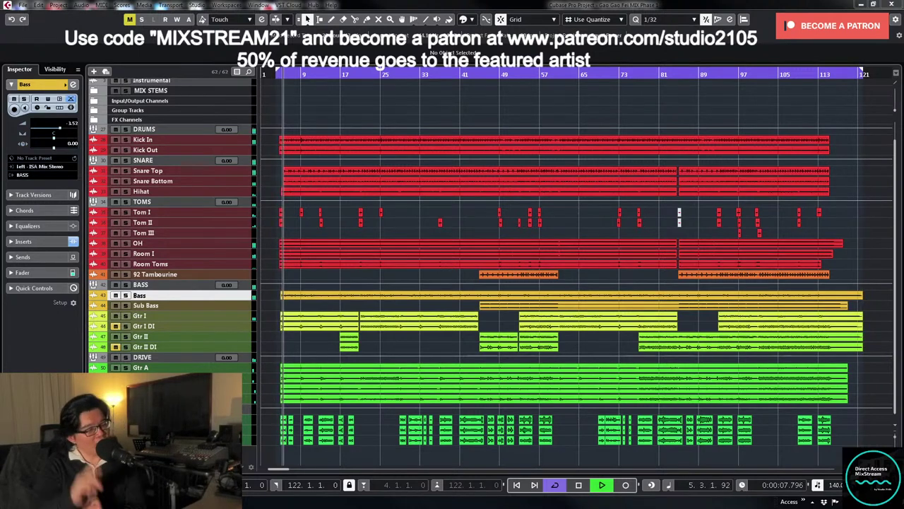
# - Stop playback, return the cursor to the song's start at bar 4, and turn off cycle mode
pyautogui.press('space')
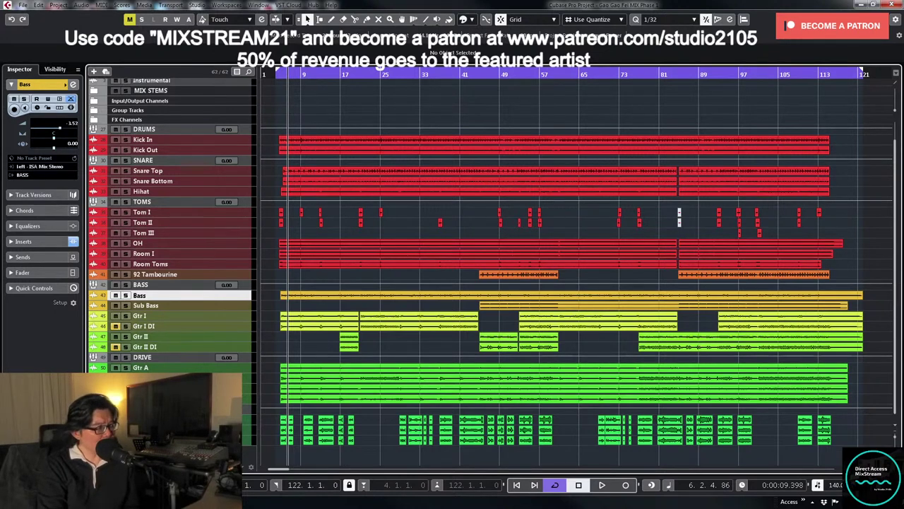
pyautogui.click(281, 78)
pyautogui.press('KP_Divide')
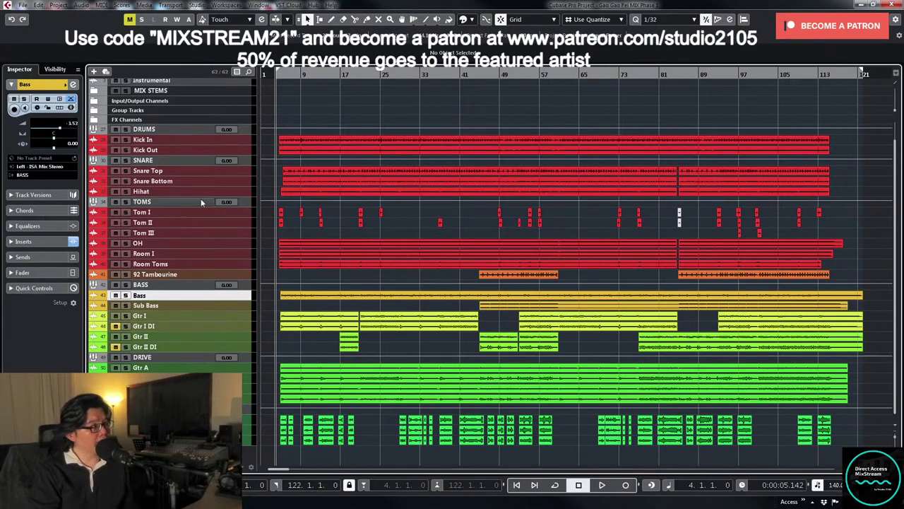
# - Show the mixer below the arrangement with the drum and bass channels in view, and close the floating position box
pyautogui.hotkey('ctrl', 'alt', 'e')
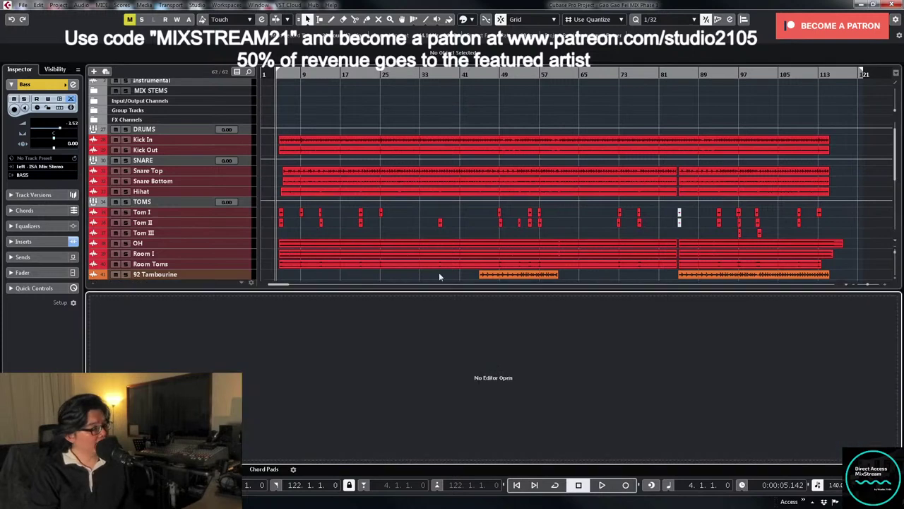
pyautogui.hotkey('alt', 'F3')
pyautogui.hotkey('shift', 'd')
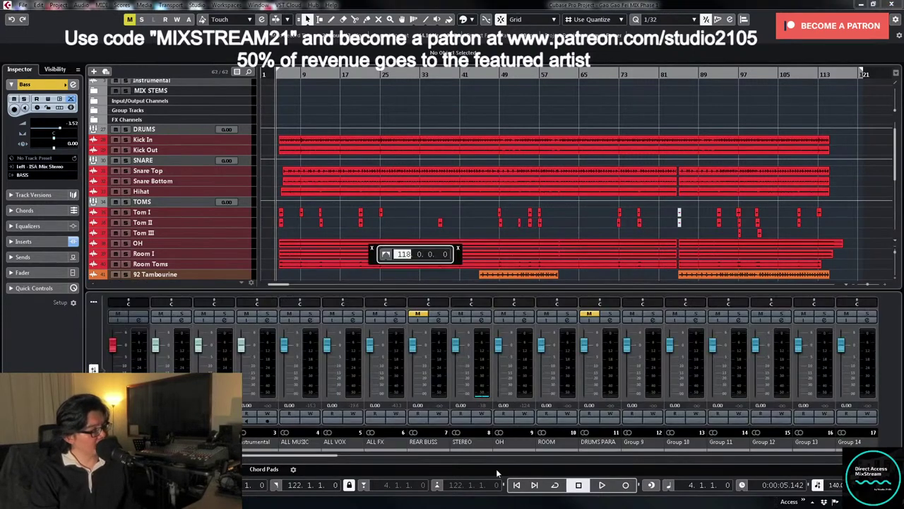
pyautogui.moveTo(251, 460); pyautogui.dragTo(610, 480)
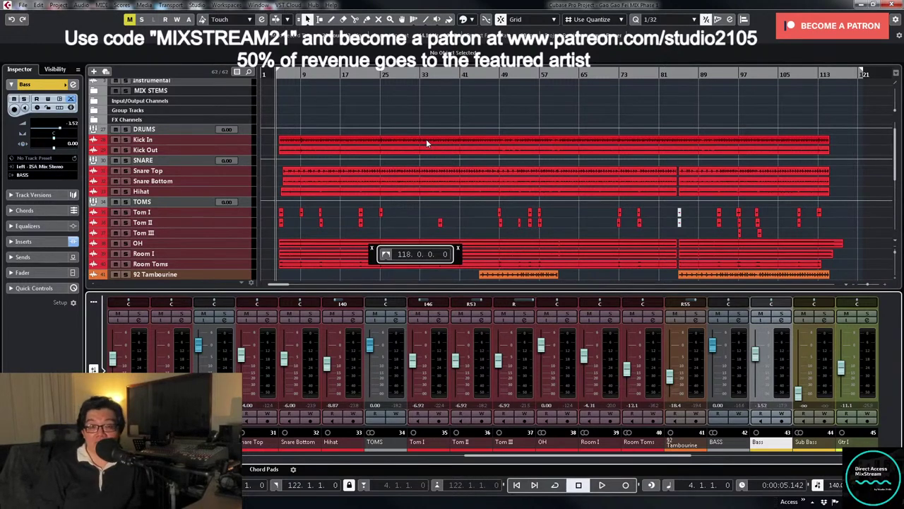
pyautogui.click(458, 250)
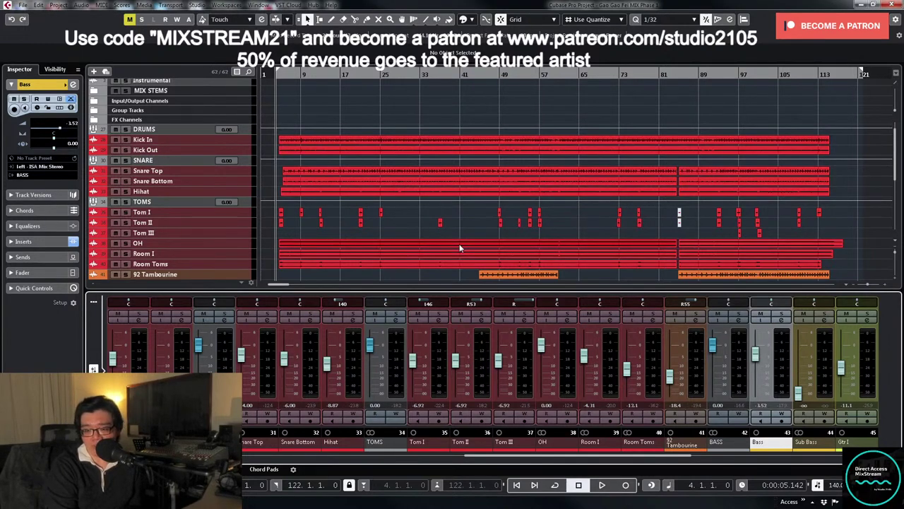
# - Play the song and lower the Hihat channel's fader to about -12.2 dB
pyautogui.press('space')
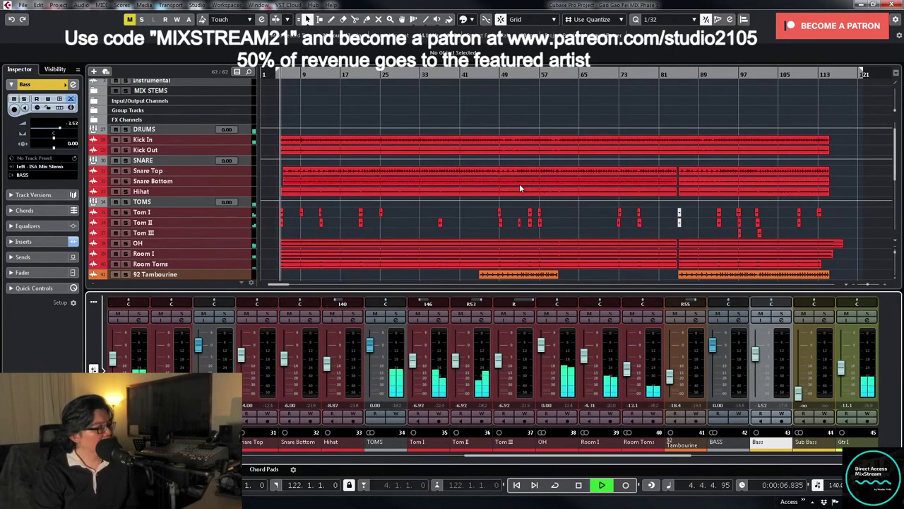
pyautogui.moveTo(703, 458); pyautogui.dragTo(858, 458)
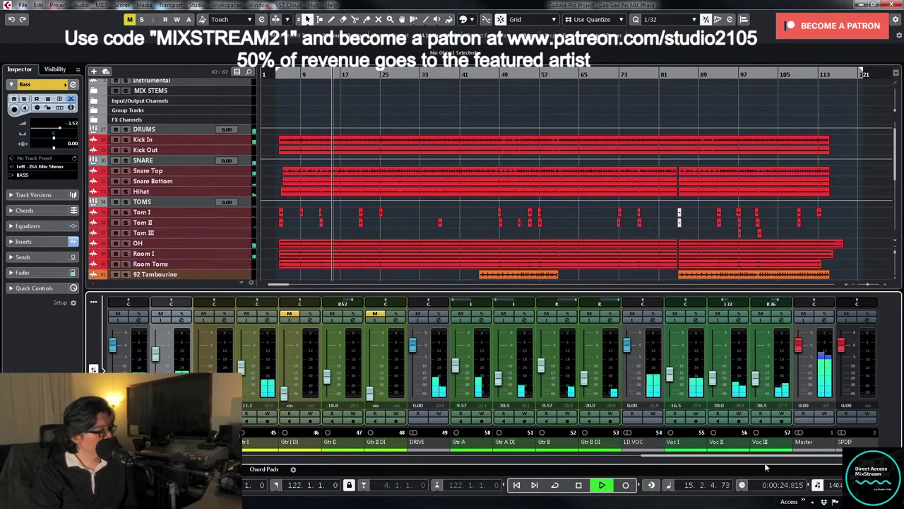
pyautogui.moveTo(756, 456); pyautogui.dragTo(589, 467)
pyautogui.moveTo(282, 363); pyautogui.dragTo(281, 370)
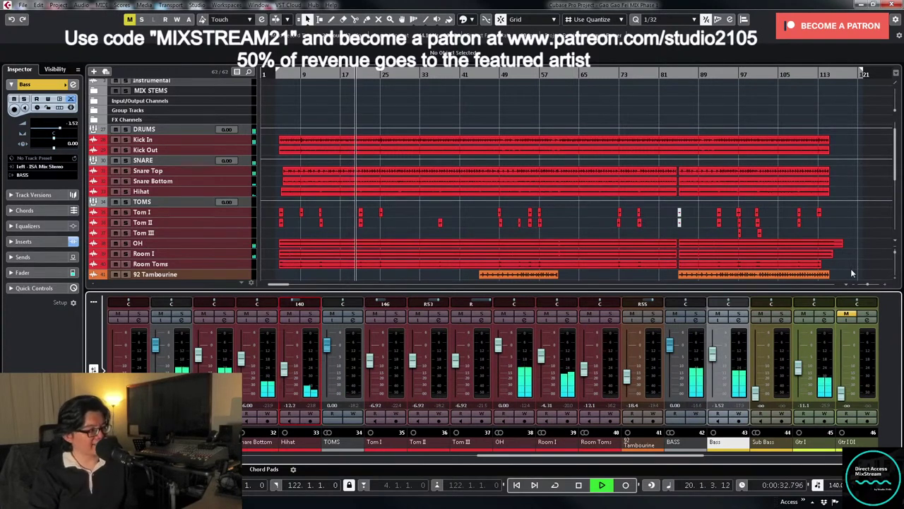
# - Examine the STEREO group's channel settings and inserts during playback, and close the window
pyautogui.scroll(-5, 842, 171)
pyautogui.scroll(-1, 834, 173)
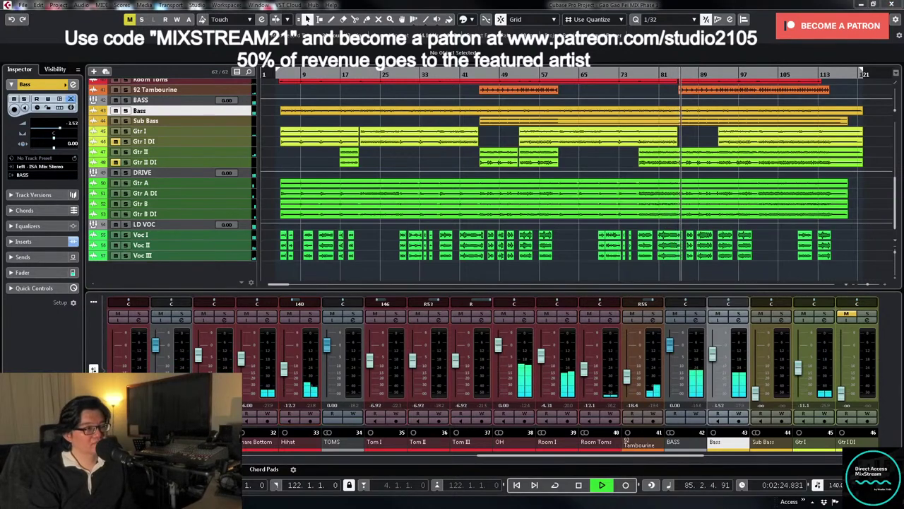
pyautogui.press('e')
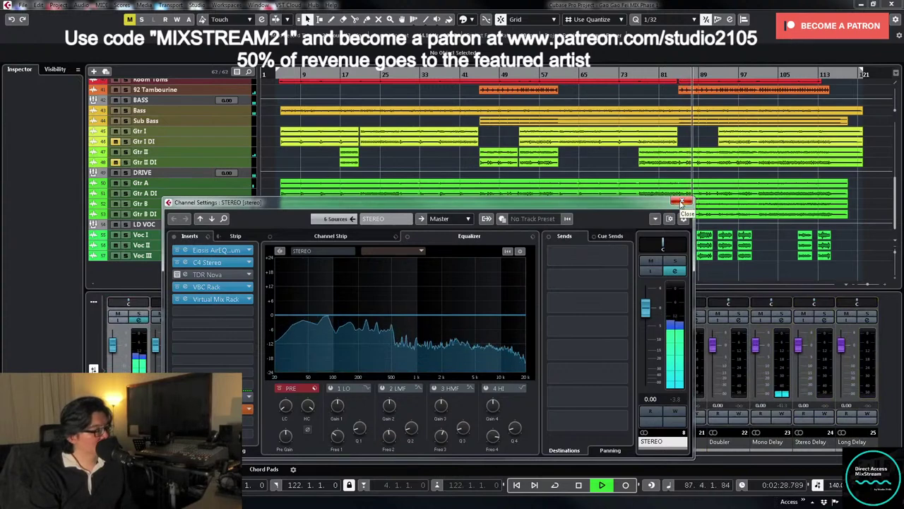
pyautogui.click(682, 202)
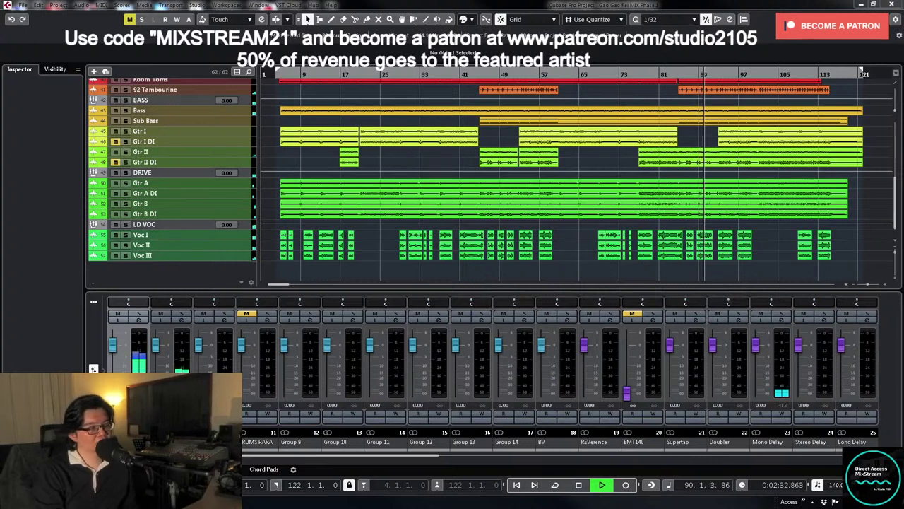
# - Listen through to the end of the song while looking over the tracks, and stop playback
pyautogui.press('Tab')
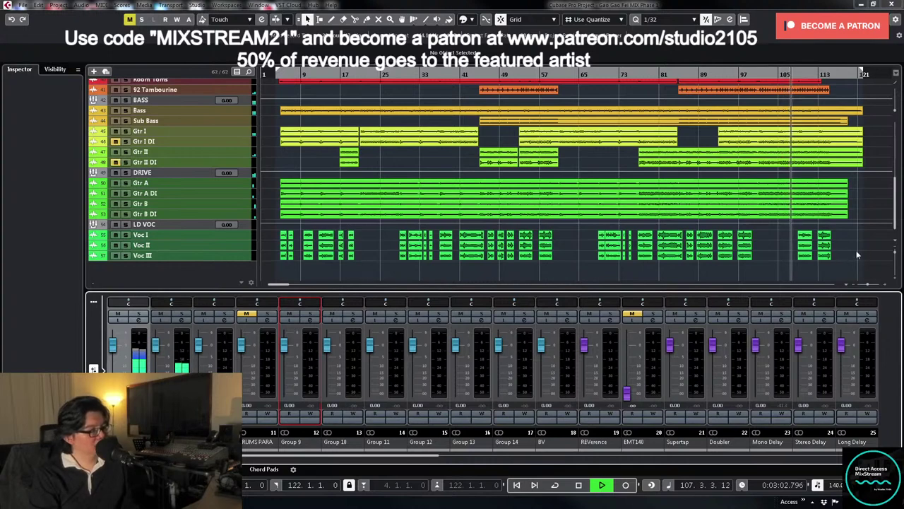
pyautogui.scroll(3, 860, 251)
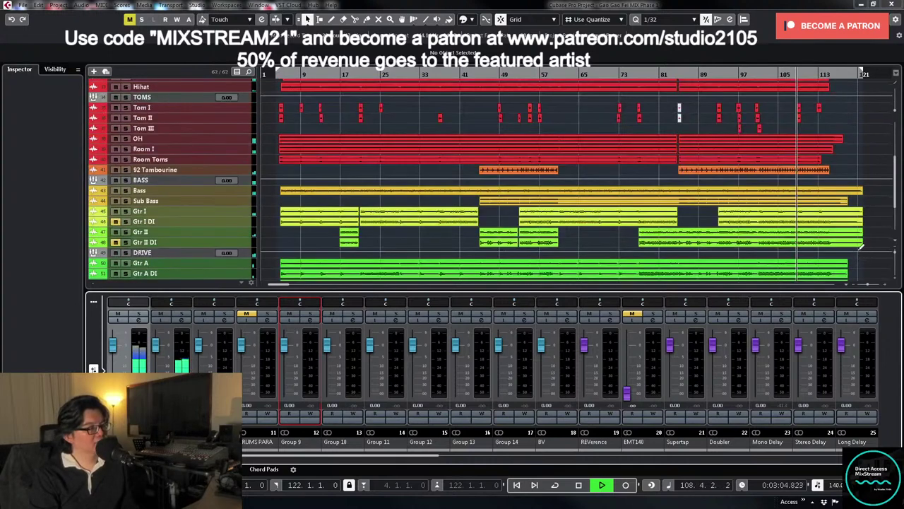
pyautogui.scroll(-3, 860, 249)
pyautogui.scroll(7, 860, 253)
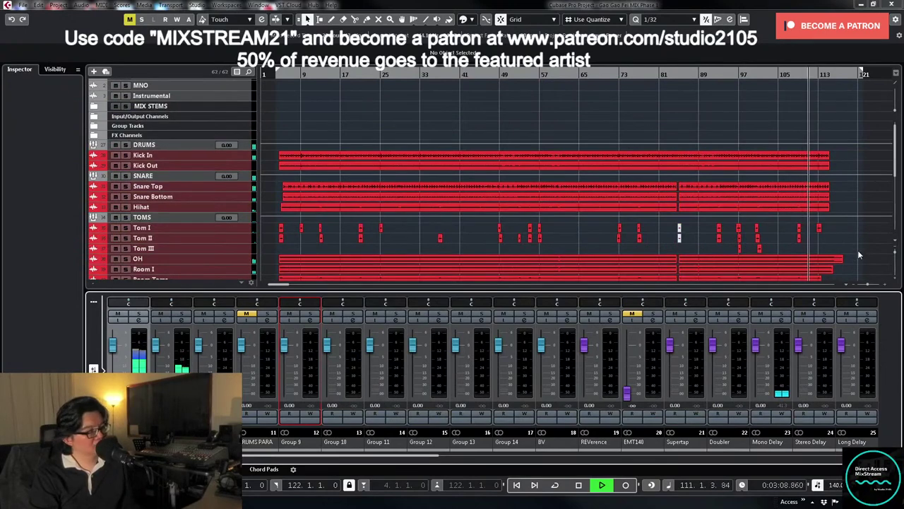
pyautogui.scroll(-4, 860, 256)
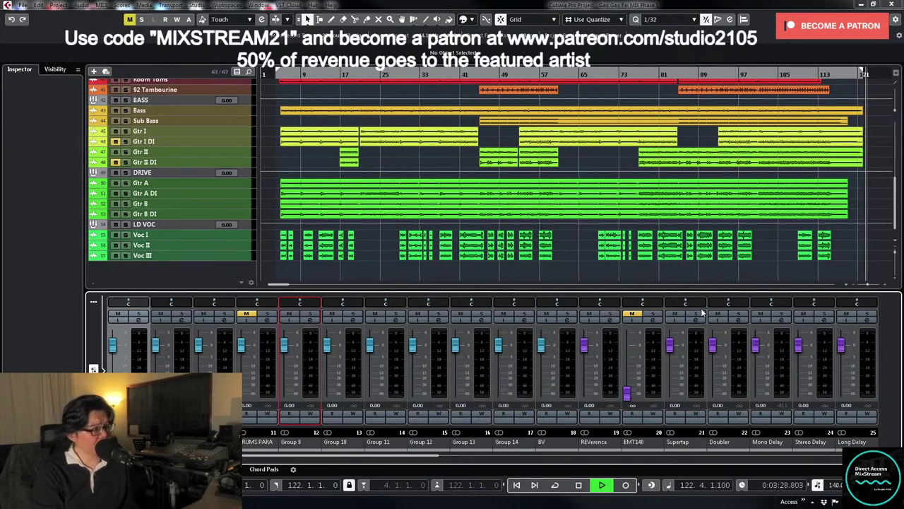
pyautogui.press('space')
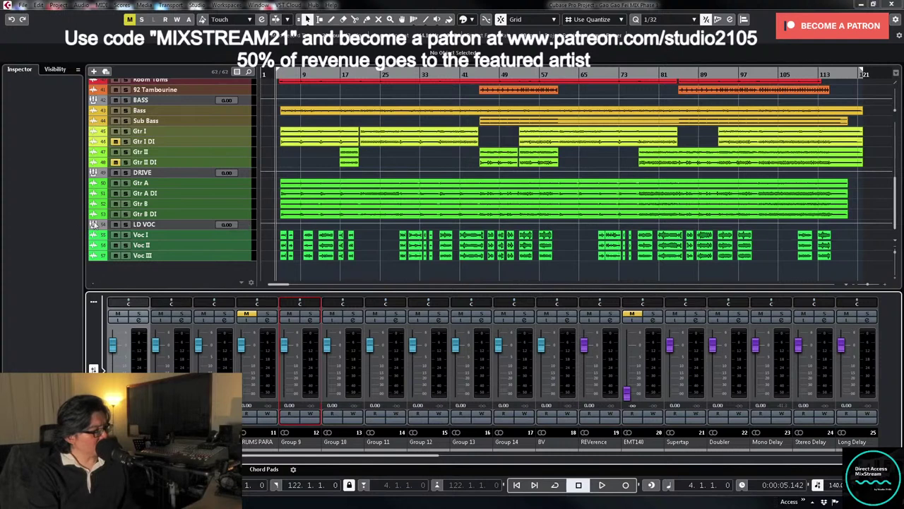
# - Mute the LD VOC, DRIVE, BASS and TOMS faders and all vocal, guitar, bass, tambourine, room, overhead and tom tracks
pyautogui.click(114, 224)
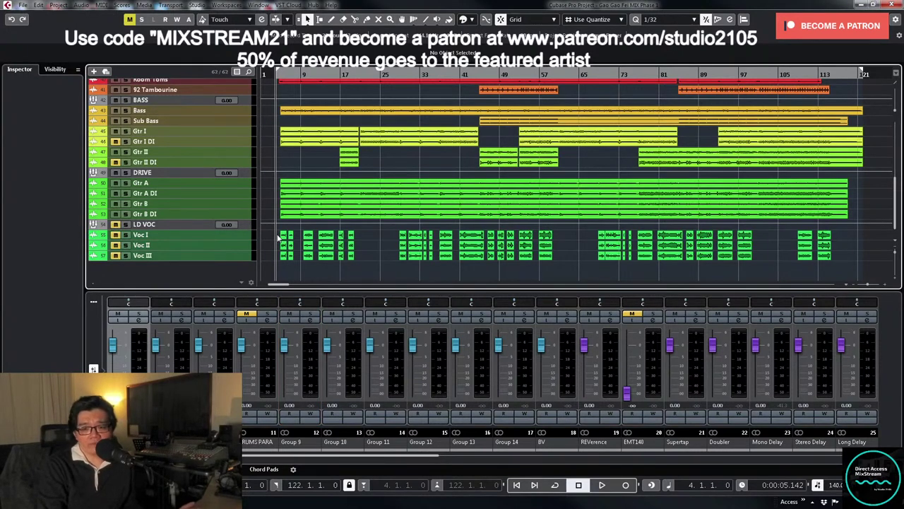
pyautogui.scroll(2, 239, 223)
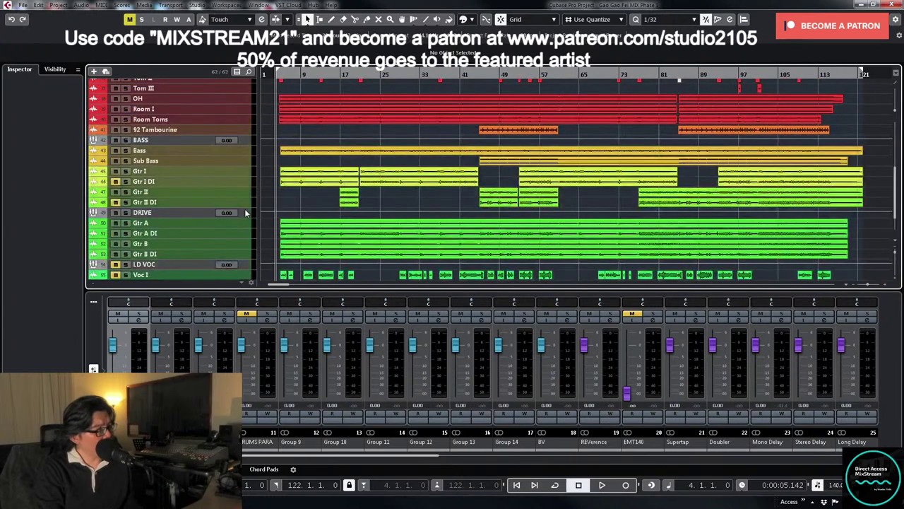
pyautogui.click(244, 214)
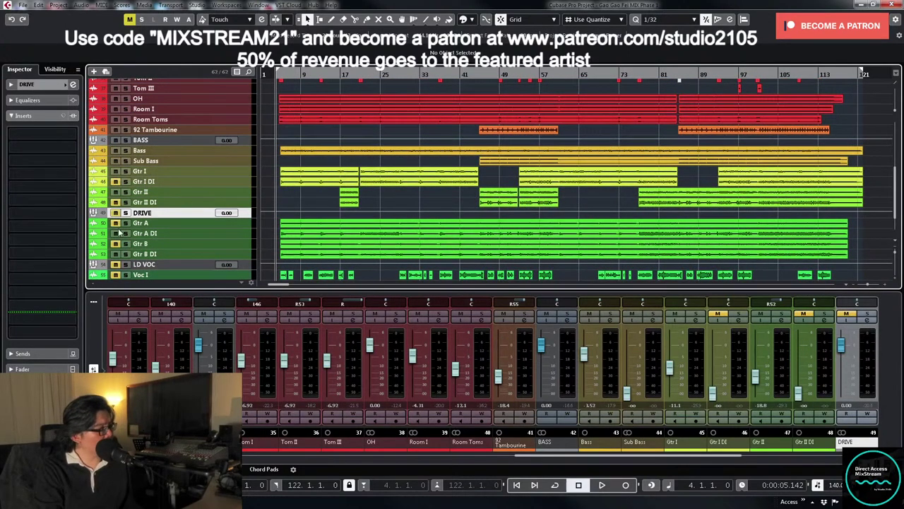
pyautogui.click(118, 233)
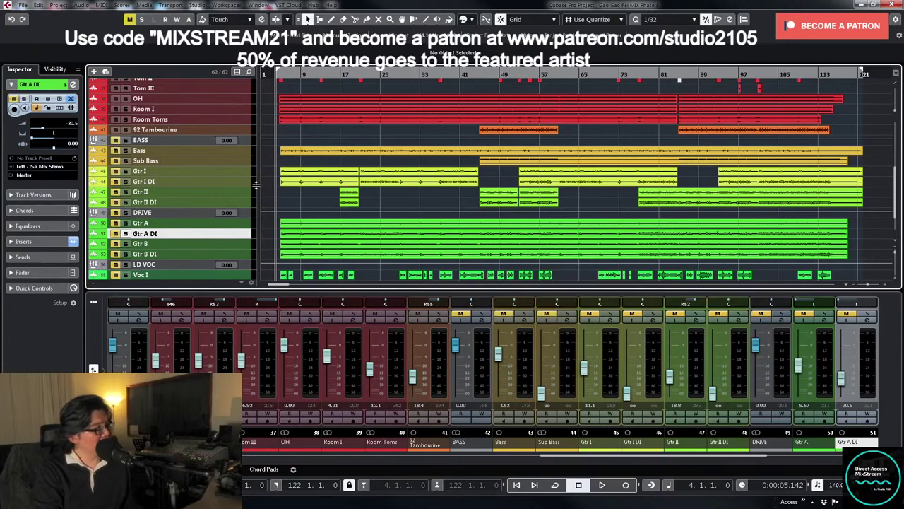
pyautogui.scroll(4, 246, 184)
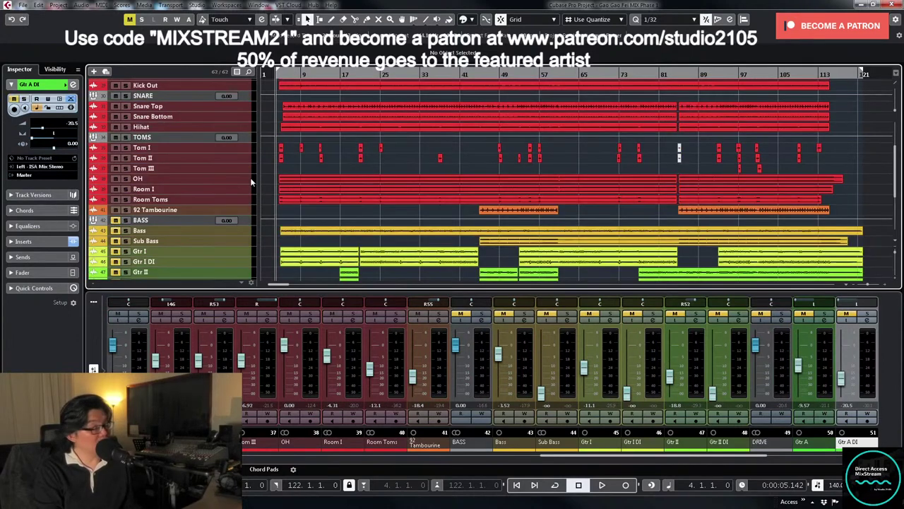
pyautogui.click(117, 138)
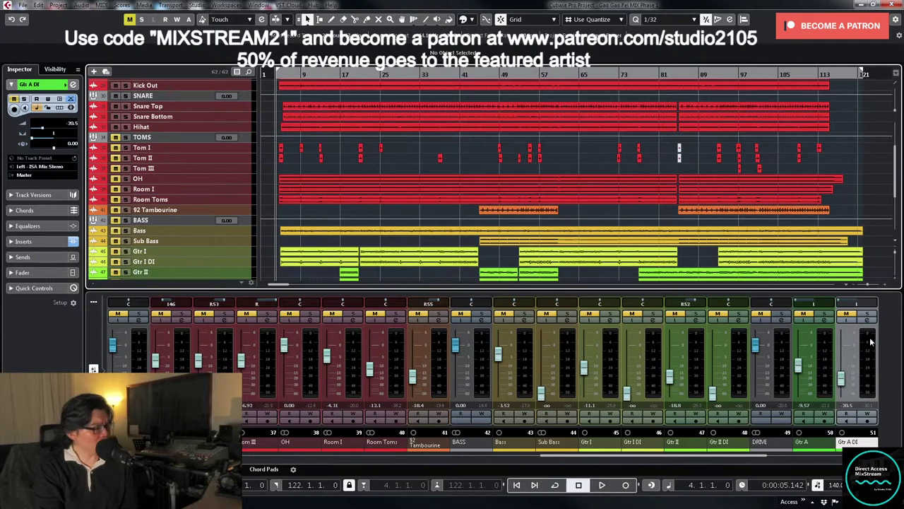
# - Mute the Kick Out, Snare Top, Snare Bottom and Hihat channels, leaving Kick In audible
pyautogui.moveTo(685, 456); pyautogui.dragTo(496, 466)
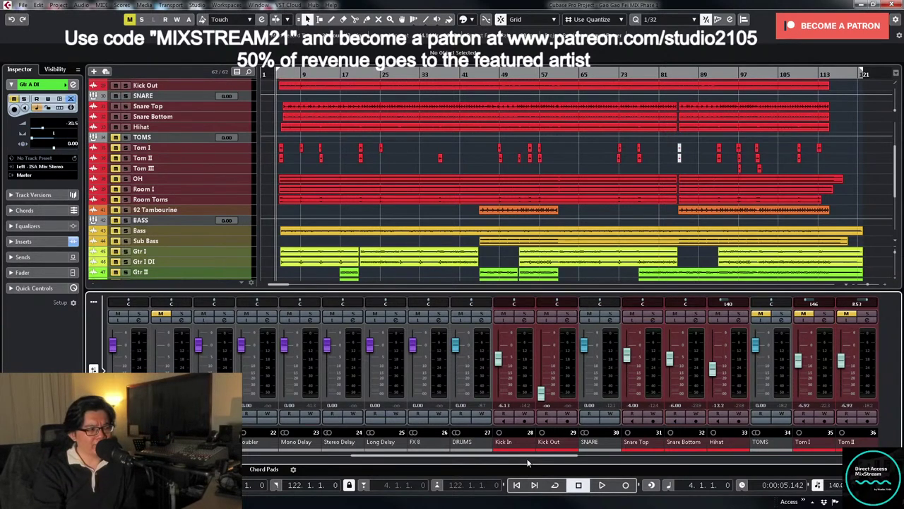
pyautogui.click(546, 314)
pyautogui.click(632, 314)
pyautogui.click(674, 314)
pyautogui.click(719, 313)
# - Select the Kick In track and enlarge its height to show the waveform in detail
pyautogui.scroll(3, 445, 217)
pyautogui.scroll(1, 444, 217)
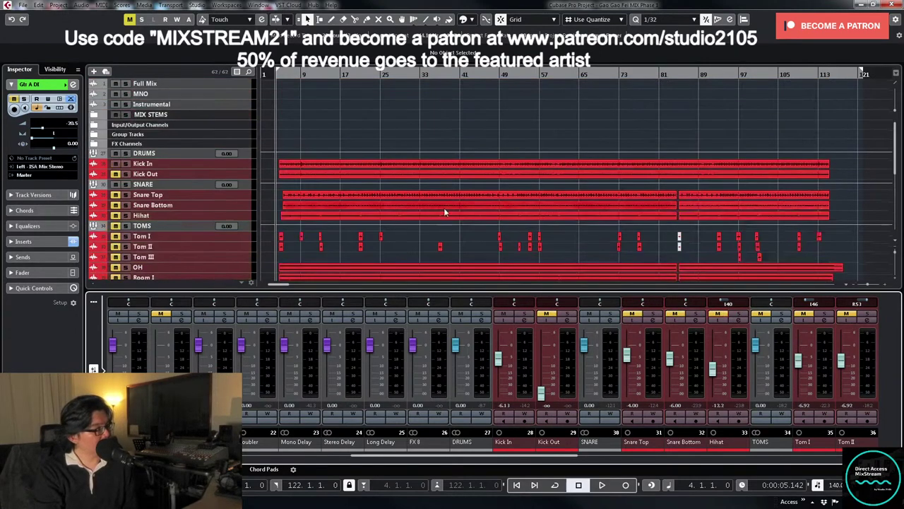
pyautogui.click(216, 176)
pyautogui.click(233, 165)
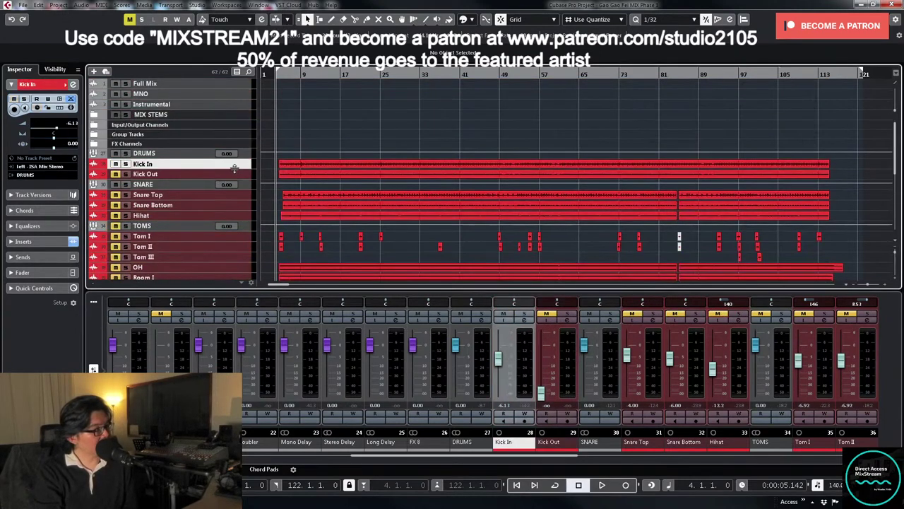
pyautogui.moveTo(234, 168); pyautogui.dragTo(234, 234)
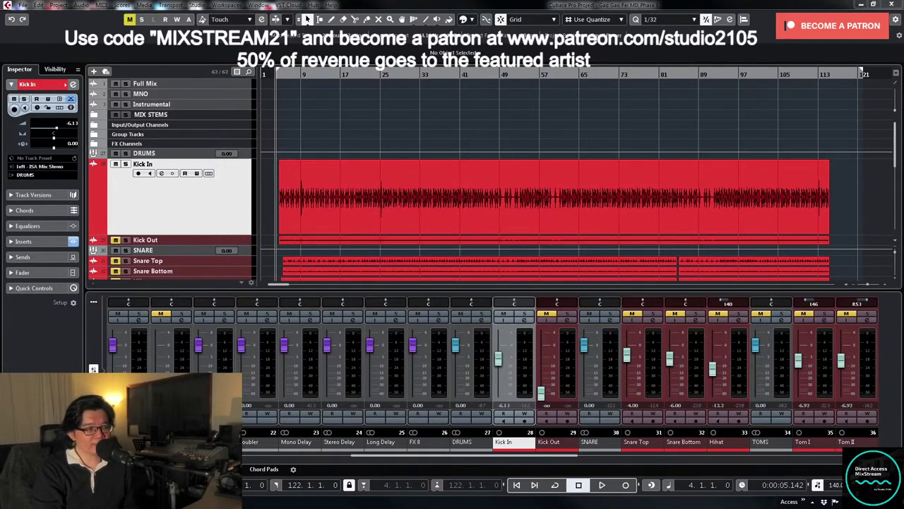
# - Examine the Master output's channel settings and inserts, close them, and return to the drum channels in the mixer
pyautogui.click(569, 458)
pyautogui.moveTo(570, 458); pyautogui.dragTo(885, 459)
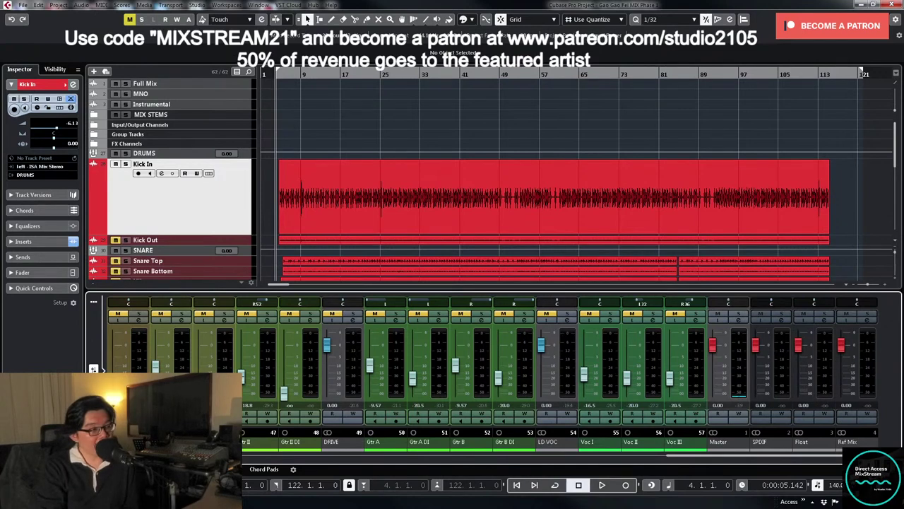
pyautogui.click(739, 390)
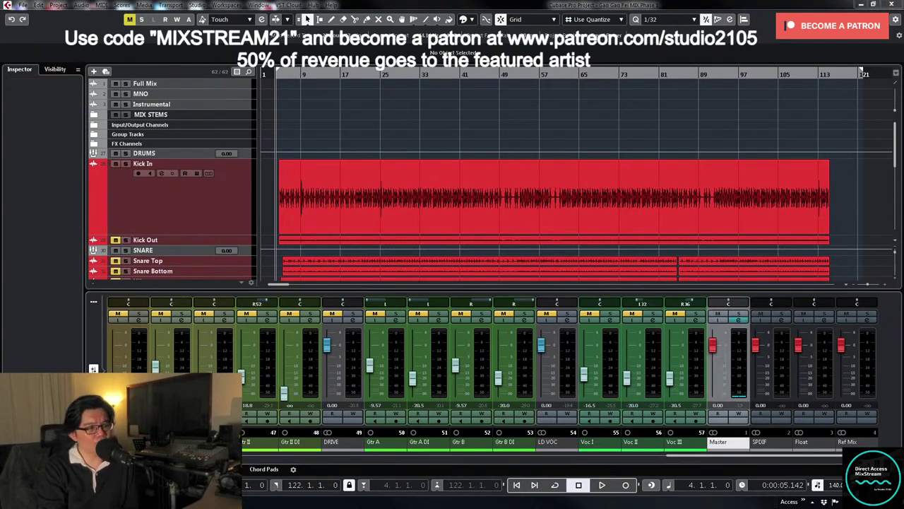
pyautogui.moveTo(903, 95); pyautogui.dragTo(618, 48)
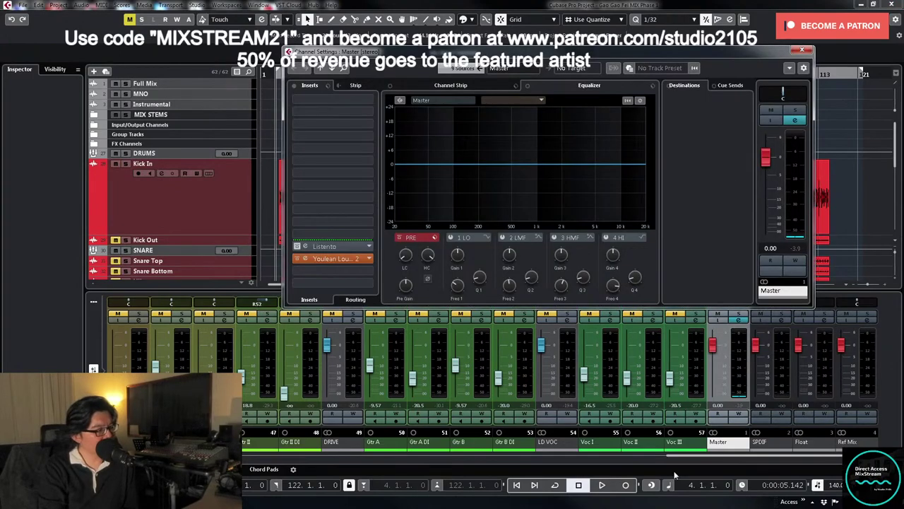
pyautogui.moveTo(693, 459); pyautogui.dragTo(414, 468)
pyautogui.click(769, 221)
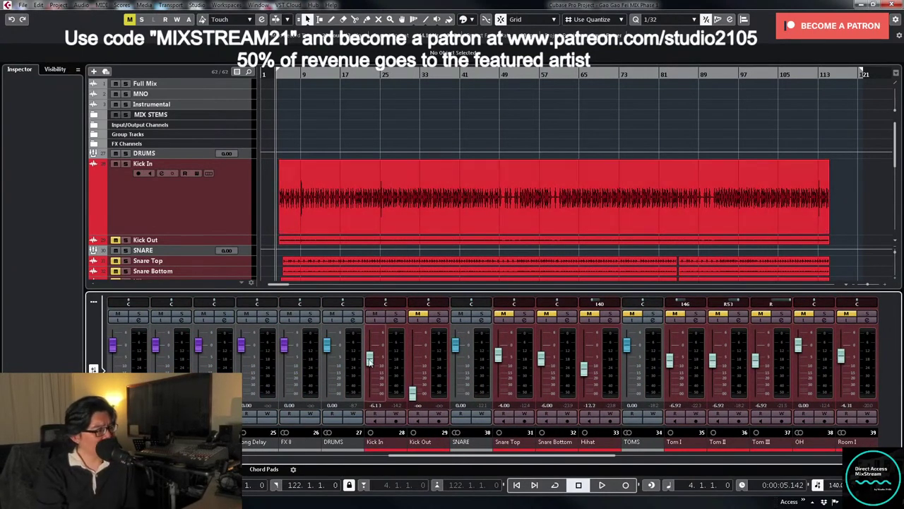
# - Pull the Kick In fader fully down, start playback from bar 6, and raise the fader to about -3.9 dB
pyautogui.moveTo(370, 359); pyautogui.dragTo(371, 415)
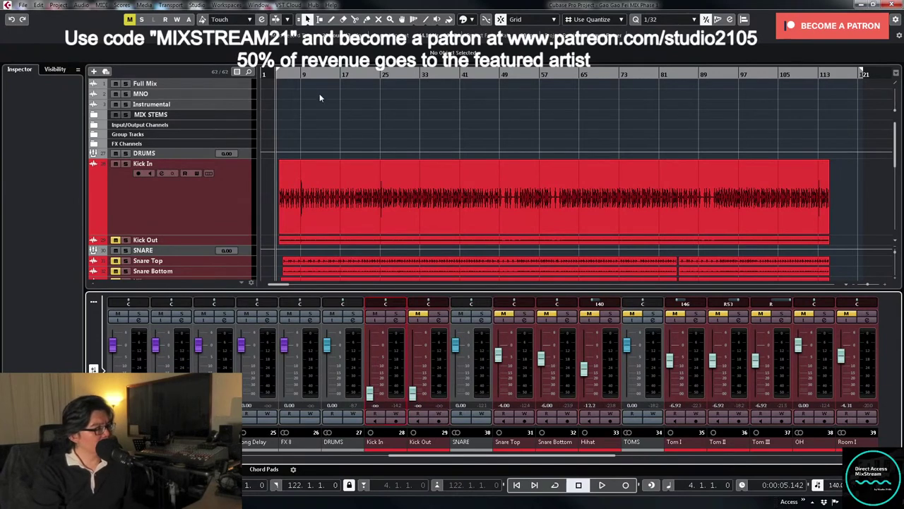
pyautogui.click(285, 73)
pyautogui.click(369, 394)
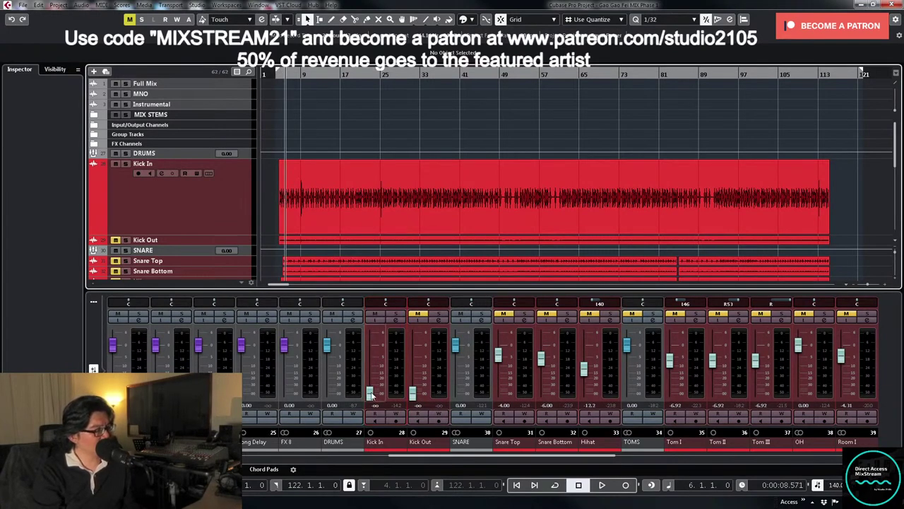
pyautogui.press('space')
pyautogui.moveTo(369, 393); pyautogui.dragTo(370, 374)
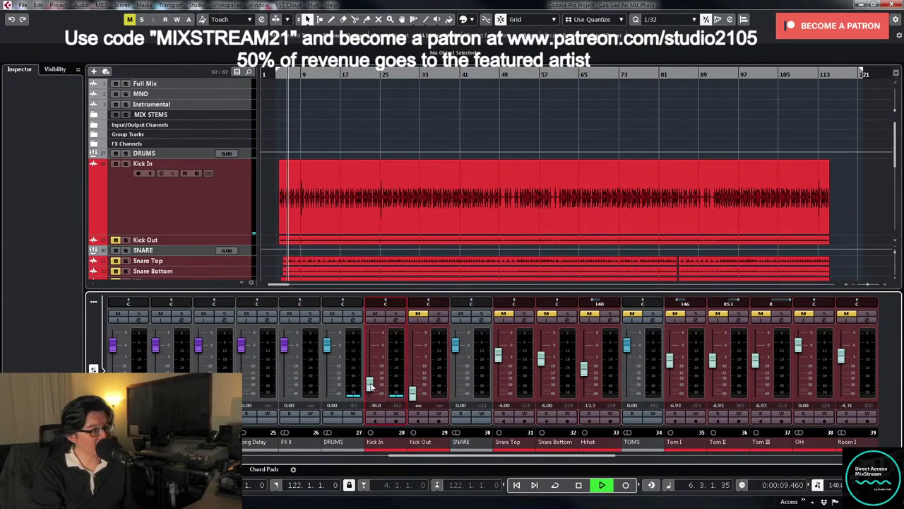
pyautogui.moveTo(368, 373); pyautogui.dragTo(368, 356)
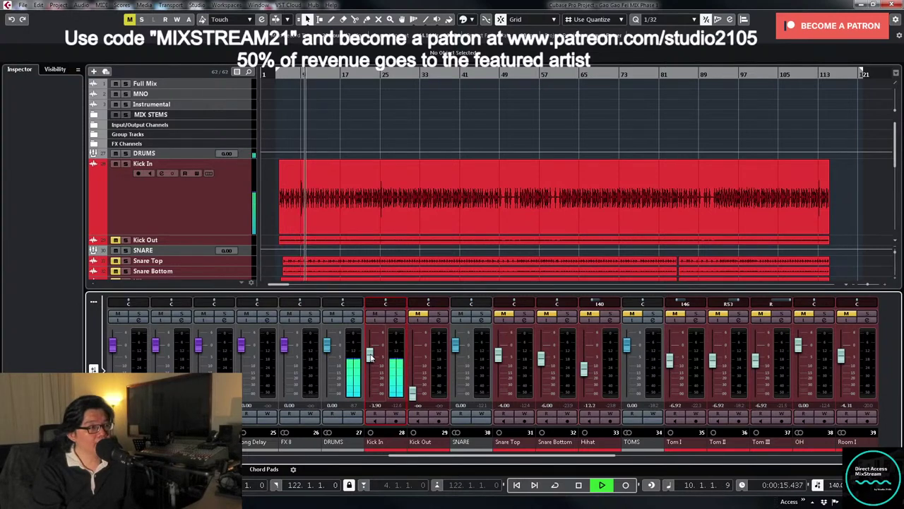
# - Raise the Kick In fader during playback, stop, and set its level to exactly -2.5 dB
pyautogui.moveTo(370, 357); pyautogui.dragTo(370, 354)
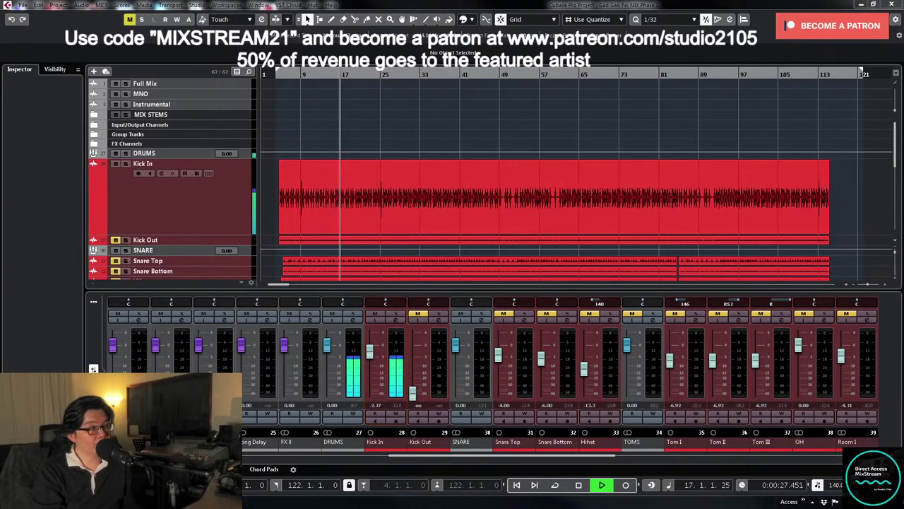
pyautogui.press('space')
pyautogui.doubleClick(379, 408)
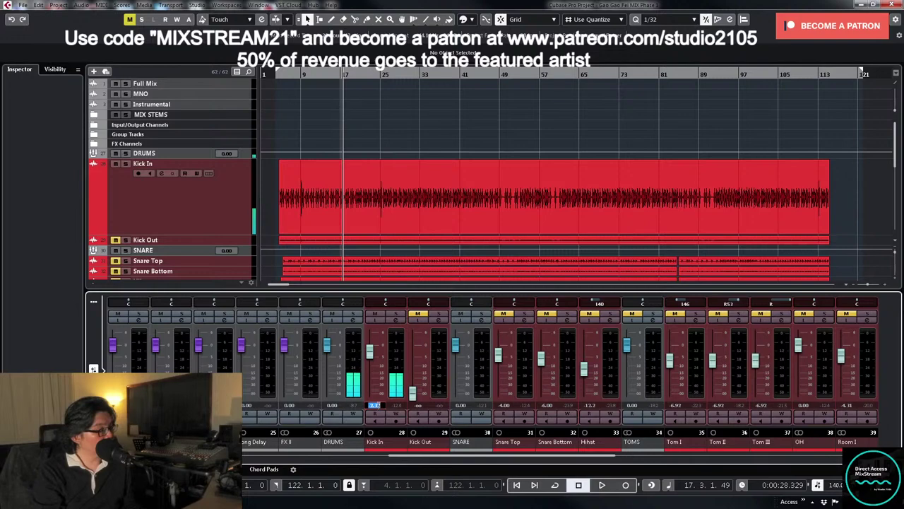
pyautogui.write('-2.5')
pyautogui.press('Return')
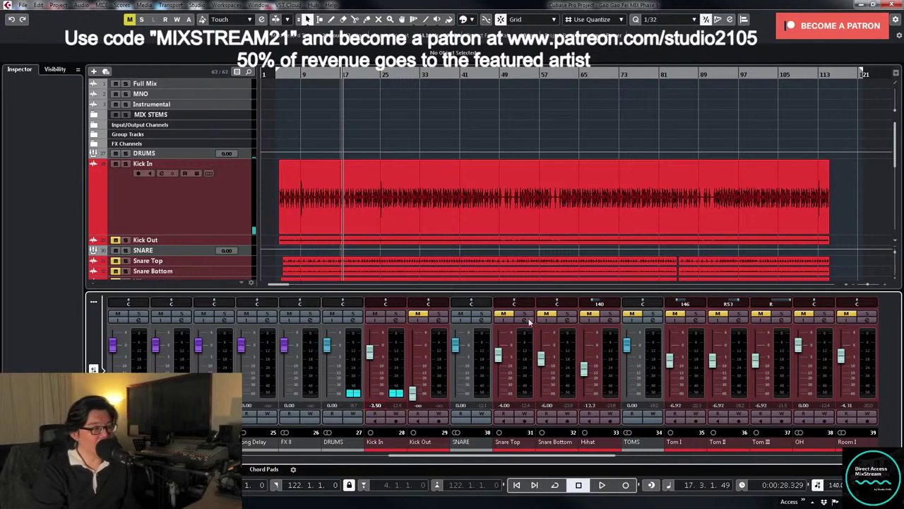
# - Open the Master output's channel settings and examine its level and spectrum while the kick plays
pyautogui.moveTo(449, 457); pyautogui.dragTo(786, 461)
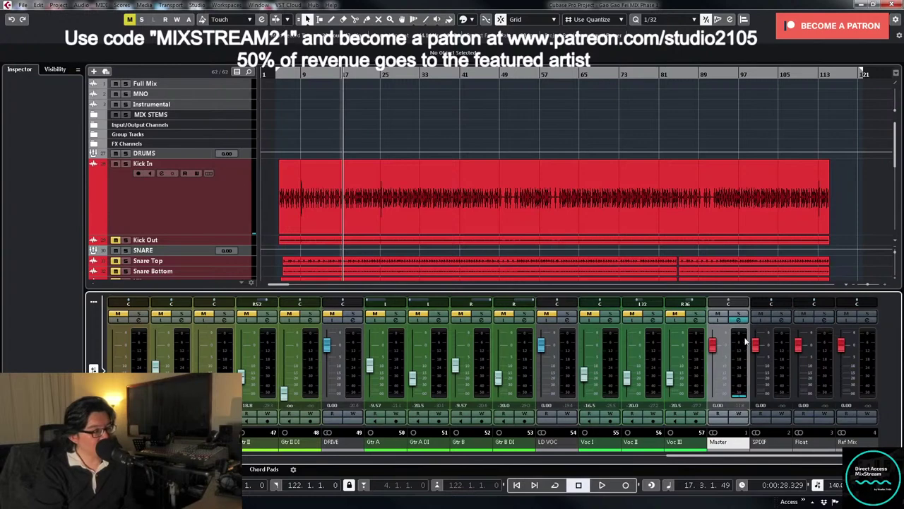
pyautogui.click(739, 320)
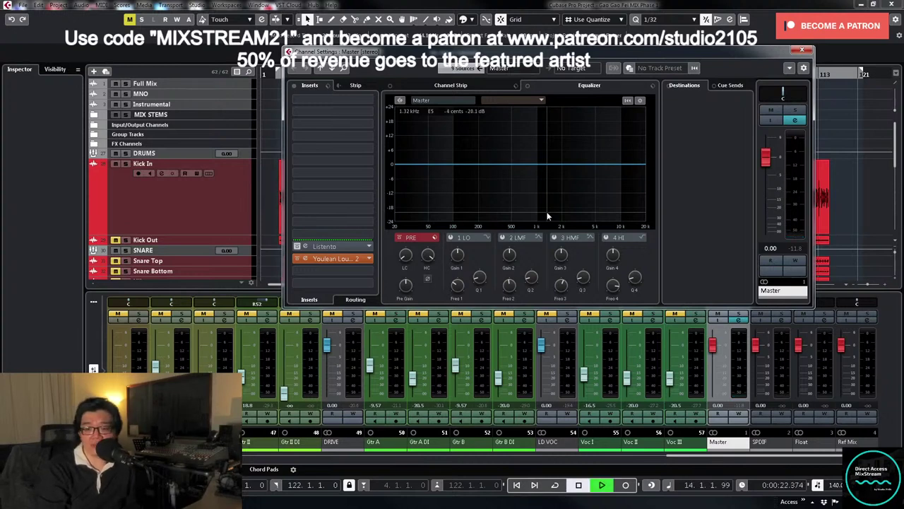
pyautogui.press('space')
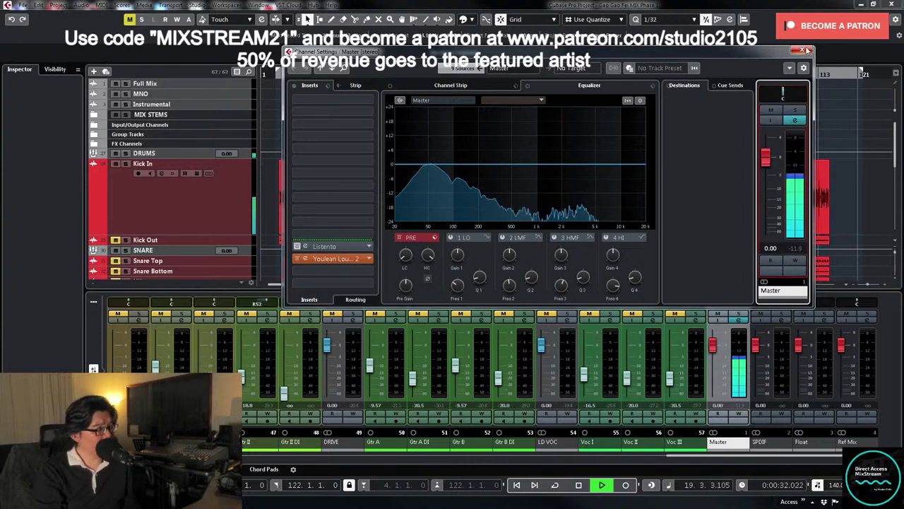
# - Return to the Kick In channel, set its fader to -3 dB, and place the stopped playhead at bar 26
pyautogui.moveTo(691, 456); pyautogui.dragTo(288, 457)
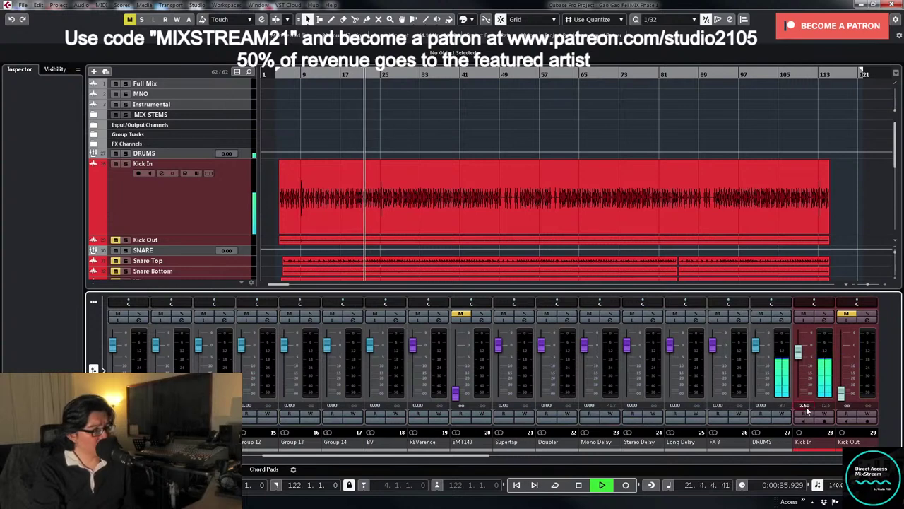
pyautogui.press('space')
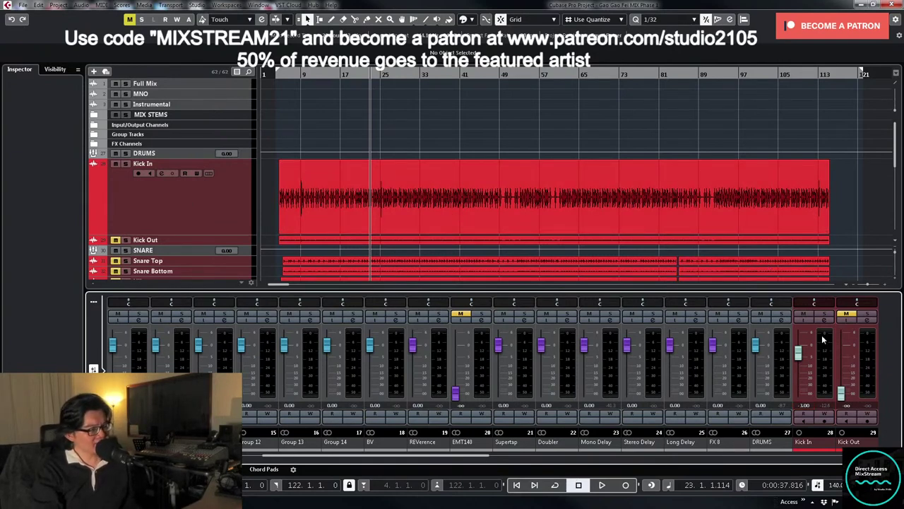
pyautogui.click(387, 73)
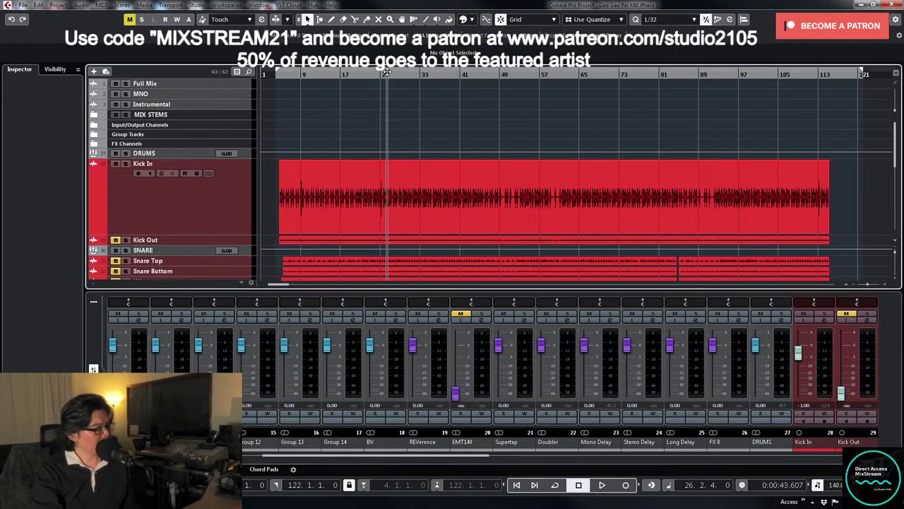
# - Open the Kick In channel settings and start playback to examine the kick's spectrum in the equalizer
pyautogui.click(824, 319)
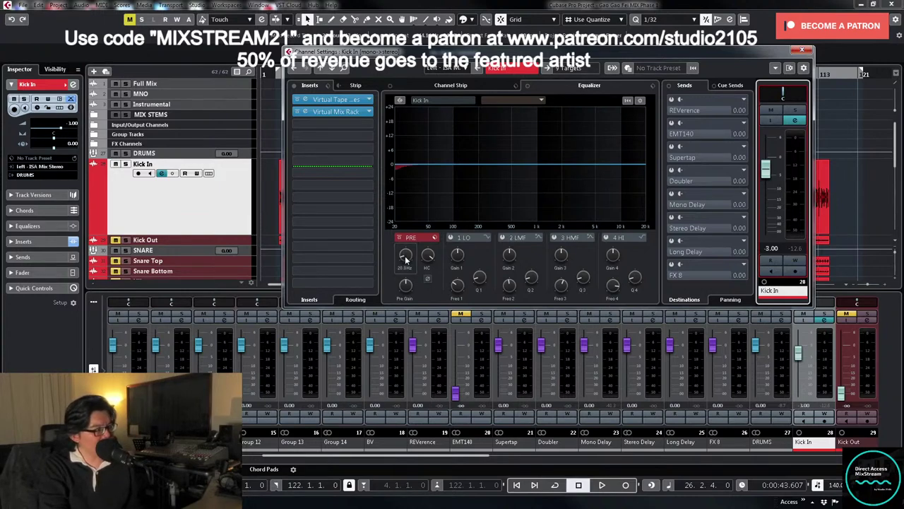
pyautogui.click(802, 50)
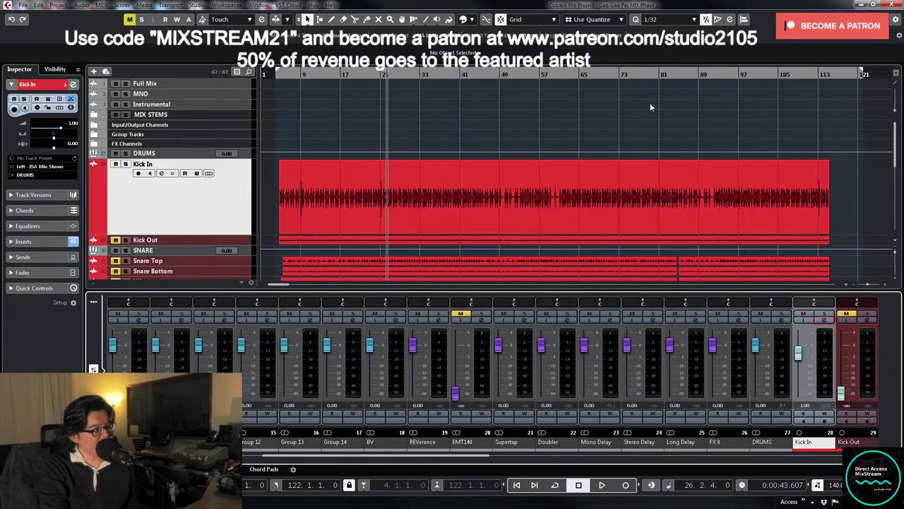
pyautogui.click(824, 320)
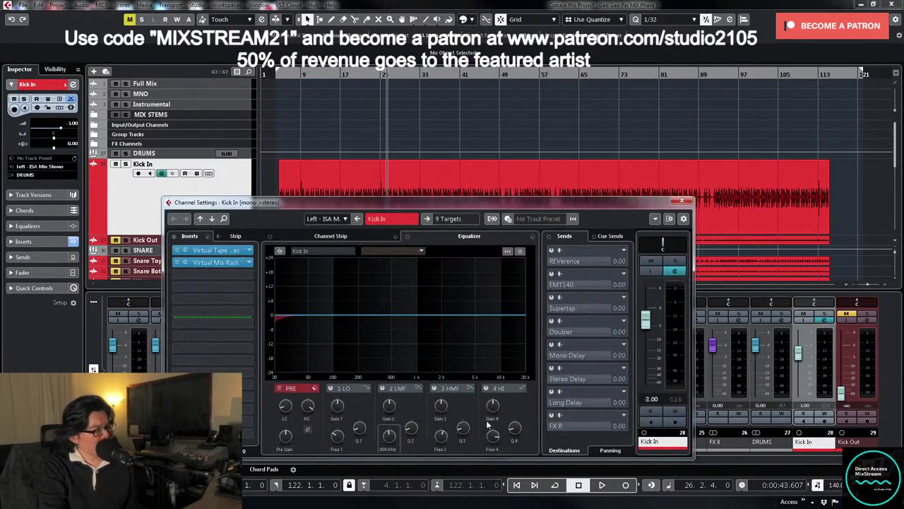
pyautogui.moveTo(293, 407)
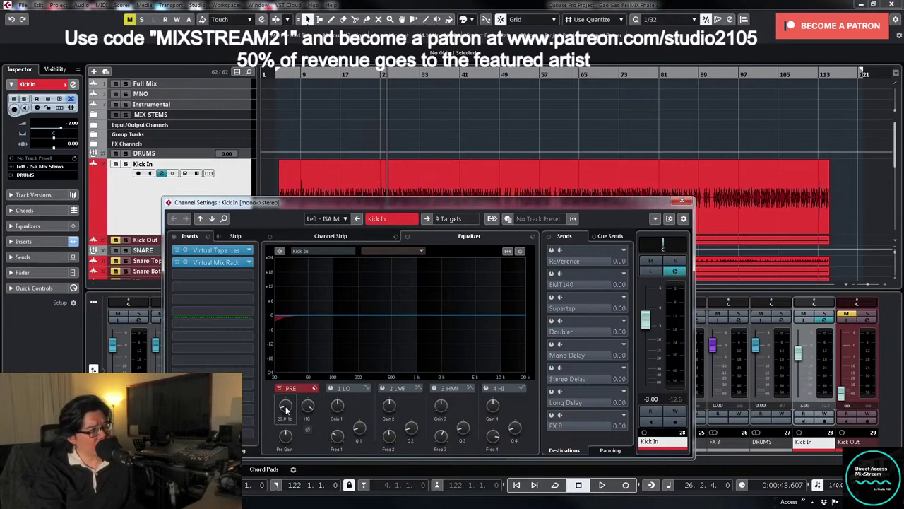
pyautogui.press('space')
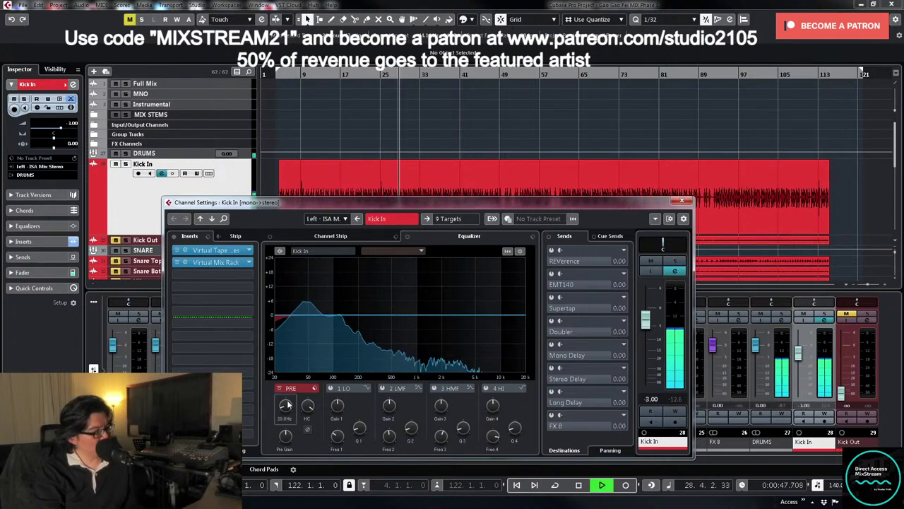
# - Raise the low-cut filter on Kick In by ear, stop playback, and set the cutoff to 40 Hz
pyautogui.click(283, 406)
pyautogui.scroll(2, 285, 406)
pyautogui.scroll(4, 286, 405)
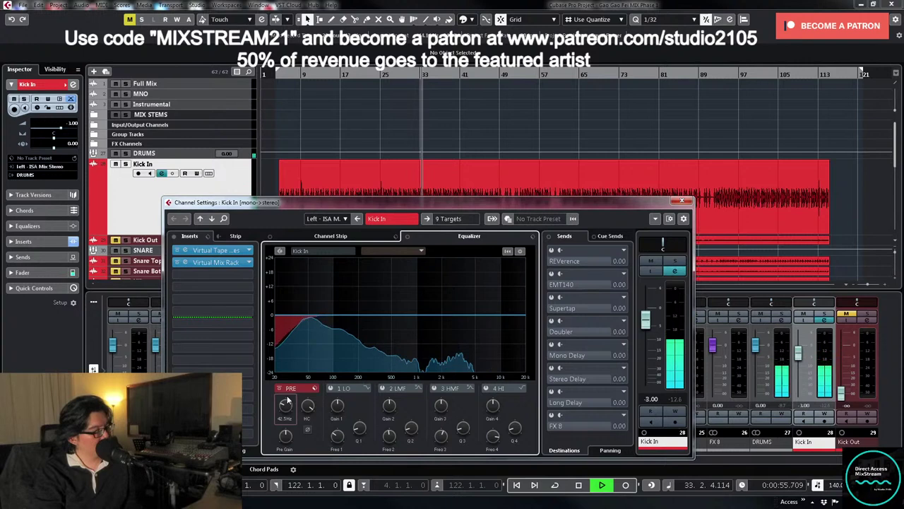
pyautogui.scroll(-2, 287, 402)
pyautogui.press('space')
pyautogui.doubleClick(286, 405)
pyautogui.write('40')
pyautogui.press('Return')
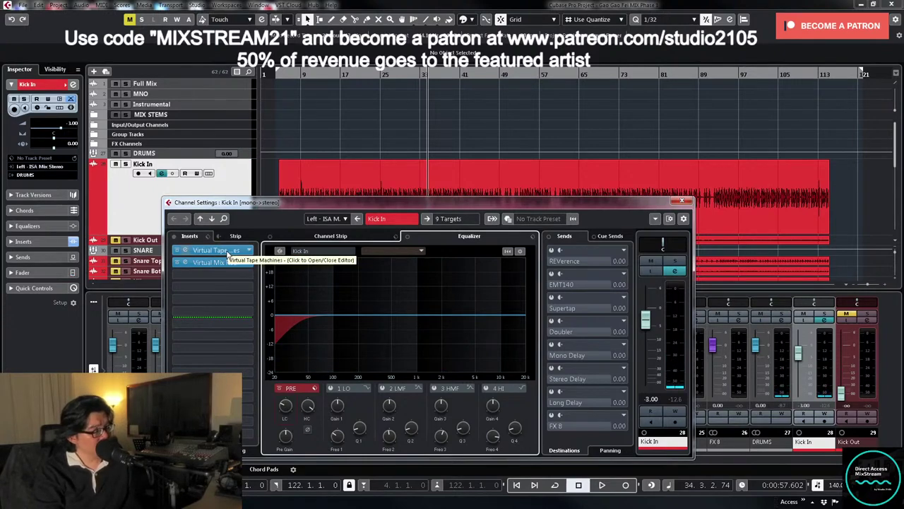
# - Examine the Virtual Tape Machines insert on Kick In during playback, then close it
pyautogui.moveTo(446, 201); pyautogui.dragTo(643, 117)
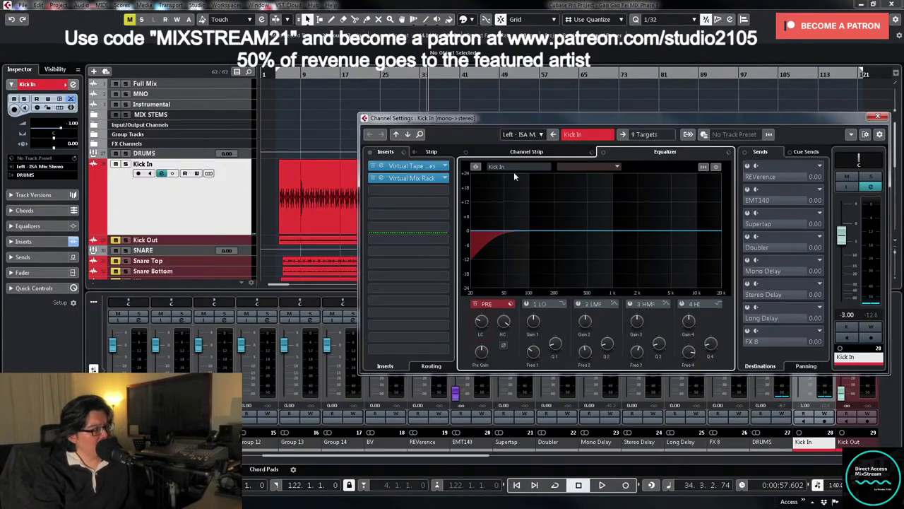
pyautogui.click(417, 170)
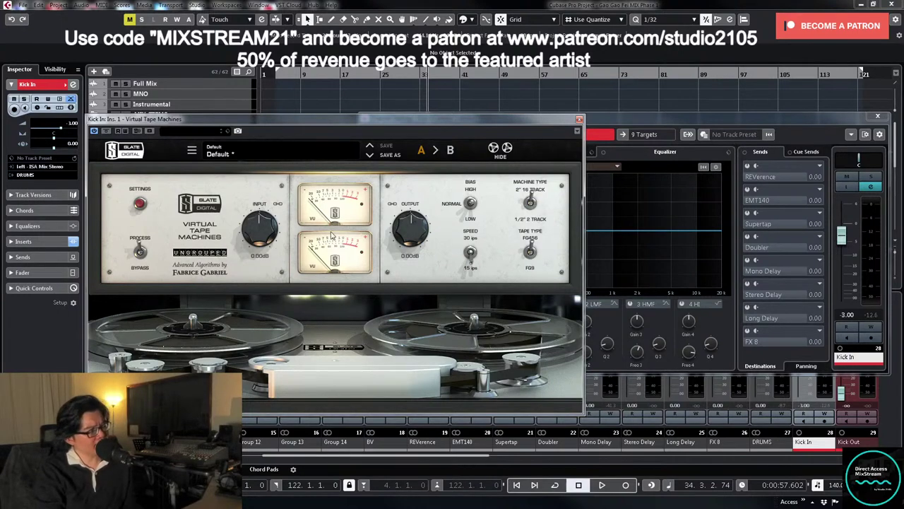
pyautogui.press('space')
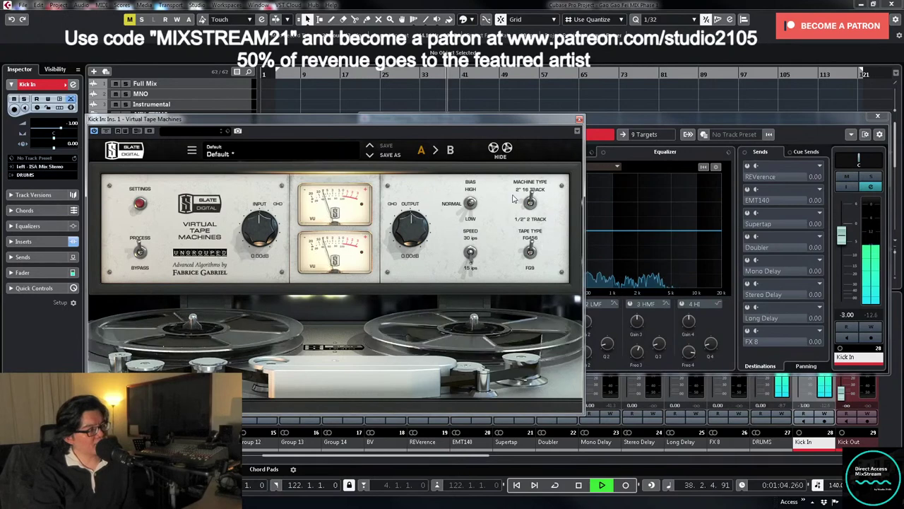
pyautogui.click(579, 119)
pyautogui.press('space')
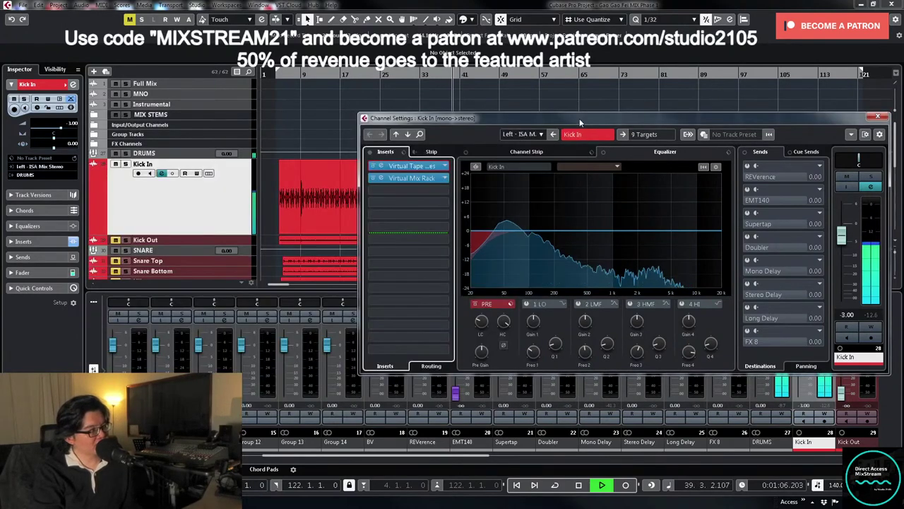
# - In Kick In's Virtual Mix Rack, set the FG-73 Virtual Drive to 70 dB while auditioning, then close the plug-in
pyautogui.click(410, 178)
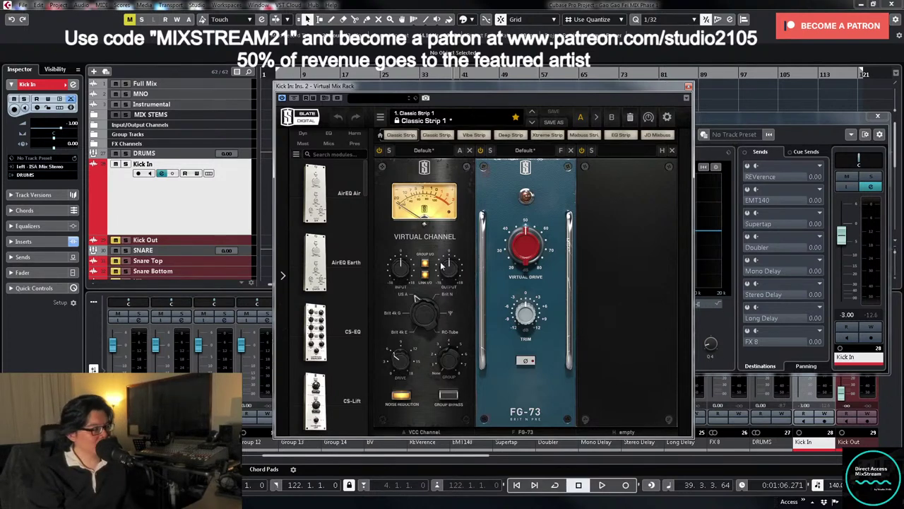
pyautogui.moveTo(416, 272)
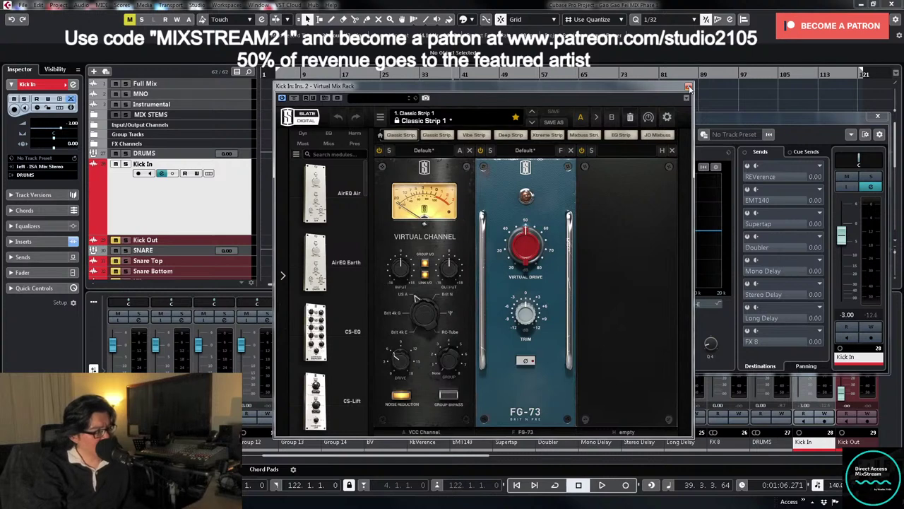
pyautogui.press('space')
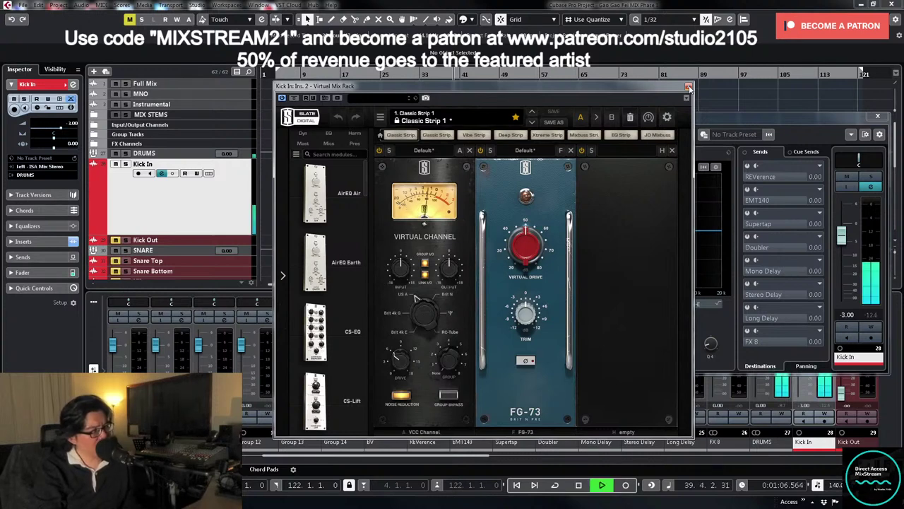
pyautogui.moveTo(538, 240)
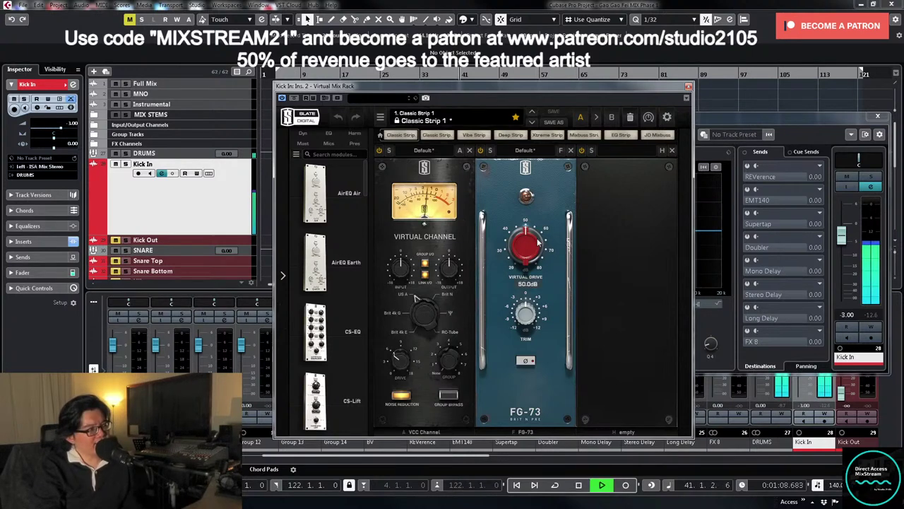
pyautogui.moveTo(524, 260); pyautogui.dragTo(525, 210)
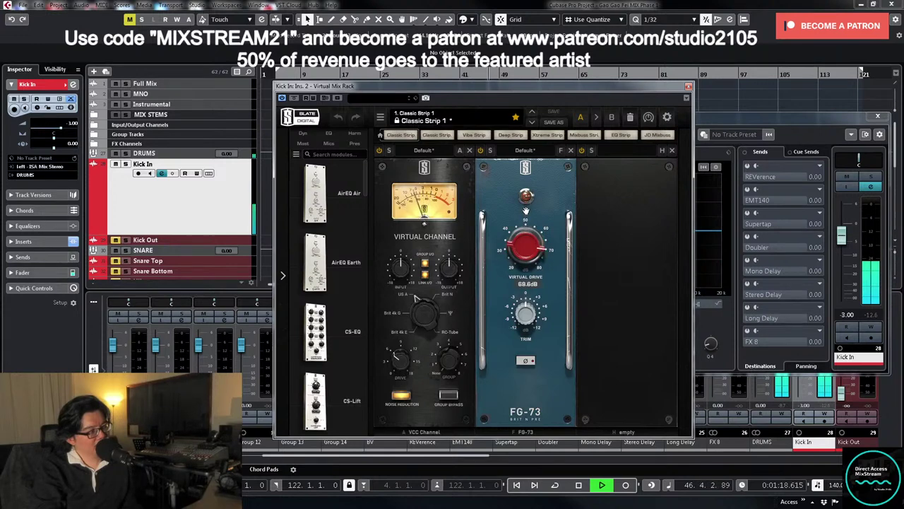
pyautogui.press('space')
pyautogui.click(531, 285)
pyautogui.write('70')
pyautogui.press('Return')
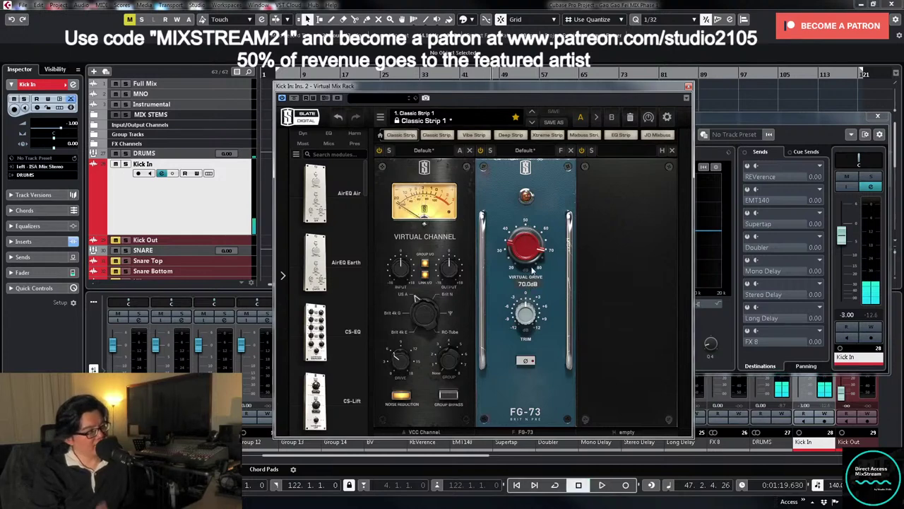
pyautogui.click(689, 86)
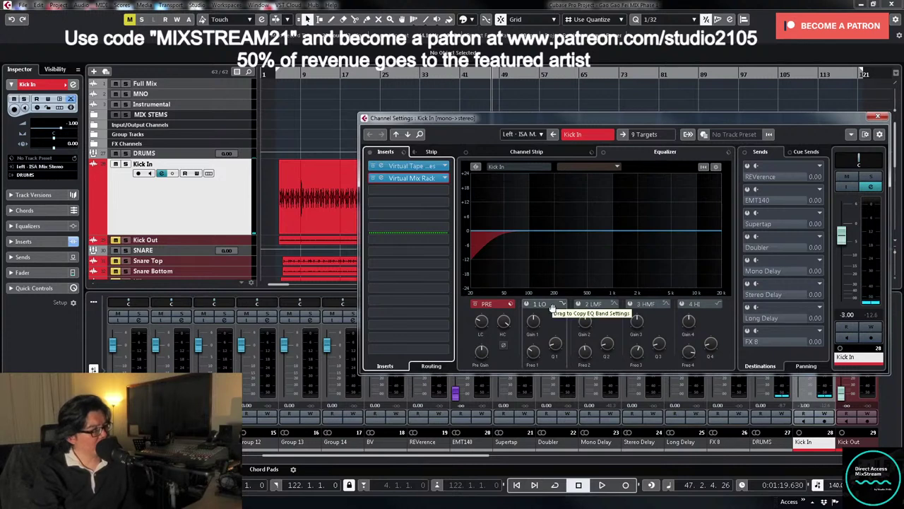
pyautogui.press('space')
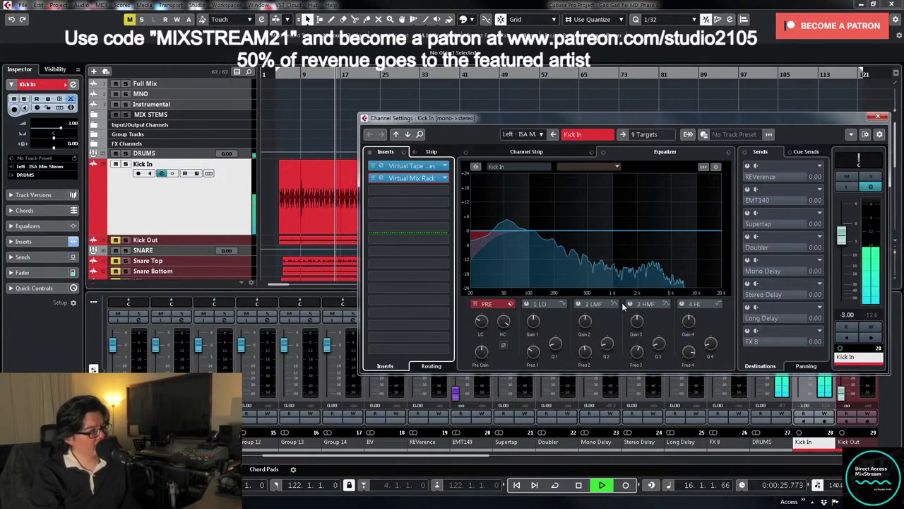
pyautogui.click(580, 305)
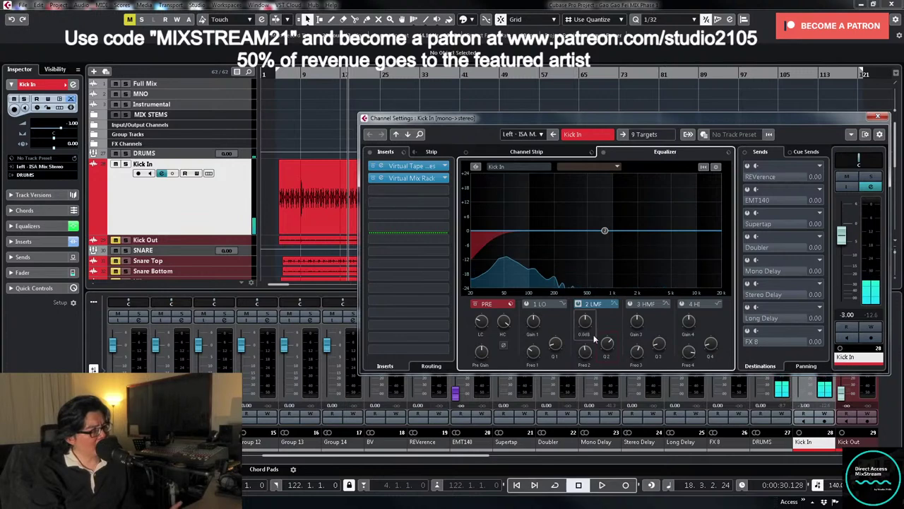
pyautogui.moveTo(607, 340); pyautogui.dragTo(606, 345)
pyautogui.click(581, 304)
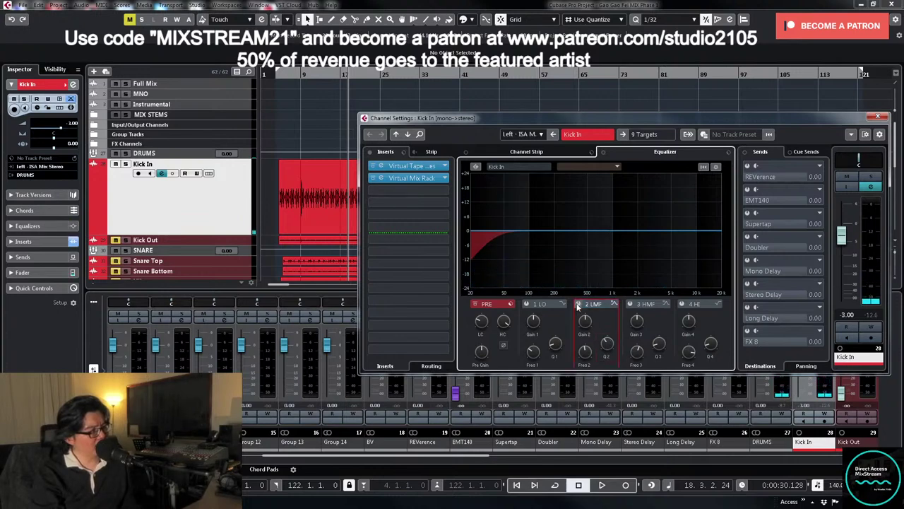
# - Add the FG-A equalizer module to the empty slot after FG-73 in Kick In's Virtual Mix Rack
pyautogui.click(429, 180)
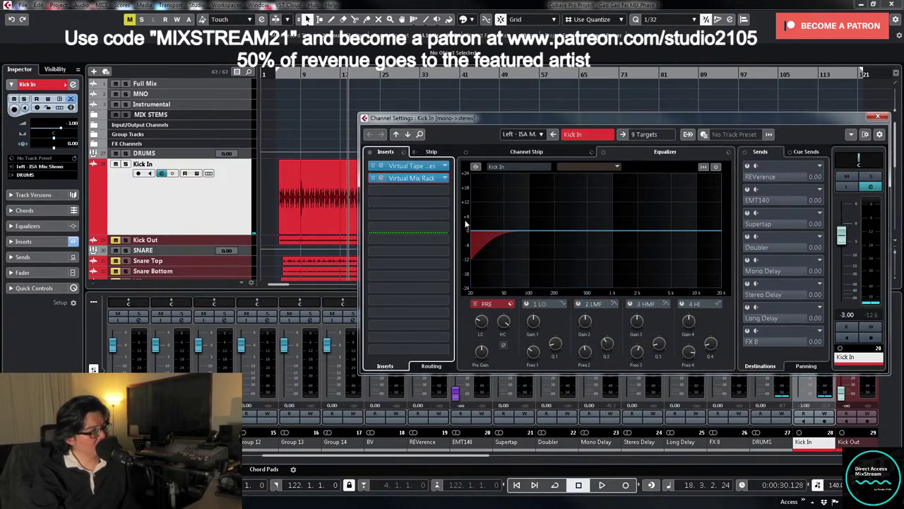
pyautogui.scroll(-5, 371, 289)
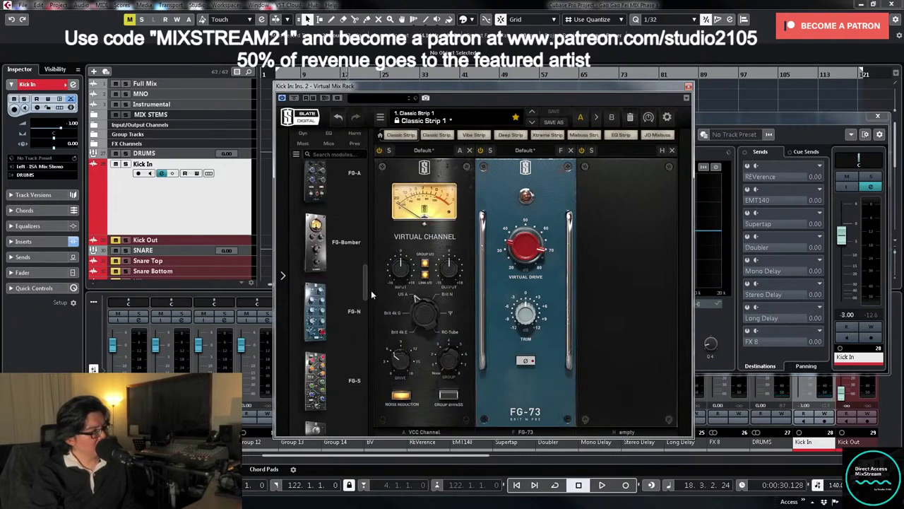
pyautogui.moveTo(318, 332); pyautogui.dragTo(642, 322)
pyautogui.moveTo(595, 347)
pyautogui.moveTo(655, 292)
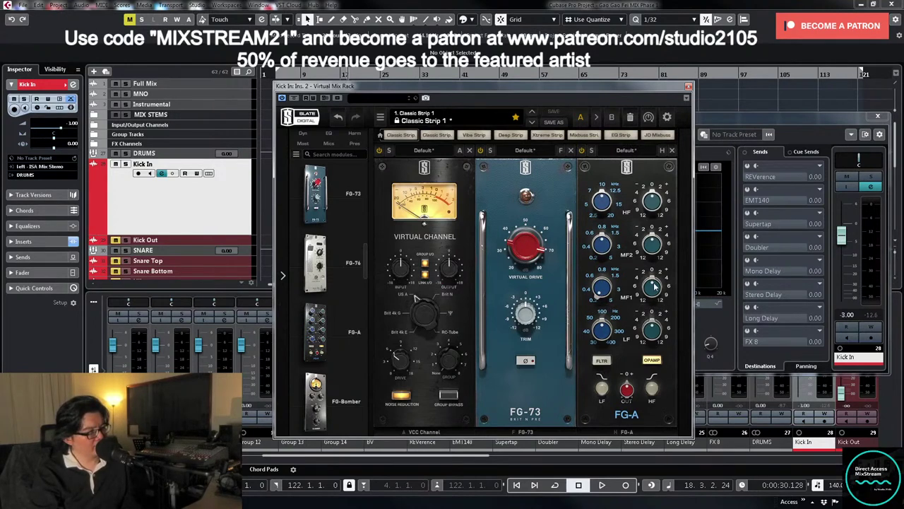
# - During playback, lower the FG-73 Virtual Drive to about 60 dB and cut the FG-A's MF1 gain to -8 dB
pyautogui.press('space')
pyautogui.moveTo(654, 286); pyautogui.dragTo(653, 308)
pyautogui.moveTo(517, 244)
pyautogui.moveTo(516, 243); pyautogui.dragTo(518, 262)
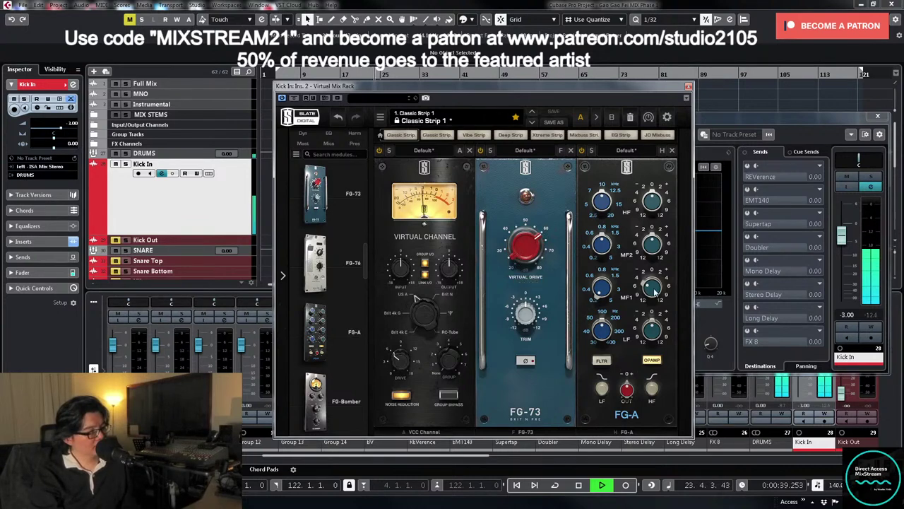
pyautogui.moveTo(653, 288)
pyautogui.mouseDown()
pyautogui.moveTo(654, 311)
pyautogui.moveTo(653, 297)
pyautogui.mouseUp()
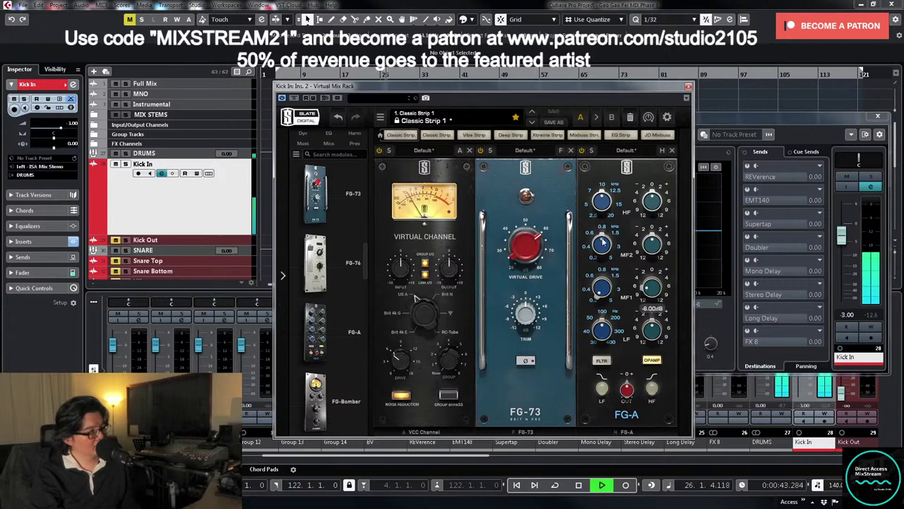
# - Set the FG-A's MF2 gain to -2 dB, then close Kick In's Virtual Mix Rack and stop playback
pyautogui.moveTo(650, 247)
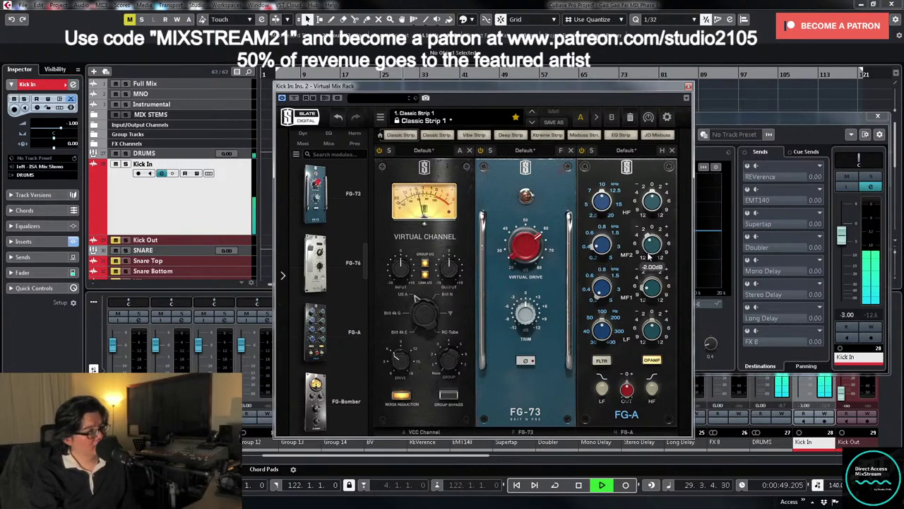
pyautogui.click(688, 86)
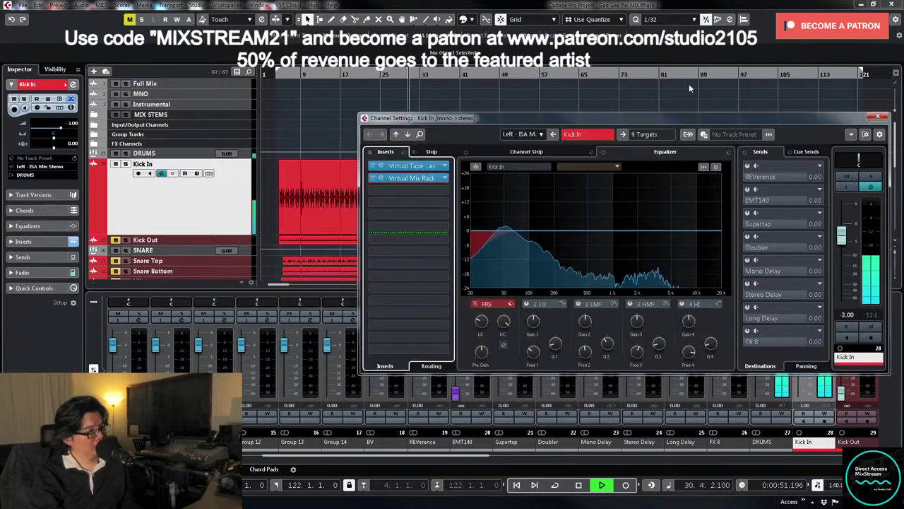
pyautogui.press('space')
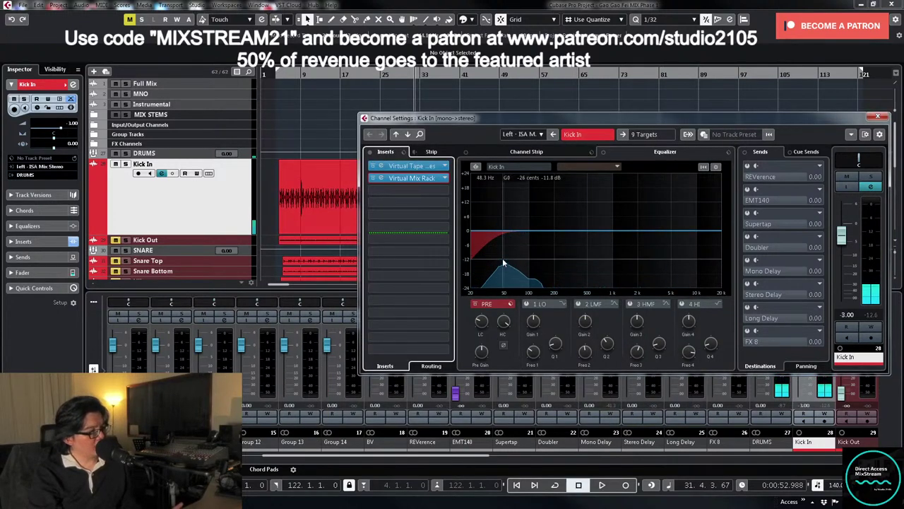
# - Enable Kick In's channel EQ band 1 as Low Shelf I, lower it about 2 dB near 48 Hz, and compare with the band bypassed
pyautogui.click(527, 304)
pyautogui.click(558, 304)
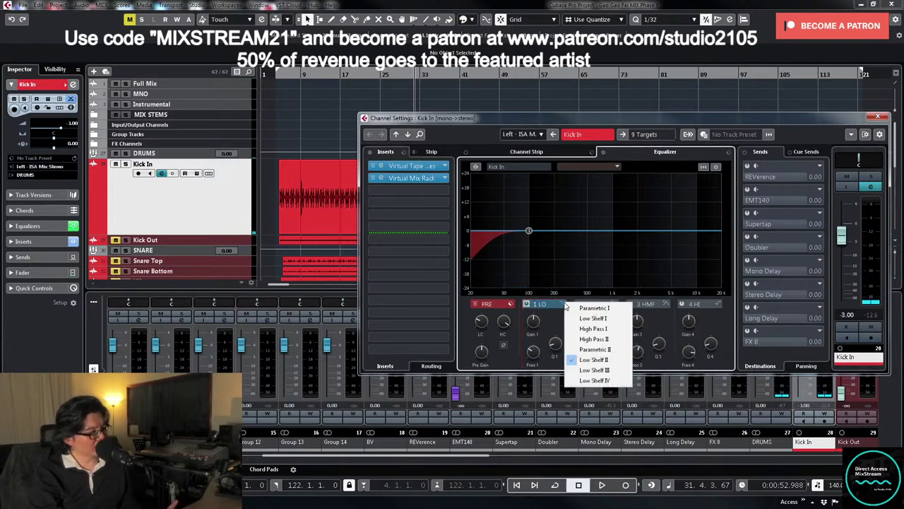
pyautogui.click(599, 318)
pyautogui.moveTo(532, 235)
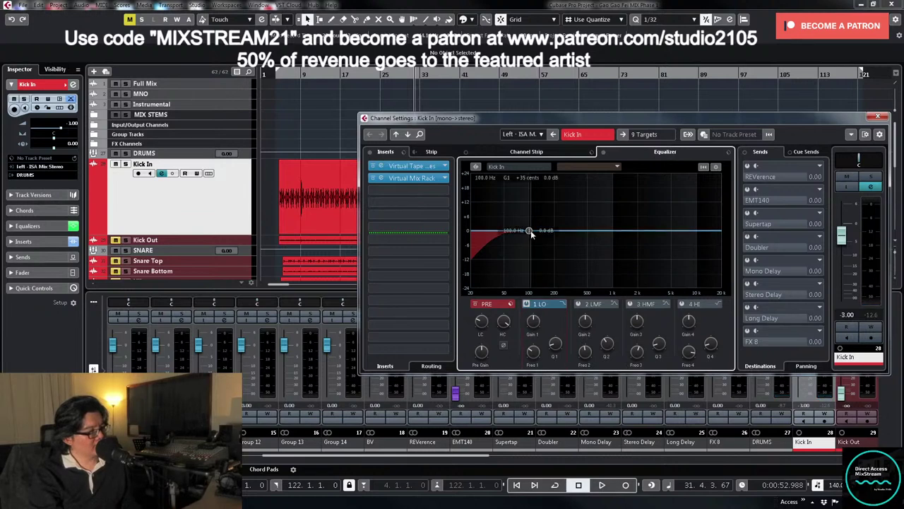
pyautogui.press('space')
pyautogui.moveTo(531, 234); pyautogui.dragTo(503, 237)
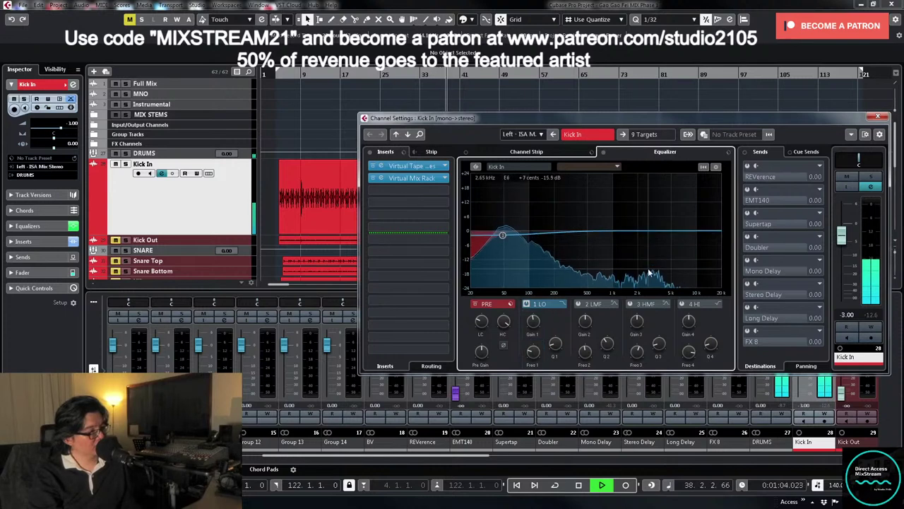
pyautogui.click(526, 305)
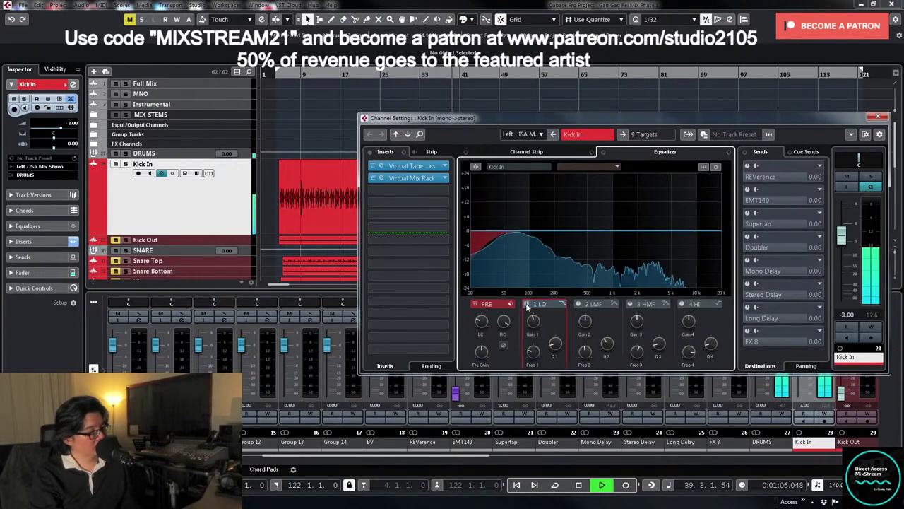
pyautogui.click(526, 305)
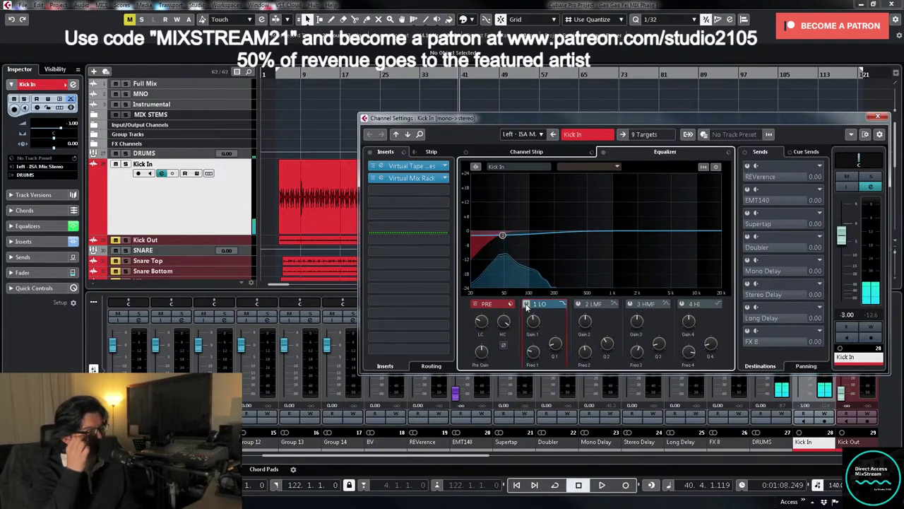
# - Reopen Kick In's Virtual Mix Rack and add the U73b compressor module after the FG-A
pyautogui.click(447, 189)
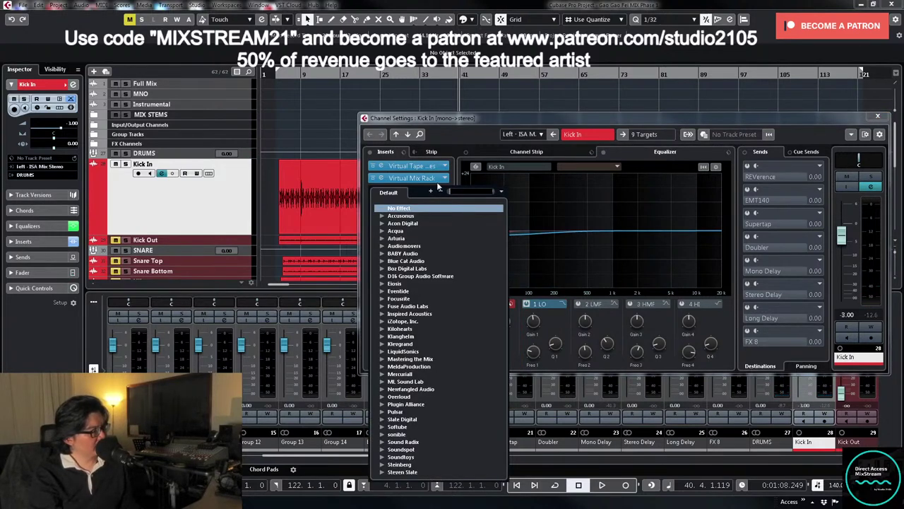
pyautogui.click(472, 120)
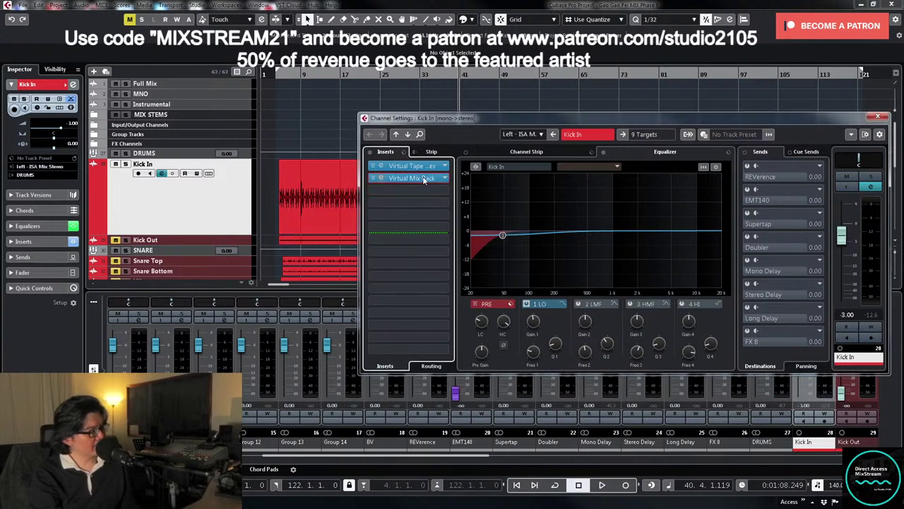
pyautogui.click(424, 179)
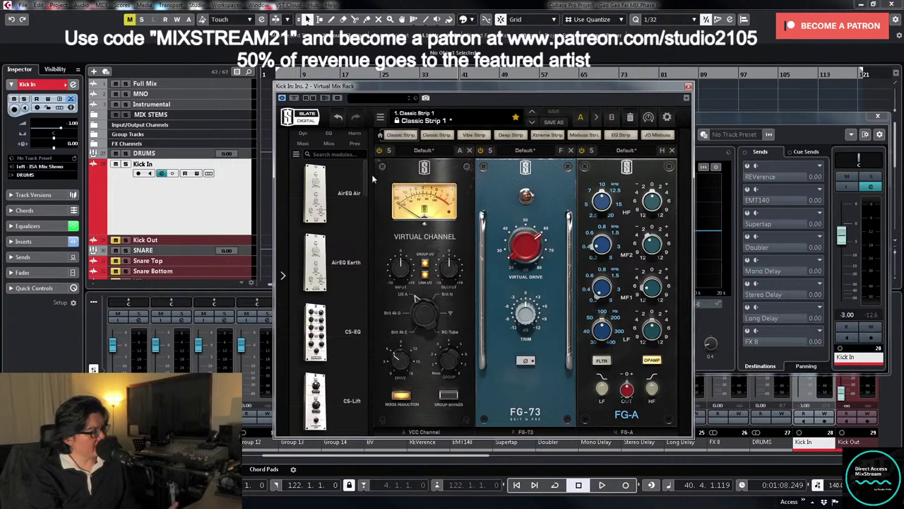
pyautogui.moveTo(364, 184); pyautogui.dragTo(369, 393)
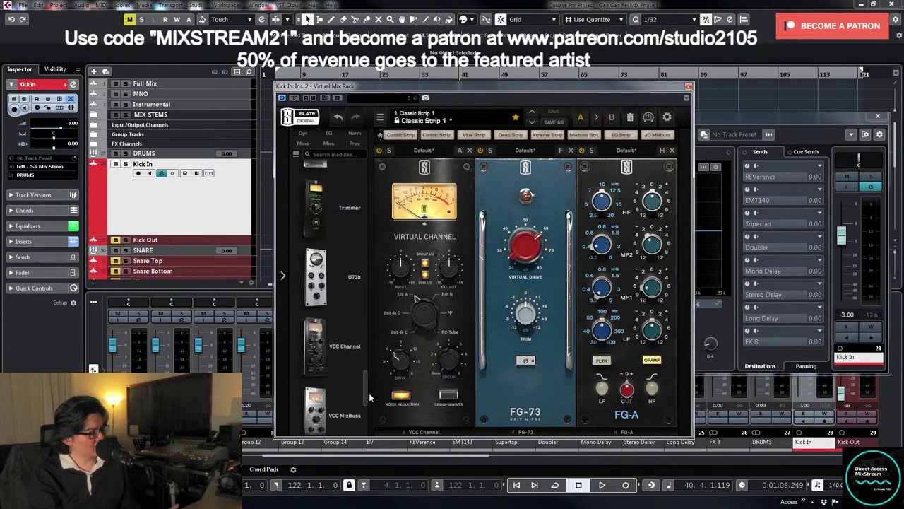
pyautogui.moveTo(330, 288); pyautogui.dragTo(494, 282)
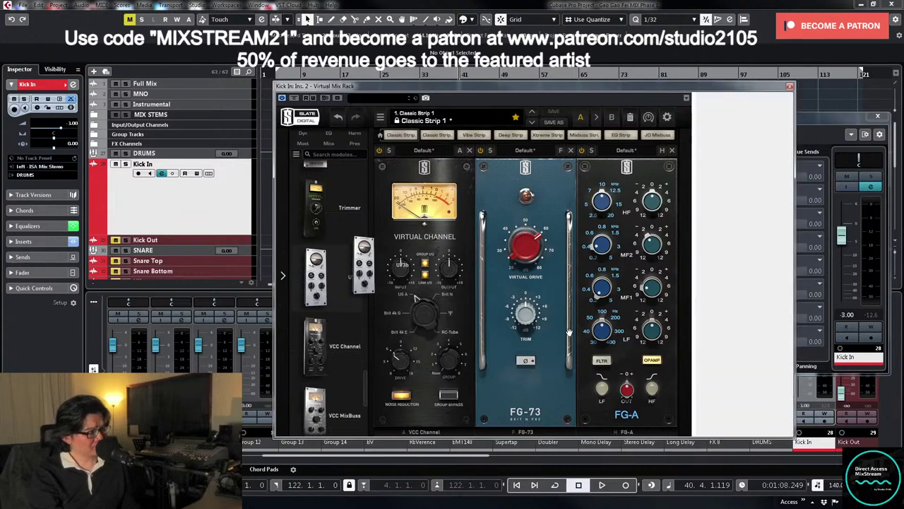
pyautogui.moveTo(569, 332); pyautogui.dragTo(600, 330)
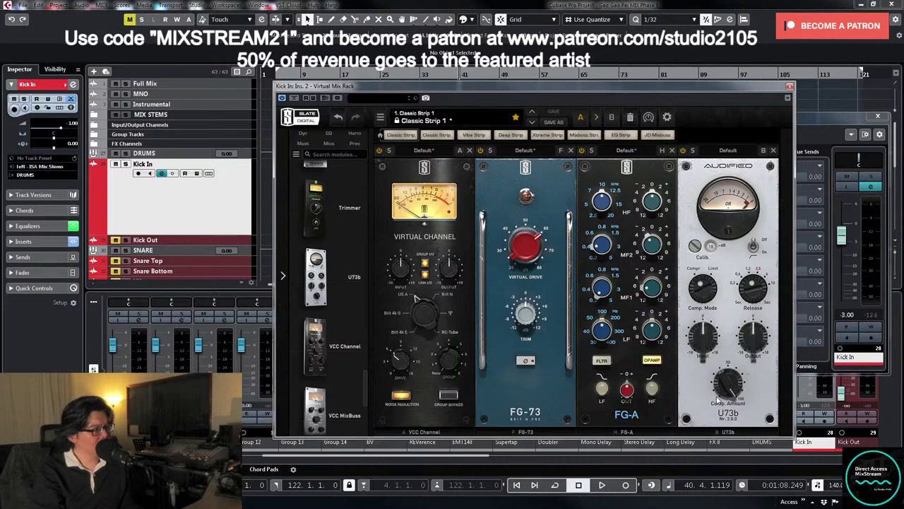
# - Load the Kick - Smacky Mult preset in the U73b and set its input to 1.12 dB while auditioning
pyautogui.click(737, 150)
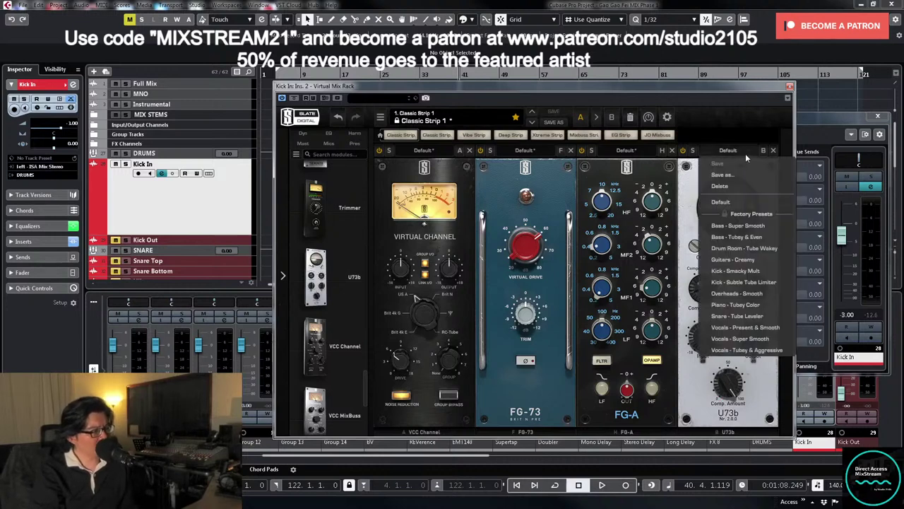
pyautogui.click(755, 273)
pyautogui.moveTo(755, 279)
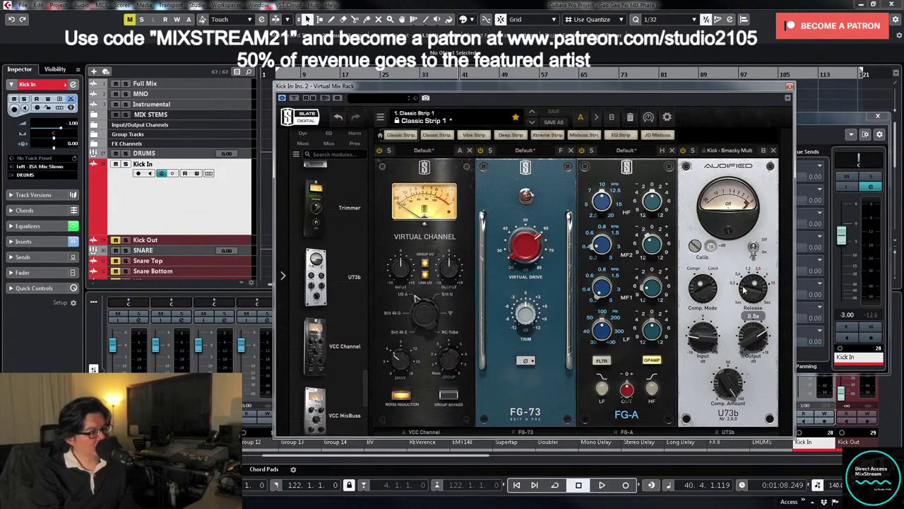
pyautogui.press('space')
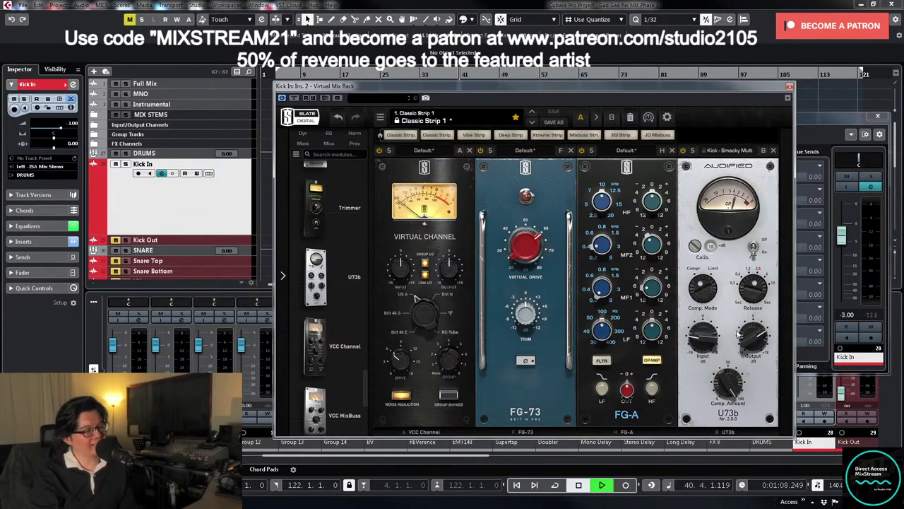
pyautogui.moveTo(750, 325)
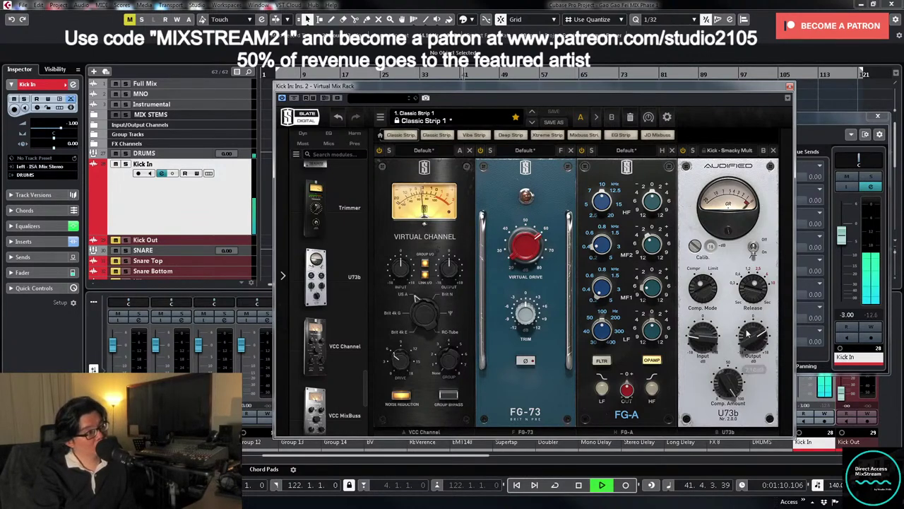
pyautogui.moveTo(700, 345); pyautogui.dragTo(704, 305)
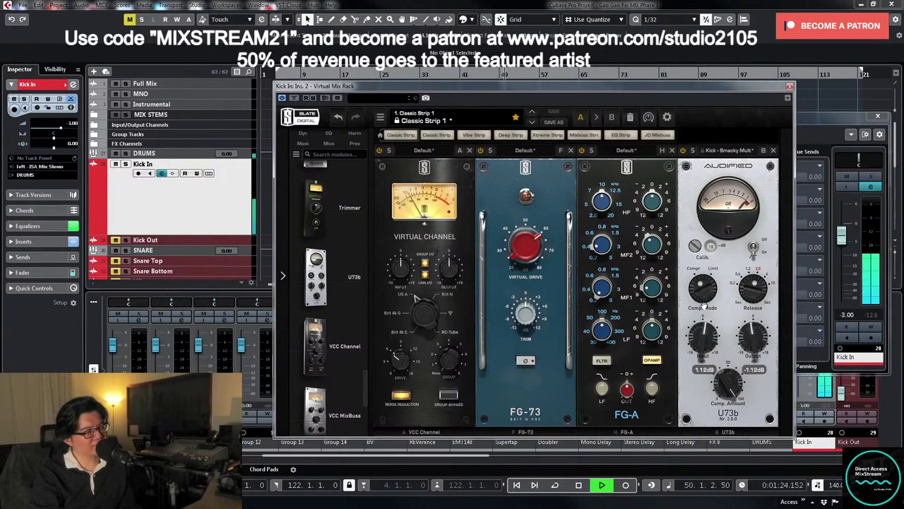
pyautogui.press('space')
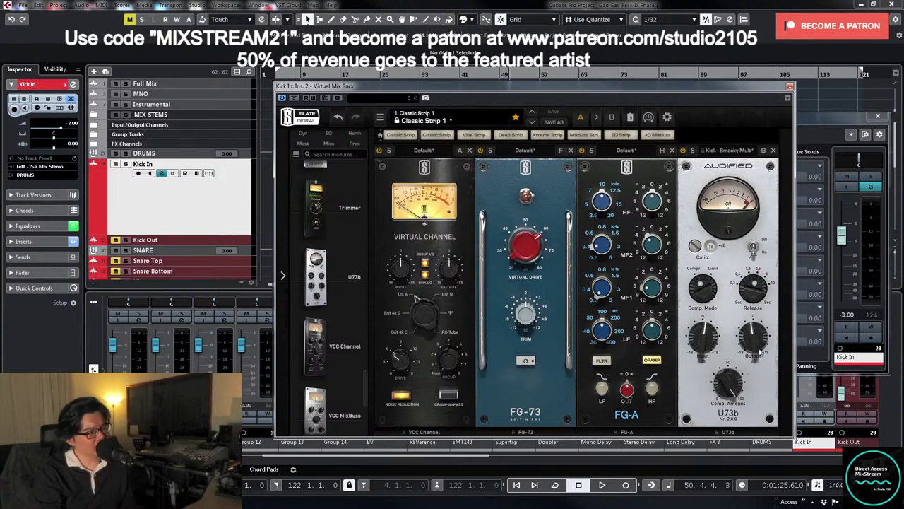
pyautogui.press('space')
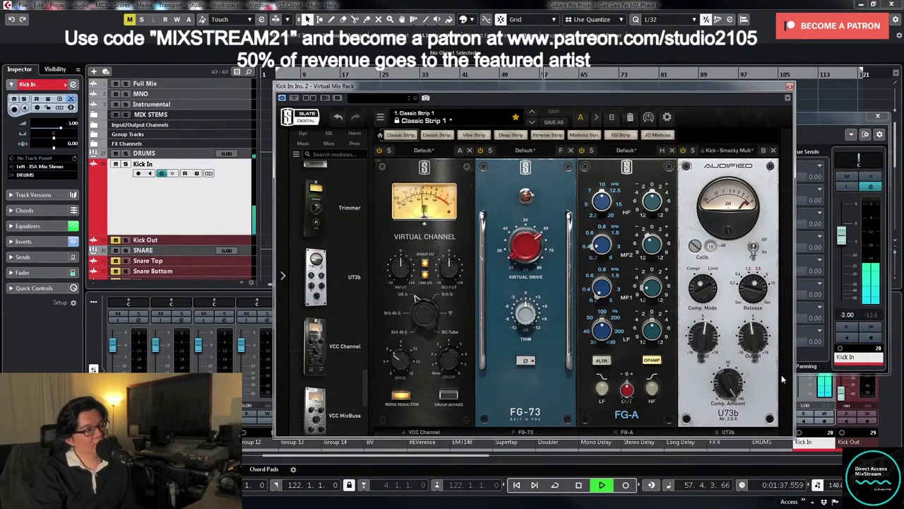
pyautogui.press('space')
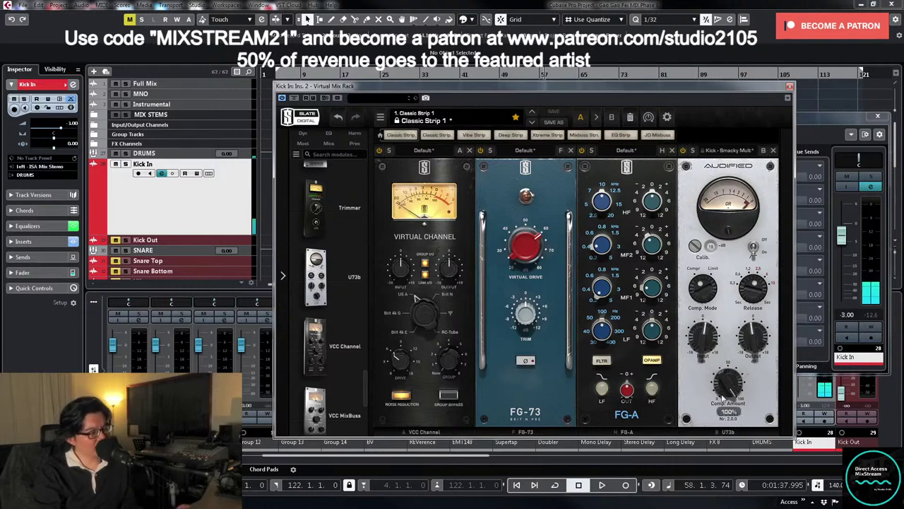
# - Reduce the U73b's compression amount to about 28% during playback
pyautogui.moveTo(725, 385)
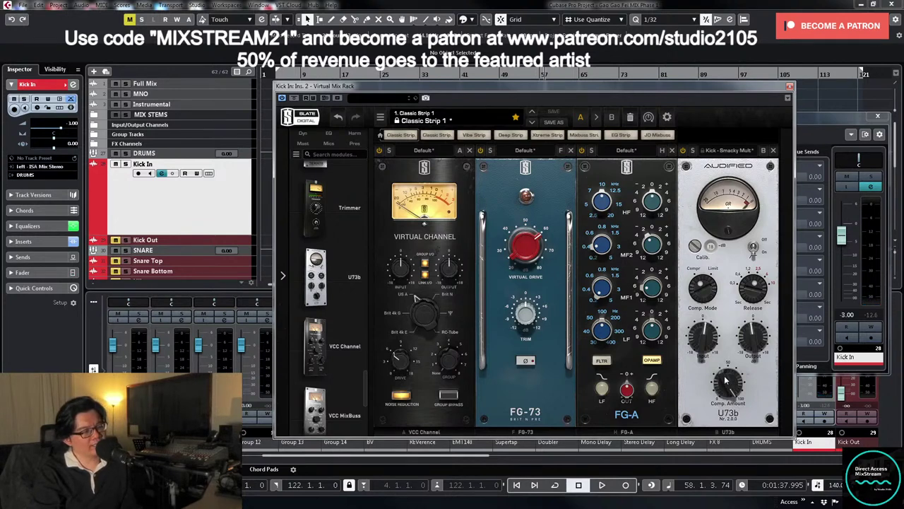
pyautogui.press('space')
pyautogui.moveTo(724, 381); pyautogui.dragTo(717, 445)
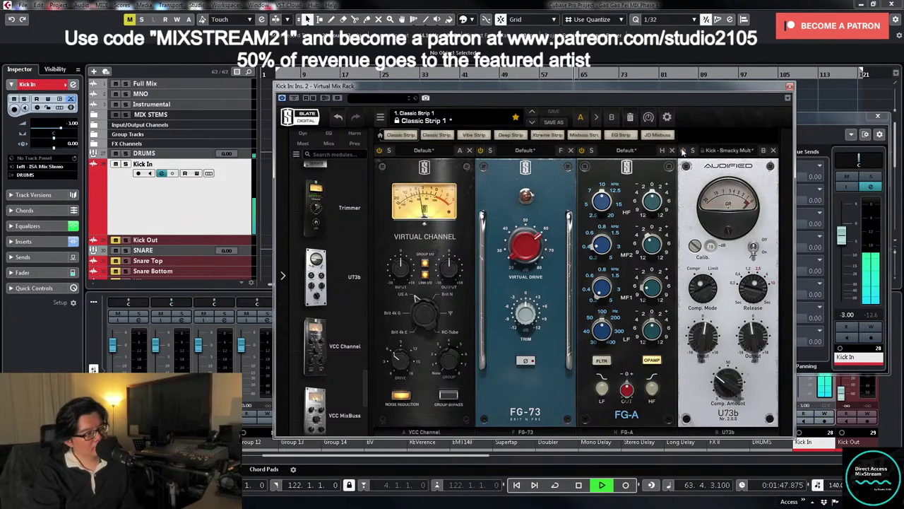
# - Raise the U73b's output to 2.03 dB while auditioning the kick, then stop playback
pyautogui.click(754, 346)
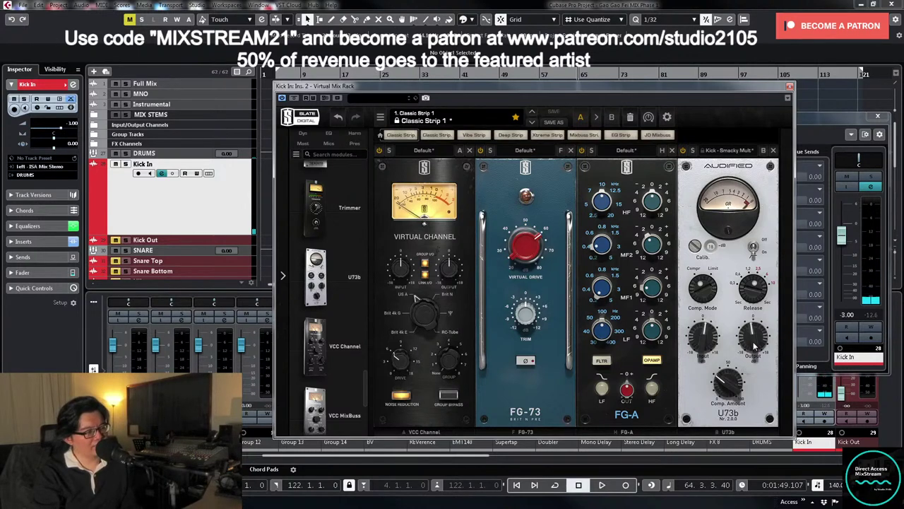
pyautogui.press('space')
pyautogui.moveTo(754, 342); pyautogui.dragTo(753, 339)
pyautogui.scroll(1, 753, 342)
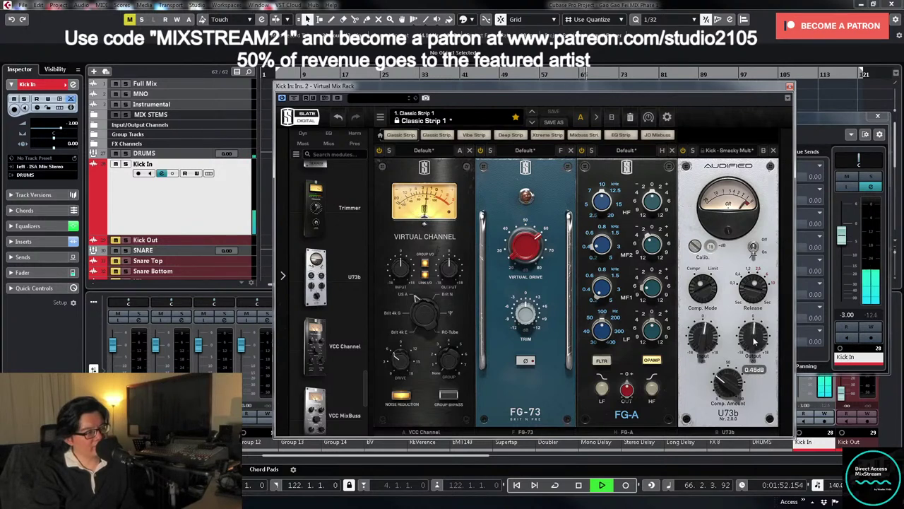
pyautogui.scroll(1, 754, 340)
pyautogui.scroll(1, 754, 340)
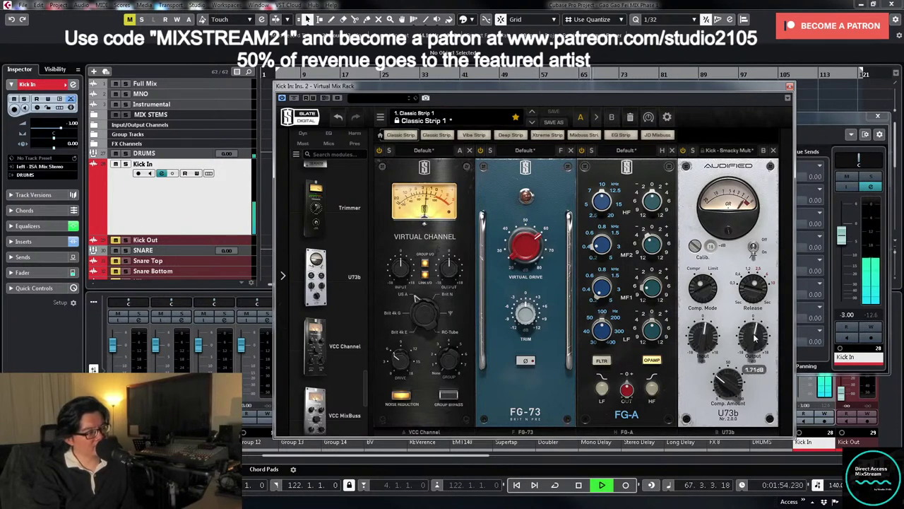
pyautogui.scroll(1, 754, 341)
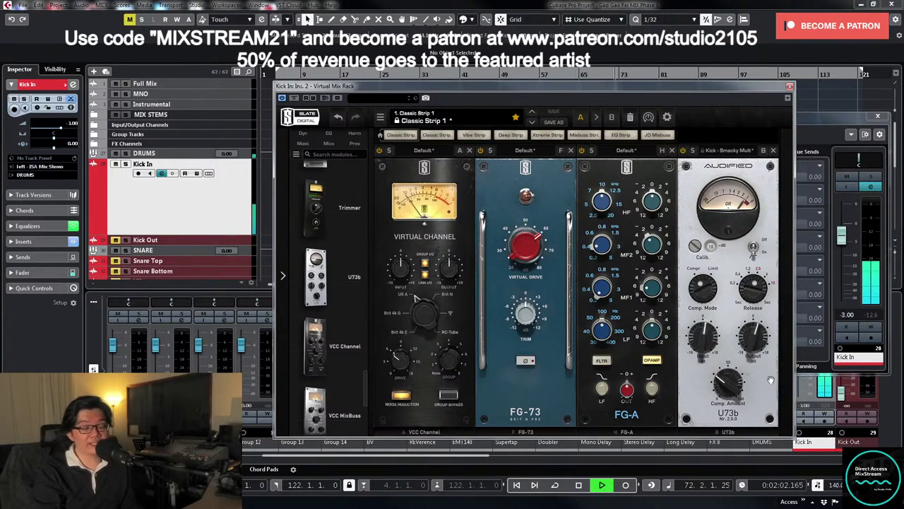
pyautogui.press('space')
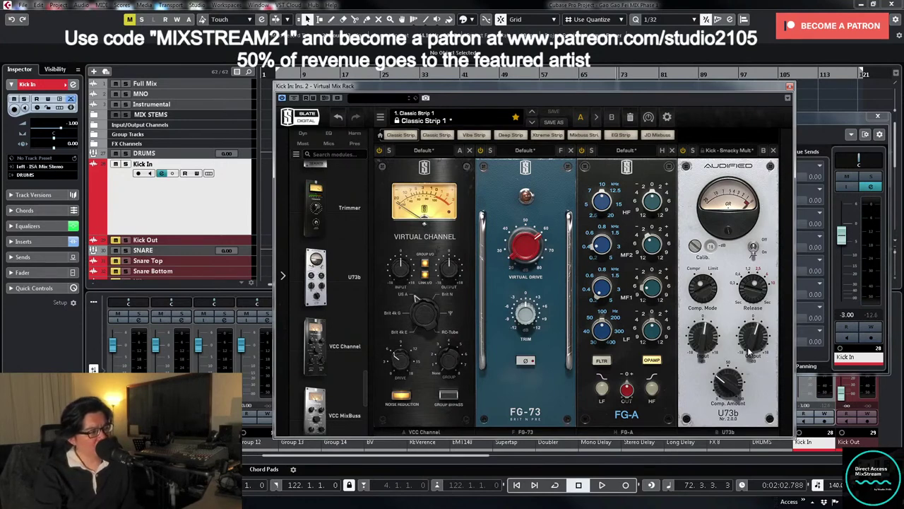
pyautogui.moveTo(751, 348)
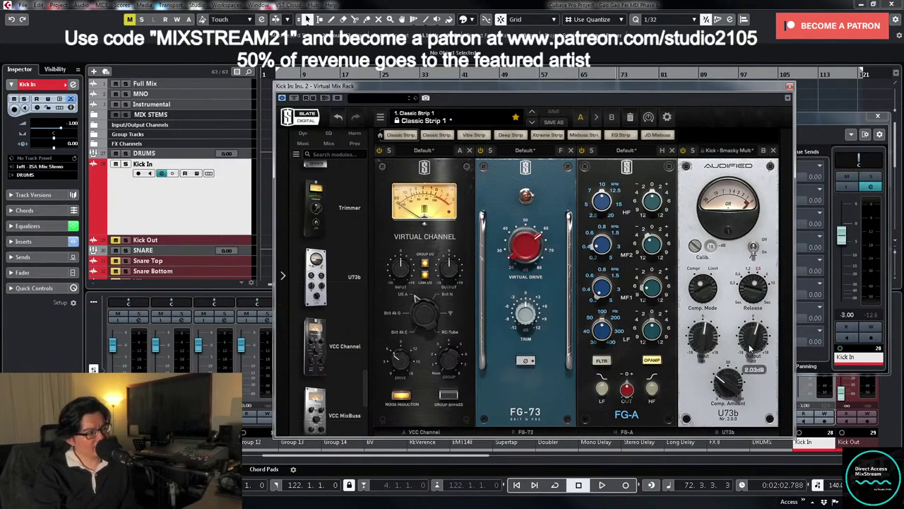
# - Lower the U73b's input to -1.24 dB during playback, then reduce its compression amount slightly
pyautogui.press('space')
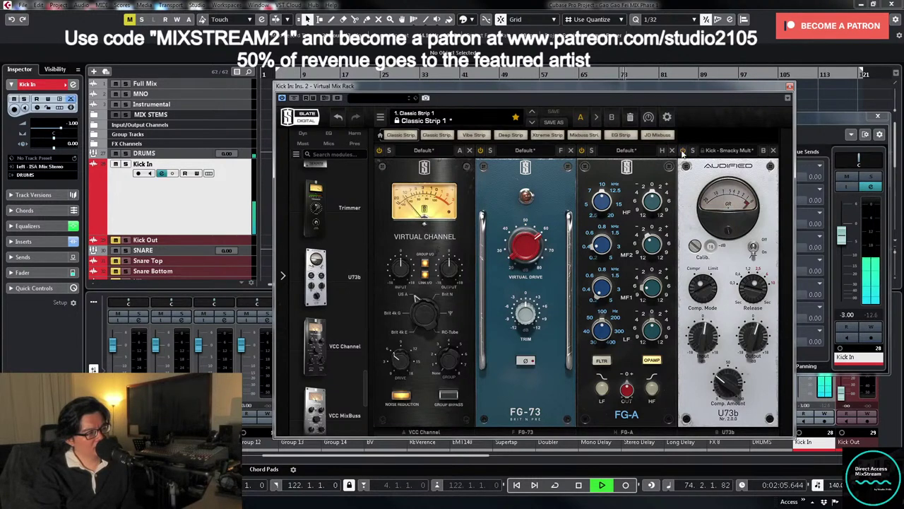
pyautogui.moveTo(704, 338)
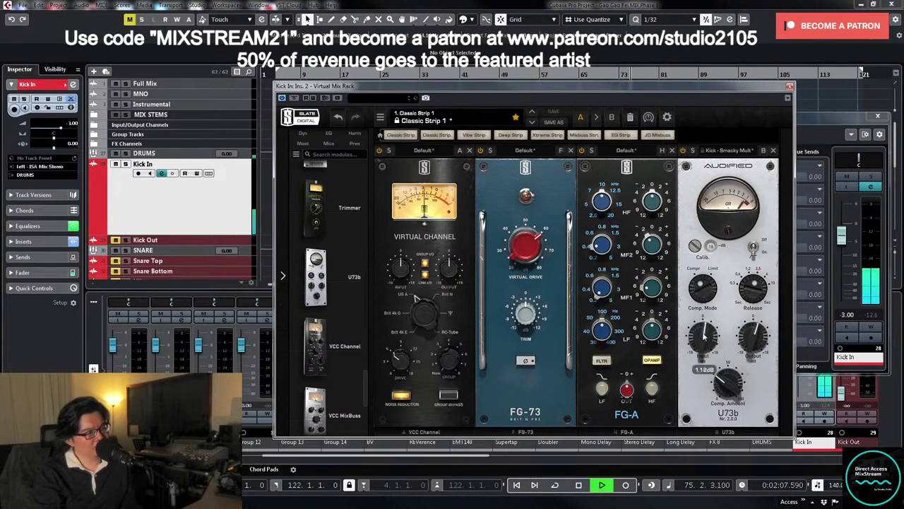
pyautogui.moveTo(704, 338); pyautogui.dragTo(704, 346)
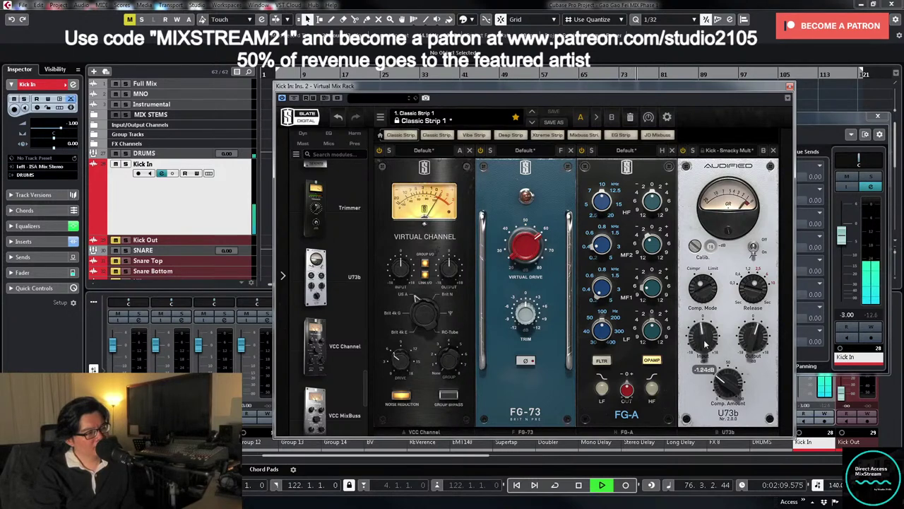
pyautogui.press('space')
pyautogui.moveTo(726, 383)
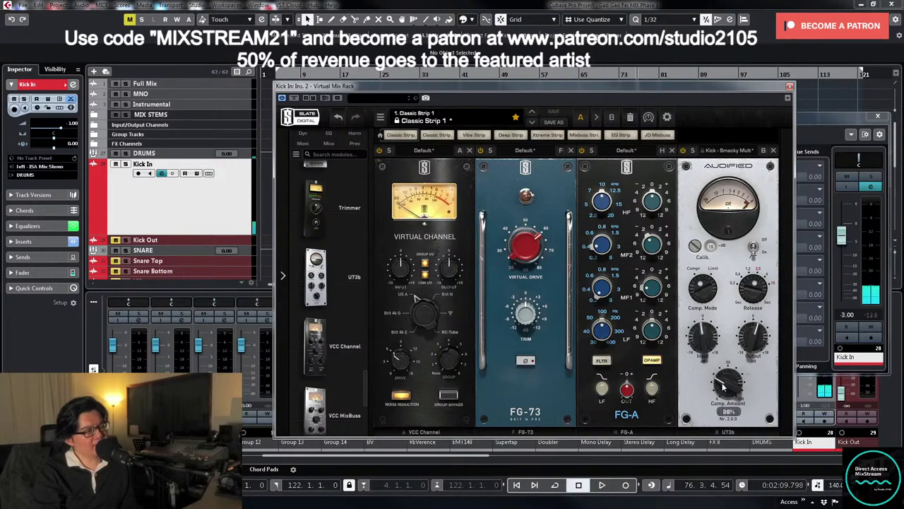
pyautogui.moveTo(725, 384); pyautogui.dragTo(726, 388)
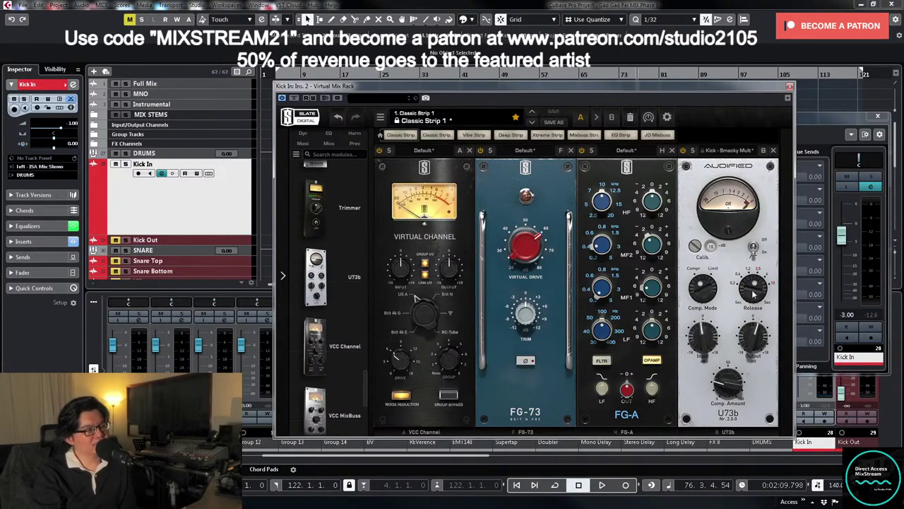
# - Load the Kick - Subtle Tube Limiter preset in the U73b compressor and check its mode and release controls
pyautogui.click(740, 155)
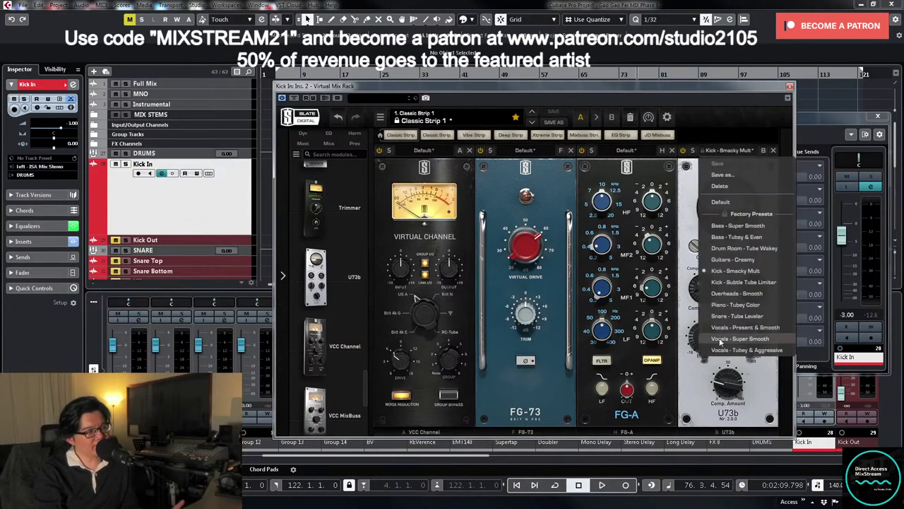
pyautogui.click(738, 282)
pyautogui.moveTo(703, 284)
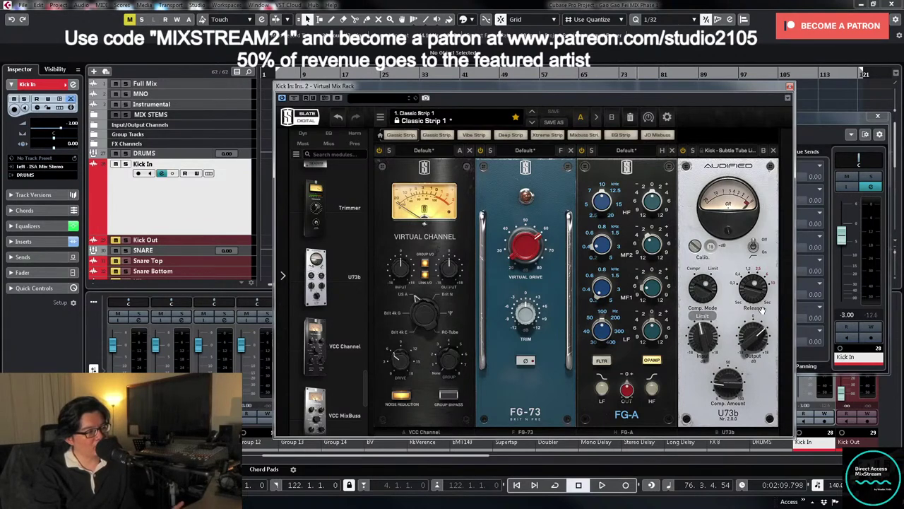
pyautogui.moveTo(748, 292)
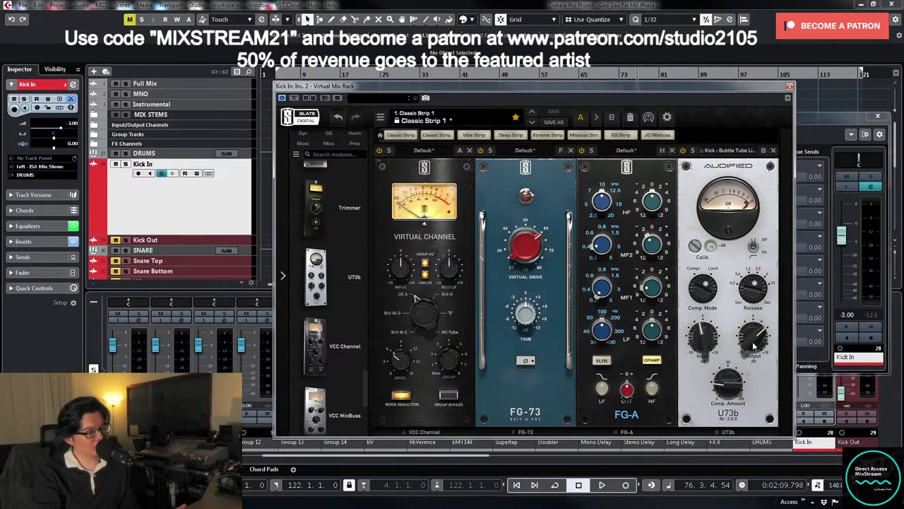
# - Play the kick and raise the U73b's input to 5.33 dB
pyautogui.press('space')
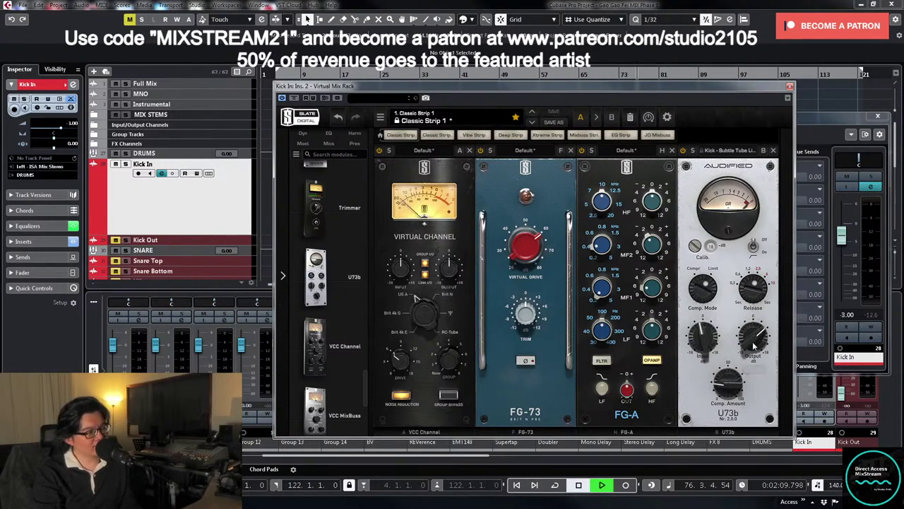
pyautogui.moveTo(701, 339); pyautogui.dragTo(703, 328)
pyautogui.scroll(8, 704, 326)
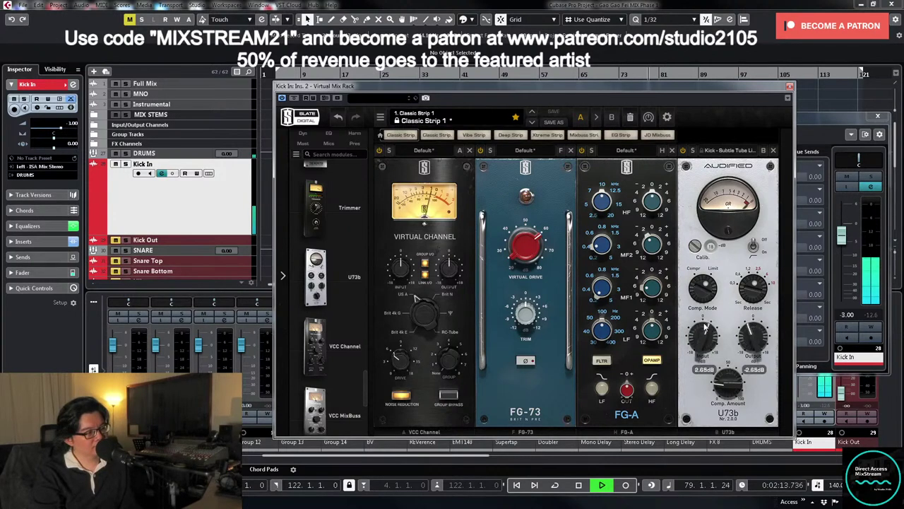
pyautogui.scroll(2, 704, 320)
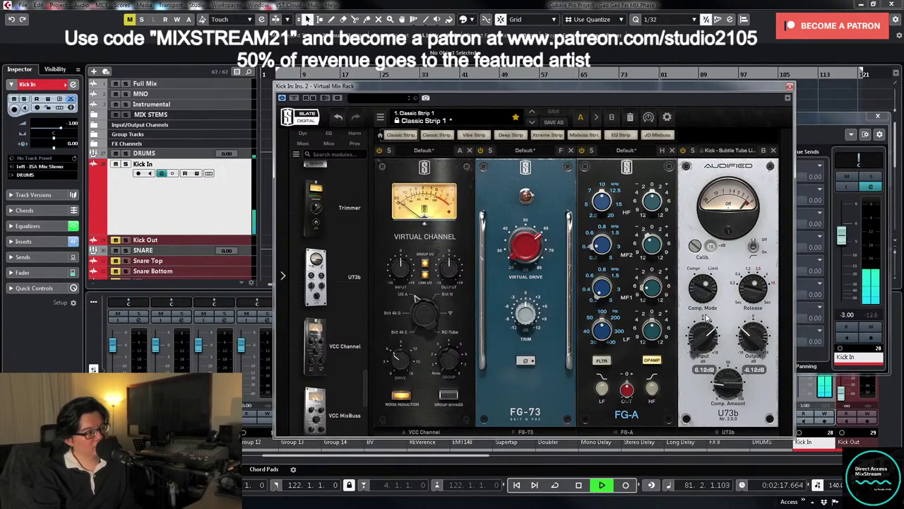
pyautogui.scroll(-2, 704, 320)
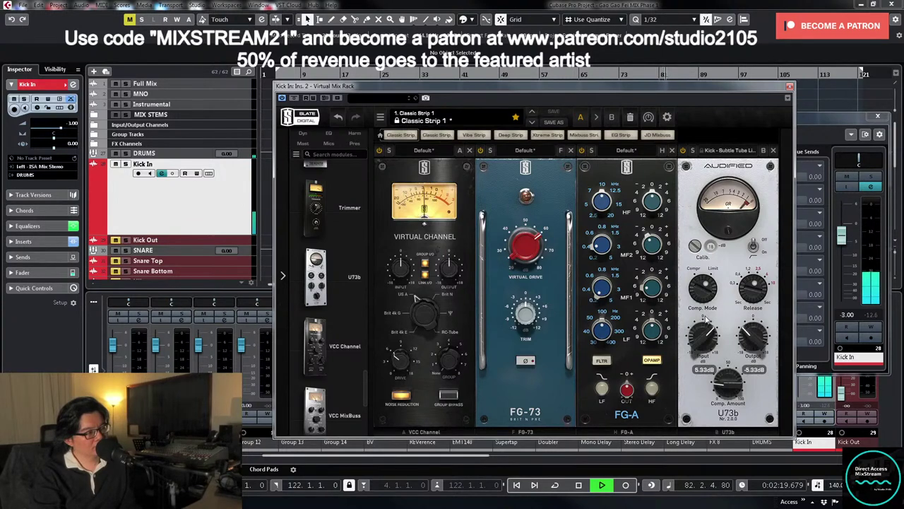
# - Raise the U73b's output while auditioning the kick, then stop playback and close the Virtual Mix Rack
pyautogui.moveTo(750, 338); pyautogui.dragTo(753, 325)
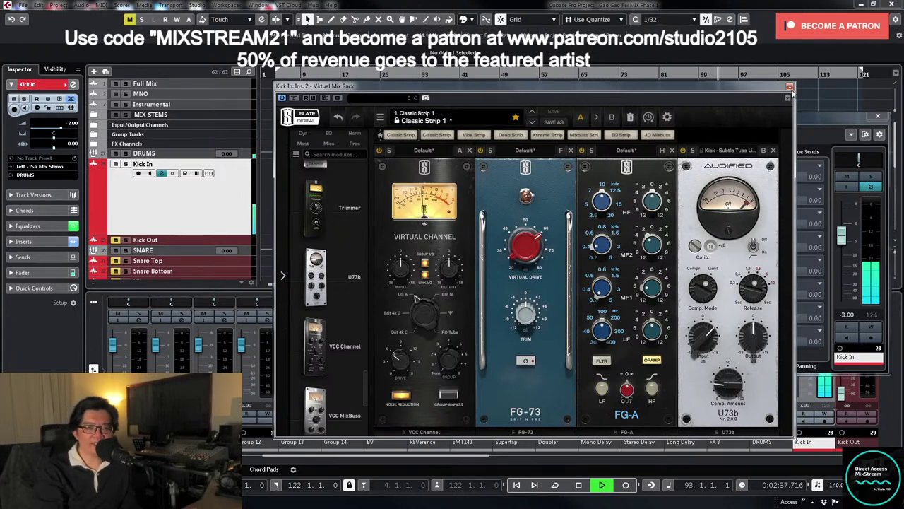
pyautogui.press('space')
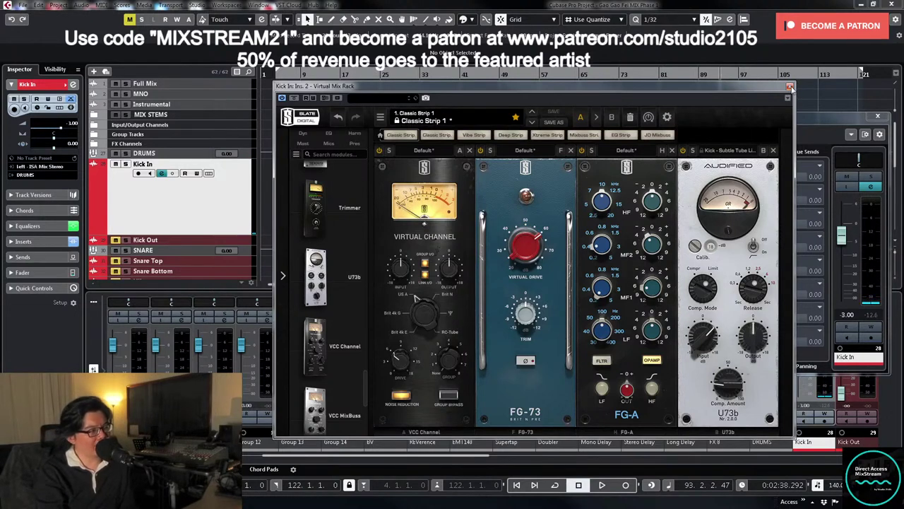
pyautogui.click(790, 87)
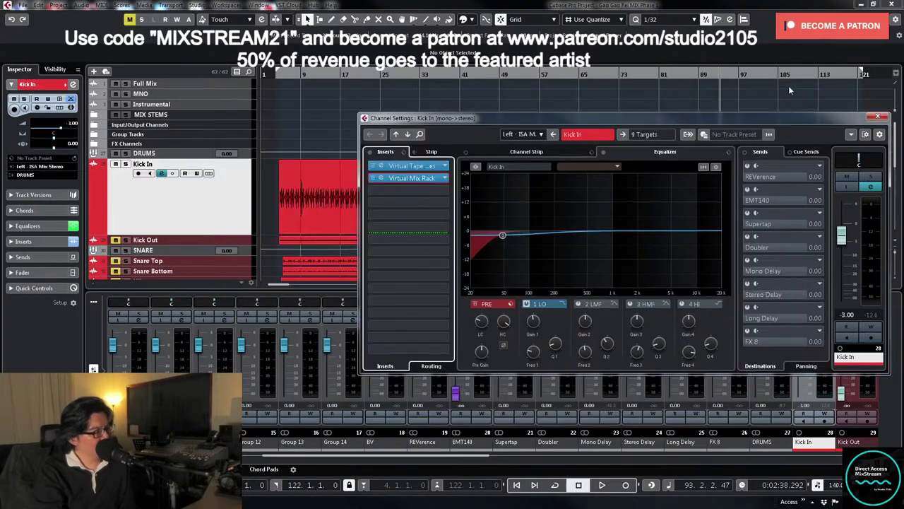
# - Move the playback position back to bar 11 and reopen the Kick In channel settings
pyautogui.moveTo(826, 115); pyautogui.dragTo(859, 138)
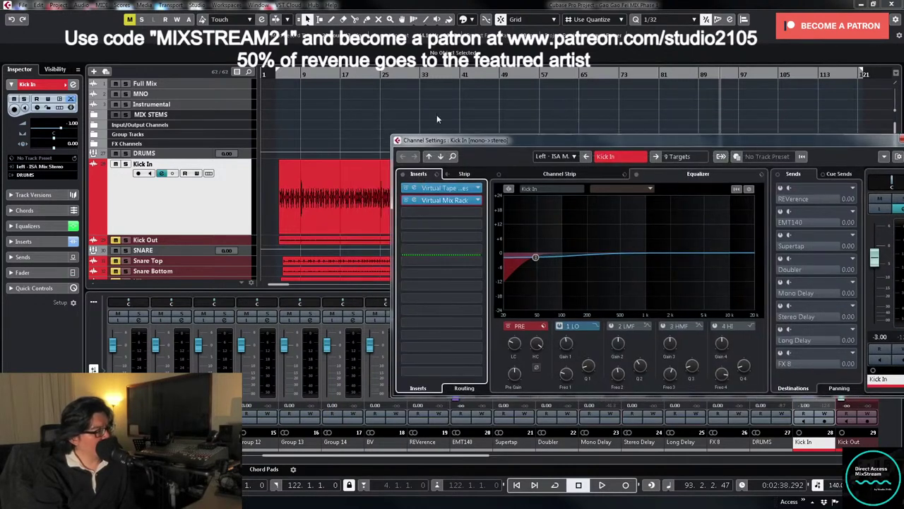
pyautogui.click(313, 72)
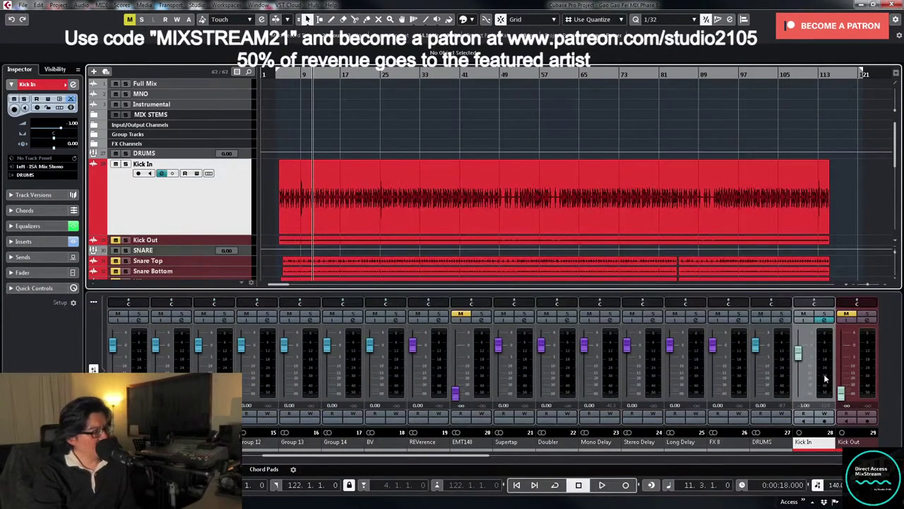
pyautogui.click(825, 320)
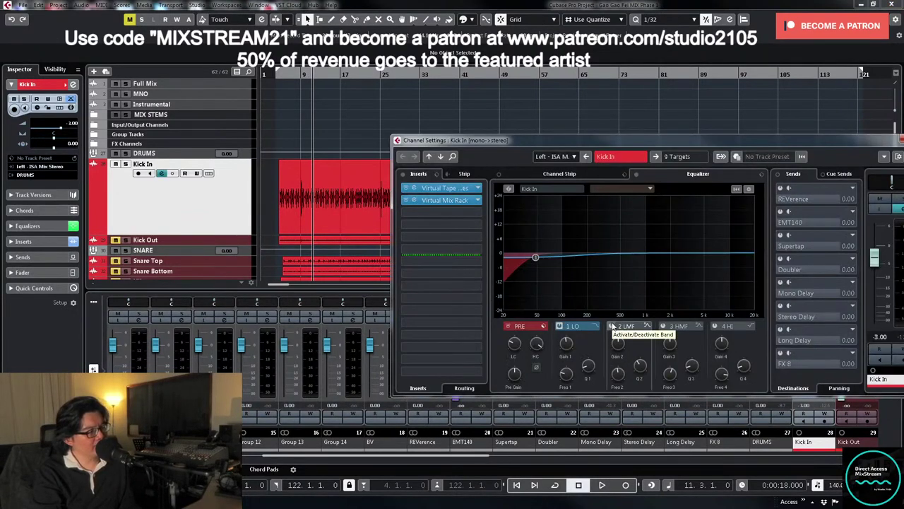
# - Sweep a narrow boost on the kick's LMF EQ band to just above 100 Hz during playback, then deactivate the band
pyautogui.click(612, 326)
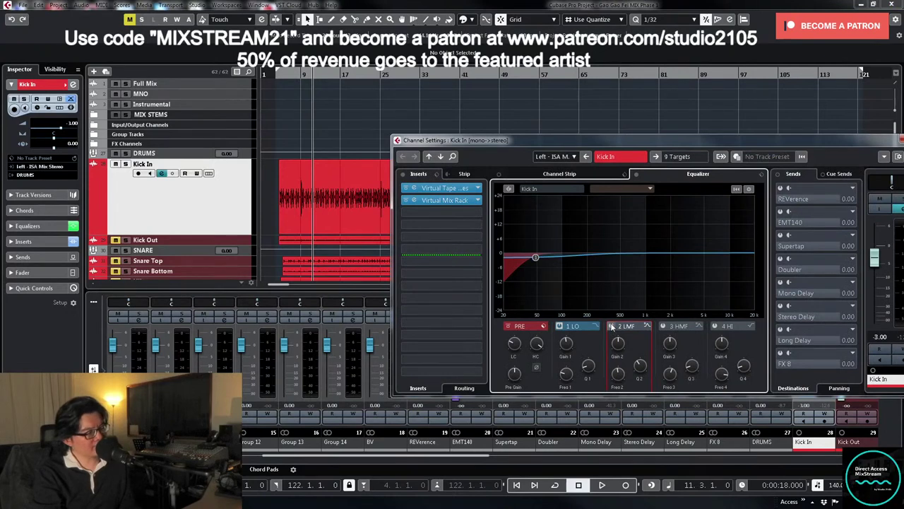
pyautogui.press('space')
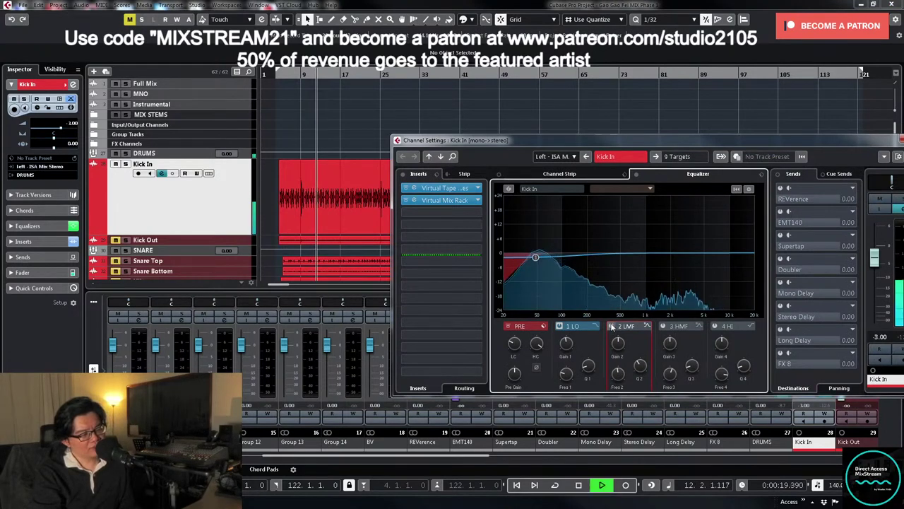
pyautogui.press('space')
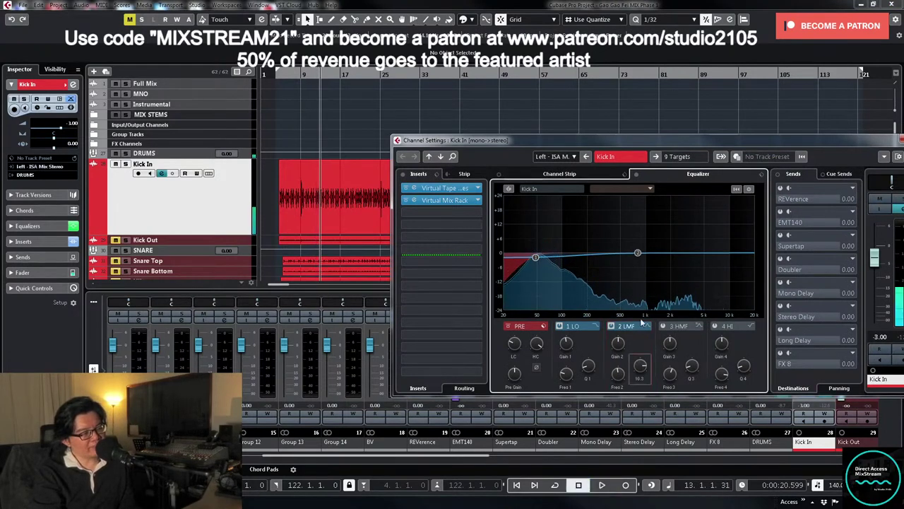
pyautogui.press('space')
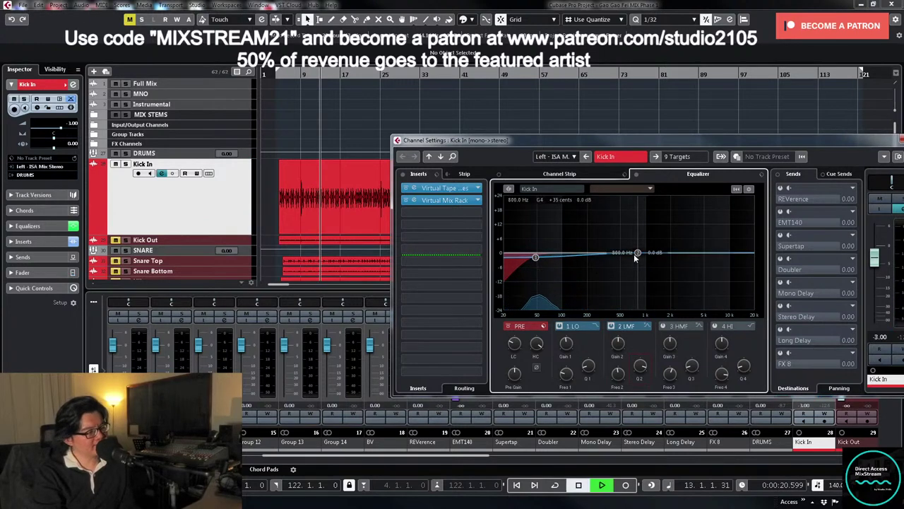
pyautogui.moveTo(635, 255); pyautogui.dragTo(567, 221)
pyautogui.press('space')
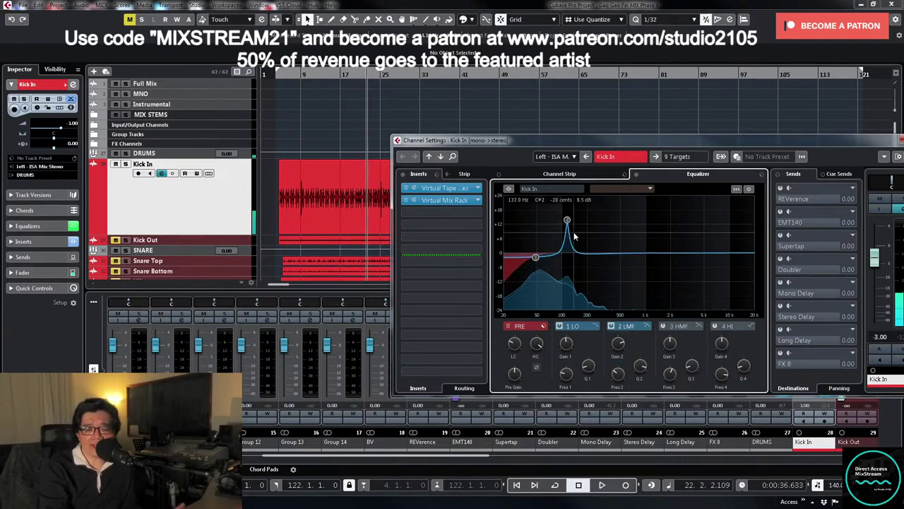
pyautogui.click(612, 327)
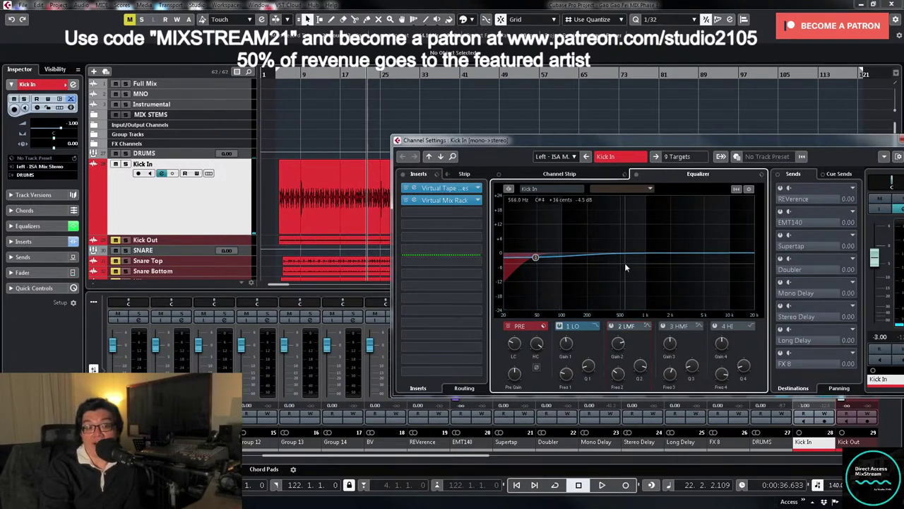
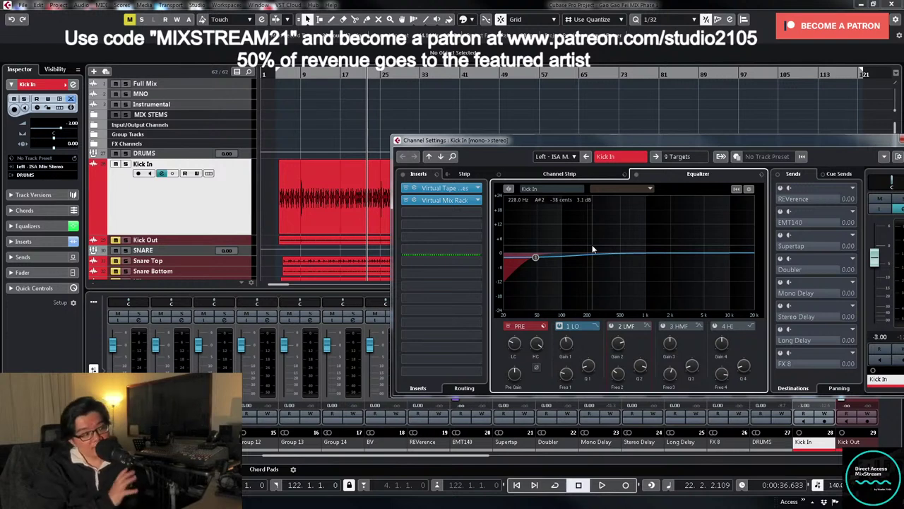
# - Audition an 18.3 dB LMF boost at 50.8 Hz with the LO band off, then deactivate LMF and reactivate LO
pyautogui.press('space')
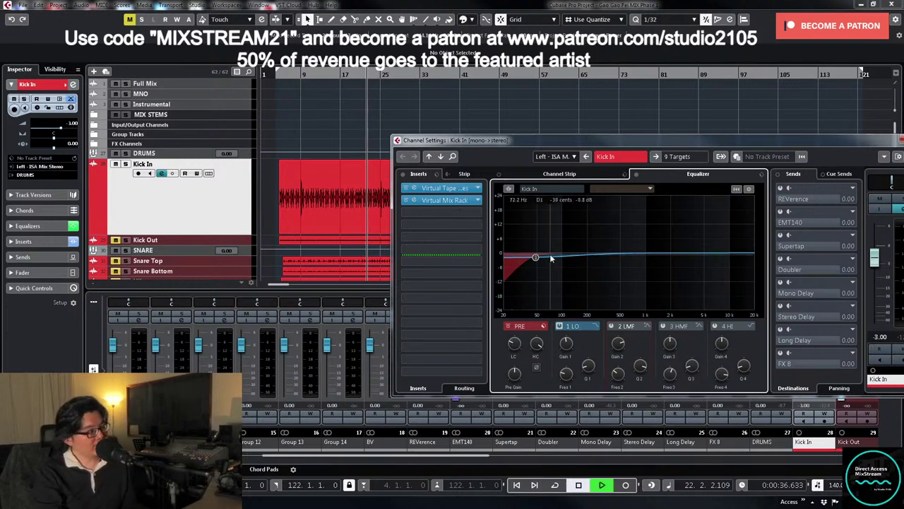
pyautogui.click(538, 207)
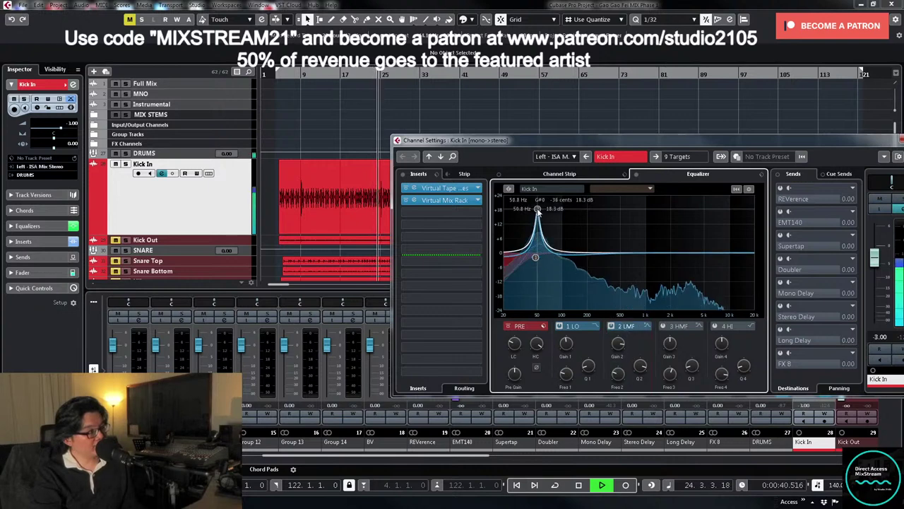
pyautogui.click(559, 325)
pyautogui.press('space')
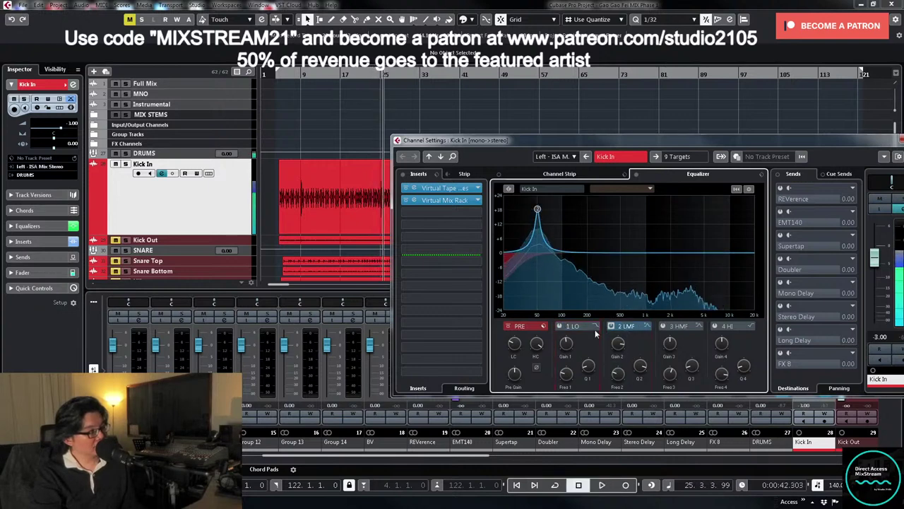
pyautogui.click(611, 327)
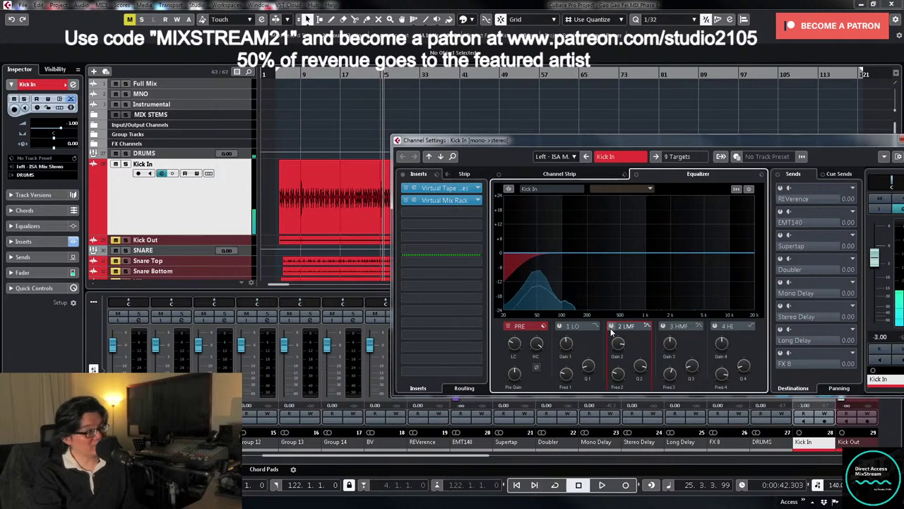
pyautogui.click(560, 326)
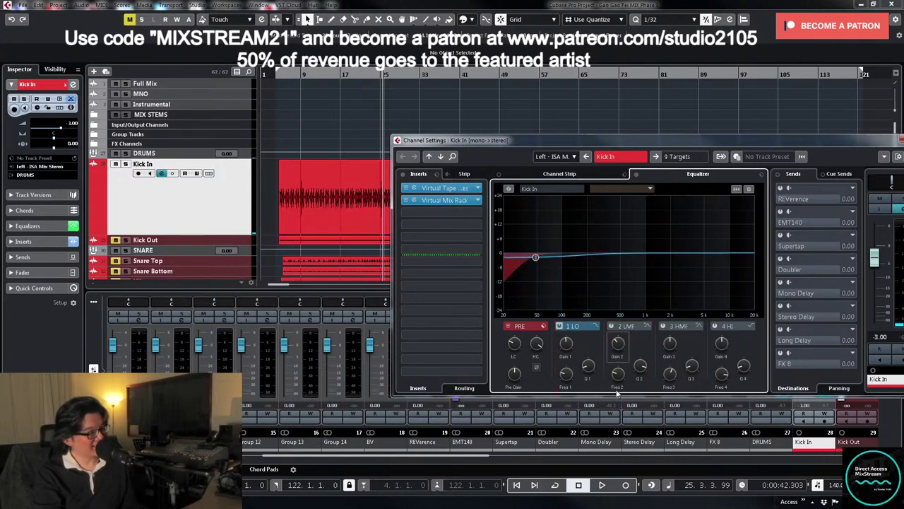
# - Reactivate the LMF band, place it just above 100 Hz, cut it by about 5 dB and widen its Q while auditioning
pyautogui.moveTo(617, 344)
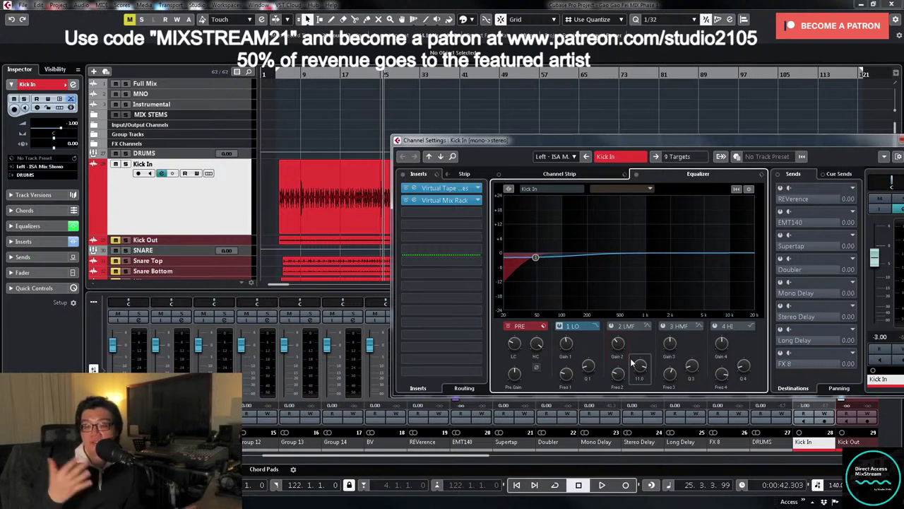
pyautogui.click(611, 326)
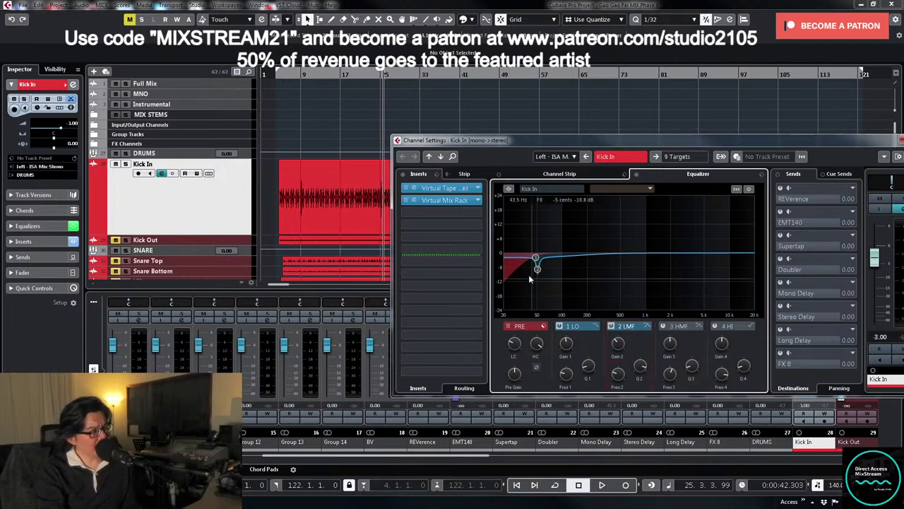
pyautogui.moveTo(537, 269); pyautogui.dragTo(566, 220)
pyautogui.press('space')
pyautogui.press('space')
pyautogui.moveTo(617, 344); pyautogui.dragTo(636, 386)
pyautogui.press('space')
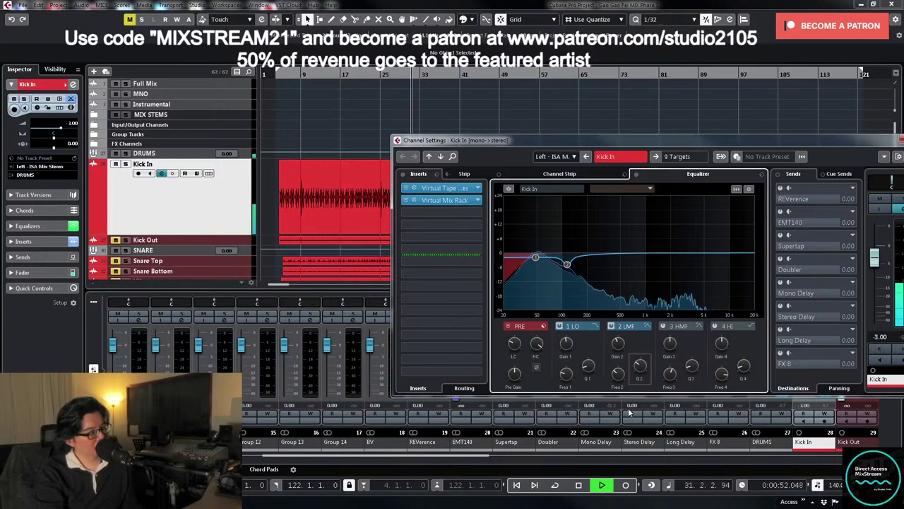
pyautogui.press('space')
# - Activate the HMF band, sweep a narrow boost down to about 300 Hz during playback, and turn it into a cut of about 8 dB
pyautogui.click(663, 326)
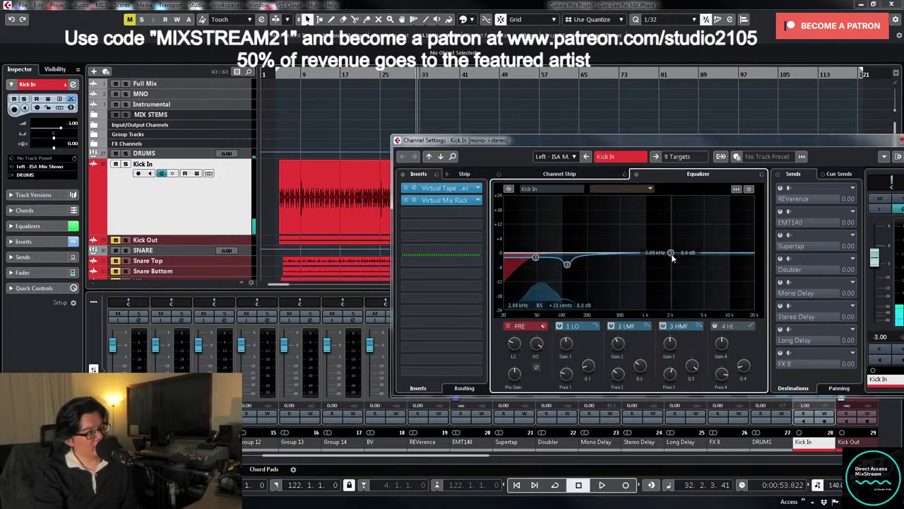
pyautogui.press('space')
pyautogui.moveTo(672, 253); pyautogui.dragTo(602, 222)
pyautogui.press('space')
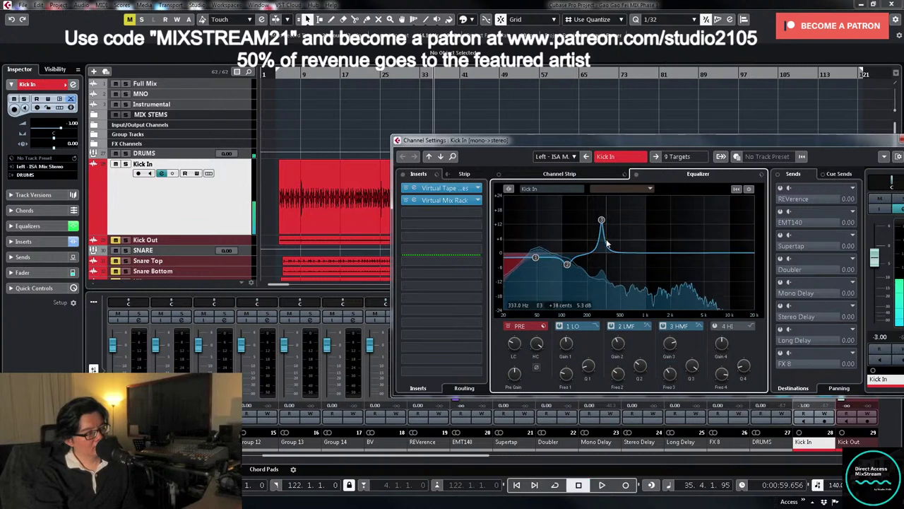
pyautogui.moveTo(664, 347)
pyautogui.mouseDown()
pyautogui.moveTo(665, 374)
pyautogui.moveTo(670, 355)
pyautogui.mouseUp()
# - Compare the kick with its equalizer bypassed and active during playback, then stop and close the channel settings
pyautogui.press('space')
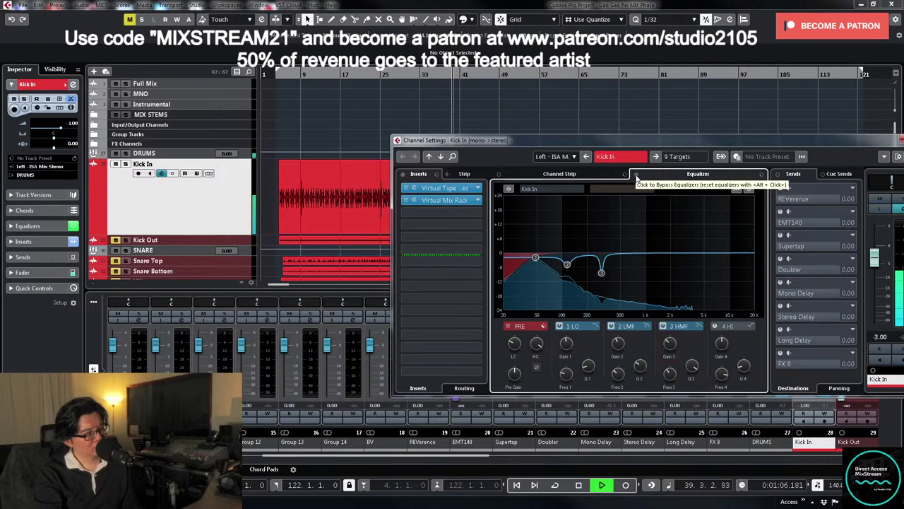
pyautogui.click(637, 176)
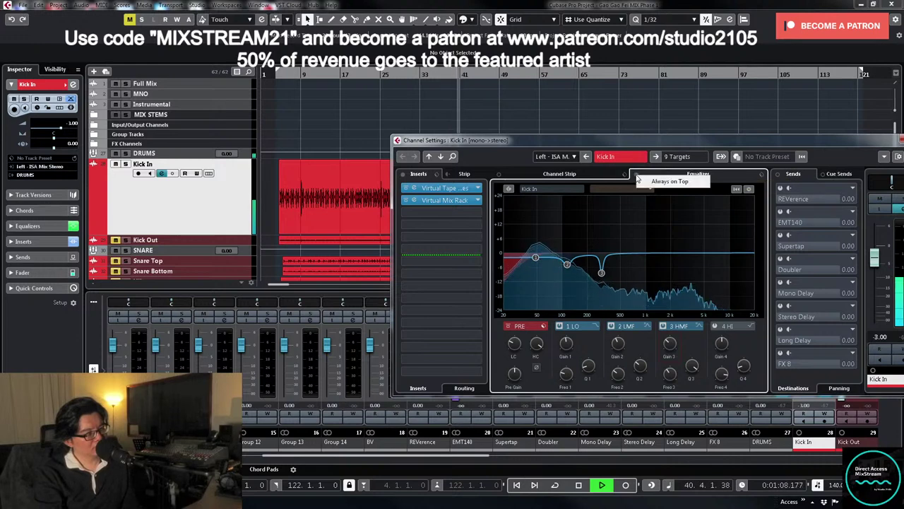
pyautogui.click(637, 176)
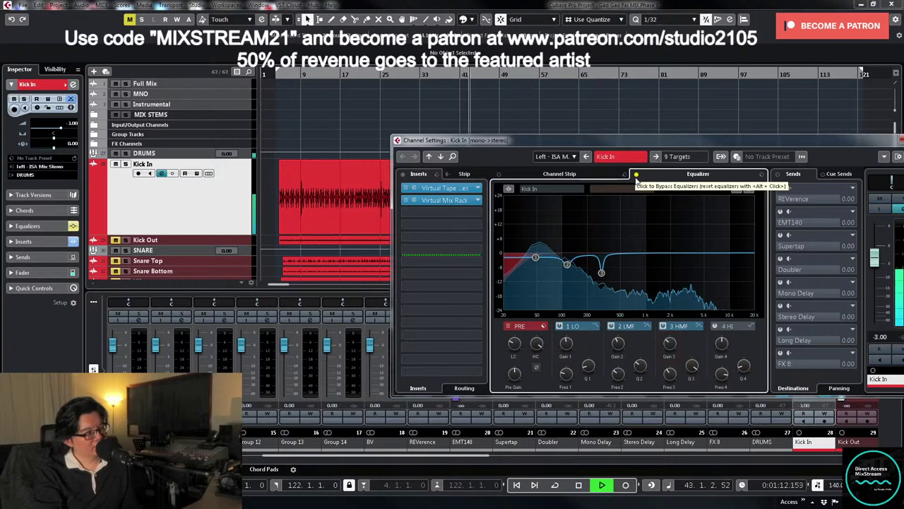
pyautogui.click(636, 176)
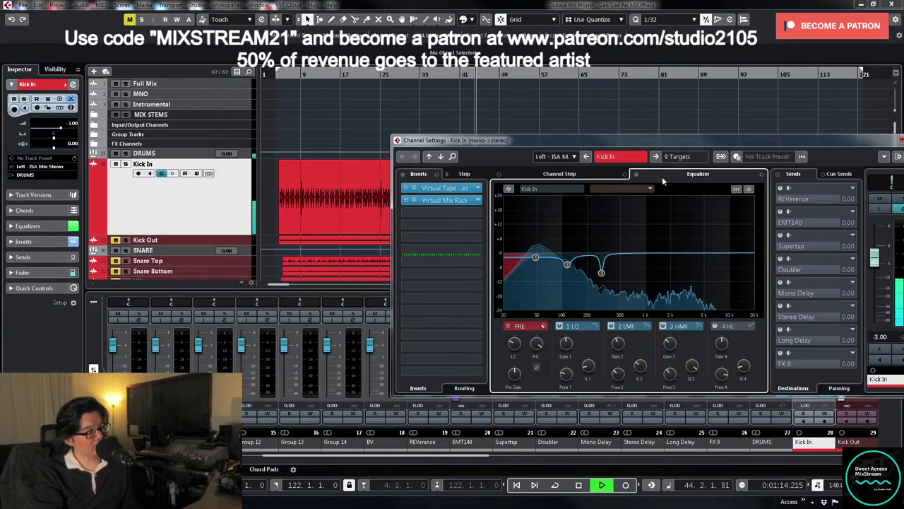
pyautogui.press('space')
pyautogui.click(900, 140)
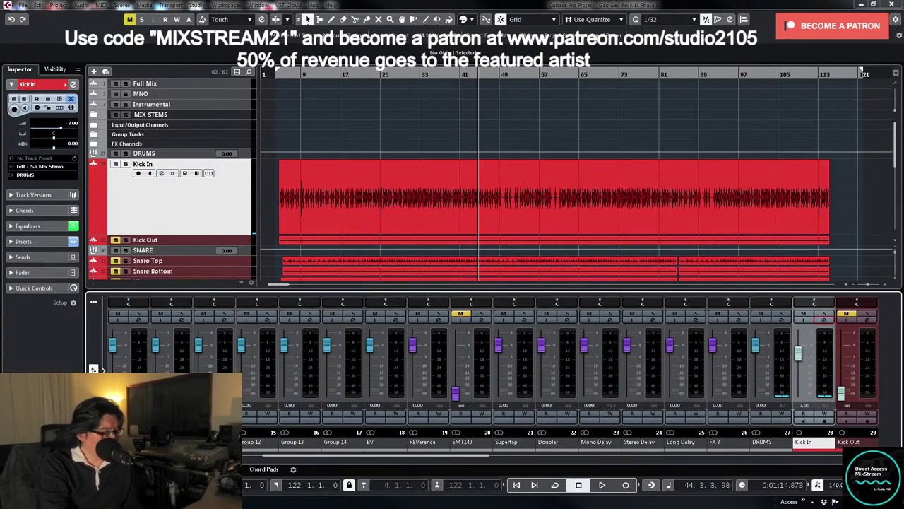
# - Examine the enlarged Kick In waveform in the project, and review the inserts and equalizer curve in its channel settings
pyautogui.rightClick(201, 197)
pyautogui.click(241, 182)
pyautogui.press('z')
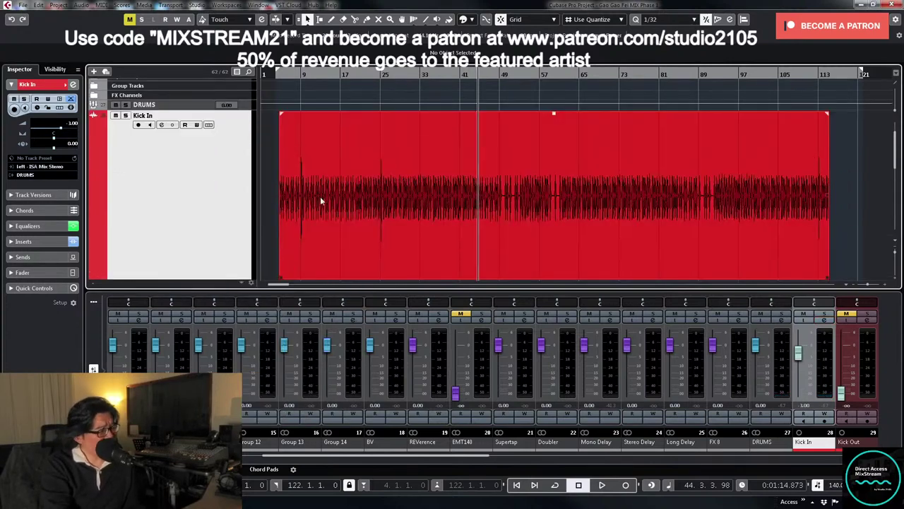
pyautogui.press('z')
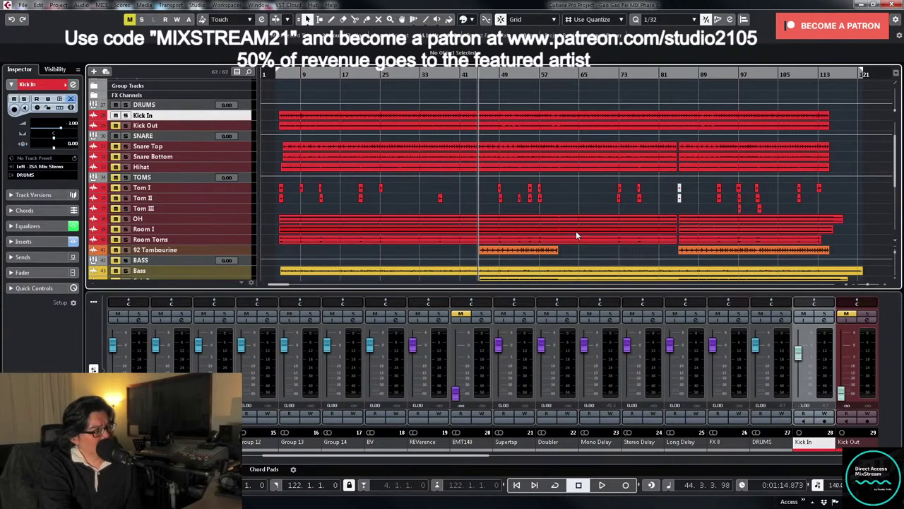
pyautogui.click(824, 319)
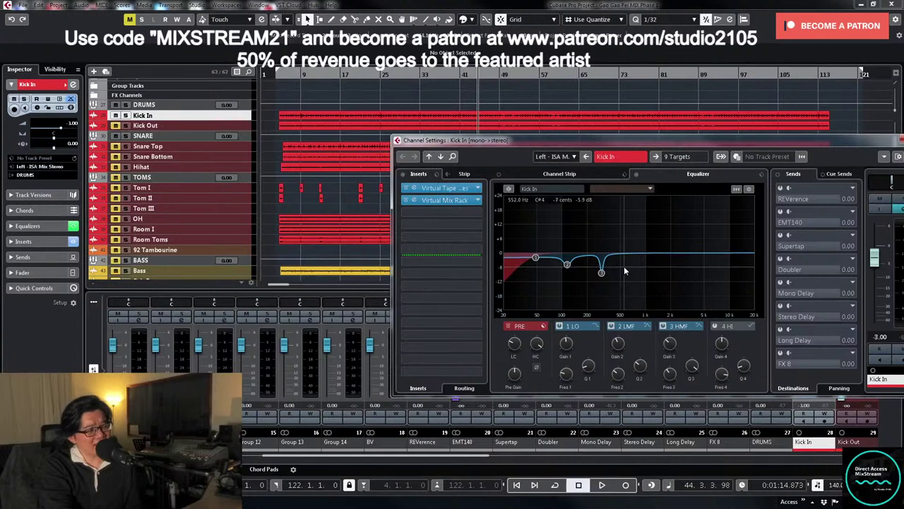
pyautogui.rightClick(417, 198)
pyautogui.click(478, 141)
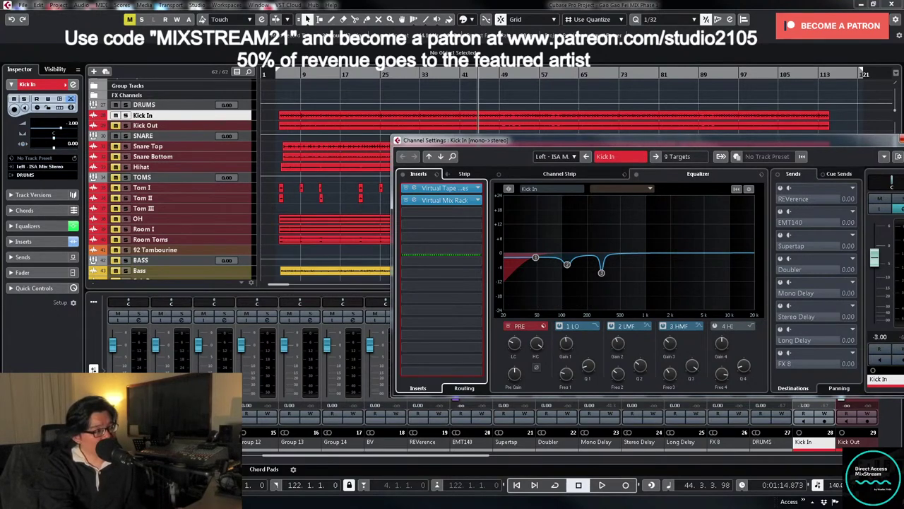
pyautogui.click(901, 140)
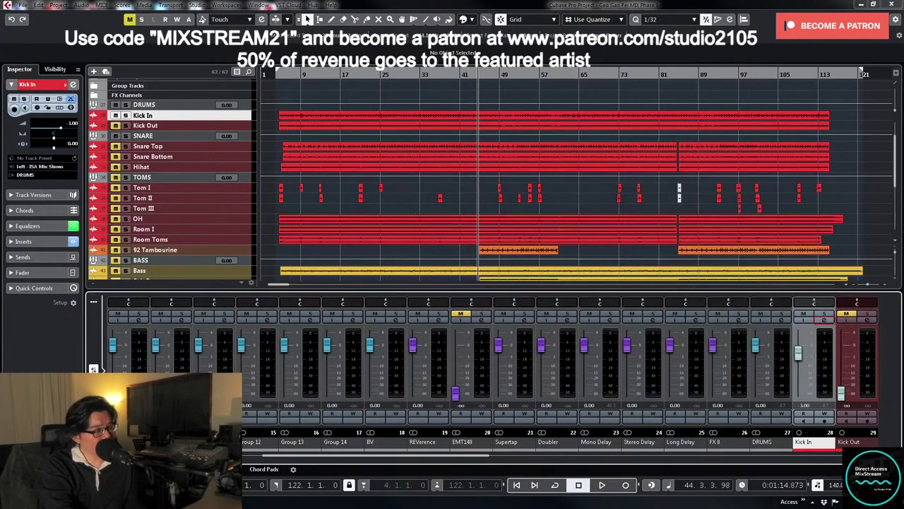
# - From the song's start, unmute Snare Top with its fader fully down and raise it to -6.50 dB during playback
pyautogui.click(280, 73)
pyautogui.moveTo(424, 458); pyautogui.dragTo(551, 458)
pyautogui.moveTo(548, 380); pyautogui.dragTo(548, 416)
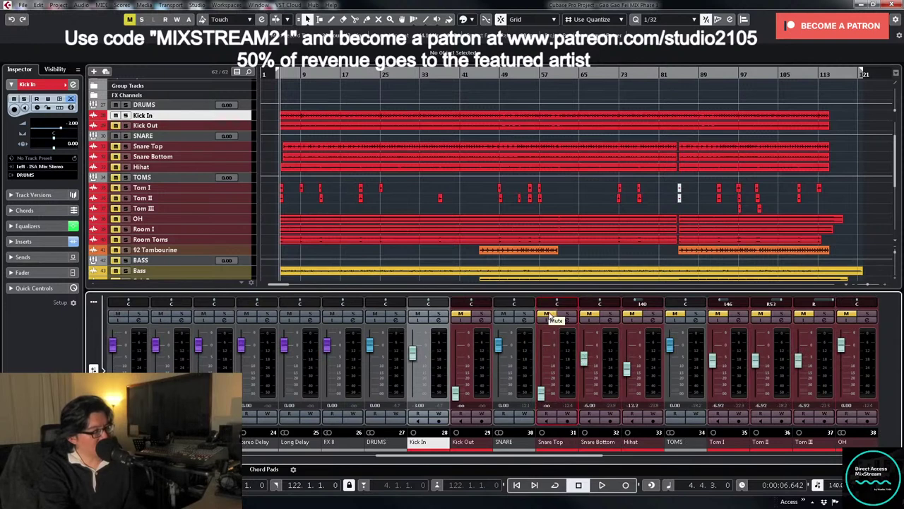
pyautogui.click(548, 314)
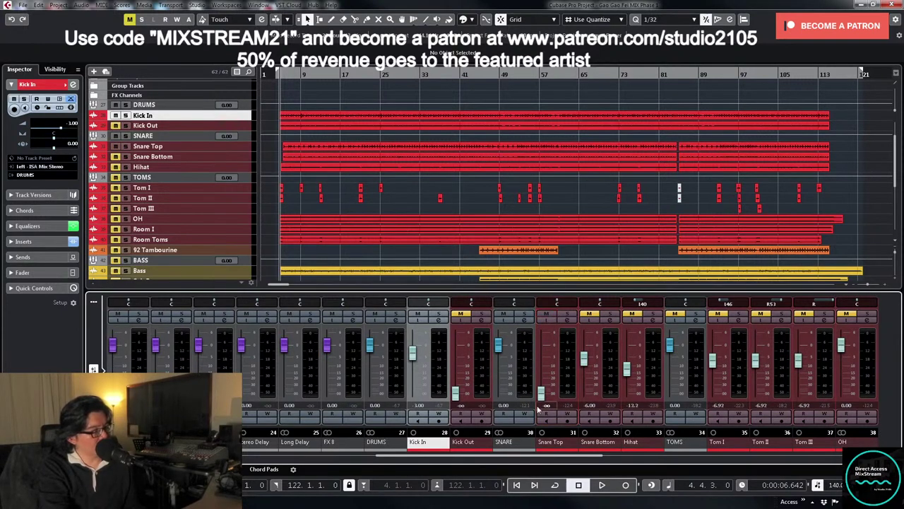
pyautogui.press('space')
pyautogui.moveTo(542, 395); pyautogui.dragTo(540, 363)
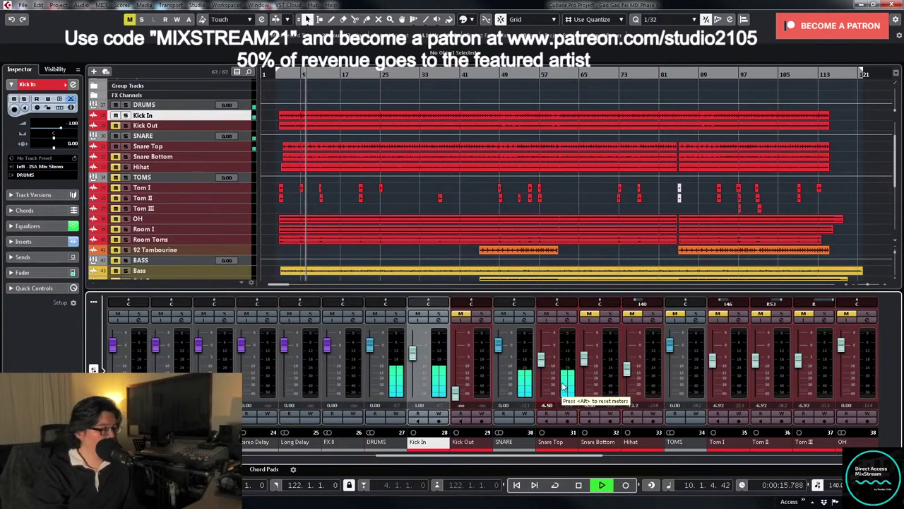
pyautogui.press('space')
# - Solo Snare Top and audition it briefly with its channel settings open, then close them and remove the solo
pyautogui.click(567, 315)
pyautogui.click(565, 319)
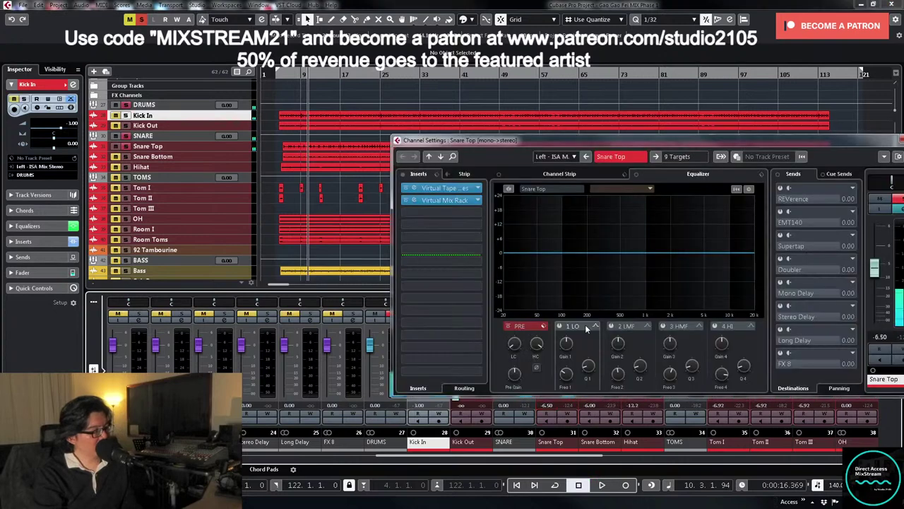
pyautogui.press('space')
pyautogui.press('space')
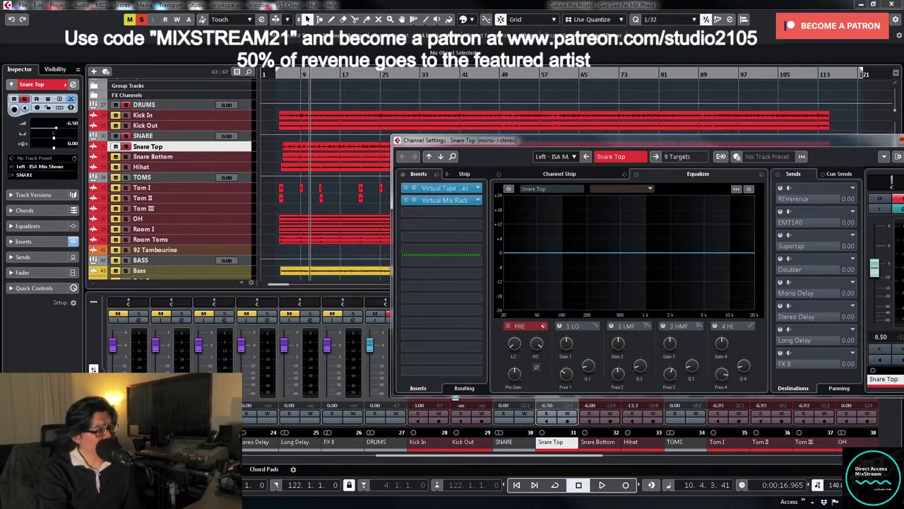
pyautogui.click(901, 140)
pyautogui.click(566, 314)
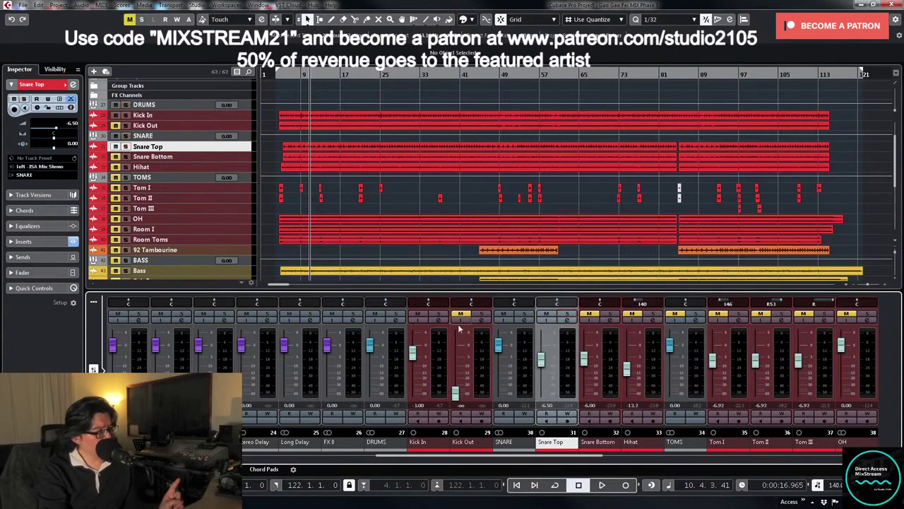
# - Load Boz Digital Labs' Little Clipper into Kick In's third insert slot and raise its Hardness to the hard end
pyautogui.click(434, 324)
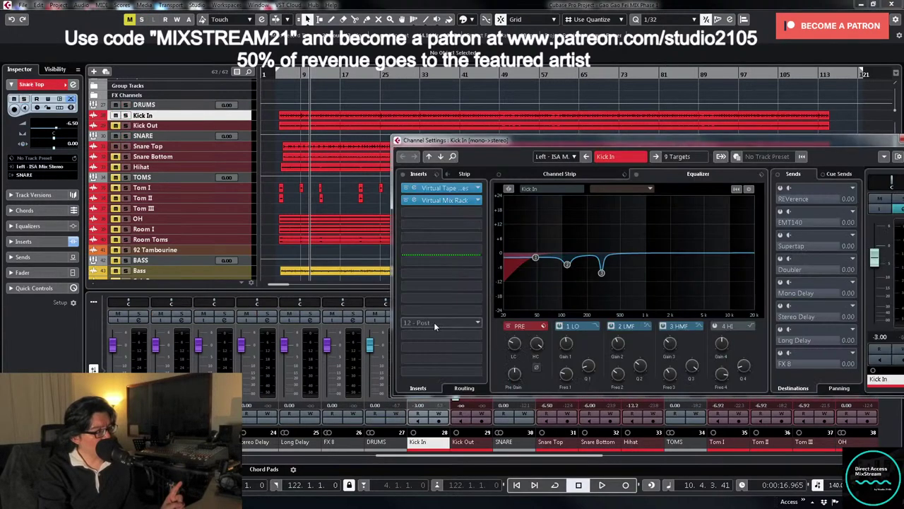
pyautogui.click(477, 211)
pyautogui.click(416, 291)
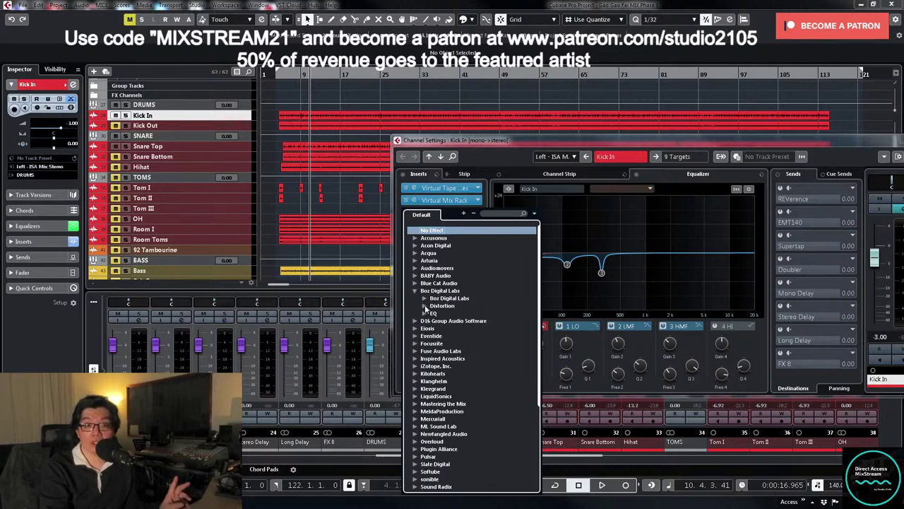
pyautogui.click(424, 306)
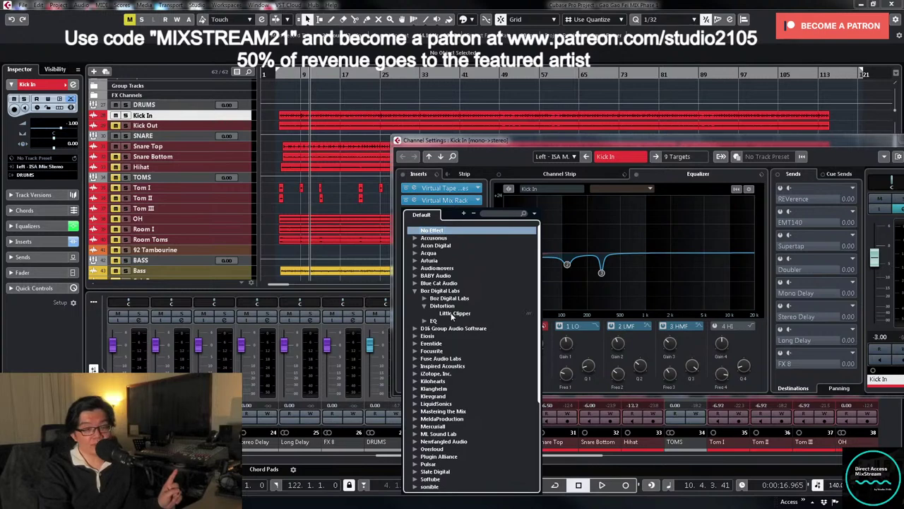
pyautogui.click(452, 313)
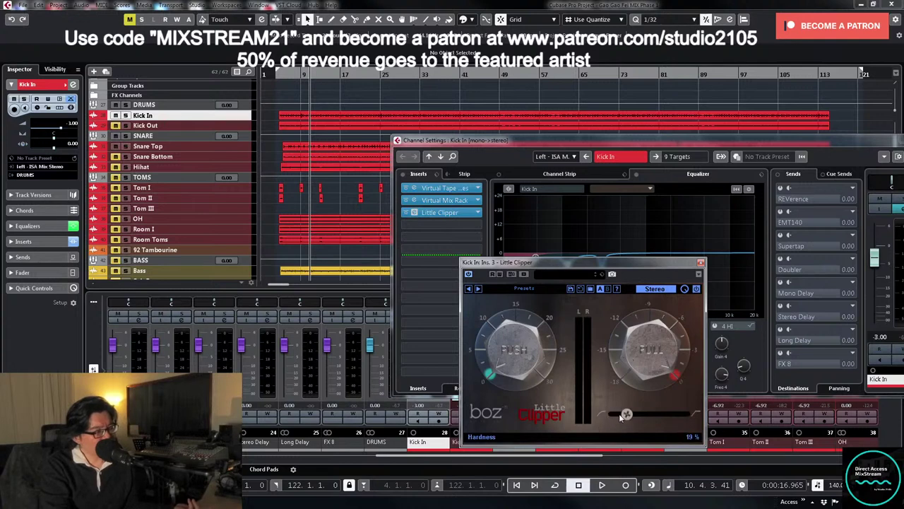
pyautogui.moveTo(595, 417); pyautogui.dragTo(660, 419)
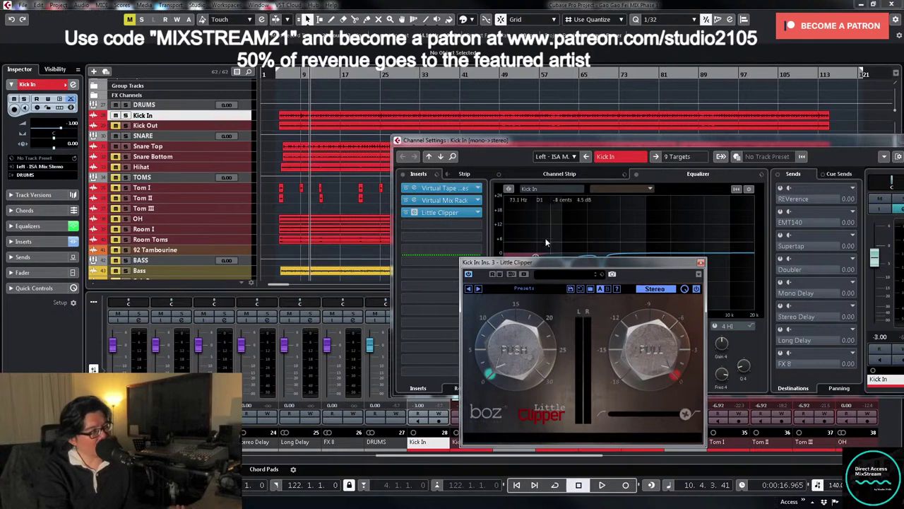
# - With the Kick In track enlarged, lower Little Clipper's Ceiling to -12.76 dB during playback and replay the loud hit near bar 9
pyautogui.click(237, 120)
pyautogui.press('z')
pyautogui.click(293, 74)
pyautogui.press('h')
pyautogui.press('h')
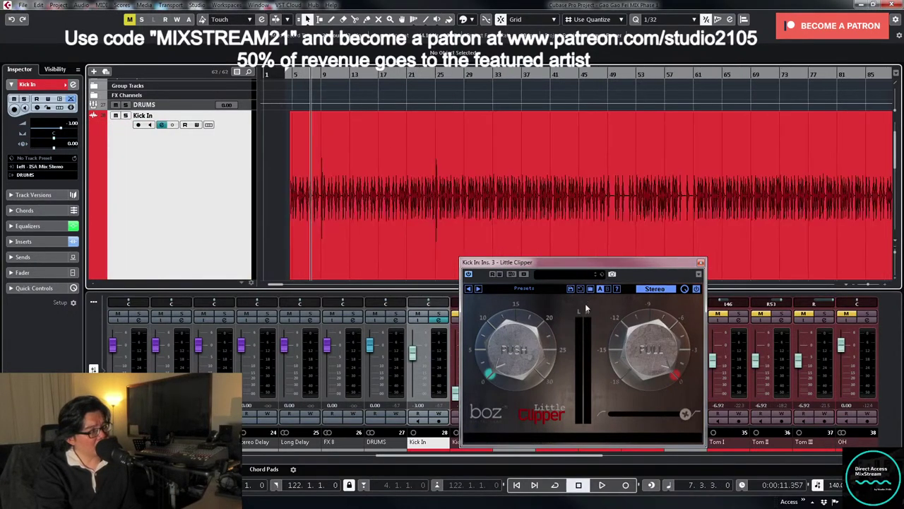
pyautogui.press('g')
pyautogui.press('h')
pyautogui.moveTo(654, 344)
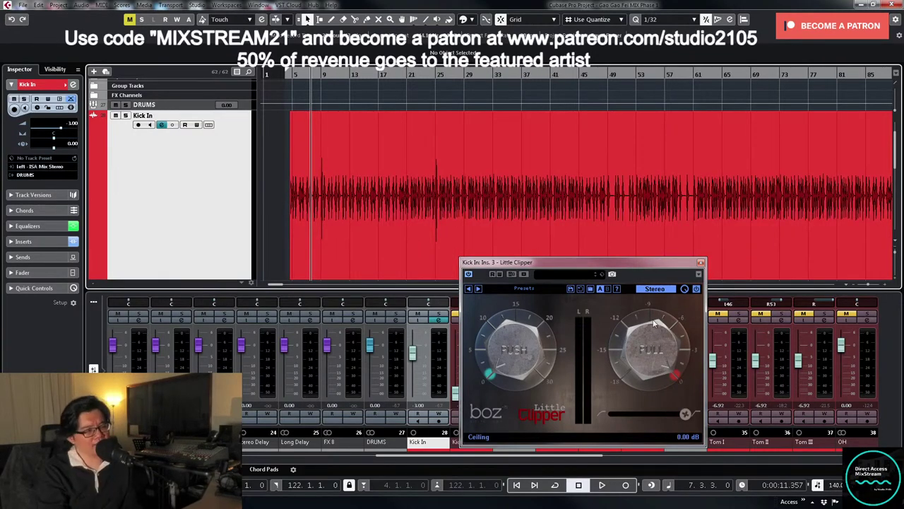
pyautogui.press('space')
pyautogui.moveTo(634, 335); pyautogui.dragTo(650, 389)
pyautogui.moveTo(657, 356)
pyautogui.mouseDown()
pyautogui.moveTo(657, 376)
pyautogui.moveTo(653, 362)
pyautogui.mouseUp()
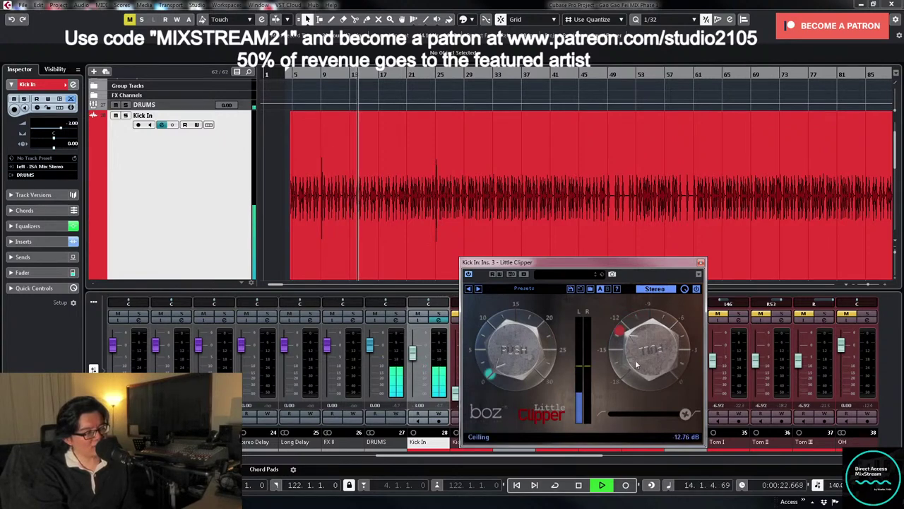
pyautogui.press('space')
pyautogui.click(314, 75)
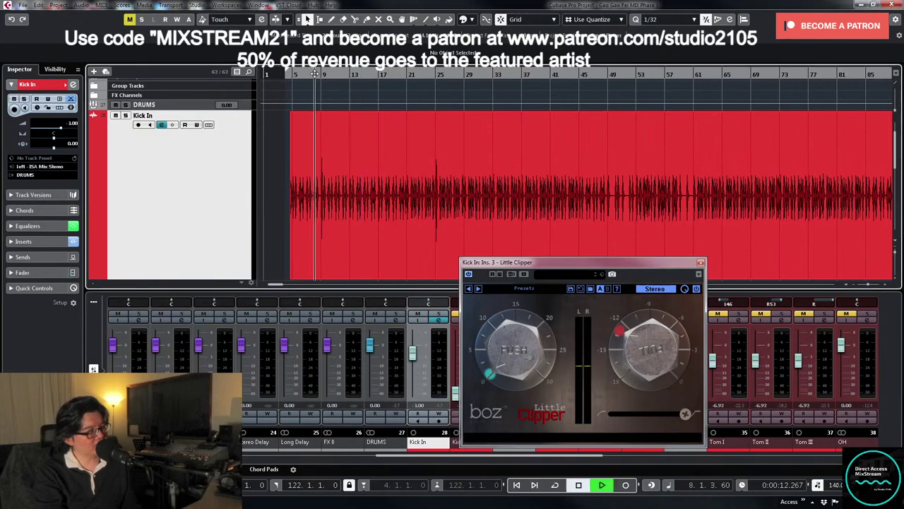
pyautogui.press('space')
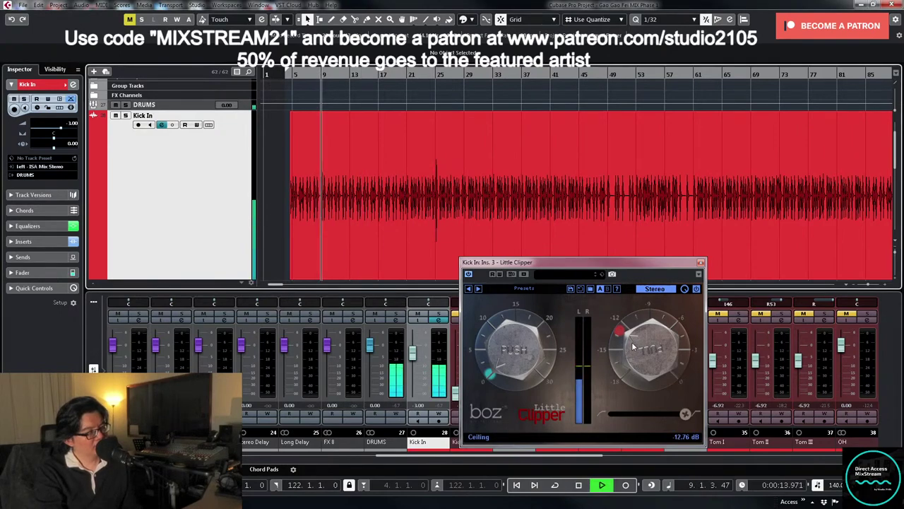
pyautogui.press('space')
# - Split the Kick In event at 8.4.3.60 and 9.2.2.60 to isolate the loud hit at bar 9
pyautogui.moveTo(315, 75); pyautogui.dragTo(319, 85)
pyautogui.press('h')
pyautogui.press('h')
pyautogui.press('h')
pyautogui.press('h')
pyautogui.rightClick(634, 224)
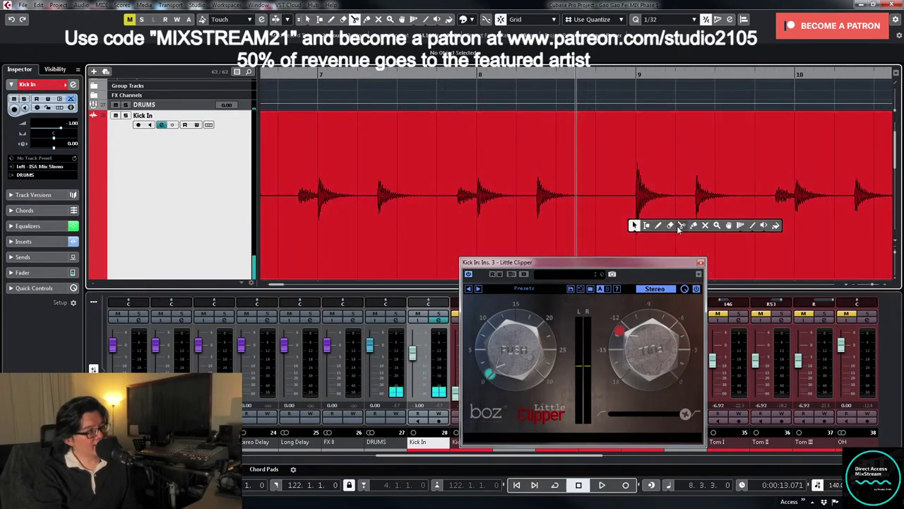
pyautogui.click(681, 226)
pyautogui.click(621, 219)
pyautogui.click(691, 221)
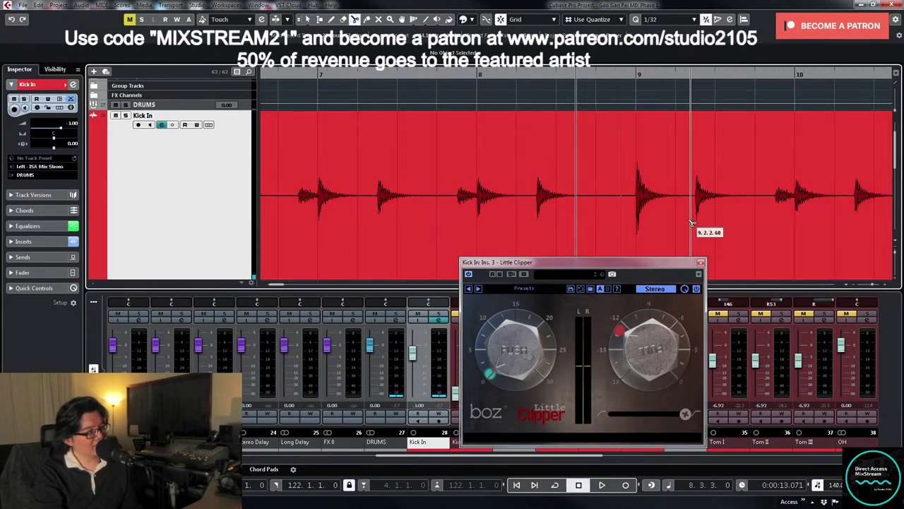
# - Lower the isolated bar 9 hit's event volume by about 5.7 dB to match the surrounding kicks
pyautogui.press('1')
pyautogui.click(667, 198)
pyautogui.press('g')
pyautogui.press('g')
pyautogui.press('g')
pyautogui.press('g')
pyautogui.press('g')
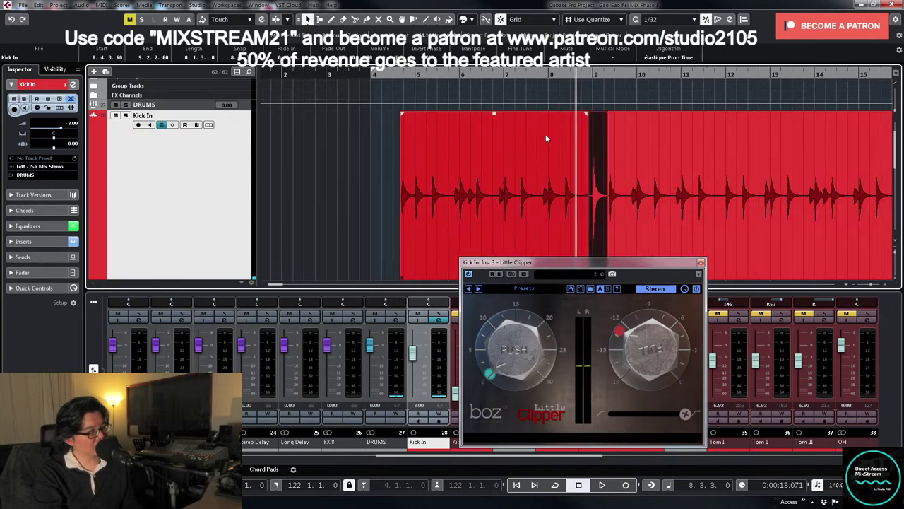
pyautogui.moveTo(597, 115); pyautogui.dragTo(590, 184)
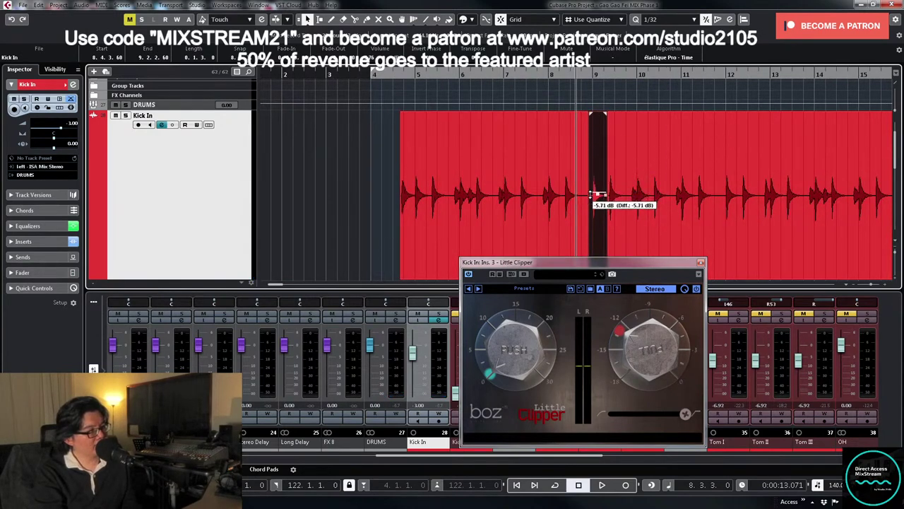
pyautogui.moveTo(592, 198); pyautogui.dragTo(597, 194)
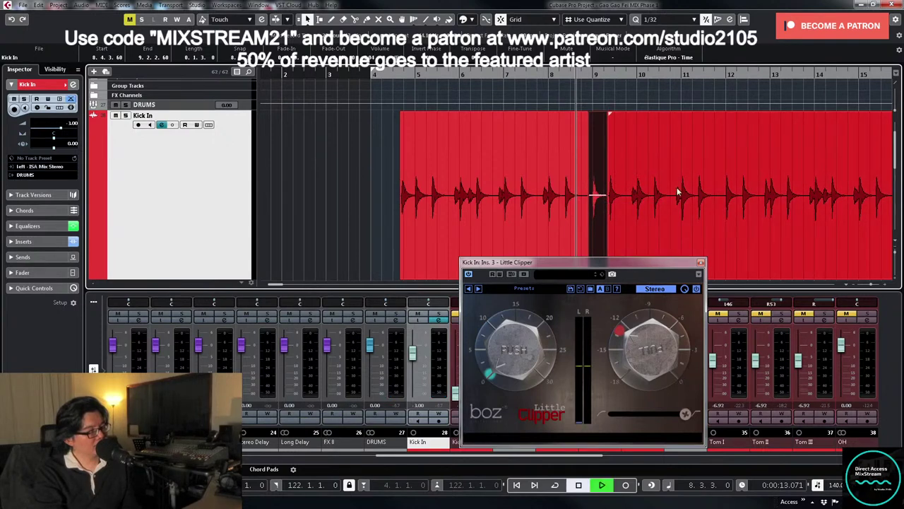
# - Play through the bar 9 hit while fine-tuning its event volume, and select the long event following it
pyautogui.press('space')
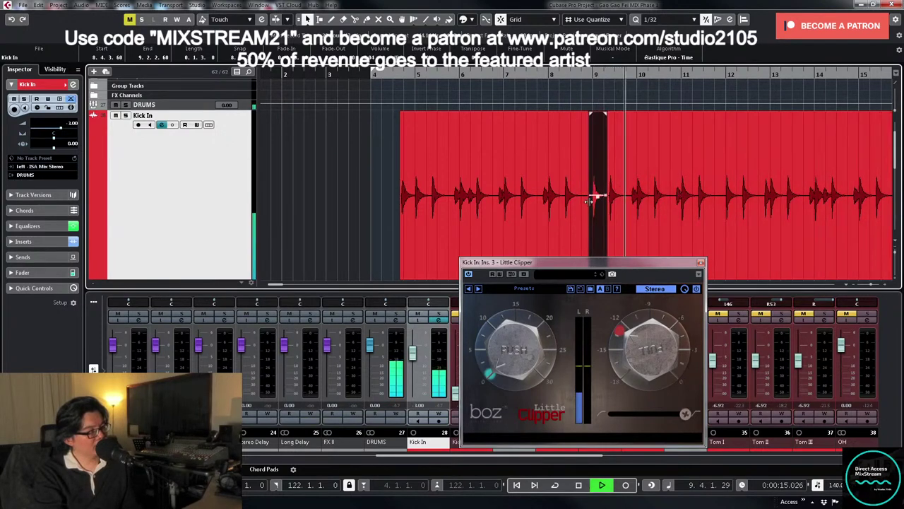
pyautogui.moveTo(598, 198); pyautogui.dragTo(598, 192)
pyautogui.click(732, 189)
pyautogui.press('g')
pyautogui.press('g')
pyautogui.press('g')
pyautogui.press('space')
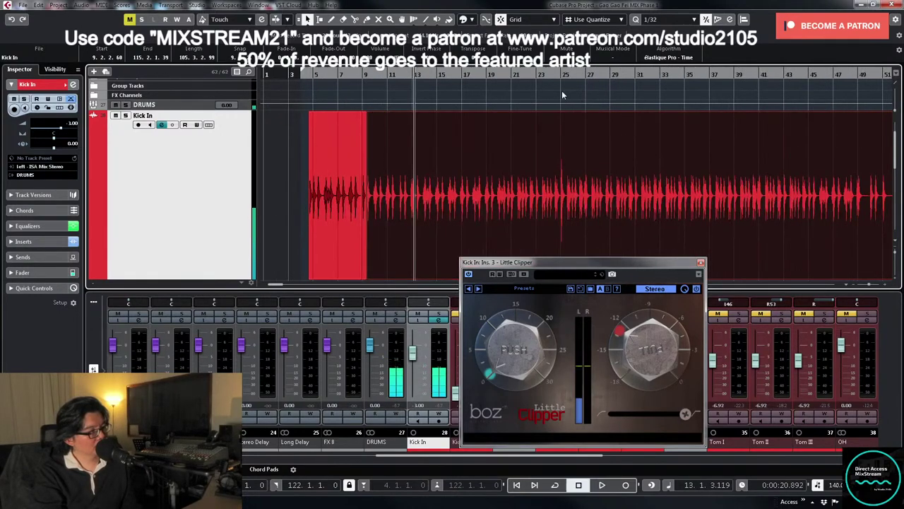
# - Split the long Kick In event at 24.4.4.60 and 25.2.4.60 to isolate the loud hit at bar 25
pyautogui.click(555, 73)
pyautogui.press('h')
pyautogui.press('h')
pyautogui.press('h')
pyautogui.press('h')
pyautogui.press('h')
pyautogui.press('h')
pyautogui.press('h')
pyautogui.press('h')
pyautogui.press('h')
pyautogui.press('h')
pyautogui.press('h')
pyautogui.press('h')
pyautogui.press('h')
pyautogui.press('h')
pyautogui.press('h')
pyautogui.press('h')
pyautogui.press('h')
pyautogui.press('h')
pyautogui.rightClick(637, 235)
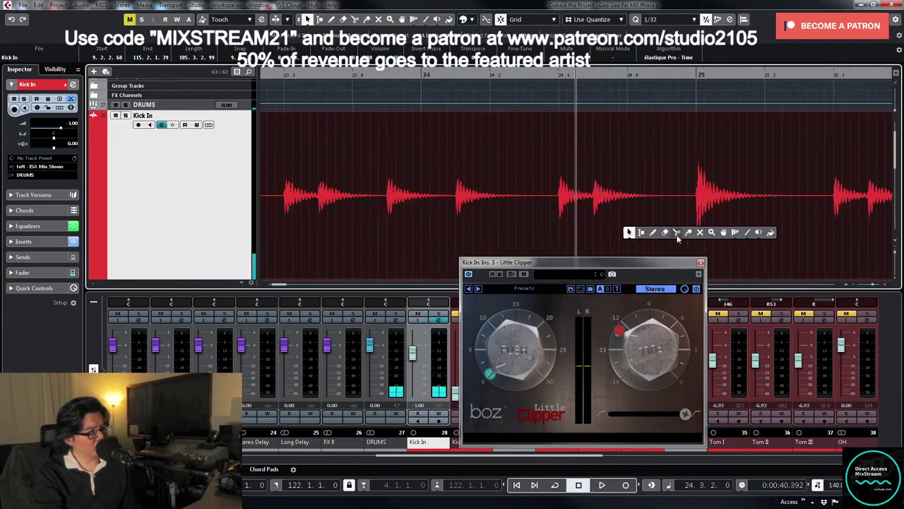
pyautogui.click(675, 233)
pyautogui.click(689, 218)
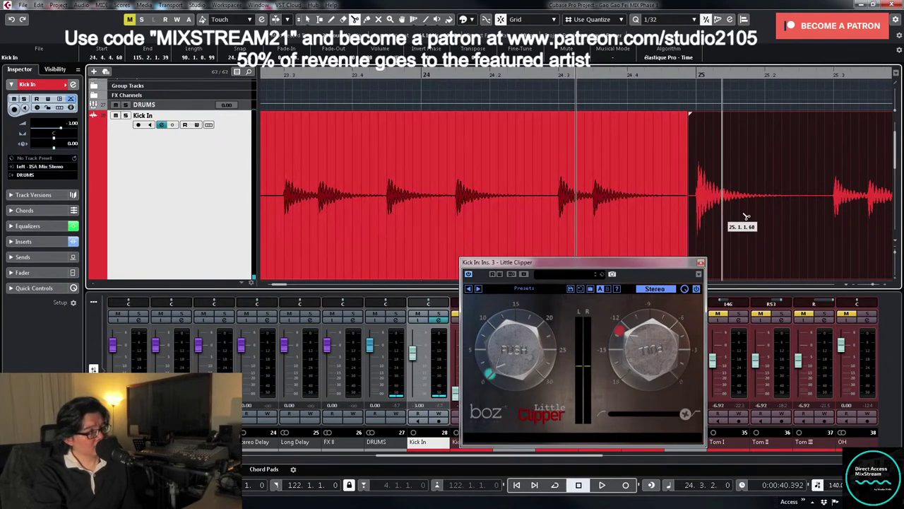
pyautogui.click(826, 224)
# - Lower the event volume of the isolated bar 25 hit to match its neighbours, and play the passage leading into it
pyautogui.press('1')
pyautogui.click(766, 197)
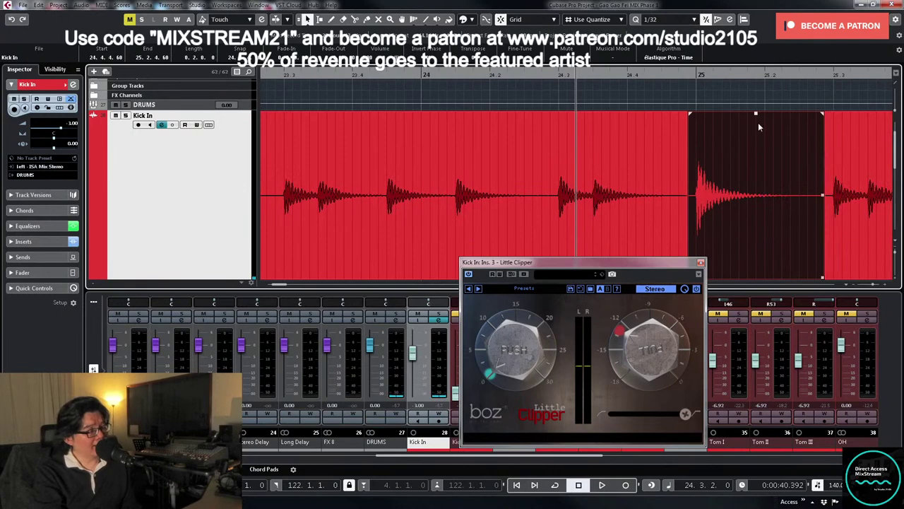
pyautogui.moveTo(756, 114); pyautogui.dragTo(755, 193)
pyautogui.press('g')
pyautogui.press('g')
pyautogui.press('g')
pyautogui.press('g')
pyautogui.press('g')
pyautogui.press('g')
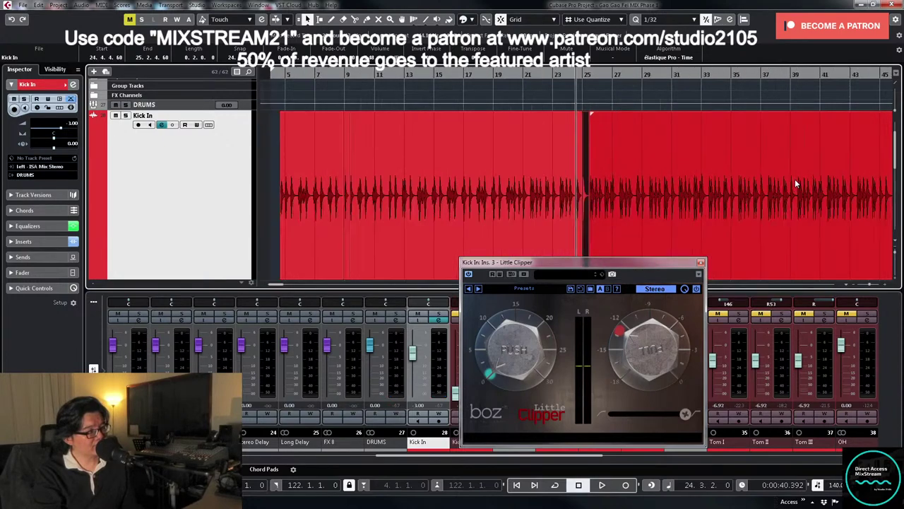
pyautogui.press('space')
pyautogui.press('g')
pyautogui.press('g')
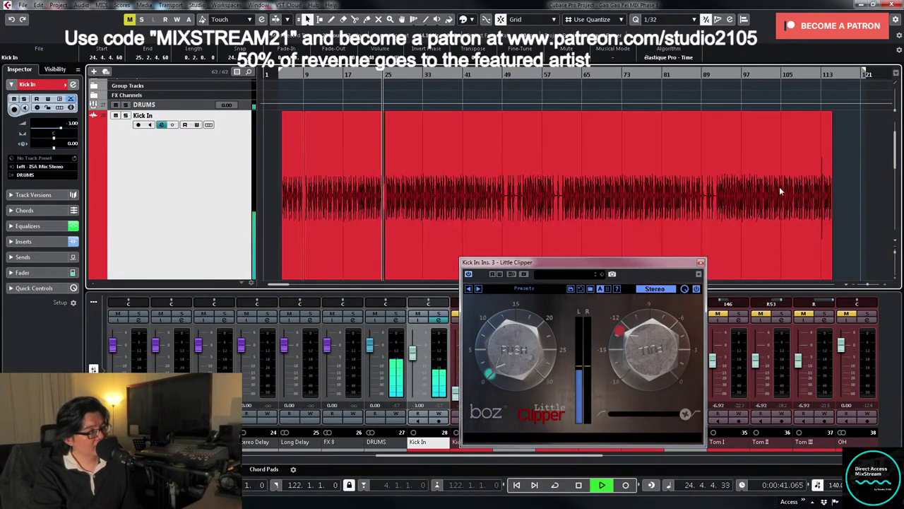
pyautogui.press('space')
# - Split the last Kick In event just before bar 113 and at 113.2.4.0 to isolate the loud hit there
pyautogui.click(820, 74)
pyautogui.press('h')
pyautogui.press('h')
pyautogui.press('h')
pyautogui.press('h')
pyautogui.press('h')
pyautogui.press('h')
pyautogui.press('h')
pyautogui.press('h')
pyautogui.press('h')
pyautogui.press('h')
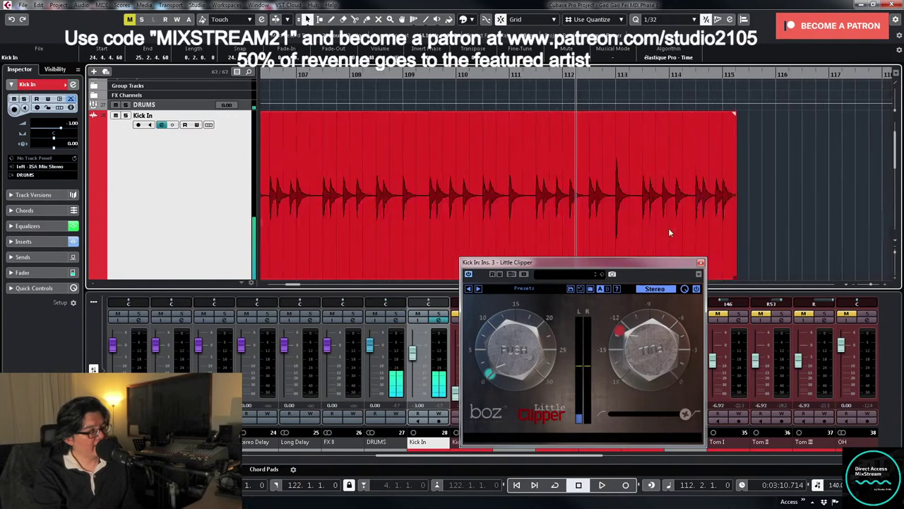
pyautogui.rightClick(687, 228)
pyautogui.click(733, 228)
pyautogui.click(741, 218)
pyautogui.click(847, 218)
pyautogui.press('1')
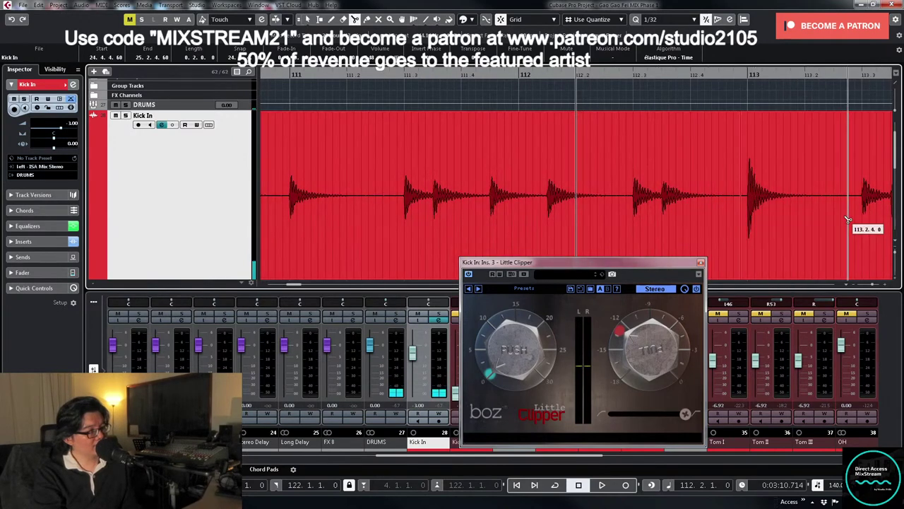
# - Lower the event volume of the isolated Kick In hit at bar 113 to match its neighbours
pyautogui.click(809, 204)
pyautogui.moveTo(794, 113); pyautogui.dragTo(793, 192)
pyautogui.press('g')
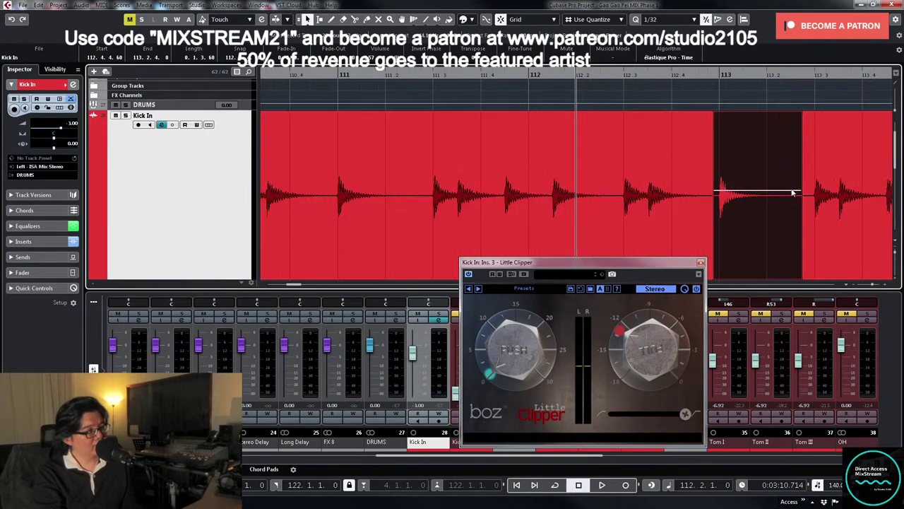
# - Play Kick In from the start of the song and set its Little Clipper ceiling to -12.90 dB
pyautogui.press('g')
pyautogui.press('g')
pyautogui.press('g')
pyautogui.press('g')
pyautogui.press('g')
pyautogui.press('g')
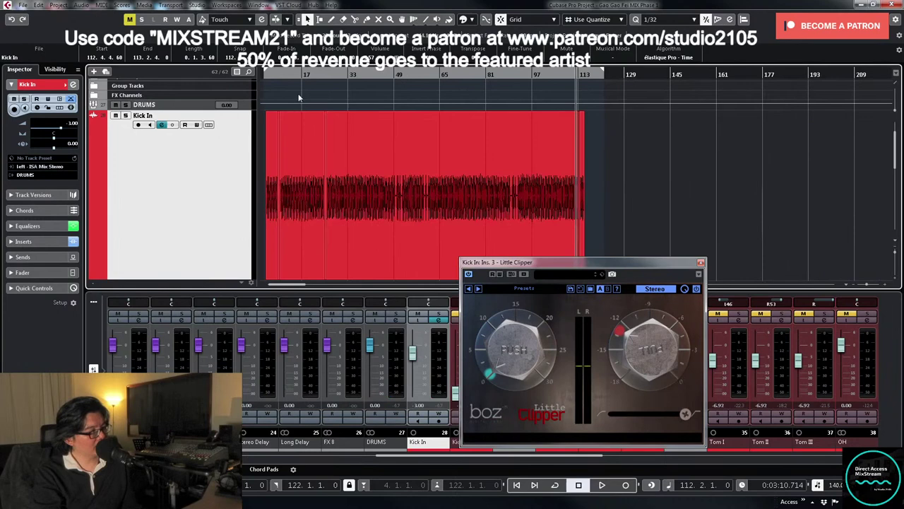
pyautogui.doubleClick(277, 76)
pyautogui.press('h')
pyautogui.press('h')
pyautogui.press('h')
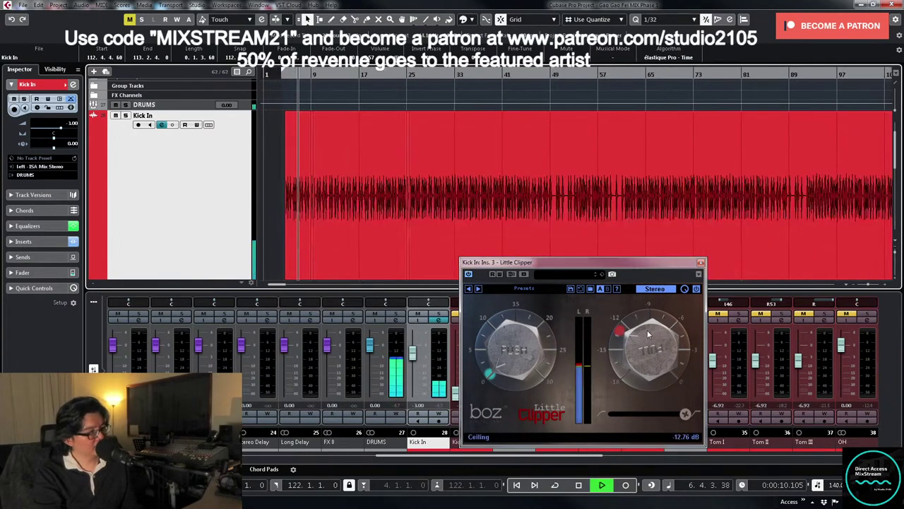
pyautogui.moveTo(647, 337); pyautogui.dragTo(647, 339)
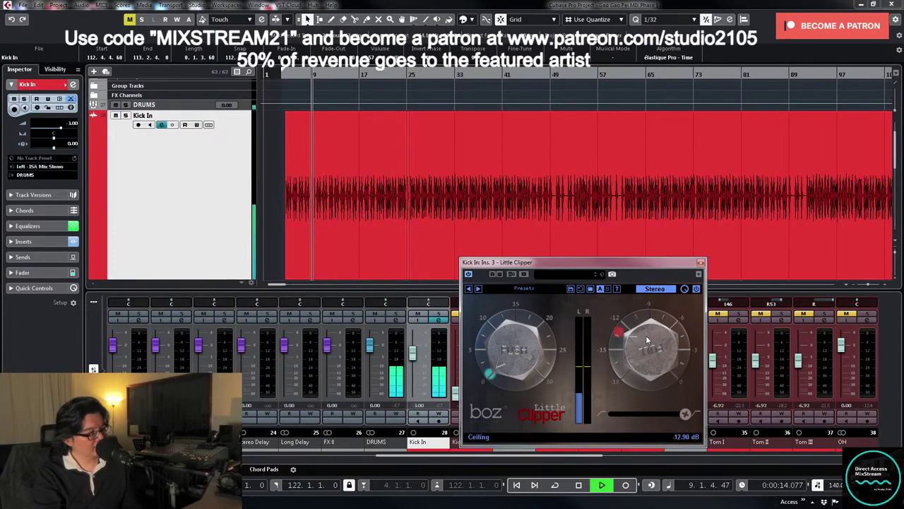
# - Check the Kick In waveform around bars 9 to 10 during playback, close Little Clipper and return to the full-project overview
pyautogui.click(448, 189)
pyautogui.press('h')
pyautogui.press('h')
pyautogui.press('h')
pyautogui.press('h')
pyautogui.press('h')
pyautogui.press('h')
pyautogui.press('h')
pyautogui.press('h')
pyautogui.press('h')
pyautogui.press('h')
pyautogui.press('h')
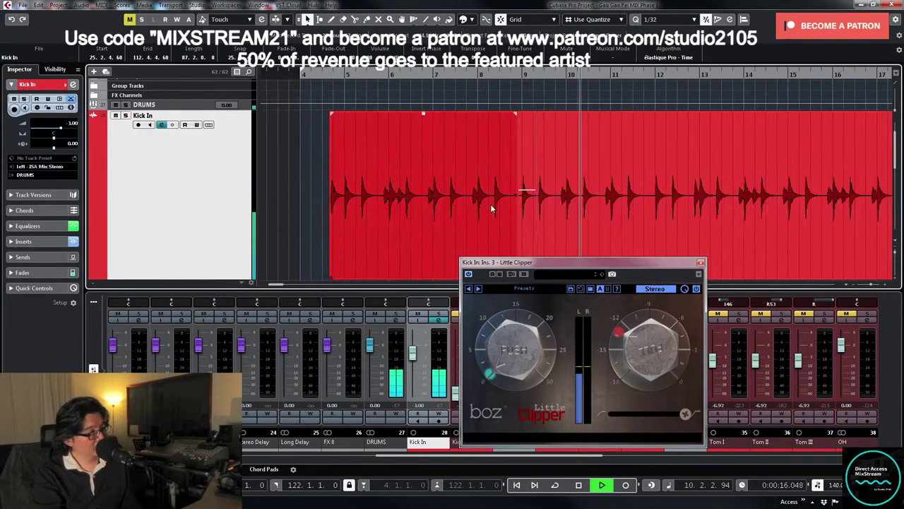
pyautogui.press('space')
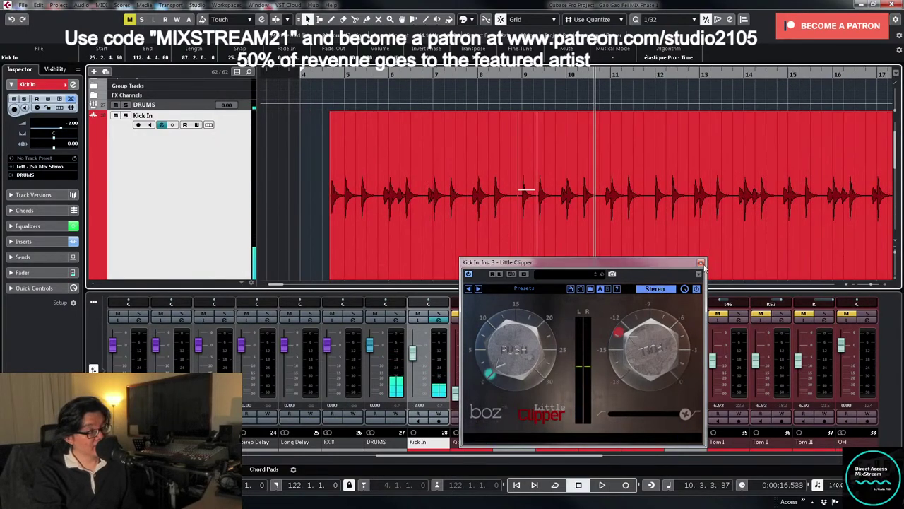
pyautogui.click(700, 262)
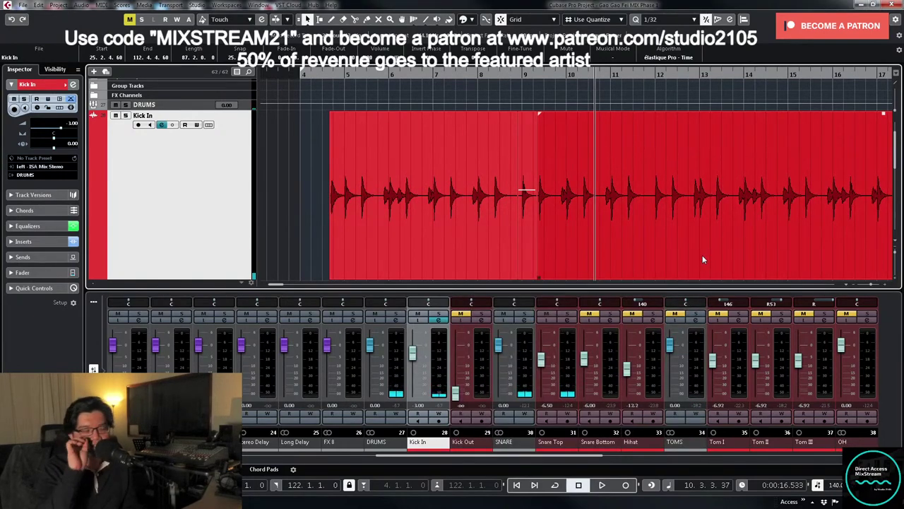
pyautogui.press('z')
pyautogui.hotkey('shift', 'f')
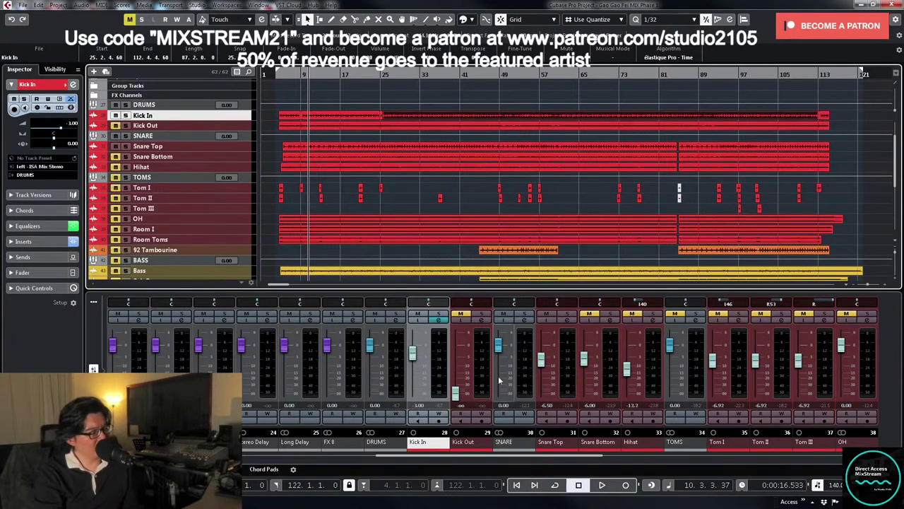
# - Mute Kick In and add a low cut to the Snare Top channel EQ during playback
pyautogui.click(568, 320)
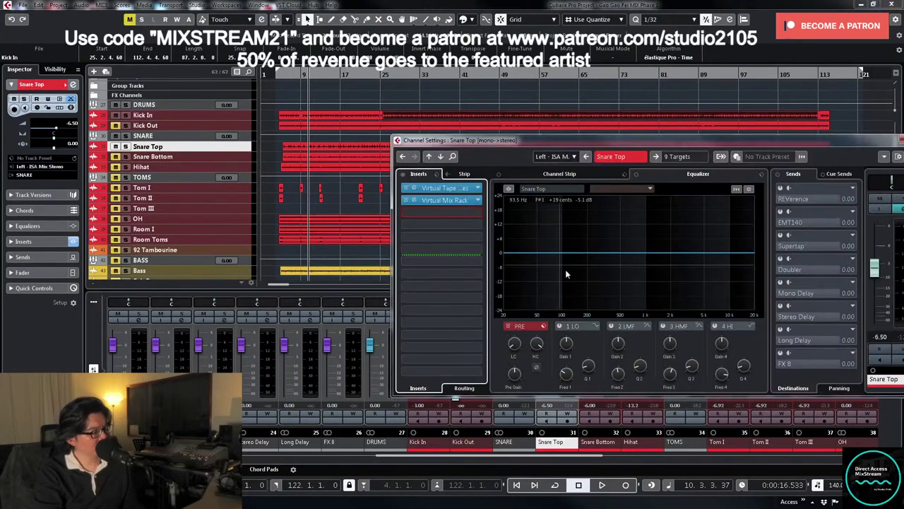
pyautogui.press('space')
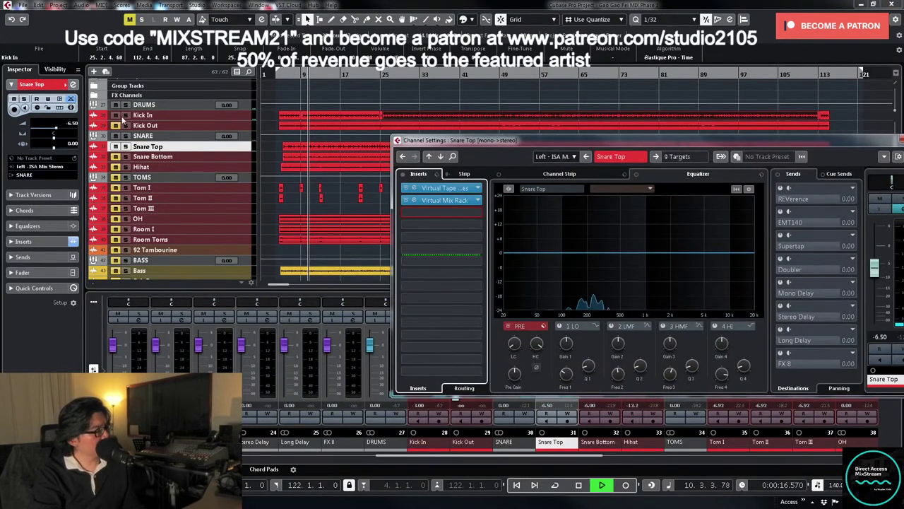
pyautogui.press('Escape')
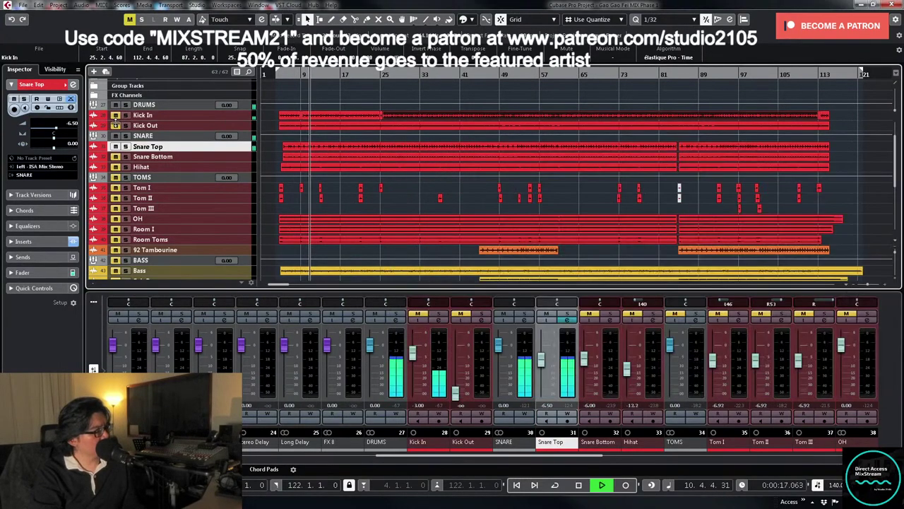
pyautogui.click(568, 320)
pyautogui.moveTo(515, 344); pyautogui.dragTo(518, 325)
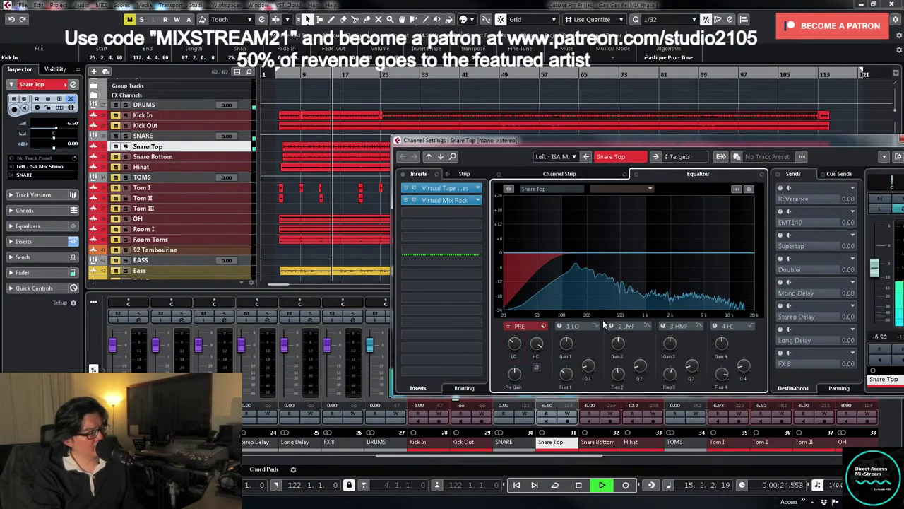
# - Enable Snare Top's LMF EQ band, sweep for the resonance between 200 and 500 Hz and cut it by about 4.9 dB
pyautogui.click(611, 326)
pyautogui.moveTo(639, 366); pyautogui.dragTo(607, 224)
pyautogui.press('space')
pyautogui.moveTo(617, 343)
pyautogui.mouseDown()
pyautogui.moveTo(615, 372)
pyautogui.moveTo(616, 356)
pyautogui.mouseUp()
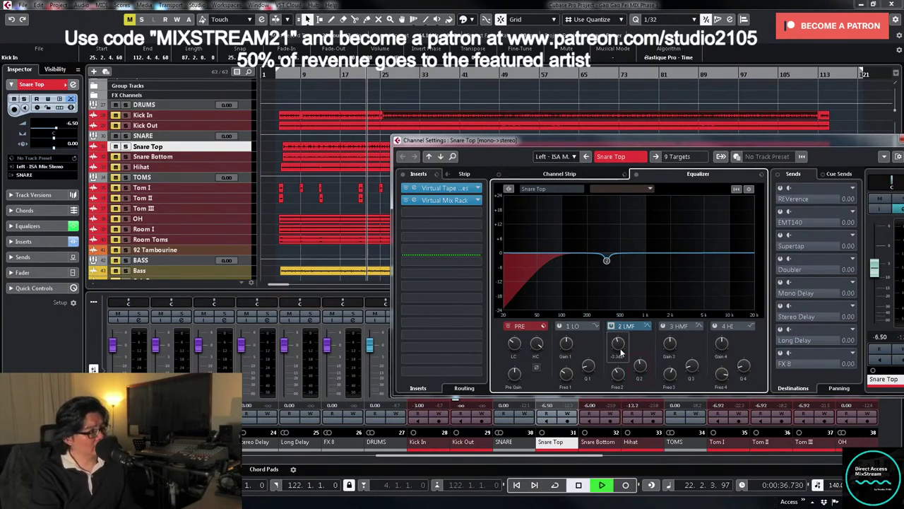
pyautogui.rightClick(621, 349)
pyautogui.click(645, 342)
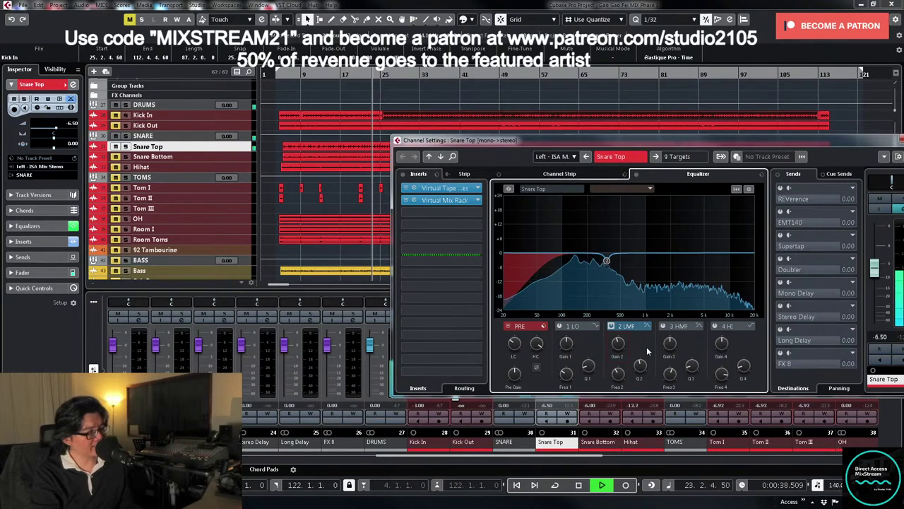
pyautogui.moveTo(618, 343); pyautogui.dragTo(617, 346)
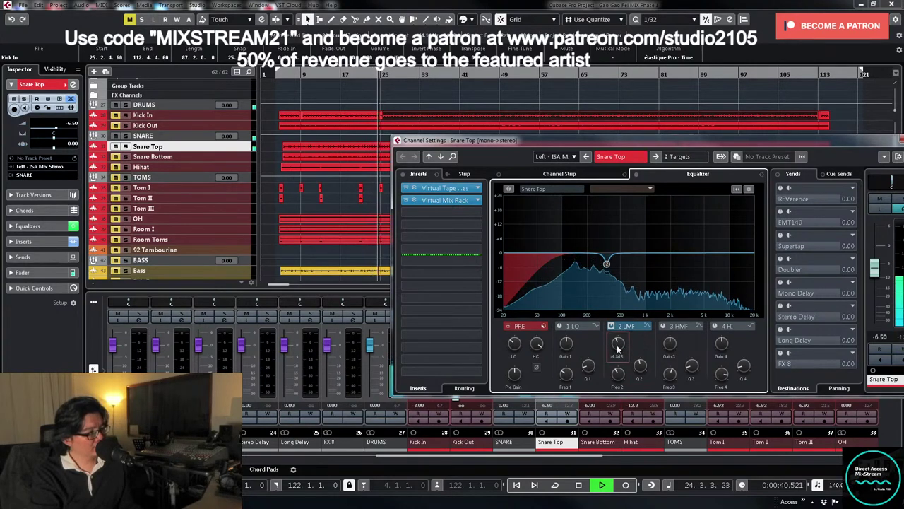
# - Replace Snare Top's LMF cut with a wider HMF-band cut between 200 and 500 Hz, checking it during playback
pyautogui.click(665, 326)
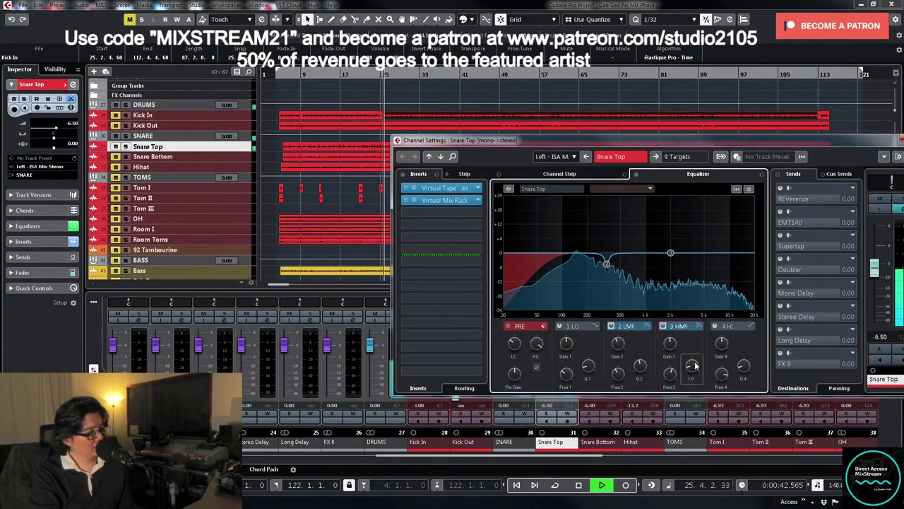
pyautogui.moveTo(671, 253); pyautogui.dragTo(602, 222)
pyautogui.press('space')
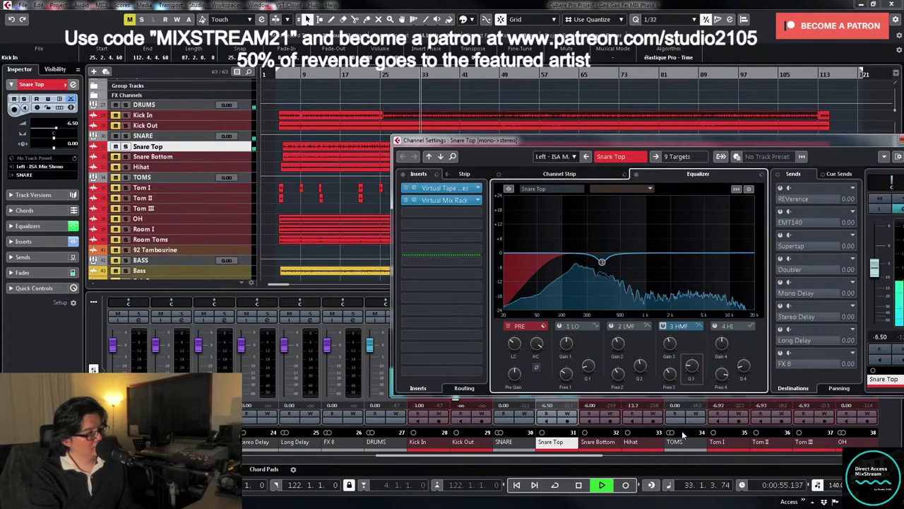
pyautogui.press('space')
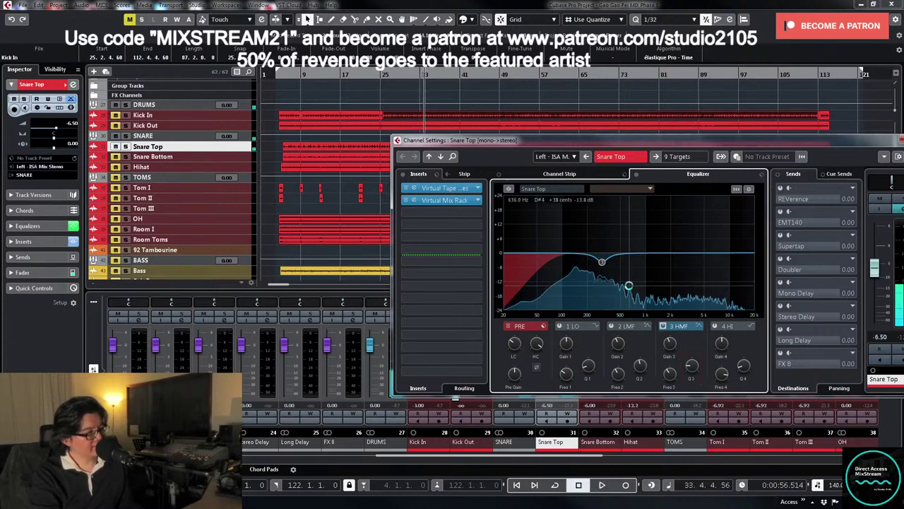
# - Insert Boz Digital Labs Little Clipper in Snare Top's third insert slot and set its ceiling to about -8 dB
pyautogui.click(476, 213)
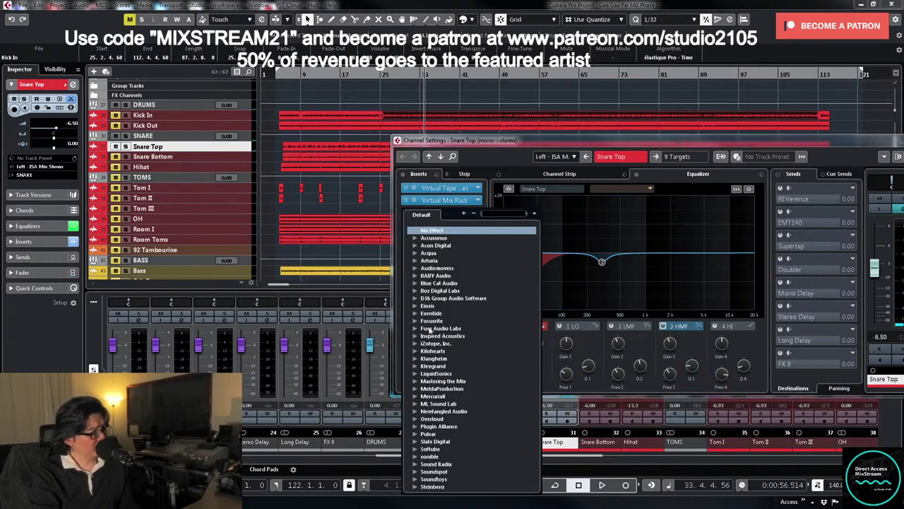
pyautogui.click(417, 291)
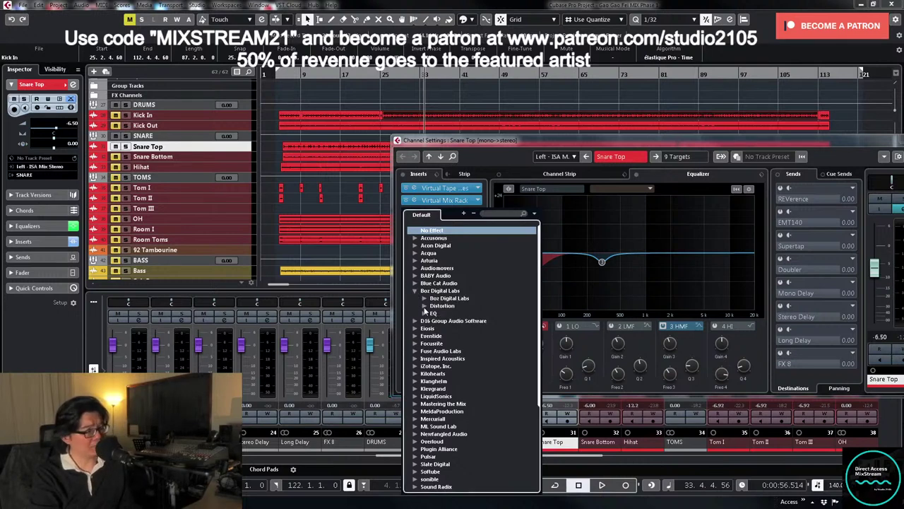
pyautogui.click(424, 307)
pyautogui.click(445, 313)
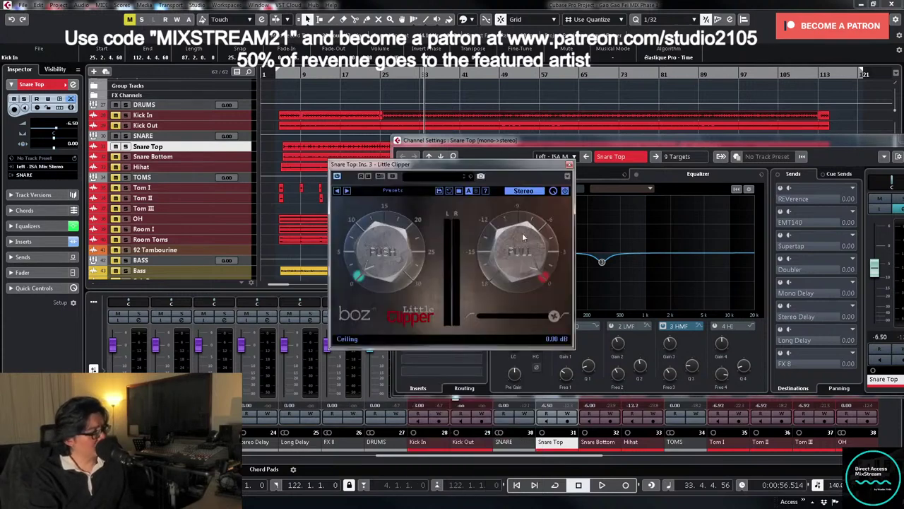
pyautogui.press('space')
pyautogui.moveTo(520, 251); pyautogui.dragTo(500, 276)
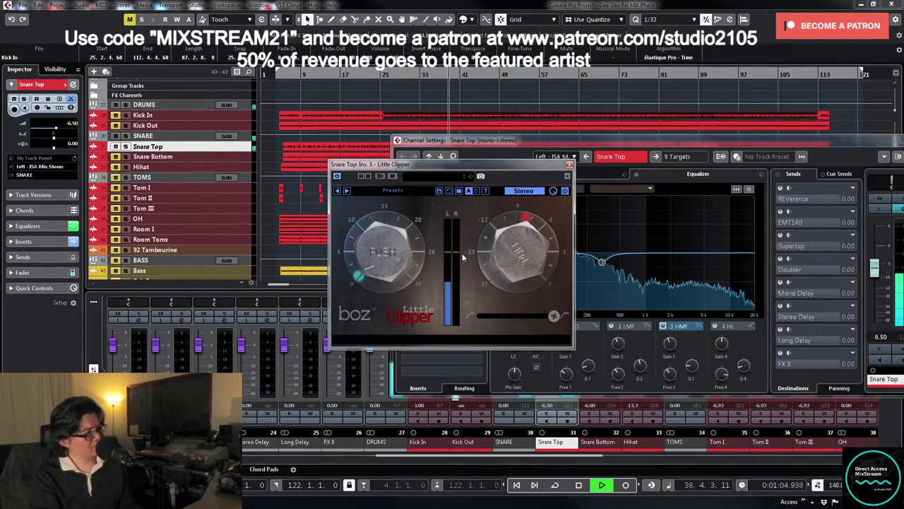
pyautogui.click(569, 164)
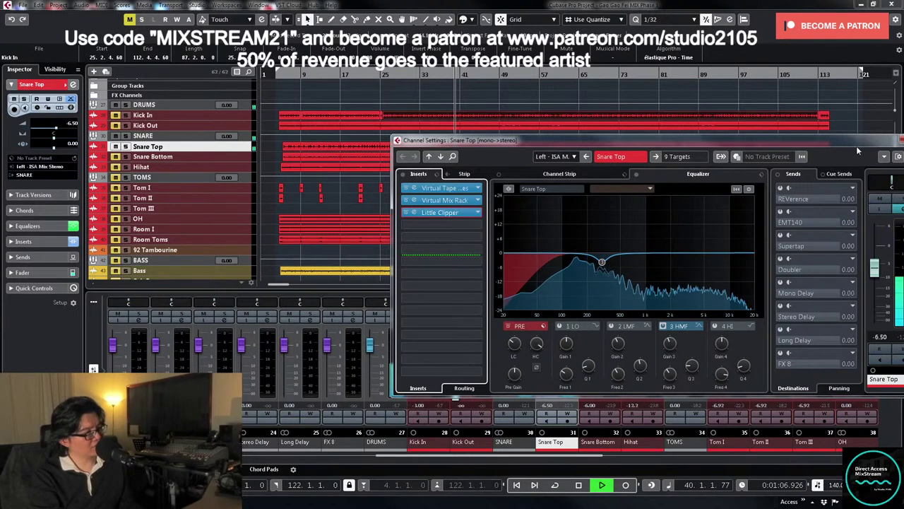
# - Enlarge the Snare Top track and examine its waveform around bar 25 for uneven hit levels
pyautogui.click(249, 143)
pyautogui.press('z')
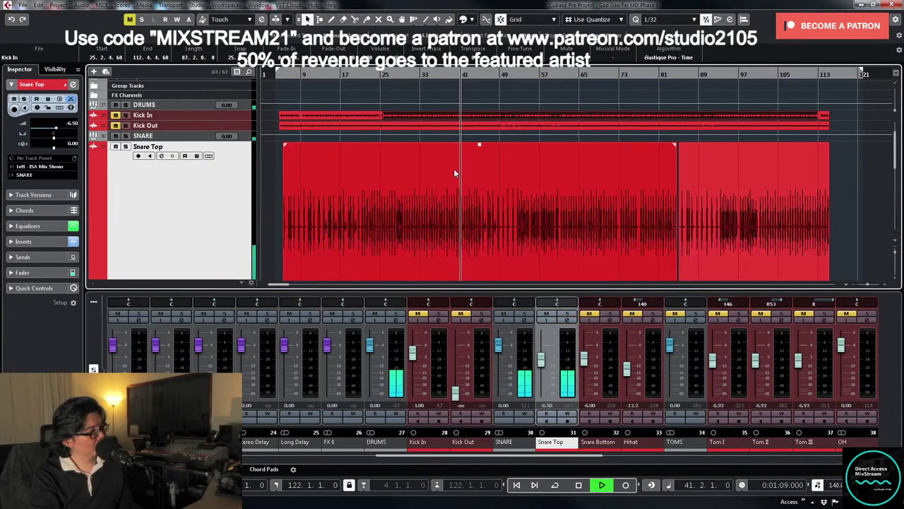
pyautogui.press('space')
pyautogui.click(375, 76)
pyautogui.press('h')
pyautogui.press('h')
pyautogui.press('h')
pyautogui.press('h')
pyautogui.press('h')
pyautogui.press('h')
pyautogui.press('h')
pyautogui.press('h')
pyautogui.press('h')
pyautogui.press('h')
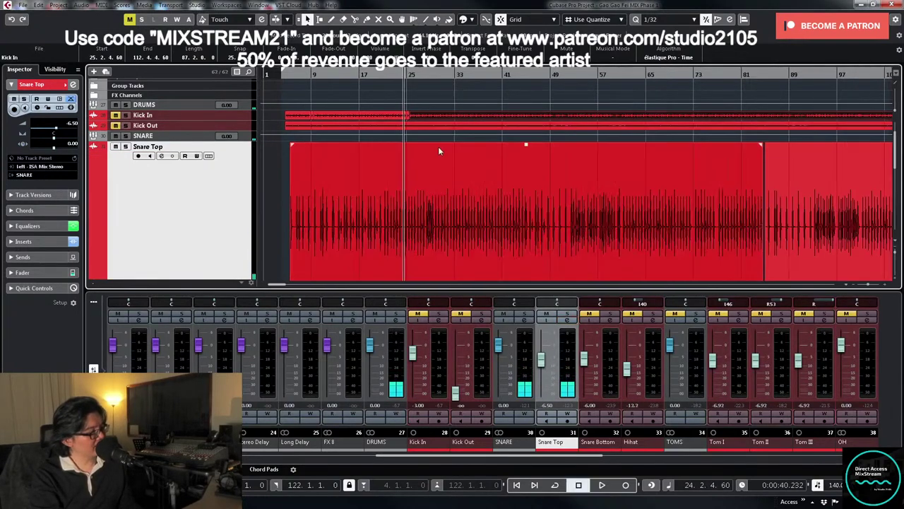
pyautogui.press('z')
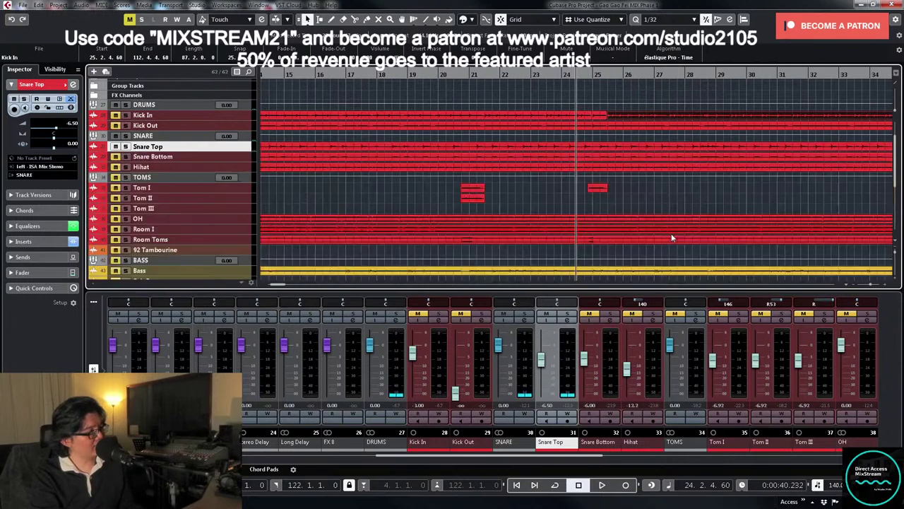
# - Move the playback position to 4.3.1.0 near the song's start and unmute Kick In
pyautogui.hotkey('shift', 'f')
pyautogui.click(276, 75)
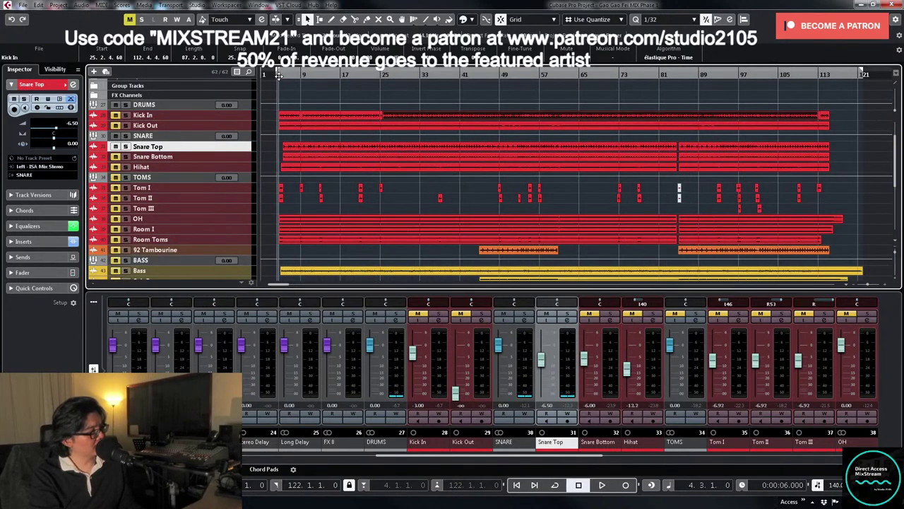
pyautogui.click(421, 316)
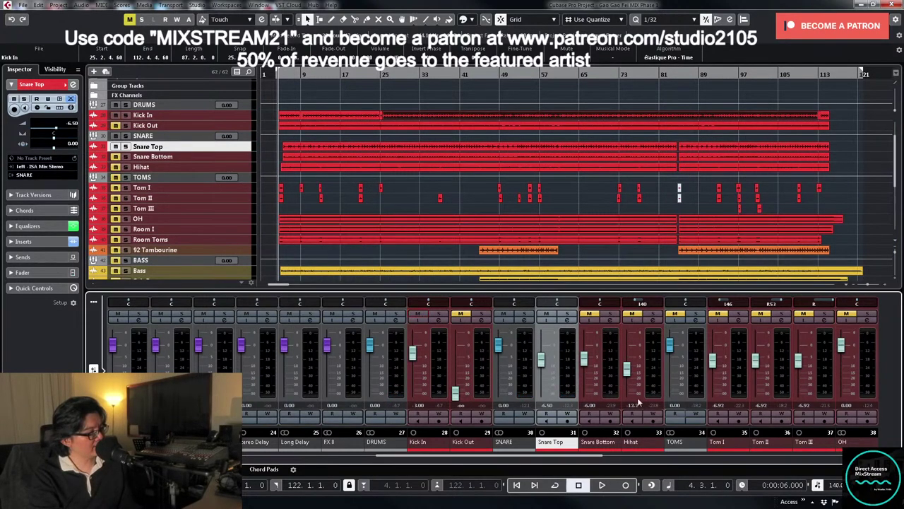
# - Unmute Snare Bottom and set its channel level to -10.00 dB, soloing it briefly and balancing it against Snare Top
pyautogui.click(591, 315)
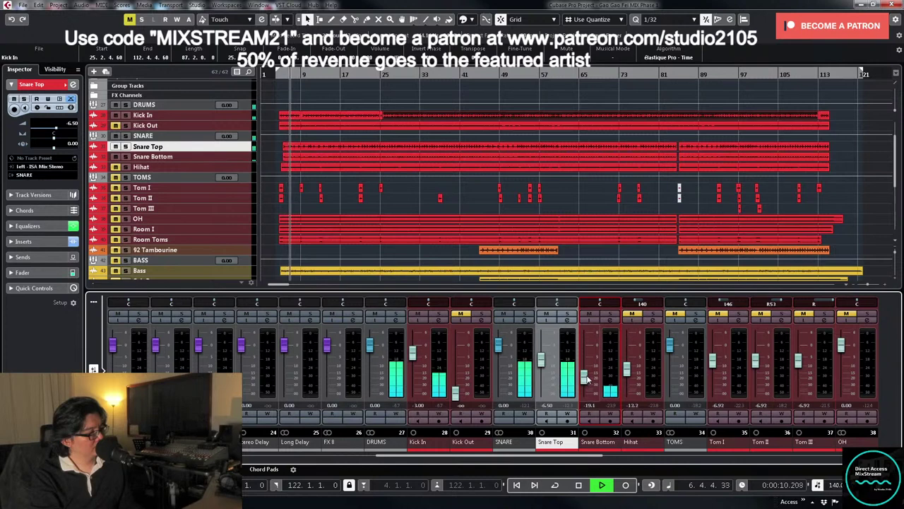
pyautogui.click(611, 315)
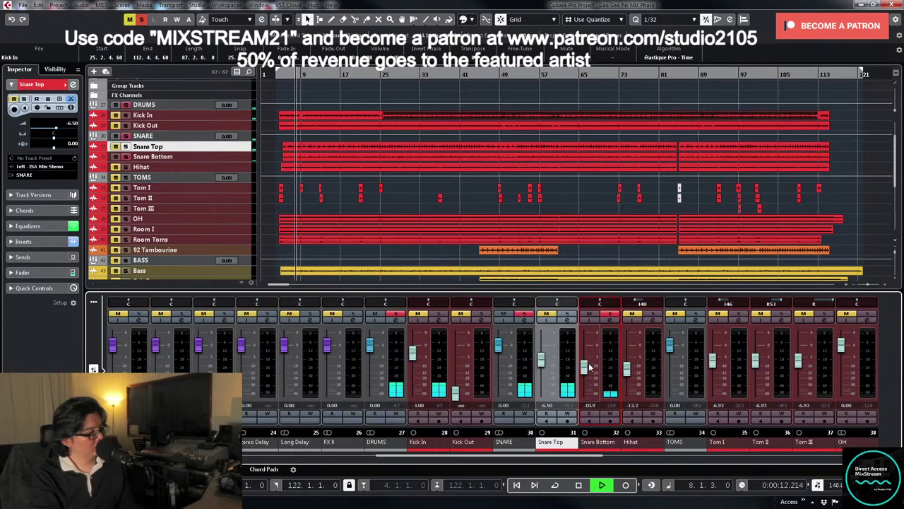
pyautogui.click(612, 315)
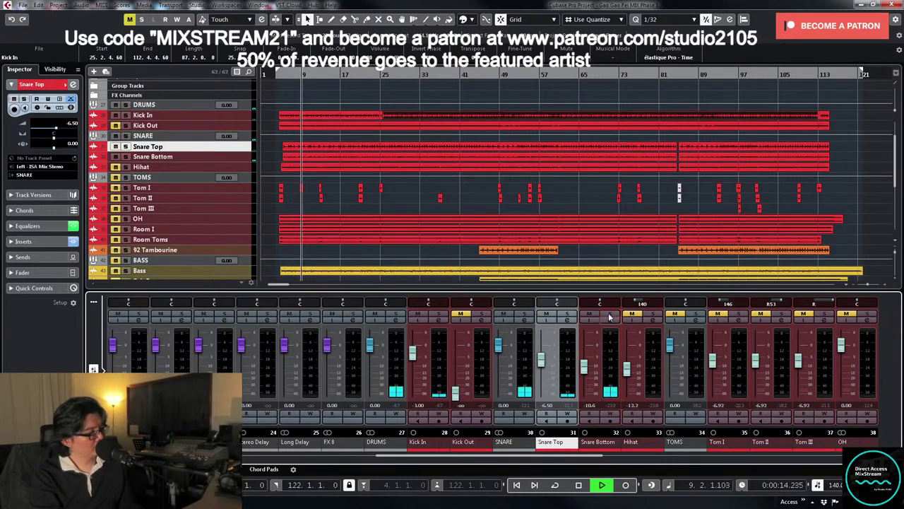
pyautogui.moveTo(584, 371); pyautogui.dragTo(585, 369)
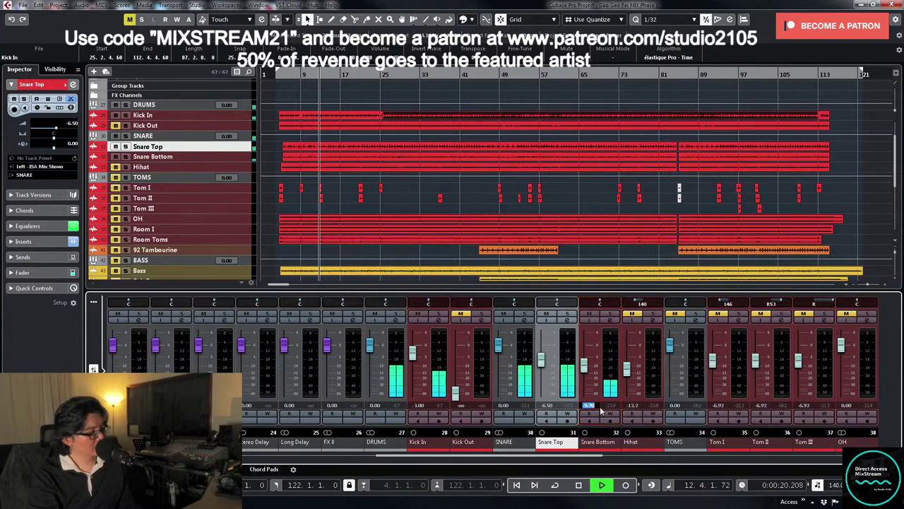
pyautogui.press('space')
# - Solo Snare Bottom and raise its channel EQ low cut to just above 100 Hz during playback
pyautogui.click(611, 313)
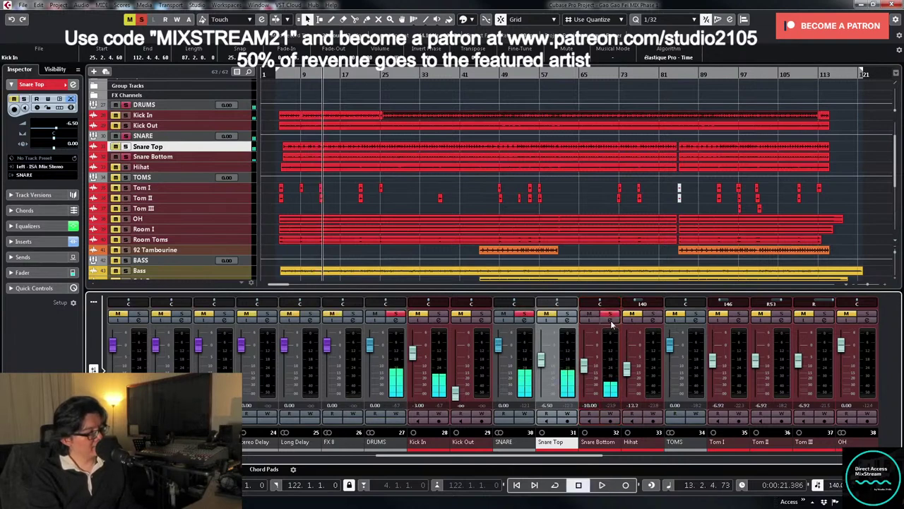
pyautogui.click(610, 320)
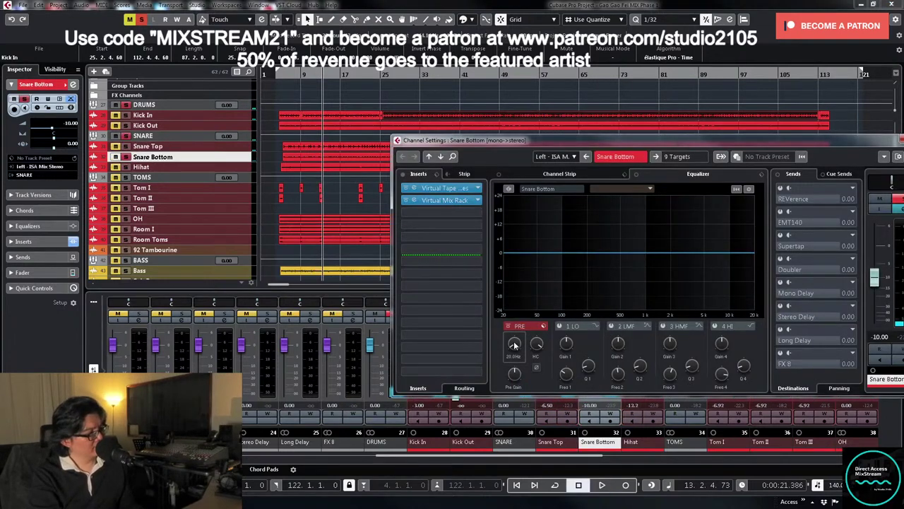
pyautogui.press('space')
pyautogui.moveTo(515, 347); pyautogui.dragTo(519, 323)
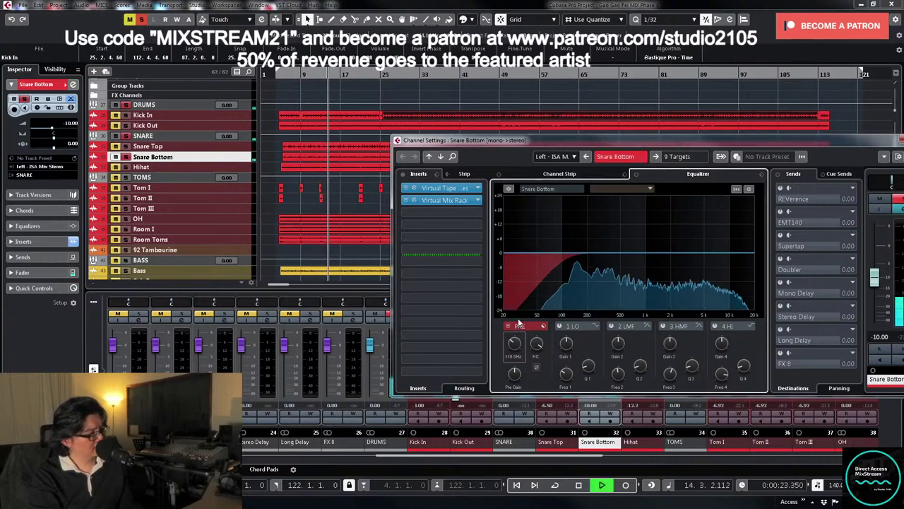
# - Sweep a narrow low-mid EQ boost on Snare Bottom to 364 Hz and turn it into a cut of about 6 dB
pyautogui.click(613, 326)
pyautogui.moveTo(637, 252); pyautogui.dragTo(610, 216)
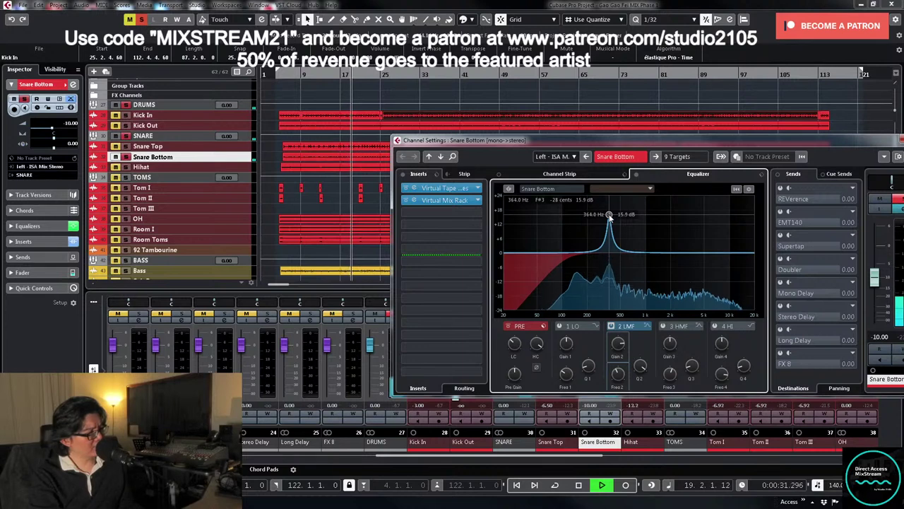
pyautogui.moveTo(614, 341)
pyautogui.press('space')
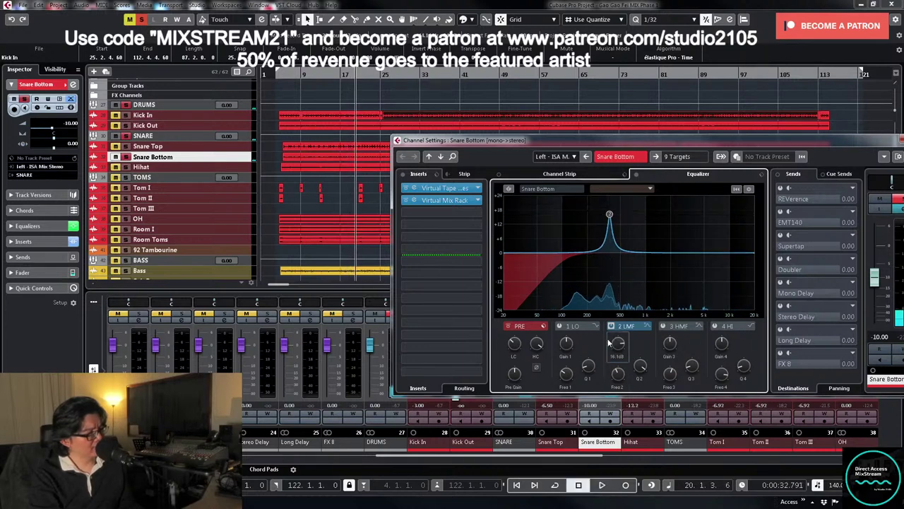
pyautogui.press('space')
pyautogui.moveTo(619, 347)
pyautogui.mouseDown()
pyautogui.moveTo(617, 372)
pyautogui.moveTo(621, 353)
pyautogui.mouseUp()
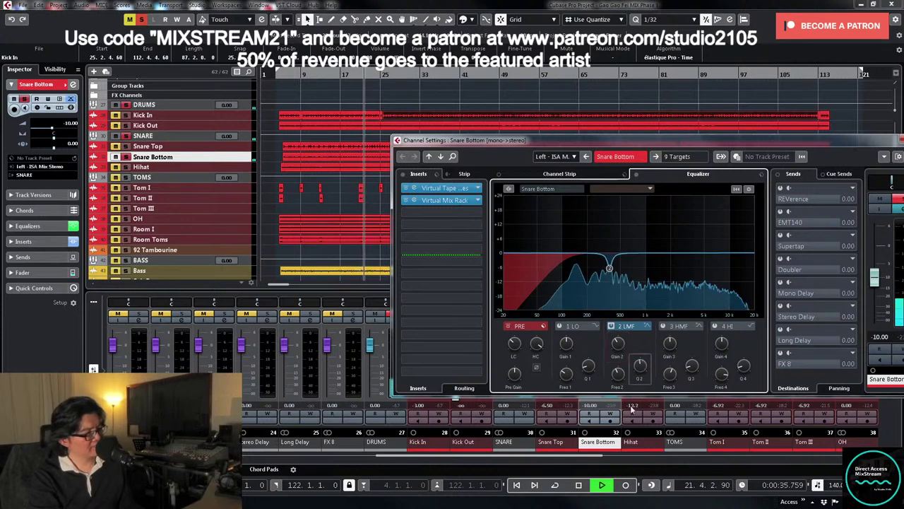
# - Sweep Snare Bottom's high-mid EQ band to about 1.07 kHz and turn it into a narrow cut of about 8 dB
pyautogui.click(664, 327)
pyautogui.moveTo(671, 252); pyautogui.dragTo(649, 216)
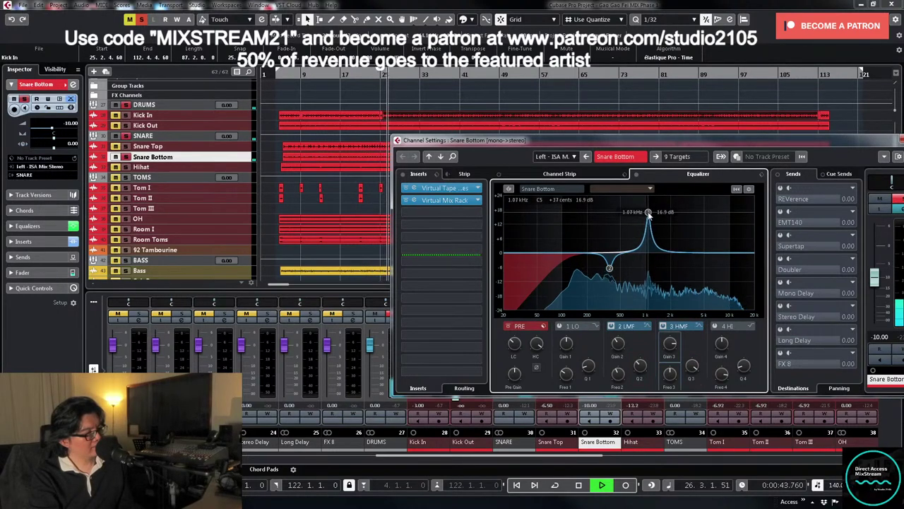
pyautogui.moveTo(670, 345); pyautogui.dragTo(668, 389)
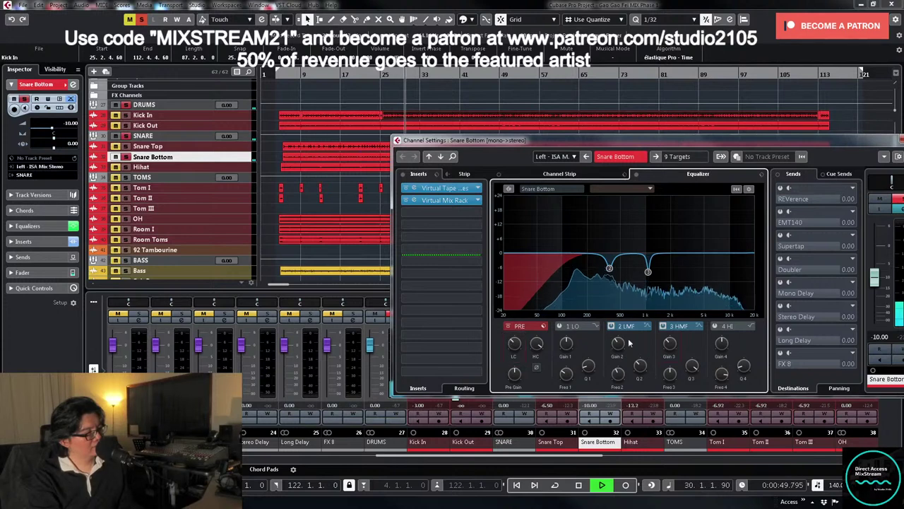
# - Enable Snare Bottom's first EQ band as a narrow bell and cut about 4 dB near 800 Hz
pyautogui.click(559, 326)
pyautogui.click(595, 326)
pyautogui.click(626, 381)
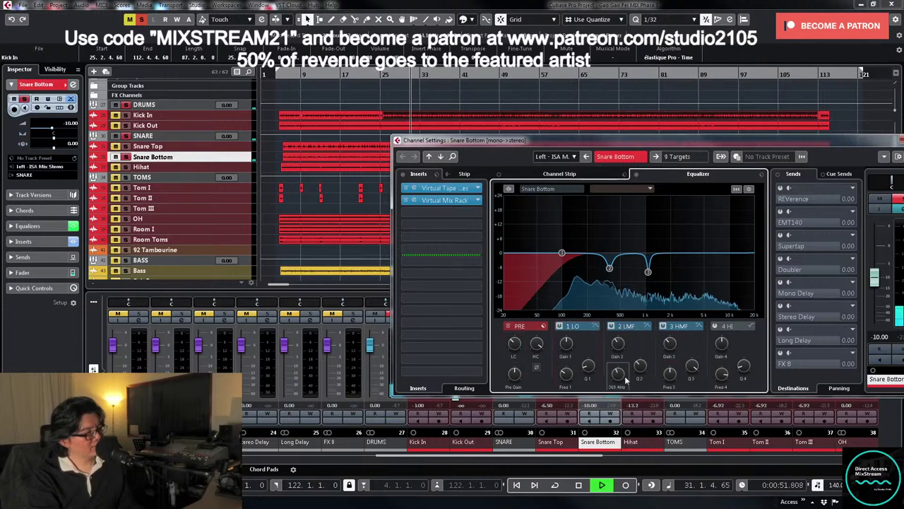
pyautogui.moveTo(561, 252); pyautogui.dragTo(639, 219)
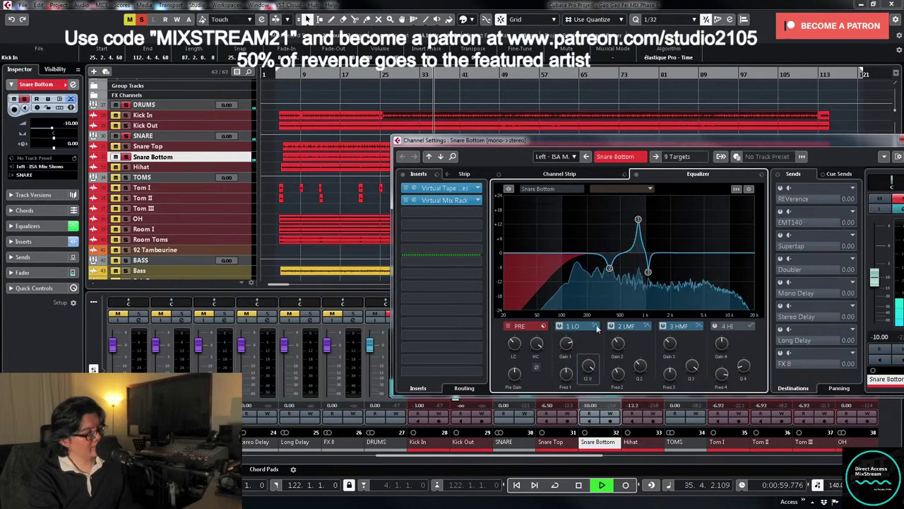
pyautogui.moveTo(566, 343); pyautogui.dragTo(583, 421)
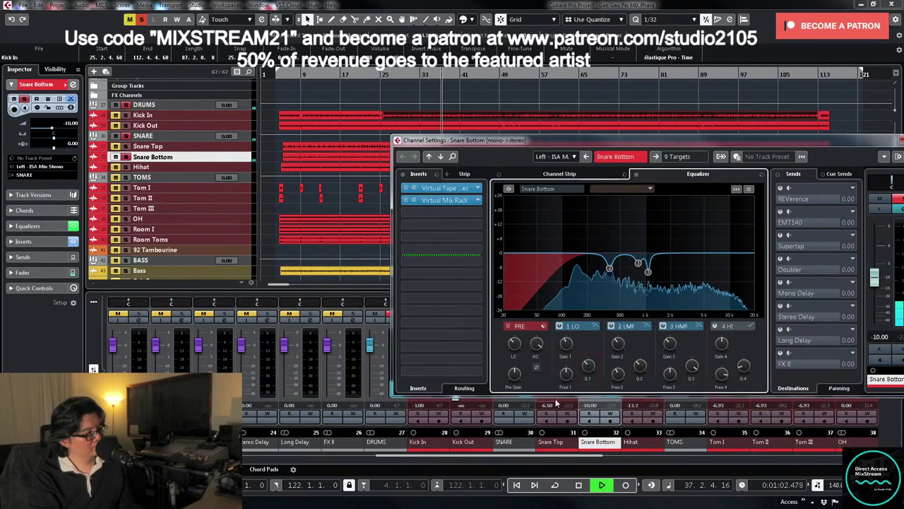
# - Set Snare Bottom's EQ low-cut frequency to 200 Hz
pyautogui.moveTo(514, 347); pyautogui.dragTo(514, 344)
pyautogui.click(515, 356)
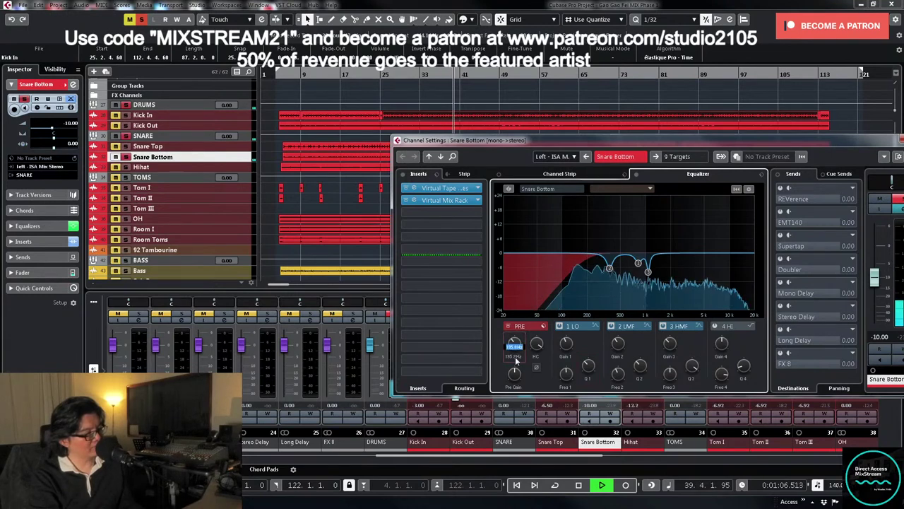
pyautogui.write('20')
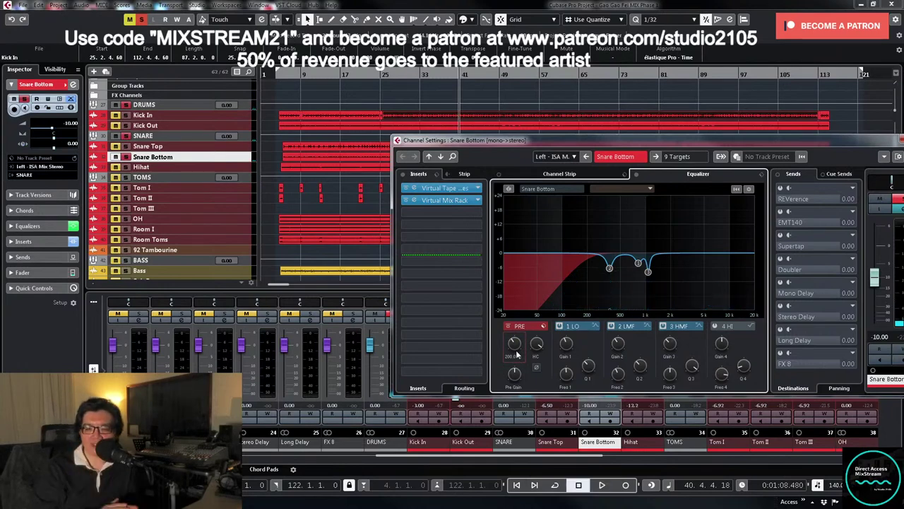
# - Unsolo Snare Bottom, close its channel settings, and pull the Hihat fader fully down during playback
pyautogui.click(897, 199)
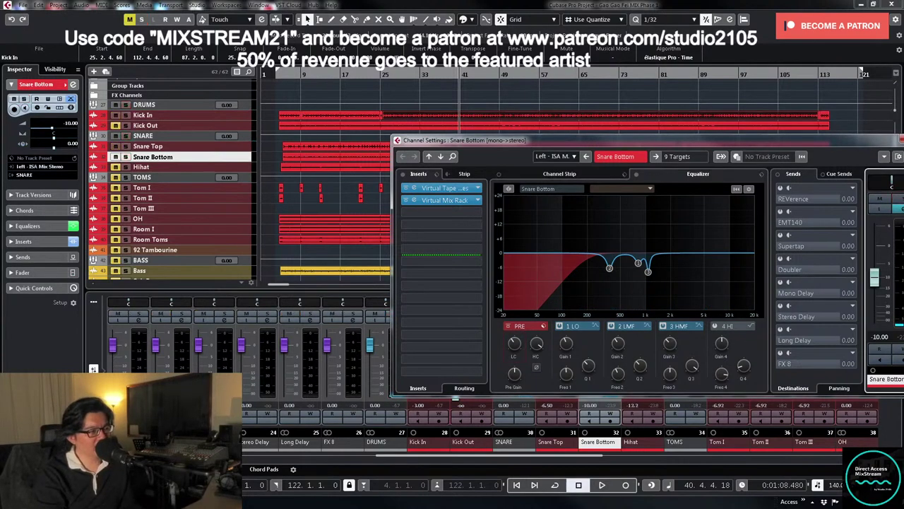
pyautogui.click(901, 140)
pyautogui.press('space')
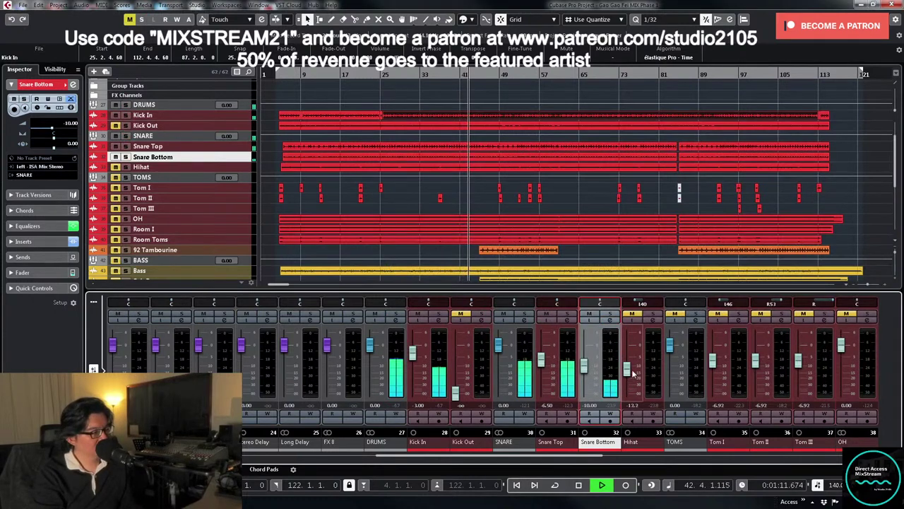
pyautogui.press('space')
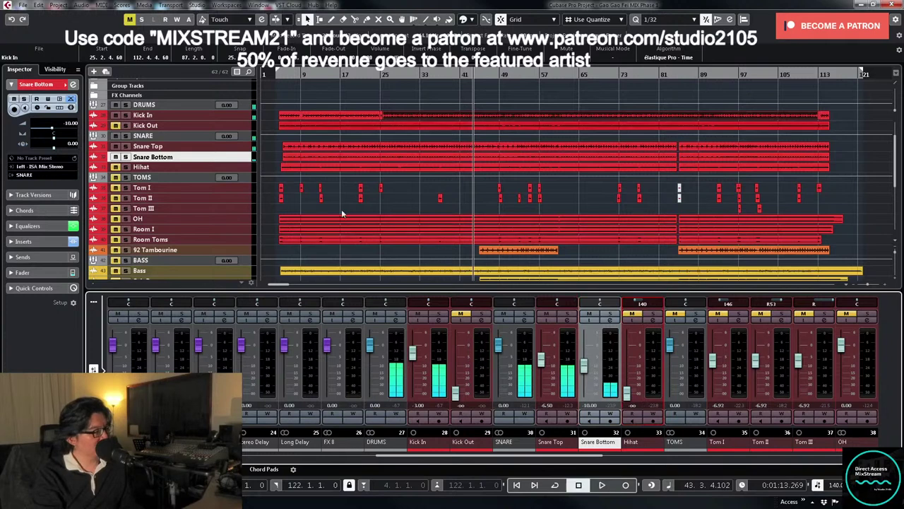
# - Unmute OH with its fader fully down, and enlarge its track with playback positioned at 4.2 near the song's start
pyautogui.moveTo(585, 458); pyautogui.dragTo(616, 465)
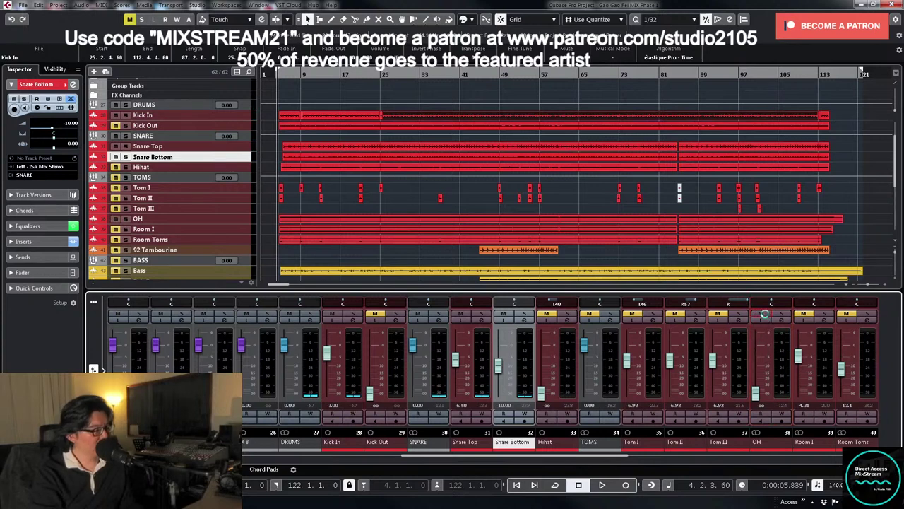
pyautogui.click(277, 73)
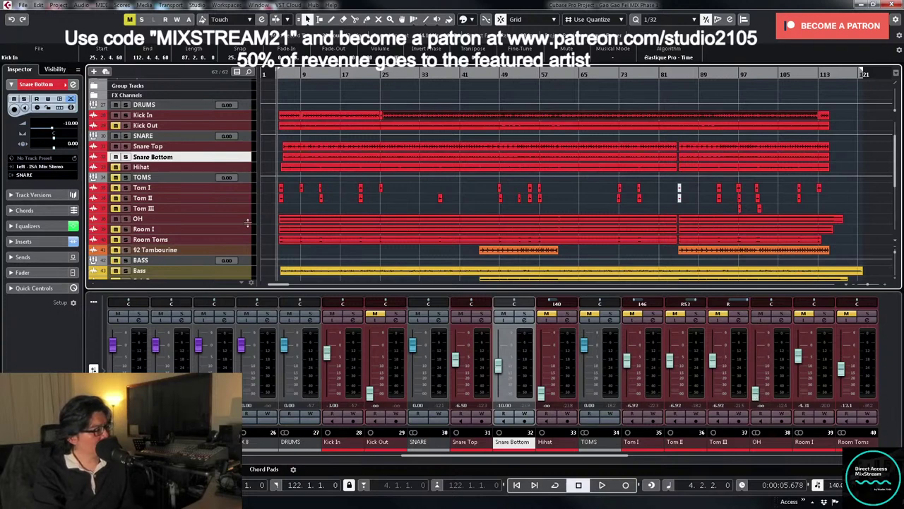
pyautogui.click(238, 219)
pyautogui.moveTo(242, 222); pyautogui.dragTo(239, 272)
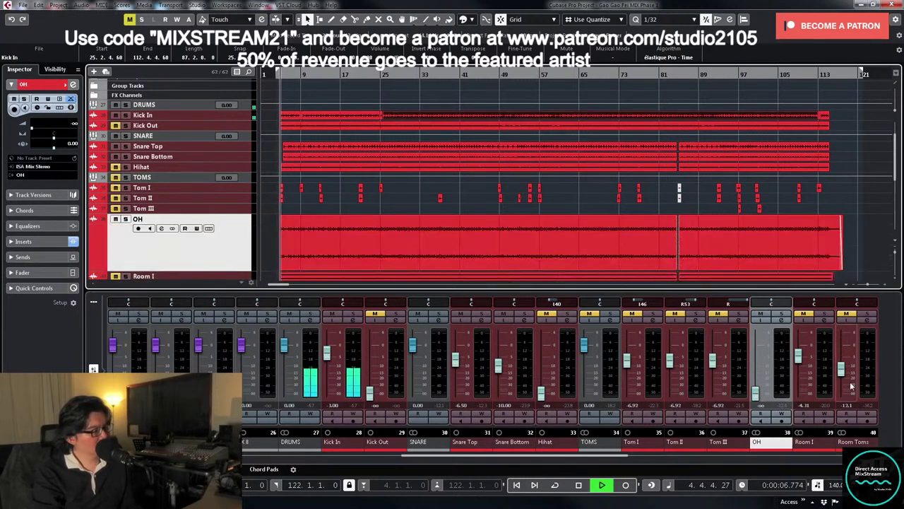
# - Raise OH's channel level to -6.77 dB while the kick and snare play
pyautogui.moveTo(760, 391); pyautogui.dragTo(755, 356)
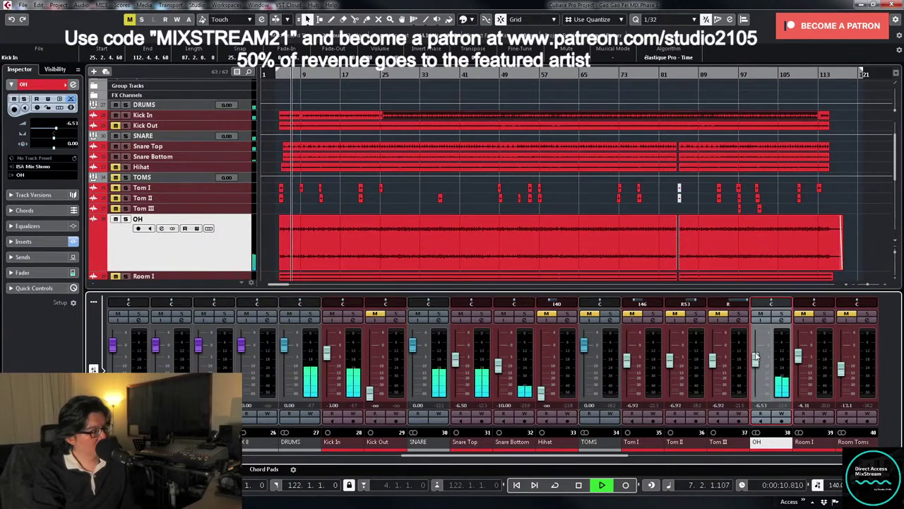
pyautogui.moveTo(756, 357); pyautogui.dragTo(755, 355)
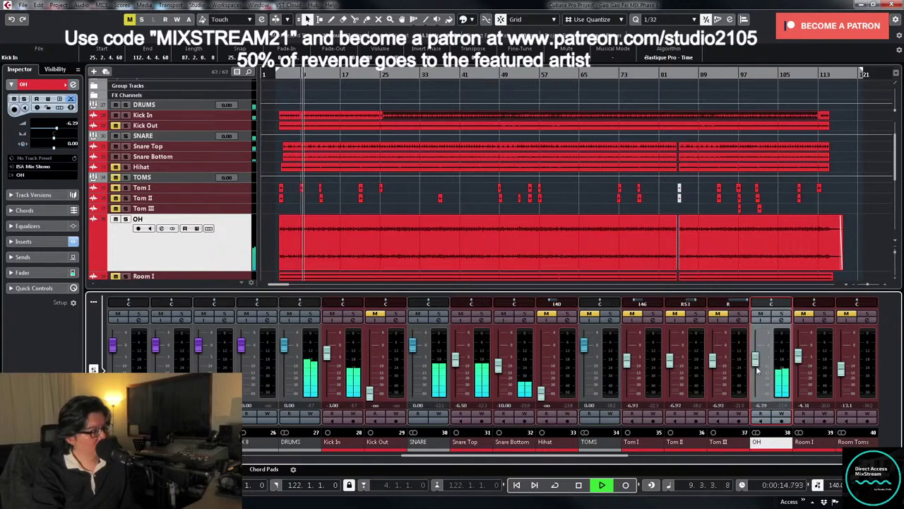
pyautogui.moveTo(760, 363); pyautogui.dragTo(759, 370)
# - Open OH's channel settings, compare both phase polarities during playback, and leave its phase inverted
pyautogui.click(782, 319)
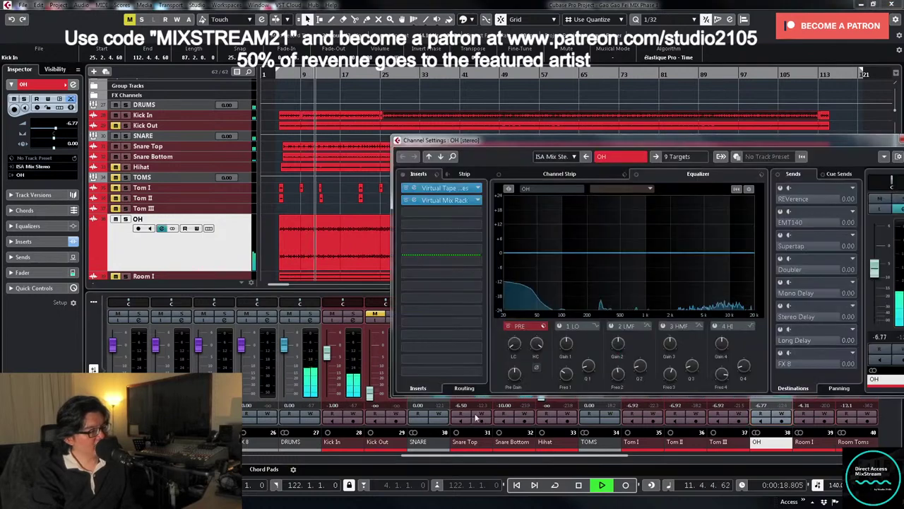
pyautogui.click(538, 368)
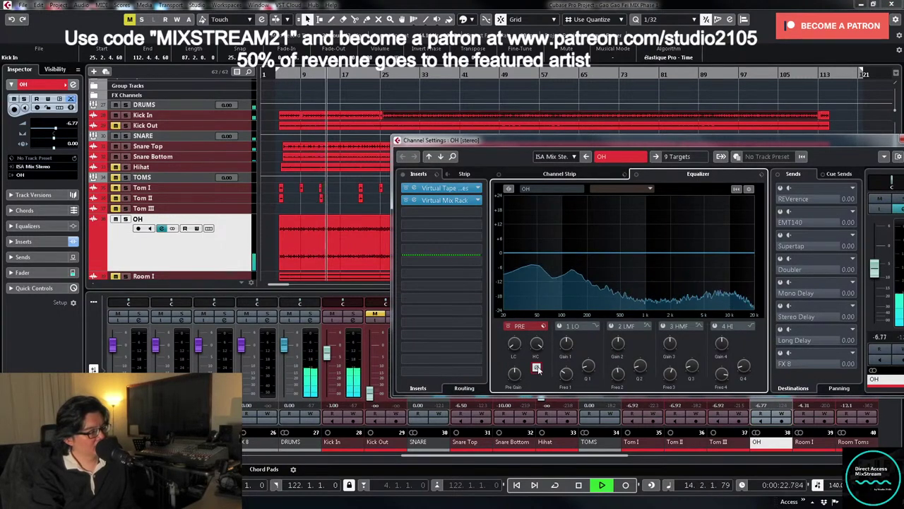
pyautogui.click(538, 368)
pyautogui.click(538, 368)
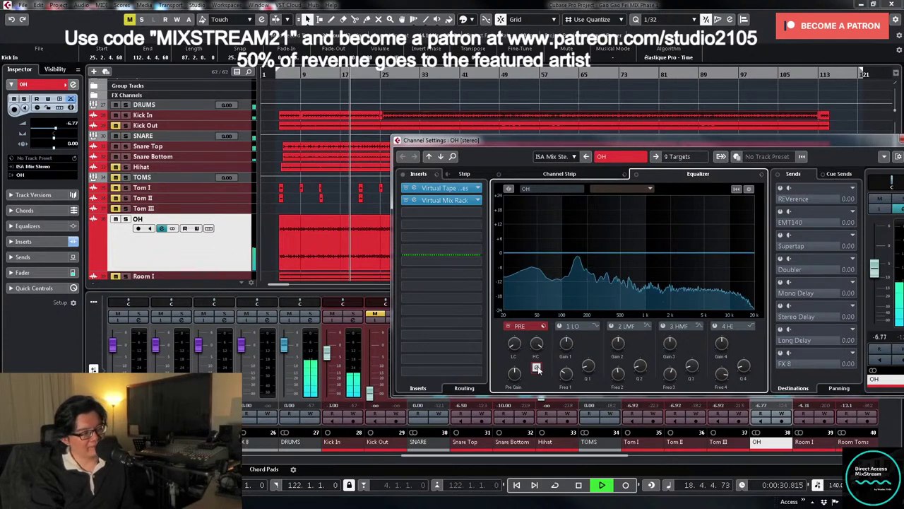
pyautogui.click(537, 368)
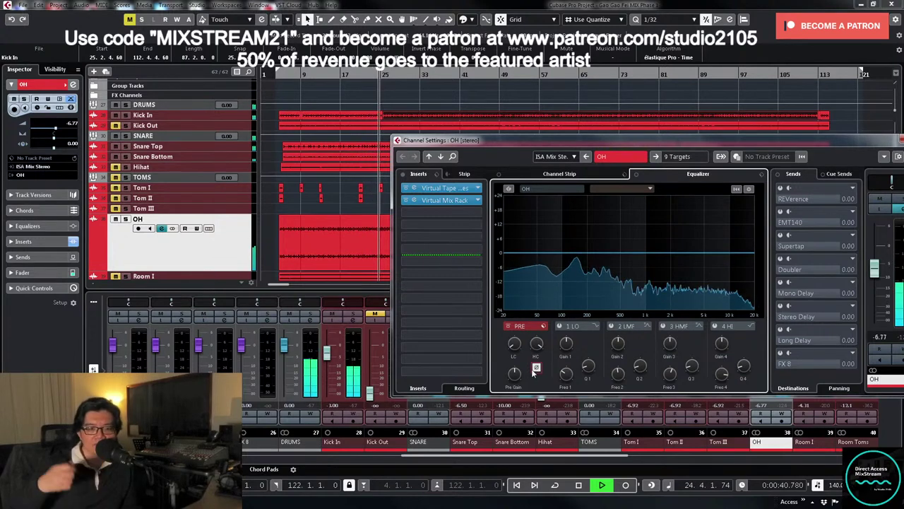
pyautogui.press('space')
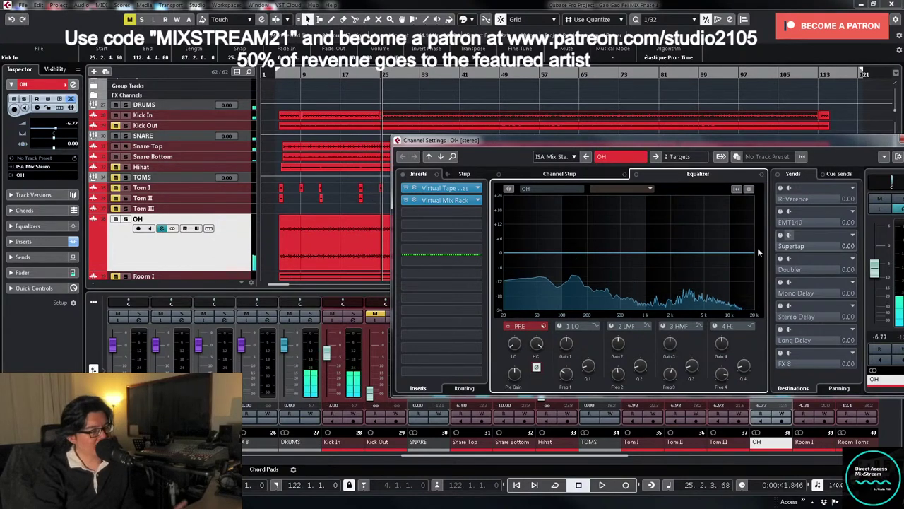
# - Solo OH and raise its EQ low cut to around 100 Hz during playback
pyautogui.click(896, 201)
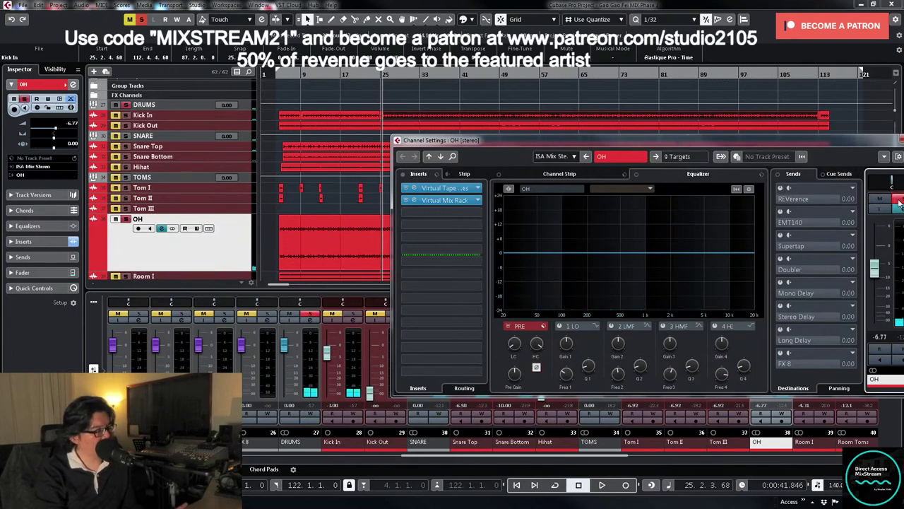
pyautogui.click(715, 156)
pyautogui.click(720, 156)
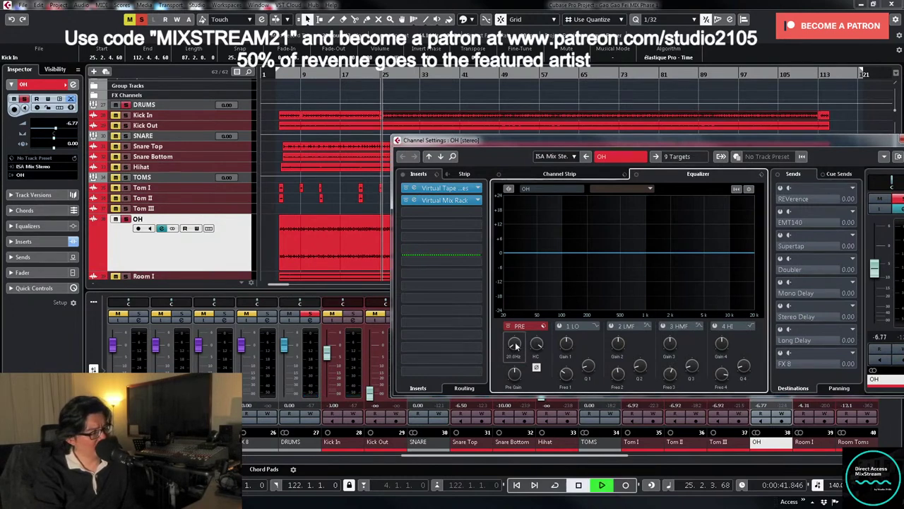
pyautogui.moveTo(516, 346); pyautogui.dragTo(520, 319)
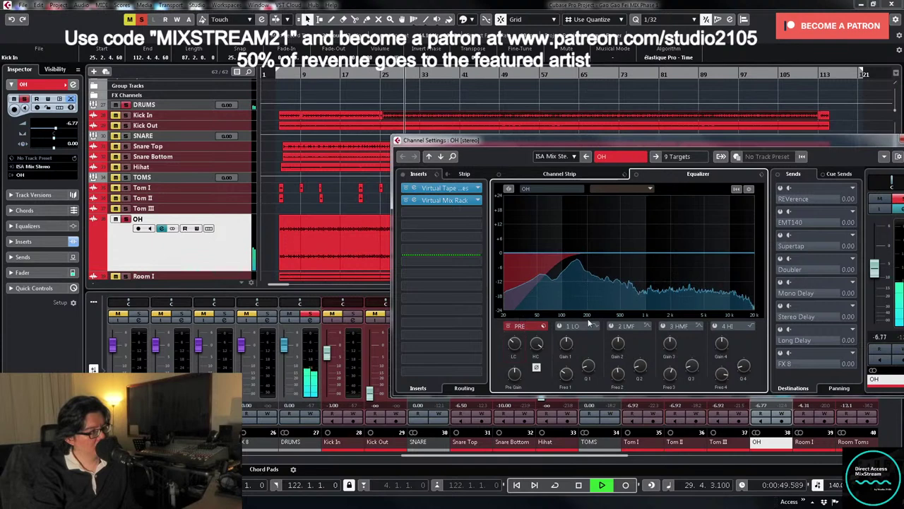
# - Sweep a narrow low-mid EQ boost on OH to just above 1 kHz and turn it into a cut of about 7 dB
pyautogui.moveTo(637, 253)
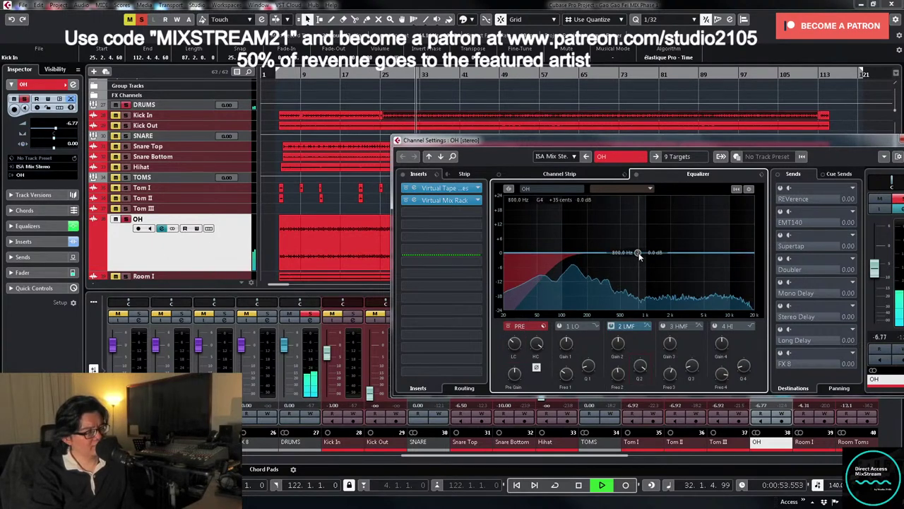
pyautogui.moveTo(638, 253); pyautogui.dragTo(648, 219)
pyautogui.press('space')
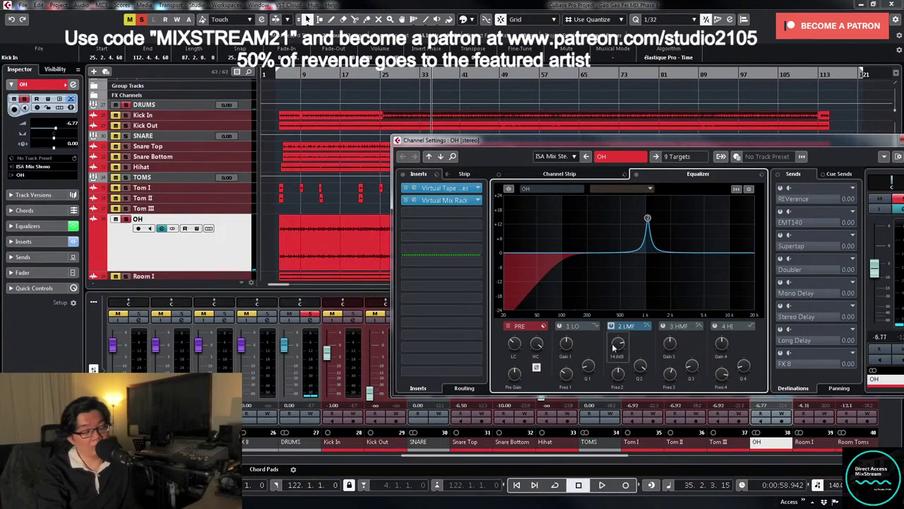
pyautogui.moveTo(613, 358); pyautogui.dragTo(609, 378)
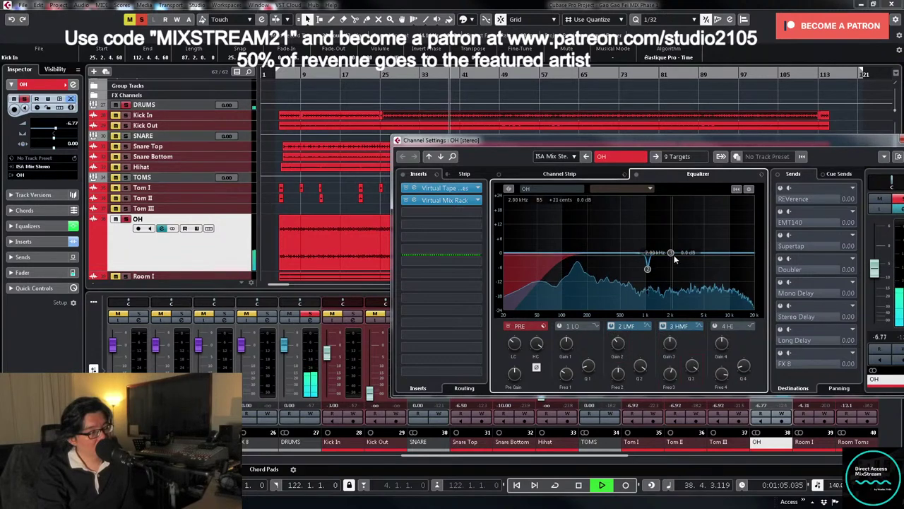
# - Sweep OH's high-mid EQ band to 454 Hz, cut it by about 4 dB, and widen its Q
pyautogui.moveTo(621, 216); pyautogui.dragTo(617, 212)
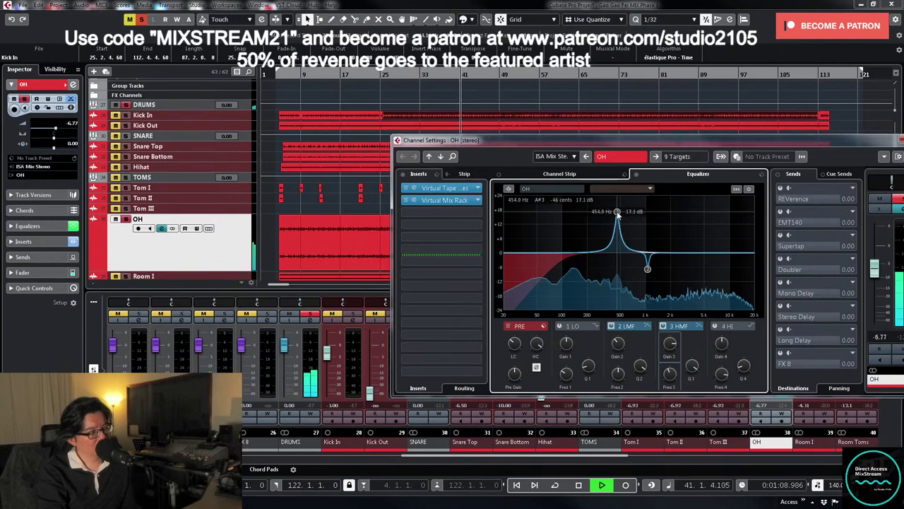
pyautogui.press('space')
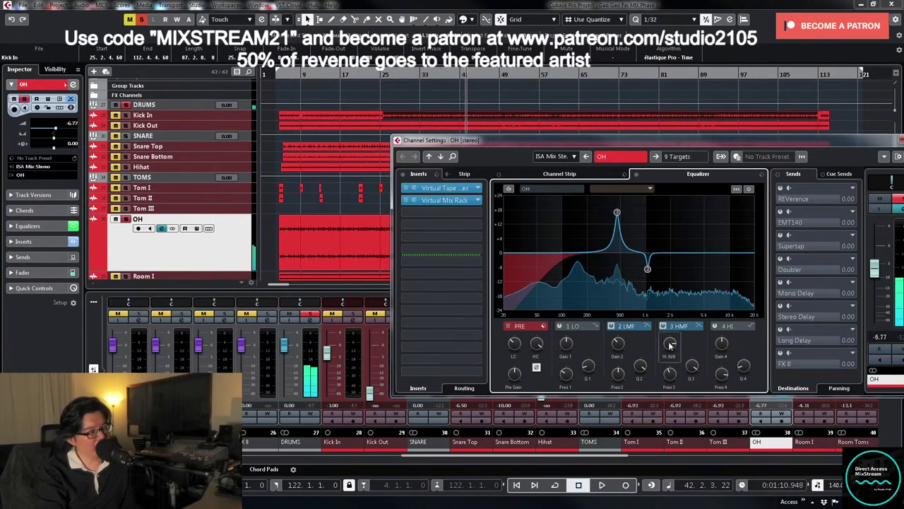
pyautogui.moveTo(670, 344); pyautogui.dragTo(668, 374)
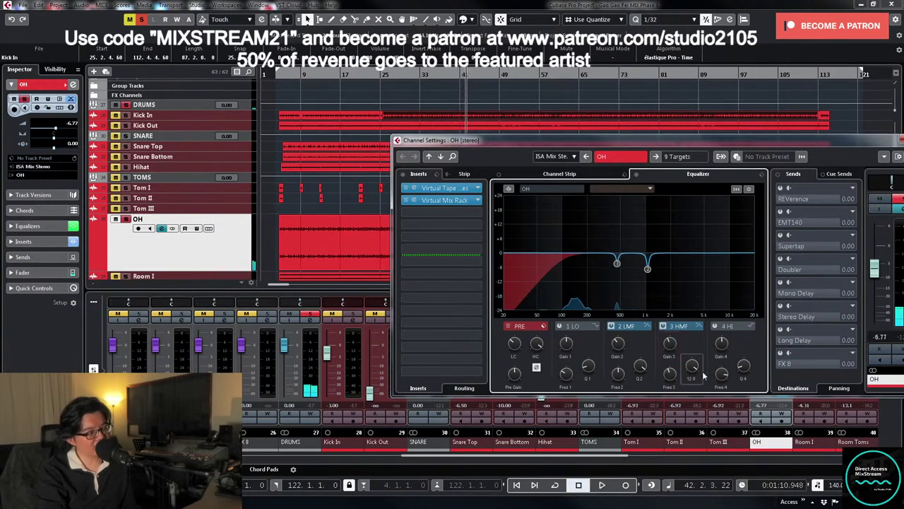
pyautogui.press('space')
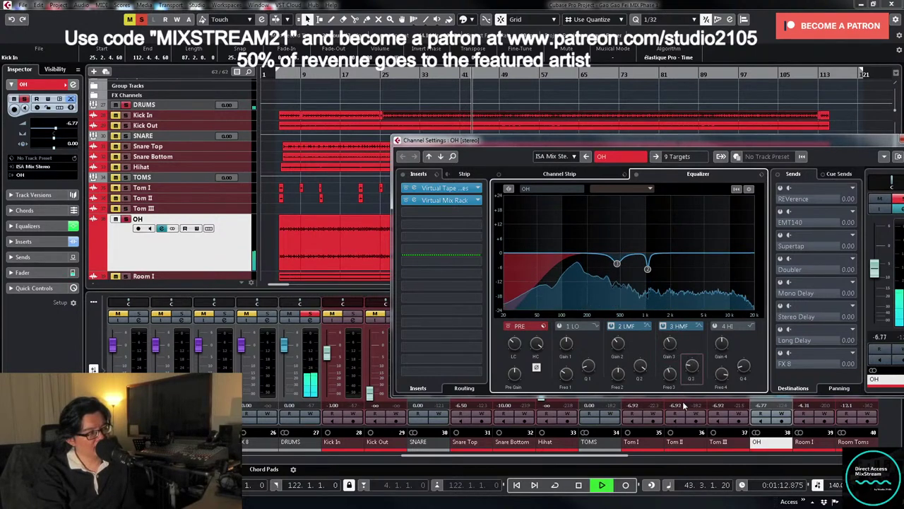
# - Set the slope of OH's EQ high cut to 6 dB/Oct and lower its cutoff frequency during playback
pyautogui.press('space')
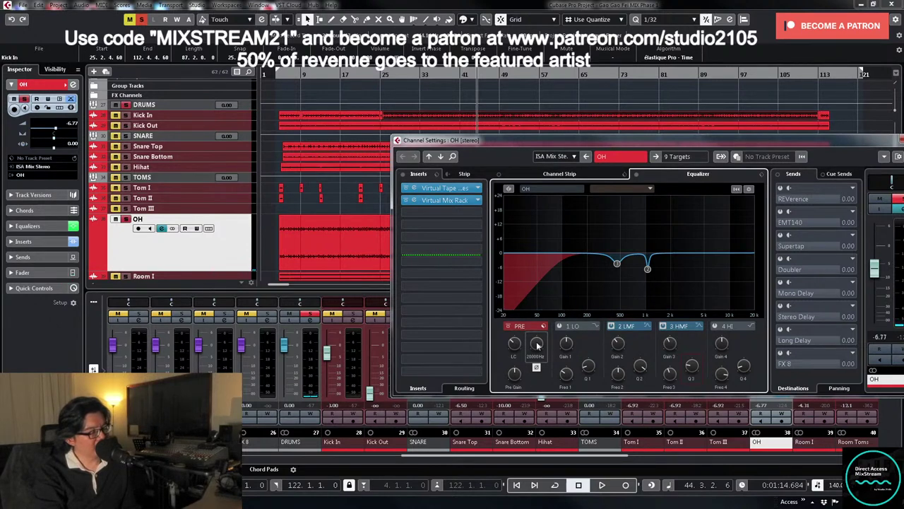
pyautogui.rightClick(537, 345)
pyautogui.moveTo(575, 386)
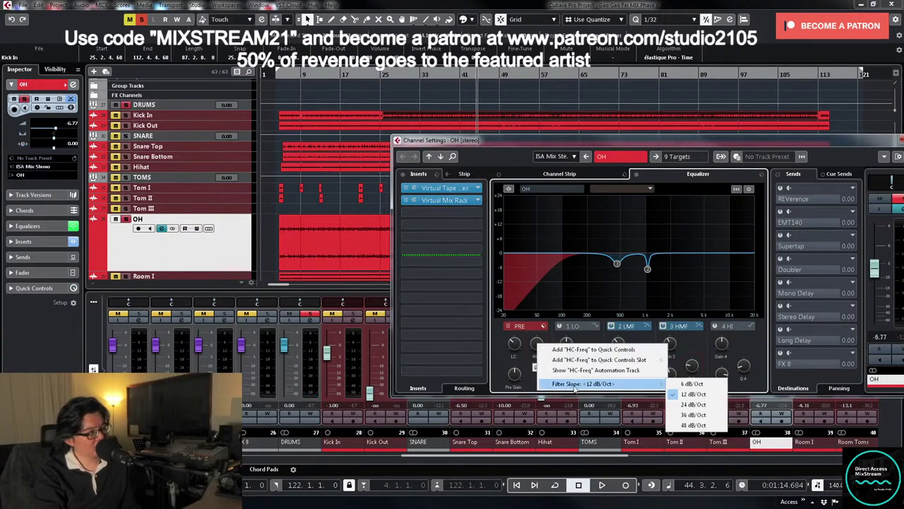
pyautogui.click(692, 384)
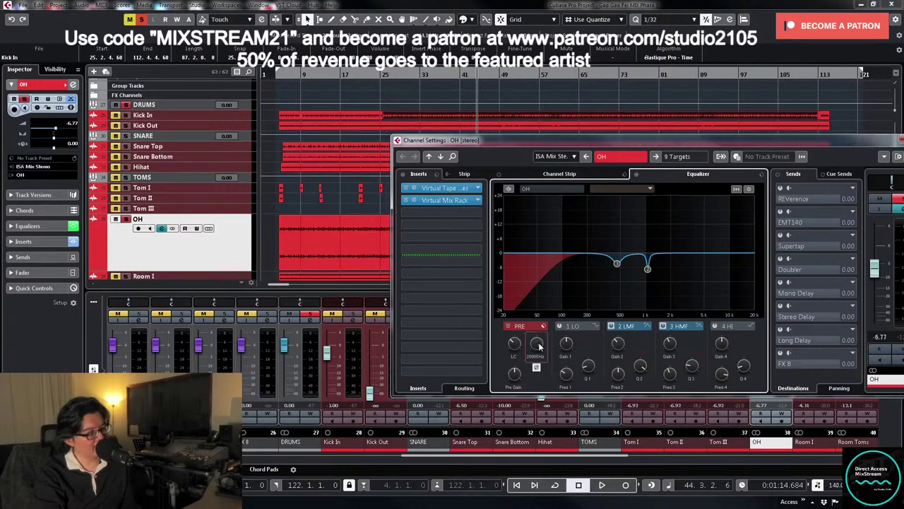
pyautogui.moveTo(536, 345); pyautogui.dragTo(537, 349)
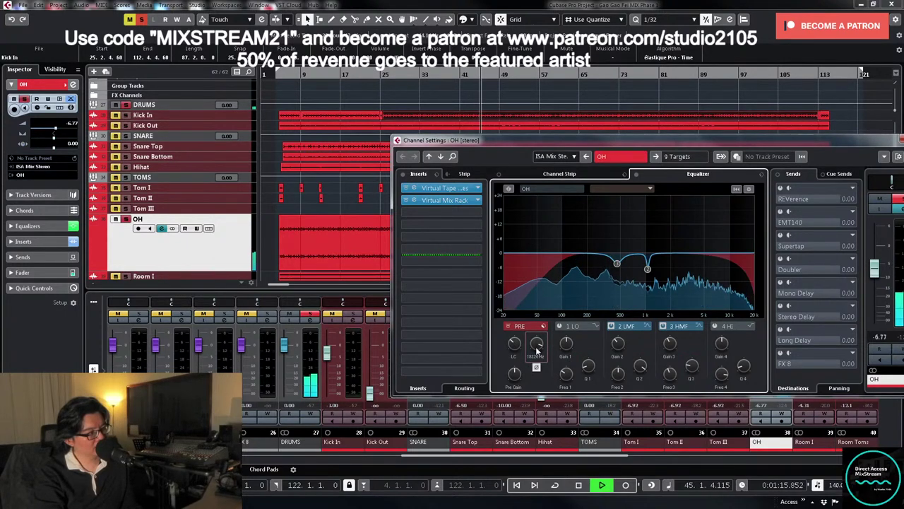
# - Unsolo OH, close its channel settings, and set its fader to -6.50 dB
pyautogui.click(897, 198)
pyautogui.click(899, 139)
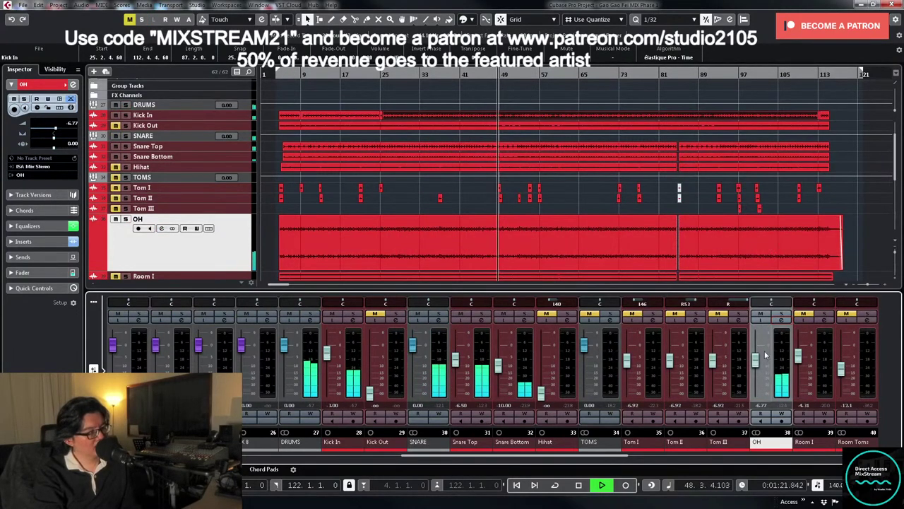
pyautogui.click(763, 405)
pyautogui.write('-6.5')
pyautogui.press('Return')
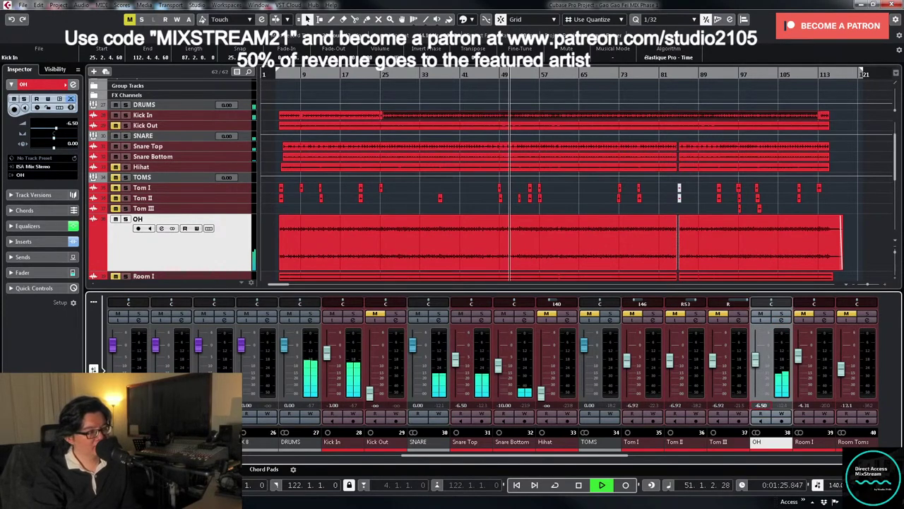
pyautogui.press('space')
# - Check the output routing choices in OH's channel settings without changing the destination
pyautogui.moveTo(609, 460); pyautogui.dragTo(636, 461)
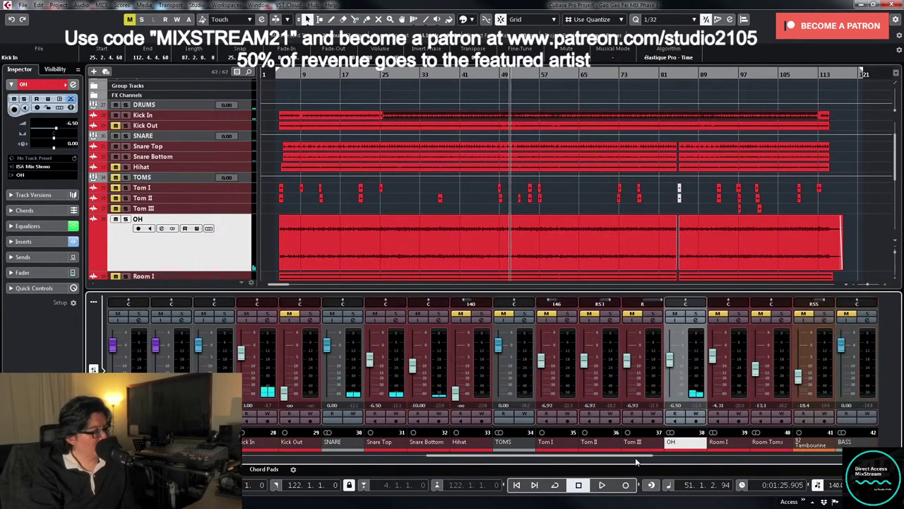
pyautogui.click(696, 320)
pyautogui.click(689, 157)
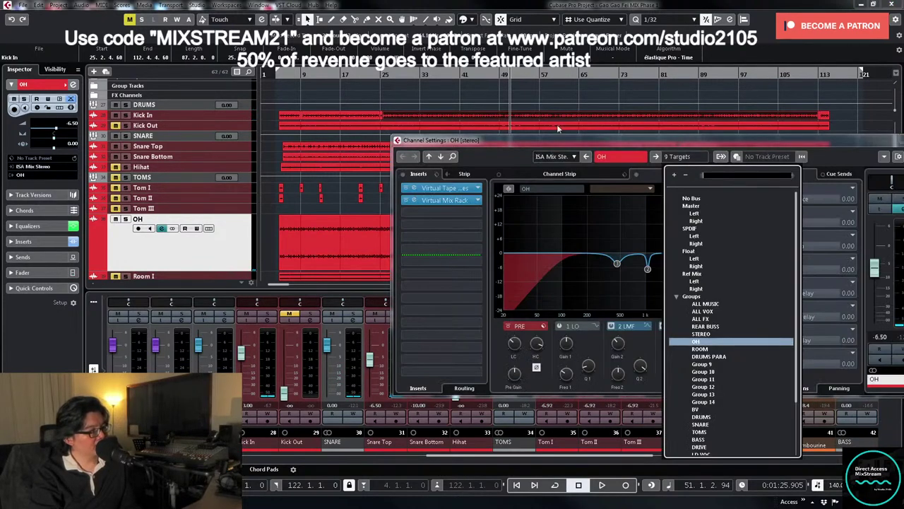
pyautogui.click(568, 93)
pyautogui.click(264, 169)
# - Move the OH group track out of the Group Tracks folder to directly above the OH audio track and enlarge it
pyautogui.scroll(2, 226, 213)
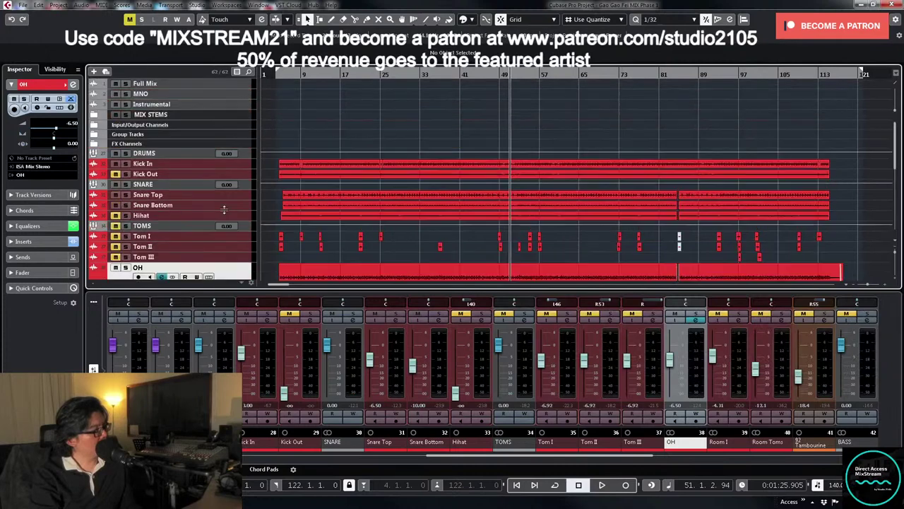
pyautogui.click(95, 133)
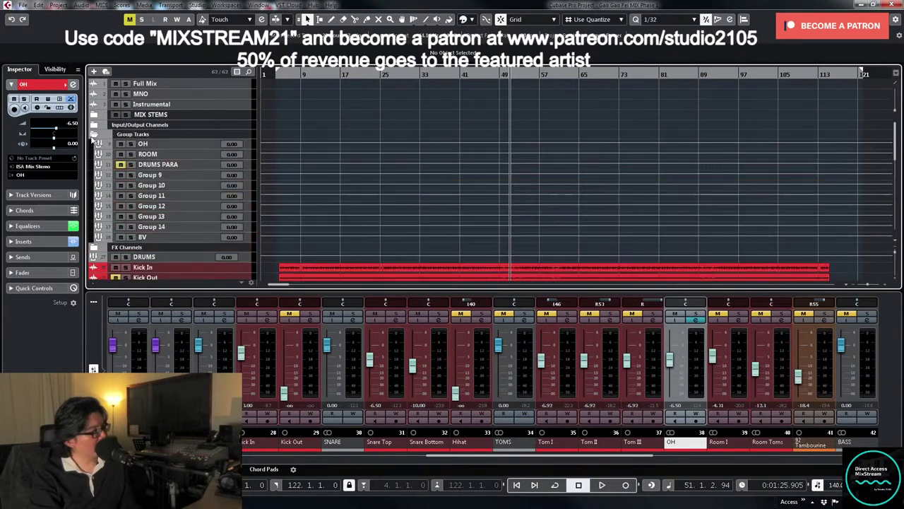
pyautogui.click(249, 148)
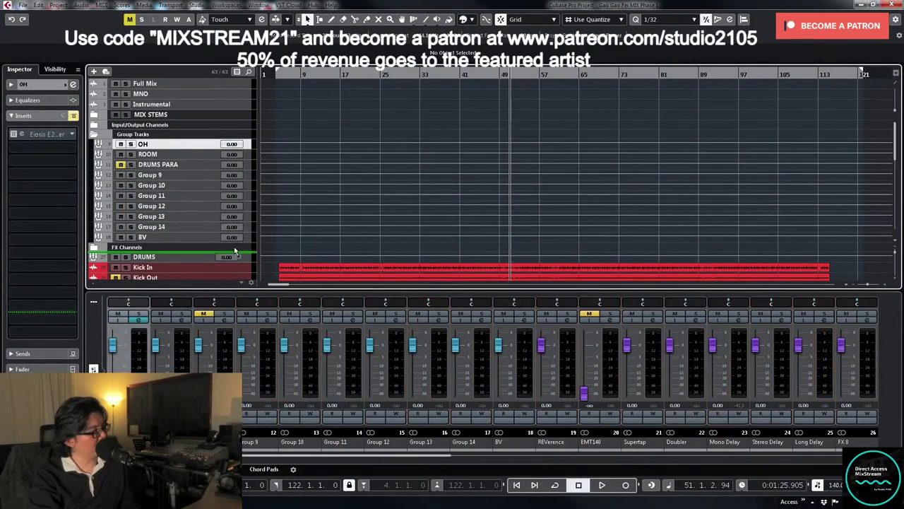
pyautogui.scroll(-5, 237, 261)
pyautogui.scroll(-3, 233, 280)
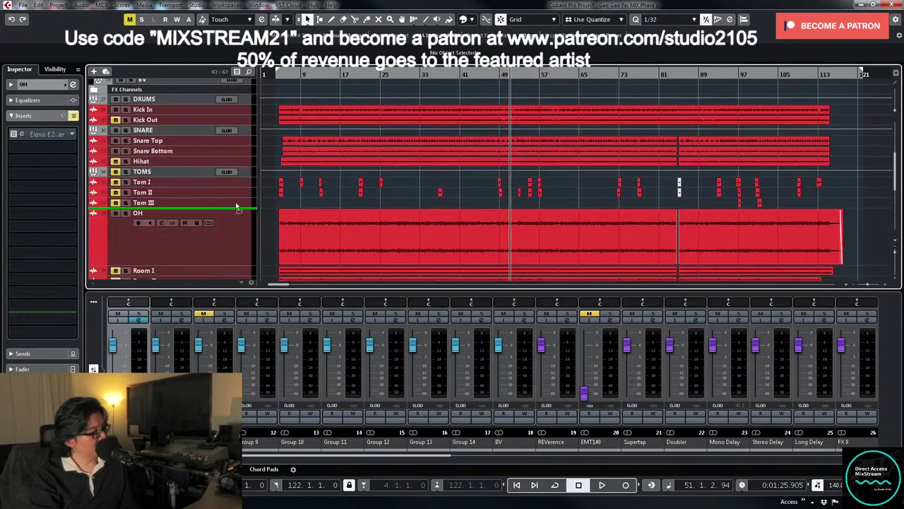
pyautogui.scroll(-1, 241, 208)
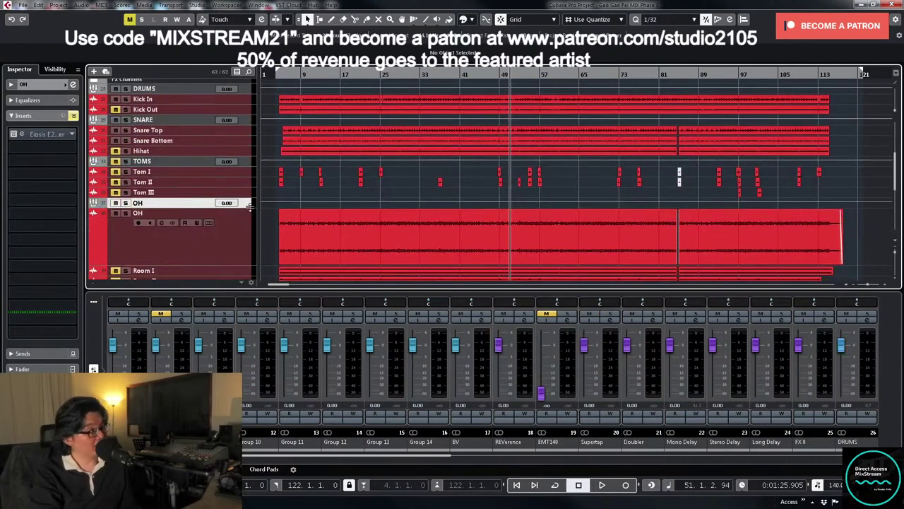
pyautogui.click(245, 218)
pyautogui.moveTo(246, 207); pyautogui.dragTo(245, 246)
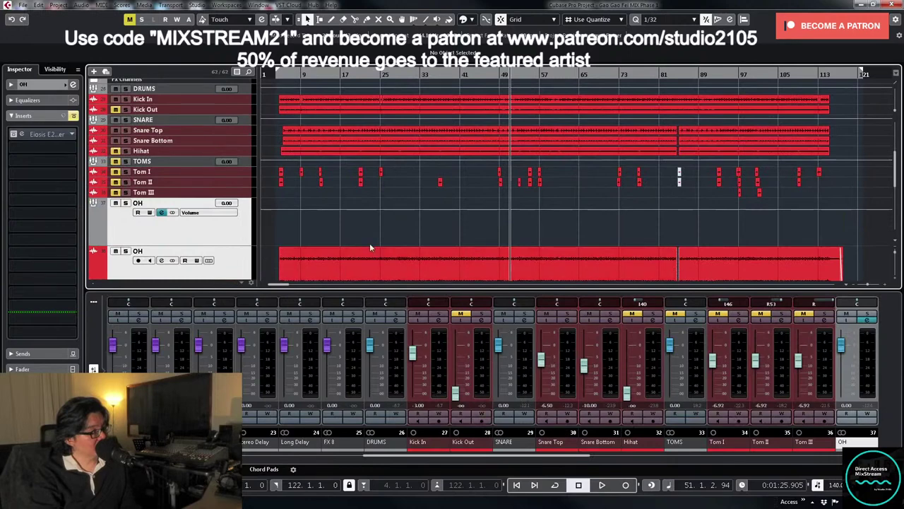
pyautogui.scroll(-2, 727, 209)
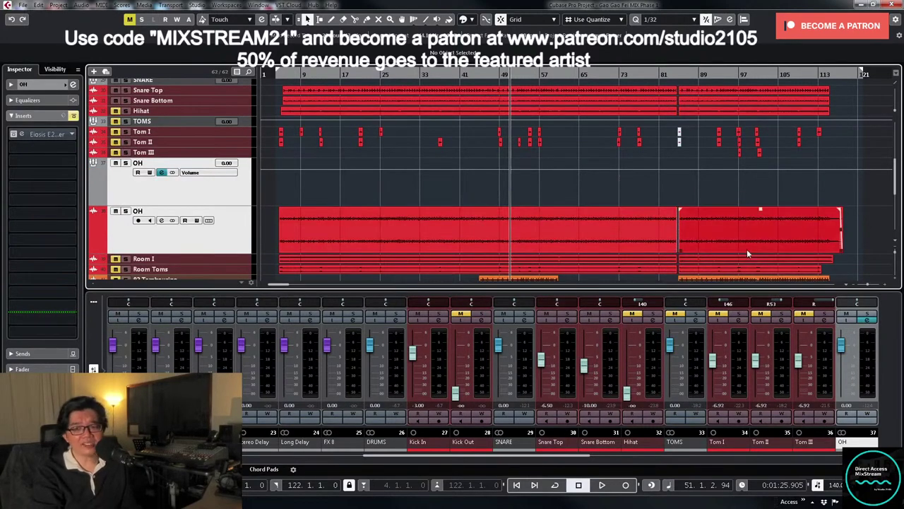
pyautogui.click(591, 239)
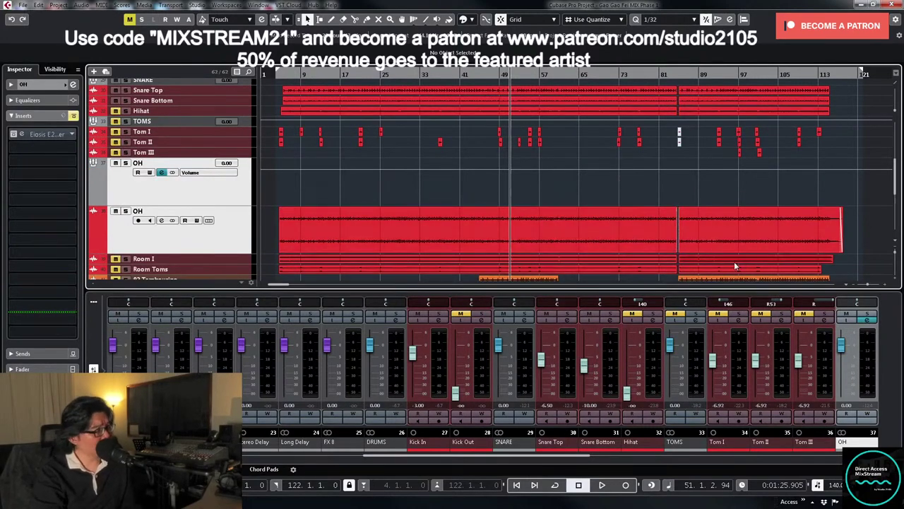
# - Activate and open the Eiosis E2Deesser insert on the OH group and set its sensitivity to 28.4% during playback
pyautogui.click(868, 320)
pyautogui.click(425, 190)
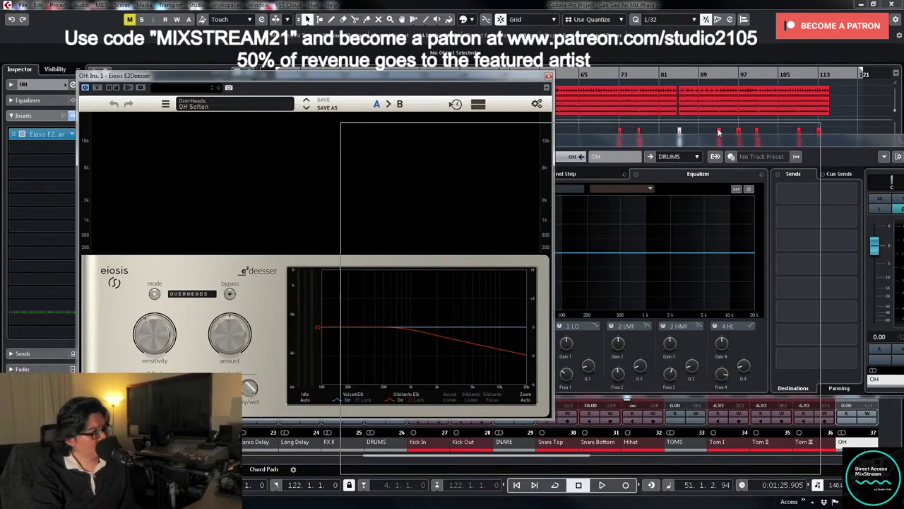
pyautogui.moveTo(463, 79); pyautogui.dragTo(805, 83)
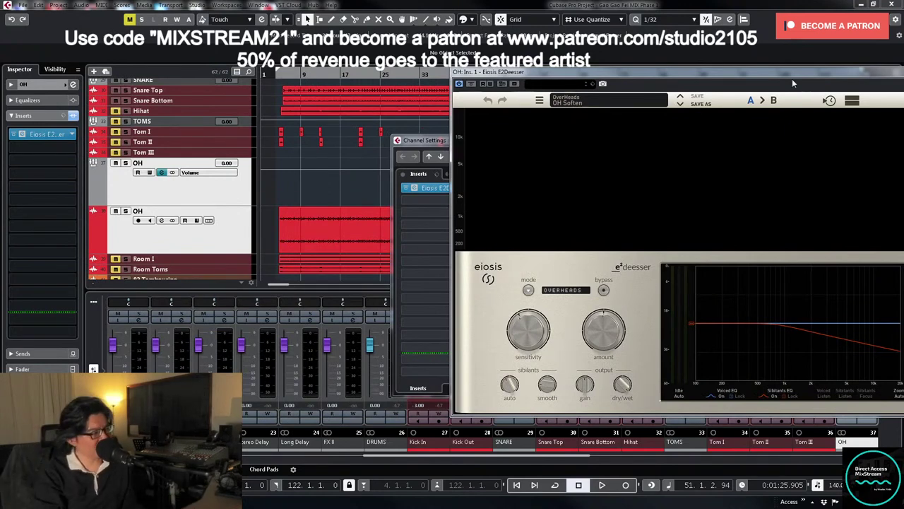
pyautogui.press('space')
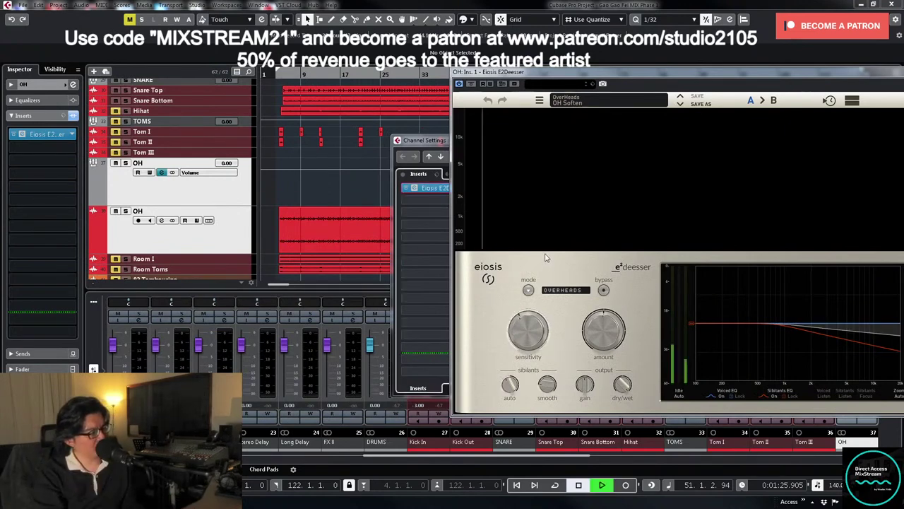
pyautogui.moveTo(531, 325)
pyautogui.mouseDown()
pyautogui.moveTo(530, 343)
pyautogui.moveTo(536, 327)
pyautogui.mouseUp()
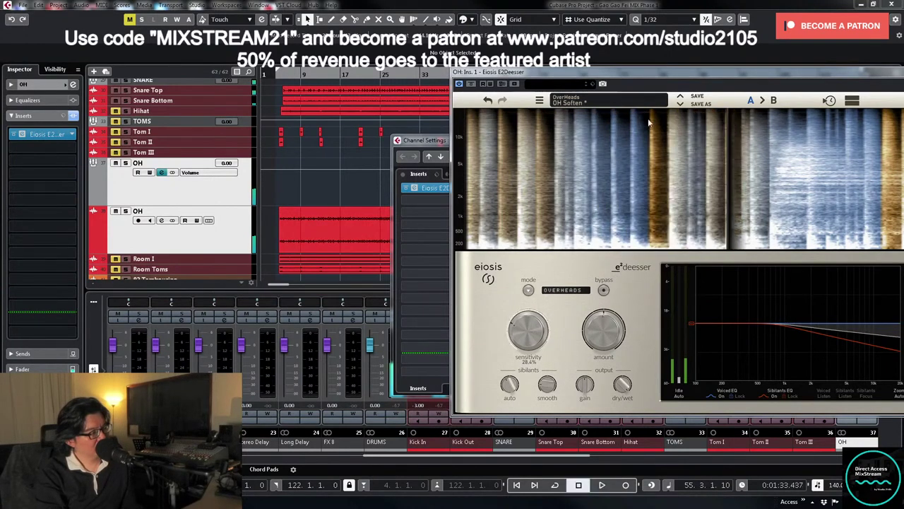
# - Load the OH Auto High Compression preset in the OH group's de-esser and lower its sensitivity to about mid-range during playback
pyautogui.click(626, 99)
pyautogui.moveTo(604, 162)
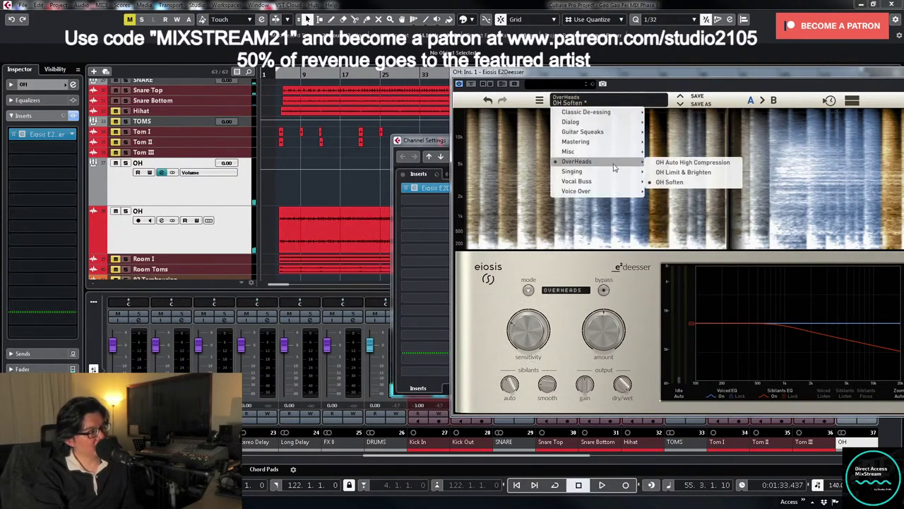
pyautogui.click(696, 162)
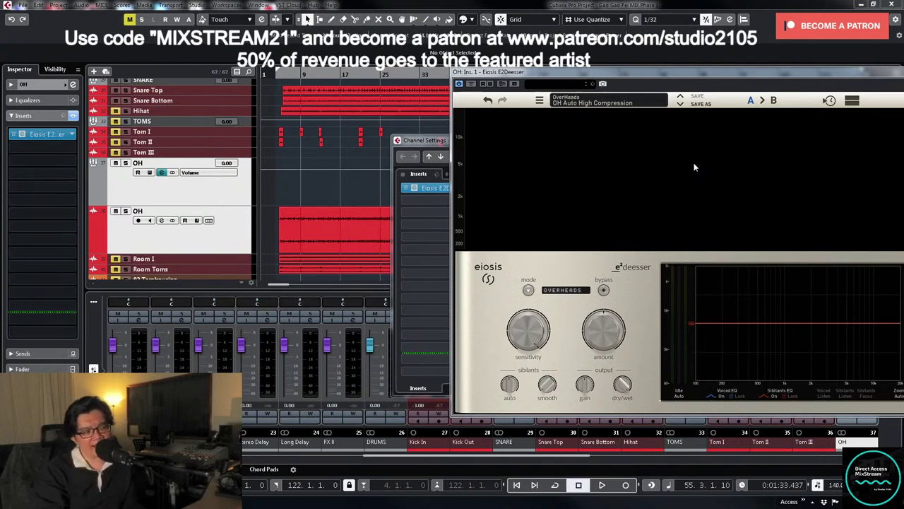
pyautogui.press('space')
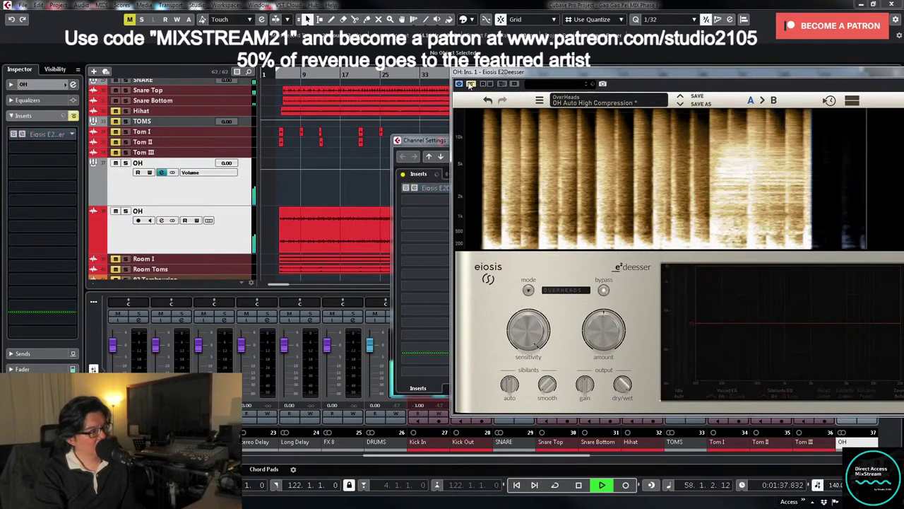
pyautogui.moveTo(522, 329)
pyautogui.mouseDown()
pyautogui.moveTo(522, 371)
pyautogui.moveTo(533, 330)
pyautogui.mouseUp()
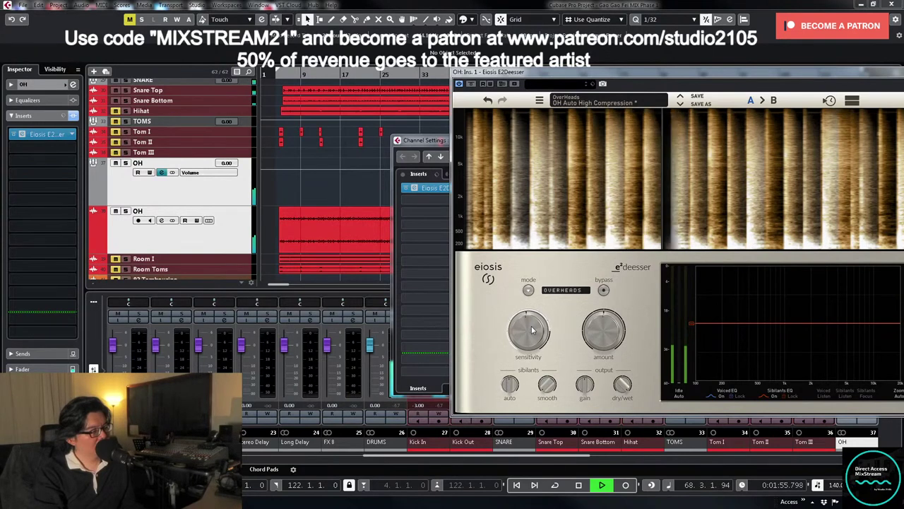
pyautogui.moveTo(532, 330); pyautogui.dragTo(534, 327)
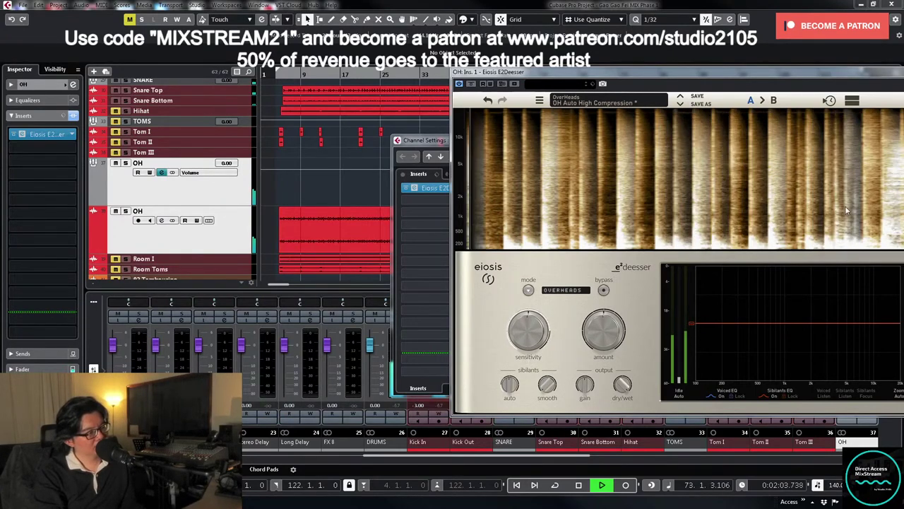
pyautogui.press('Escape')
pyautogui.press('space')
pyautogui.moveTo(867, 141); pyautogui.dragTo(730, 130)
pyautogui.click(773, 129)
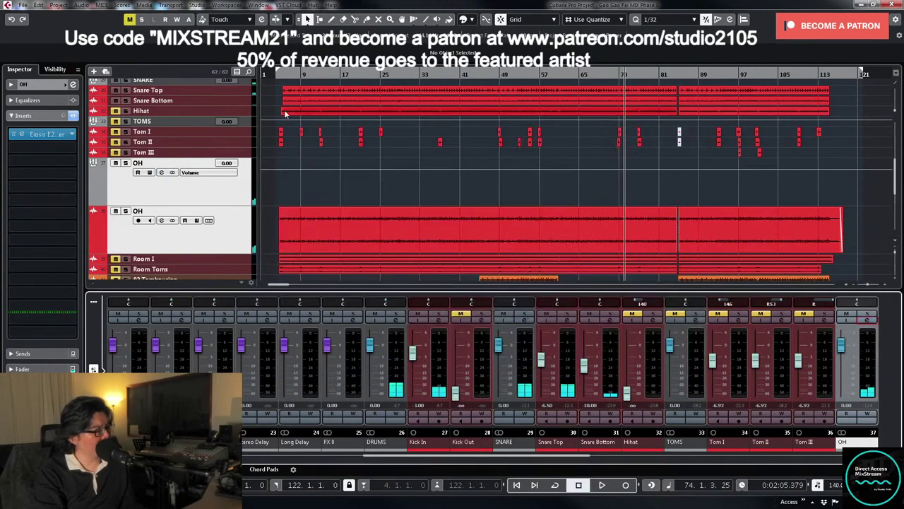
# - Listen to the active drum tracks from the beginning of the song at about bar 4
pyautogui.click(274, 74)
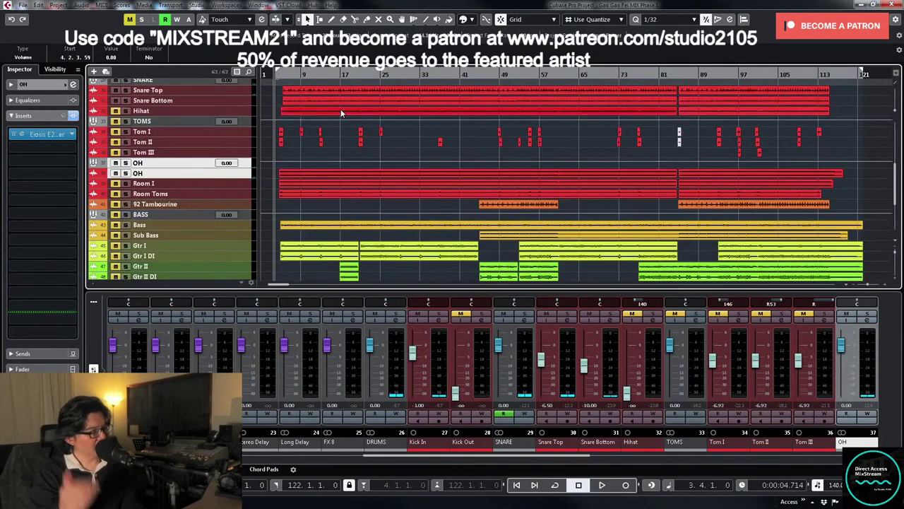
pyautogui.click(277, 74)
pyautogui.click(277, 74)
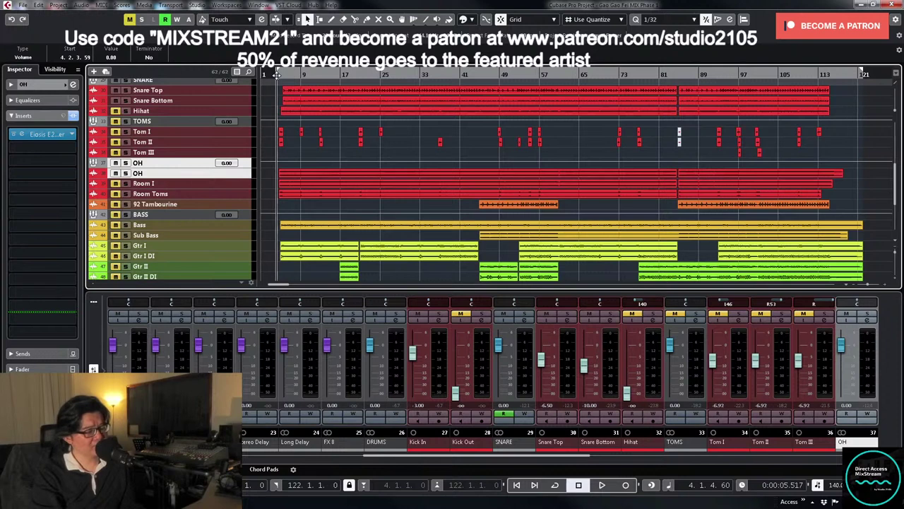
pyautogui.press('space')
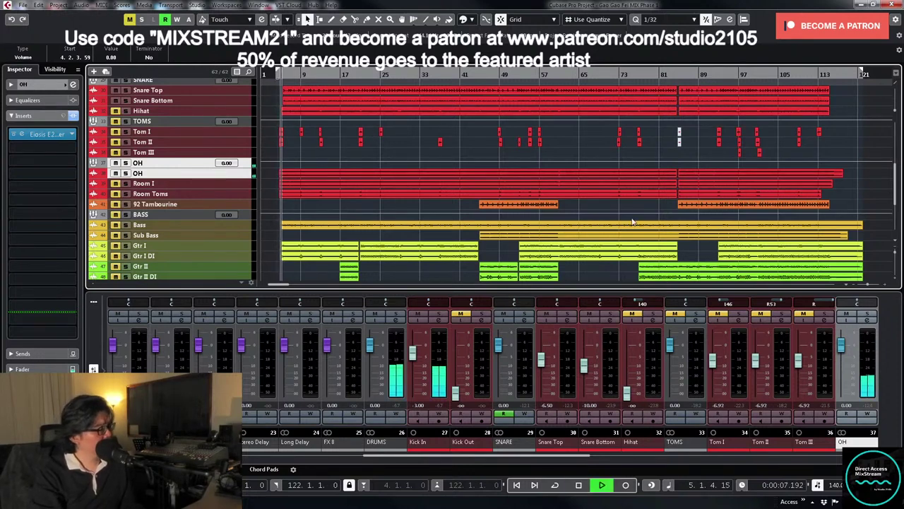
pyautogui.press('space')
# - Unmute and solo Room I with its track enlarged, and bring its fader up from silence to -3.21 dB
pyautogui.moveTo(550, 455); pyautogui.dragTo(641, 466)
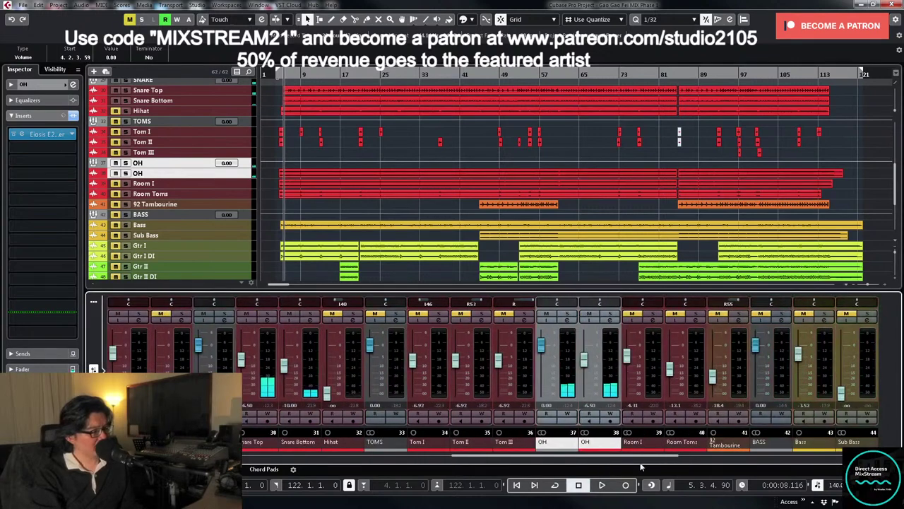
pyautogui.moveTo(626, 353); pyautogui.dragTo(638, 412)
pyautogui.click(631, 316)
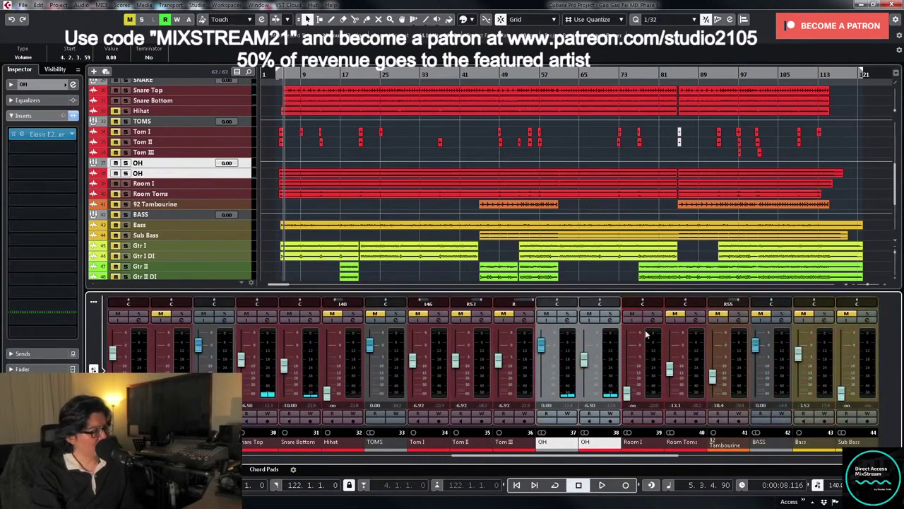
pyautogui.click(653, 315)
pyautogui.moveTo(246, 189); pyautogui.dragTo(243, 240)
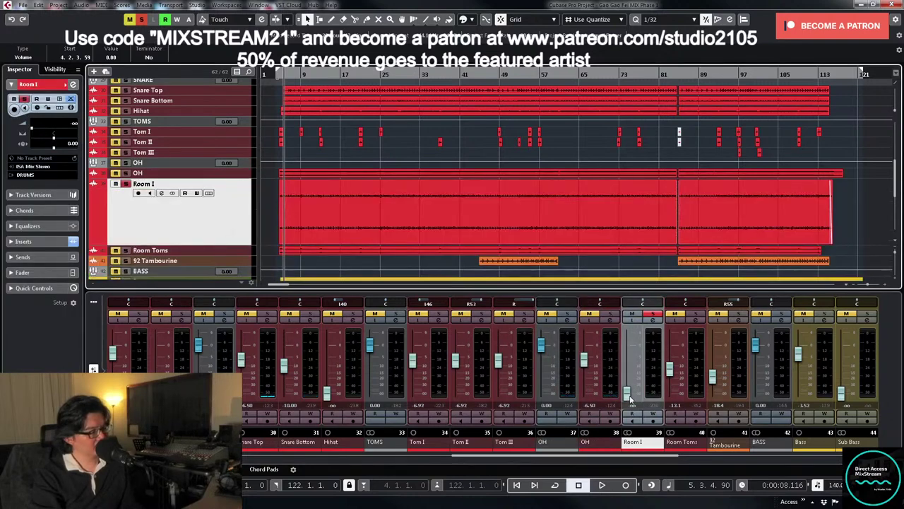
pyautogui.moveTo(630, 399); pyautogui.dragTo(633, 359)
pyautogui.press('space')
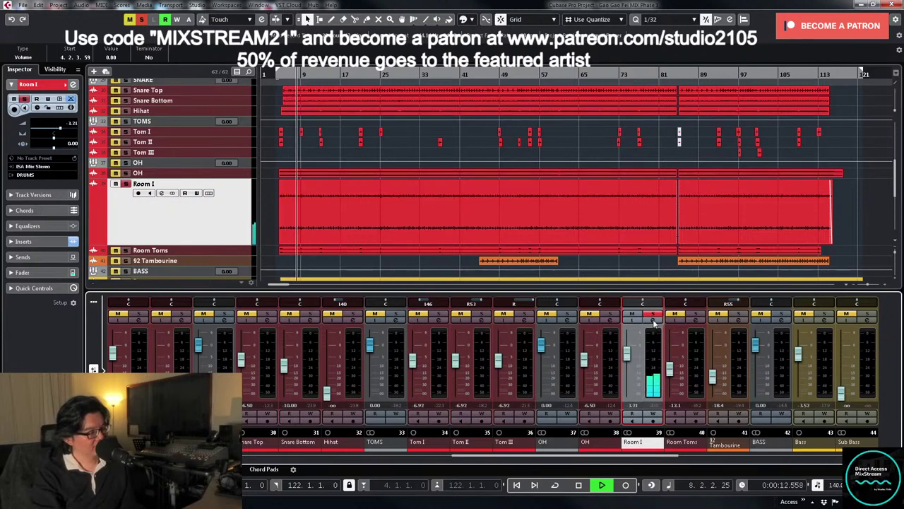
# - Open Room I's channel settings and load the Pulsar Smasher compressor into its third insert slot
pyautogui.click(651, 320)
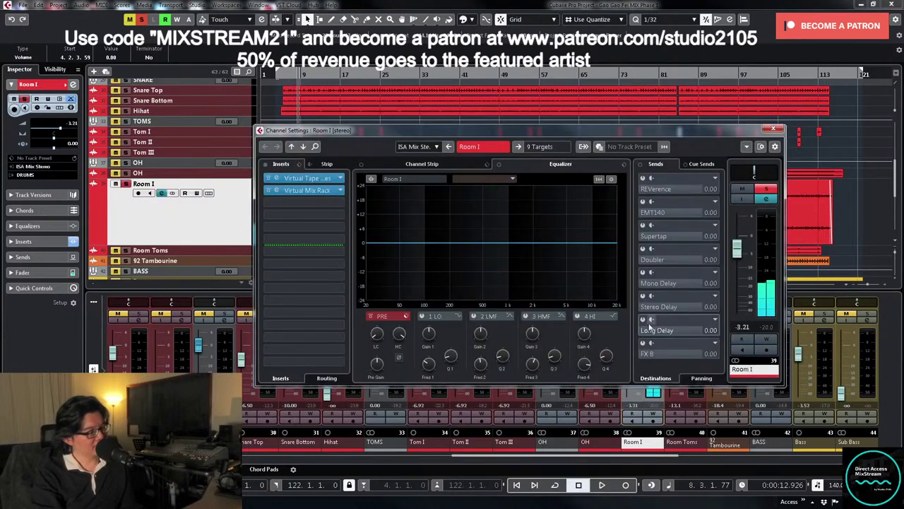
pyautogui.click(340, 202)
pyautogui.scroll(-3, 351, 290)
pyautogui.scroll(-1, 347, 304)
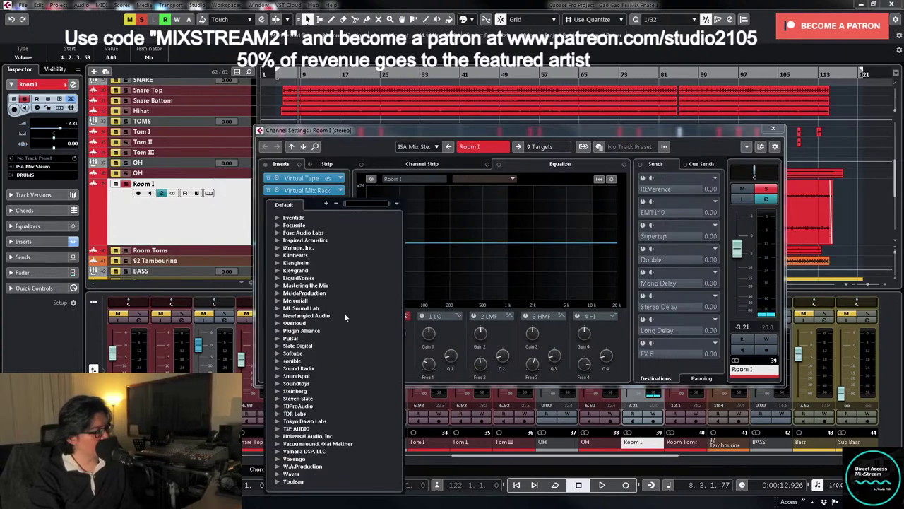
pyautogui.click(278, 338)
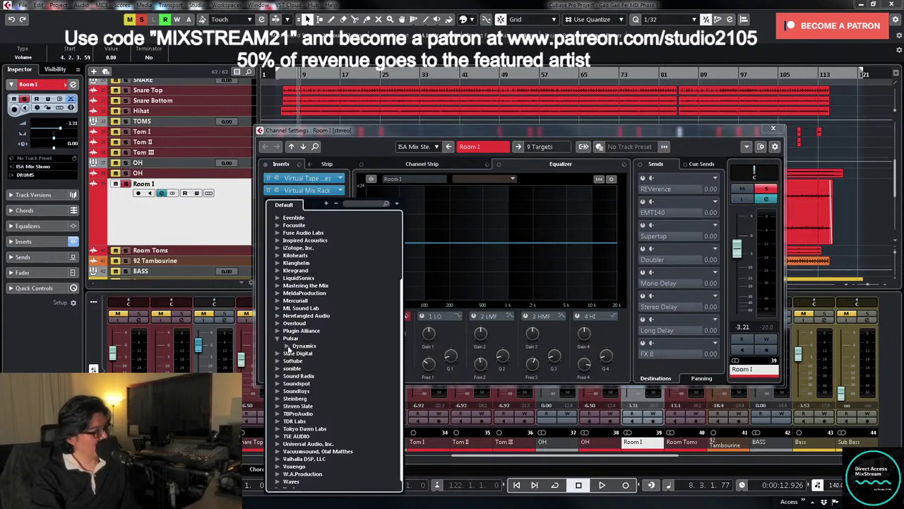
pyautogui.click(286, 346)
pyautogui.click(329, 354)
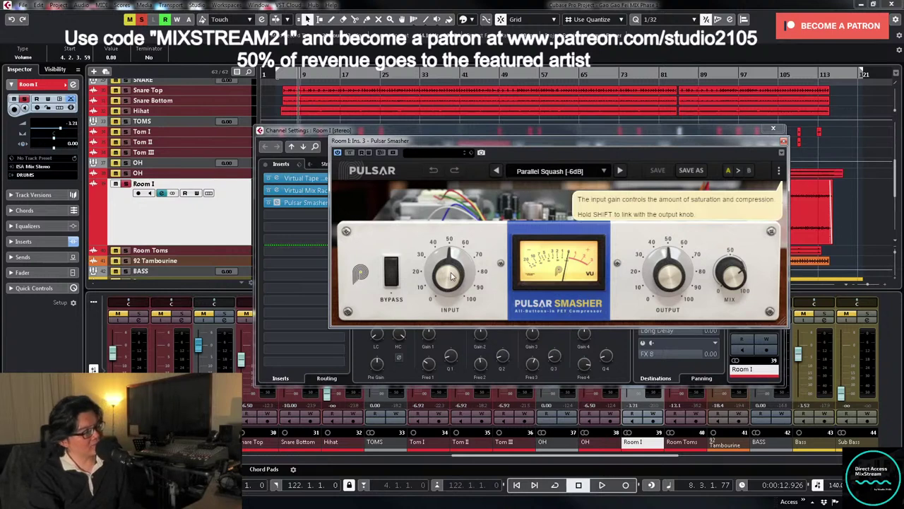
# - During playback, raise the Smasher's input gain to over 90 and set its output gain to about -6.24 dB
pyautogui.press('space')
pyautogui.moveTo(447, 273); pyautogui.dragTo(484, 186)
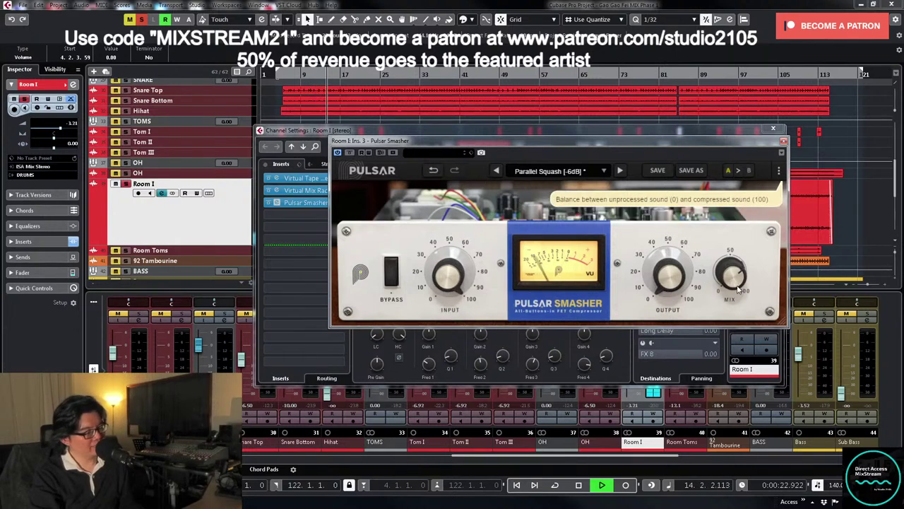
pyautogui.moveTo(675, 245); pyautogui.dragTo(663, 268)
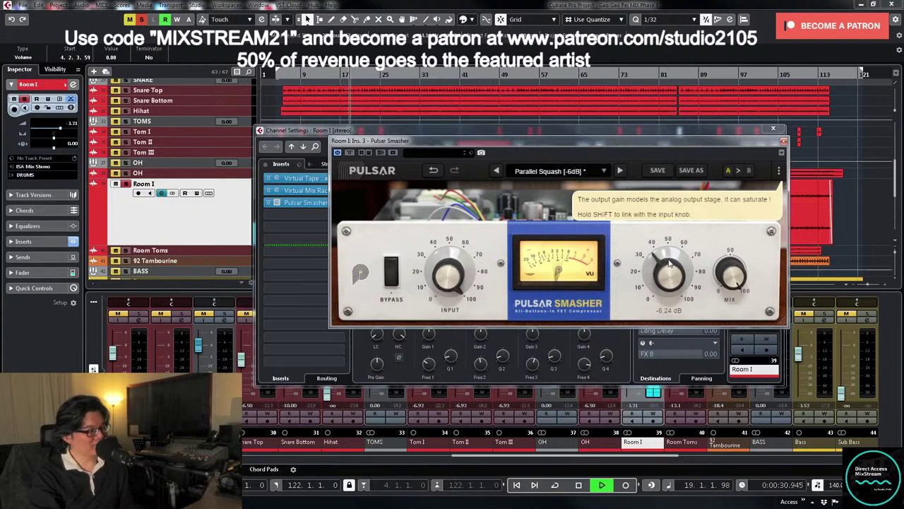
pyautogui.press('space')
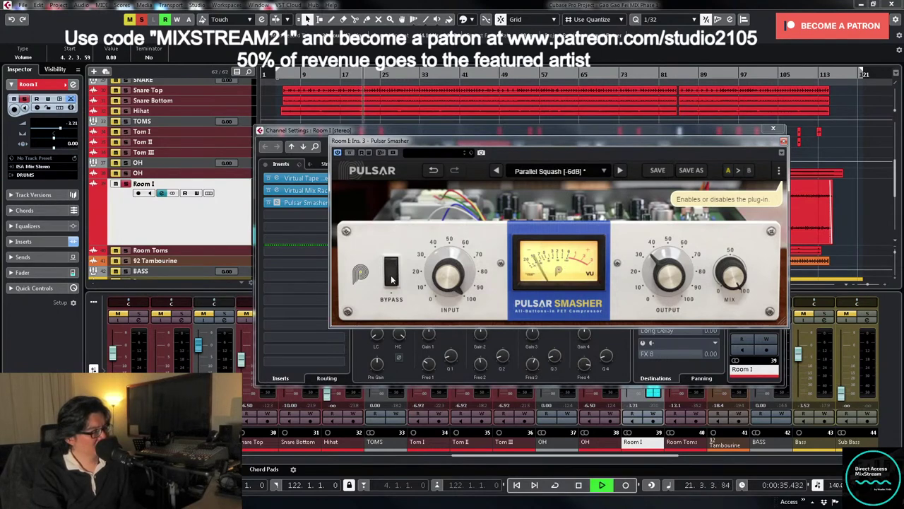
# - Compare Room I with the Smasher bypassed and engaged, set its mix to 76%, and close the compressor
pyautogui.click(392, 279)
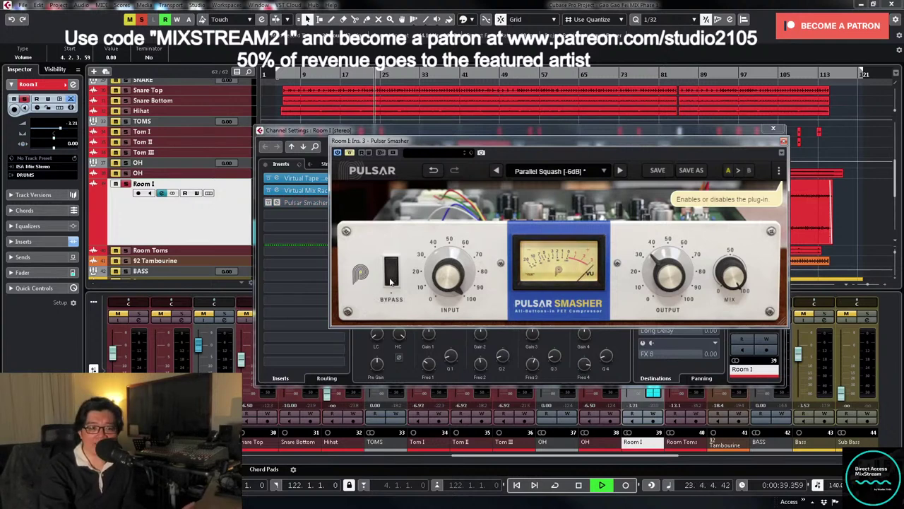
pyautogui.click(392, 280)
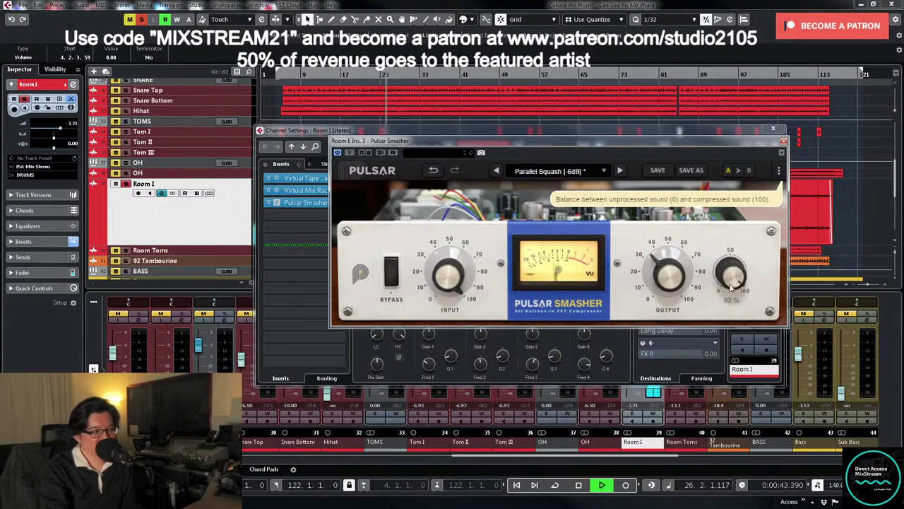
pyautogui.press('space')
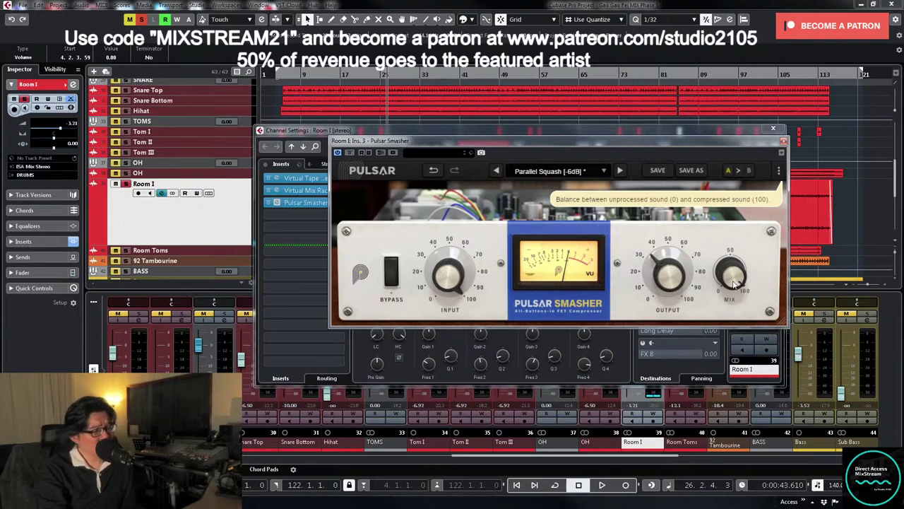
pyautogui.press('space')
pyautogui.moveTo(738, 275); pyautogui.dragTo(736, 299)
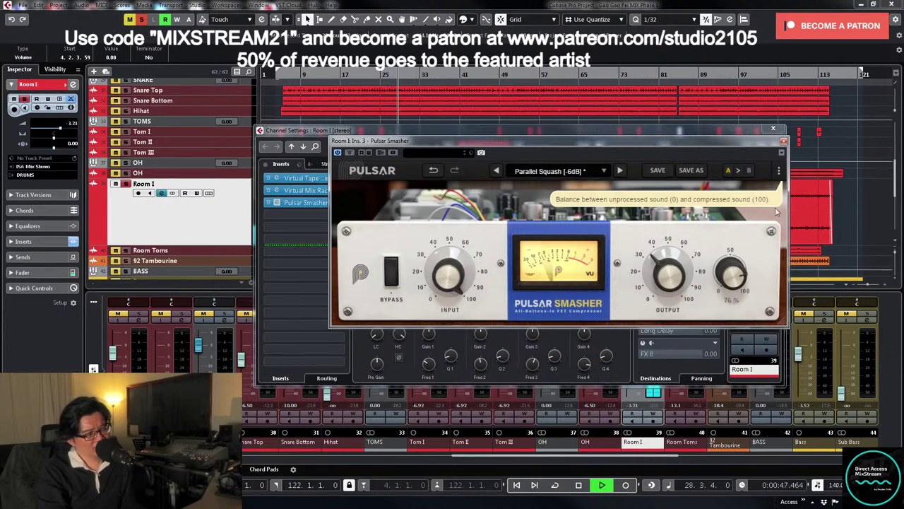
pyautogui.click(782, 142)
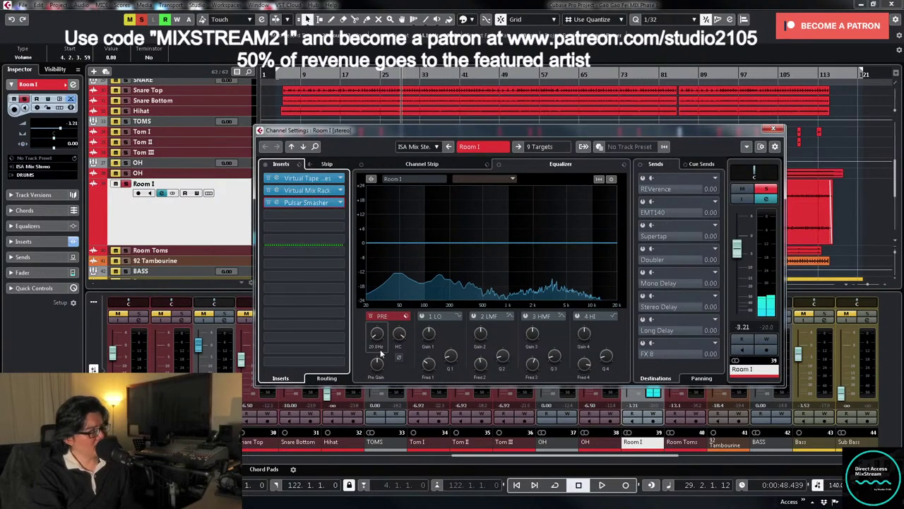
# - Add a low cut at about 135 Hz and a high cut to Room I's EQ, plus a narrow 9 dB dip at about 206 Hz
pyautogui.moveTo(372, 339); pyautogui.dragTo(378, 305)
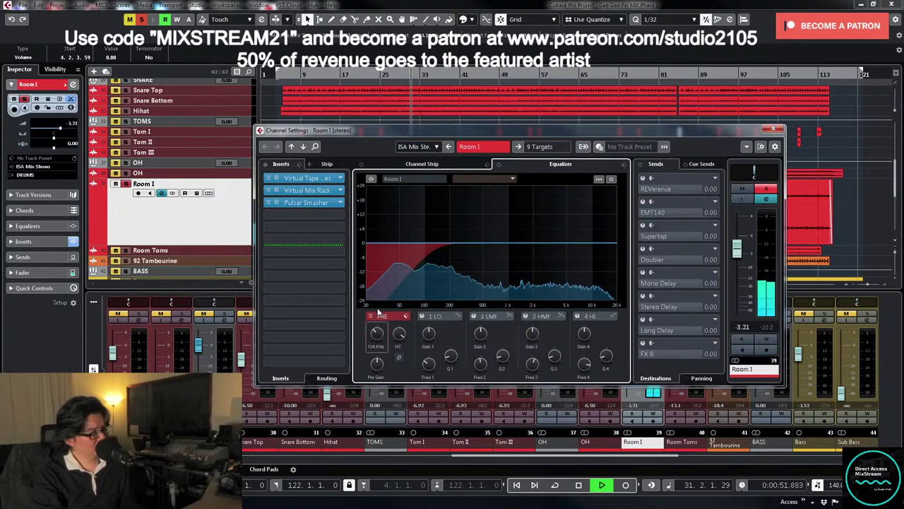
pyautogui.moveTo(400, 338); pyautogui.dragTo(400, 349)
pyautogui.click(473, 316)
pyautogui.press('space')
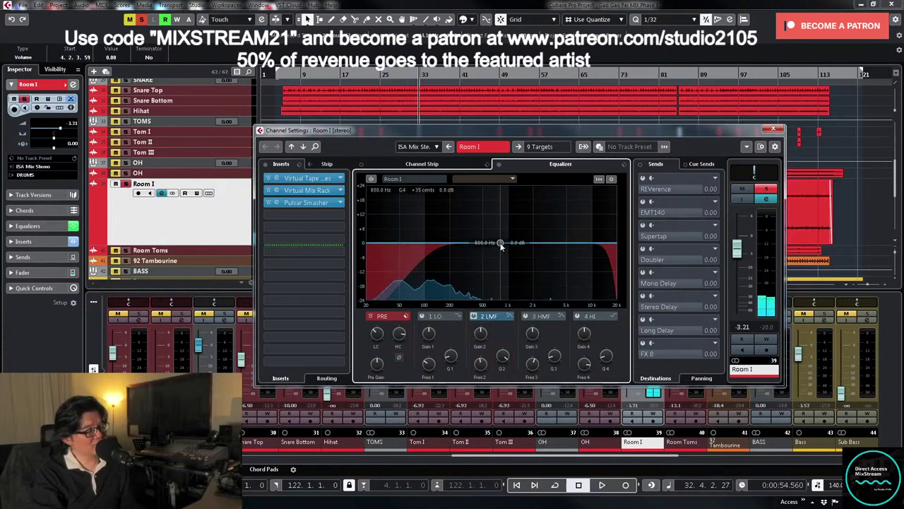
pyautogui.press('space')
pyautogui.moveTo(500, 244); pyautogui.dragTo(451, 203)
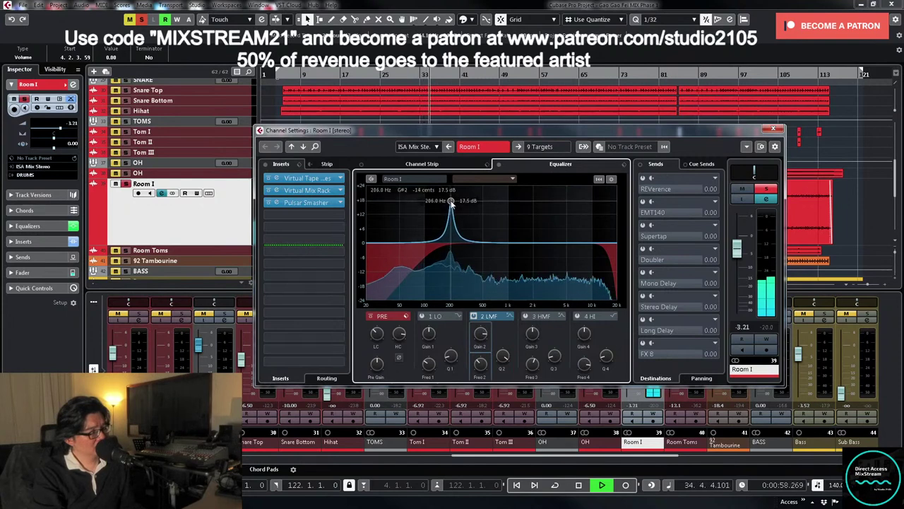
pyautogui.press('space')
pyautogui.press('space')
pyautogui.moveTo(480, 334); pyautogui.dragTo(503, 404)
pyautogui.press('space')
pyautogui.moveTo(481, 334); pyautogui.dragTo(483, 338)
pyautogui.press('space')
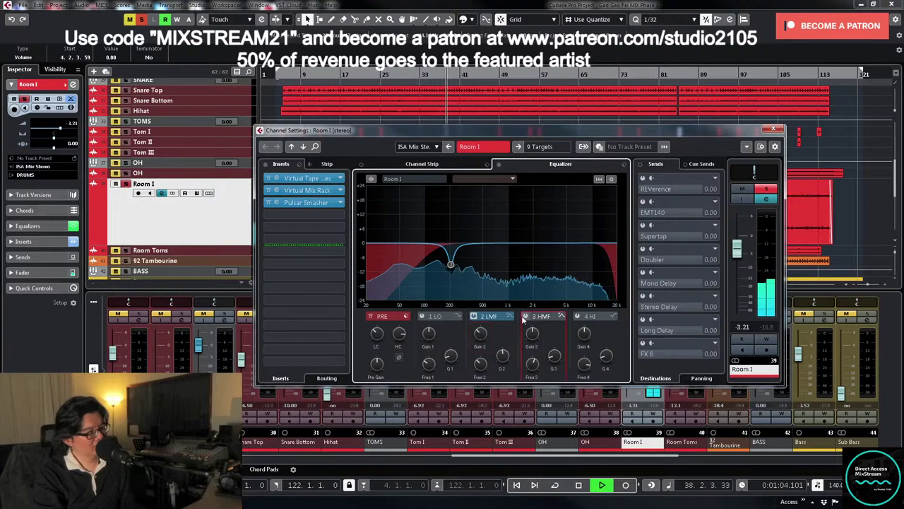
# - Sweep Room I's third EQ band, cut about 3 dB near 300 Hz with a broader Q, and lower the high cut to about 10 kHz
pyautogui.click(488, 226)
pyautogui.moveTo(488, 226); pyautogui.dragTo(464, 199)
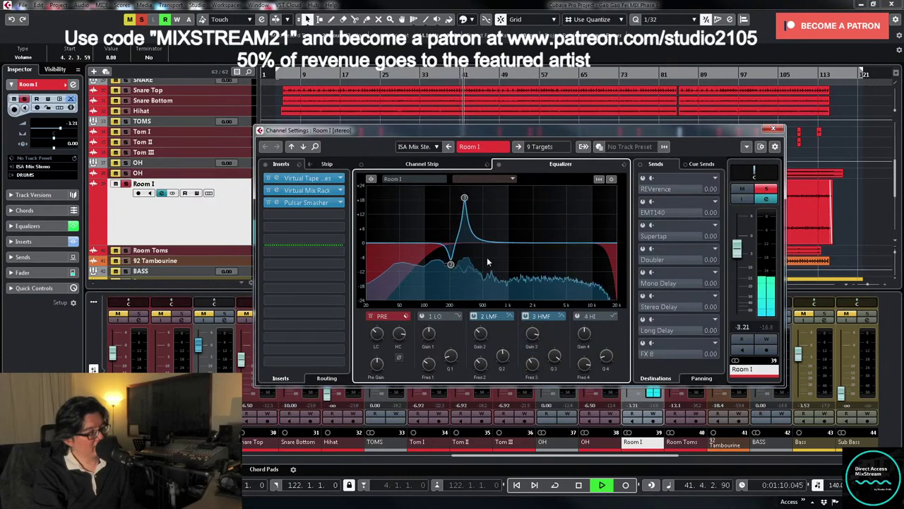
pyautogui.moveTo(465, 199); pyautogui.dragTo(463, 250)
pyautogui.moveTo(554, 357); pyautogui.dragTo(539, 406)
pyautogui.press('space')
pyautogui.scroll(-10, 399, 337)
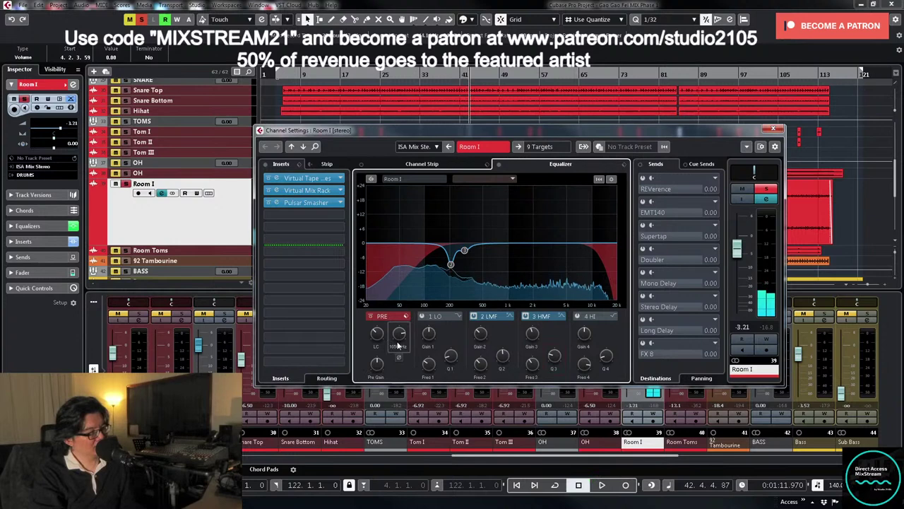
pyautogui.press('space')
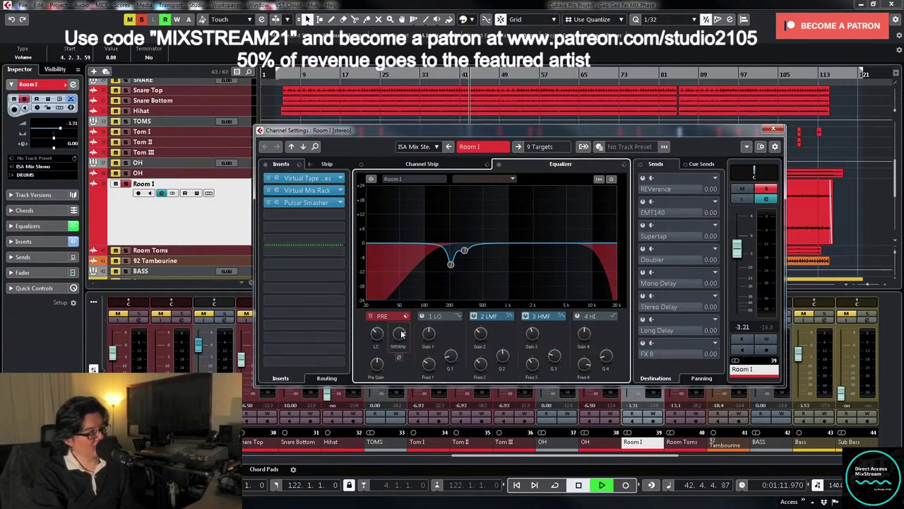
pyautogui.press('space')
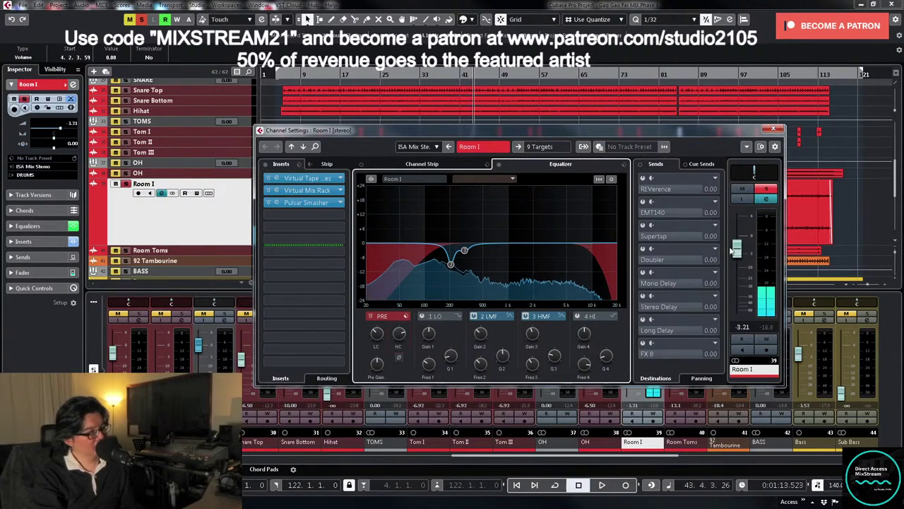
# - Pull Room I's fader to silence, unsolo it, and bring it up to -6.50 dB while listening with the other drums
pyautogui.moveTo(737, 248); pyautogui.dragTo(737, 314)
pyautogui.click(768, 190)
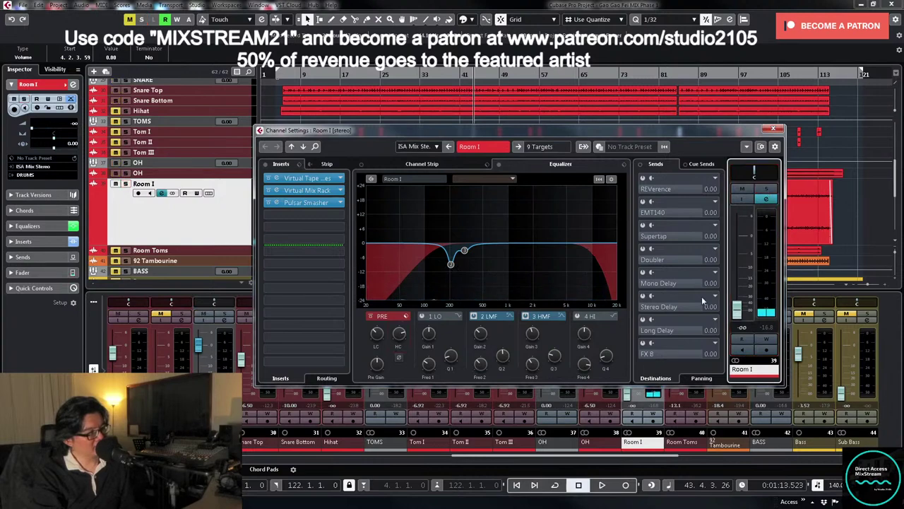
pyautogui.click(772, 129)
pyautogui.press('space')
pyautogui.moveTo(626, 395); pyautogui.dragTo(627, 362)
pyautogui.press('space')
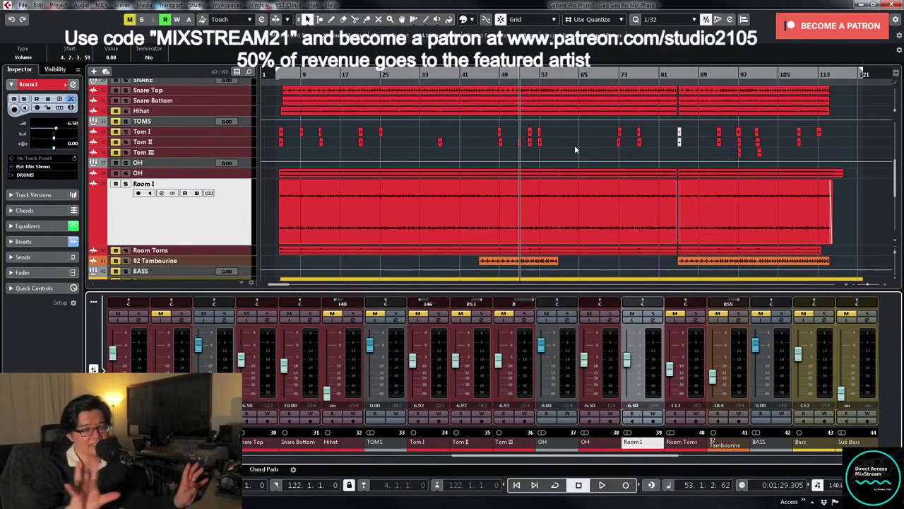
pyautogui.press('space')
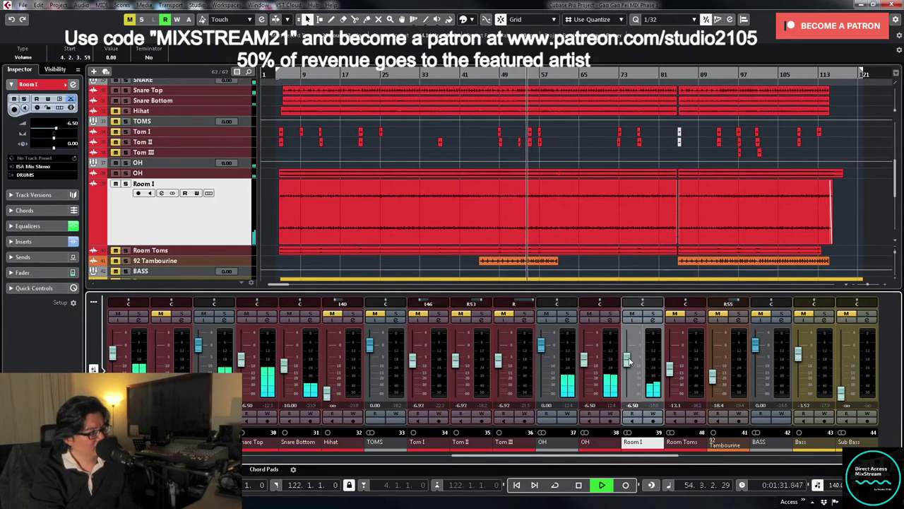
pyautogui.press('space')
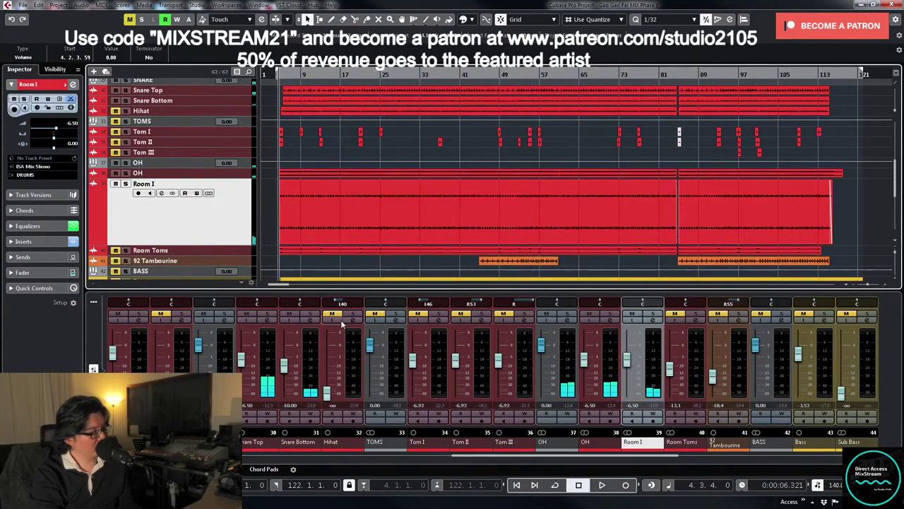
# - Unmute the Hihat channel and raise its fader from silence to -14.3 dB during playback
pyautogui.click(334, 315)
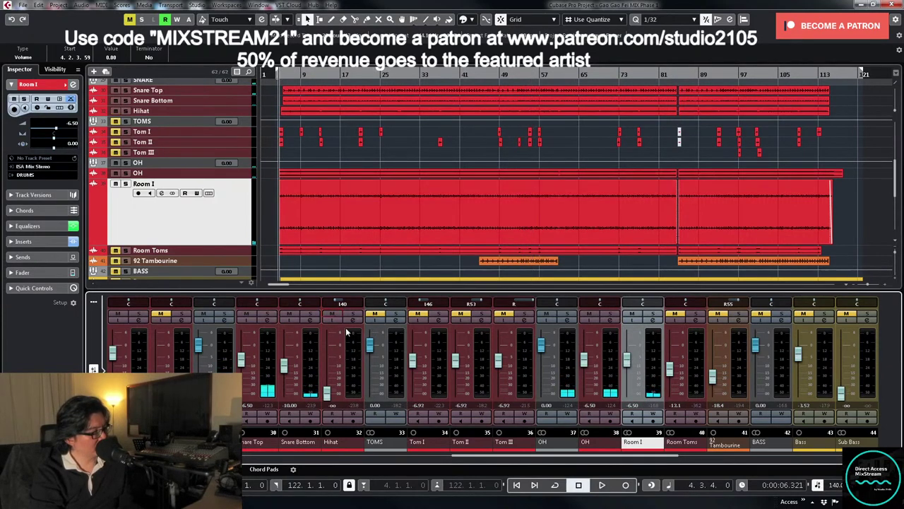
pyautogui.press('space')
pyautogui.moveTo(328, 390); pyautogui.dragTo(329, 373)
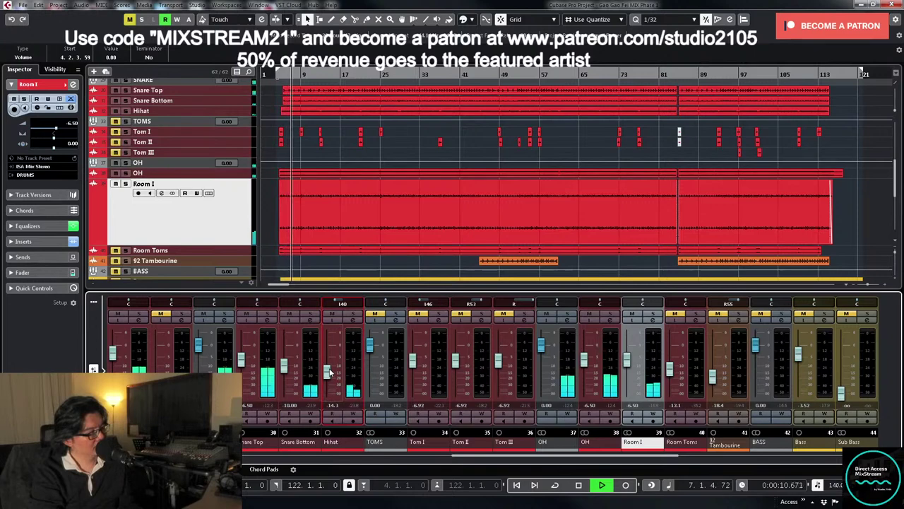
# - Solo the Hihat and shape its EQ with a low cut at about 830 Hz and a narrow 6 dB dip near 1 kHz
pyautogui.click(353, 320)
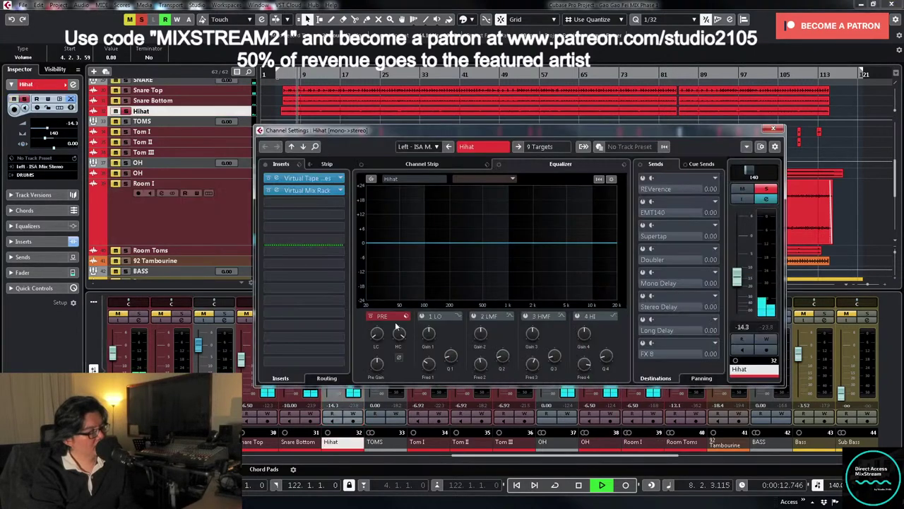
pyautogui.moveTo(373, 336); pyautogui.dragTo(382, 290)
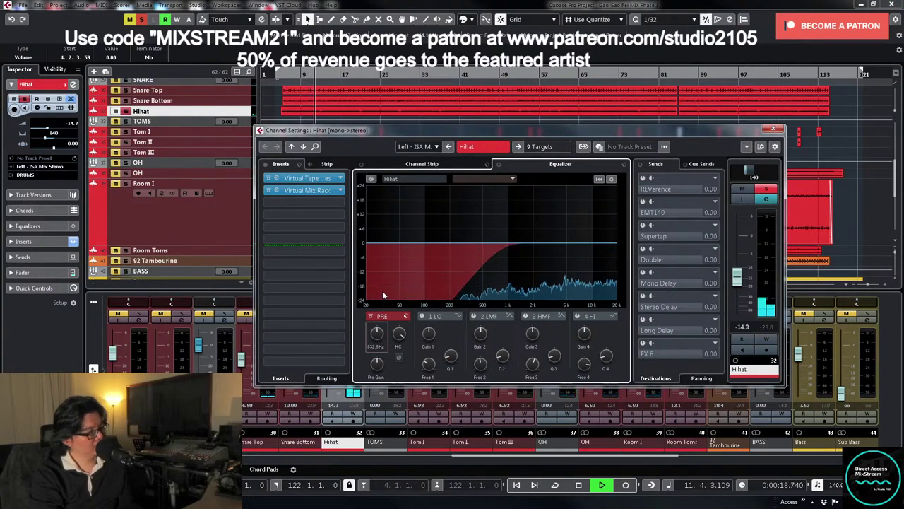
pyautogui.click(474, 316)
pyautogui.moveTo(500, 244); pyautogui.dragTo(511, 195)
pyautogui.press('space')
pyautogui.moveTo(483, 349); pyautogui.dragTo(482, 357)
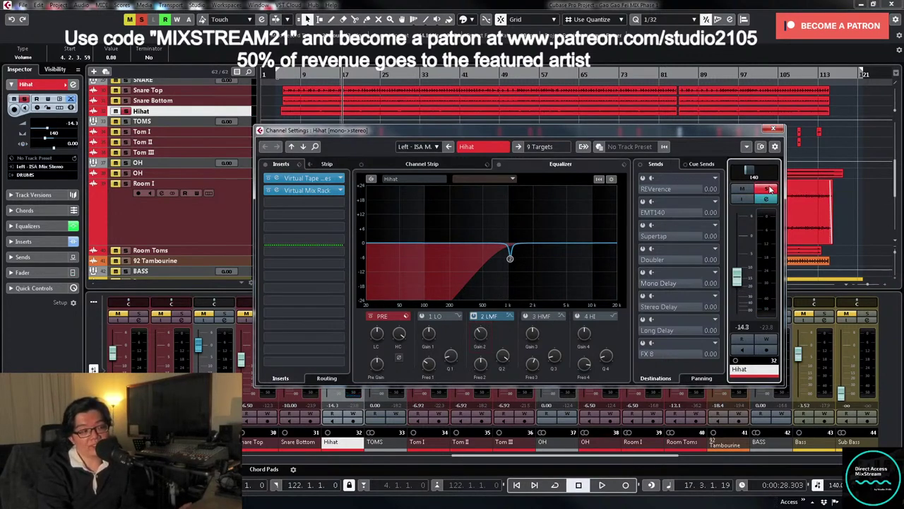
pyautogui.click(774, 129)
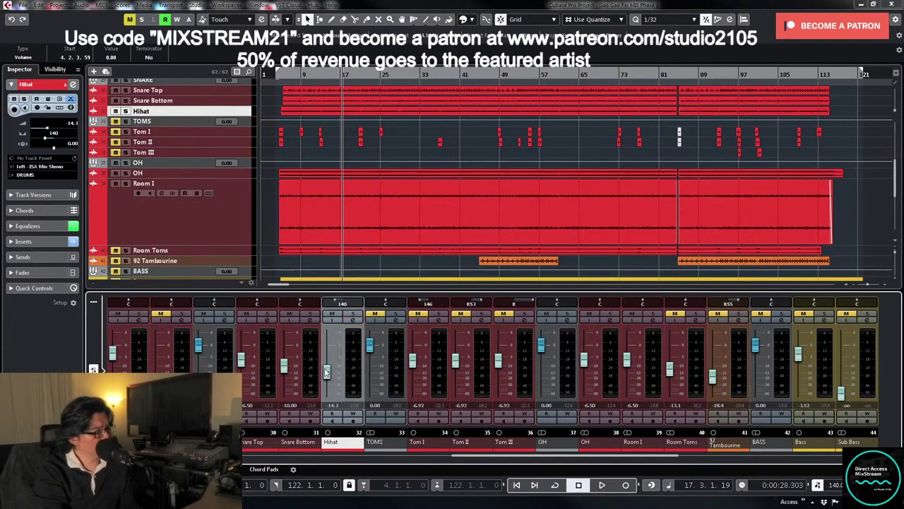
# - Raise the Hihat fader to -11.5 dB while listening with the other drums
pyautogui.moveTo(329, 374); pyautogui.dragTo(329, 372)
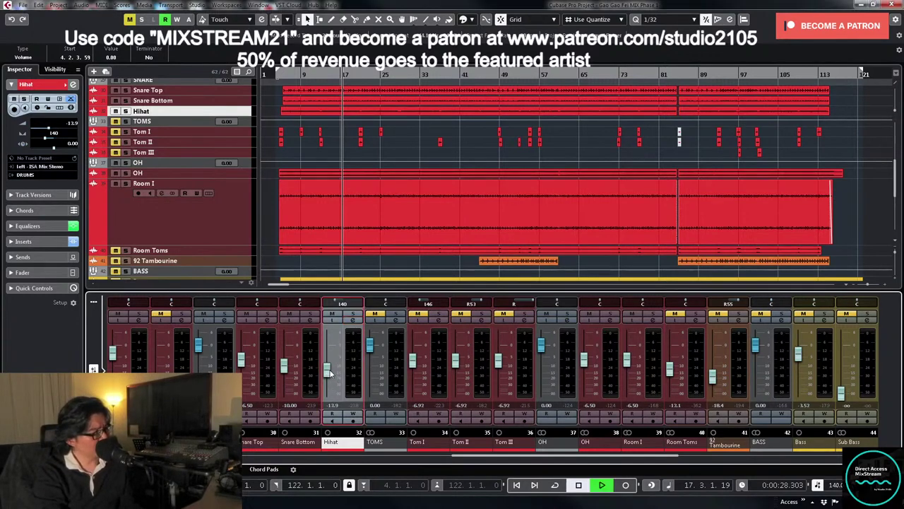
pyautogui.press('space')
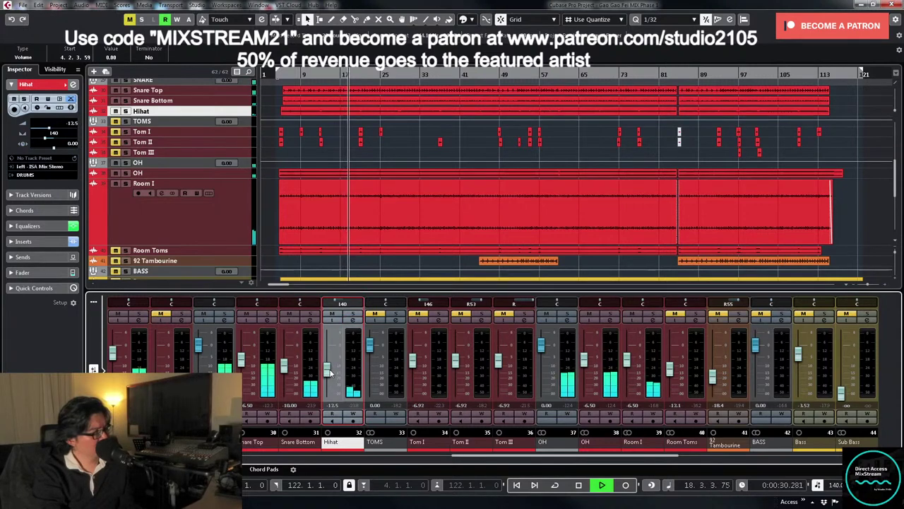
pyautogui.moveTo(329, 373); pyautogui.dragTo(332, 372)
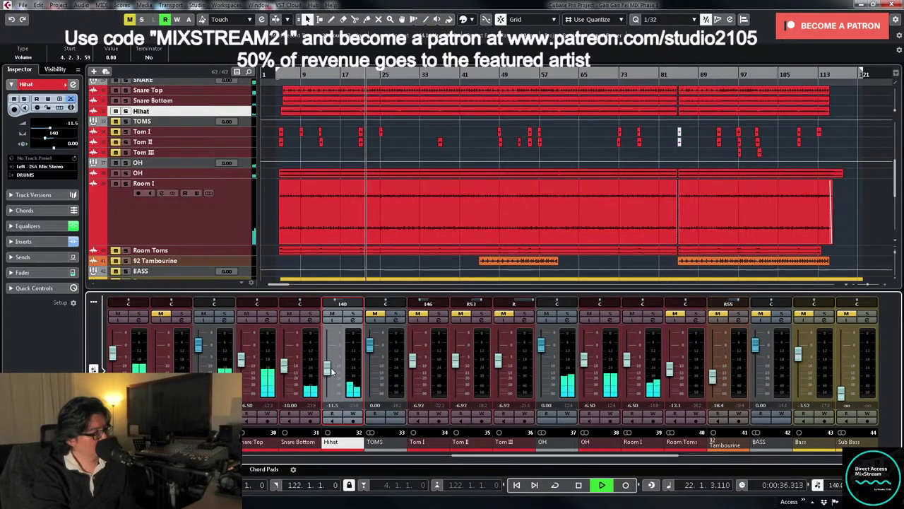
pyautogui.press('space')
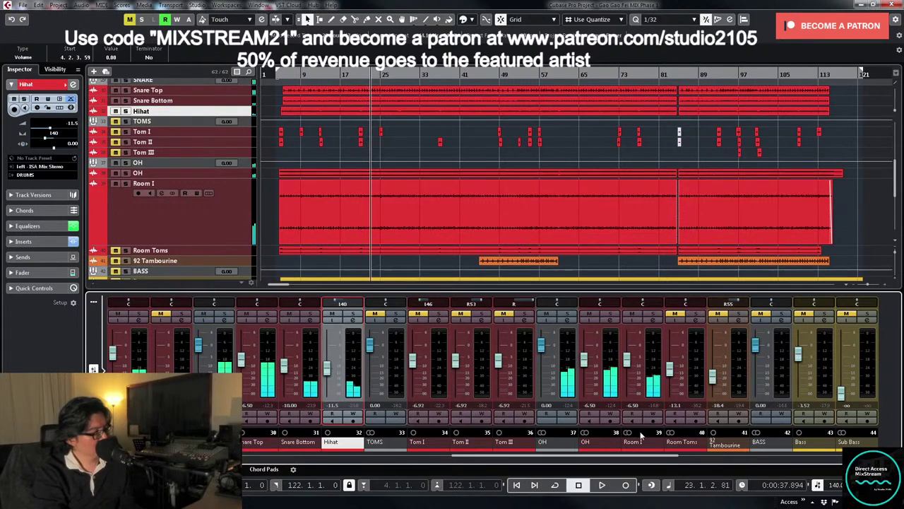
# - Enlarge the Room I and Room Toms tracks to equal height and copy Room I's channel settings to Room Toms
pyautogui.click(138, 252)
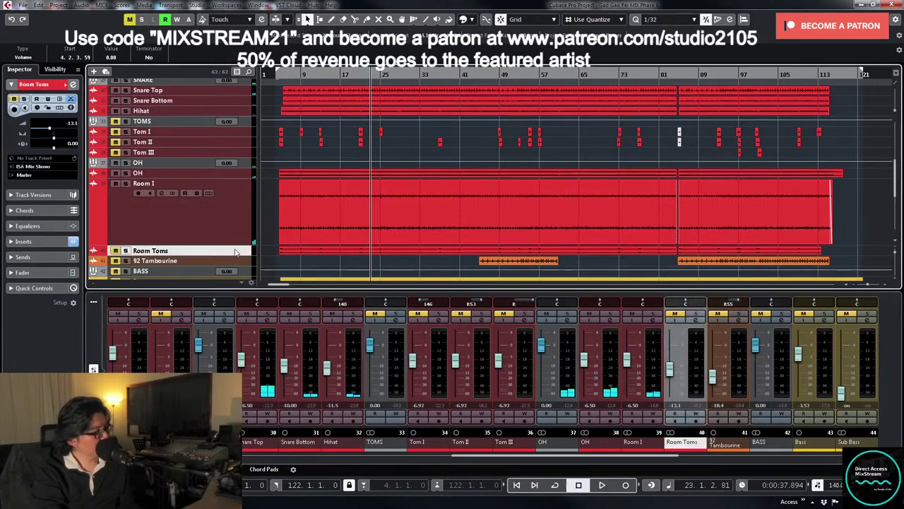
pyautogui.keyDown('shift'); pyautogui.click(225, 234); pyautogui.keyUp('shift')
pyautogui.moveTo(242, 244); pyautogui.dragTo(241, 218)
pyautogui.scroll(-2, 248, 228)
pyautogui.click(230, 133)
pyautogui.keyDown('shift'); pyautogui.click(243, 146); pyautogui.keyUp('shift')
pyautogui.moveTo(244, 137); pyautogui.dragTo(243, 192)
pyautogui.scroll(-1, 462, 209)
pyautogui.scroll(1, 474, 204)
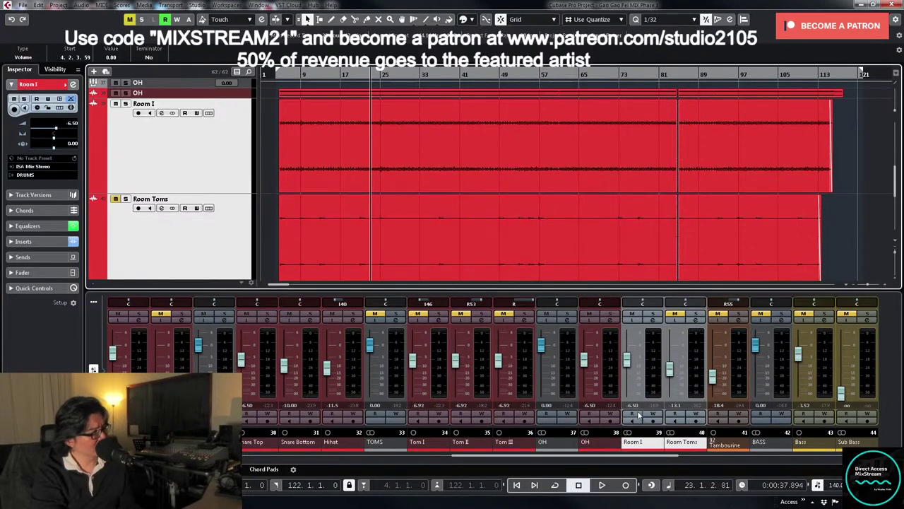
pyautogui.moveTo(657, 443); pyautogui.dragTo(690, 443)
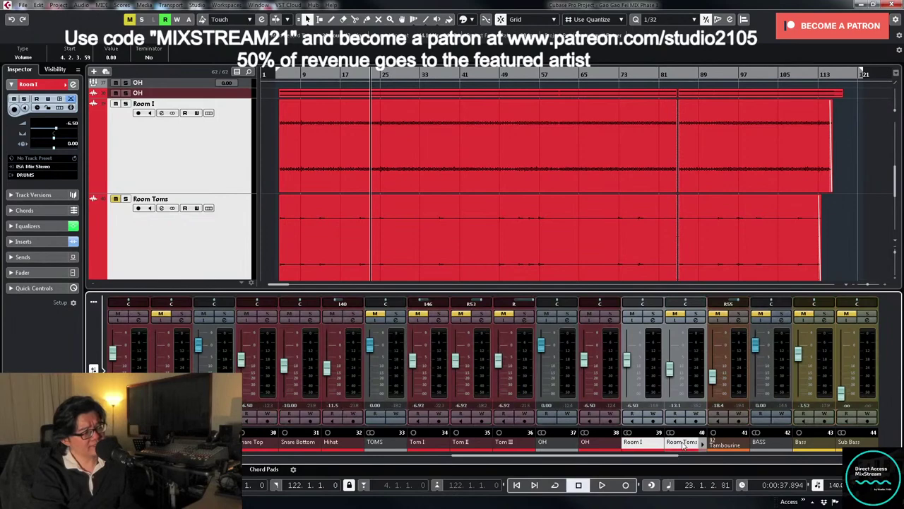
# - Unmute Room Toms and route its output to the DRUMS group
pyautogui.click(675, 315)
pyautogui.click(696, 319)
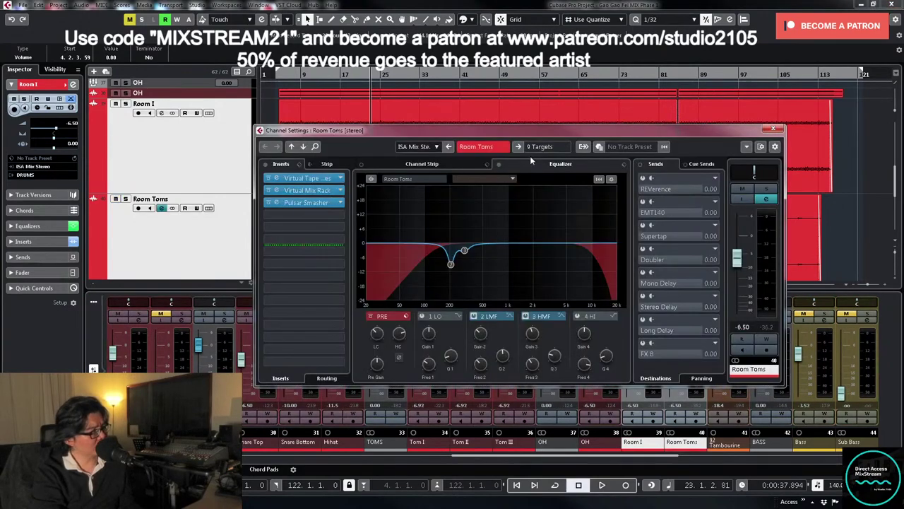
pyautogui.click(544, 147)
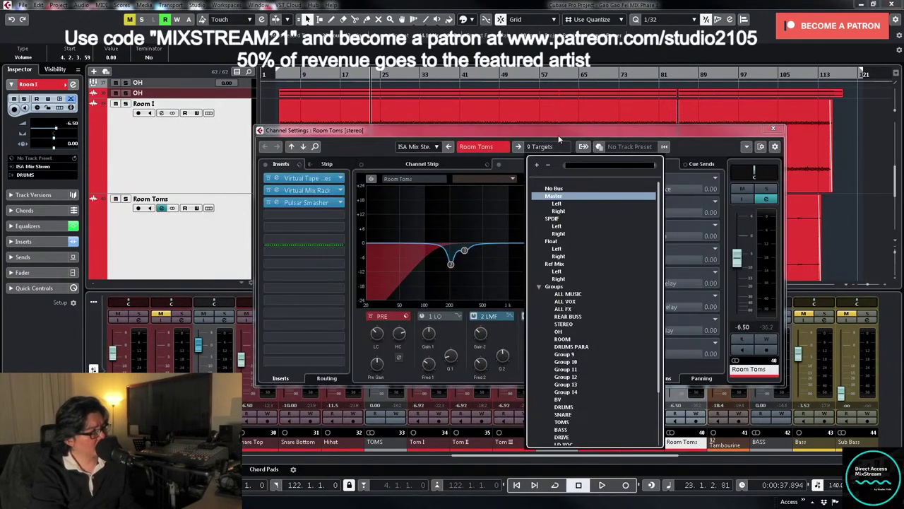
pyautogui.scroll(-3, 588, 363)
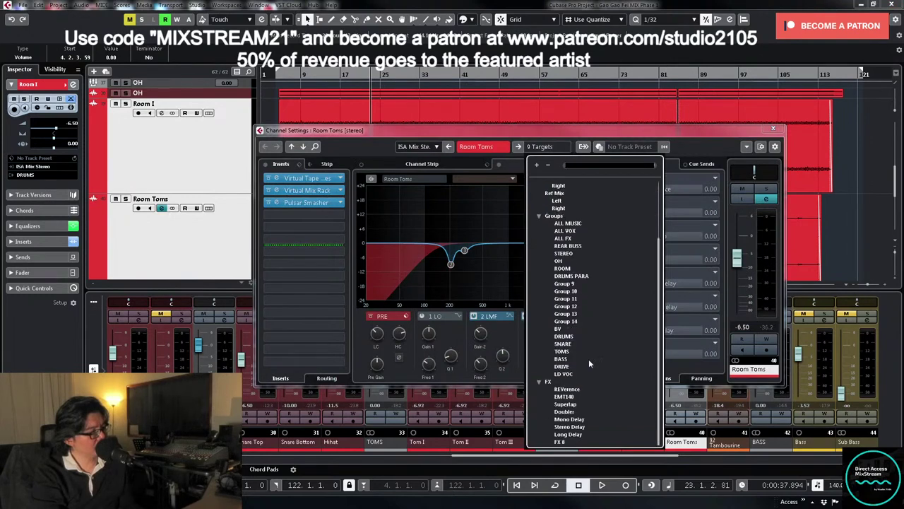
pyautogui.click(573, 339)
pyautogui.click(774, 129)
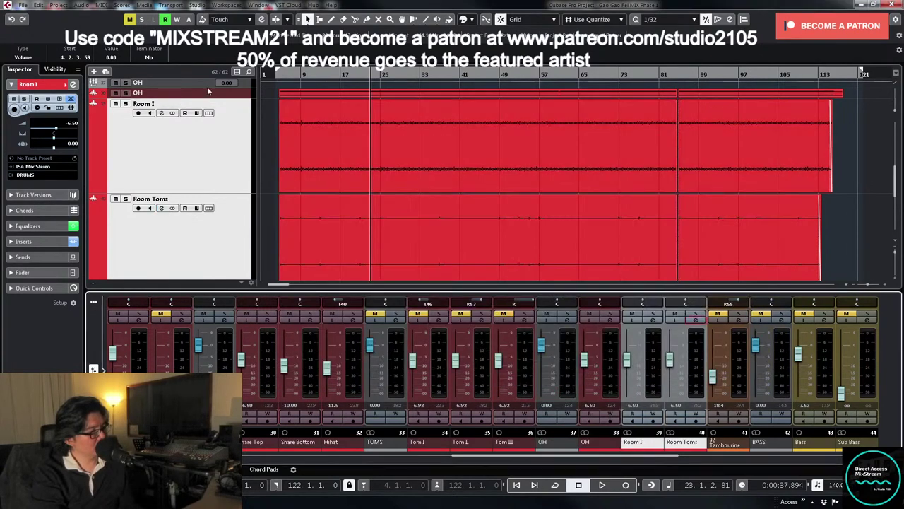
# - Play from the song's start, pull the Room Toms fader to silence, and bring it back up to -13.3 dB
pyautogui.click(274, 76)
pyautogui.press('space')
pyautogui.moveTo(669, 362)
pyautogui.mouseDown()
pyautogui.moveTo(669, 387)
pyautogui.moveTo(673, 369)
pyautogui.mouseUp()
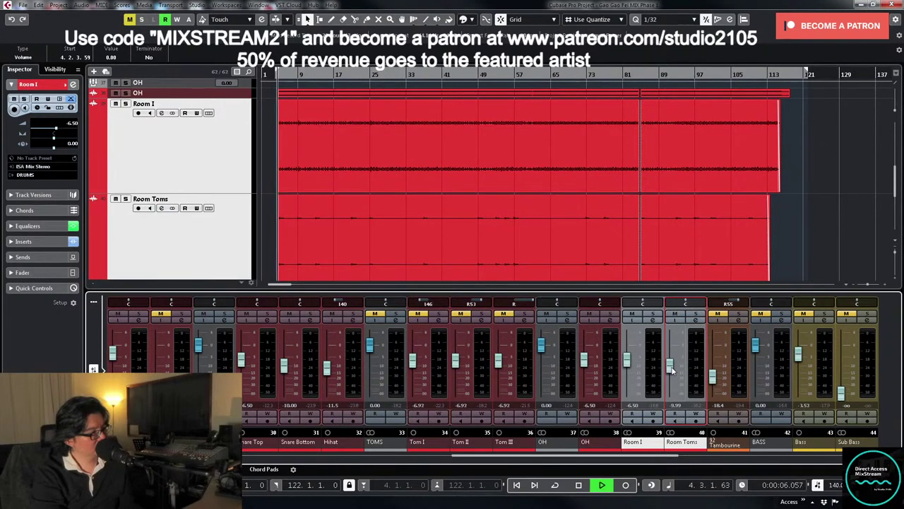
pyautogui.moveTo(672, 368); pyautogui.dragTo(672, 380)
pyautogui.press('space')
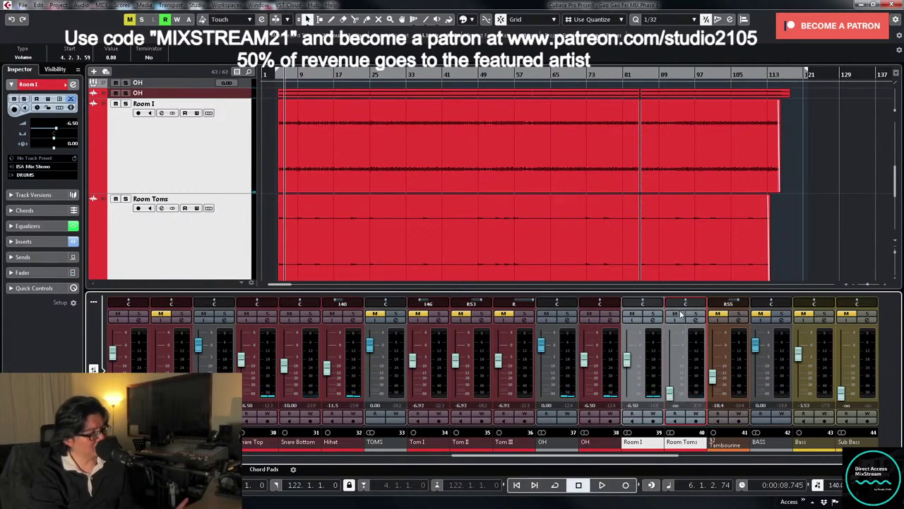
pyautogui.press('space')
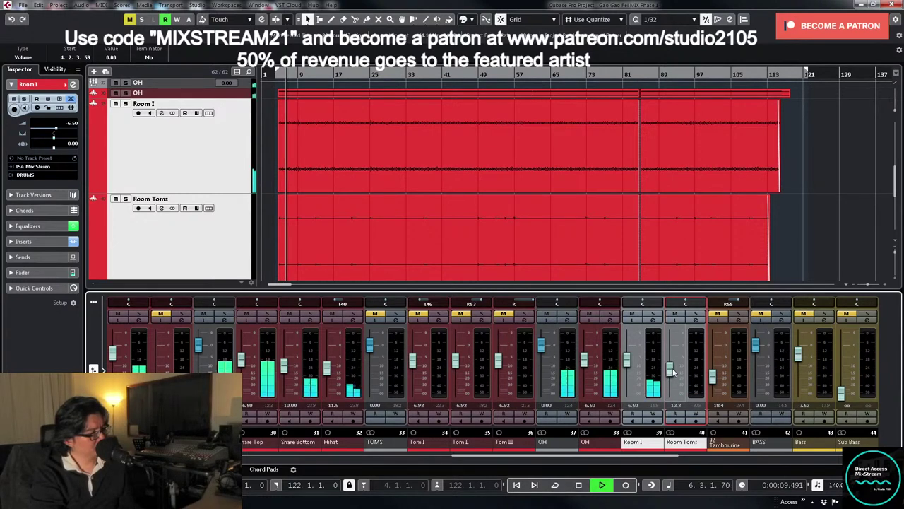
pyautogui.click(279, 75)
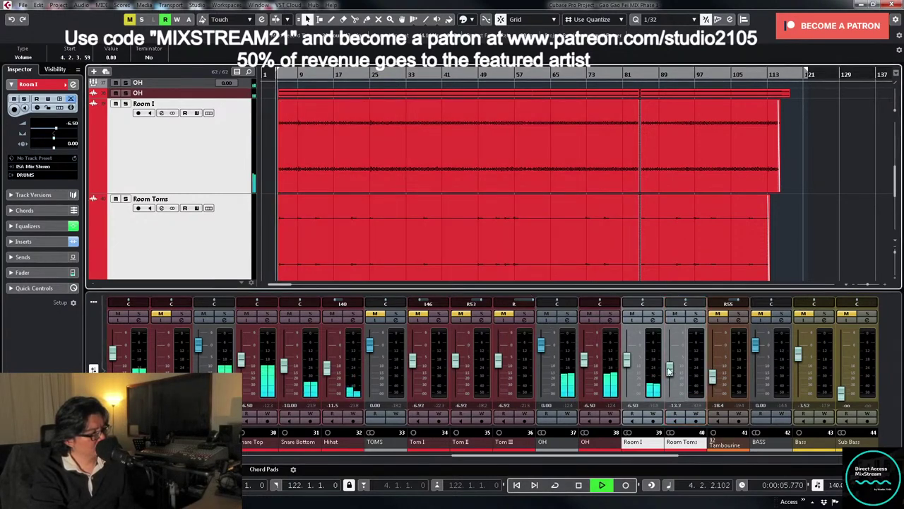
pyautogui.press('space')
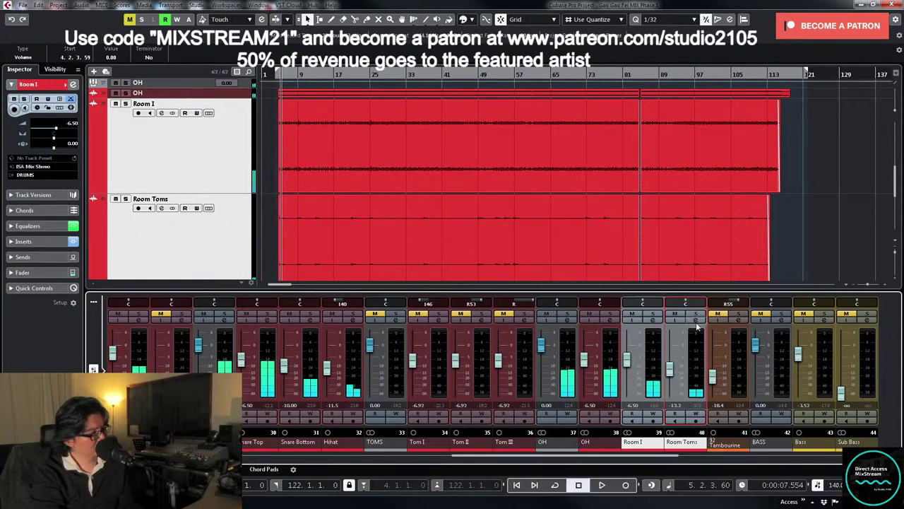
# - Check the Pulsar Smasher insert in Room Toms' channel settings and mute the Room Toms channel
pyautogui.click(696, 320)
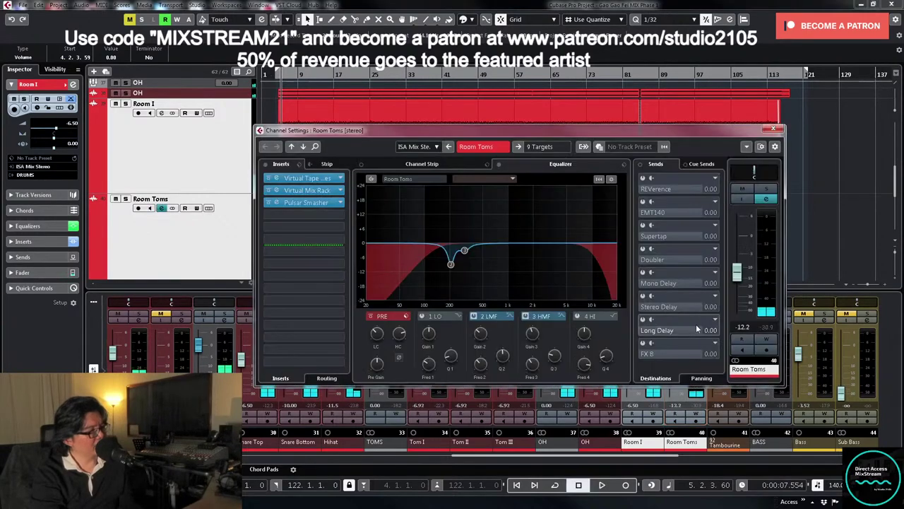
pyautogui.click(268, 203)
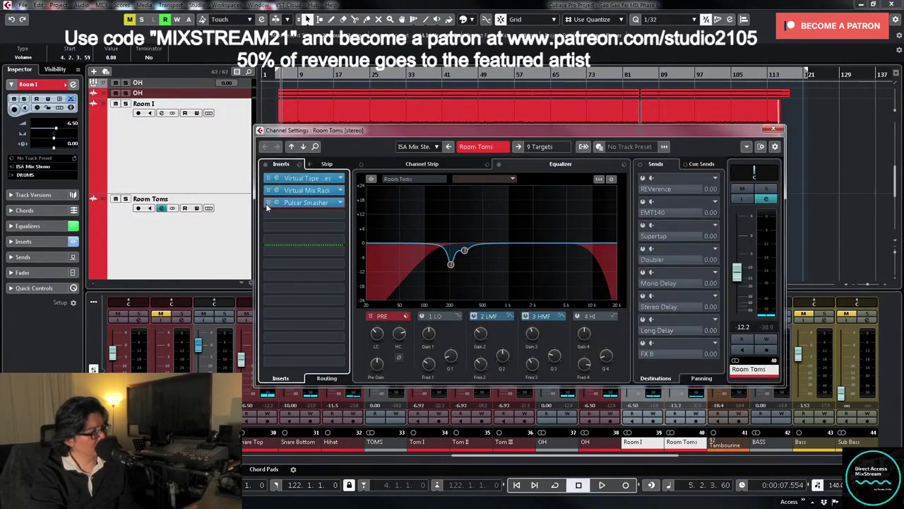
pyautogui.click(773, 129)
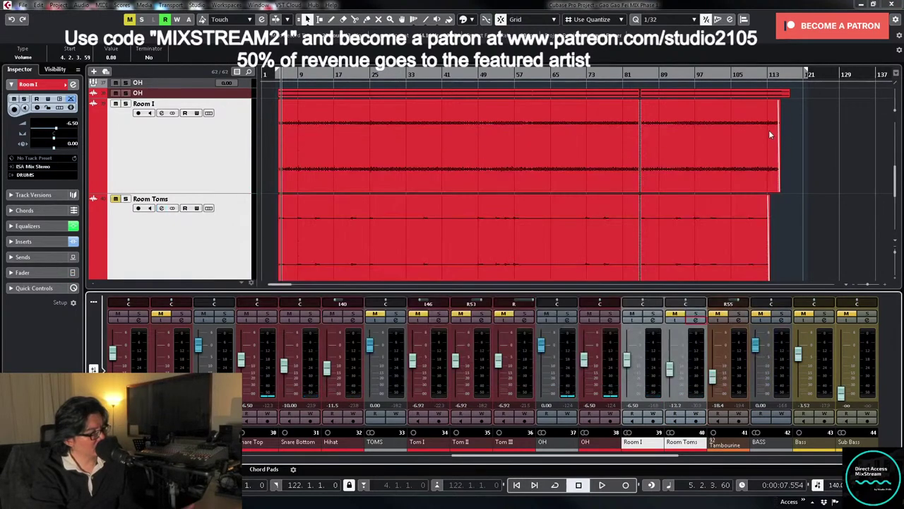
# - Enlarge the Tom I, Tom II and Tom III tracks together and center Tom I's pan
pyautogui.scroll(5, 468, 169)
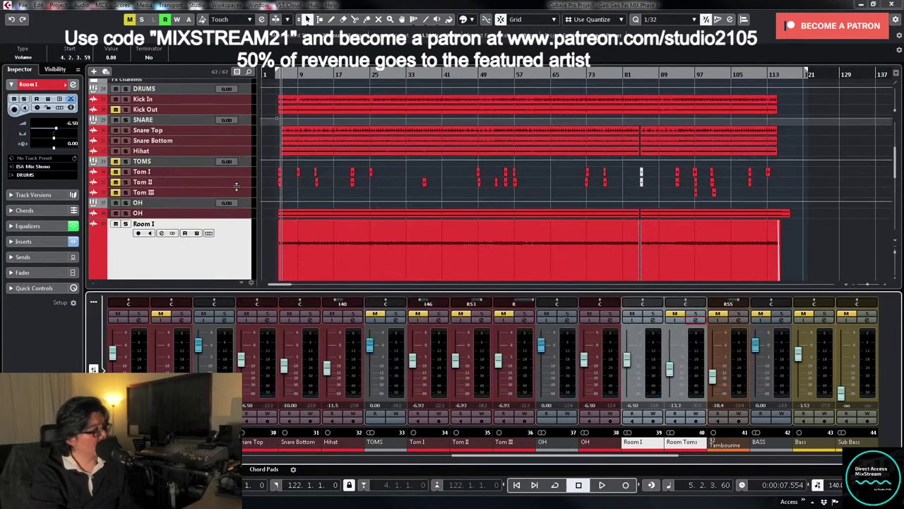
pyautogui.click(249, 189)
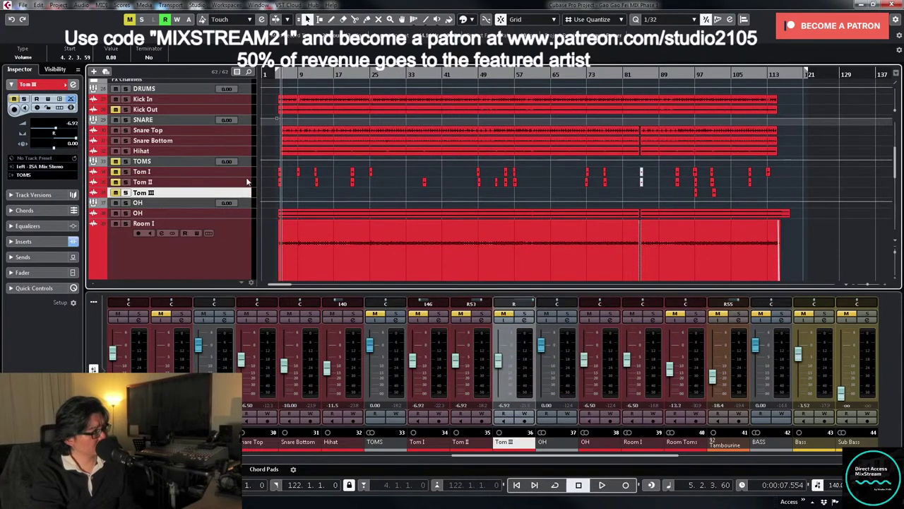
pyautogui.keyDown('shift'); pyautogui.click(246, 176); pyautogui.keyUp('shift')
pyautogui.moveTo(245, 176); pyautogui.dragTo(286, 200)
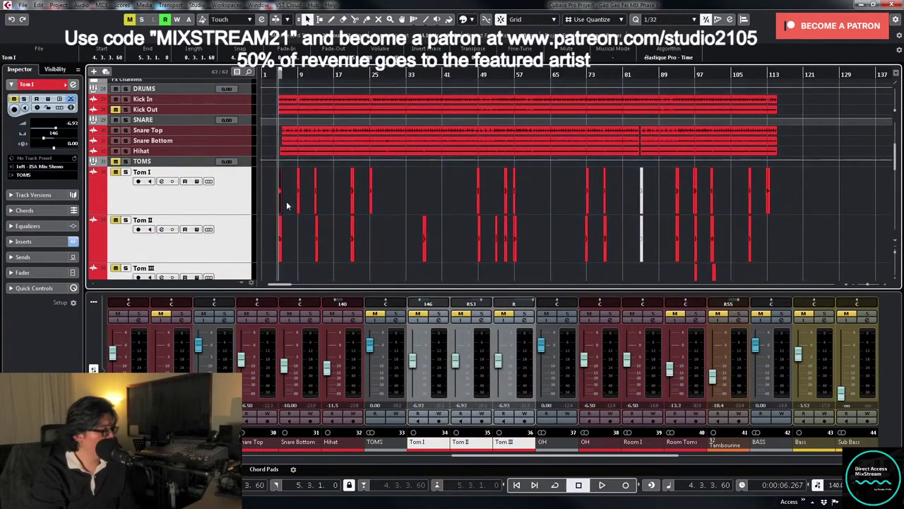
pyautogui.press('h')
pyautogui.press('h')
pyautogui.press('h')
pyautogui.press('h')
pyautogui.press('h')
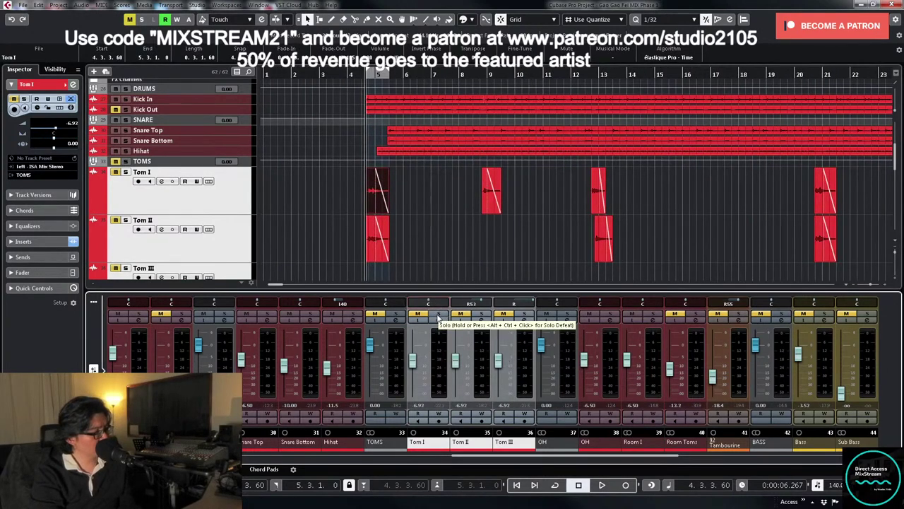
# - Solo Tom I together with the OH group and start playback
pyautogui.click(438, 313)
pyautogui.click(567, 314)
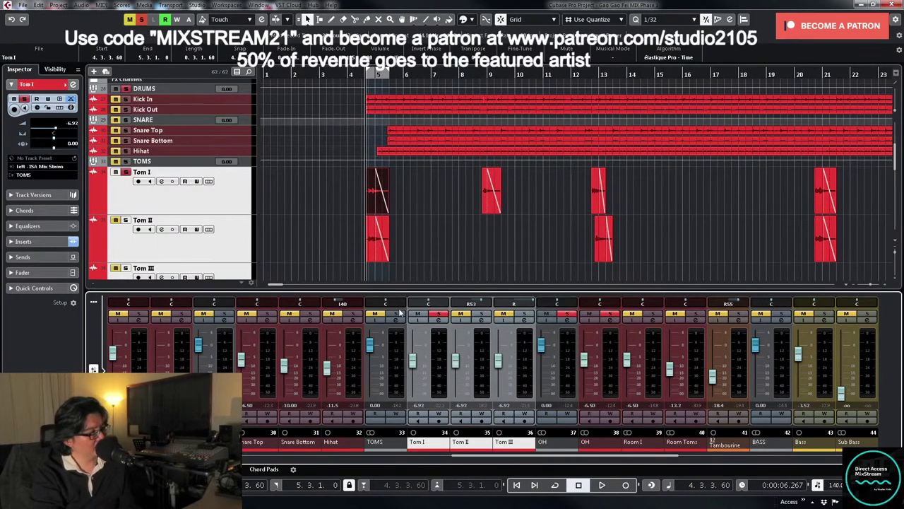
pyautogui.click(597, 192)
pyautogui.press('space')
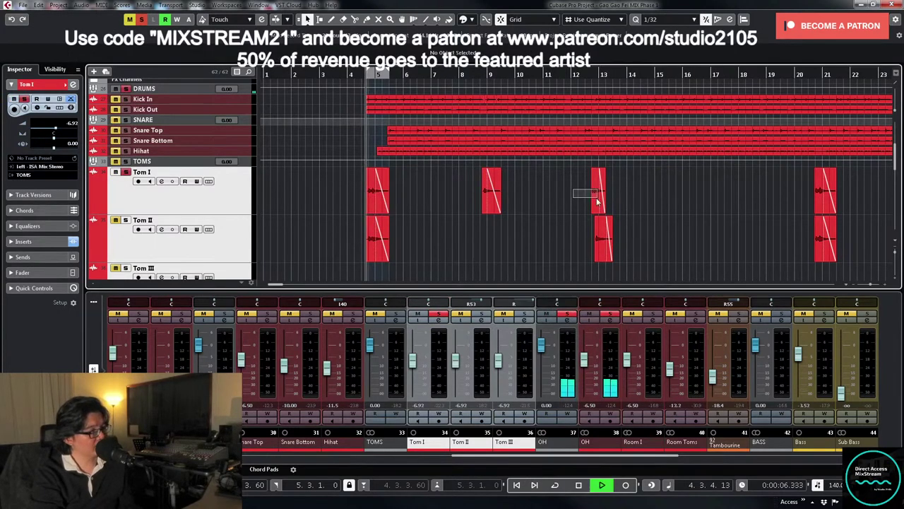
# - Select the Tom I hit just before bar 13 and loop its playback
pyautogui.press('KP_2')
pyautogui.press('KP_1')
pyautogui.scroll(-1, 664, 210)
pyautogui.press('space')
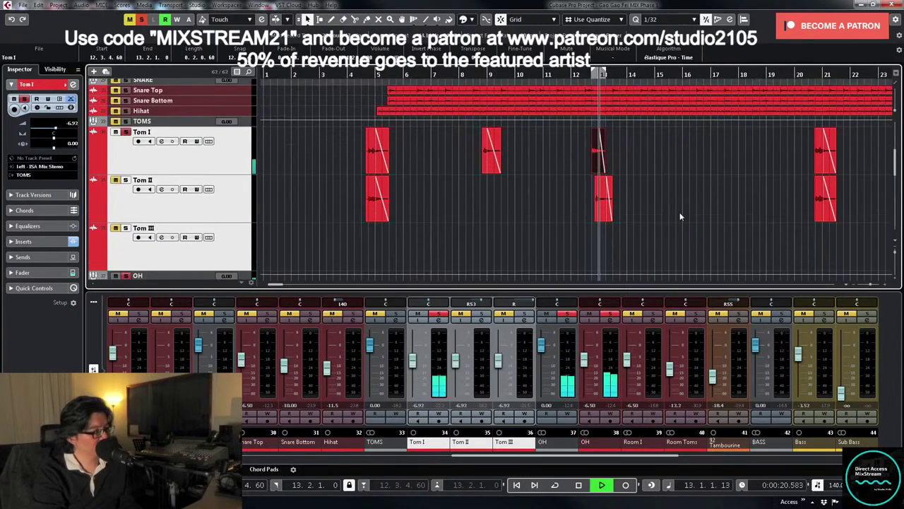
pyautogui.press('space')
pyautogui.hotkey('alt', 'space')
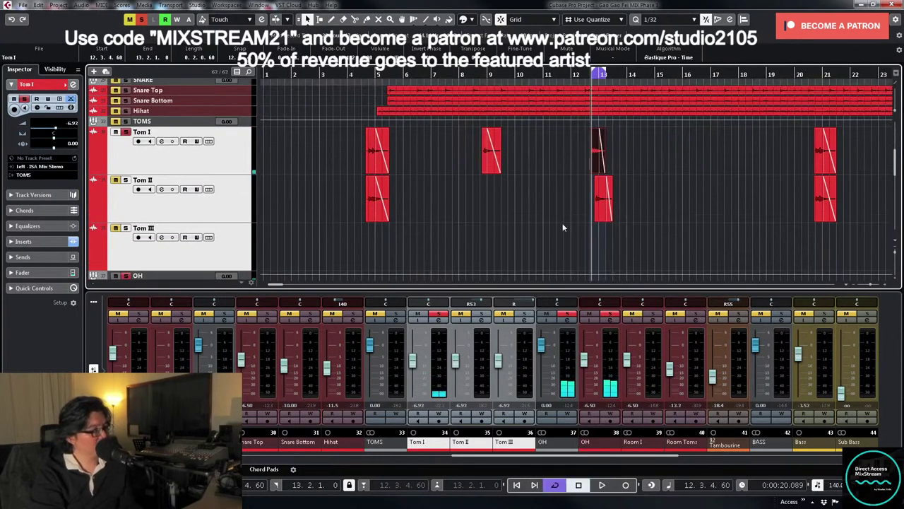
# - Compare Tom I's inverted and normal phase against the overheads on the loop, raising its fader to -3.53 dB
pyautogui.press('e')
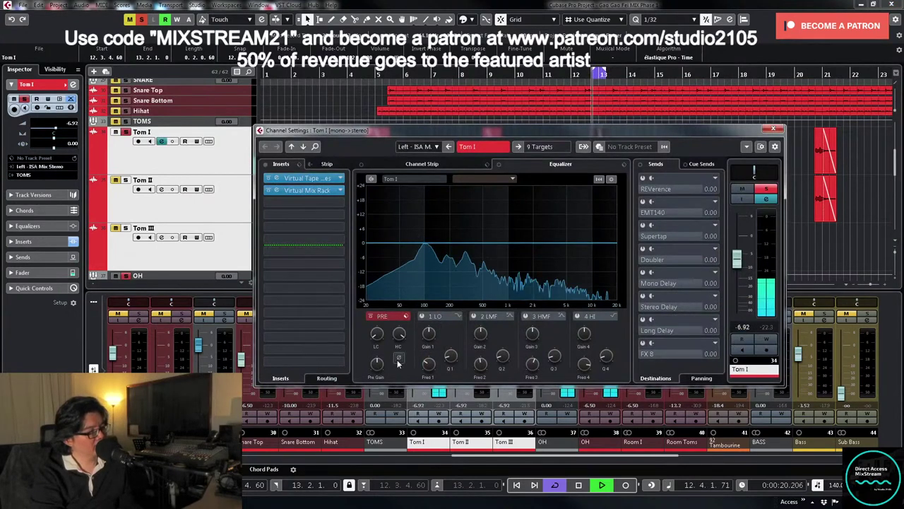
pyautogui.press('space')
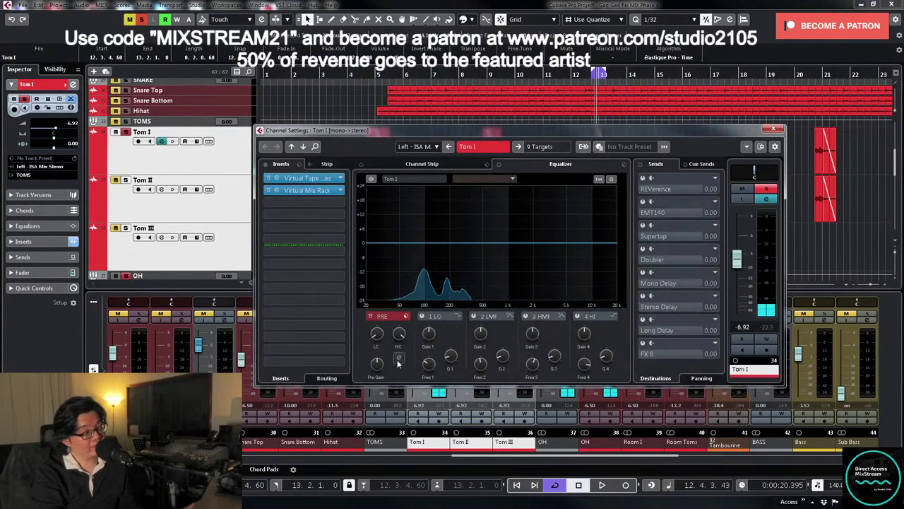
pyautogui.press('space')
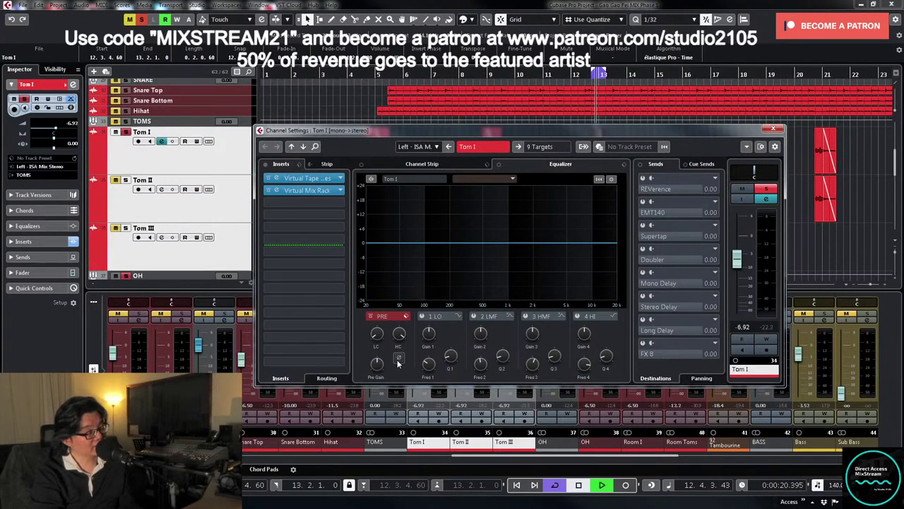
pyautogui.click(399, 358)
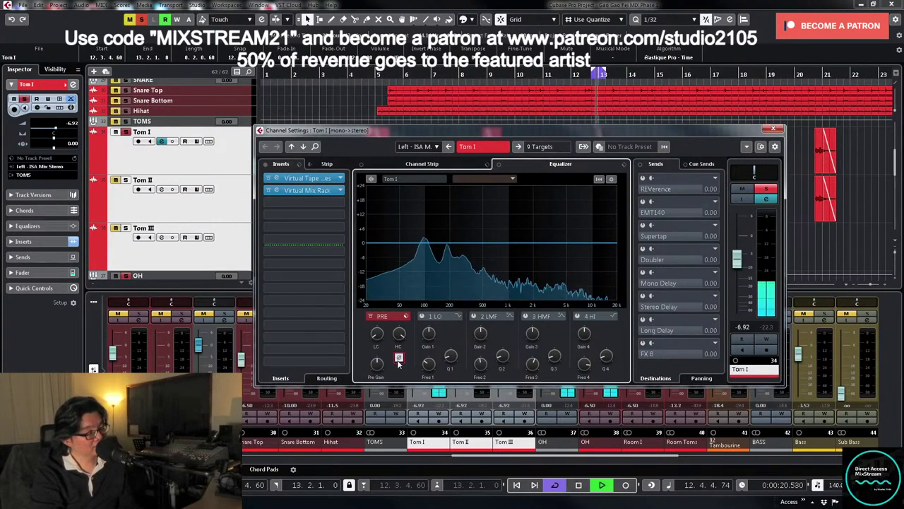
pyautogui.moveTo(737, 257); pyautogui.dragTo(735, 247)
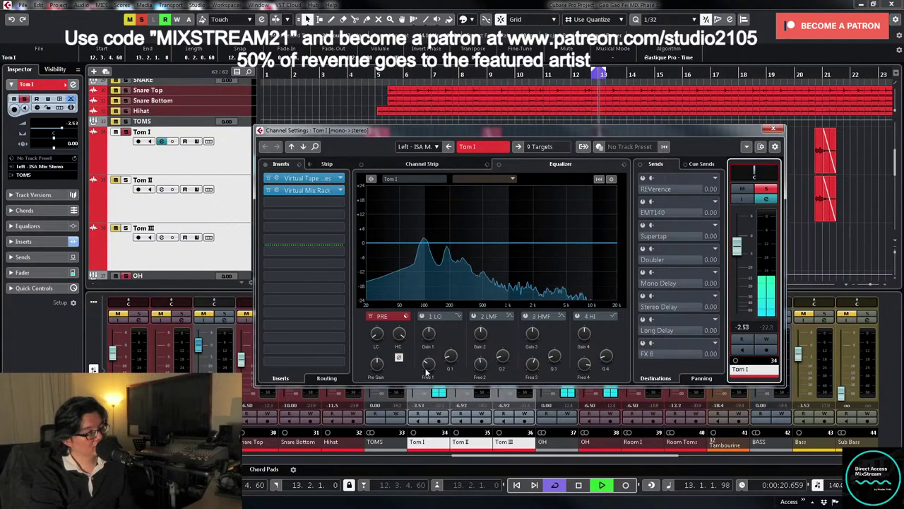
pyautogui.click(398, 359)
# - Solo the TOMS group along with Tom I and lower Tom I's fader to -8.85 dB
pyautogui.press('space')
pyautogui.click(766, 189)
pyautogui.click(773, 129)
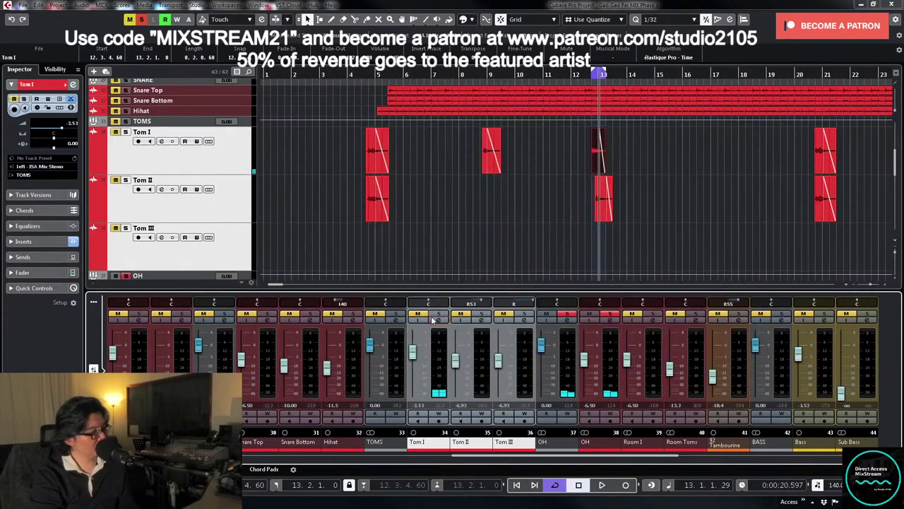
pyautogui.click(439, 315)
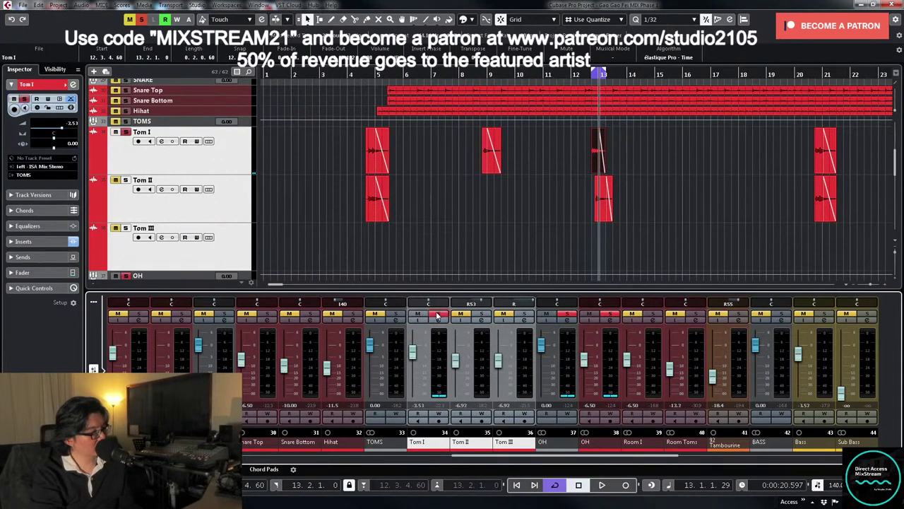
pyautogui.click(397, 316)
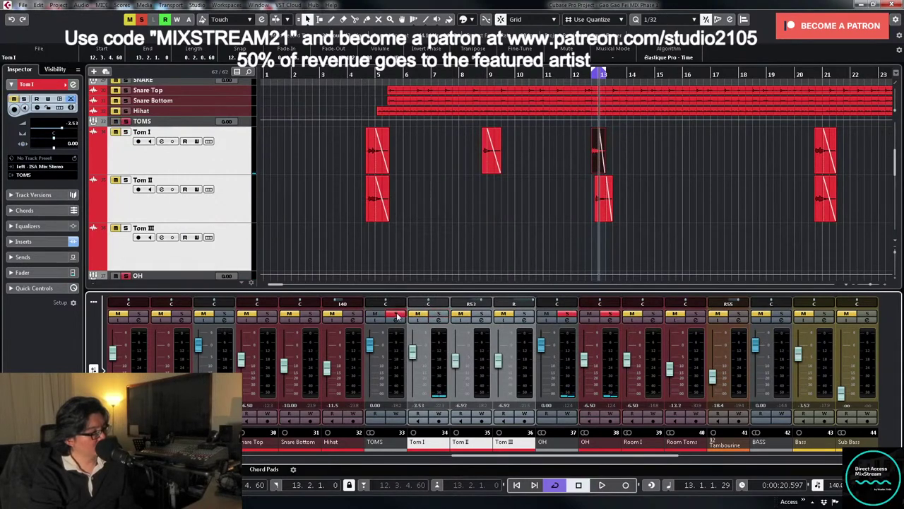
pyautogui.click(438, 316)
pyautogui.moveTo(415, 357); pyautogui.dragTo(414, 369)
# - Compare Tom I's phase inverted and normal during looped playback while raising its fader to -6.10 dB
pyautogui.click(439, 322)
pyautogui.press('space')
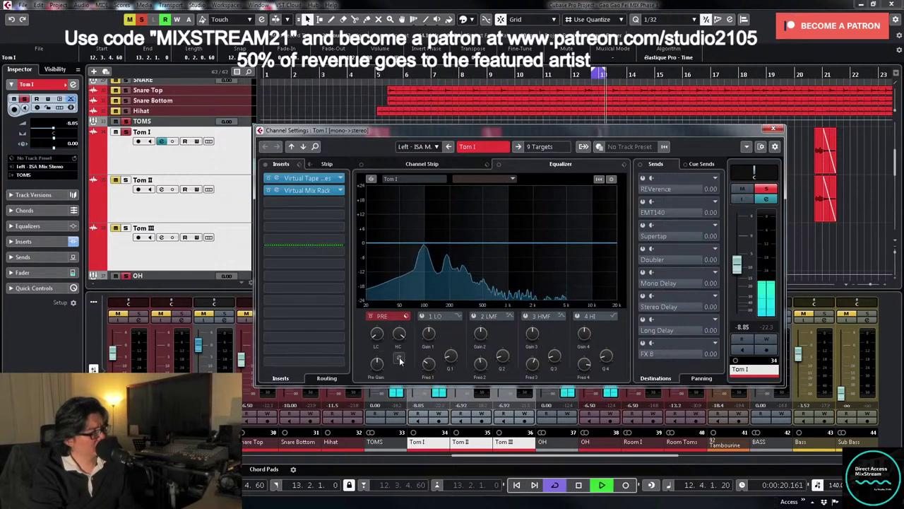
pyautogui.click(399, 359)
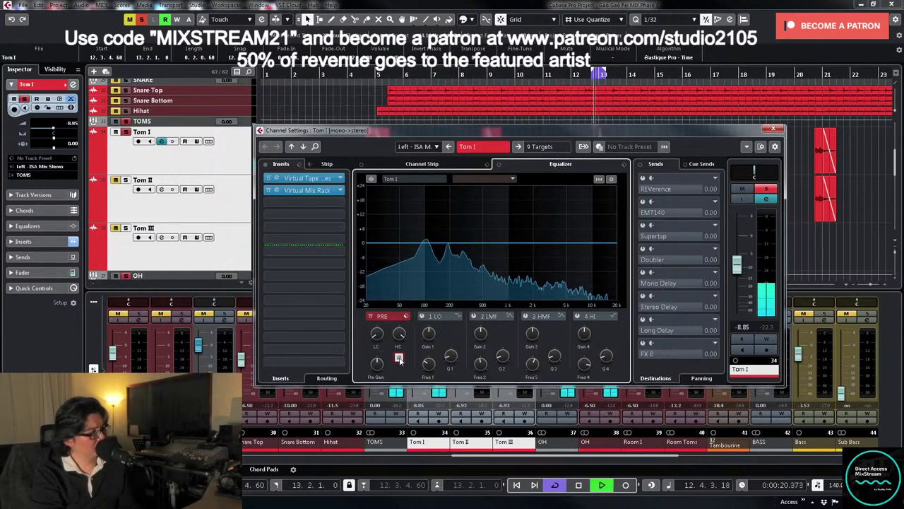
pyautogui.moveTo(734, 272); pyautogui.dragTo(733, 270)
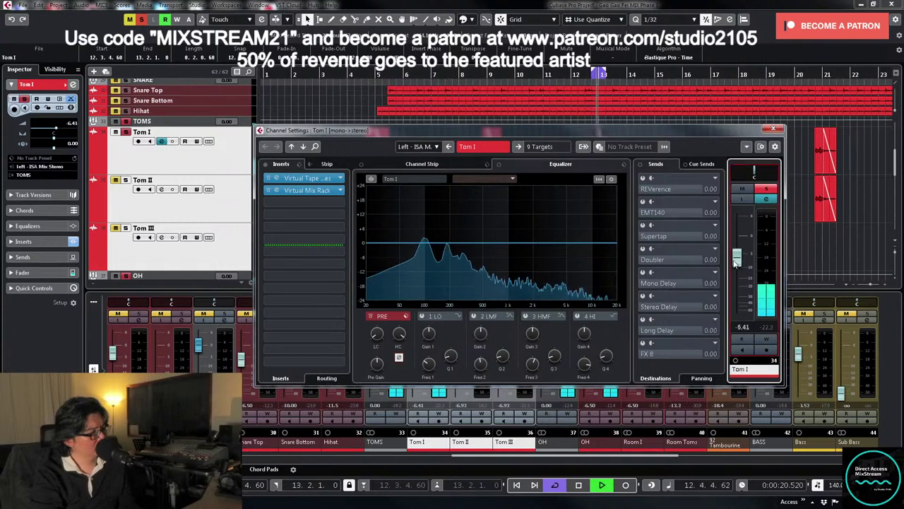
pyautogui.click(399, 358)
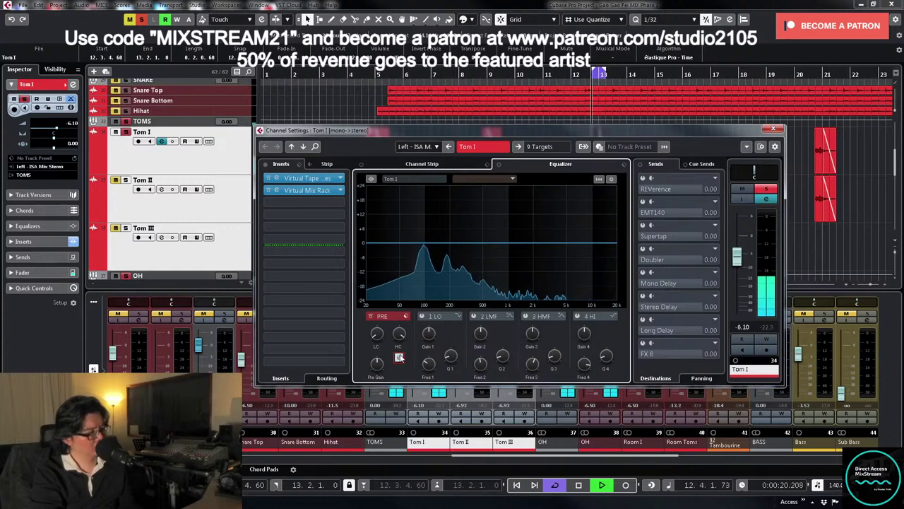
# - Raise Tom I's fader to -1.77 dB on the loop and compare its phase inverted and normal against the overheads
pyautogui.moveTo(737, 257); pyautogui.dragTo(738, 243)
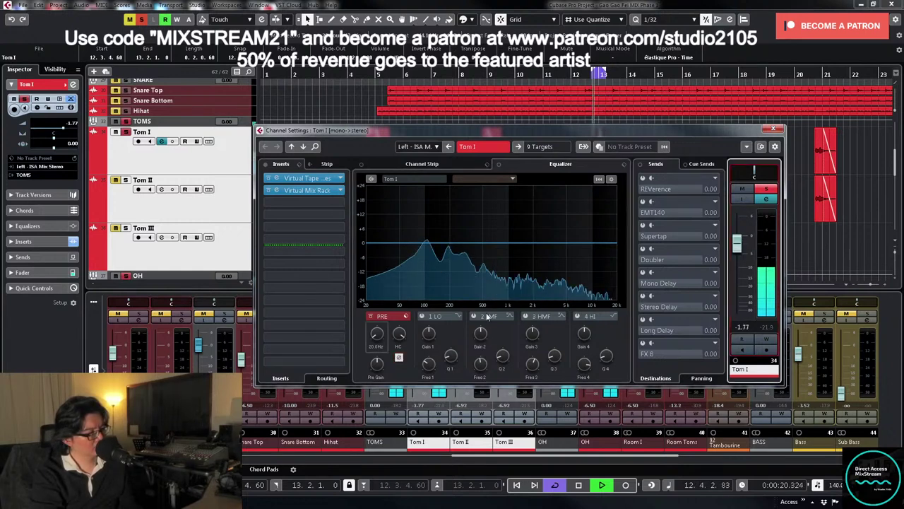
pyautogui.click(400, 358)
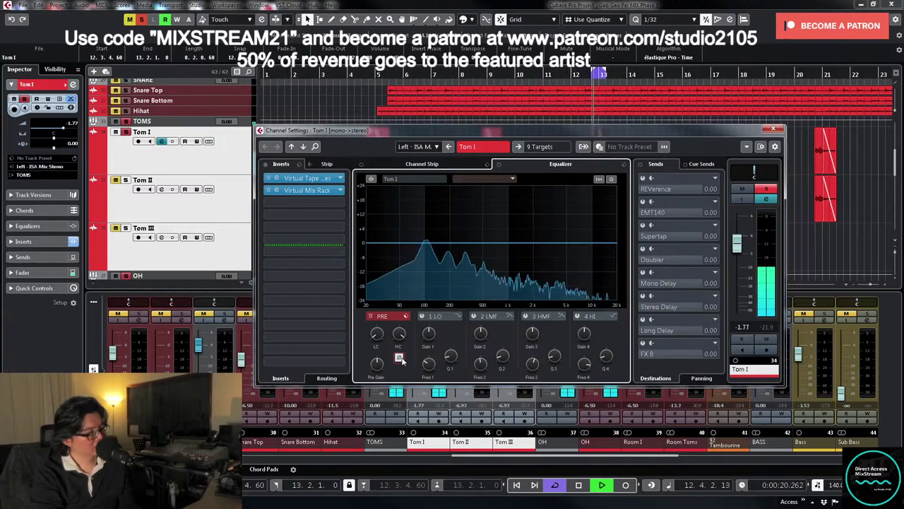
pyautogui.press('space')
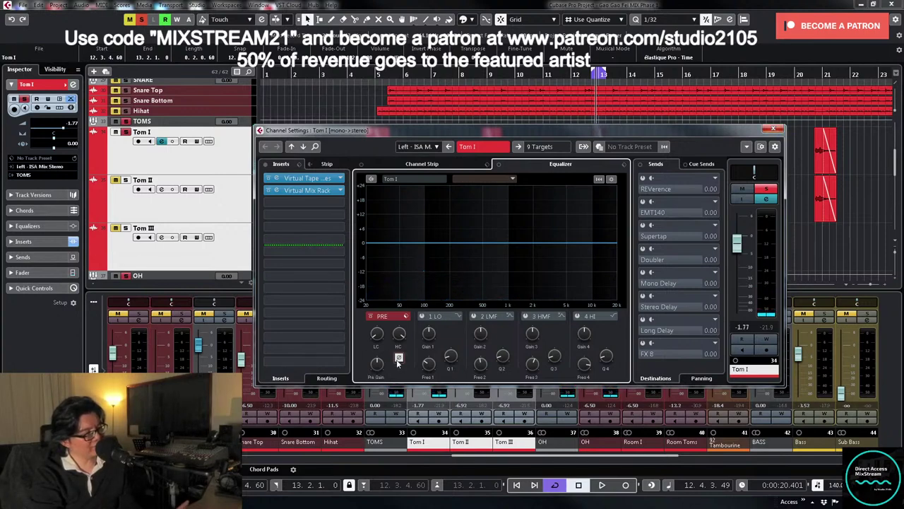
pyautogui.click(774, 129)
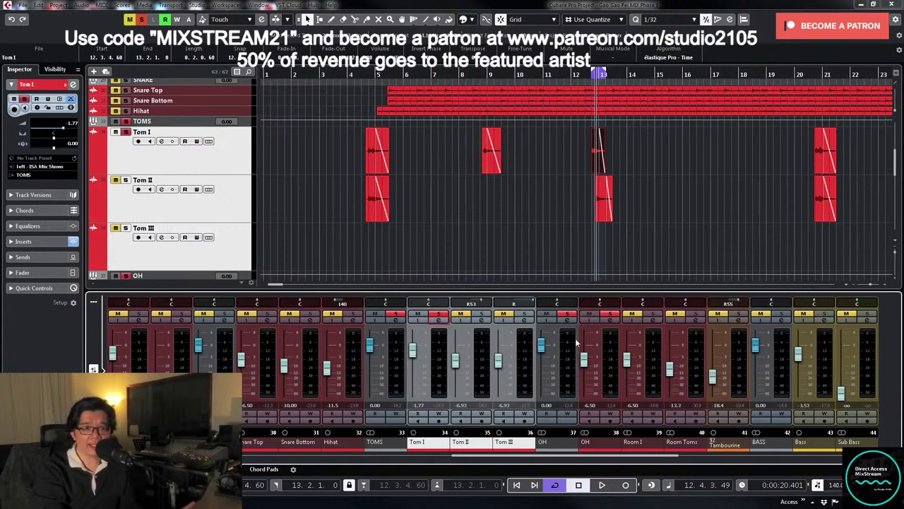
# - Take the overheads out of solo and set Tom I's fader to -8.57 dB during looped playback
pyautogui.moveTo(414, 358); pyautogui.dragTo(414, 374)
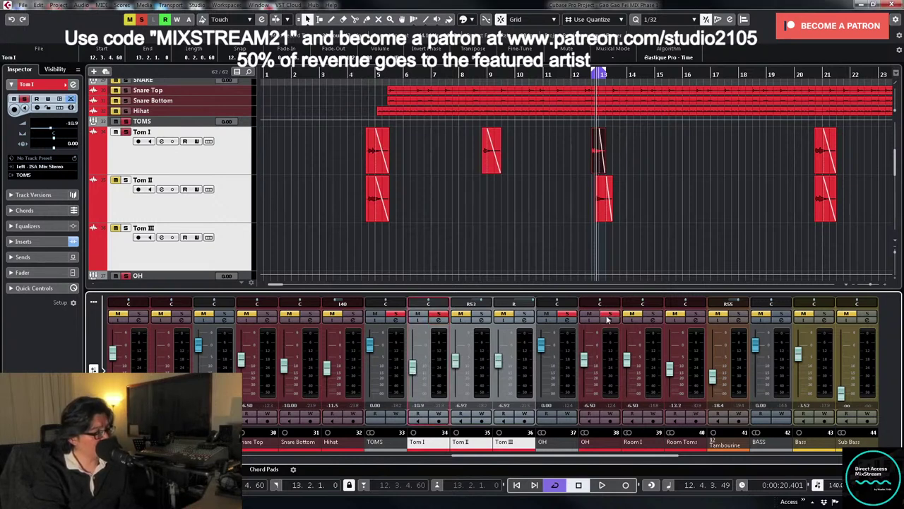
pyautogui.click(565, 315)
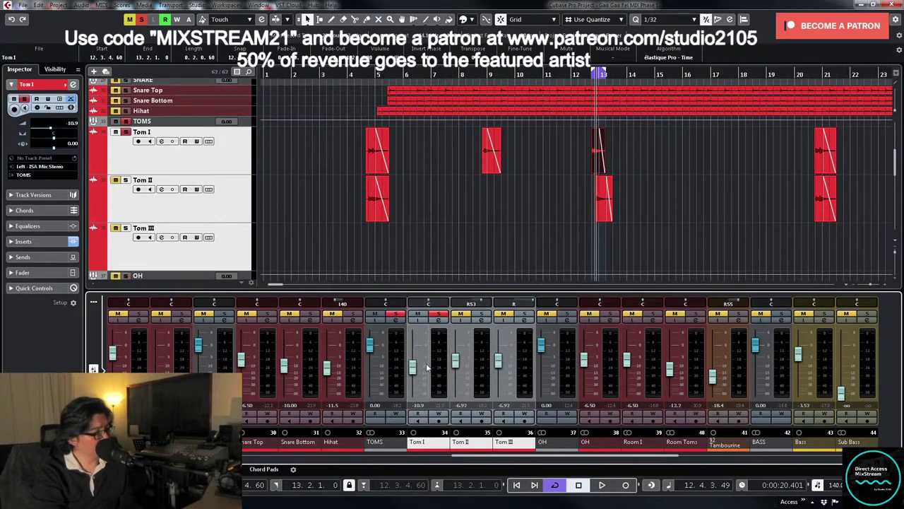
pyautogui.click(438, 320)
pyautogui.press('space')
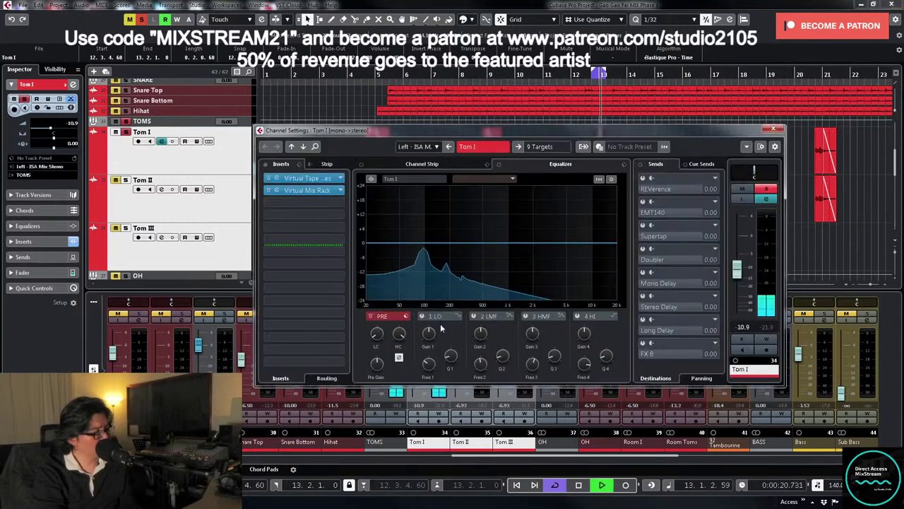
pyautogui.moveTo(737, 269); pyautogui.dragTo(737, 263)
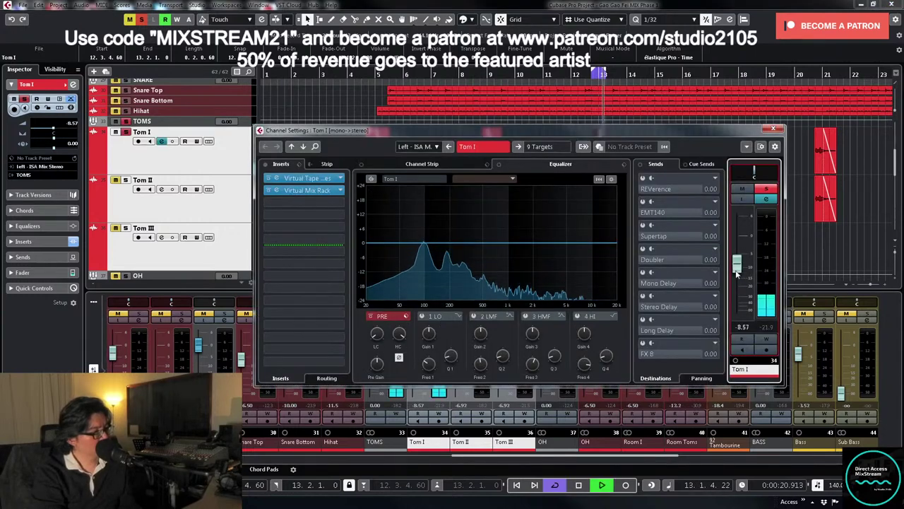
# - On Tom I's EQ, add a low cut at about 40 Hz and a low-mid cut at 285 Hz found by sweeping a narrow boost
pyautogui.click(375, 335)
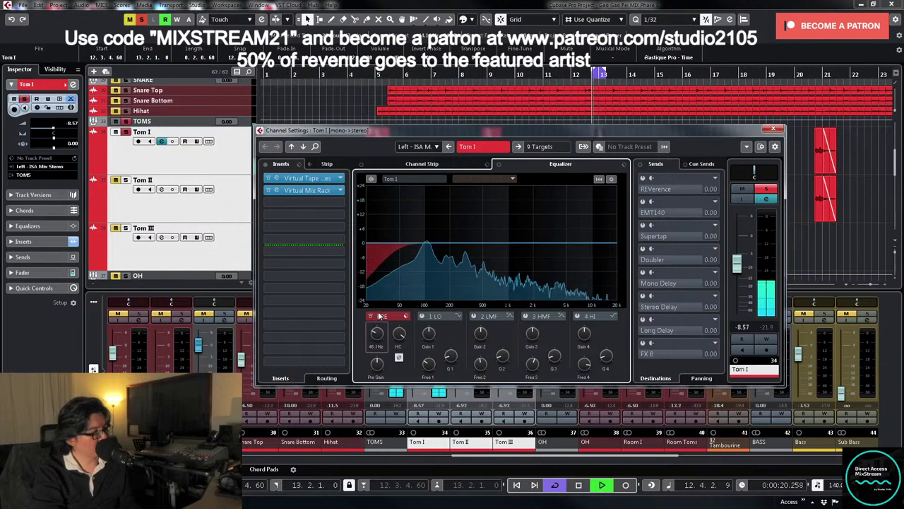
pyautogui.click(474, 316)
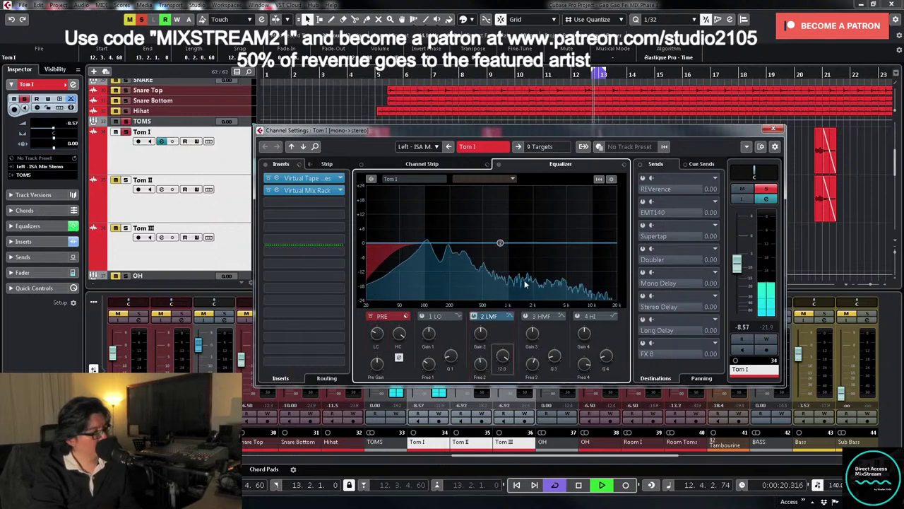
pyautogui.moveTo(500, 243); pyautogui.dragTo(464, 203)
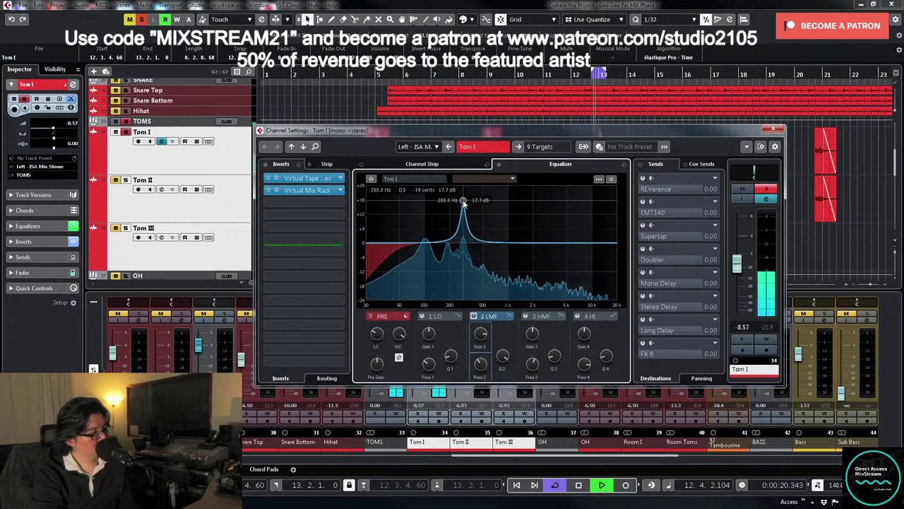
pyautogui.moveTo(480, 333); pyautogui.dragTo(498, 433)
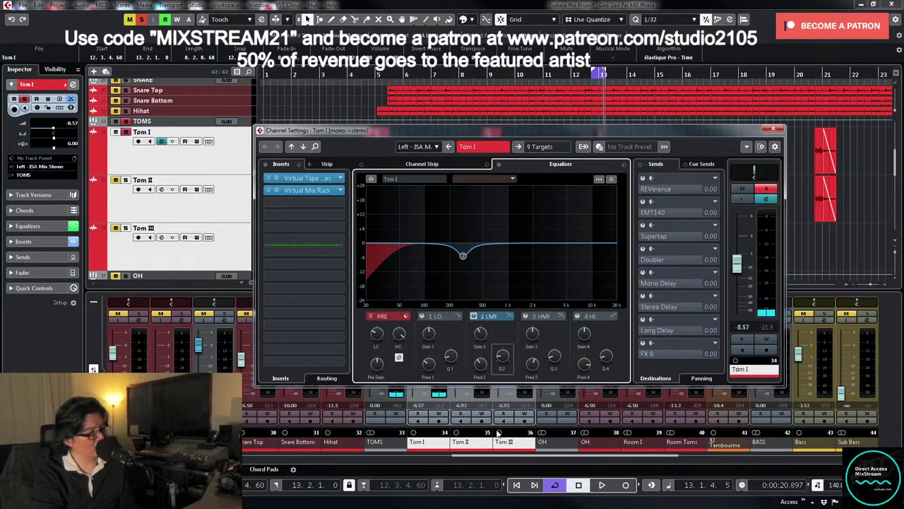
pyautogui.press('space')
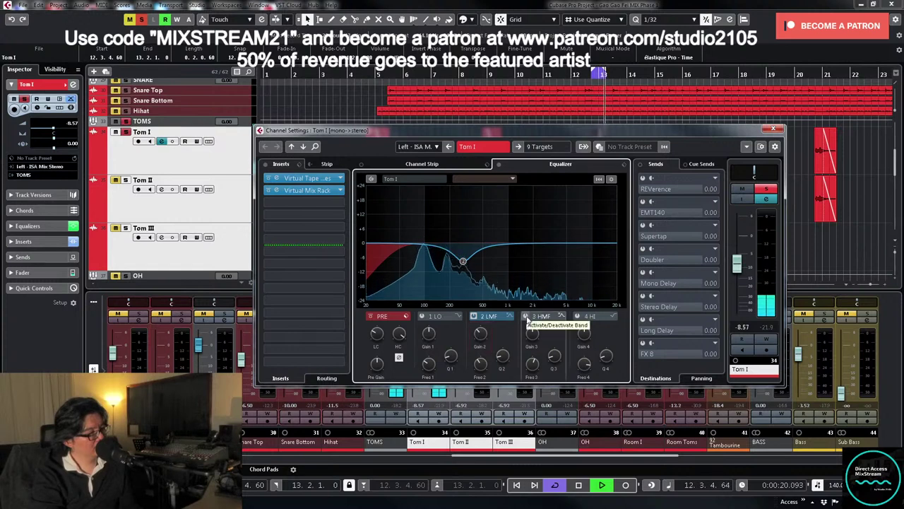
# - Try sweeping a narrow boost with Tom I's high-mid EQ band down to around 193 Hz, and switch the band off
pyautogui.click(526, 317)
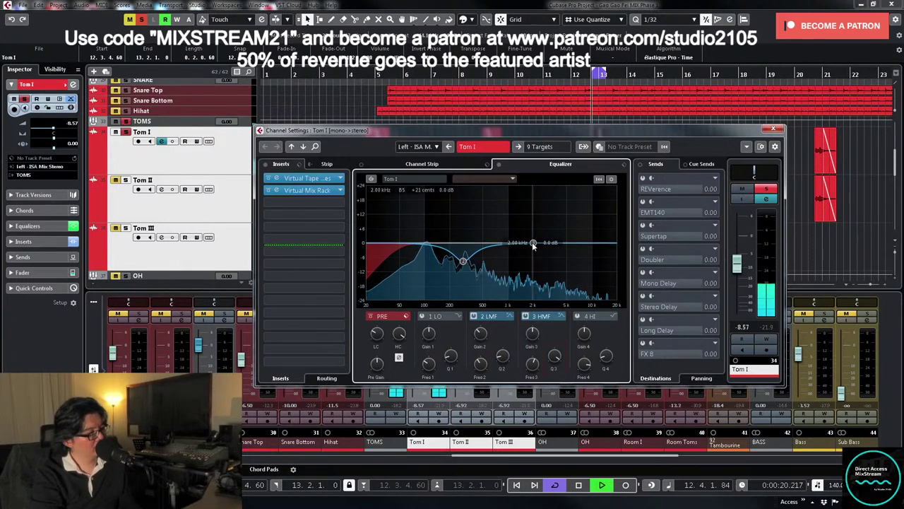
pyautogui.moveTo(535, 243); pyautogui.dragTo(448, 206)
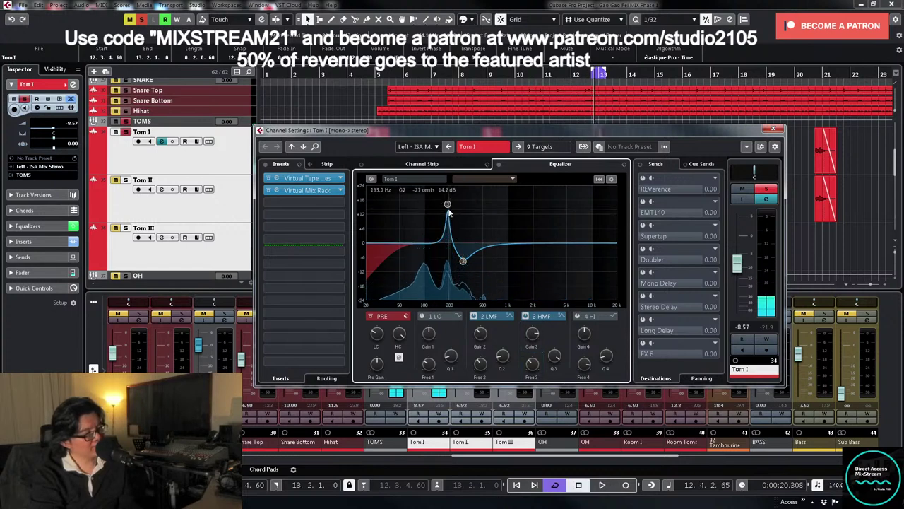
pyautogui.click(526, 315)
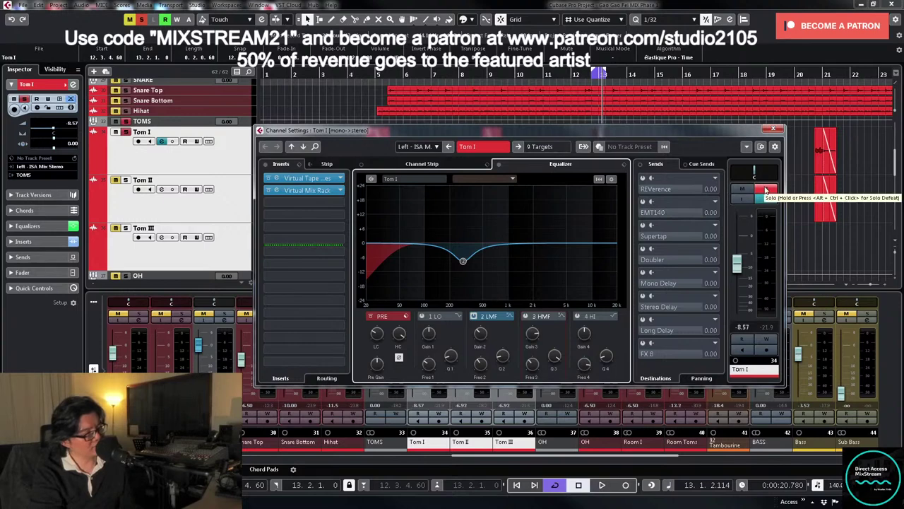
# - Unmute the toms, pull the Tom II and Tom III faders to -∞, and pan Tom I to L50 during playback
pyautogui.click(773, 129)
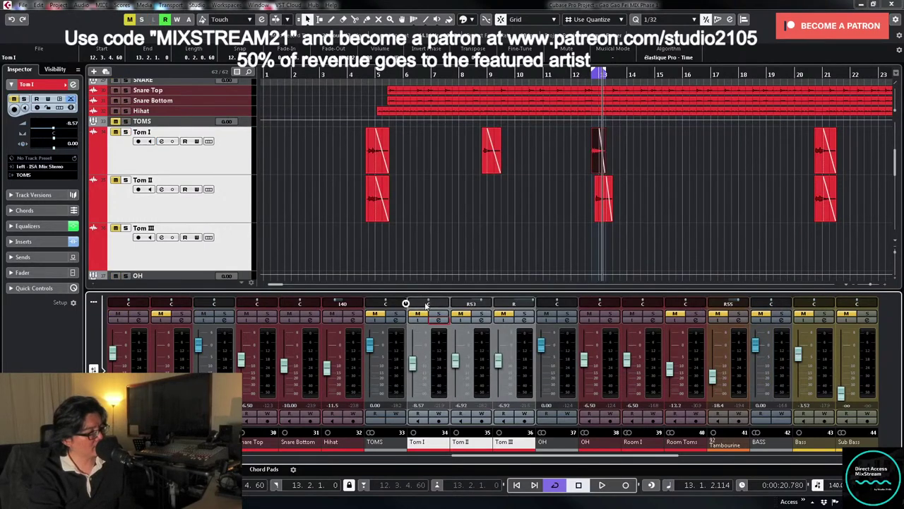
pyautogui.click(418, 315)
pyautogui.press('space')
pyautogui.moveTo(499, 374); pyautogui.dragTo(500, 392)
pyautogui.moveTo(414, 366); pyautogui.dragTo(418, 361)
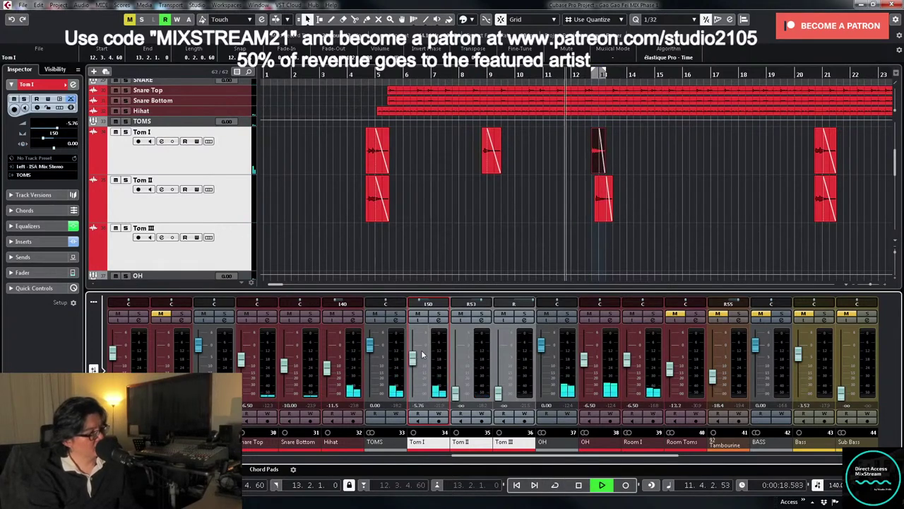
# - Set Tom I's fader to -5 dB and pan Tom II to R50
pyautogui.doubleClick(416, 405)
pyautogui.write('-5')
pyautogui.press('Return')
pyautogui.press('space')
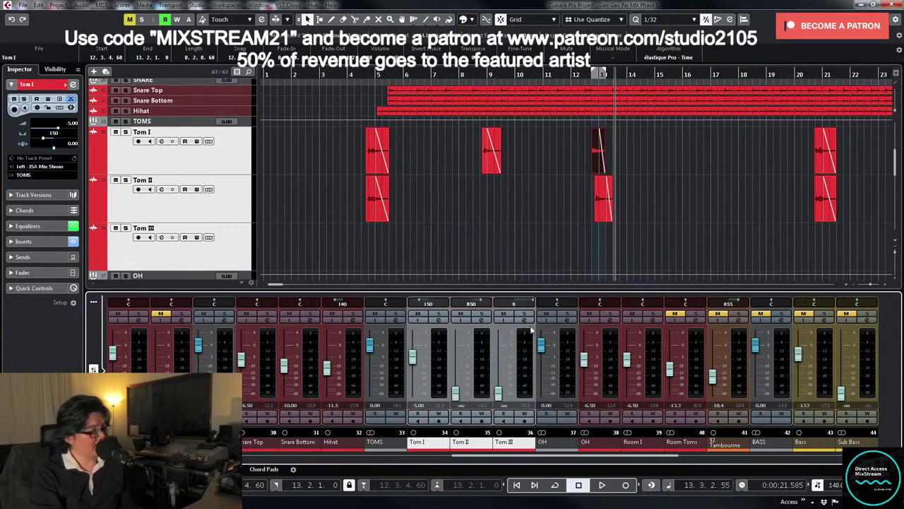
# - Select the Tom II hit at bar 13 and set the loop range around it
pyautogui.click(605, 207)
pyautogui.press('p')
pyautogui.press('KP_1')
pyautogui.press('KP_Divide')
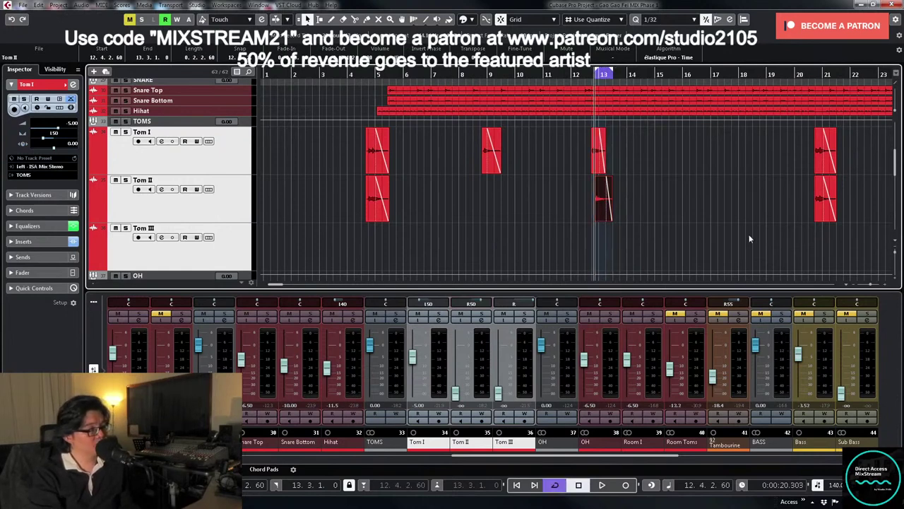
# - Select the Tom II hit at bar 21 and loop its playback
pyautogui.click(824, 209)
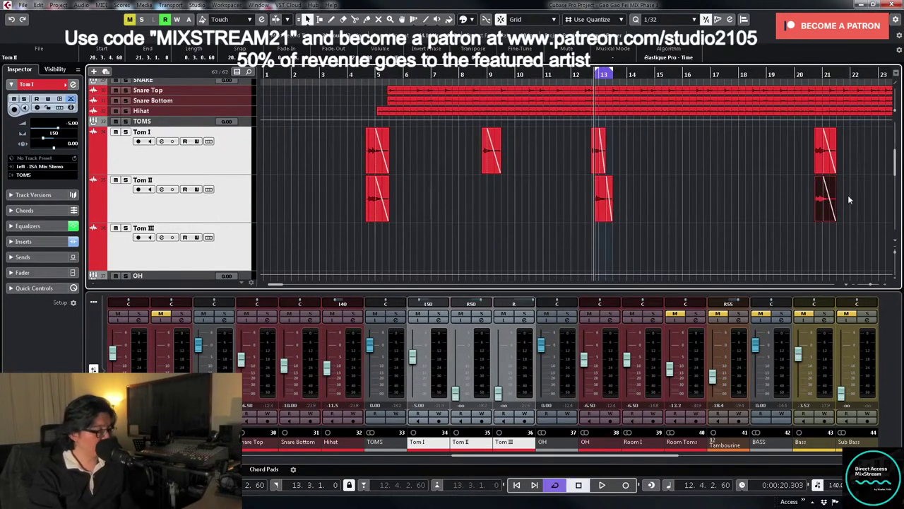
pyautogui.press('p')
pyautogui.press('KP_1')
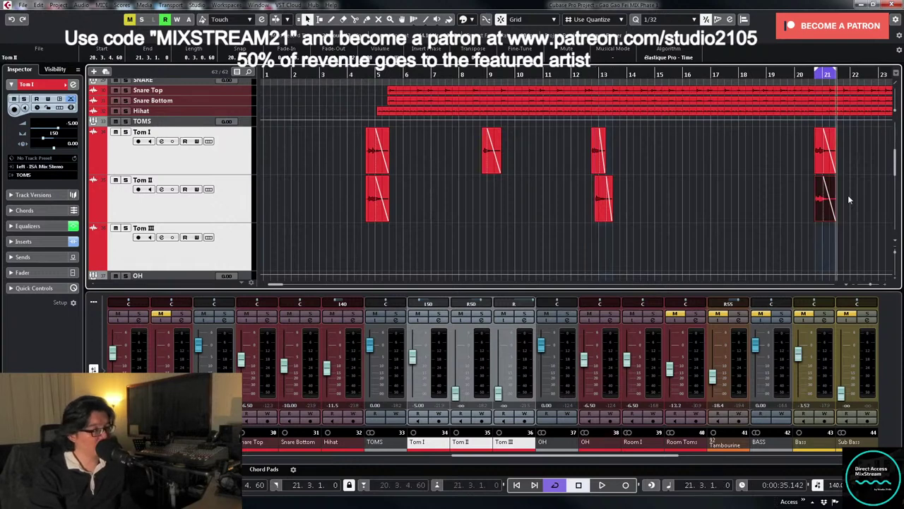
pyautogui.press('KP_Divide')
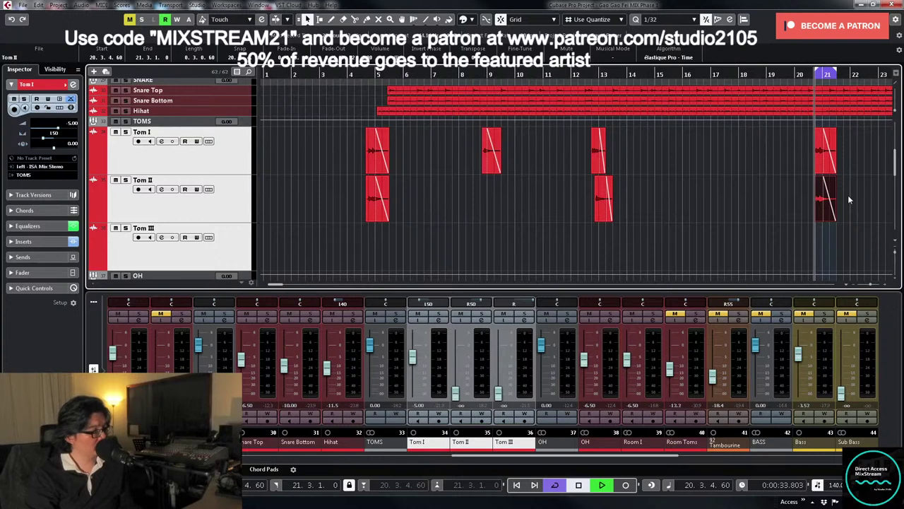
pyautogui.press('space')
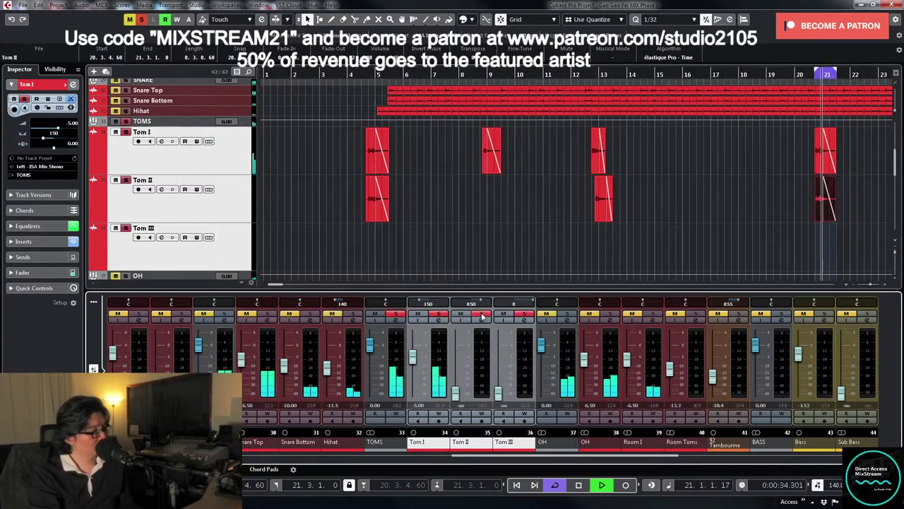
# - Raise Tom II's fader to -5.19 dB and solo it together with the overheads
pyautogui.moveTo(455, 392); pyautogui.dragTo(456, 357)
pyautogui.click(568, 319)
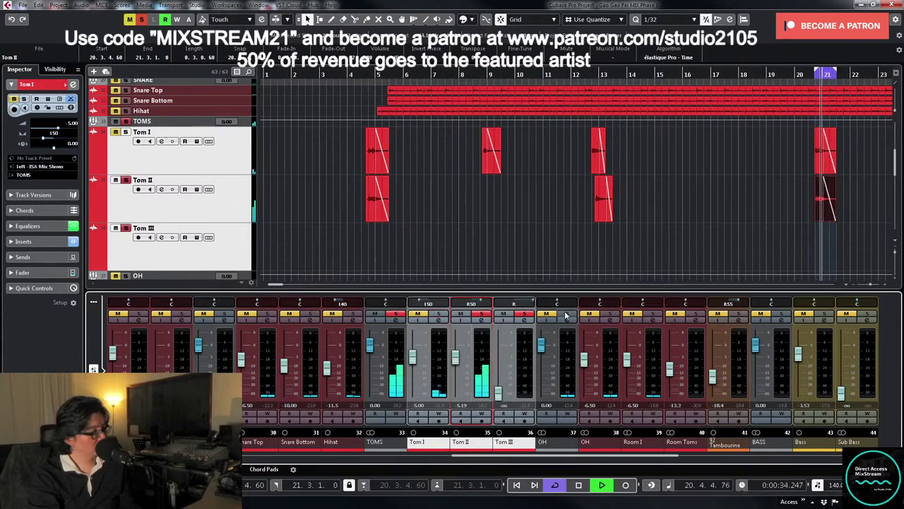
pyautogui.click(611, 319)
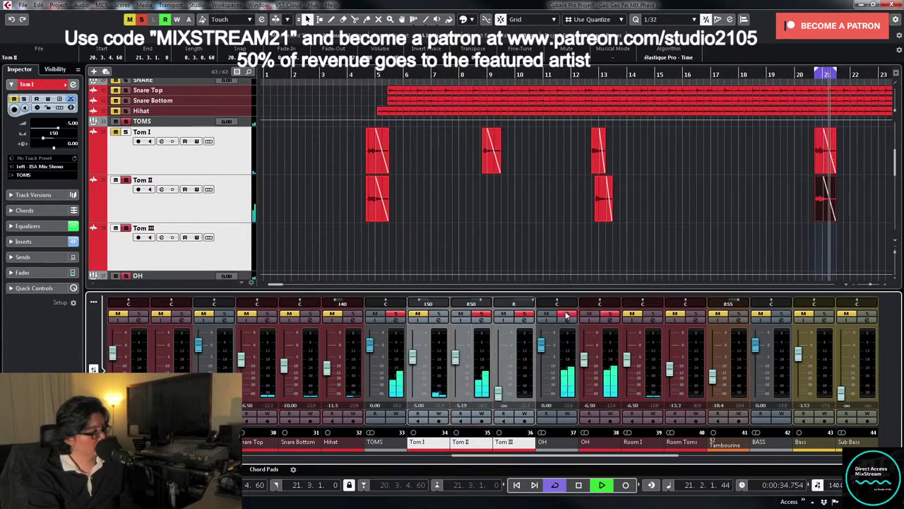
# - Compare Tom II's normal and inverted phase against the overheads on the loop and leave it inverted
pyautogui.click(481, 320)
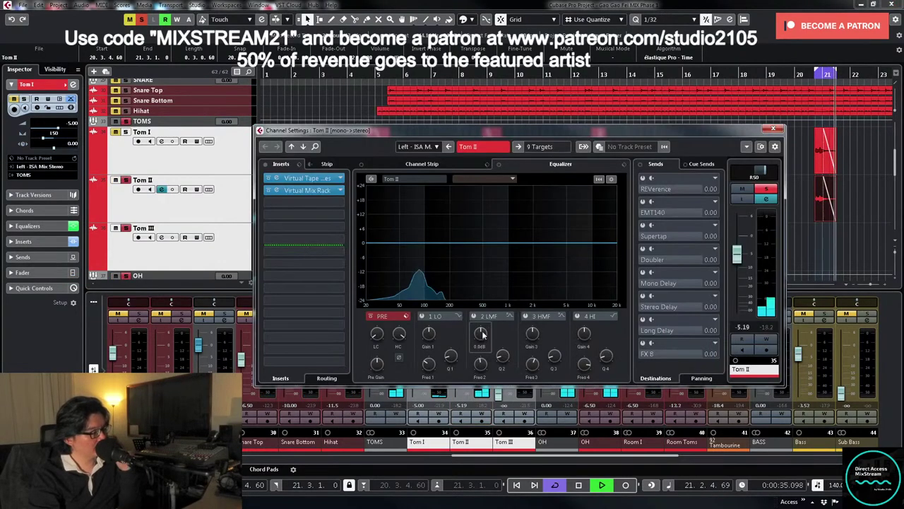
pyautogui.click(399, 358)
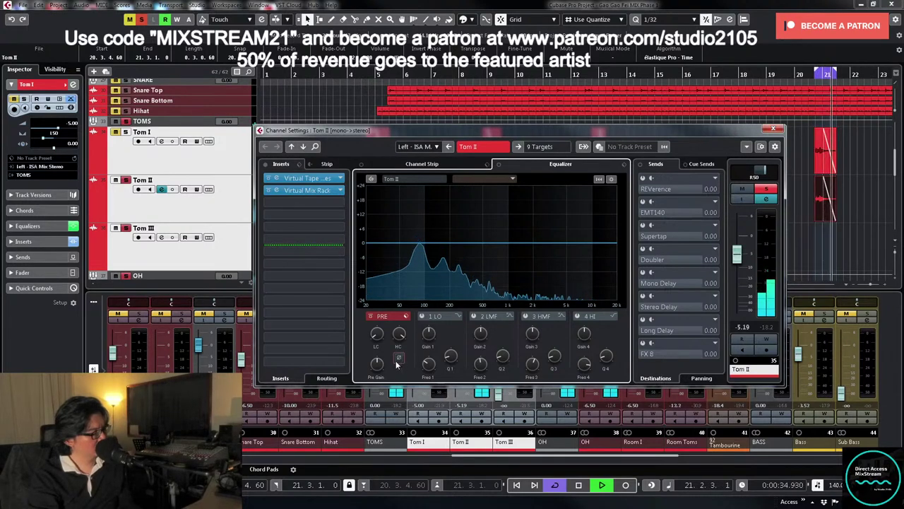
pyautogui.press('space')
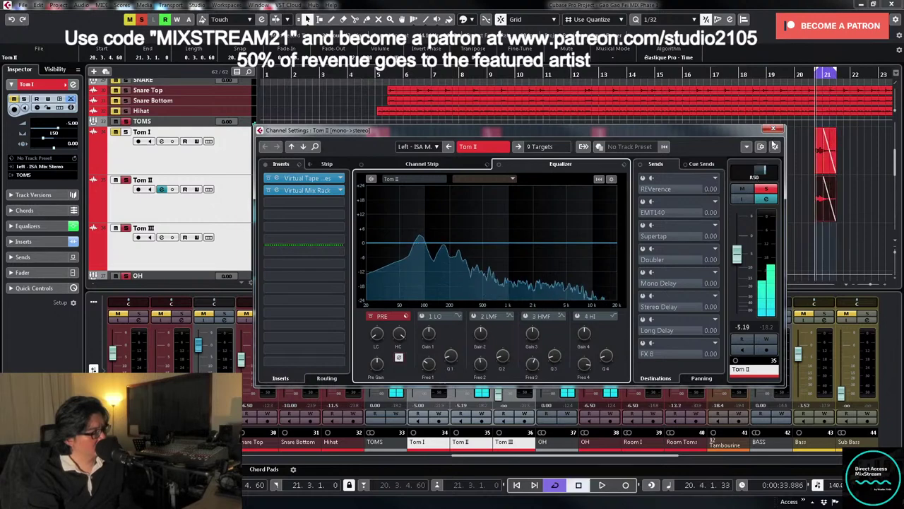
pyautogui.click(773, 129)
# - Take the overheads out of solo, add a low cut to Tom II's EQ and activate its low-mid band
pyautogui.click(572, 315)
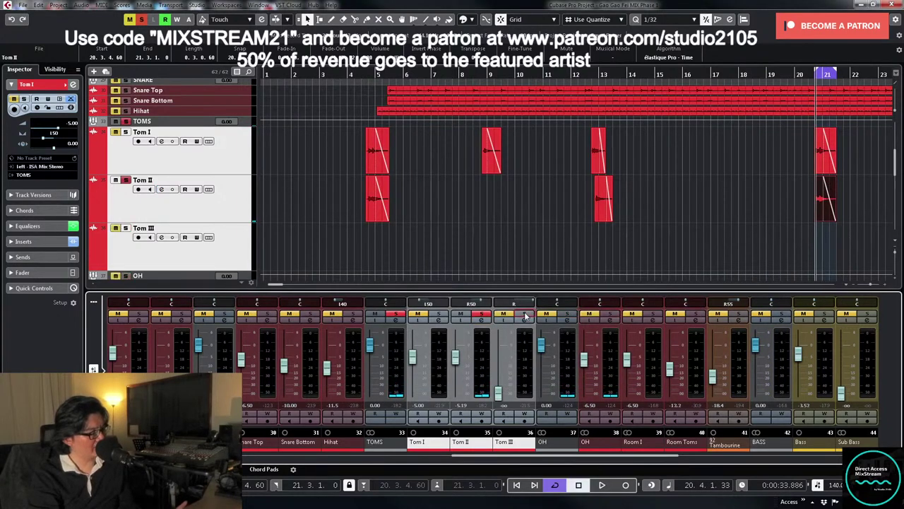
pyautogui.click(481, 321)
pyautogui.press('space')
pyautogui.moveTo(375, 338); pyautogui.dragTo(376, 318)
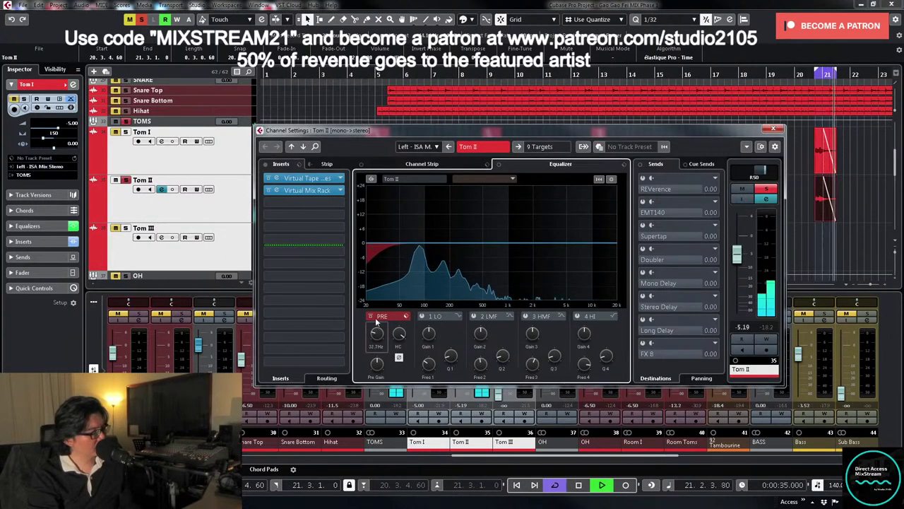
pyautogui.click(474, 315)
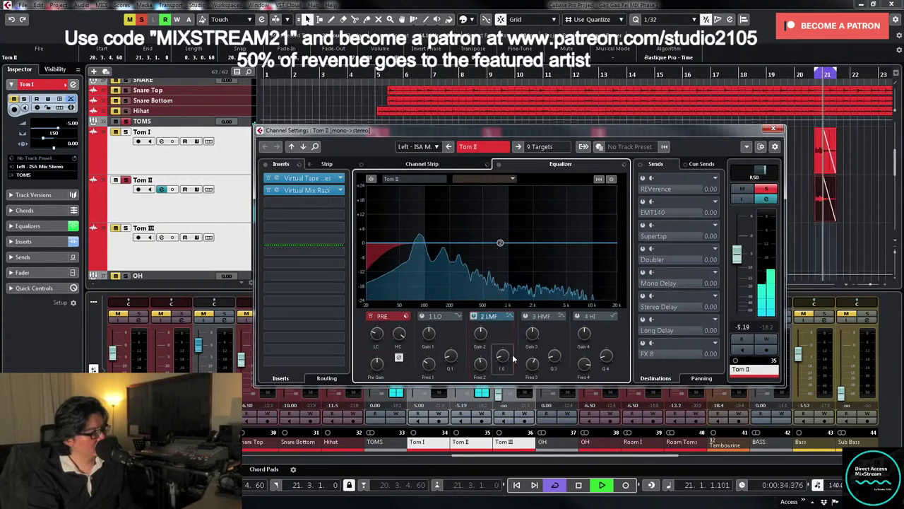
# - Sweep and cut Tom II's EQ about 9 dB near 250 Hz and about 3 dB at 171 Hz, and take it out of solo
pyautogui.moveTo(500, 243); pyautogui.dragTo(459, 211)
pyautogui.moveTo(480, 332); pyautogui.dragTo(482, 371)
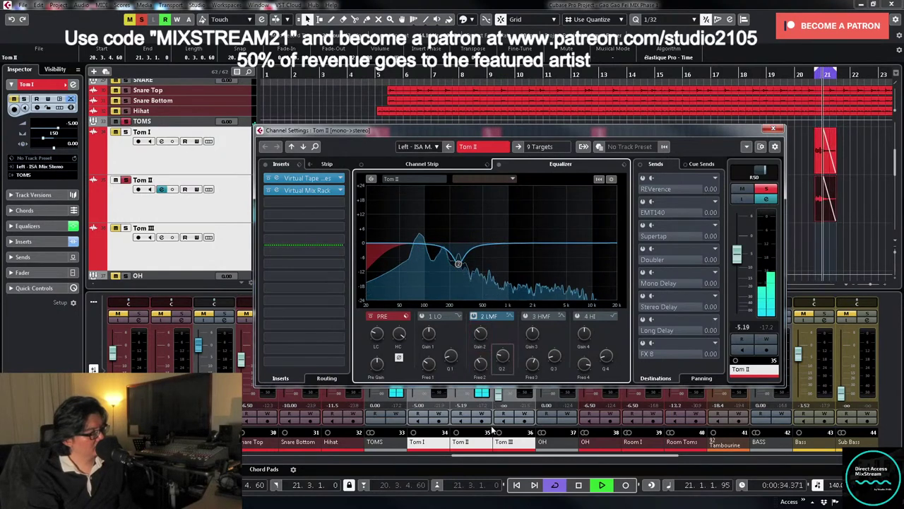
pyautogui.click(525, 316)
pyautogui.moveTo(532, 243); pyautogui.dragTo(445, 208)
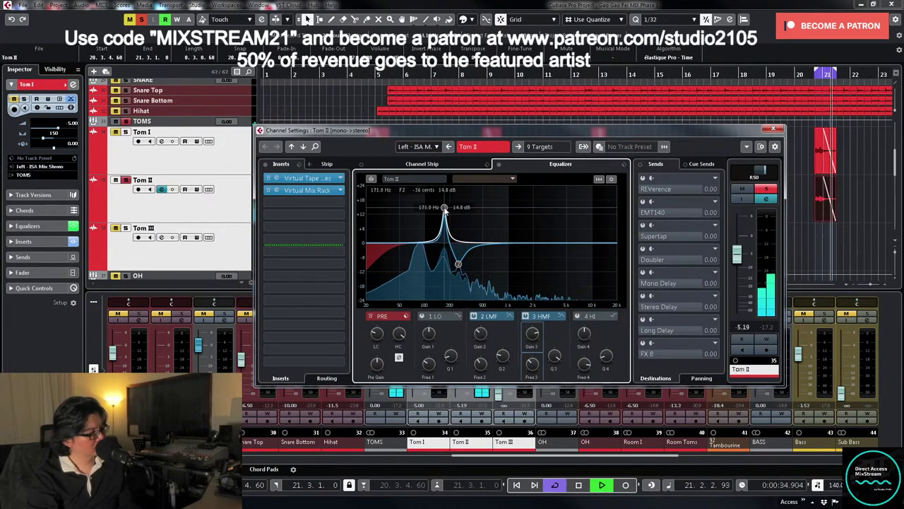
pyautogui.moveTo(532, 333); pyautogui.dragTo(534, 375)
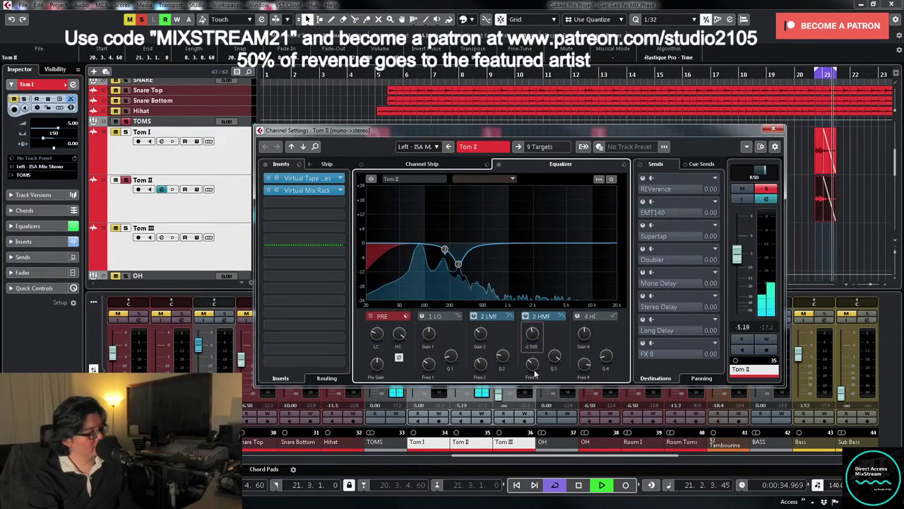
pyautogui.click(773, 192)
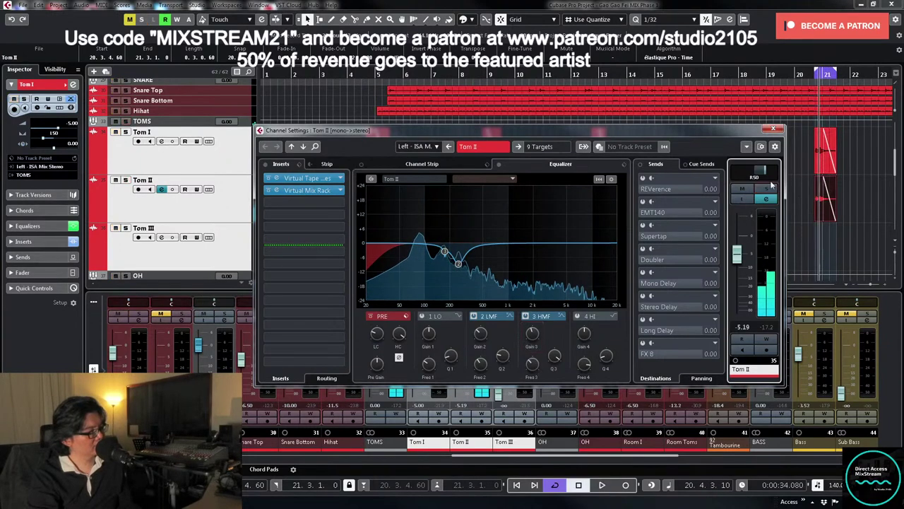
pyautogui.click(773, 128)
# - Set the Tom I and Tom II faders to -6.00 dB while auditioning the full mix with the loop off
pyautogui.press('space')
pyautogui.click(790, 75)
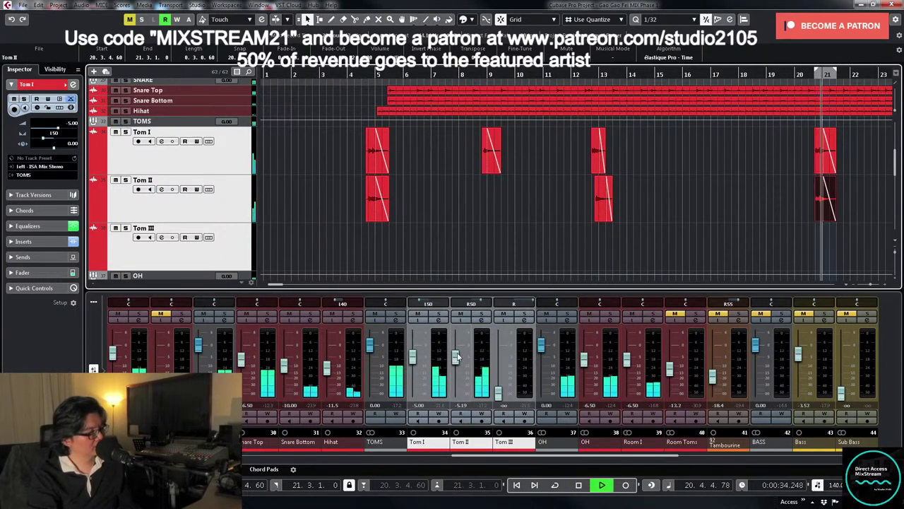
pyautogui.moveTo(414, 356); pyautogui.dragTo(417, 364)
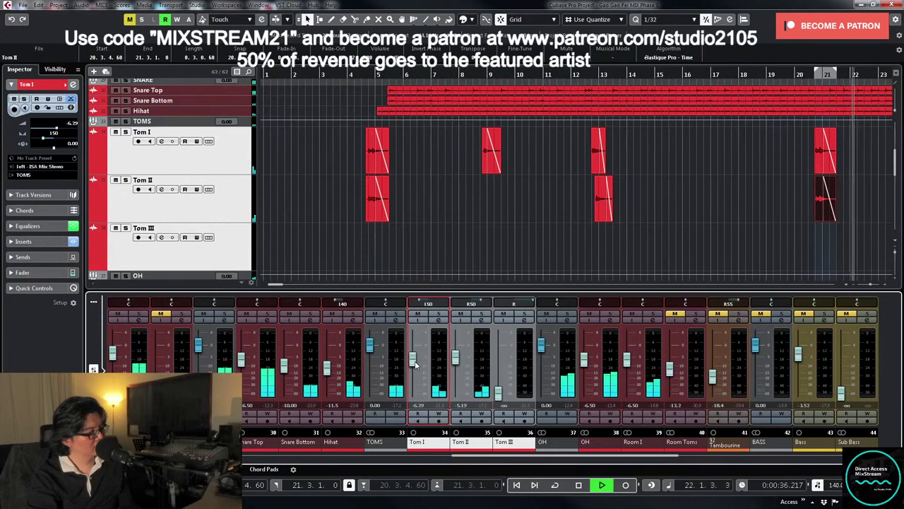
pyautogui.press('space')
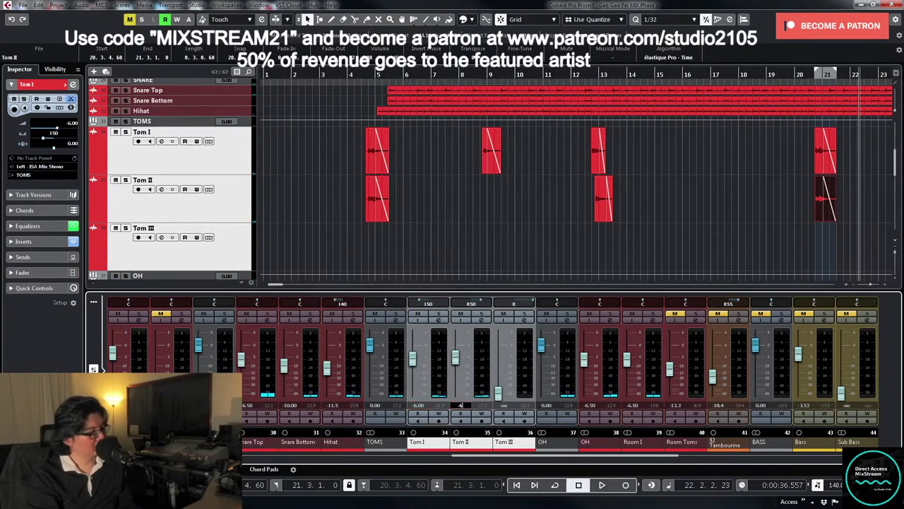
pyautogui.click(745, 238)
# - Loop the Tom III hit at bar 97 and solo Tom III together with the overheads
pyautogui.hotkey('shift', 'f')
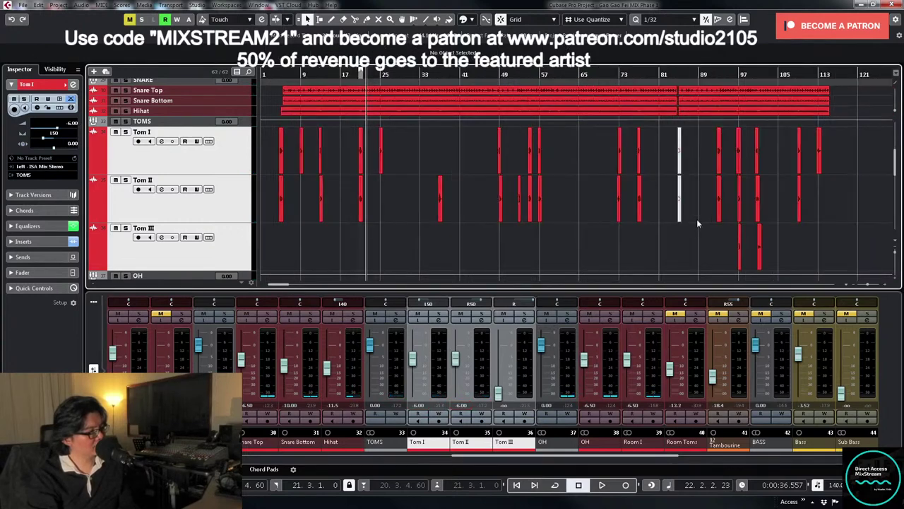
pyautogui.scroll(-2, 745, 209)
pyautogui.scroll(1, 759, 202)
pyautogui.moveTo(733, 211); pyautogui.dragTo(742, 214)
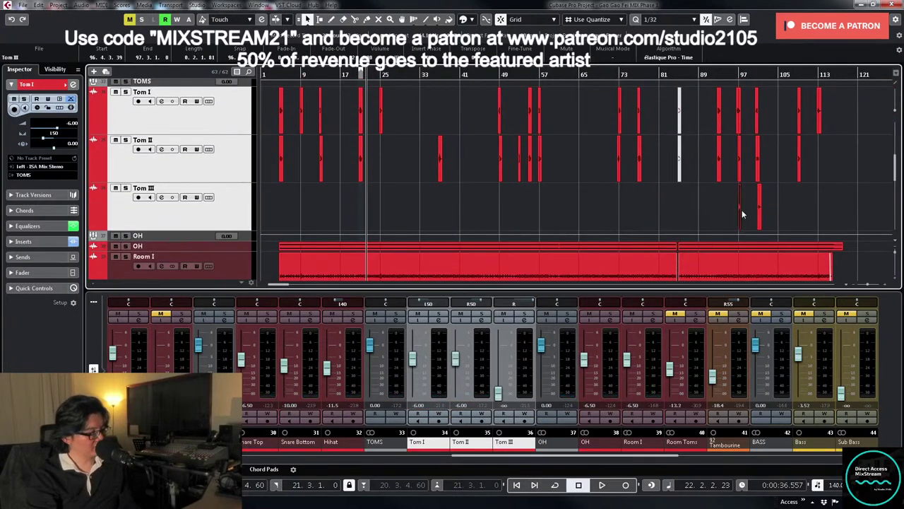
pyautogui.press('l')
pyautogui.press('h')
pyautogui.press('h')
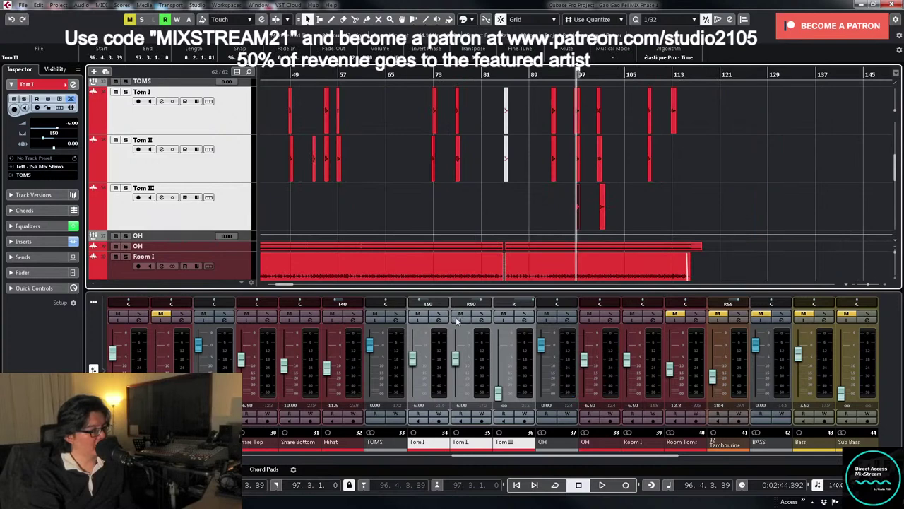
pyautogui.click(524, 313)
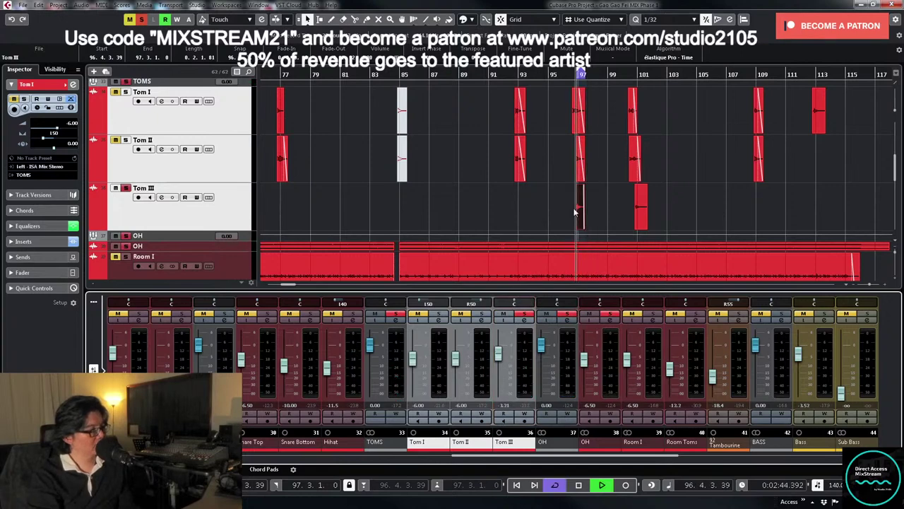
pyautogui.press('KP_Divide')
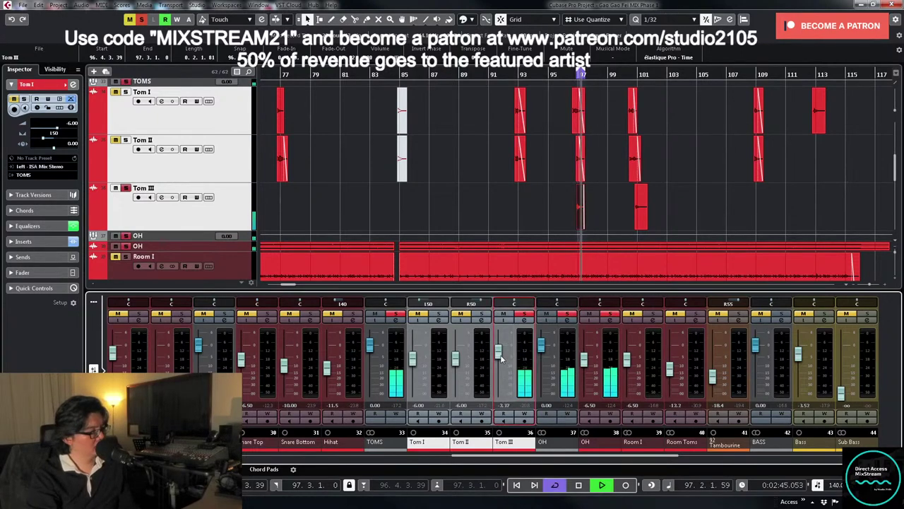
# - Invert Tom III's phase after comparing it against the overheads with its fader at 0.40 dB, and check the overheads' phase setting
pyautogui.click(525, 320)
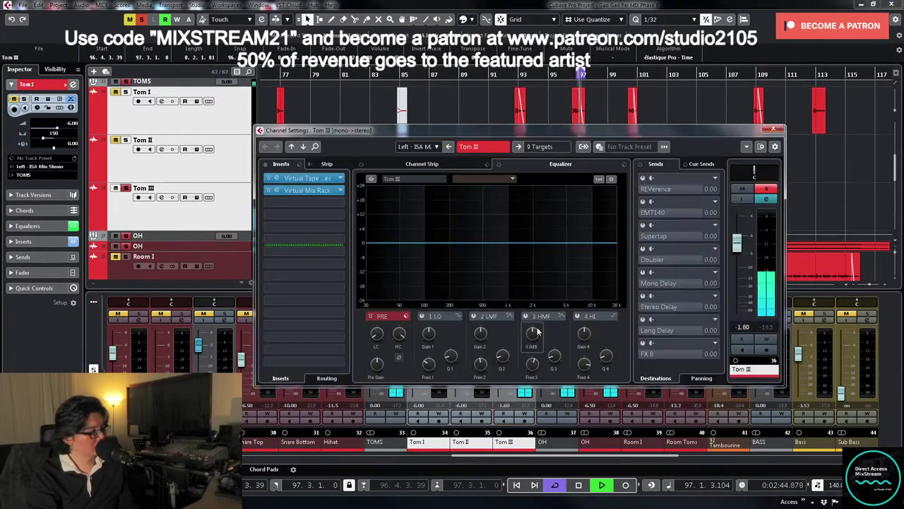
pyautogui.click(399, 359)
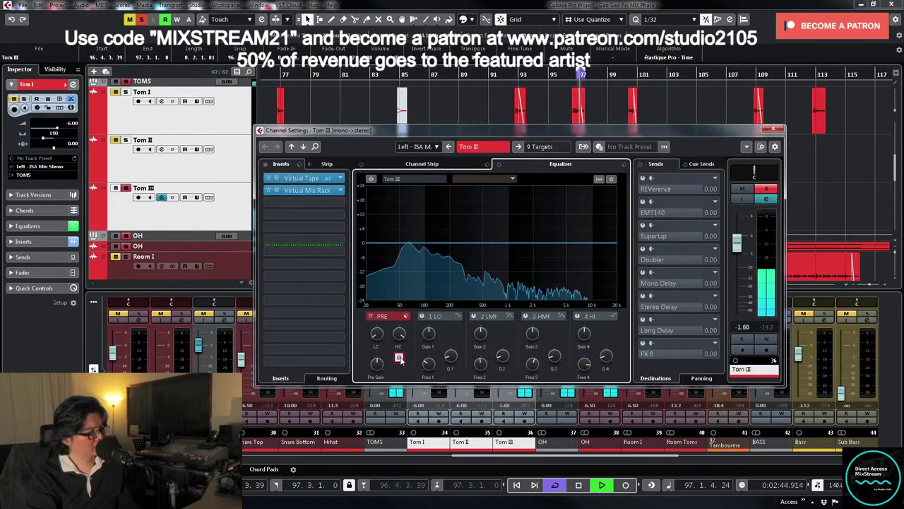
pyautogui.click(400, 359)
pyautogui.click(400, 359)
pyautogui.moveTo(737, 242); pyautogui.dragTo(737, 234)
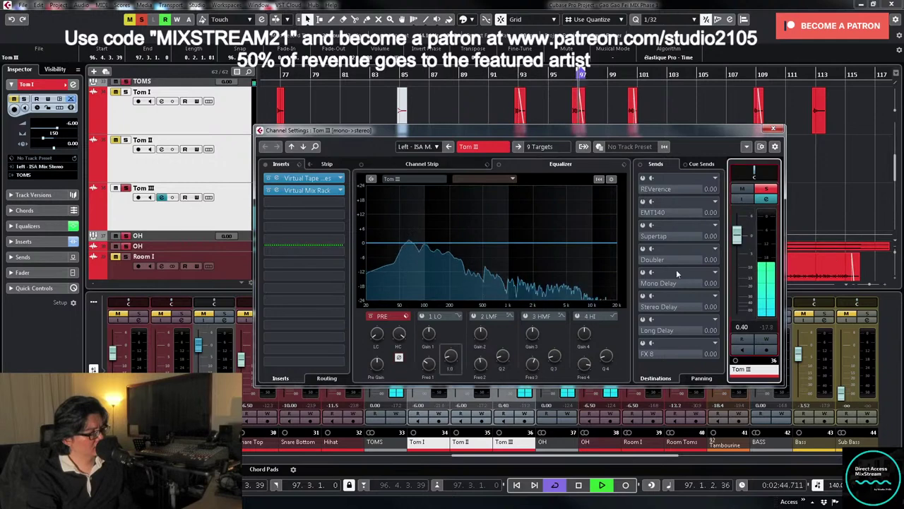
pyautogui.click(399, 358)
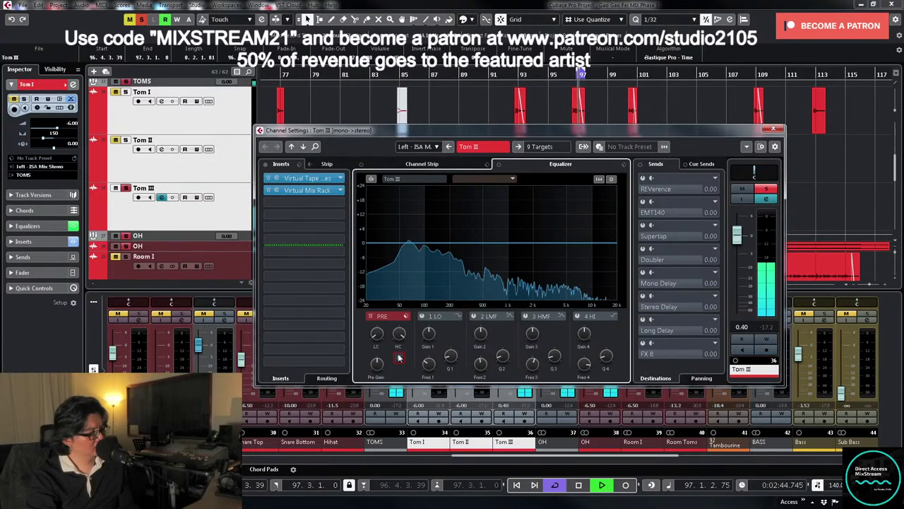
pyautogui.click(774, 130)
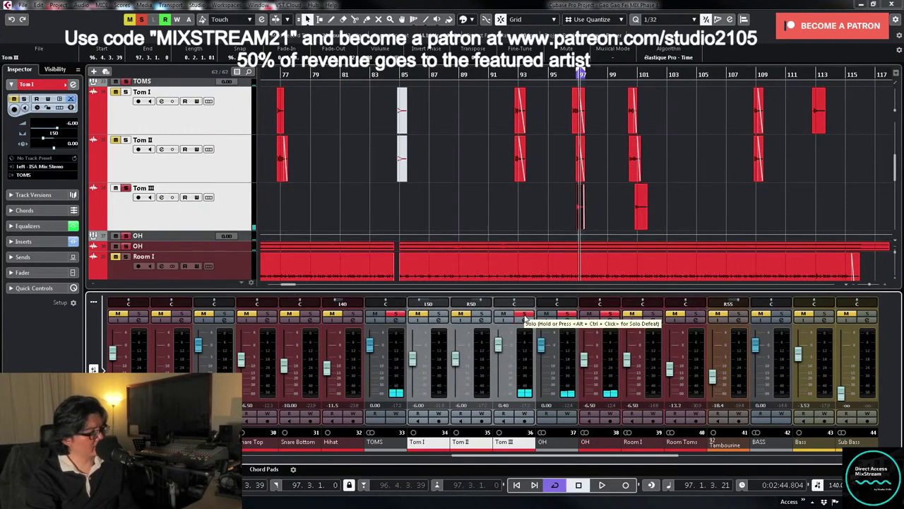
pyautogui.click(606, 322)
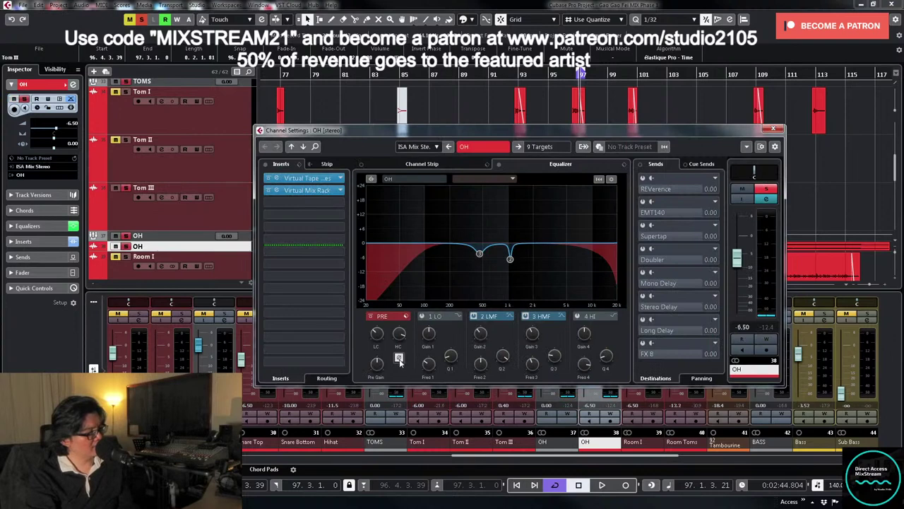
pyautogui.click(776, 131)
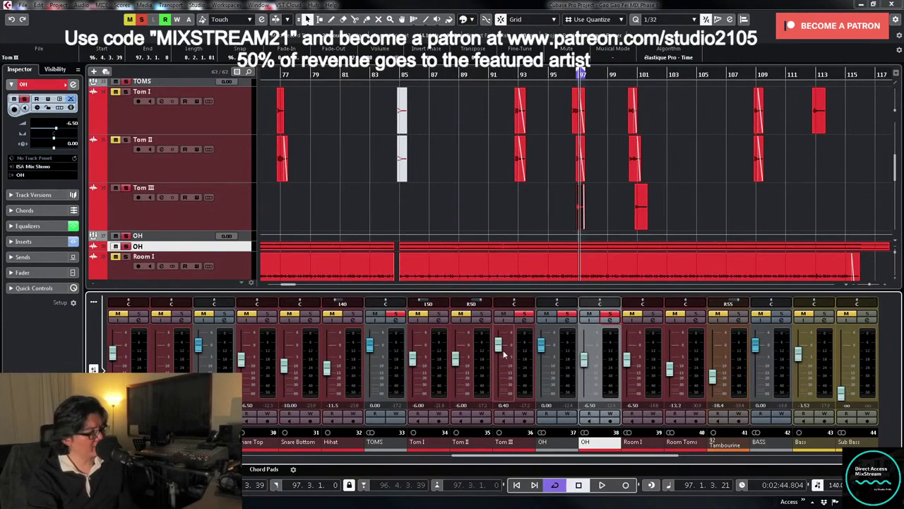
# - With the overheads out of solo, lower Tom III to about -6 dB and set its EQ low cut to about 26.5 Hz
pyautogui.moveTo(498, 345); pyautogui.dragTo(499, 360)
pyautogui.click(609, 318)
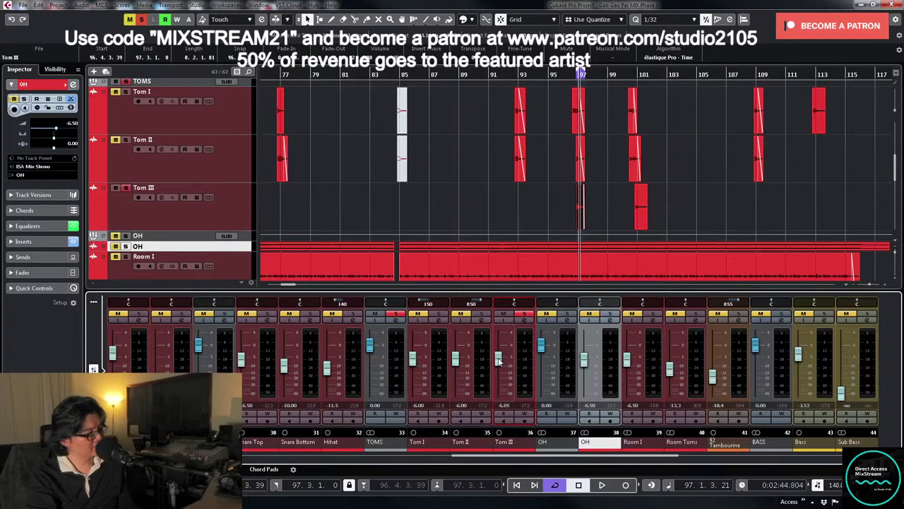
pyautogui.click(524, 320)
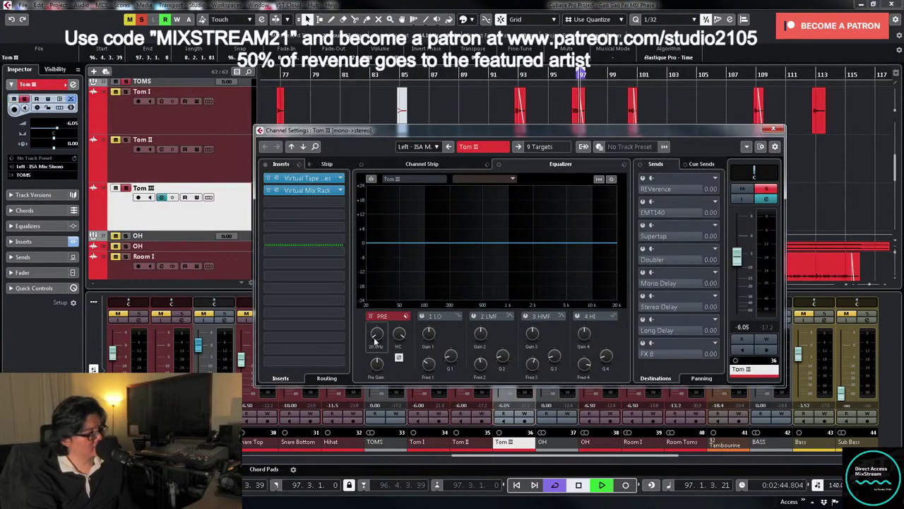
pyautogui.moveTo(375, 341); pyautogui.dragTo(376, 321)
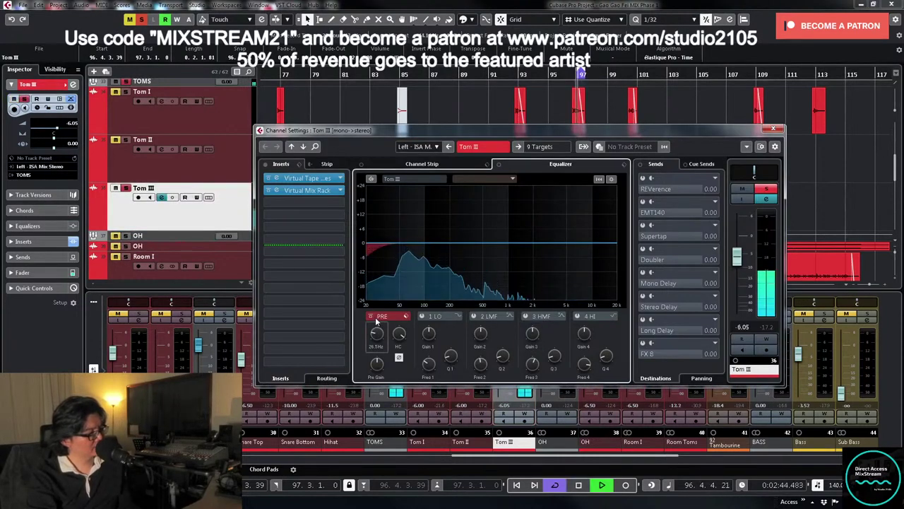
# - Sweep Tom III's low-mid EQ band as a narrow boost and cut about 6 dB just above 200 Hz
pyautogui.click(500, 243)
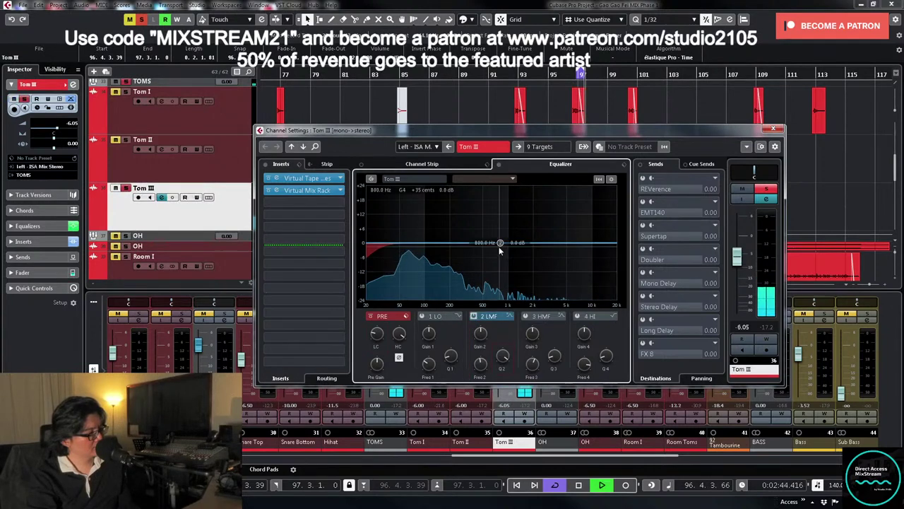
pyautogui.moveTo(500, 243); pyautogui.dragTo(454, 202)
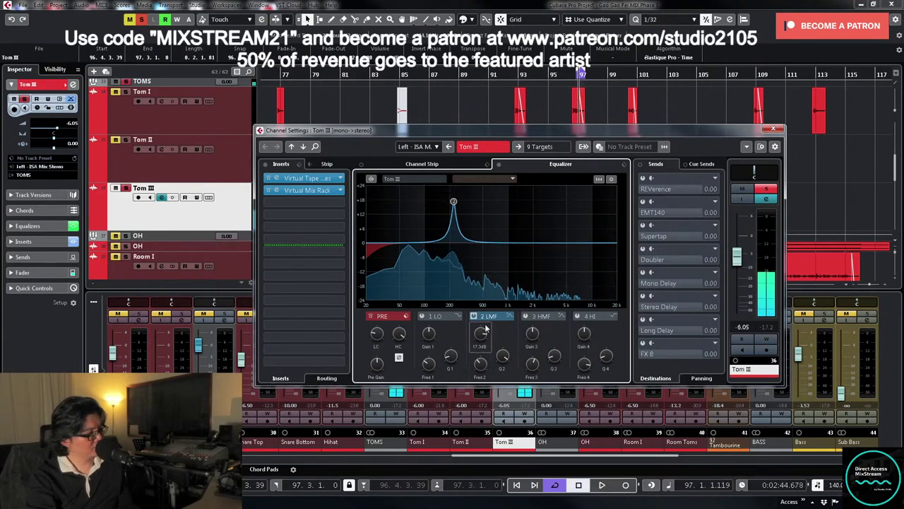
pyautogui.moveTo(481, 333); pyautogui.dragTo(478, 364)
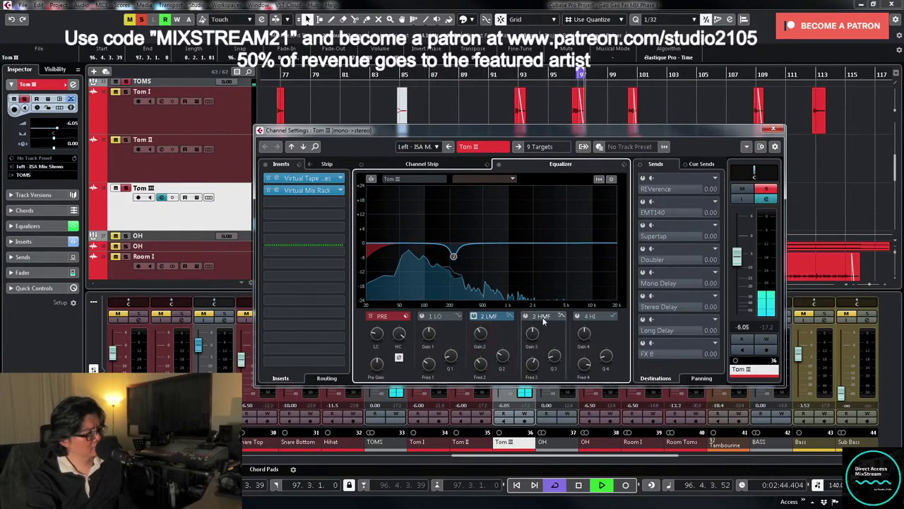
# - Sweep Tom III's high-mid EQ band to about 481 Hz and cut it about 8 dB with a wider Q
pyautogui.moveTo(533, 243); pyautogui.dragTo(483, 204)
pyautogui.moveTo(484, 203); pyautogui.dragTo(483, 202)
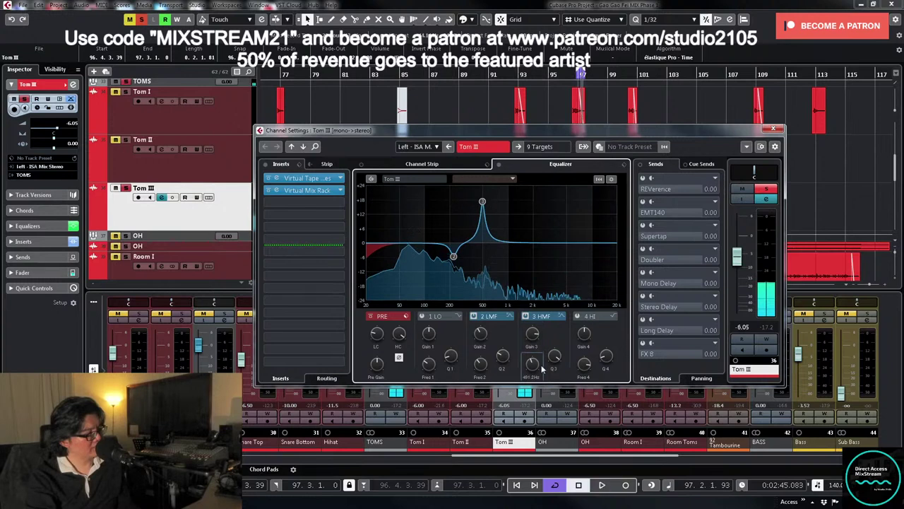
pyautogui.moveTo(533, 336); pyautogui.dragTo(539, 429)
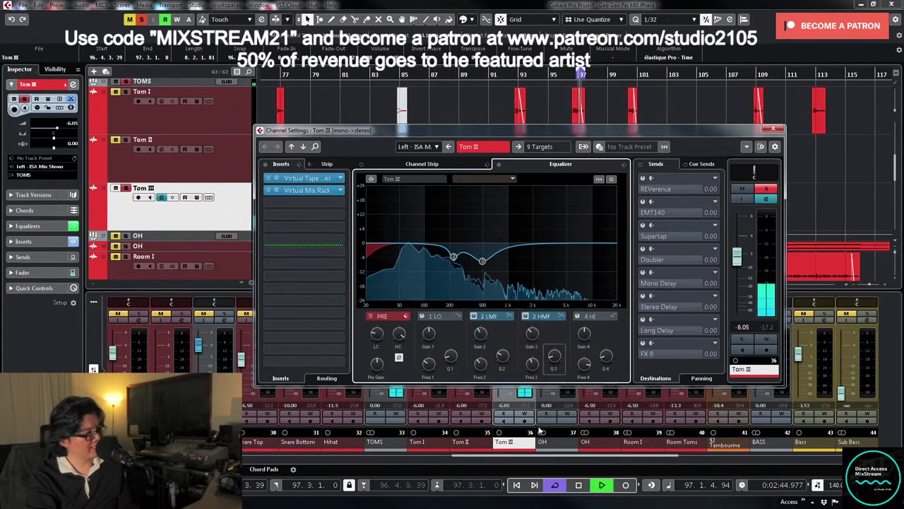
# - Enable Tom III's low EQ band with a bell shape and boost it about 7 dB at 94.7 Hz
pyautogui.click(422, 316)
pyautogui.click(460, 317)
pyautogui.click(489, 361)
pyautogui.press('space')
pyautogui.moveTo(424, 244)
pyautogui.mouseDown()
pyautogui.moveTo(407, 227)
pyautogui.moveTo(422, 227)
pyautogui.mouseUp()
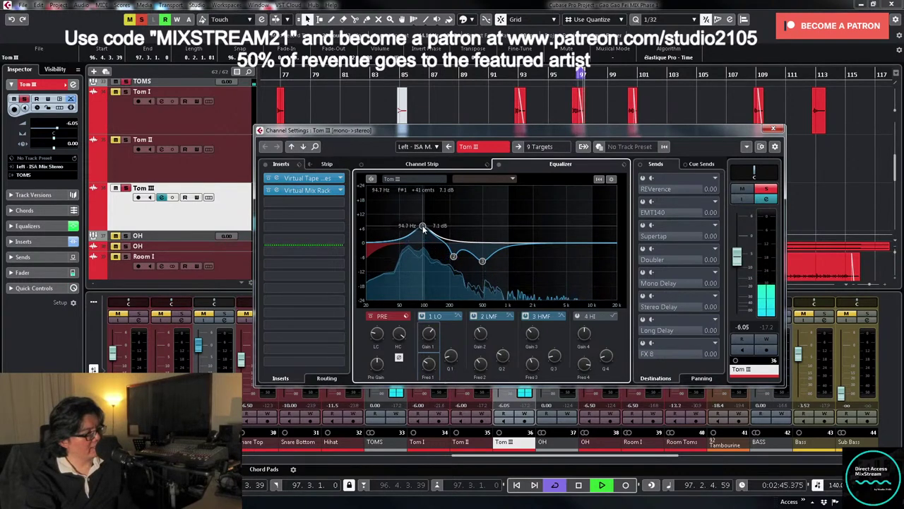
pyautogui.moveTo(422, 228); pyautogui.dragTo(423, 227)
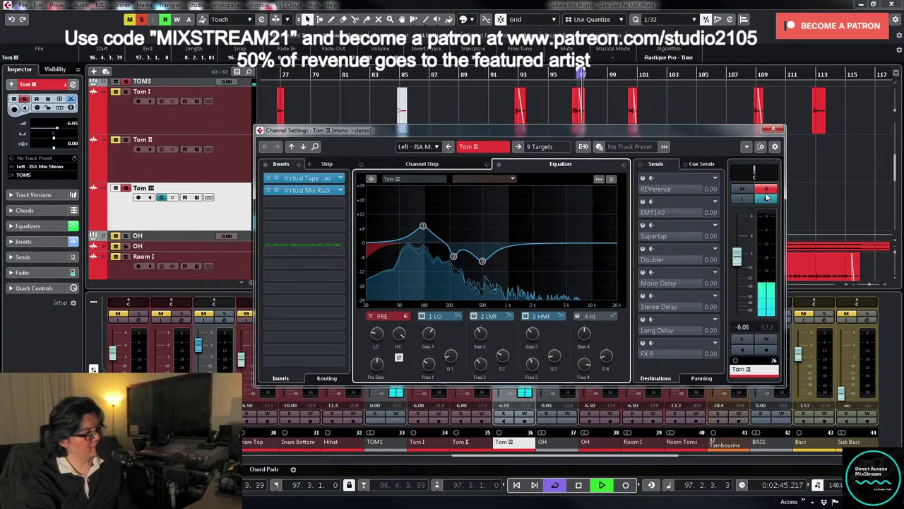
# - Pan Tom III hard right out of solo and lower its fader to -7.27 dB while auditioning the full mix
pyautogui.click(774, 130)
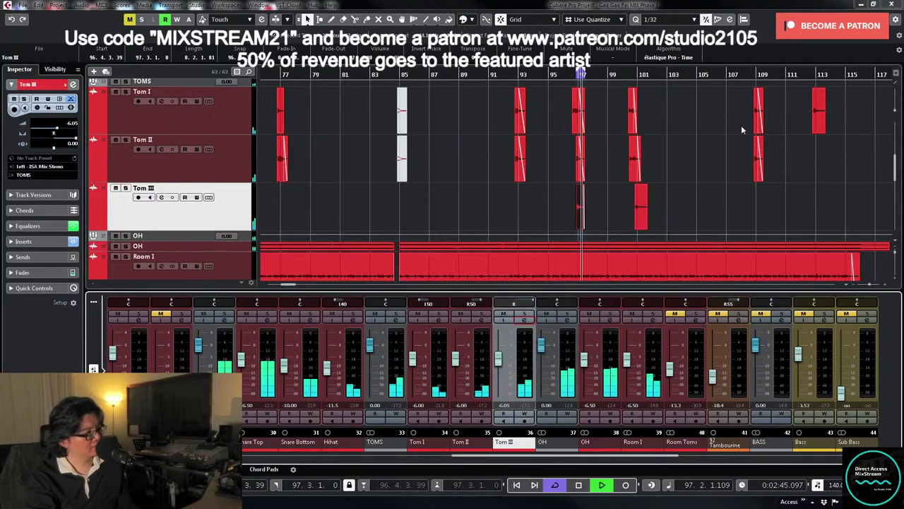
pyautogui.click(557, 74)
pyautogui.press('space')
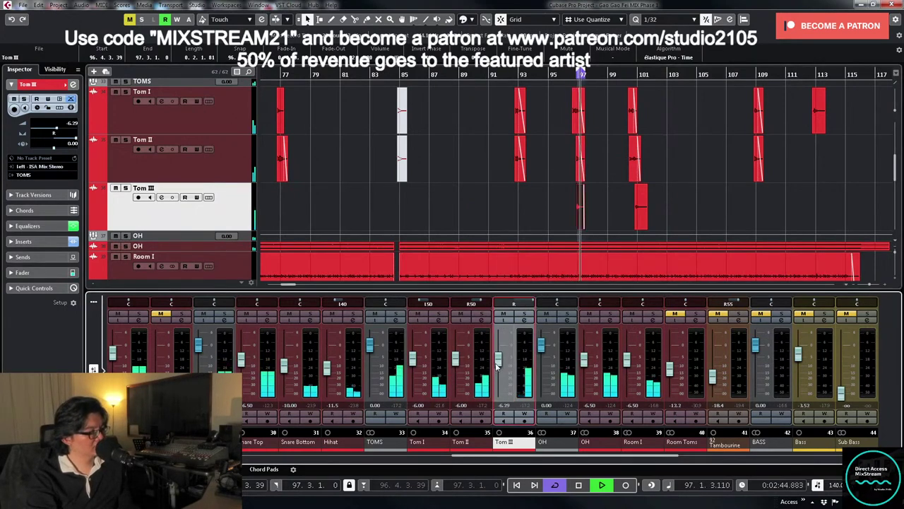
pyautogui.press('space')
pyautogui.press('space')
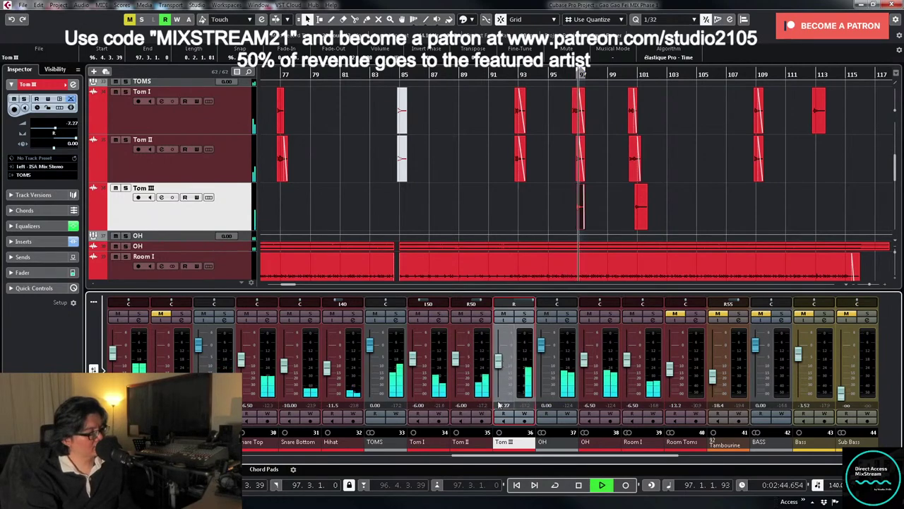
# - Reduce Tom III's low-band EQ boost to about 3 dB and audition it in the full mix
pyautogui.click(527, 319)
pyautogui.press('space')
pyautogui.moveTo(426, 332); pyautogui.dragTo(436, 335)
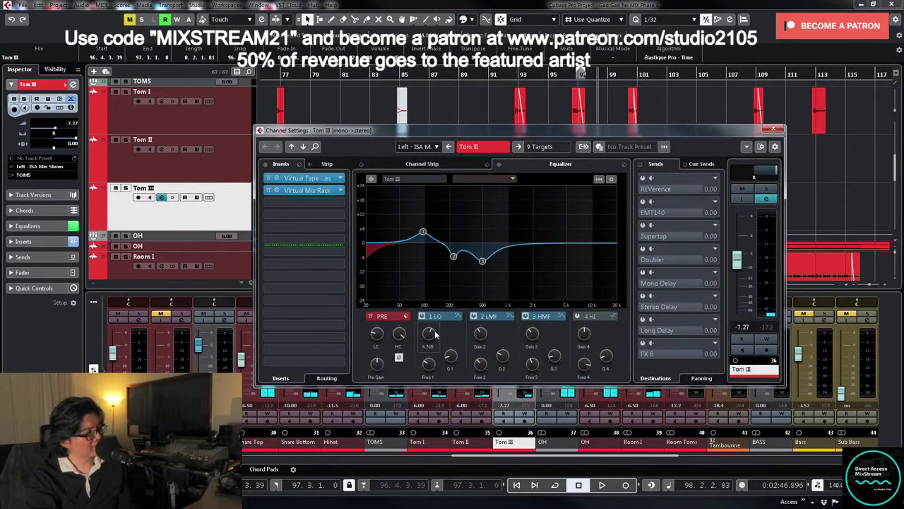
pyautogui.press('space')
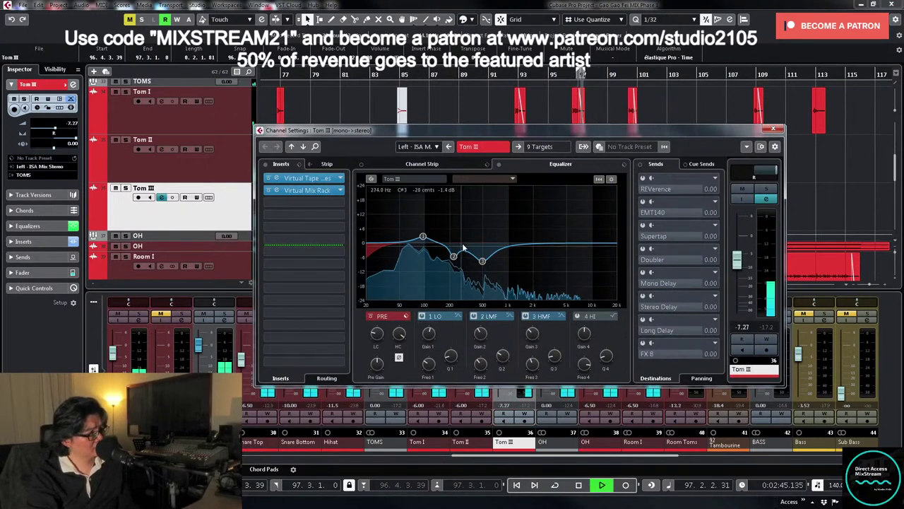
pyautogui.click(773, 129)
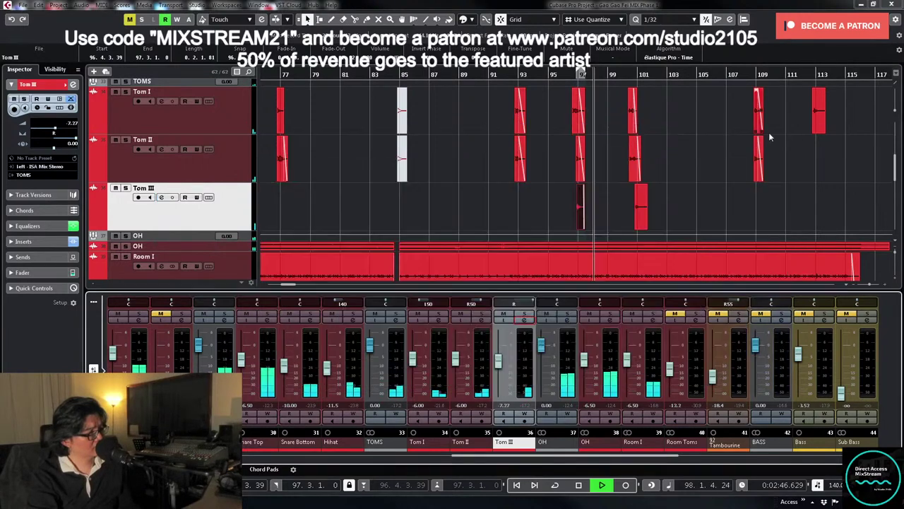
# - Replay the tom fill around bar 97 in the full drum mix to check the toms' balance
pyautogui.click(558, 73)
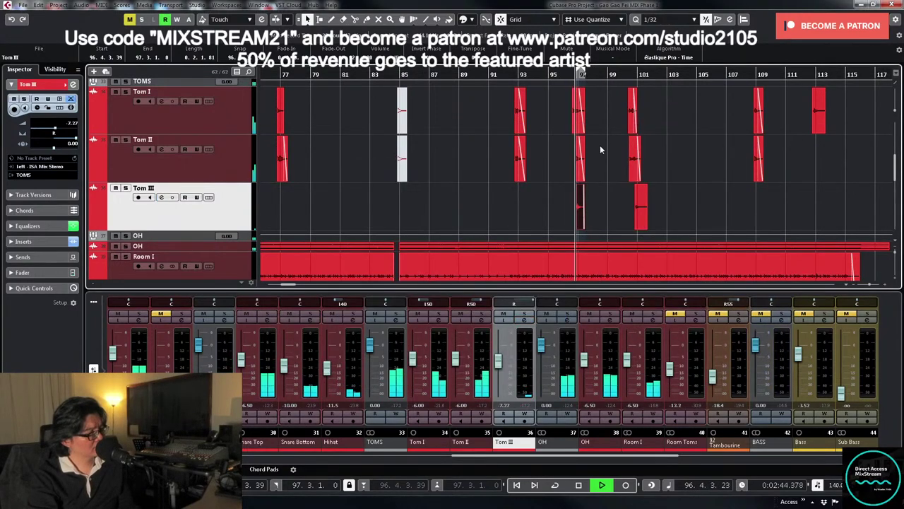
pyautogui.press('space')
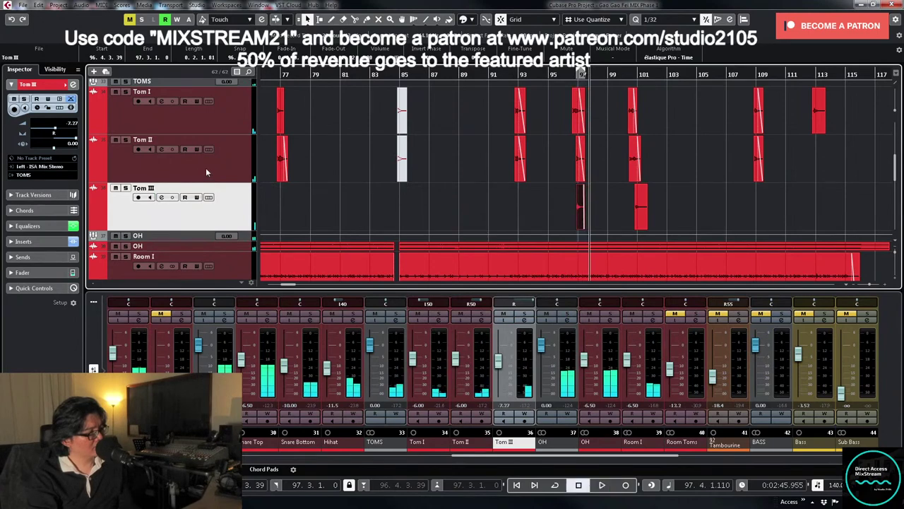
pyautogui.click(207, 171)
pyautogui.hotkey('shift', 'f')
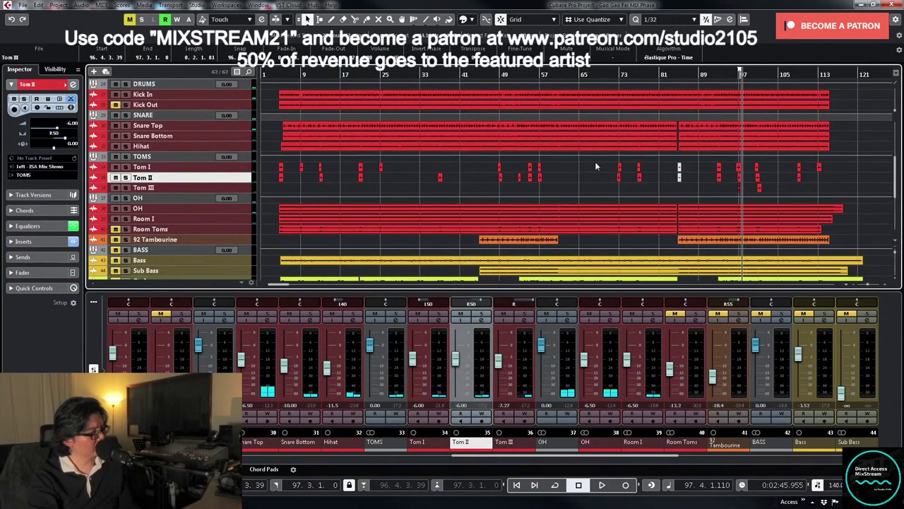
pyautogui.scroll(-2, 597, 161)
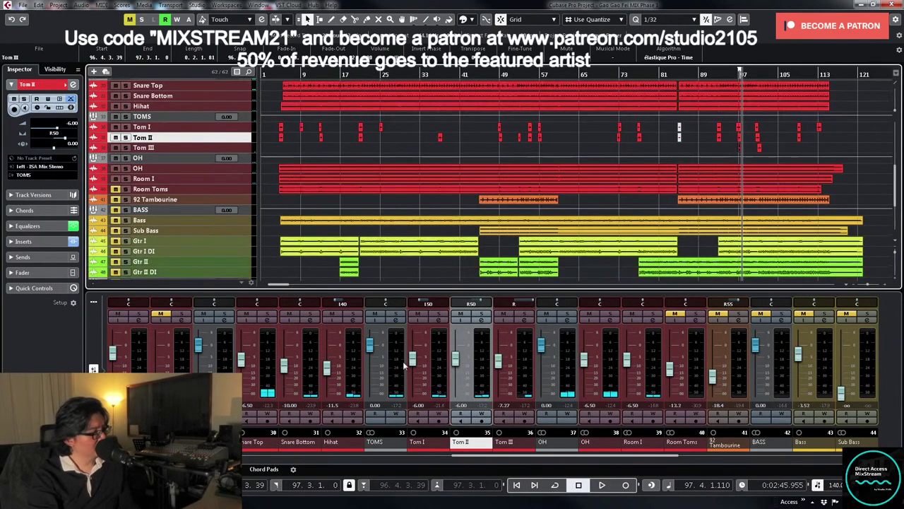
# - Add and activate a send to REVerence on the OH group channel, and inspect the reverb plug-in's settings
pyautogui.click(572, 324)
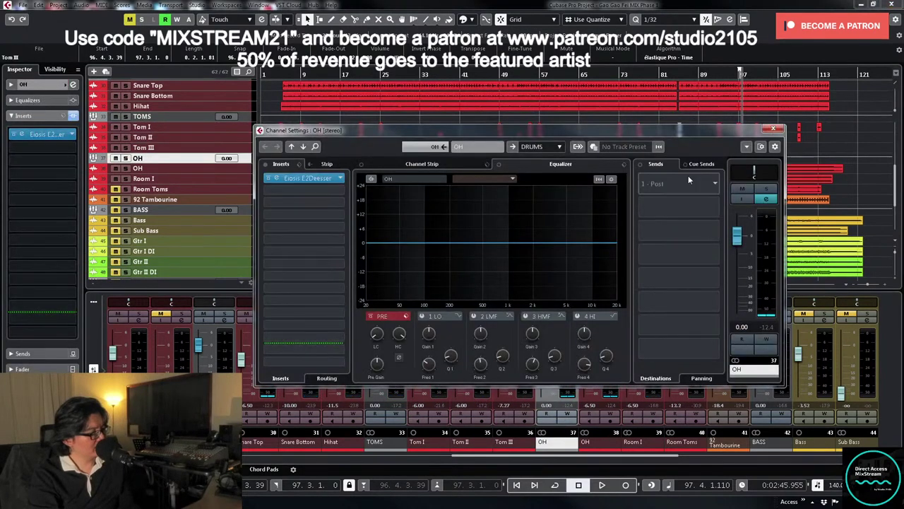
pyautogui.click(714, 186)
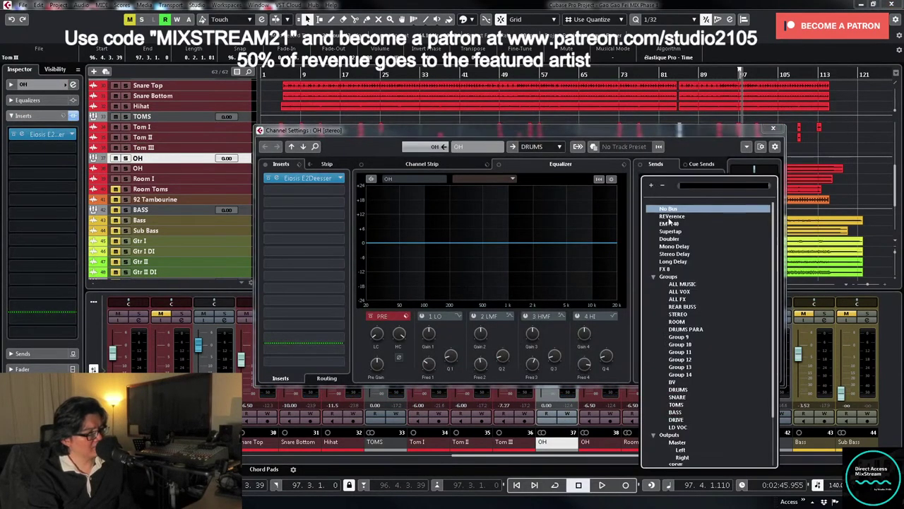
pyautogui.click(669, 217)
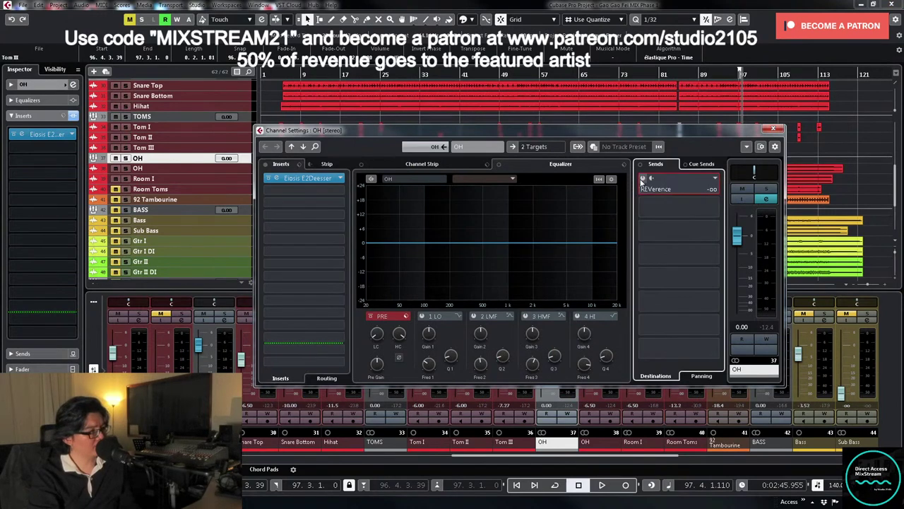
pyautogui.rightClick(689, 186)
pyautogui.click(737, 288)
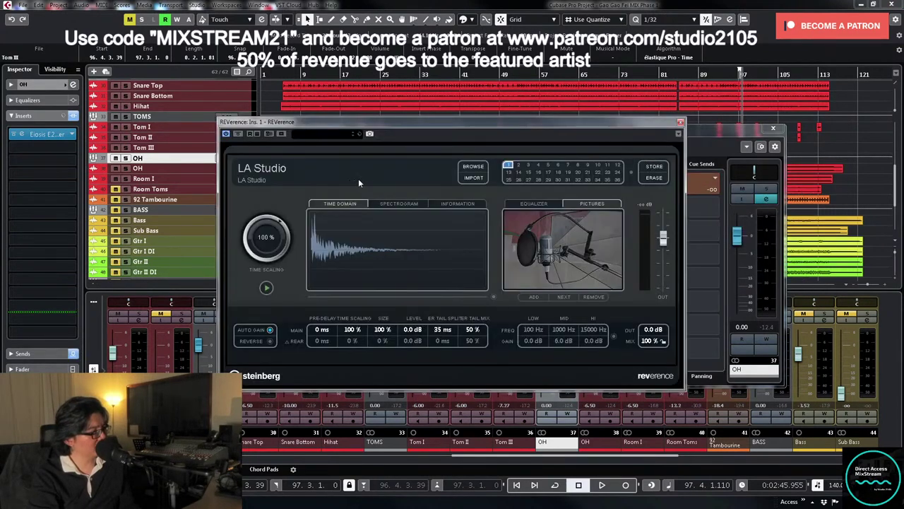
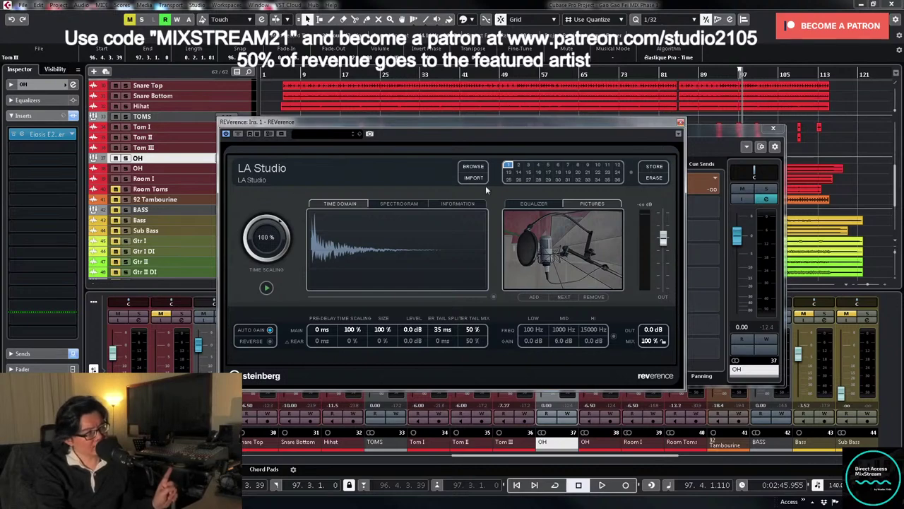
pyautogui.click(680, 123)
pyautogui.click(773, 128)
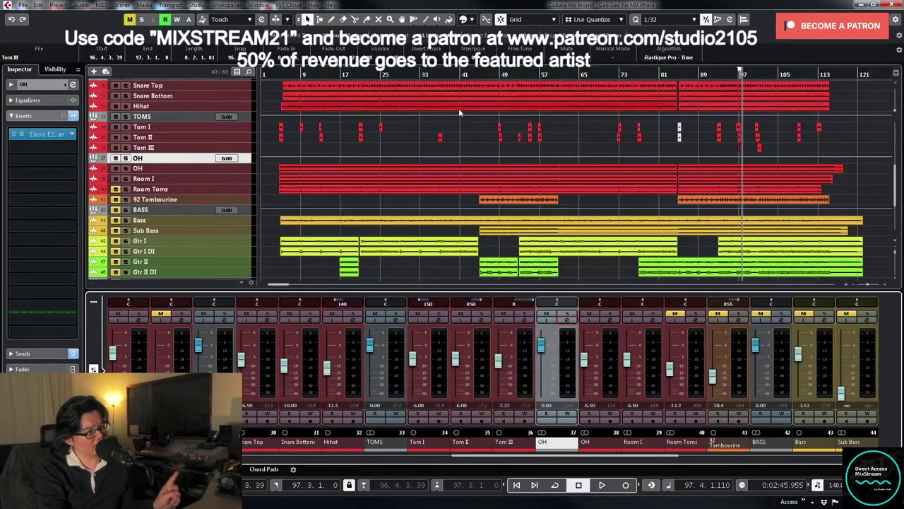
pyautogui.click(276, 83)
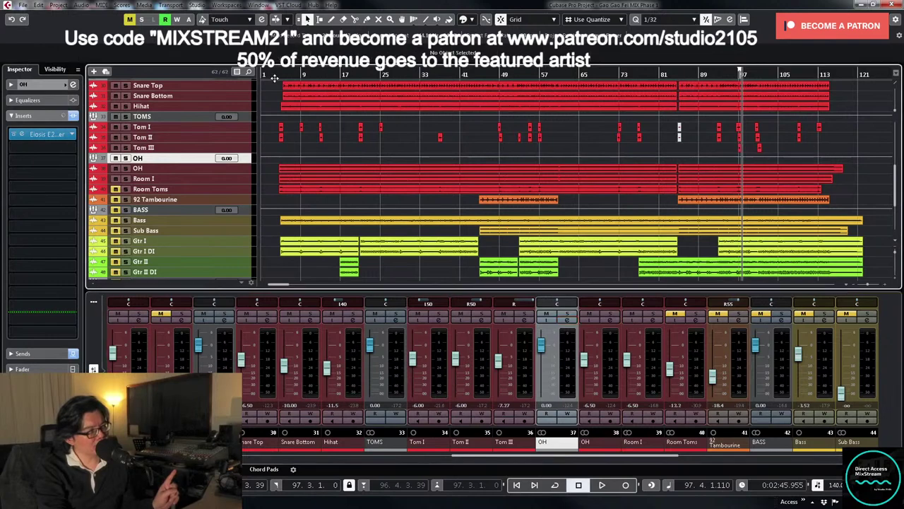
# - Set the OH group's REVerence send level to 0 dB while the drum mix plays
pyautogui.click(568, 322)
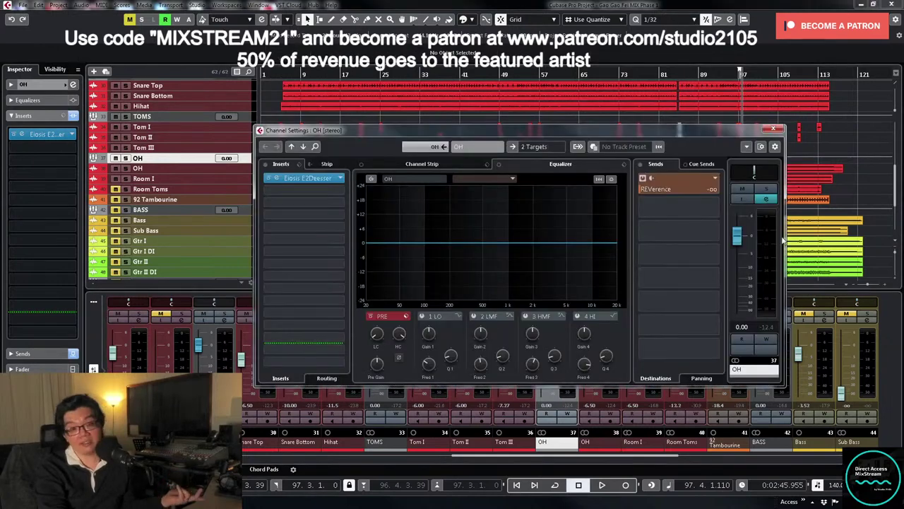
pyautogui.press('space')
pyautogui.moveTo(654, 187); pyautogui.dragTo(717, 188)
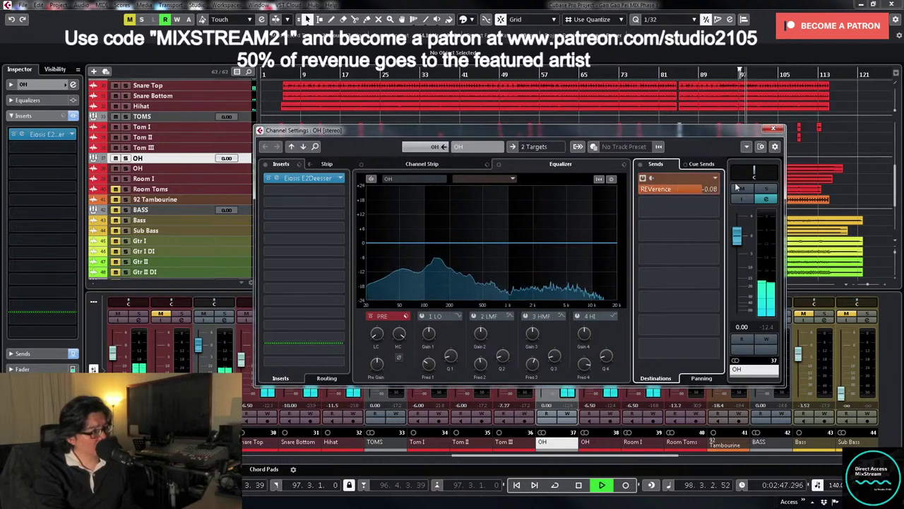
pyautogui.doubleClick(696, 191)
pyautogui.write('0')
pyautogui.press('Return')
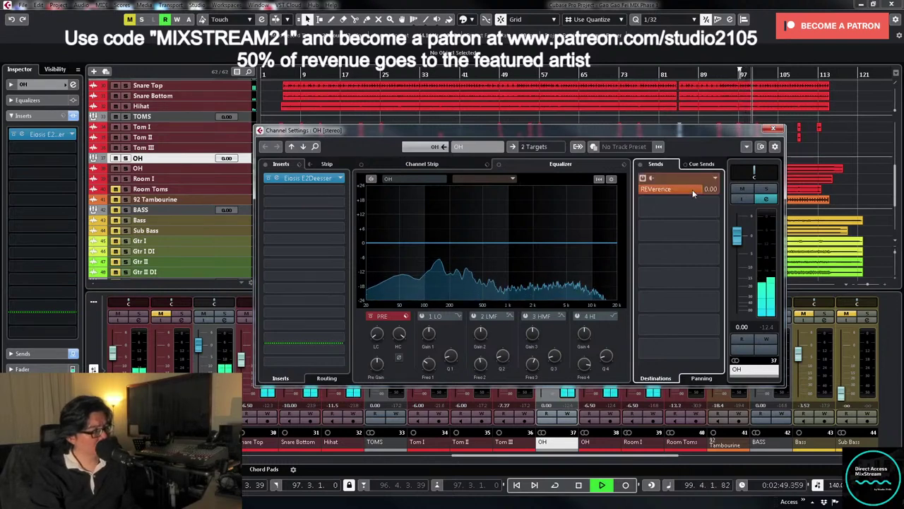
# - Audition the OH group's reverb in solo with a slightly raised send, and reset the send level to 0 dB
pyautogui.click(765, 189)
pyautogui.moveTo(696, 191)
pyautogui.mouseDown()
pyautogui.moveTo(753, 191)
pyautogui.moveTo(706, 191)
pyautogui.mouseUp()
pyautogui.doubleClick(707, 191)
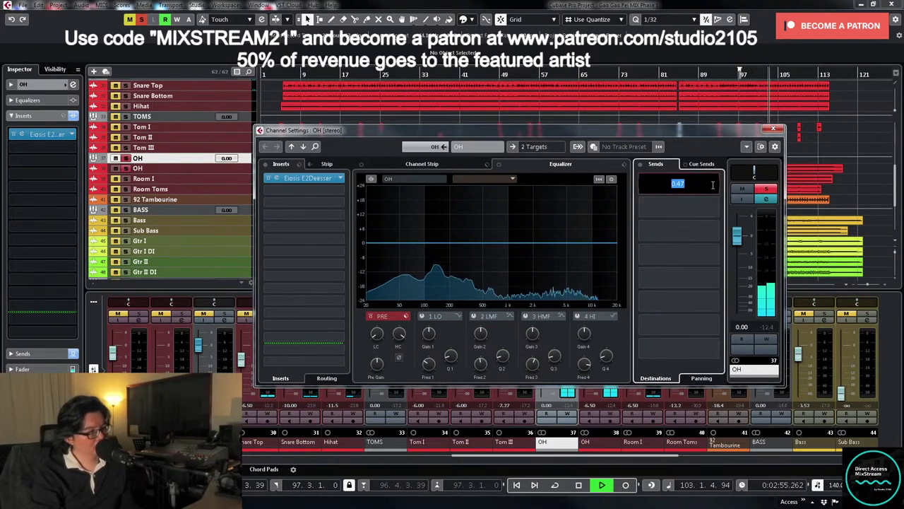
pyautogui.write('0')
pyautogui.press('Return')
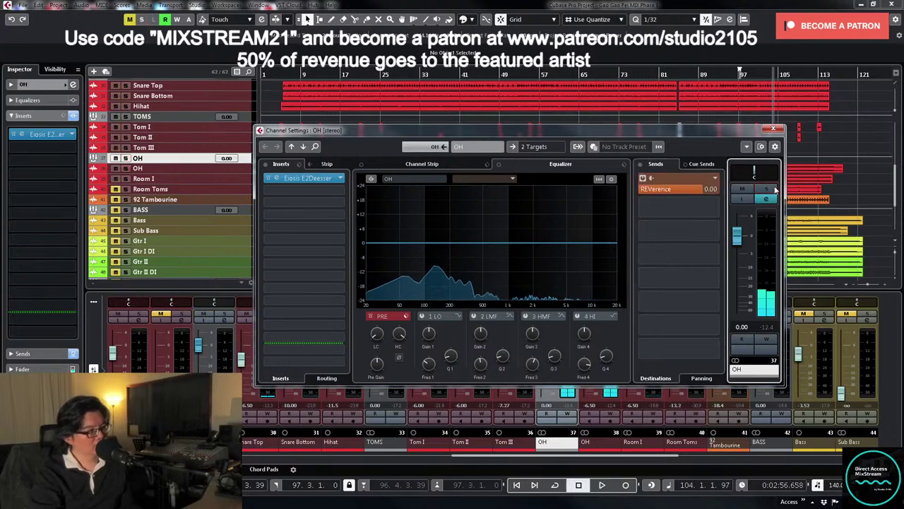
# - Compare the full drum mix with the OH group's REVerence send switched off and on
pyautogui.click(773, 130)
pyautogui.press('space')
pyautogui.press('e')
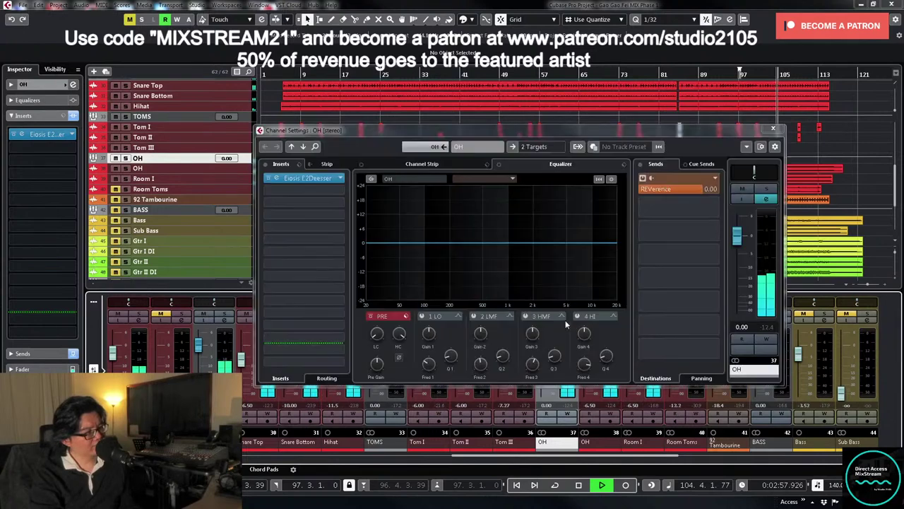
pyautogui.click(644, 179)
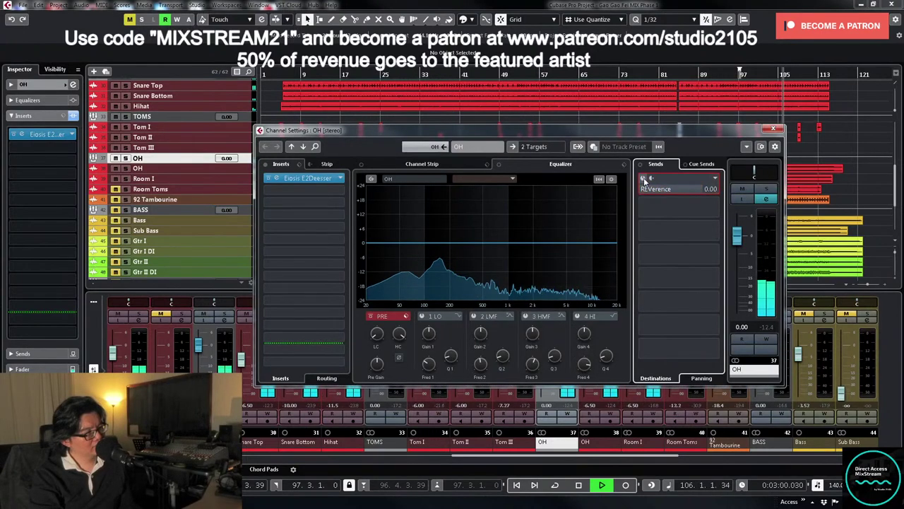
pyautogui.click(644, 179)
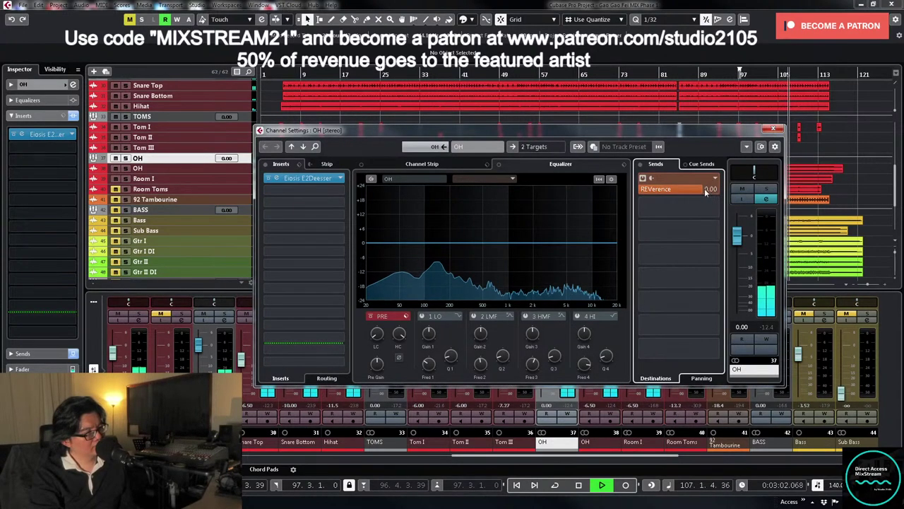
# - Raise the OH group's REVerence send to about 2.94 dB during playback and close its channel settings
pyautogui.moveTo(710, 189); pyautogui.dragTo(722, 178)
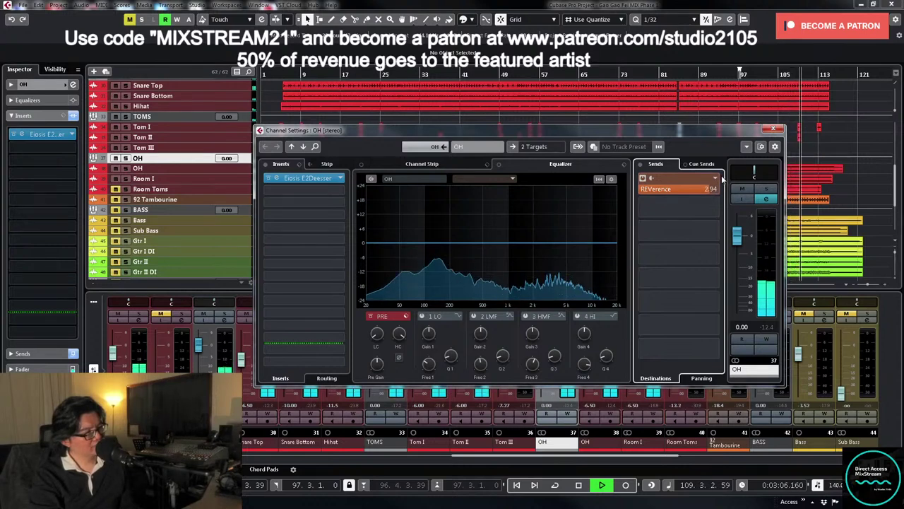
pyautogui.doubleClick(698, 183)
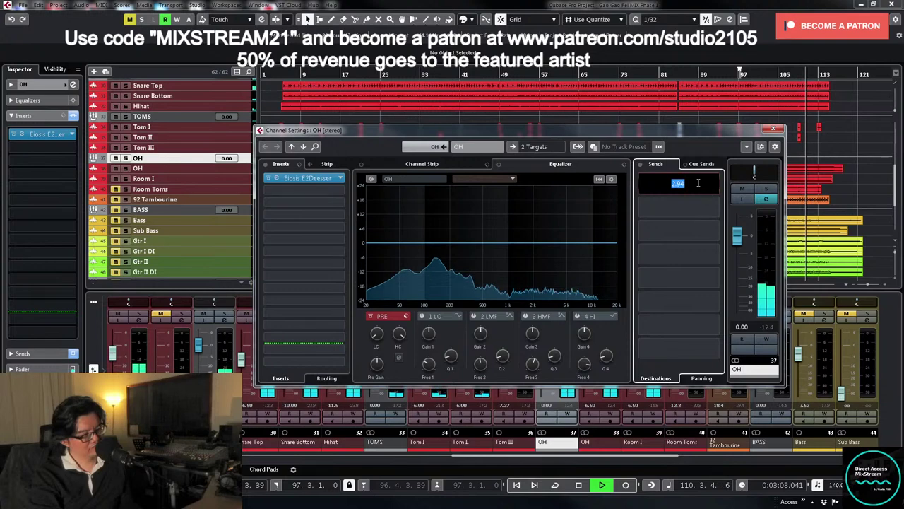
pyautogui.press('Return')
pyautogui.press('space')
pyautogui.click(773, 129)
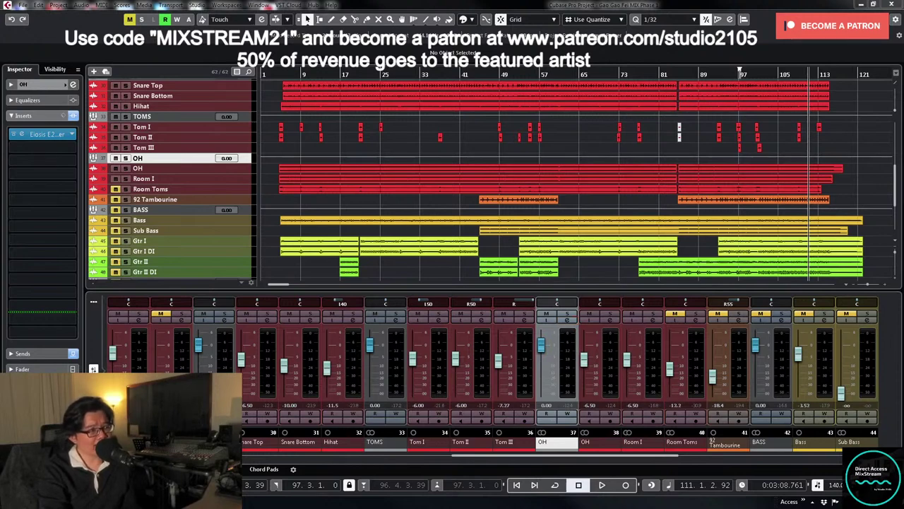
# - Solo the OH group with the REVerence return, and sweep a narrow low-mid EQ boost on the return to about 1.1 kHz
pyautogui.press('s')
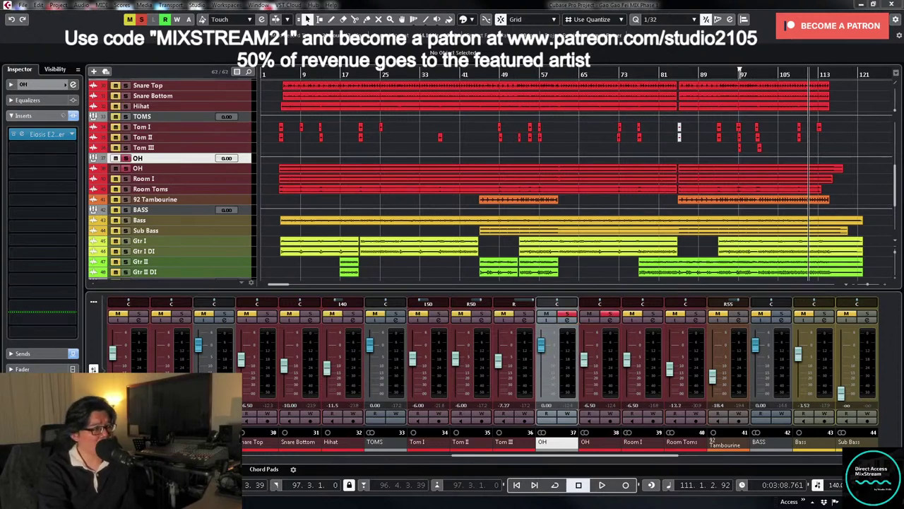
pyautogui.press('e')
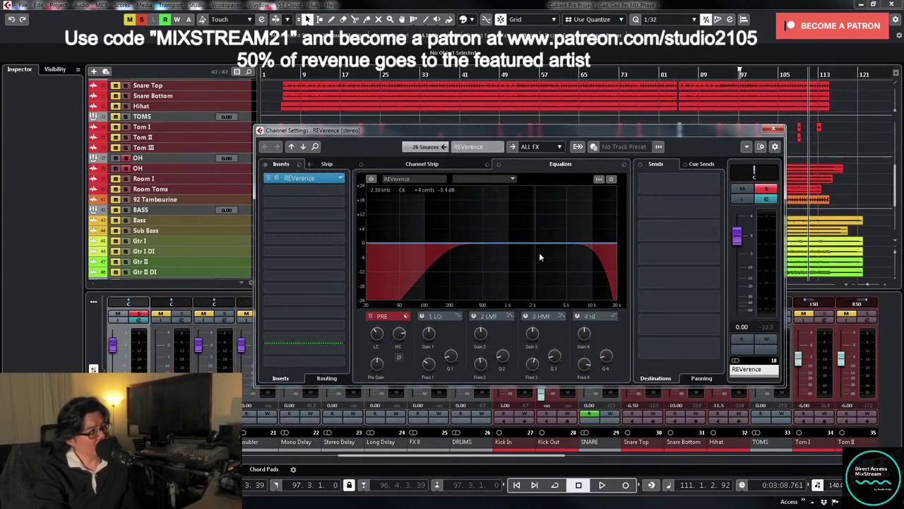
pyautogui.press('space')
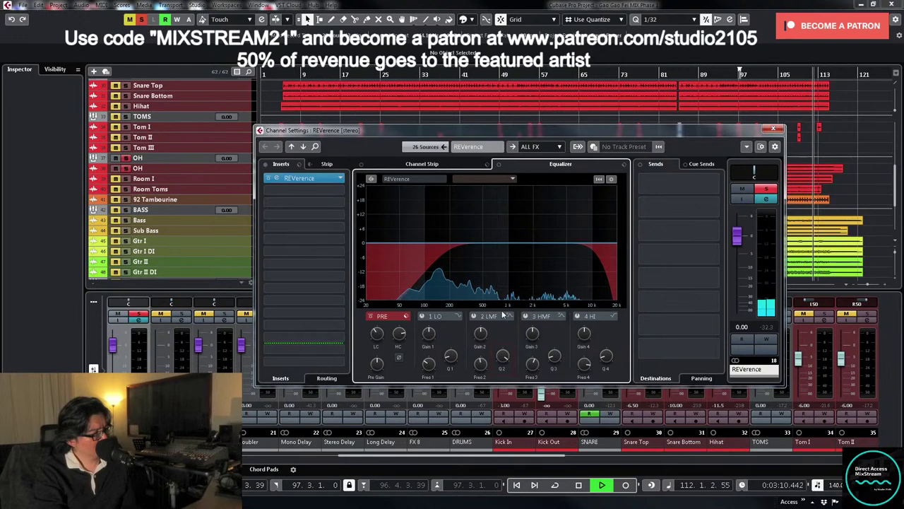
pyautogui.click(499, 243)
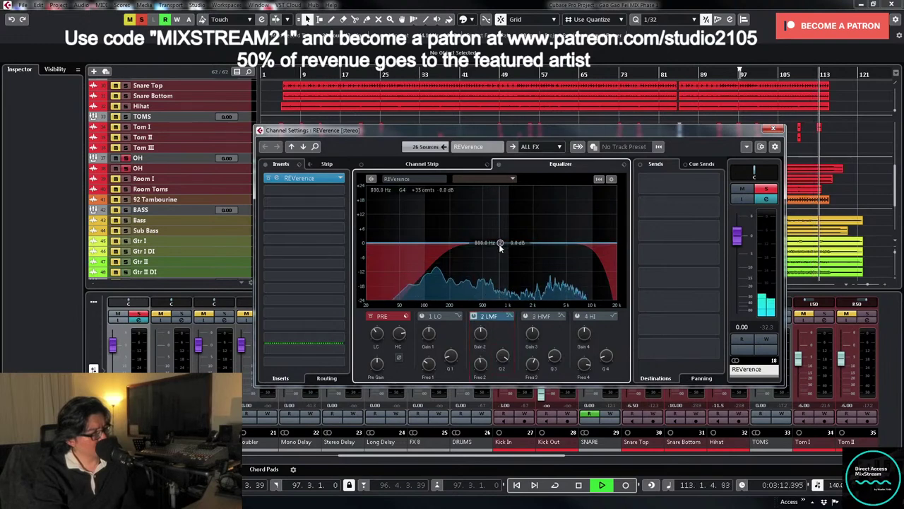
pyautogui.moveTo(499, 247); pyautogui.dragTo(514, 205)
pyautogui.press('space')
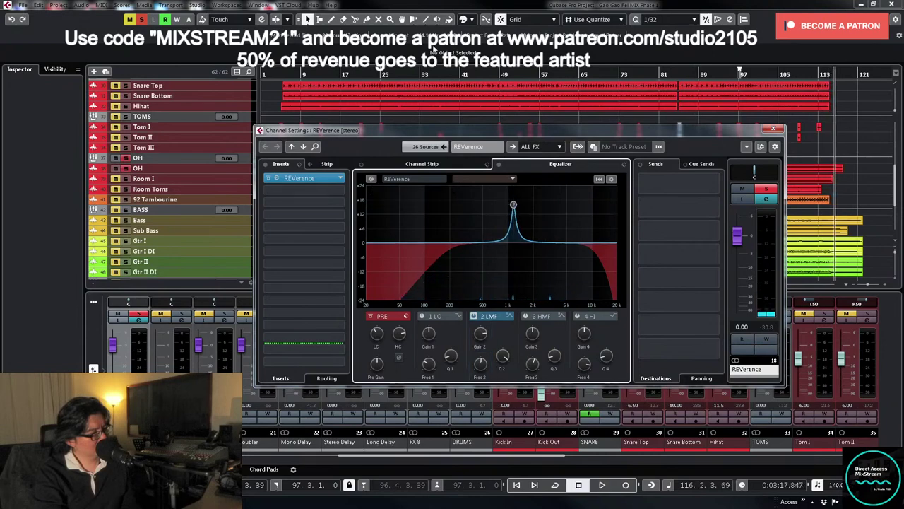
# - Audition the soloed reverb from around bar 18 and cut the REVerence return's low-mid EQ band by about 7 dB
pyautogui.click(346, 75)
pyautogui.press('space')
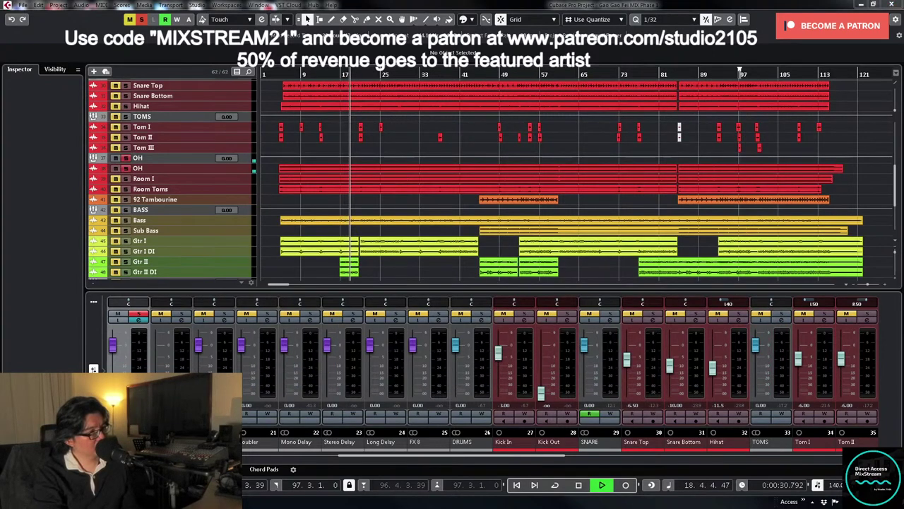
pyautogui.press('e')
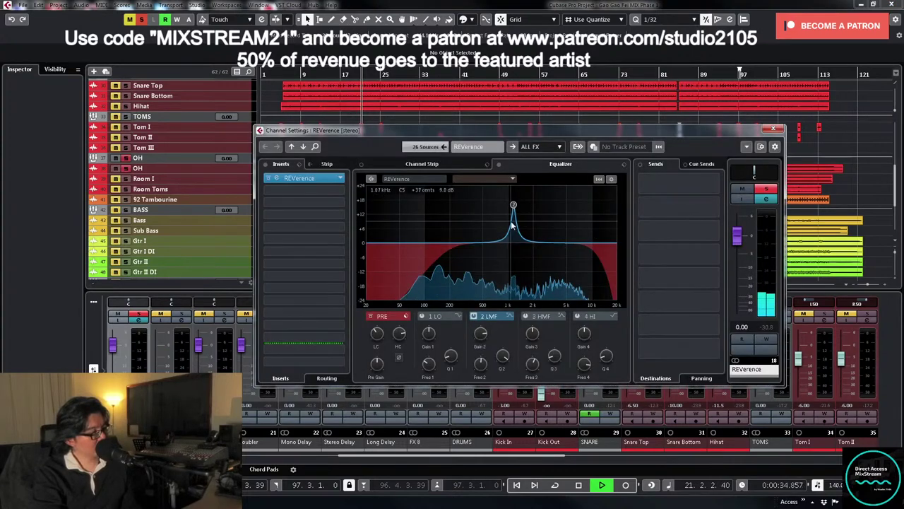
pyautogui.moveTo(481, 335); pyautogui.dragTo(481, 373)
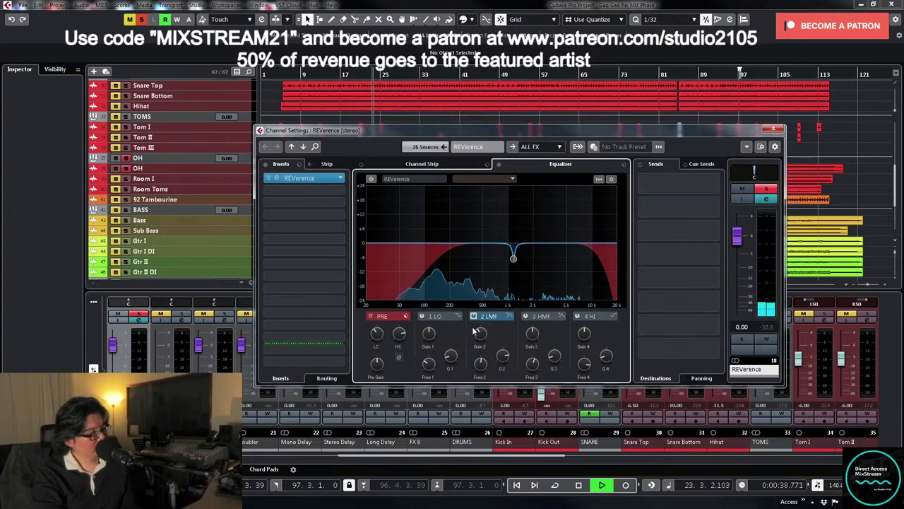
# - Sweep the REVerence return's high-mid EQ band to around 330 Hz, cut it about 7 dB with a wider Q, and unsolo the reverb
pyautogui.click(525, 317)
pyautogui.moveTo(558, 354); pyautogui.dragTo(570, 271)
pyautogui.moveTo(533, 243); pyautogui.dragTo(467, 198)
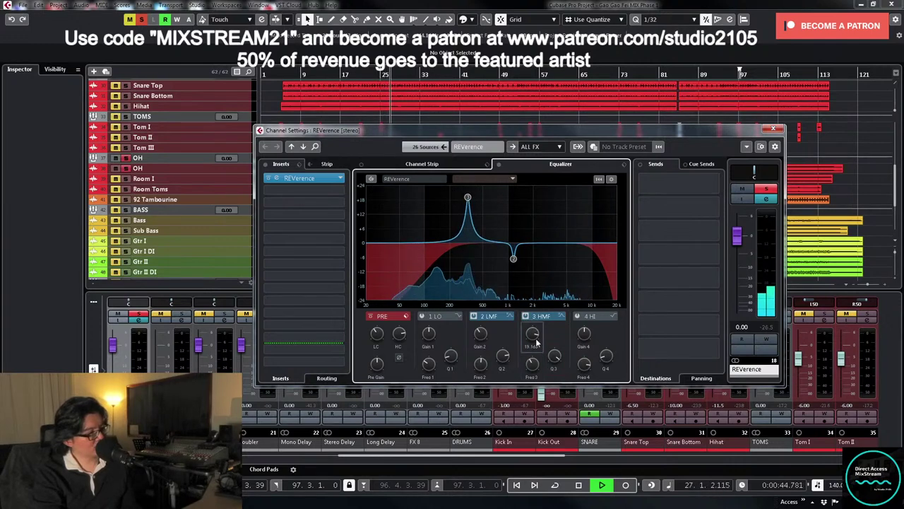
pyautogui.moveTo(533, 333); pyautogui.dragTo(528, 379)
pyautogui.moveTo(554, 361); pyautogui.dragTo(545, 404)
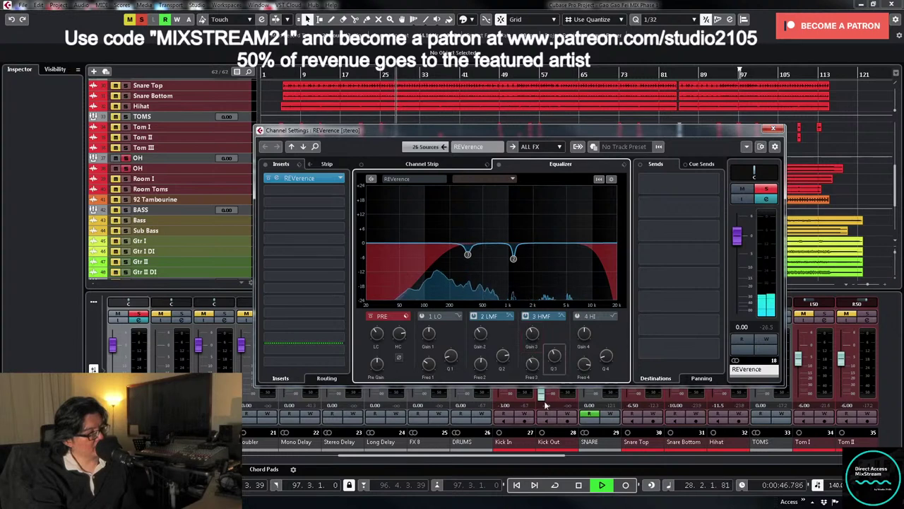
pyautogui.moveTo(532, 334); pyautogui.dragTo(531, 342)
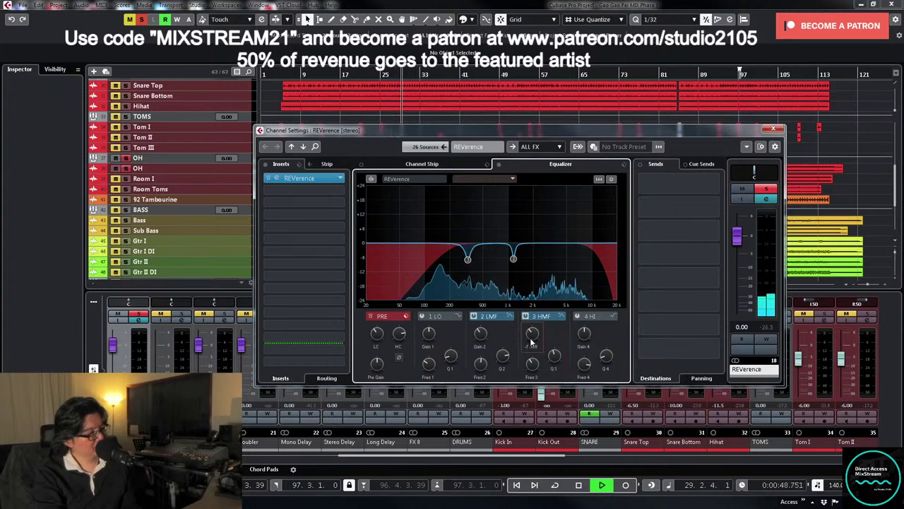
pyautogui.click(772, 127)
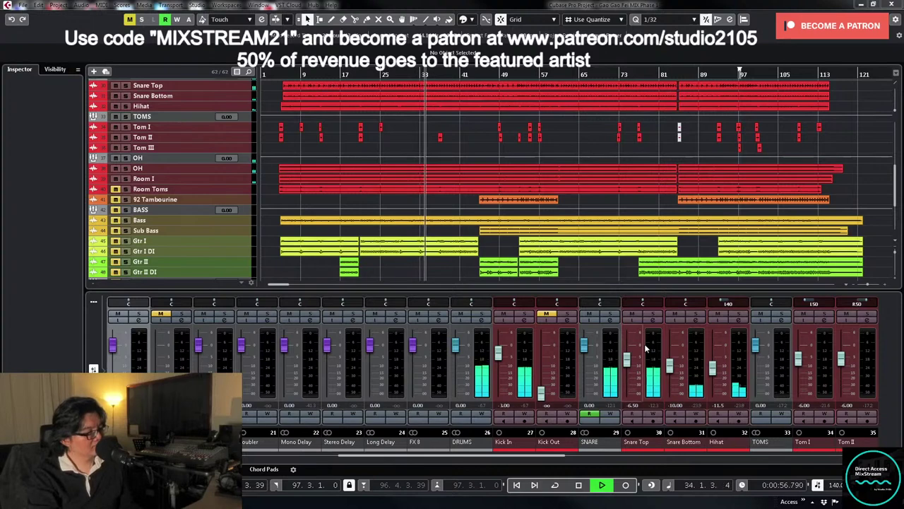
# - Solo the SNARE group, start playback from around bar 5 and open the group's channel settings
pyautogui.click(610, 314)
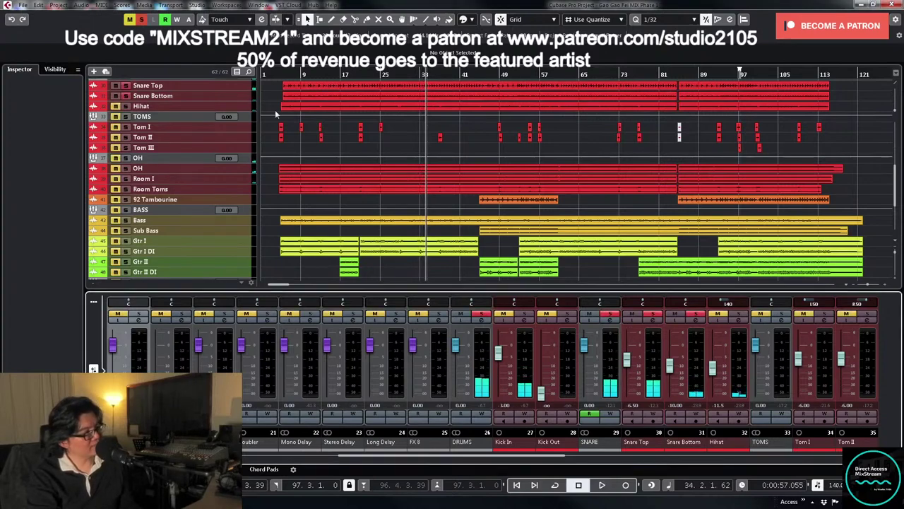
pyautogui.click(282, 75)
pyautogui.scroll(2, 502, 186)
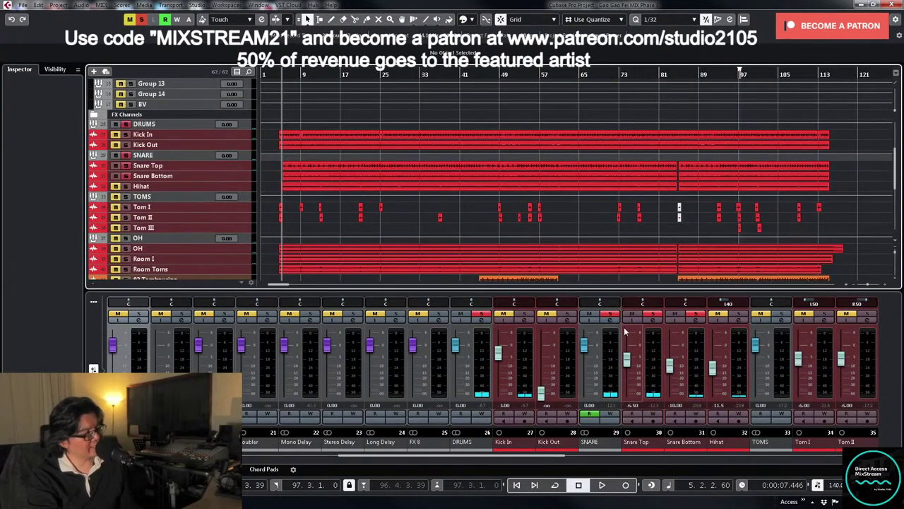
pyautogui.click(610, 321)
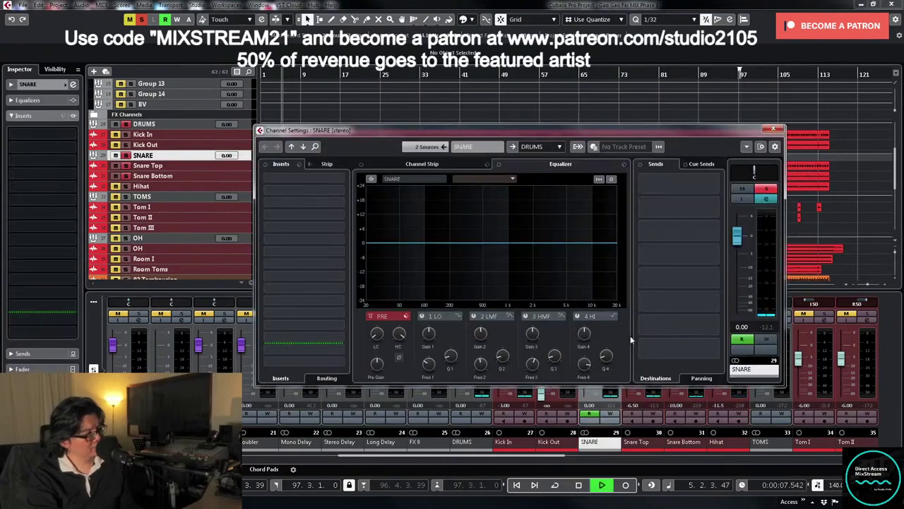
# - Insert Black Box Analog Design HG-2 in the SNARE group's second insert slot and load its 26 Snaretacular preset
pyautogui.click(339, 191)
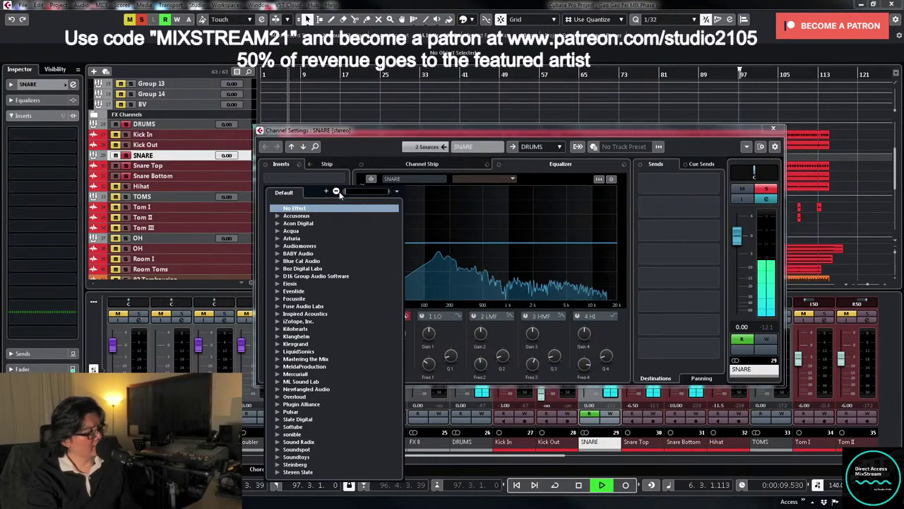
pyautogui.scroll(-3, 332, 298)
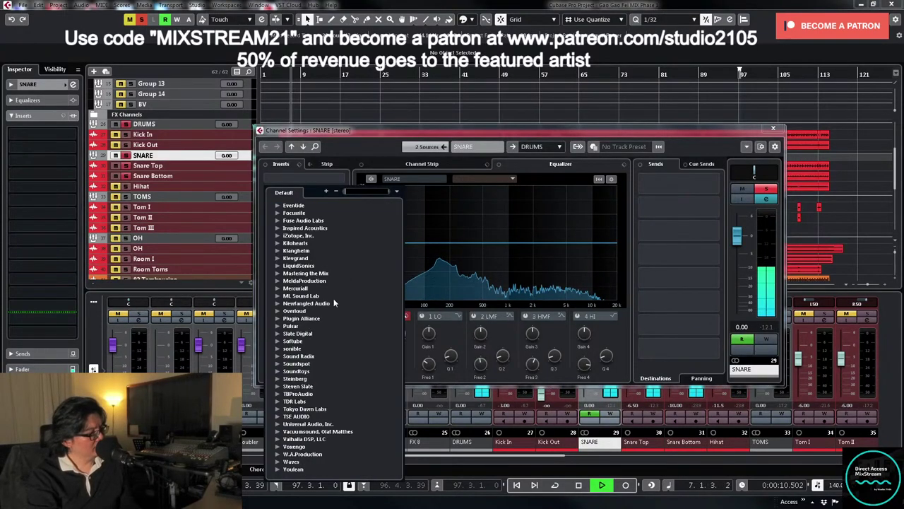
pyautogui.click(277, 319)
pyautogui.click(286, 348)
pyautogui.scroll(-5, 336, 315)
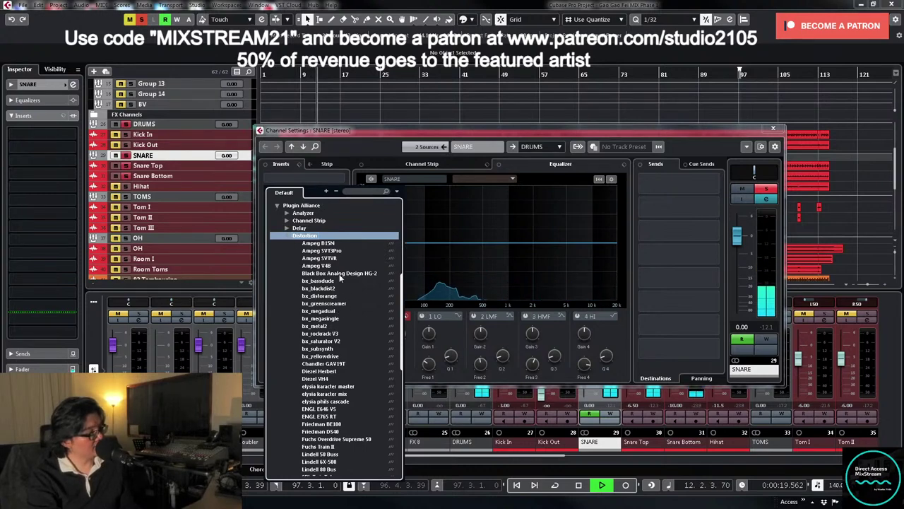
pyautogui.press('Escape')
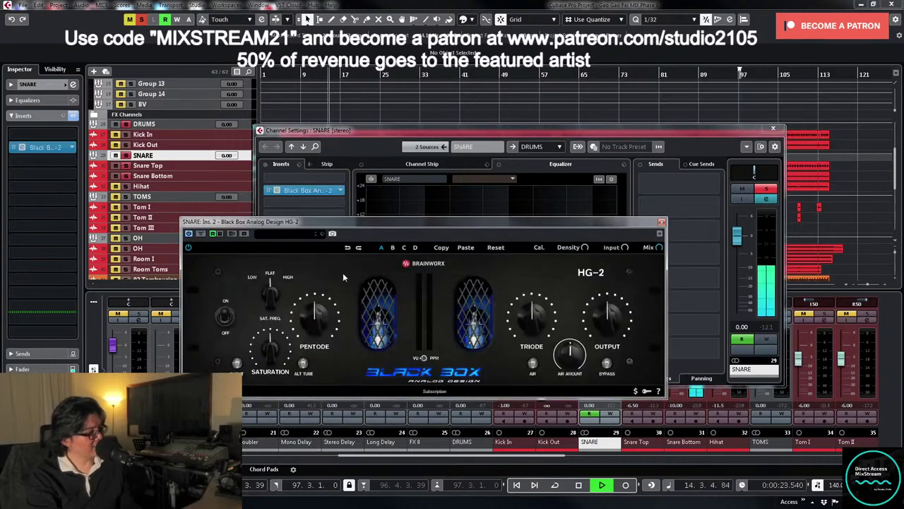
pyautogui.click(309, 233)
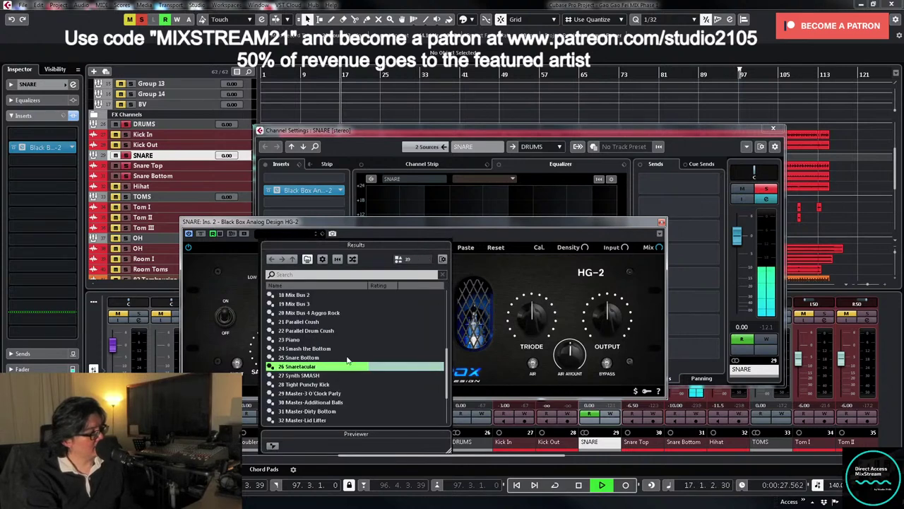
pyautogui.doubleClick(313, 366)
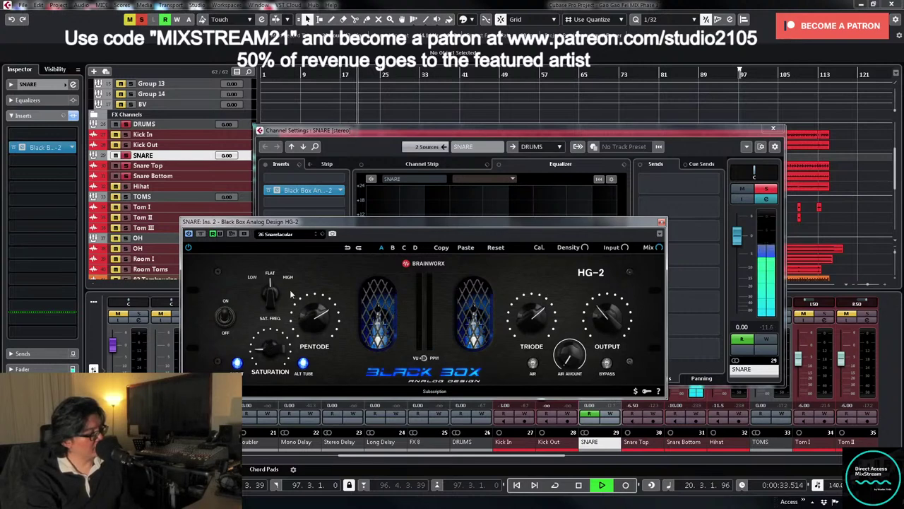
# - Set the HG-2's saturation frequency to High, raise Saturation to 80% and adjust Output to 30%
pyautogui.click(274, 295)
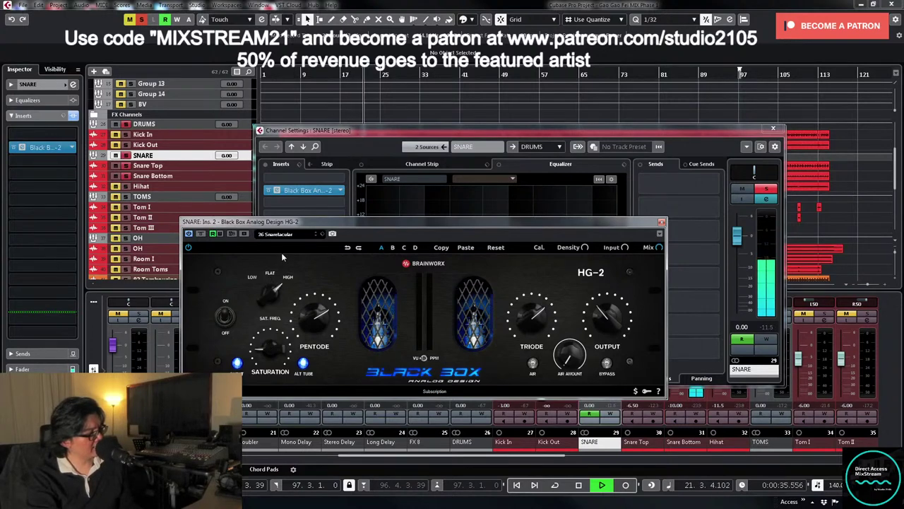
pyautogui.moveTo(273, 342); pyautogui.dragTo(281, 302)
pyautogui.moveTo(600, 313); pyautogui.dragTo(598, 318)
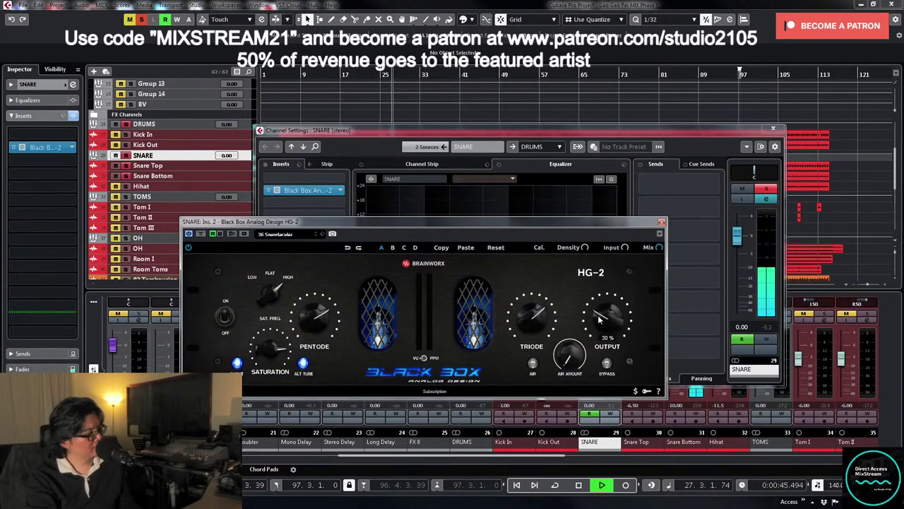
# - Compare the soloed snare with the HG-2 bypassed and active, trying Output at 23% before setting it to 30%
pyautogui.click(201, 235)
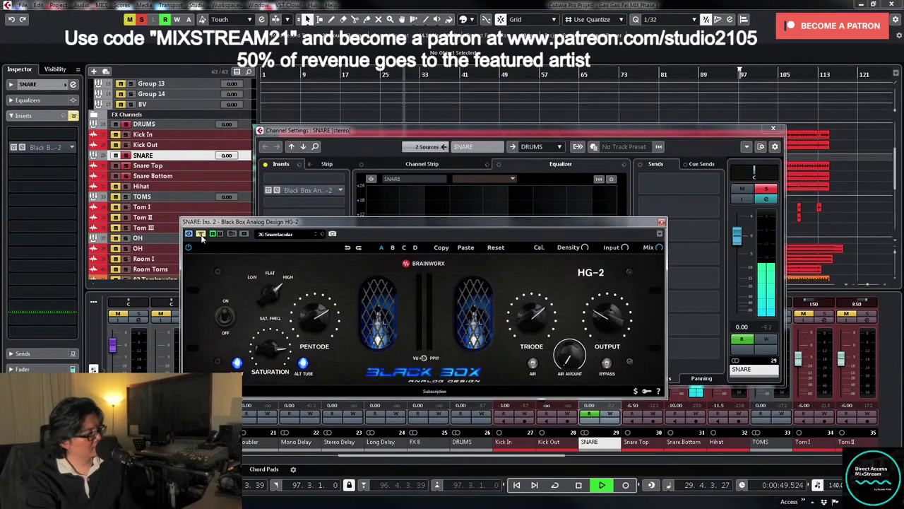
pyautogui.click(201, 235)
pyautogui.moveTo(606, 320); pyautogui.dragTo(606, 327)
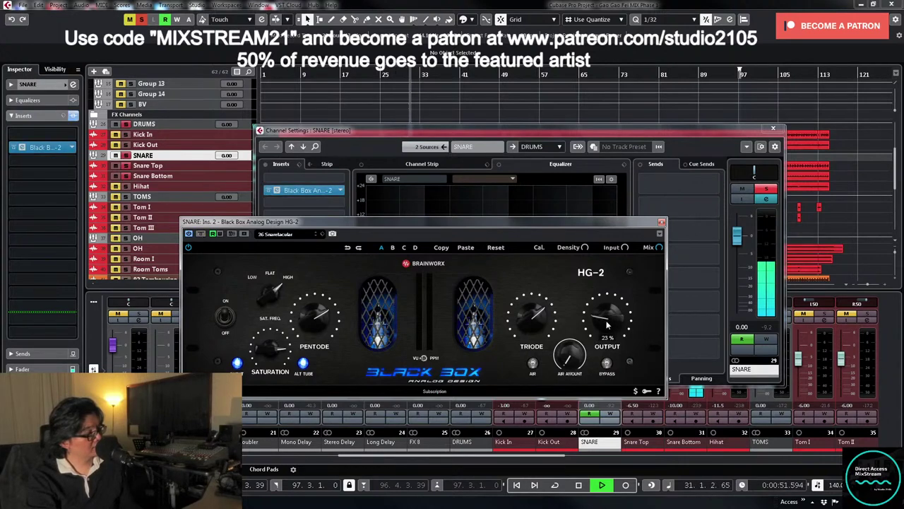
pyautogui.click(607, 363)
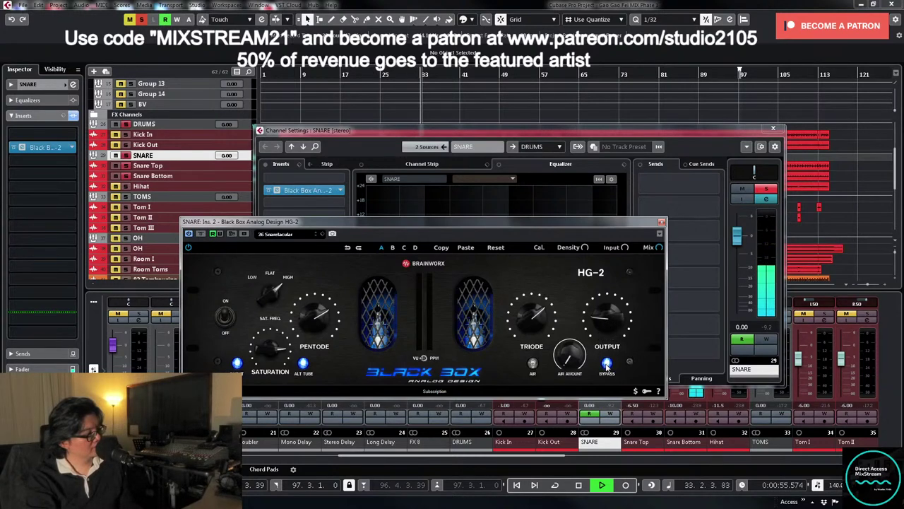
pyautogui.click(607, 363)
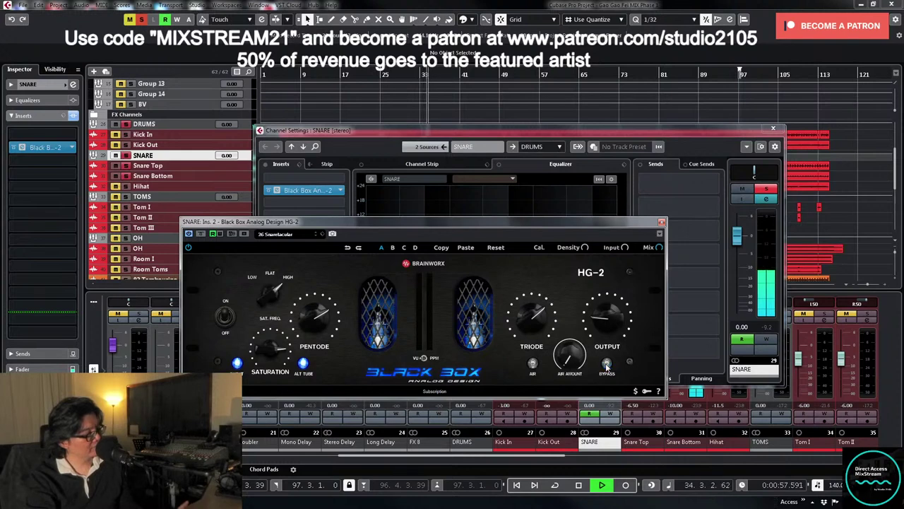
pyautogui.moveTo(598, 323); pyautogui.dragTo(598, 318)
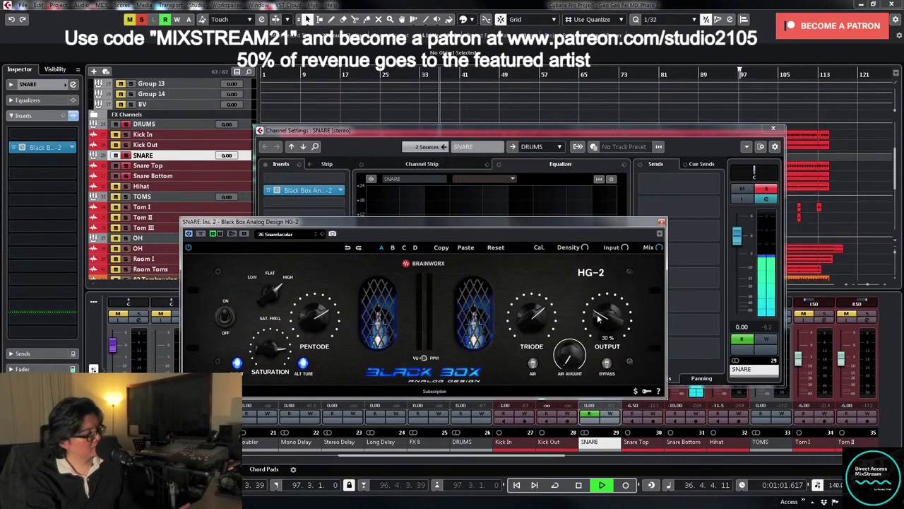
# - Unsolo the SNARE group and compare the HG-2 bypassed and active within the full drum mix
pyautogui.click(607, 363)
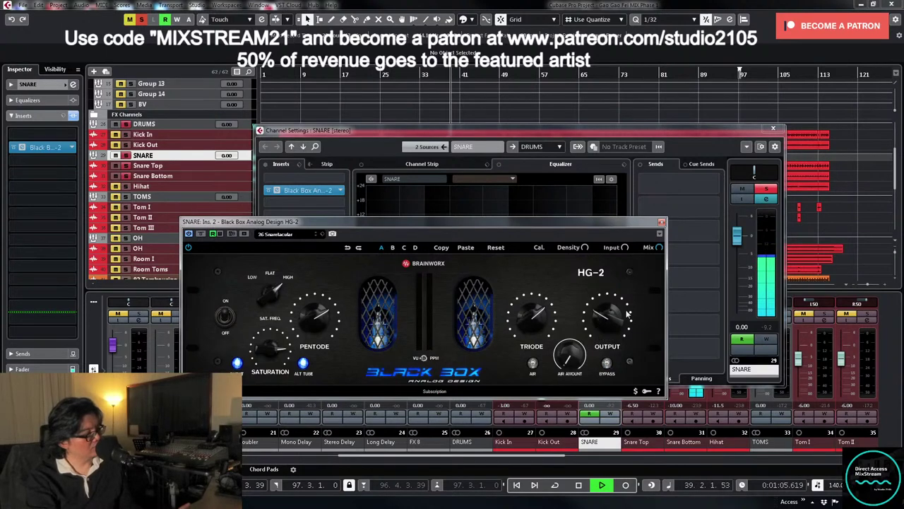
pyautogui.click(607, 363)
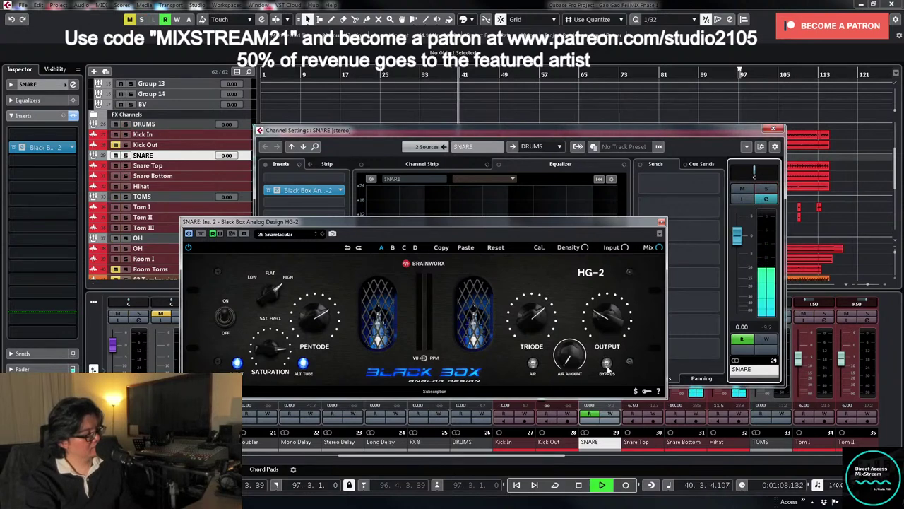
pyautogui.click(607, 364)
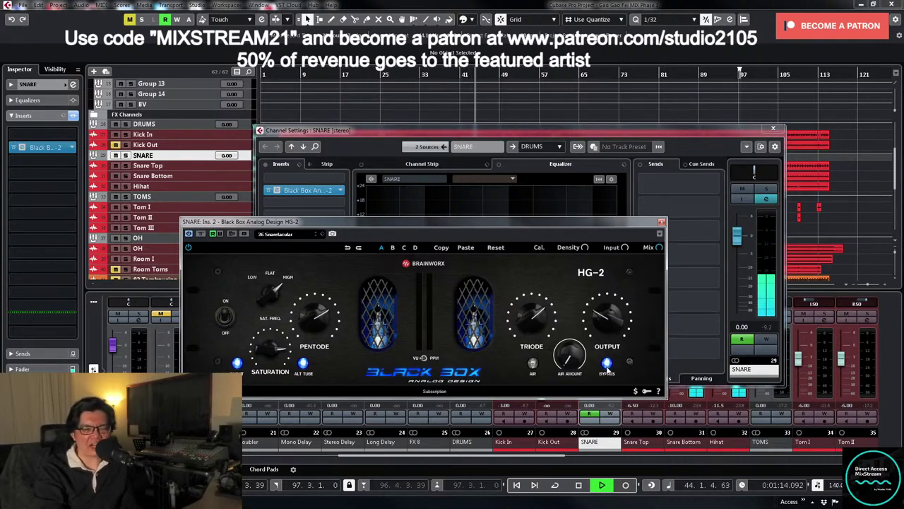
pyautogui.click(607, 364)
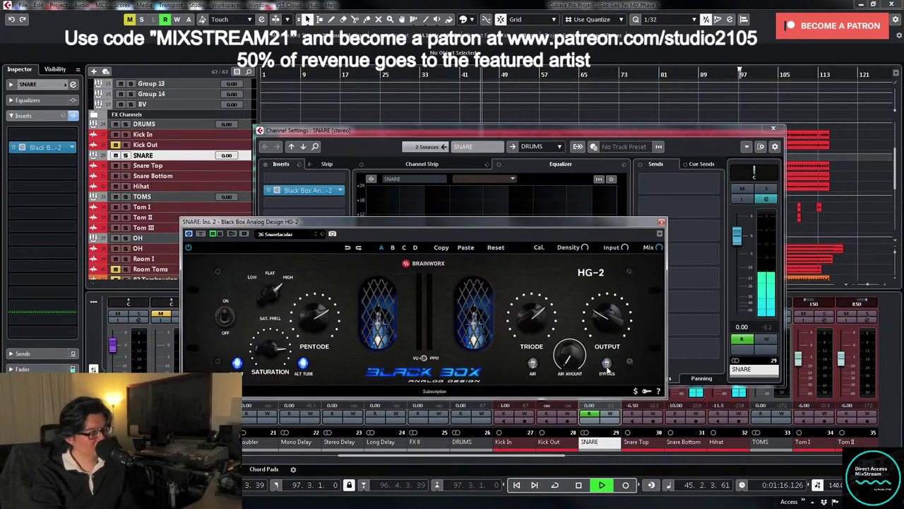
# - Lower the HG-2's Saturation slightly and switch its saturation frequency to Flat while auditioning the drums
pyautogui.moveTo(270, 357)
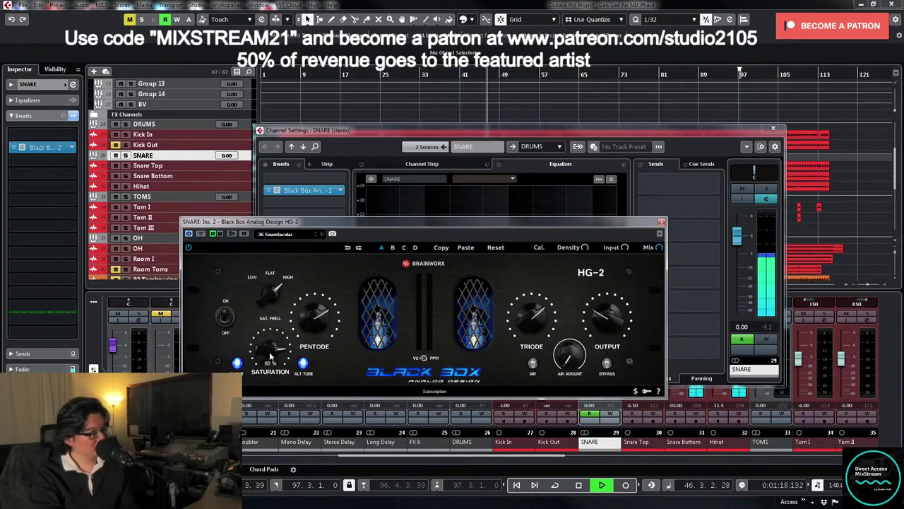
pyautogui.moveTo(270, 359); pyautogui.dragTo(272, 363)
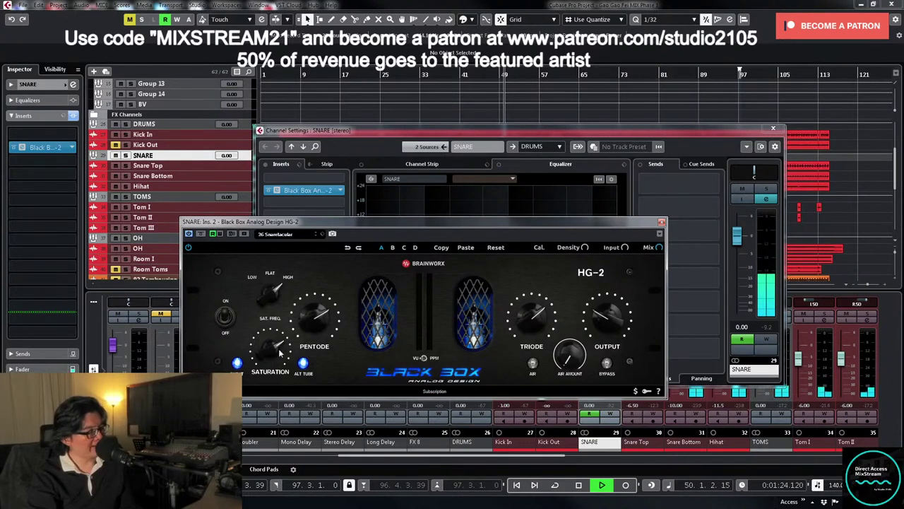
pyautogui.press('space')
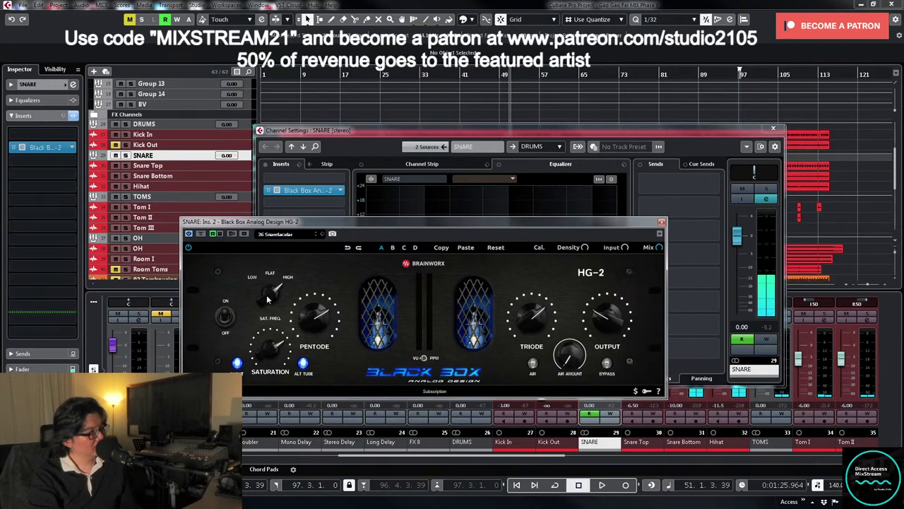
pyautogui.click(267, 299)
pyautogui.press('space')
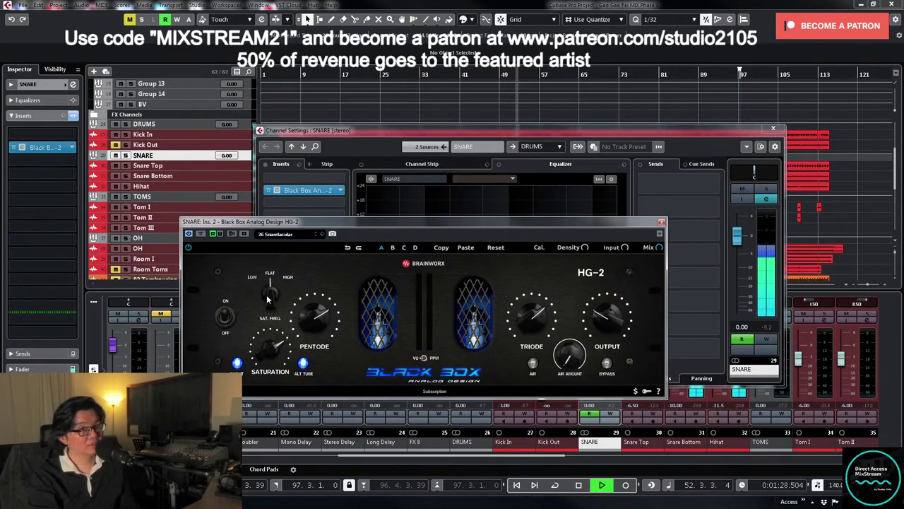
pyautogui.rightClick(268, 300)
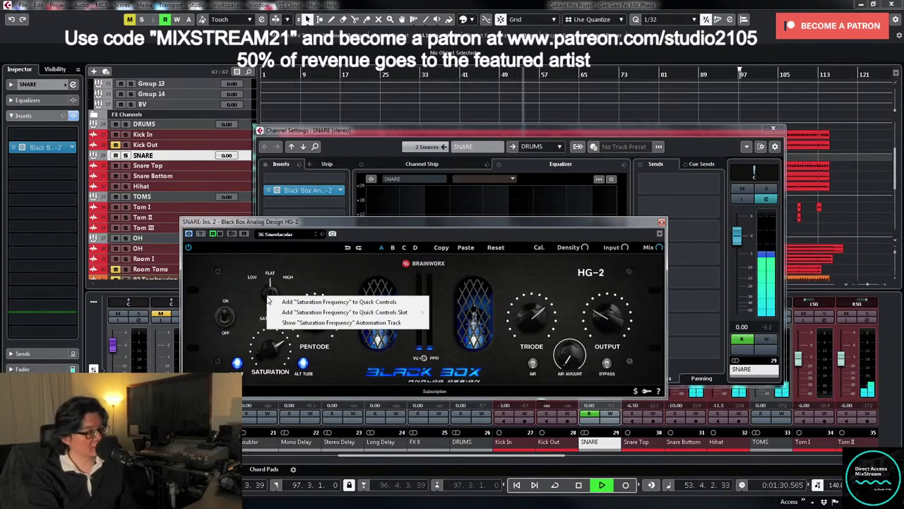
pyautogui.click(296, 254)
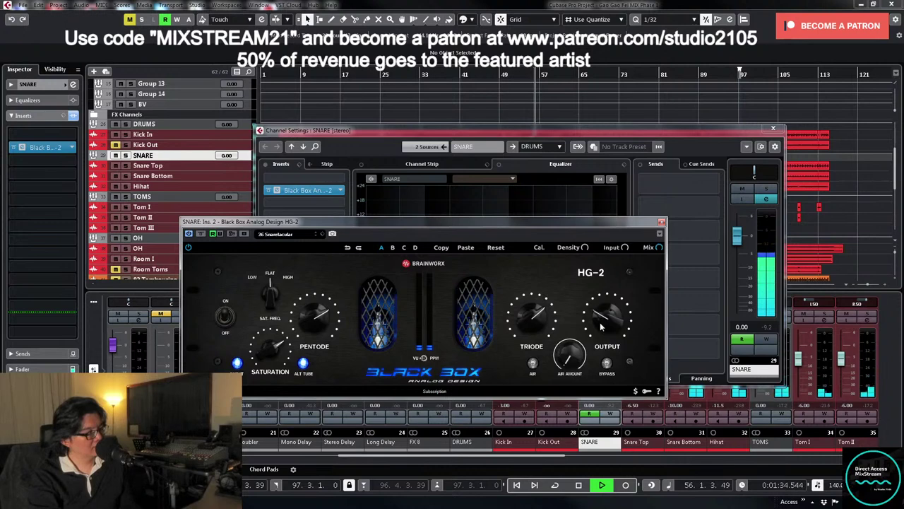
# - Compare the HG-2 bypassed and active, lower its Output slightly, then close the plug-in and SNARE channel settings and stop playback
pyautogui.moveTo(600, 325)
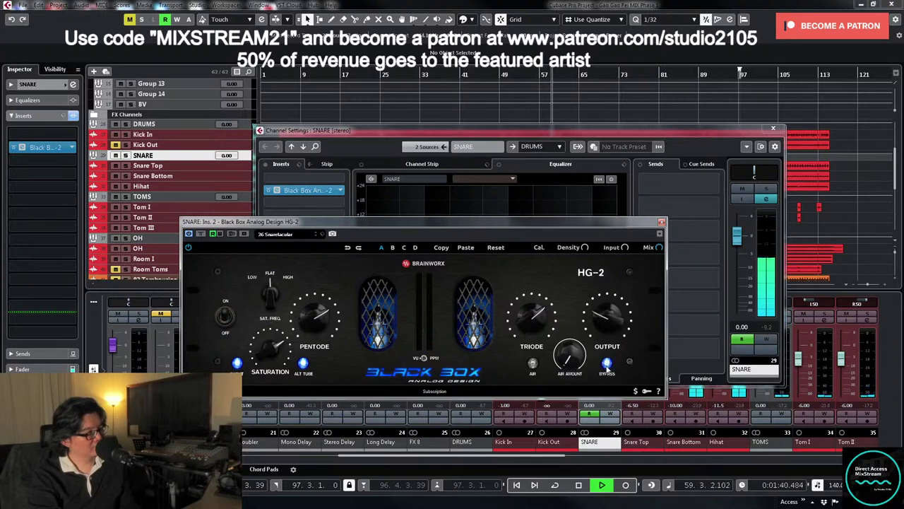
pyautogui.click(606, 363)
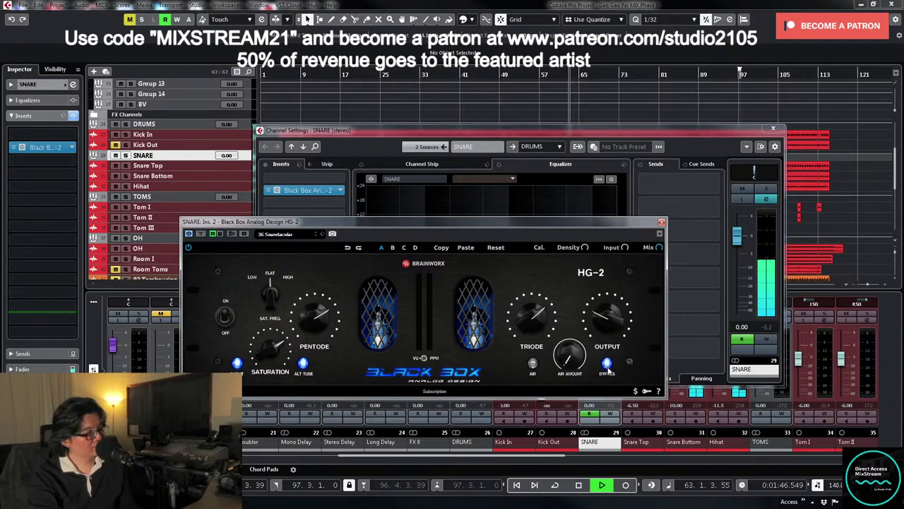
pyautogui.click(606, 364)
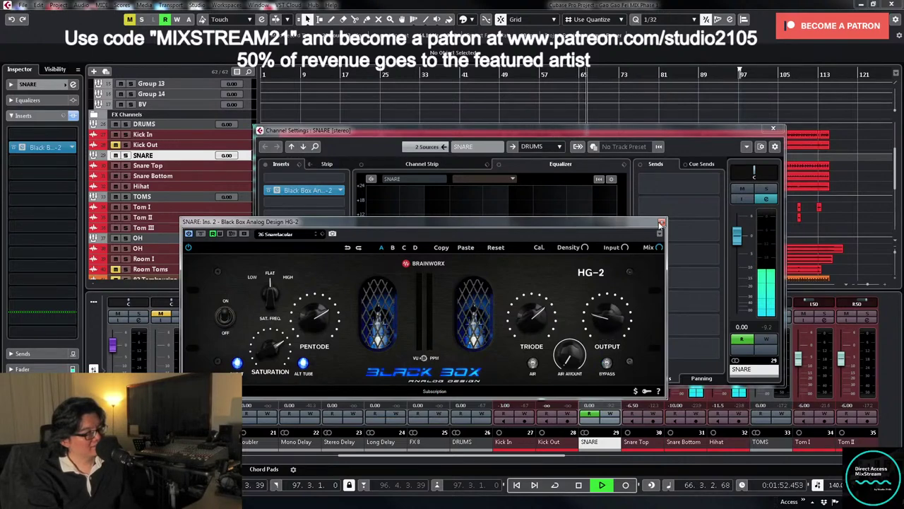
pyautogui.click(661, 223)
pyautogui.click(773, 128)
pyautogui.press('space')
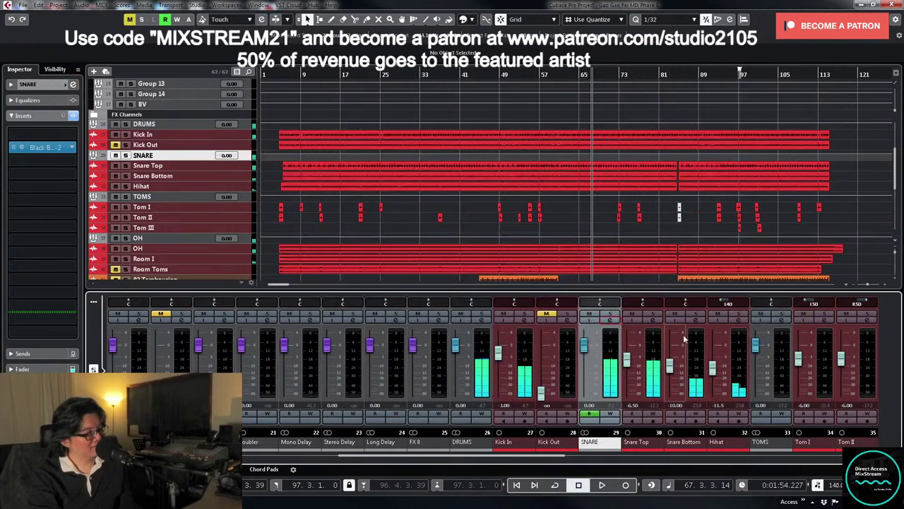
# - Insert the Plugin Alliance Black Box Analog Design HG-2 in the fourth insert slot of the Kick In channel
pyautogui.click(524, 319)
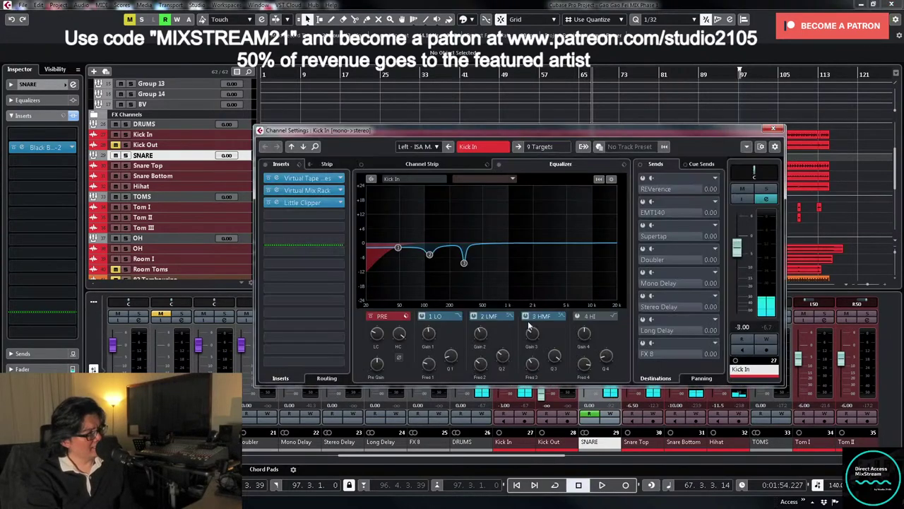
pyautogui.click(304, 215)
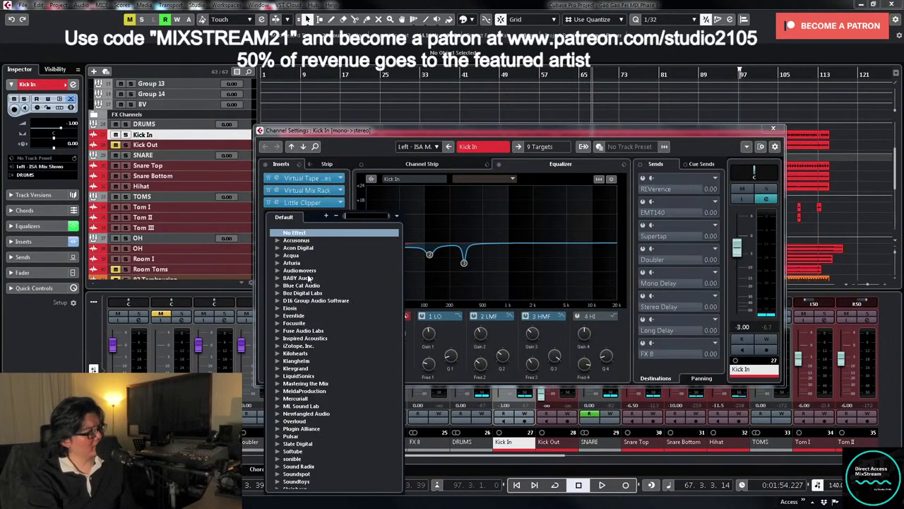
pyautogui.scroll(-4, 308, 292)
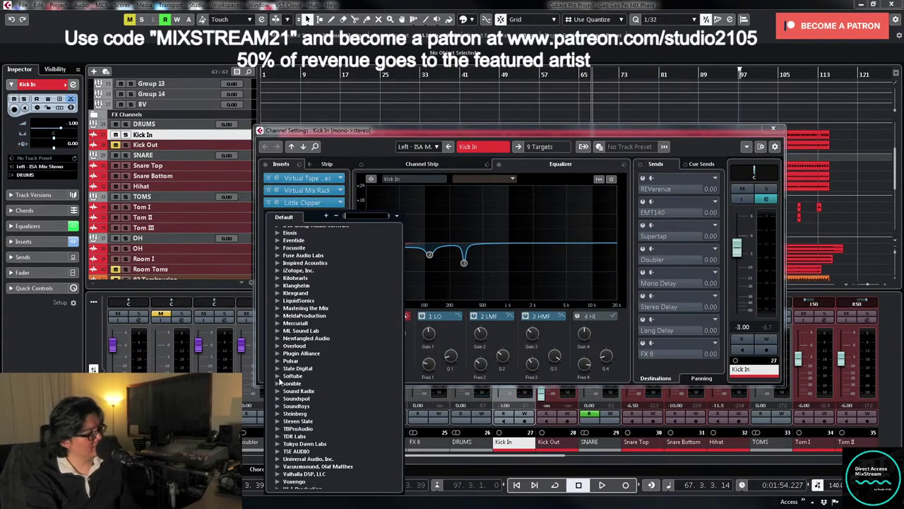
pyautogui.click(278, 353)
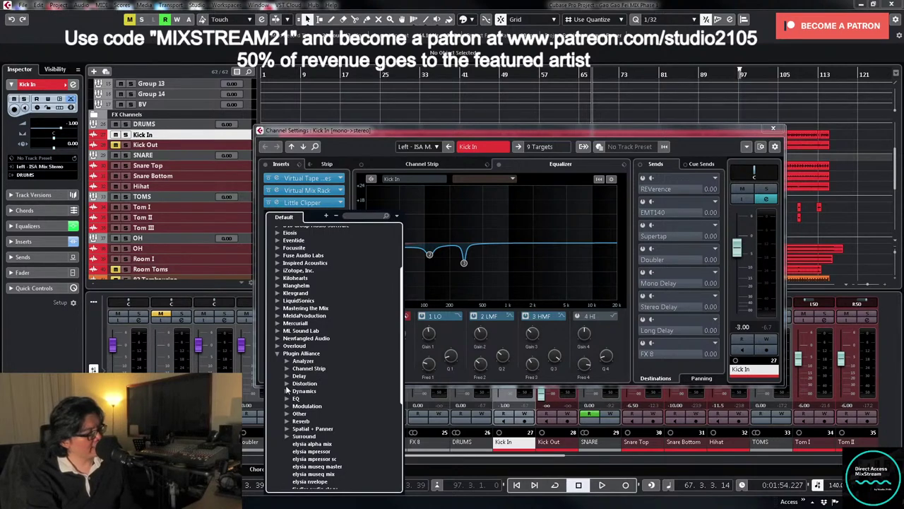
pyautogui.click(286, 383)
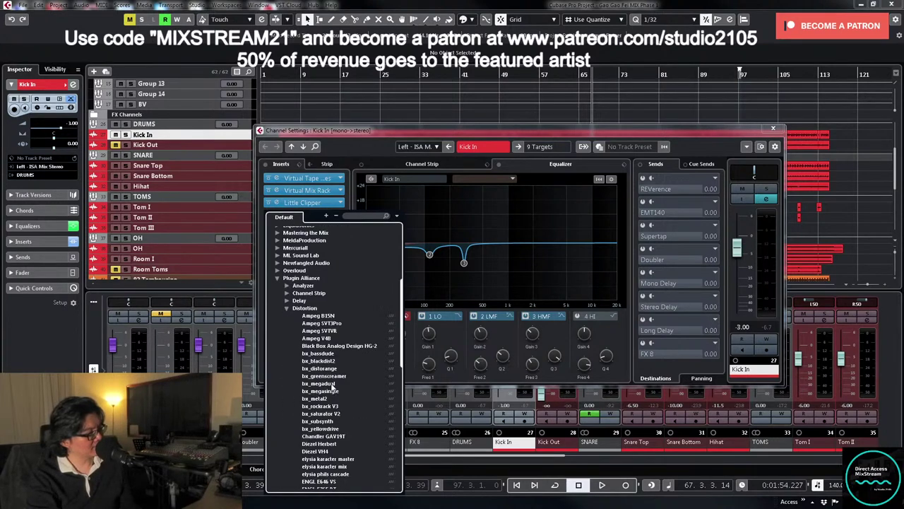
pyautogui.click(335, 346)
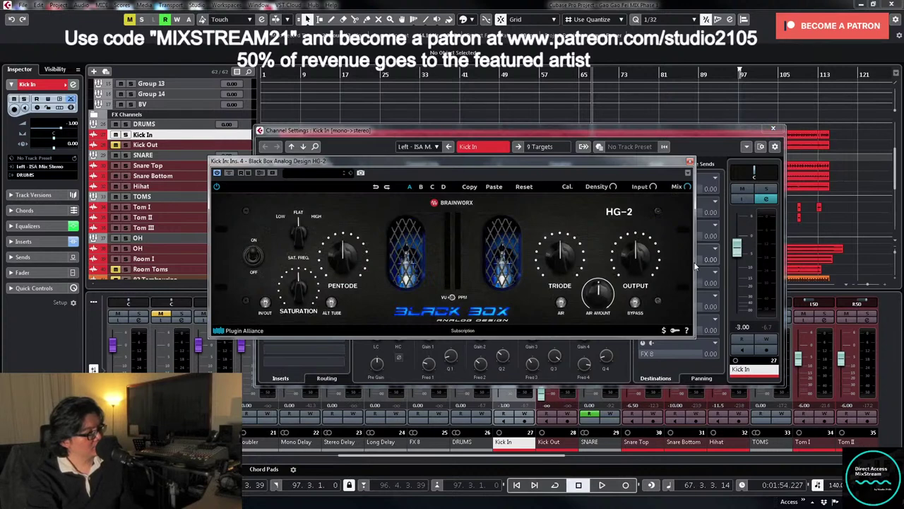
# - Solo Kick In and play it while setting the HG-2's saturation frequency to High, adjusting Saturation and raising Triode to 83%
pyautogui.click(766, 188)
pyautogui.moveTo(300, 224); pyautogui.dragTo(300, 185)
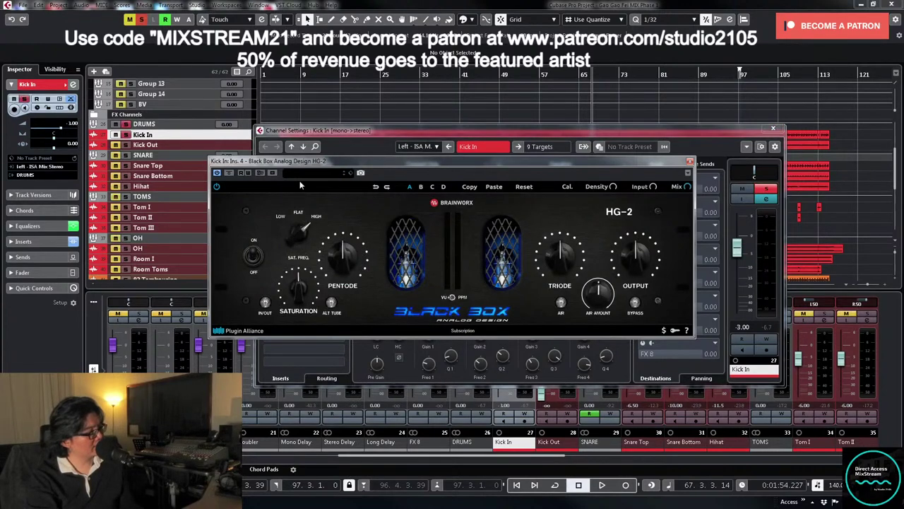
pyautogui.press('space')
pyautogui.moveTo(300, 295); pyautogui.dragTo(338, 266)
pyautogui.moveTo(561, 257); pyautogui.dragTo(564, 241)
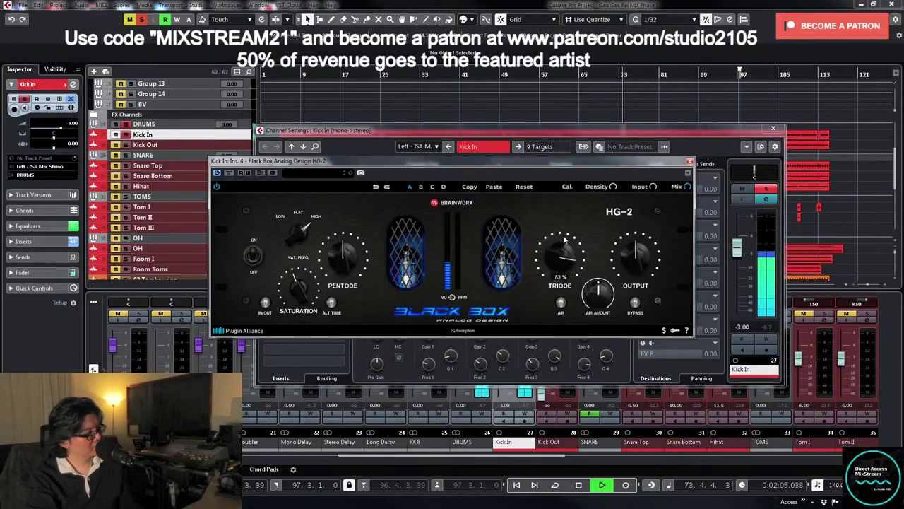
# - Check the HG-2 bypass, lower Output, raise Saturation, and enable Air while auditioning the Air Amount and Pentode at 50%
pyautogui.click(635, 302)
pyautogui.moveTo(632, 257); pyautogui.dragTo(633, 272)
pyautogui.moveTo(296, 296); pyautogui.dragTo(297, 270)
pyautogui.click(561, 303)
pyautogui.moveTo(601, 275); pyautogui.dragTo(598, 301)
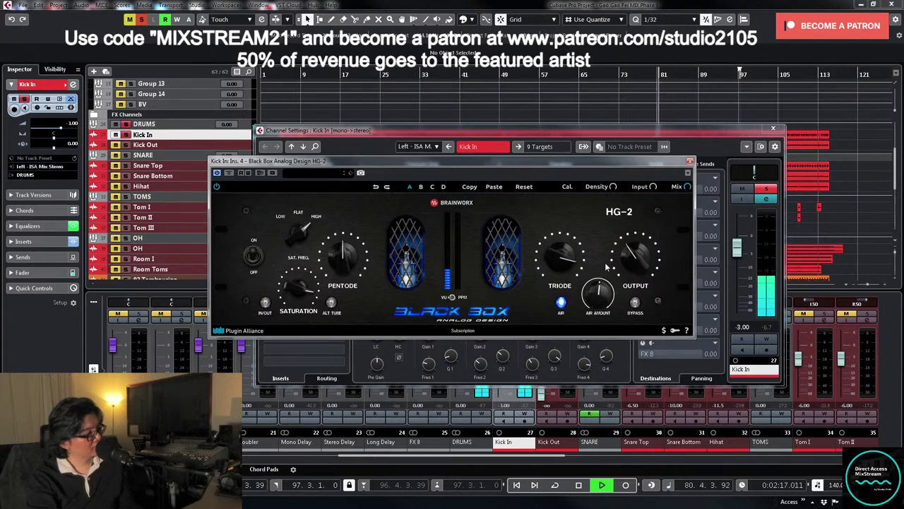
pyautogui.moveTo(346, 269); pyautogui.dragTo(346, 258)
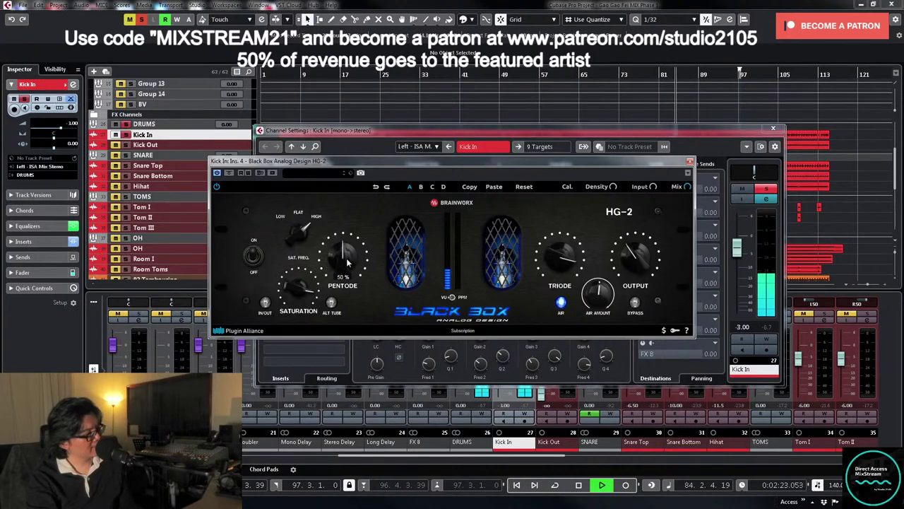
# - Unsolo Kick In, reduce the HG-2's Saturation to 70% and compare it bypassed and active in the drum mix
pyautogui.press('space')
pyautogui.click(766, 188)
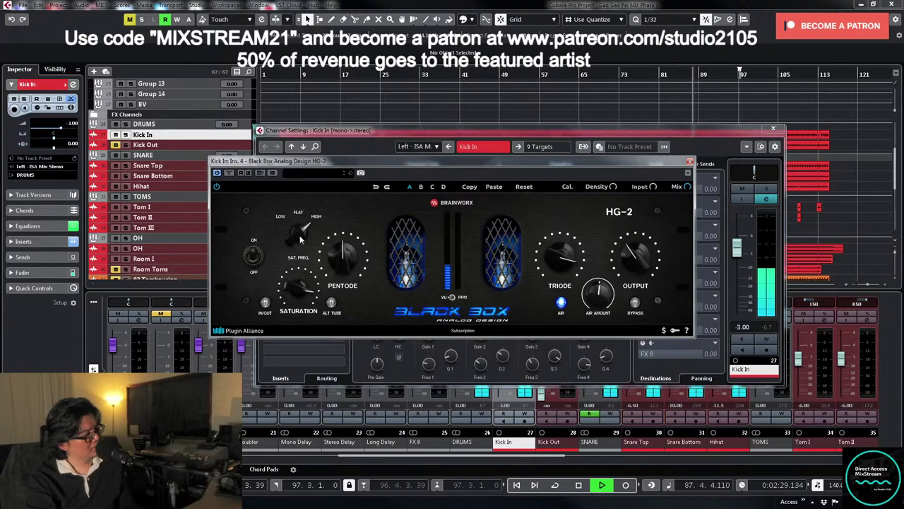
pyautogui.moveTo(296, 286); pyautogui.dragTo(294, 295)
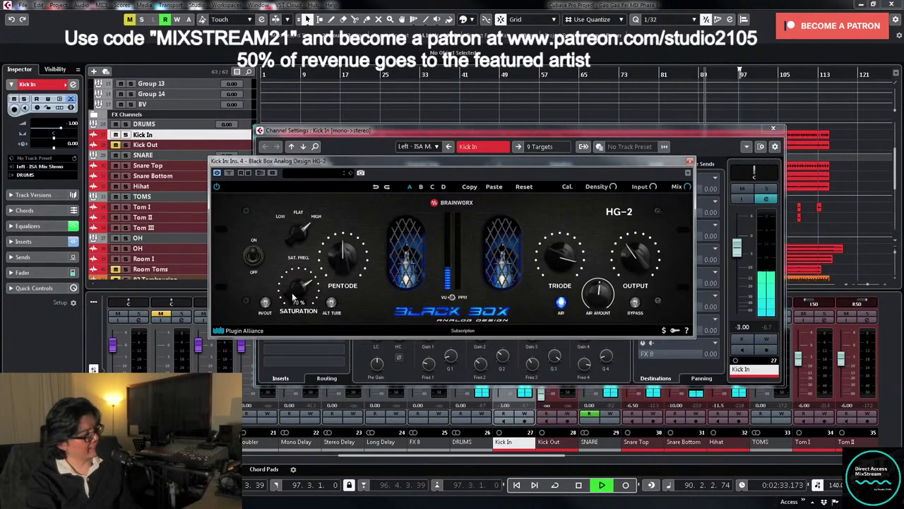
pyautogui.click(636, 304)
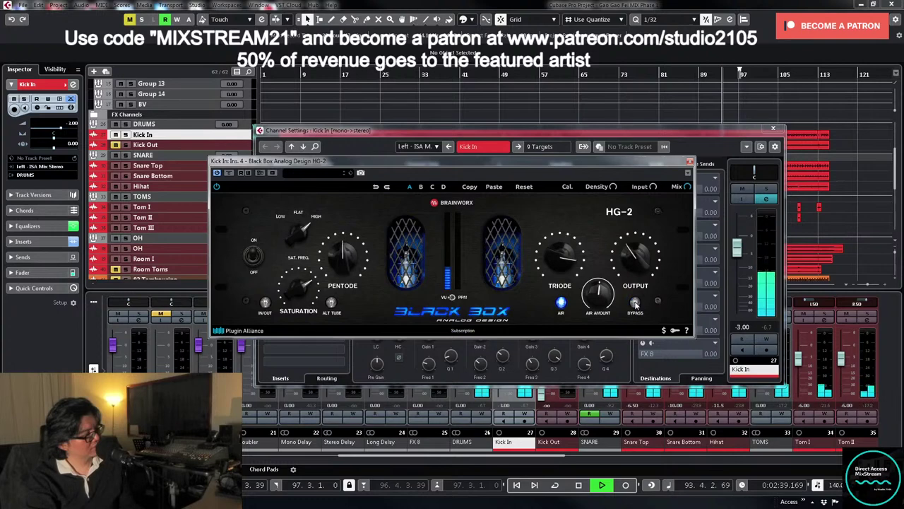
# - Close the HG-2 and lower the gain of Kick In's EQ band 1 to about -4.4 dB
pyautogui.click(690, 161)
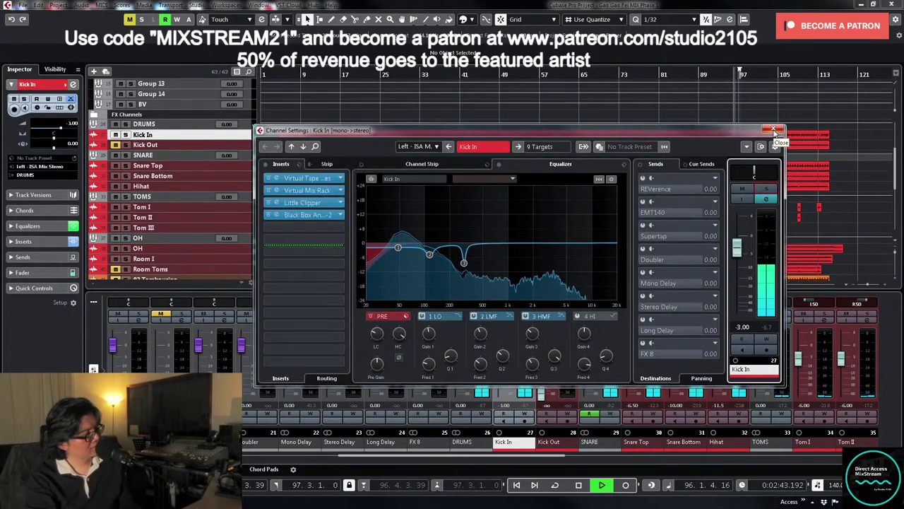
pyautogui.moveTo(432, 342)
pyautogui.moveTo(431, 336); pyautogui.dragTo(430, 340)
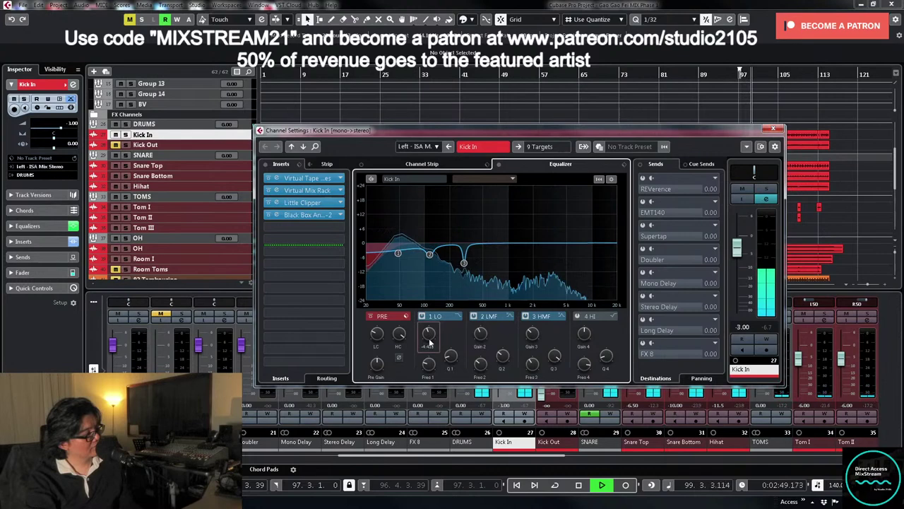
# - Set the kick HG-2's Air Amount to 33% and lower Triode slightly, then close the plug-in and channel settings and stop playback
pyautogui.click(306, 214)
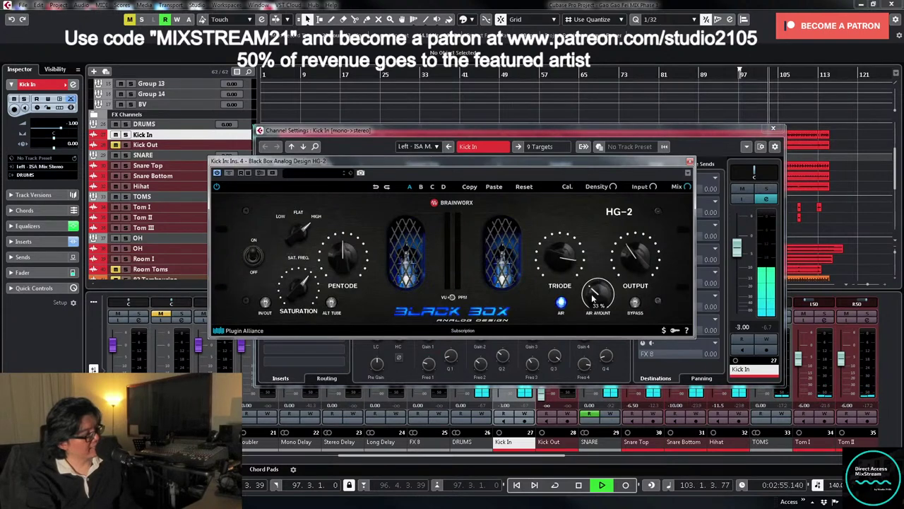
pyautogui.moveTo(554, 256); pyautogui.dragTo(554, 263)
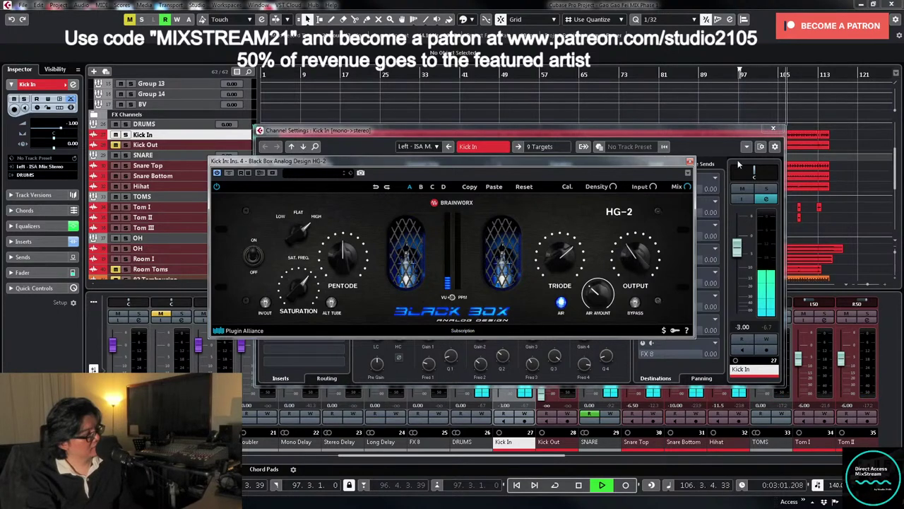
pyautogui.click(689, 161)
pyautogui.click(773, 128)
pyautogui.press('space')
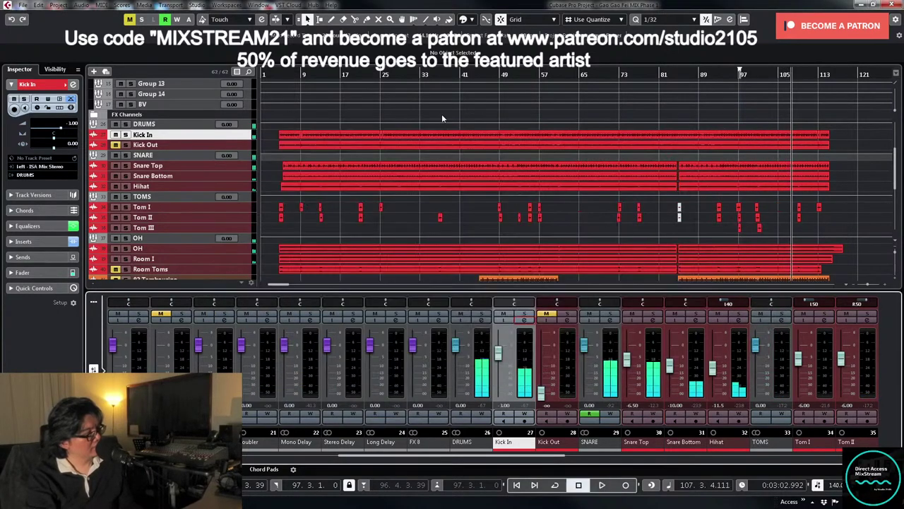
# - Play the song from around bar 9 and briefly solo the OH group to audition the overheads
pyautogui.click(305, 75)
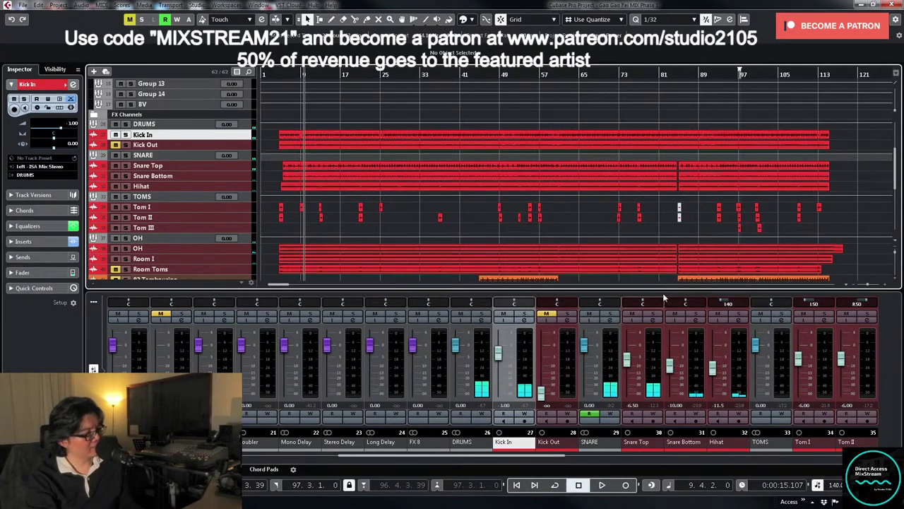
pyautogui.moveTo(546, 458); pyautogui.dragTo(588, 459)
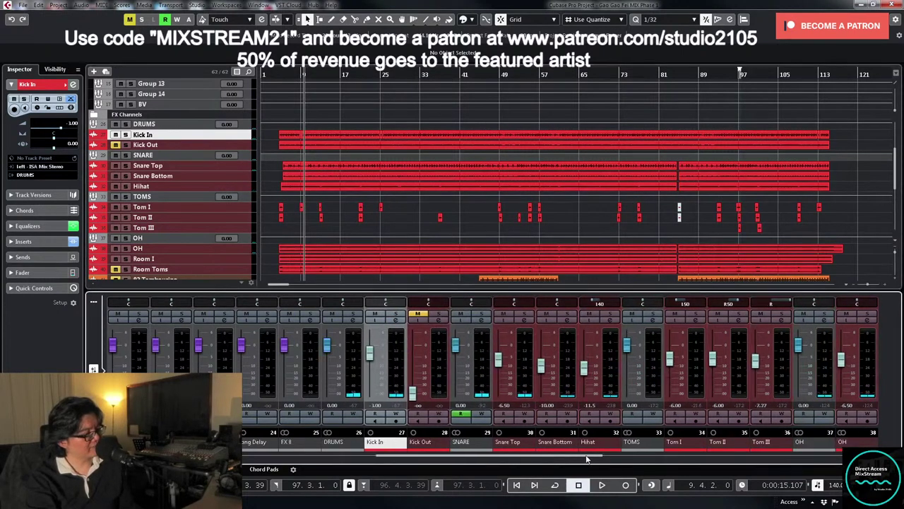
pyautogui.press('space')
pyautogui.click(824, 315)
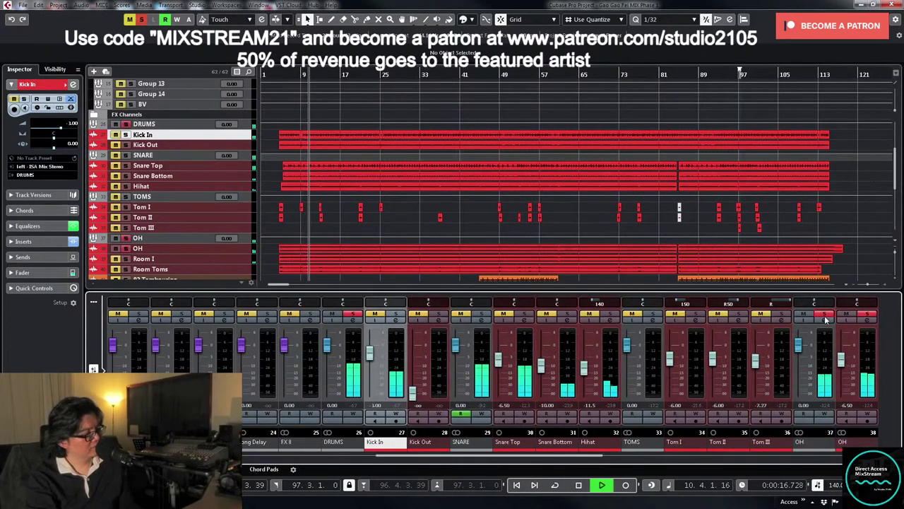
pyautogui.click(825, 315)
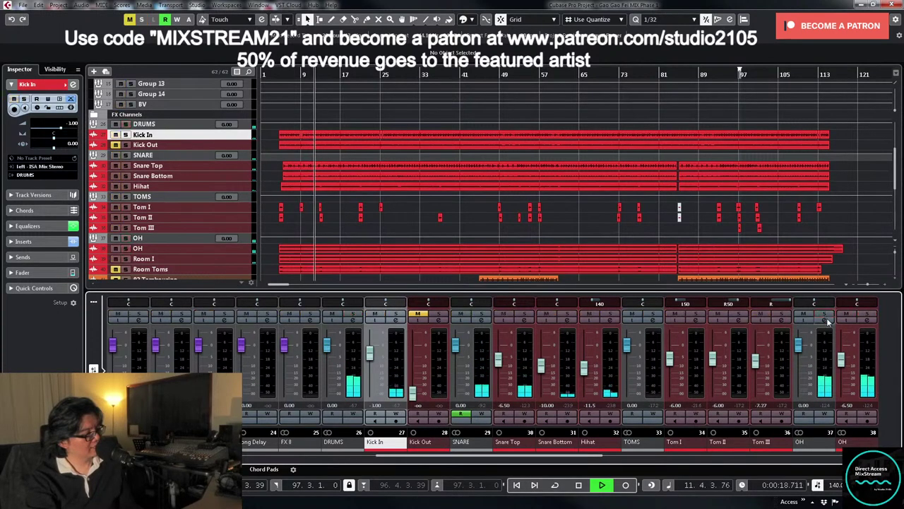
# - Enable EQ band 1 on the OH channel as a narrow bell and sweep a strong boost through the low mids
pyautogui.press('space')
pyautogui.click(867, 320)
pyautogui.click(422, 316)
pyautogui.press('space')
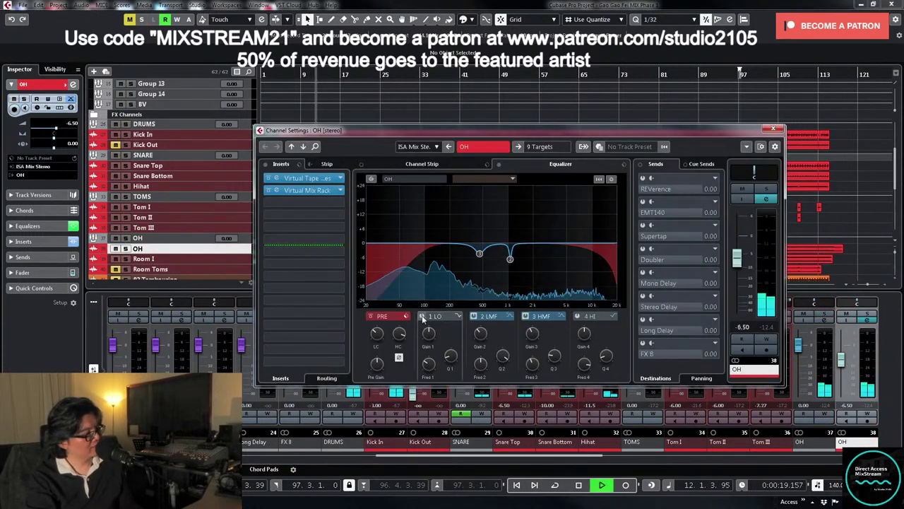
pyautogui.click(456, 316)
pyautogui.click(488, 364)
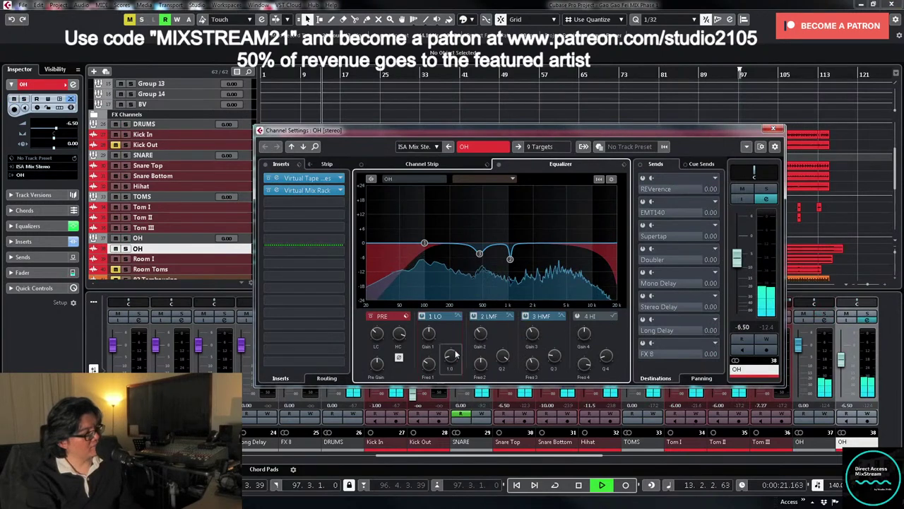
pyautogui.moveTo(424, 243); pyautogui.dragTo(467, 198)
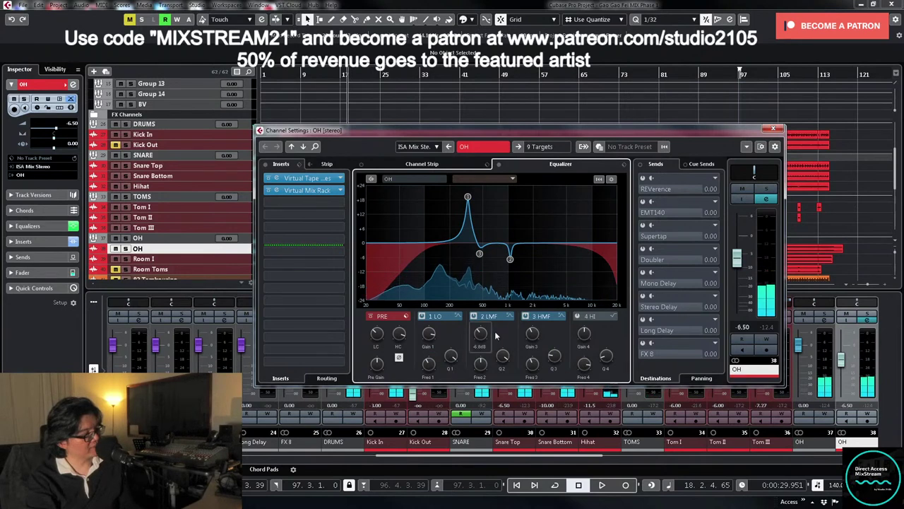
# - Turn the OH channel's band 1 boost into a narrow low-mid cut and close the channel settings
pyautogui.press('space')
pyautogui.moveTo(429, 333); pyautogui.dragTo(424, 379)
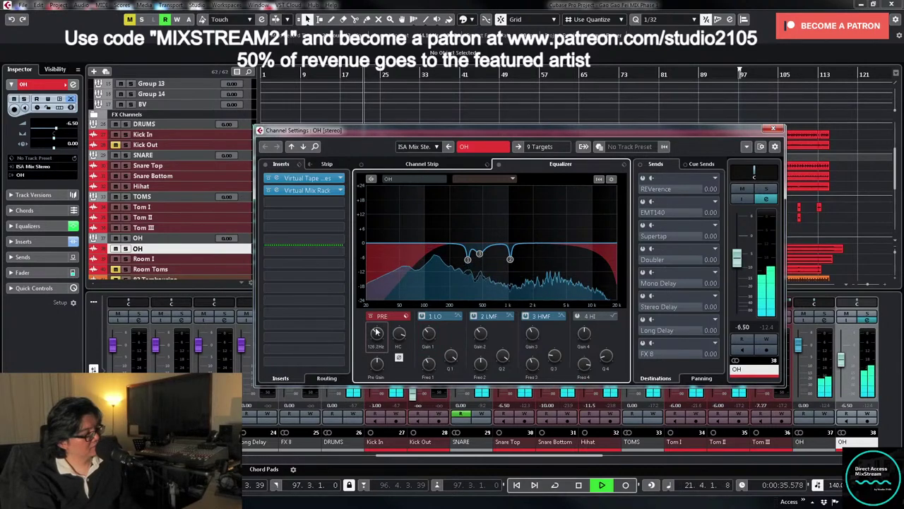
pyautogui.click(773, 130)
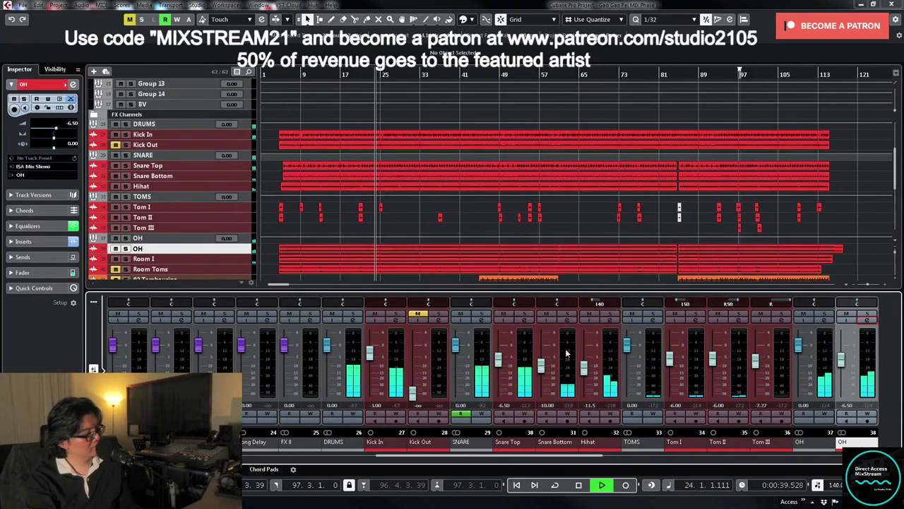
# - Solo Room I, enable its EQ band 4 as a narrow bell, sweep it to 1.04 kHz and set its gain to -6.5 dB
pyautogui.moveTo(593, 456); pyautogui.dragTo(640, 458)
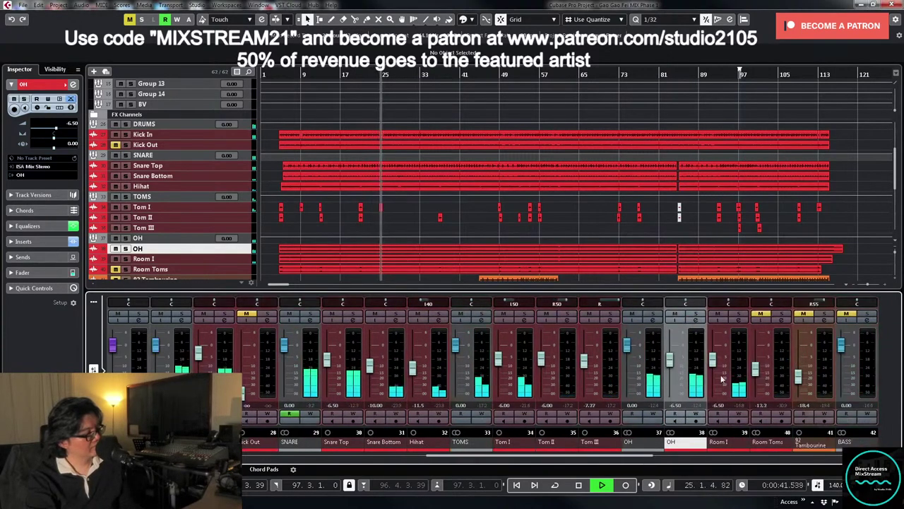
pyautogui.click(740, 320)
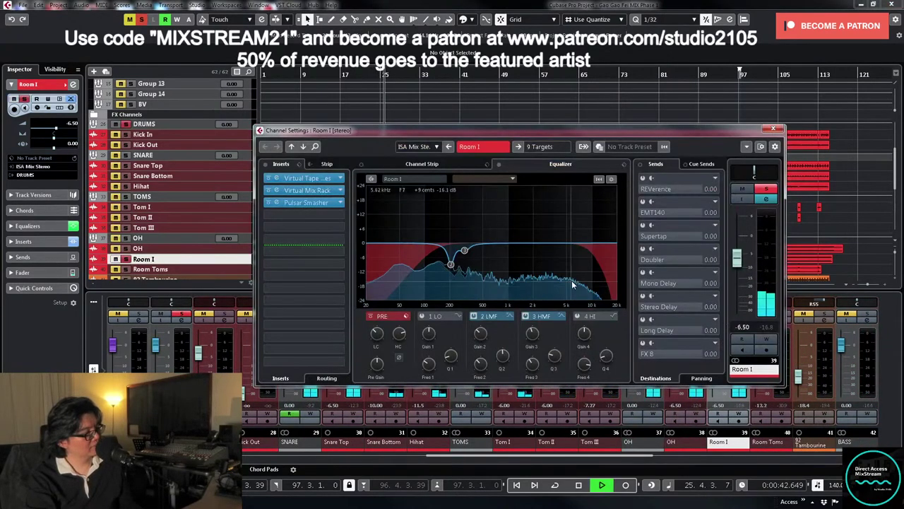
pyautogui.click(611, 319)
pyautogui.click(612, 318)
pyautogui.click(622, 366)
pyautogui.moveTo(602, 359); pyautogui.dragTo(510, 205)
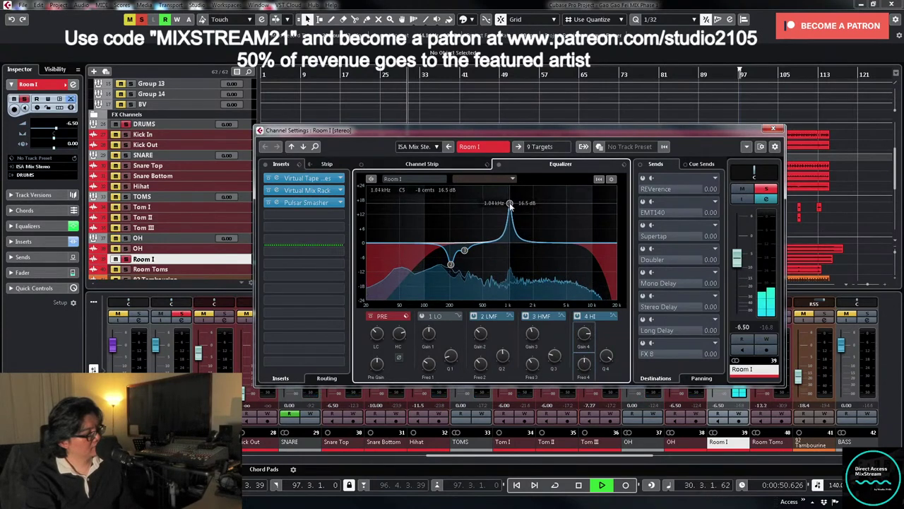
pyautogui.moveTo(583, 333); pyautogui.dragTo(583, 375)
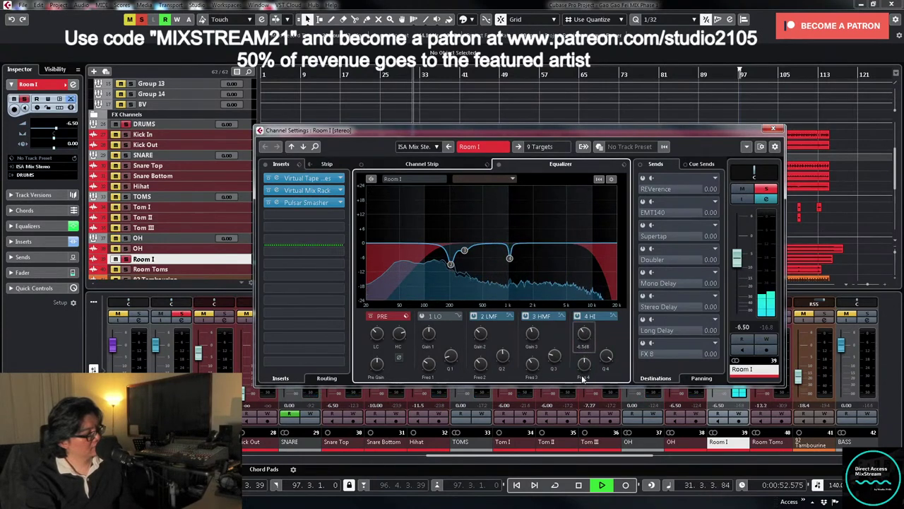
# - Sweep Room I's EQ band 3 to 324 Hz, set its gain to -7.5 dB, then close the channel settings and unsolo it
pyautogui.click(527, 317)
pyautogui.moveTo(461, 243); pyautogui.dragTo(468, 208)
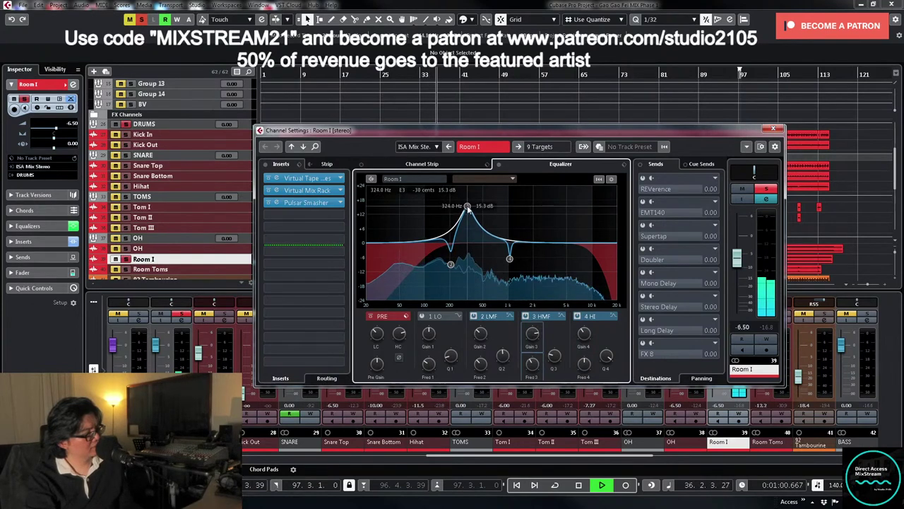
pyautogui.press('space')
pyautogui.moveTo(536, 332); pyautogui.dragTo(527, 369)
pyautogui.press('space')
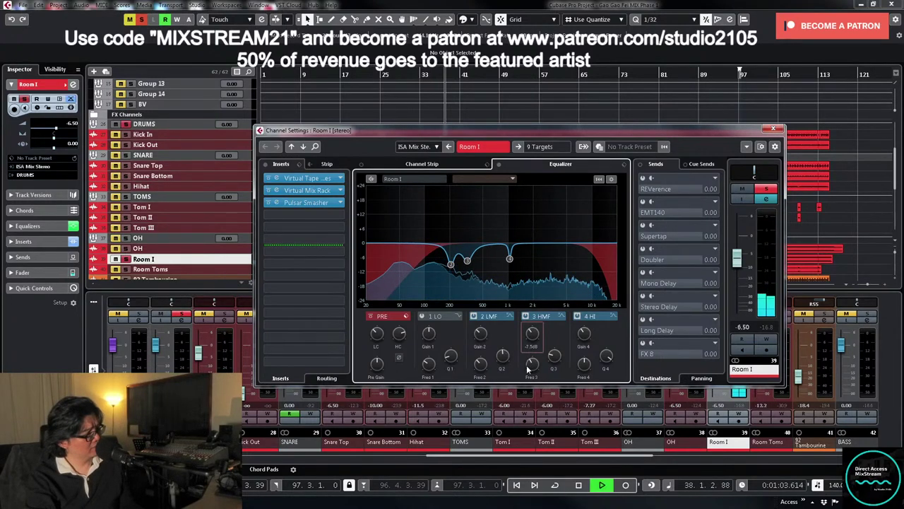
pyautogui.click(773, 130)
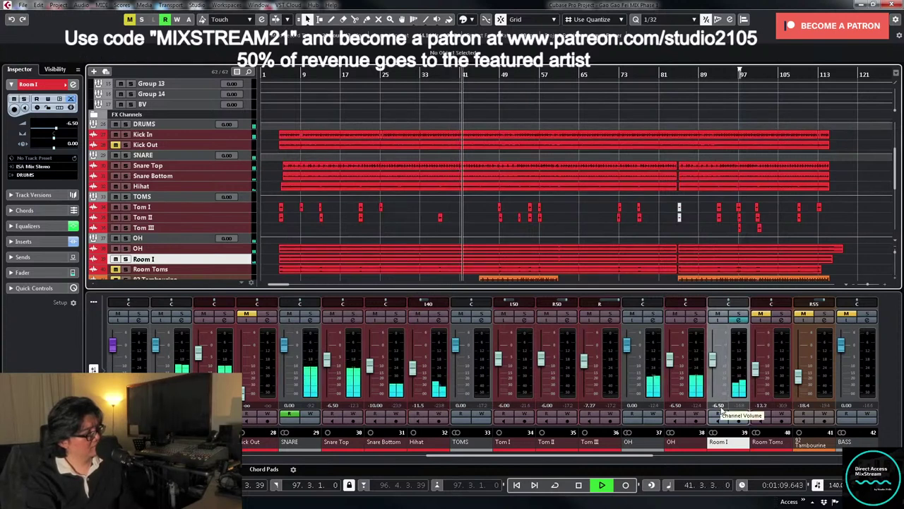
pyautogui.scroll(-5, 592, 219)
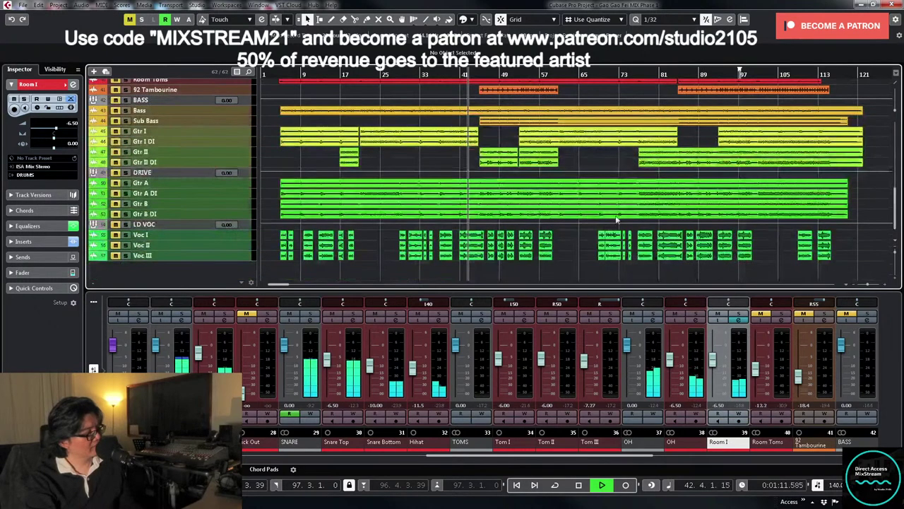
# - Stop playback, activate and open the API-2500 Stereo compressor on the DRUMS group, and close the channel settings behind it
pyautogui.scroll(10, 592, 219)
pyautogui.press('space')
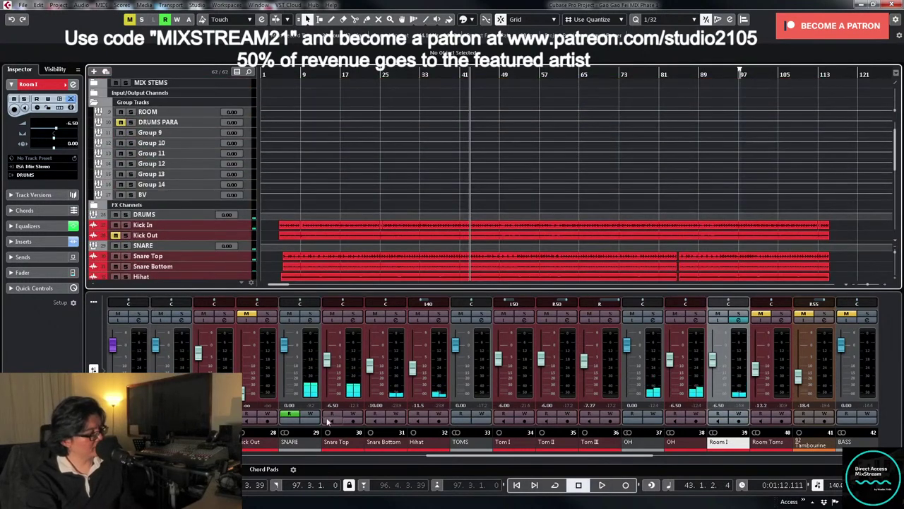
pyautogui.click(181, 320)
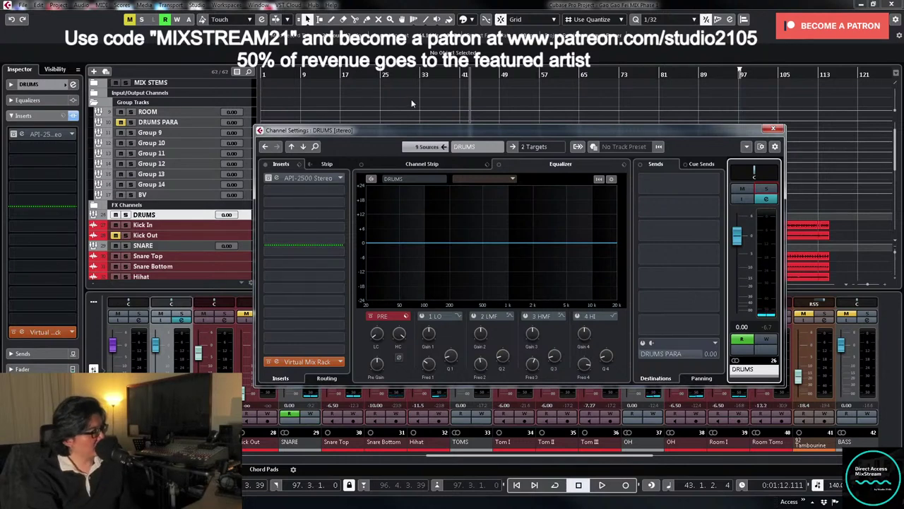
pyautogui.click(304, 178)
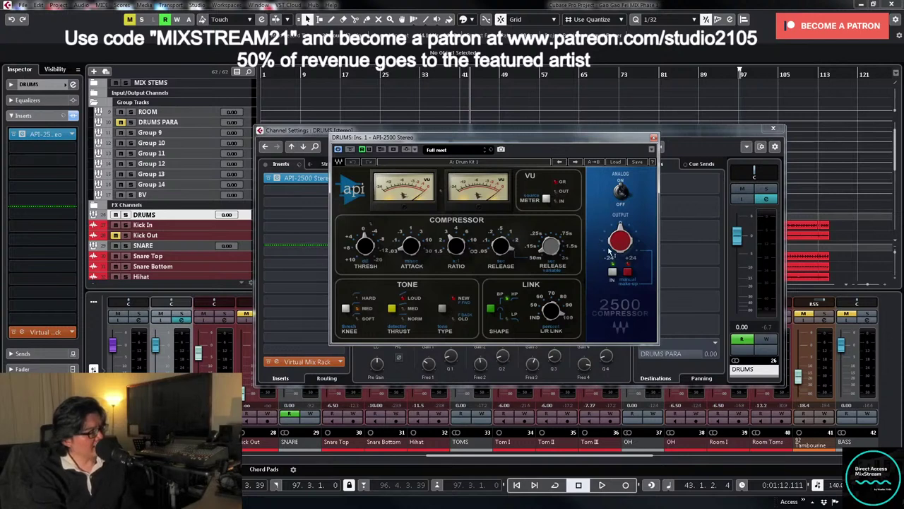
pyautogui.moveTo(513, 140); pyautogui.dragTo(621, 147)
pyautogui.click(773, 130)
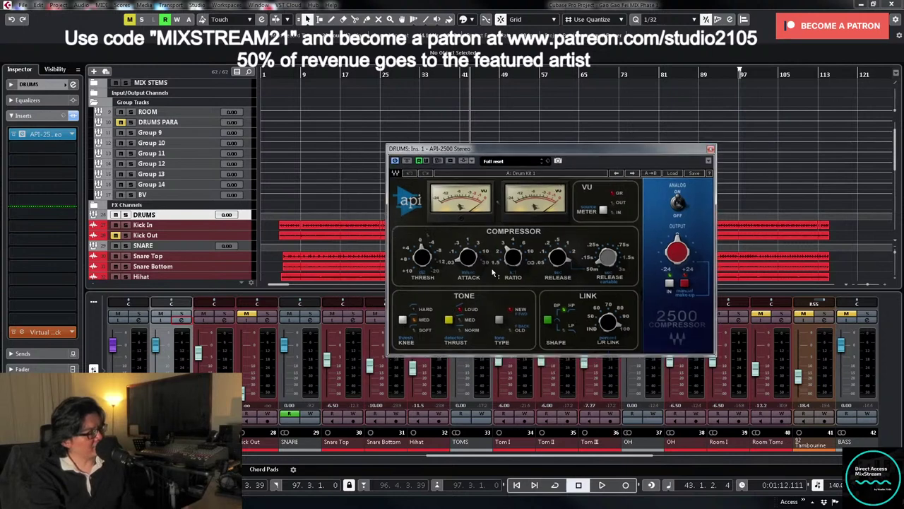
# - Play from bar 5, compare the API-2500 compressor in and out, raise its output slightly, then stop and close the plug-in
pyautogui.click(281, 73)
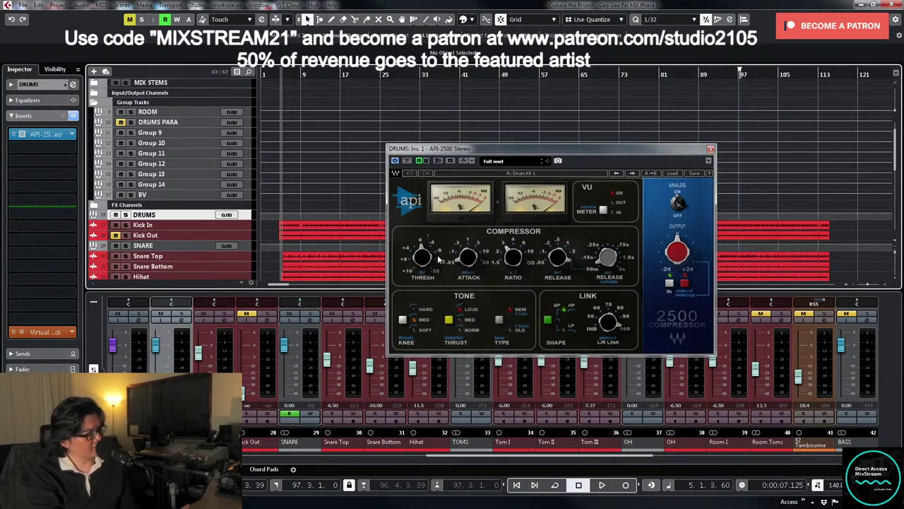
pyautogui.click(669, 284)
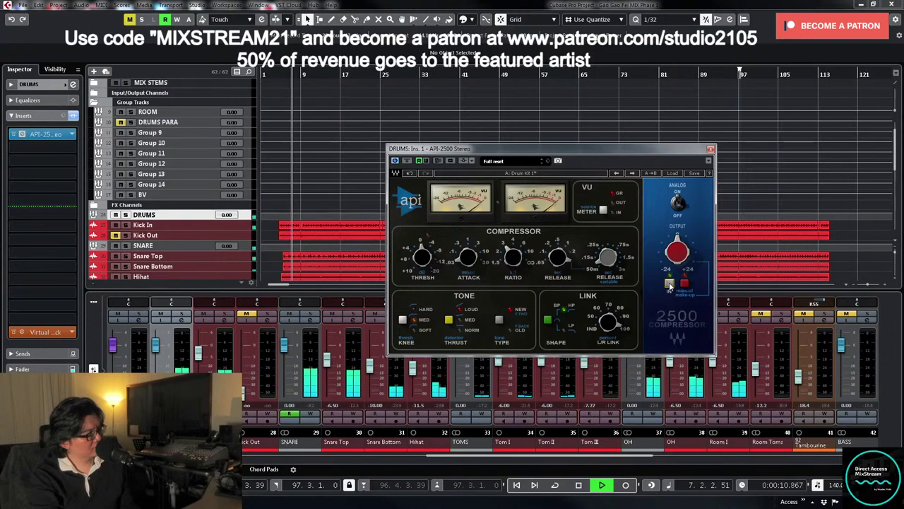
pyautogui.moveTo(677, 251); pyautogui.dragTo(677, 247)
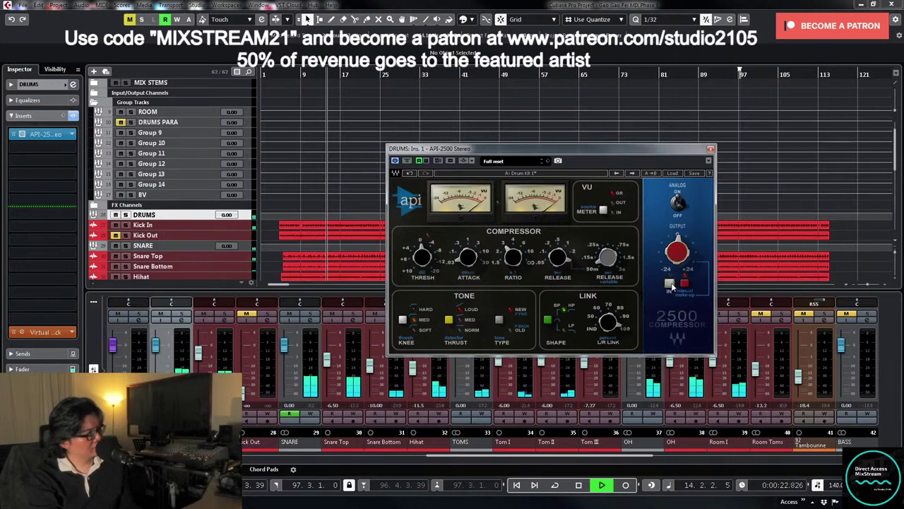
pyautogui.press('space')
pyautogui.click(710, 149)
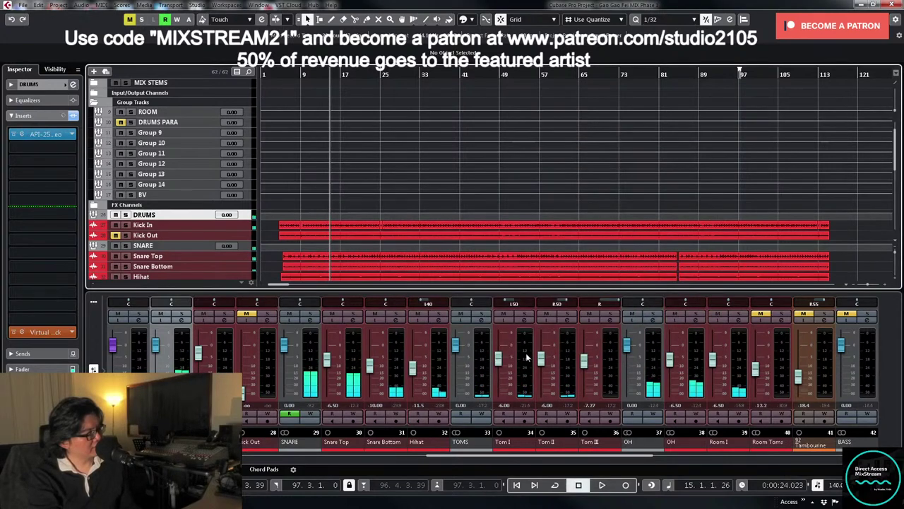
# - Lower the Tom I, Tom II and Tom III faders to -12.2 dB and the Hihat to -15.5 dB, comparing with the Hihat muted
pyautogui.moveTo(501, 368)
pyautogui.mouseDown()
pyautogui.moveTo(541, 370)
pyautogui.moveTo(501, 374)
pyautogui.mouseUp()
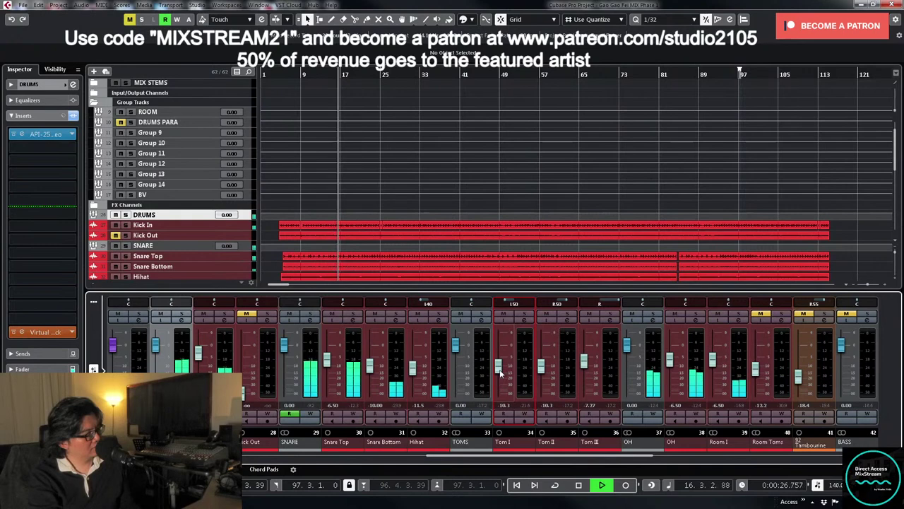
pyautogui.moveTo(585, 365); pyautogui.dragTo(585, 372)
pyautogui.moveTo(413, 367); pyautogui.dragTo(417, 381)
pyautogui.click(417, 314)
pyautogui.click(417, 313)
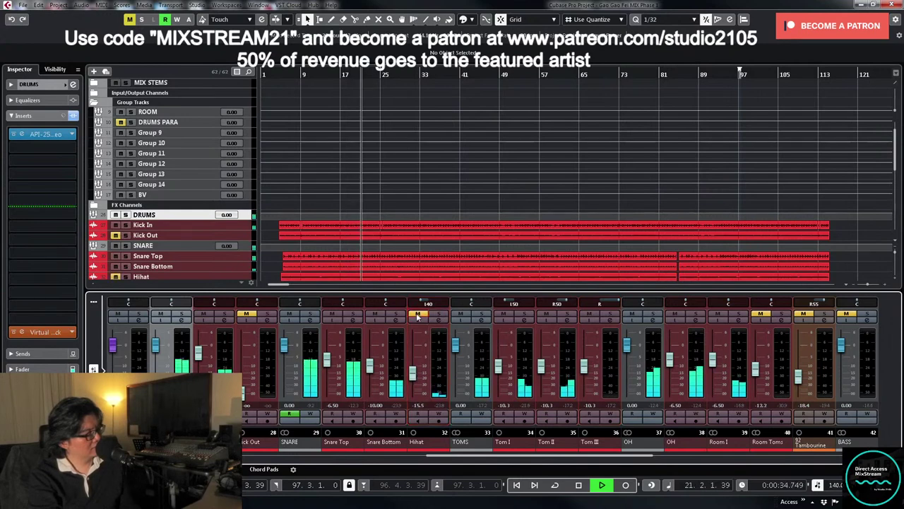
pyautogui.moveTo(495, 373); pyautogui.dragTo(583, 370)
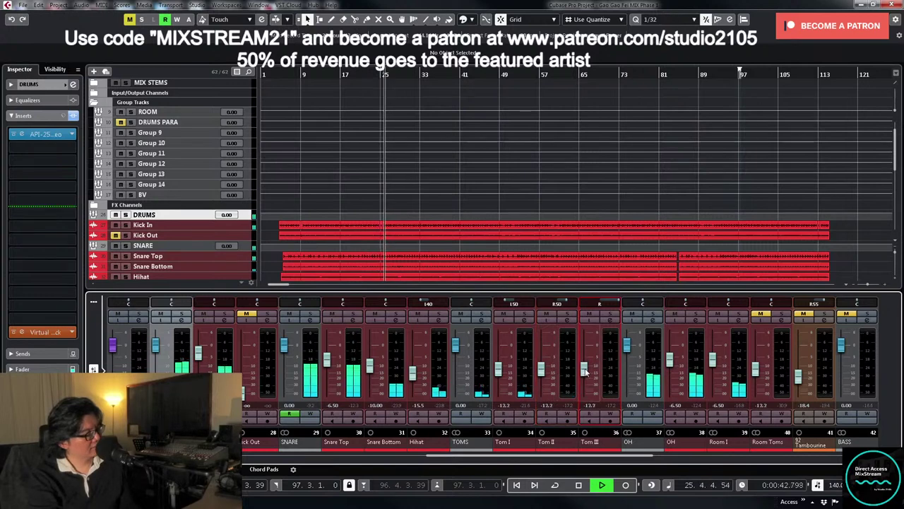
# - Inspect the attack setting of the DRUMS group's API-2500 compressor during playback, then stop and close the plug-in and channel settings
pyautogui.moveTo(591, 456)
pyautogui.mouseDown()
pyautogui.moveTo(604, 457)
pyautogui.moveTo(583, 460)
pyautogui.mouseUp()
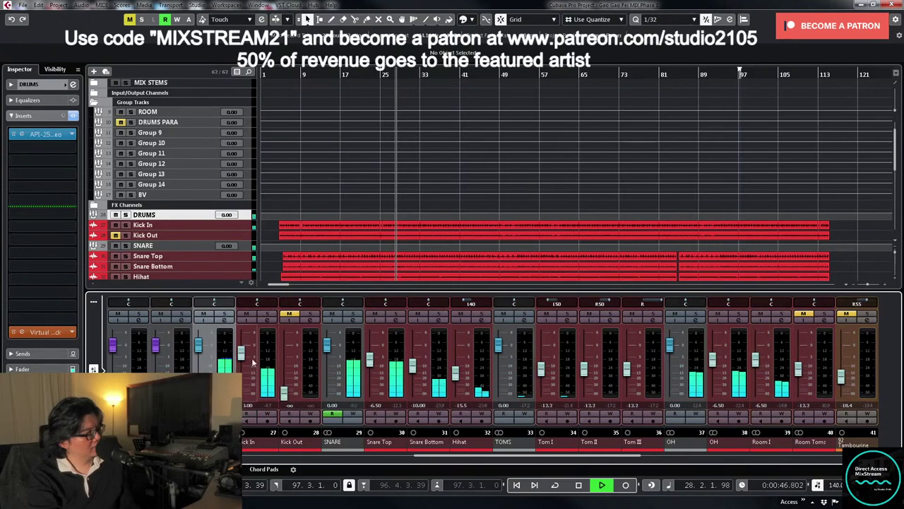
pyautogui.click(225, 321)
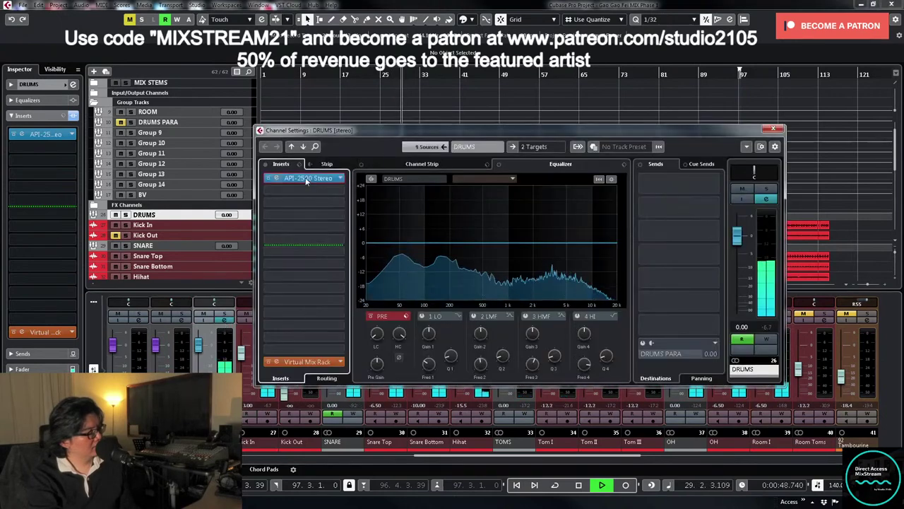
pyautogui.click(304, 177)
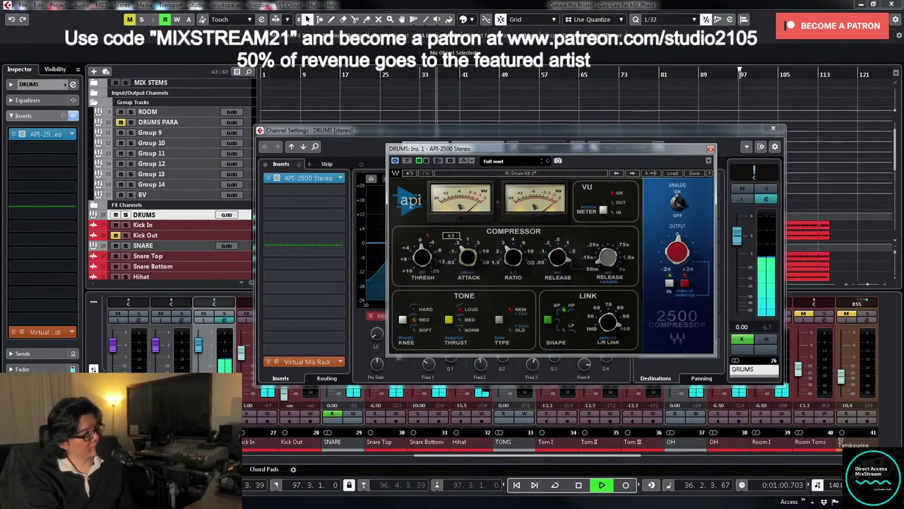
pyautogui.press('space')
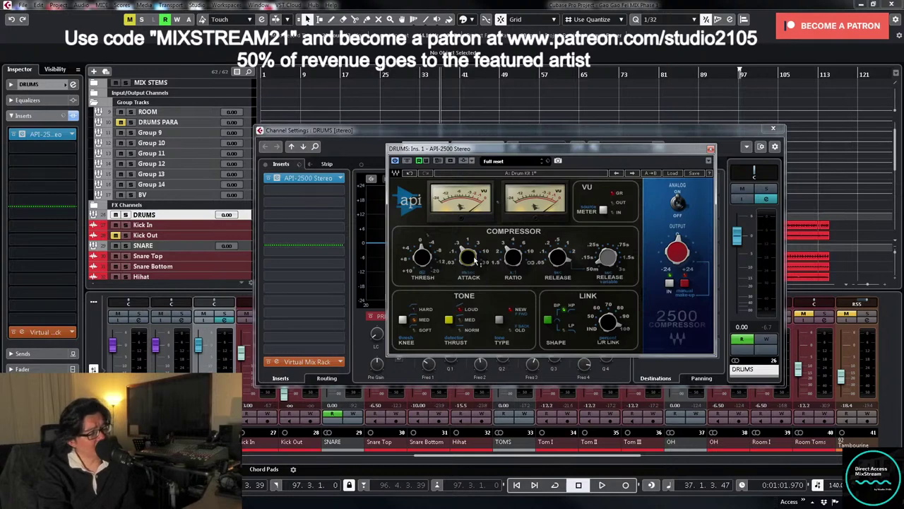
pyautogui.click(711, 149)
pyautogui.click(773, 129)
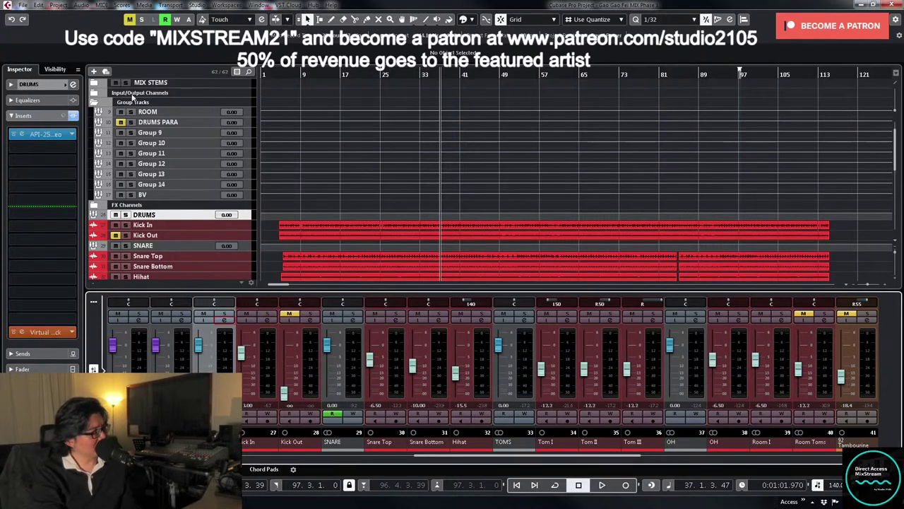
# - Collapse the Group Tracks folder and move the playhead to just before bar 5
pyautogui.click(94, 102)
pyautogui.scroll(-5, 400, 190)
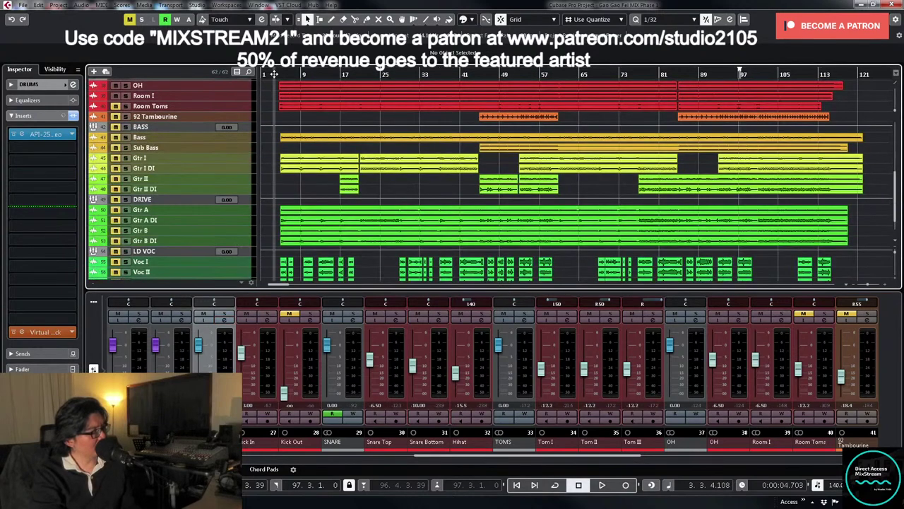
pyautogui.click(274, 73)
pyautogui.scroll(4, 446, 161)
pyautogui.scroll(-3, 445, 162)
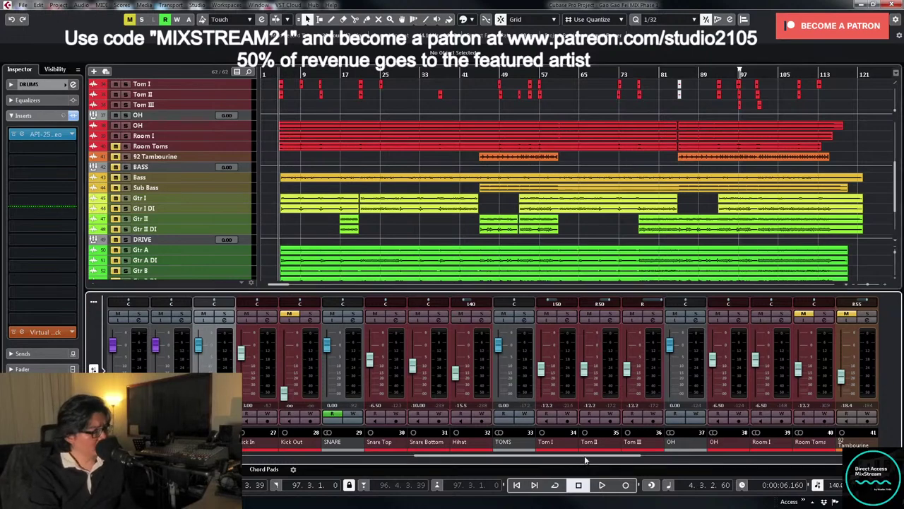
# - Unmute the BASS group and the Bass track, pull the Bass fader fully down and apply a low cut in its channel EQ
pyautogui.moveTo(581, 460); pyautogui.dragTo(646, 463)
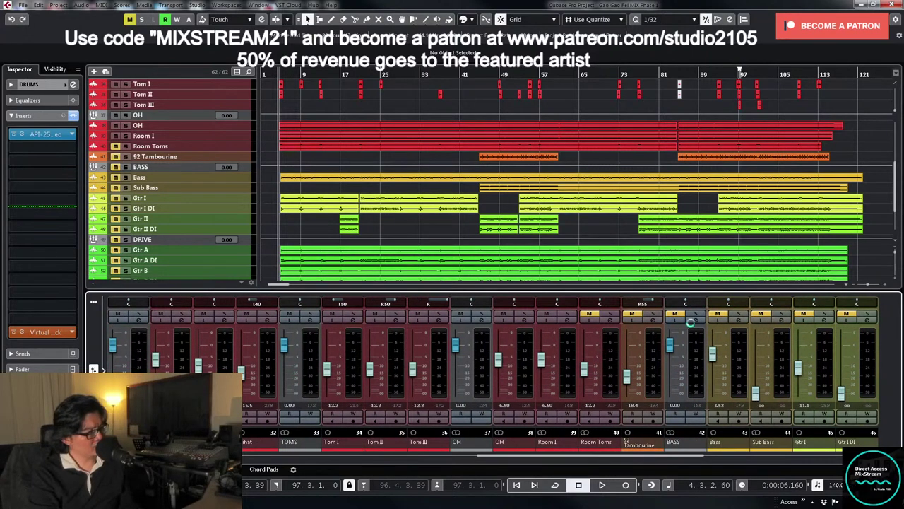
pyautogui.moveTo(712, 352); pyautogui.dragTo(718, 394)
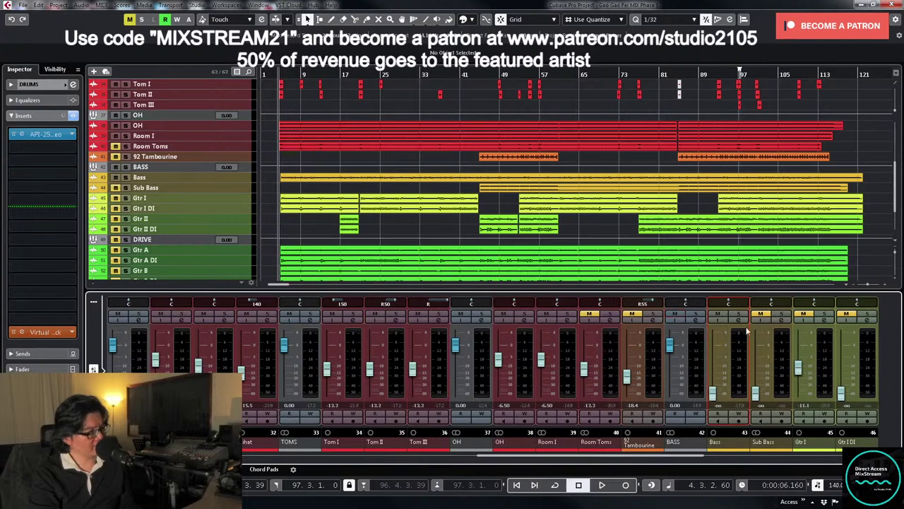
pyautogui.click(739, 320)
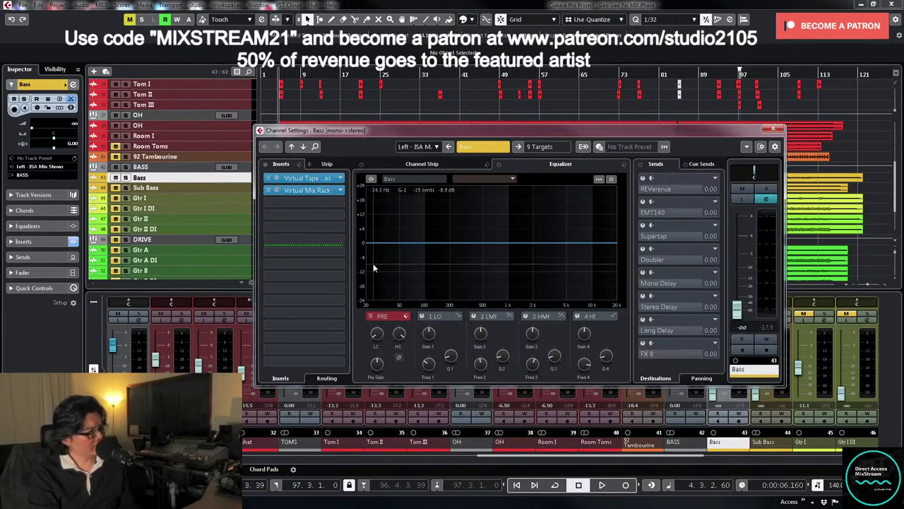
pyautogui.moveTo(378, 334)
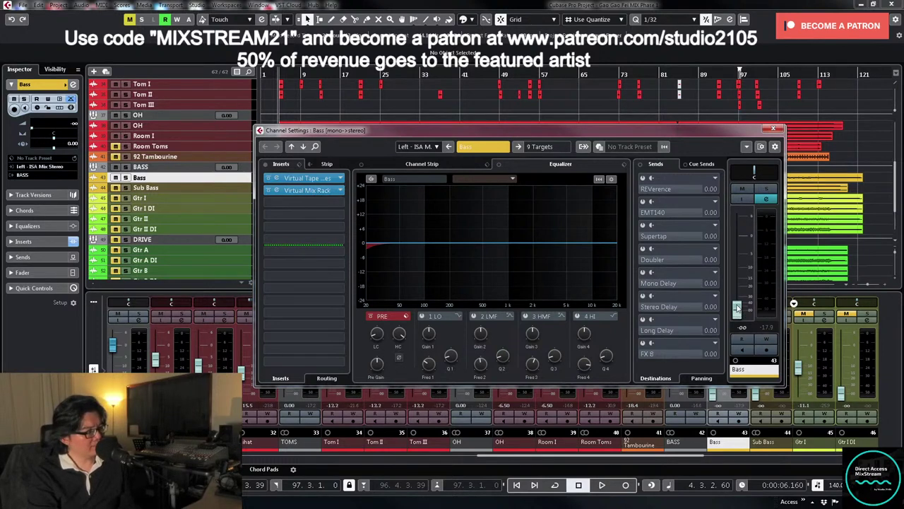
# - Raise the Bass fader to -9.29 dB during playback, close its channel settings, mute the Bass track and stop
pyautogui.press('space')
pyautogui.moveTo(740, 309); pyautogui.dragTo(745, 266)
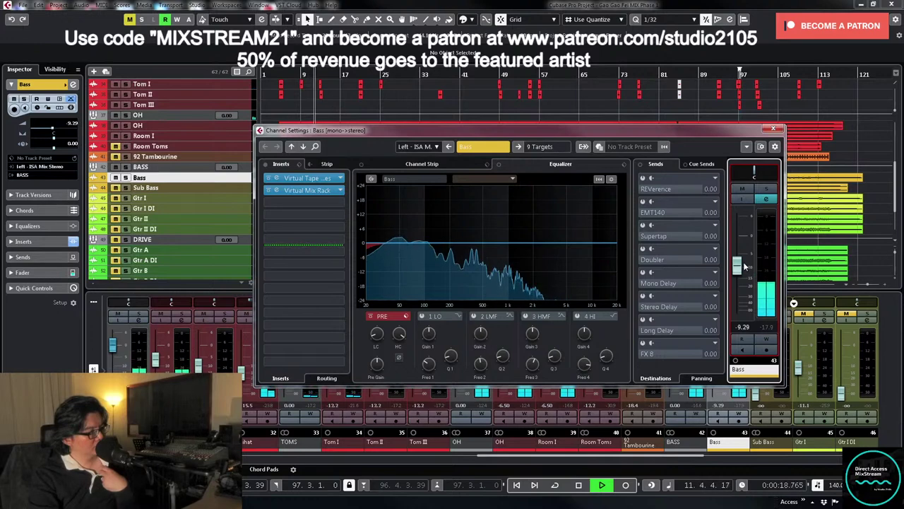
pyautogui.click(775, 130)
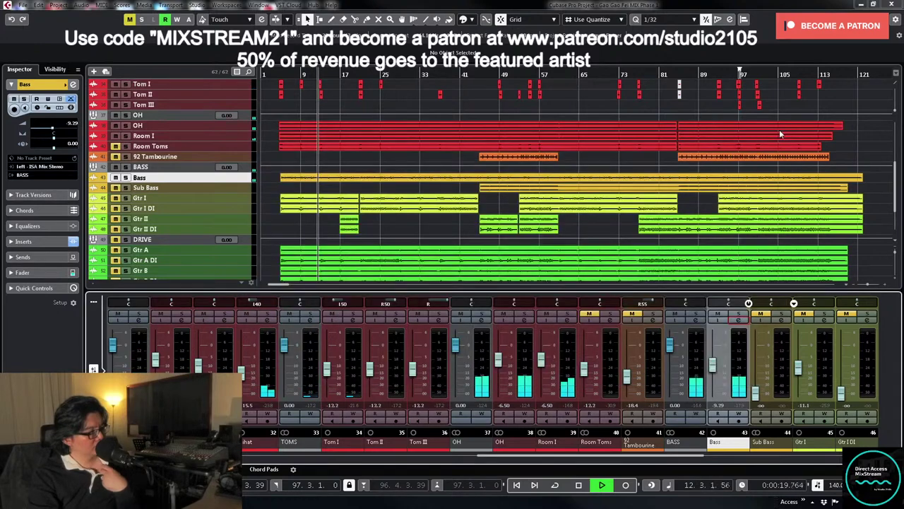
pyautogui.click(717, 314)
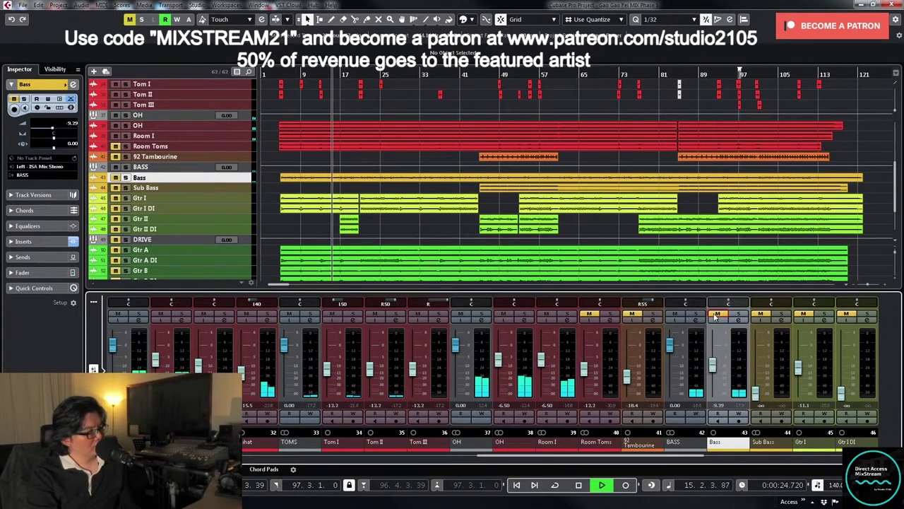
pyautogui.press('space')
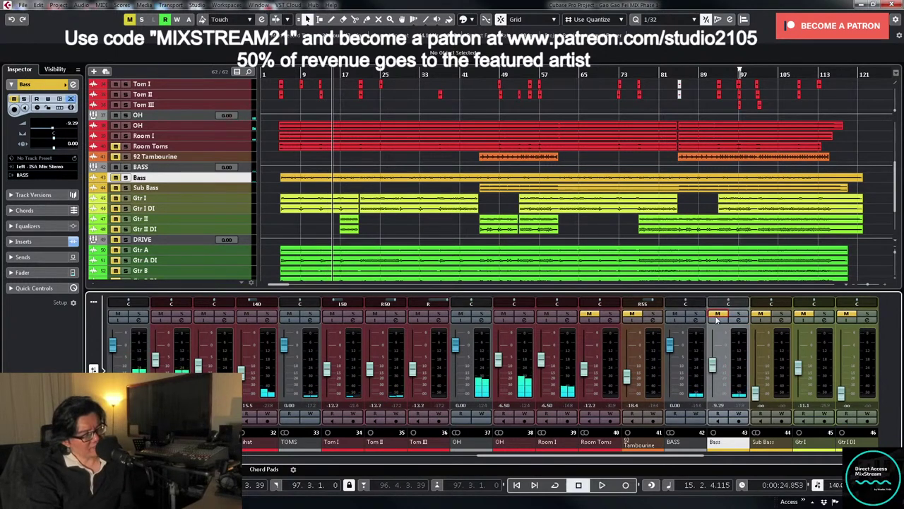
# - Play from bar 5, open the Room I channel settings and solo the track
pyautogui.click(307, 73)
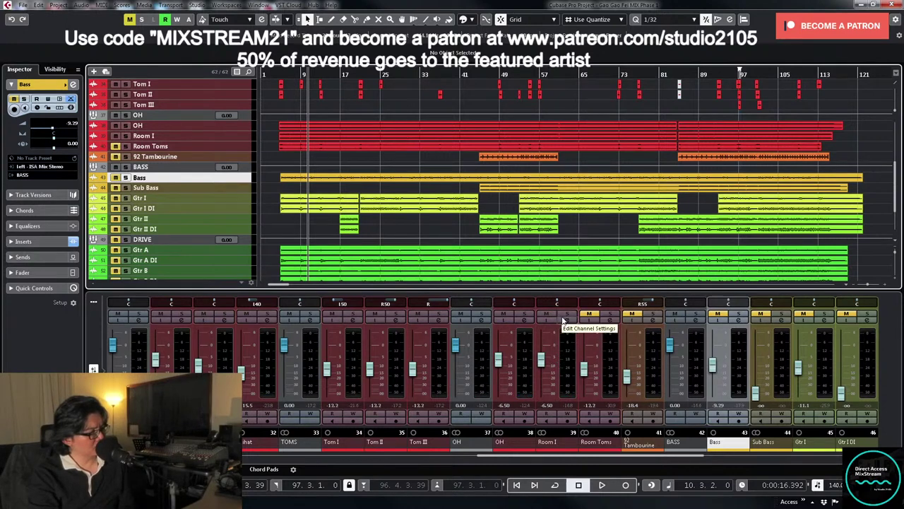
pyautogui.click(281, 73)
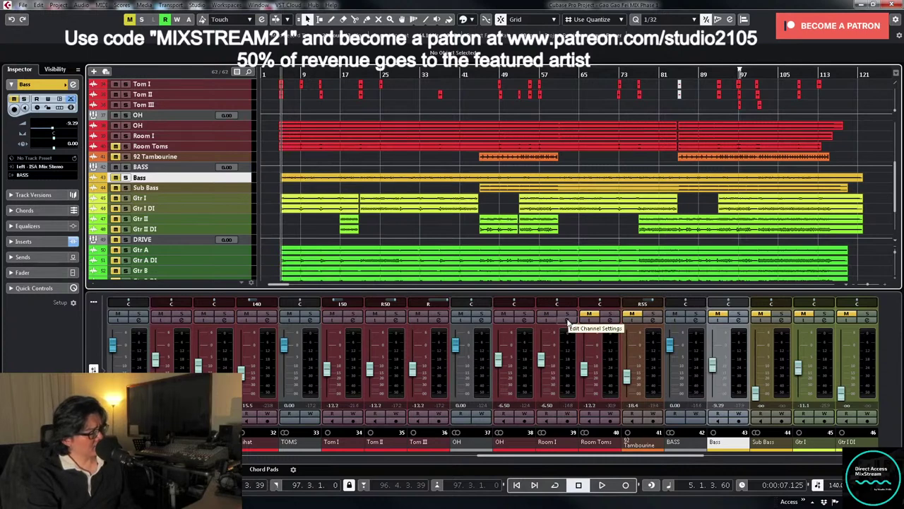
pyautogui.press('space')
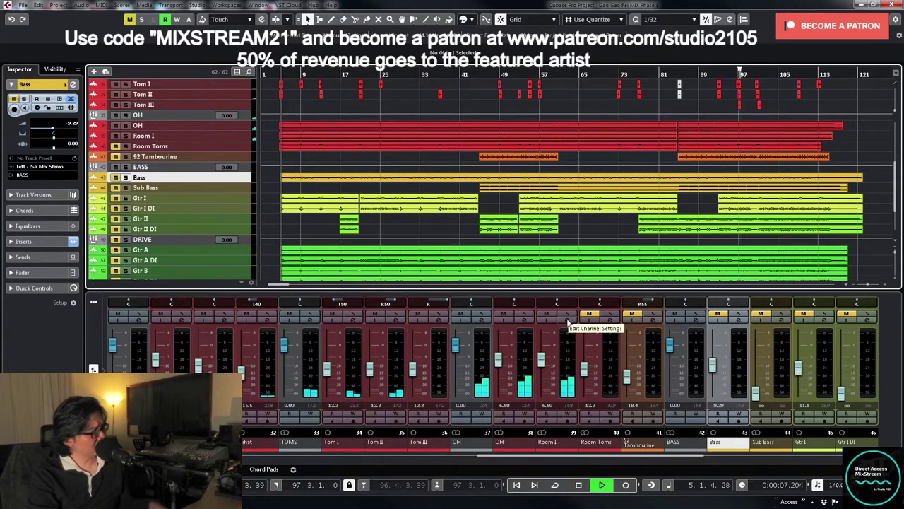
pyautogui.click(568, 321)
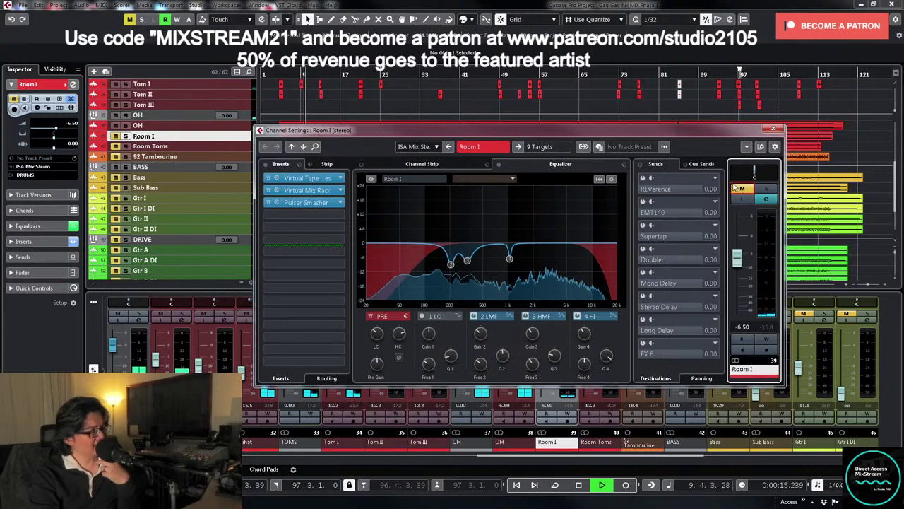
pyautogui.click(769, 189)
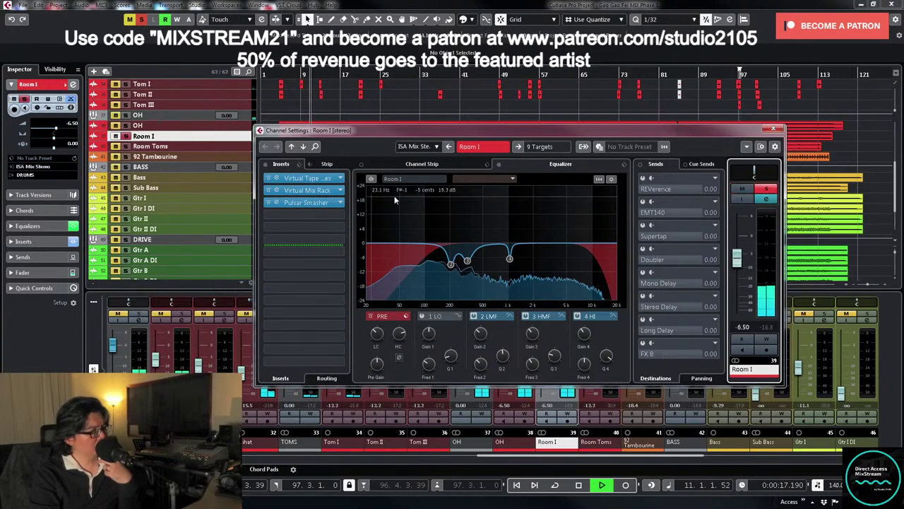
# - Reduce the mix of Room I's Pulsar Smasher insert to 58 % and close the plug-in
pyautogui.click(315, 204)
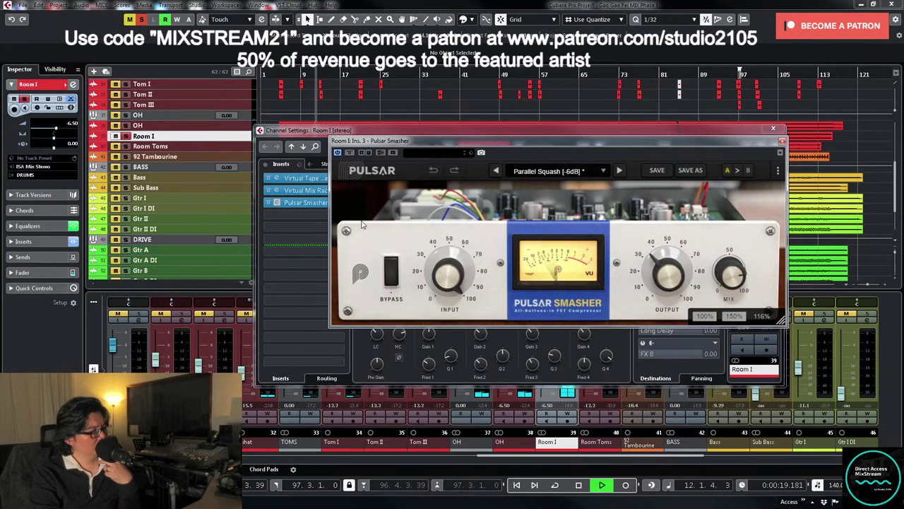
pyautogui.moveTo(728, 275); pyautogui.dragTo(729, 285)
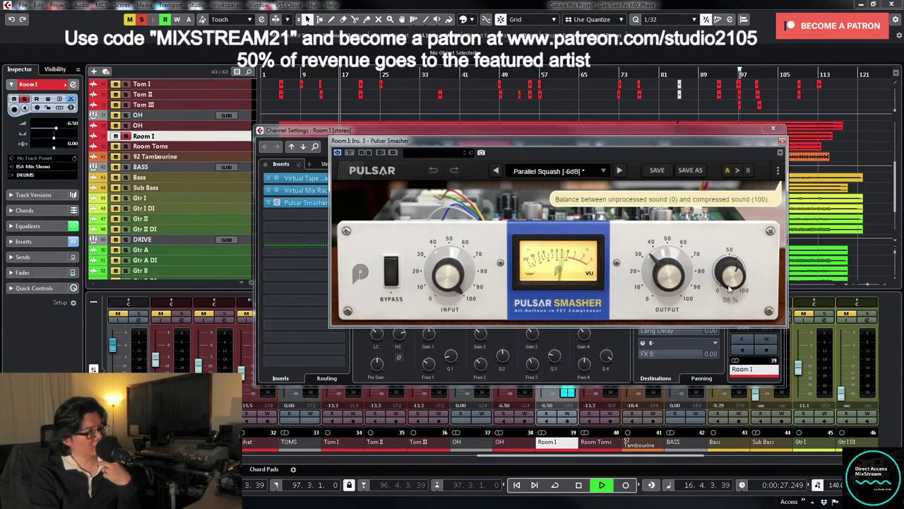
pyautogui.click(781, 142)
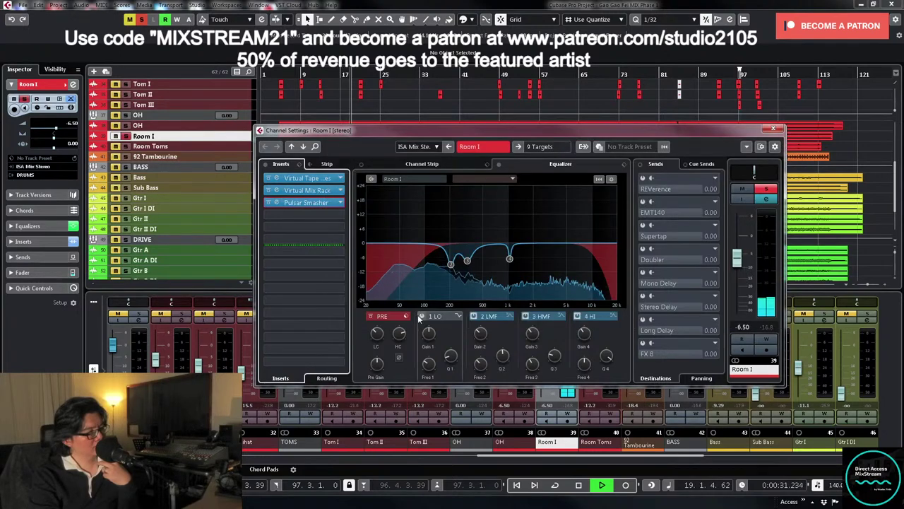
# - Add a bell cut between 200 and 500 Hz with band 1 of Room I's EQ, unsolo the track and close its settings
pyautogui.click(421, 316)
pyautogui.click(458, 317)
pyautogui.click(487, 373)
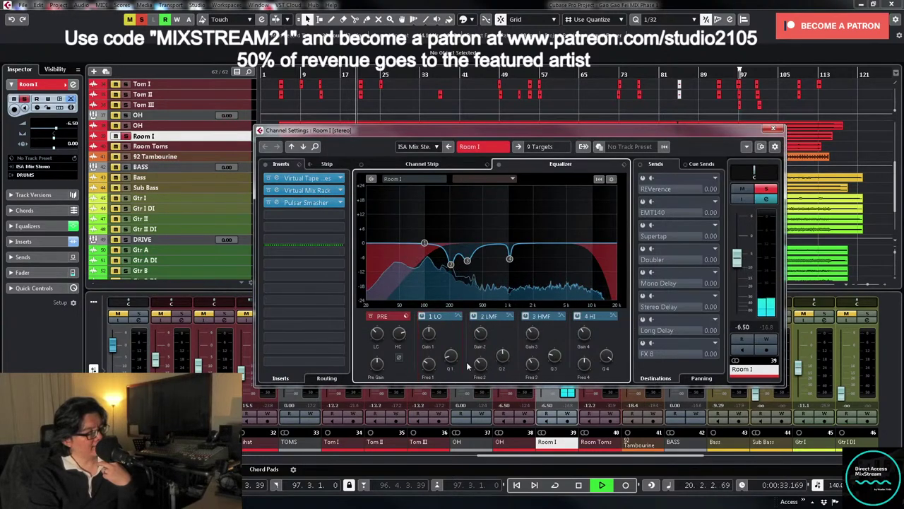
pyautogui.moveTo(424, 242); pyautogui.dragTo(472, 258)
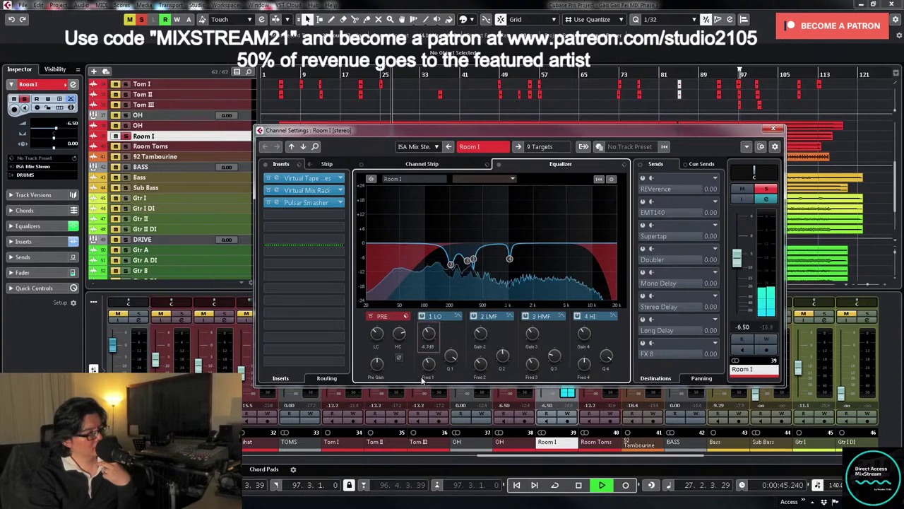
pyautogui.moveTo(377, 334)
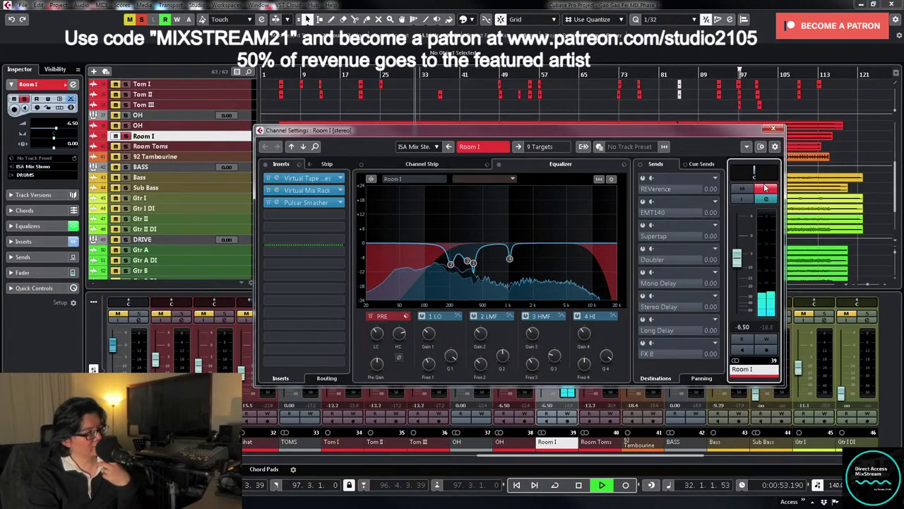
pyautogui.click(774, 130)
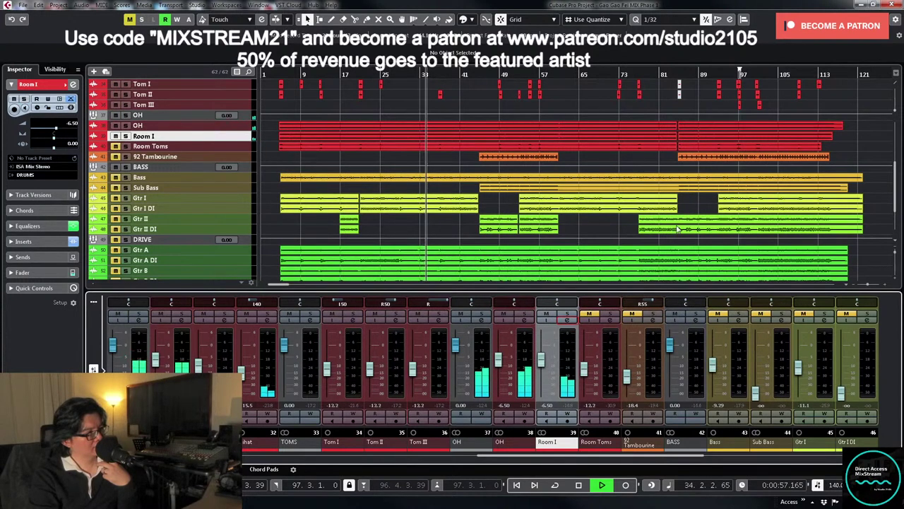
# - Solo OH, cut about 6 dB at roughly 325 Hz with the OH group's low-mid EQ band, stop playback, unsolo and close the settings
pyautogui.click(524, 315)
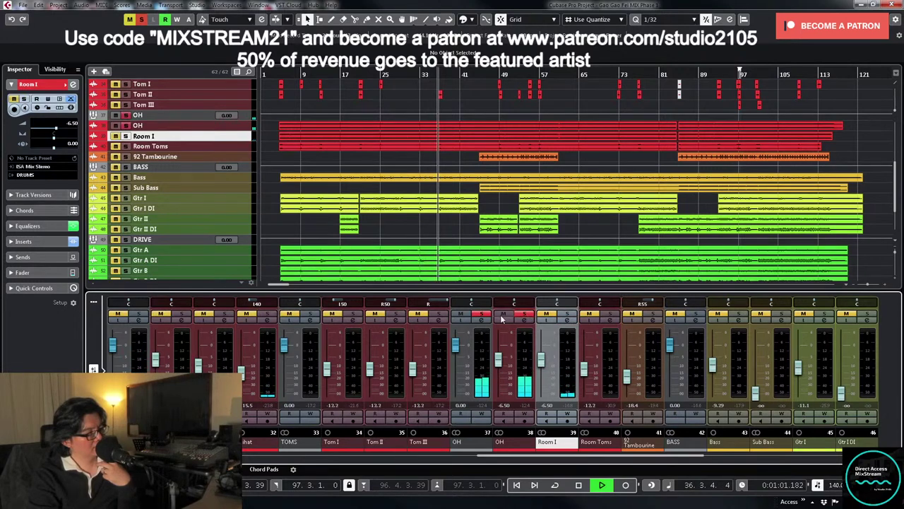
pyautogui.click(481, 320)
pyautogui.click(474, 316)
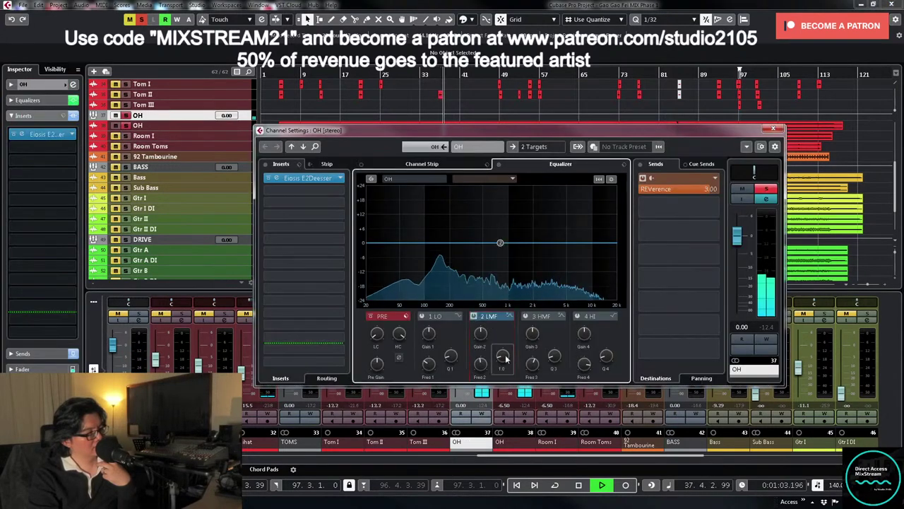
pyautogui.moveTo(500, 242); pyautogui.dragTo(467, 248)
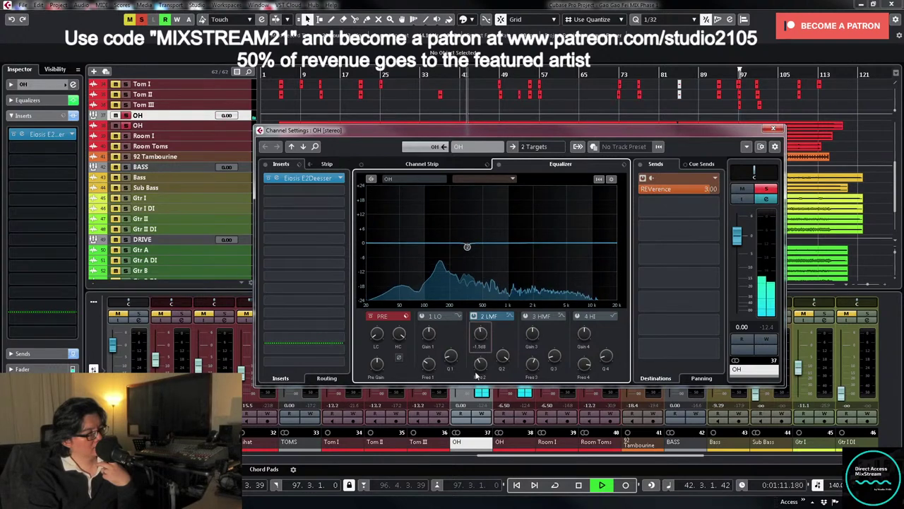
pyautogui.moveTo(474, 370); pyautogui.dragTo(474, 375)
pyautogui.moveTo(478, 339); pyautogui.dragTo(477, 344)
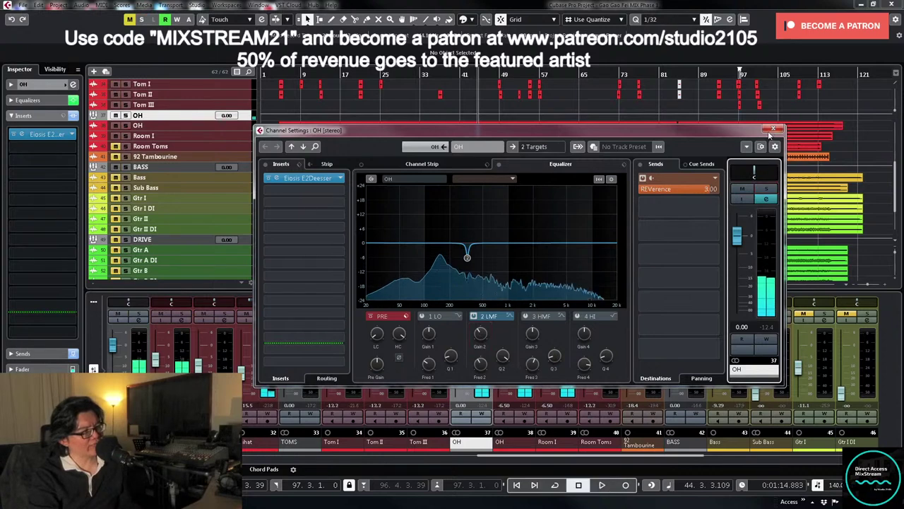
pyautogui.click(773, 129)
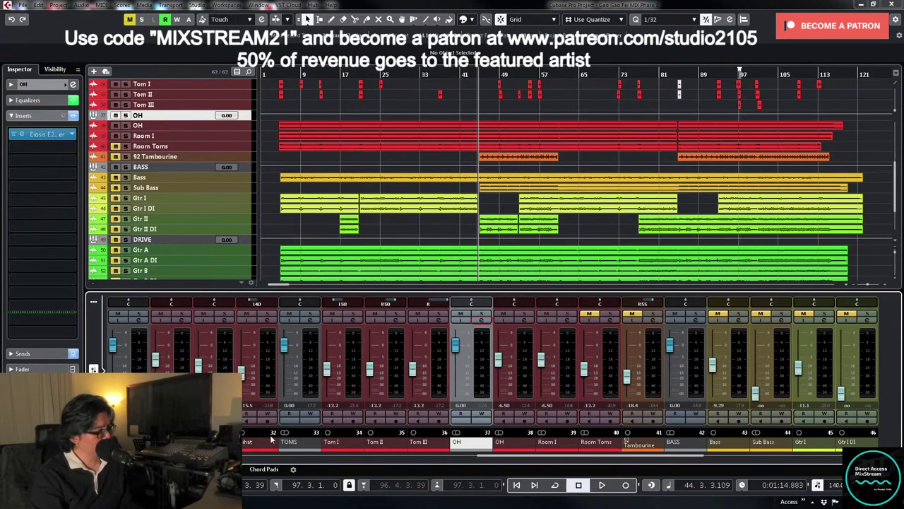
# - Unmute the Bass track, play from about bar 4, raise its fader to -6.29 dB and stop
pyautogui.press('space')
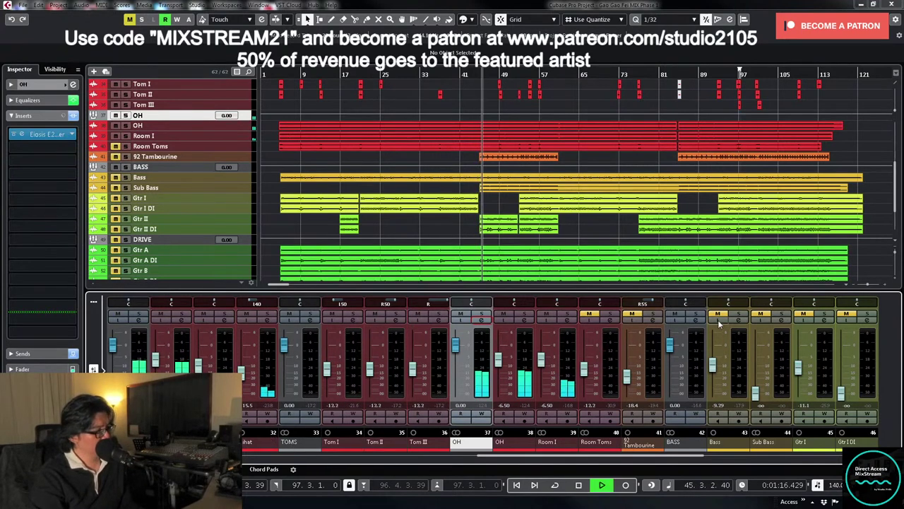
pyautogui.click(278, 74)
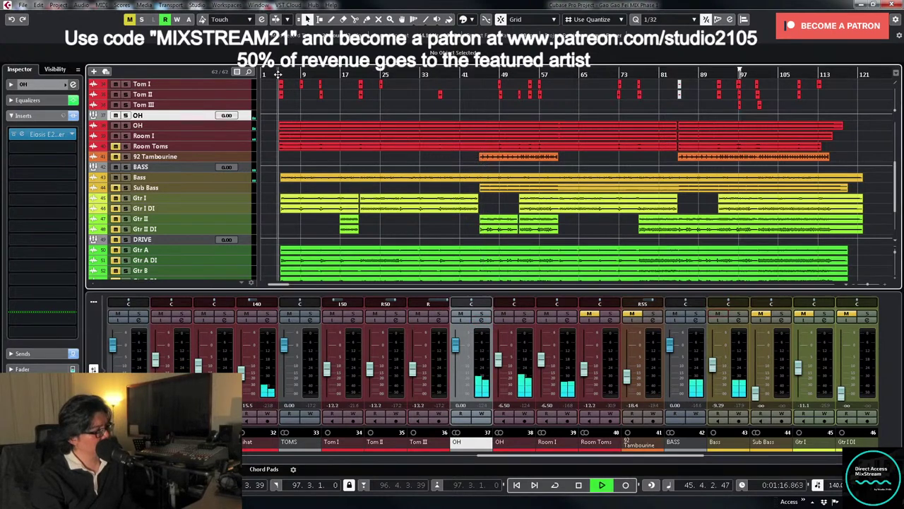
pyautogui.moveTo(714, 367); pyautogui.dragTo(715, 361)
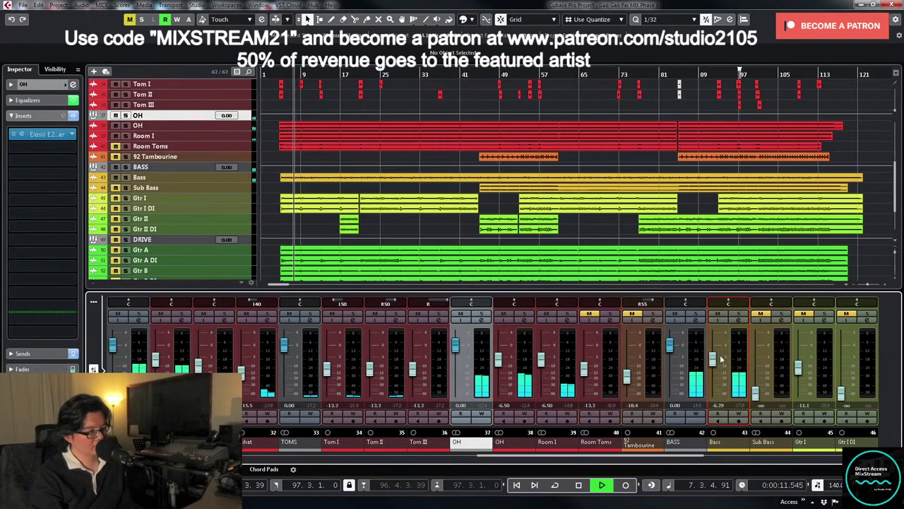
pyautogui.press('space')
pyautogui.click(740, 321)
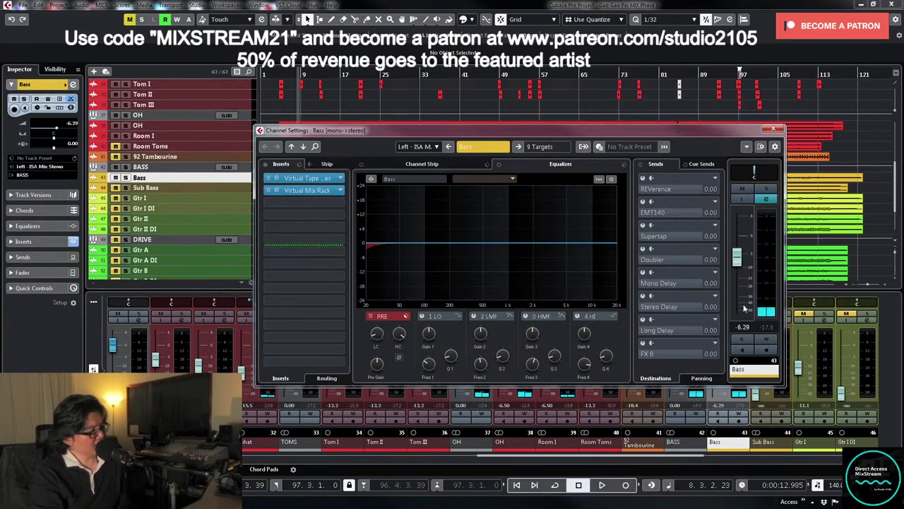
pyautogui.click(775, 130)
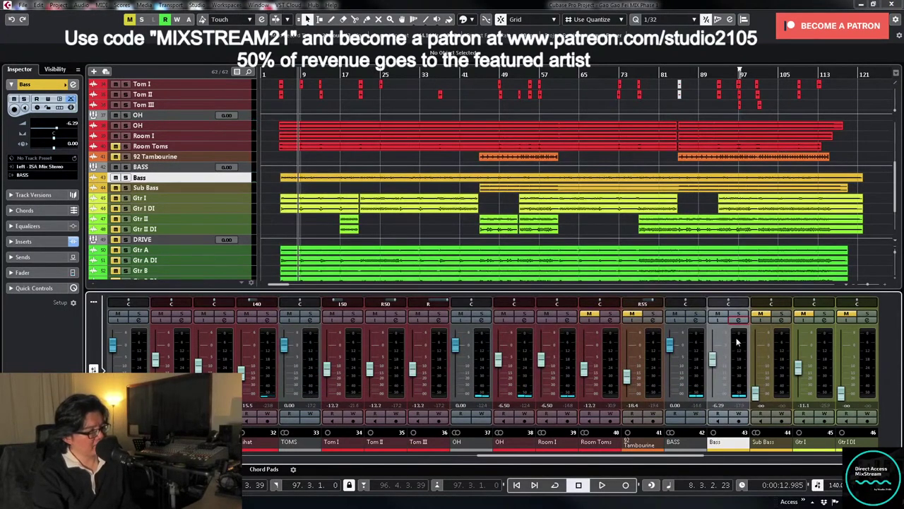
pyautogui.rightClick(738, 320)
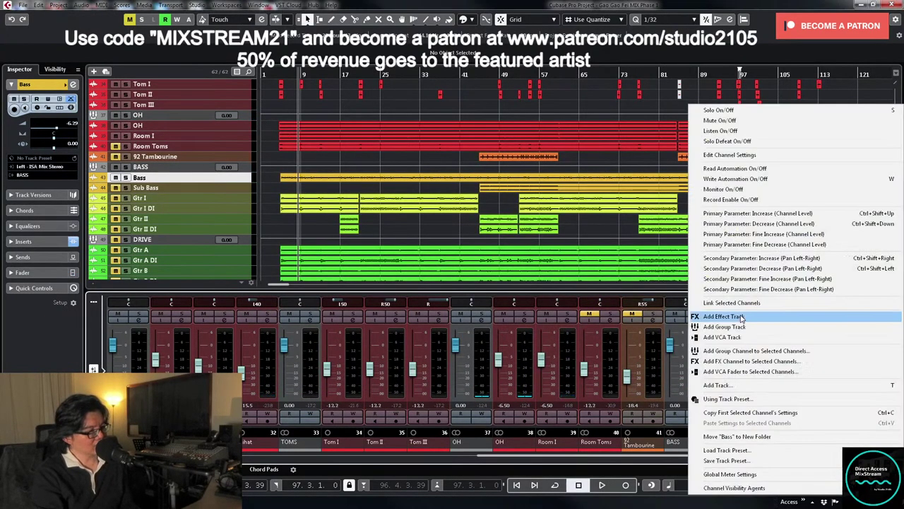
pyautogui.click(662, 296)
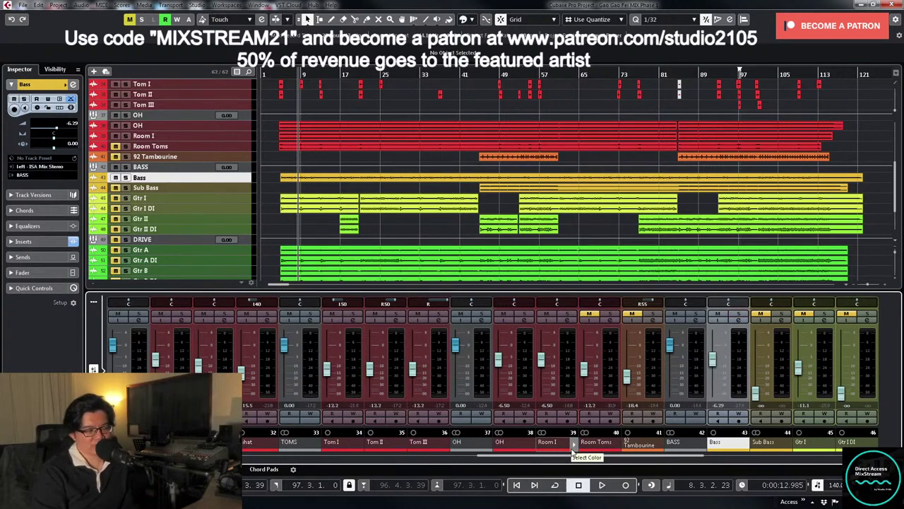
# - Set the Bass track's level to exactly -6.00 dB
pyautogui.click(719, 404)
pyautogui.write('-6')
pyautogui.press('Return')
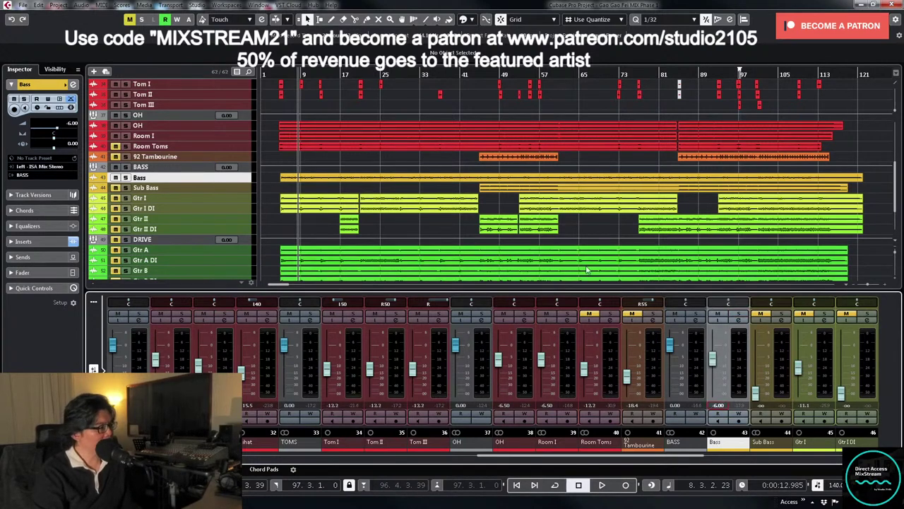
# - Raise the FG-73 Virtual Drive to 80 dB in the Bass track's Virtual Mix Rack while playing it soloed, stop and unsolo
pyautogui.press('space')
pyautogui.click(739, 319)
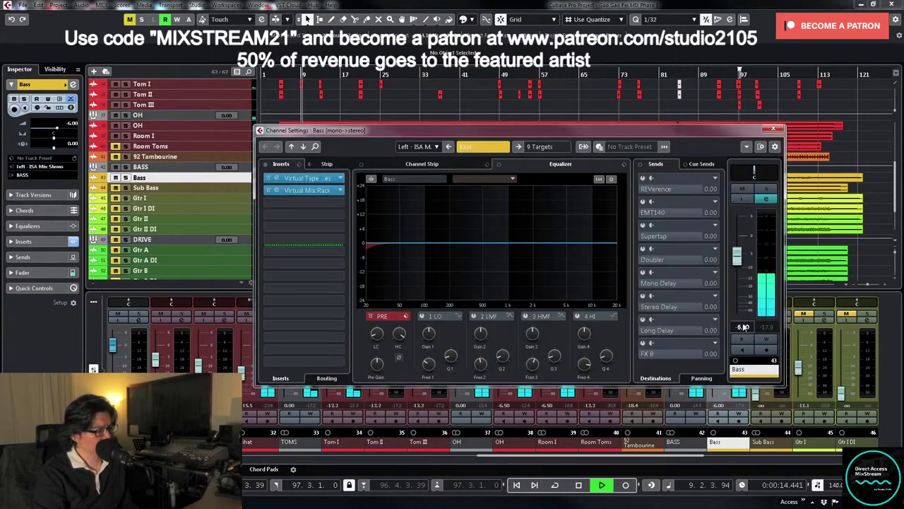
pyautogui.press('space')
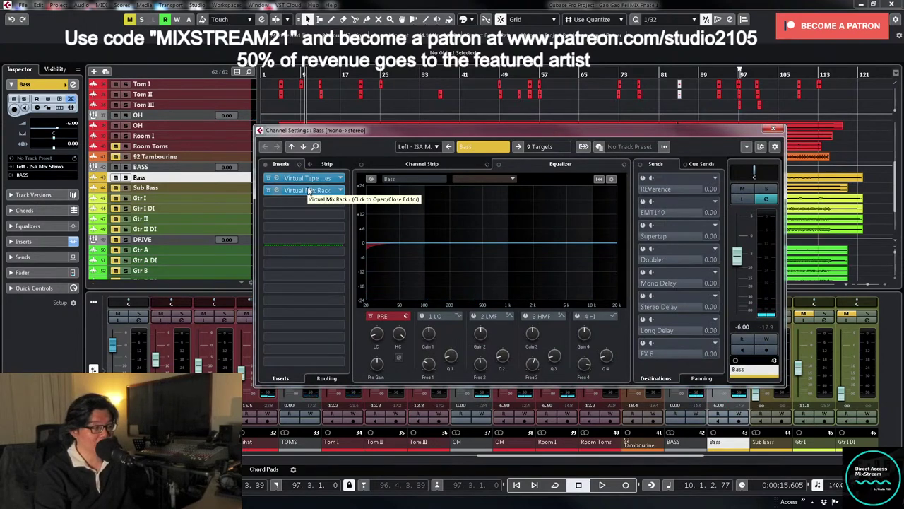
pyautogui.click(311, 192)
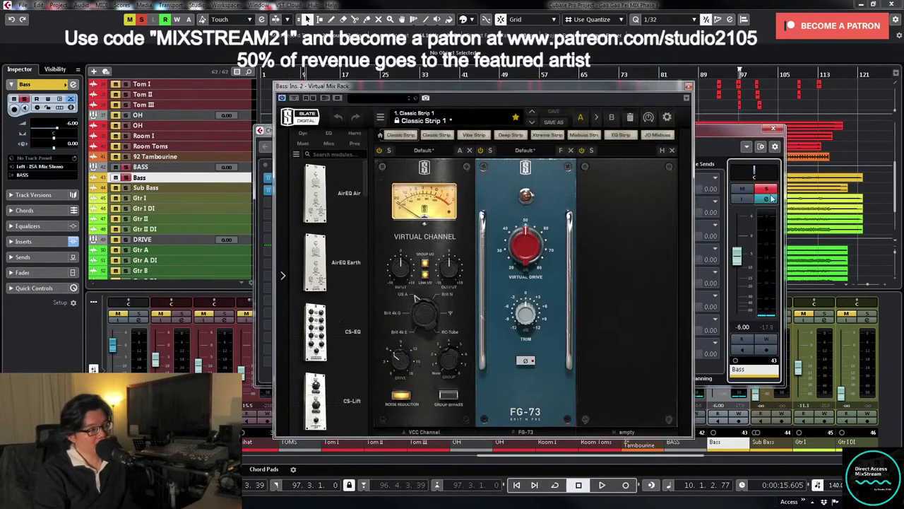
pyautogui.moveTo(525, 258)
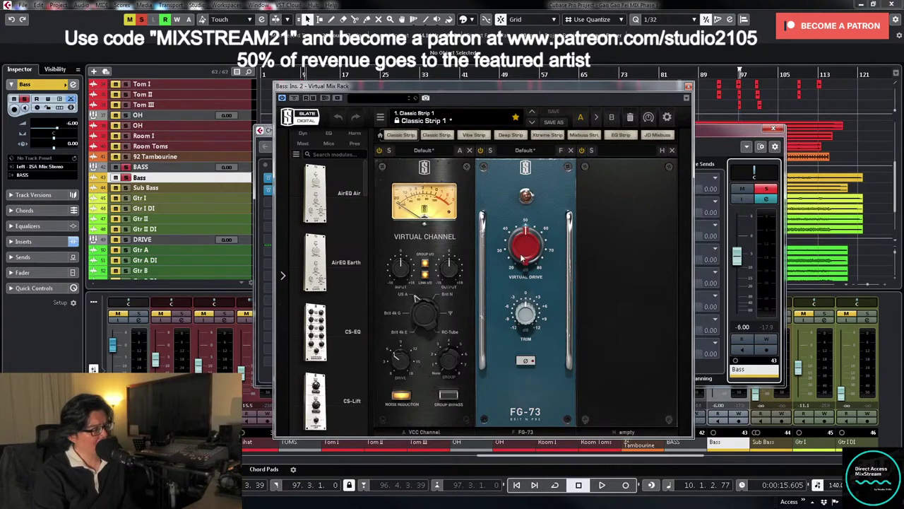
pyautogui.press('space')
pyautogui.moveTo(523, 259); pyautogui.dragTo(527, 195)
pyautogui.moveTo(516, 242)
pyautogui.mouseDown()
pyautogui.moveTo(516, 253)
pyautogui.moveTo(516, 242)
pyautogui.mouseUp()
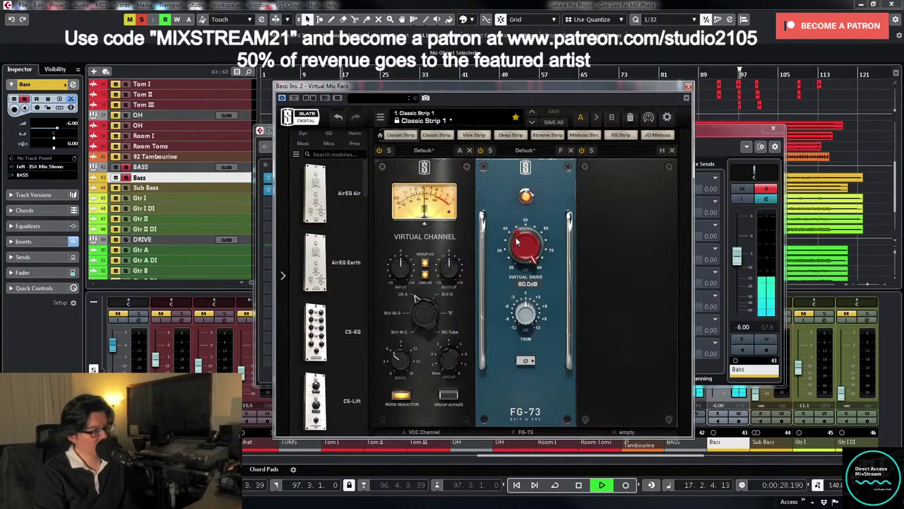
pyautogui.press('space')
pyautogui.click(761, 188)
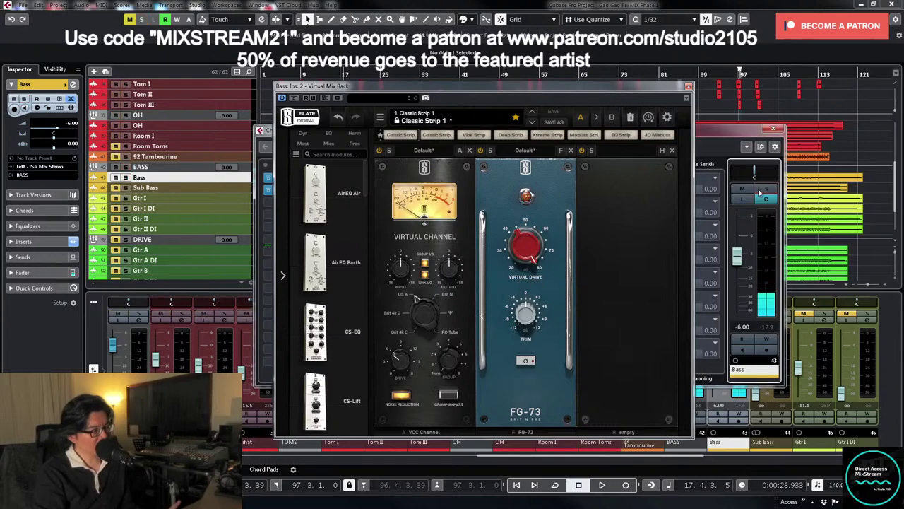
# - Play the mix from about bar 4 to hear the driven bass with the drums, and close the Virtual Mix Rack
pyautogui.moveTo(390, 86); pyautogui.dragTo(551, 135)
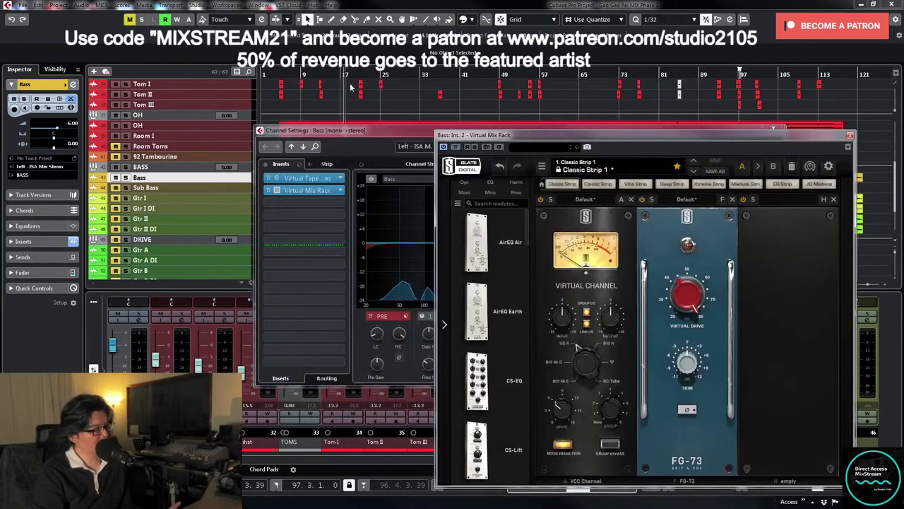
pyautogui.click(277, 74)
pyautogui.press('space')
pyautogui.moveTo(680, 284)
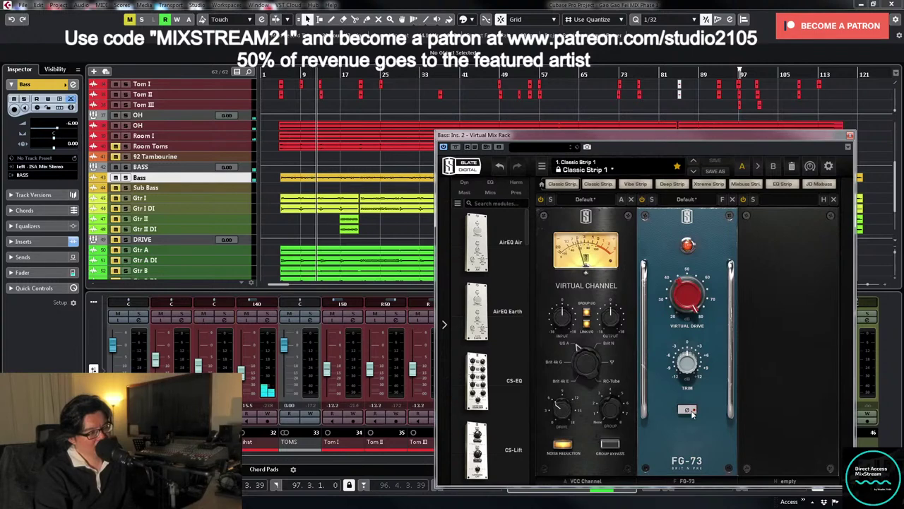
pyautogui.click(849, 135)
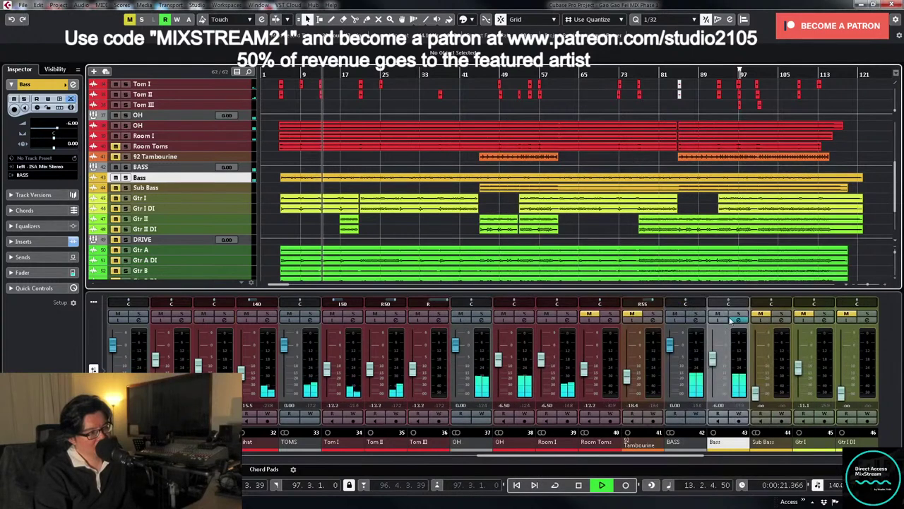
# - Compare the Bass with its phase inverted and normal, examine its low-end spectrum, stop playback and close its channel settings
pyautogui.click(739, 320)
pyautogui.click(399, 359)
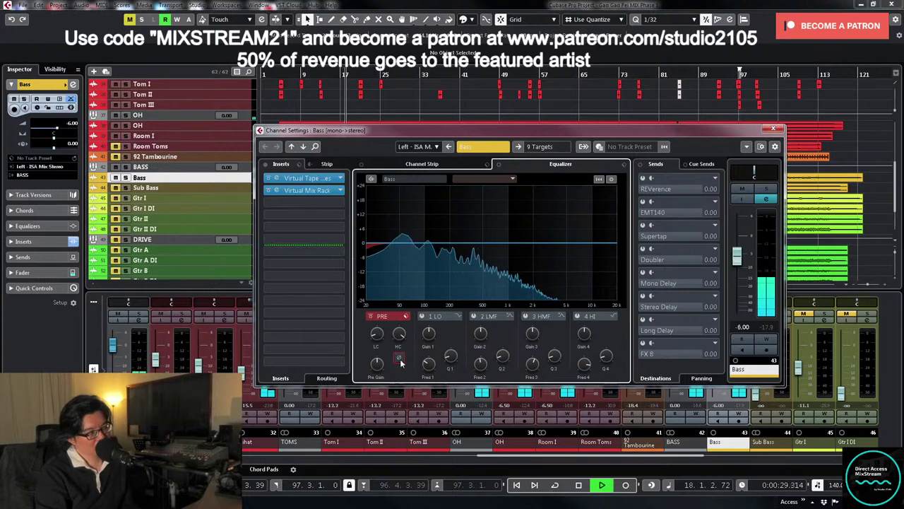
pyautogui.click(399, 359)
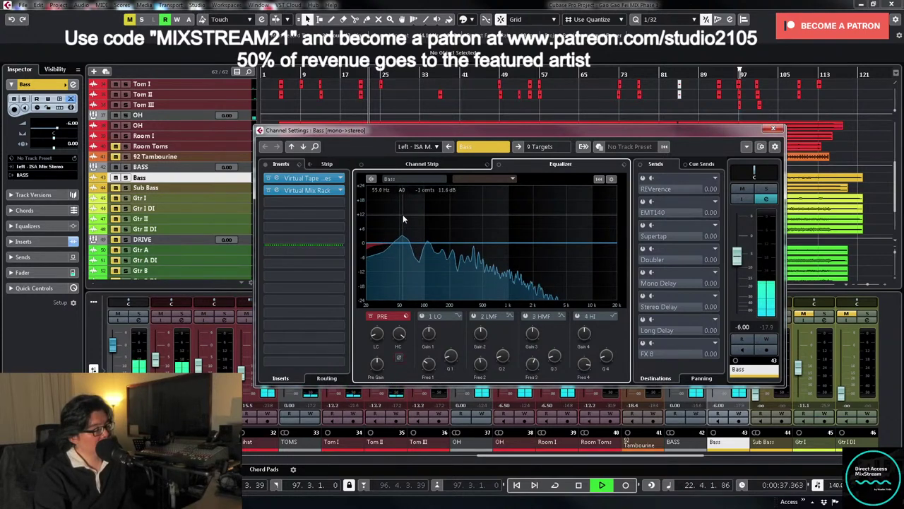
pyautogui.press('space')
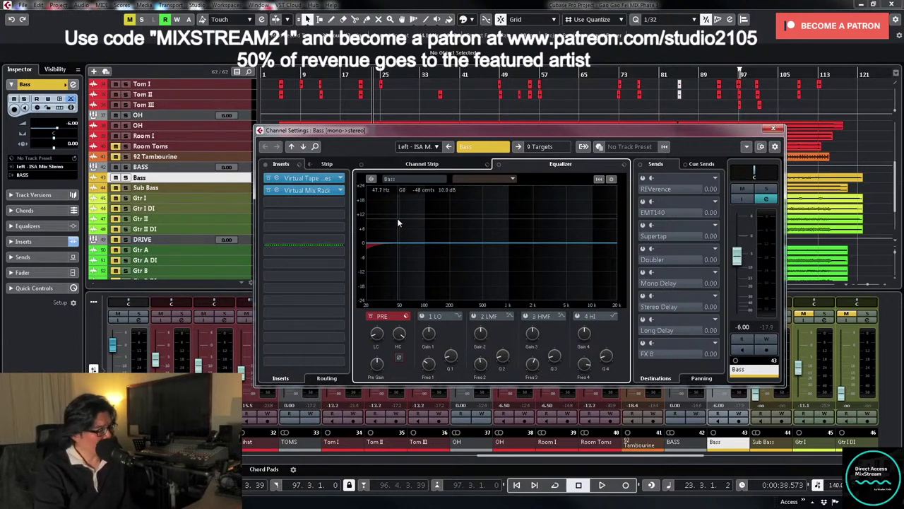
pyautogui.click(773, 130)
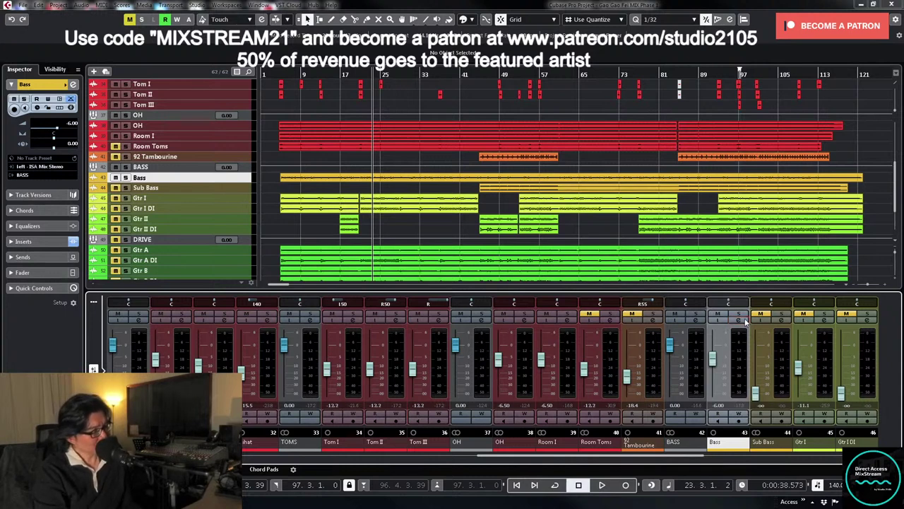
# - Open the BASS group's channel settings, activate its C4 Stereo insert and bring up the plug-in editor
pyautogui.click(699, 324)
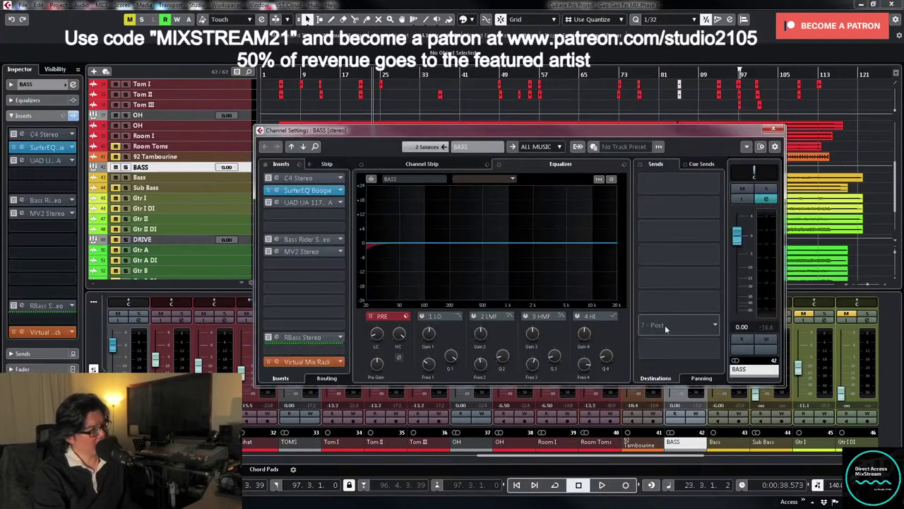
pyautogui.keyDown('shift'); pyautogui.click(300, 178); pyautogui.keyUp('shift')
pyautogui.moveTo(550, 133); pyautogui.dragTo(472, 116)
pyautogui.click(237, 162)
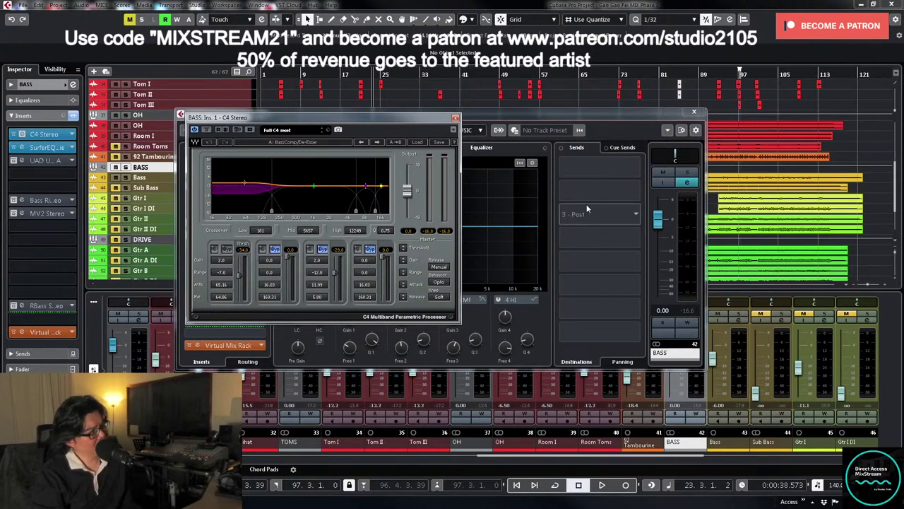
# - Lower the C4's low-band threshold to -37.5 while playing the BASS group soloed, close the editor and unsolo both bass channels
pyautogui.press('space')
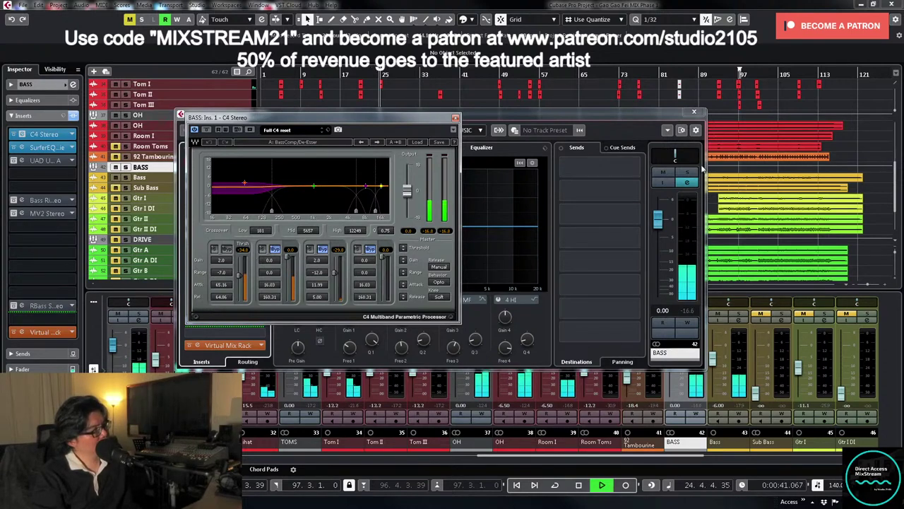
pyautogui.click(693, 112)
pyautogui.click(696, 313)
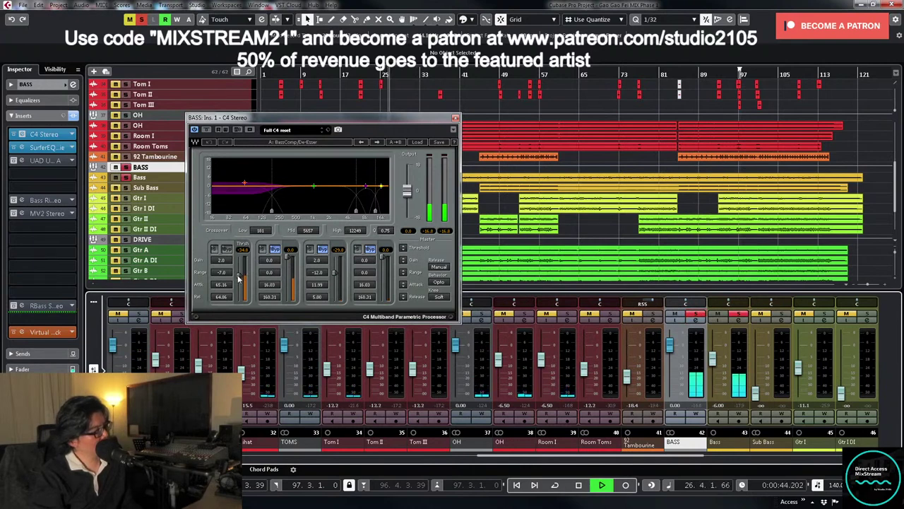
pyautogui.click(226, 250)
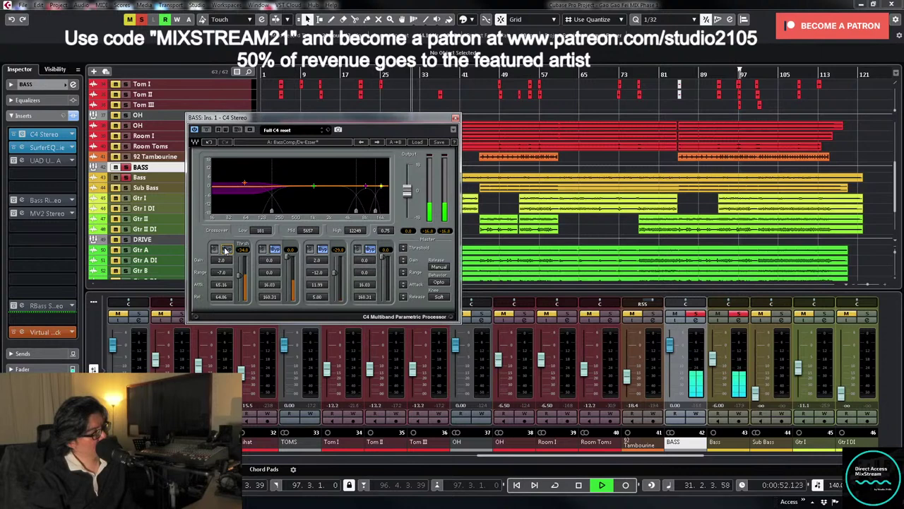
pyautogui.moveTo(238, 278); pyautogui.dragTo(239, 277)
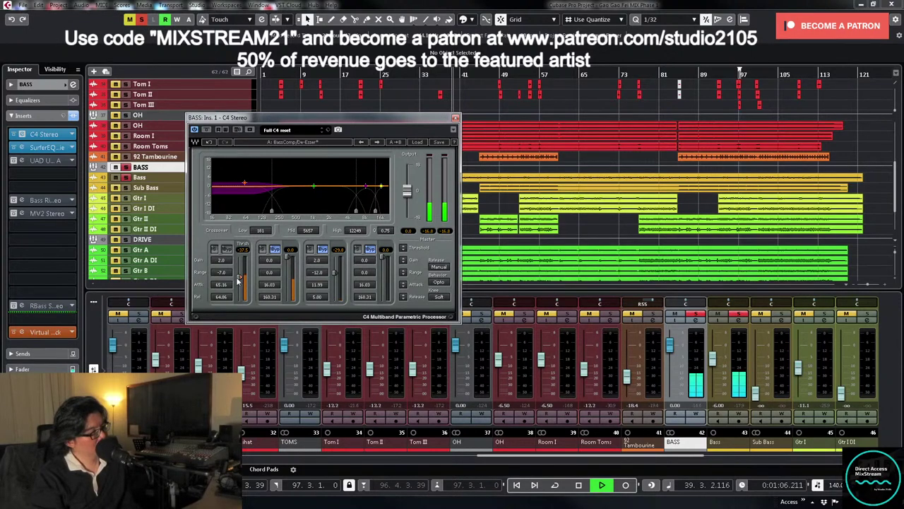
pyautogui.click(455, 118)
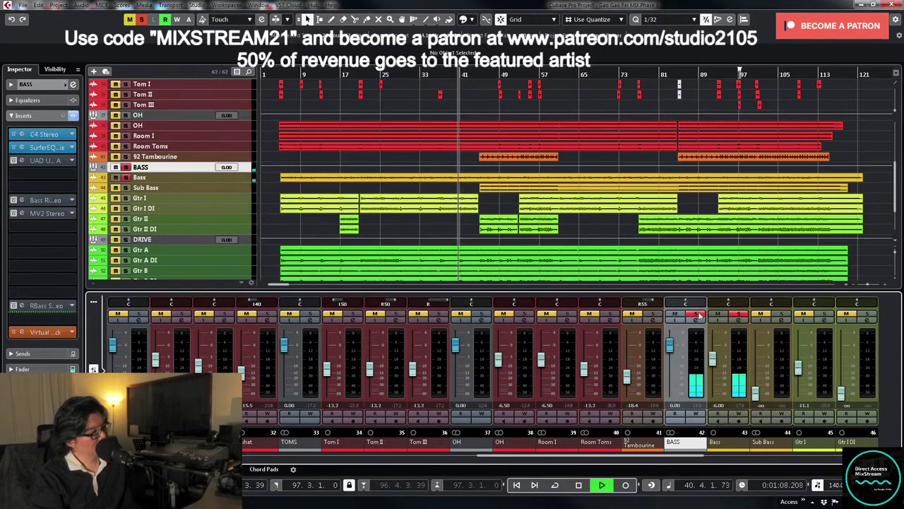
pyautogui.click(732, 315)
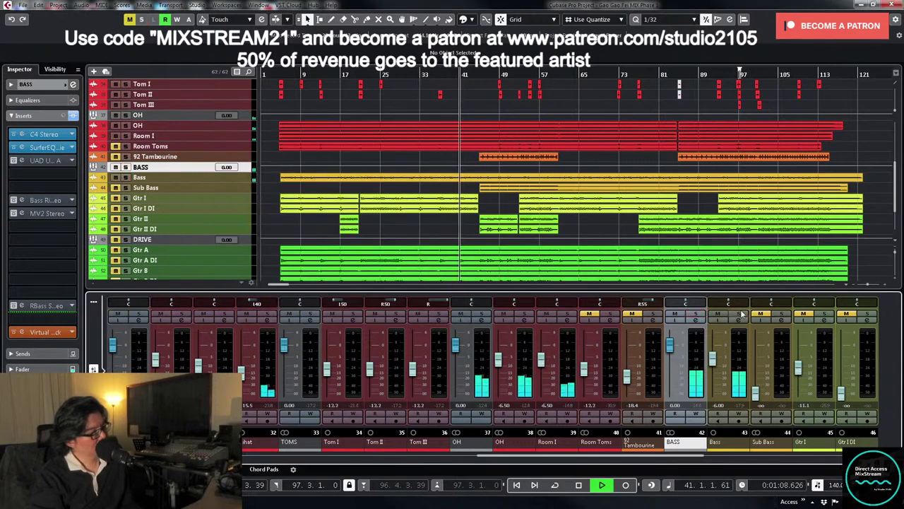
# - Solo the BASS group, bring up its SurferEQ Boogie editor, and play from an earlier bar to examine how it tracks the bass notes
pyautogui.click(693, 321)
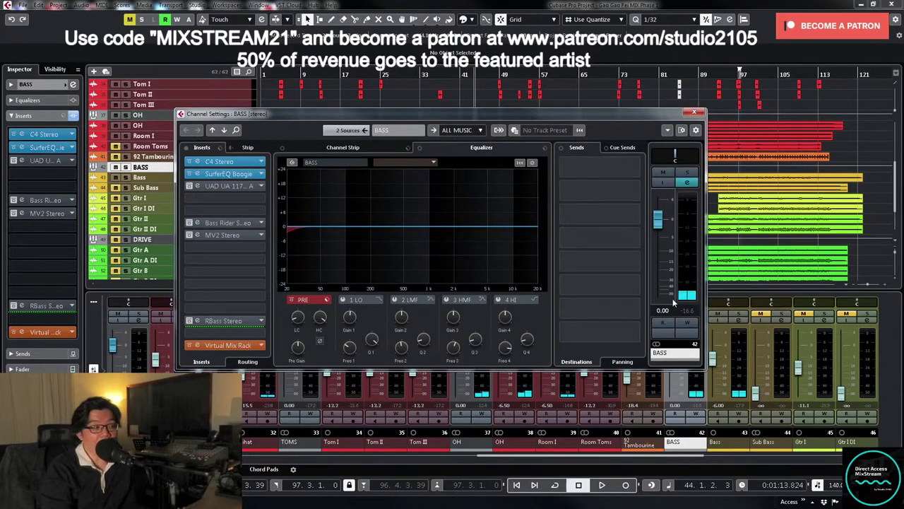
pyautogui.click(693, 319)
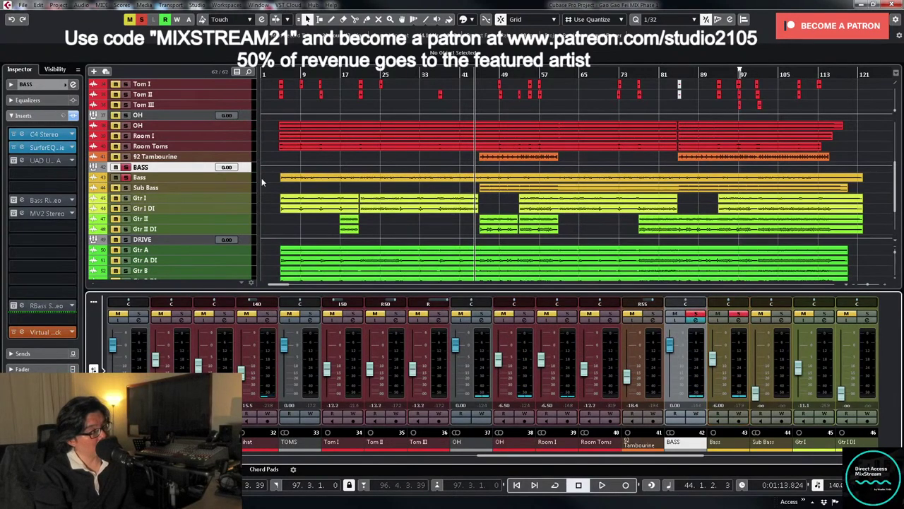
pyautogui.click(695, 321)
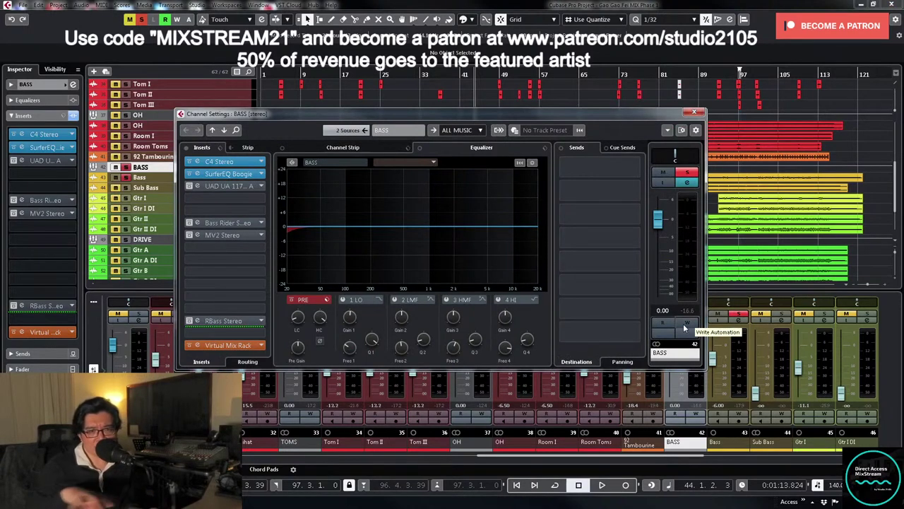
pyautogui.click(228, 174)
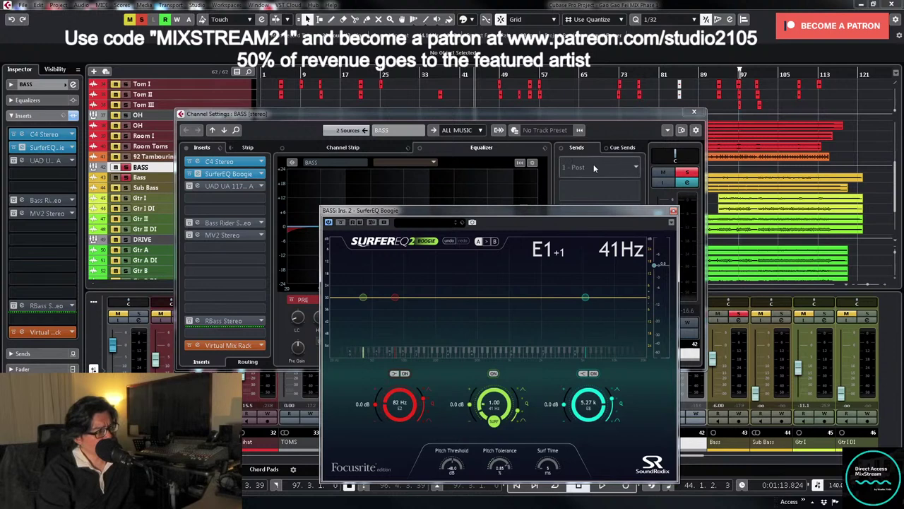
pyautogui.press('KP_Subtract')
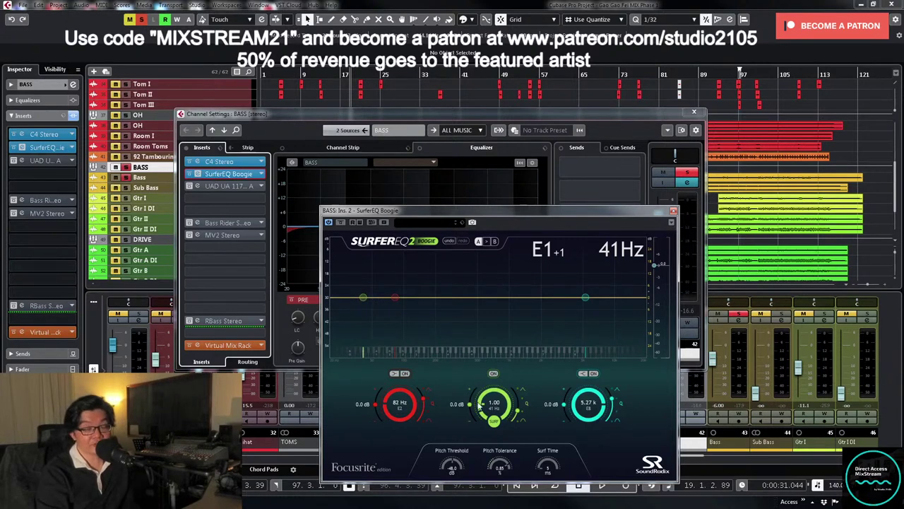
pyautogui.press('space')
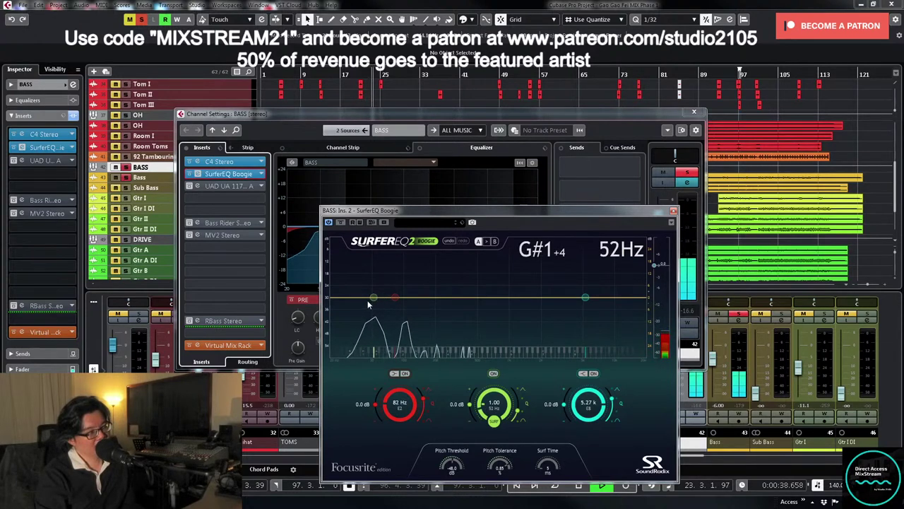
pyautogui.press('space')
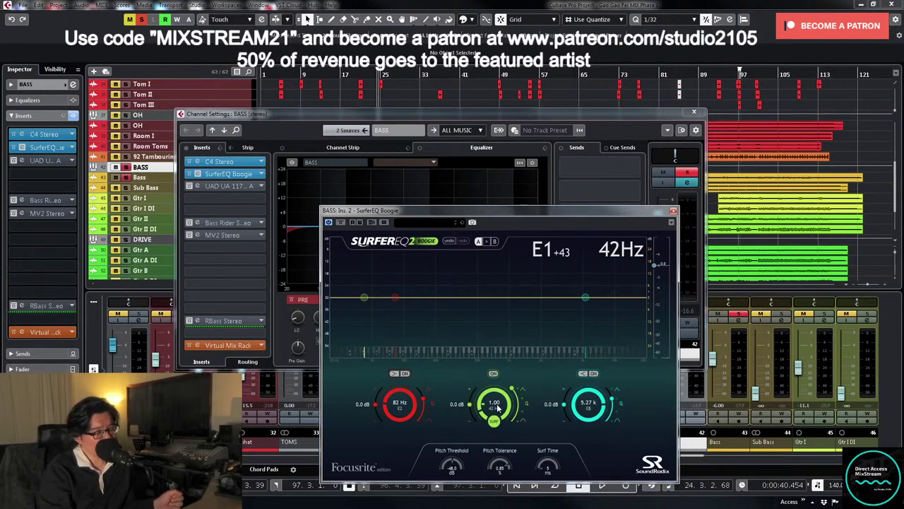
# - Set SurferEQ's middle band to harmonic 5.00 with a -2.2 dB cut, and compare the band off and on during playback
pyautogui.scroll(1, 497, 405)
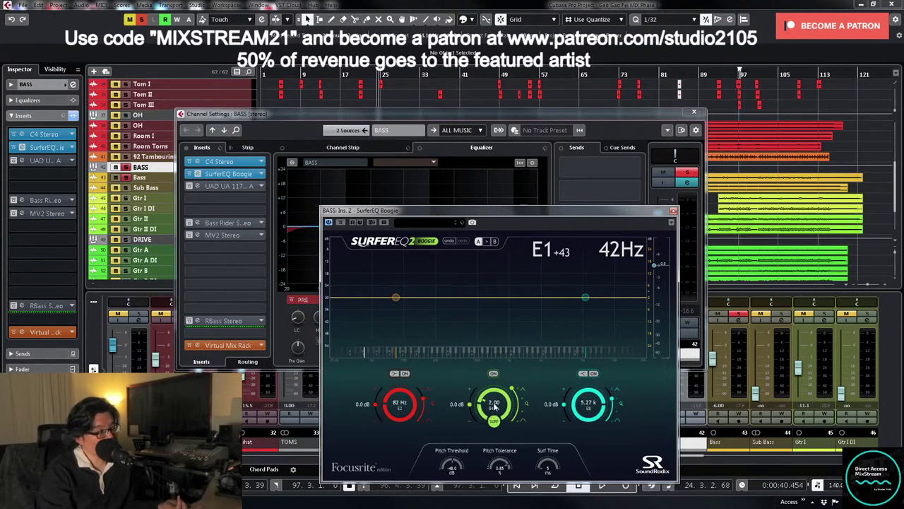
pyautogui.moveTo(494, 406); pyautogui.dragTo(495, 402)
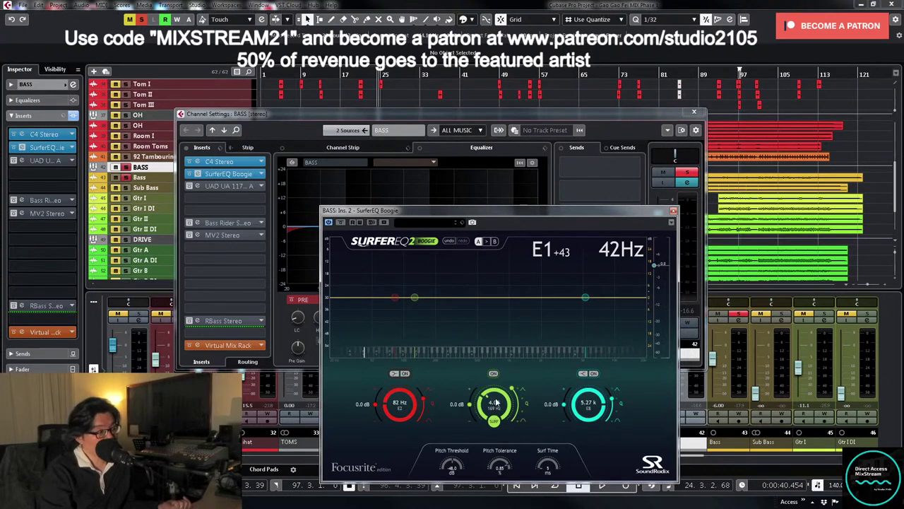
pyautogui.moveTo(496, 403); pyautogui.dragTo(496, 401)
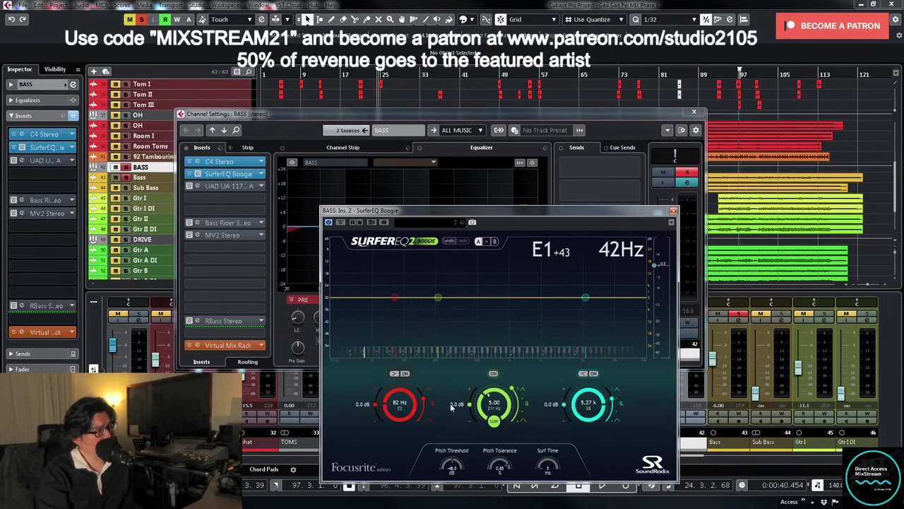
pyautogui.press('space')
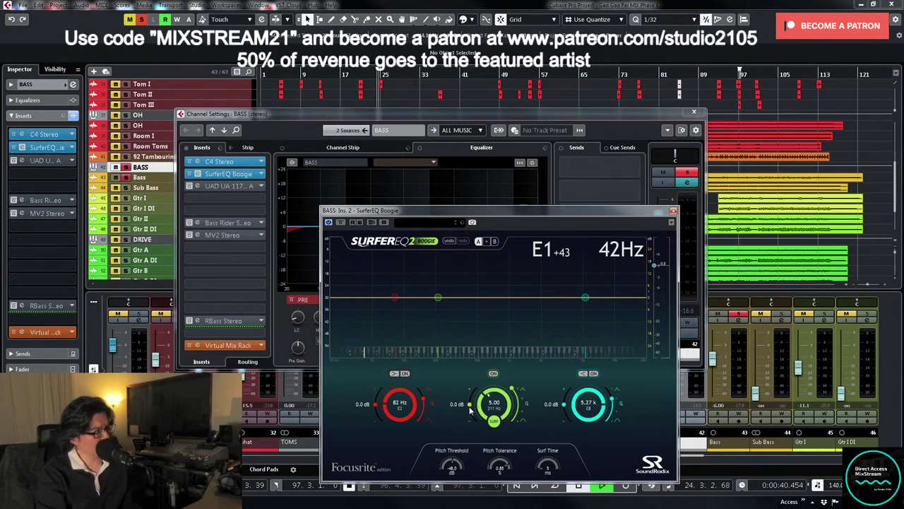
pyautogui.moveTo(470, 407); pyautogui.dragTo(470, 416)
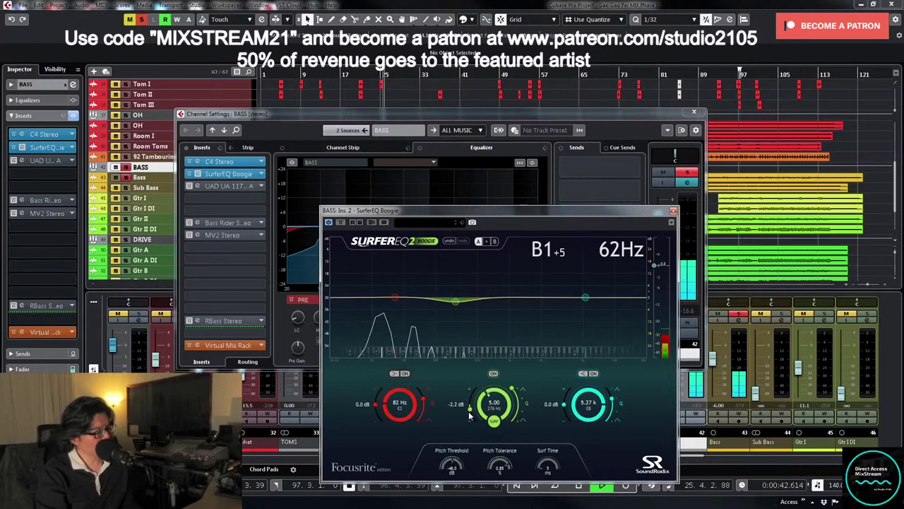
pyautogui.click(493, 373)
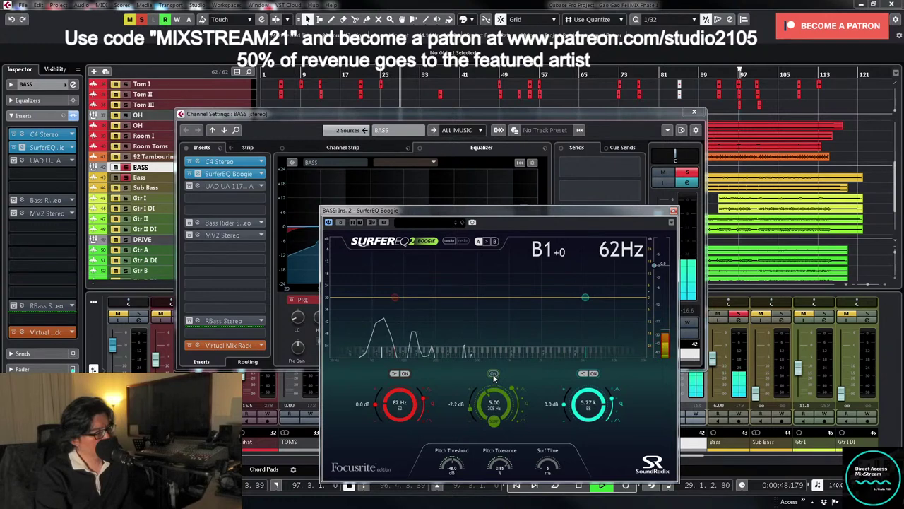
pyautogui.click(493, 373)
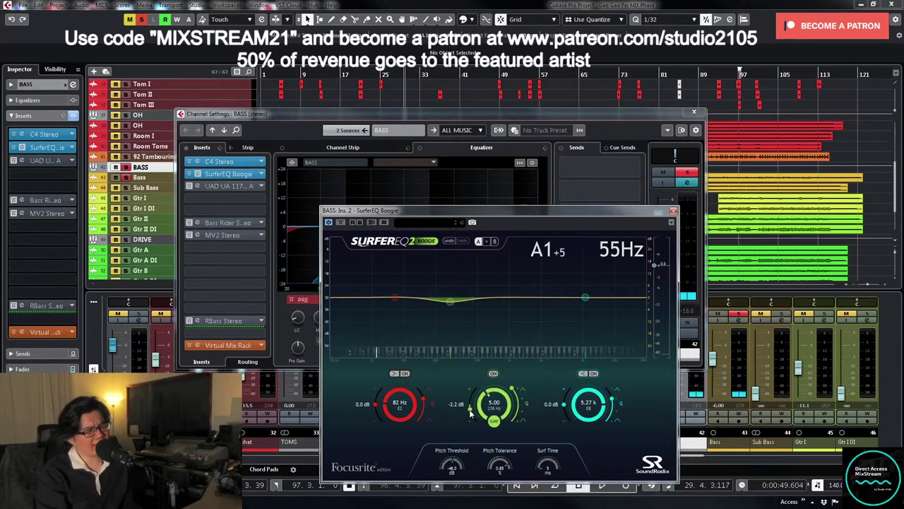
# - Boost SurferEQ's middle band to 10.9 dB to hear its harmonic, and settle its gain at -2.5 dB during playback
pyautogui.press('space')
pyautogui.moveTo(469, 413); pyautogui.dragTo(474, 391)
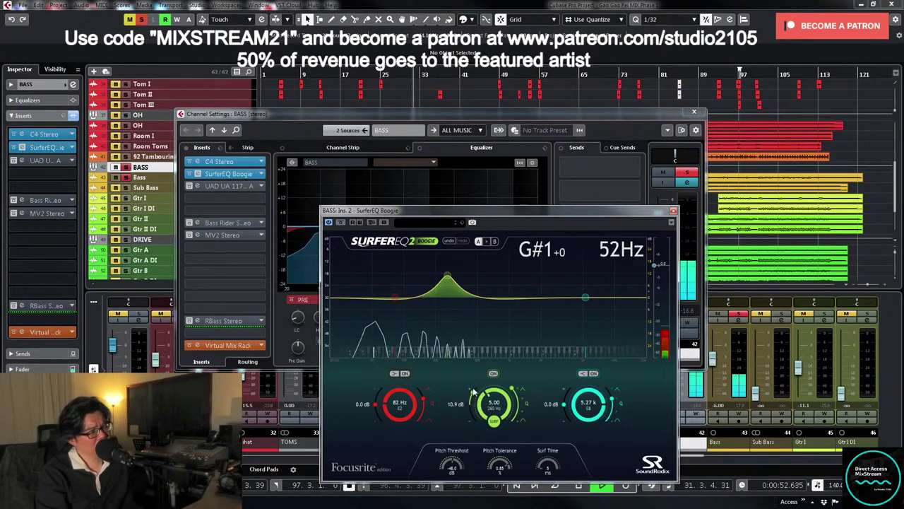
pyautogui.press('space')
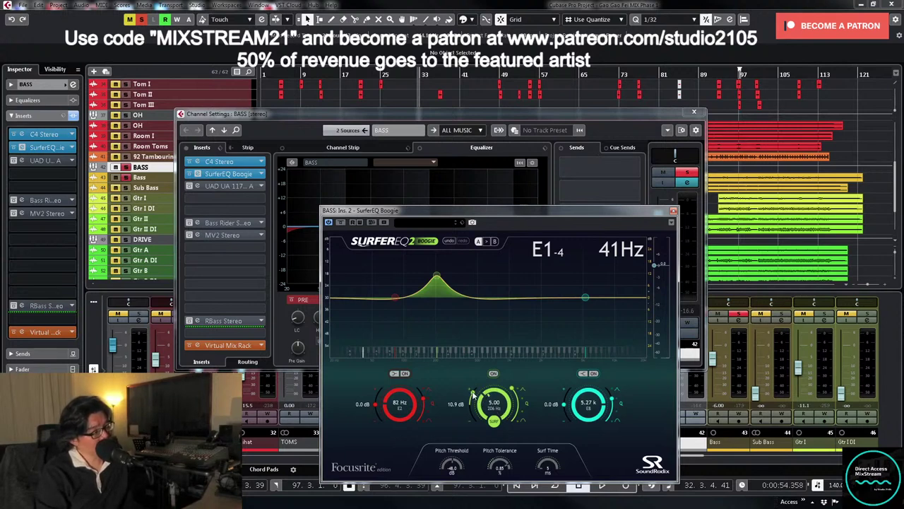
pyautogui.press('space')
pyautogui.moveTo(474, 395); pyautogui.dragTo(465, 420)
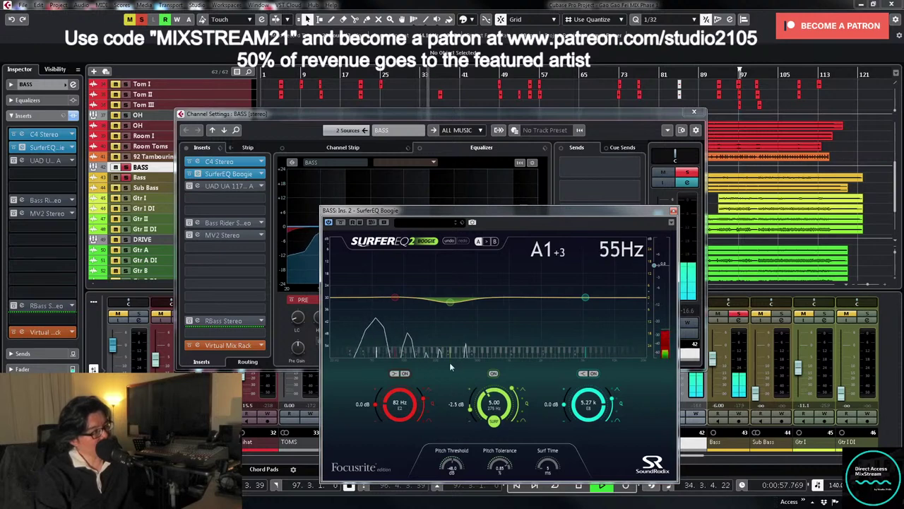
# - Stop playback, unsolo the BASS group, and close the SurferEQ Boogie editor and the channel settings
pyautogui.press('space')
pyautogui.click(690, 173)
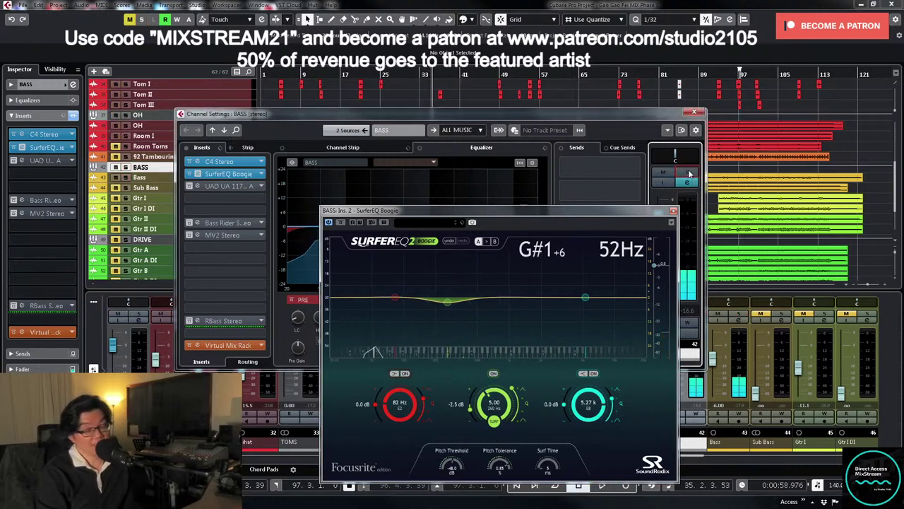
pyautogui.click(674, 211)
pyautogui.click(697, 113)
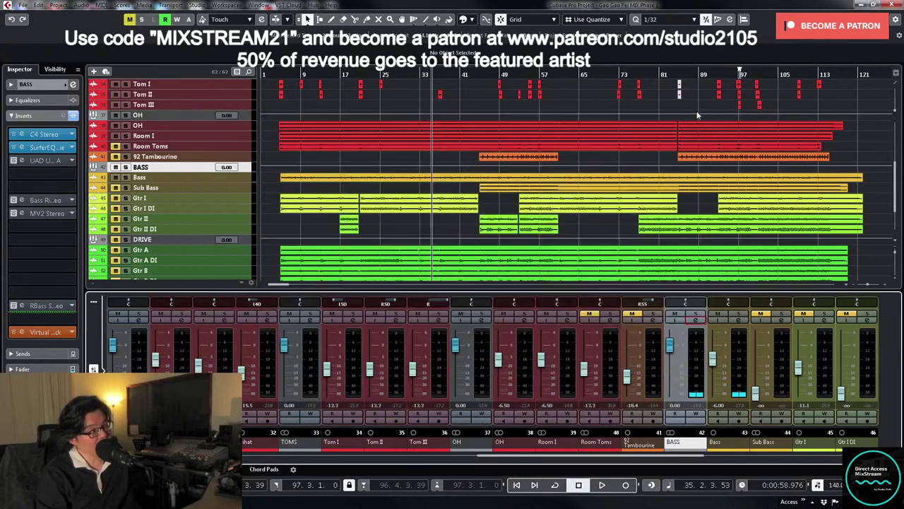
# - Play the bass with the drums, examine the Bass track's spectrum in its channel settings, then stop and close the window
pyautogui.press('space')
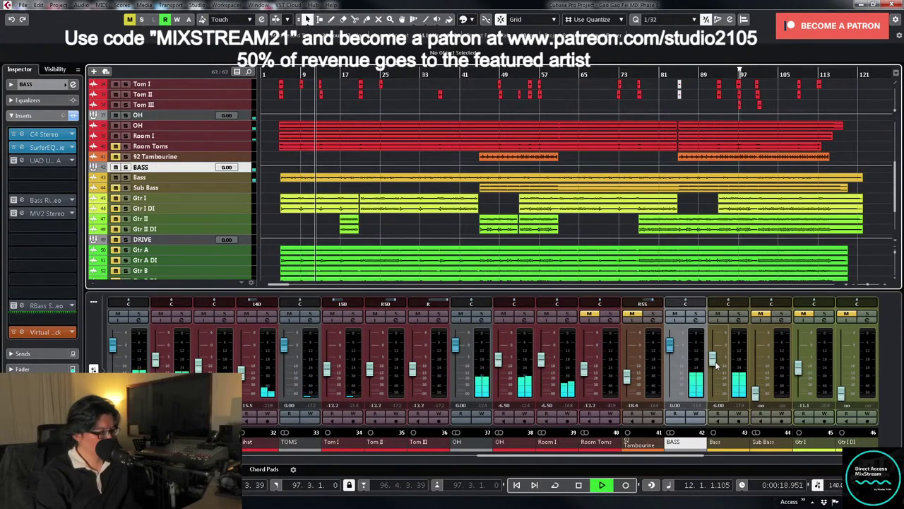
pyautogui.press('space')
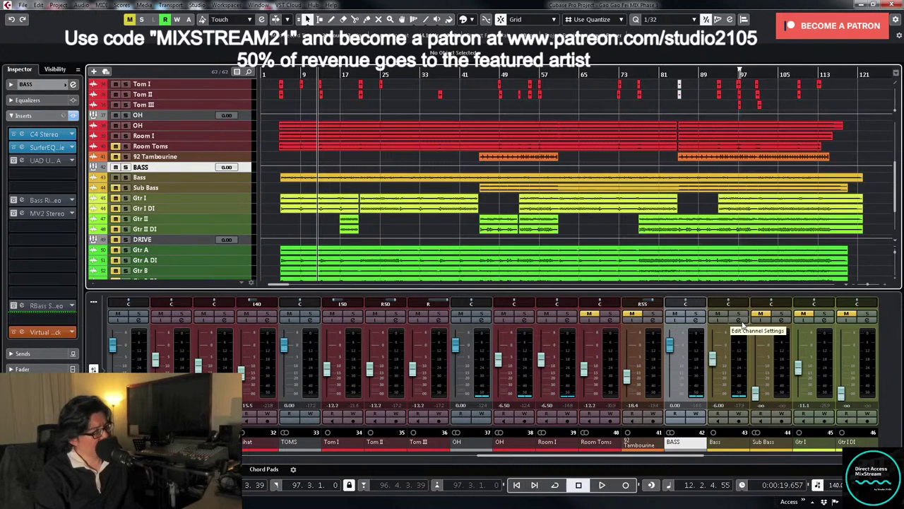
pyautogui.click(739, 320)
pyautogui.press('space')
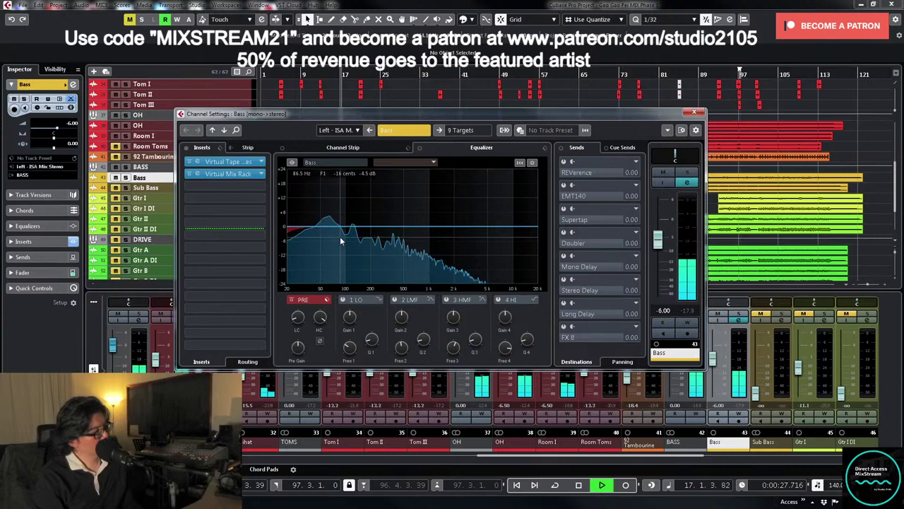
pyautogui.press('space')
pyautogui.click(694, 113)
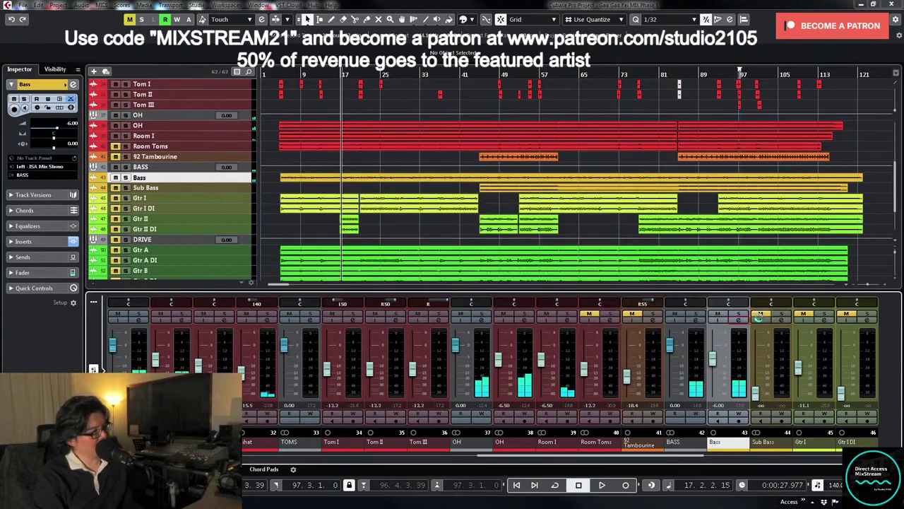
# - Activate the UAD UA 1176 Rev A insert on the BASS group and bring up its editor beside the channel fader
pyautogui.click(696, 320)
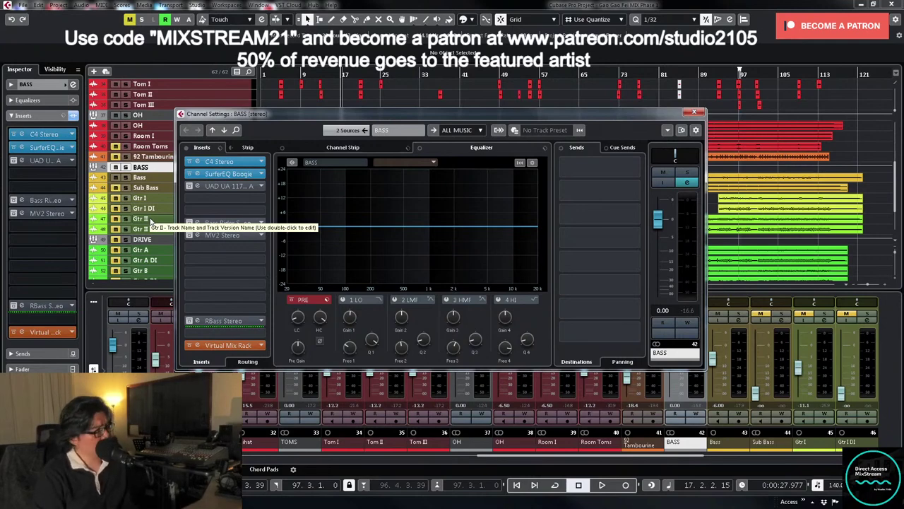
pyautogui.click(190, 185)
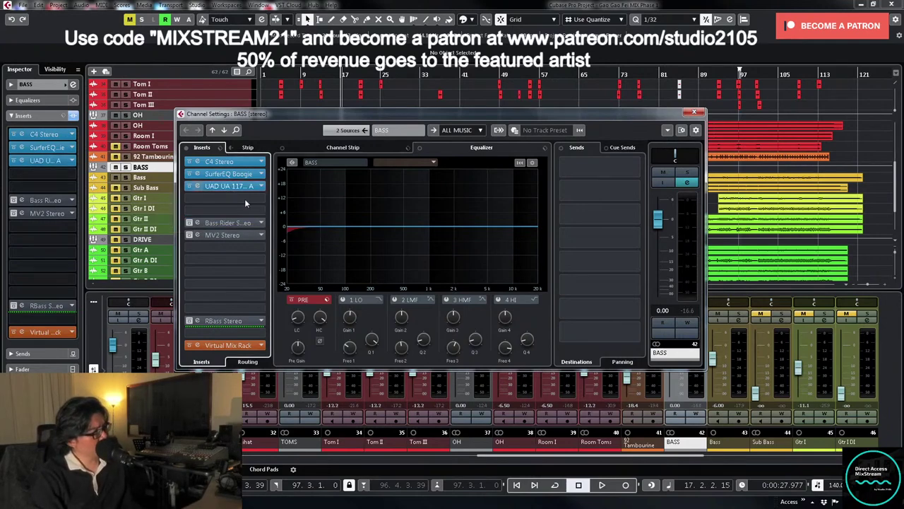
pyautogui.doubleClick(240, 187)
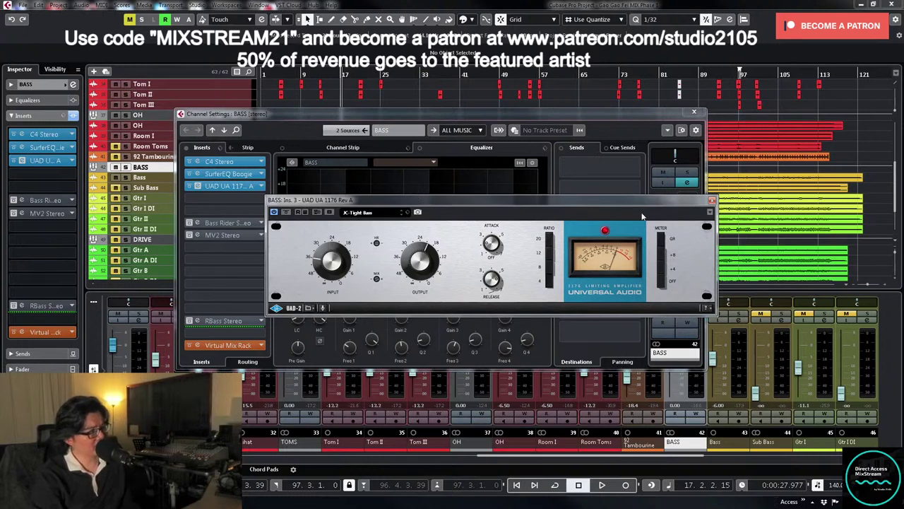
pyautogui.moveTo(638, 203); pyautogui.dragTo(570, 197)
# - Solo the BASS group and play it through the 1176, raising the compressor's input and lowering its output
pyautogui.press('s')
pyautogui.press('space')
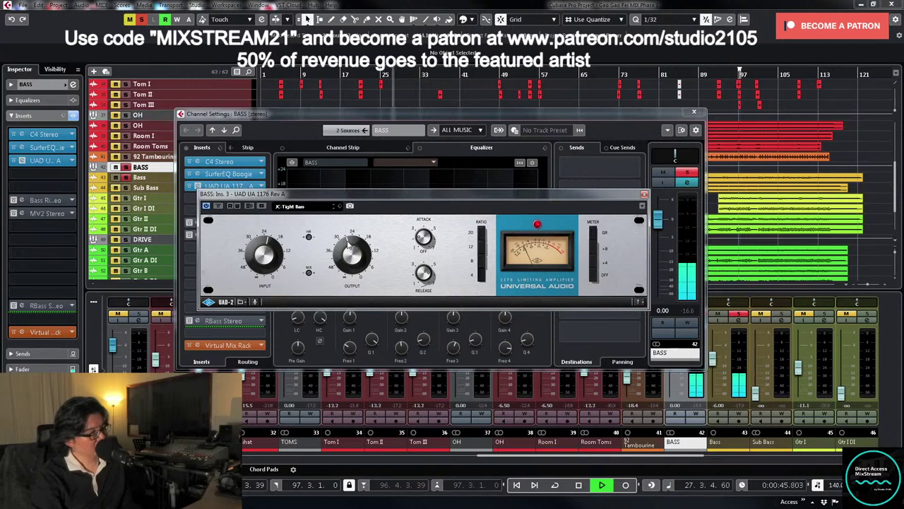
pyautogui.press('space')
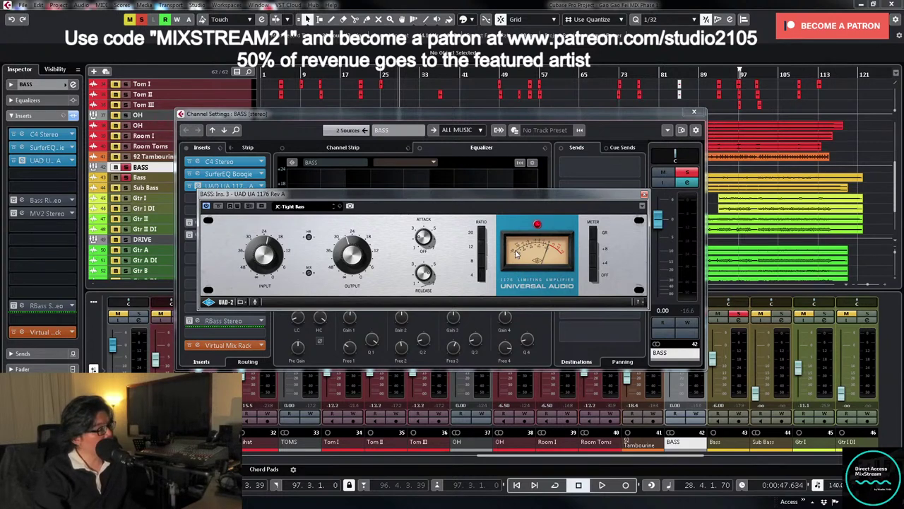
pyautogui.press('space')
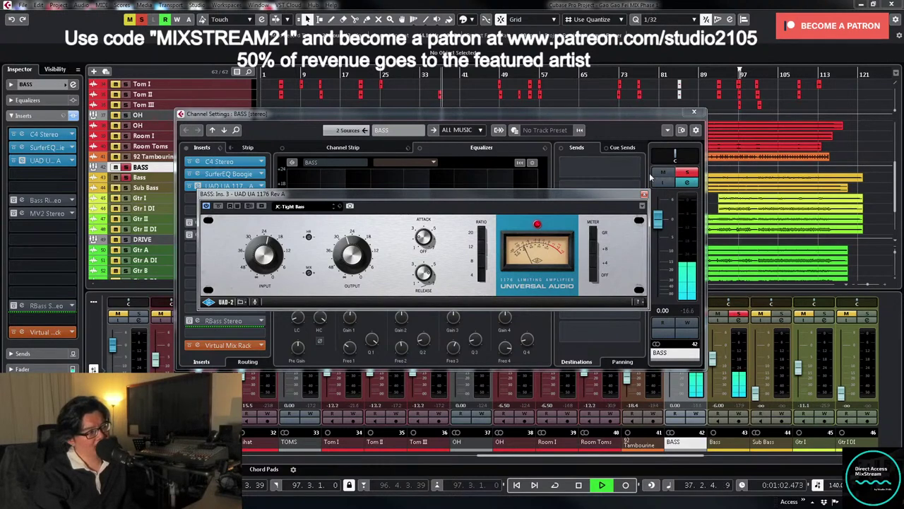
# - Unsolo the BASS group, close its channel settings and 1176 editor, and stop playback
pyautogui.click(683, 173)
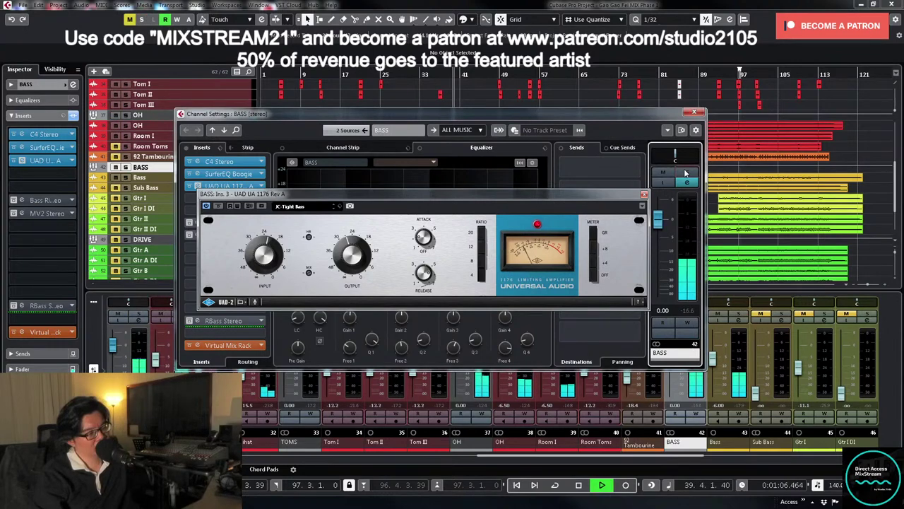
pyautogui.click(694, 111)
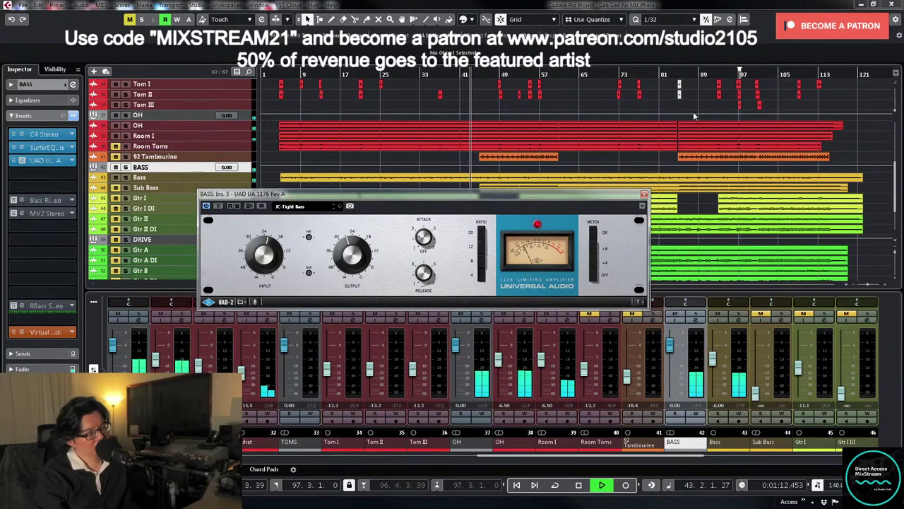
pyautogui.click(644, 194)
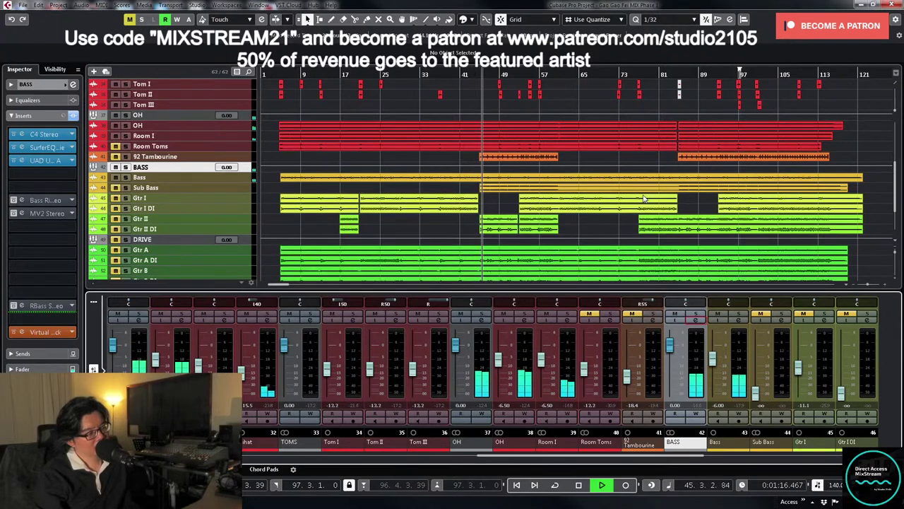
pyautogui.press('space')
# - Move the playback position to around bar 7, then activate the Bass Rider insert on the BASS group and bring up its editor
pyautogui.click(696, 319)
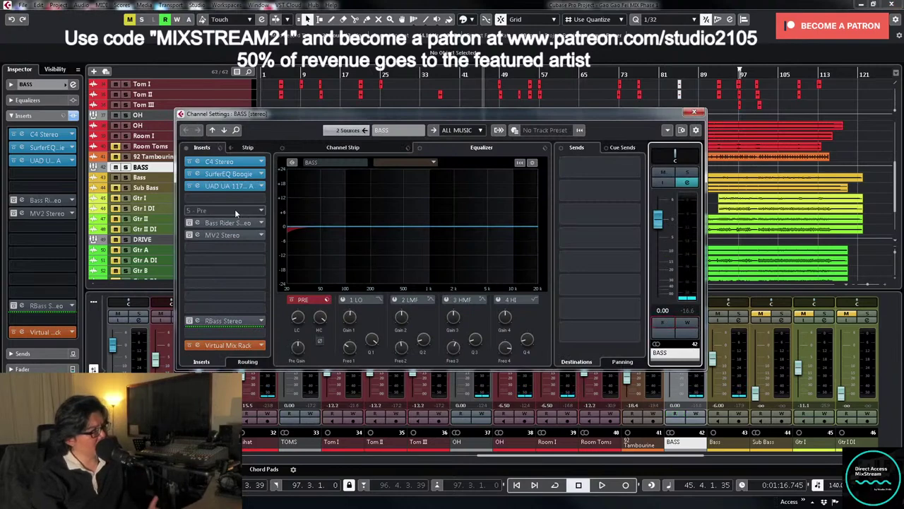
pyautogui.click(292, 75)
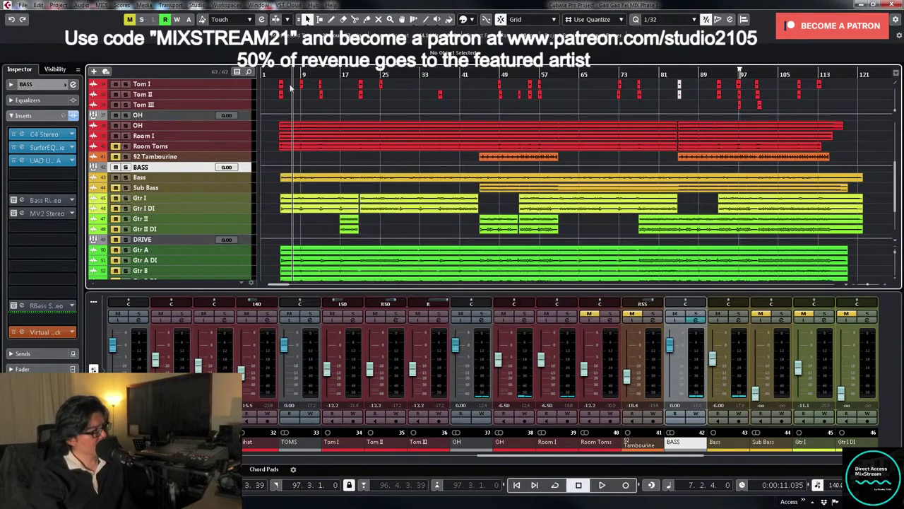
pyautogui.click(698, 321)
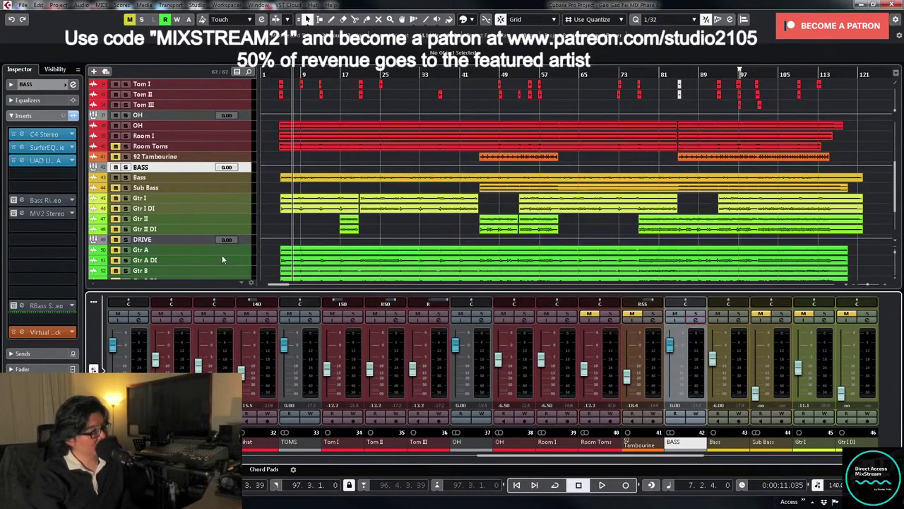
pyautogui.click(696, 320)
pyautogui.click(228, 223)
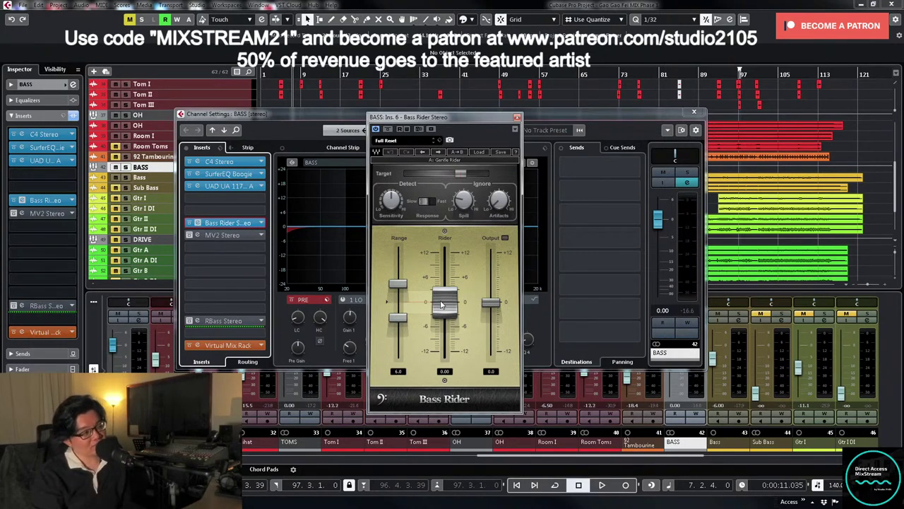
# - Lower Bass Rider's target level, refining it while the bass plays with the drums, then close the editor and stop
pyautogui.moveTo(463, 176); pyautogui.dragTo(444, 175)
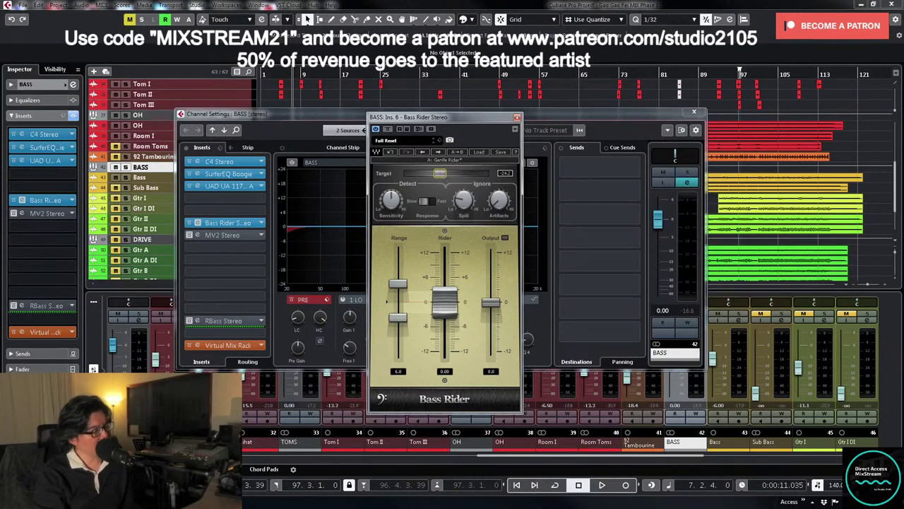
pyautogui.press('space')
pyautogui.moveTo(443, 177); pyautogui.dragTo(426, 173)
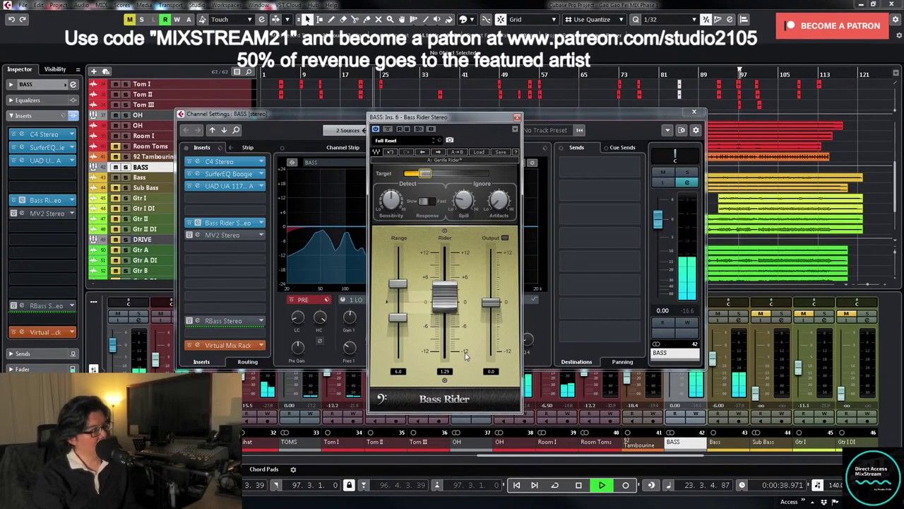
pyautogui.click(517, 117)
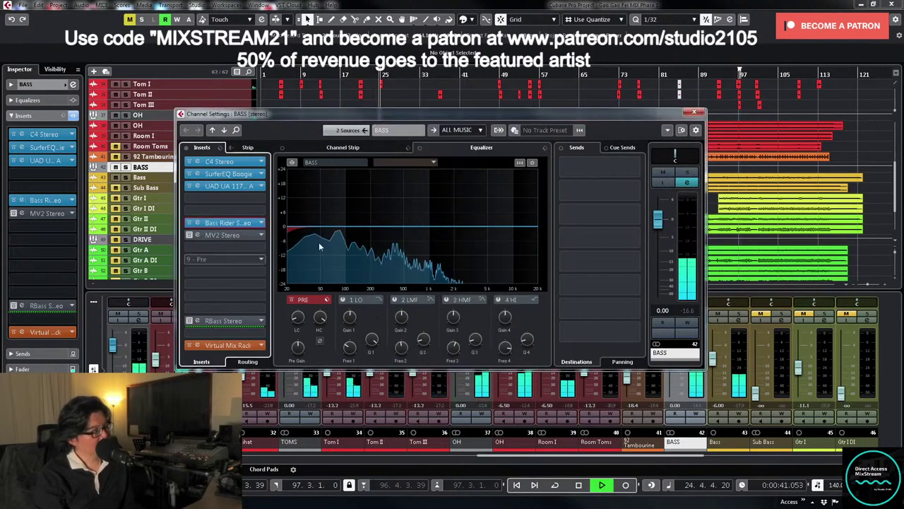
pyautogui.press('space')
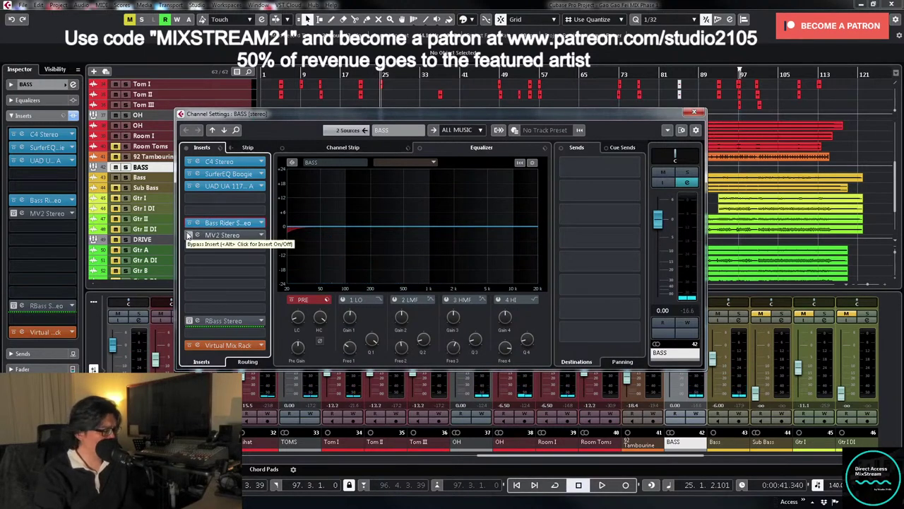
# - Activate the MV2 insert on the BASS group and bring up its editor with the channel settings closed
pyautogui.click(189, 235)
pyautogui.click(236, 234)
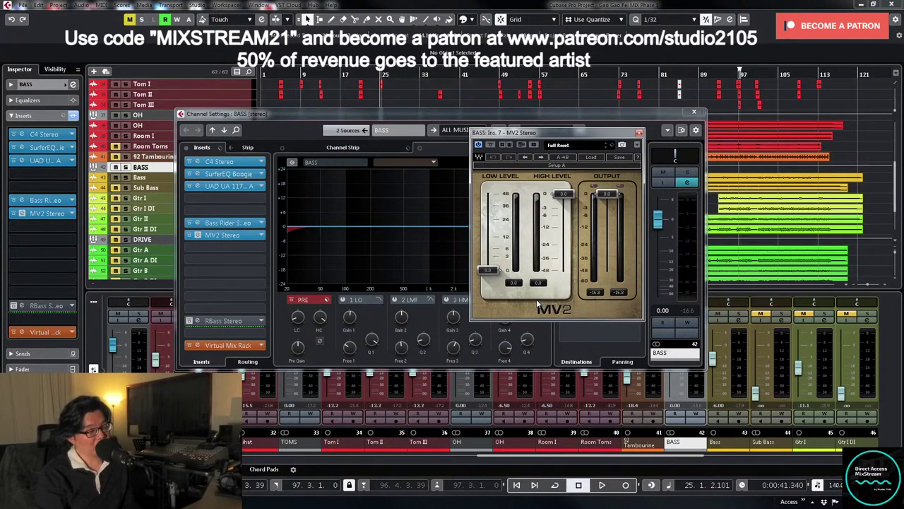
pyautogui.moveTo(570, 133); pyautogui.dragTo(514, 137)
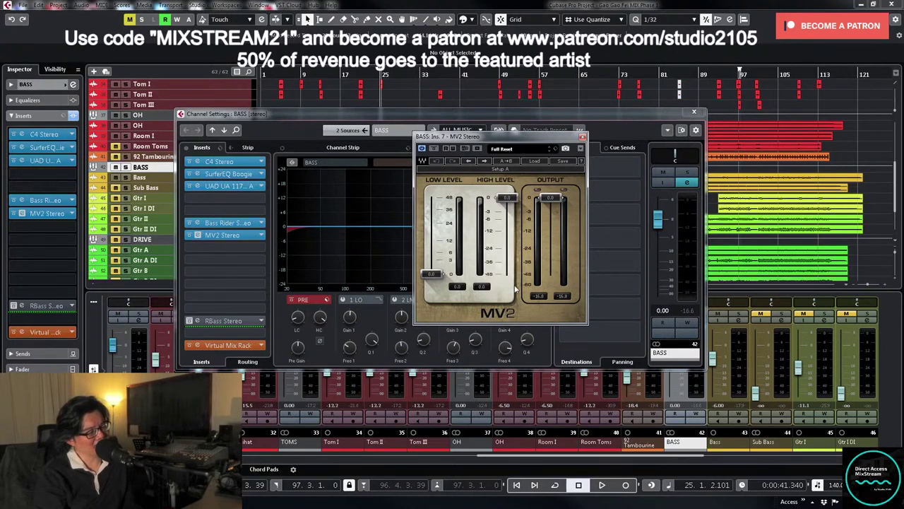
pyautogui.click(694, 112)
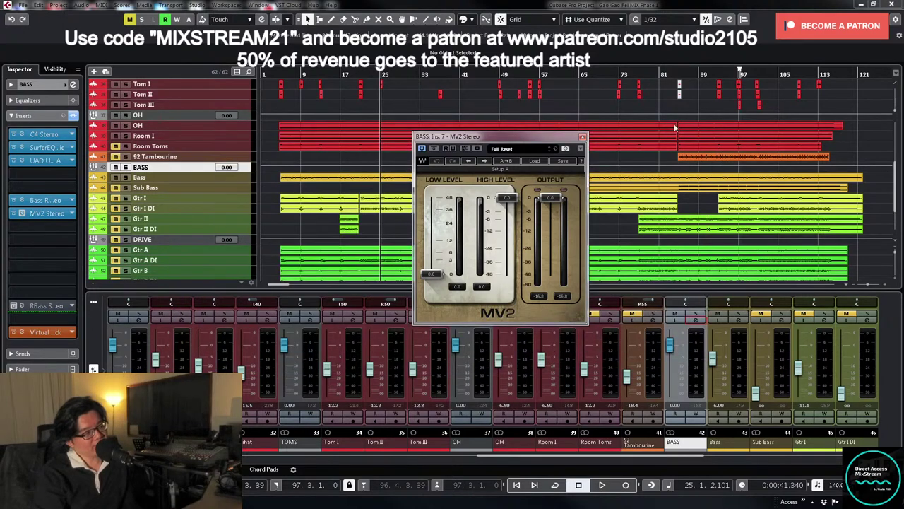
pyautogui.moveTo(525, 139); pyautogui.dragTo(546, 182)
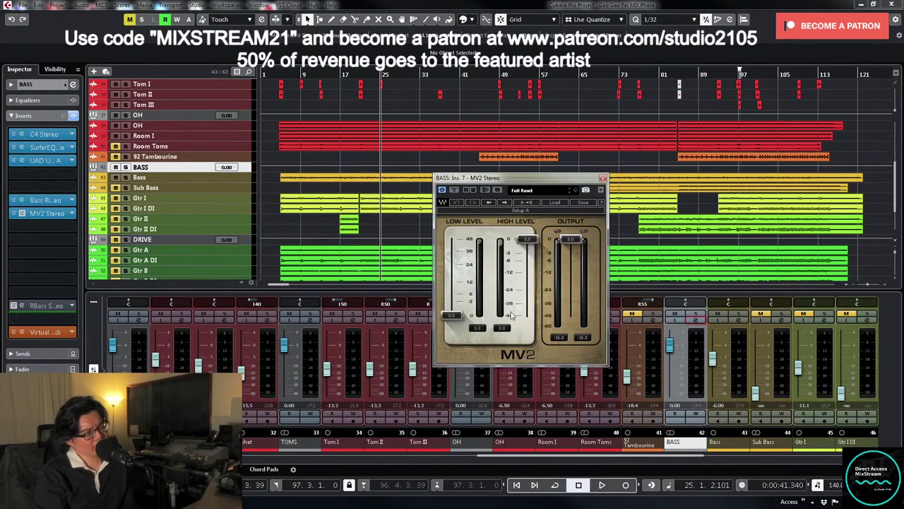
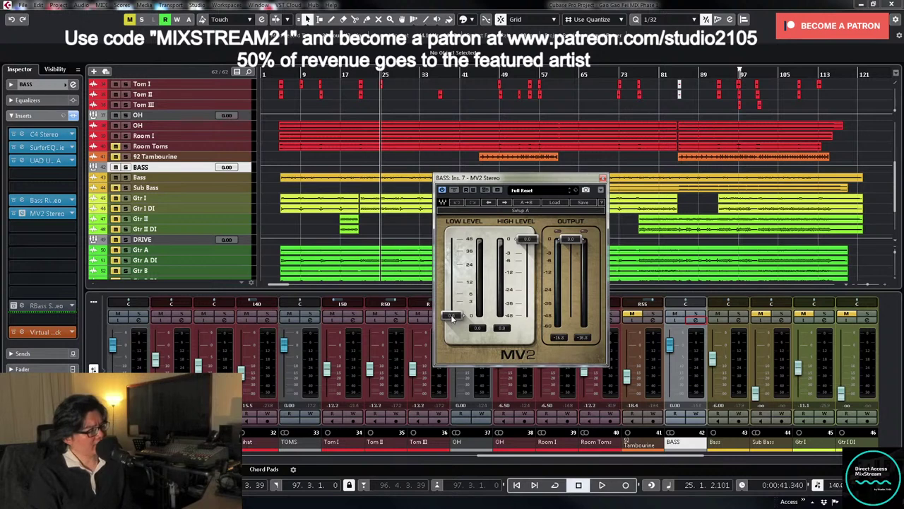
# - Play the BASS group in solo and raise MV2's low level to 6.7
pyautogui.press('space')
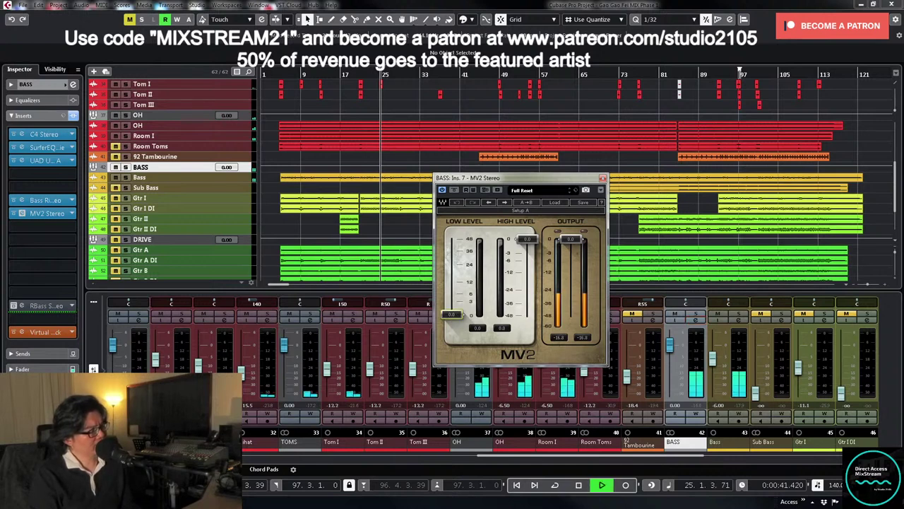
pyautogui.click(696, 314)
pyautogui.moveTo(453, 312); pyautogui.dragTo(452, 291)
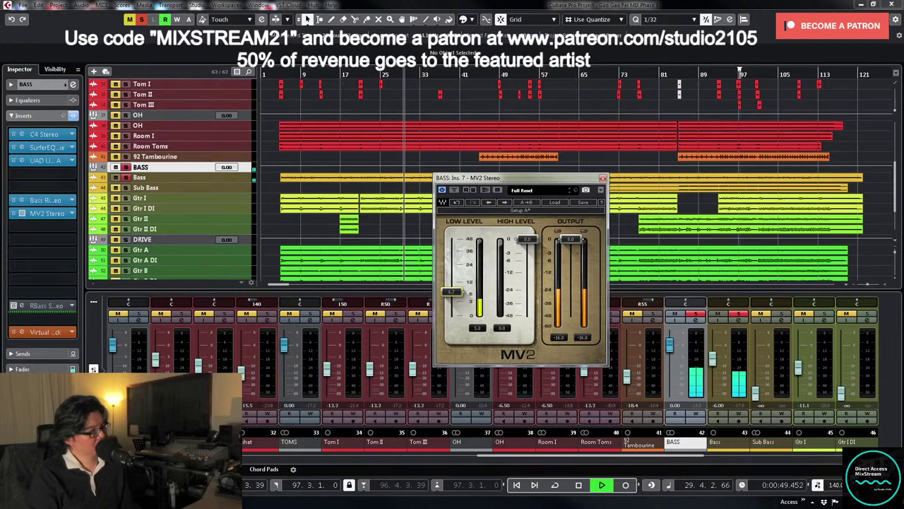
# - Lower MV2's output to -3.5, comparing the bass with the plug-in bypassed and active, and close its editor
pyautogui.moveTo(581, 243); pyautogui.dragTo(576, 248)
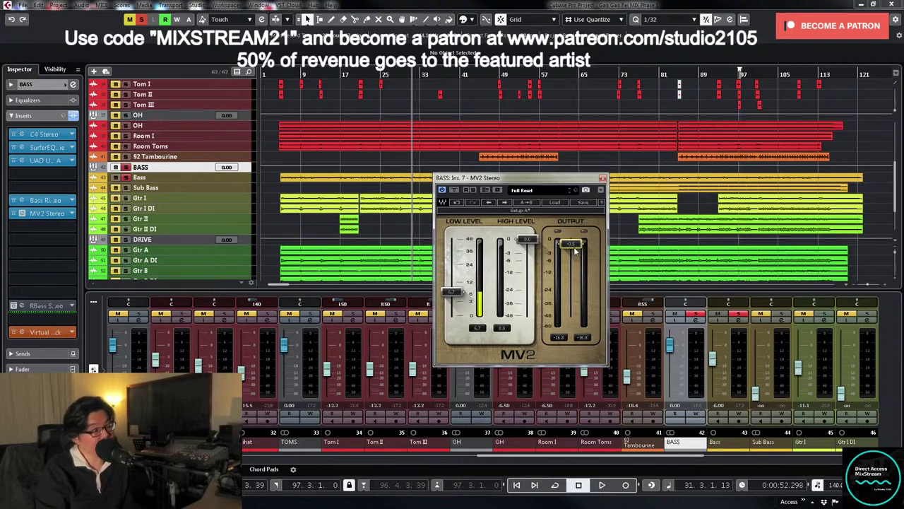
pyautogui.press('space')
pyautogui.moveTo(568, 246); pyautogui.dragTo(571, 253)
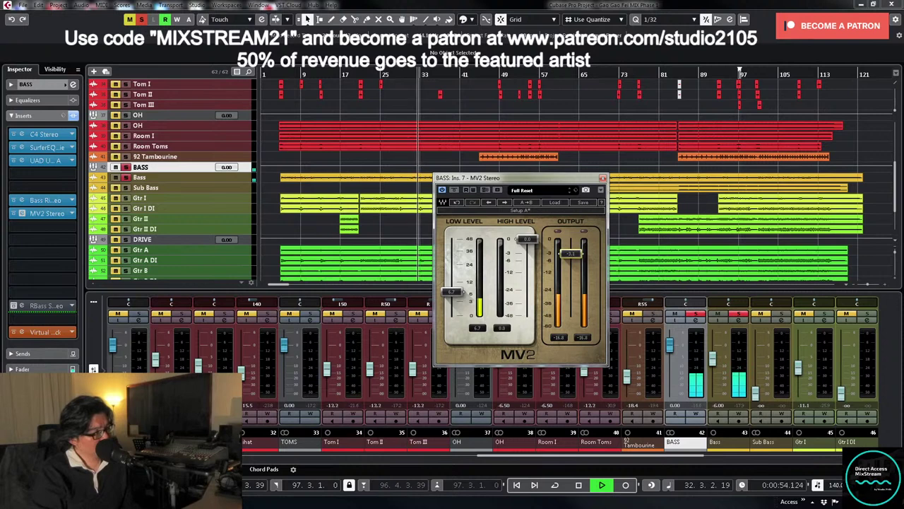
pyautogui.click(454, 190)
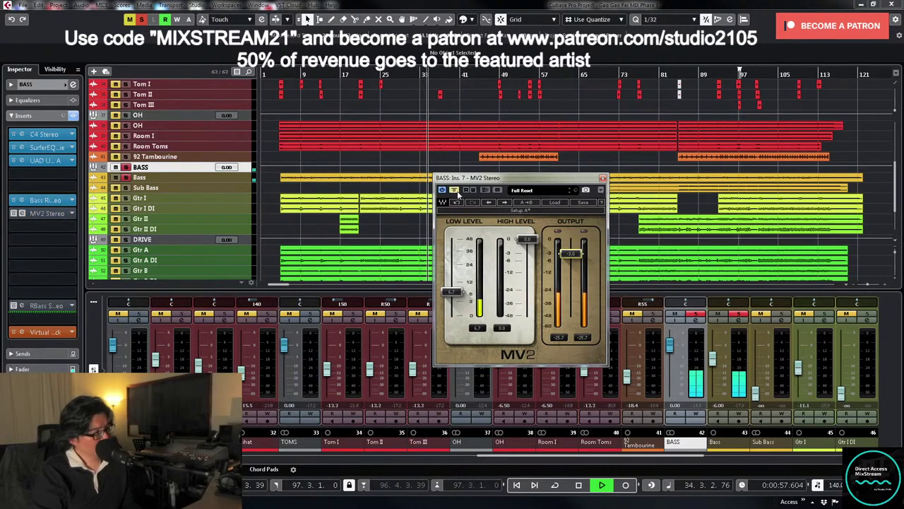
pyautogui.click(455, 190)
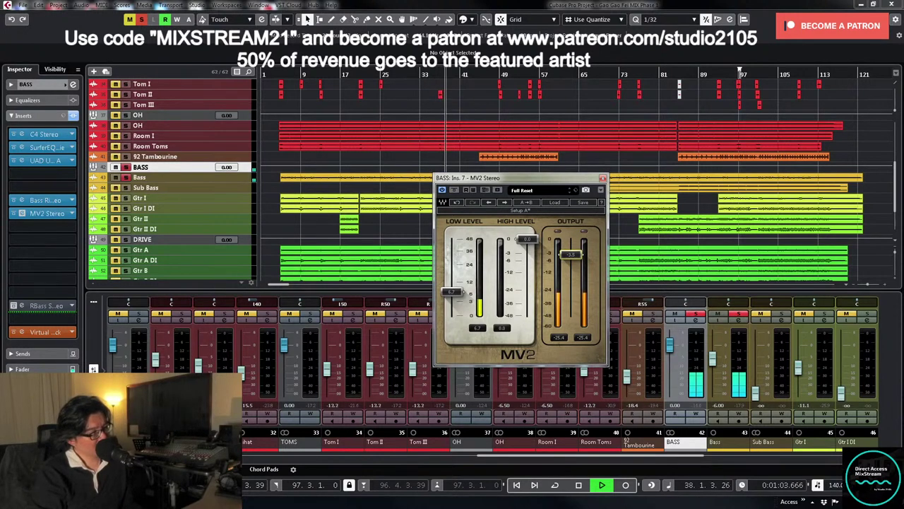
pyautogui.click(454, 192)
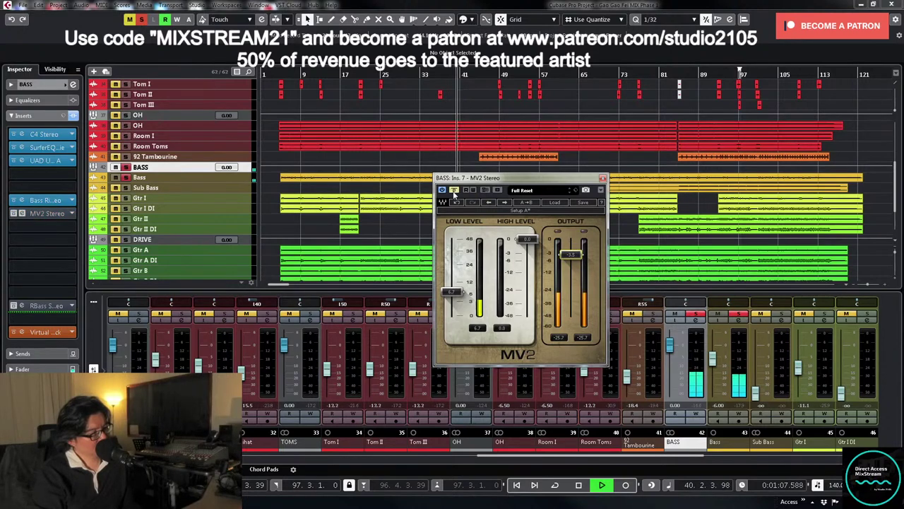
pyautogui.click(454, 192)
pyautogui.click(603, 177)
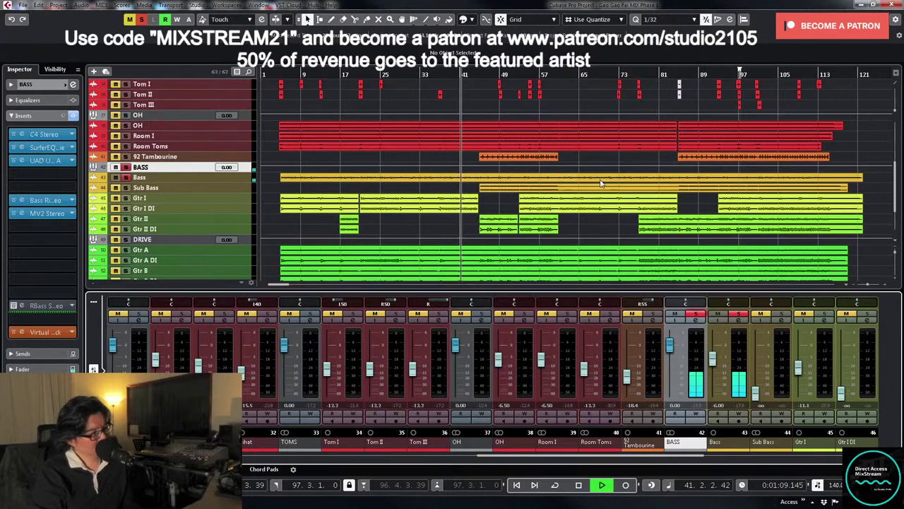
# - Set the green band in the BASS group's SurferEQ Boogie to harmonic 7.00, auditioning it at 12.6 dB before setting a -2.5 dB cut
pyautogui.click(698, 322)
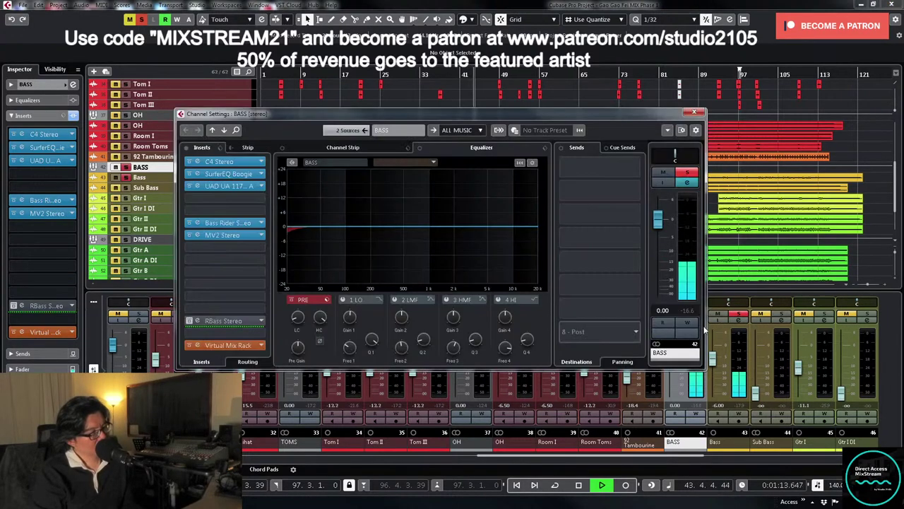
pyautogui.click(228, 174)
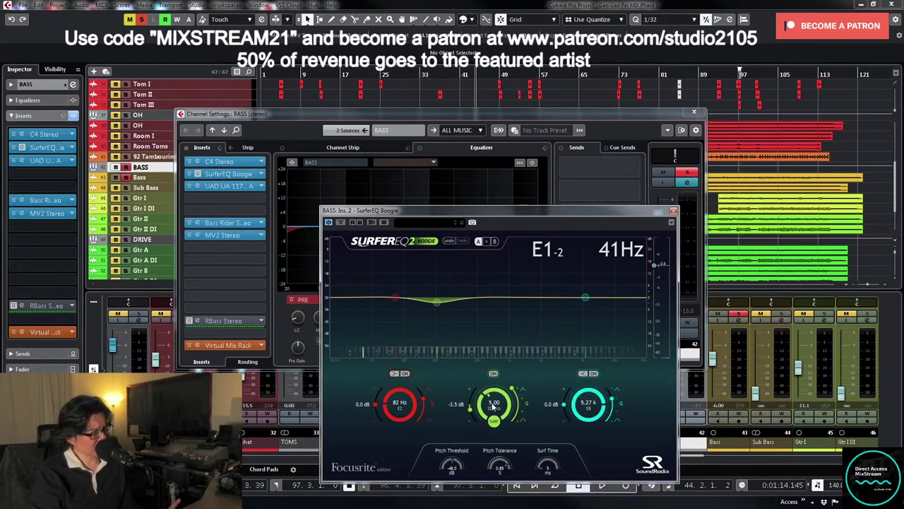
pyautogui.scroll(2, 493, 404)
pyautogui.press('space')
pyautogui.moveTo(464, 414); pyautogui.dragTo(471, 391)
pyautogui.press('space')
pyautogui.press('KP_Subtract')
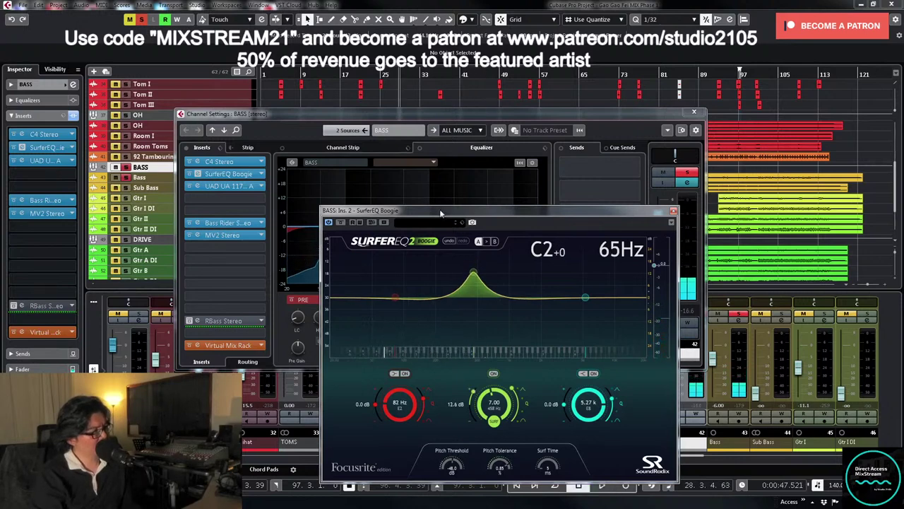
pyautogui.press('space')
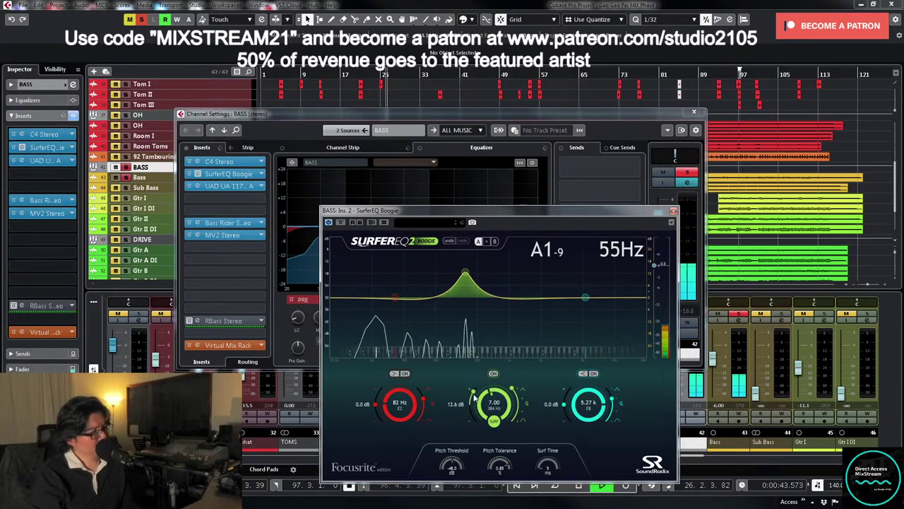
pyautogui.moveTo(474, 399); pyautogui.dragTo(463, 414)
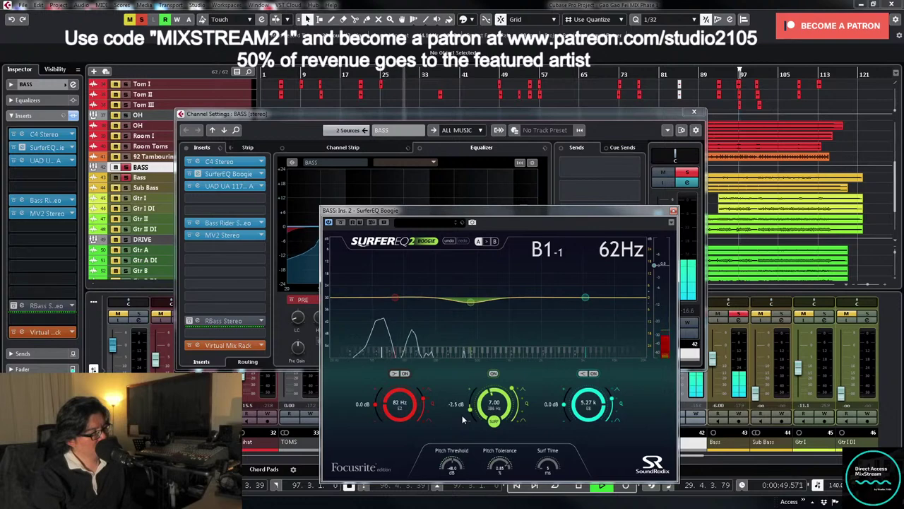
pyautogui.hotkey('ctrl', 'w')
# - Enable channel EQ band 2 on the BASS group, sweep a narrow boost between 500 Hz and 1 kHz, and set its gain to -4.2 dB
pyautogui.press('space')
pyautogui.click(394, 299)
pyautogui.moveTo(424, 339); pyautogui.dragTo(432, 300)
pyautogui.press('space')
pyautogui.moveTo(421, 226); pyautogui.dragTo(418, 197)
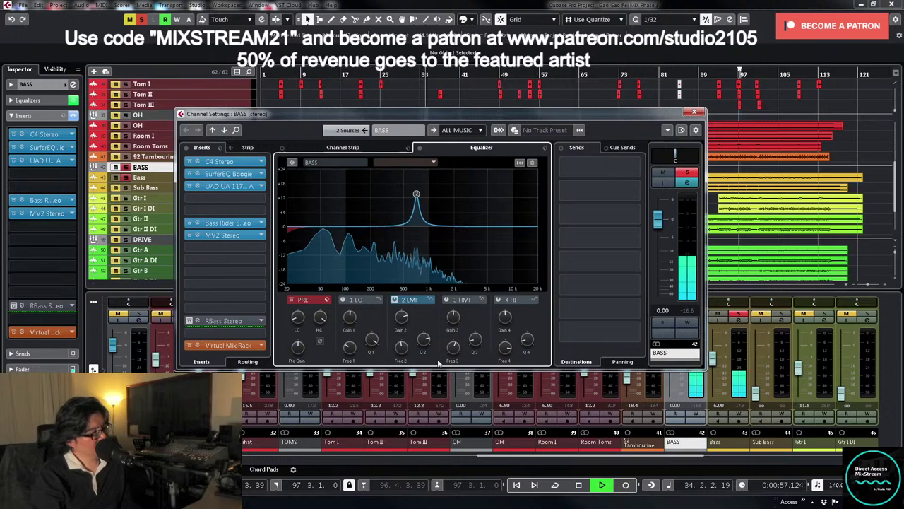
pyautogui.moveTo(401, 319); pyautogui.dragTo(398, 347)
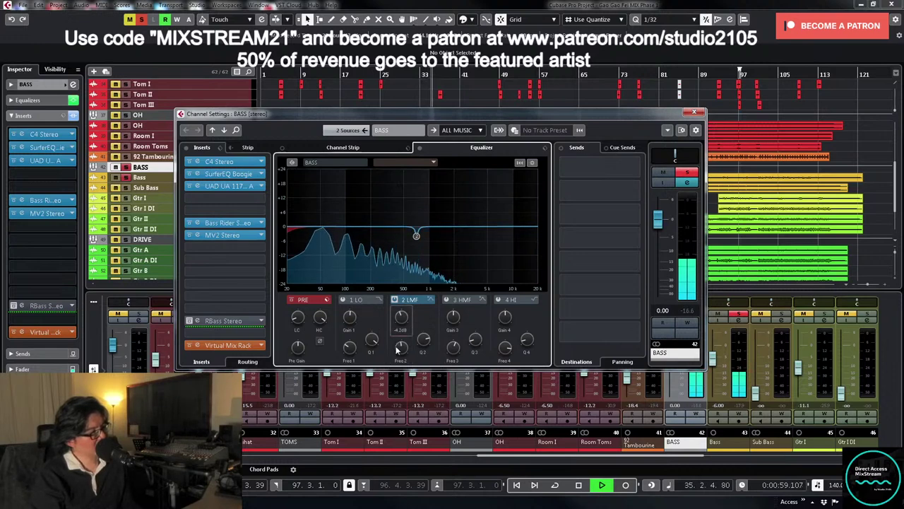
# - Enable EQ band 3, sweep a narrow boost to just below 500 Hz, set its gain to -2.8 dB, and close the channel settings
pyautogui.click(447, 298)
pyautogui.moveTo(473, 342); pyautogui.dragTo(464, 238)
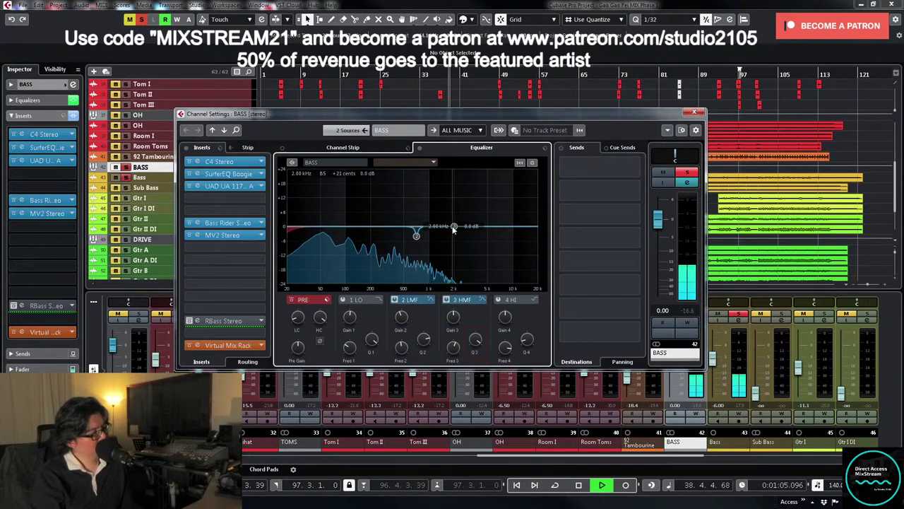
pyautogui.moveTo(453, 227); pyautogui.dragTo(399, 200)
pyautogui.press('space')
pyautogui.moveTo(454, 318); pyautogui.dragTo(454, 345)
pyautogui.press('space')
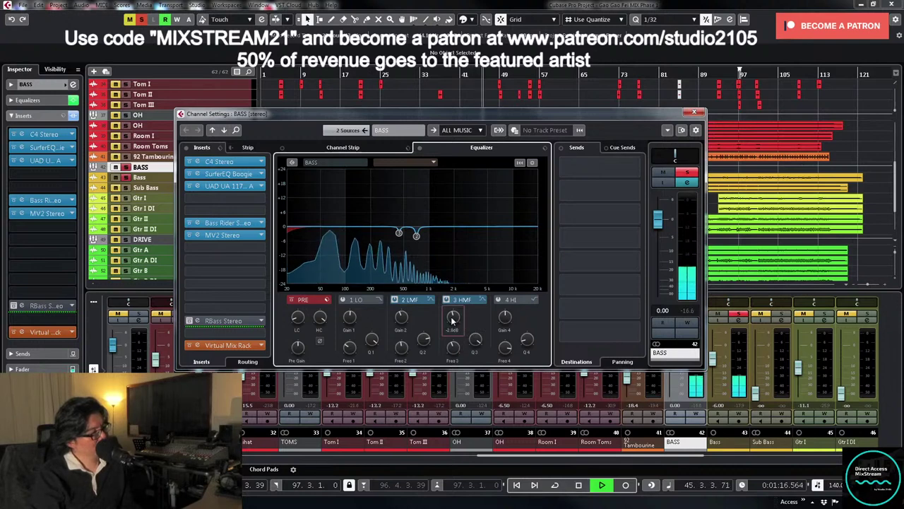
pyautogui.moveTo(452, 320); pyautogui.dragTo(452, 317)
pyautogui.press('space')
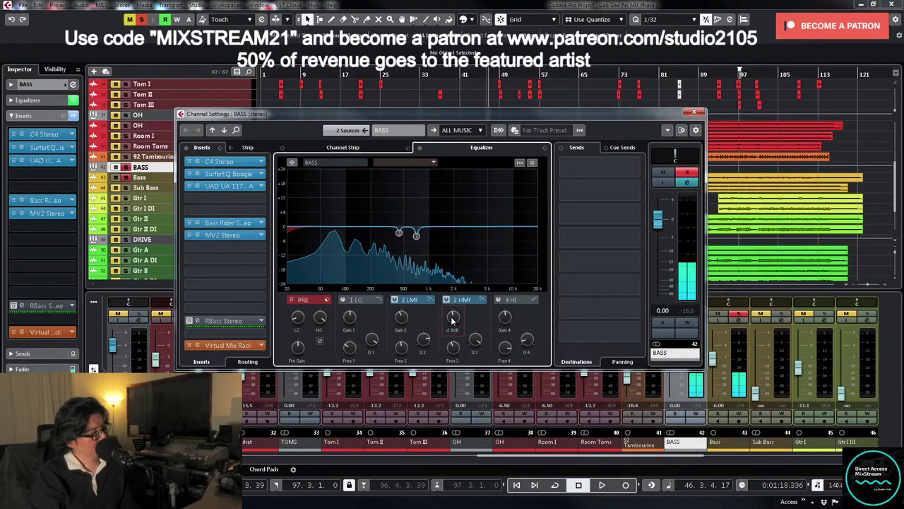
pyautogui.click(694, 112)
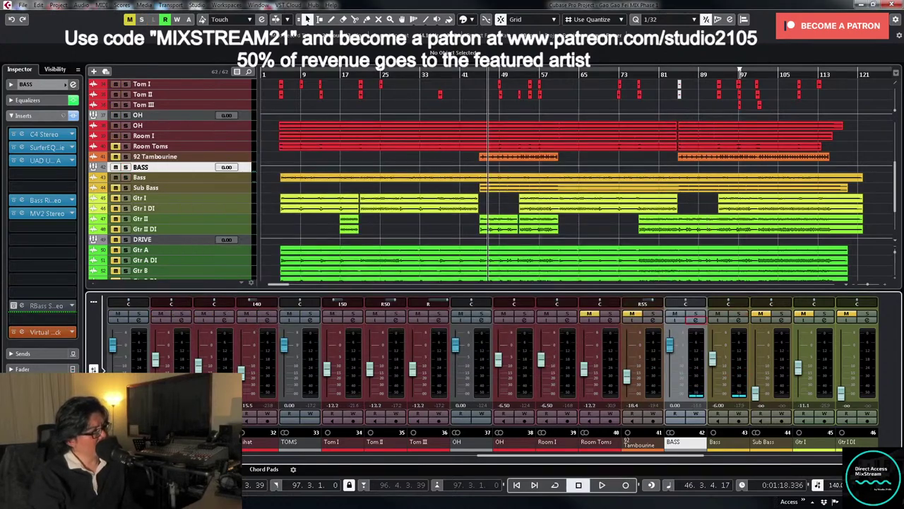
# - Move playback to around bar 25 and load TDR Nova in the free insert slot after MV2 on the BASS group
pyautogui.click(382, 73)
pyautogui.click(697, 320)
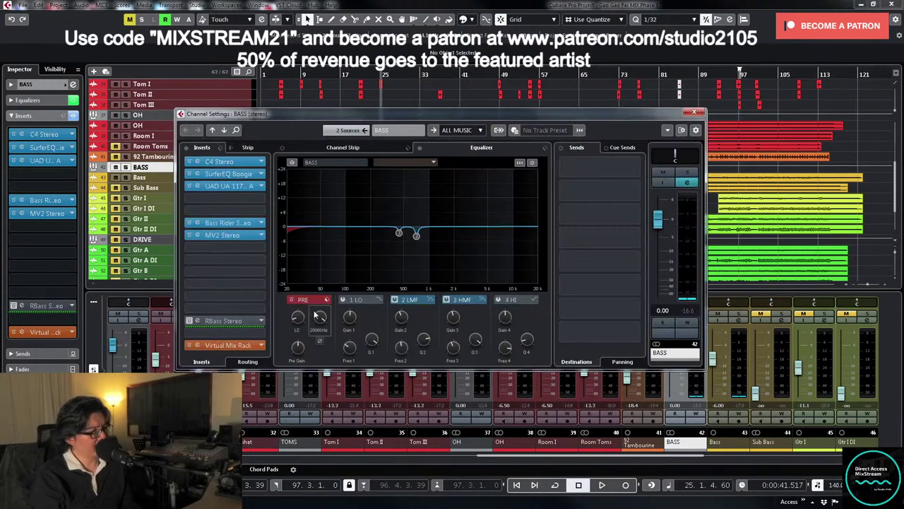
pyautogui.click(260, 248)
pyautogui.scroll(-5, 255, 337)
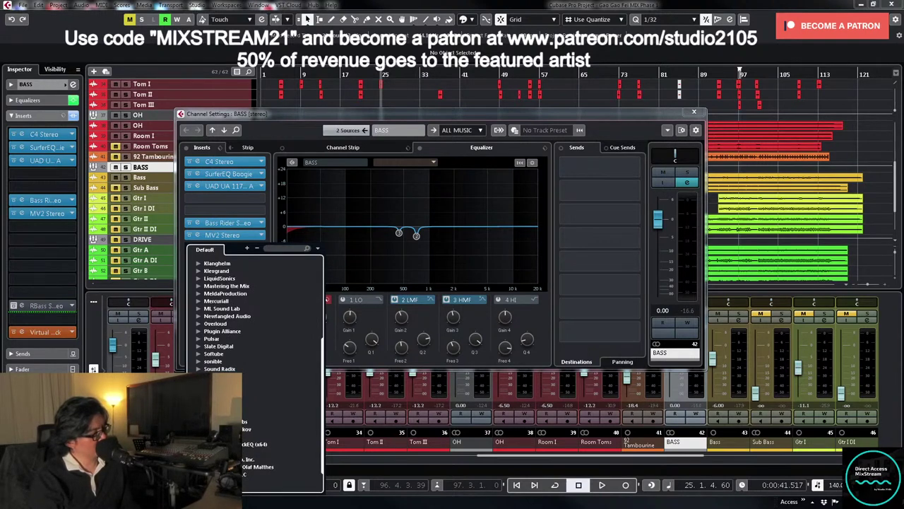
pyautogui.click(226, 437)
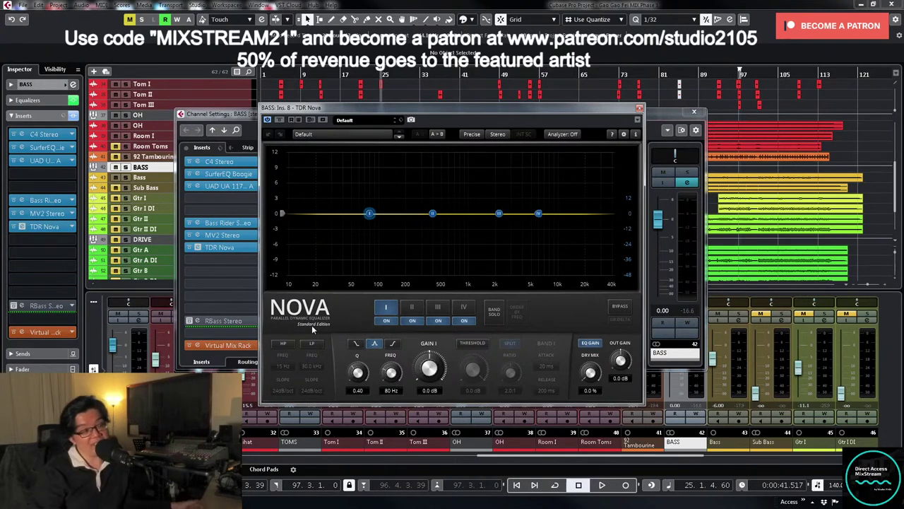
# - Solo the BASS group and Nova's band II during playback, narrowing the band to Q 1.44 with a 4.6 dB boost at 68 Hz
pyautogui.click(413, 310)
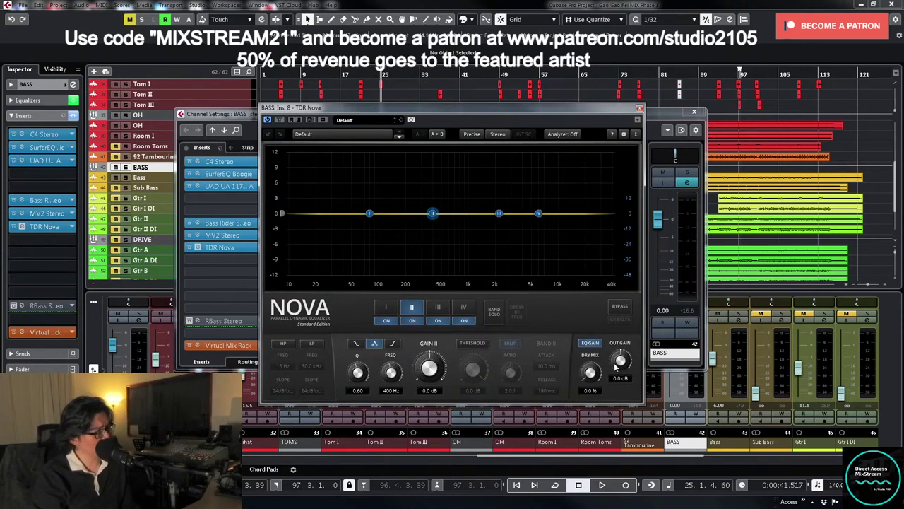
pyautogui.click(497, 312)
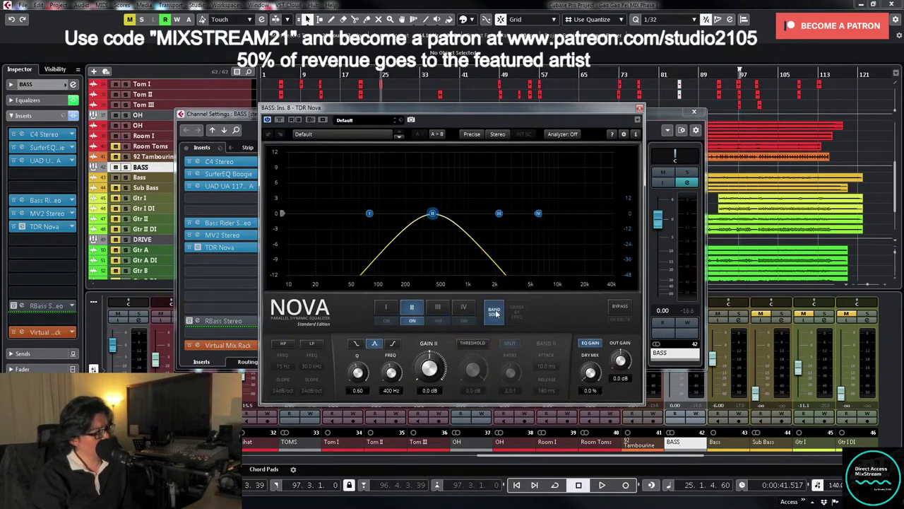
pyautogui.press('space')
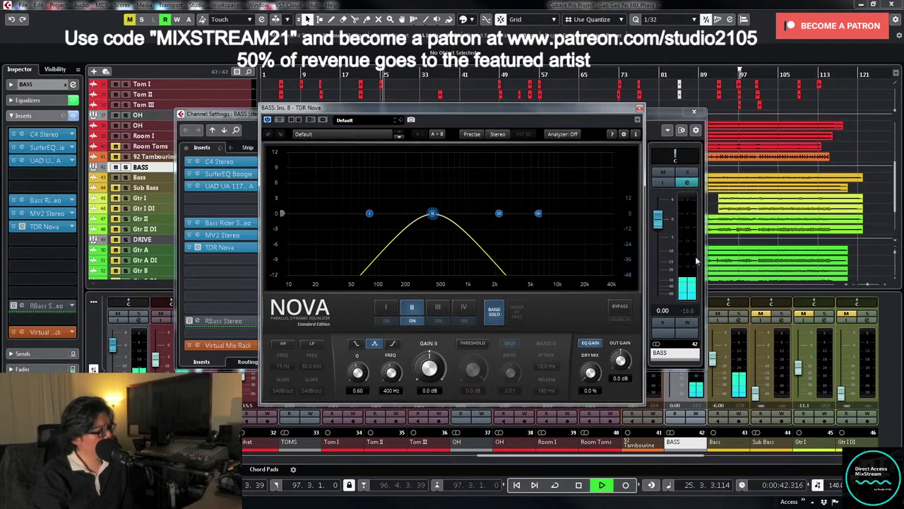
pyautogui.press('s')
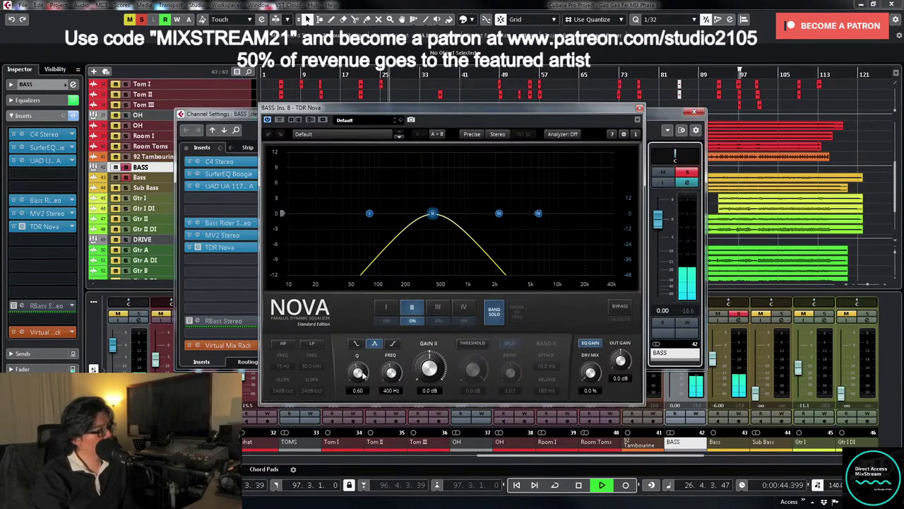
pyautogui.click(494, 312)
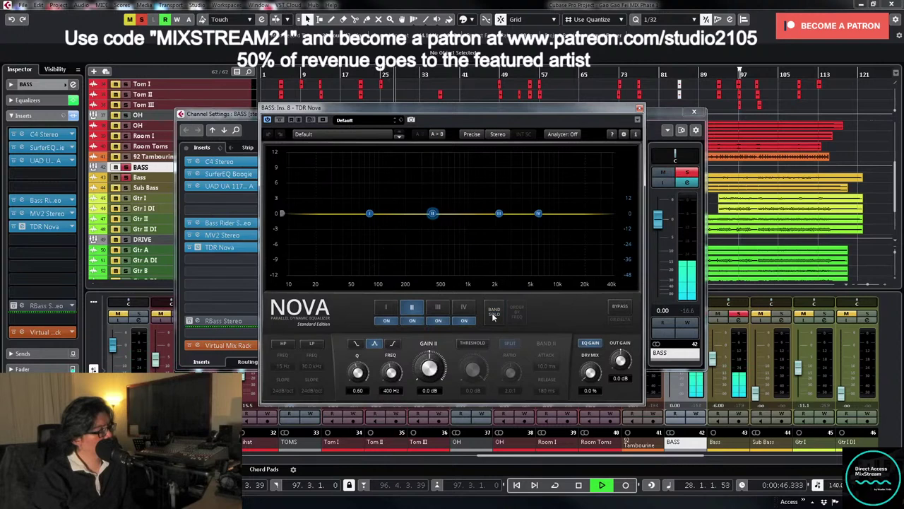
pyautogui.click(494, 313)
pyautogui.moveTo(358, 371); pyautogui.dragTo(358, 355)
pyautogui.moveTo(432, 213); pyautogui.dragTo(361, 195)
pyautogui.press('space')
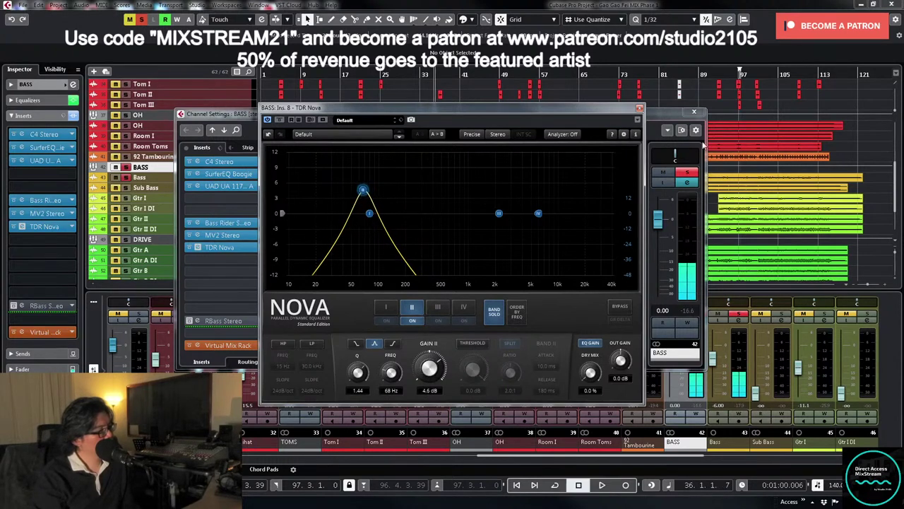
# - Close Nova and examine the Bass track's spectrum in its channel settings during playback
pyautogui.click(694, 112)
pyautogui.click(738, 320)
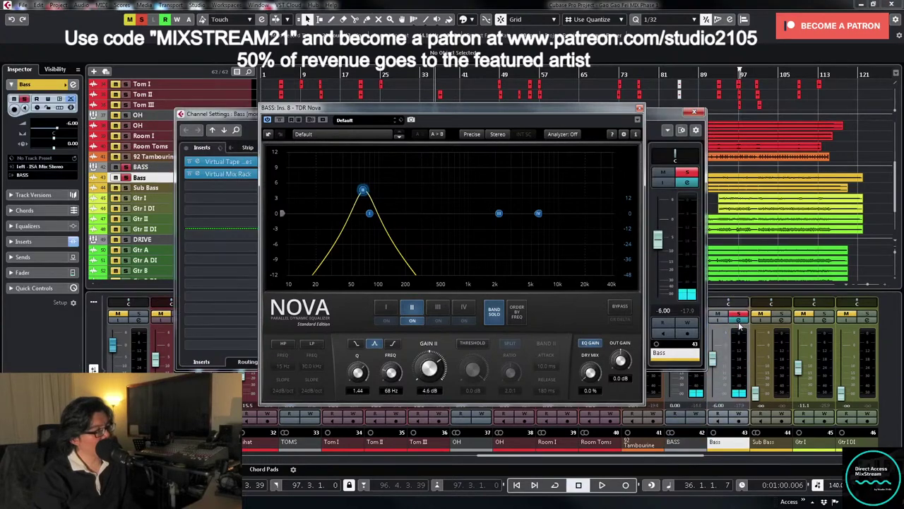
pyautogui.press('space')
pyautogui.click(640, 108)
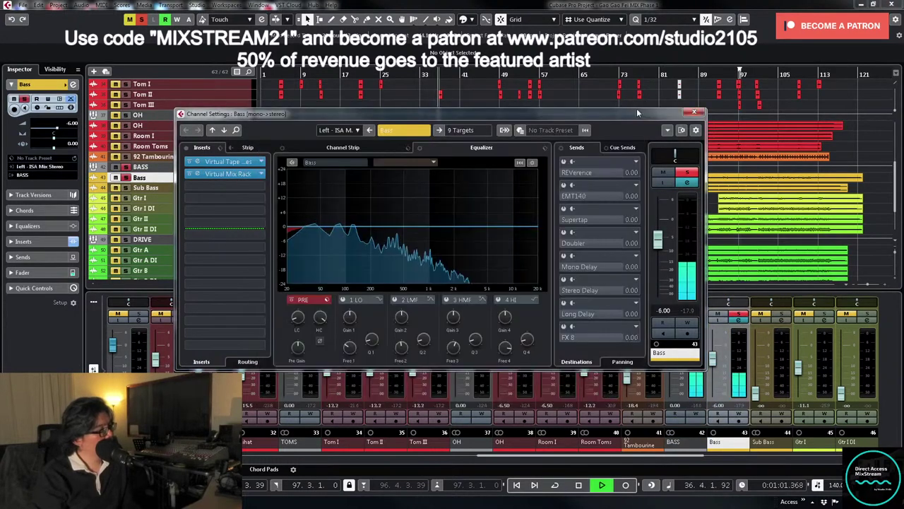
pyautogui.press('space')
pyautogui.click(694, 111)
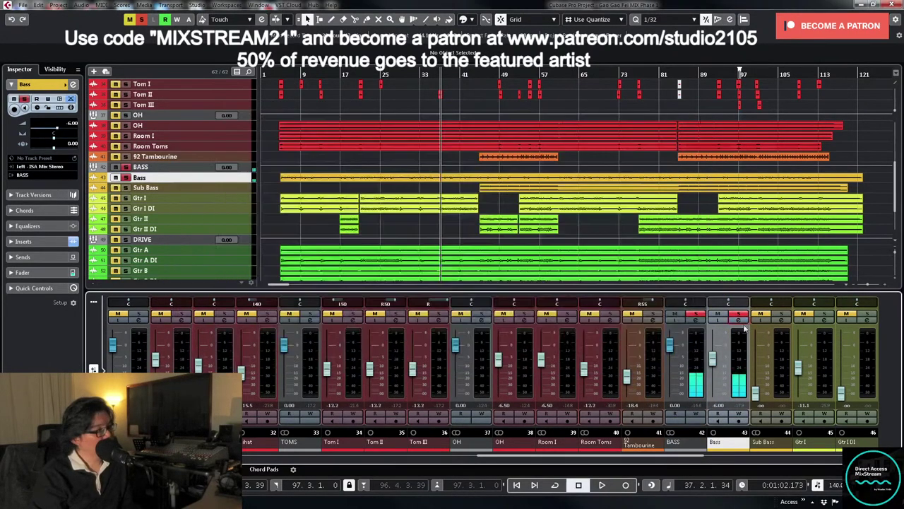
# - Read the bass note's detected pitch in the BASS group's SurferEQ Boogie during playback, close it and unsolo the group
pyautogui.click(695, 320)
pyautogui.click(231, 174)
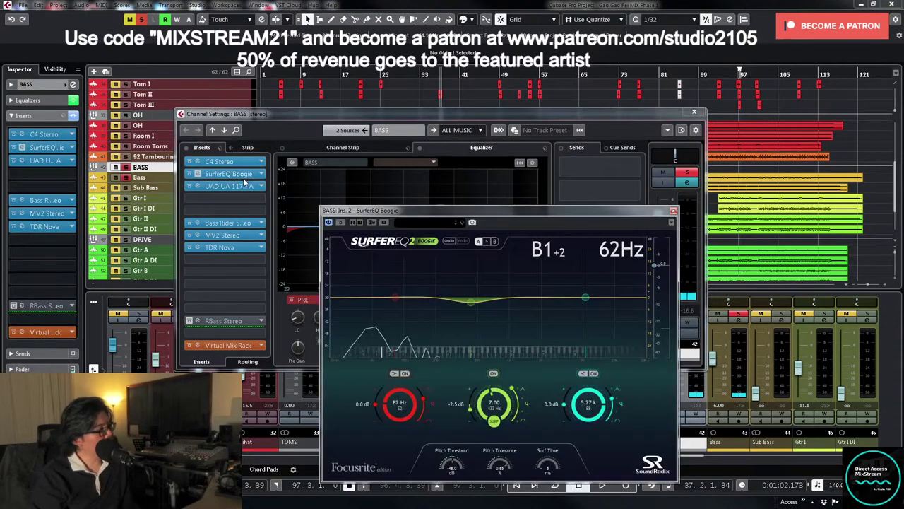
pyautogui.press('space')
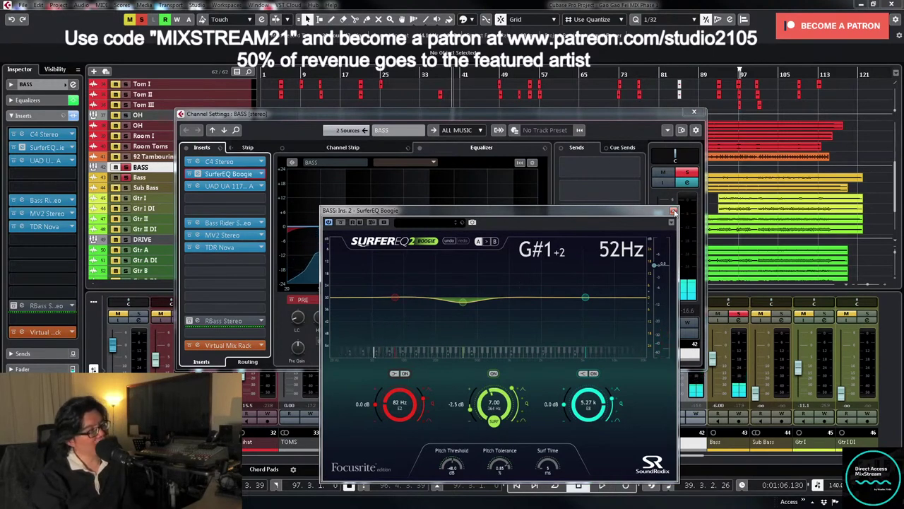
pyautogui.click(673, 211)
pyautogui.click(686, 172)
pyautogui.click(693, 112)
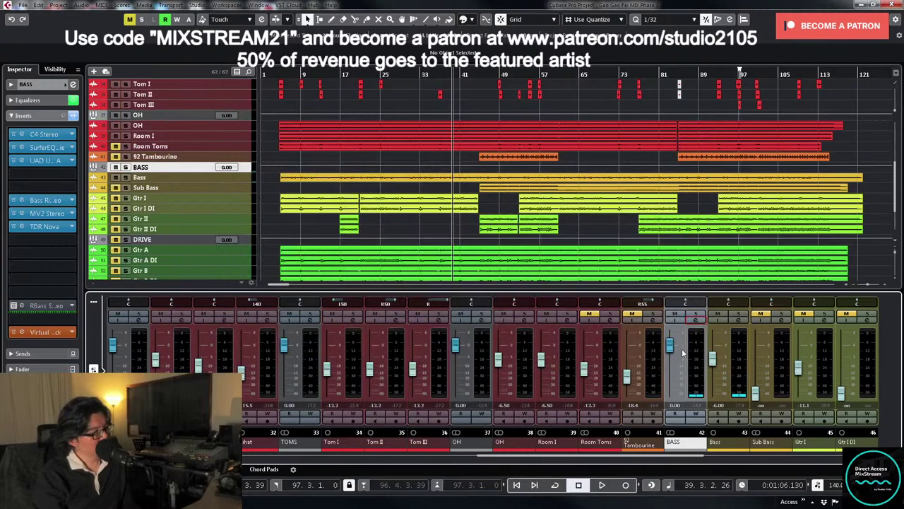
# - Narrow Nova's band II to Q 6.00 and sweep its boost to 52 Hz with the band and the BASS group soloed
pyautogui.click(696, 320)
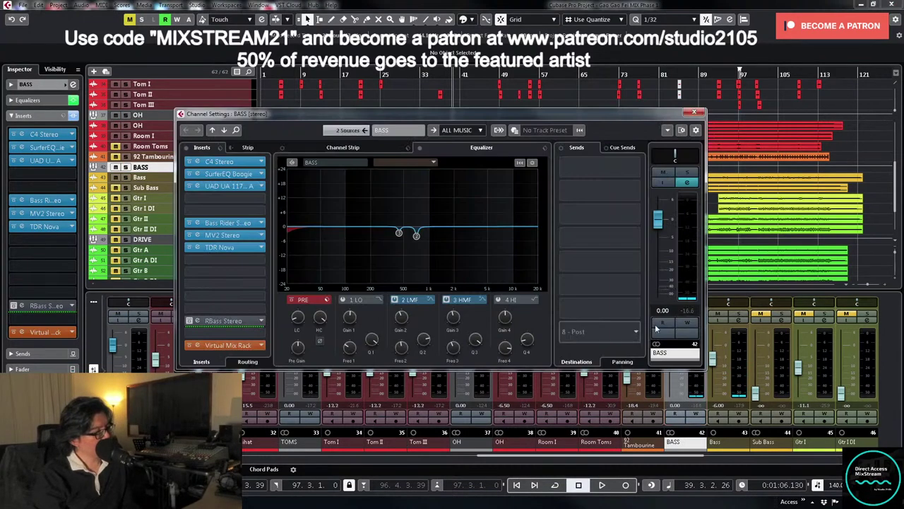
pyautogui.click(243, 248)
pyautogui.moveTo(362, 376); pyautogui.dragTo(362, 336)
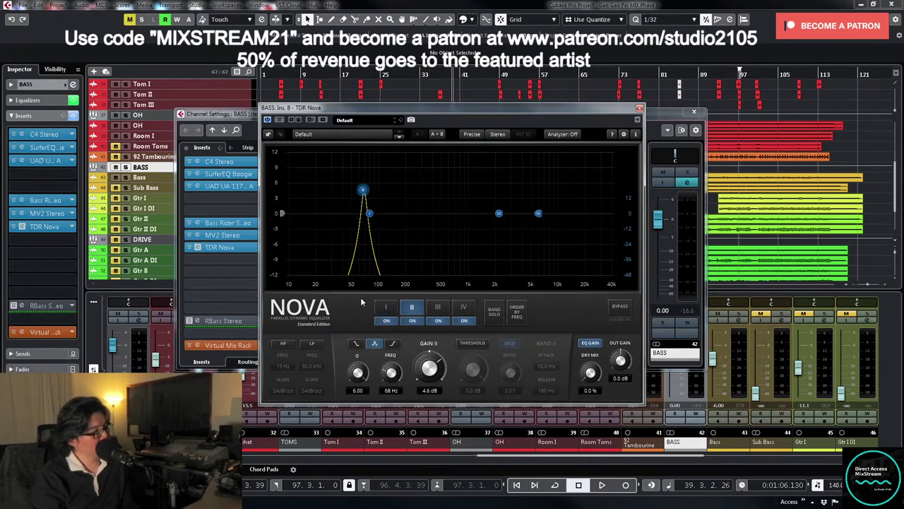
pyautogui.press('space')
pyautogui.moveTo(362, 191); pyautogui.dragTo(362, 199)
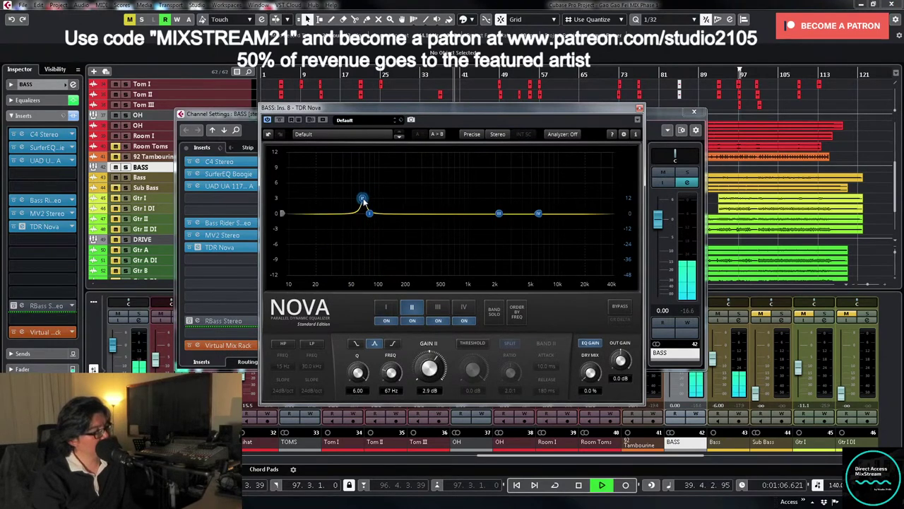
pyautogui.click(494, 312)
pyautogui.click(686, 173)
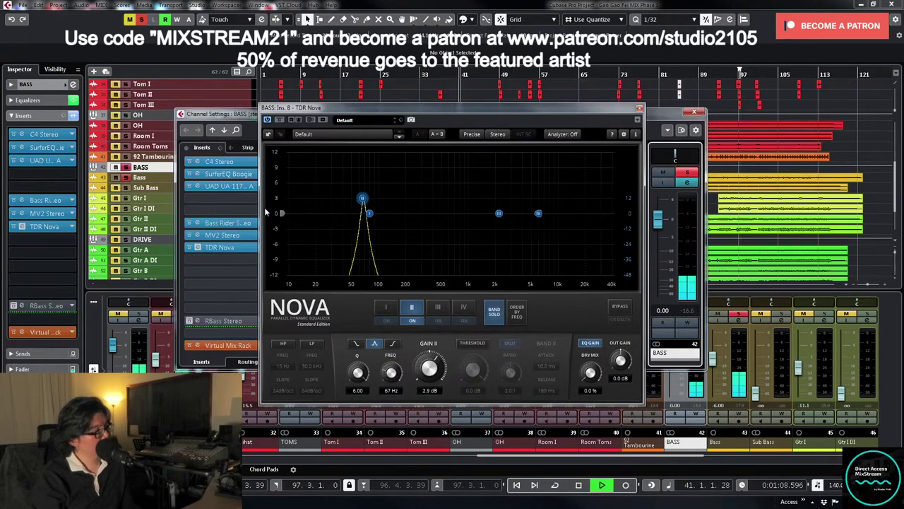
pyautogui.moveTo(362, 200); pyautogui.dragTo(353, 196)
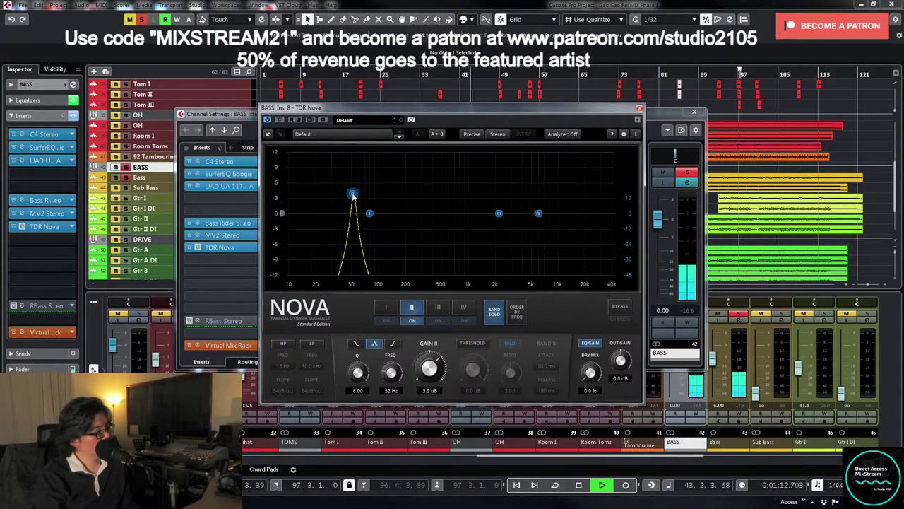
# - Stop playback, set band II's gain to 0.0 dB after trying 3.0 dB, and turn off band solo
pyautogui.press('space')
pyautogui.doubleClick(424, 390)
pyautogui.write('3.0')
pyautogui.press('Return')
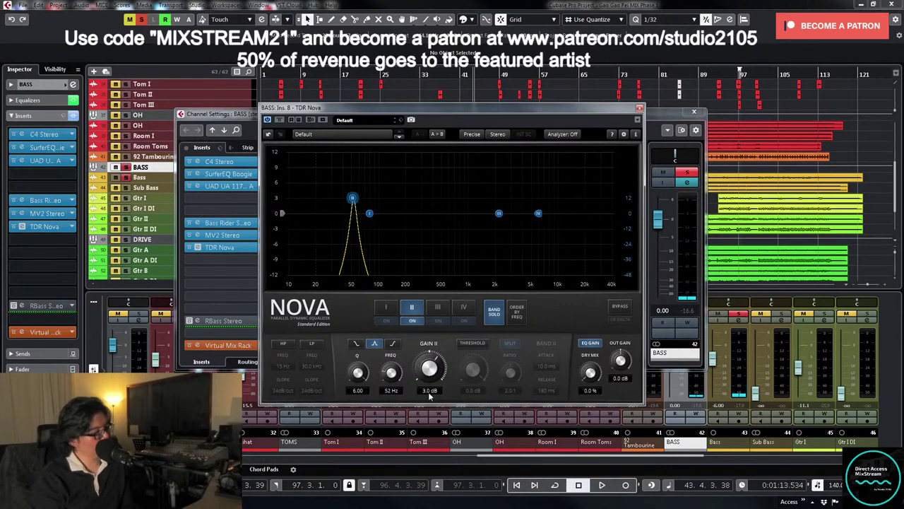
pyautogui.write('0')
pyautogui.press('Return')
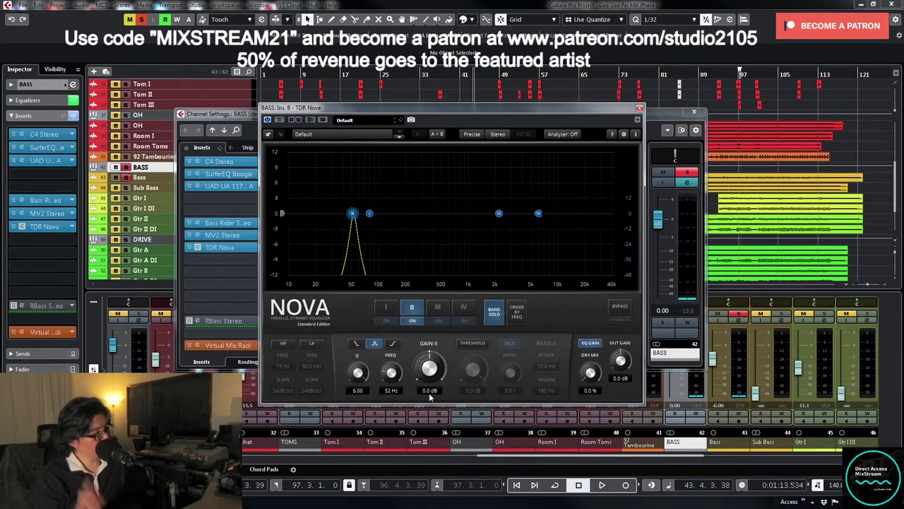
pyautogui.click(495, 322)
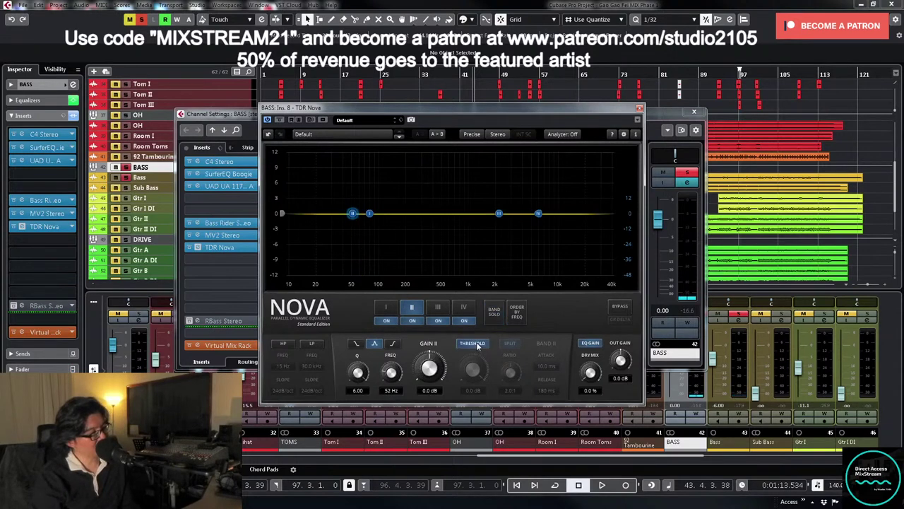
# - Enable dynamic processing on band II and set its ratio to 4:1
pyautogui.click(478, 344)
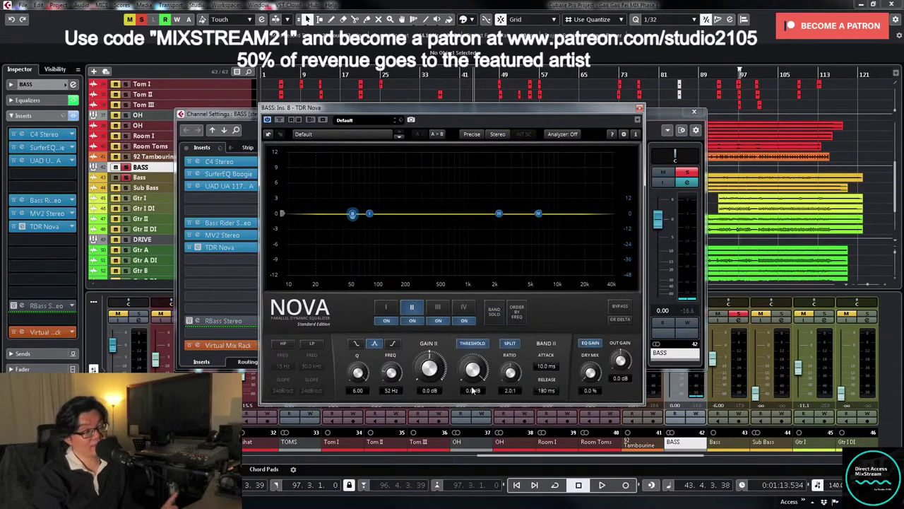
pyautogui.click(509, 391)
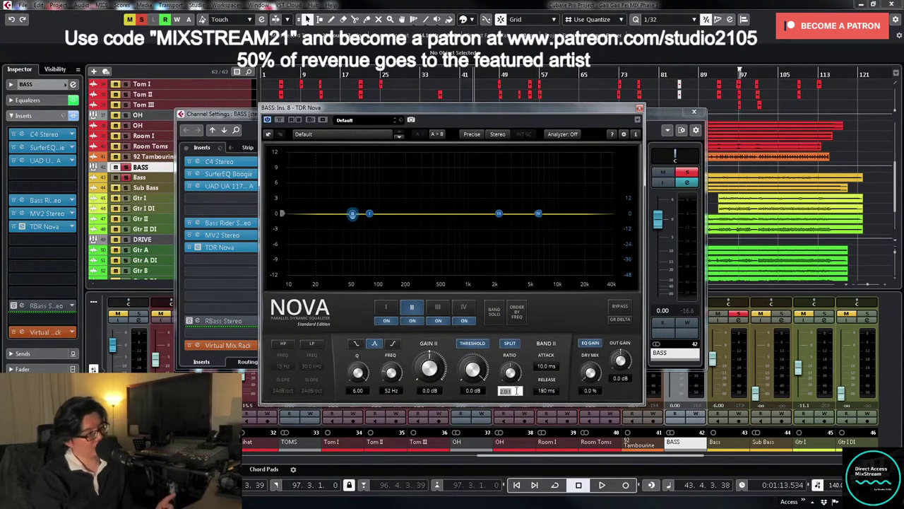
pyautogui.write('4')
pyautogui.press('Return')
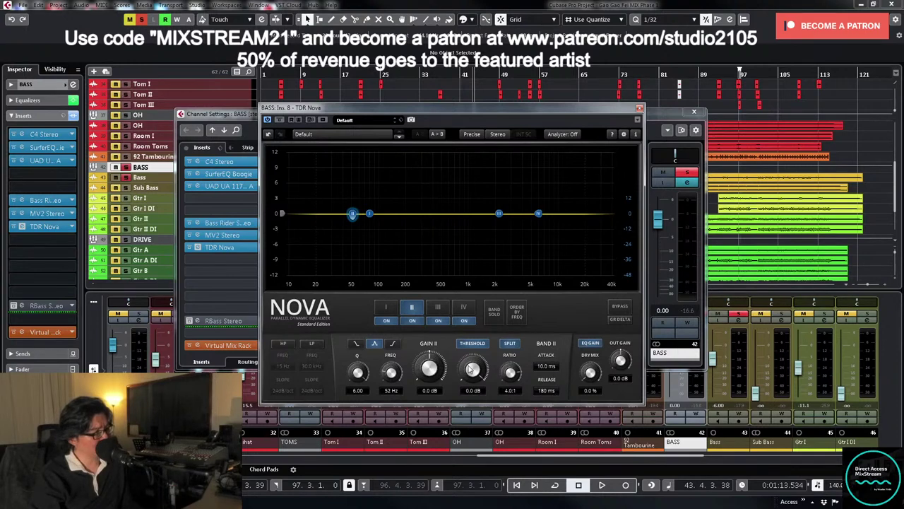
# - Lower band II's threshold to -26.3 dB while playing the soloed bass, replaying from about bar 17
pyautogui.press('space')
pyautogui.moveTo(471, 369); pyautogui.dragTo(472, 401)
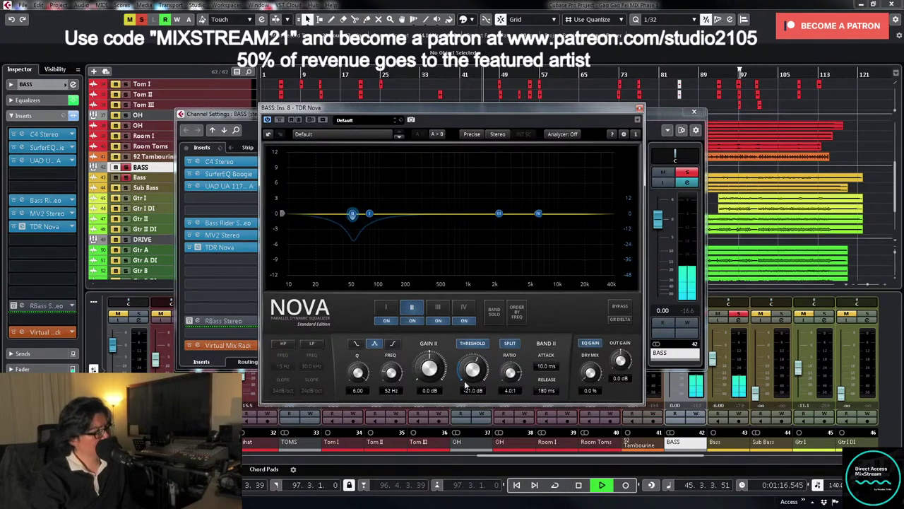
pyautogui.press('space')
pyautogui.press('KP_Subtract')
pyautogui.press('KP_Add')
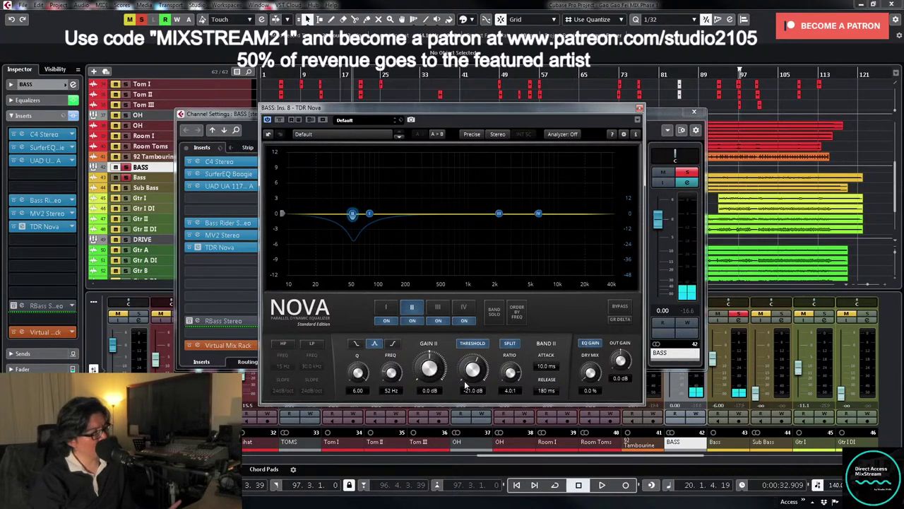
pyautogui.press('KP_Subtract')
pyautogui.press('space')
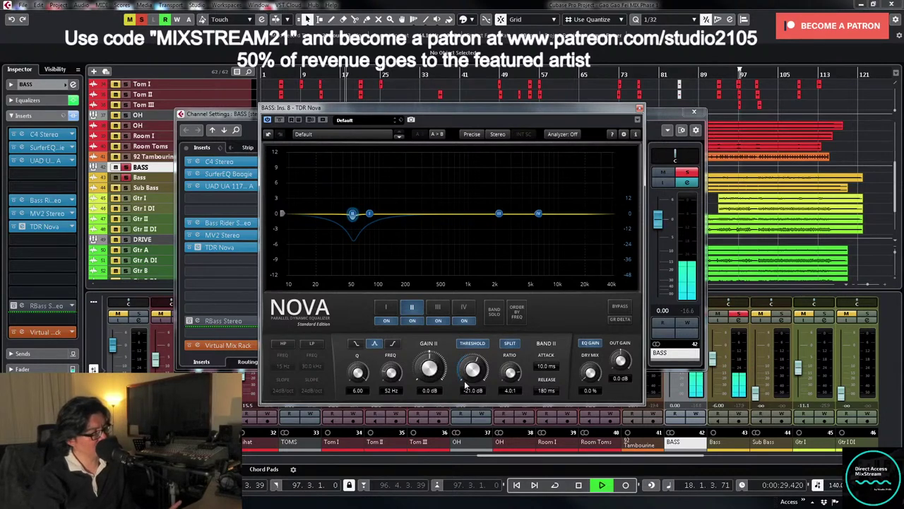
pyautogui.moveTo(467, 376)
pyautogui.mouseDown()
pyautogui.moveTo(466, 385)
pyautogui.moveTo(472, 373)
pyautogui.mouseUp()
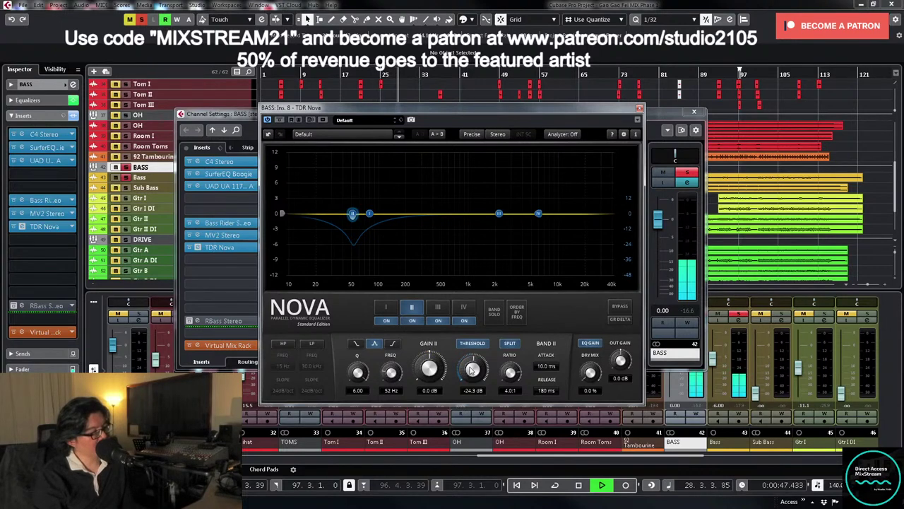
pyautogui.moveTo(472, 368); pyautogui.dragTo(472, 370)
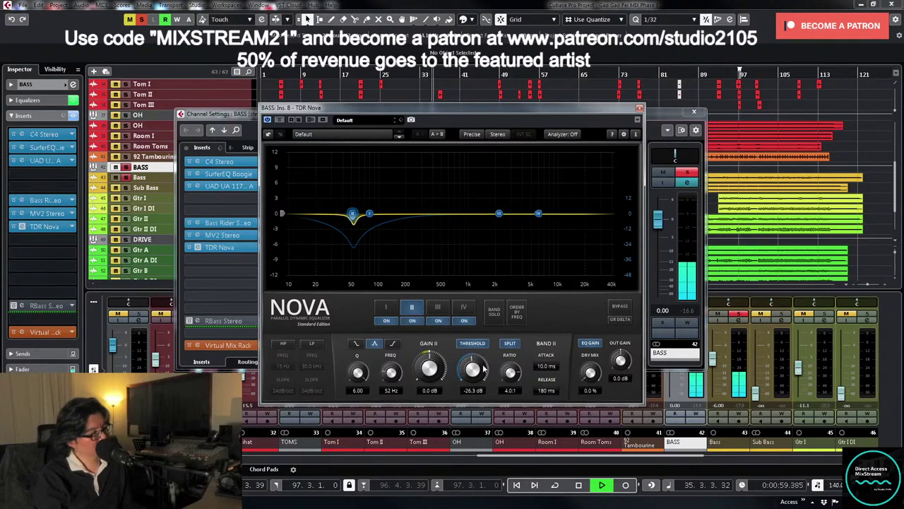
# - Unsolo the BASS group, close its windows, play the full mix, and reopen the group's channel settings
pyautogui.press('space')
pyautogui.click(687, 172)
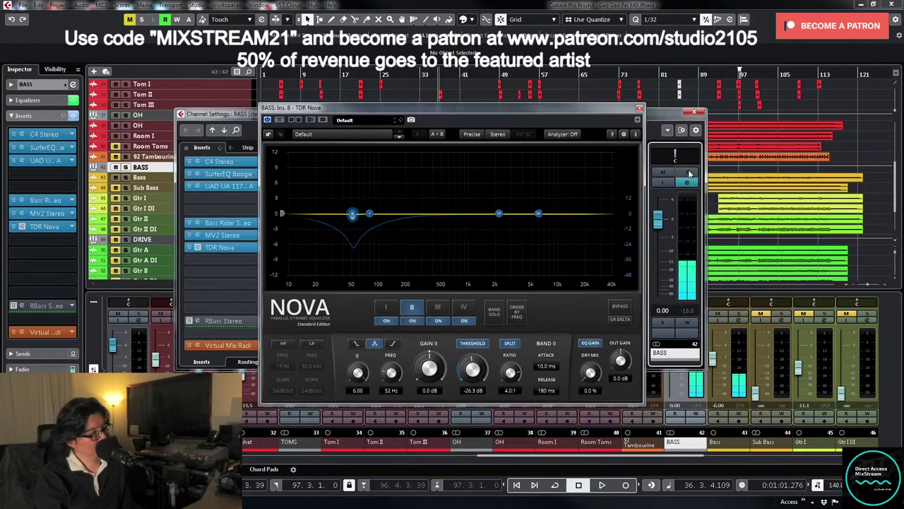
pyautogui.click(694, 112)
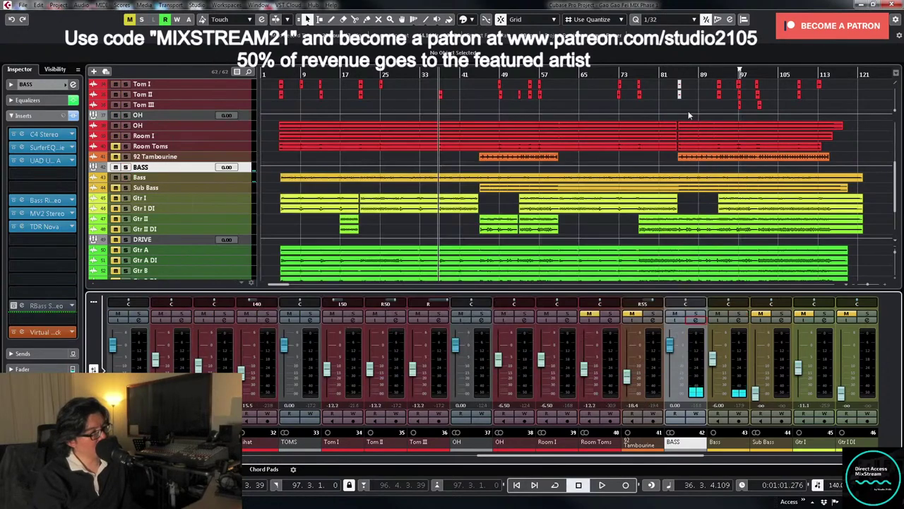
pyautogui.press('space')
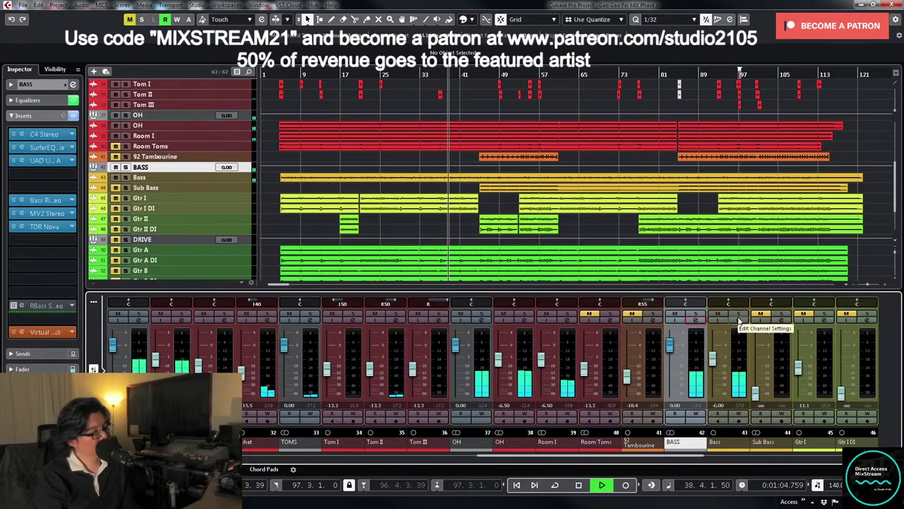
pyautogui.click(695, 321)
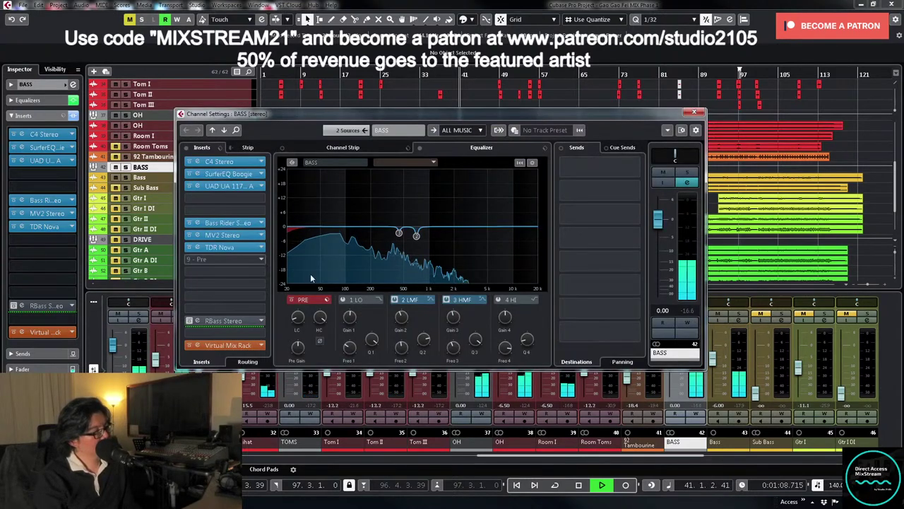
# - Check TDR Nova on the BASS group, close it, then open Virtual Mix Rack and load the FG-A equalizer into slot B
pyautogui.click(246, 249)
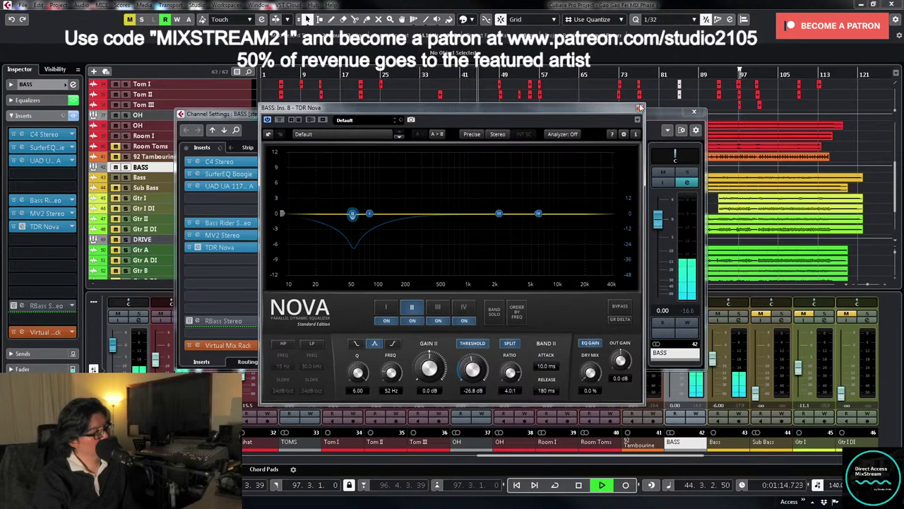
pyautogui.click(639, 108)
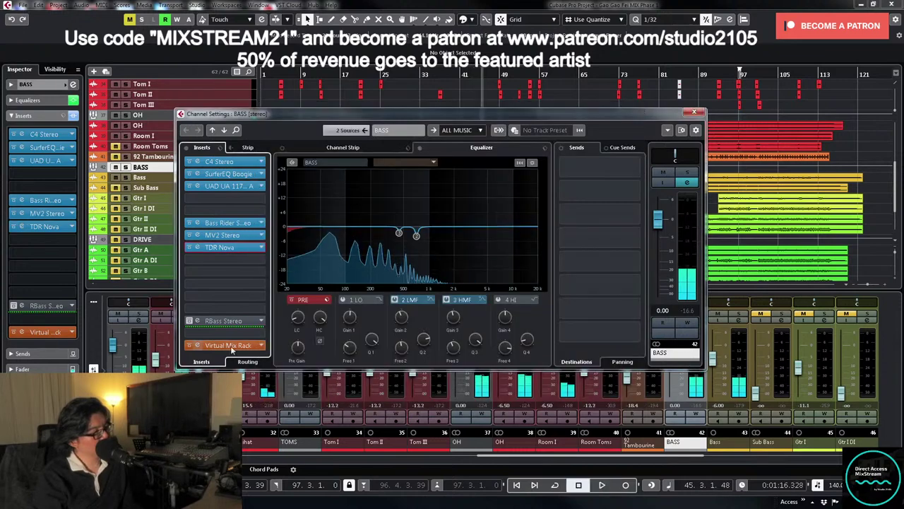
pyautogui.click(233, 345)
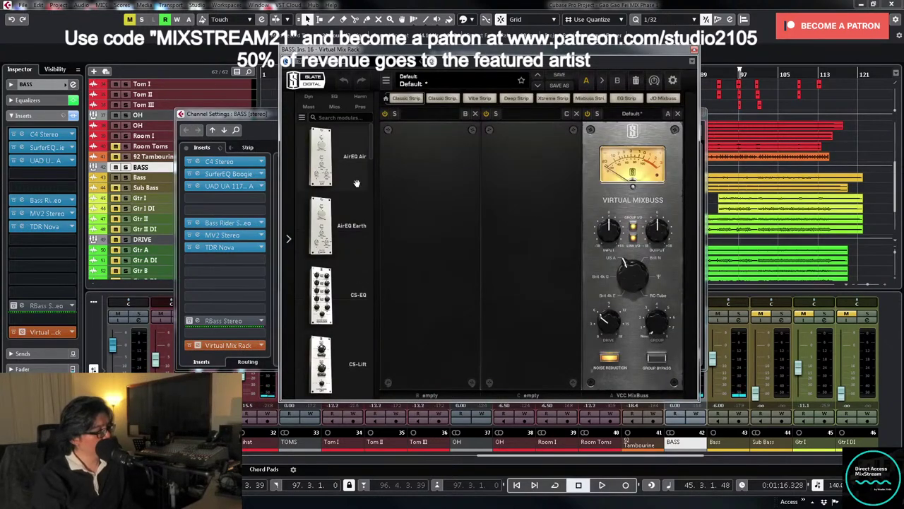
pyautogui.moveTo(371, 154); pyautogui.dragTo(375, 231)
pyautogui.moveTo(347, 277); pyautogui.dragTo(432, 283)
# - Close the BASS channel settings and, with the mix playing, set the FG-A's MF2 gain to +4.00 dB and LF gain to 0.00 dB
pyautogui.press('space')
pyautogui.moveTo(421, 49); pyautogui.dragTo(500, 170)
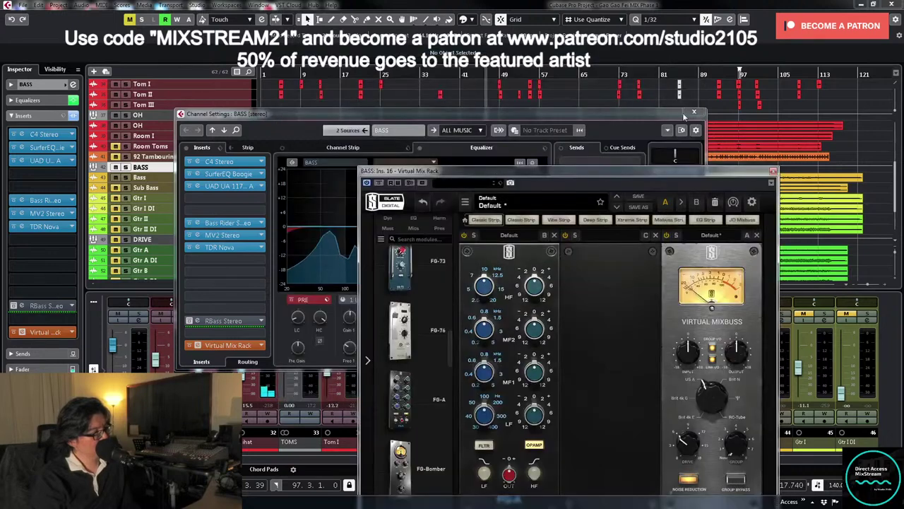
pyautogui.click(698, 113)
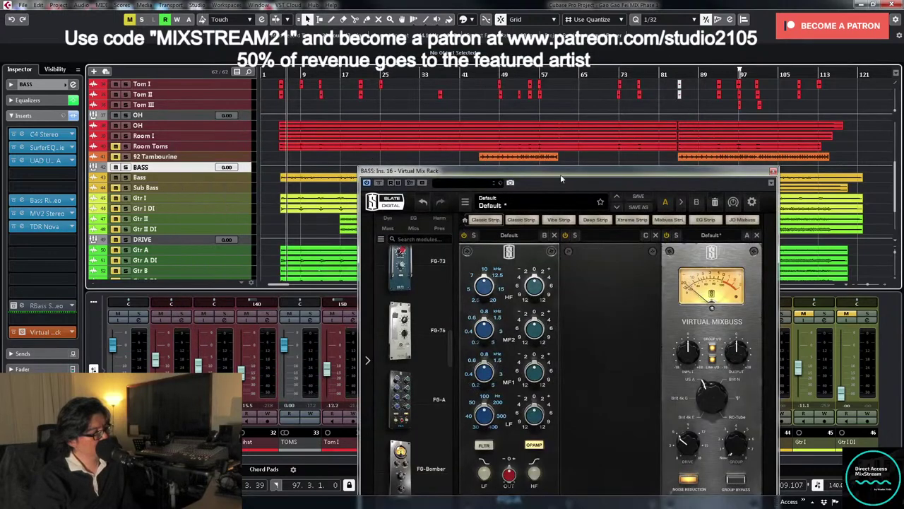
pyautogui.moveTo(556, 170); pyautogui.dragTo(547, 83)
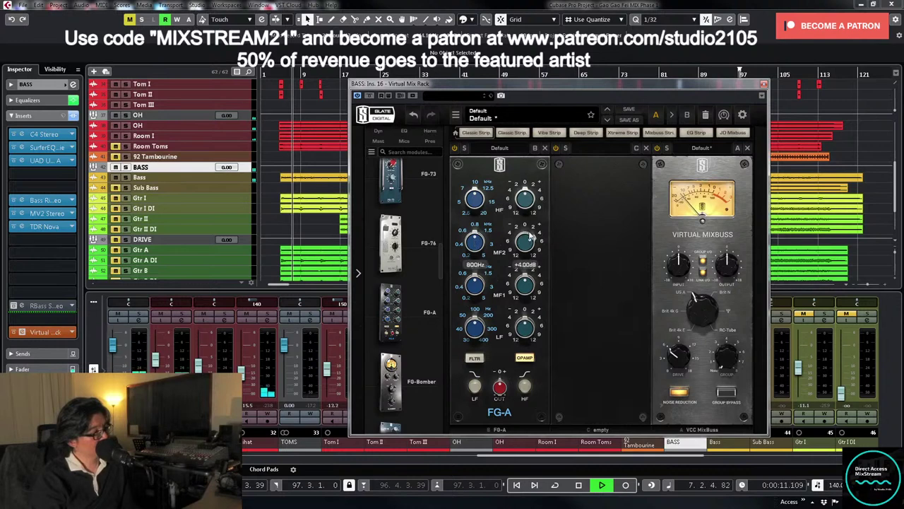
pyautogui.moveTo(525, 241); pyautogui.dragTo(526, 212)
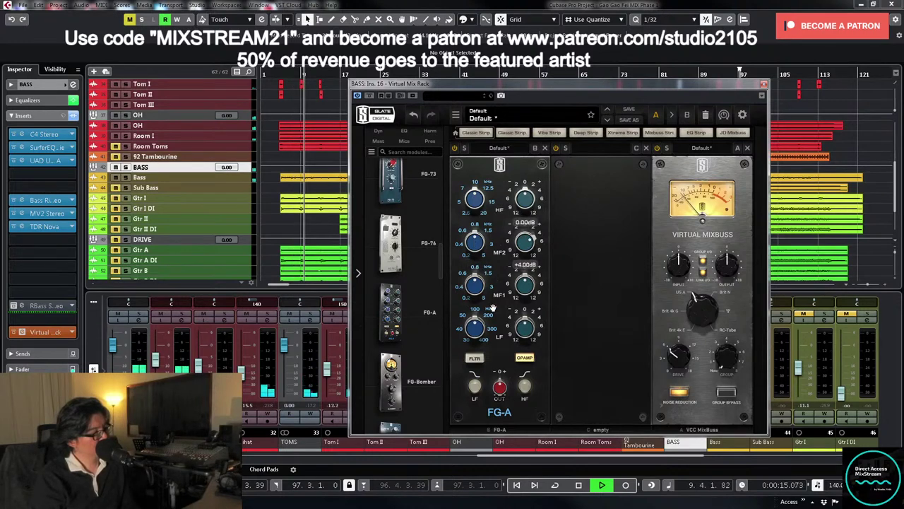
pyautogui.moveTo(526, 332)
pyautogui.mouseDown()
pyautogui.moveTo(529, 325)
pyautogui.moveTo(477, 327)
pyautogui.moveTo(529, 333)
pyautogui.mouseUp()
pyautogui.moveTo(477, 322)
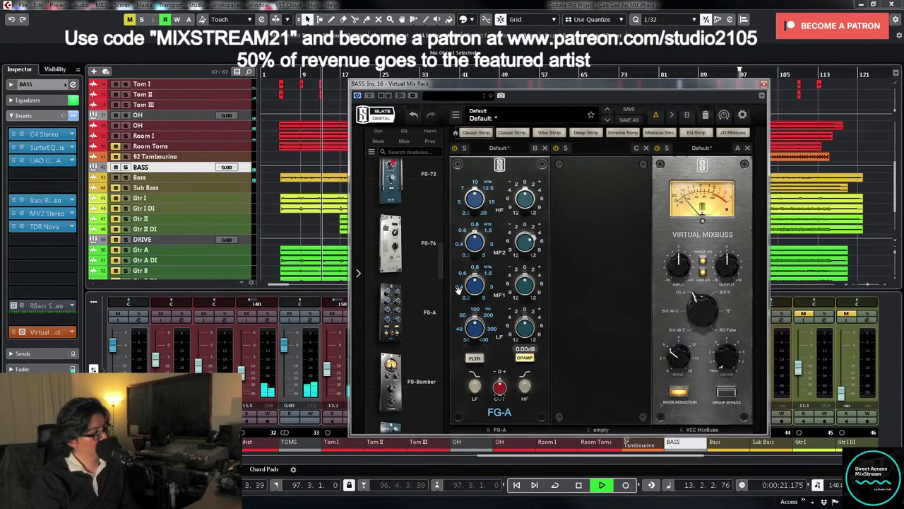
# - Load the London saturation module into slot C of the rack, apply its Bass Tubey Magic preset, and restart playback
pyautogui.scroll(-5, 439, 304)
pyautogui.scroll(-2, 438, 333)
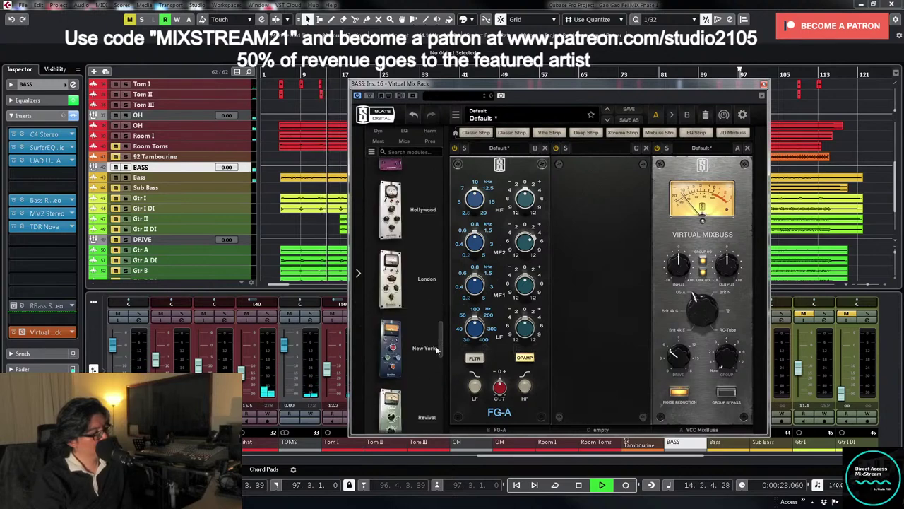
pyautogui.moveTo(404, 289); pyautogui.dragTo(578, 321)
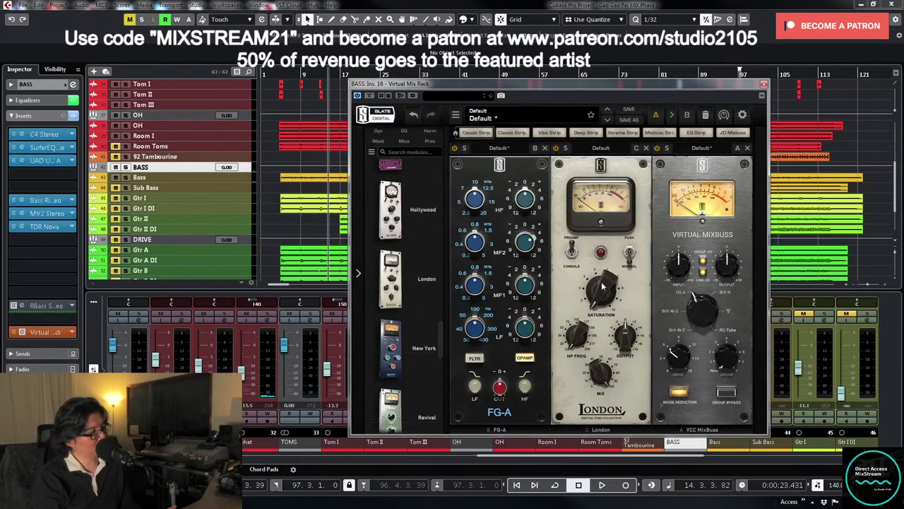
pyautogui.click(602, 150)
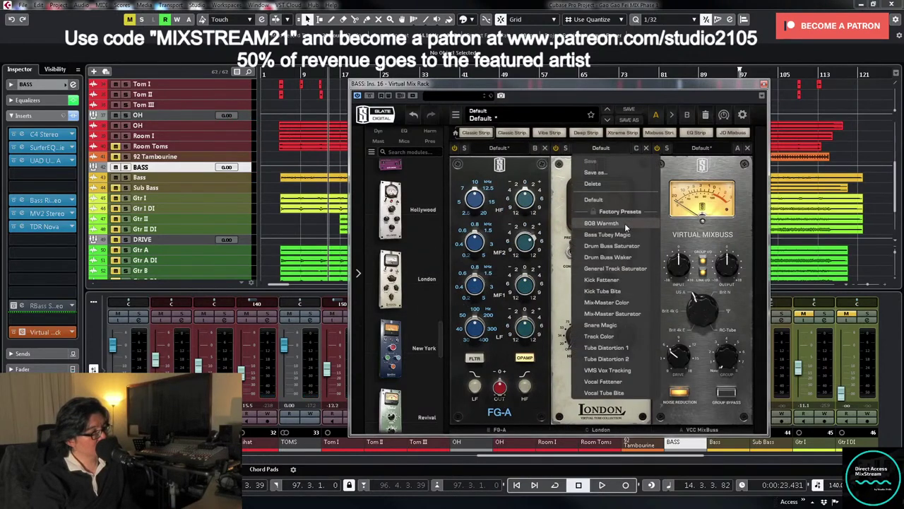
pyautogui.click(607, 233)
pyautogui.press('space')
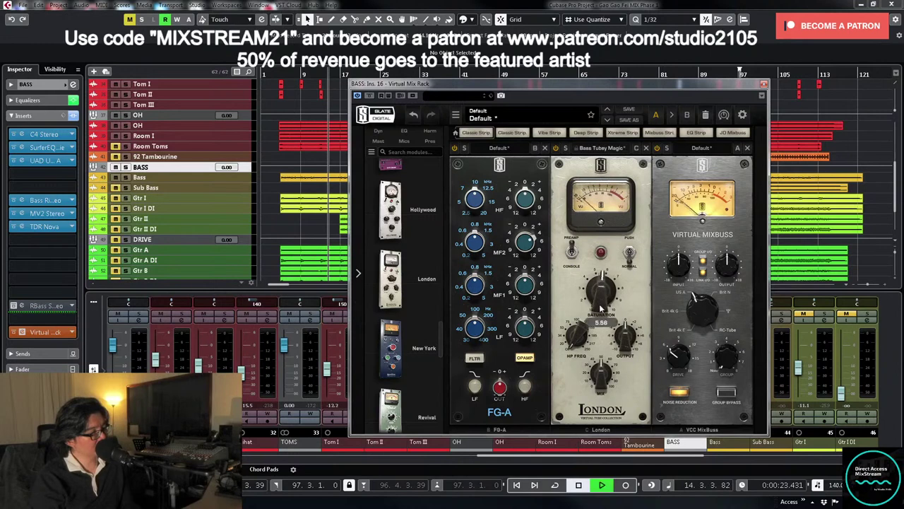
# - Raise London's saturation to about 8.6, set its output to -1.00 dB, and close Virtual Mix Rack
pyautogui.moveTo(600, 309); pyautogui.dragTo(614, 257)
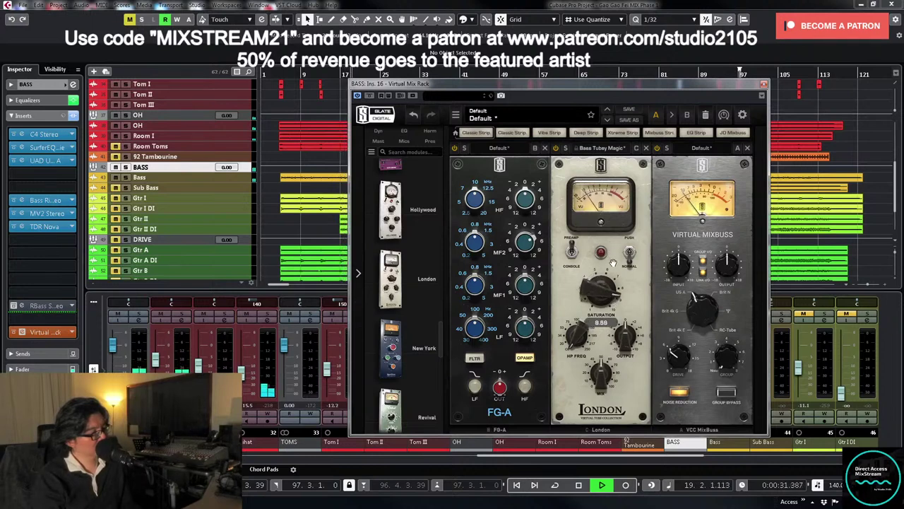
pyautogui.moveTo(626, 331); pyautogui.dragTo(628, 338)
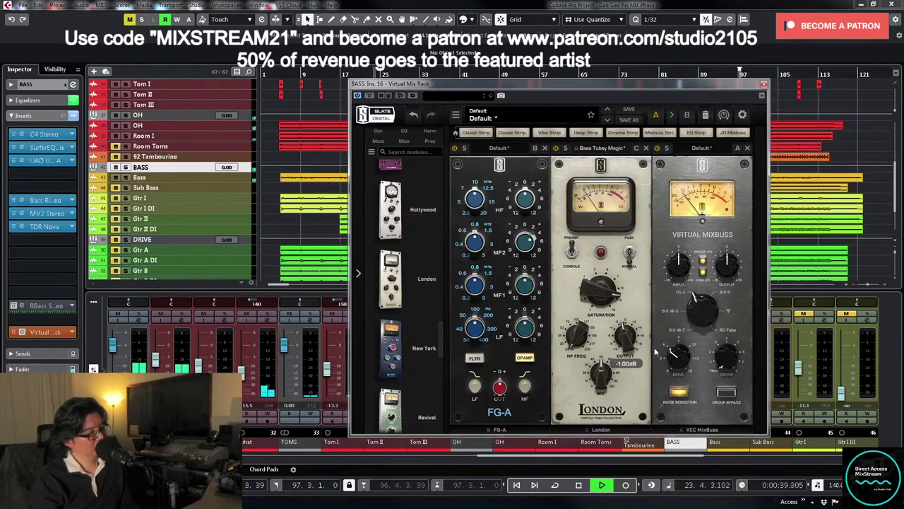
pyautogui.click(764, 85)
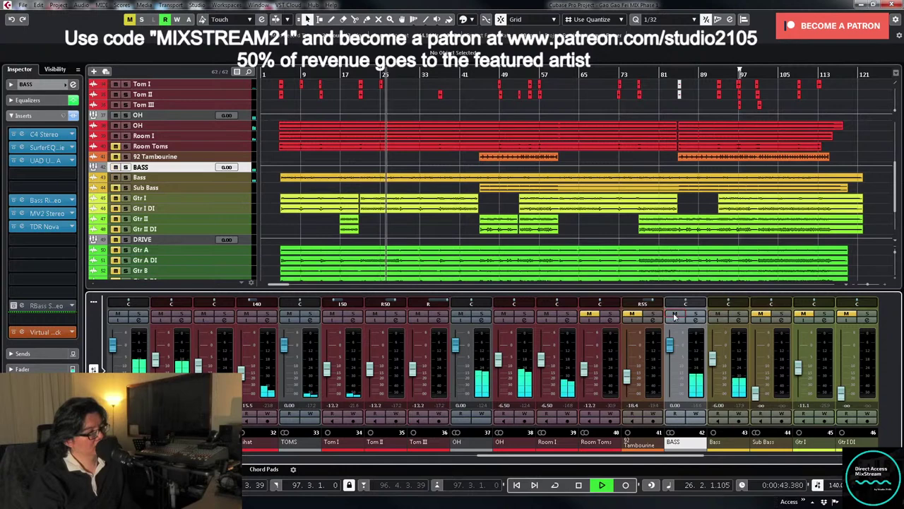
# - Review the BASS group's channel settings, close them, and play a few bars of the mix from bar 29
pyautogui.click(696, 320)
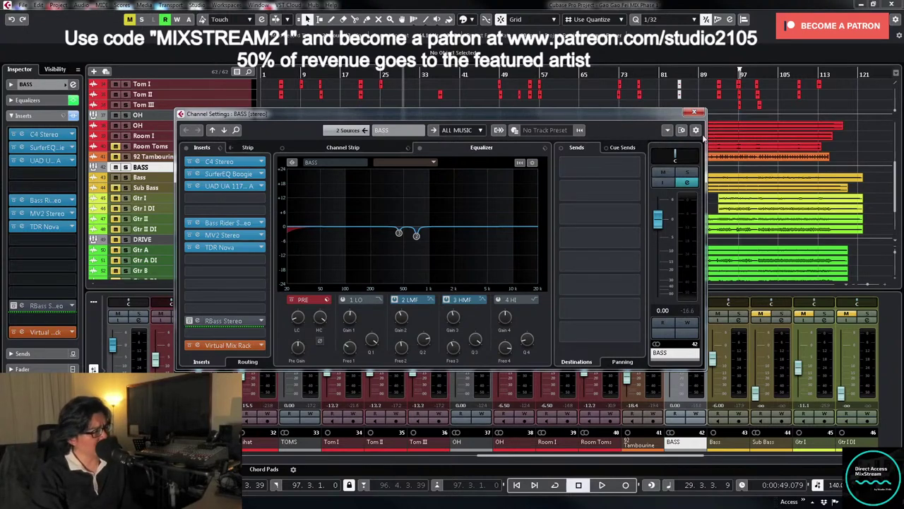
pyautogui.click(695, 114)
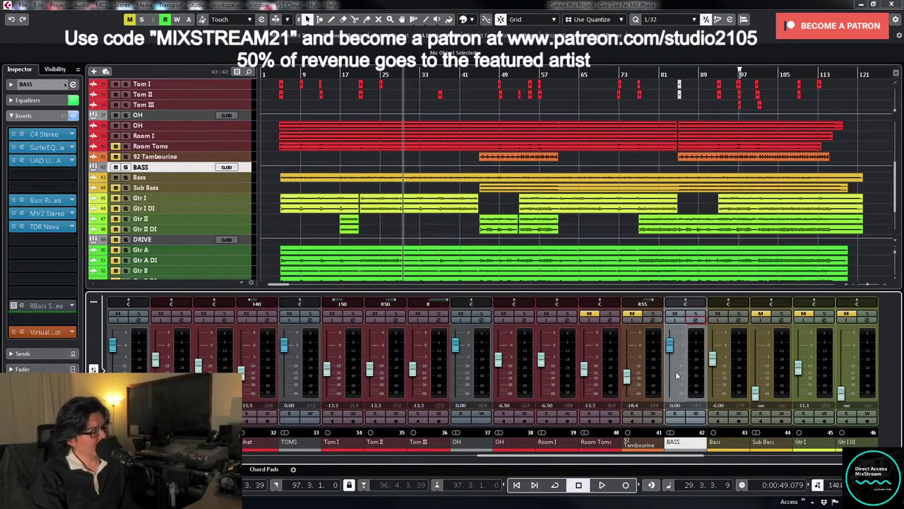
pyautogui.press('space')
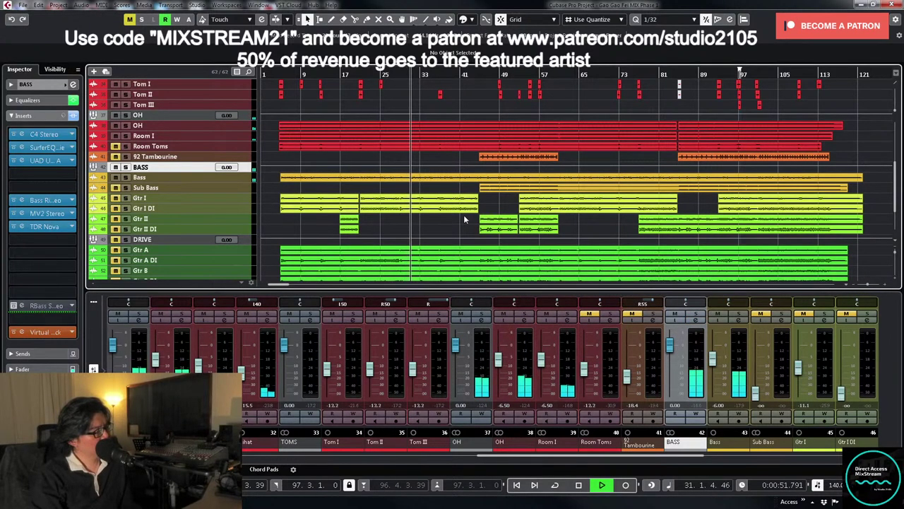
pyautogui.scroll(-3, 464, 217)
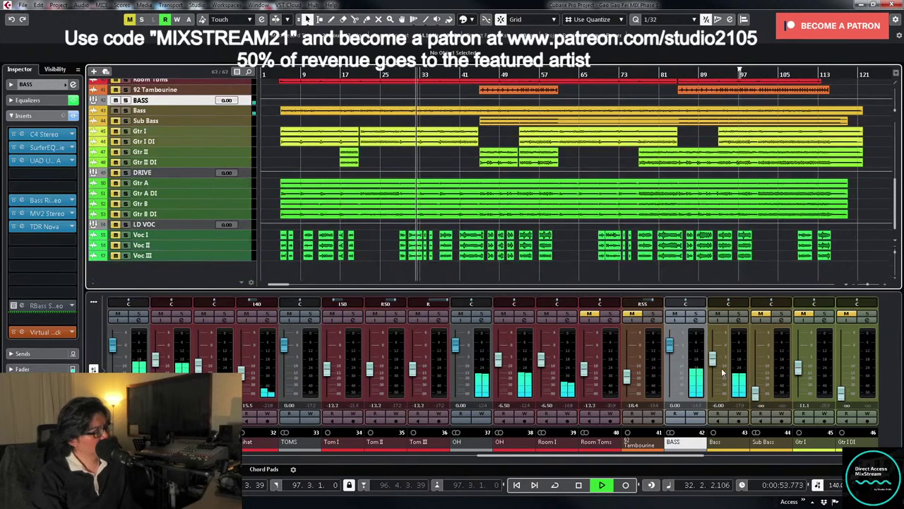
pyautogui.press('space')
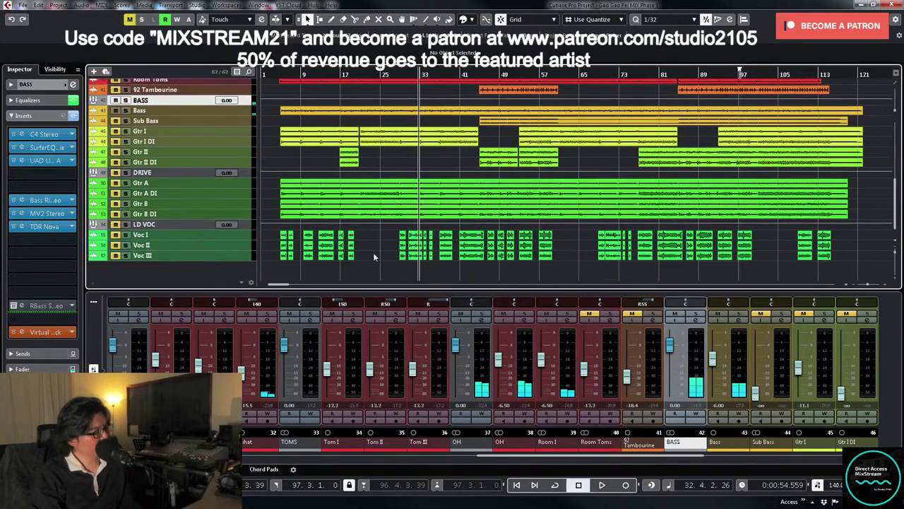
# - Move the playback position back to bar 5, where the song's clips begin
pyautogui.scroll(2, 382, 212)
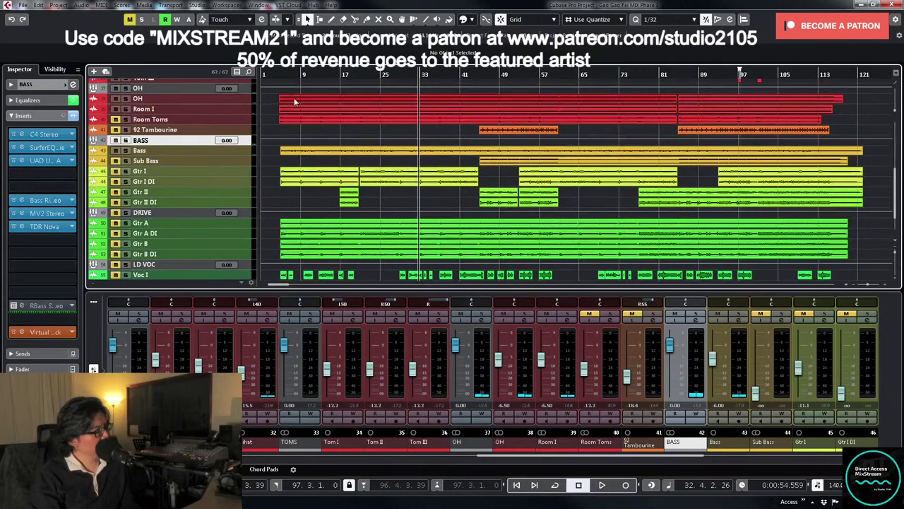
pyautogui.click(280, 86)
pyautogui.scroll(-2, 335, 159)
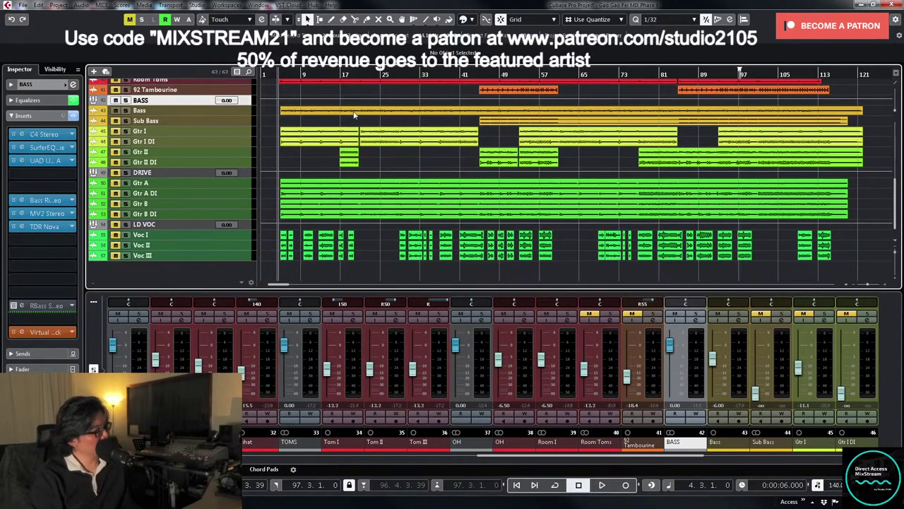
pyautogui.click(281, 74)
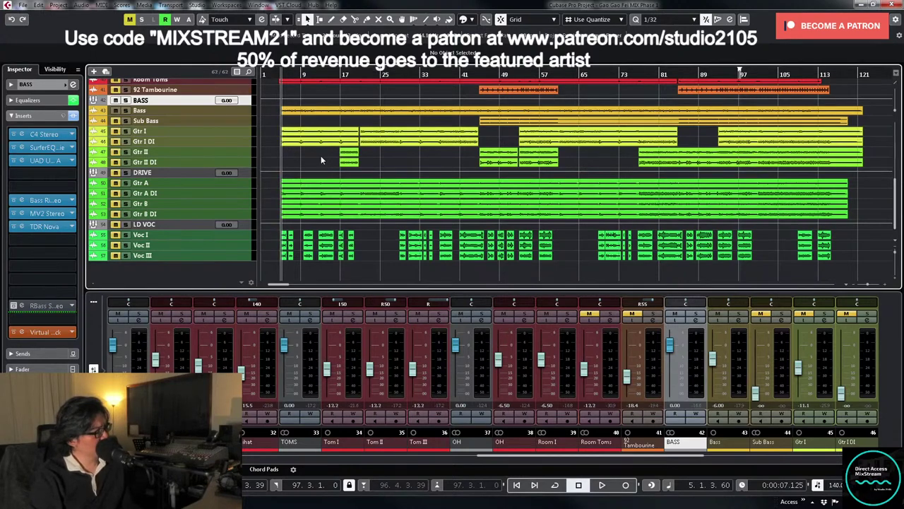
# - Unmute the Gtr I track without soloing it and lower its fader to about -15.9 dB during playback from bar 5
pyautogui.click(237, 132)
pyautogui.click(123, 132)
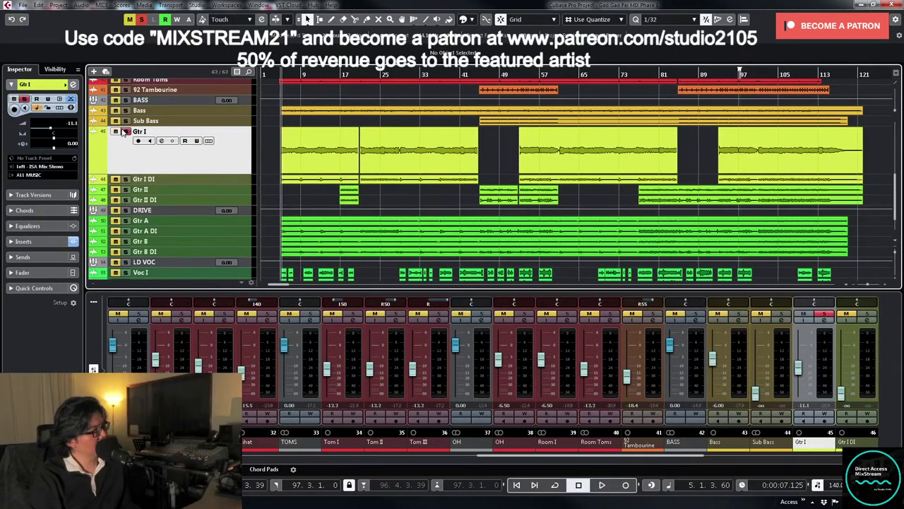
pyautogui.click(125, 133)
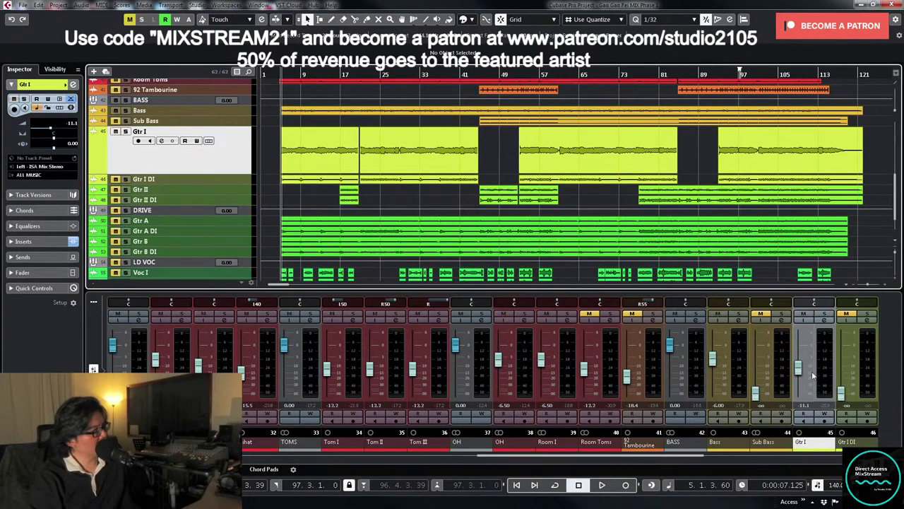
pyautogui.moveTo(799, 367); pyautogui.dragTo(802, 382)
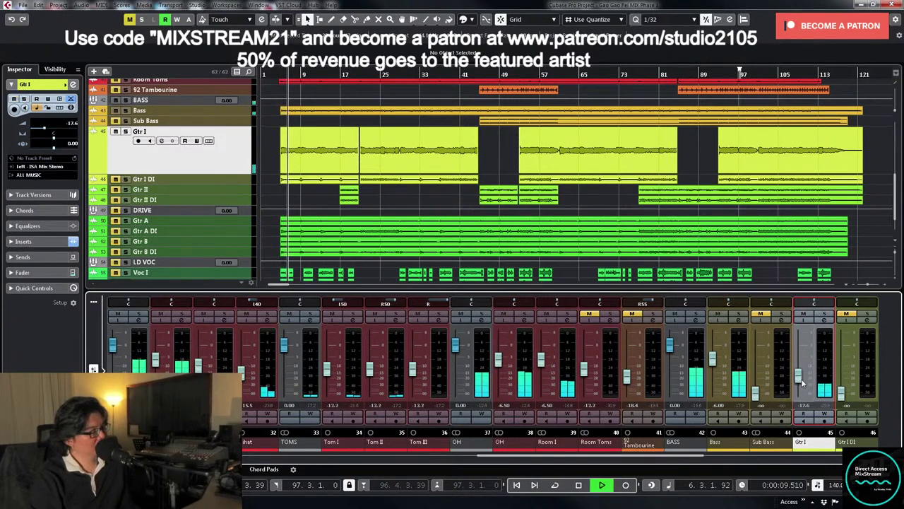
pyautogui.moveTo(802, 382); pyautogui.dragTo(802, 382)
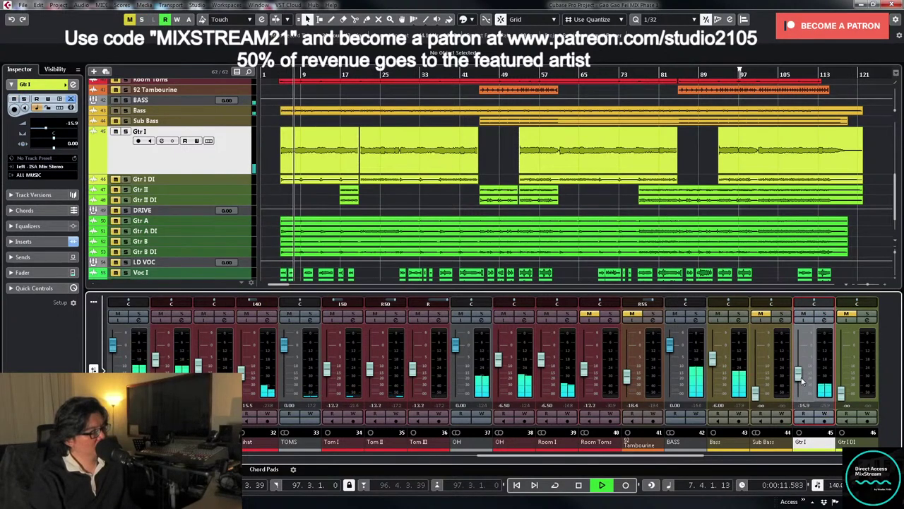
# - Reopen the BASS group's Virtual Mix Rack, set London's output to -2.05 dB, and close the plug-in and channel settings
pyautogui.click(695, 319)
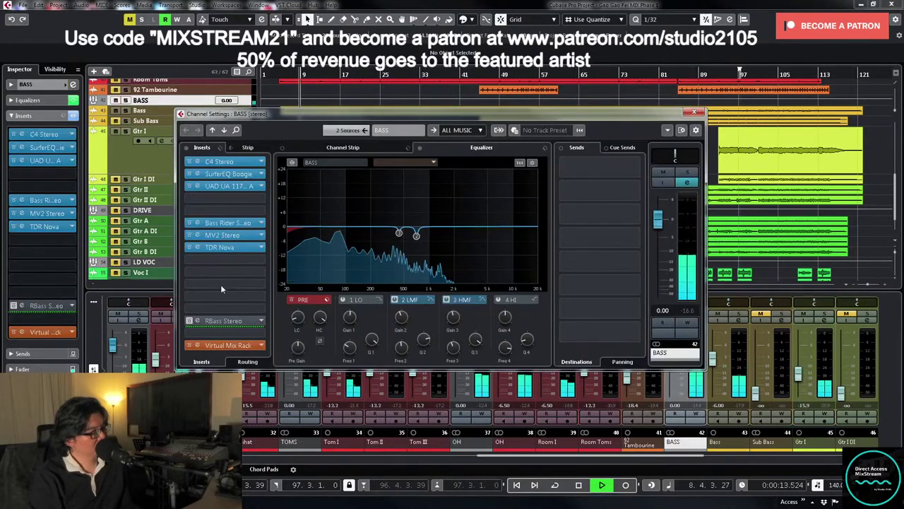
pyautogui.click(242, 344)
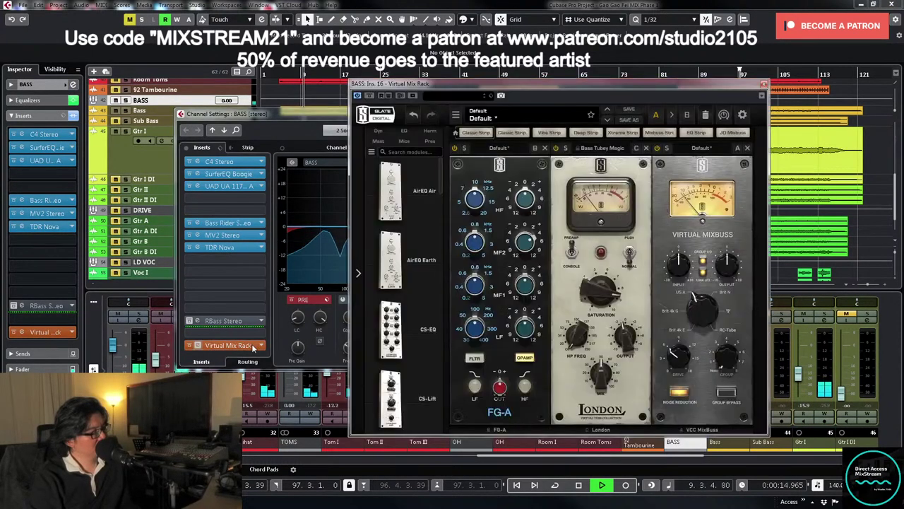
pyautogui.moveTo(622, 344); pyautogui.dragTo(620, 351)
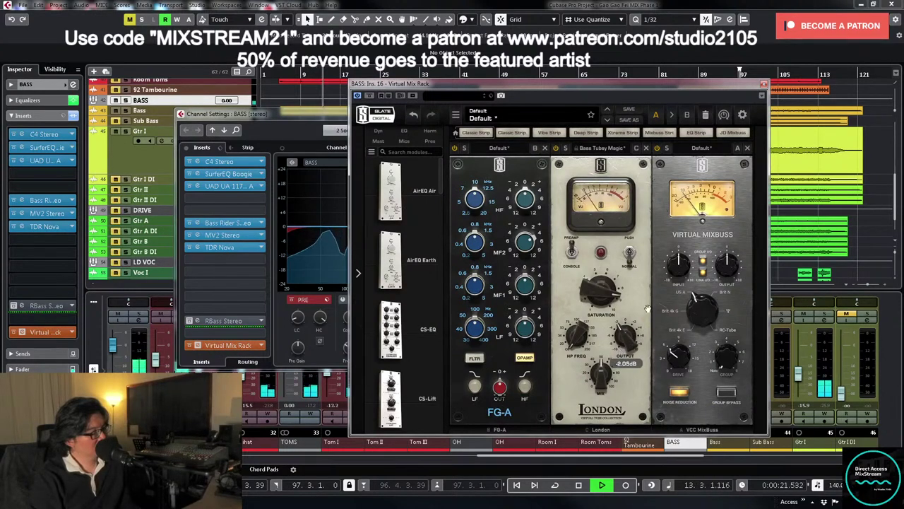
pyautogui.click(763, 83)
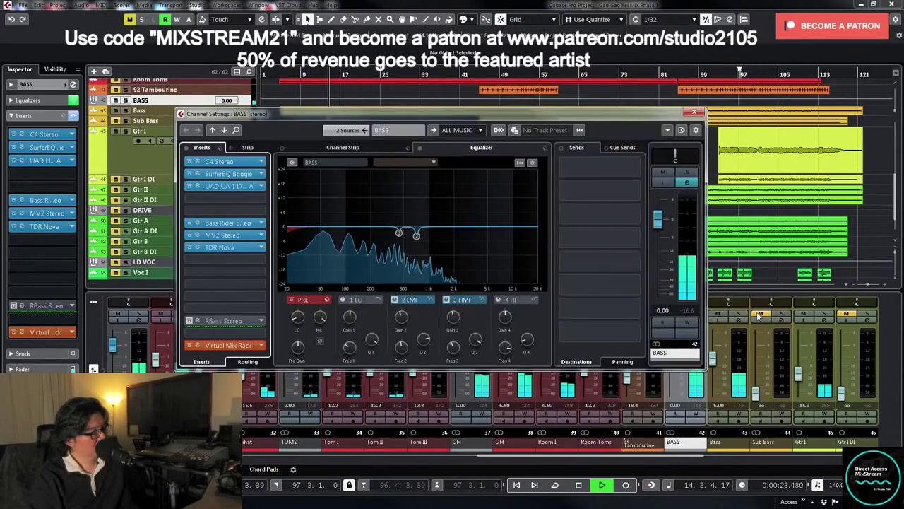
pyautogui.click(693, 112)
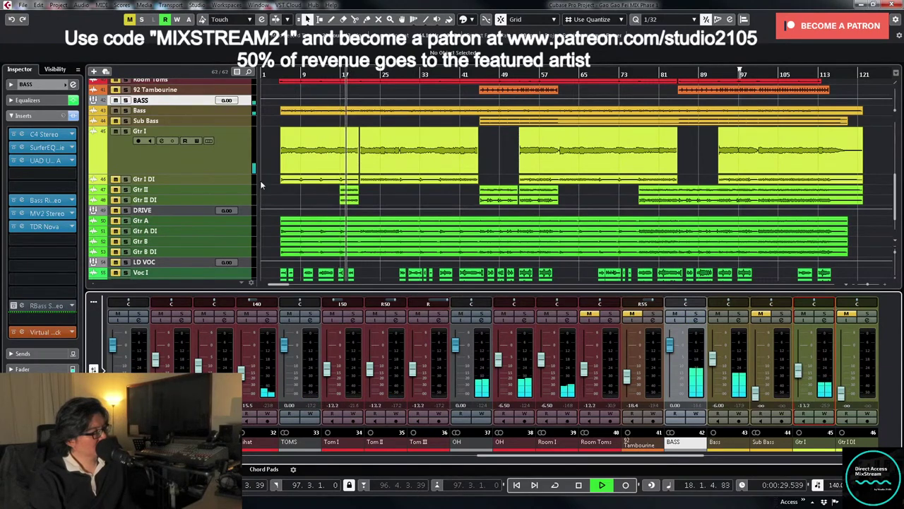
# - Enlarge and zoom in on the Gtr I and Gtr I DI clips, and bring Gtr I's fader to about -12.2 dB
pyautogui.click(232, 173)
pyautogui.moveTo(232, 173); pyautogui.dragTo(248, 302)
pyautogui.press('h')
pyautogui.press('h')
pyautogui.click(212, 255)
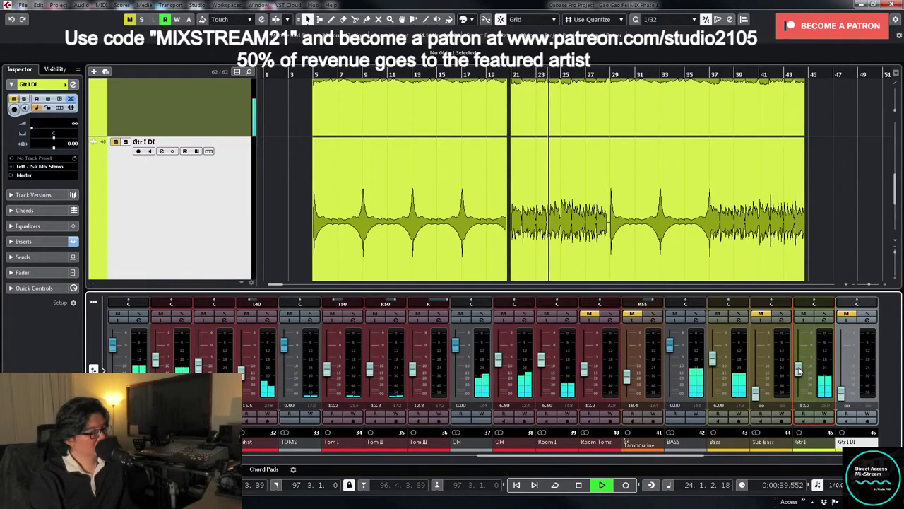
# - Solo Gtr I, look over its channel settings, stop playback, and select the track's clip starting near bar 21
pyautogui.click(825, 320)
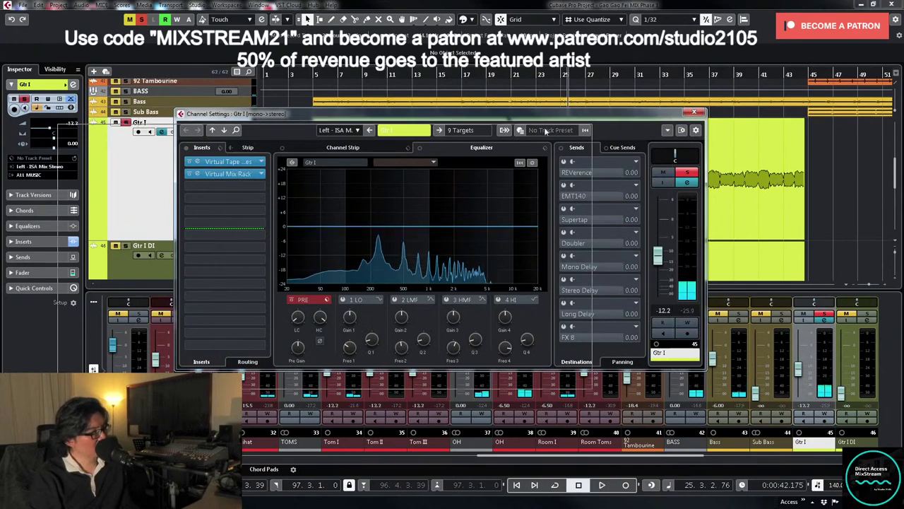
pyautogui.moveTo(624, 115); pyautogui.dragTo(507, 132)
pyautogui.click(517, 125)
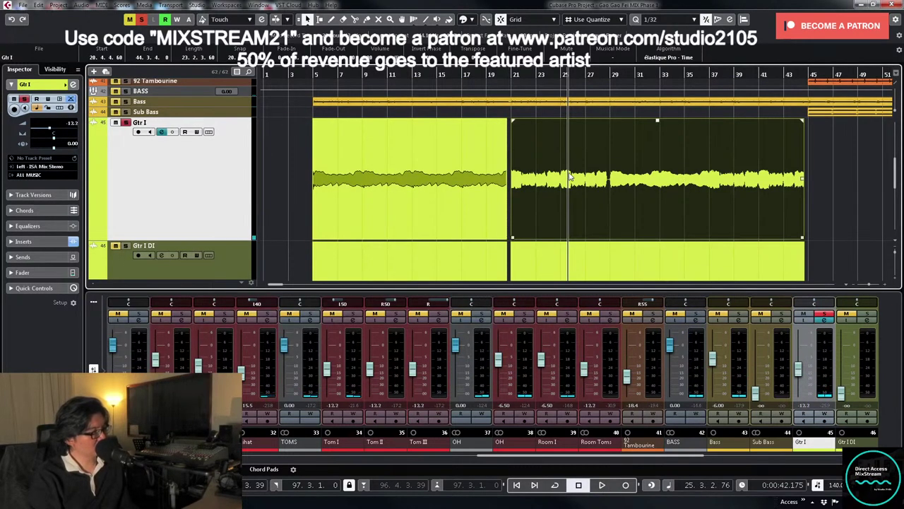
# - Set the locators to the selected Gtr I clip and play from its start near bar 21
pyautogui.press('p')
pyautogui.press('l')
pyautogui.press('space')
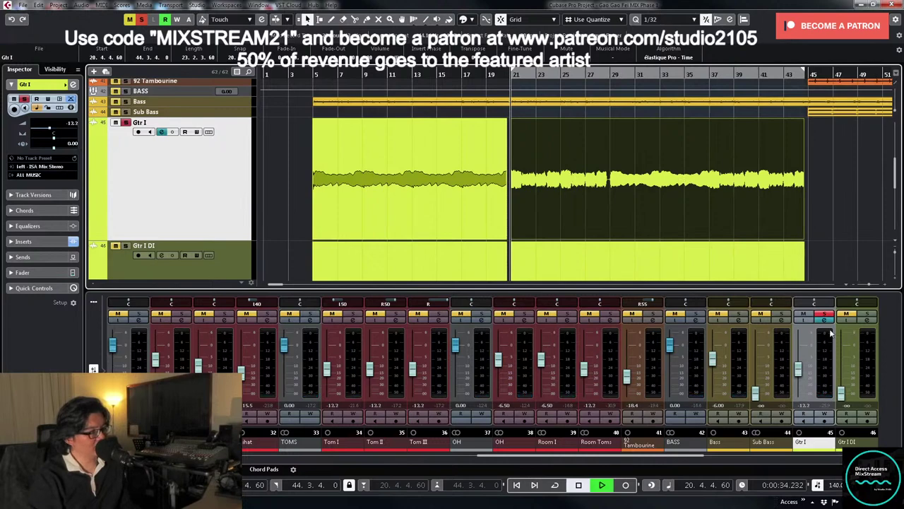
# - Try low-cut and high-cut filters in the Pre section of Gtr I's channel settings during playback
pyautogui.click(825, 321)
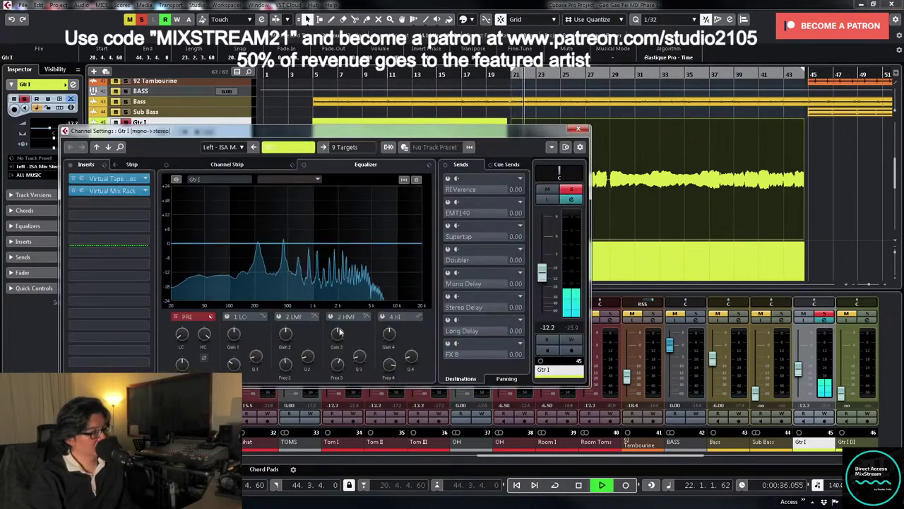
pyautogui.moveTo(186, 315); pyautogui.dragTo(206, 357)
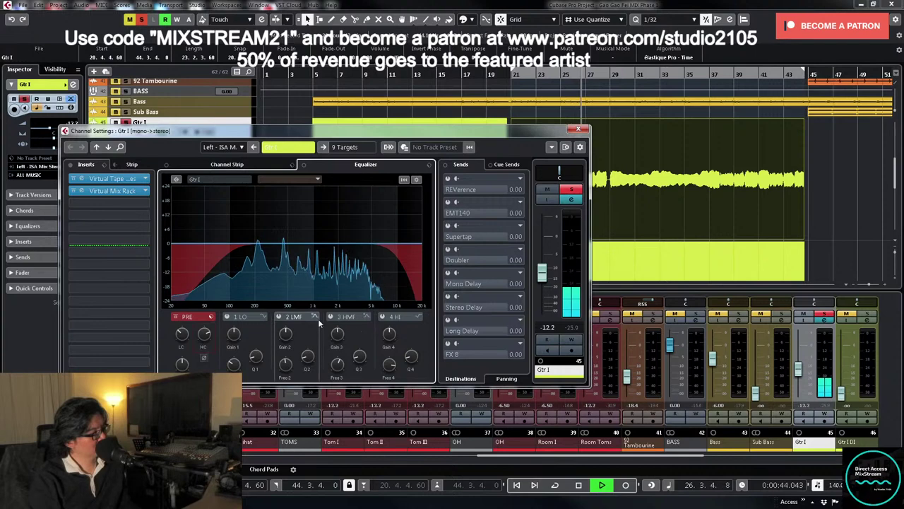
pyautogui.press('space')
# - Insert TDR Nova in the third insert slot of Gtr I
pyautogui.click(148, 204)
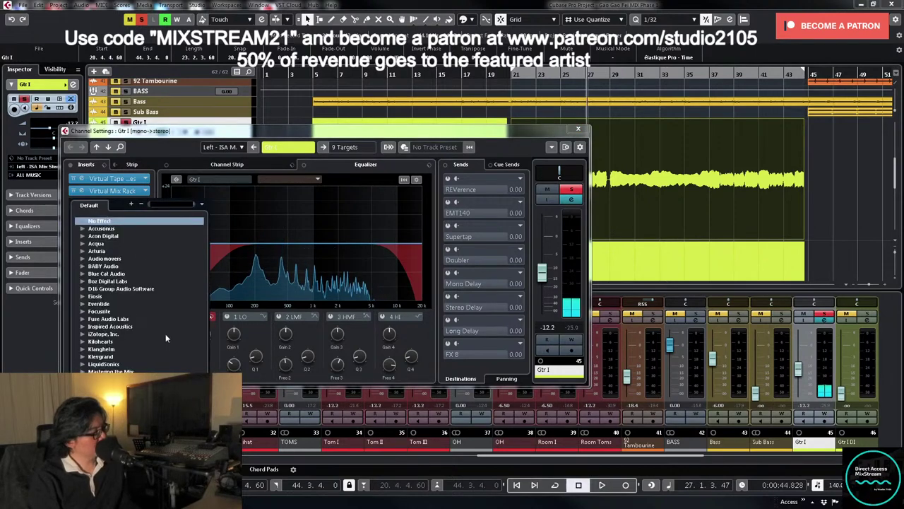
pyautogui.scroll(-4, 166, 333)
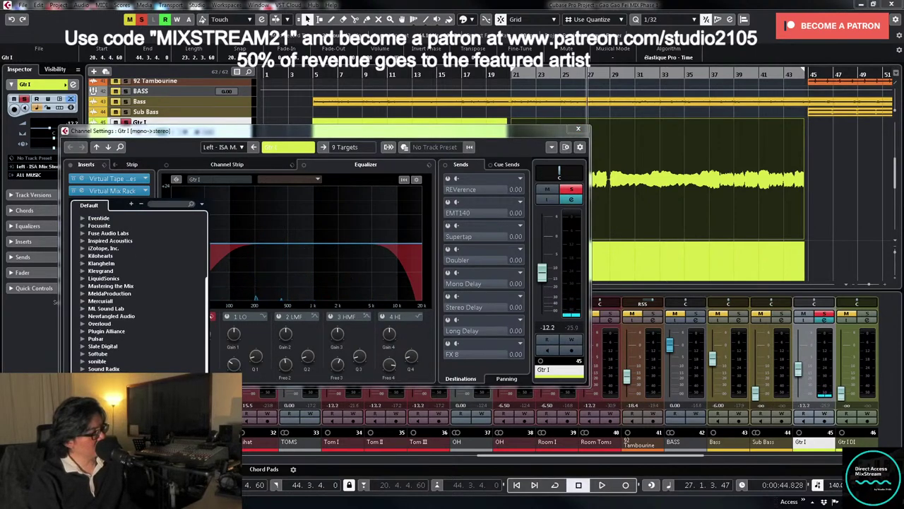
pyautogui.click(127, 396)
pyautogui.moveTo(472, 109); pyautogui.dragTo(349, 117)
pyautogui.press('space')
pyautogui.rightClick(605, 189)
pyautogui.click(645, 199)
pyautogui.press('1')
pyautogui.press('space')
# - Bring up Gtr I's channel settings beside Nova and remove the low and high cuts from the Pre section
pyautogui.click(823, 321)
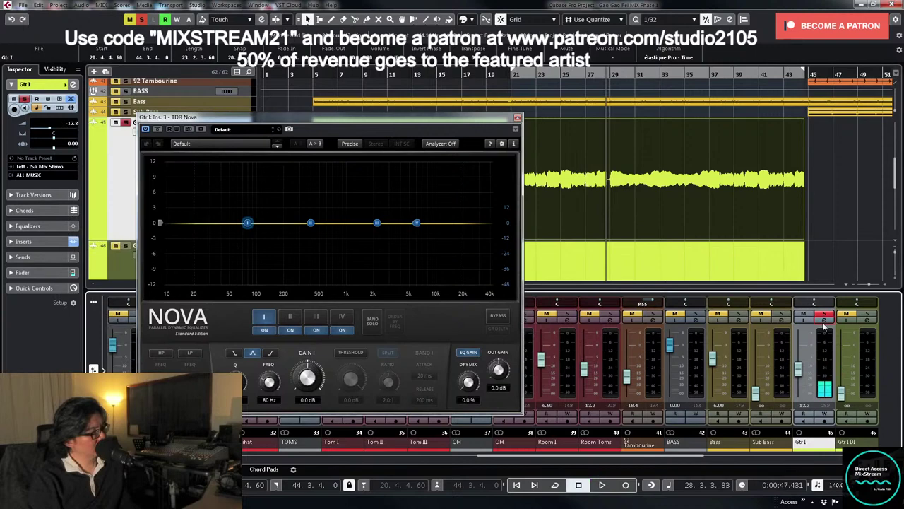
pyautogui.click(824, 321)
pyautogui.moveTo(424, 124); pyautogui.dragTo(682, 126)
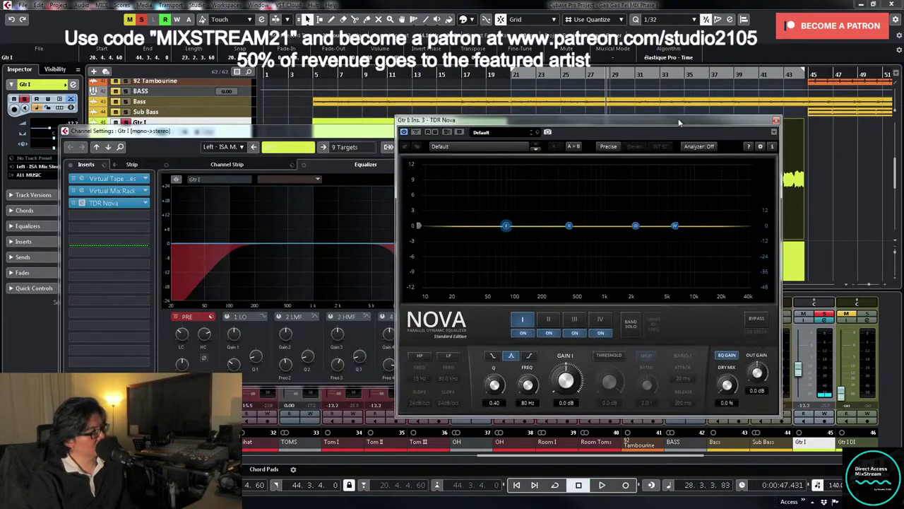
pyautogui.moveTo(184, 341); pyautogui.dragTo(242, 182)
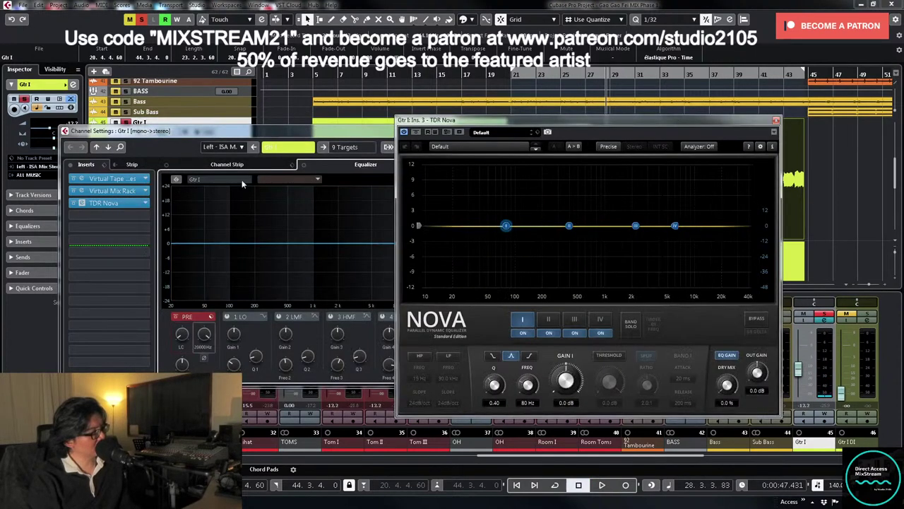
# - Enable Nova's high-pass filter at 24 dB/oct and raise its frequency to 101 Hz while Gtr I plays
pyautogui.click(420, 355)
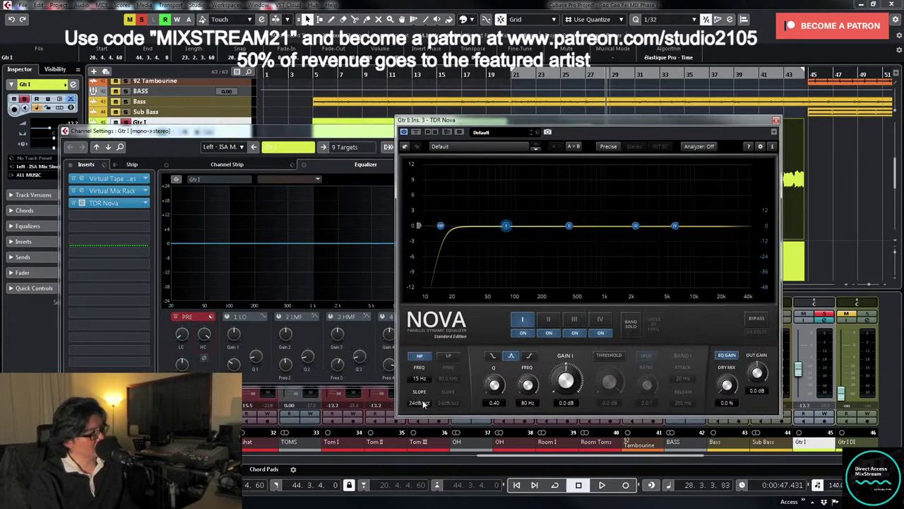
pyautogui.click(419, 402)
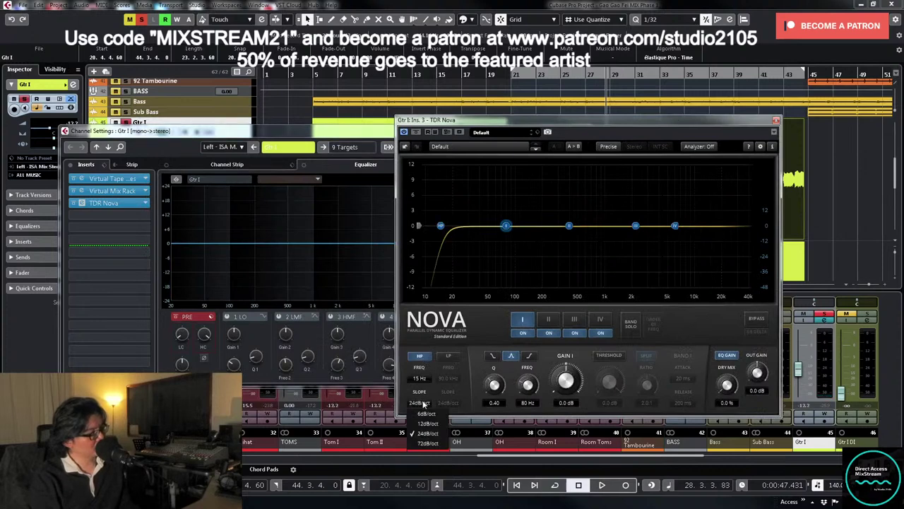
pyautogui.doubleClick(520, 75)
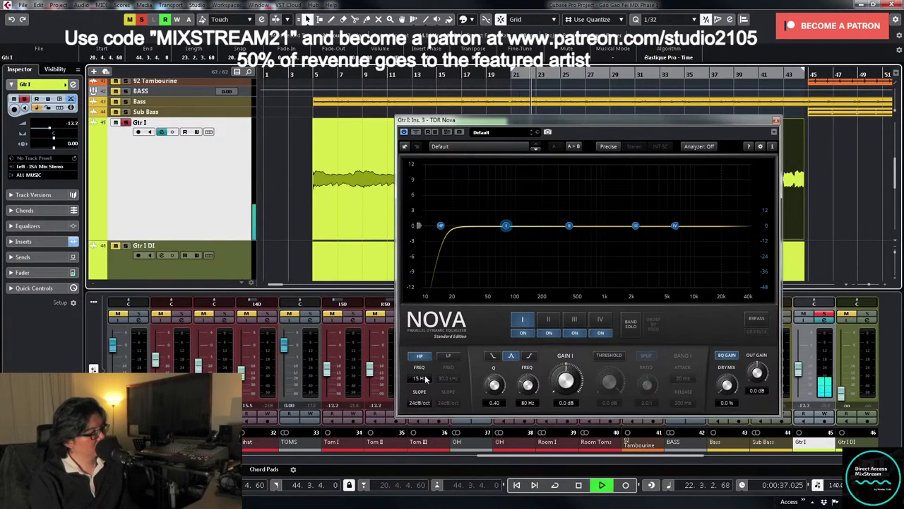
pyautogui.moveTo(420, 375); pyautogui.dragTo(421, 363)
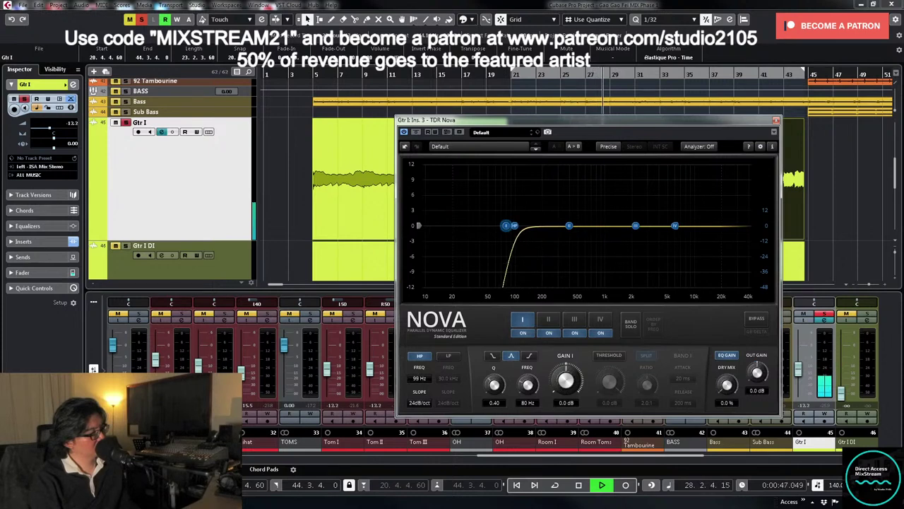
pyautogui.press('space')
# - Enable Nova's low-pass filter, lower it to 12.2 kHz during playback, and close the plug-in
pyautogui.click(452, 359)
pyautogui.press('space')
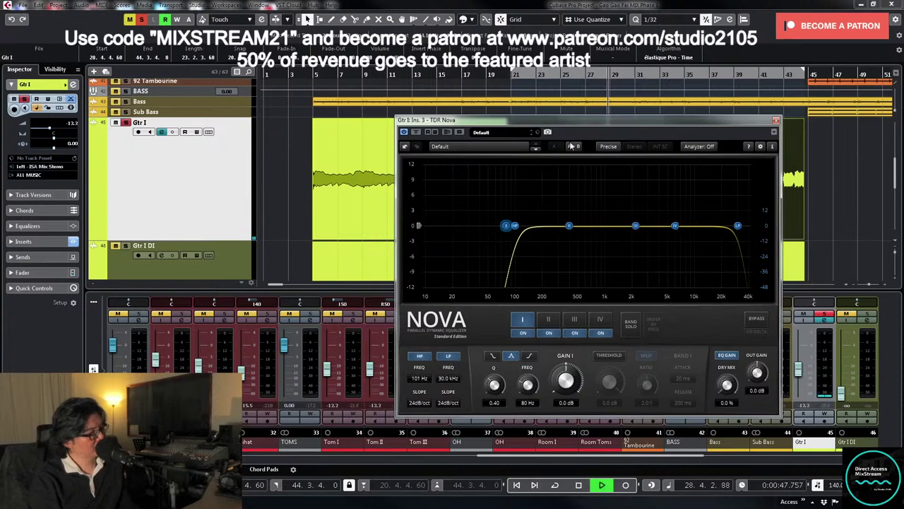
pyautogui.moveTo(618, 126); pyautogui.dragTo(490, 132)
pyautogui.moveTo(603, 227); pyautogui.dragTo(568, 227)
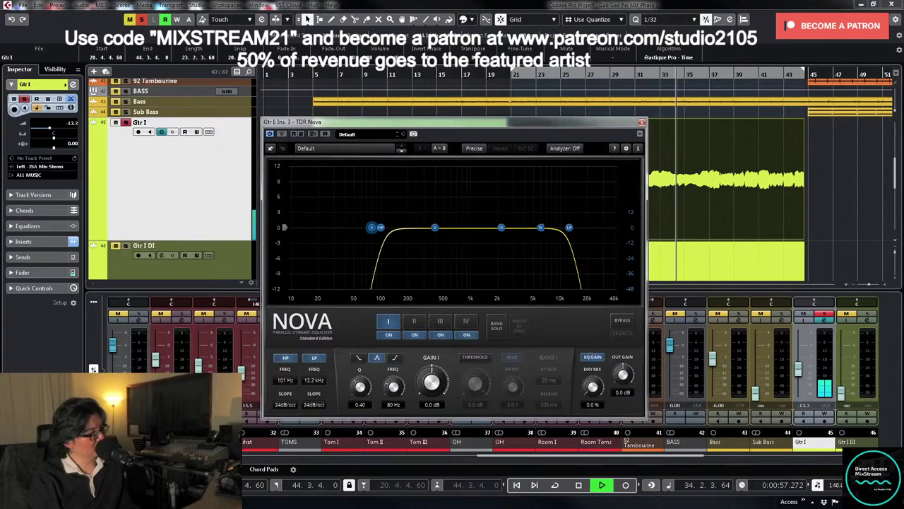
pyautogui.click(643, 123)
pyautogui.press('space')
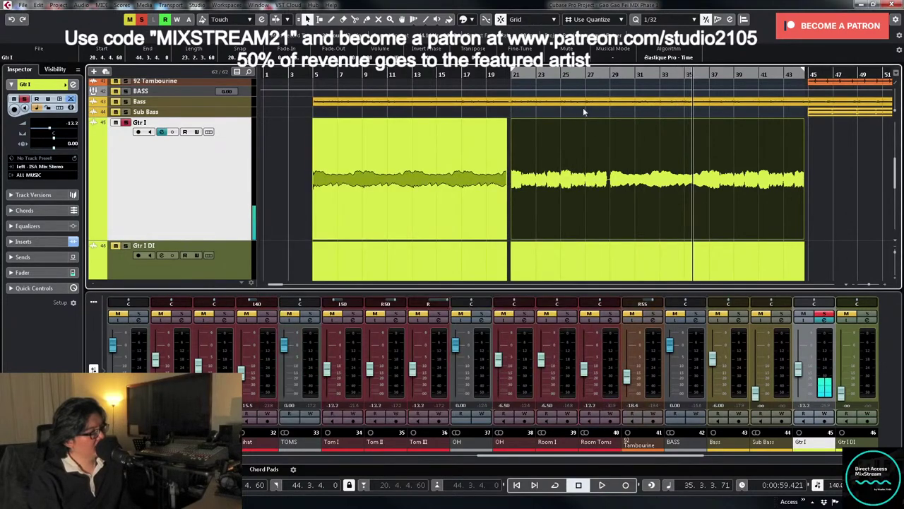
# - Locate the gap in the selected Gtr I clip just before bar 29 and park the project cursor there
pyautogui.click(612, 73)
pyautogui.press('h')
pyautogui.press('h')
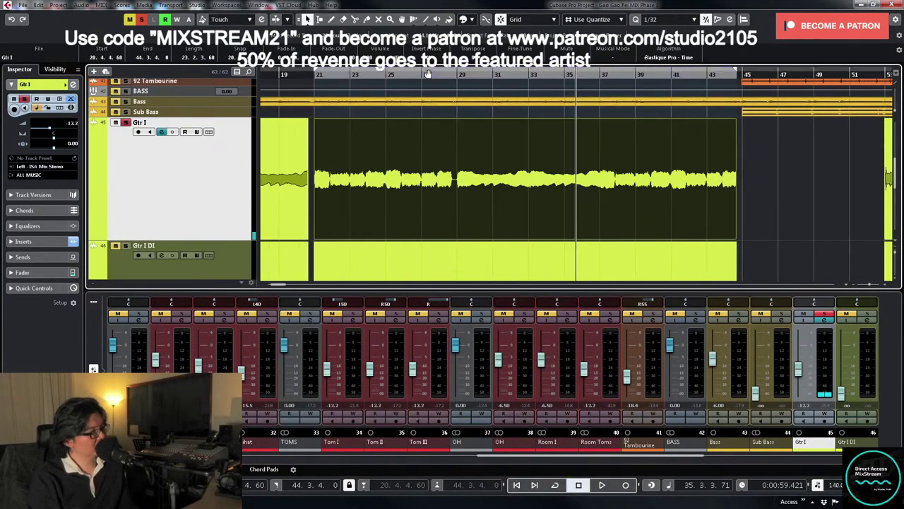
pyautogui.click(429, 75)
pyautogui.press('h')
pyautogui.press('h')
pyautogui.press('h')
pyautogui.press('h')
pyautogui.press('g')
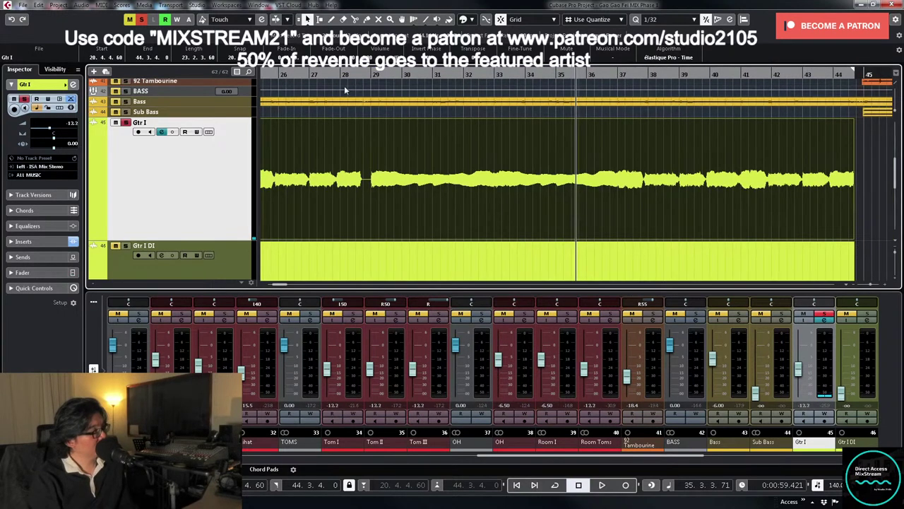
pyautogui.click(364, 74)
pyautogui.press('h')
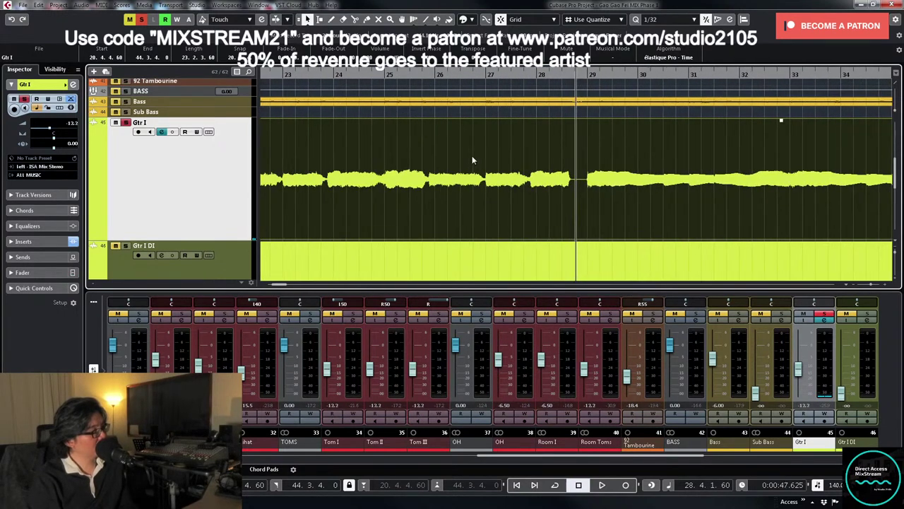
# - Set the right locator to bar 29 and play the range from the Gtr I clip's start in cycle mode
pyautogui.hotkey('shift', 'r')
pyautogui.write('29')
pyautogui.press('Return')
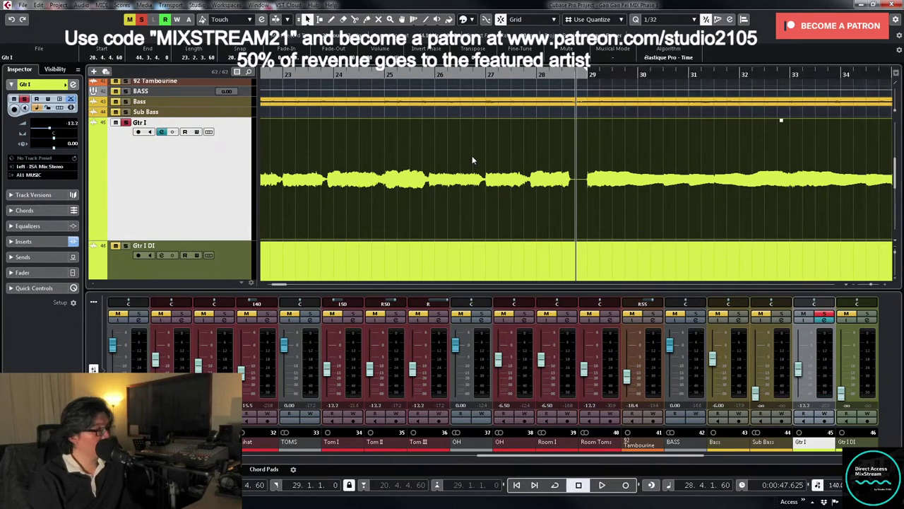
pyautogui.press('KP_1')
pyautogui.press('KP_Divide')
pyautogui.press('space')
pyautogui.hotkey('shift', 'f')
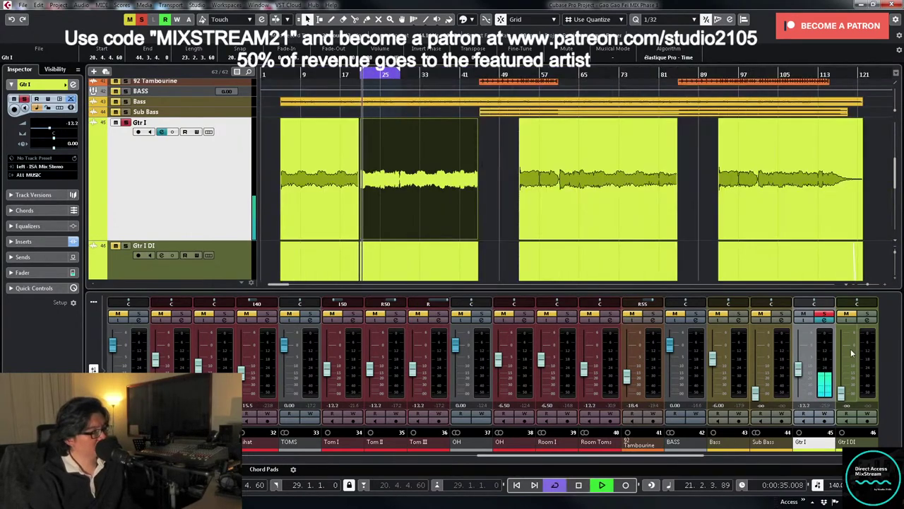
# - Reopen Nova on Gtr I, set band II's Q to 6.00, and sweep the soloed, boosted band to 2096 Hz
pyautogui.click(825, 320)
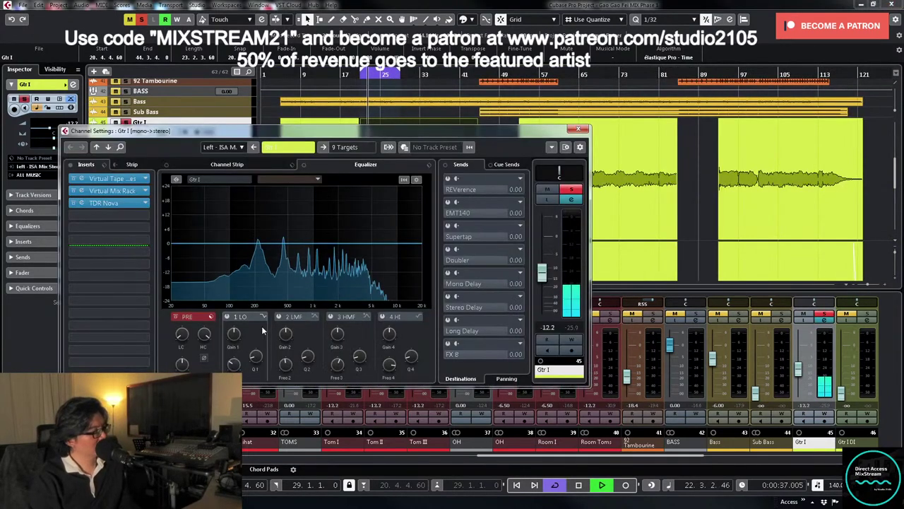
pyautogui.click(106, 202)
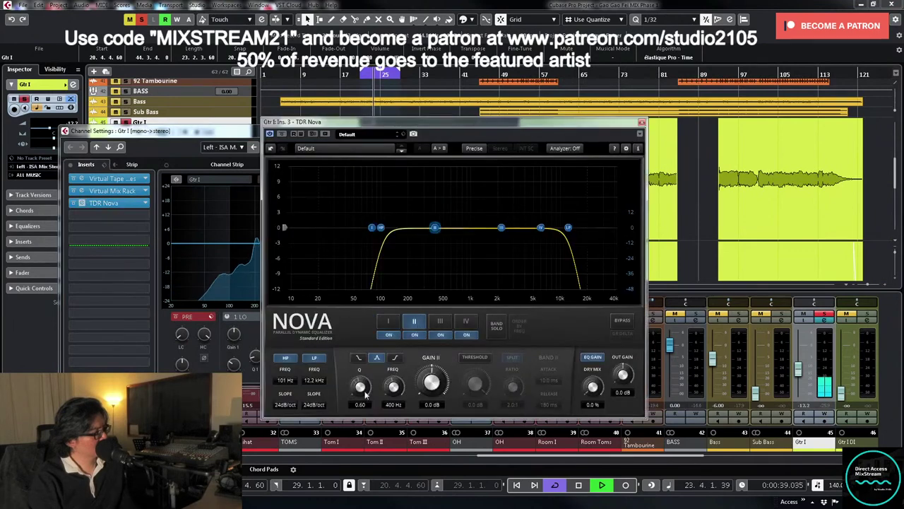
pyautogui.moveTo(360, 387); pyautogui.dragTo(360, 346)
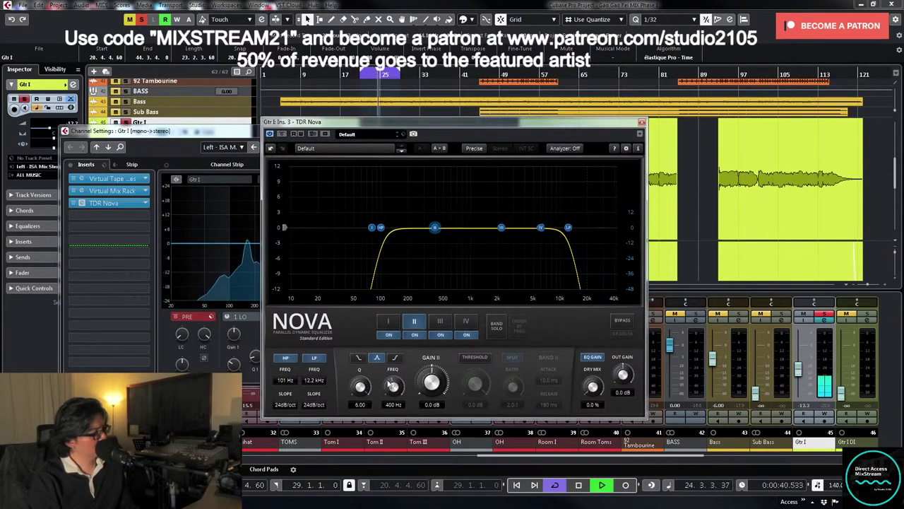
pyautogui.click(497, 329)
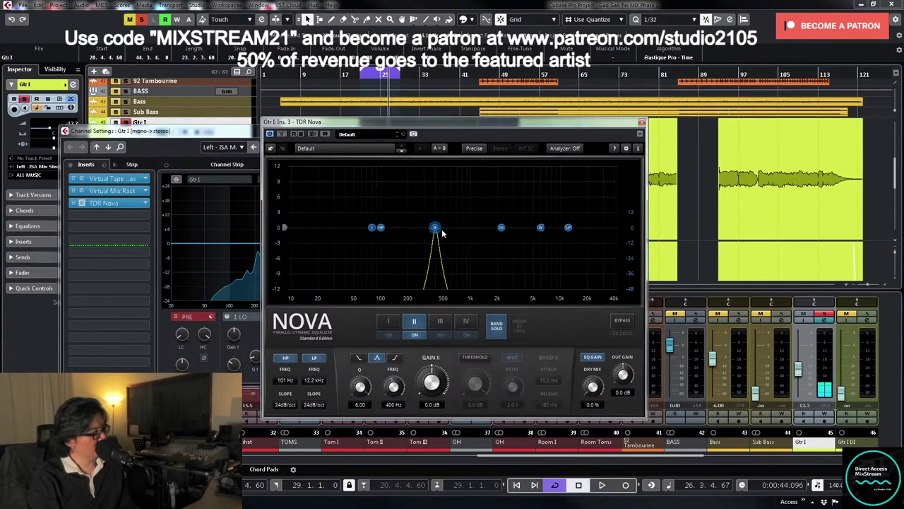
pyautogui.moveTo(436, 228); pyautogui.dragTo(501, 186)
pyautogui.press('space')
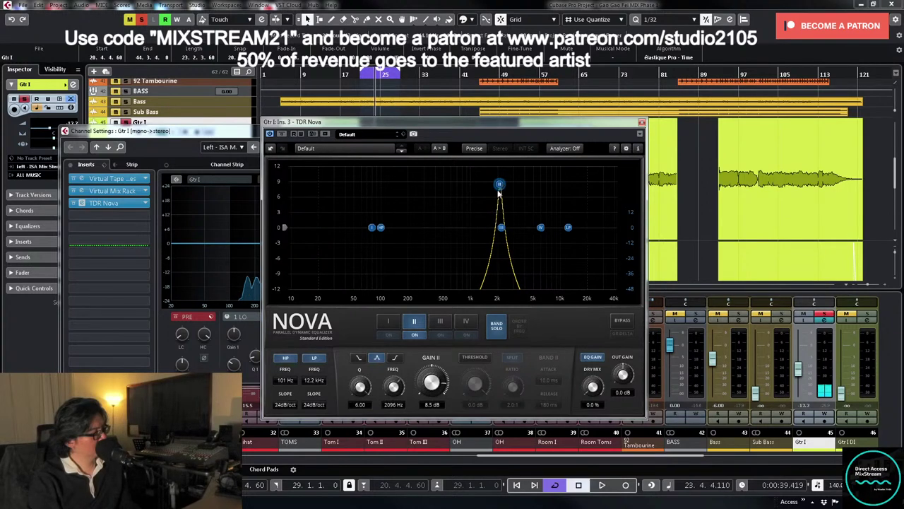
# - Reset band II's gain to 0 dB, enable its threshold with Split off, and turn off band solo
pyautogui.doubleClick(437, 405)
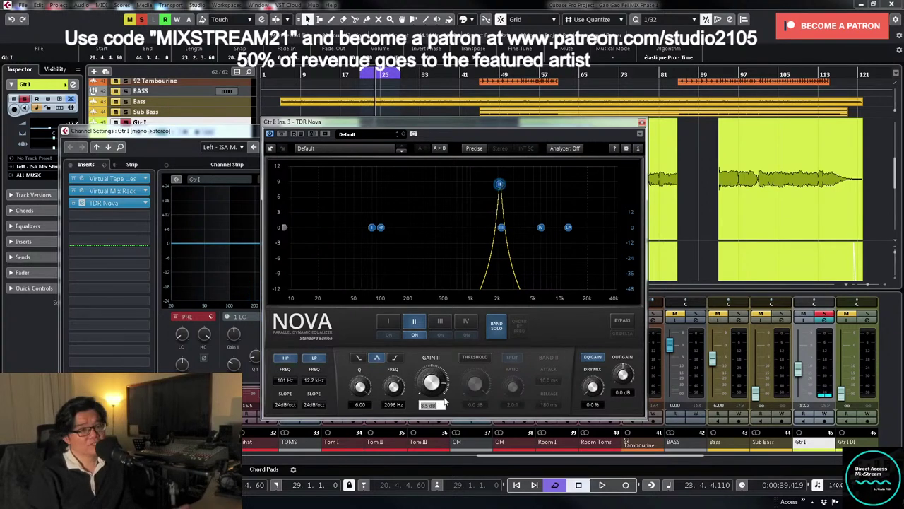
pyautogui.write('0')
pyautogui.press('Return')
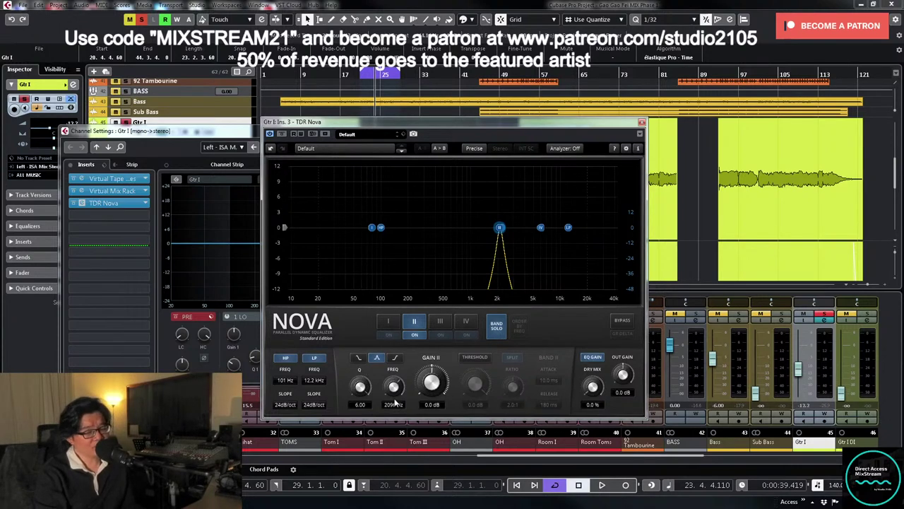
pyautogui.click(475, 357)
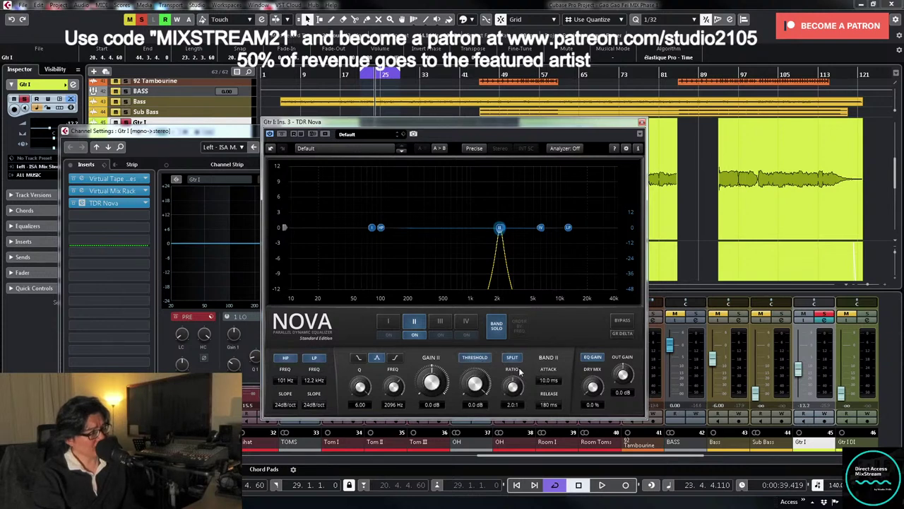
pyautogui.click(513, 359)
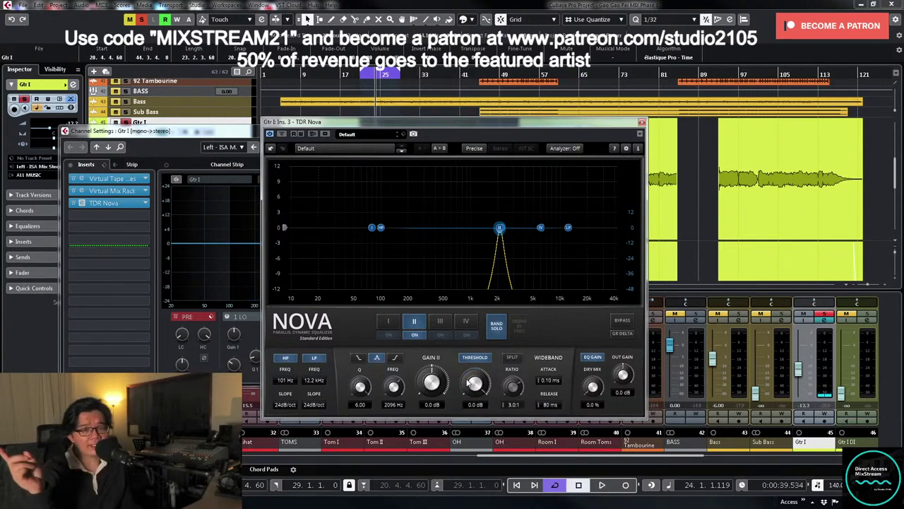
pyautogui.click(498, 332)
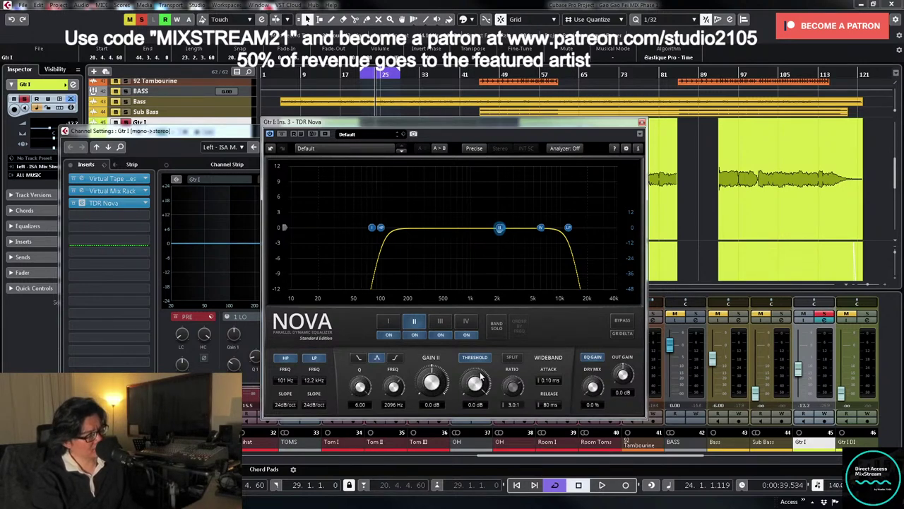
# - Lower band II's threshold to -18.2 dB during playback and compare the sound with the band off and on
pyautogui.press('space')
pyautogui.moveTo(477, 383); pyautogui.dragTo(478, 420)
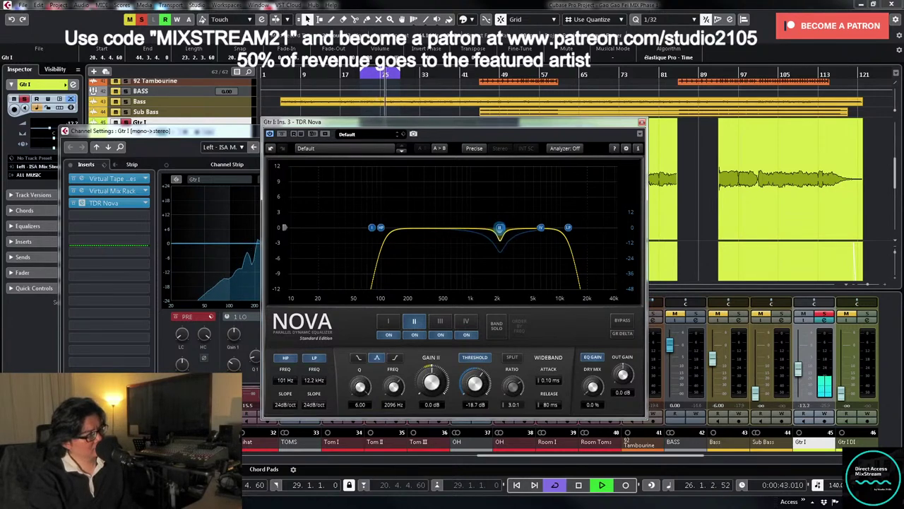
pyautogui.click(414, 335)
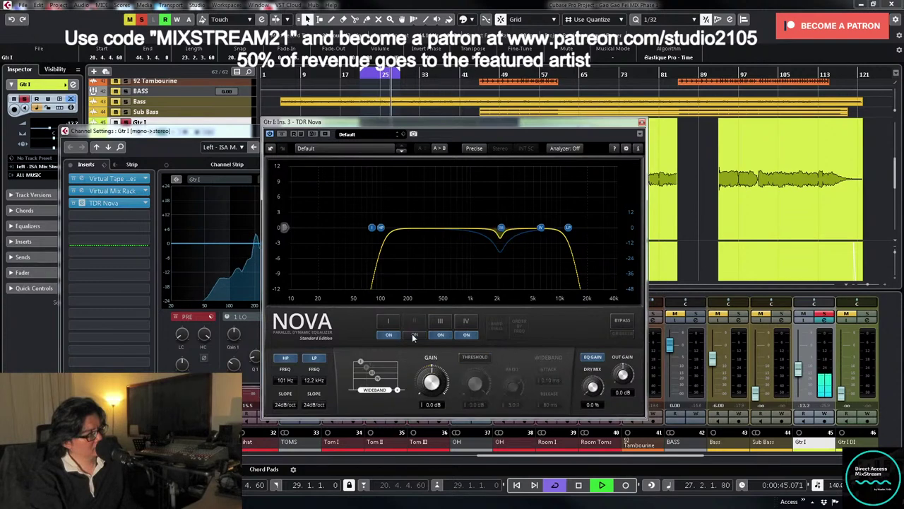
pyautogui.click(414, 335)
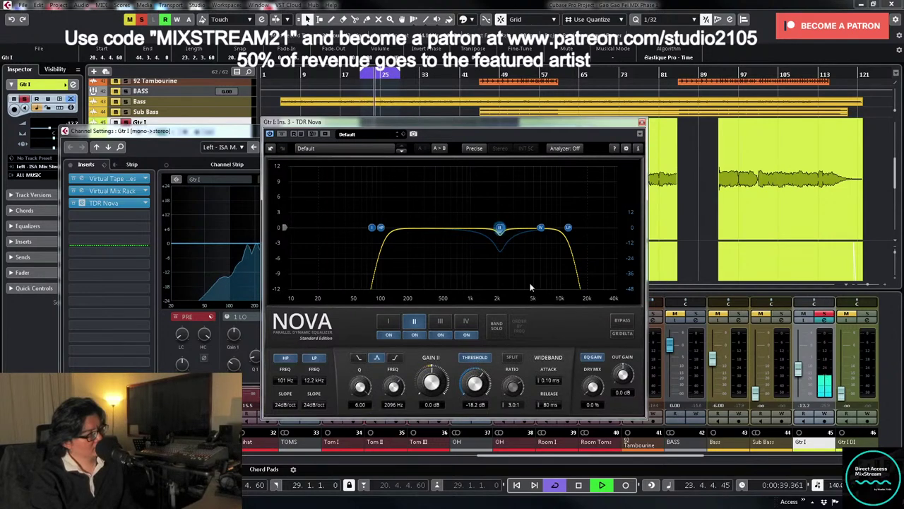
pyautogui.press('space')
# - Select Nova's band III near 2200 Hz, set its Q to 6.00, and restart playback
pyautogui.click(501, 229)
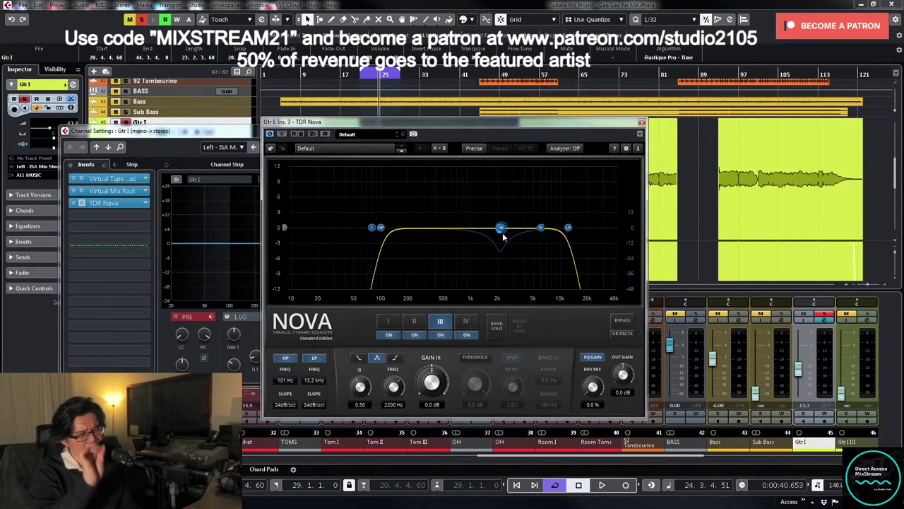
pyautogui.scroll(5, 501, 228)
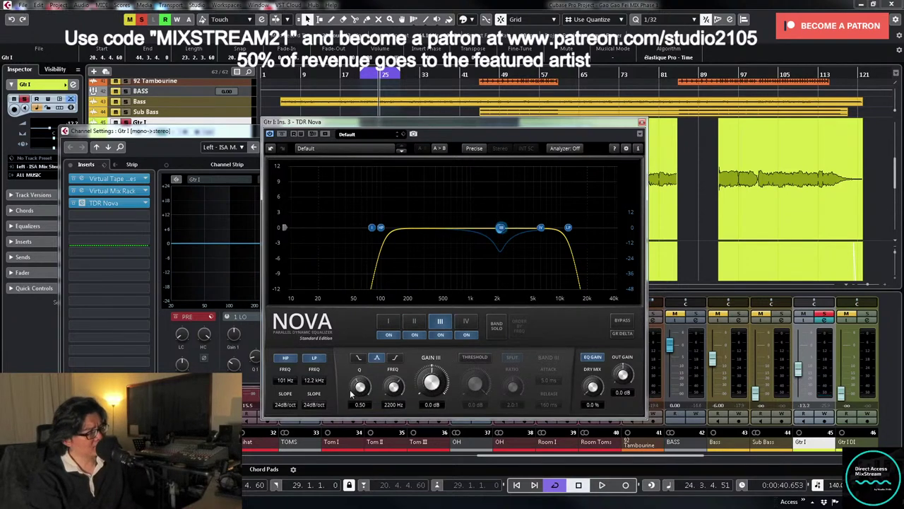
pyautogui.scroll(5, 501, 227)
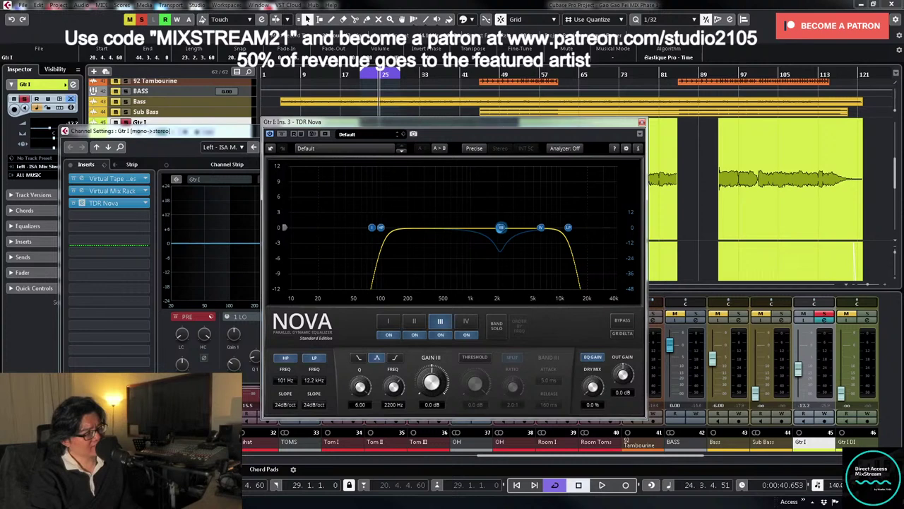
pyautogui.press('space')
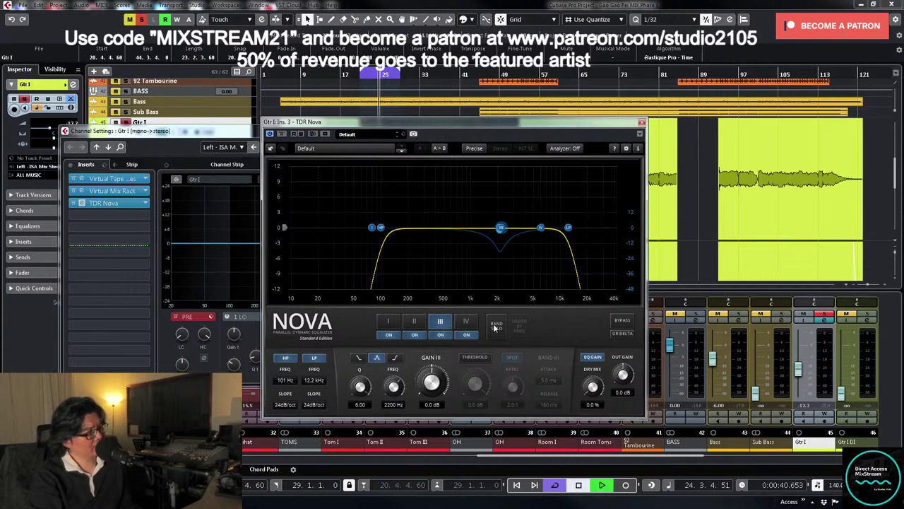
# - Solo band III in TDR Nova and sweep it, boosted about 9.7 dB, to 1713 Hz during playback
pyautogui.click(497, 326)
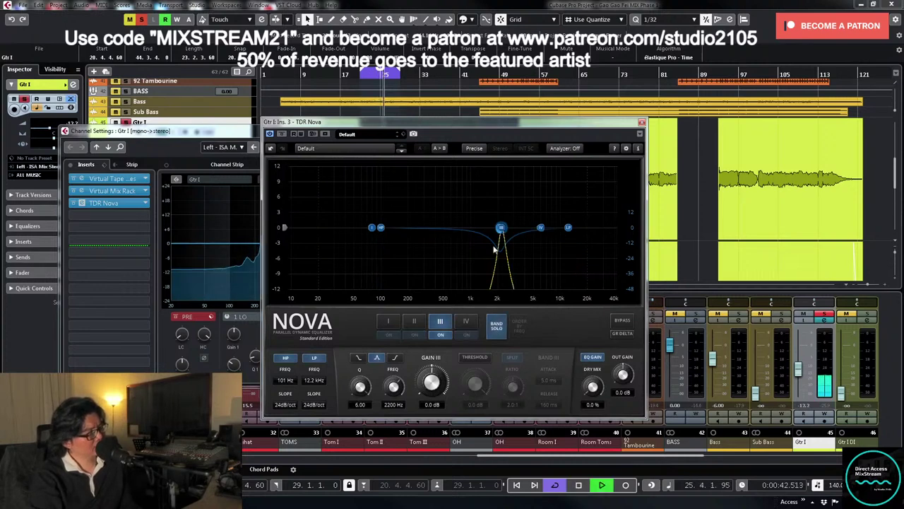
pyautogui.moveTo(501, 227); pyautogui.dragTo(493, 182)
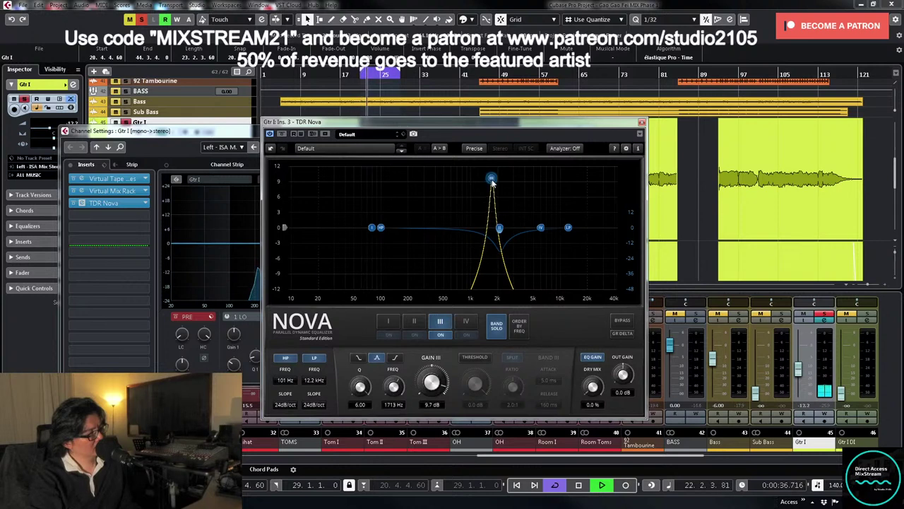
pyautogui.press('space')
# - Set band III's gain to 0 dB, turn off its solo and keep the band enabled
pyautogui.click(439, 407)
pyautogui.write('0')
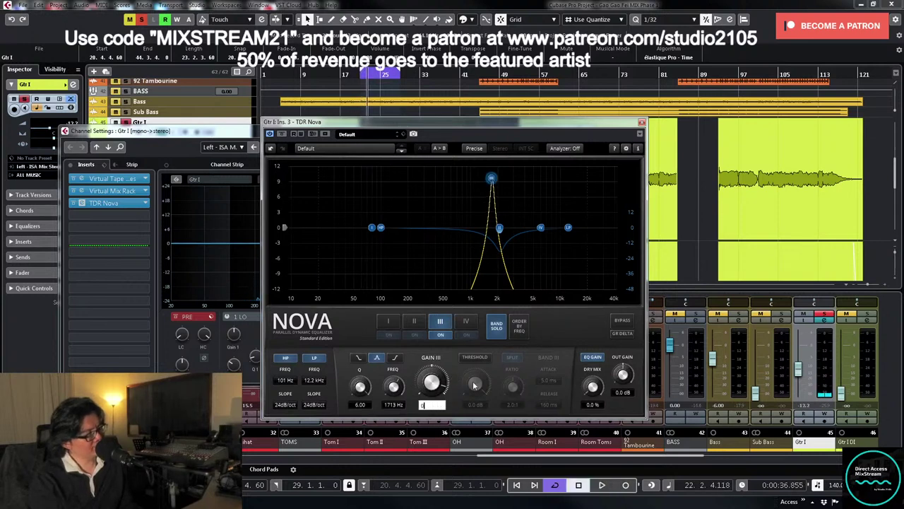
pyautogui.press('Return')
pyautogui.click(496, 323)
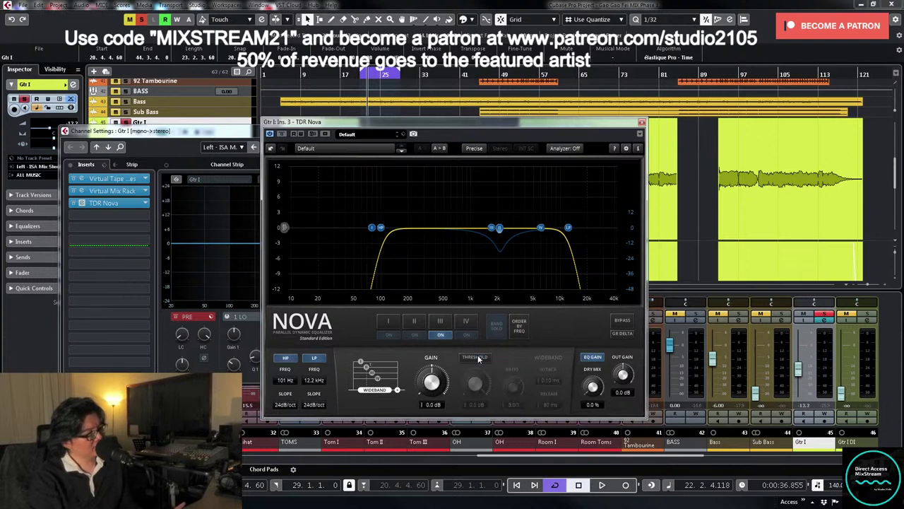
pyautogui.click(442, 336)
pyautogui.click(496, 327)
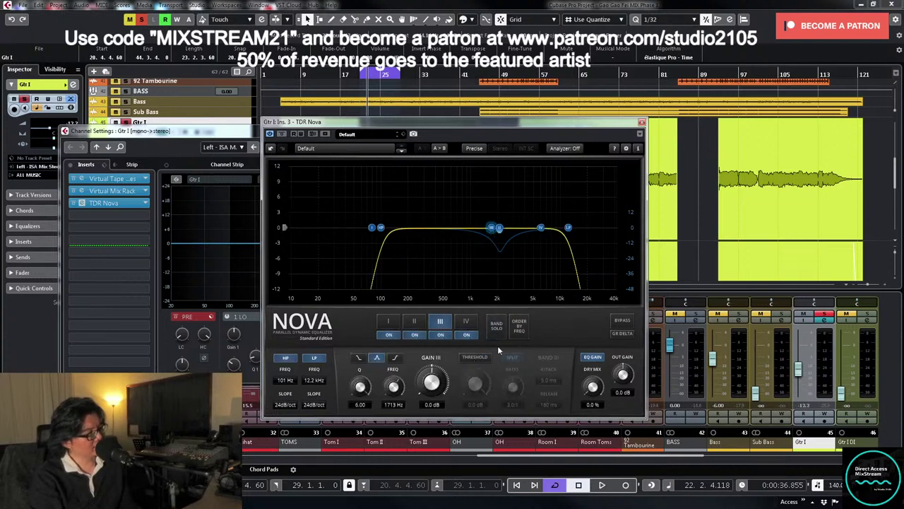
# - Enable dynamic processing on band III and lower its threshold to about -17.8 dB during playback
pyautogui.click(475, 357)
pyautogui.press('space')
pyautogui.moveTo(476, 379); pyautogui.dragTo(476, 400)
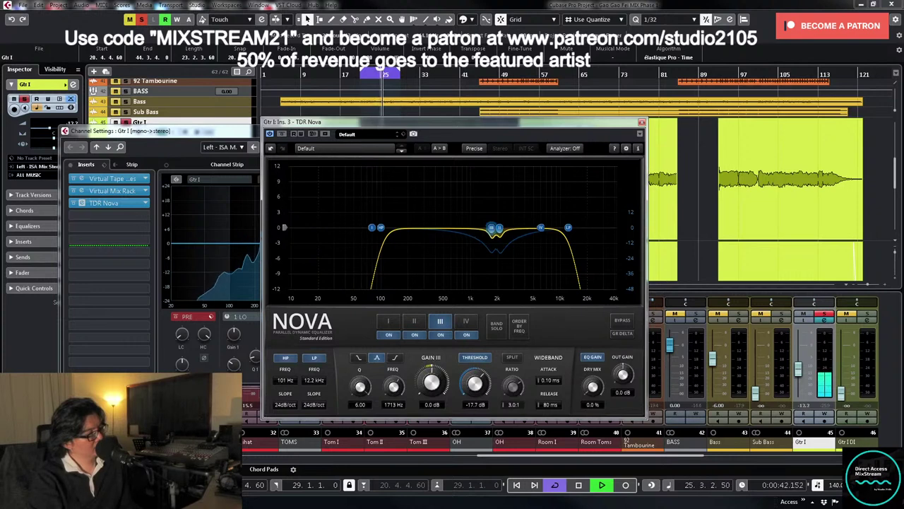
# - Compare the guitar with TDR Nova bypassed and active, and close the plugin and channel settings windows
pyautogui.click(281, 134)
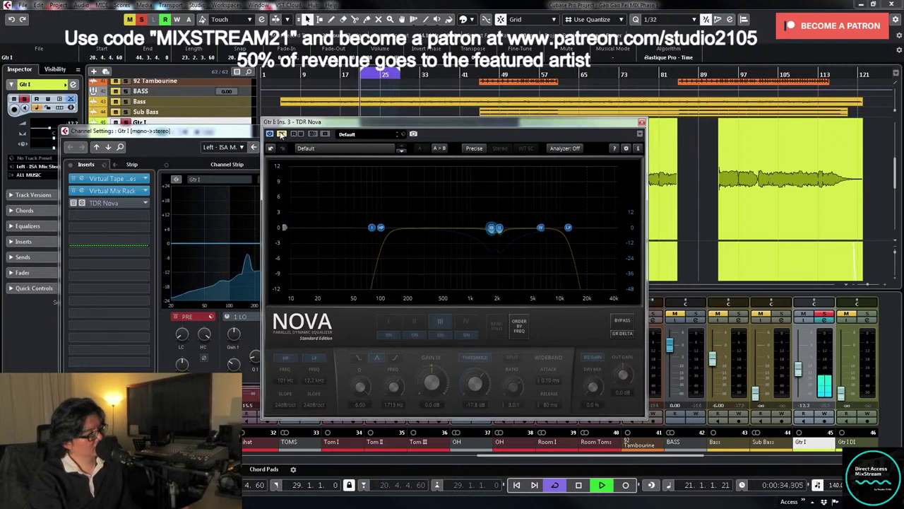
pyautogui.click(281, 134)
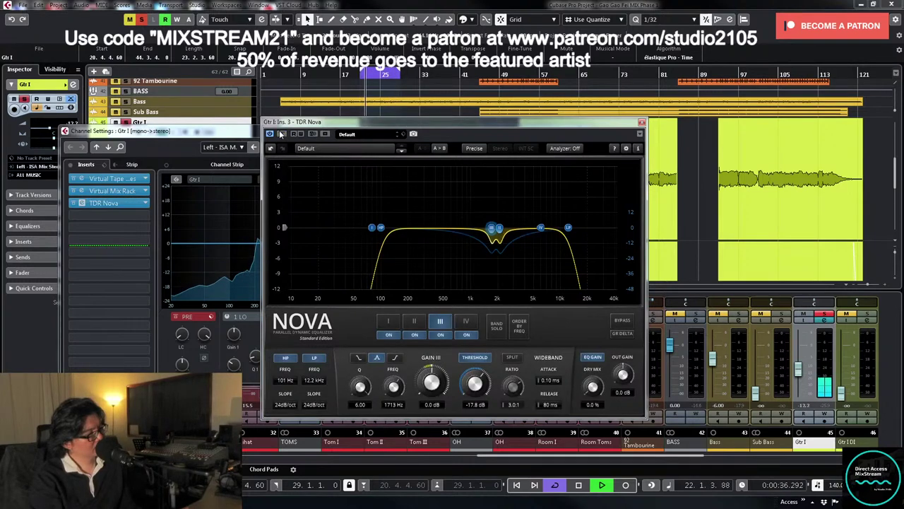
pyautogui.click(641, 123)
pyautogui.click(578, 129)
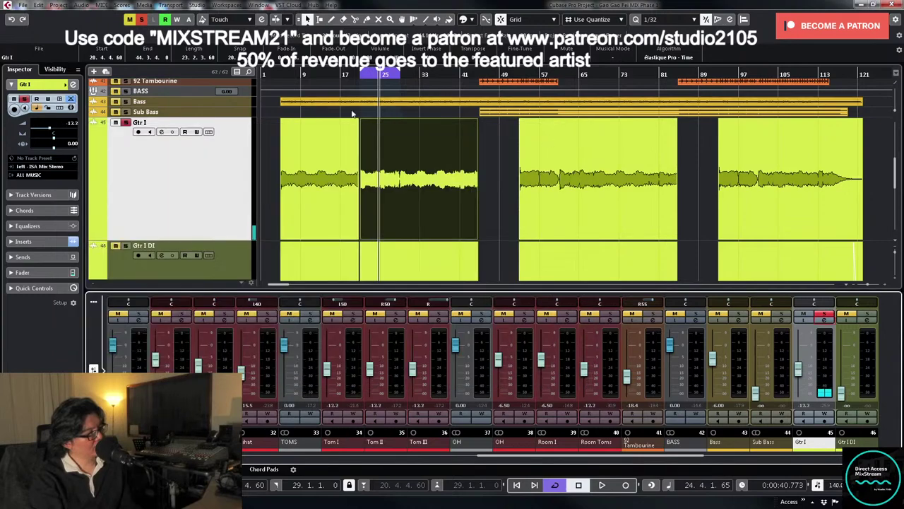
# - Unsolo Gtr I and raise its fader to about -11.5 dB while the full mix plays
pyautogui.click(824, 314)
pyautogui.press('space')
pyautogui.moveTo(798, 374); pyautogui.dragTo(796, 372)
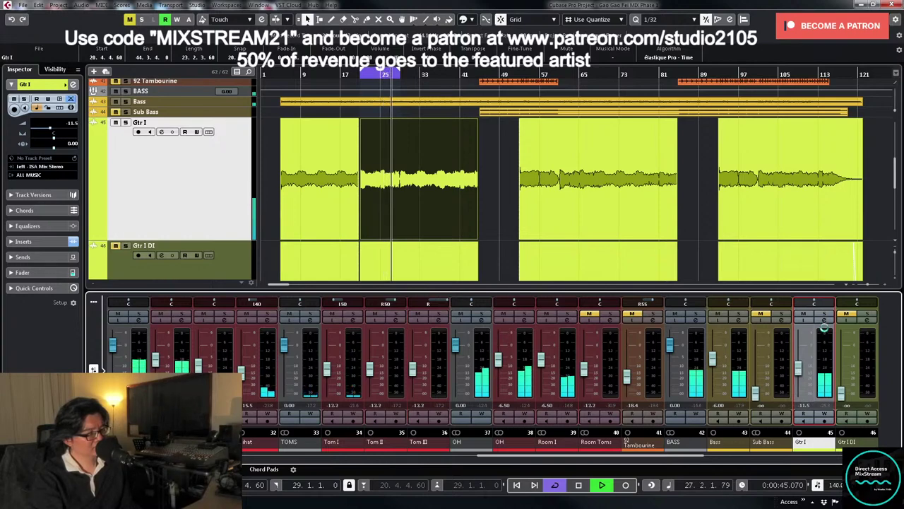
# - Add the UAD Teletronix LA-3A compressor to Gtr I's fourth insert slot and close the channel settings
pyautogui.click(823, 319)
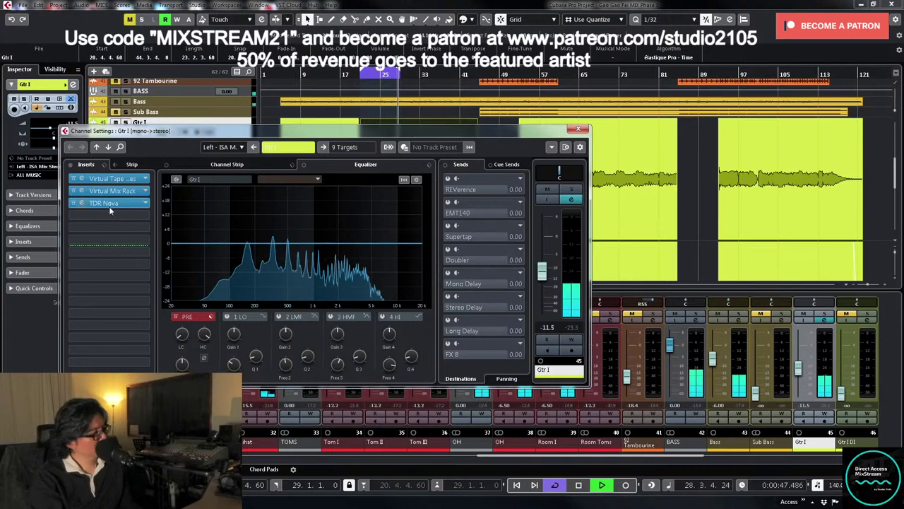
pyautogui.click(144, 215)
pyautogui.scroll(-4, 163, 247)
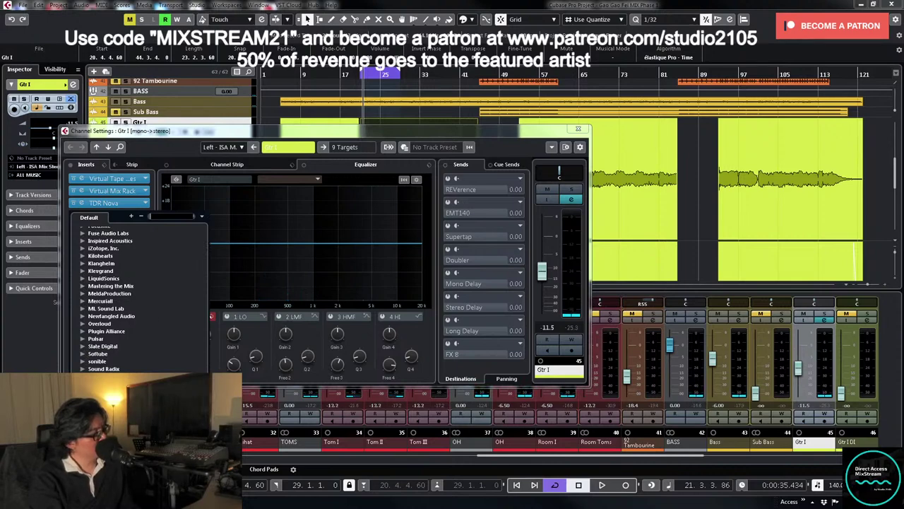
pyautogui.scroll(-1, 142, 297)
pyautogui.scroll(-15, 141, 296)
pyautogui.scroll(-12, 147, 368)
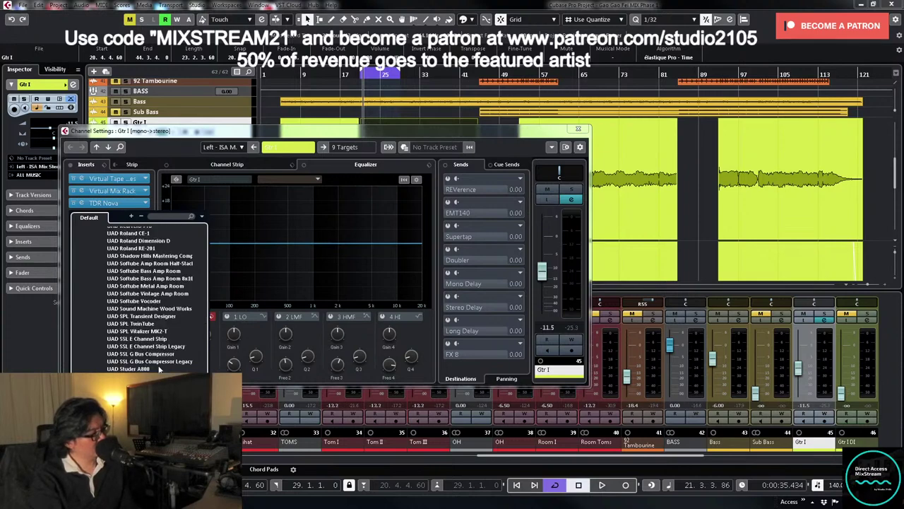
pyautogui.click(145, 413)
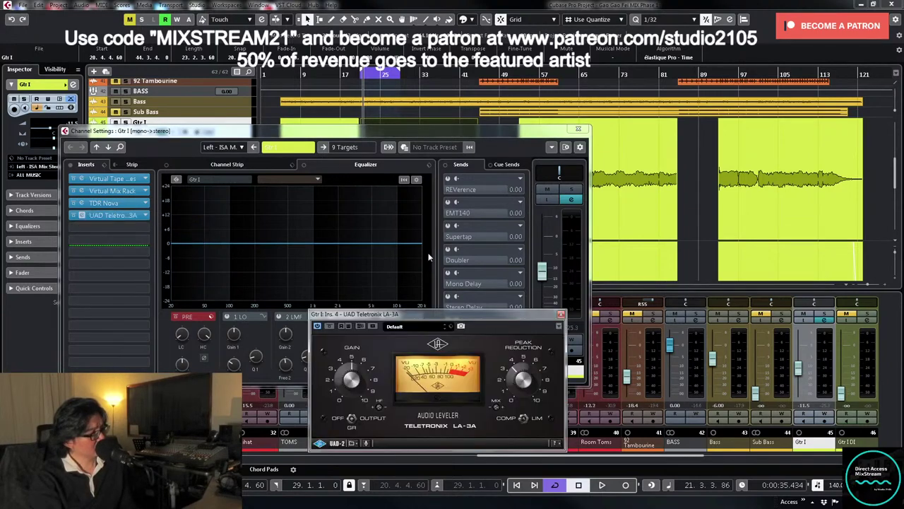
pyautogui.moveTo(459, 320); pyautogui.dragTo(498, 198)
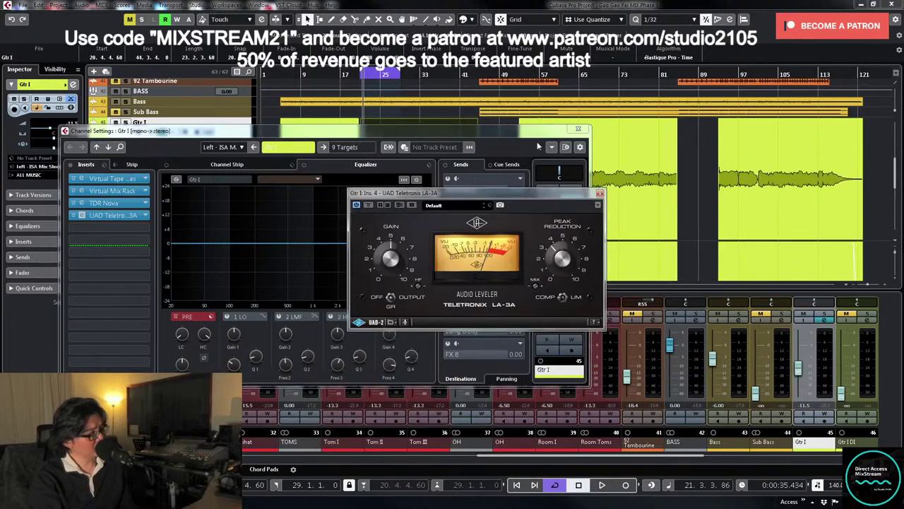
pyautogui.click(578, 128)
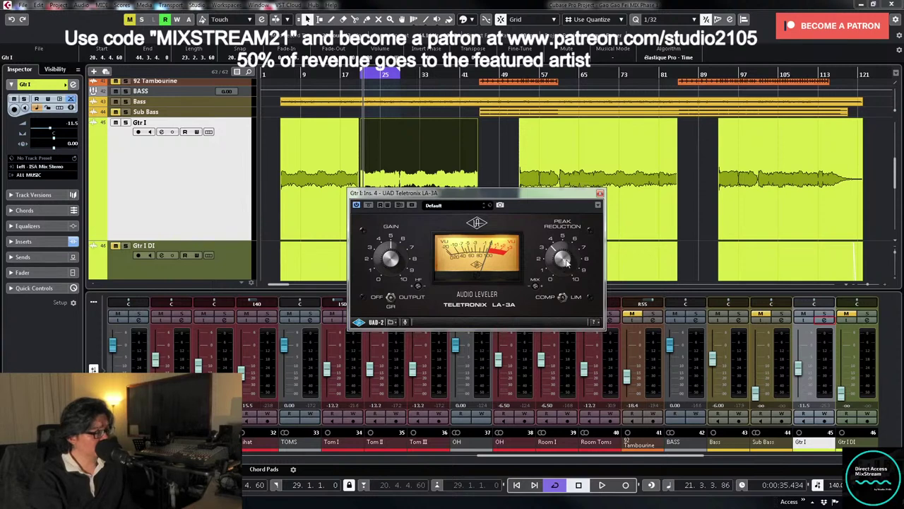
# - Play the mix while slightly increasing the LA-3A's peak reduction to about 4, and close the compressor
pyautogui.press('space')
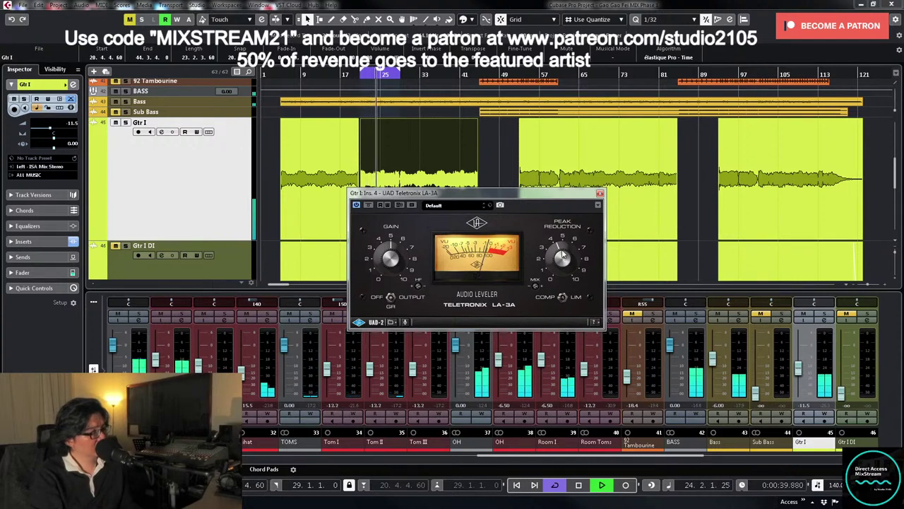
pyautogui.press('space')
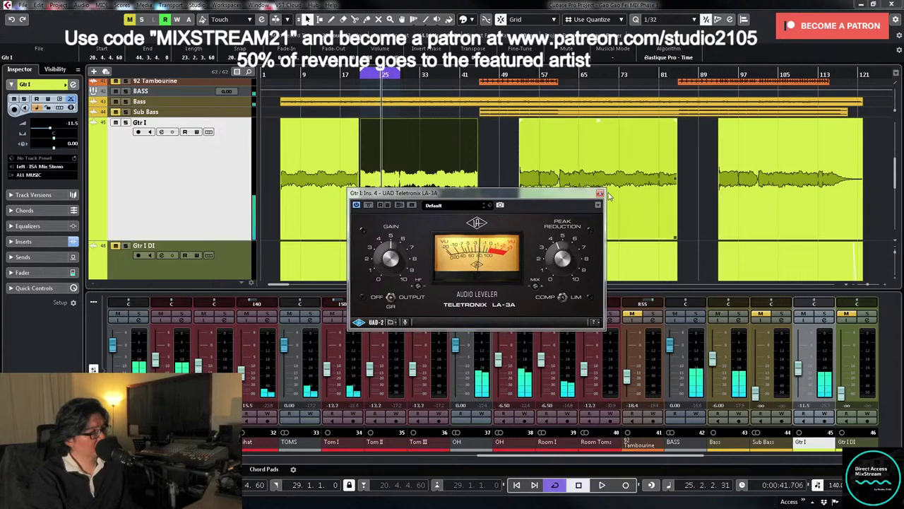
pyautogui.click(600, 192)
# - Turn off cycle playback and lower the Gtr I fader to about -12.5 dB
pyautogui.click(554, 485)
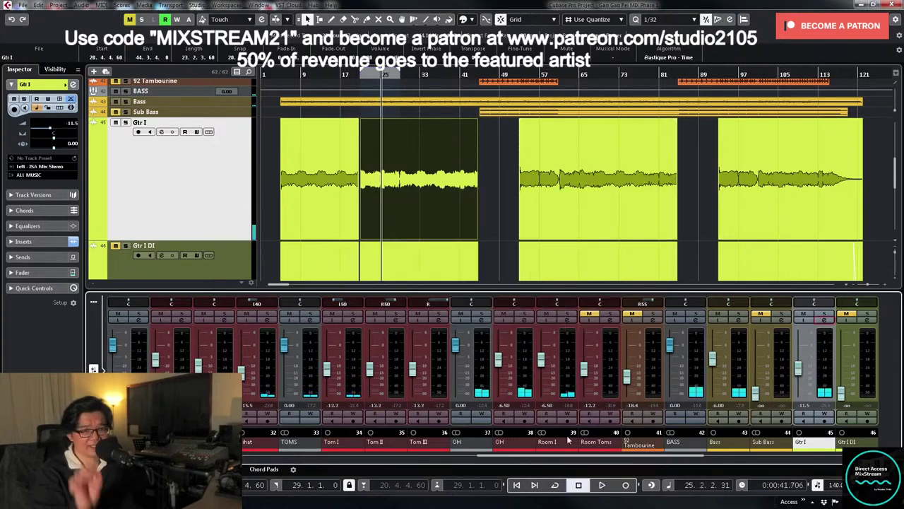
pyautogui.moveTo(798, 378); pyautogui.dragTo(799, 381)
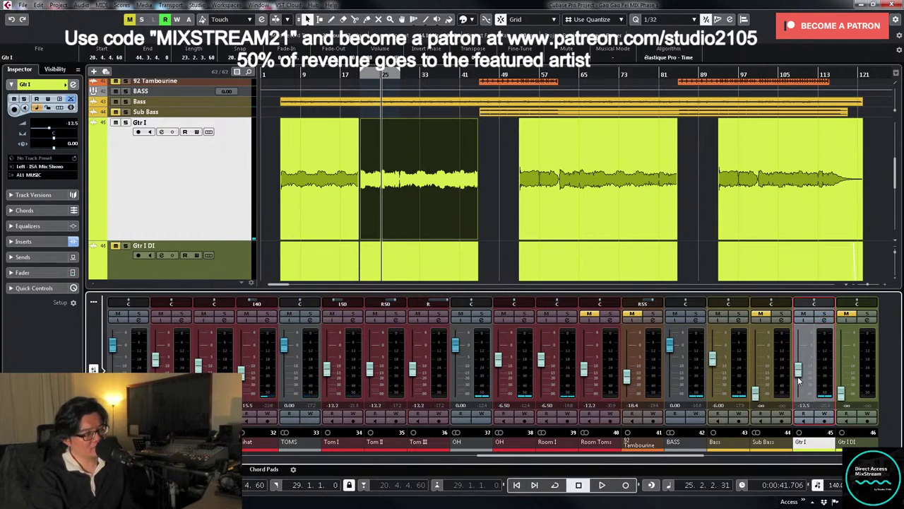
# - Solo Gtr I, activate its Supertap send and raise the send level to about -3.29 dB during playback
pyautogui.click(824, 320)
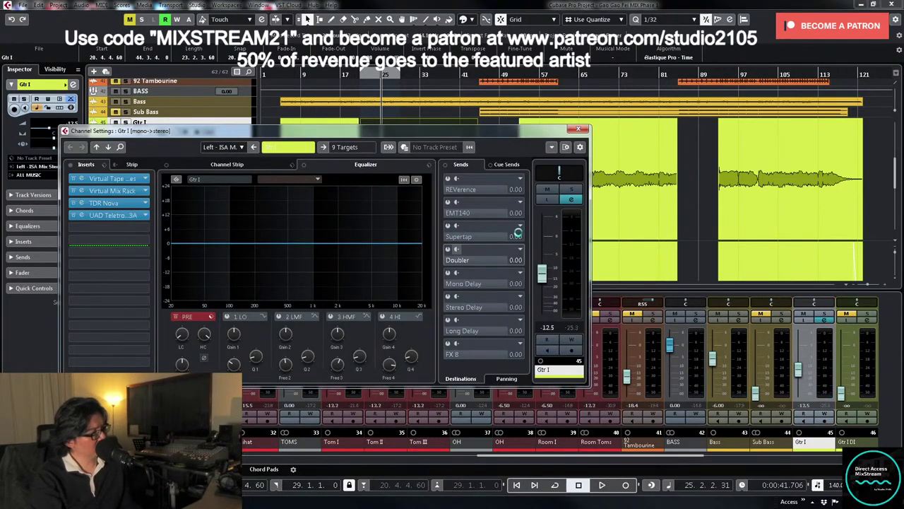
pyautogui.click(571, 192)
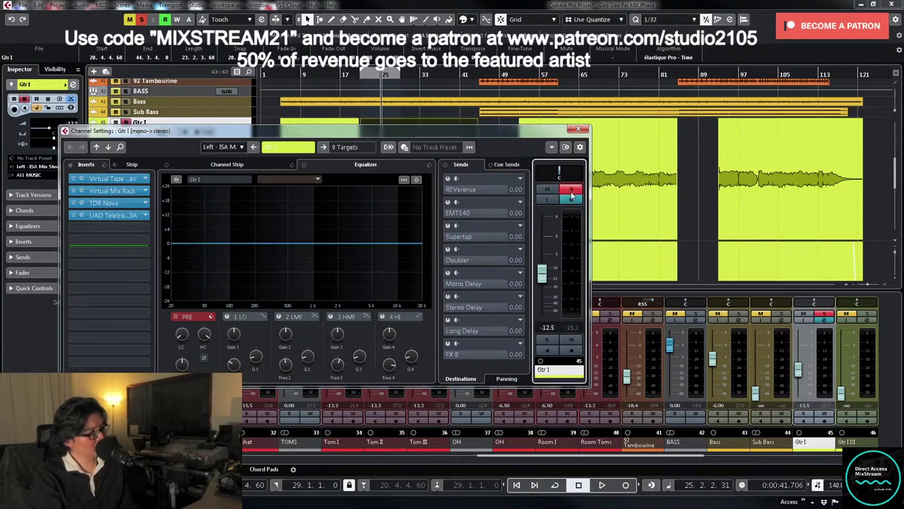
pyautogui.click(493, 240)
pyautogui.moveTo(481, 236); pyautogui.dragTo(394, 247)
pyautogui.click(571, 191)
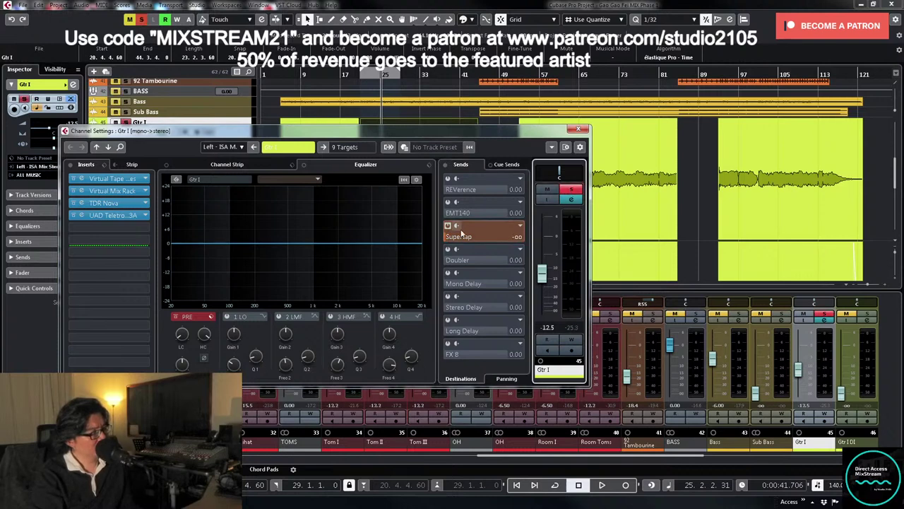
pyautogui.press('space')
pyautogui.moveTo(452, 239); pyautogui.dragTo(516, 241)
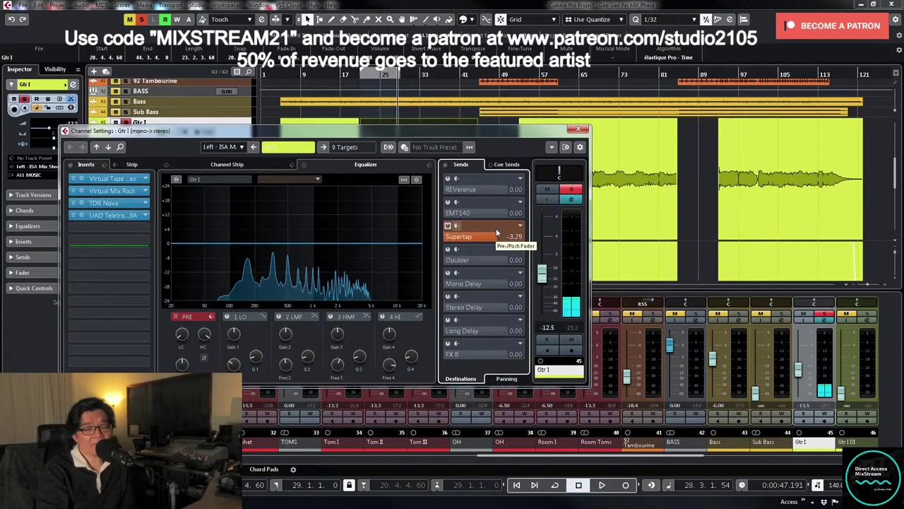
# - Open the SuperTap 2-Taps Stereo effect from Gtr I's Supertap send, review its delay settings and close it
pyautogui.rightClick(496, 228)
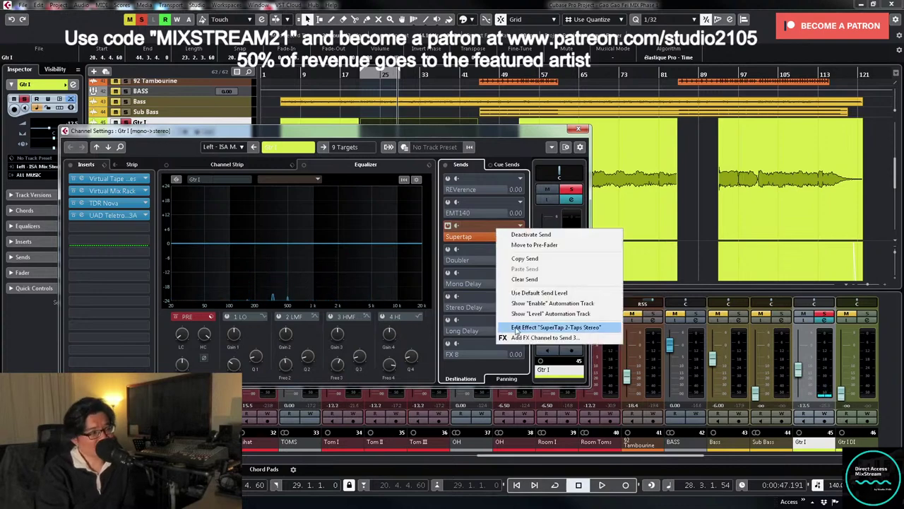
pyautogui.click(513, 320)
pyautogui.moveTo(480, 146); pyautogui.dragTo(678, 113)
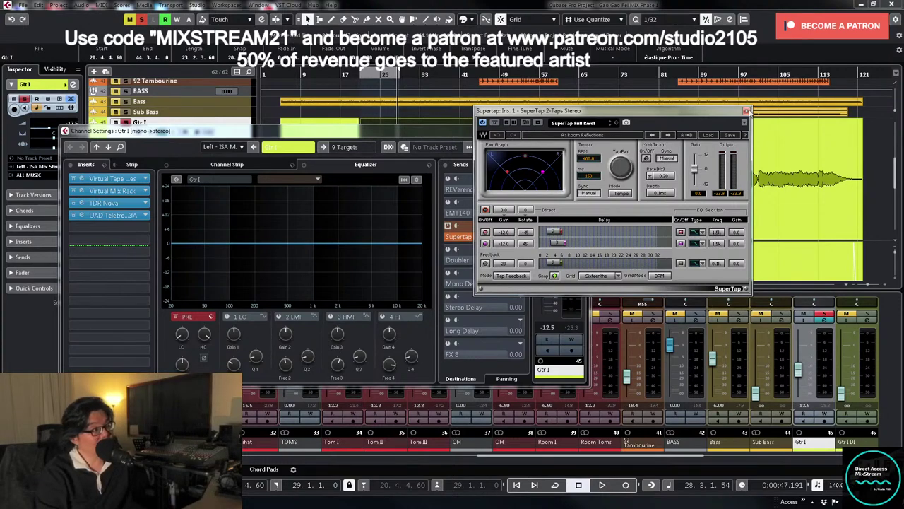
pyautogui.click(746, 111)
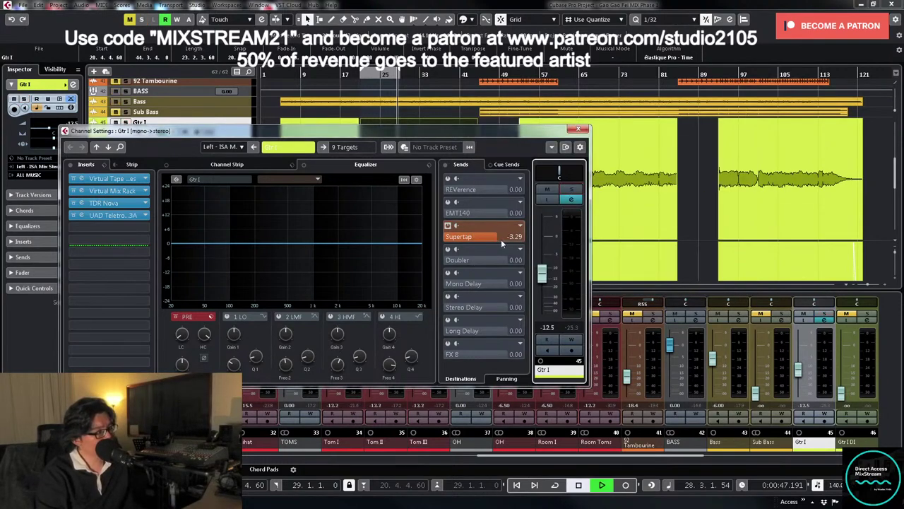
# - Play Gtr I in the full mix without solo and trim its Supertap send to about -3.46 dB
pyautogui.press('space')
pyautogui.moveTo(510, 237); pyautogui.dragTo(486, 240)
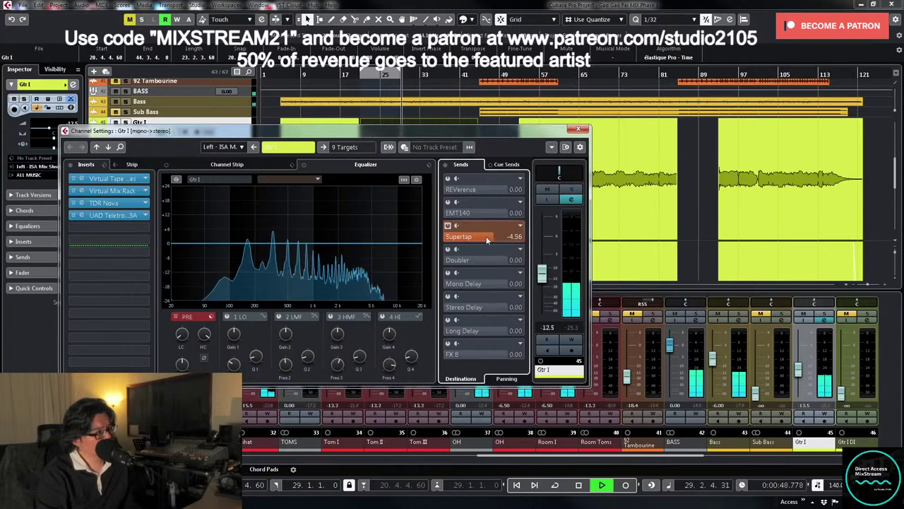
pyautogui.click(578, 129)
pyautogui.press('space')
pyautogui.press('space')
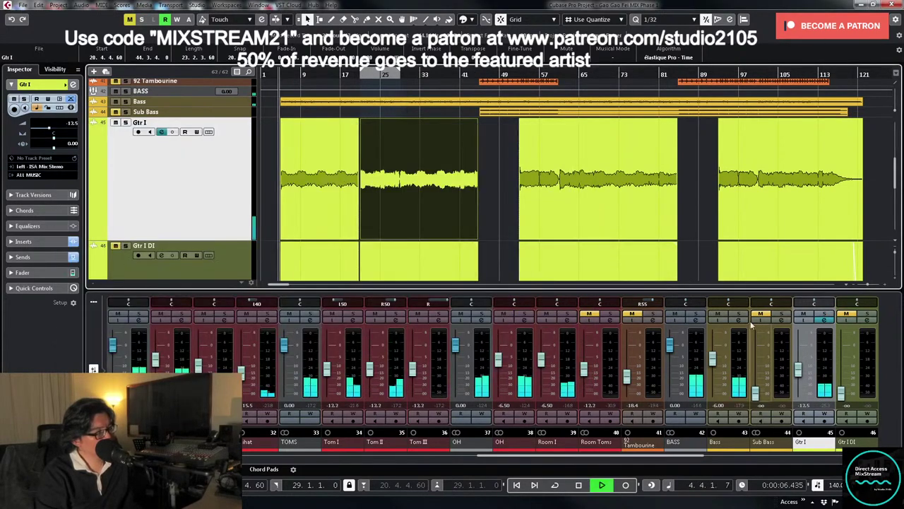
# - Play from the left locator and raise Gtr I's Supertap send to about -0.2 dB
pyautogui.click(825, 319)
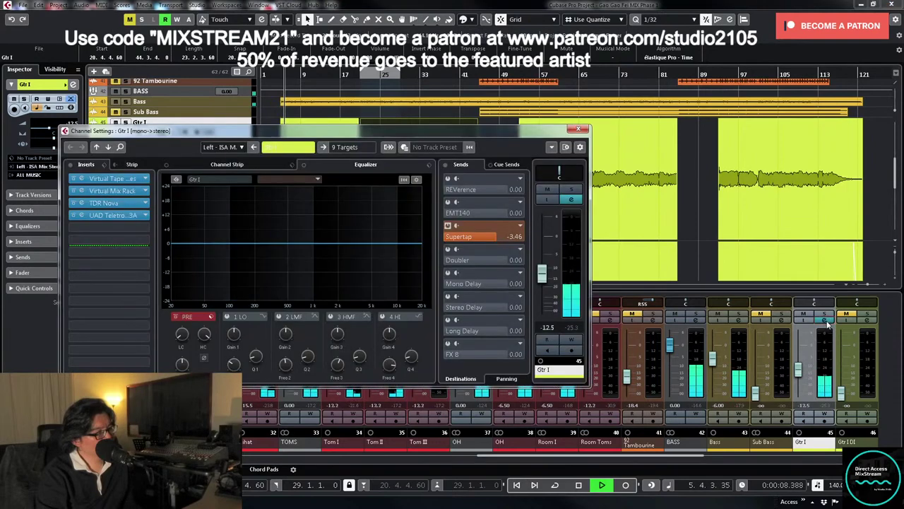
pyautogui.press('space')
pyautogui.press('KP_1')
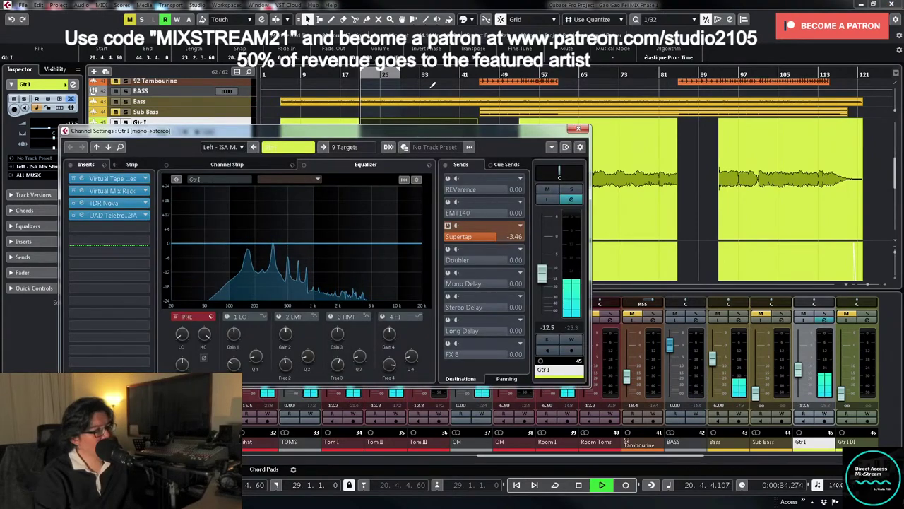
pyautogui.moveTo(493, 238); pyautogui.dragTo(511, 238)
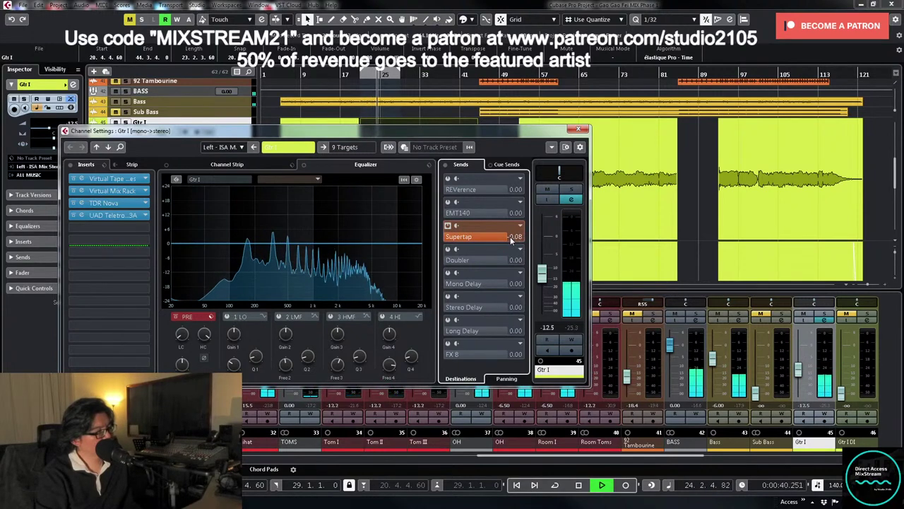
pyautogui.click(578, 130)
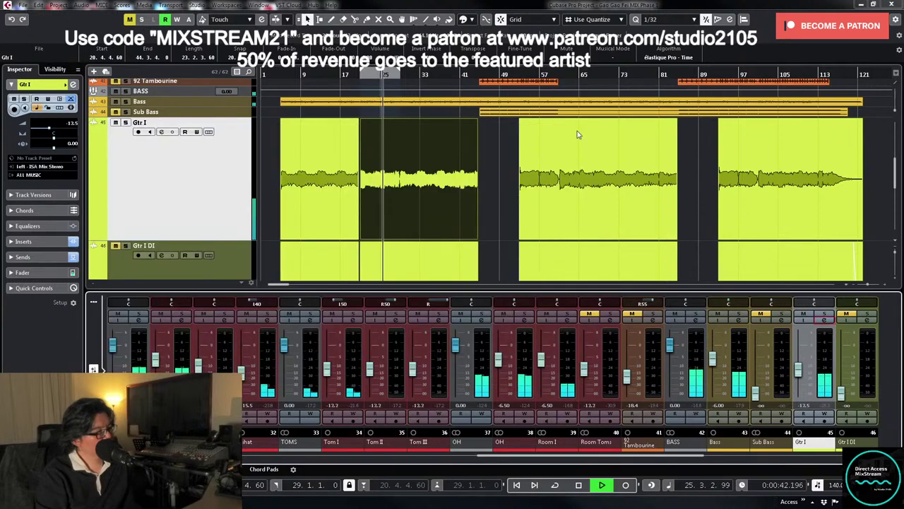
# - In Gtr I's channel settings, pull the Mono Delay send down to minus infinity and activate the REVerence send at -30 dB
pyautogui.click(825, 321)
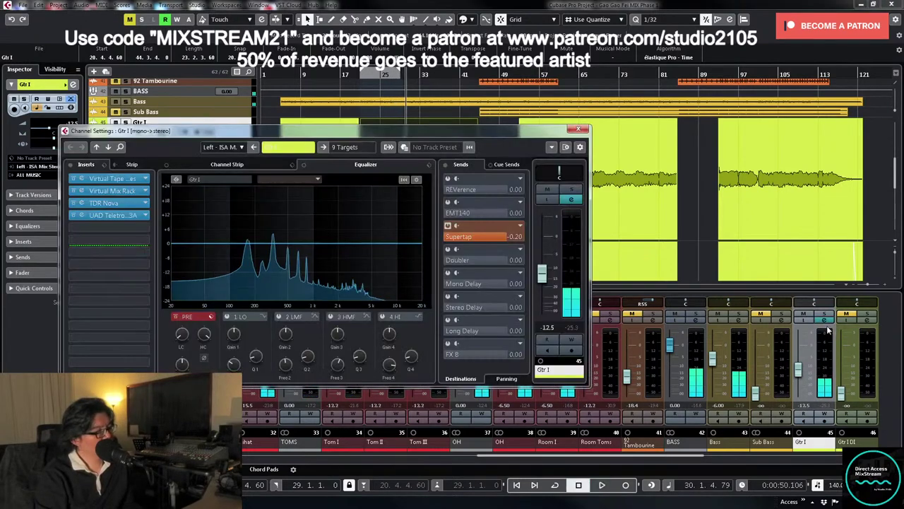
pyautogui.moveTo(506, 286); pyautogui.dragTo(375, 295)
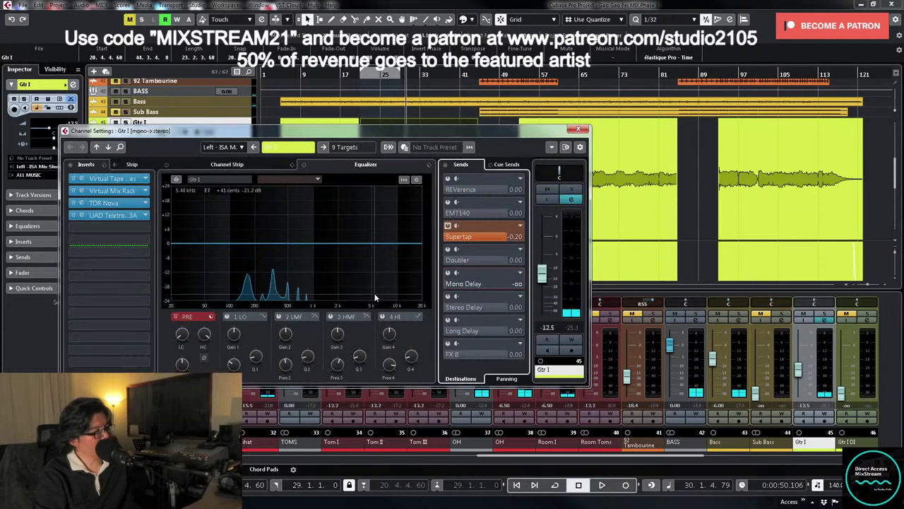
pyautogui.moveTo(501, 190); pyautogui.dragTo(448, 181)
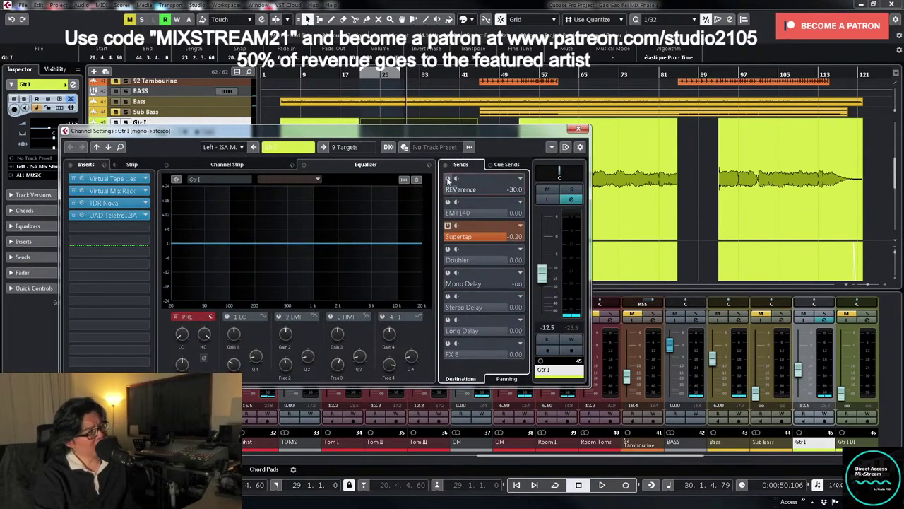
pyautogui.click(448, 178)
# - Solo Gtr I, play from the left locator, set its REVerence send to about -6.81 dB and unsolo the track
pyautogui.click(572, 190)
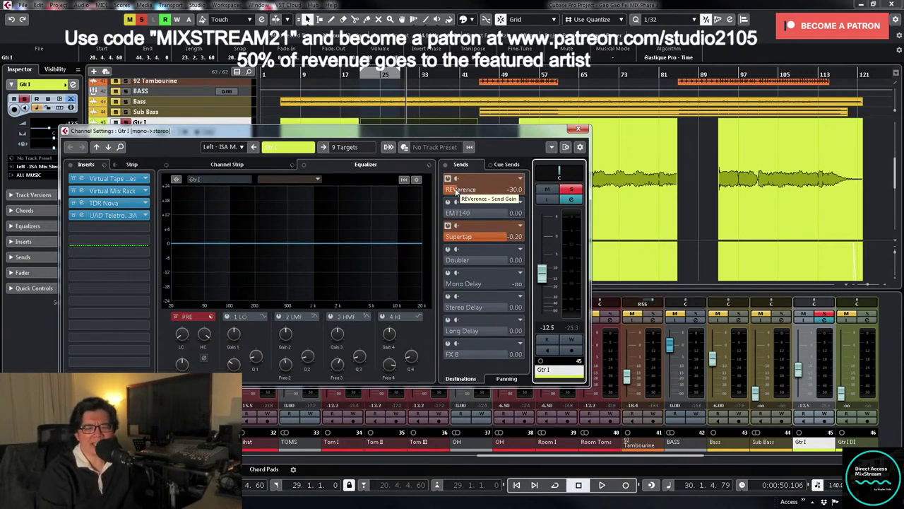
pyautogui.moveTo(463, 191); pyautogui.dragTo(490, 190)
pyautogui.press('space')
pyautogui.press('KP_1')
pyautogui.press('space')
pyautogui.scroll(-1, 468, 193)
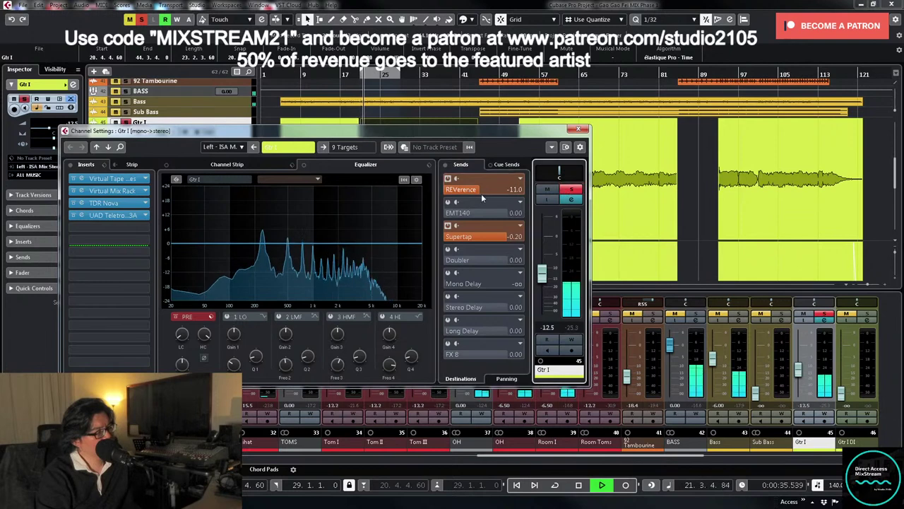
pyautogui.moveTo(479, 189); pyautogui.dragTo(430, 190)
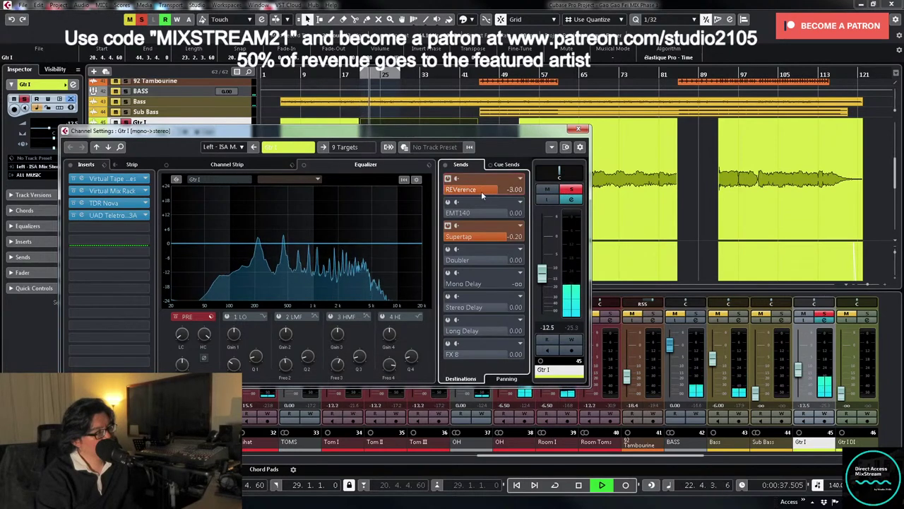
pyautogui.moveTo(504, 193); pyautogui.dragTo(474, 200)
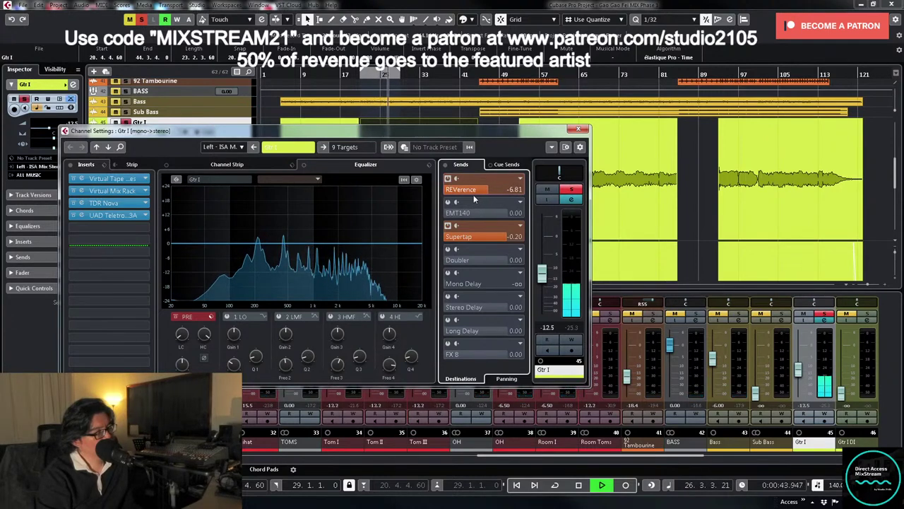
pyautogui.click(573, 189)
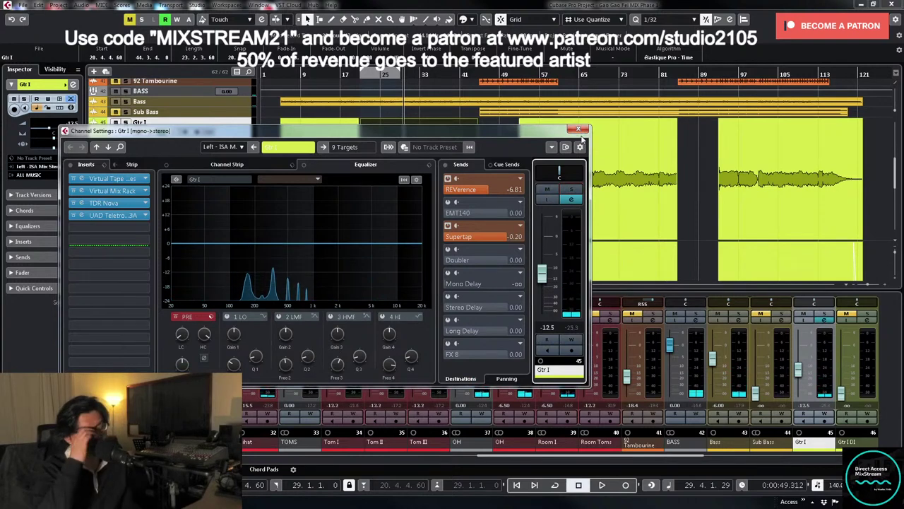
# - Insert BABY Audio's Baby Comeback in Gtr I's fifth insert slot with the Cheap flavor and a 1/16 delay time
pyautogui.click(145, 225)
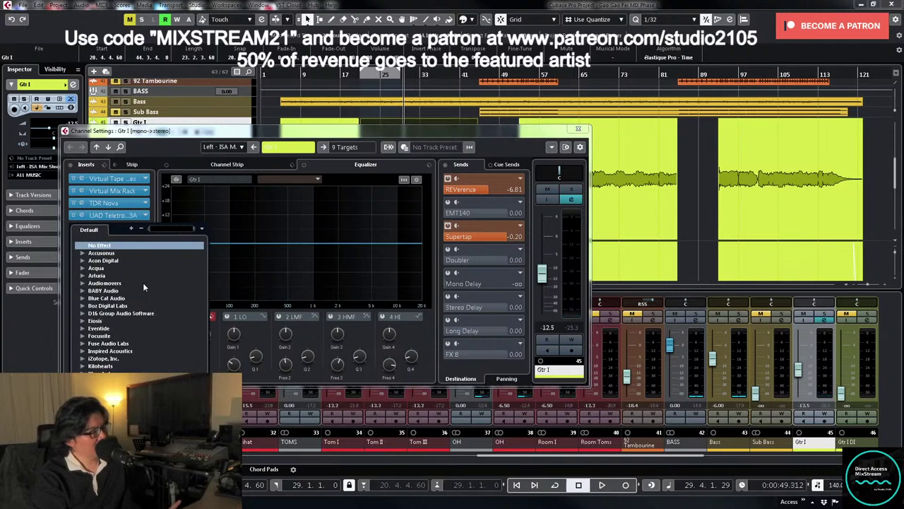
pyautogui.click(82, 291)
pyautogui.click(91, 298)
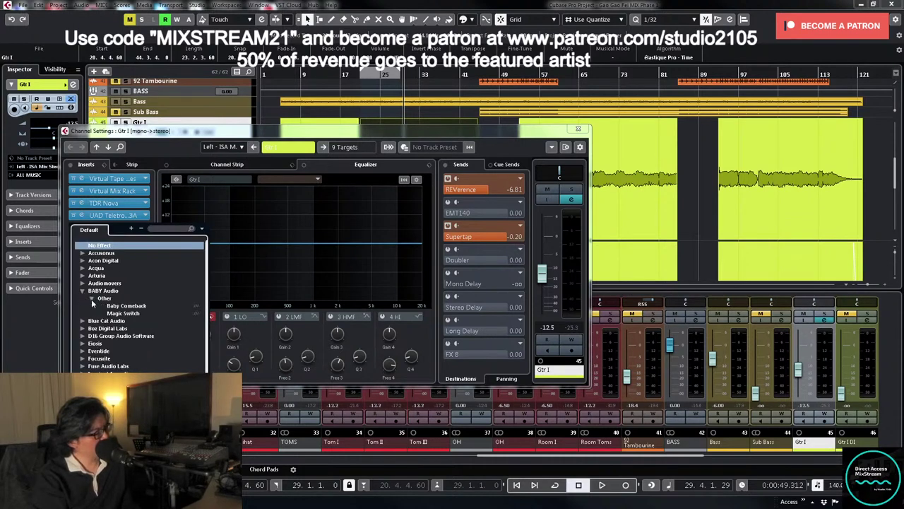
pyautogui.click(126, 306)
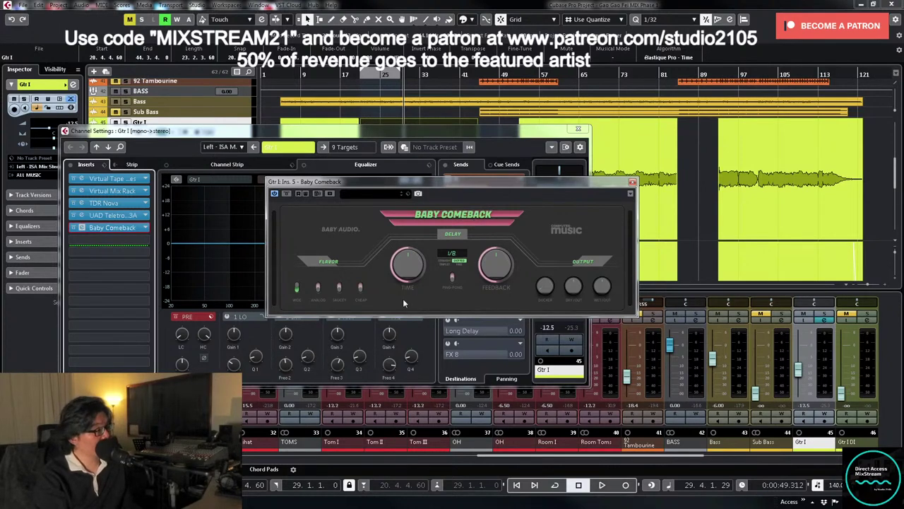
pyautogui.click(364, 288)
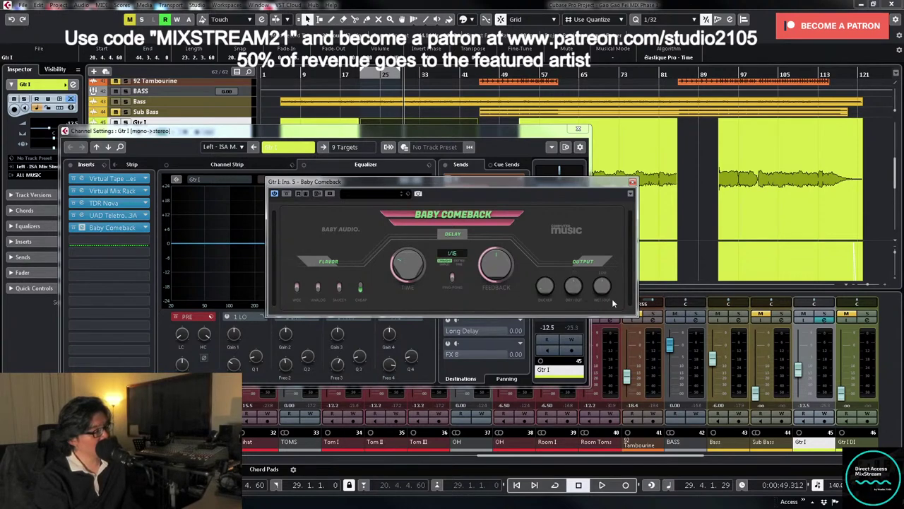
# - Play from the start of Gtr I's second clip, solo the track and audition the Baby Comeback delay
pyautogui.click(284, 74)
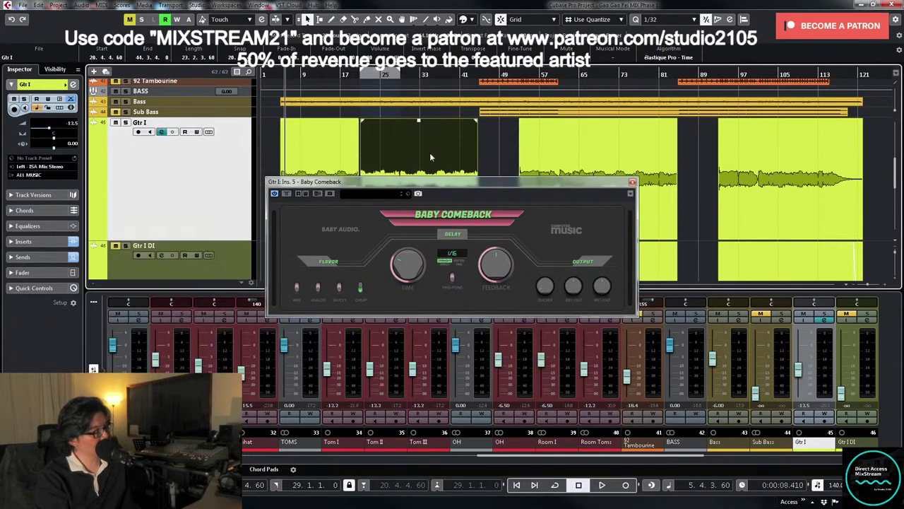
pyautogui.click(372, 75)
pyautogui.press('space')
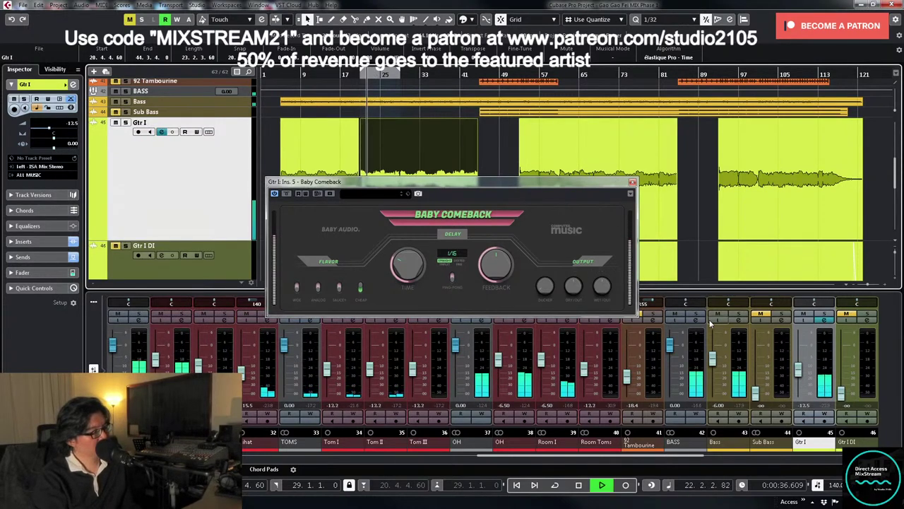
pyautogui.click(824, 314)
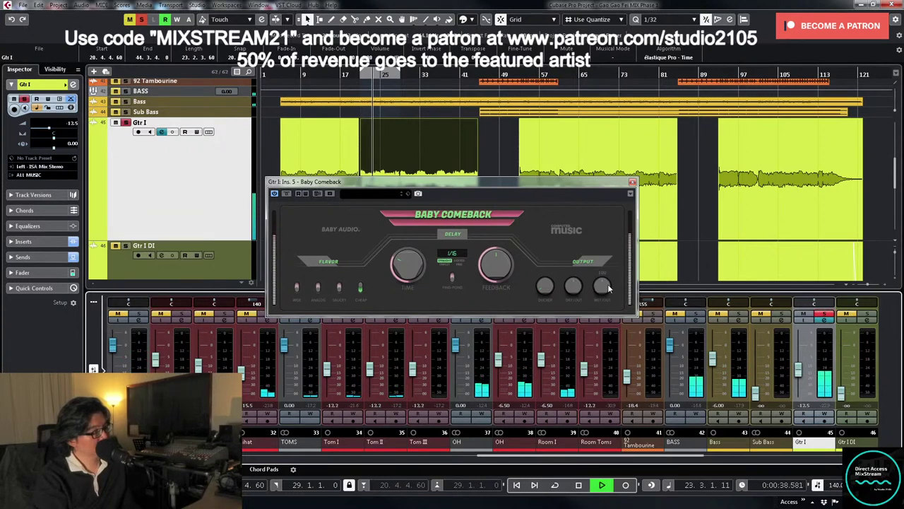
pyautogui.press('space')
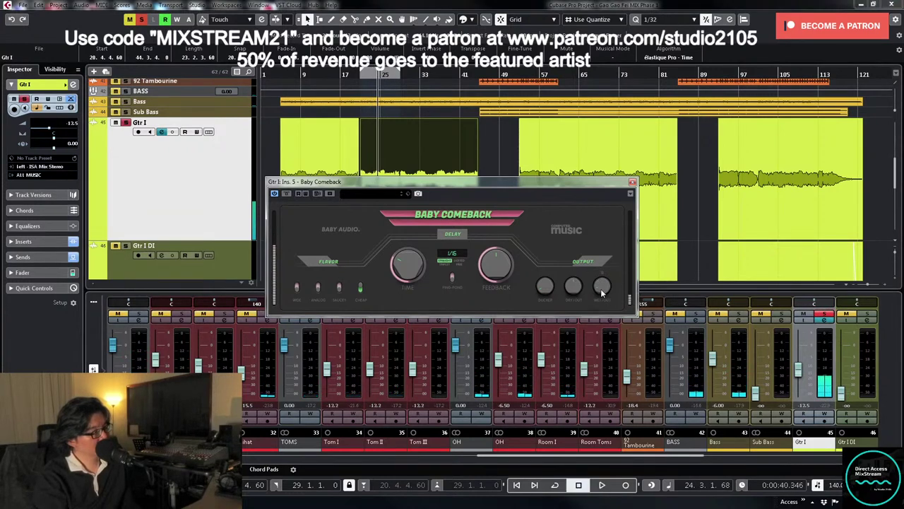
pyautogui.press('space')
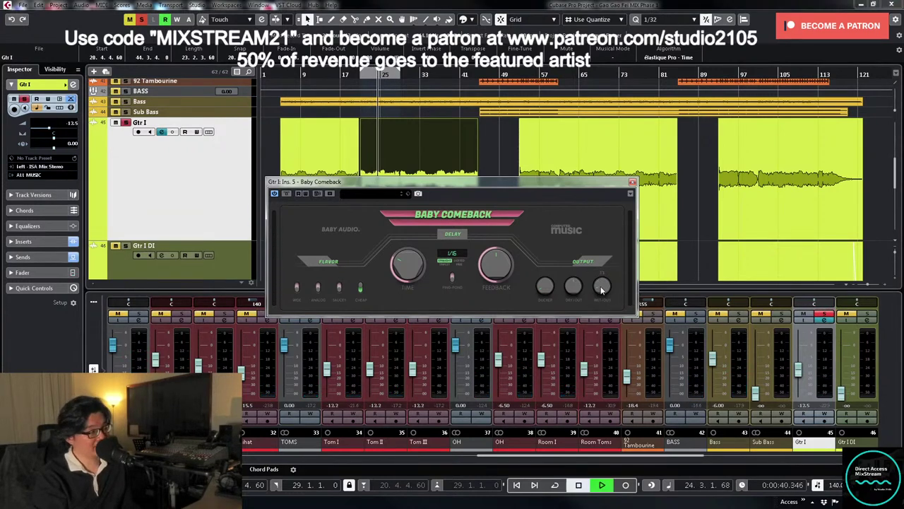
pyautogui.press('space')
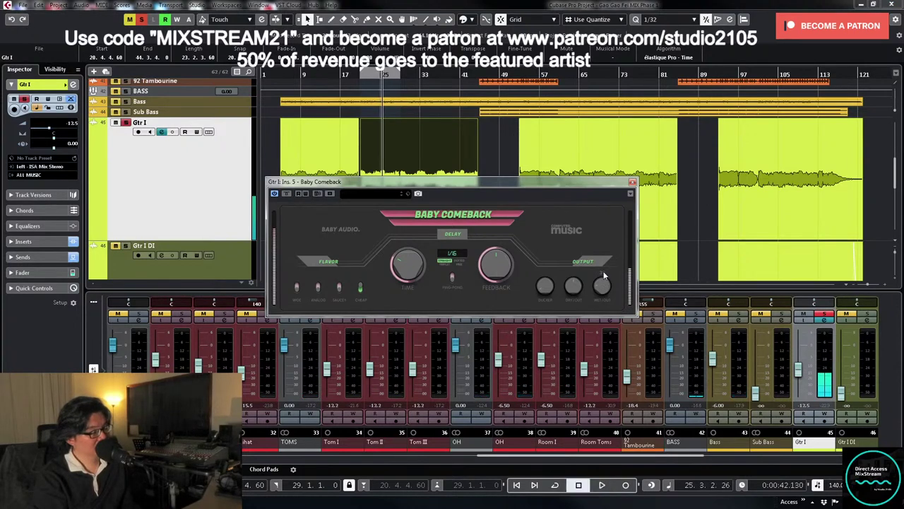
pyautogui.press('space')
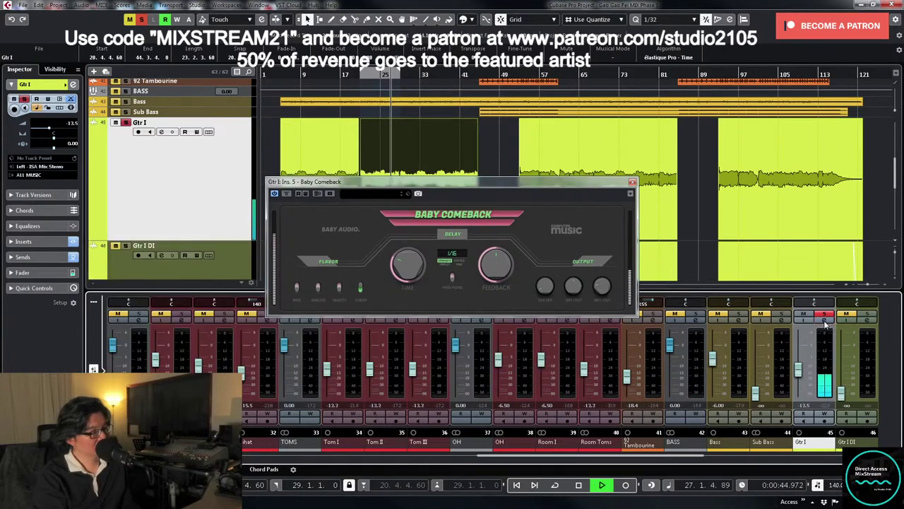
# - Deactivate Gtr I's Supertap and REVerence sends and adjust Baby Comeback's wet output on the soloed track
pyautogui.moveTo(553, 194); pyautogui.dragTo(782, 152)
pyautogui.press('e')
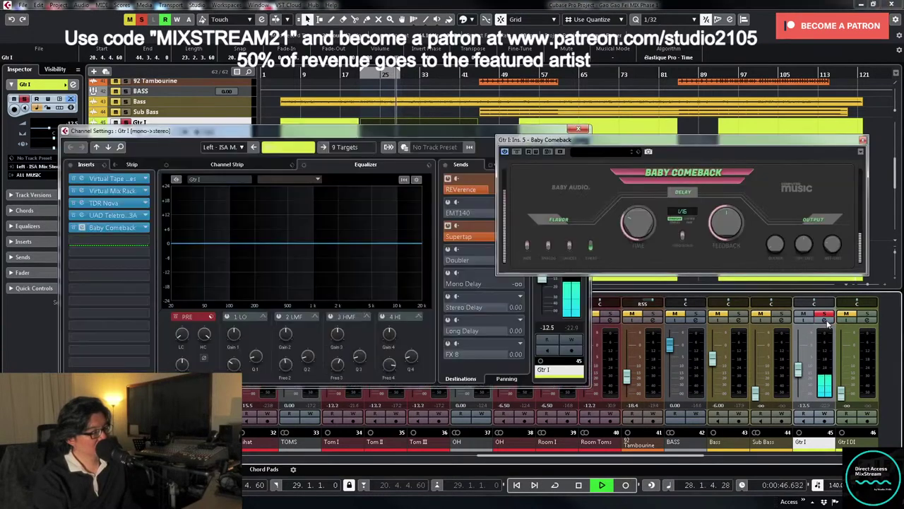
pyautogui.click(456, 226)
pyautogui.click(456, 180)
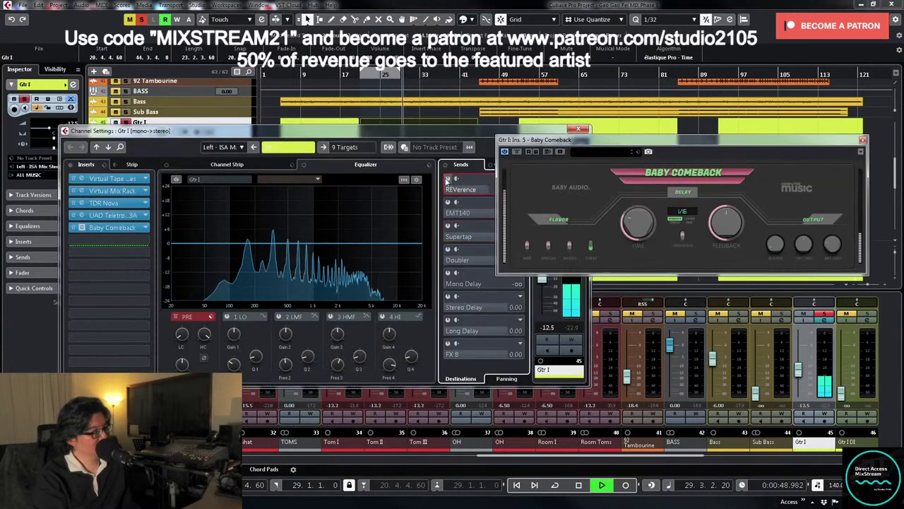
pyautogui.moveTo(838, 249); pyautogui.dragTo(829, 237)
pyautogui.press('KP_1')
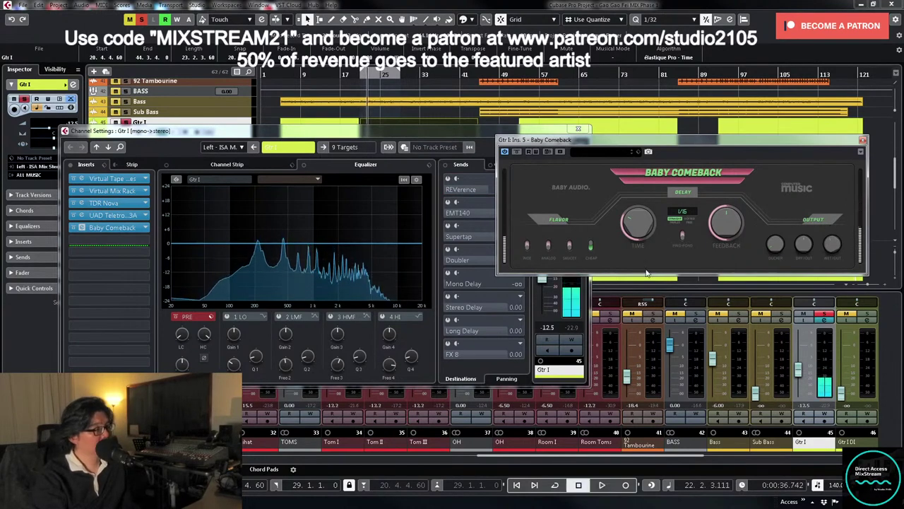
# - Switch Baby Comeback to the Analog flavor and fine-tune its wet output while playing the soloed Gtr I
pyautogui.click(548, 251)
pyautogui.press('space')
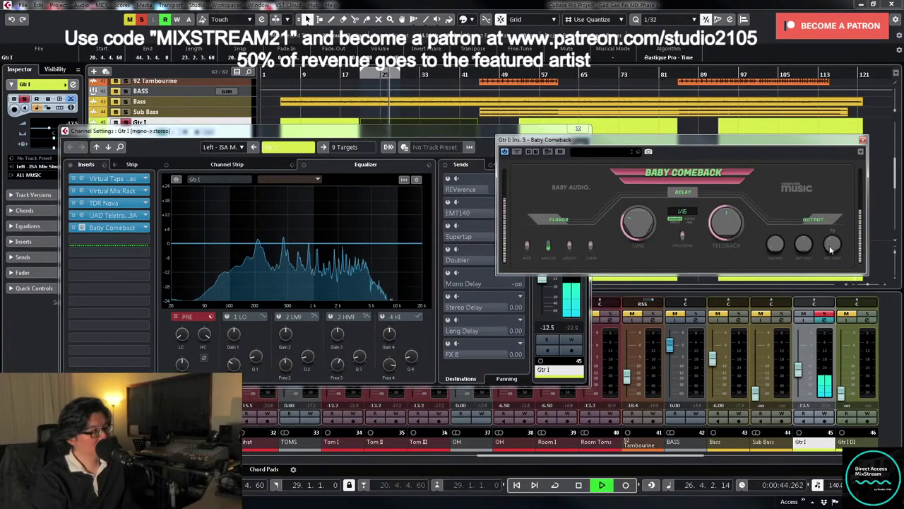
pyautogui.moveTo(829, 247); pyautogui.dragTo(830, 249)
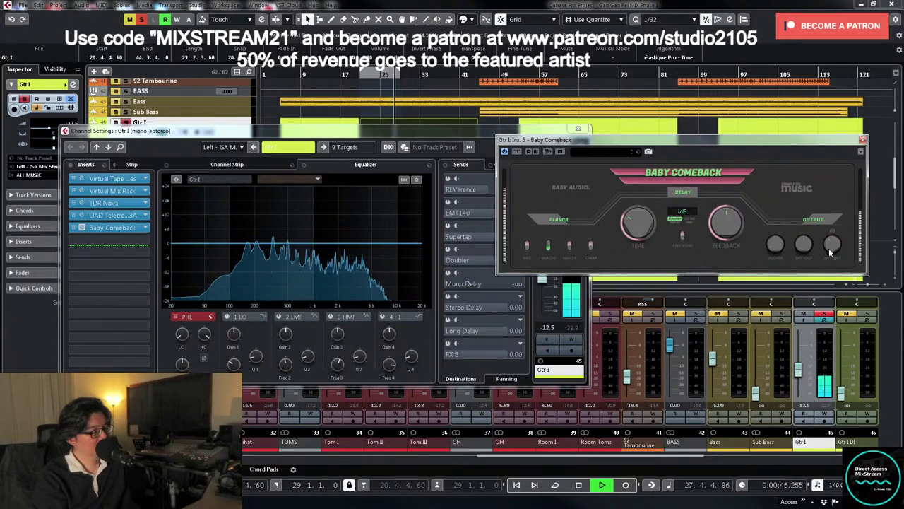
pyautogui.press('space')
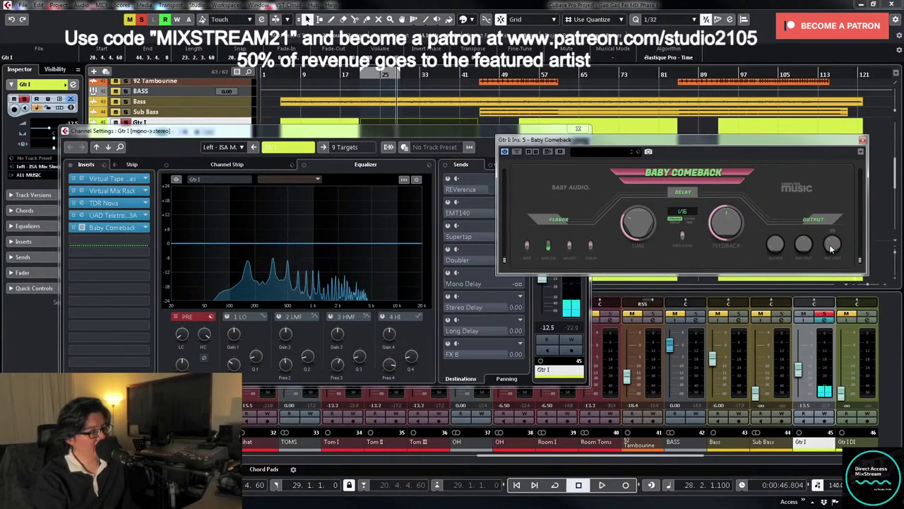
pyautogui.press('space')
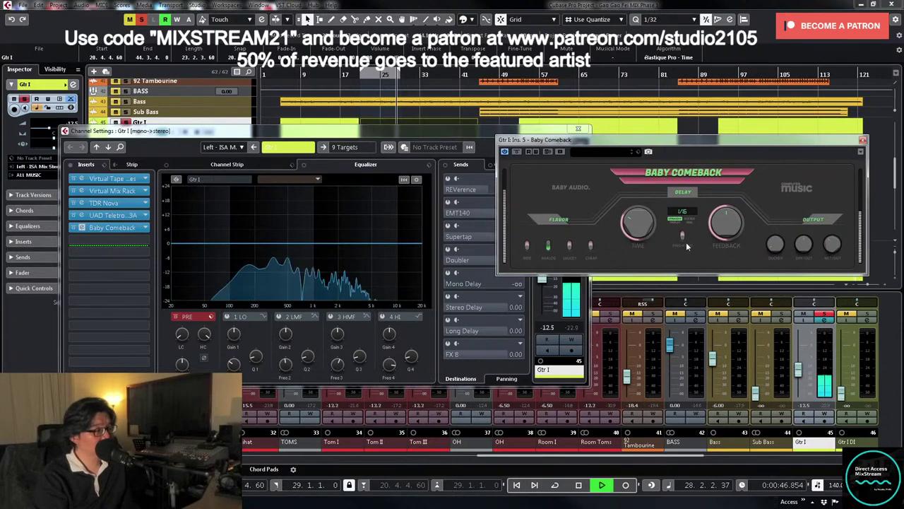
# - Unsolo Gtr I, close Baby Comeback, reset the channel's pan to centre and replay from the second clip's start
pyautogui.click(811, 310)
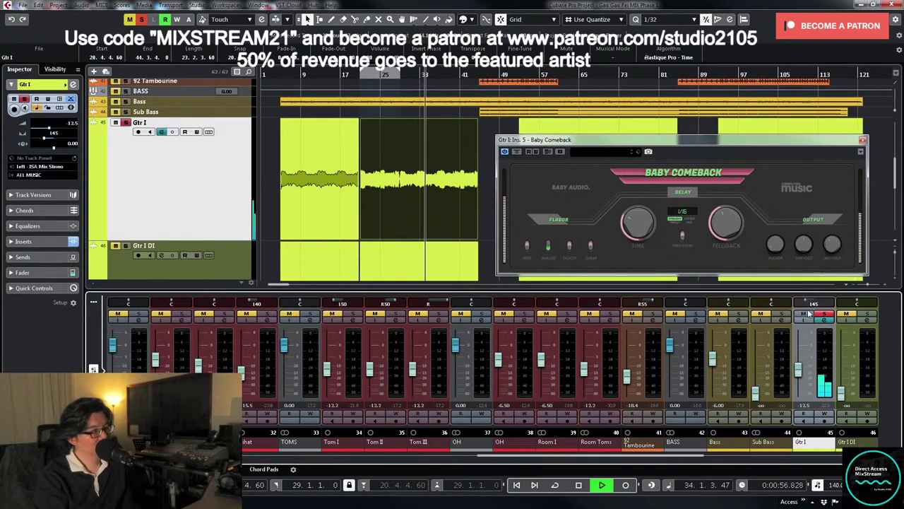
pyautogui.click(824, 313)
pyautogui.click(863, 140)
pyautogui.keyDown('ctrl'); pyautogui.click(823, 303); pyautogui.keyUp('ctrl')
pyautogui.click(359, 75)
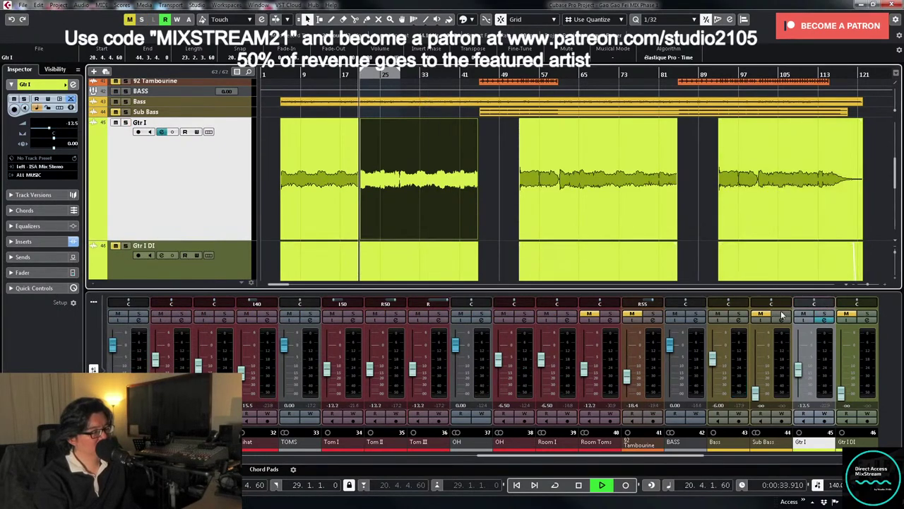
# - Recheck Baby Comeback in the full mix and reactivate Gtr I's Supertap and REVerence sends, setting REVerence to about -8.16 dB
pyautogui.click(824, 320)
pyautogui.click(824, 320)
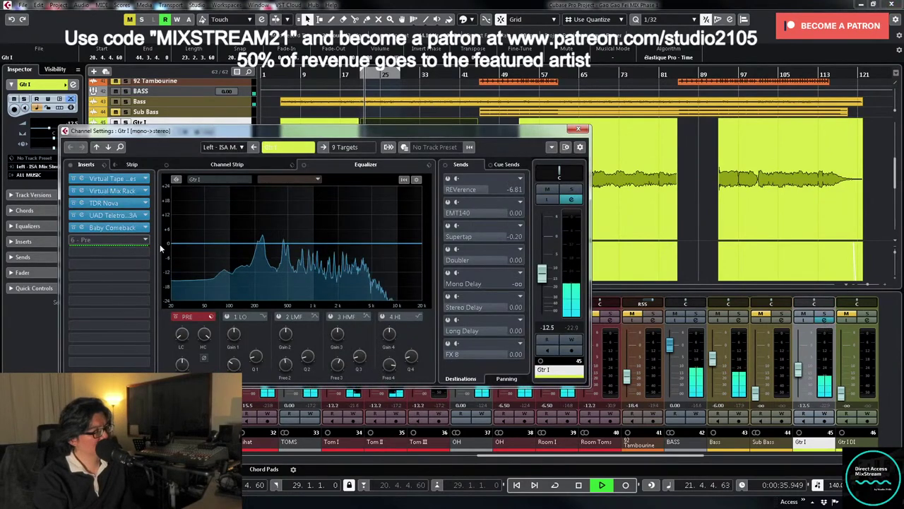
pyautogui.click(120, 227)
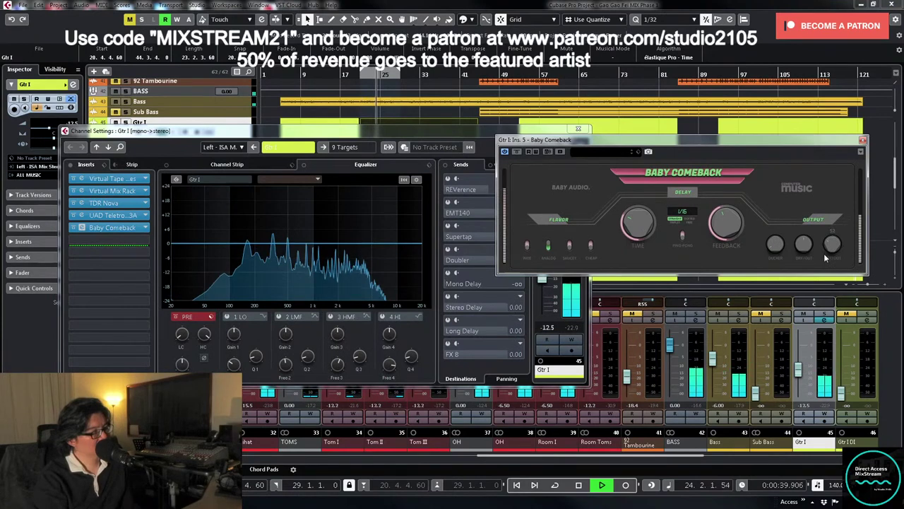
pyautogui.click(447, 225)
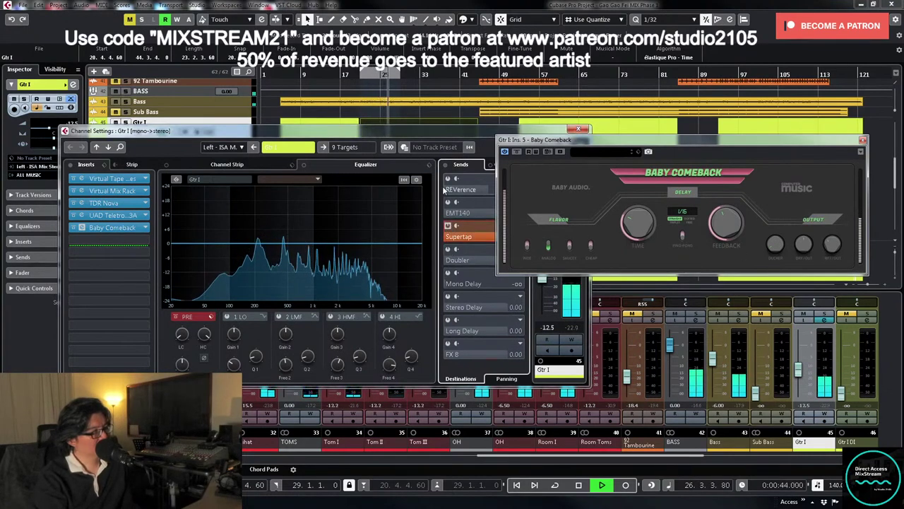
pyautogui.click(447, 178)
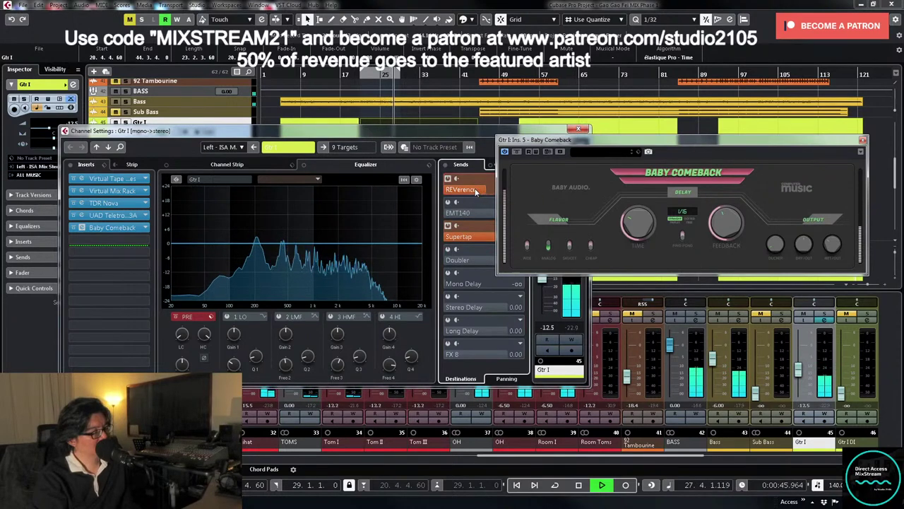
pyautogui.click(863, 142)
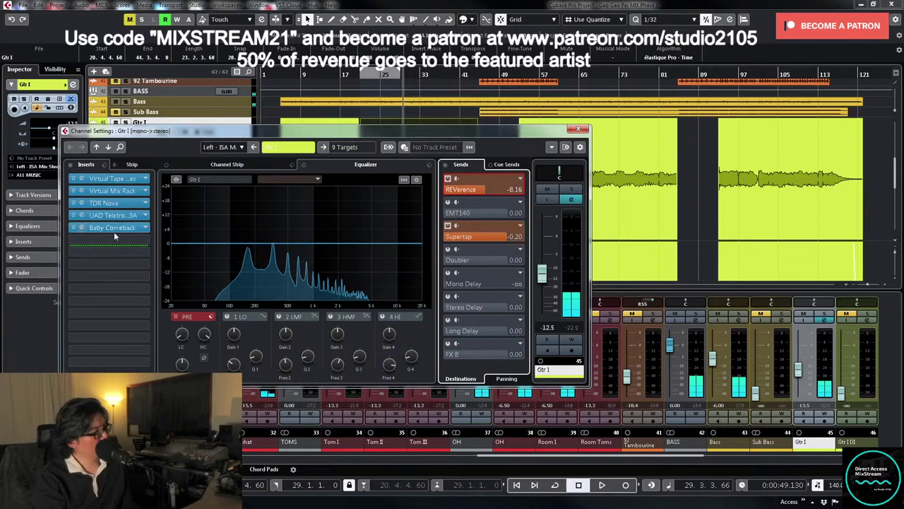
# - Open Gtr I's Virtual Mix Rack and add the FG-A EQ module to its empty slot after the FG-73
pyautogui.click(112, 191)
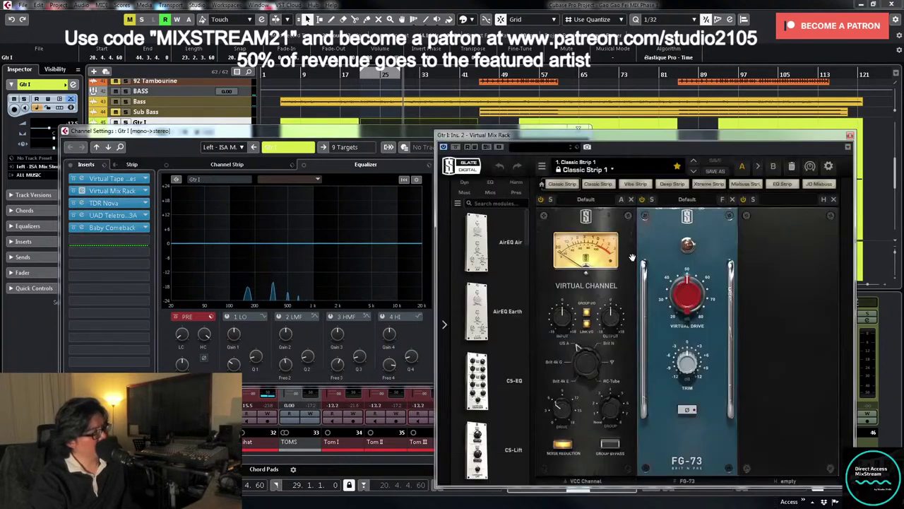
pyautogui.scroll(-8, 504, 311)
pyautogui.scroll(-6, 517, 305)
pyautogui.moveTo(497, 339); pyautogui.dragTo(781, 342)
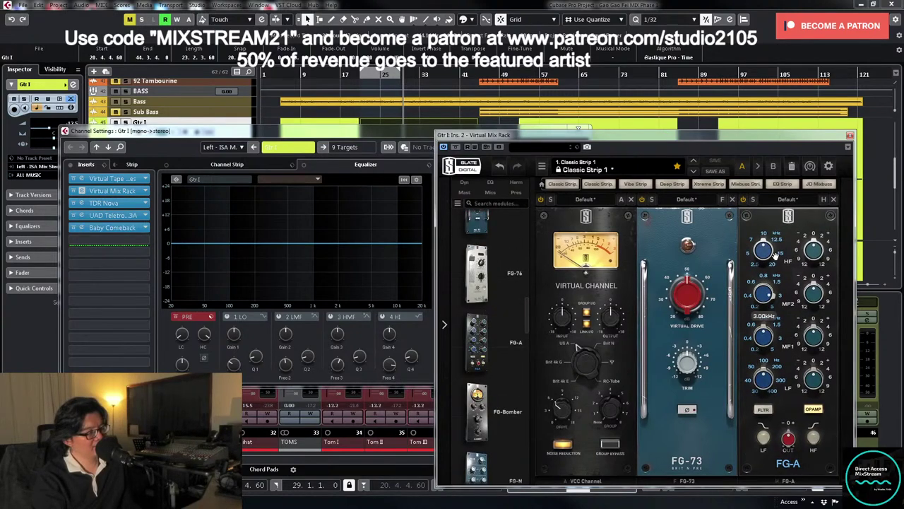
# - Boost FG-A's MF2 band by 2 dB while playing the mix, and close Gtr I's Virtual Mix Rack
pyautogui.press('space')
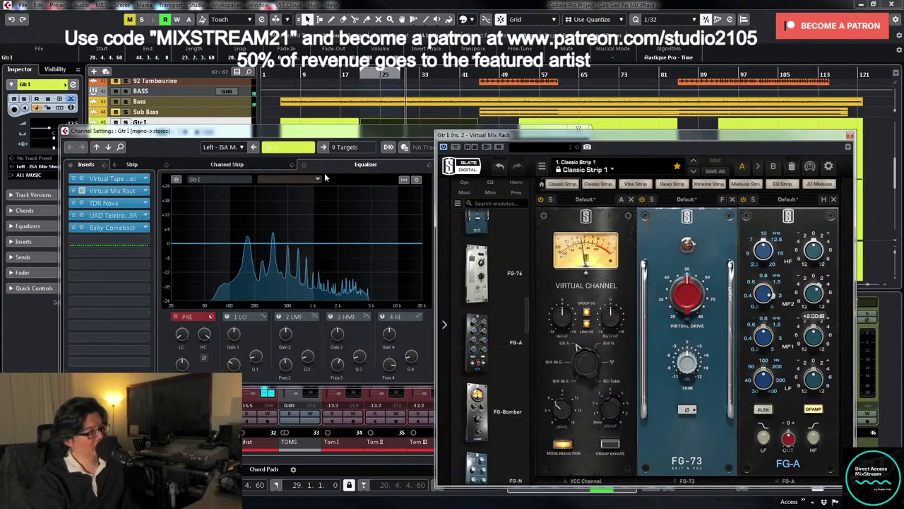
pyautogui.moveTo(816, 283)
pyautogui.moveTo(815, 280); pyautogui.dragTo(814, 289)
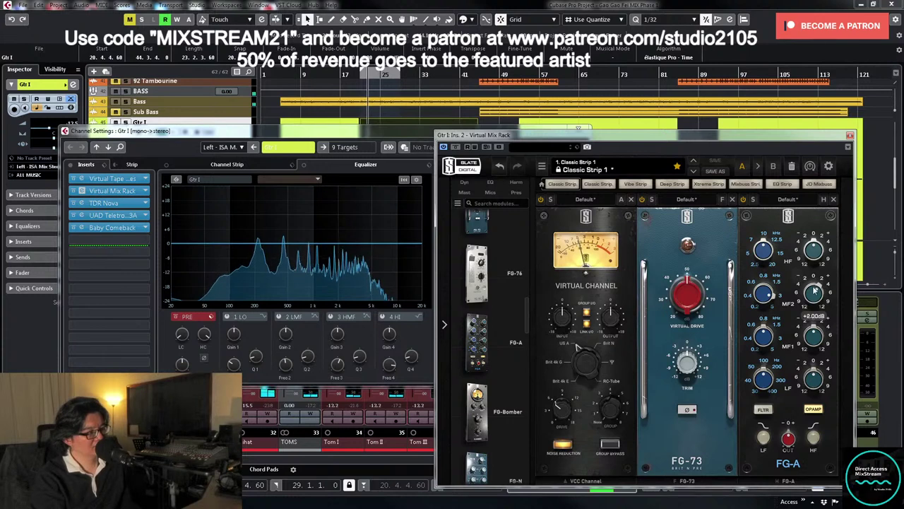
pyautogui.click(850, 136)
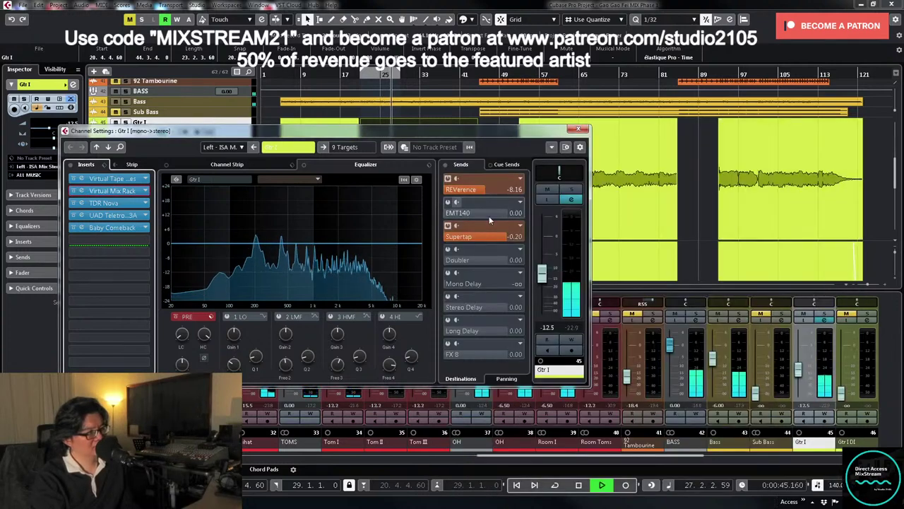
# - Lower Gtr I's Supertap send to about -6.95 dB and switch off its REVerence send
pyautogui.moveTo(495, 238); pyautogui.dragTo(472, 239)
pyautogui.press('space')
pyautogui.click(448, 180)
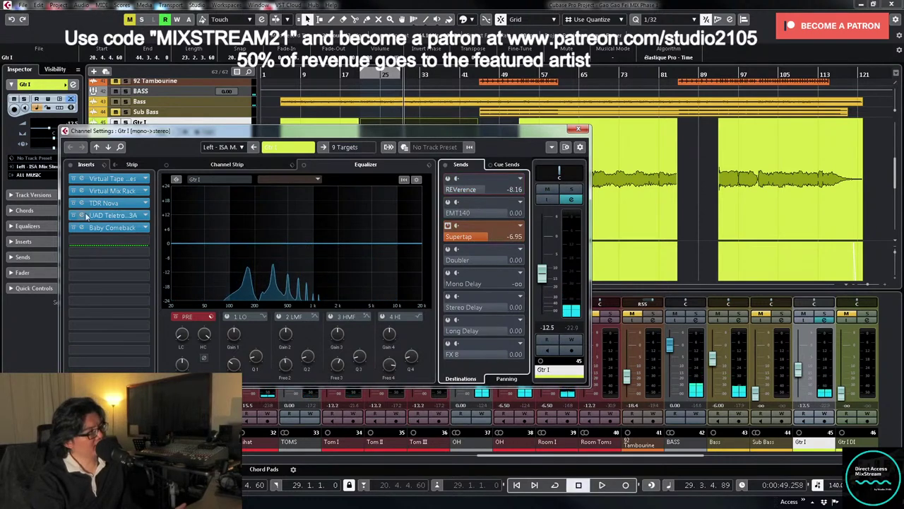
# - Replay the section in the full mix with Gtr I's channel settings closed, and mute Gtr I
pyautogui.click(579, 130)
pyautogui.press('KP_1')
pyautogui.press('space')
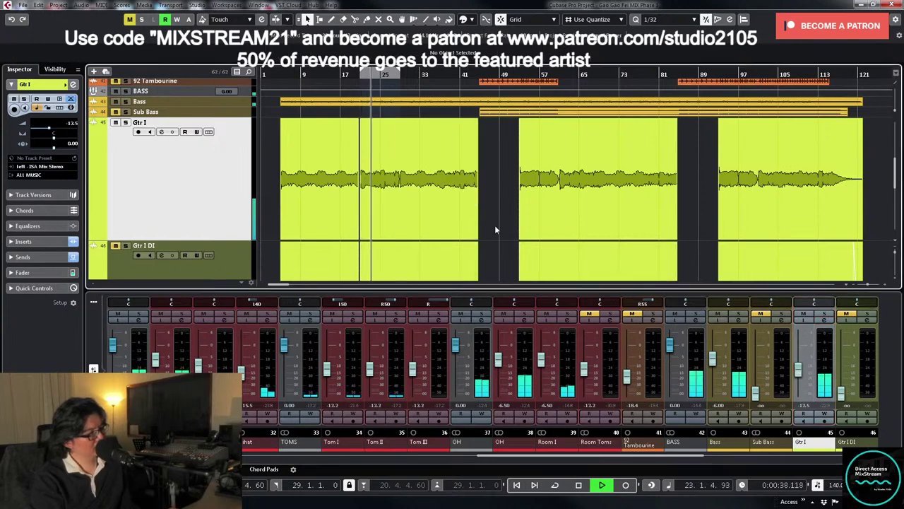
pyautogui.press('Down')
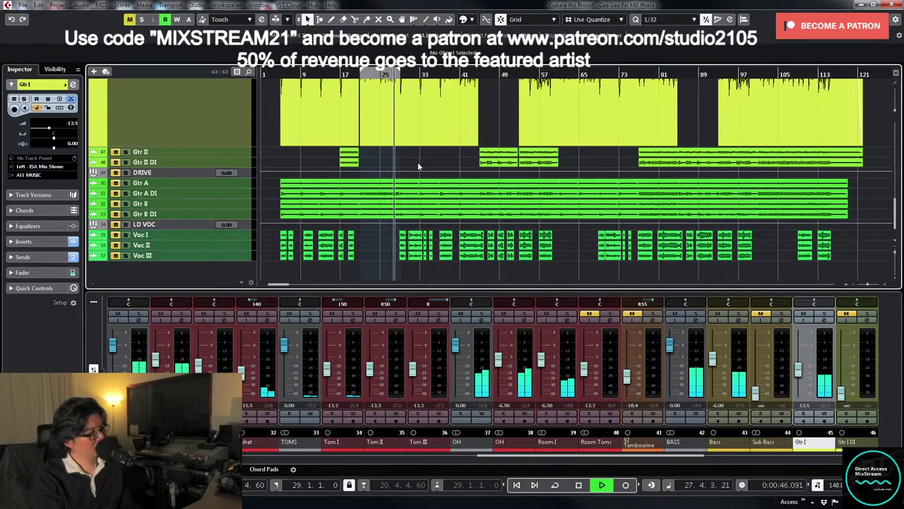
pyautogui.press('space')
pyautogui.click(805, 314)
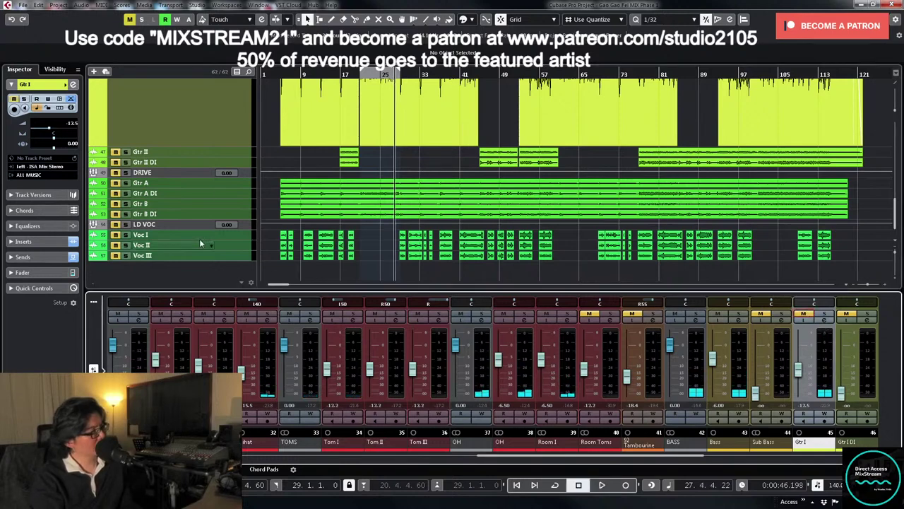
# - Select the Gtr A and Gtr B tracks together without their DI tracks and enlarge their height in the track list
pyautogui.click(247, 186)
pyautogui.keyDown('ctrl'); pyautogui.click(241, 215); pyautogui.keyUp('ctrl')
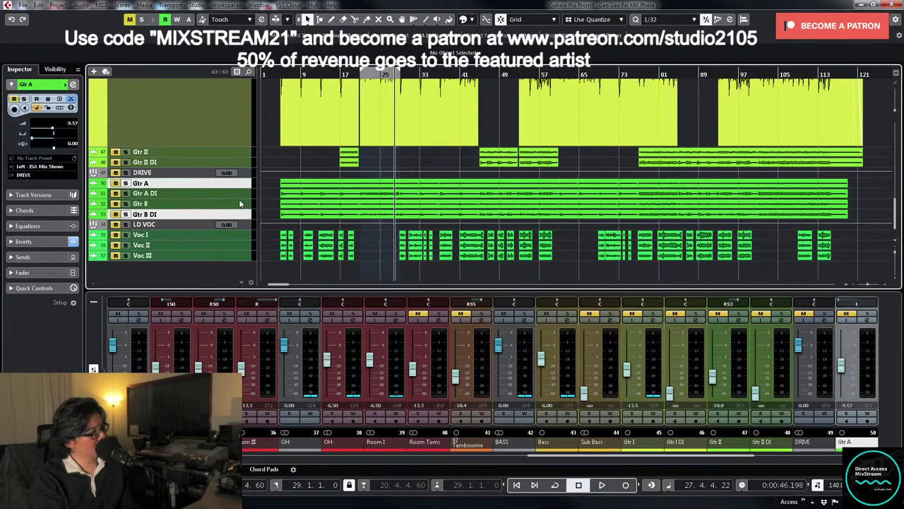
pyautogui.click(240, 204)
pyautogui.keyDown('shift'); pyautogui.click(247, 186); pyautogui.keyUp('shift')
pyautogui.click(242, 185)
pyautogui.keyDown('ctrl'); pyautogui.click(242, 203); pyautogui.keyUp('ctrl')
pyautogui.moveTo(241, 188); pyautogui.dragTo(242, 225)
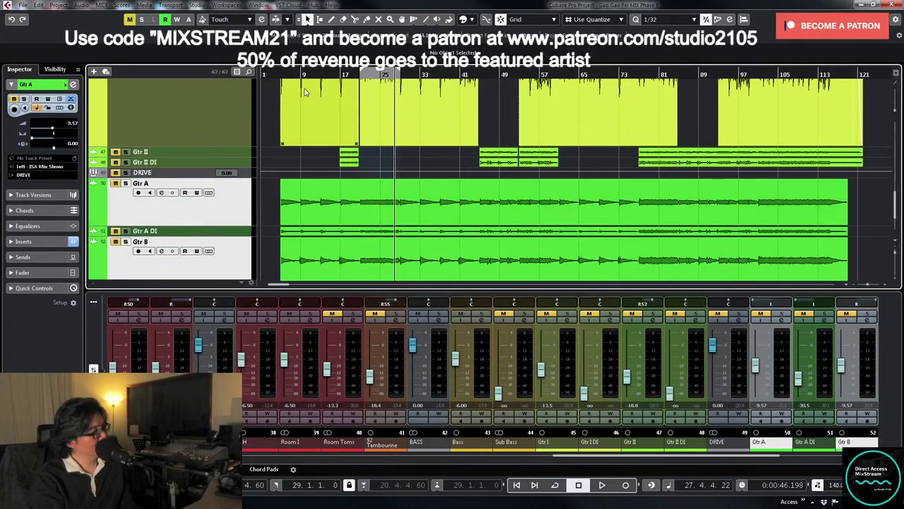
# - Move the playhead to the start of the guitar clips, solo Gtr A and open its channel settings
pyautogui.click(280, 74)
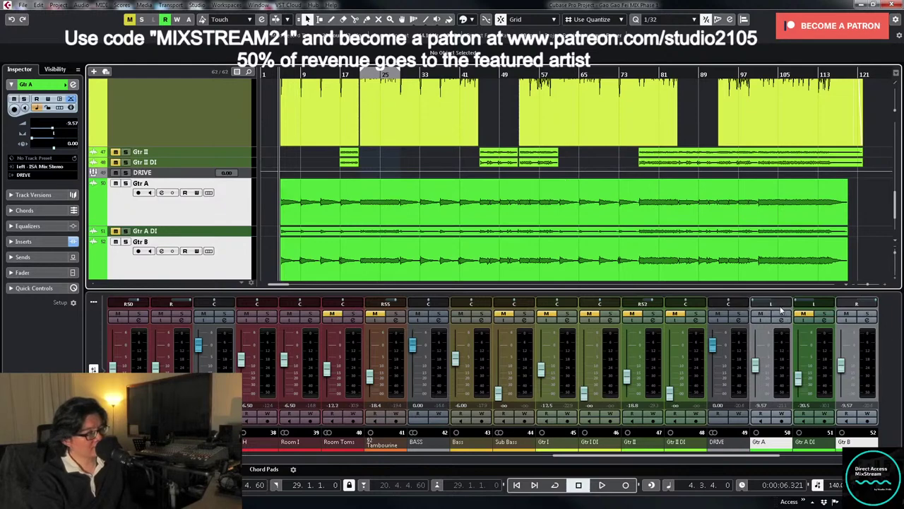
pyautogui.click(780, 313)
pyautogui.click(782, 320)
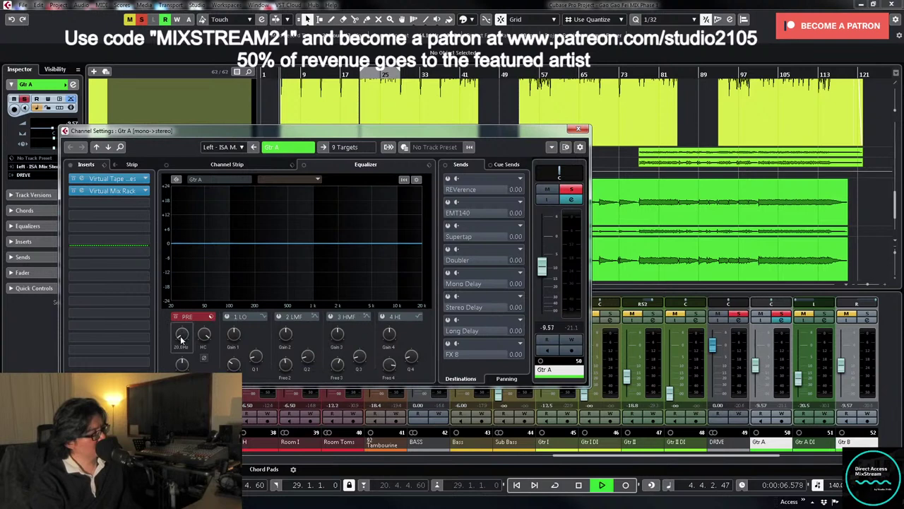
# - Set Gtr A's pre-filter low cut to 70 Hz and its high cut to about 6136 Hz during playback
pyautogui.moveTo(180, 333); pyautogui.dragTo(182, 311)
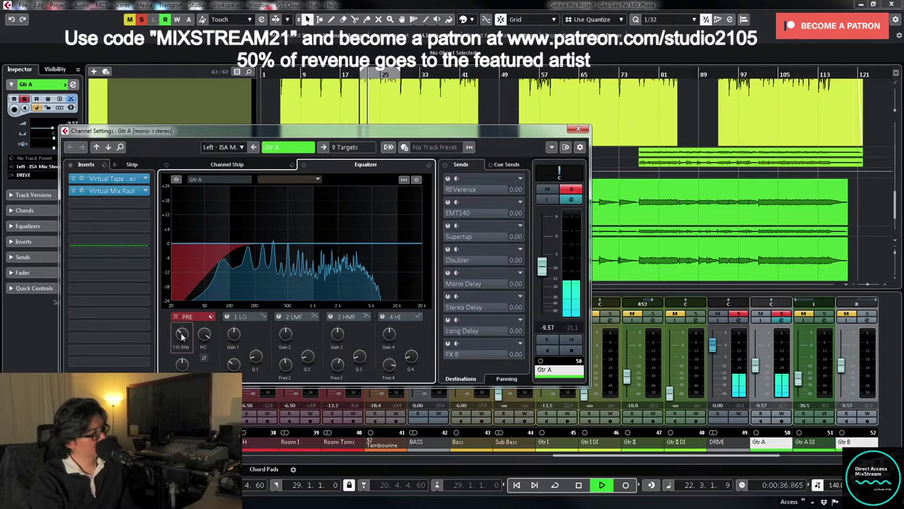
pyautogui.moveTo(182, 336)
pyautogui.mouseDown()
pyautogui.moveTo(181, 349)
pyautogui.moveTo(182, 338)
pyautogui.mouseUp()
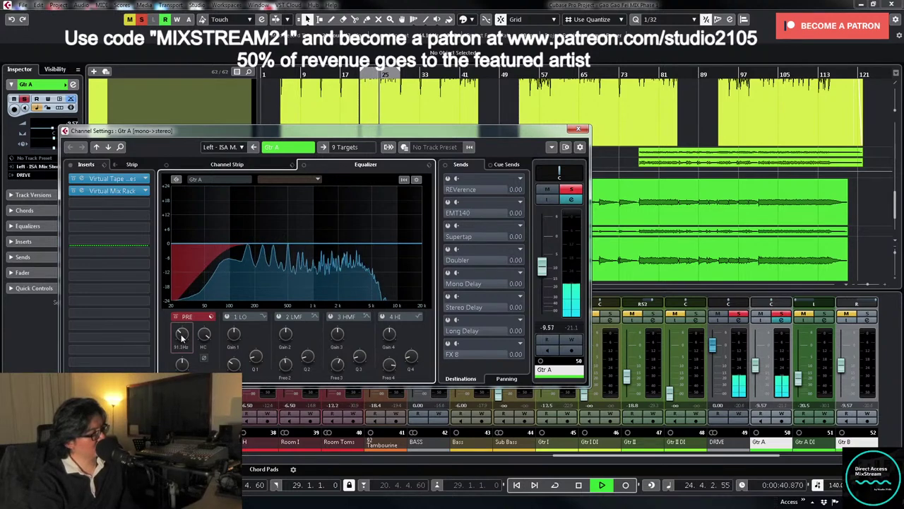
pyautogui.scroll(-1, 182, 337)
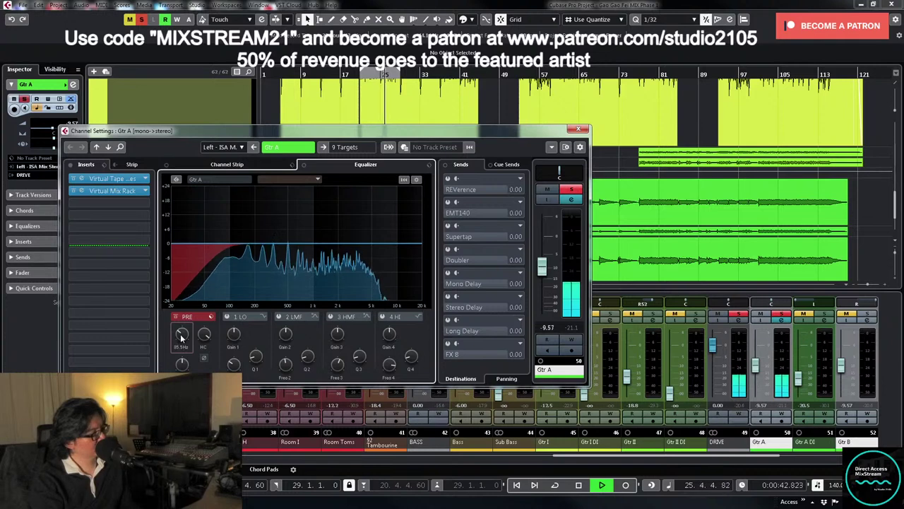
pyautogui.click(181, 350)
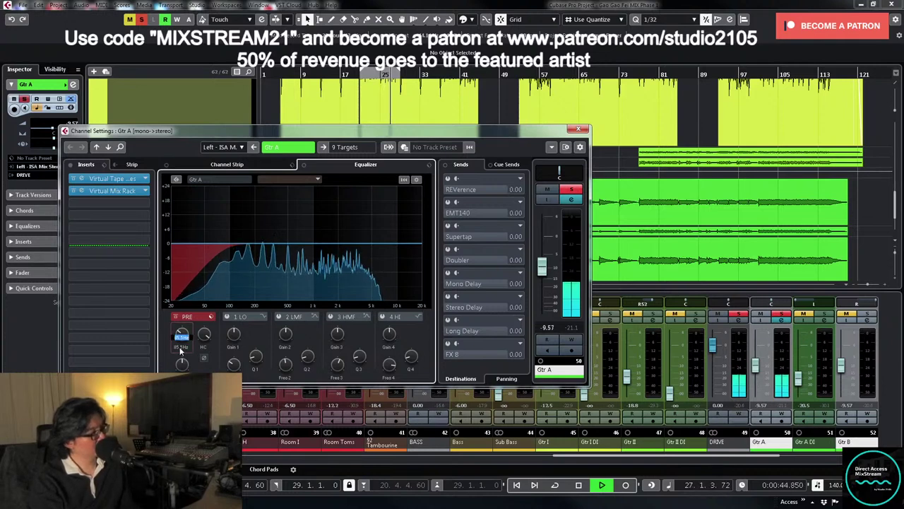
pyautogui.write('70')
pyautogui.press('Return')
pyautogui.moveTo(204, 336); pyautogui.dragTo(203, 358)
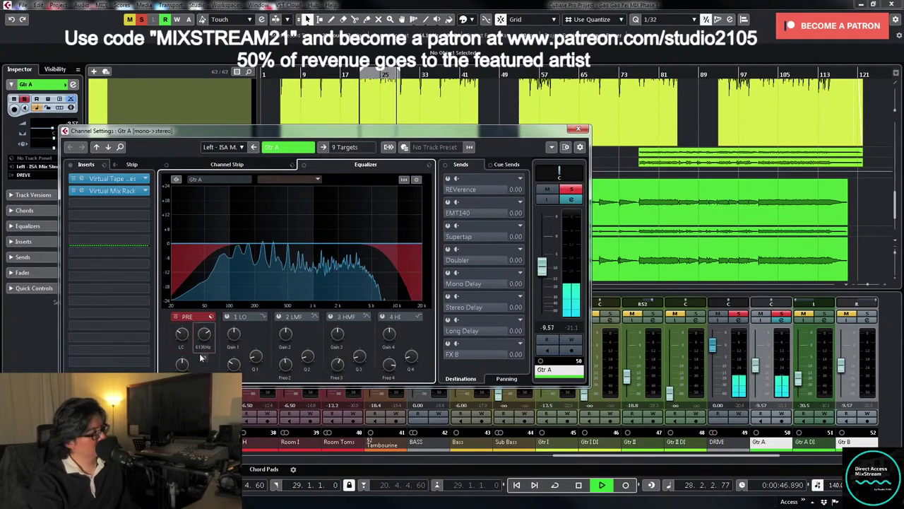
# - Enable Gtr A's LMF EQ band, sweep it as a narrow boost to an upper-mid resonance and cut there by about 3.7 dB
pyautogui.click(279, 316)
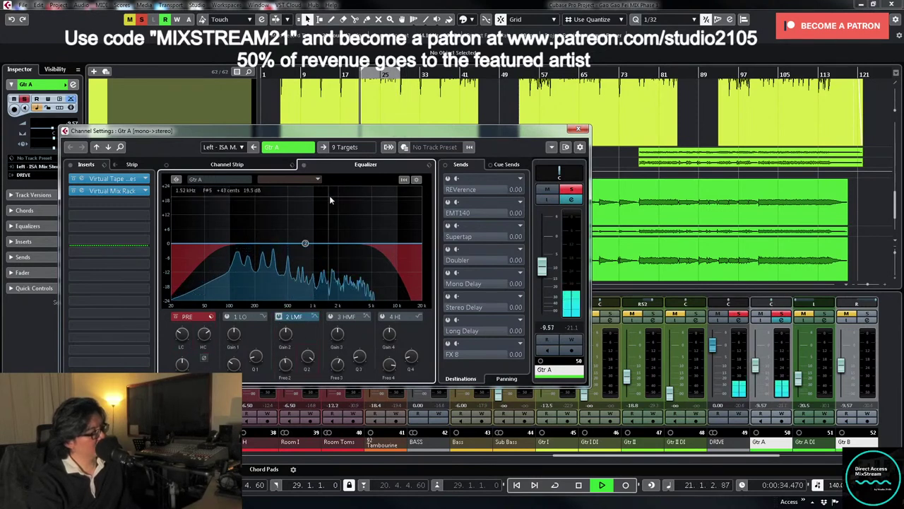
pyautogui.moveTo(305, 243); pyautogui.dragTo(356, 220)
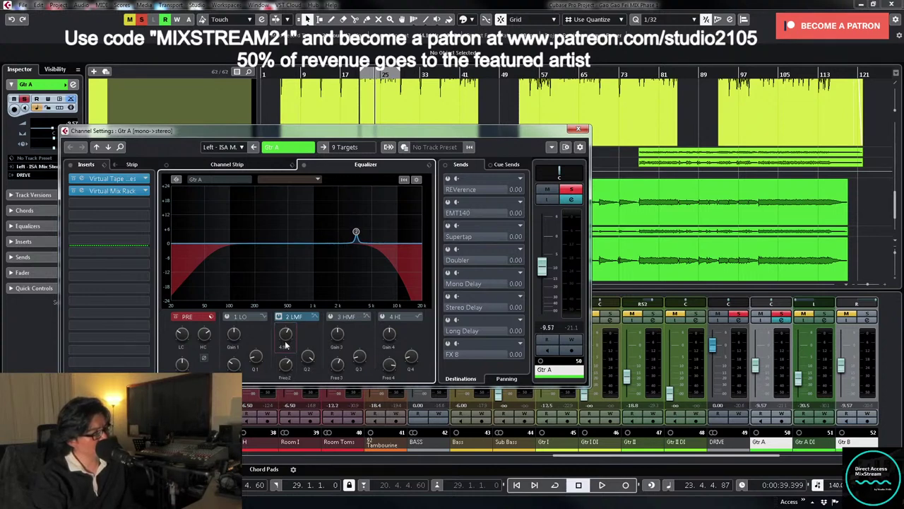
pyautogui.moveTo(287, 341); pyautogui.dragTo(288, 352)
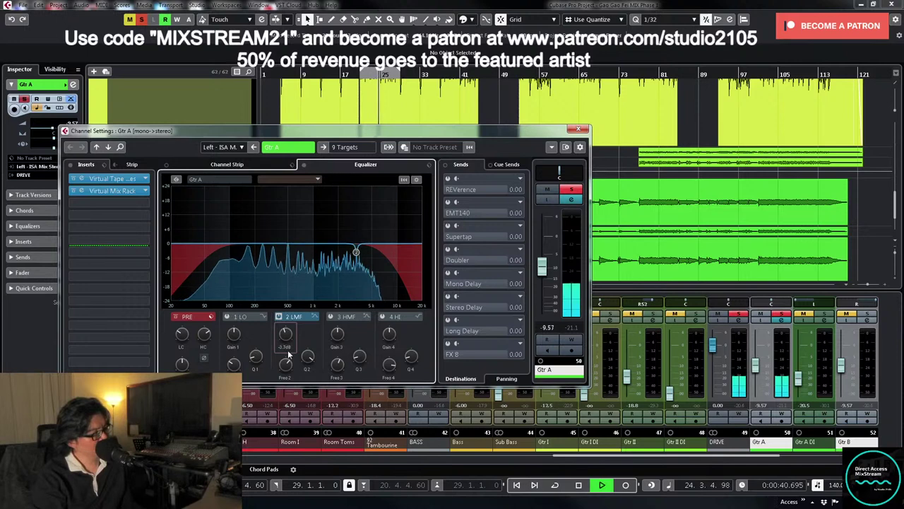
# - Enable Gtr A's HMF band as a narrow cut of about 6 dB near 1640 Hz, and close its channel settings
pyautogui.moveTo(360, 354); pyautogui.dragTo(356, 297)
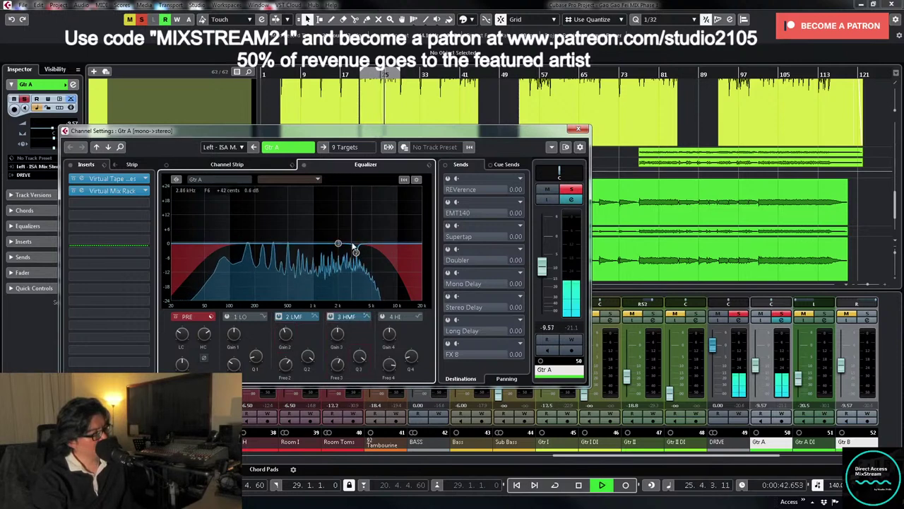
pyautogui.moveTo(338, 243); pyautogui.dragTo(333, 208)
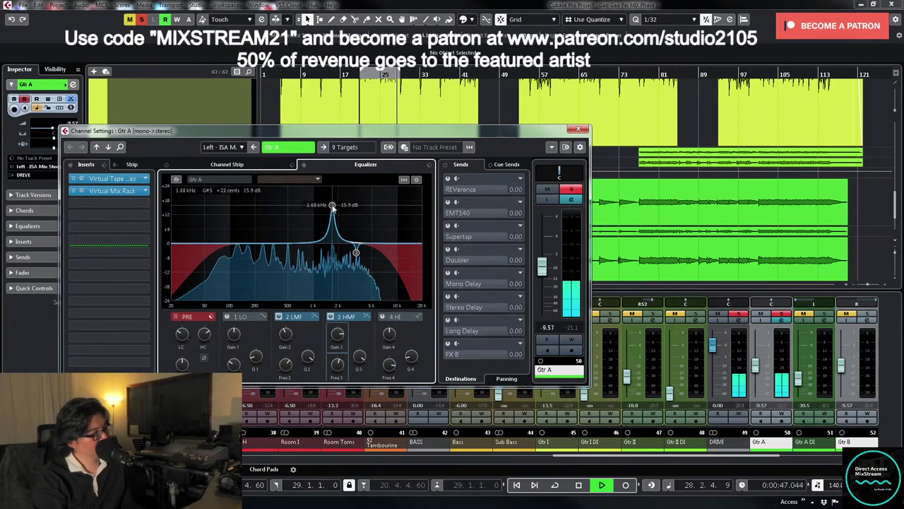
pyautogui.moveTo(338, 339); pyautogui.dragTo(330, 360)
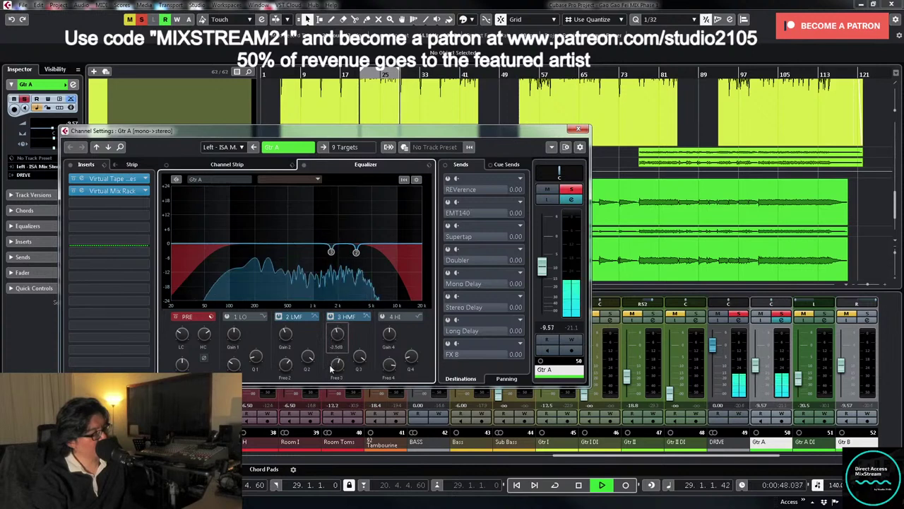
pyautogui.press('KP_1')
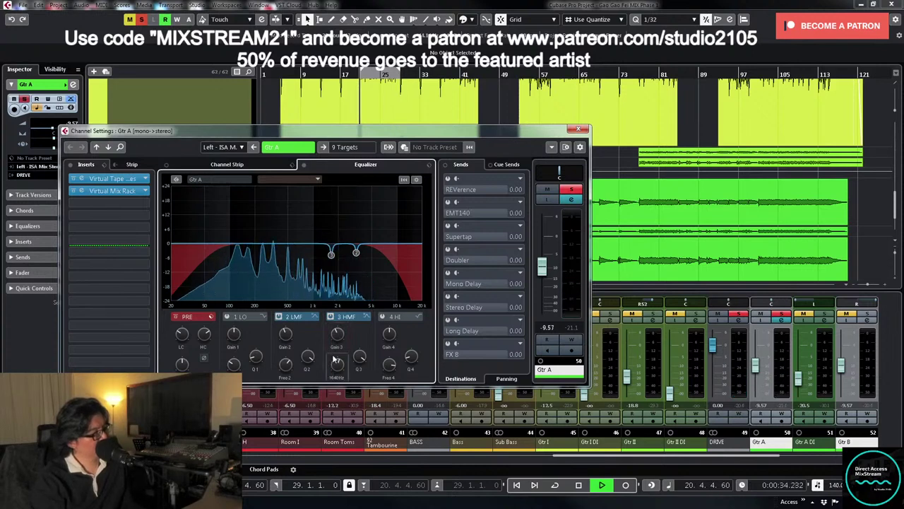
pyautogui.moveTo(334, 333); pyautogui.dragTo(335, 337)
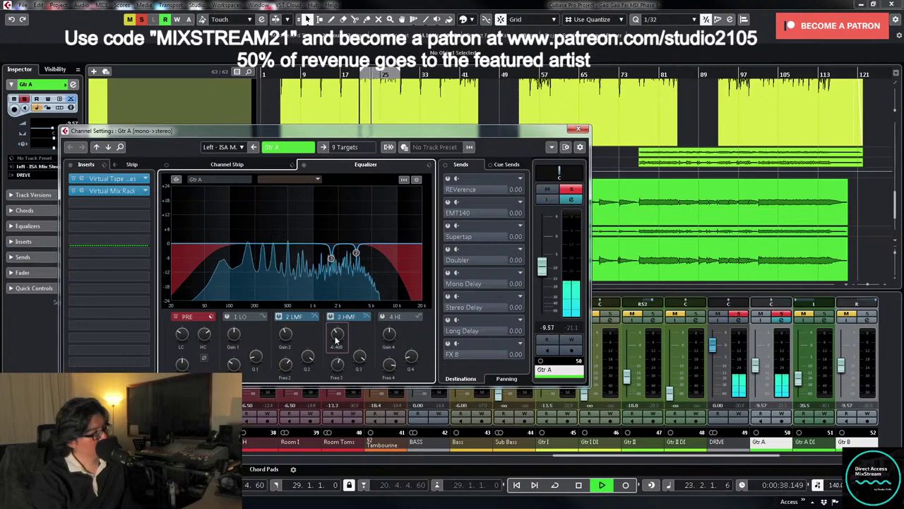
pyautogui.press('space')
pyautogui.click(580, 129)
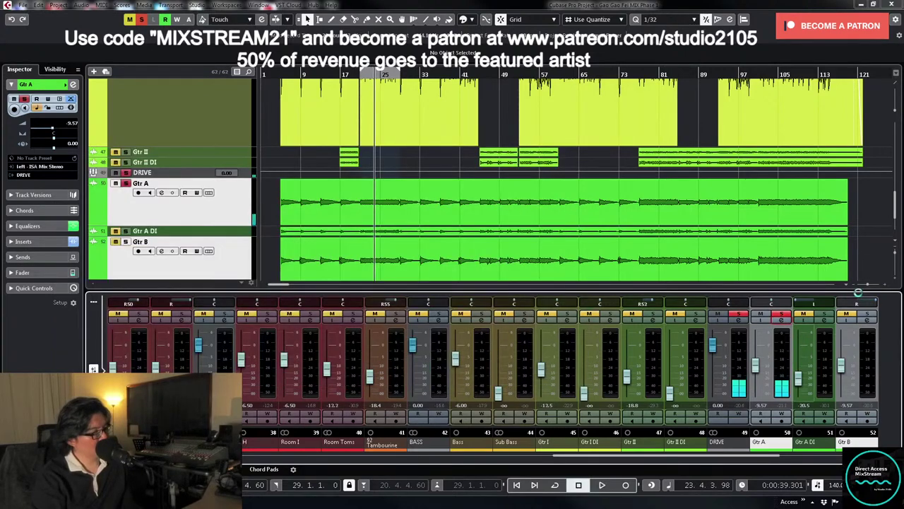
# - Solo Gtr B instead of Gtr A, open its channel settings with the pan centred and check its Virtual Mix Rack modules
pyautogui.click(867, 316)
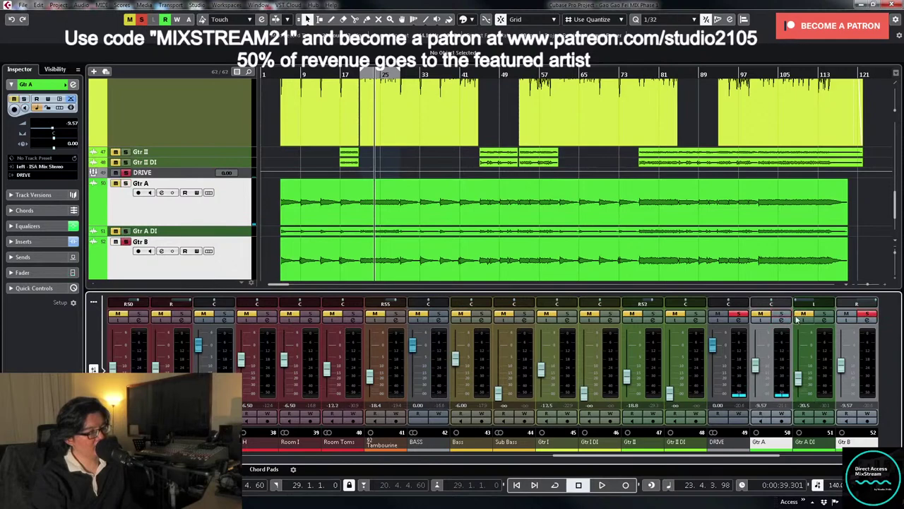
pyautogui.click(869, 321)
pyautogui.press('space')
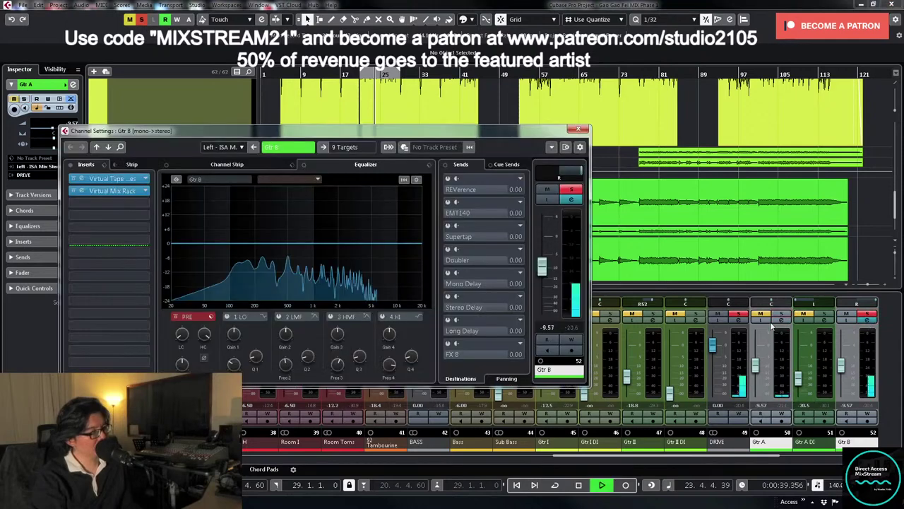
pyautogui.click(366, 71)
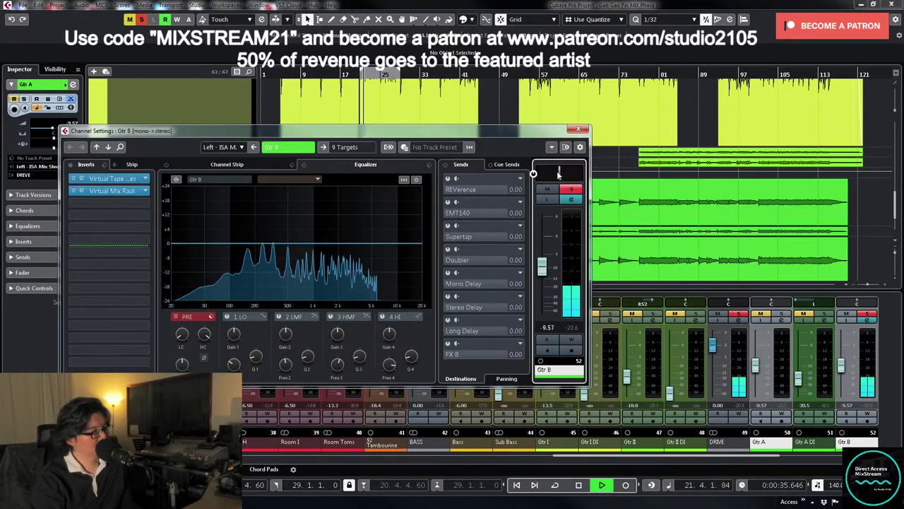
pyautogui.press('space')
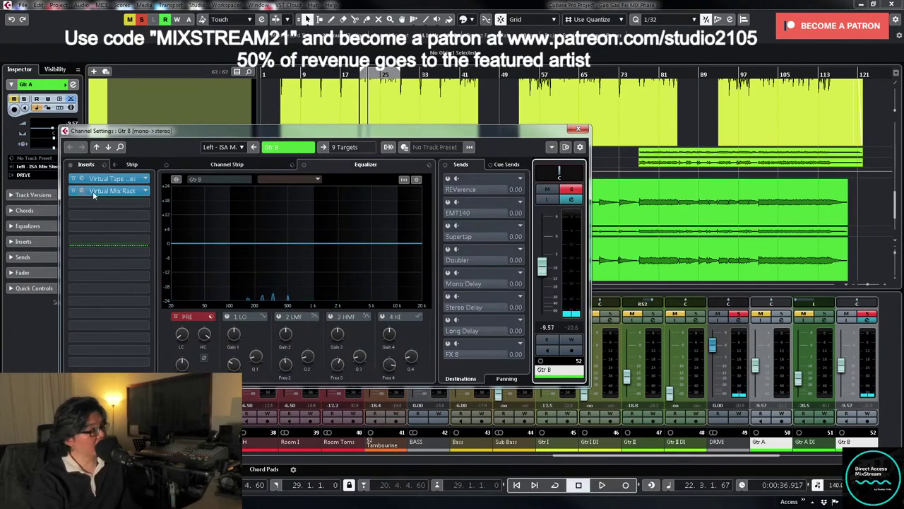
pyautogui.click(115, 192)
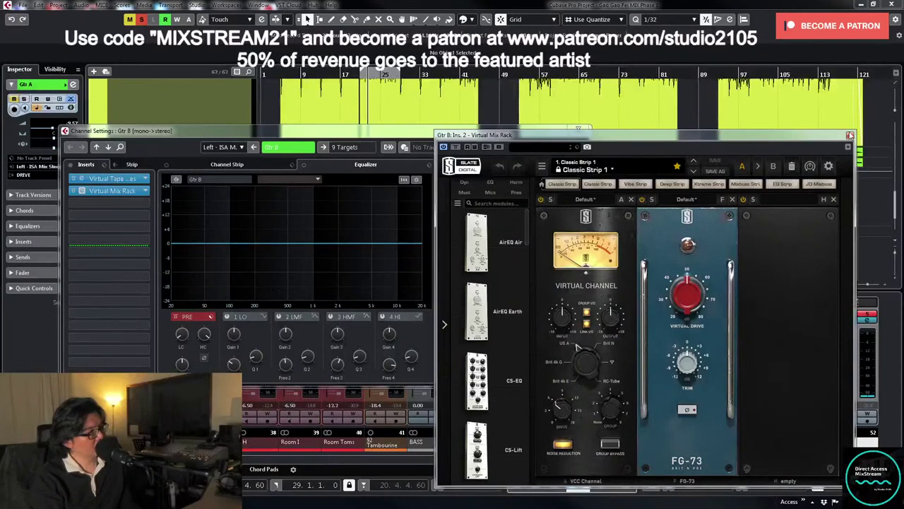
pyautogui.click(850, 135)
# - Filter Gtr B with a low cut and a high cut at about 8200 Hz, and add a narrow LMF cut on an upper-mid resonance
pyautogui.press('space')
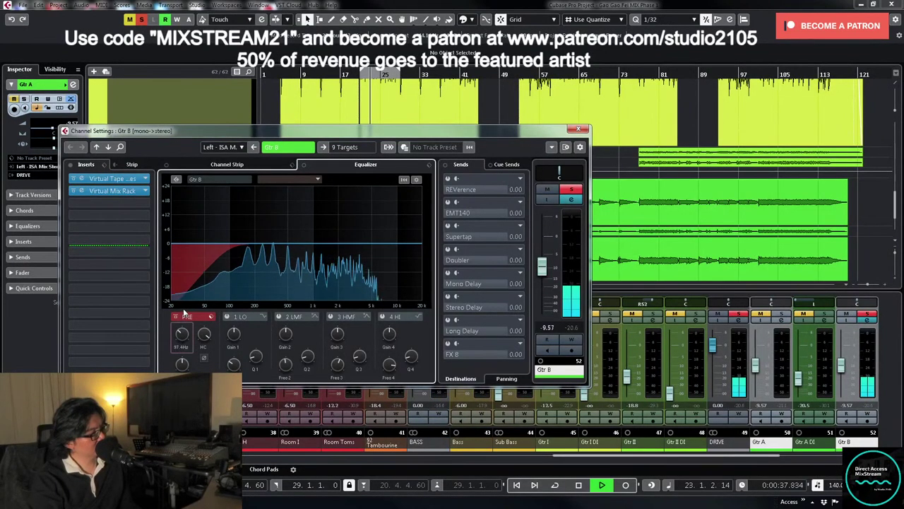
pyautogui.moveTo(204, 335); pyautogui.dragTo(202, 356)
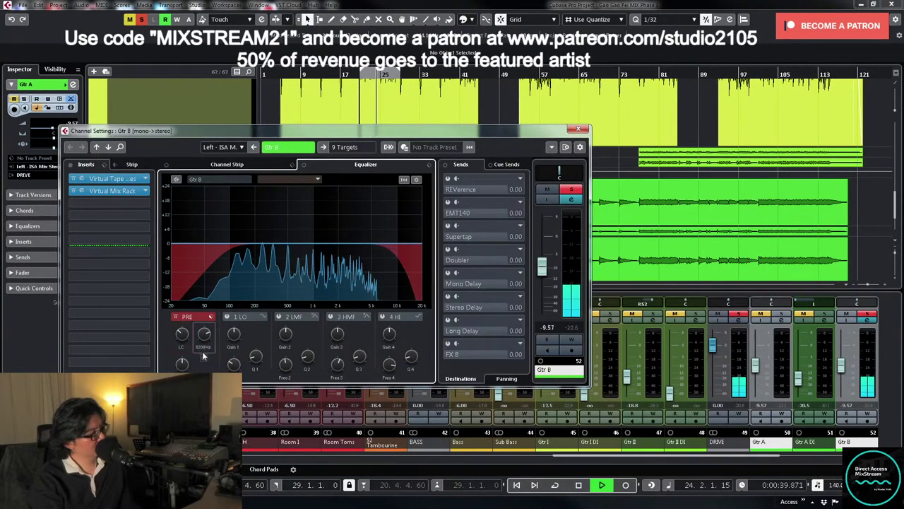
pyautogui.click(297, 317)
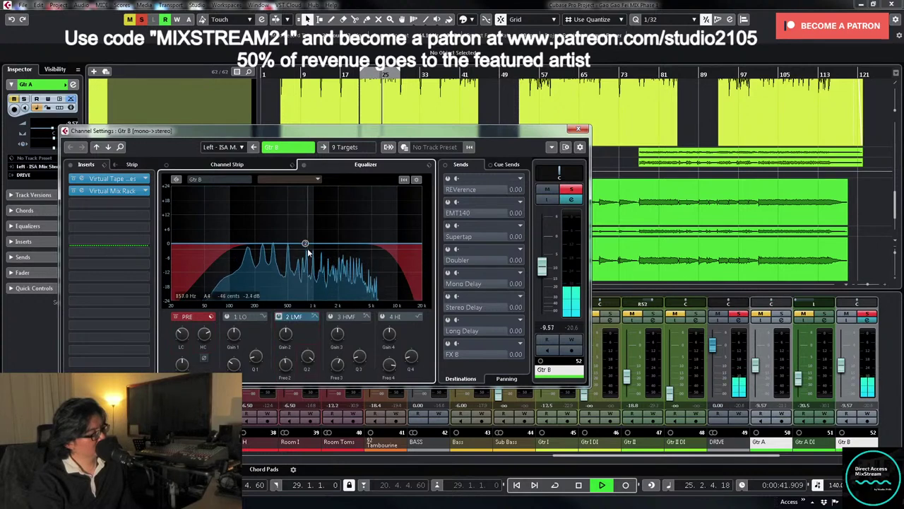
pyautogui.moveTo(306, 244); pyautogui.dragTo(359, 212)
pyautogui.moveTo(286, 341); pyautogui.dragTo(281, 370)
# - Enable Gtr B's HMF band, sweep it as a narrow boost to a resonance below 1 kHz and cut there by about 6 dB
pyautogui.click(330, 318)
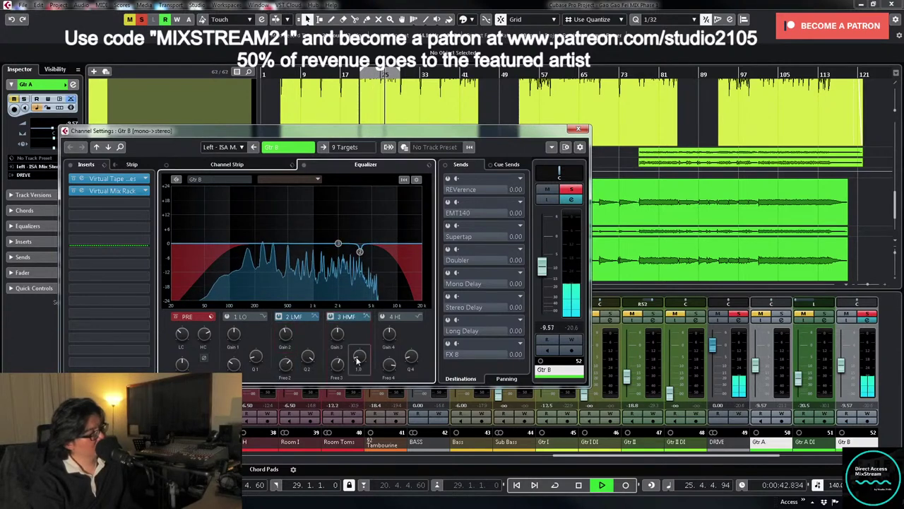
pyautogui.moveTo(340, 243); pyautogui.dragTo(299, 190)
pyautogui.press('space')
pyautogui.moveTo(337, 334); pyautogui.dragTo(334, 377)
pyautogui.press('space')
pyautogui.moveTo(337, 333); pyautogui.dragTo(336, 338)
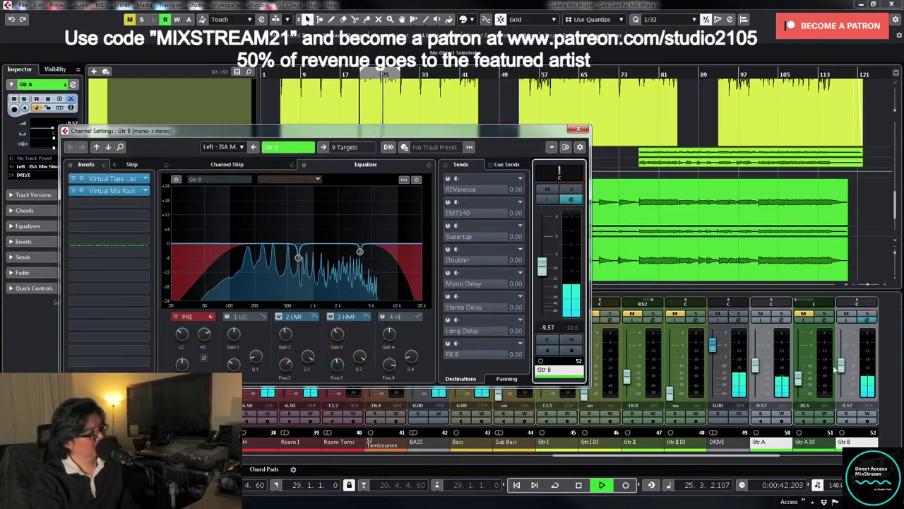
# - Close Gtr B's channel settings, pan Gtr B fully right and lower its fader to -10.3 dB
pyautogui.click(578, 131)
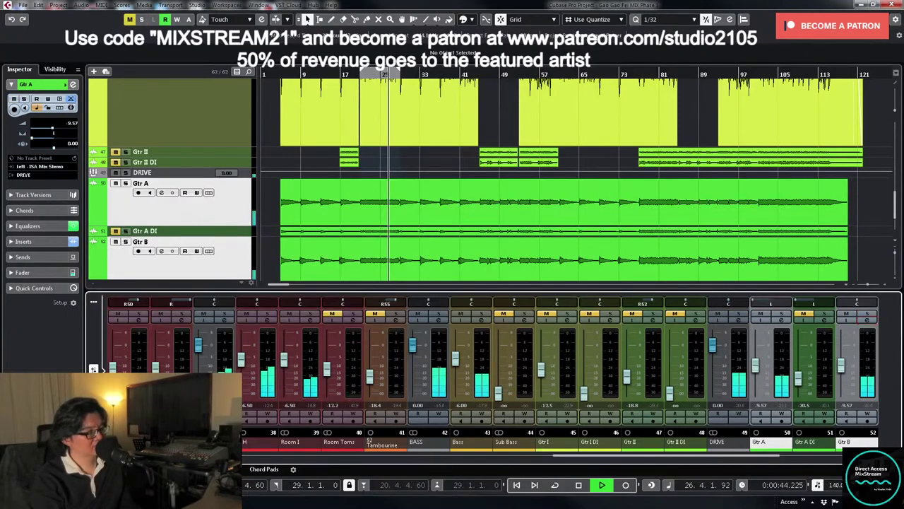
pyautogui.moveTo(843, 366); pyautogui.dragTo(845, 364)
pyautogui.scroll(-2, 844, 363)
pyautogui.press('space')
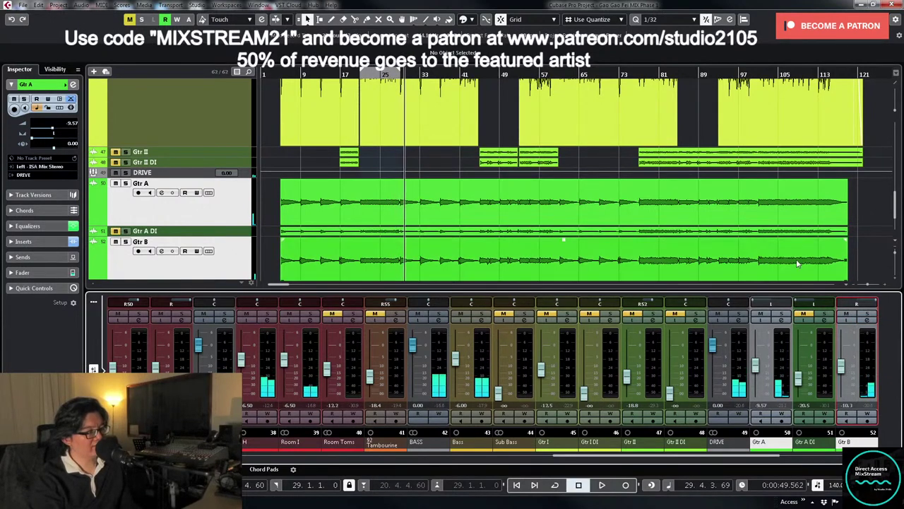
# - Replay the guitar section from about bar 20 and balance the faders with Gtr B at -9.70 dB and Gtr A at -9.50 dB
pyautogui.click(736, 314)
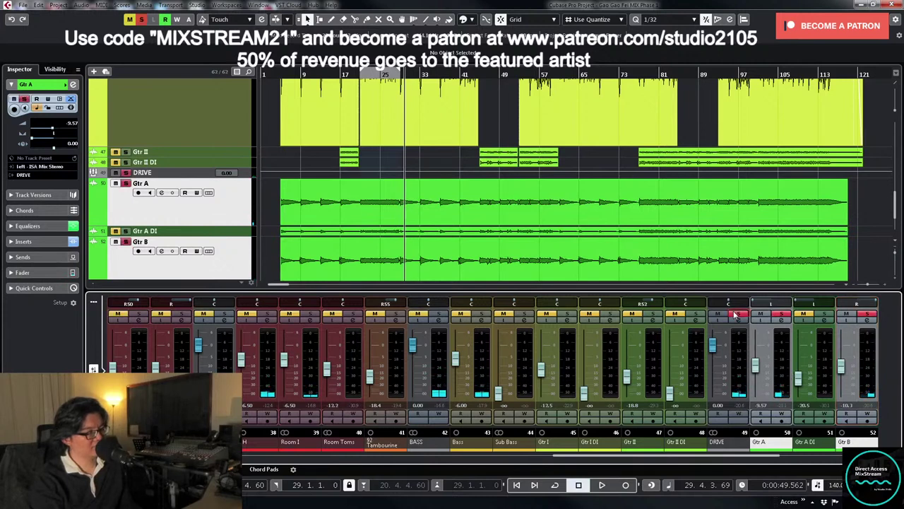
pyautogui.click(735, 314)
pyautogui.click(345, 74)
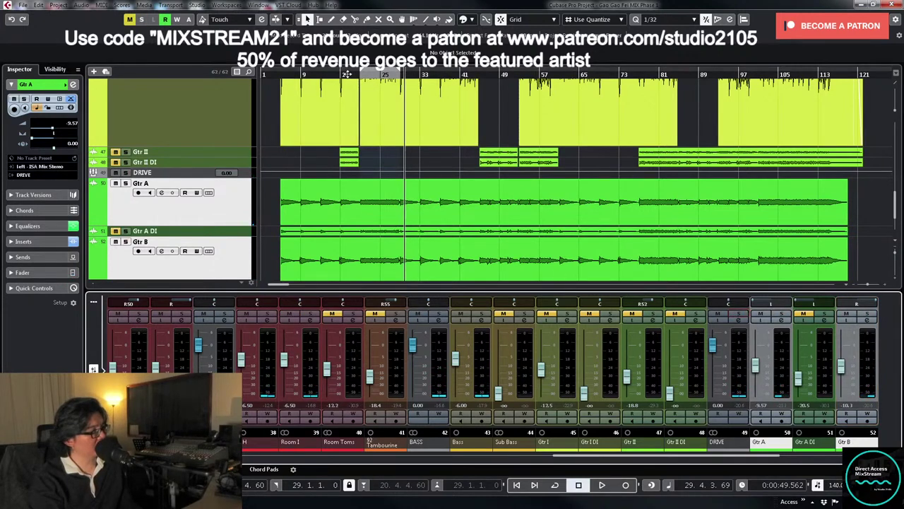
pyautogui.press('space')
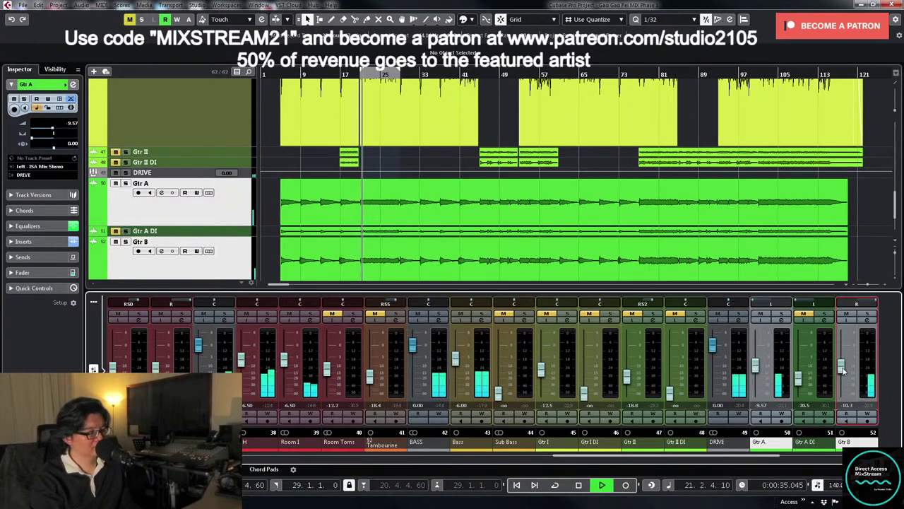
pyautogui.moveTo(842, 368); pyautogui.dragTo(842, 367)
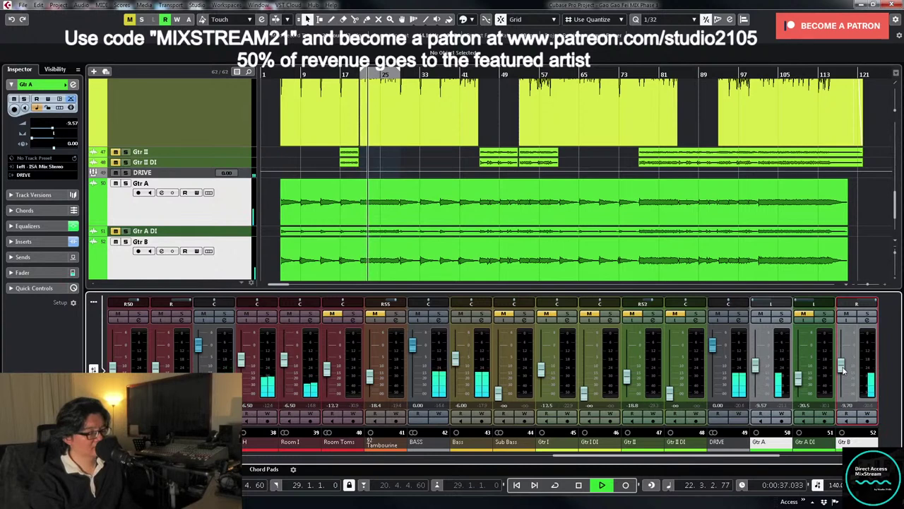
pyautogui.doubleClick(761, 406)
pyautogui.write('-9.5')
pyautogui.press('Return')
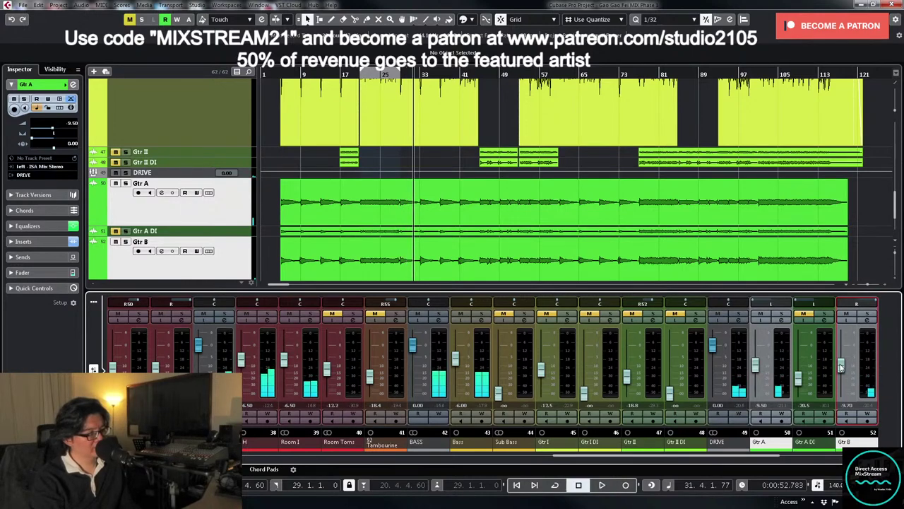
# - Collapse the enlarged guitar tracks, return the playback position to bar 4 and bring the remaining guitar and vocal channels into the mixer view
pyautogui.click(216, 215)
pyautogui.press('z')
pyautogui.press('z')
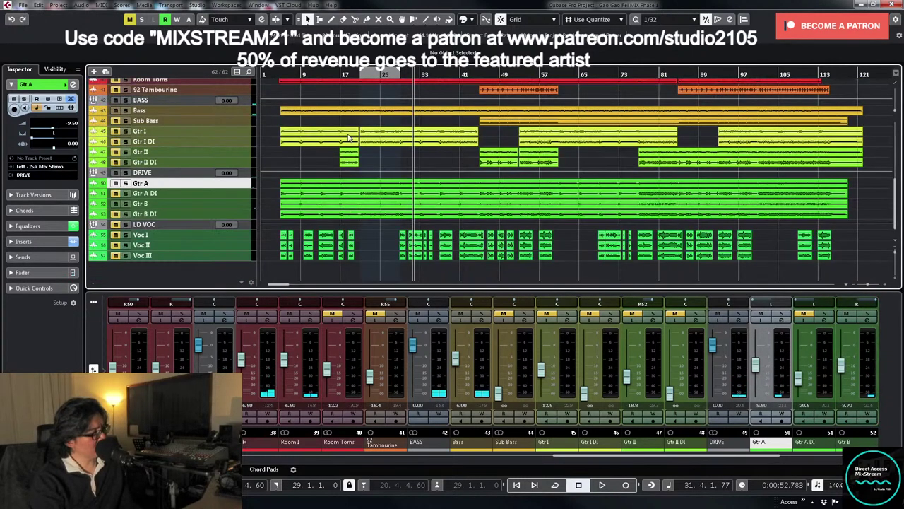
pyautogui.click(280, 74)
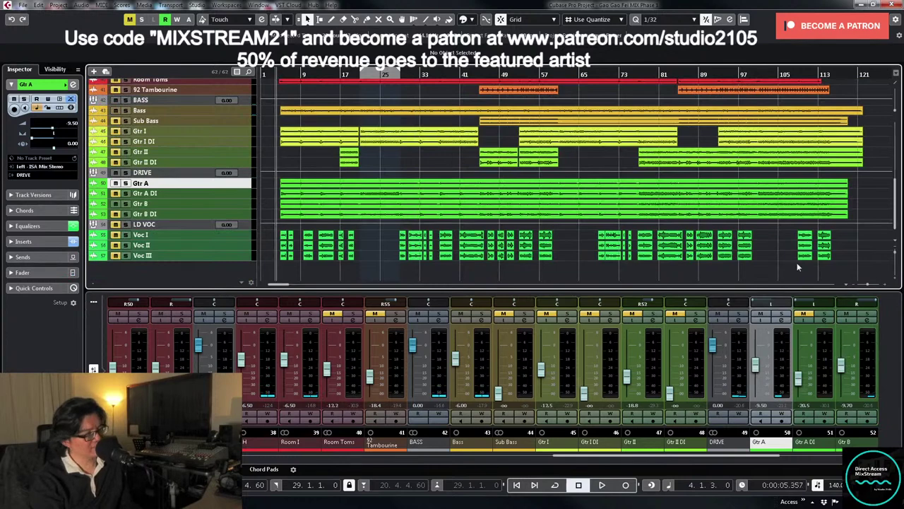
pyautogui.moveTo(565, 458); pyautogui.dragTo(644, 461)
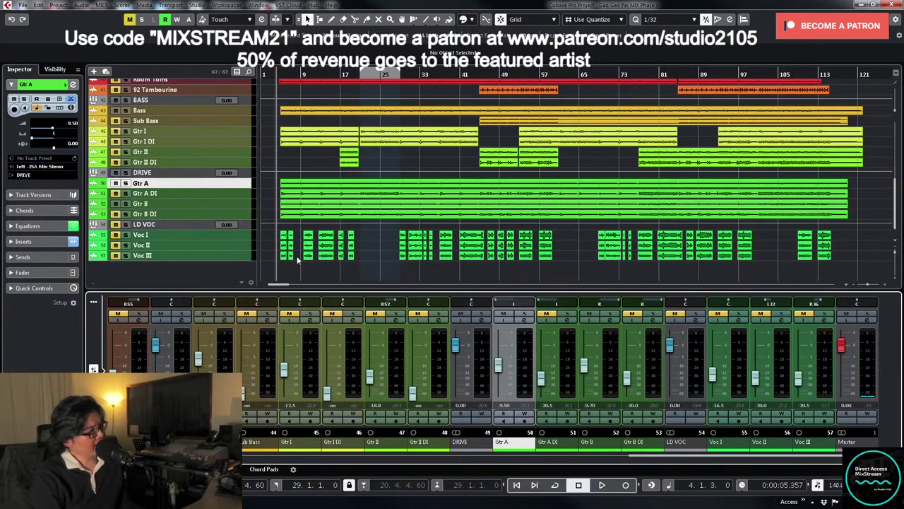
# - Enlarge the Gtr A and Gtr A DI tracks to compare their waveforms, and collapse the tracks again
pyautogui.keyDown('shift'); pyautogui.click(240, 193); pyautogui.keyUp('shift')
pyautogui.keyDown('shift'); pyautogui.click(241, 214); pyautogui.keyUp('shift')
pyautogui.moveTo(240, 189); pyautogui.dragTo(273, 225)
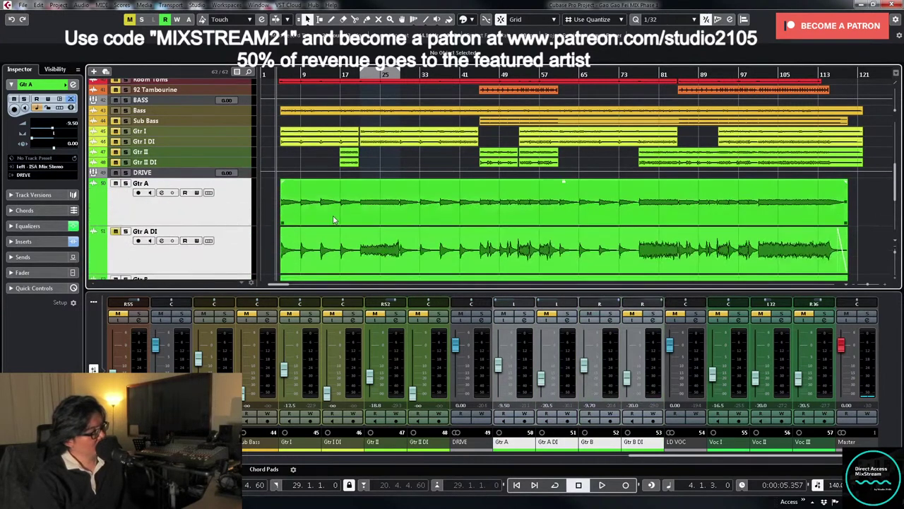
pyautogui.scroll(-1, 230, 186)
pyautogui.click(234, 174)
pyautogui.moveTo(248, 185); pyautogui.dragTo(248, 223)
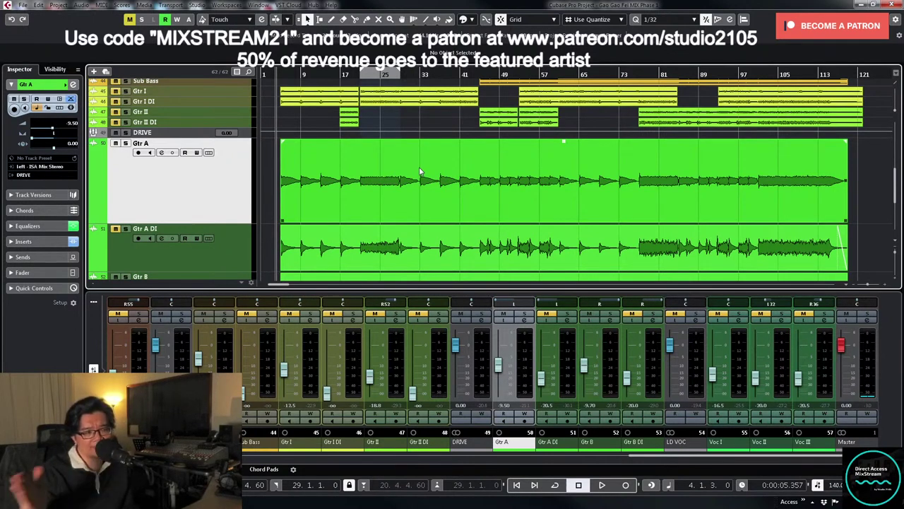
pyautogui.scroll(-1, 491, 196)
pyautogui.scroll(1, 491, 196)
pyautogui.click(243, 255)
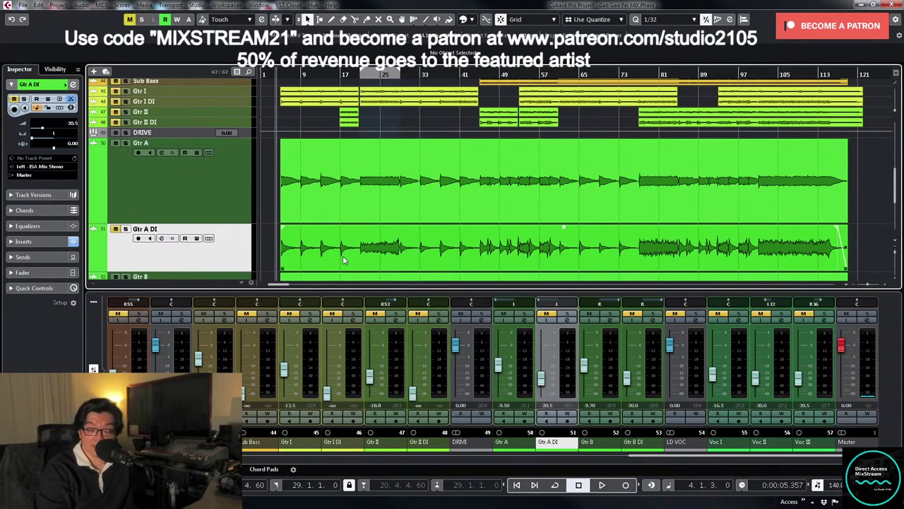
pyautogui.click(392, 175)
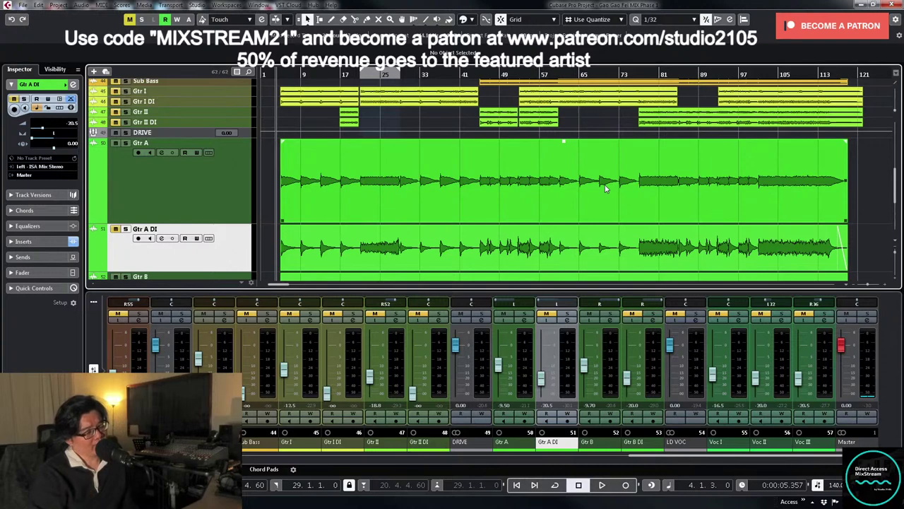
pyautogui.click(231, 192)
pyautogui.press('z')
pyautogui.press('z')
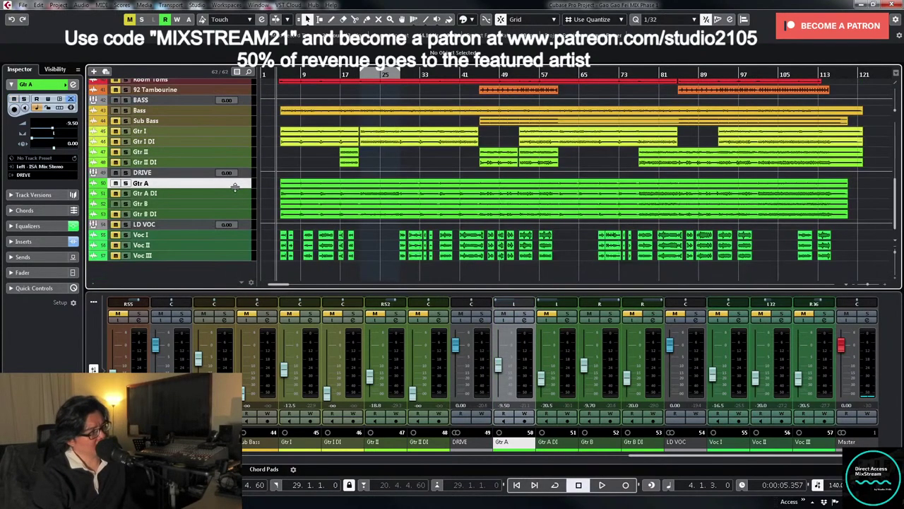
# - Unmute Gtr A DI, centre its pan and open the TH-U Slate insert from its channel settings
pyautogui.click(234, 195)
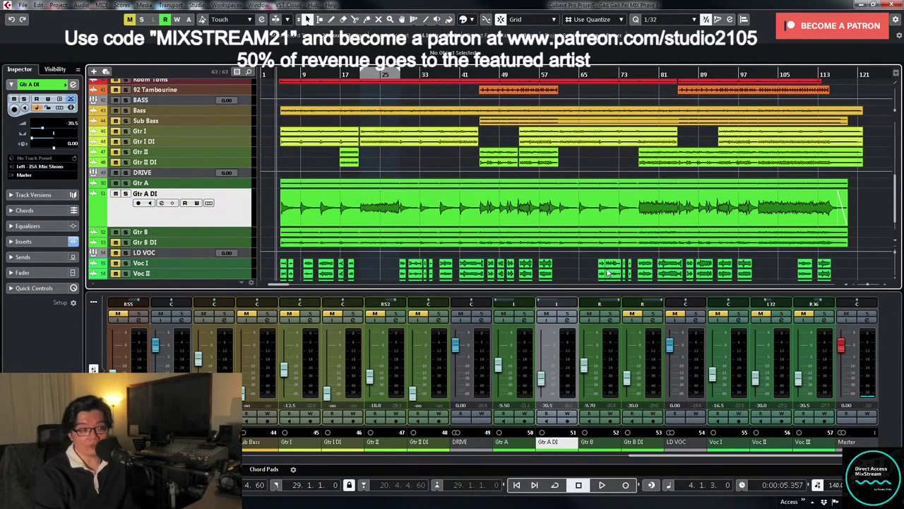
pyautogui.keyDown('ctrl'); pyautogui.click(557, 305); pyautogui.keyUp('ctrl')
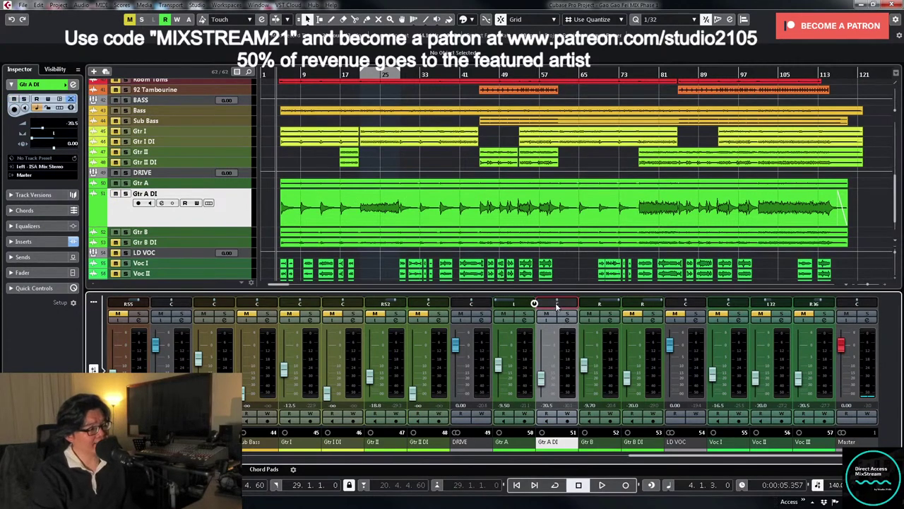
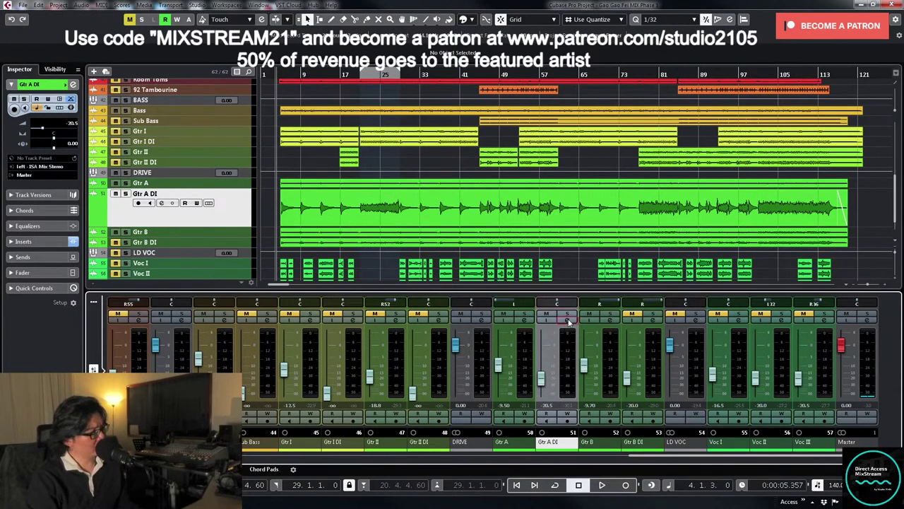
pyautogui.click(568, 320)
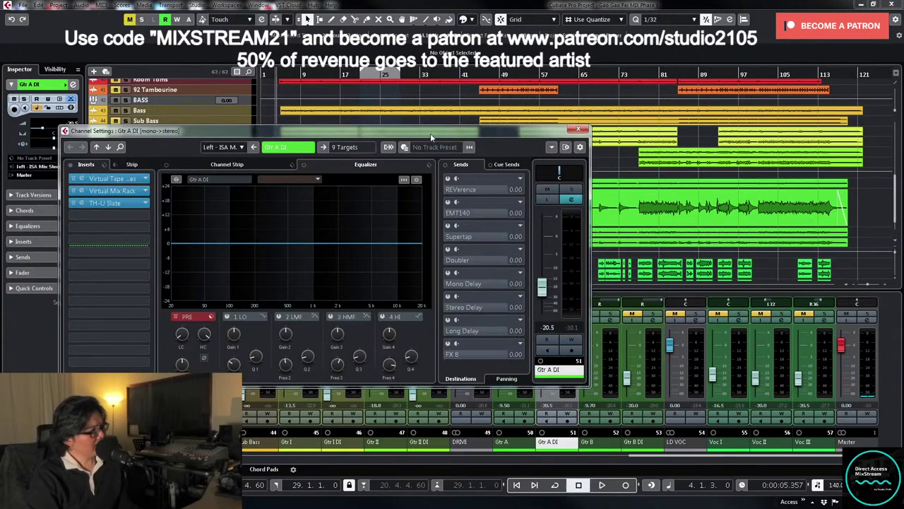
pyautogui.moveTo(430, 133); pyautogui.dragTo(649, 125)
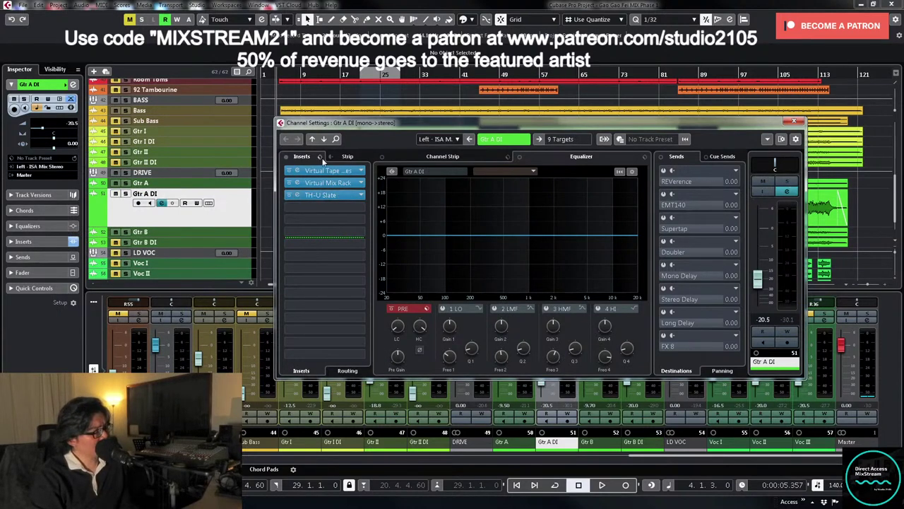
pyautogui.click(334, 196)
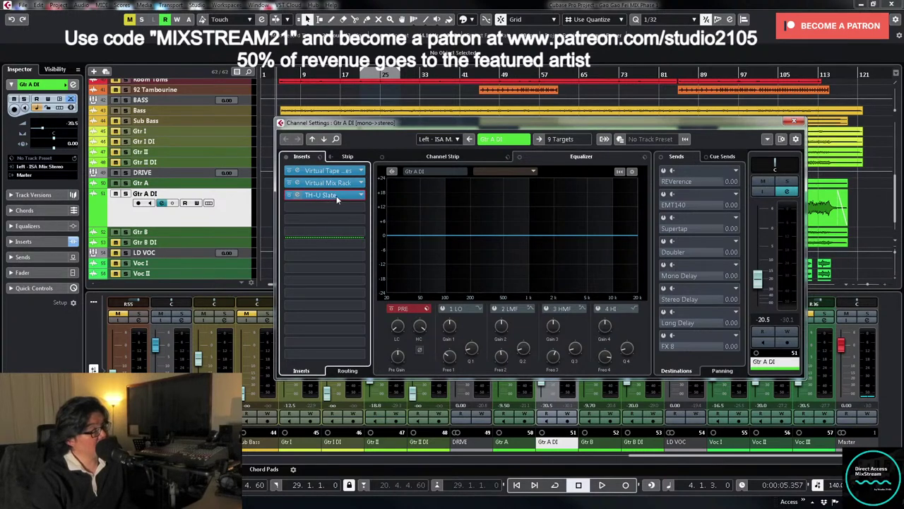
pyautogui.click(336, 200)
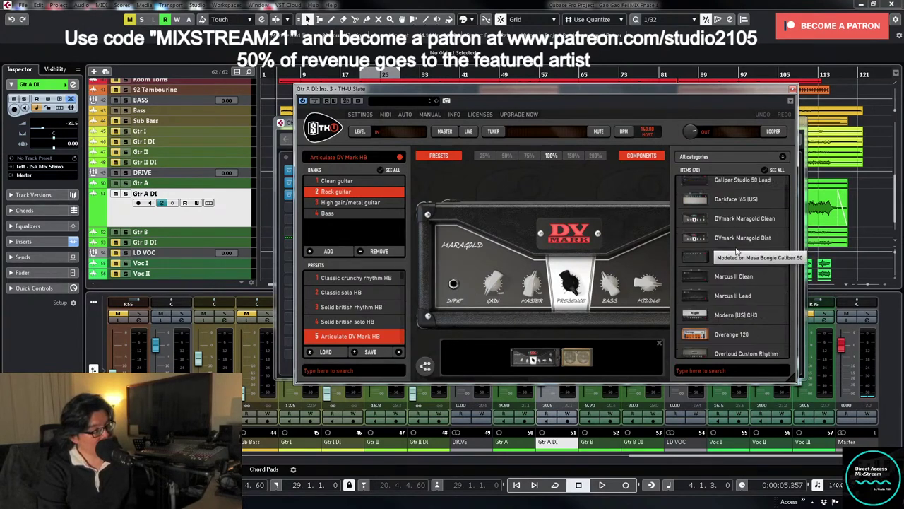
# - Browse the available amp models in TH-U Slate's component list and select the Rig Player entry
pyautogui.scroll(-3, 738, 254)
pyautogui.scroll(3, 738, 255)
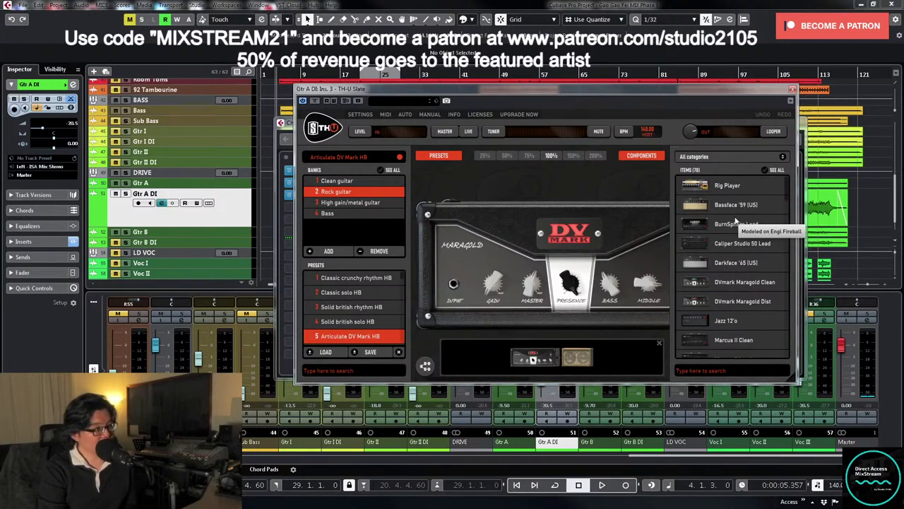
pyautogui.scroll(-1, 739, 274)
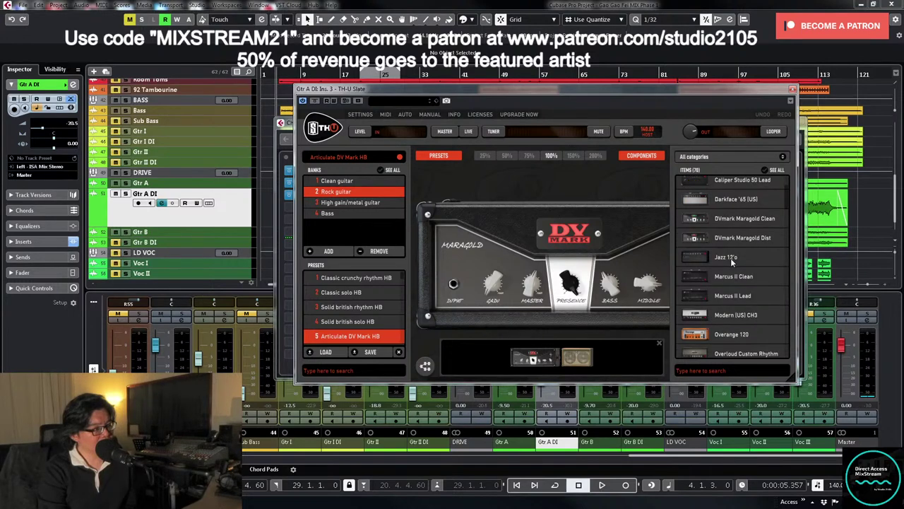
pyautogui.scroll(-9, 737, 275)
pyautogui.scroll(10, 742, 288)
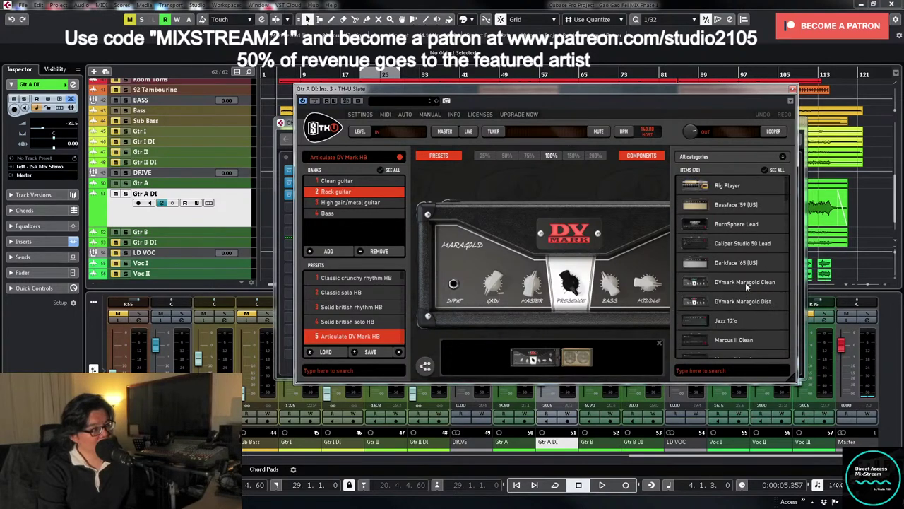
pyautogui.click(722, 186)
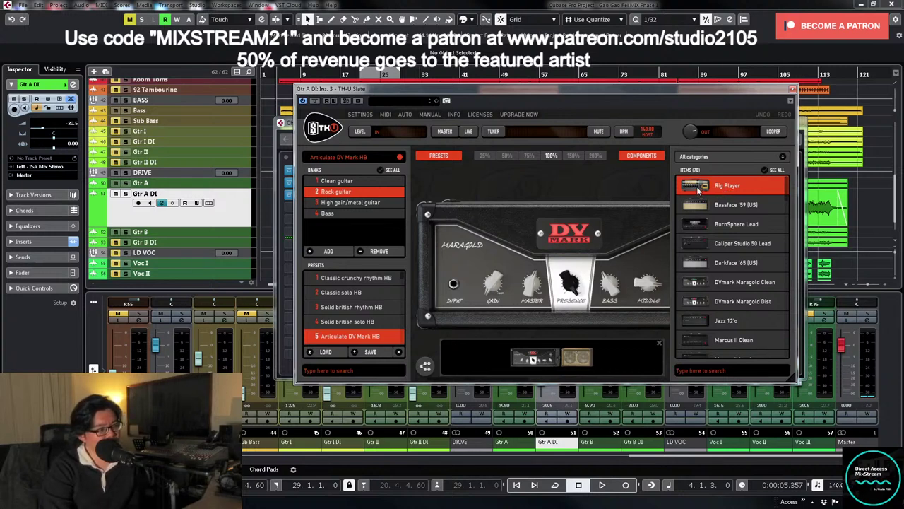
# - Show all TH-U components including the unlicensed ones, look through the amp models, and restrict the list to the available items again
pyautogui.click(766, 171)
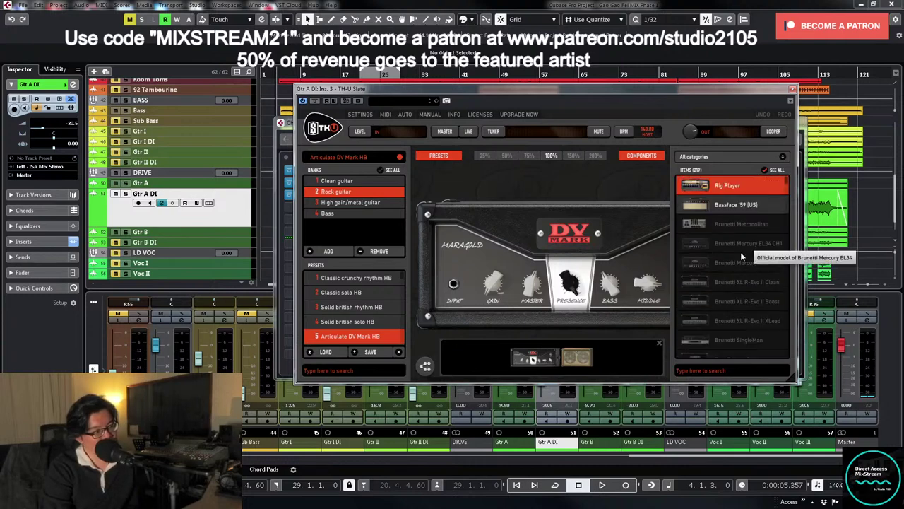
pyautogui.scroll(-5, 749, 257)
pyautogui.scroll(1, 741, 255)
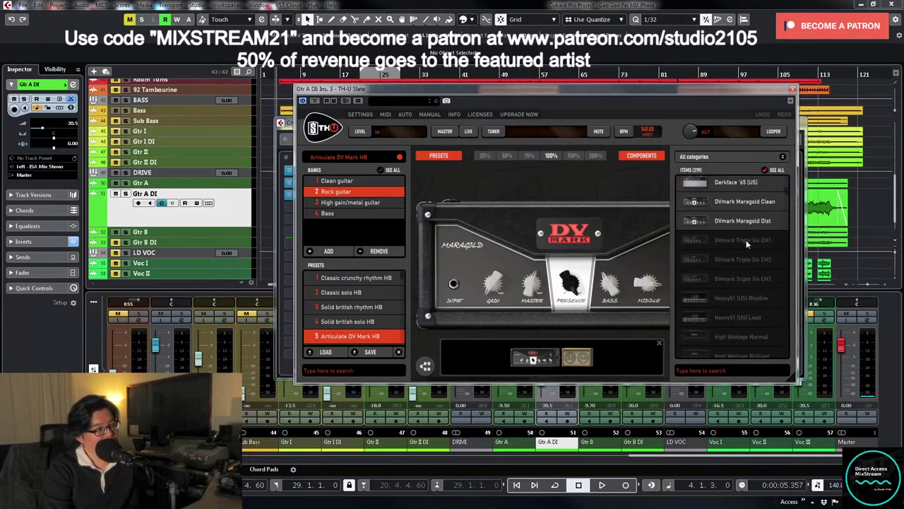
pyautogui.scroll(-3, 743, 243)
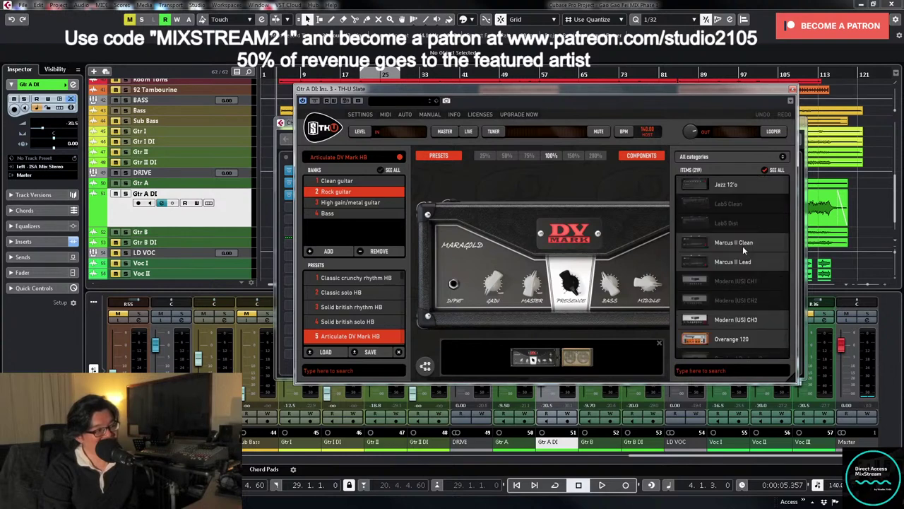
pyautogui.scroll(-2, 742, 246)
pyautogui.scroll(-5, 735, 265)
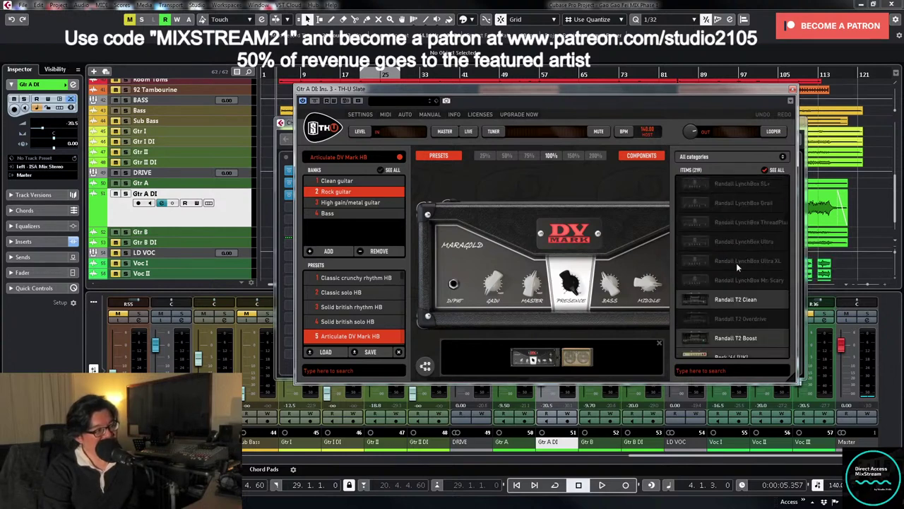
pyautogui.scroll(10, 738, 263)
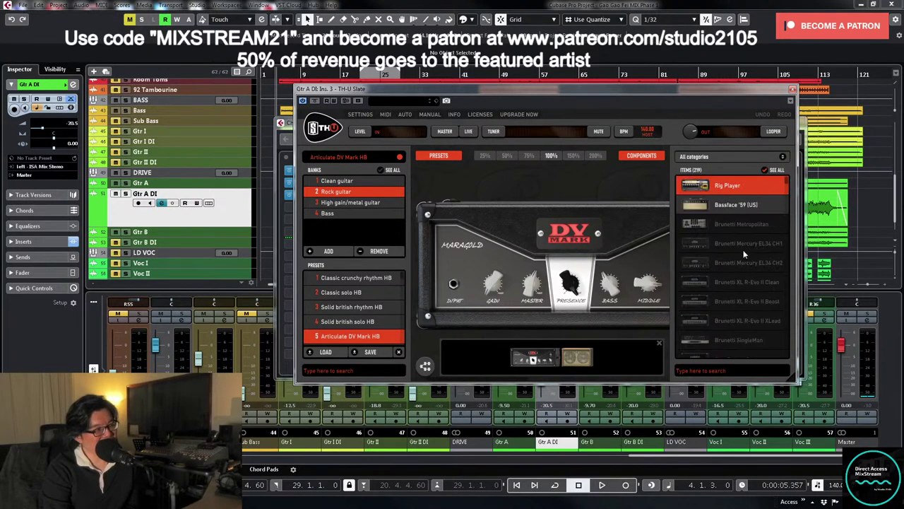
pyautogui.click(766, 170)
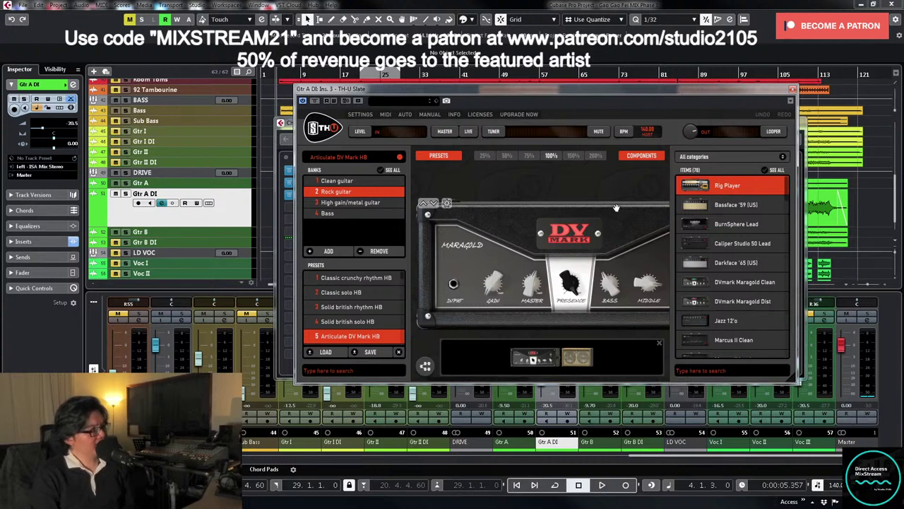
# - Move the TH-U Slate window clear of the mixer, close the channel settings and play Gtr A DI soloed with its fader at -19.1 dB
pyautogui.moveTo(633, 189); pyautogui.dragTo(599, 188)
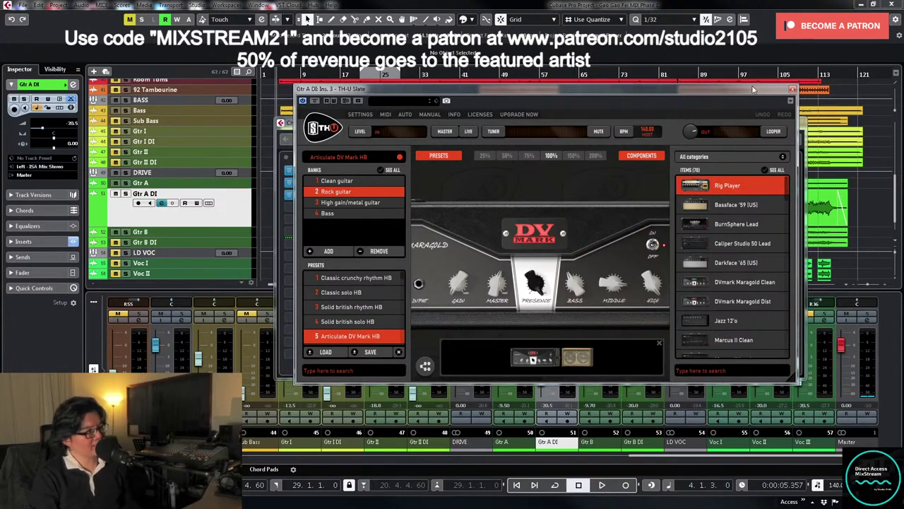
pyautogui.moveTo(754, 88); pyautogui.dragTo(449, 57)
pyautogui.click(794, 121)
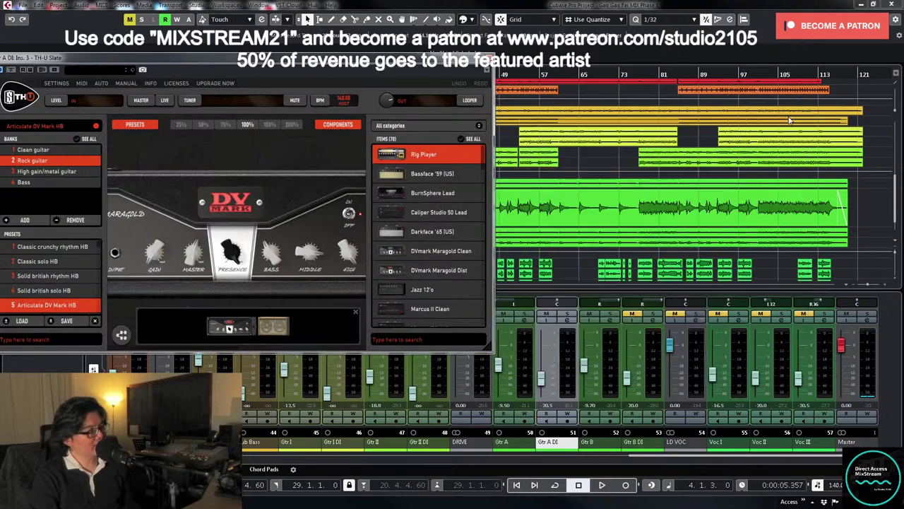
pyautogui.click(569, 313)
pyautogui.moveTo(542, 376)
pyautogui.mouseDown()
pyautogui.moveTo(542, 393)
pyautogui.moveTo(542, 376)
pyautogui.mouseUp()
pyautogui.press('space')
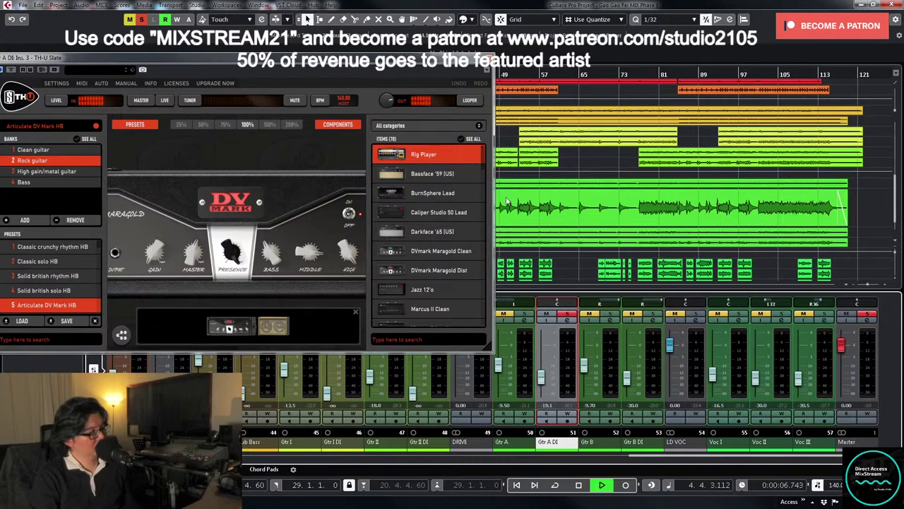
# - Raise the Gtr A DI fader to -13.5 dB and move the TH-U Slate window beside the track list
pyautogui.moveTo(389, 58); pyautogui.dragTo(537, 58)
pyautogui.moveTo(543, 379); pyautogui.dragTo(542, 369)
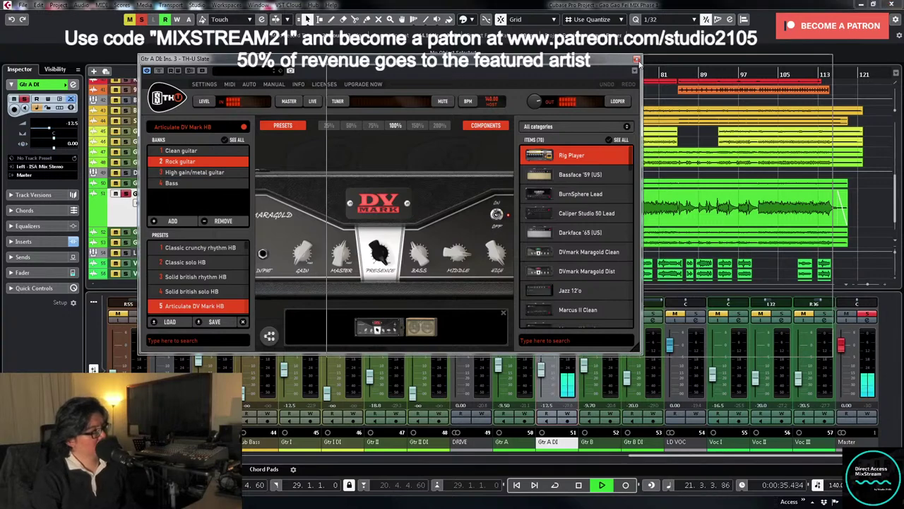
pyautogui.moveTo(445, 60); pyautogui.dragTo(635, 60)
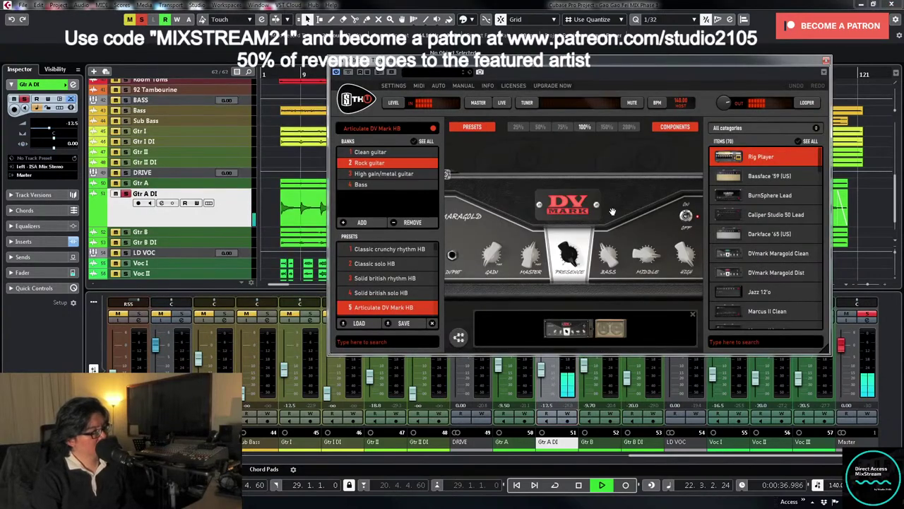
# - Tweak the Gain and High knobs of the DV Mark Maragold amp during playback and close TH-U Slate
pyautogui.moveTo(493, 254); pyautogui.dragTo(493, 318)
pyautogui.click(492, 252)
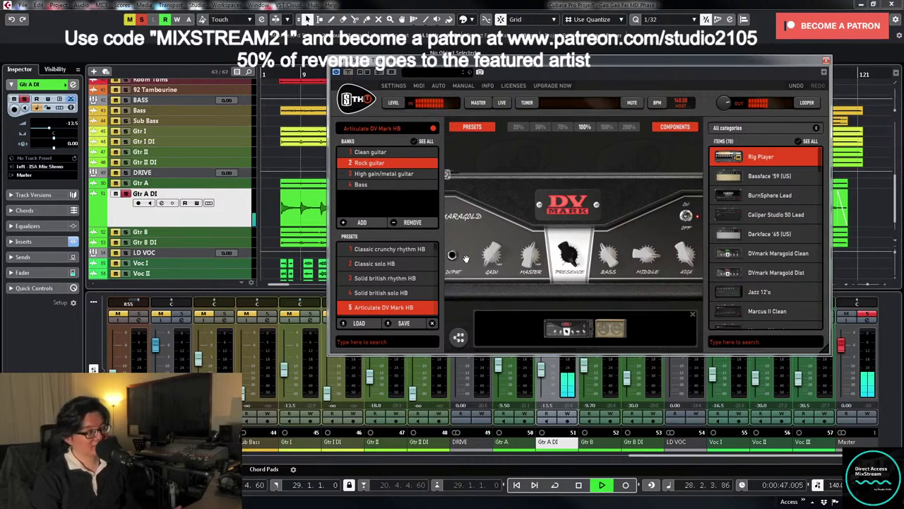
pyautogui.moveTo(485, 229); pyautogui.dragTo(521, 228)
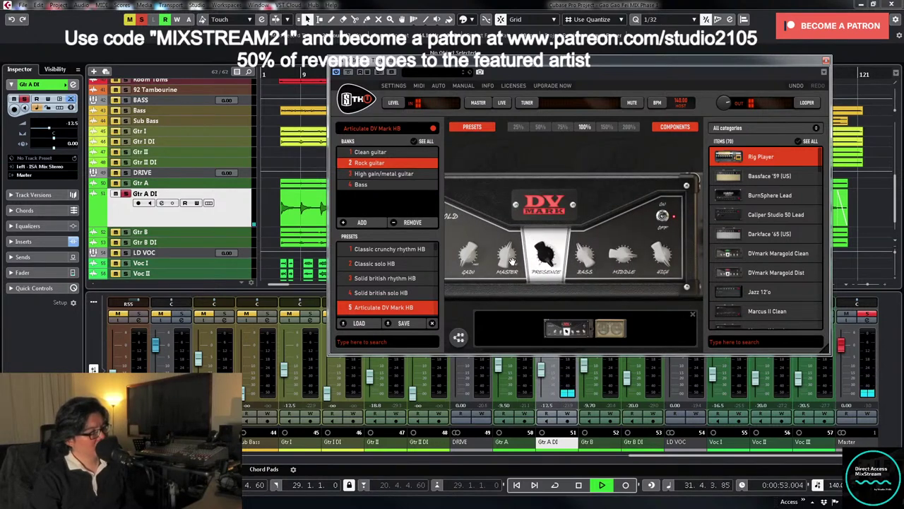
pyautogui.moveTo(663, 262); pyautogui.dragTo(663, 258)
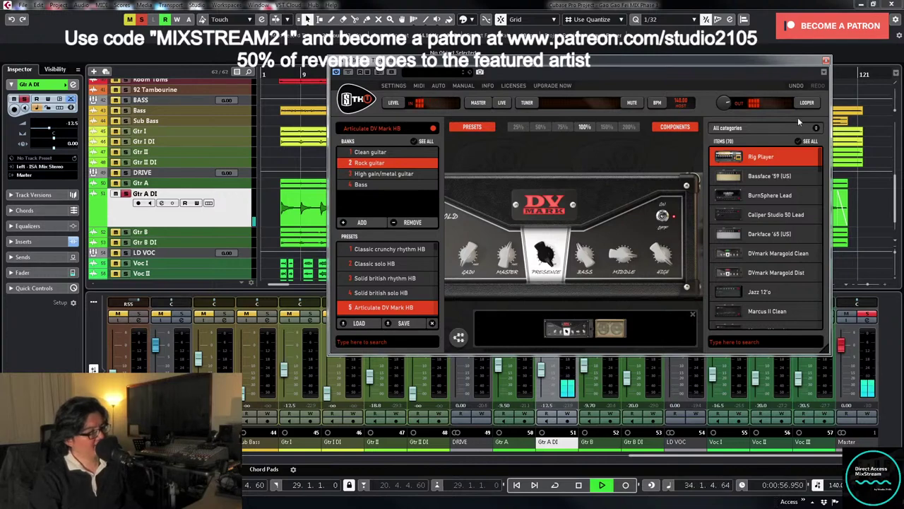
pyautogui.click(827, 60)
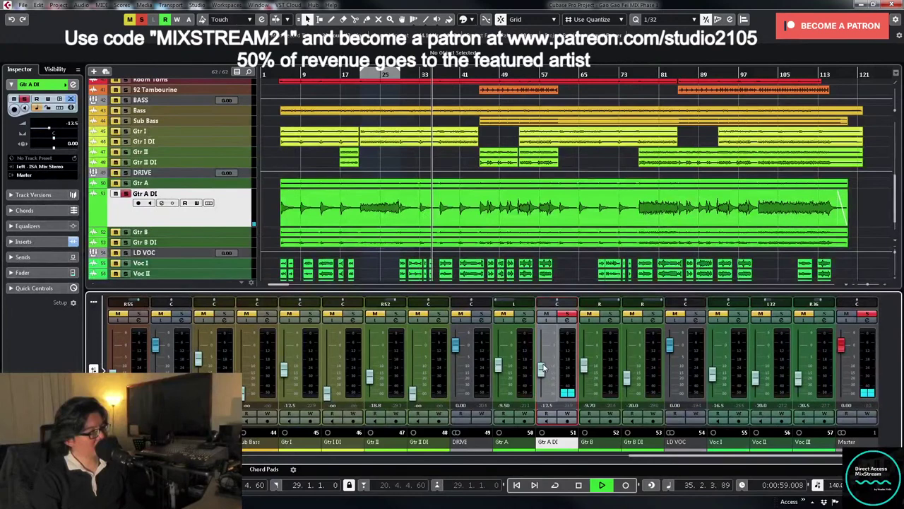
# - Unsolo Gtr A DI, pan it left and set its fader to -15.9 dB against the full mix
pyautogui.press('space')
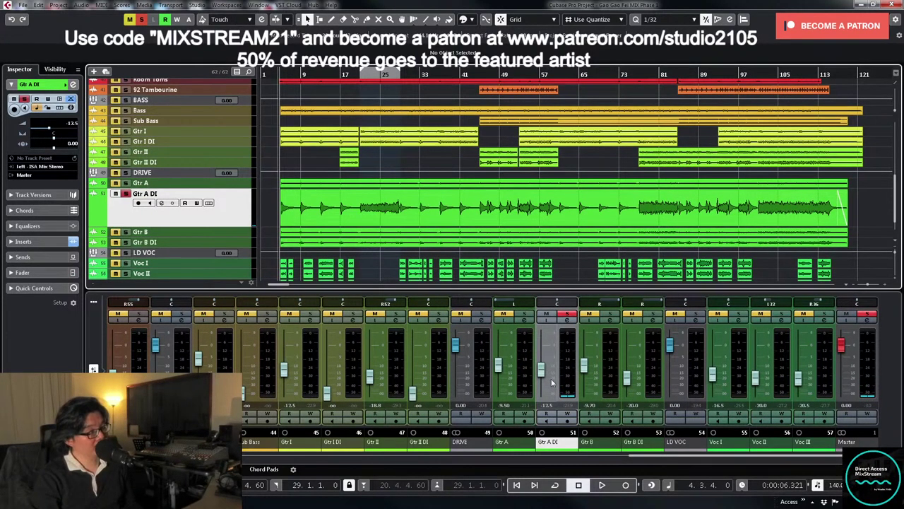
pyautogui.moveTo(542, 370); pyautogui.dragTo(541, 381)
pyautogui.press('space')
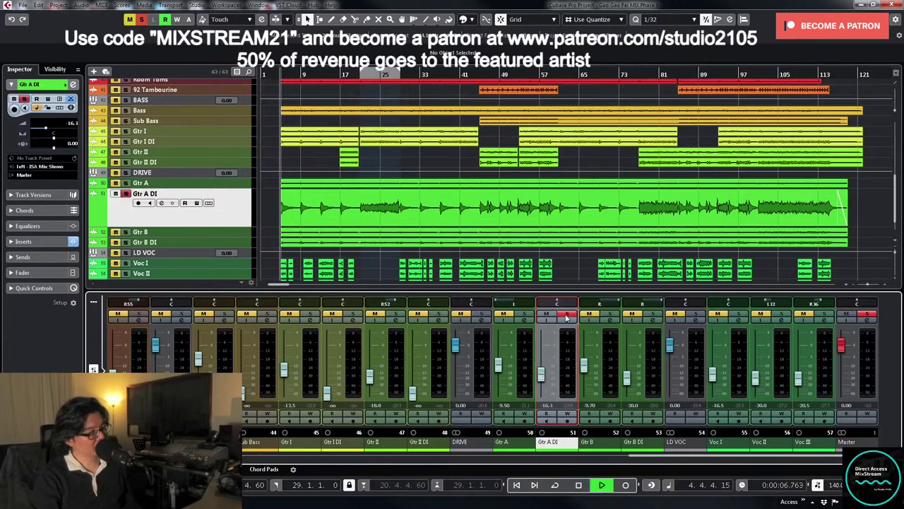
pyautogui.moveTo(542, 379); pyautogui.dragTo(546, 367)
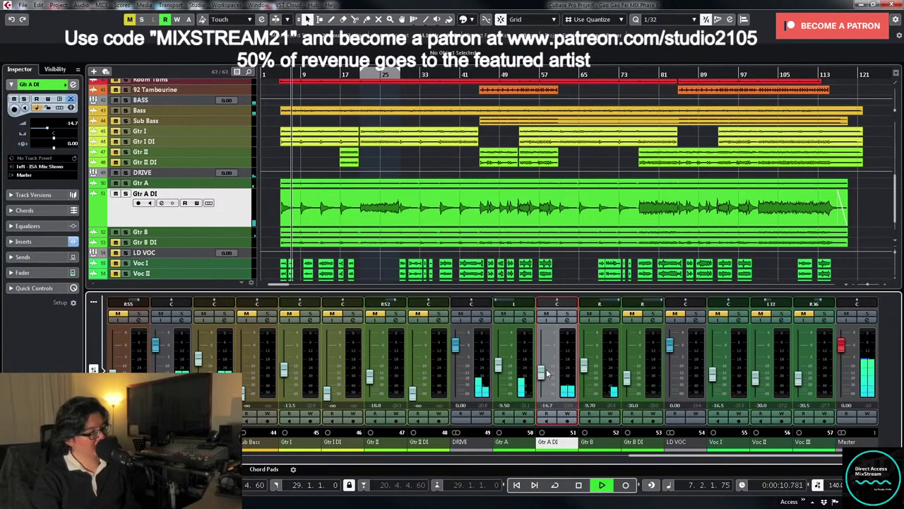
pyautogui.moveTo(556, 302); pyautogui.dragTo(537, 302)
pyautogui.moveTo(542, 373); pyautogui.dragTo(541, 380)
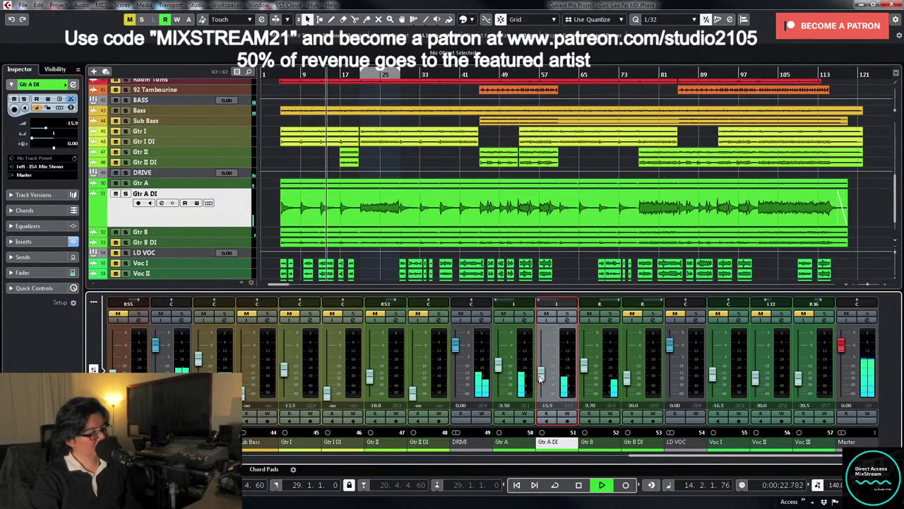
pyautogui.press('space')
# - Solo Gtr B DI and inspect the Modern CH3 amp in its TH-U Slate insert
pyautogui.click(653, 315)
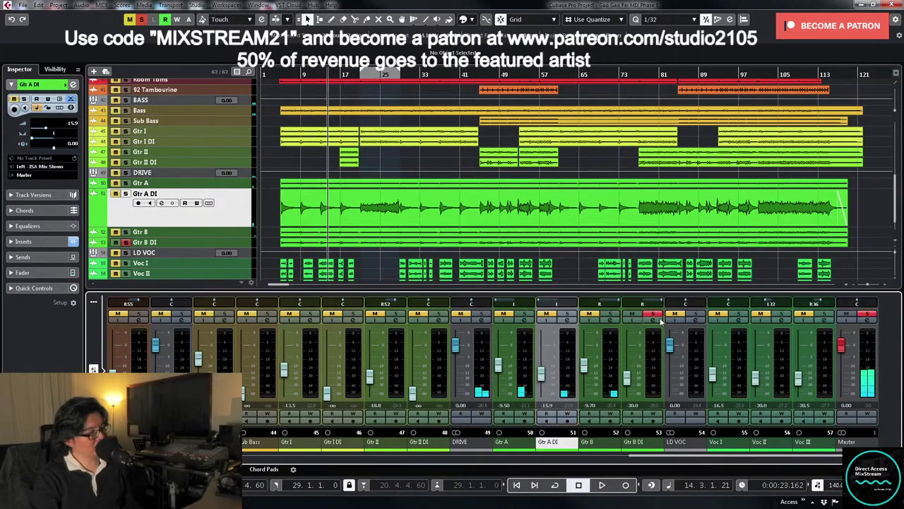
pyautogui.press('space')
pyautogui.click(653, 319)
pyautogui.press('space')
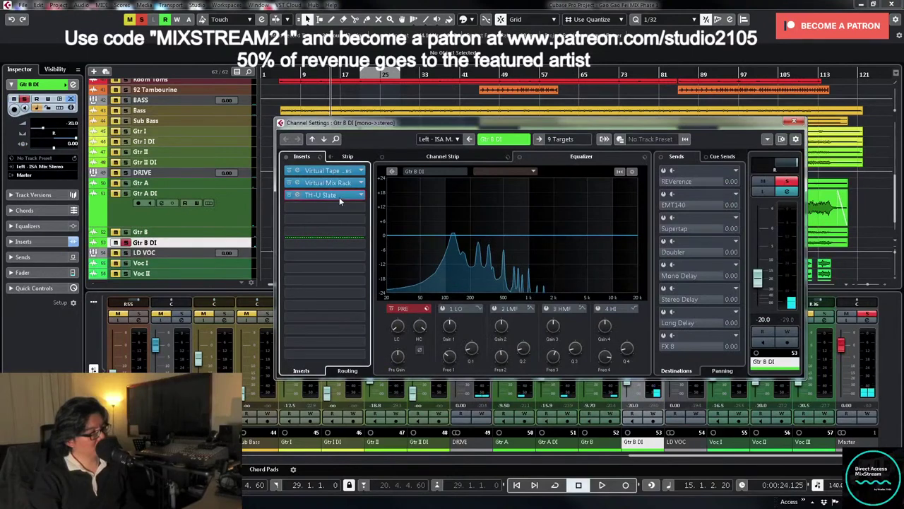
pyautogui.click(340, 198)
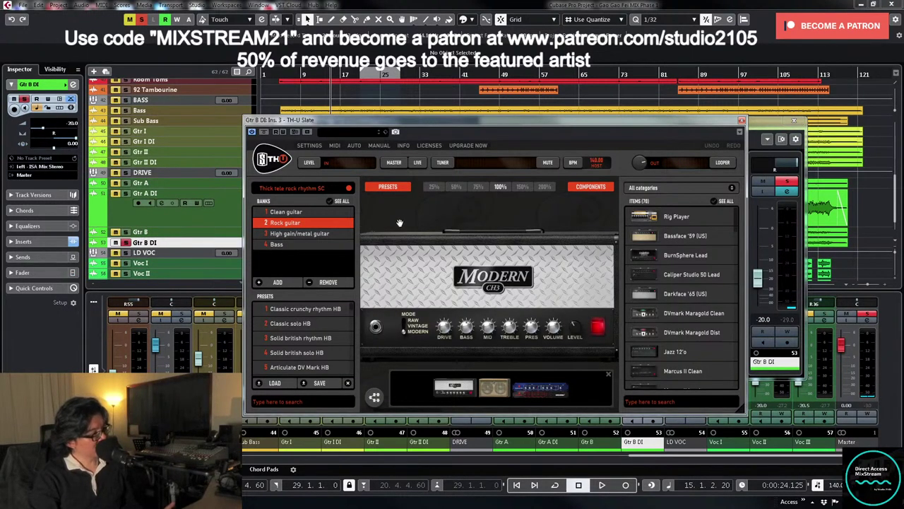
pyautogui.moveTo(410, 217); pyautogui.dragTo(434, 217)
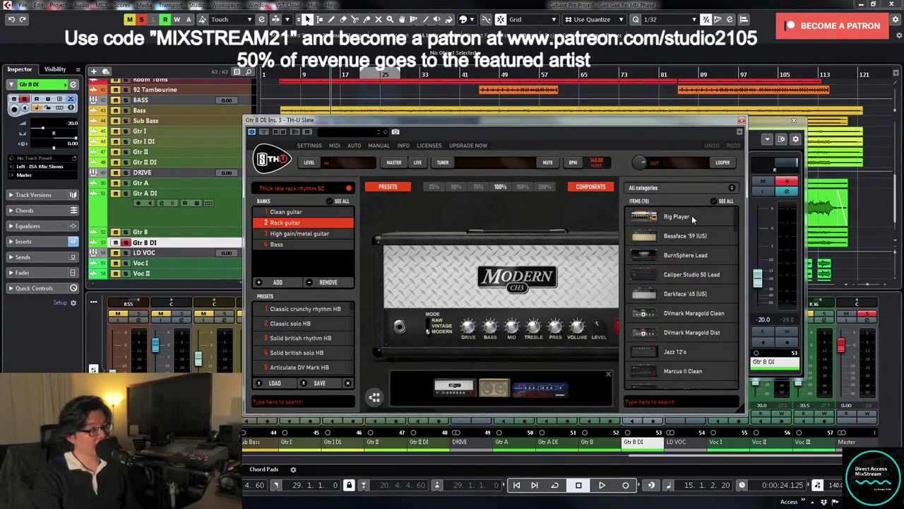
# - Close the Gtr B DI plug-in and channel windows, centre its pan and raise its fader to -12.5 dB during playback
pyautogui.moveTo(691, 122); pyautogui.dragTo(569, 106)
pyautogui.click(621, 105)
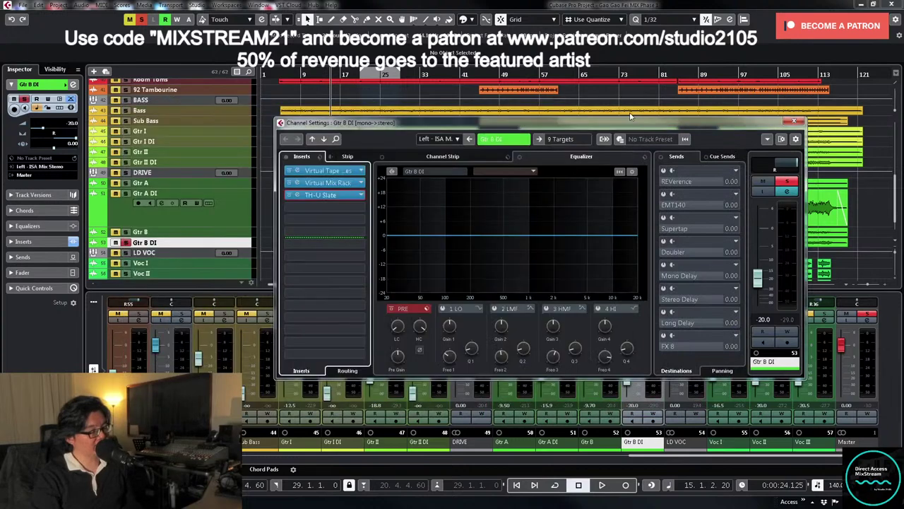
pyautogui.click(793, 122)
pyautogui.press('space')
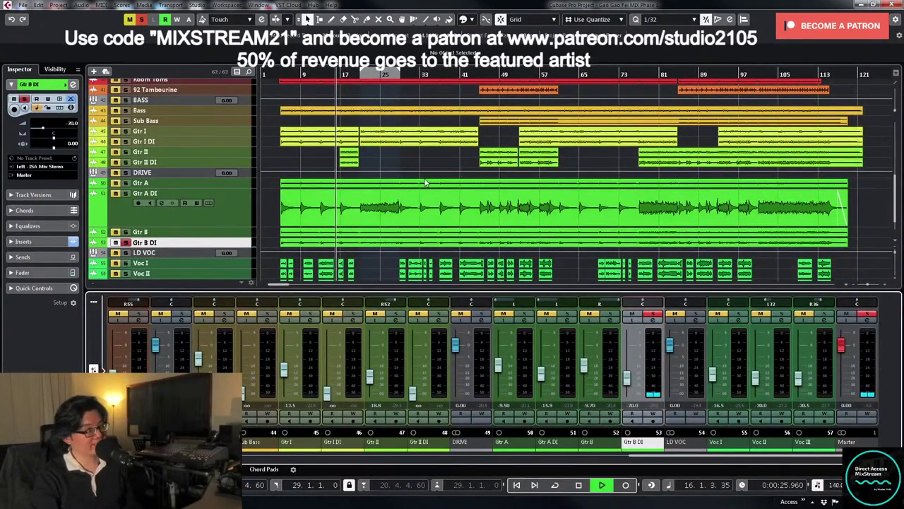
pyautogui.press('space')
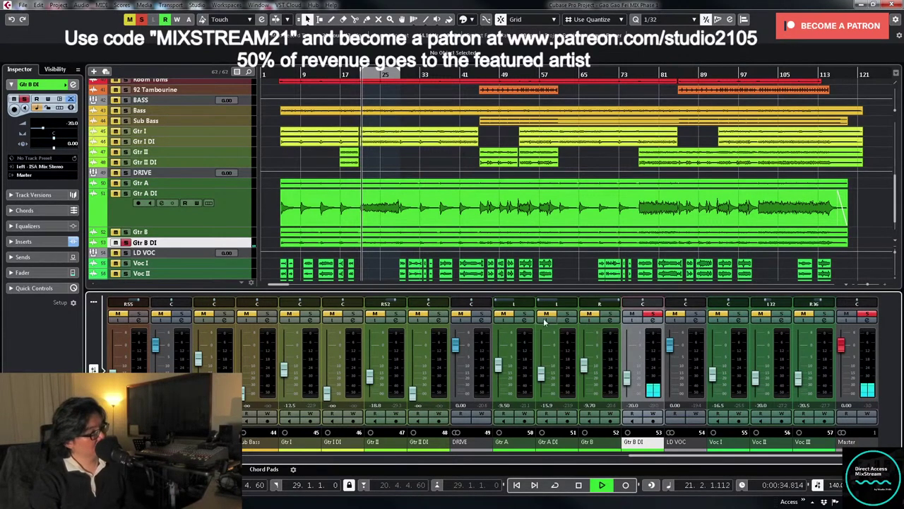
pyautogui.moveTo(631, 373); pyautogui.dragTo(630, 366)
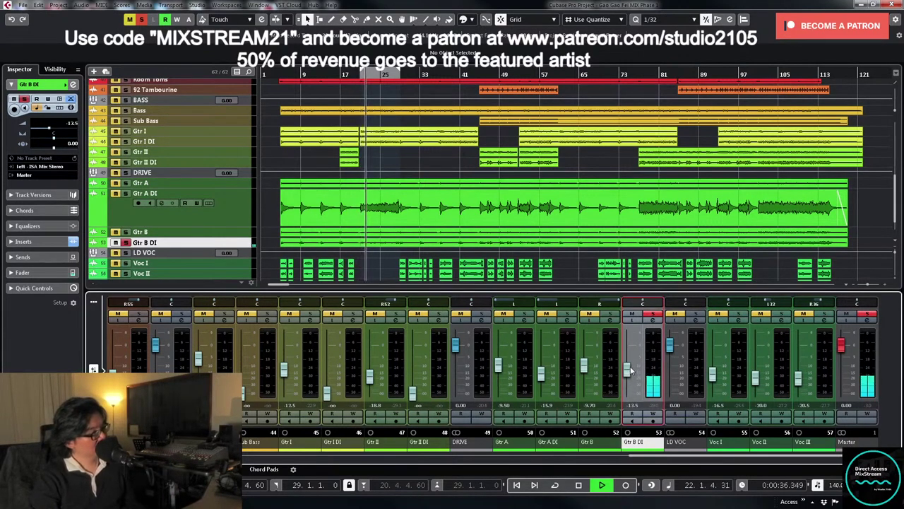
# - Add a low-cut filter at around 60 Hz to Gtr B DI, recheck its TH-U Slate amp and close both windows
pyautogui.click(653, 319)
pyautogui.moveTo(397, 325)
pyautogui.mouseDown()
pyautogui.moveTo(400, 305)
pyautogui.moveTo(384, 282)
pyautogui.mouseUp()
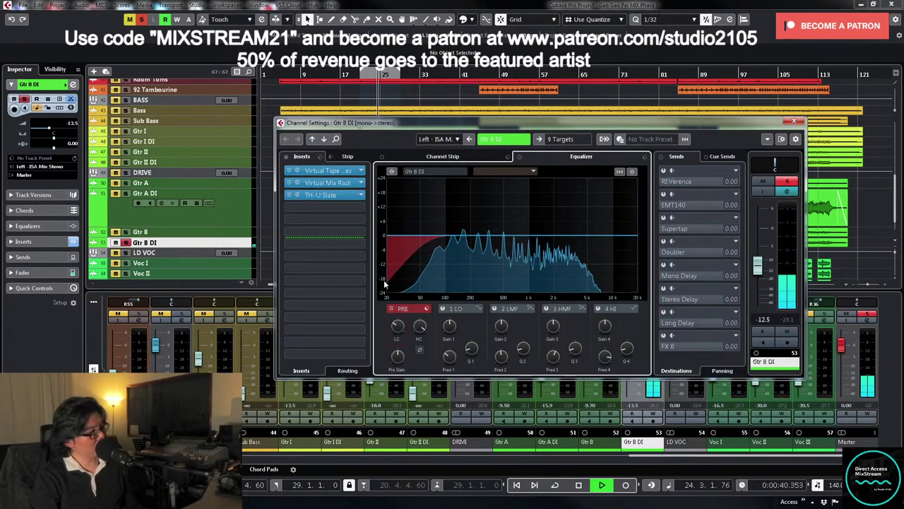
pyautogui.click(329, 194)
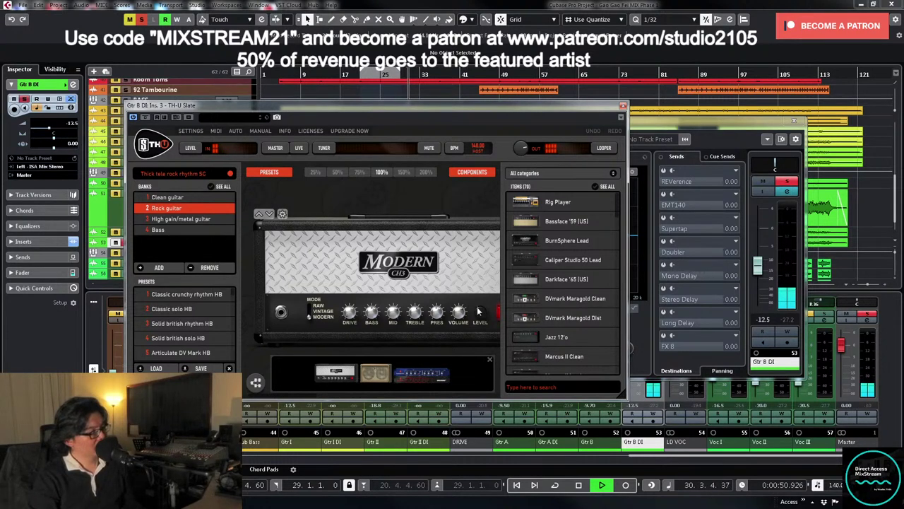
pyautogui.press('space')
pyautogui.click(622, 106)
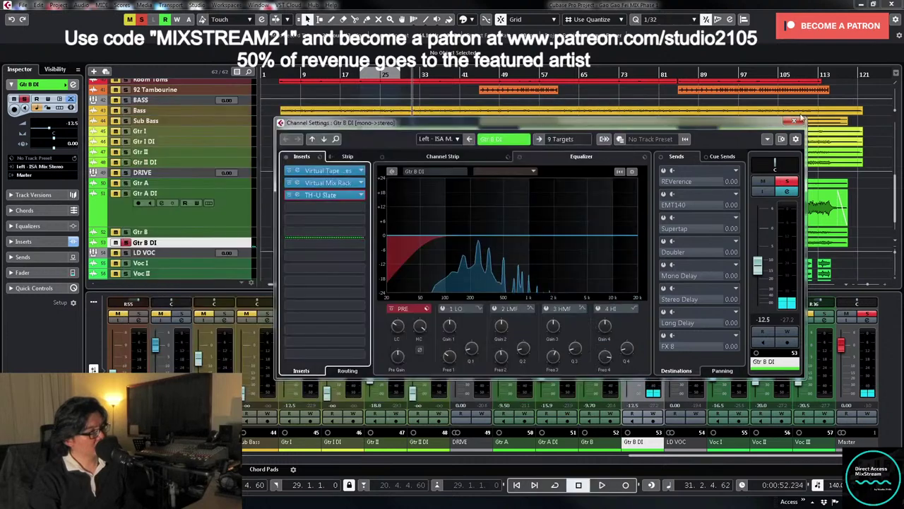
pyautogui.click(794, 120)
# - Unsolo Gtr B DI, pan it right at -14.7 dB and replay the mix from bar 21
pyautogui.click(652, 315)
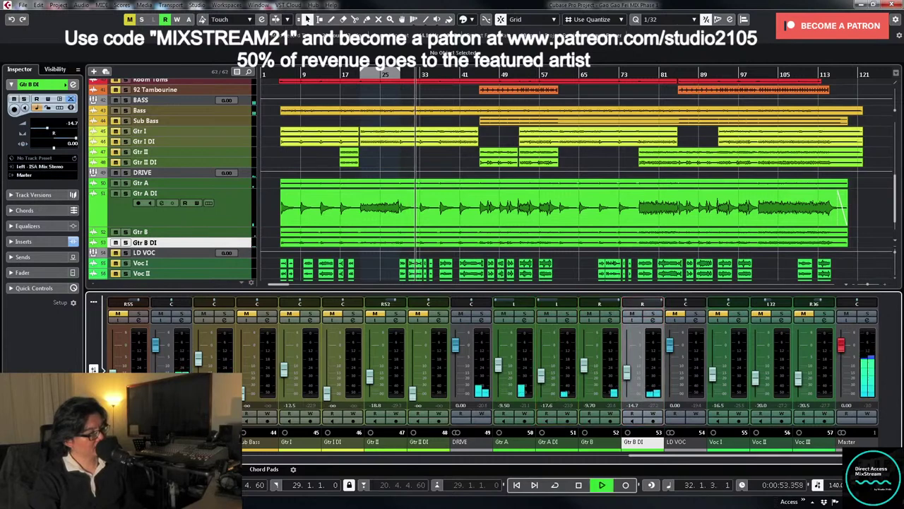
pyautogui.press('space')
pyautogui.click(360, 78)
pyautogui.press('space')
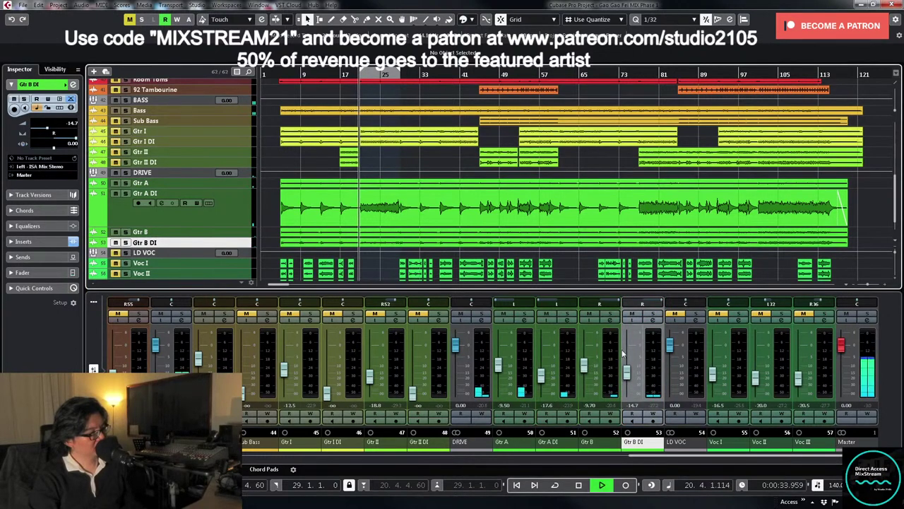
# - Rebalance the guitars with Gtr A DI at -16.1 dB, Gtr B at -19.1 dB and Gtr B DI at -9.99 dB
pyautogui.moveTo(541, 374)
pyautogui.mouseDown()
pyautogui.moveTo(585, 374)
pyautogui.moveTo(584, 394)
pyautogui.moveTo(541, 380)
pyautogui.mouseUp()
pyautogui.moveTo(627, 372); pyautogui.dragTo(625, 368)
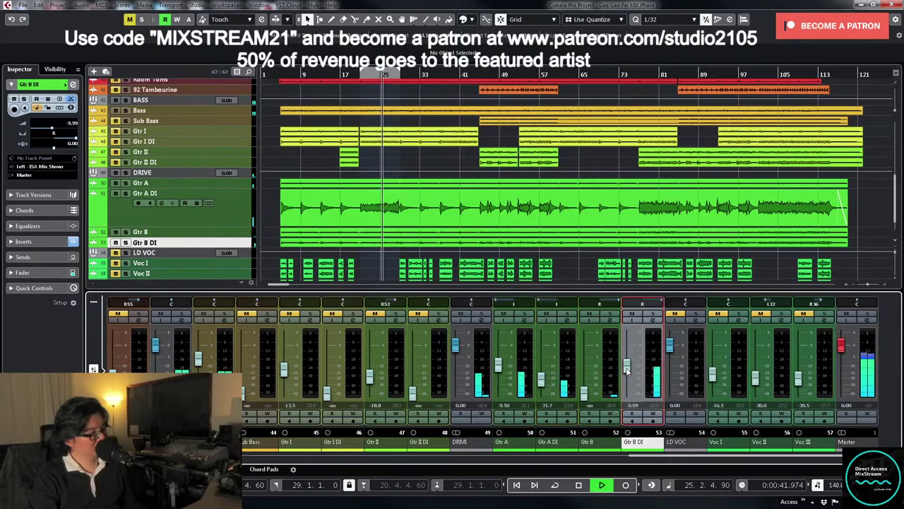
pyautogui.moveTo(584, 390); pyautogui.dragTo(586, 375)
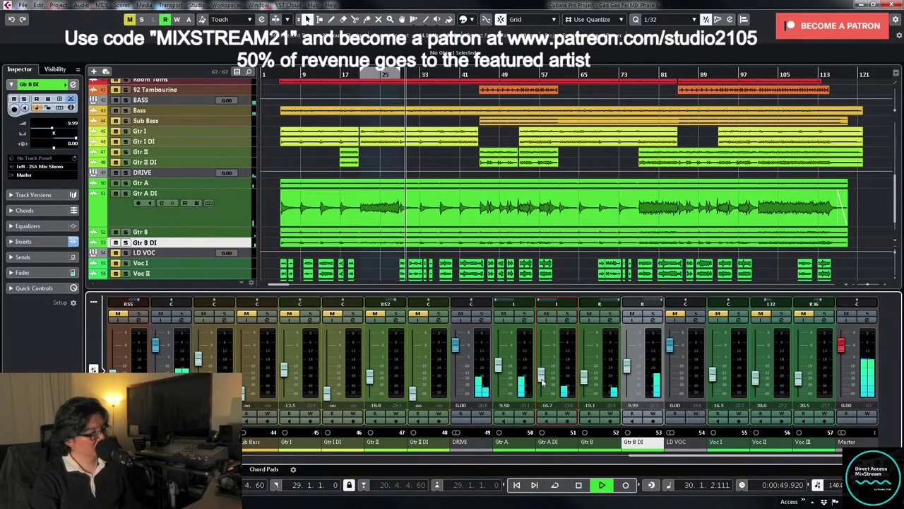
pyautogui.click(357, 74)
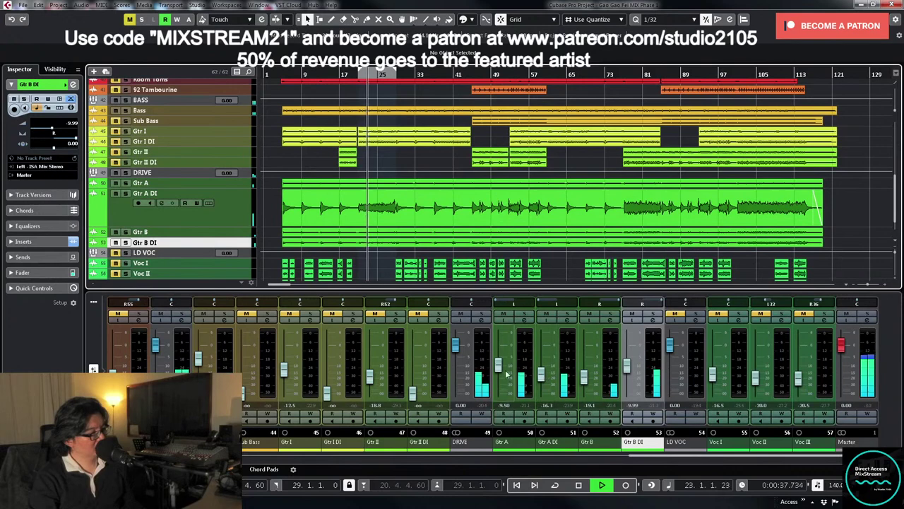
# - Set the faders to -12 dB for Gtr A, -13 dB for Gtr A DI, -20 dB for Gtr B and -10 dB for Gtr B DI
pyautogui.click(503, 314)
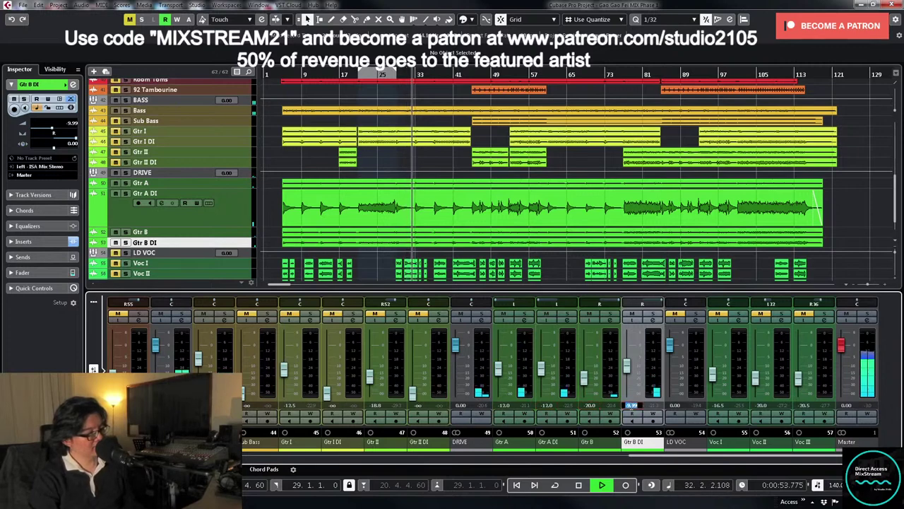
pyautogui.write('-10')
pyautogui.press('Return')
pyautogui.press('space')
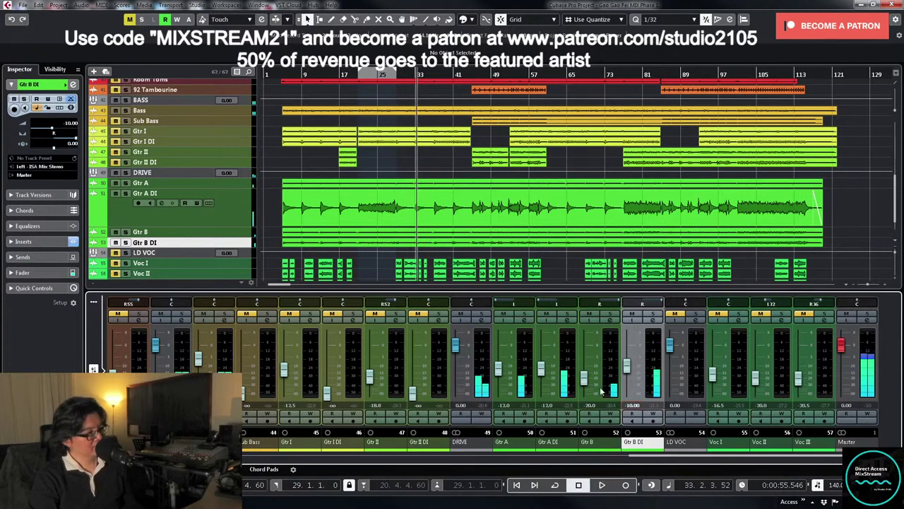
# - Listen to Gtr B soloed from bar 21, return it to the full mix and check its EQ curve in the channel settings
pyautogui.click(610, 314)
pyautogui.press('space')
pyautogui.press('space')
pyautogui.press('KP_1')
pyautogui.press('space')
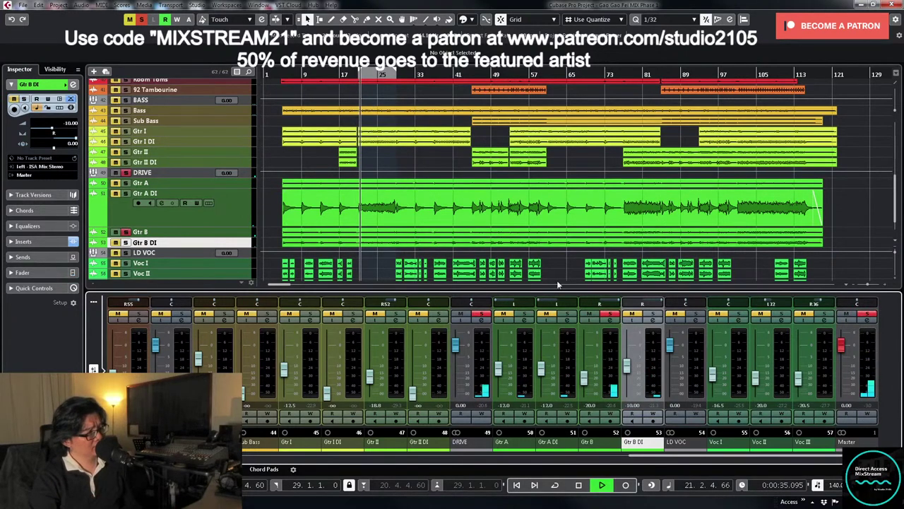
pyautogui.click(614, 321)
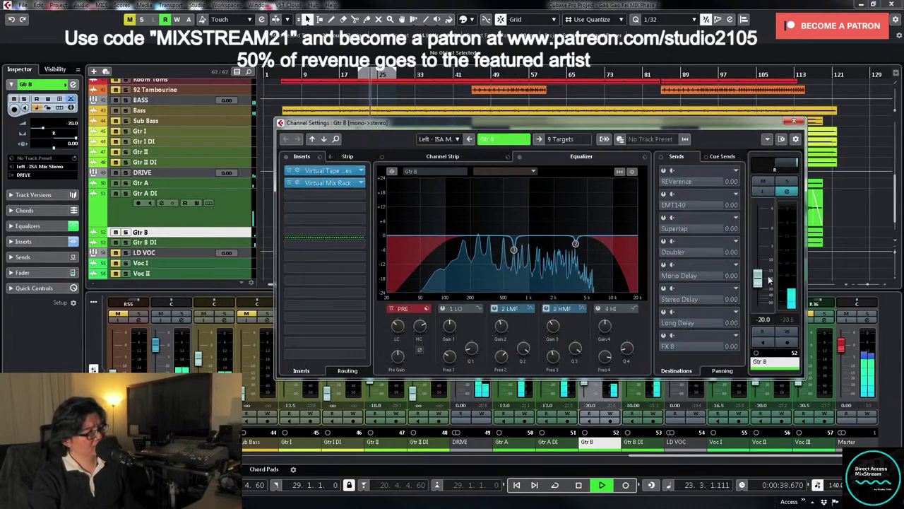
pyautogui.click(794, 121)
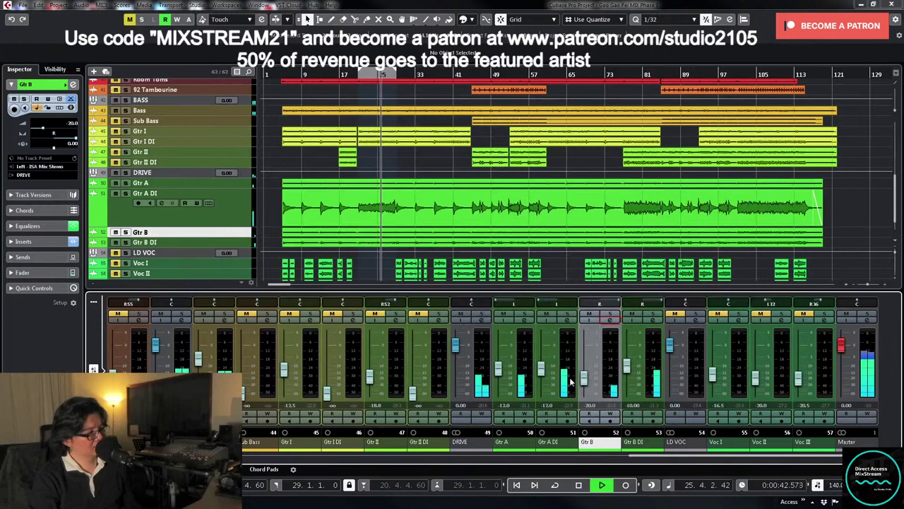
# - Raise the Gtr B fader to -13 dB and the Gtr B DI fader to -7.27 dB
pyautogui.moveTo(585, 379); pyautogui.dragTo(587, 372)
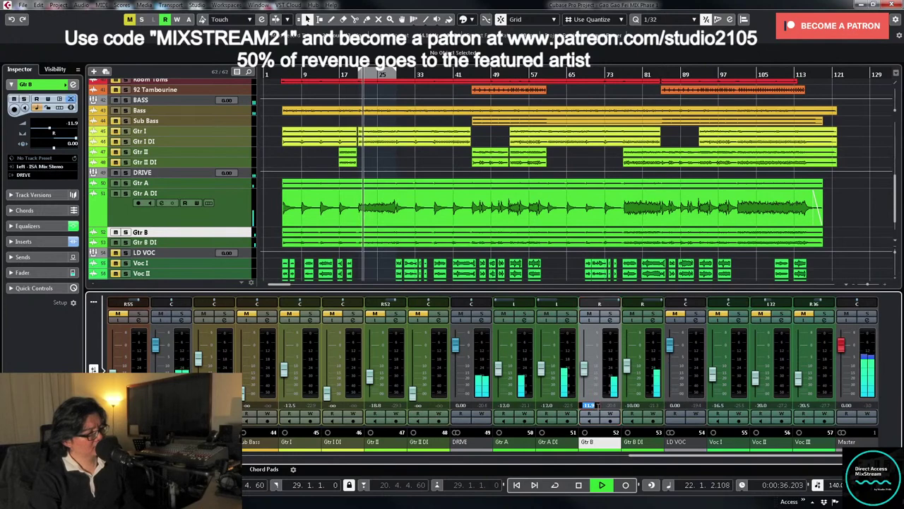
pyautogui.moveTo(628, 368); pyautogui.dragTo(628, 364)
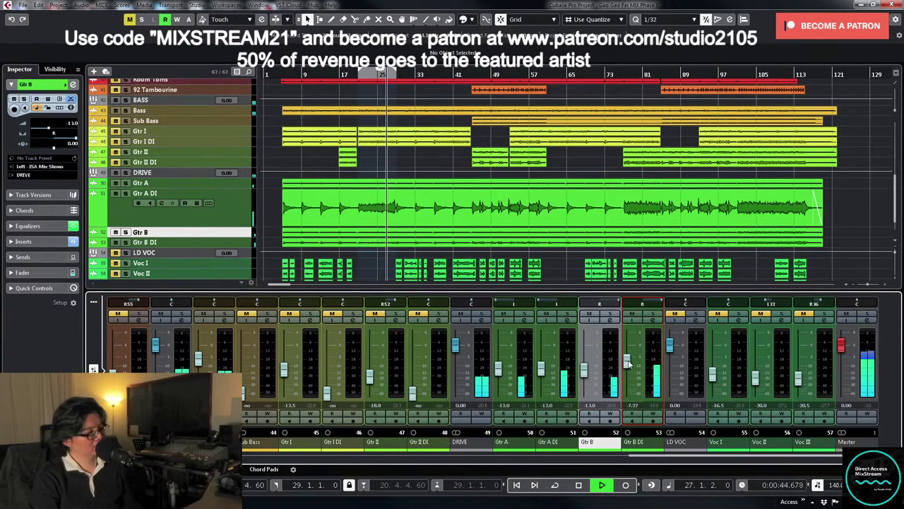
pyautogui.press('space')
# - Raise the low-cut frequency in Gtr B DI's equalizer while playing the section from bar 21
pyautogui.click(653, 319)
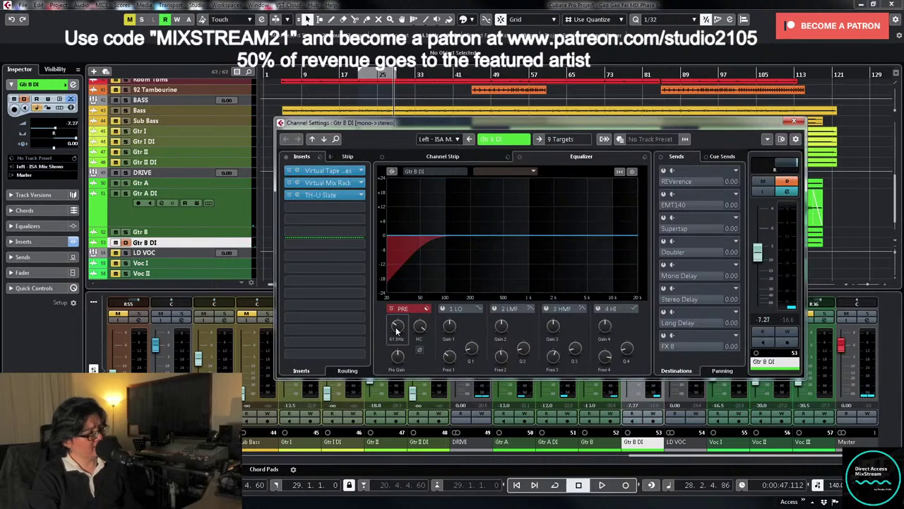
pyautogui.press('space')
pyautogui.moveTo(397, 331); pyautogui.dragTo(399, 325)
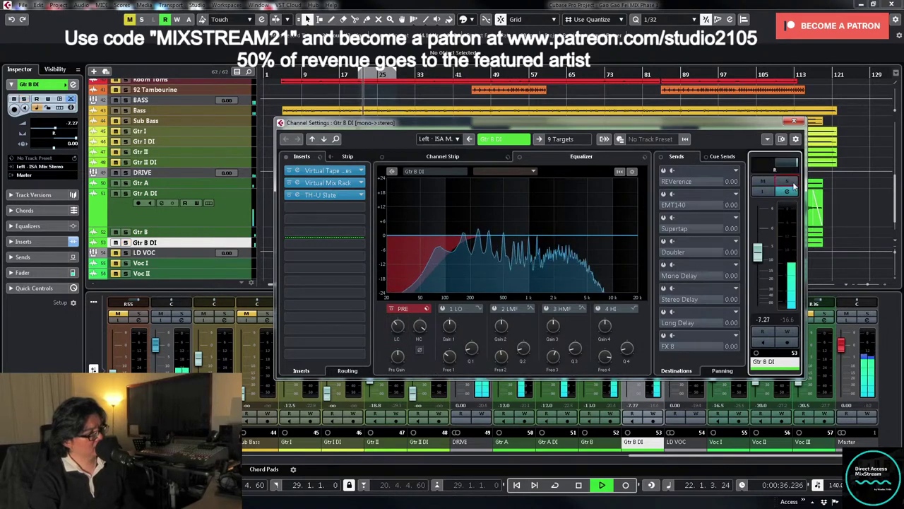
# - Close the channel settings, lower the Gtr B DI fader to -8.85 dB and set the Gtr B fader to -12.2 dB
pyautogui.click(794, 121)
pyautogui.moveTo(628, 357); pyautogui.dragTo(628, 366)
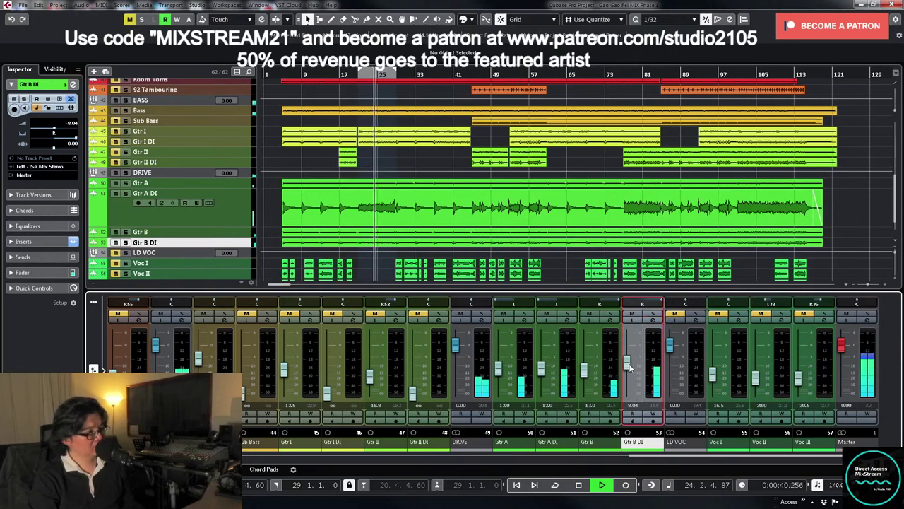
pyautogui.moveTo(628, 367); pyautogui.dragTo(583, 373)
# - Solo Gtr B and check its Virtual Mix Rack insert while playing the section
pyautogui.click(609, 314)
pyautogui.press('space')
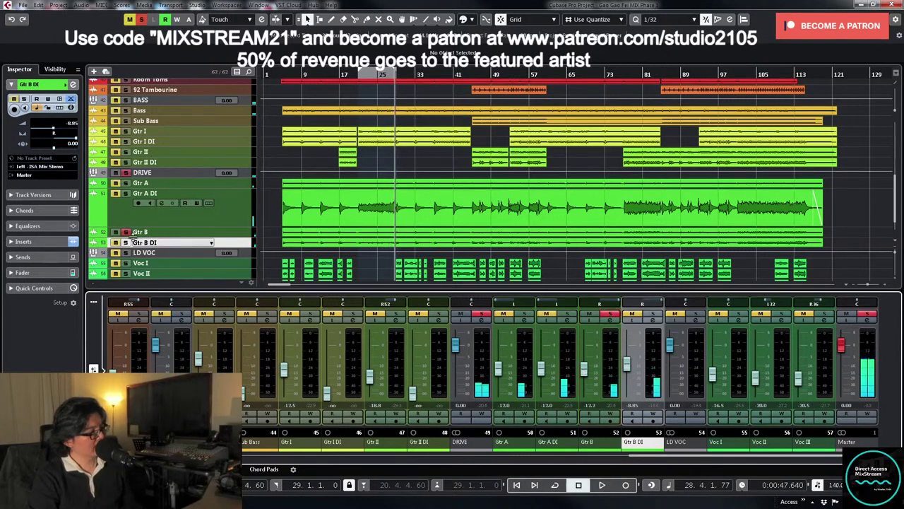
pyautogui.press('z')
pyautogui.click(609, 320)
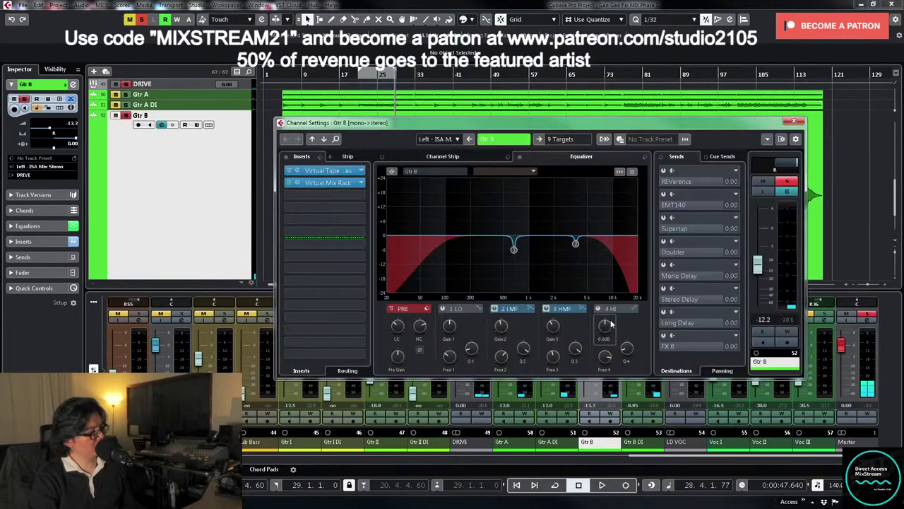
pyautogui.press('space')
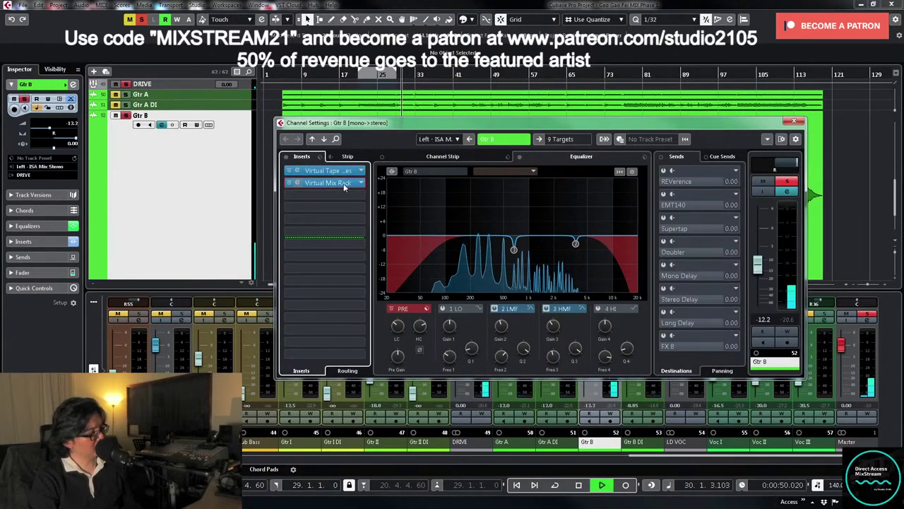
pyautogui.click(347, 186)
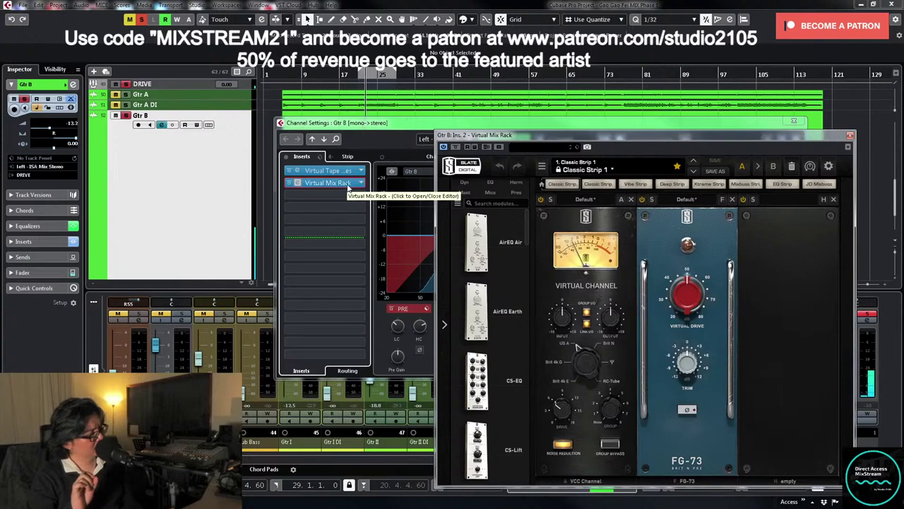
pyautogui.click(850, 135)
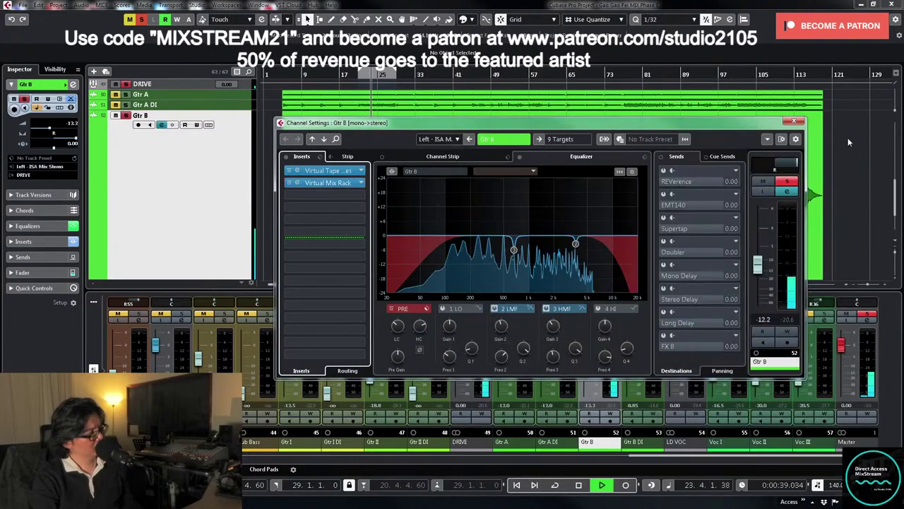
# - Enable band 1 of Gtr B's equalizer as a parametric filter and make a narrow cut just above the existing low-mid notch
pyautogui.click(442, 309)
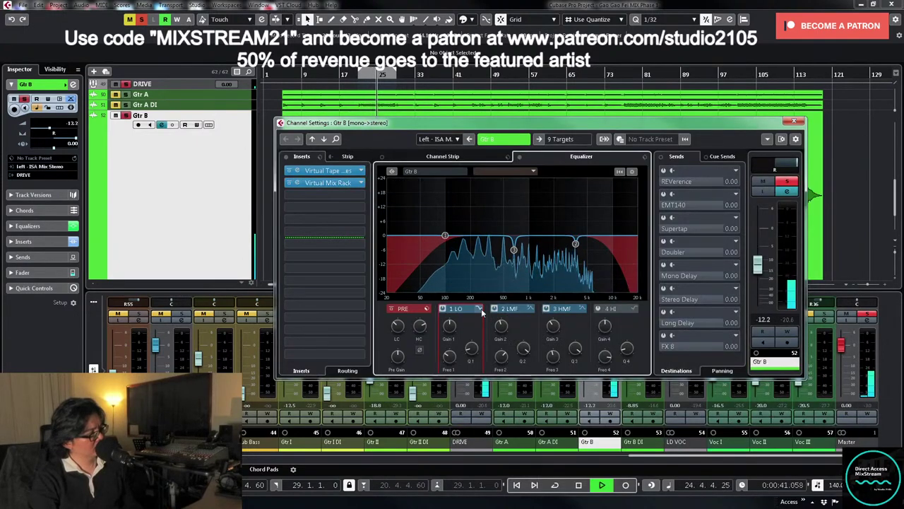
pyautogui.click(479, 309)
pyautogui.click(480, 348)
pyautogui.moveTo(446, 237); pyautogui.dragTo(522, 196)
pyautogui.moveTo(450, 327); pyautogui.dragTo(448, 374)
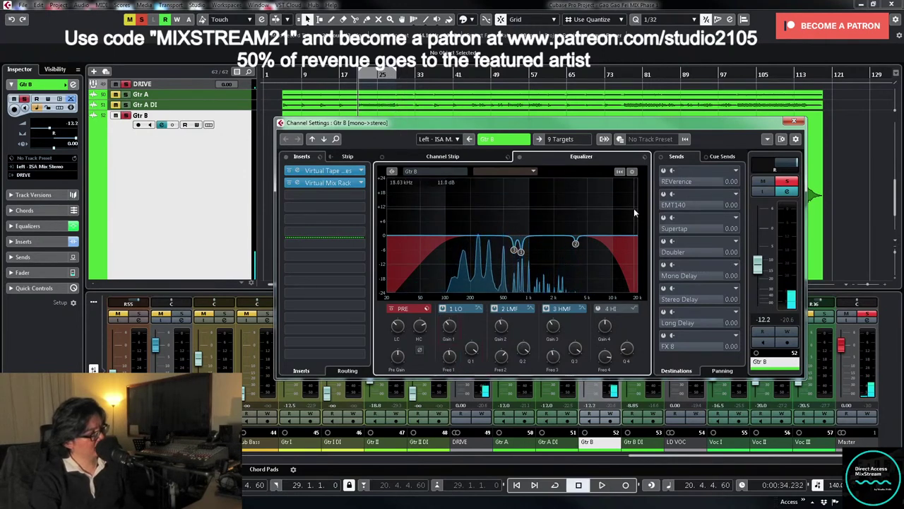
pyautogui.press('space')
# - Insert UAD Teletronix LA-3A in Gtr B's third insert slot, audition it and return to the full mix
pyautogui.click(361, 198)
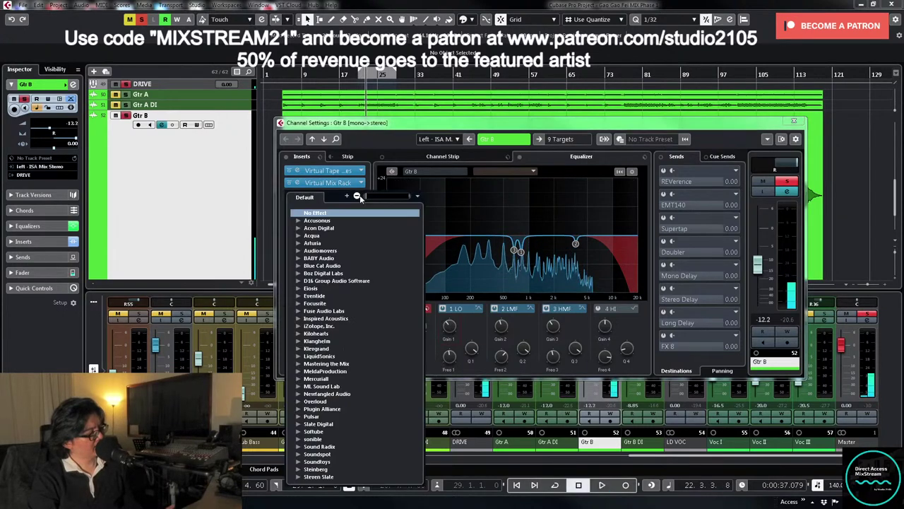
pyautogui.scroll(-5, 353, 291)
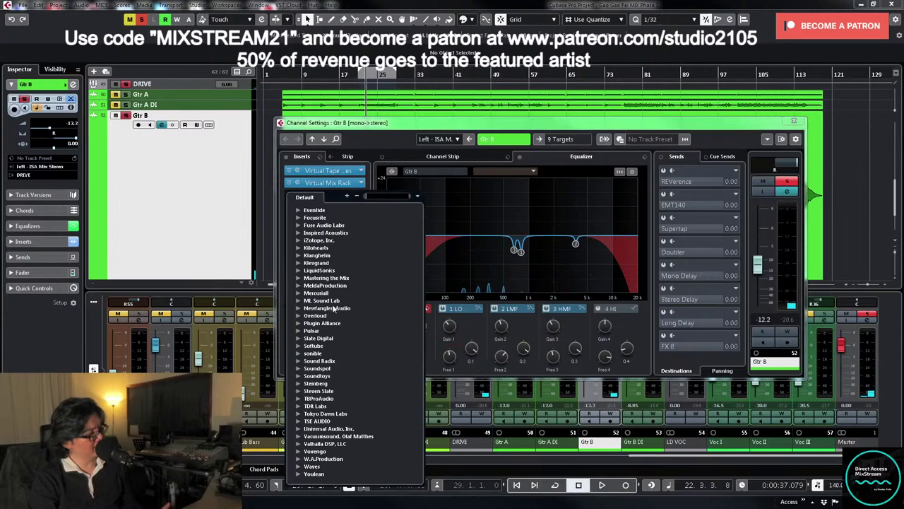
pyautogui.click(302, 430)
pyautogui.click(307, 436)
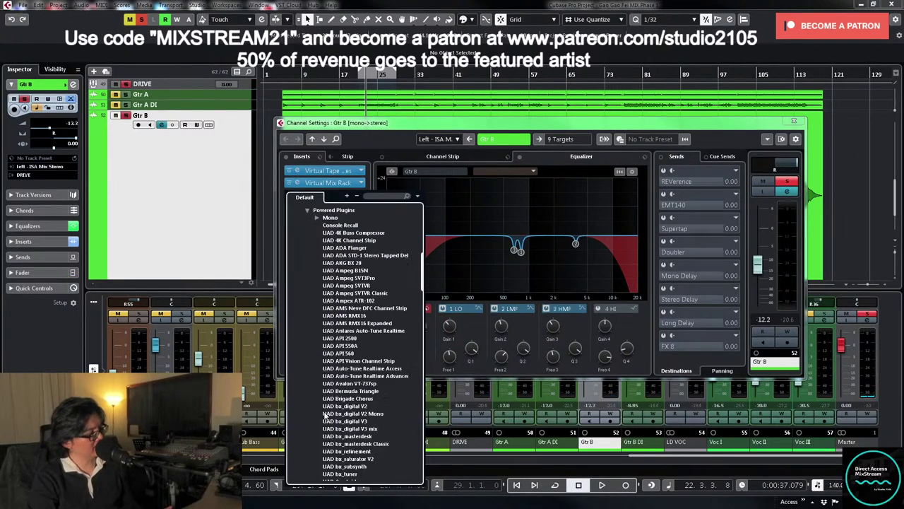
pyautogui.scroll(-8, 356, 375)
pyautogui.scroll(-10, 357, 372)
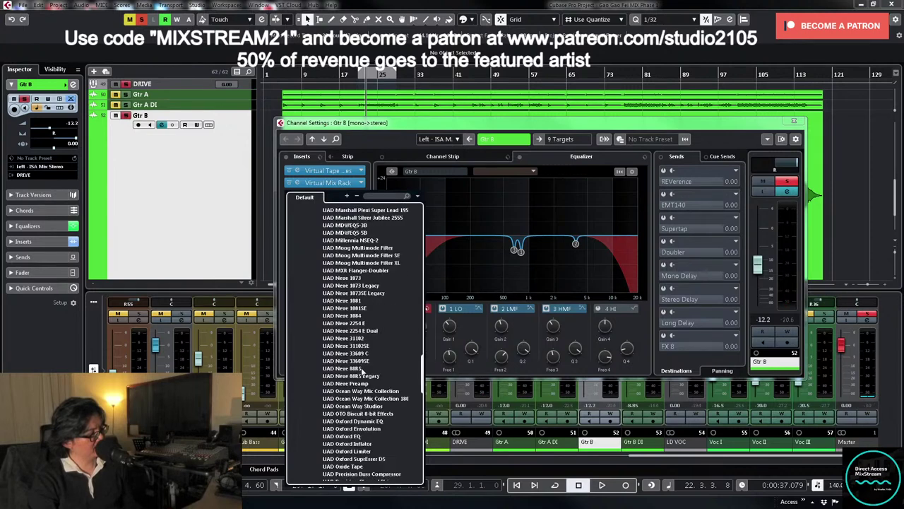
pyautogui.scroll(-5, 362, 377)
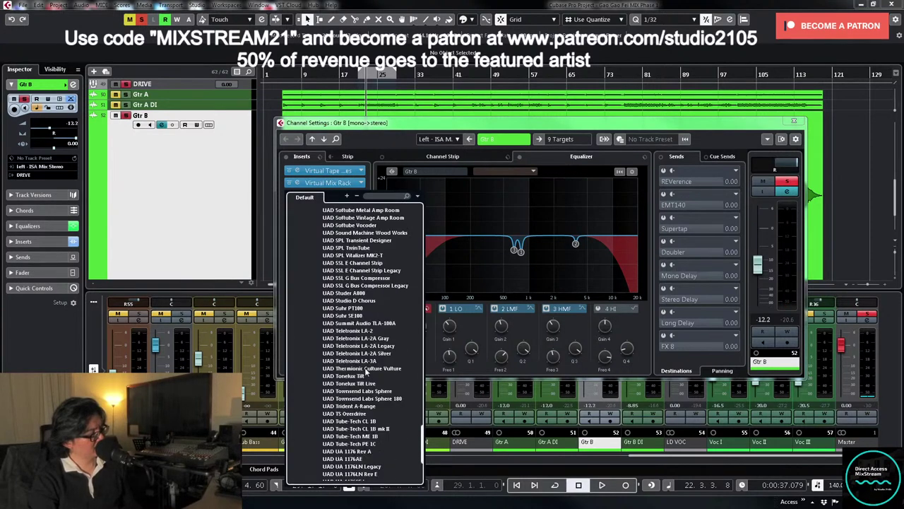
pyautogui.click(366, 362)
pyautogui.press('space')
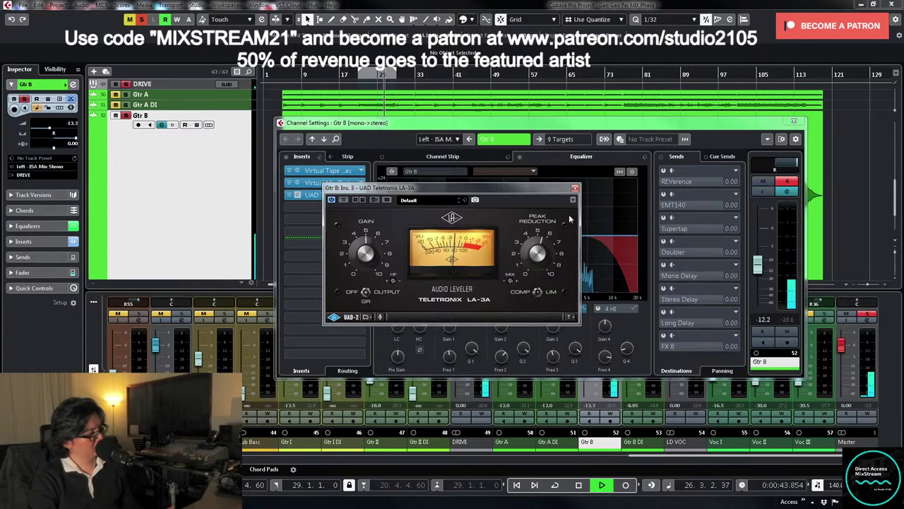
pyautogui.click(575, 188)
pyautogui.click(793, 121)
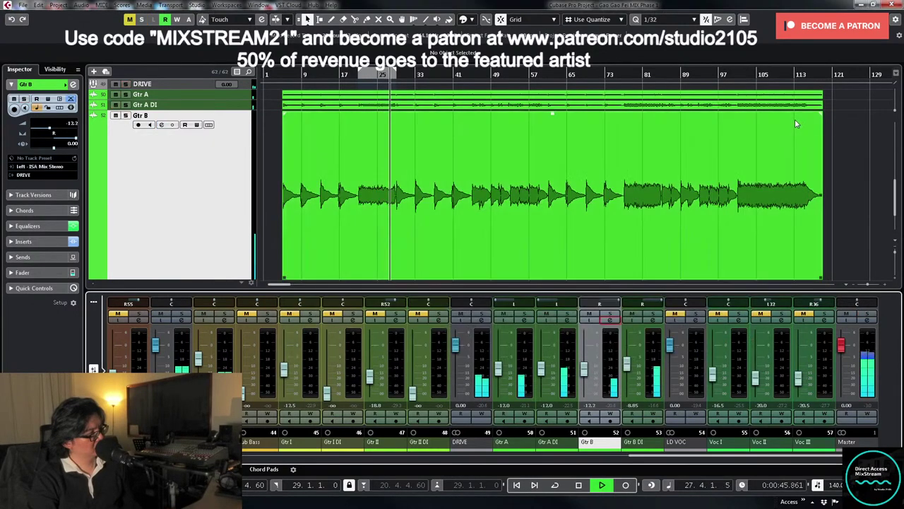
# - Set the faders to -10.9 dB for Gtr B, -14 dB for Gtr A DI and -9 dB for Gtr B DI
pyautogui.moveTo(583, 371); pyautogui.dragTo(584, 367)
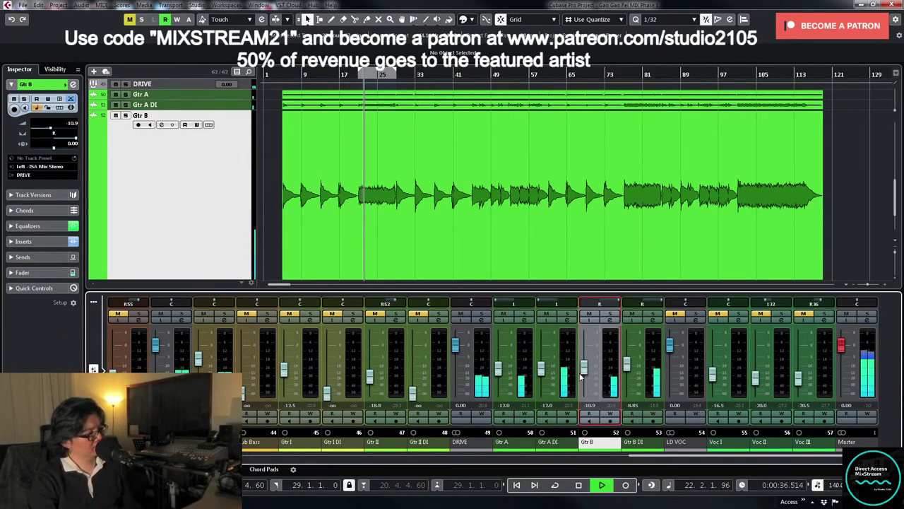
pyautogui.click(546, 314)
pyautogui.click(546, 314)
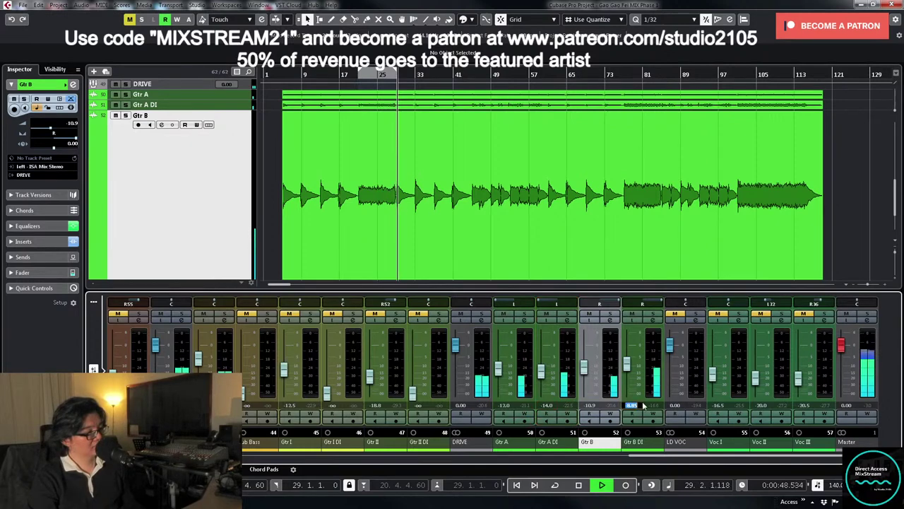
pyautogui.click(460, 253)
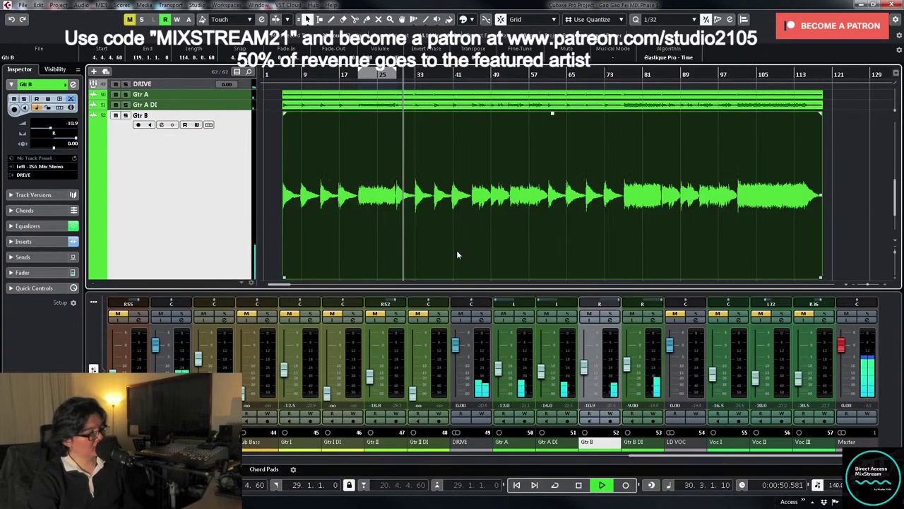
# - Stop playback, zoom the arrangement out to the whole project and pan Gtr A DI to the right
pyautogui.press('z')
pyautogui.press('space')
pyautogui.hotkey('shift', 'f')
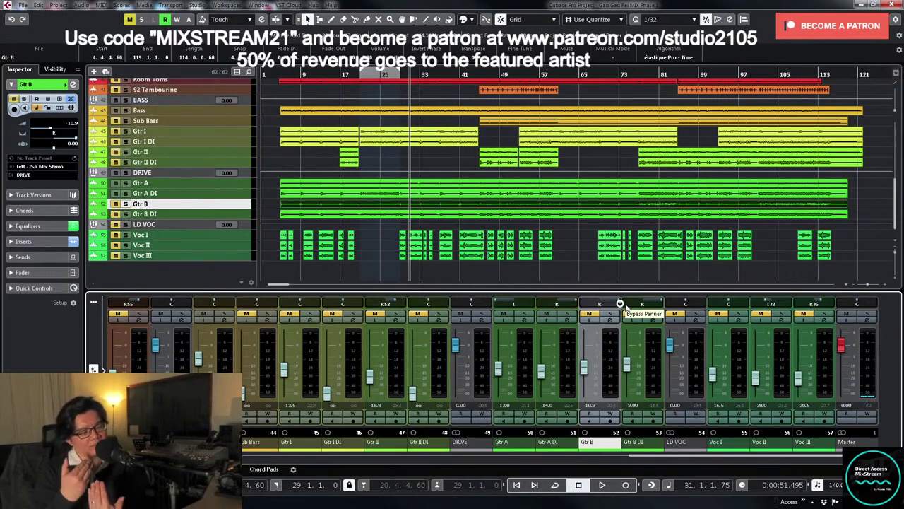
# - Examine the equalizer and the TH-U Slate amp settings on Gtr A DI
pyautogui.click(565, 320)
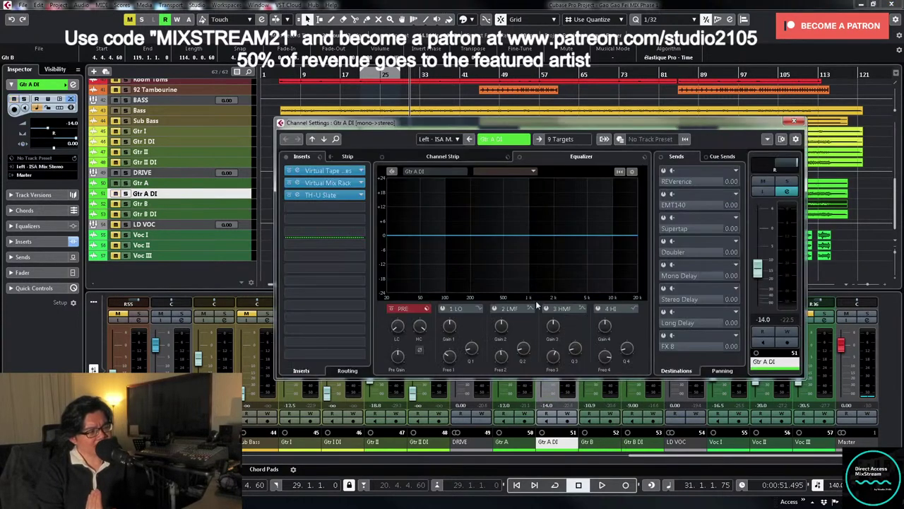
pyautogui.click(327, 197)
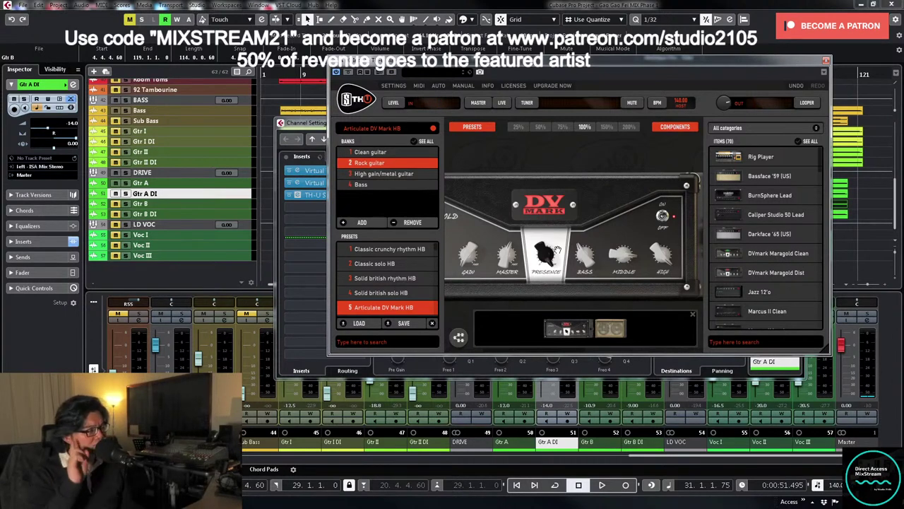
pyautogui.click(826, 62)
pyautogui.click(795, 126)
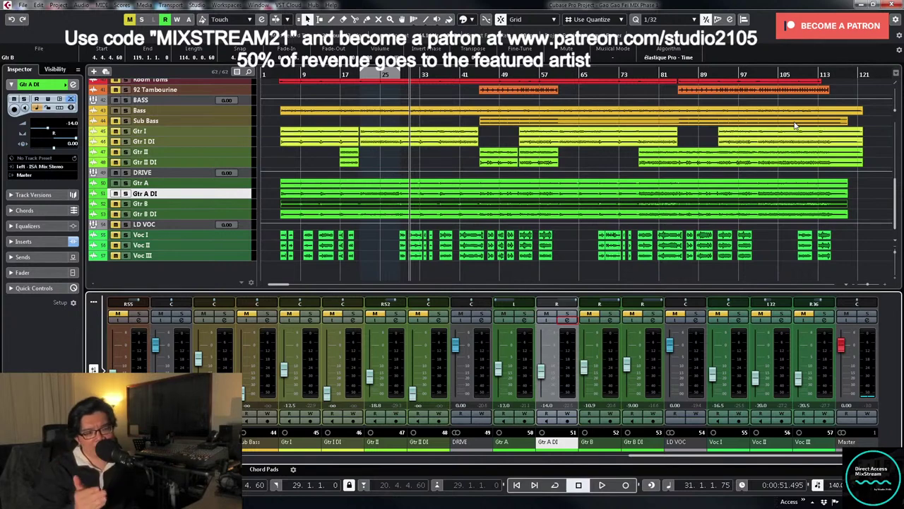
# - Solo Gtr A and Gtr A DI together with the DRIVE group
pyautogui.click(523, 313)
pyautogui.click(567, 314)
pyautogui.click(481, 314)
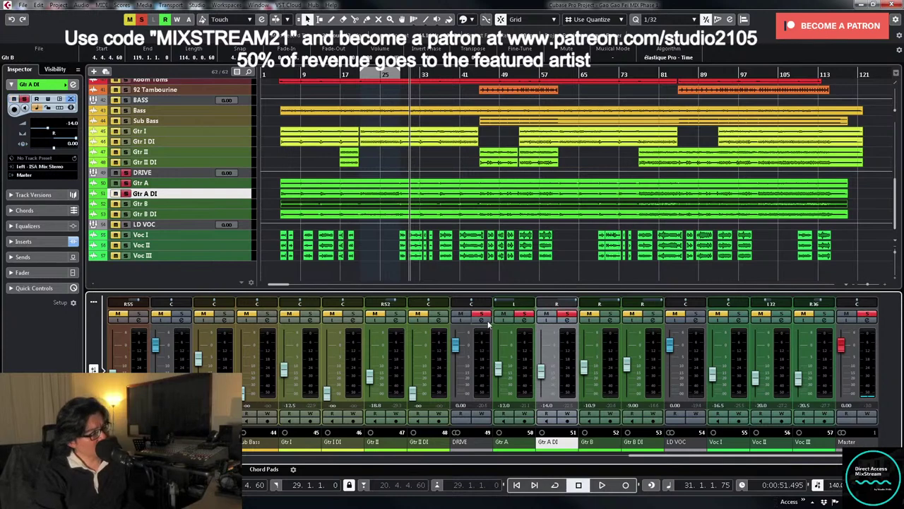
# - Insert Waves InPhase Stereo in the second insert slot of the DRIVE group and place its window clear of the guitar channels
pyautogui.click(485, 321)
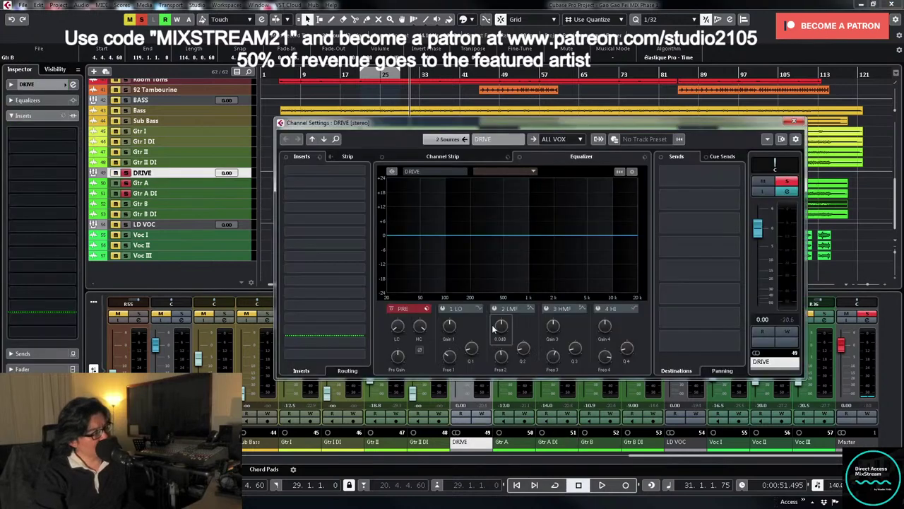
pyautogui.click(361, 182)
pyautogui.scroll(-5, 353, 282)
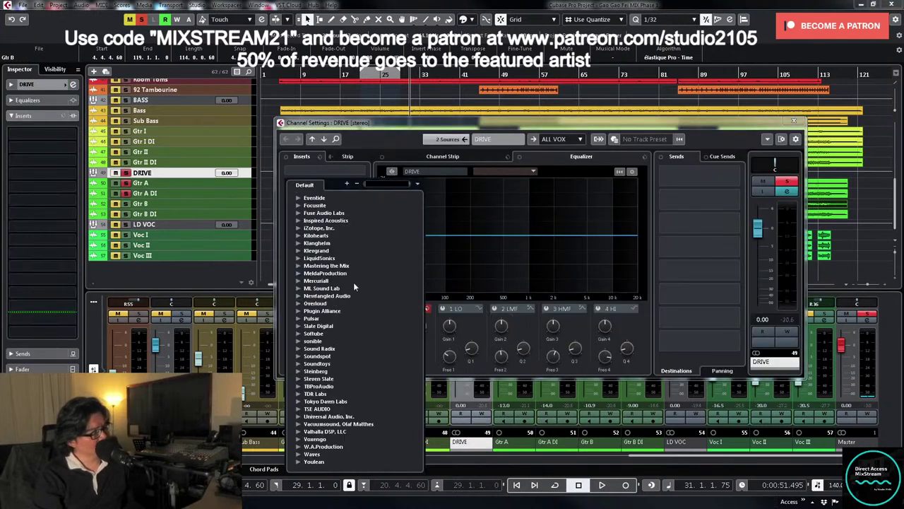
pyautogui.click(298, 454)
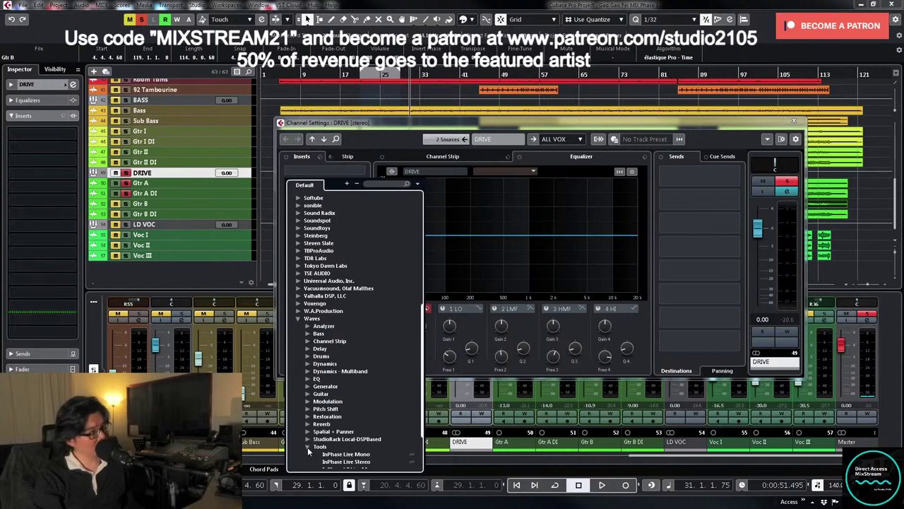
pyautogui.click(308, 446)
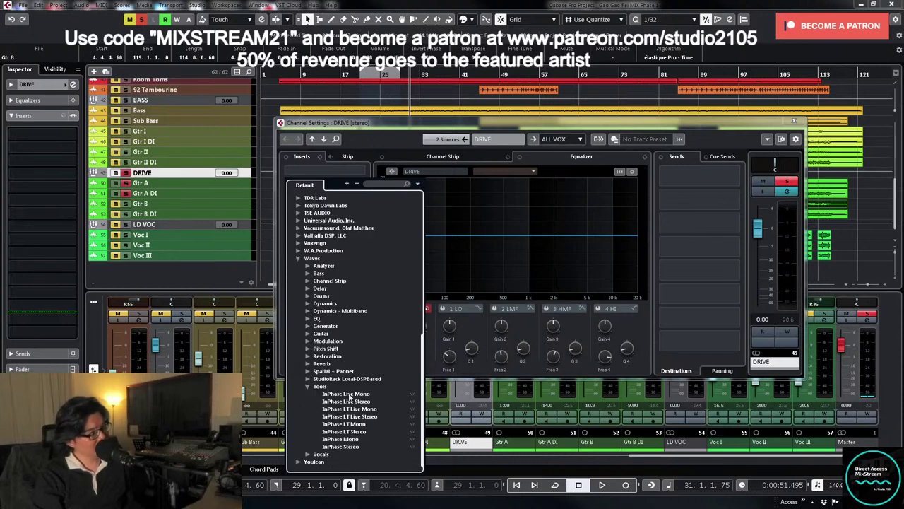
pyautogui.click(346, 445)
pyautogui.click(793, 122)
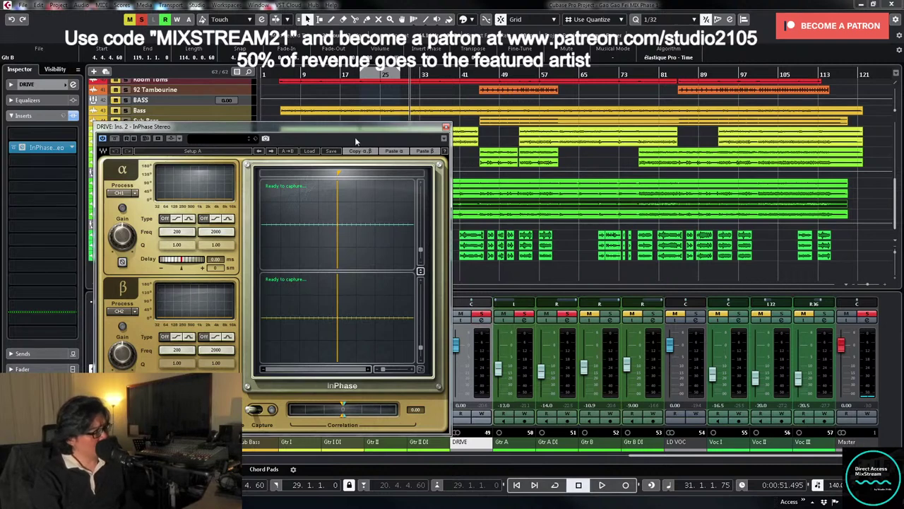
pyautogui.moveTo(348, 127); pyautogui.dragTo(377, 109)
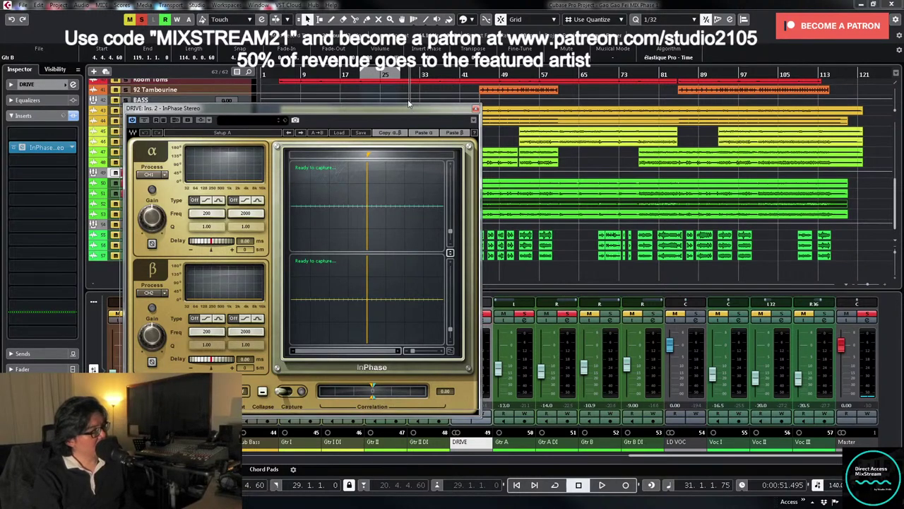
pyautogui.moveTo(412, 114); pyautogui.dragTo(394, 72)
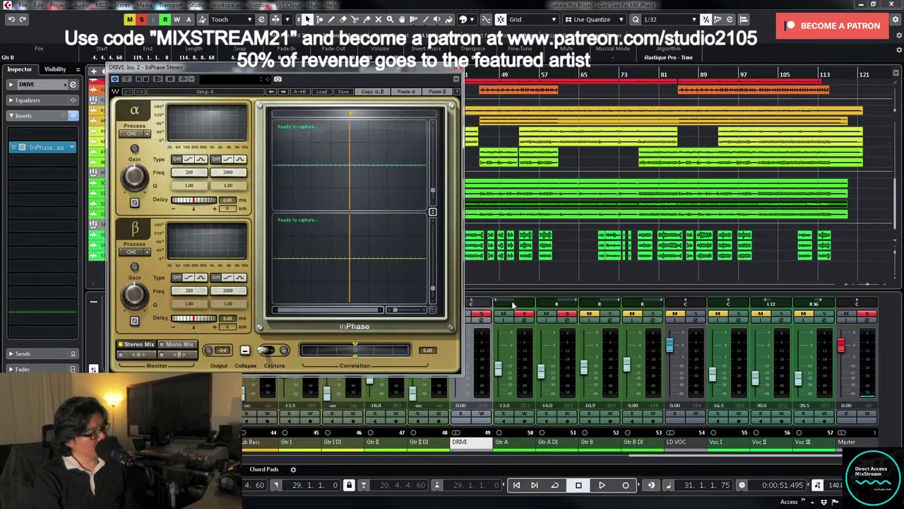
# - Play the section from bar 21 and capture the guitar signal in InPhase to examine its phase
pyautogui.click(517, 310)
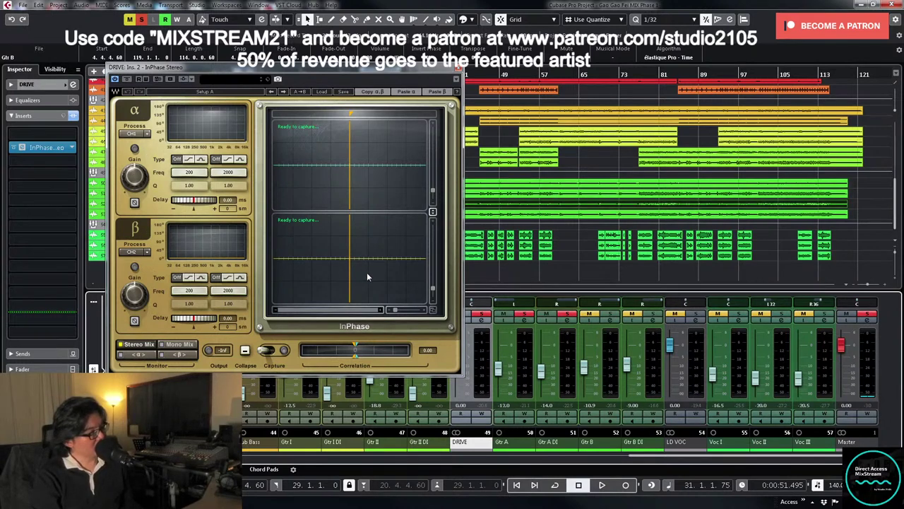
pyautogui.press('space')
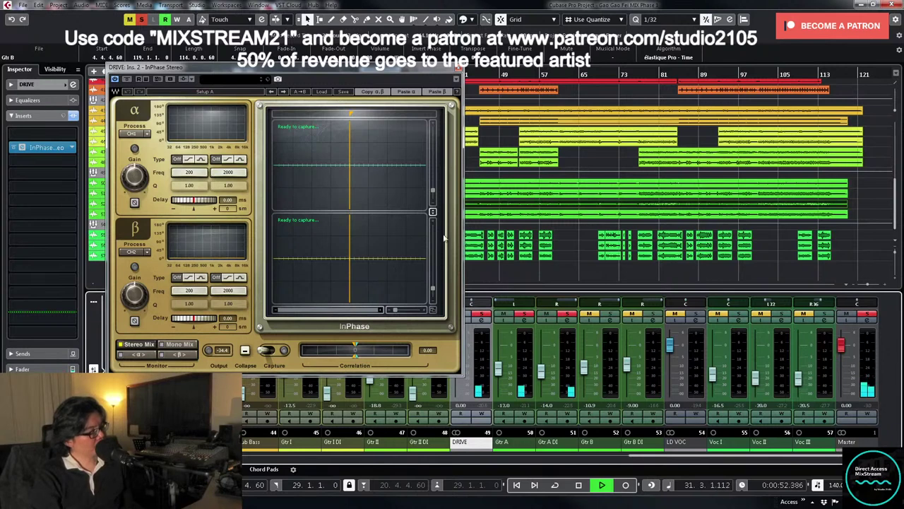
pyautogui.press('space')
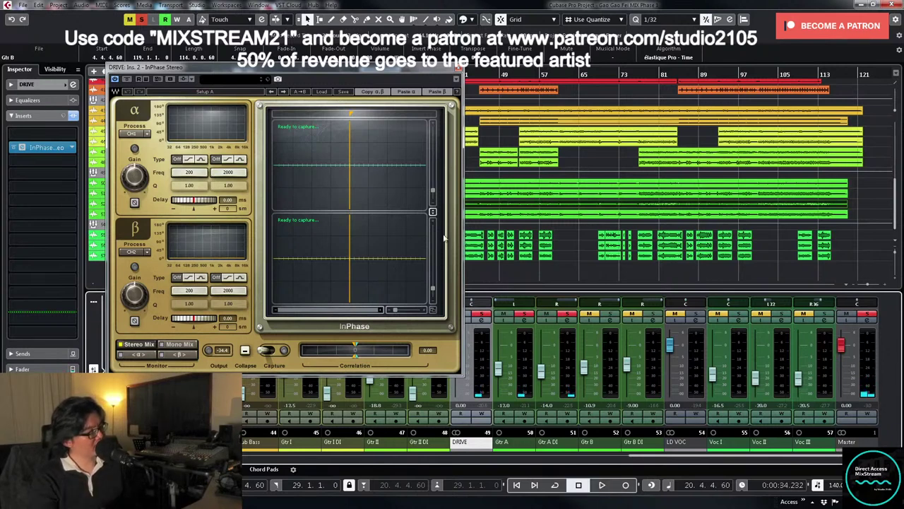
pyautogui.press('space')
pyautogui.click(282, 355)
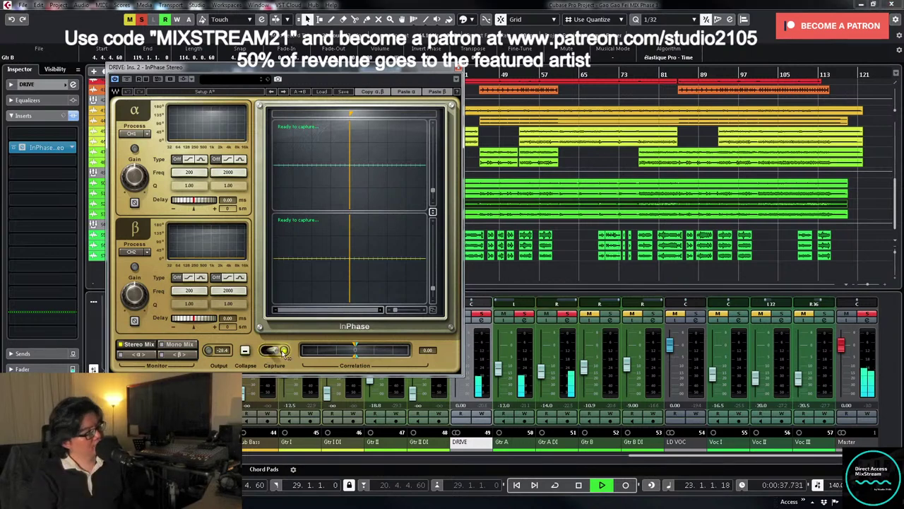
pyautogui.click(284, 352)
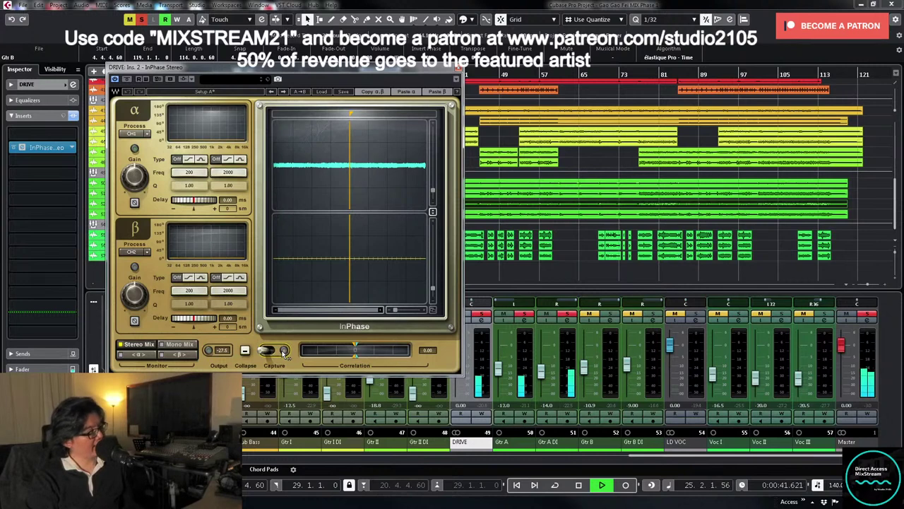
# - Stop playback and route the output of Gtr A DI to the DRIVE group
pyautogui.press('space')
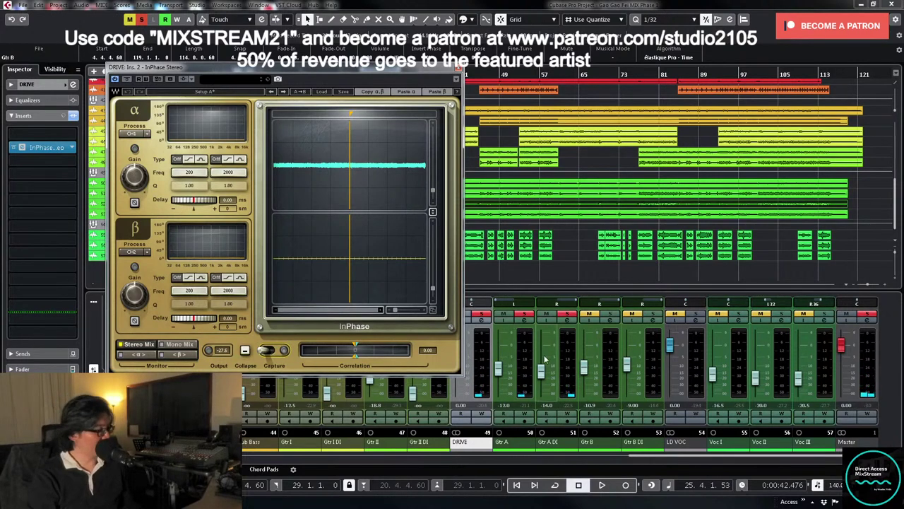
pyautogui.click(568, 320)
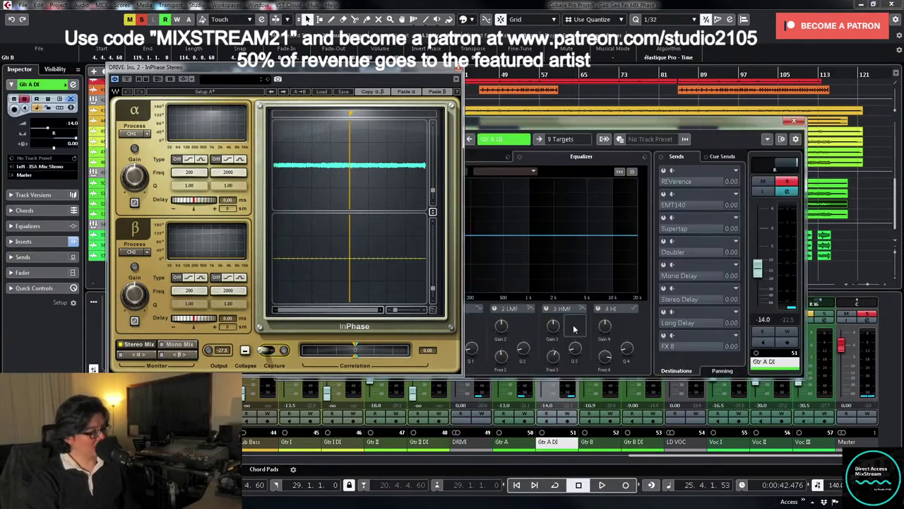
pyautogui.click(572, 141)
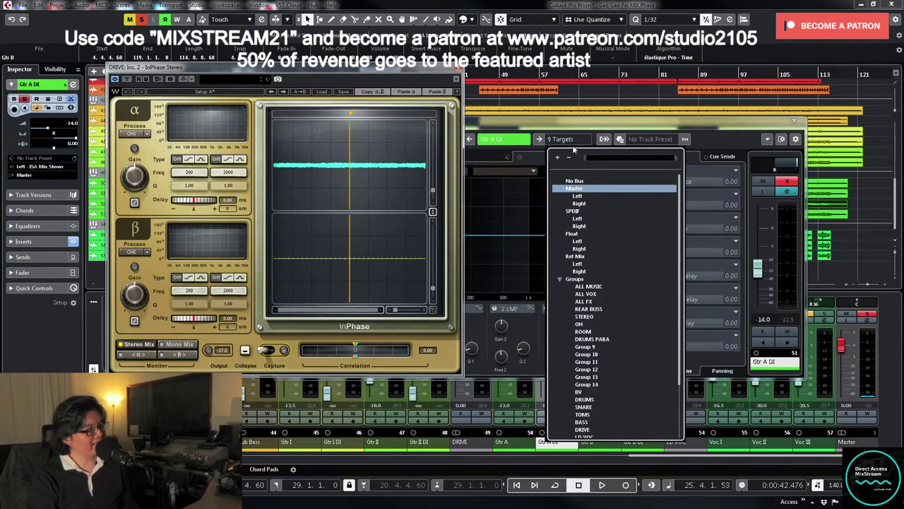
pyautogui.scroll(-3, 594, 263)
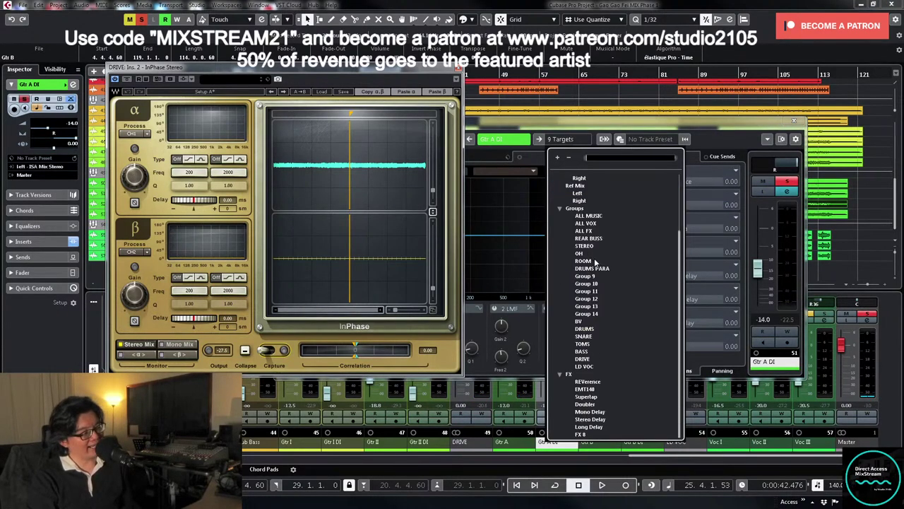
pyautogui.click(585, 359)
pyautogui.click(793, 122)
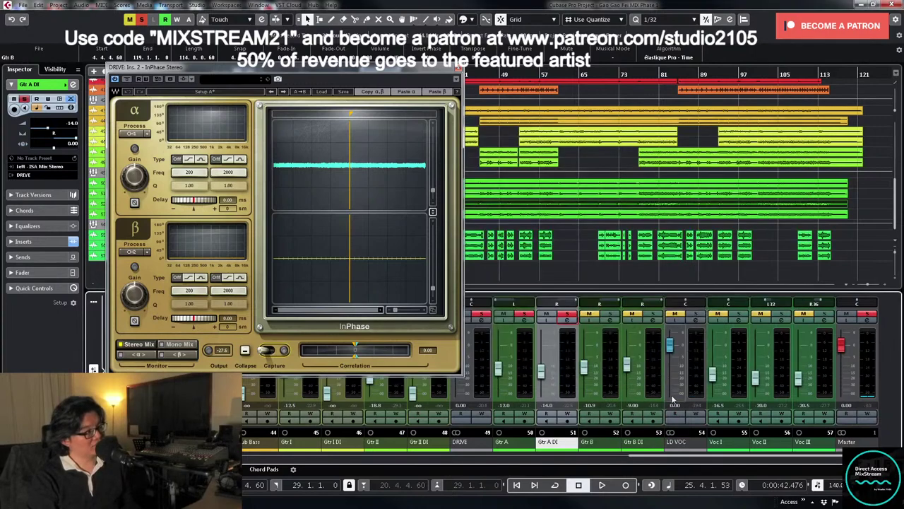
# - Route the output of Gtr B DI to the DRIVE group
pyautogui.click(651, 322)
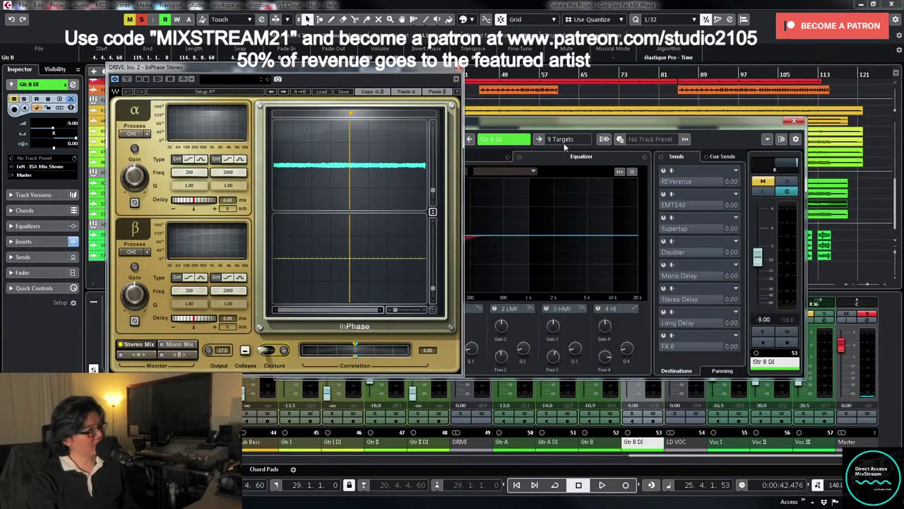
pyautogui.click(563, 144)
pyautogui.click(586, 428)
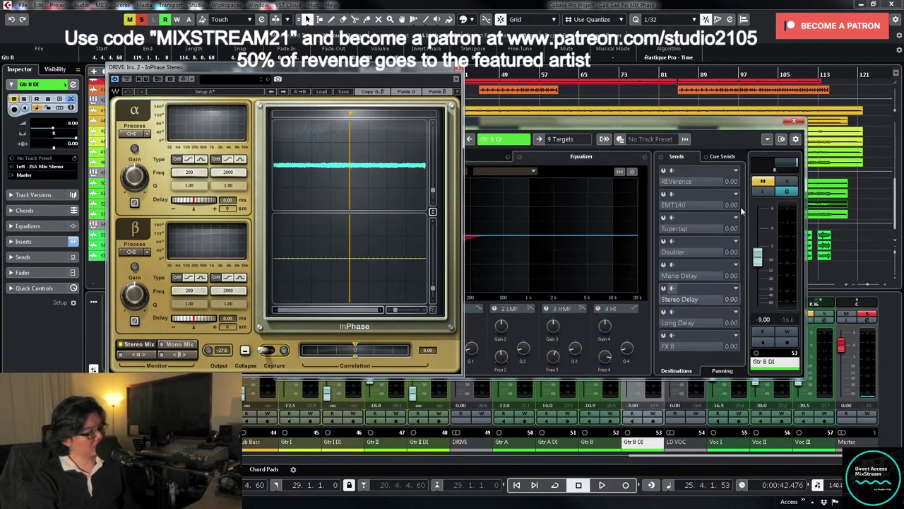
pyautogui.click(793, 120)
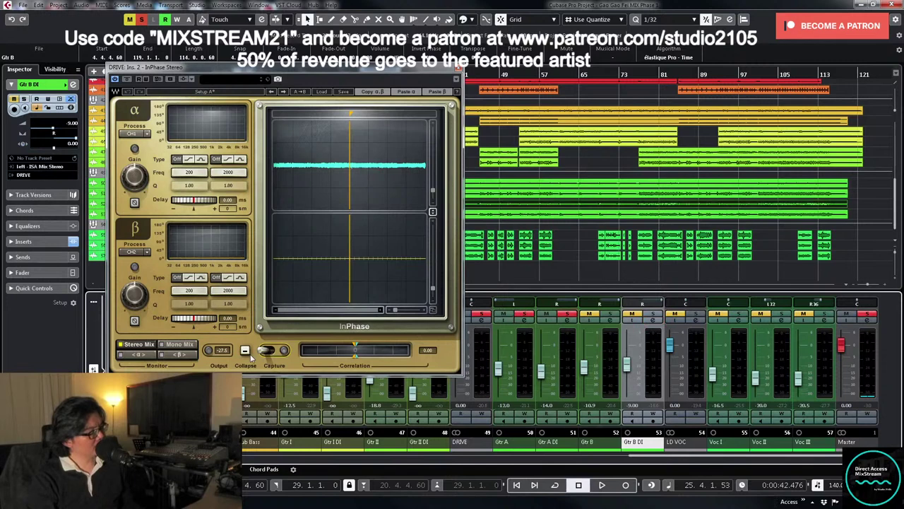
# - Play the soloed guitars and capture Gtr A and Gtr A DI together in InPhase
pyautogui.press('space')
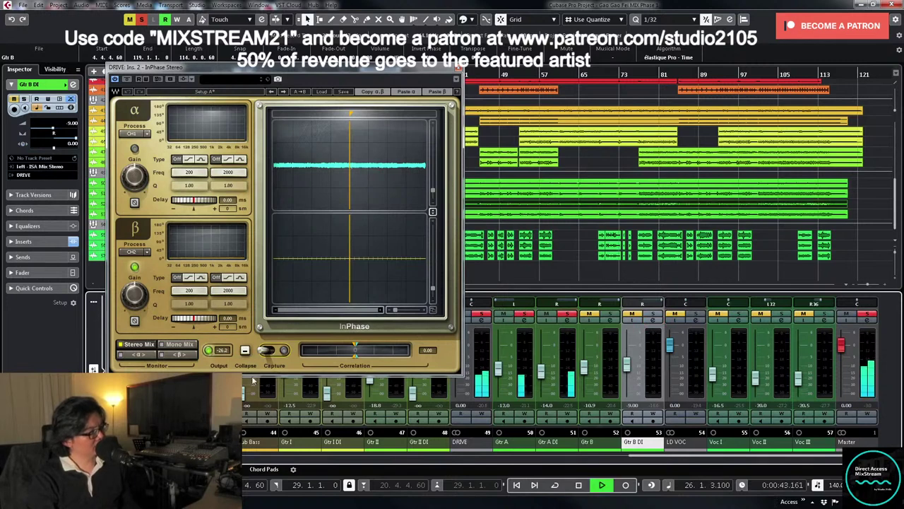
pyautogui.click(283, 353)
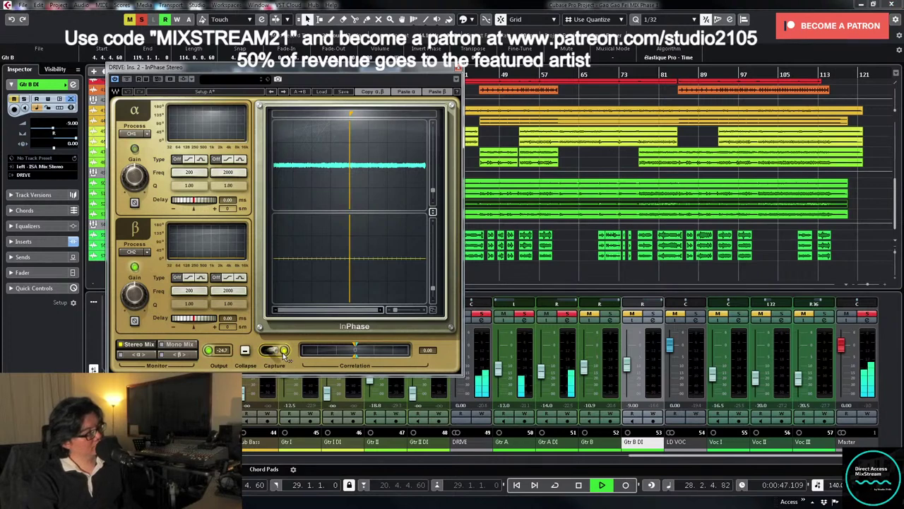
pyautogui.click(284, 352)
pyautogui.press('space')
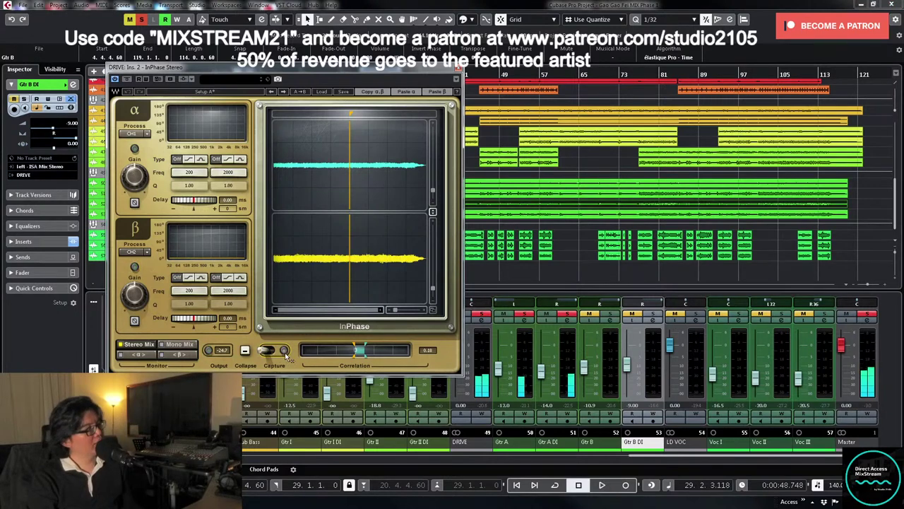
# - Magnify the captured waveforms in InPhase and compare the peak alignment of the two channels along the timeline
pyautogui.click(350, 115)
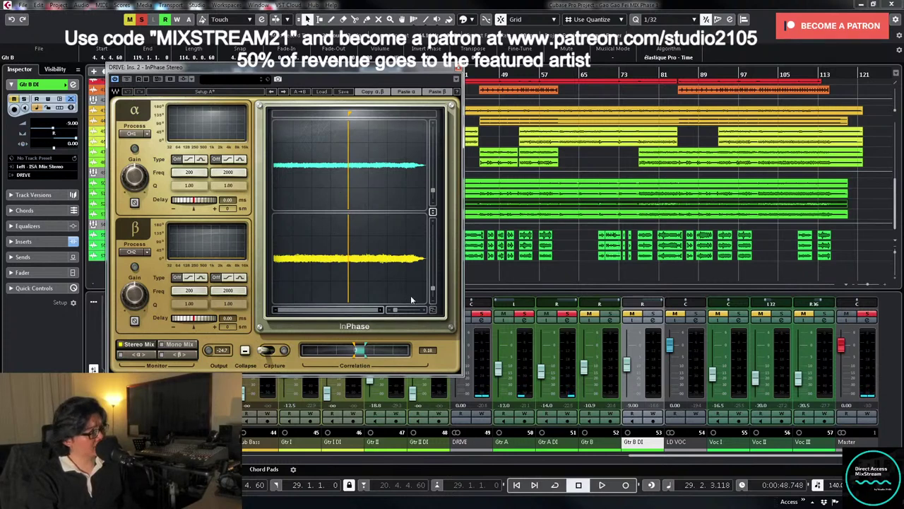
pyautogui.moveTo(434, 193); pyautogui.dragTo(432, 169)
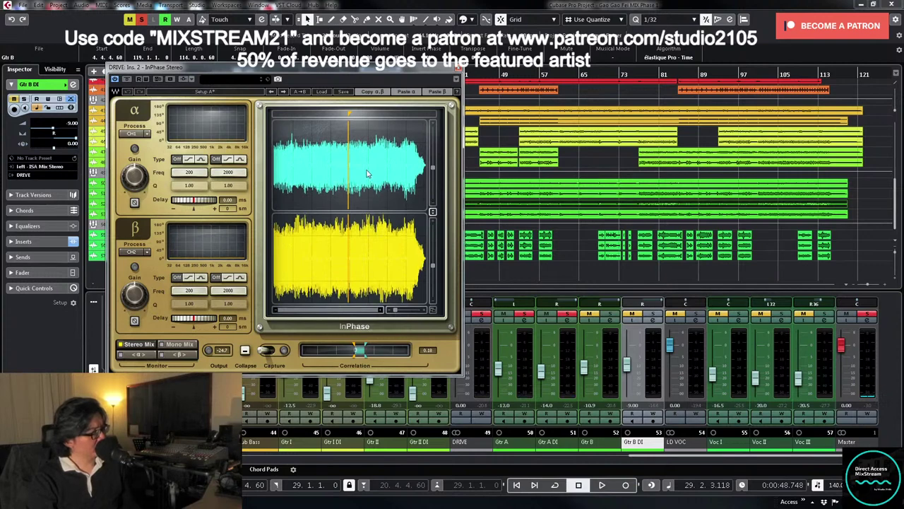
pyautogui.moveTo(350, 114)
pyautogui.mouseDown()
pyautogui.moveTo(281, 114)
pyautogui.moveTo(292, 114)
pyautogui.mouseUp()
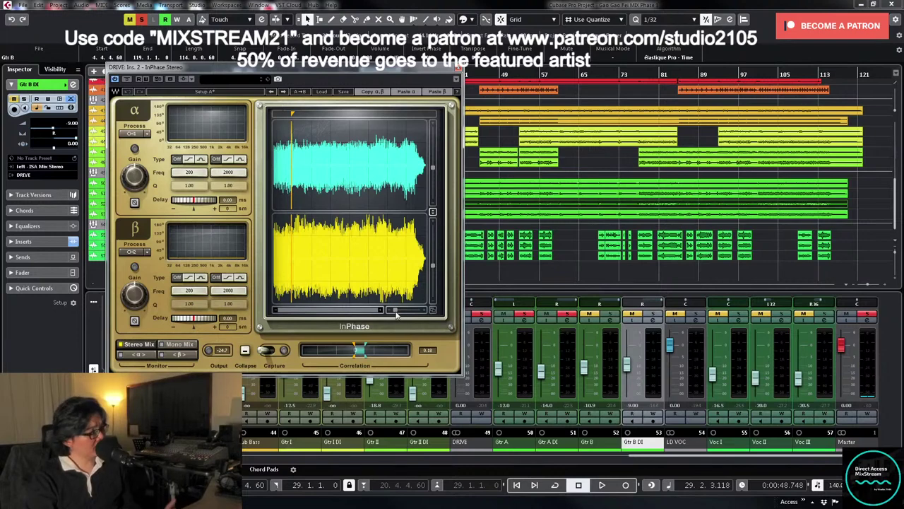
pyautogui.moveTo(395, 309); pyautogui.dragTo(399, 309)
pyautogui.moveTo(330, 114)
pyautogui.mouseDown()
pyautogui.moveTo(361, 114)
pyautogui.moveTo(317, 113)
pyautogui.moveTo(330, 114)
pyautogui.mouseUp()
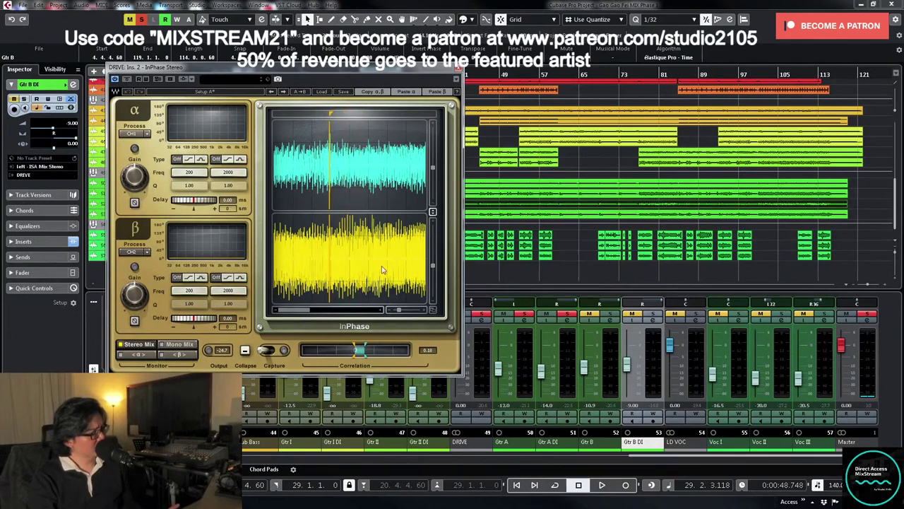
pyautogui.moveTo(399, 309); pyautogui.dragTo(412, 310)
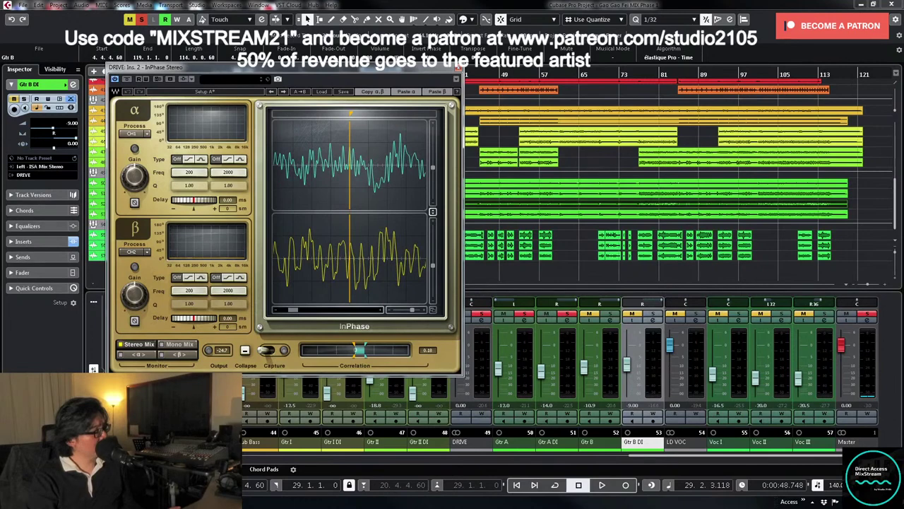
pyautogui.click(381, 310)
pyautogui.click(381, 311)
pyautogui.hscroll(4, 381, 313)
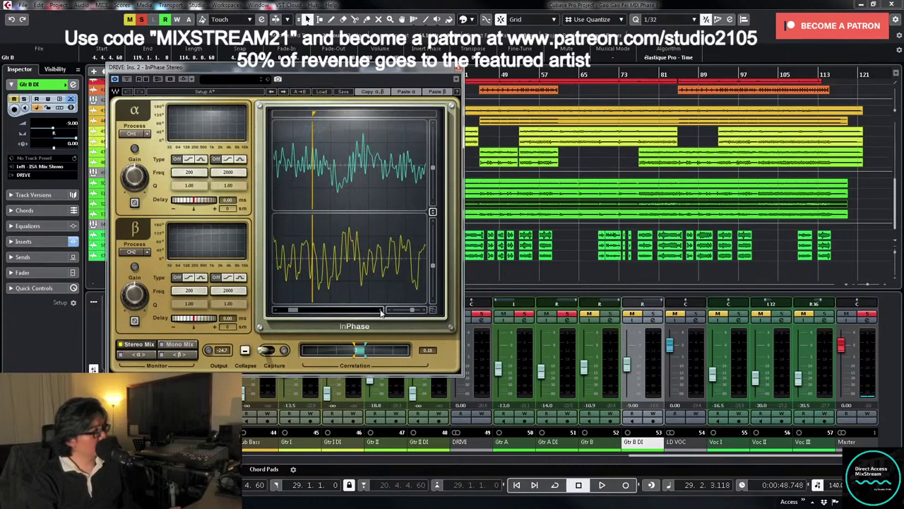
pyautogui.hscroll(3, 381, 313)
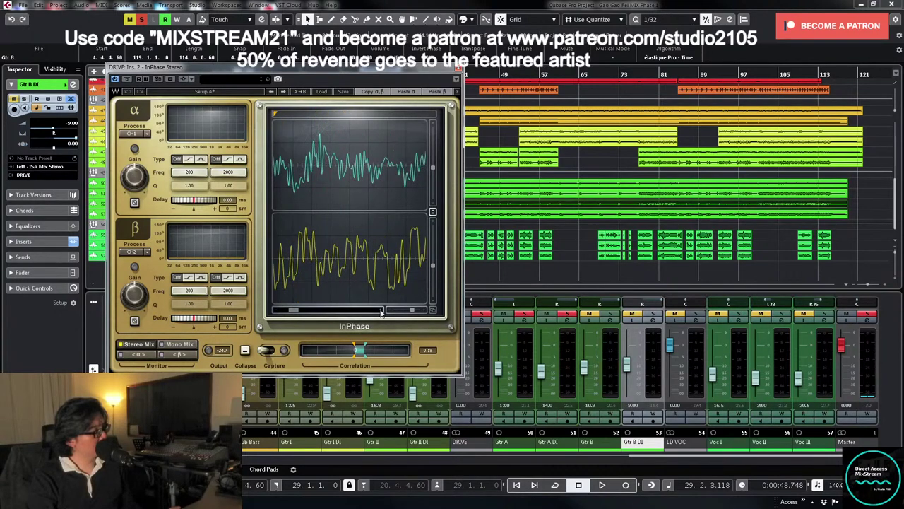
pyautogui.hscroll(1, 381, 313)
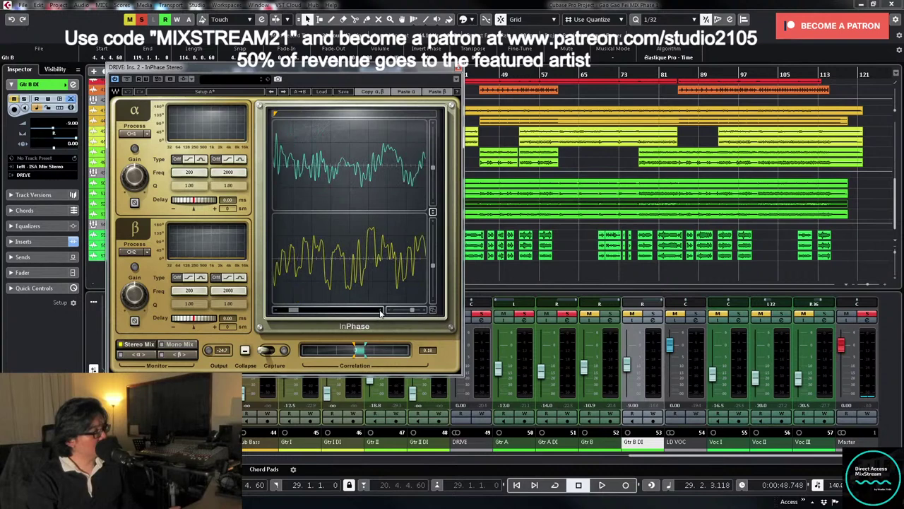
pyautogui.hscroll(1, 381, 313)
pyautogui.hscroll(1, 381, 313)
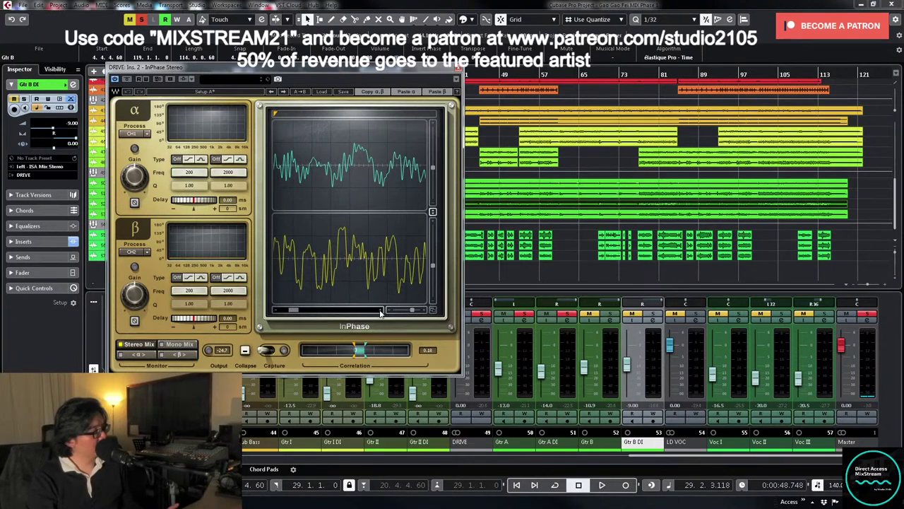
pyautogui.hscroll(2, 381, 313)
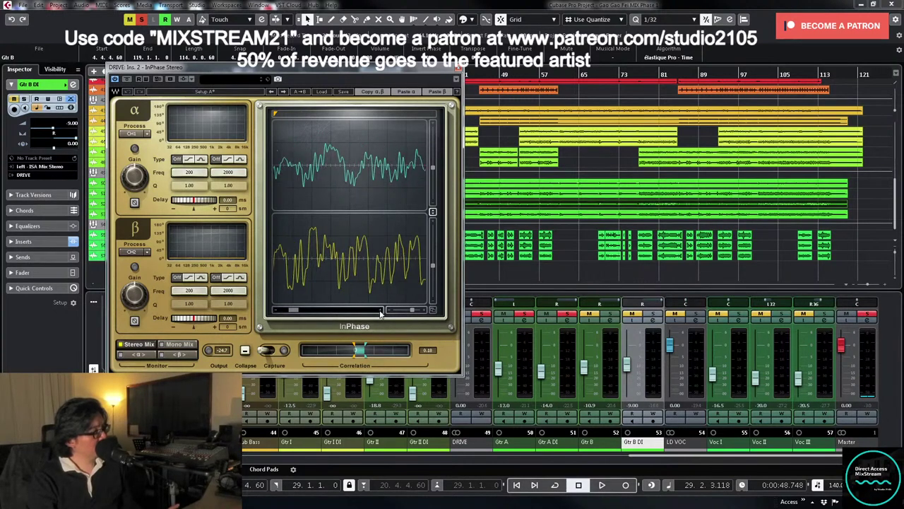
pyautogui.hscroll(7, 381, 313)
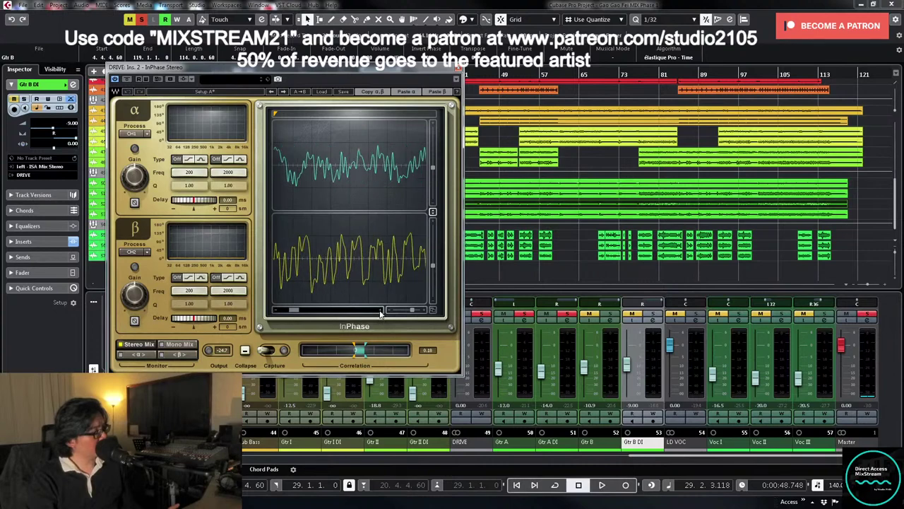
pyautogui.hscroll(2, 381, 313)
pyautogui.hscroll(4, 381, 313)
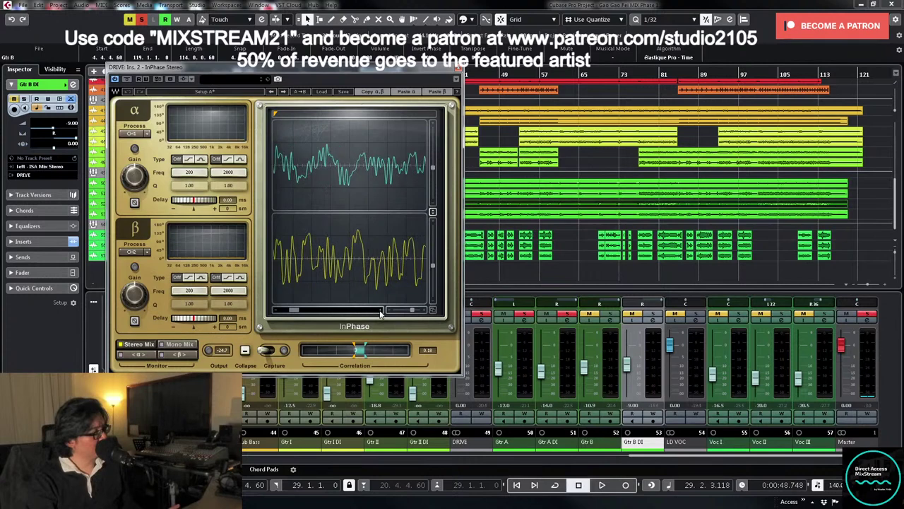
pyautogui.hscroll(1, 381, 313)
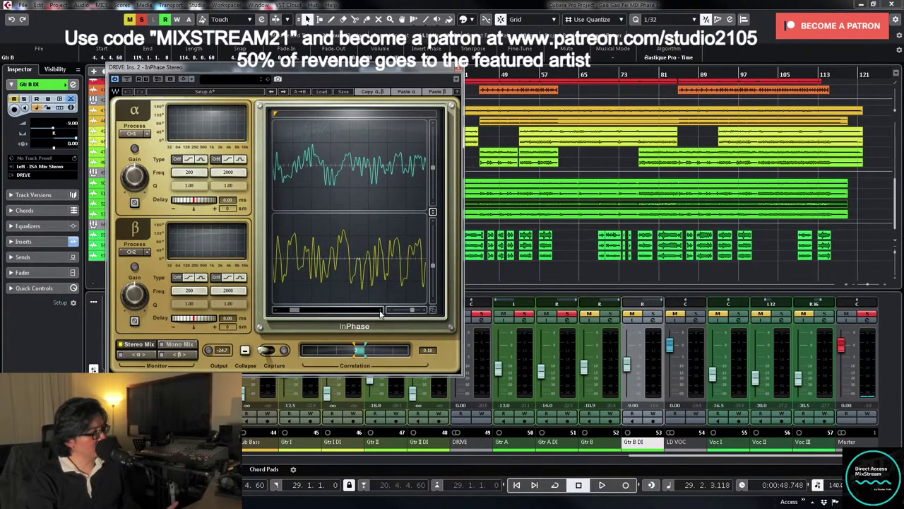
pyautogui.click(275, 310)
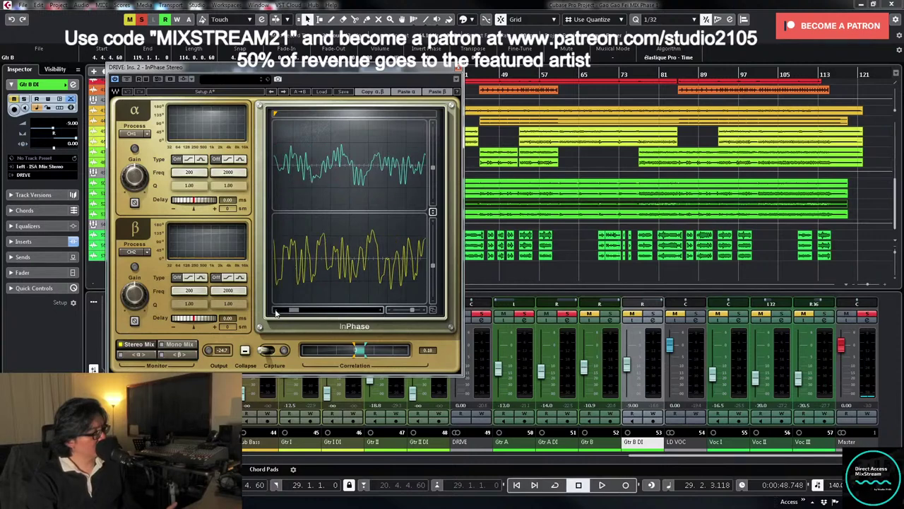
pyautogui.hscroll(-4, 276, 313)
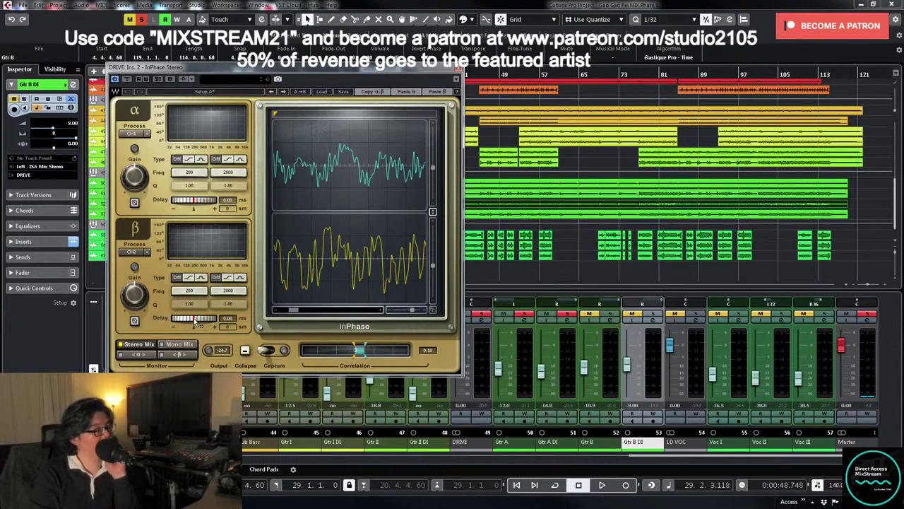
pyautogui.moveTo(294, 310); pyautogui.dragTo(280, 316)
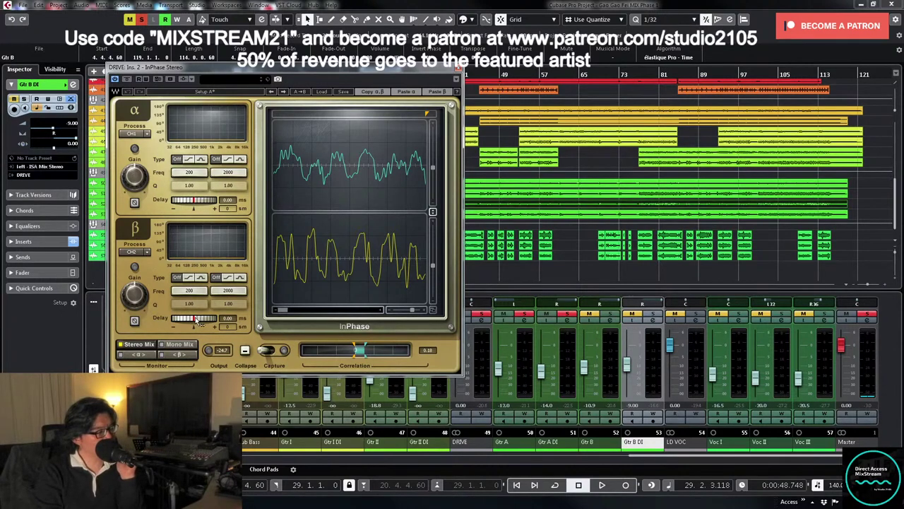
# - Set the InPhase β delay to 0.61 ms, bypass the plugin and close its window
pyautogui.moveTo(195, 319); pyautogui.dragTo(212, 320)
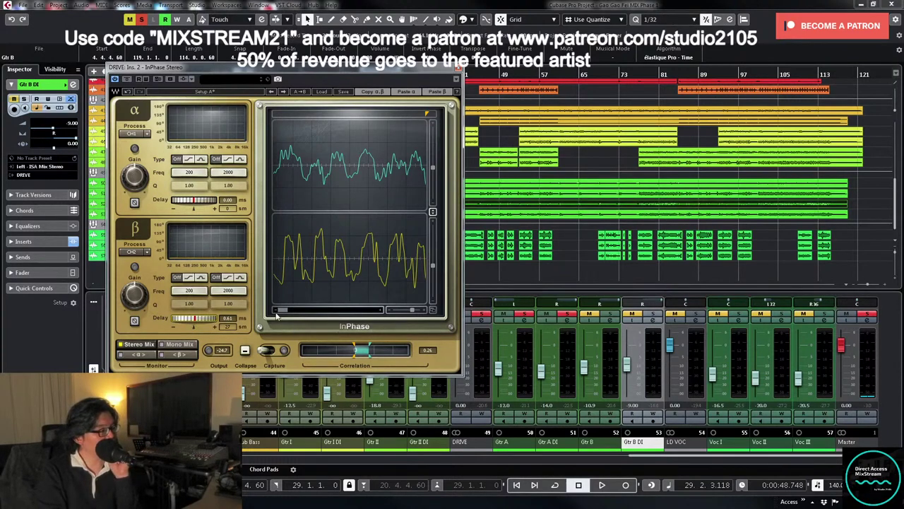
pyautogui.scroll(2, 227, 320)
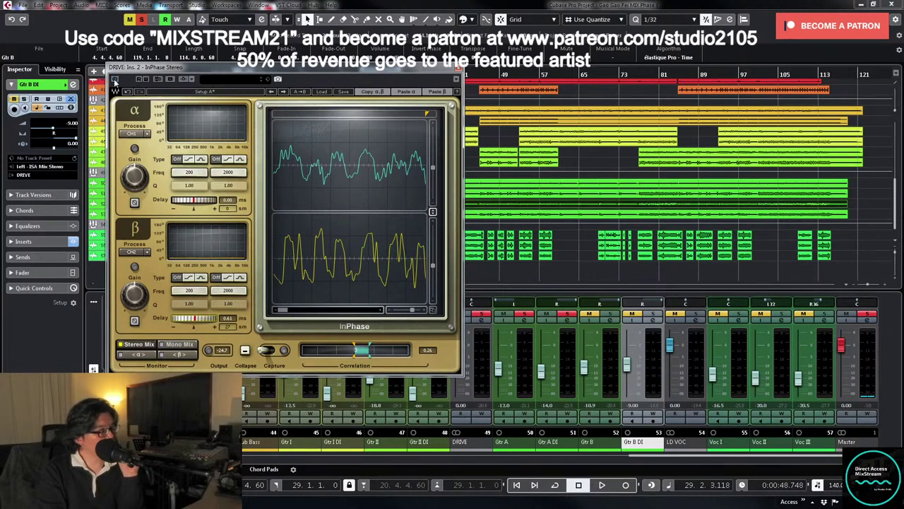
pyautogui.click(458, 68)
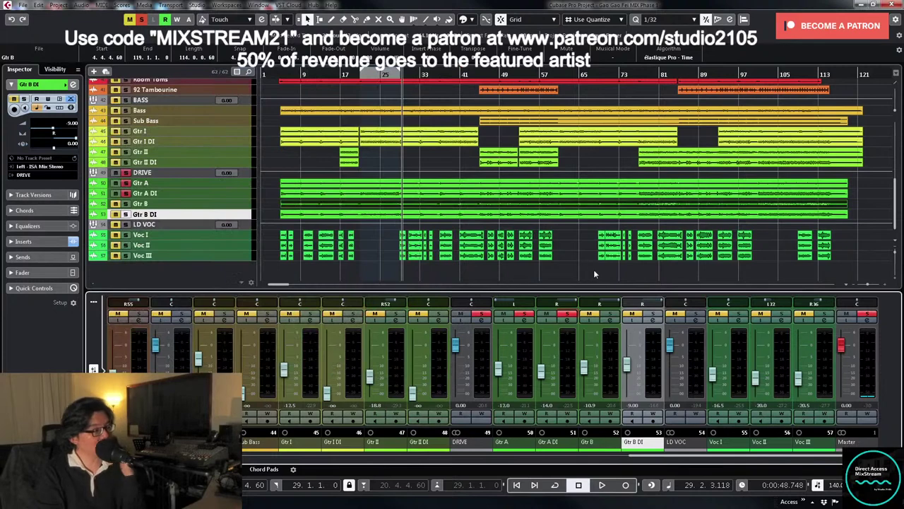
# - Center the pan of Gtr A and Gtr A DI and set the Gtr A DI track delay to 0.61 ms
pyautogui.keyDown('ctrl'); pyautogui.click(523, 304); pyautogui.keyUp('ctrl')
pyautogui.keyDown('ctrl'); pyautogui.click(570, 306); pyautogui.keyUp('ctrl')
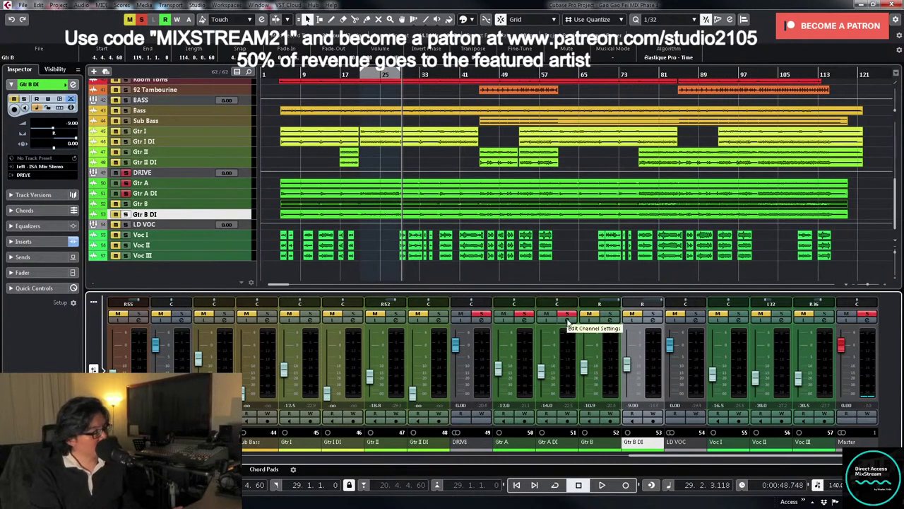
pyautogui.click(244, 196)
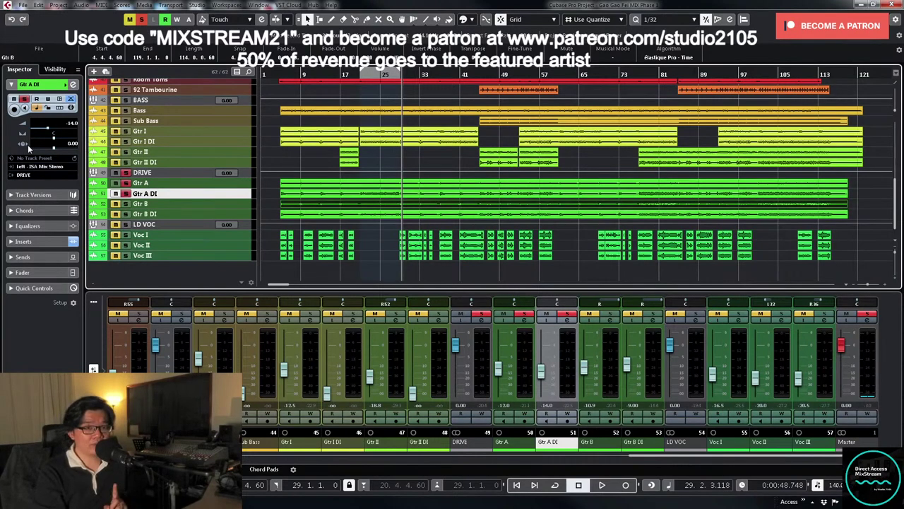
pyautogui.doubleClick(68, 145)
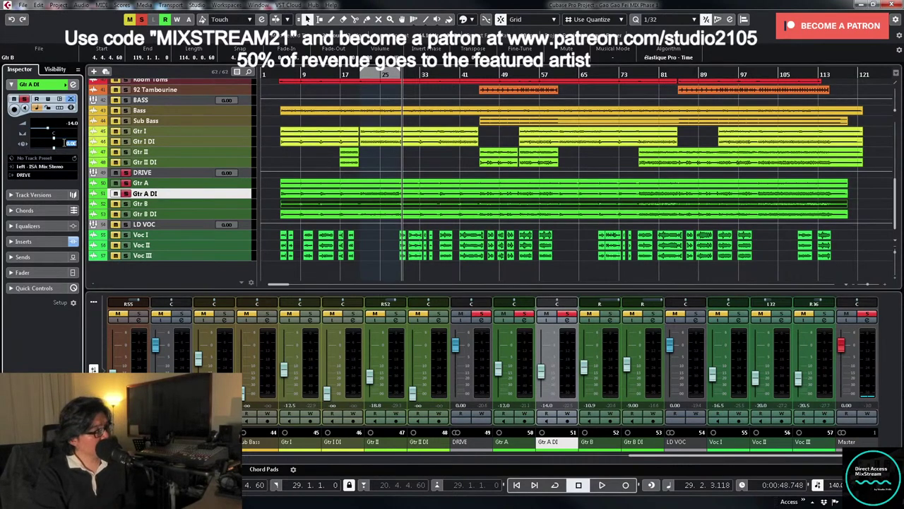
pyautogui.write('.')
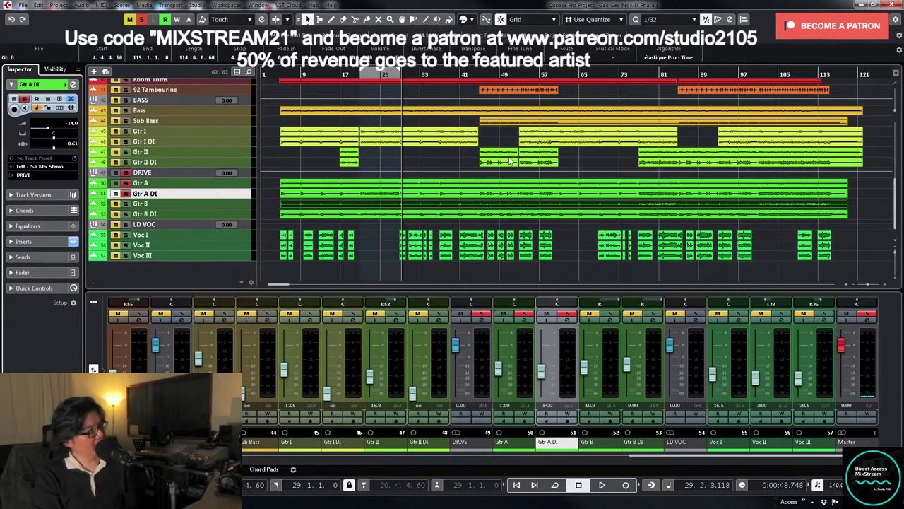
# - Loop playback between the locators from bar 21 to hear Gtr A with the delayed Gtr A DI
pyautogui.press('KP_1')
pyautogui.press('KP_Divide')
pyautogui.press('space')
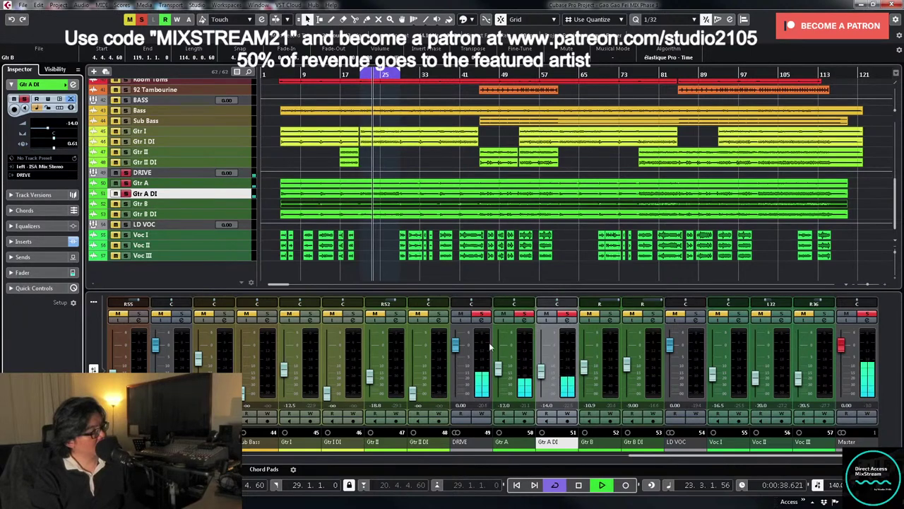
# - Set the Gtr A DI track delay to 0 ms while looping the soloed guitars to hear them without alignment
pyautogui.press('space')
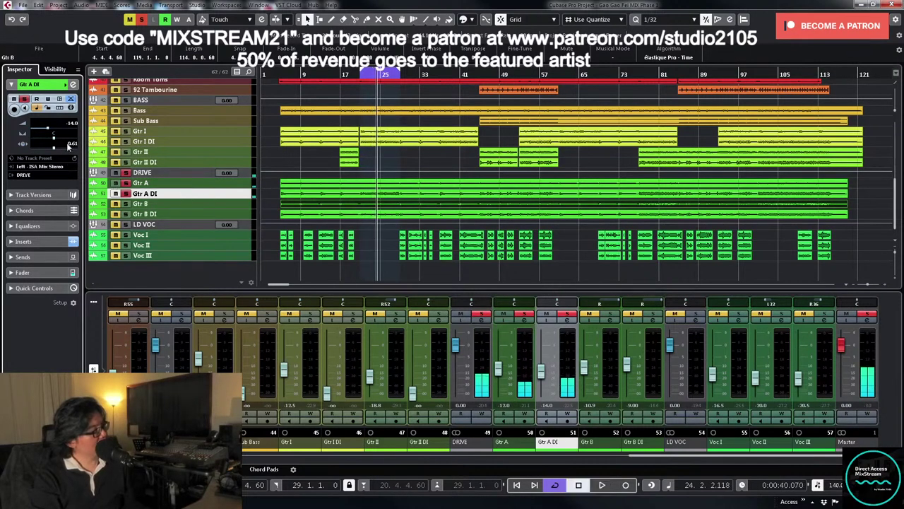
pyautogui.click(380, 162)
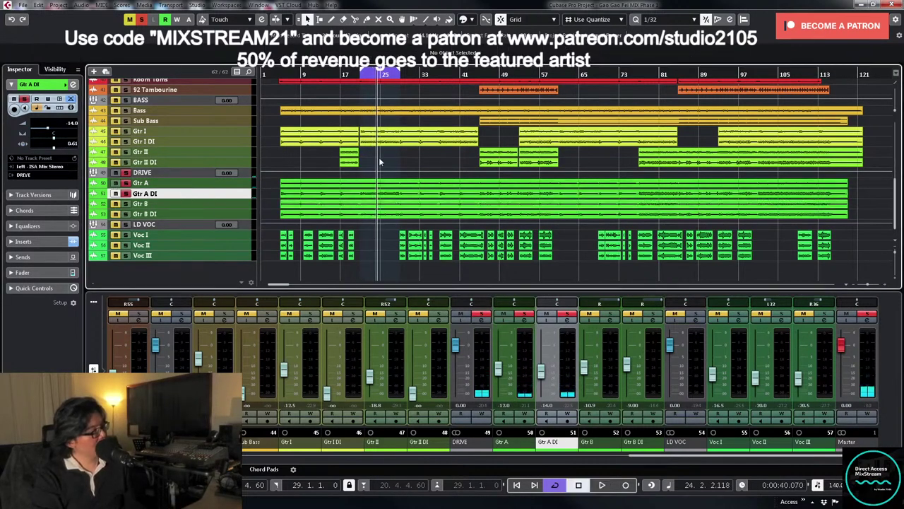
pyautogui.click(70, 143)
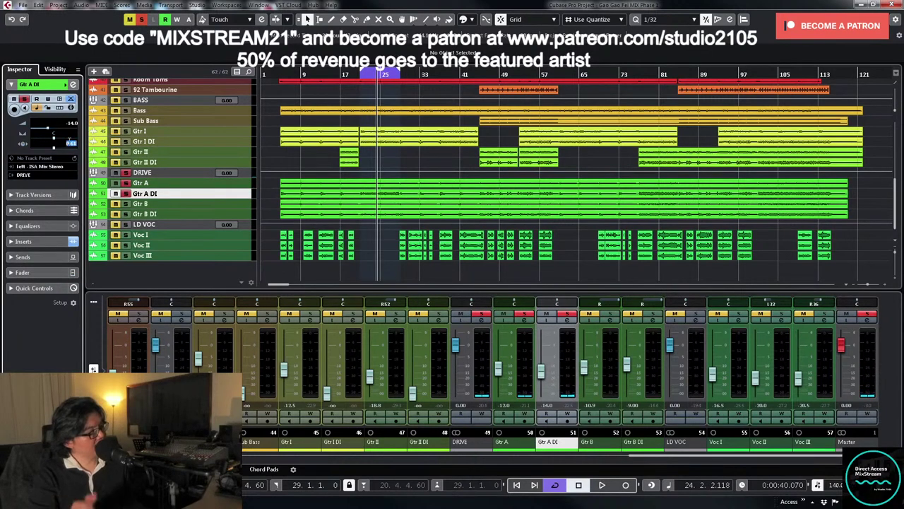
pyautogui.press('space')
pyautogui.doubleClick(71, 142)
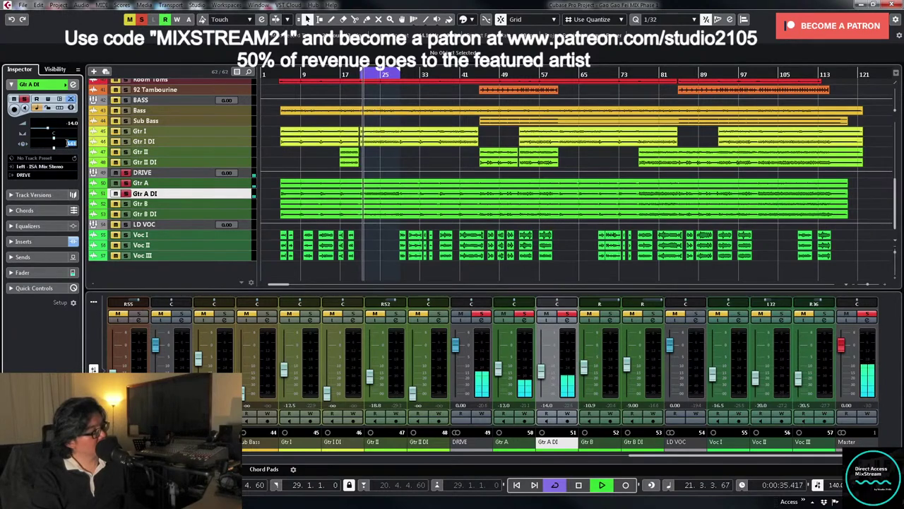
pyautogui.write('0')
pyautogui.press('Return')
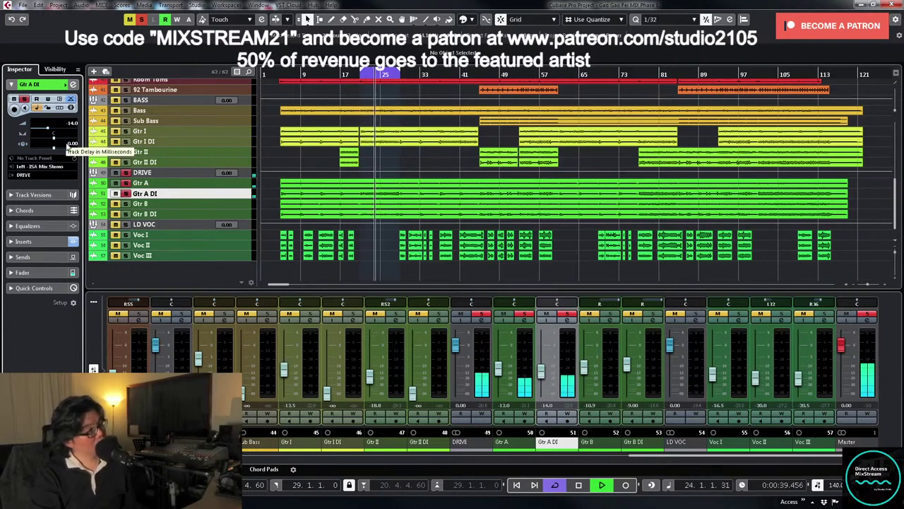
# - Restore the Gtr A DI track delay to 0.61 ms and pan Gtr A and Gtr A DI hard left
pyautogui.doubleClick(71, 143)
pyautogui.write('0.61')
pyautogui.press('Return')
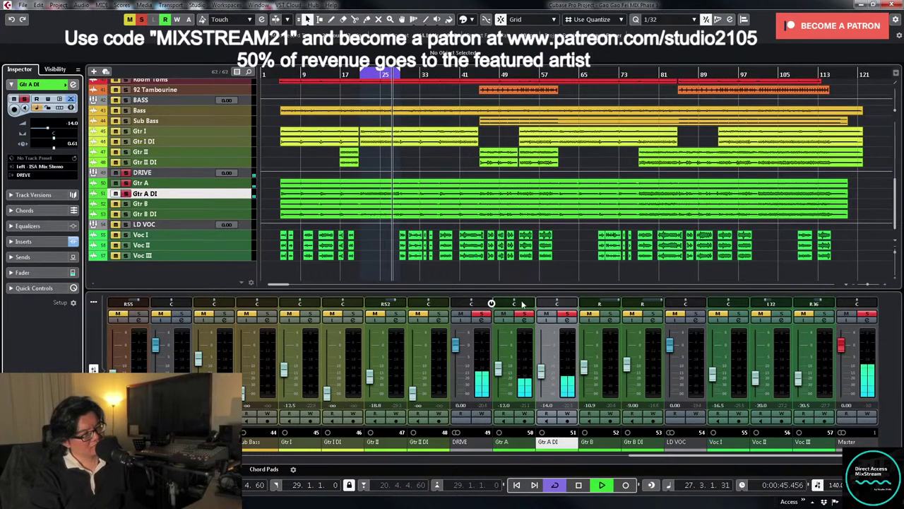
pyautogui.moveTo(523, 304); pyautogui.dragTo(495, 304)
pyautogui.moveTo(555, 305); pyautogui.dragTo(524, 306)
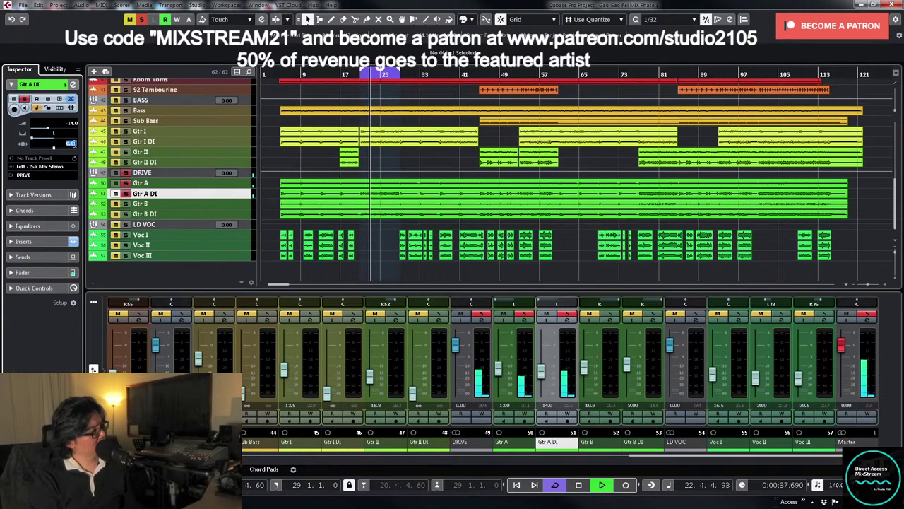
pyautogui.click(72, 144)
pyautogui.write('0.6')
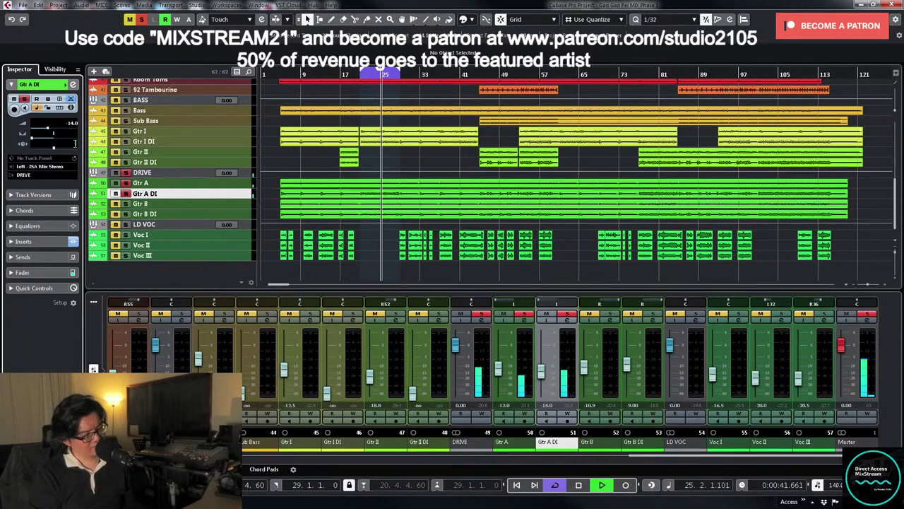
pyautogui.press('Return')
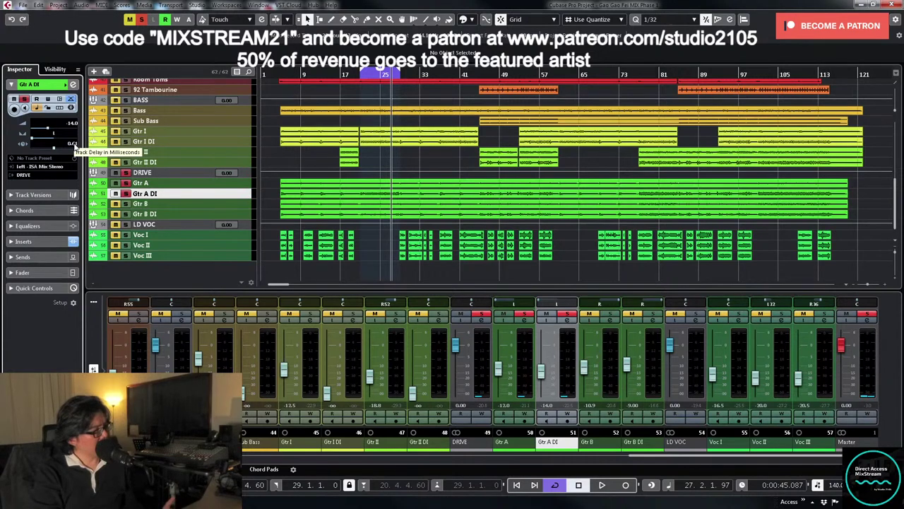
# - Set the Gtr A DI track delay to 0 ms and clear the solos on DRIVE and the Gtr A tracks
pyautogui.doubleClick(73, 144)
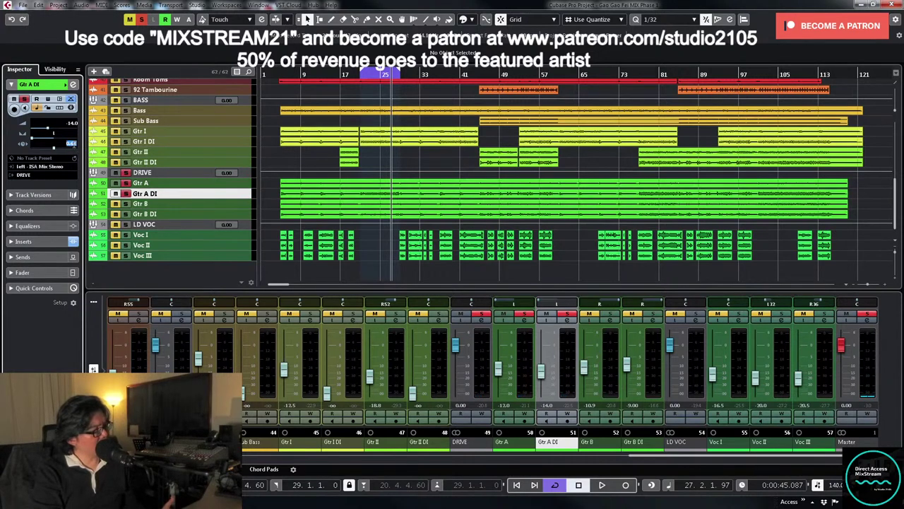
pyautogui.write('0')
pyautogui.press('Return')
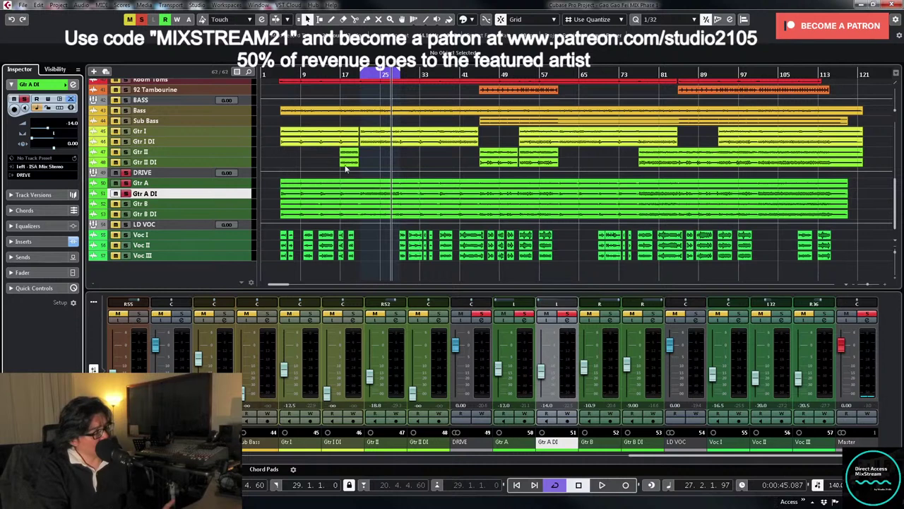
pyautogui.click(485, 316)
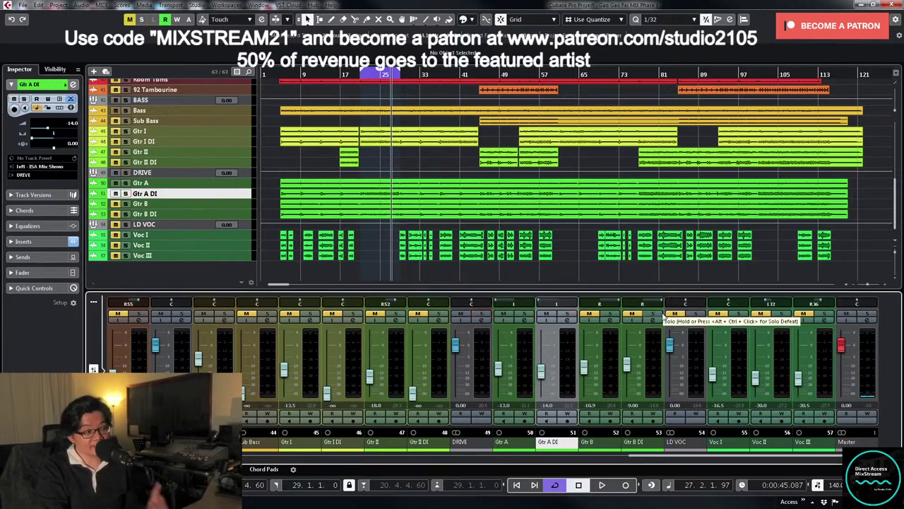
# - Set the Gtr A DI track delay to 0.61 ms and play the full mix from the left locator
pyautogui.click(71, 144)
pyautogui.write('-6')
pyautogui.press('Return')
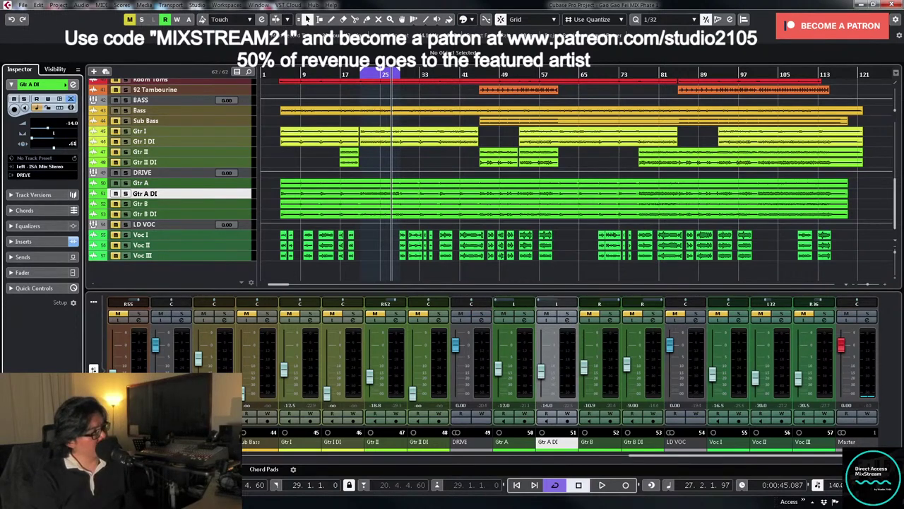
pyautogui.press('KP_1')
pyautogui.press('space')
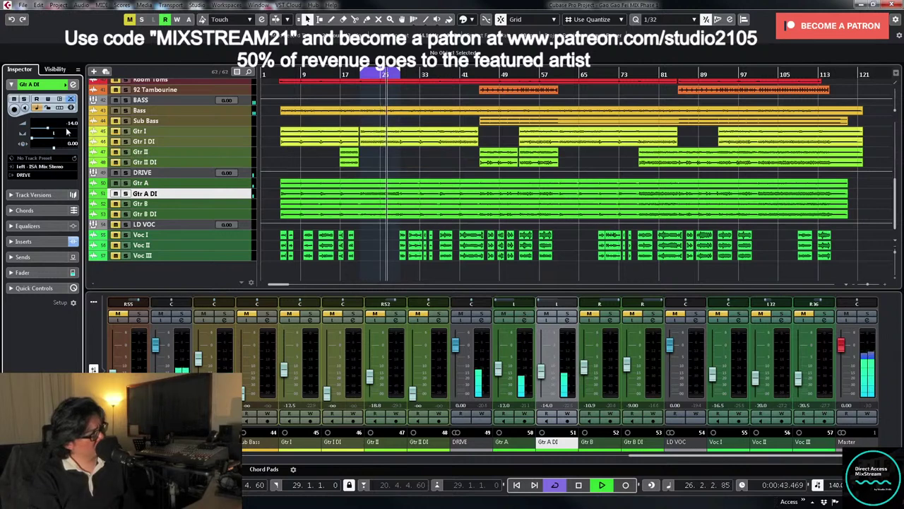
# - Switch the Gtr A DI track delay between 0.61 ms and 0 ms while listening to the looped full mix
pyautogui.click(64, 144)
pyautogui.write('0.61')
pyautogui.press('Return')
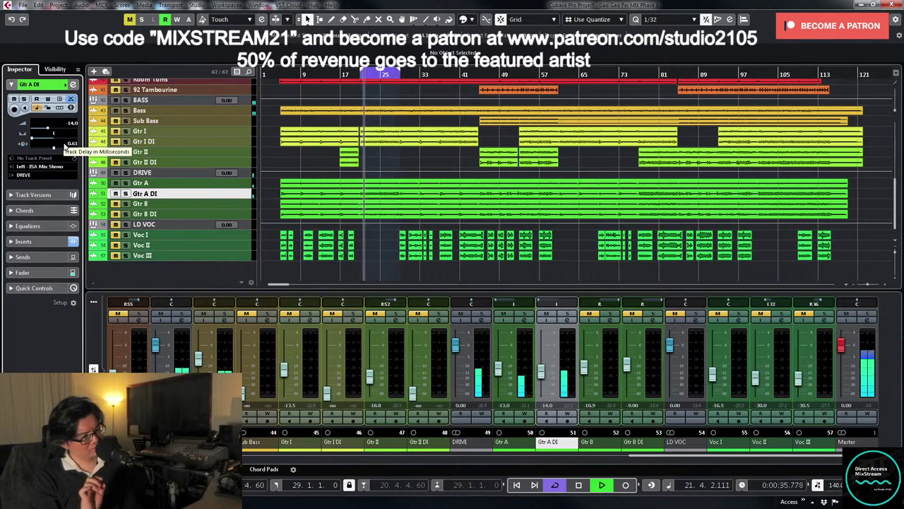
pyautogui.click(66, 143)
pyautogui.write('0')
pyautogui.press('Return')
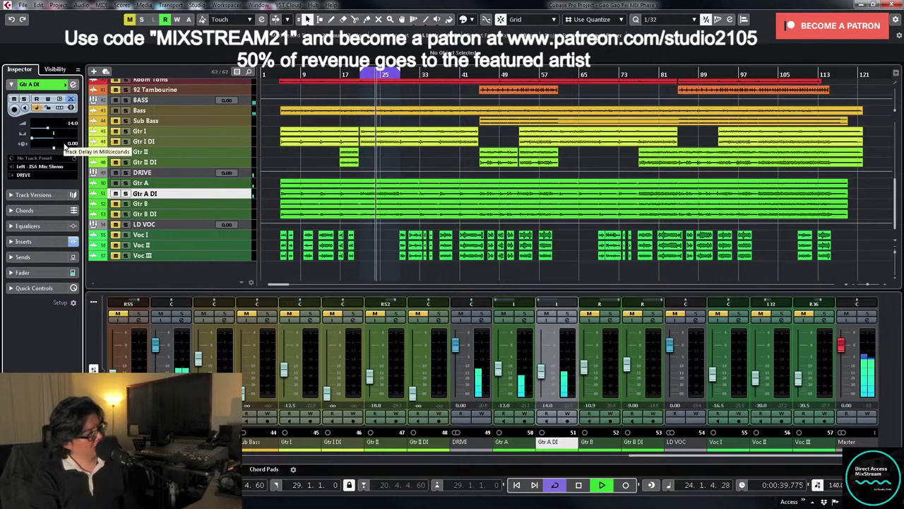
pyautogui.click(66, 144)
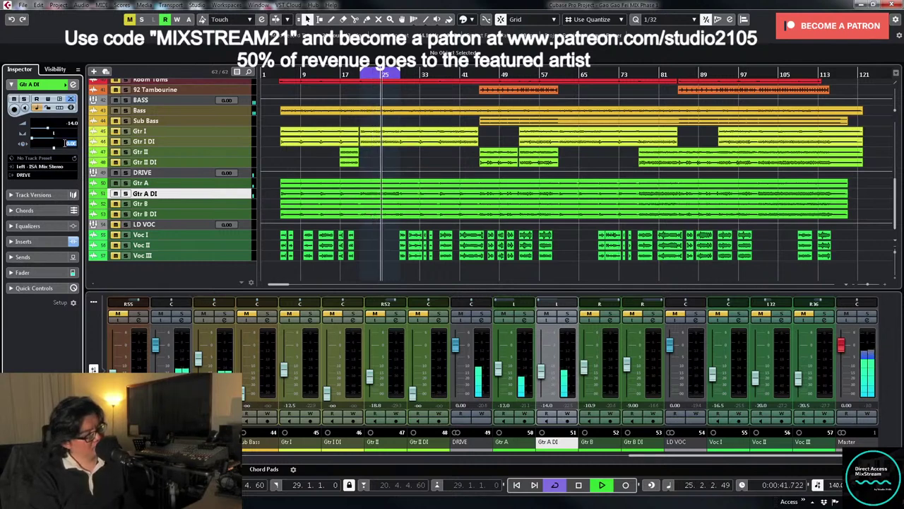
pyautogui.write('0.61')
pyautogui.press('Return')
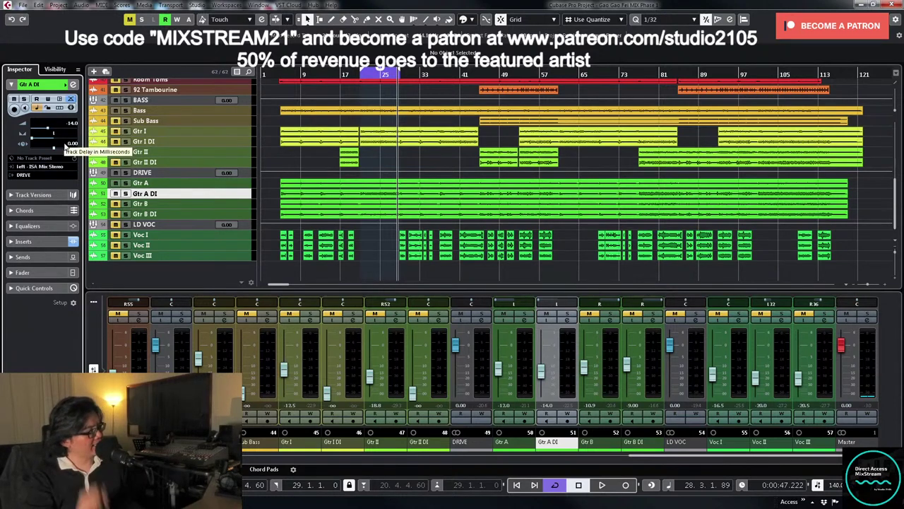
# - Solo Gtr B and Gtr B DI and pan Gtr B hard left, opposite its DI
pyautogui.click(483, 319)
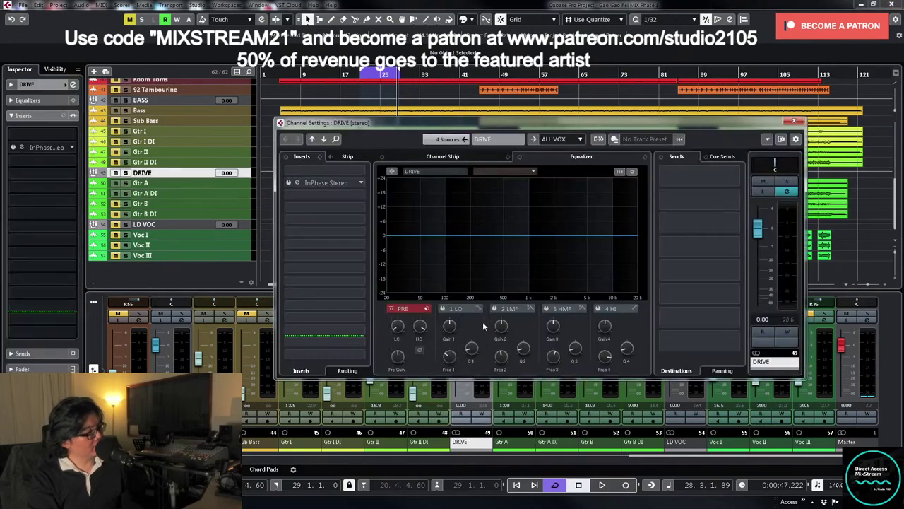
pyautogui.click(788, 122)
pyautogui.click(610, 313)
pyautogui.click(654, 313)
pyautogui.moveTo(614, 305); pyautogui.dragTo(609, 385)
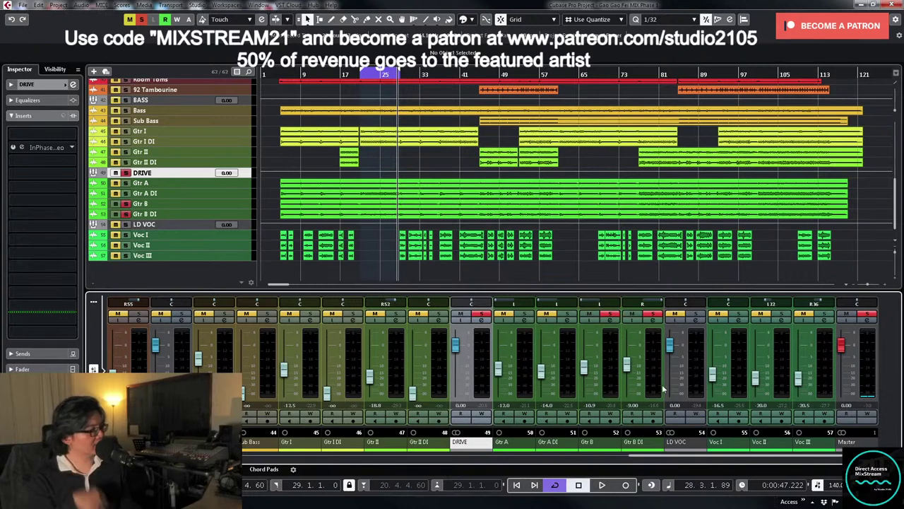
# - Open InPhase Stereo on the DRIVE channel and capture the Gtr B and Gtr B DI waveforms during loop playback
pyautogui.click(482, 321)
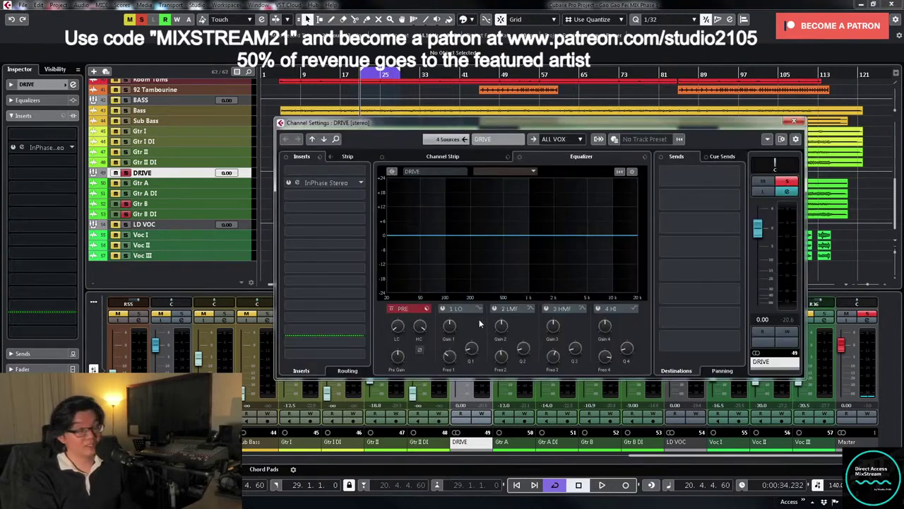
pyautogui.click(295, 183)
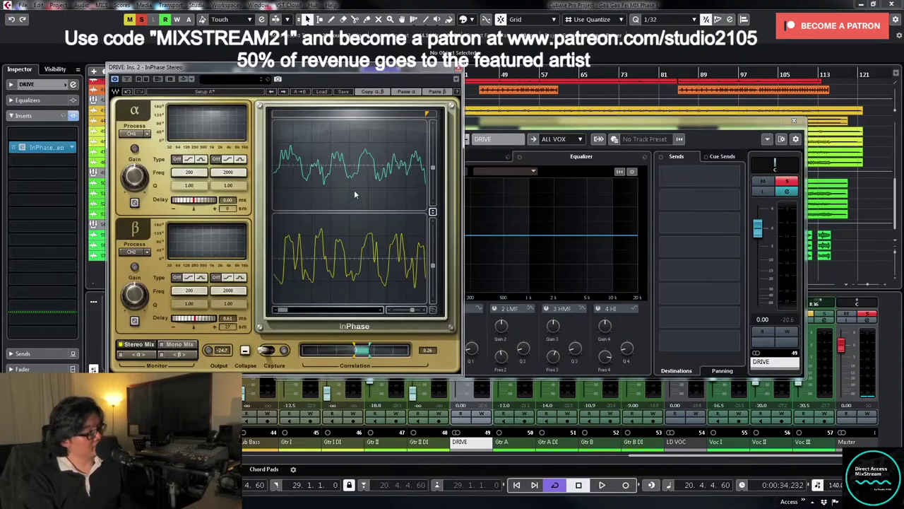
pyautogui.press('space')
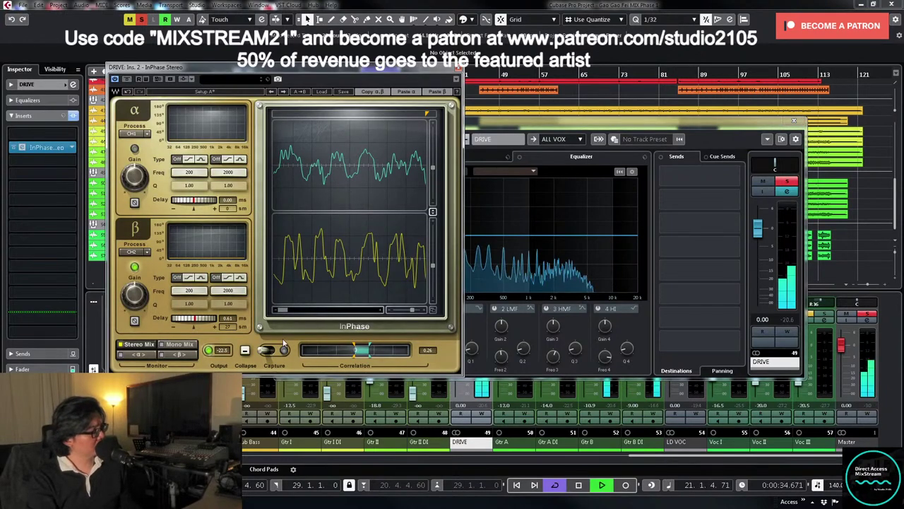
pyautogui.click(285, 349)
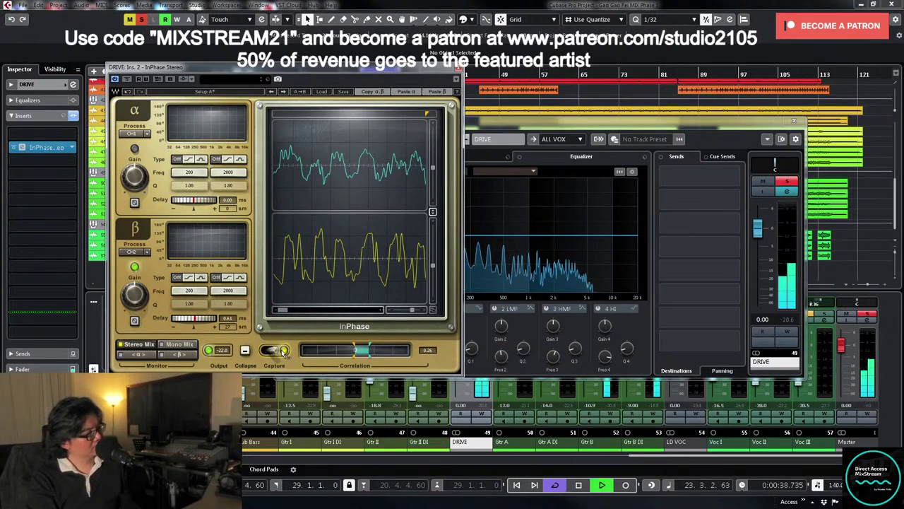
pyautogui.click(285, 350)
pyautogui.press('space')
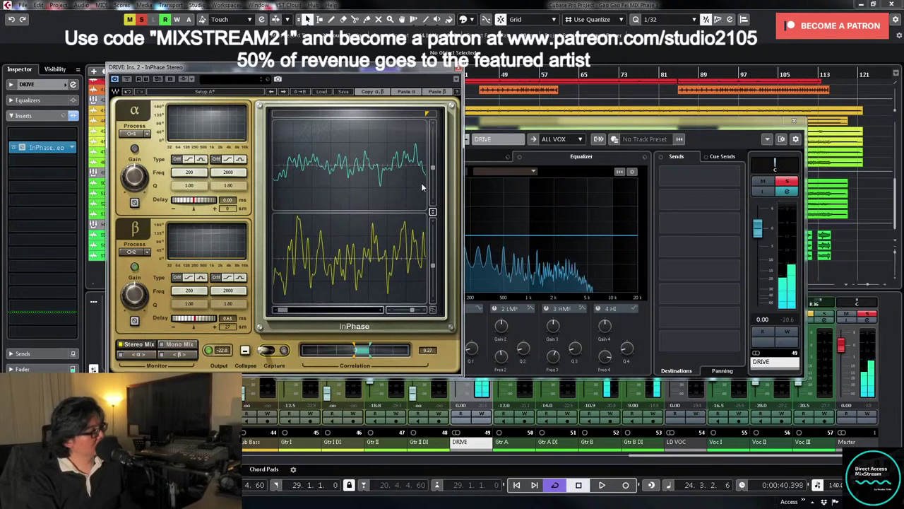
# - Mark a waveform peak in InPhase, magnify it to compare both channels, and set the β delay to 0 ms
pyautogui.moveTo(194, 318)
pyautogui.mouseDown()
pyautogui.moveTo(179, 318)
pyautogui.moveTo(195, 319)
pyautogui.mouseUp()
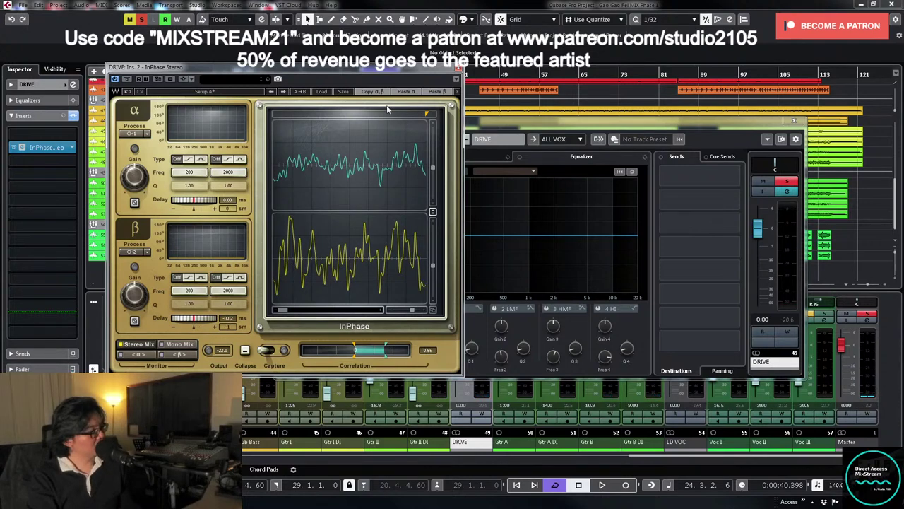
pyautogui.moveTo(426, 115); pyautogui.dragTo(365, 115)
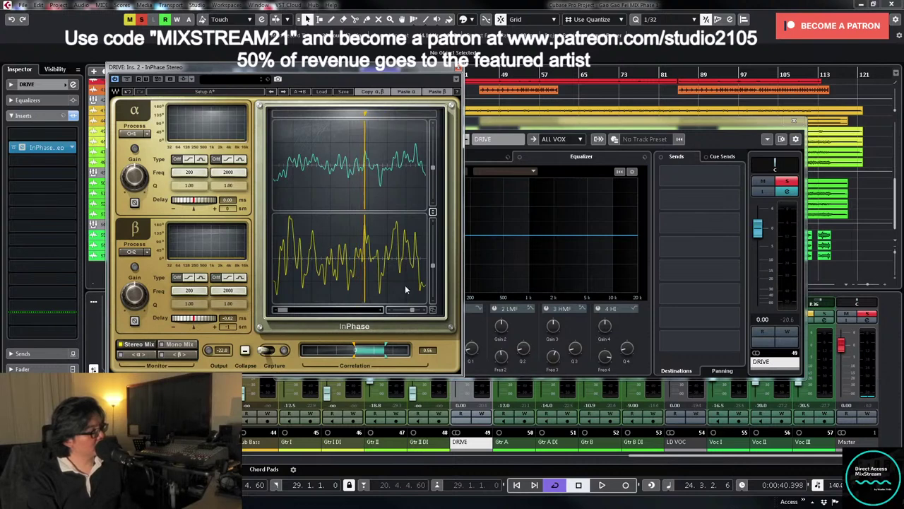
pyautogui.click(425, 311)
pyautogui.click(425, 311)
pyautogui.click(424, 311)
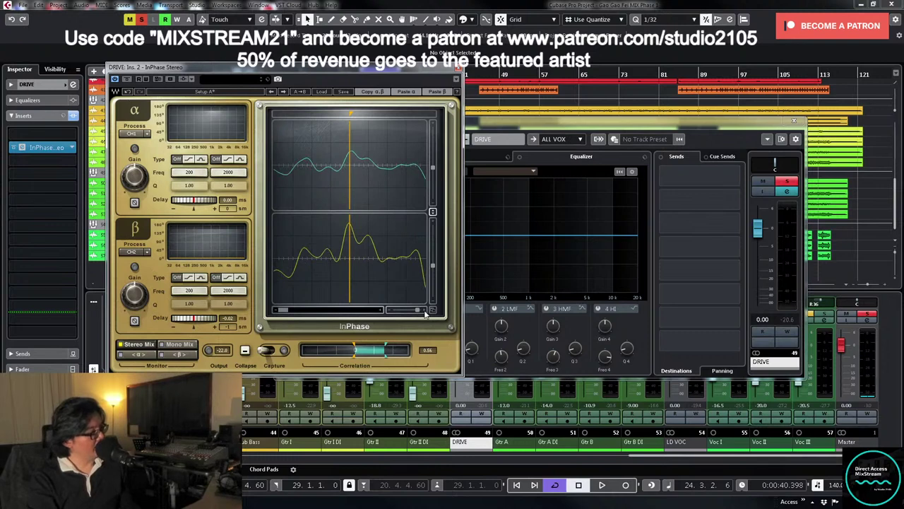
pyautogui.click(200, 320)
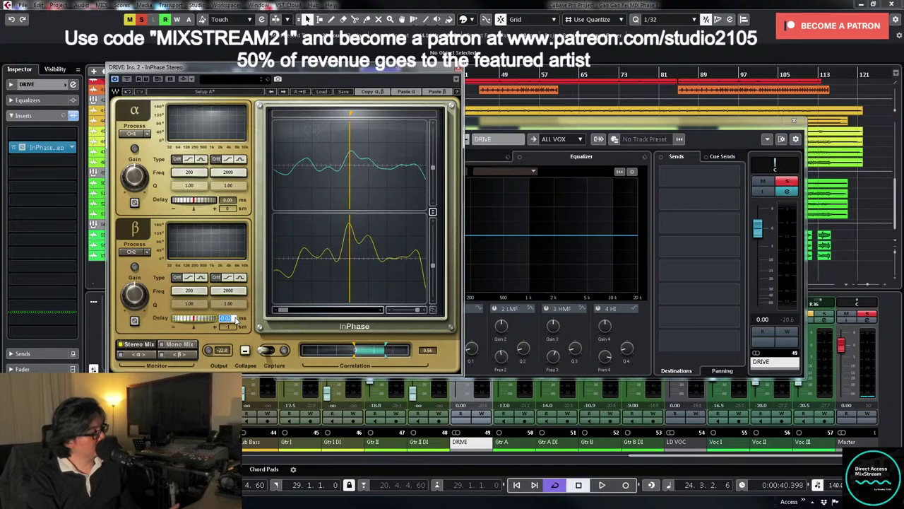
pyautogui.write('0')
pyautogui.press('Return')
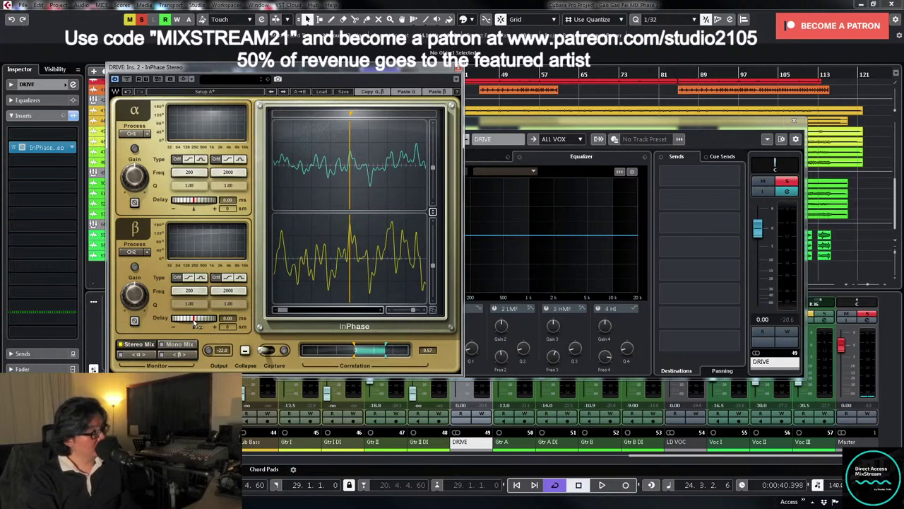
# - Set the InPhase β delay to 0.02 ms, bypass the plugin and close its window and the DRIVE channel settings
pyautogui.moveTo(195, 322); pyautogui.dragTo(197, 318)
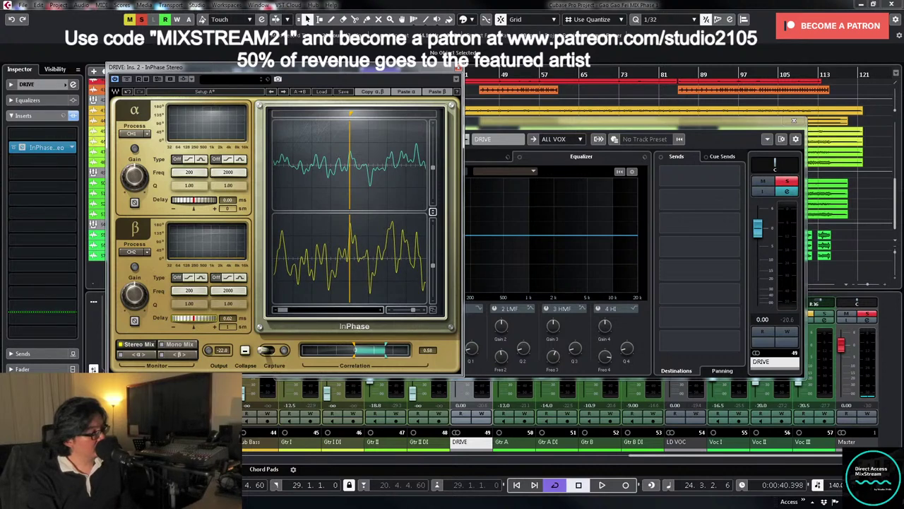
pyautogui.moveTo(198, 319)
pyautogui.mouseDown()
pyautogui.moveTo(206, 319)
pyautogui.moveTo(173, 319)
pyautogui.moveTo(200, 322)
pyautogui.mouseUp()
pyautogui.click(231, 318)
pyautogui.write('0.02')
pyautogui.press('Return')
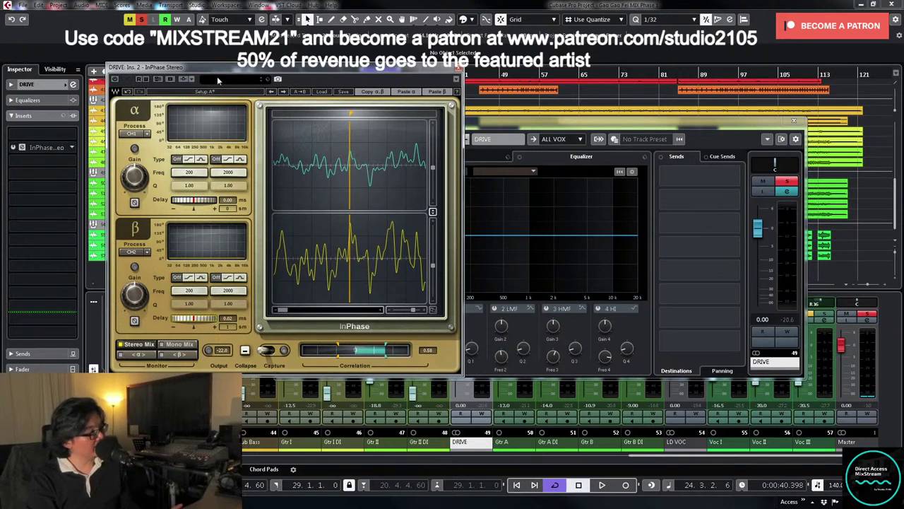
pyautogui.click(458, 69)
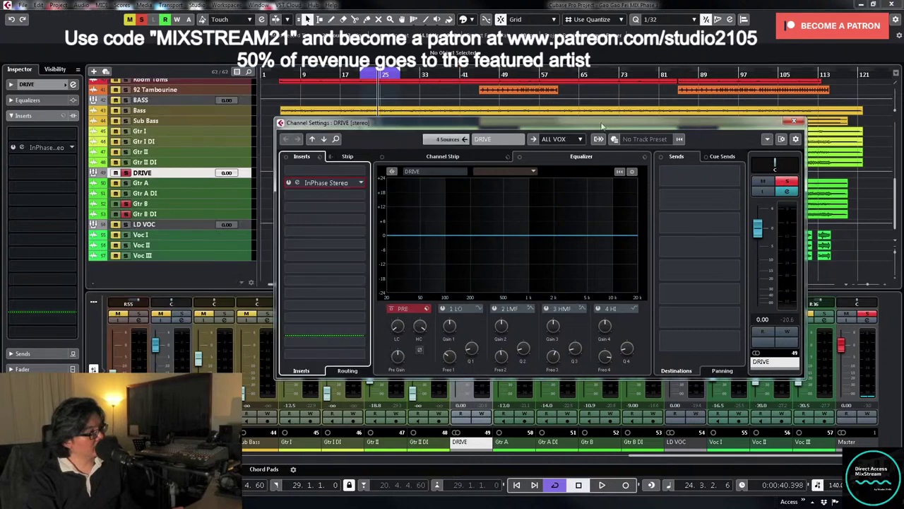
pyautogui.click(794, 121)
# - Set the Gtr B DI track delay to 0.02 ms and play the soloed Gtr B tracks
pyautogui.click(249, 215)
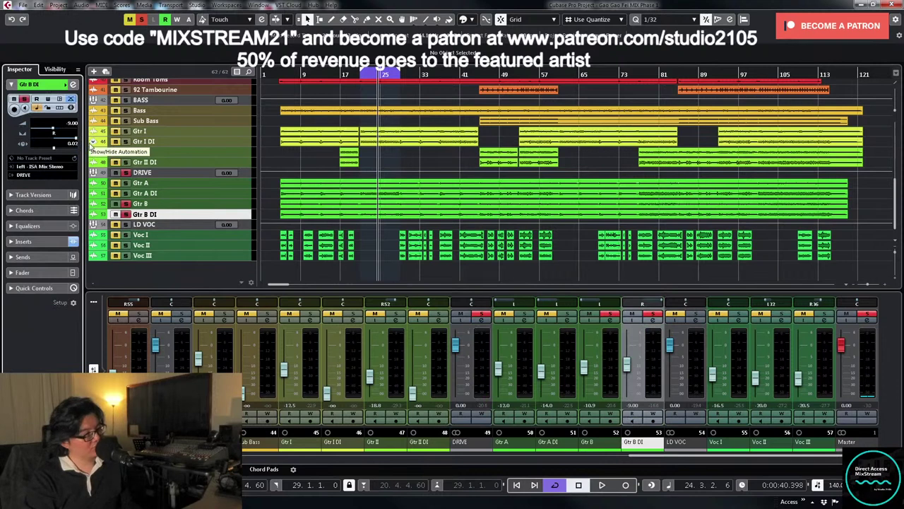
pyautogui.press('space')
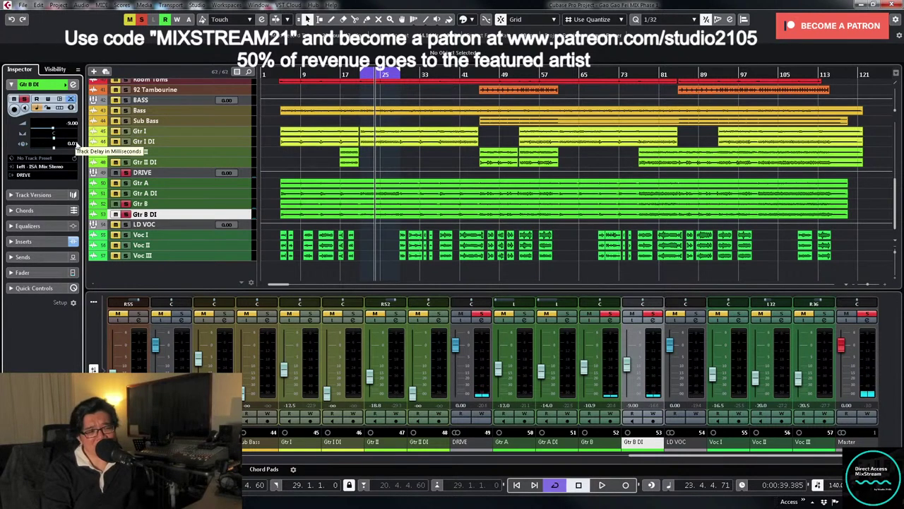
# - Unsolo and unmute Gtr B and Gtr B DI, and pan both channels hard right
pyautogui.click(609, 314)
pyautogui.click(653, 314)
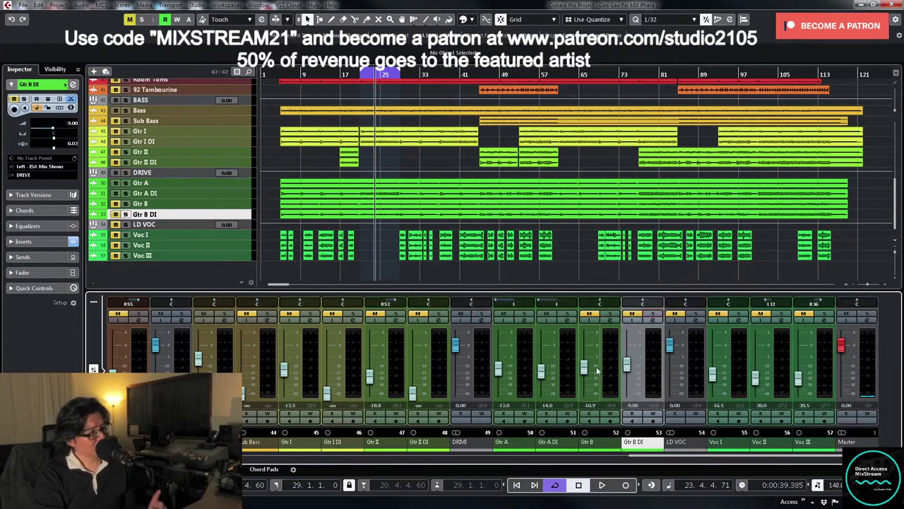
pyautogui.click(590, 315)
pyautogui.click(632, 314)
pyautogui.moveTo(616, 305); pyautogui.dragTo(655, 304)
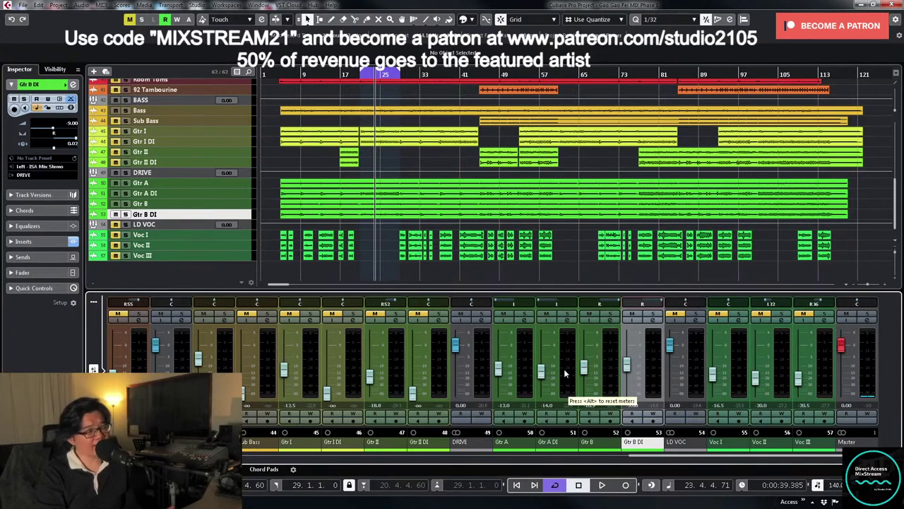
# - Place the playhead just before the guitars enter at bar 5 and play the opening with all four guitar tracks
pyautogui.press('KP_1')
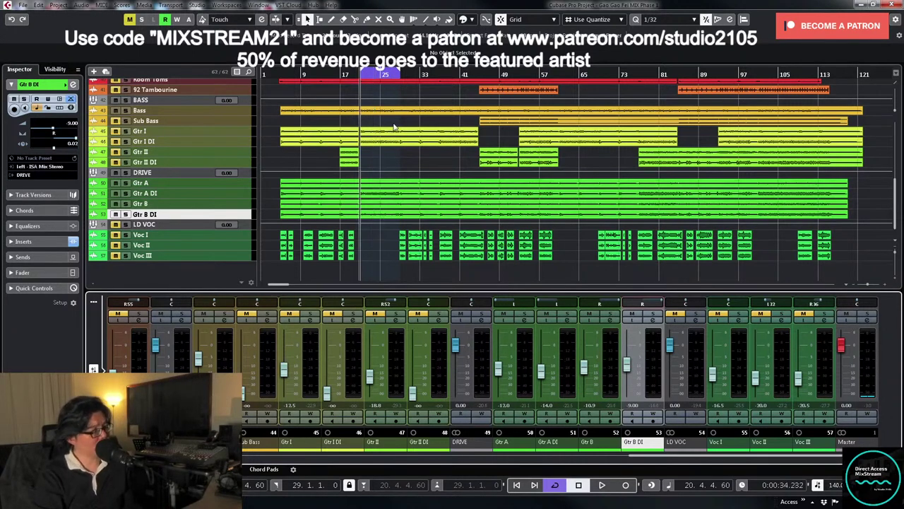
pyautogui.click(277, 75)
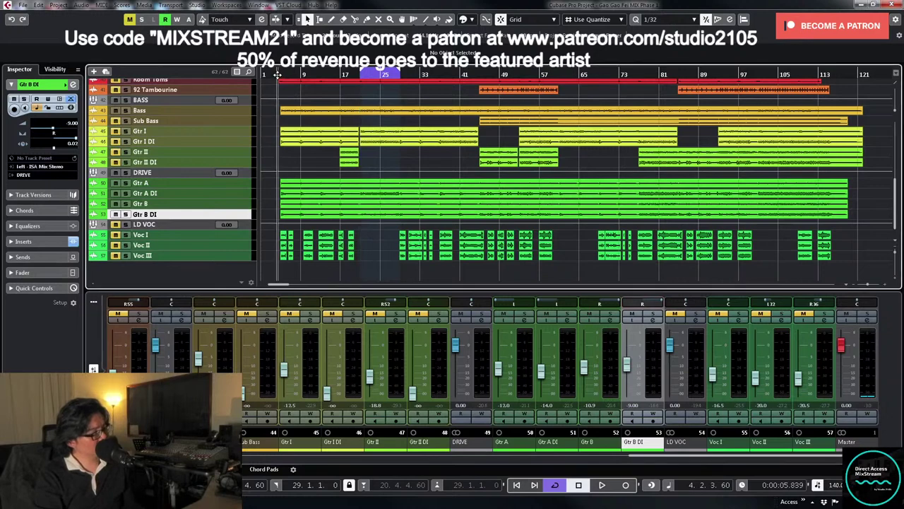
pyautogui.scroll(2, 305, 147)
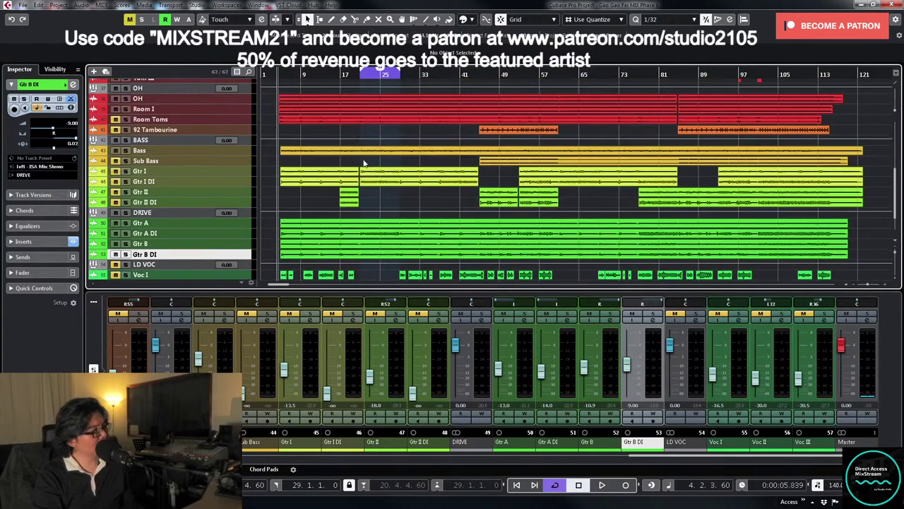
pyautogui.press('space')
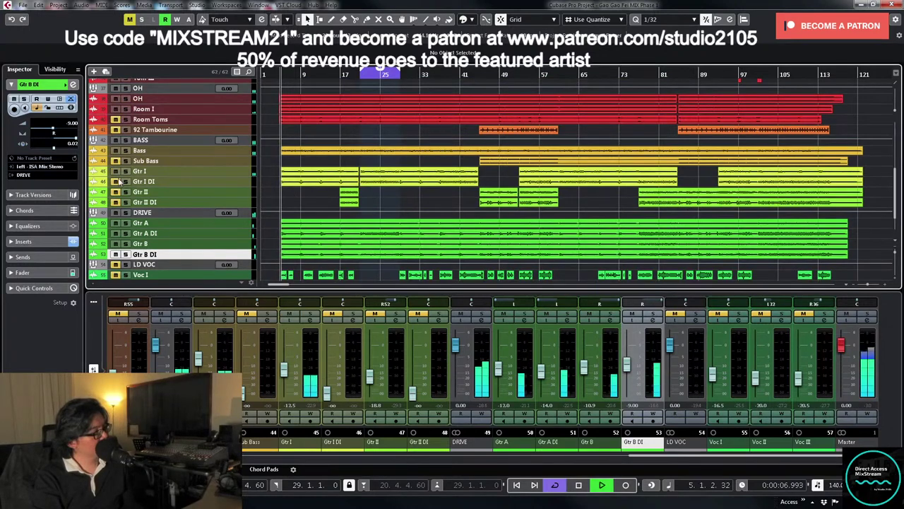
pyautogui.scroll(-2, 120, 182)
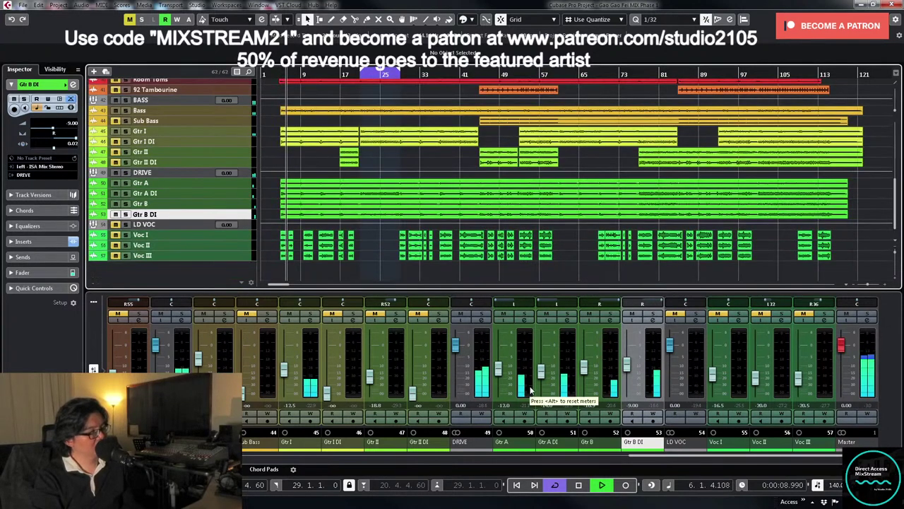
pyautogui.press('space')
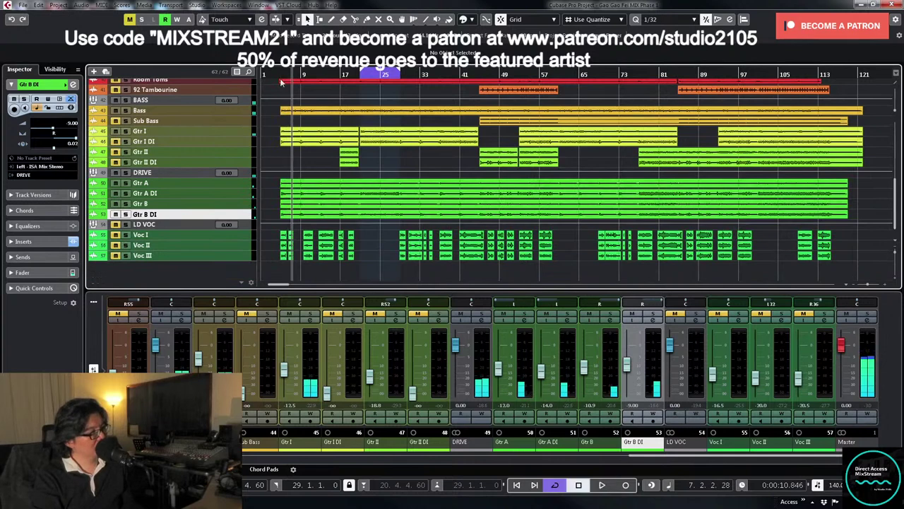
pyautogui.press('space')
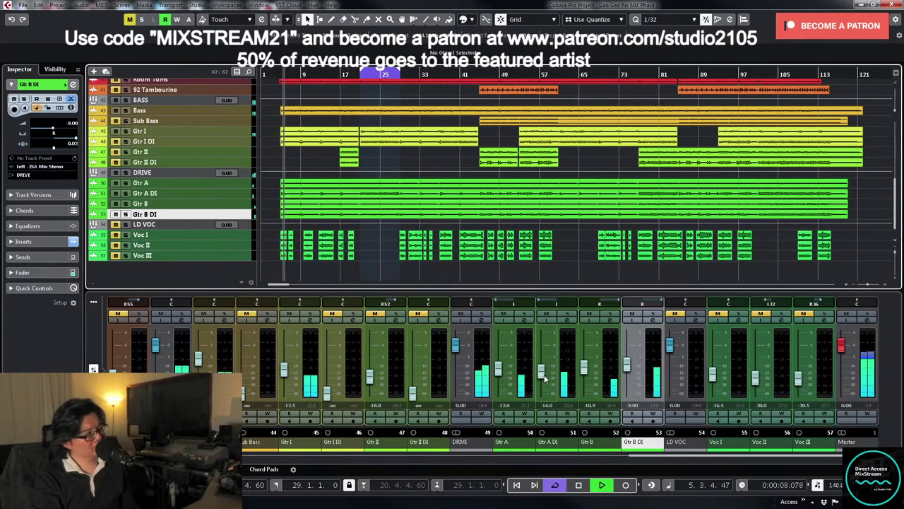
pyautogui.press('space')
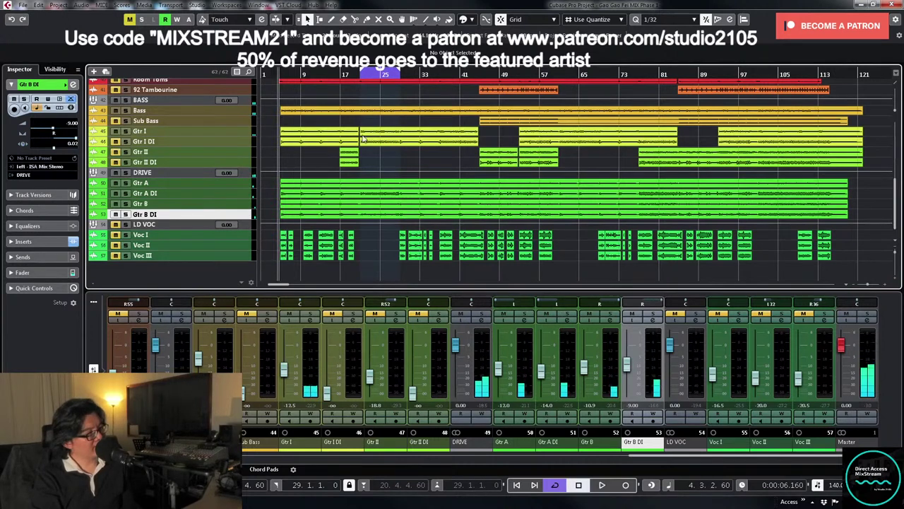
# - Solo Gtr A and Gtr A DI, replay the opening from bar 4, and unsolo them to compare with the mix
pyautogui.click(567, 314)
pyautogui.press('space')
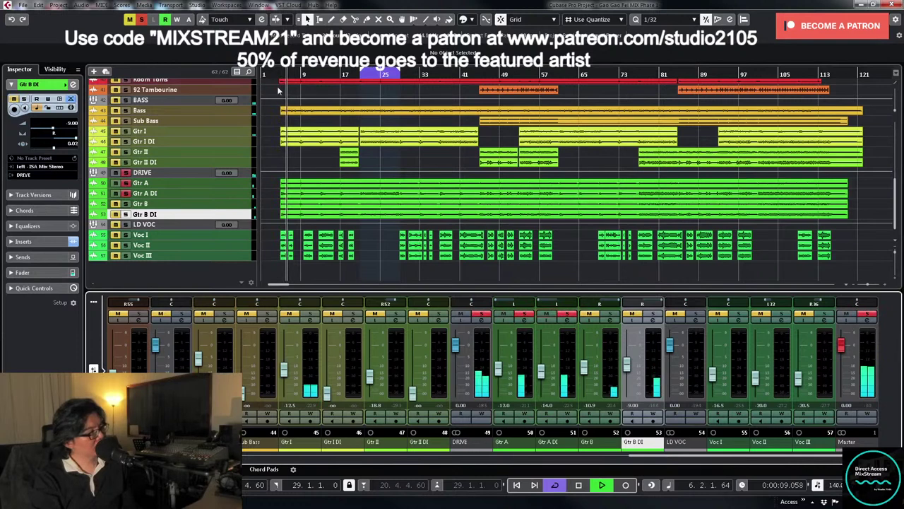
pyautogui.press('space')
pyautogui.press('space')
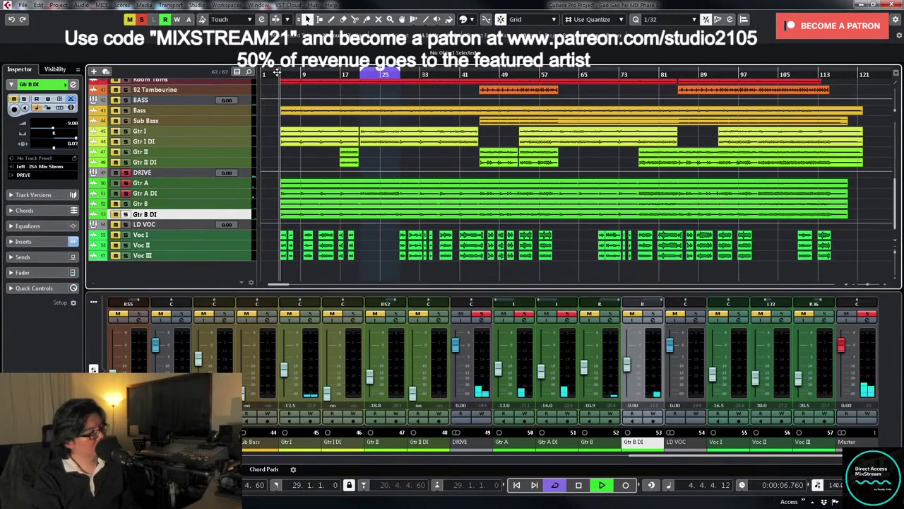
pyautogui.click(276, 72)
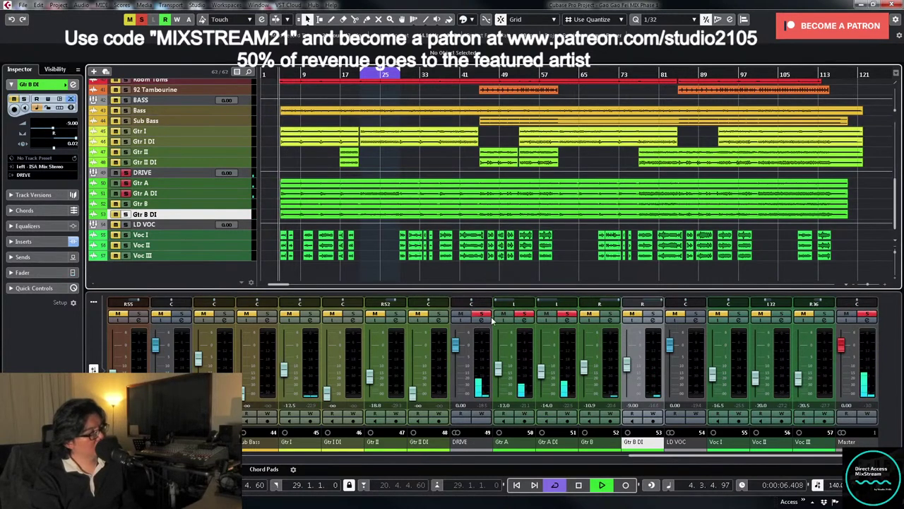
pyautogui.click(524, 313)
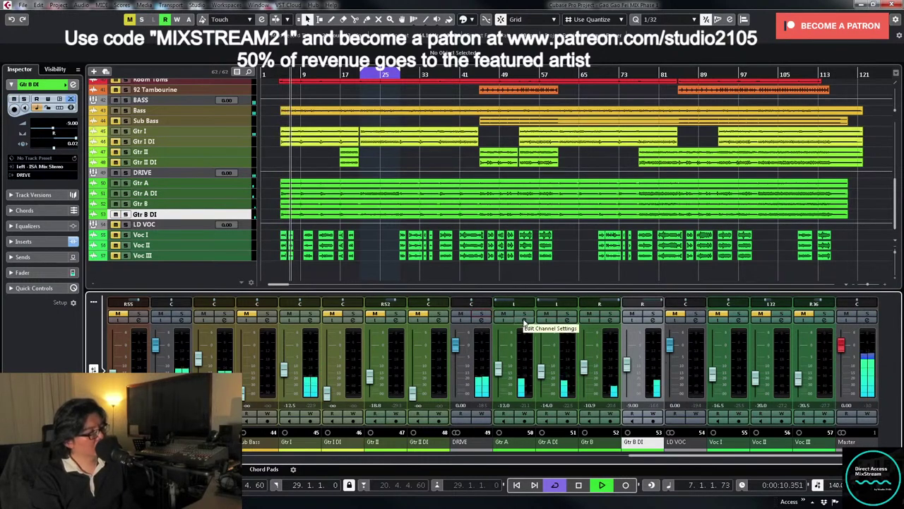
# - Inspect the Gtr A channel settings and its Virtual Mix Rack insert, and close both windows
pyautogui.click(523, 320)
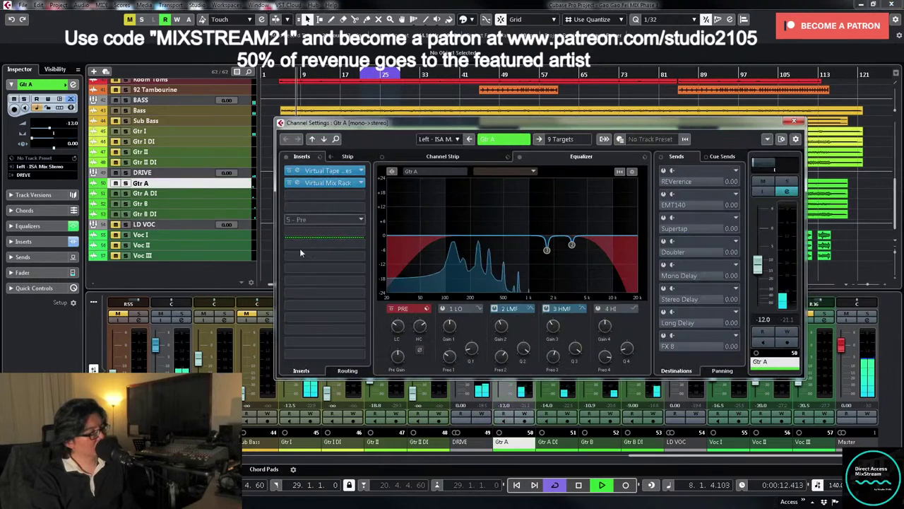
pyautogui.click(357, 185)
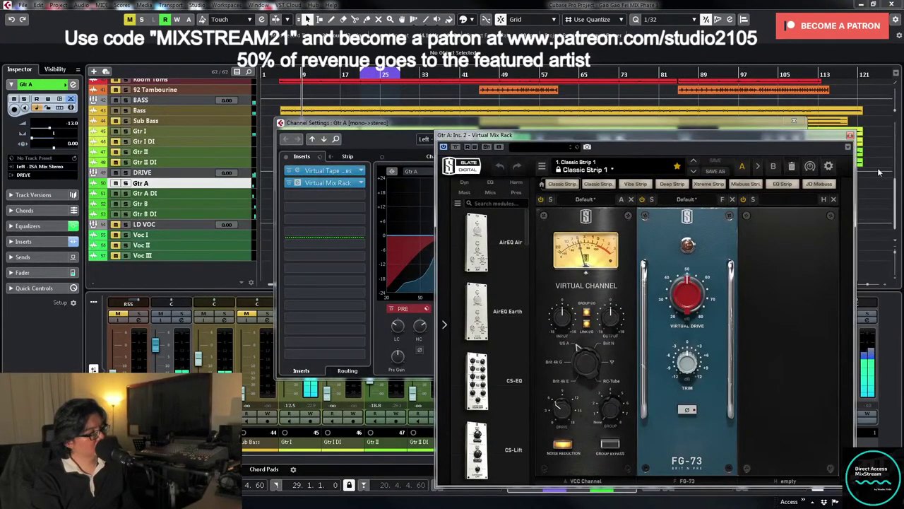
pyautogui.click(850, 135)
pyautogui.click(806, 125)
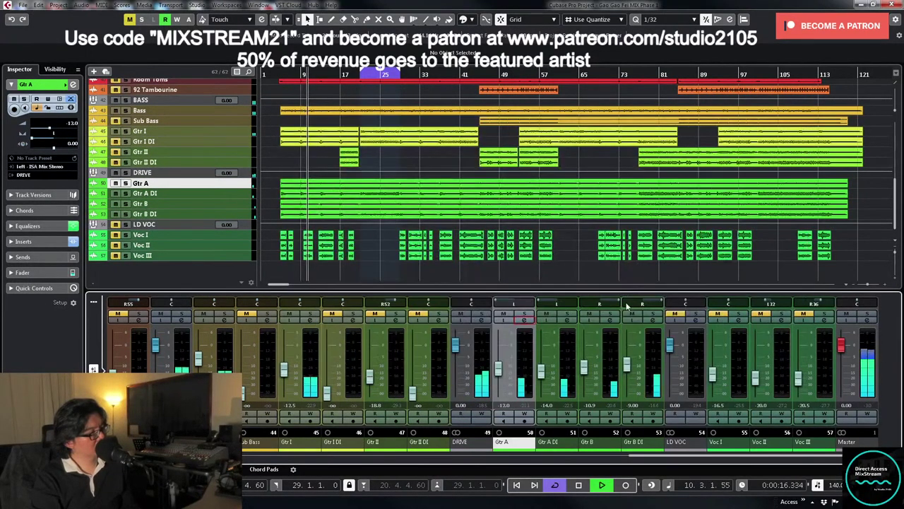
# - Select the Gtr A, Gtr A DI, Gtr B and Gtr B DI tracks, enlarge their height and restart playback before bar 5
pyautogui.click(241, 210)
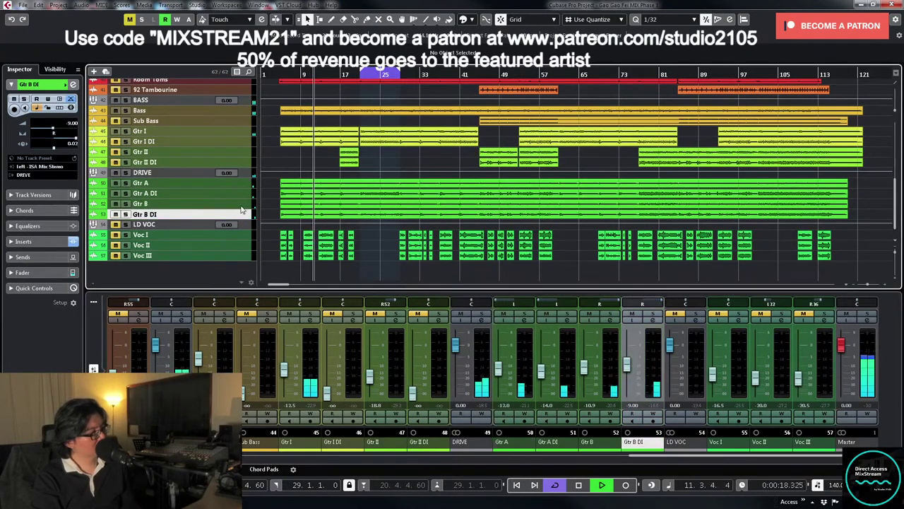
pyautogui.keyDown('shift'); pyautogui.click(241, 187); pyautogui.keyUp('shift')
pyautogui.moveTo(242, 189); pyautogui.dragTo(239, 213)
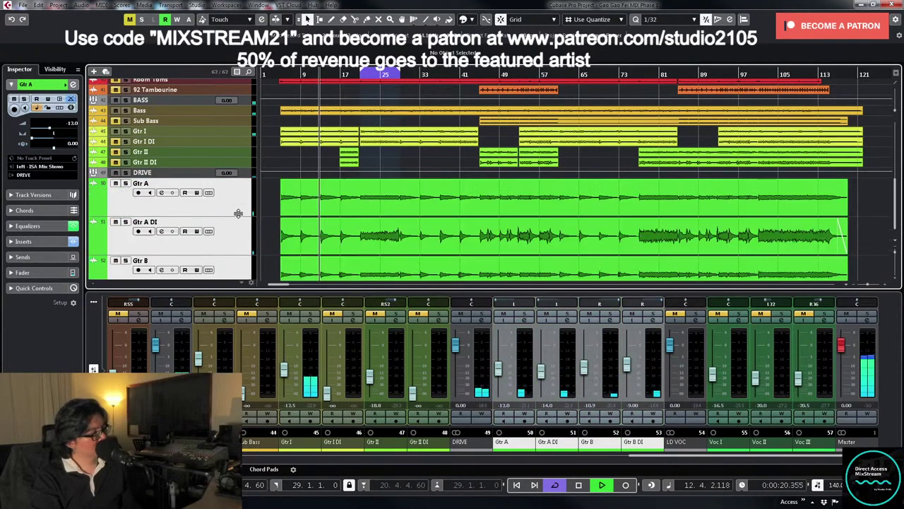
pyautogui.scroll(-2, 281, 197)
pyautogui.press('space')
pyautogui.moveTo(279, 75); pyautogui.dragTo(283, 95)
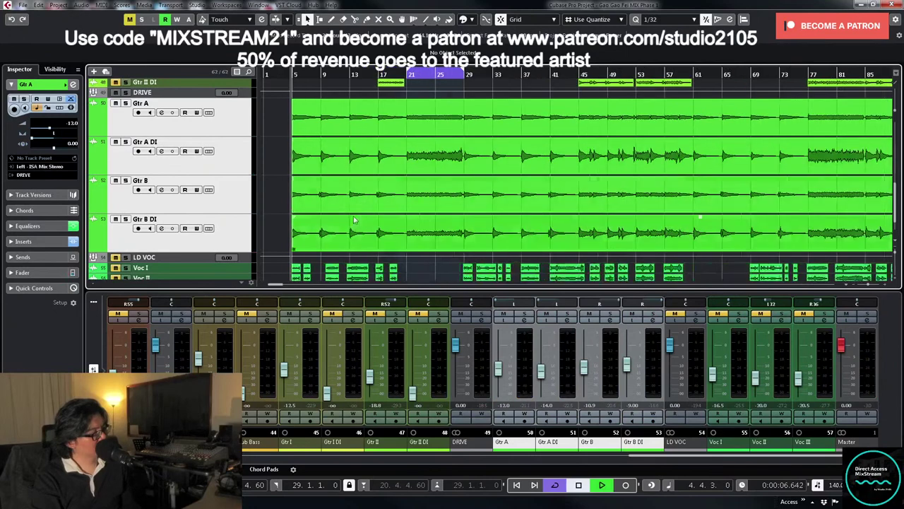
# - Examine the four guitar waveforms closely between bars 5 and 11 during playback
pyautogui.press('h')
pyautogui.press('h')
pyautogui.press('h')
pyautogui.press('h')
pyautogui.press('h')
pyautogui.press('h')
pyautogui.scroll(-1, 476, 187)
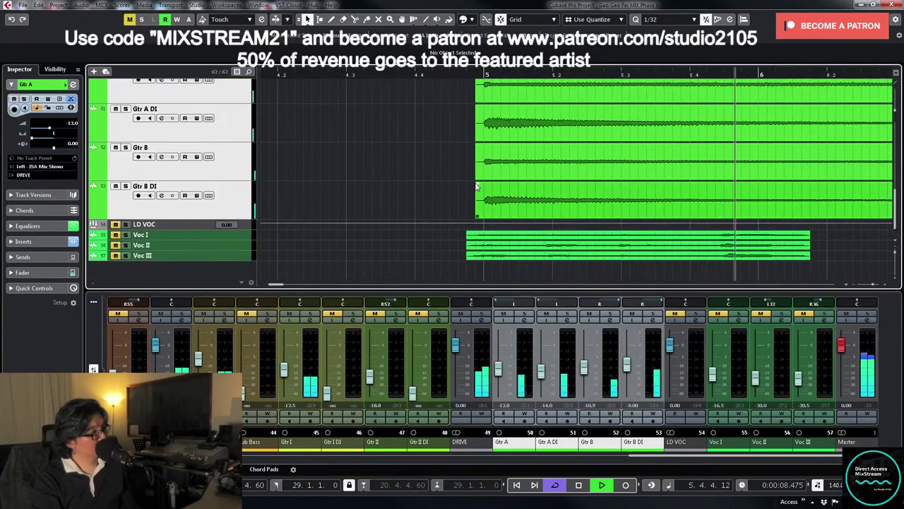
pyautogui.scroll(2, 468, 201)
pyautogui.press('g')
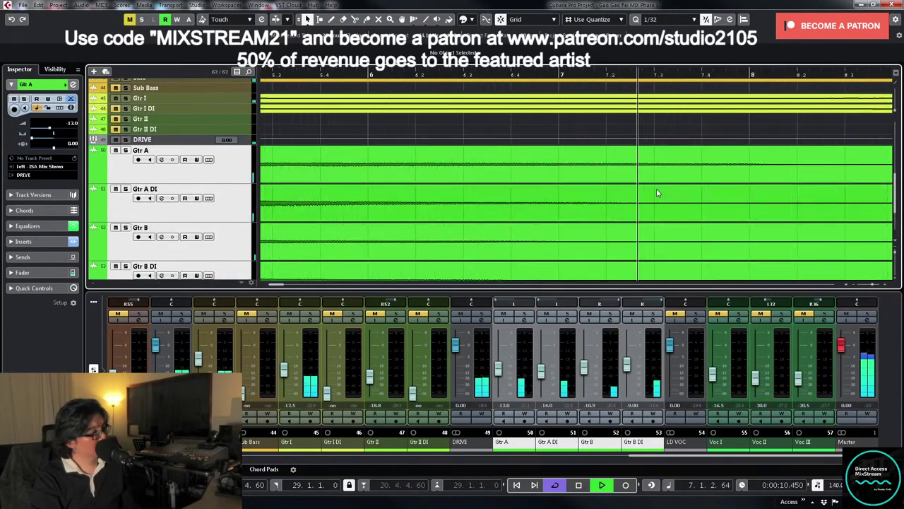
pyautogui.press('g')
pyautogui.press('g')
pyautogui.press('g')
pyautogui.scroll(-1, 660, 191)
pyautogui.press('h')
pyautogui.press('h')
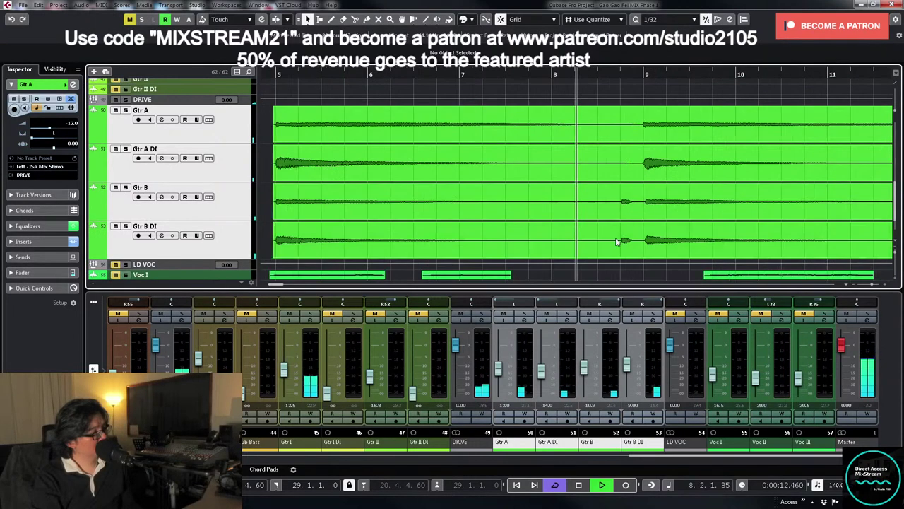
# - Try splitting and editing the Gtr B and Gtr B DI clips at the short note before bar 9, and undo the edits
pyautogui.click(616, 241)
pyautogui.press('h')
pyautogui.keyDown('shift'); pyautogui.click(620, 212); pyautogui.keyUp('shift')
pyautogui.rightClick(620, 215)
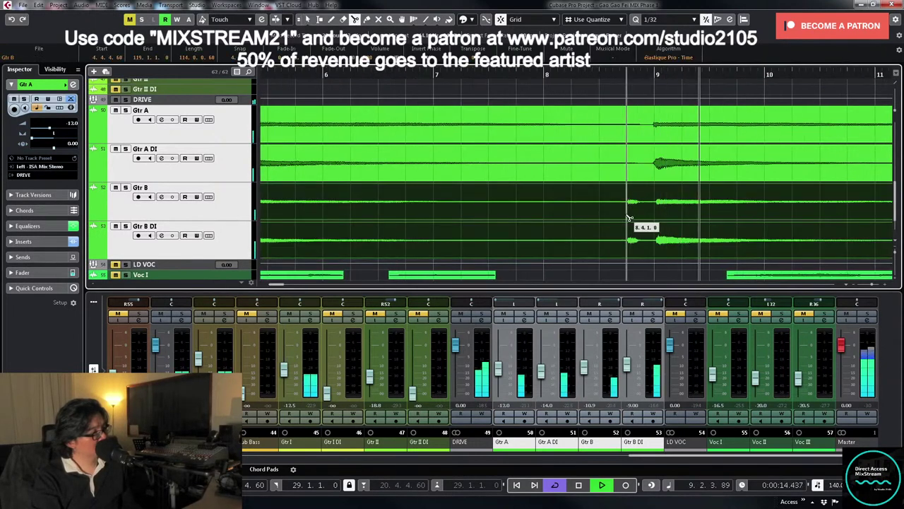
pyautogui.press('1')
pyautogui.click(624, 218)
pyautogui.moveTo(625, 219); pyautogui.dragTo(659, 219)
pyautogui.hotkey('ctrl', 'z')
pyautogui.hotkey('ctrl', 'z')
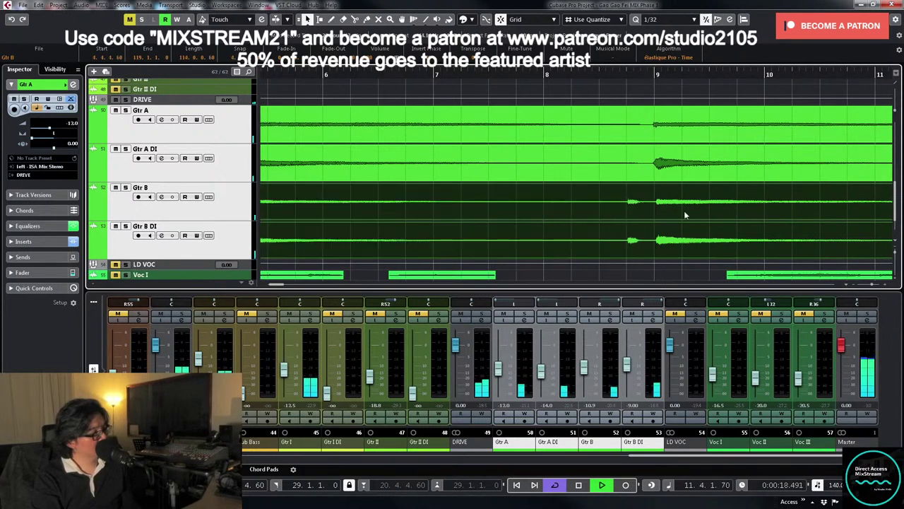
# - Select the Gtr B clip and compare the guitar waveforms across a wider stretch of the song during playback
pyautogui.click(689, 210)
pyautogui.press('g')
pyautogui.press('g')
pyautogui.press('g')
pyautogui.press('g')
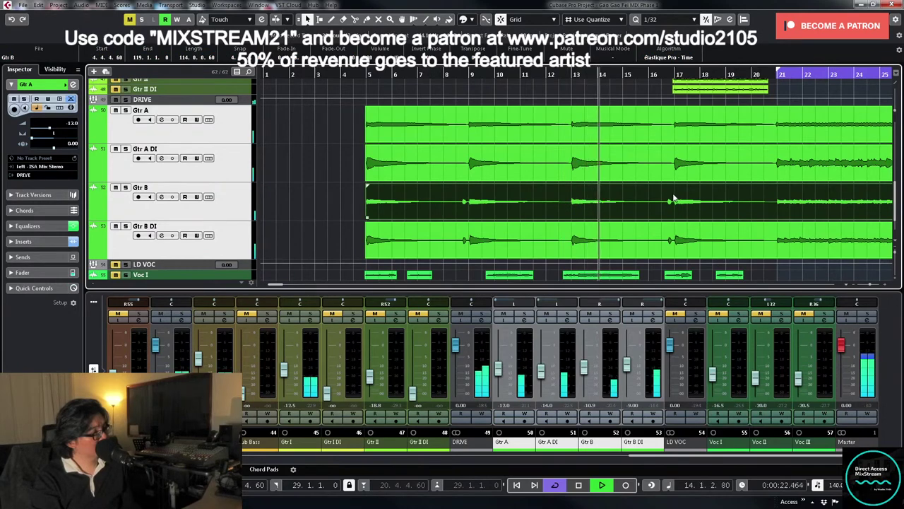
pyautogui.press('g')
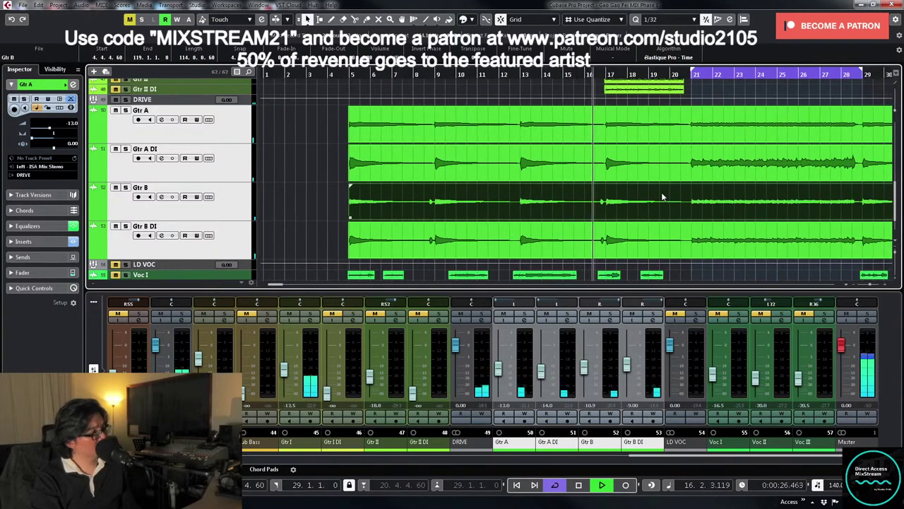
pyautogui.press('g')
pyautogui.press('g')
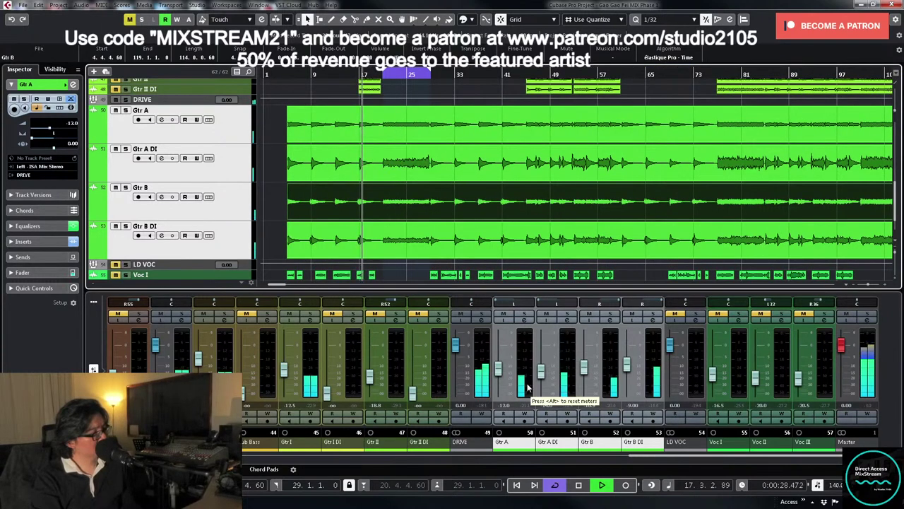
pyautogui.click(525, 386)
pyautogui.keyDown('shift'); pyautogui.click(629, 388); pyautogui.keyUp('shift')
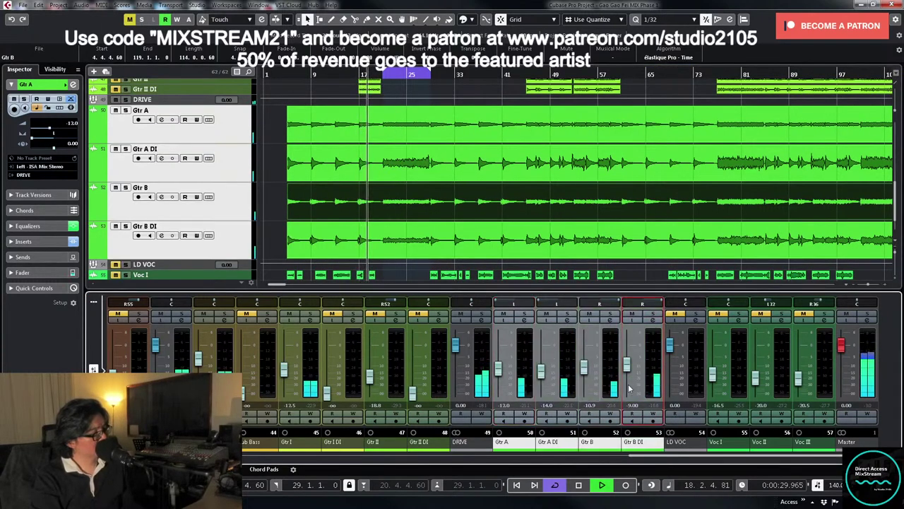
pyautogui.click(485, 320)
pyautogui.click(794, 122)
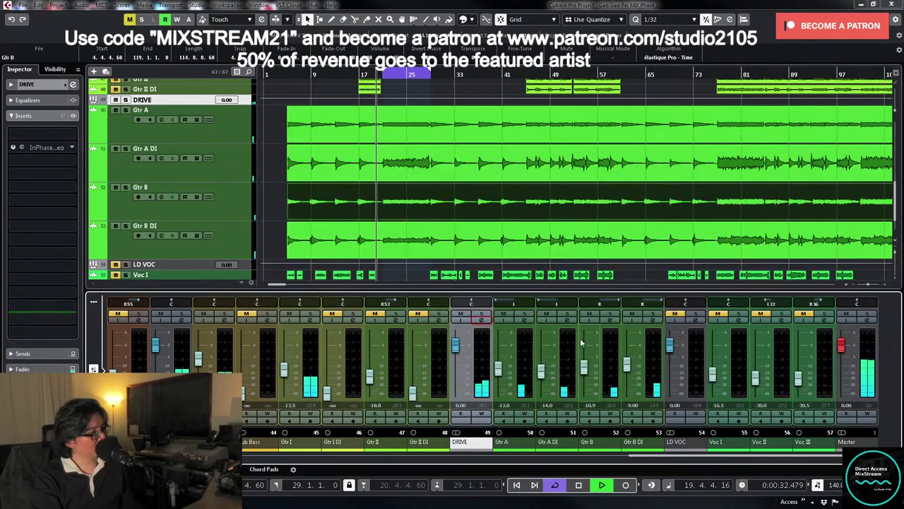
# - Lower the Gtr A, Gtr A DI, Gtr B and Gtr B DI faders together to -15.5, -17.5, -14.4 and -12.5 dB
pyautogui.click(514, 382)
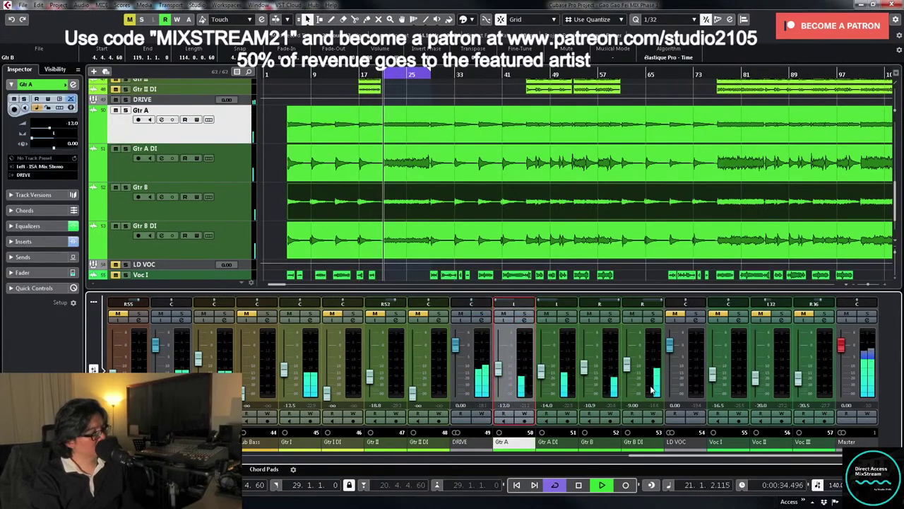
pyautogui.keyDown('shift'); pyautogui.click(625, 388); pyautogui.keyUp('shift')
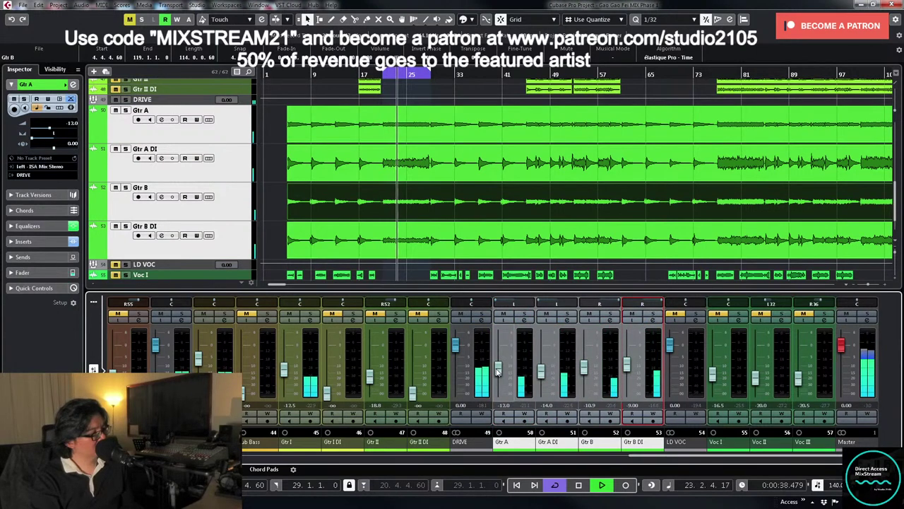
pyautogui.moveTo(498, 372); pyautogui.dragTo(494, 378)
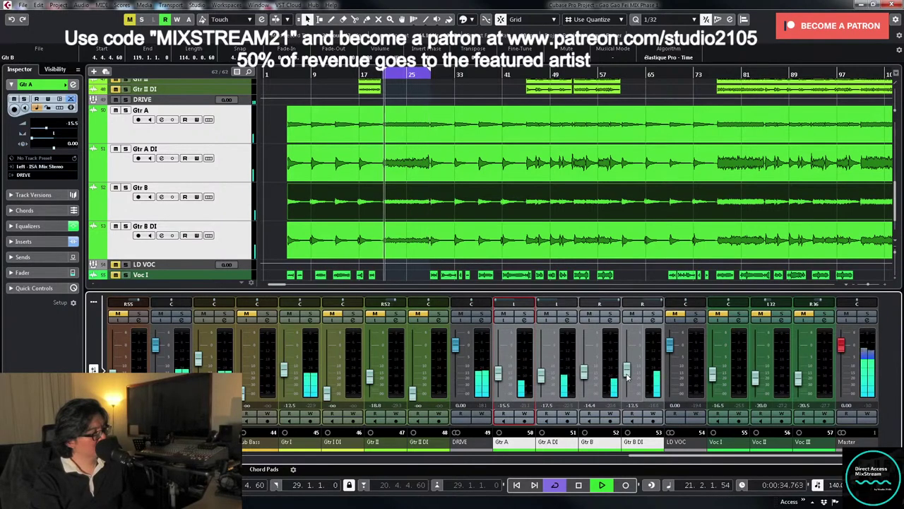
# - Turn off loop playback and shrink the four guitar tracks back to the compact row height
pyautogui.press('/')
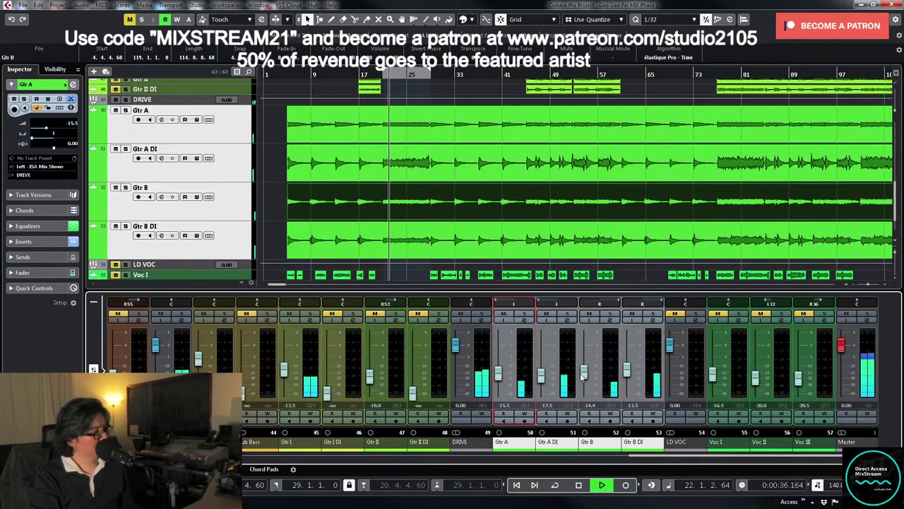
pyautogui.click(246, 178)
pyautogui.press('z')
pyautogui.press('z')
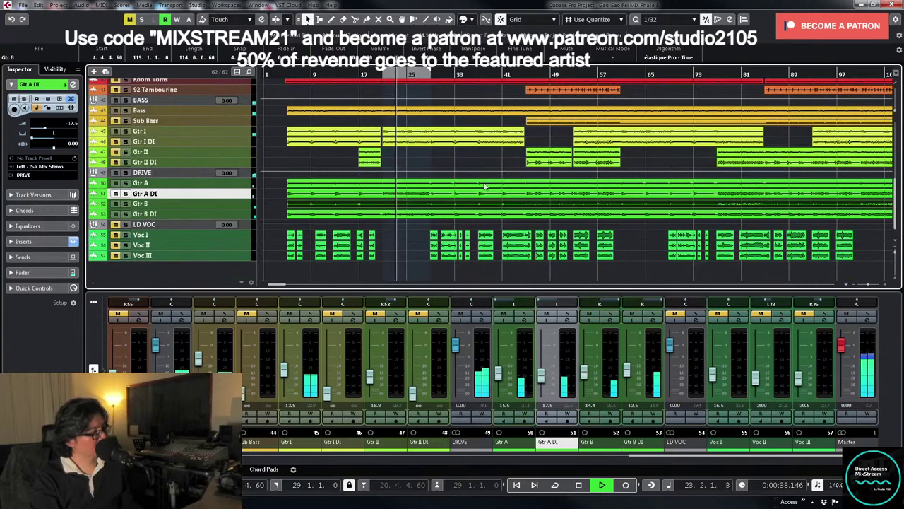
# - Play the song from around bar 43 and lower the Gtr B DI fader to -15.5 dB
pyautogui.click(520, 75)
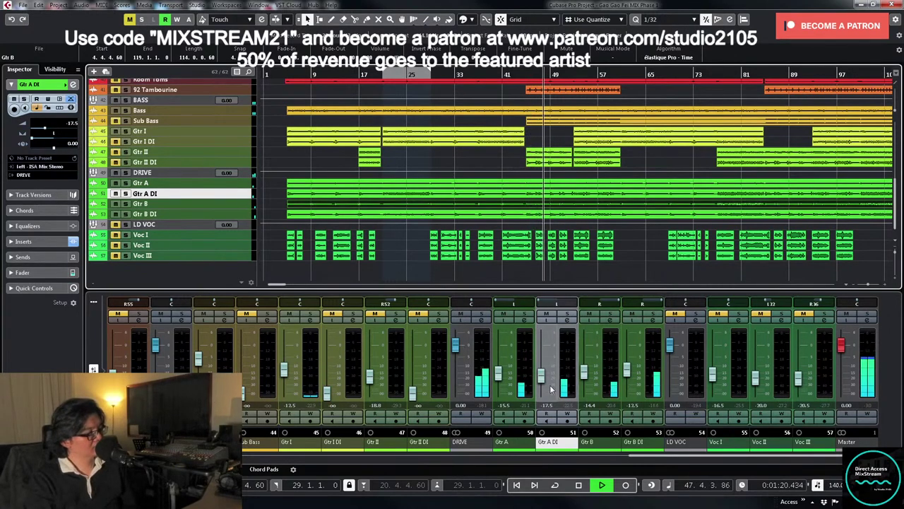
pyautogui.moveTo(632, 374); pyautogui.dragTo(631, 377)
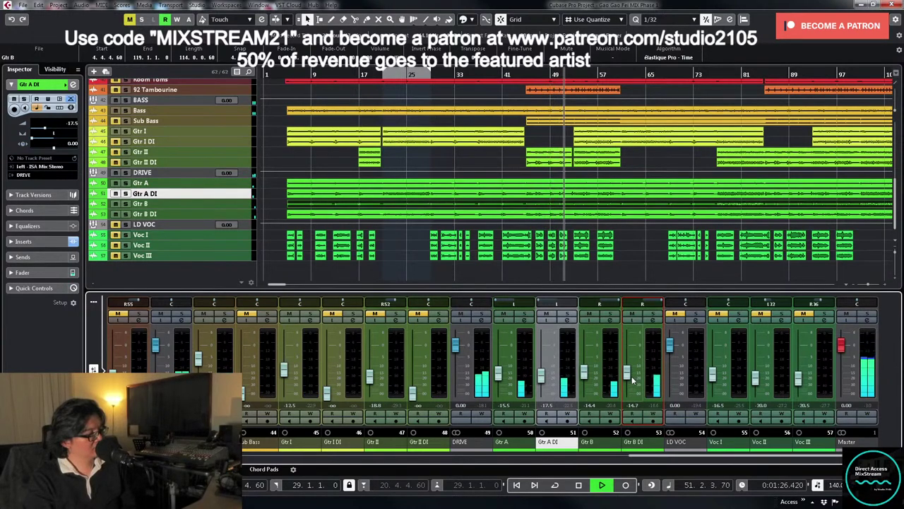
pyautogui.scroll(-1, 631, 378)
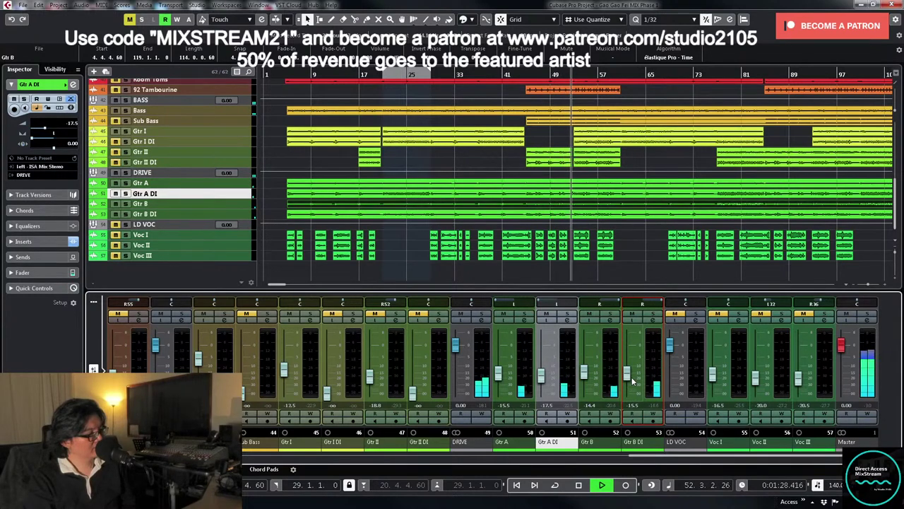
pyautogui.click(646, 254)
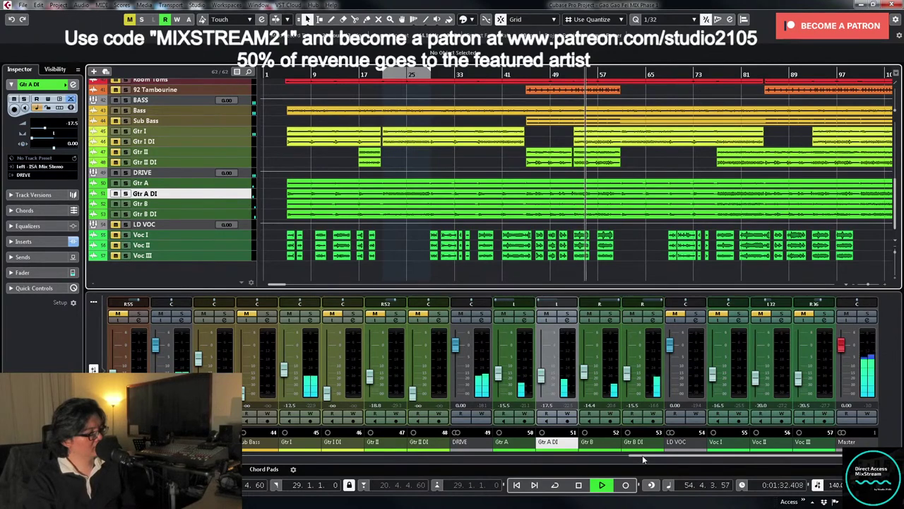
pyautogui.hscroll(-1, 626, 459)
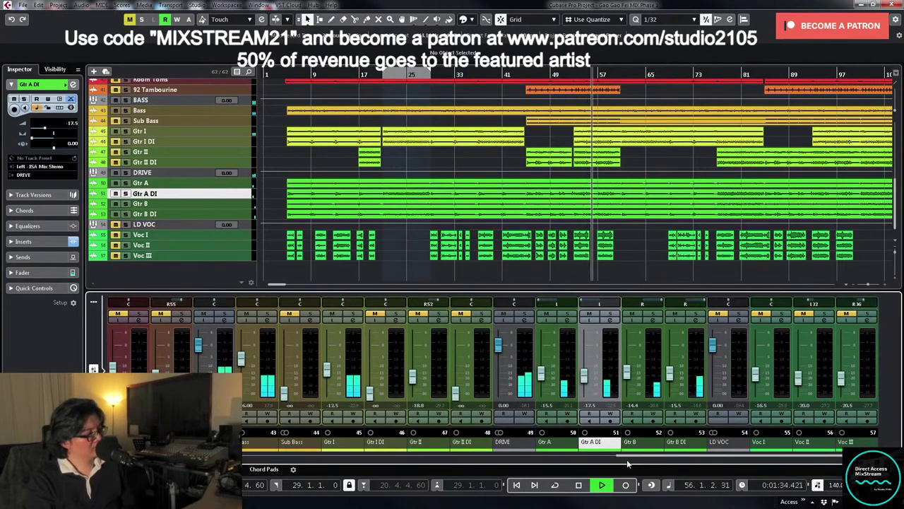
pyautogui.click(628, 265)
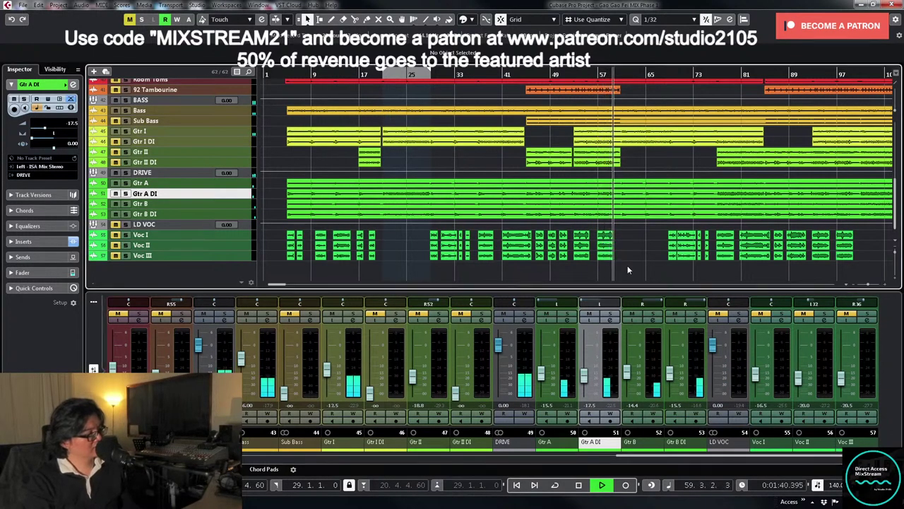
# - Stop playback, unmute the LD VOC group and pull the Voc II and Voc III faders down to -oo
pyautogui.press('space')
pyautogui.press('g')
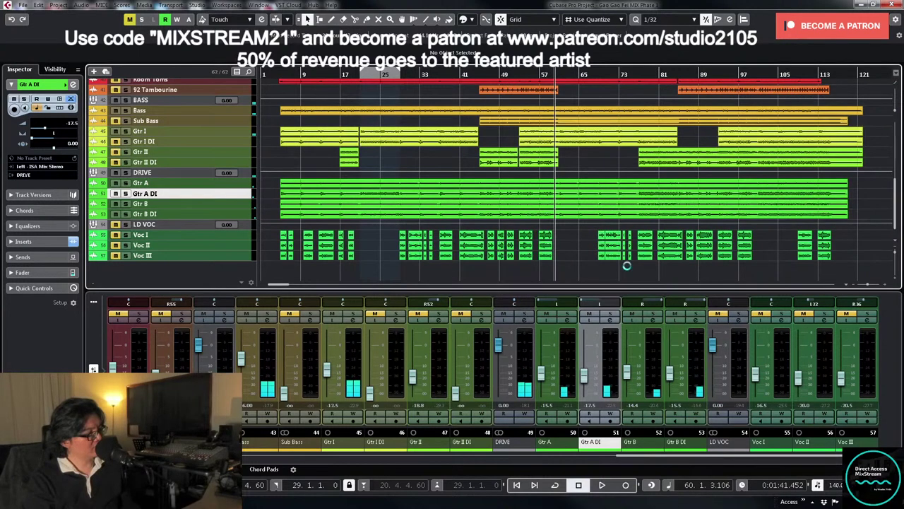
pyautogui.click(719, 314)
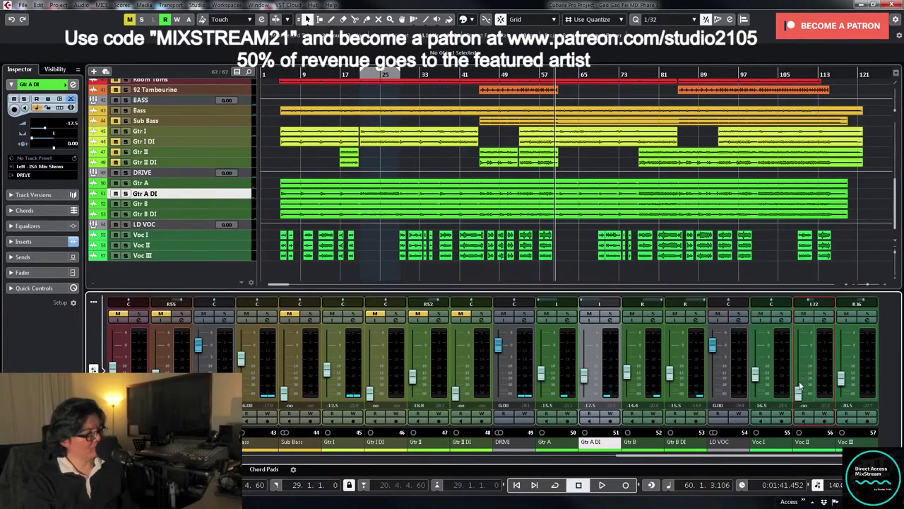
pyautogui.moveTo(842, 379); pyautogui.dragTo(848, 404)
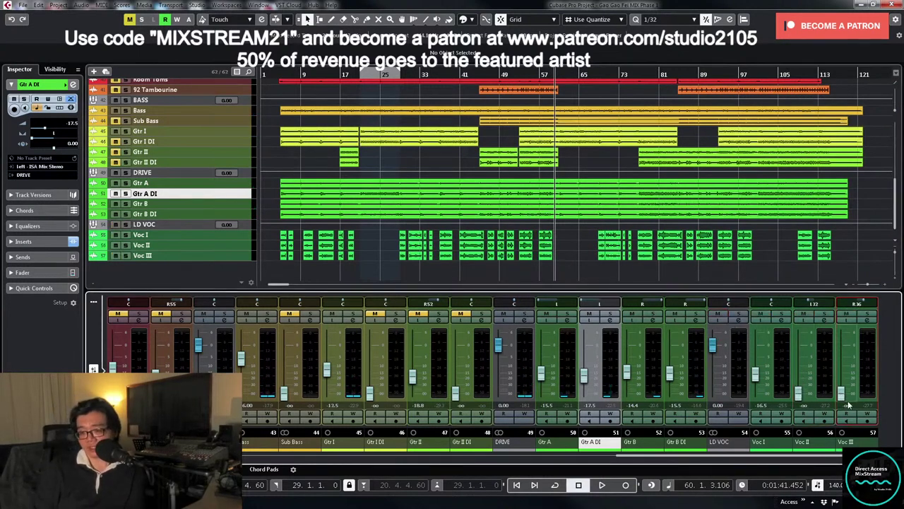
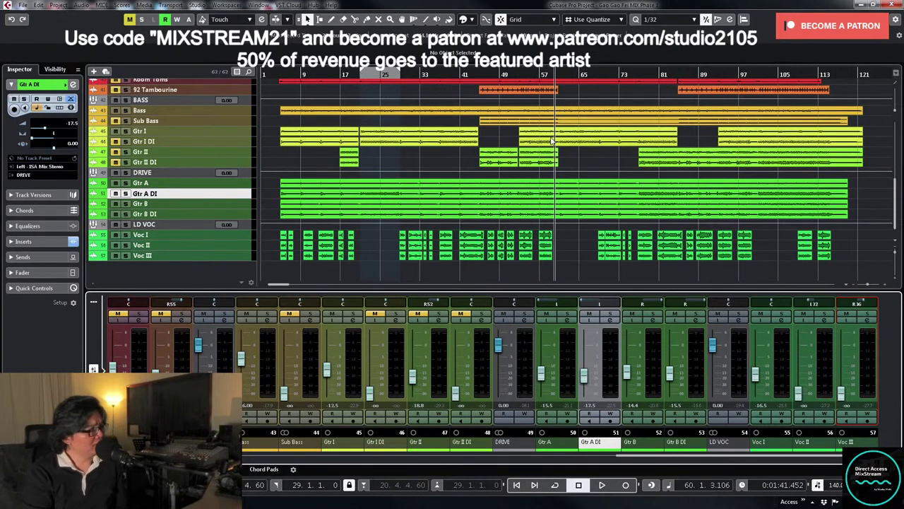
# - Enlarge the Voc I track, select its first group of clips before bar 19 and set the locators around them
pyautogui.click(224, 236)
pyautogui.moveTo(224, 240); pyautogui.dragTo(236, 286)
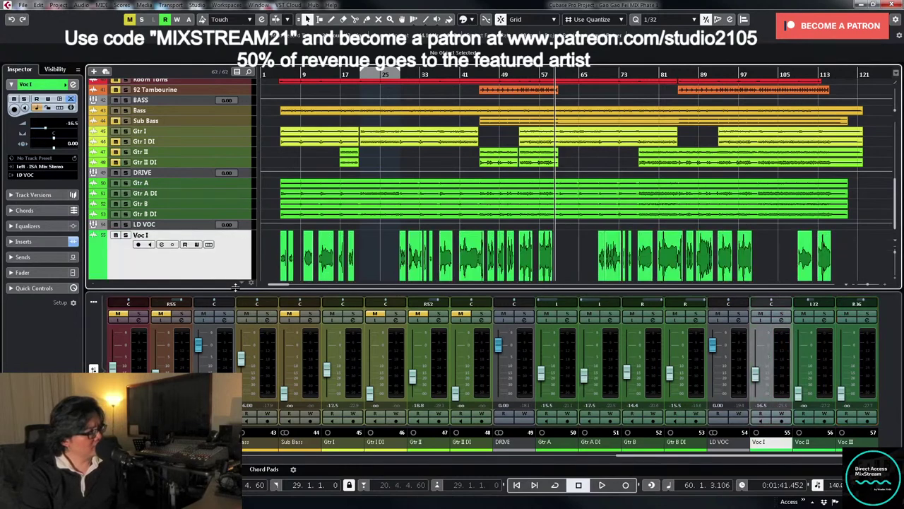
pyautogui.scroll(-2, 396, 247)
pyautogui.moveTo(271, 207); pyautogui.dragTo(384, 215)
pyautogui.press('p')
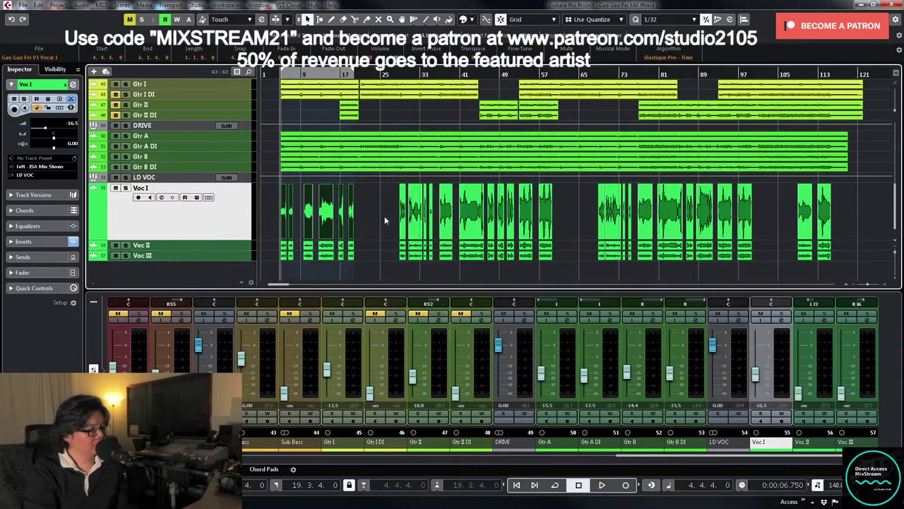
# - Open Voc I's channel settings and examine the modules in its Virtual Mix Rack insert
pyautogui.click(781, 320)
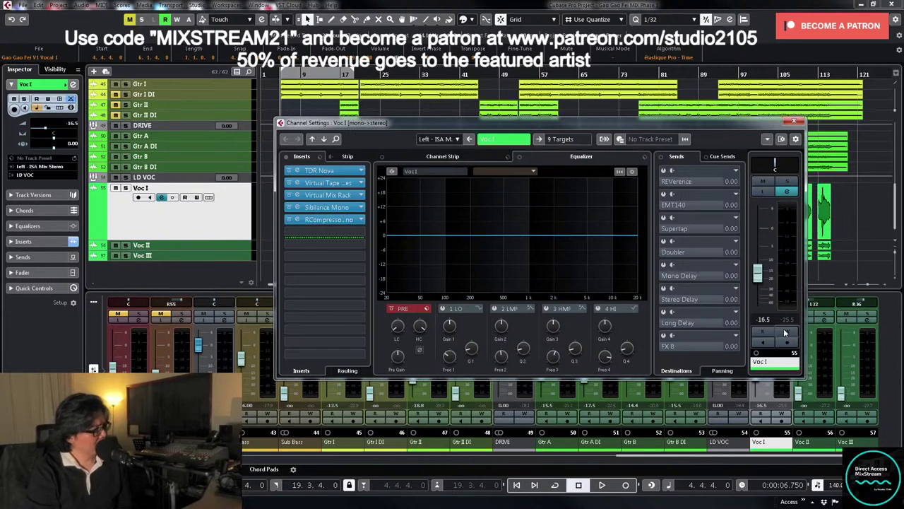
pyautogui.click(799, 394)
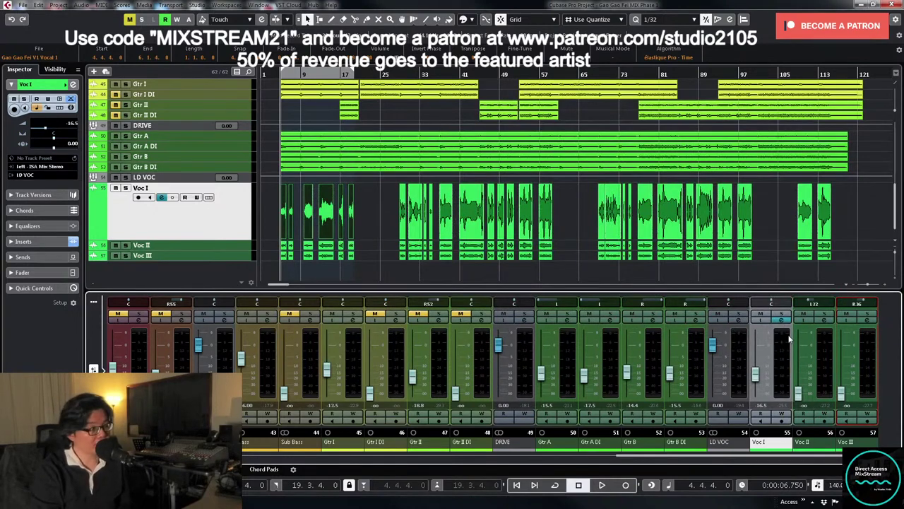
pyautogui.click(782, 321)
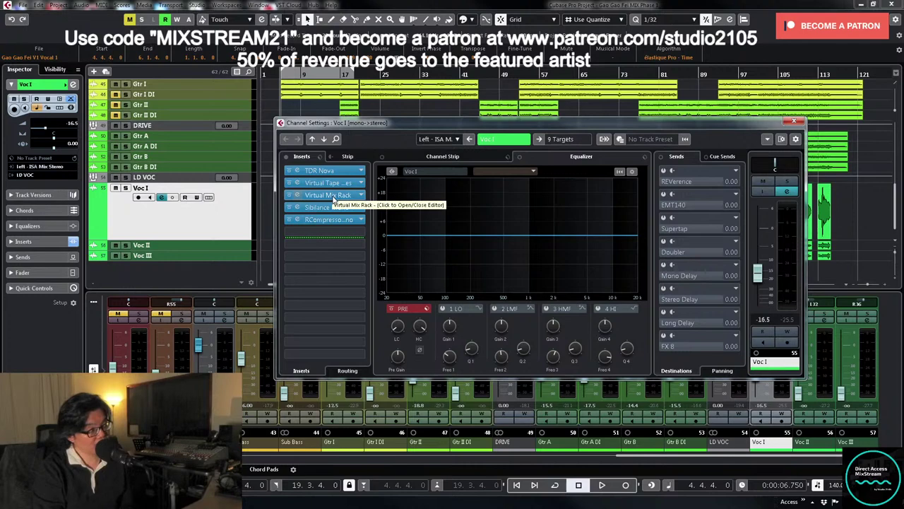
pyautogui.click(333, 199)
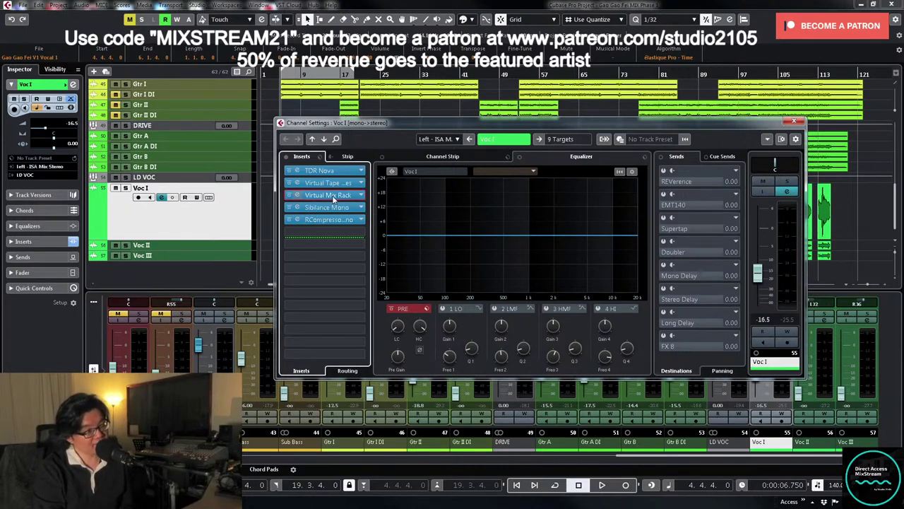
pyautogui.click(335, 199)
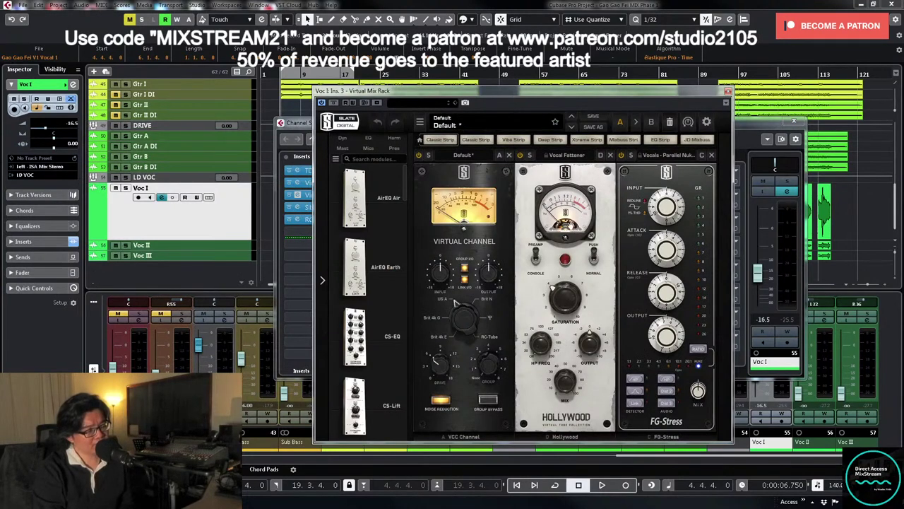
pyautogui.moveTo(567, 237)
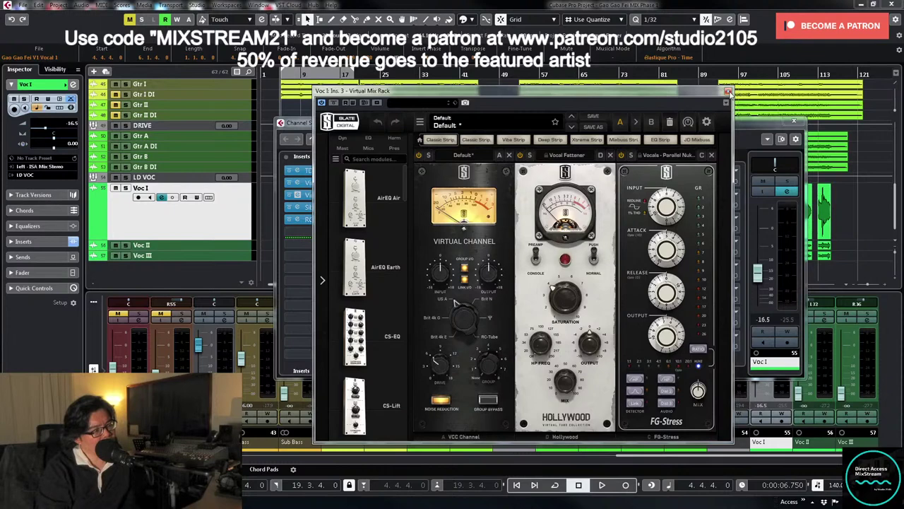
pyautogui.click(728, 92)
pyautogui.click(794, 120)
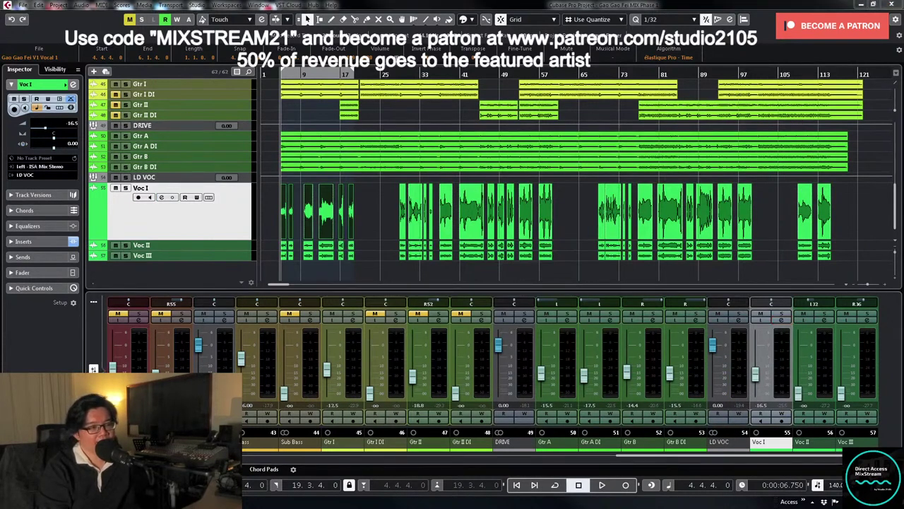
# - Check the STEREO channel's inserts and inspect the Virtual Mix Rack on the DRUMS group
pyautogui.press('e')
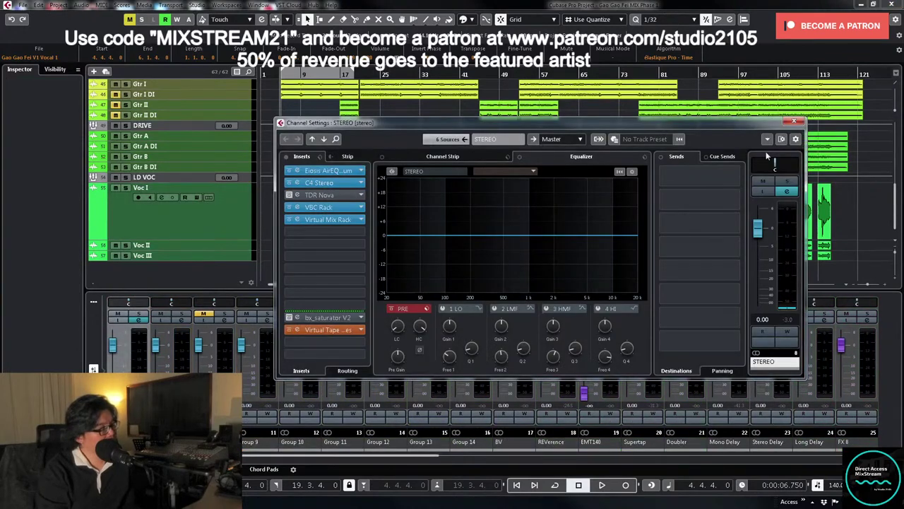
pyautogui.click(794, 122)
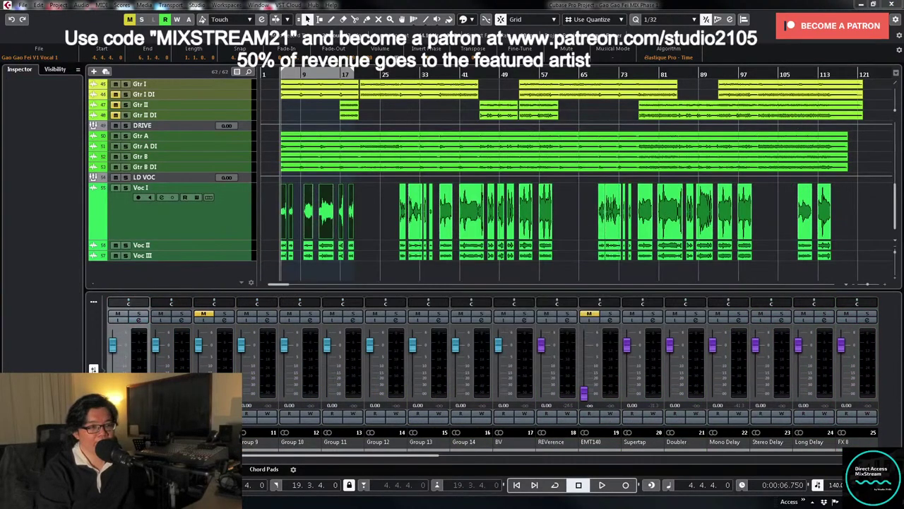
pyautogui.press('e')
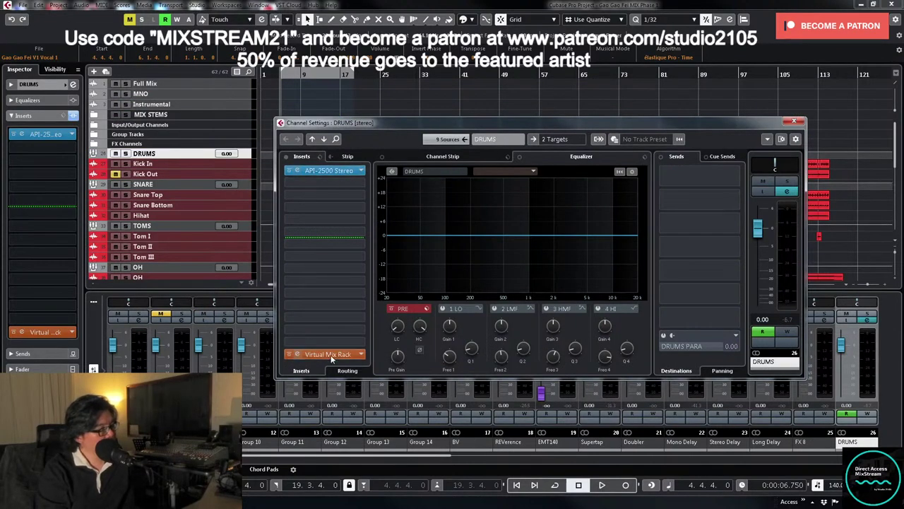
pyautogui.click(296, 354)
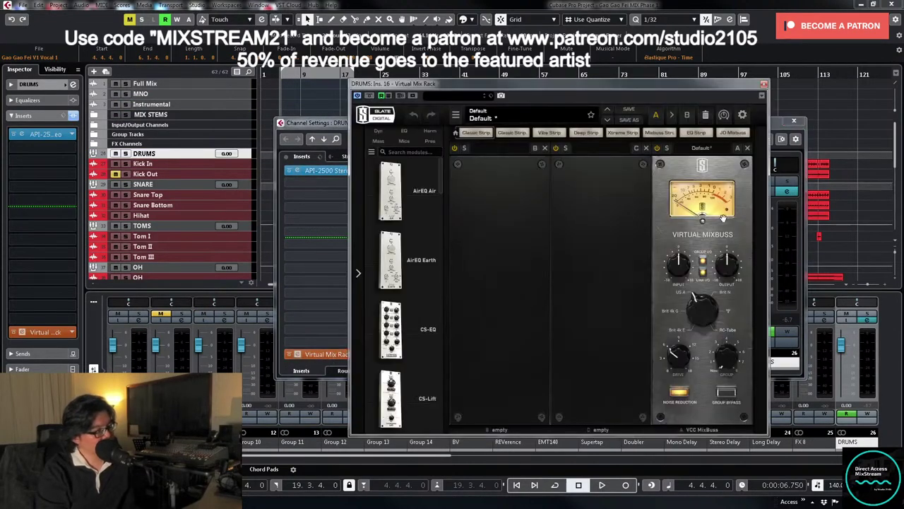
pyautogui.click(763, 84)
pyautogui.click(794, 121)
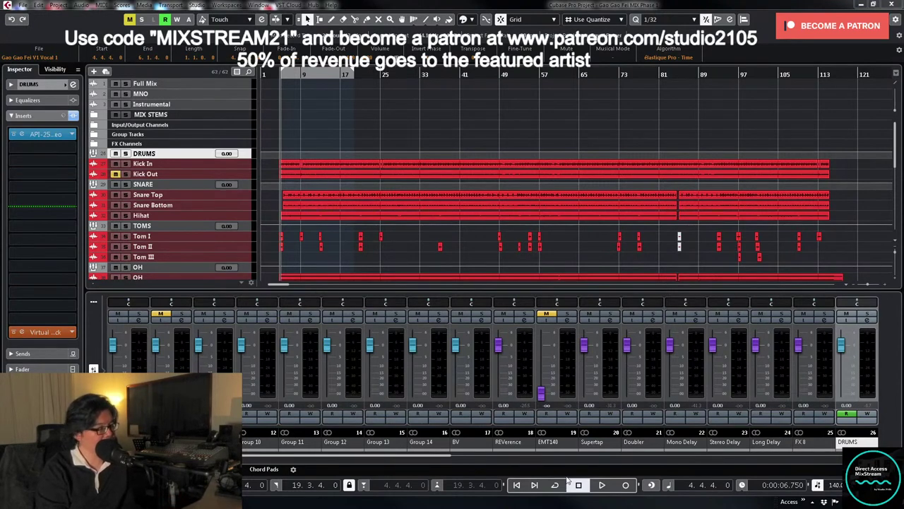
# - Reopen Voc I's Virtual Mix Rack and watch its meters while playing the selected vocal section in a loop
pyautogui.moveTo(439, 456); pyautogui.dragTo(840, 457)
pyautogui.click(693, 319)
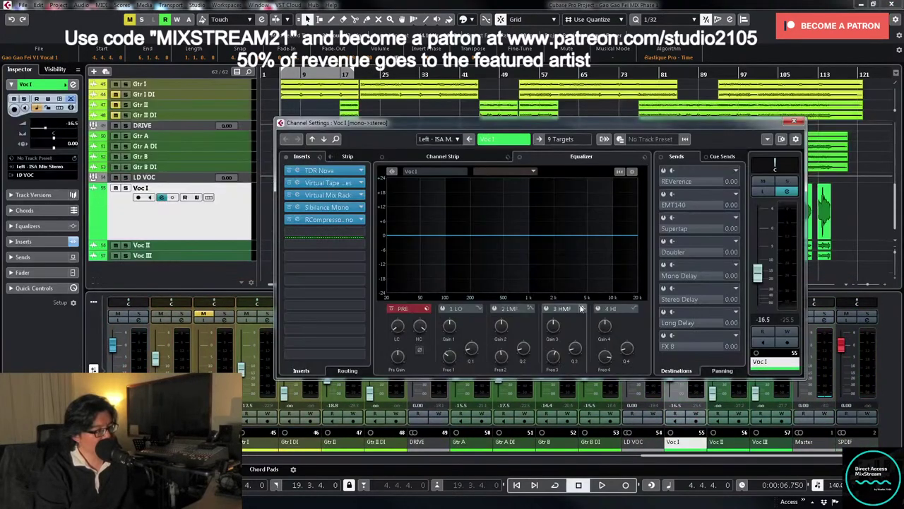
pyautogui.click(326, 195)
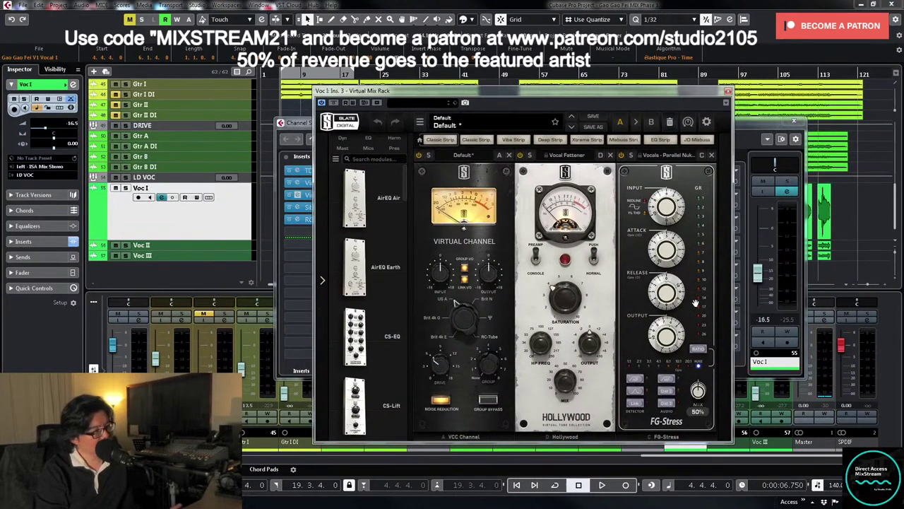
pyautogui.click(799, 121)
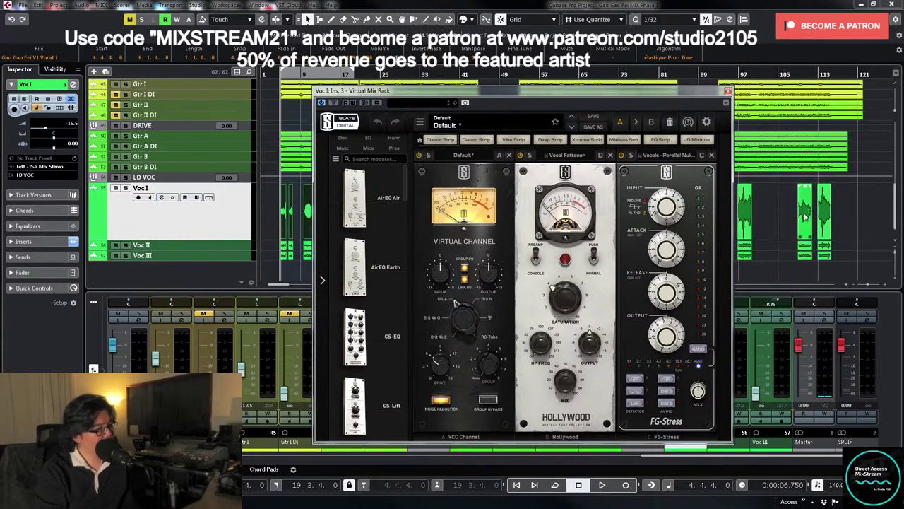
pyautogui.press('space')
pyautogui.press('KP_Divide')
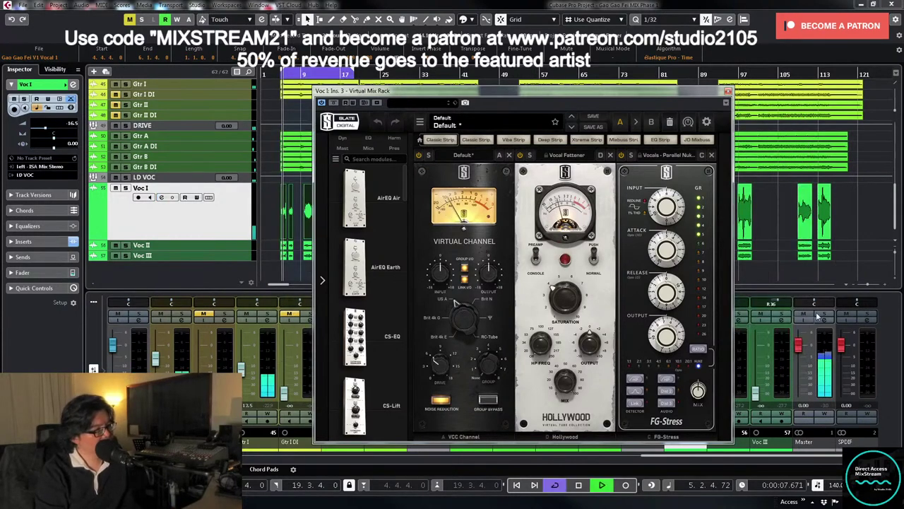
pyautogui.click(728, 91)
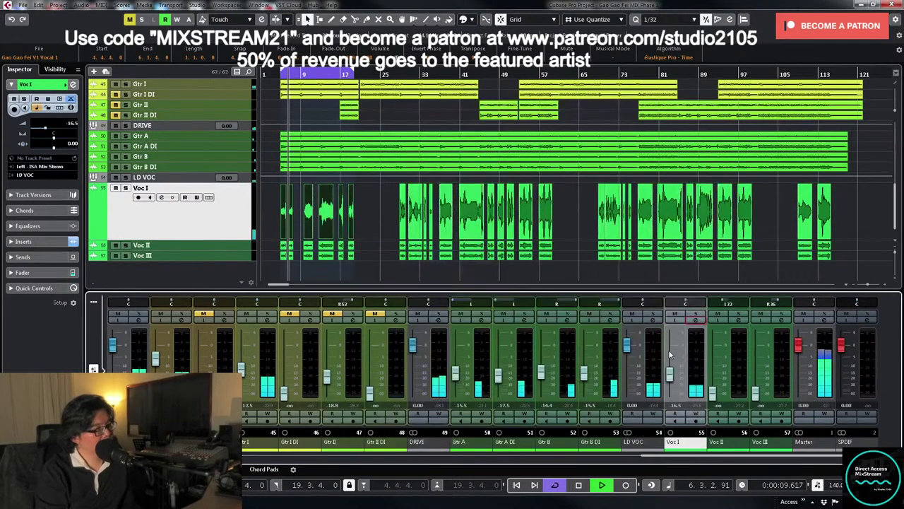
# - Solo Voc I at -11.5 dB and switch off the EMT140 and Mono Delay sends on the LD VOC group
pyautogui.click(696, 315)
pyautogui.moveTo(670, 377); pyautogui.dragTo(669, 373)
pyautogui.click(653, 320)
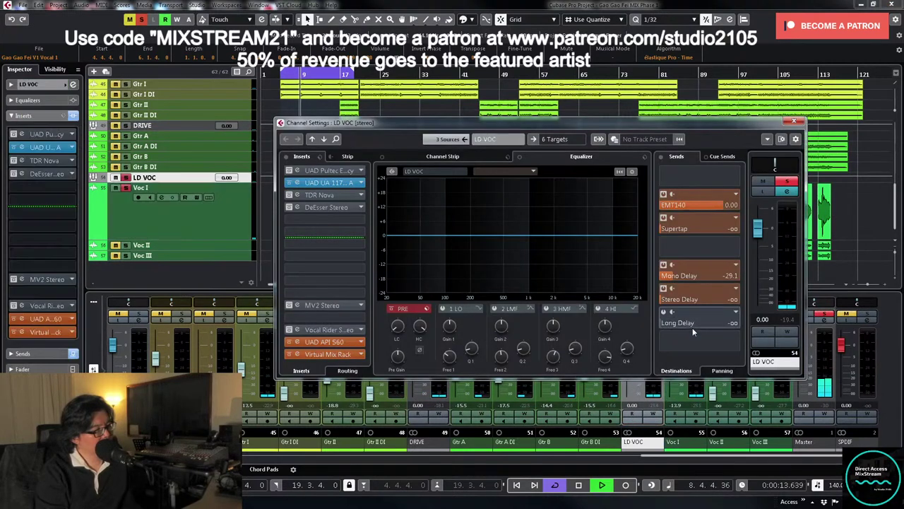
pyautogui.click(664, 266)
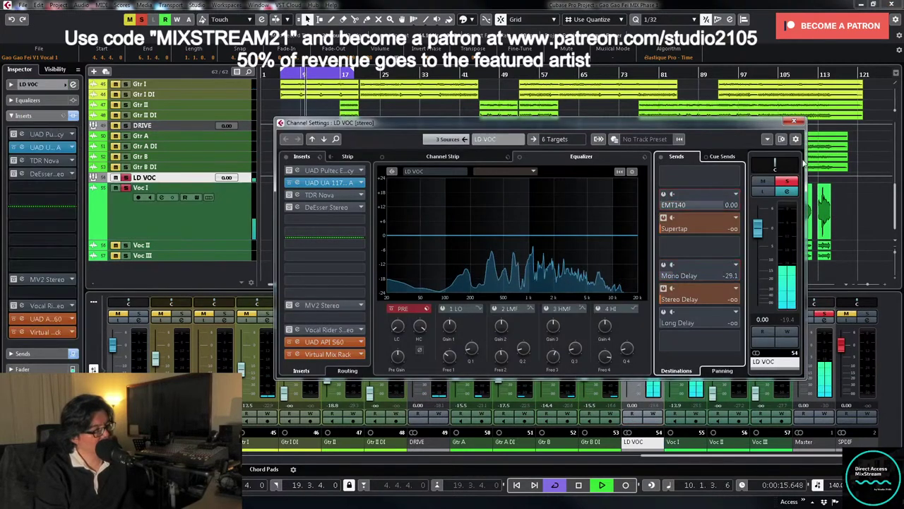
pyautogui.click(794, 122)
pyautogui.moveTo(670, 375); pyautogui.dragTo(674, 373)
# - Stop playback and open the TDR Nova insert on Voc I, placing its window clear of the track list
pyautogui.click(696, 320)
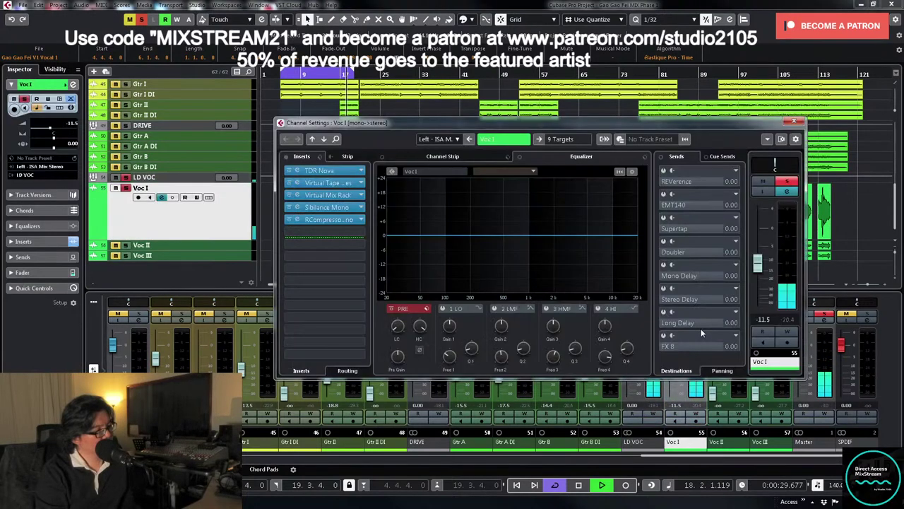
pyautogui.press('space')
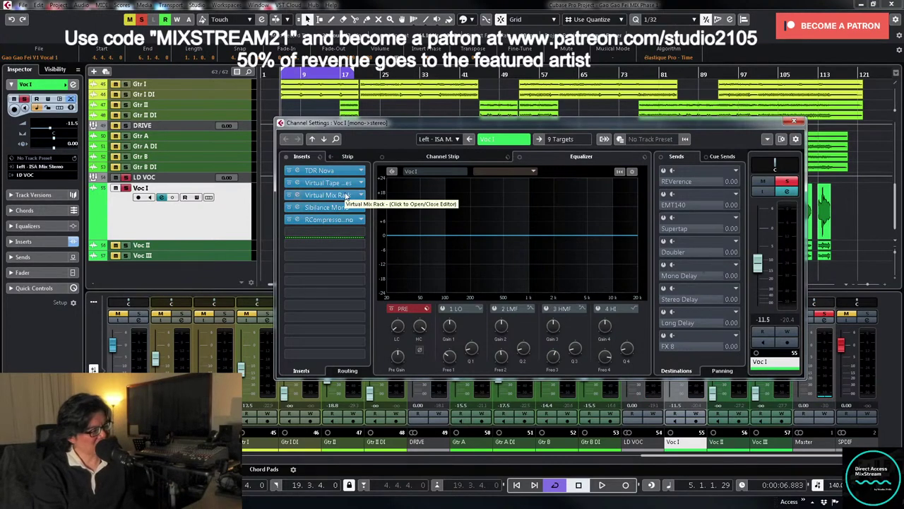
pyautogui.click(338, 169)
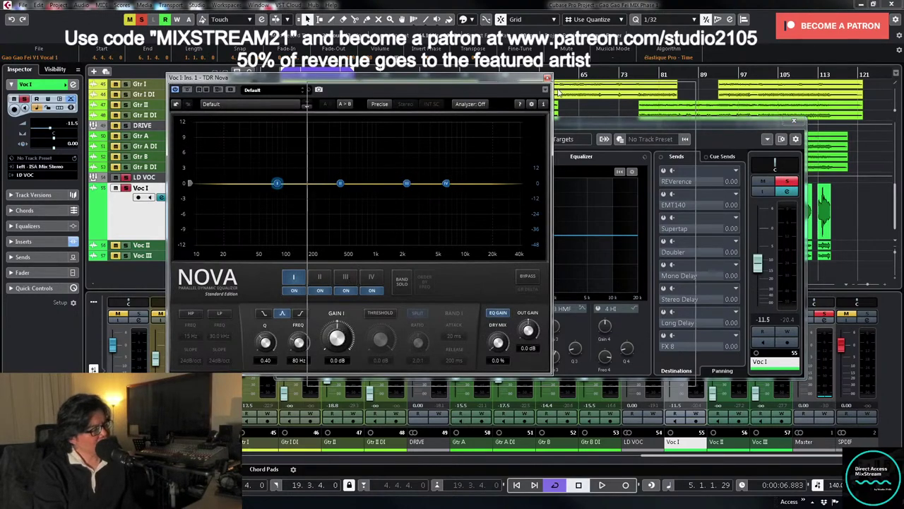
pyautogui.moveTo(417, 83); pyautogui.dragTo(614, 89)
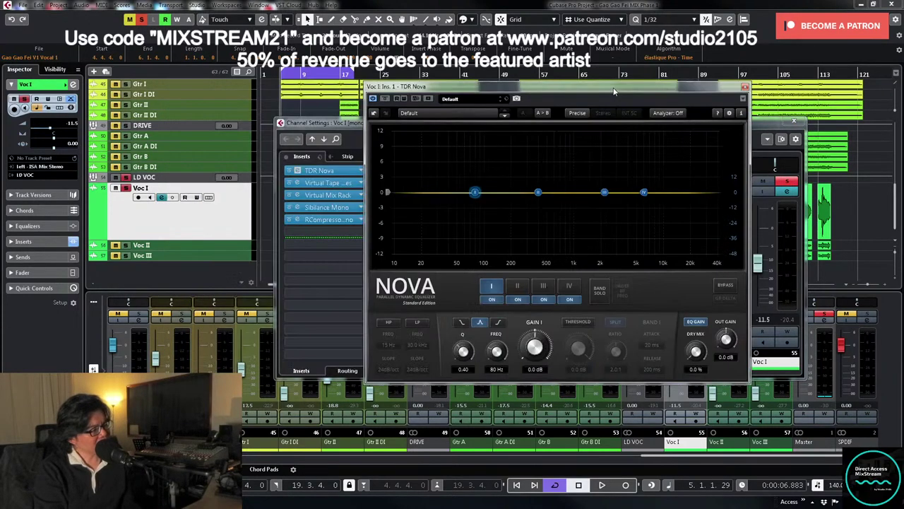
# - Enable the high-pass filter in Voc I's TDR Nova with a 12 dB/oct slope and set it to about 109 Hz during playback
pyautogui.click(388, 323)
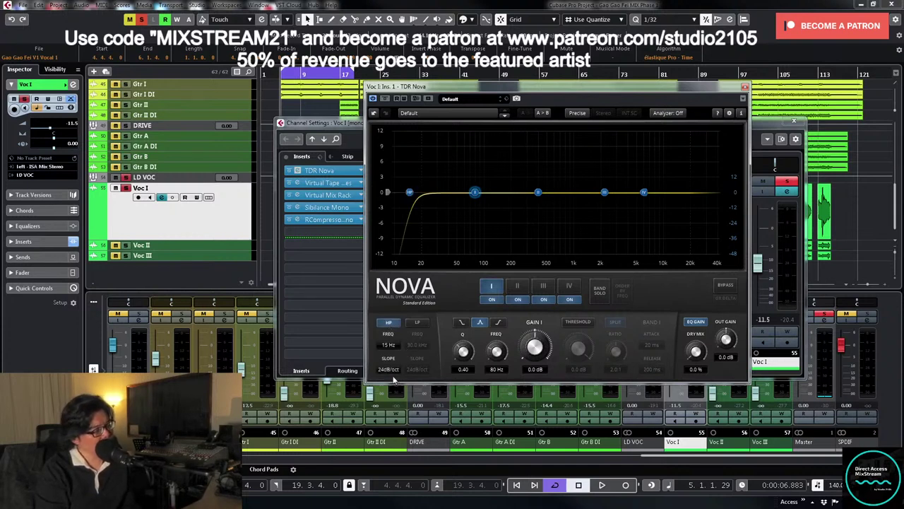
pyautogui.click(389, 369)
pyautogui.click(395, 390)
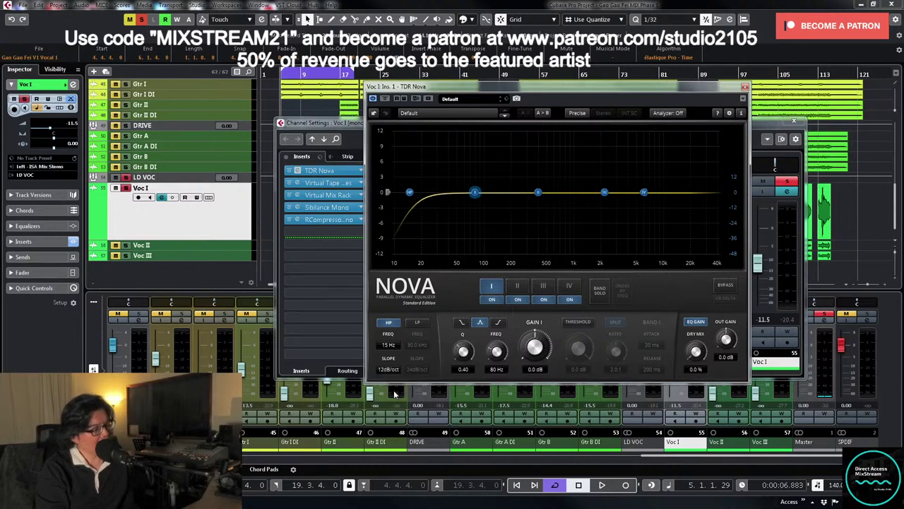
pyautogui.press('space')
pyautogui.moveTo(387, 345); pyautogui.dragTo(389, 326)
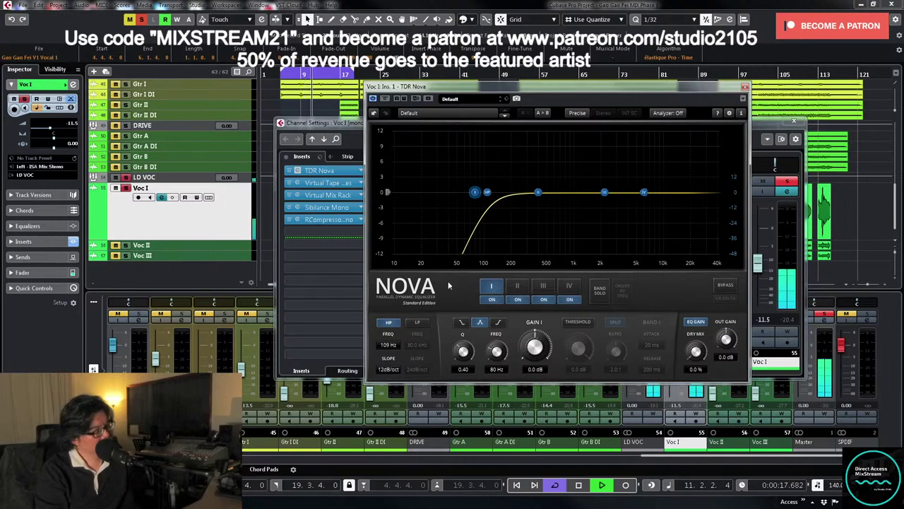
pyautogui.moveTo(563, 93); pyautogui.dragTo(602, 104)
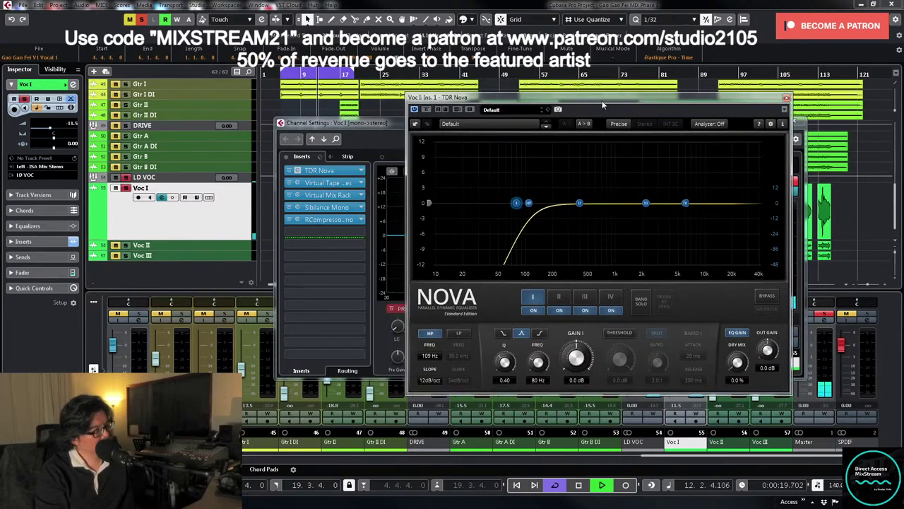
pyautogui.press('space')
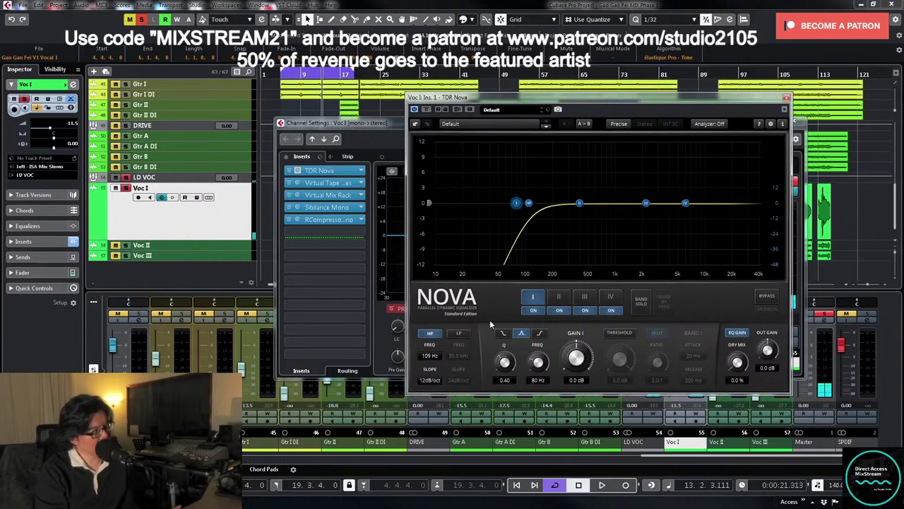
# - Play the loop from its start, select Nova's band II and narrow its Q to 6.00
pyautogui.press('KP_1')
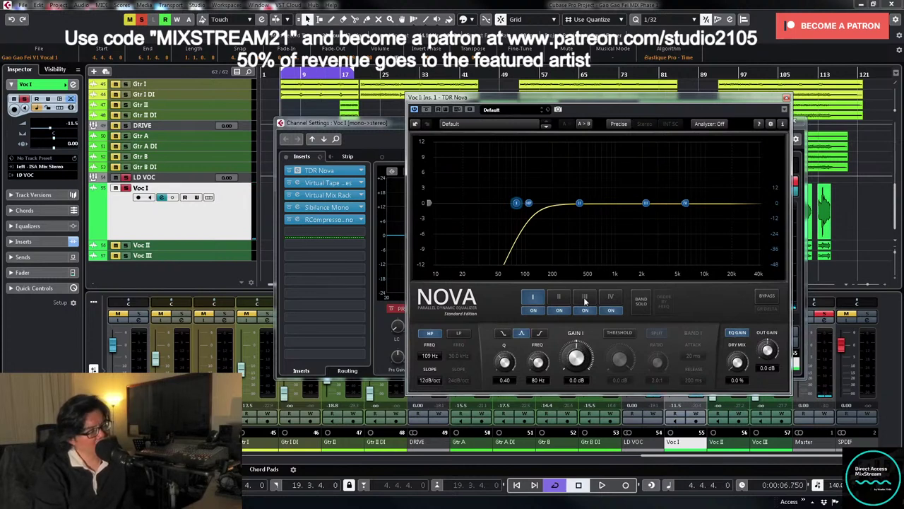
pyautogui.press('space')
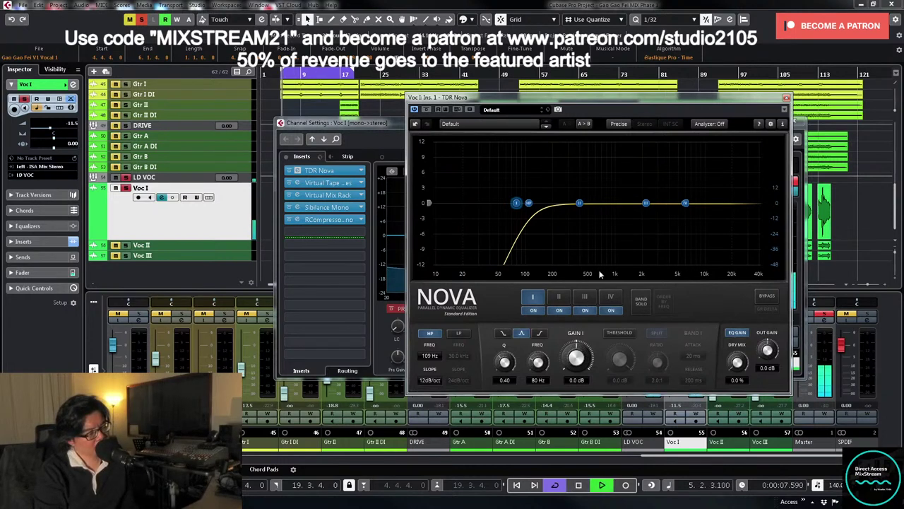
pyautogui.click(564, 299)
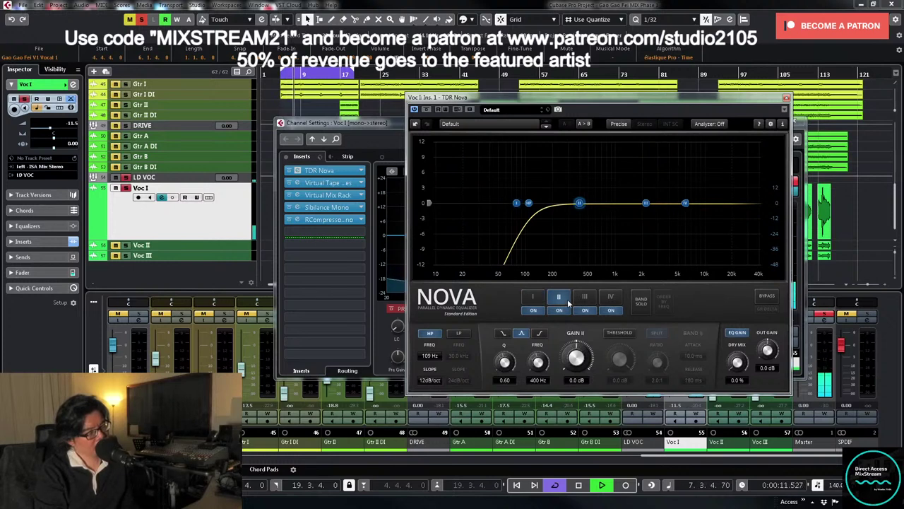
pyautogui.press('space')
pyautogui.moveTo(505, 362); pyautogui.dragTo(505, 332)
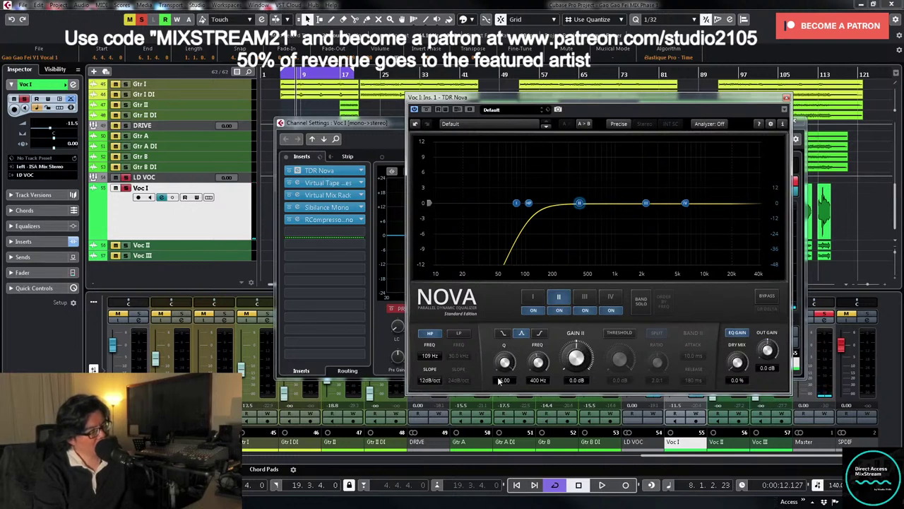
# - Solo band II, boost it by 12 dB and sweep it to about 743 Hz while listening for the resonance
pyautogui.click(644, 305)
pyautogui.press('space')
pyautogui.moveTo(579, 204); pyautogui.dragTo(603, 142)
pyautogui.press('space')
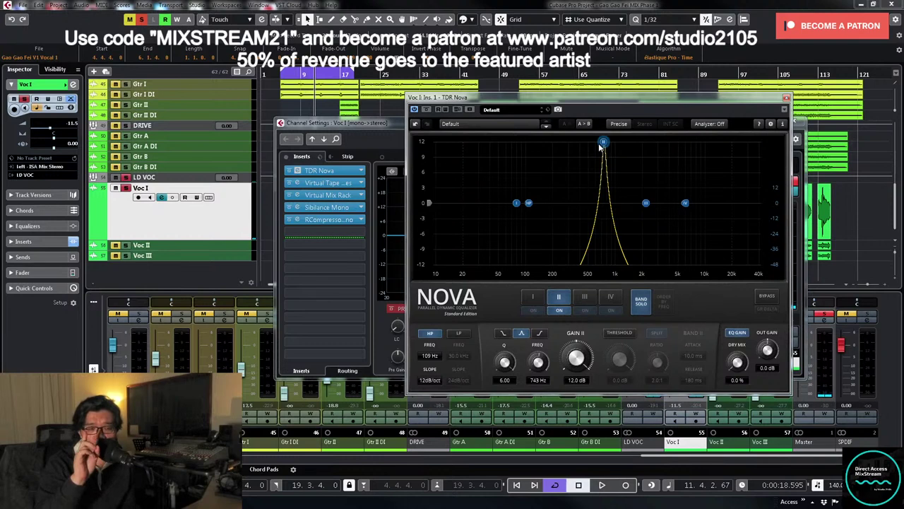
pyautogui.press('space')
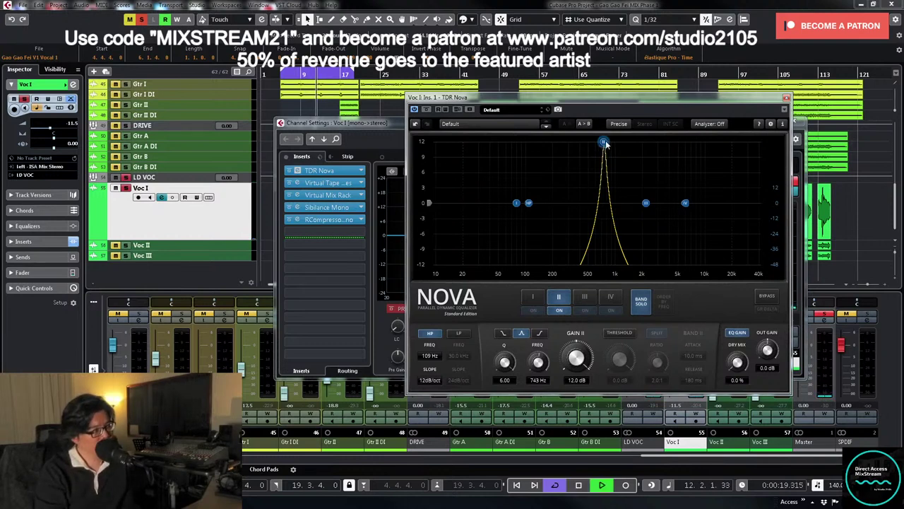
pyautogui.press('space')
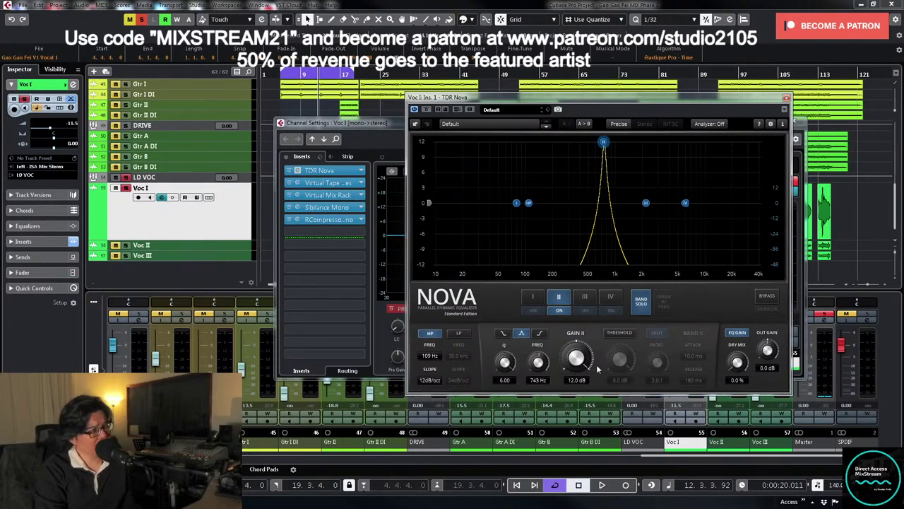
# - Reset band II's gain to 0 dB and turn off its band solo
pyautogui.doubleClick(583, 380)
pyautogui.write('0')
pyautogui.press('Return')
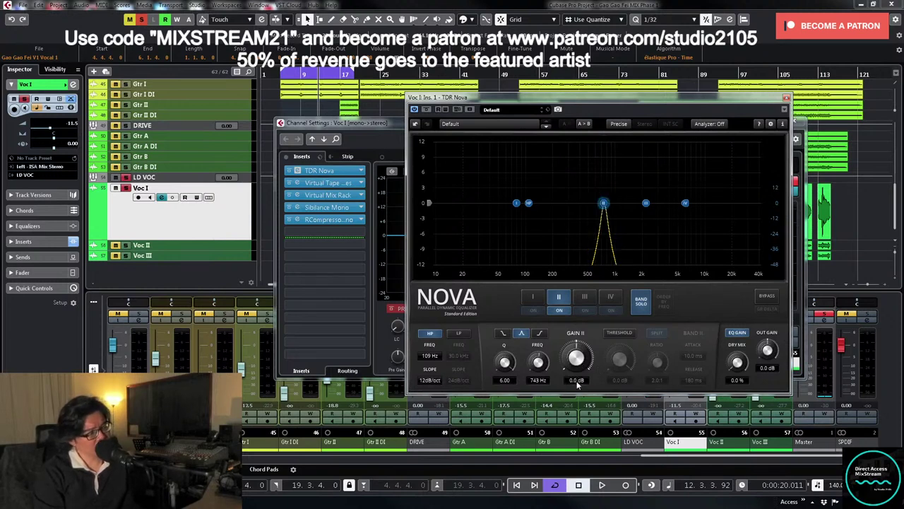
pyautogui.click(640, 303)
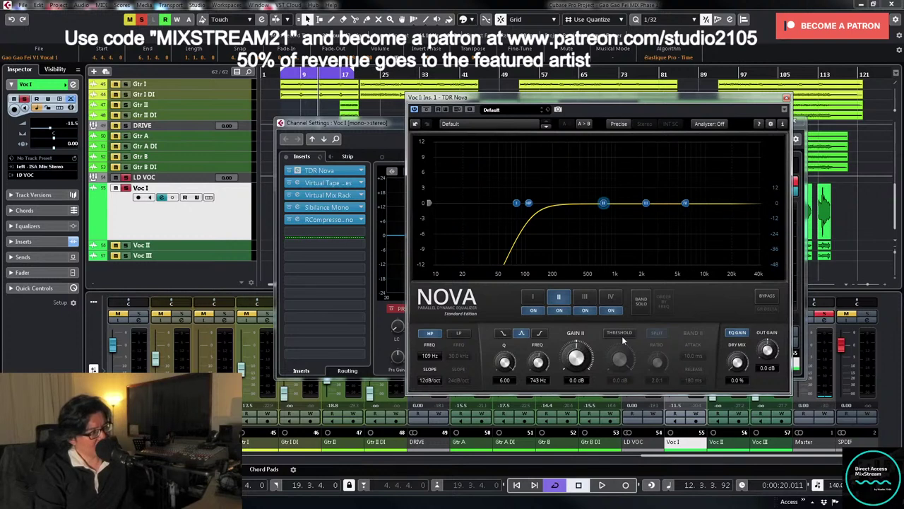
# - Enable dynamic processing on band II with a wideband 3.0:1 ratio, 0.10 ms attack and 10 ms release
pyautogui.click(620, 334)
pyautogui.doubleClick(660, 381)
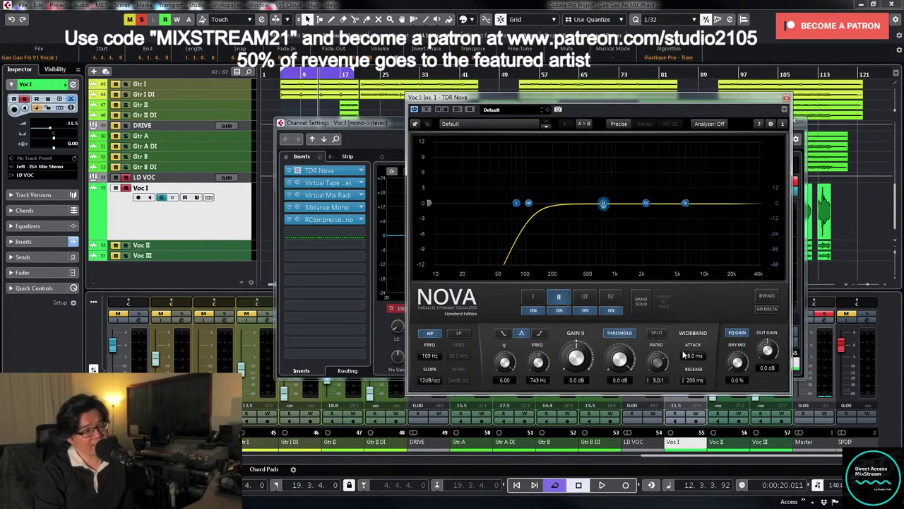
pyautogui.moveTo(699, 357); pyautogui.dragTo(699, 381)
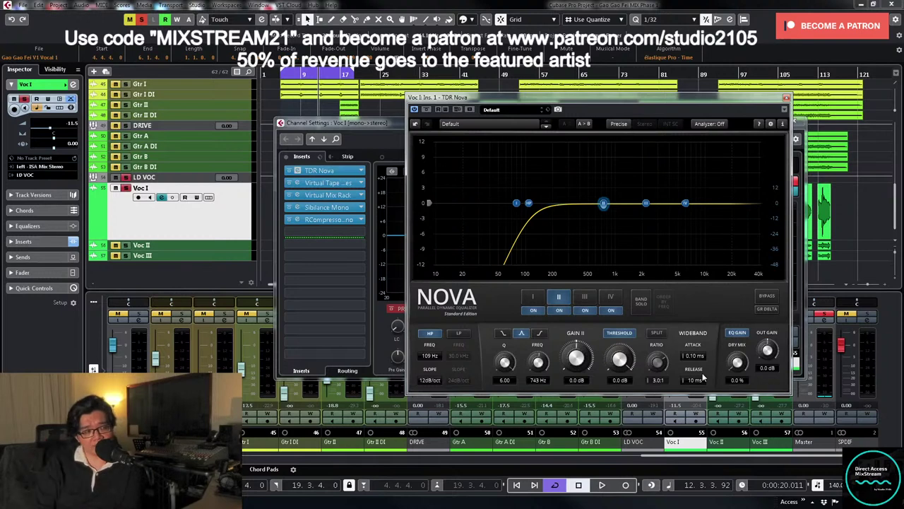
# - Play the loop from its start and lower band II's threshold to about -19.0 dB
pyautogui.press('KP_1')
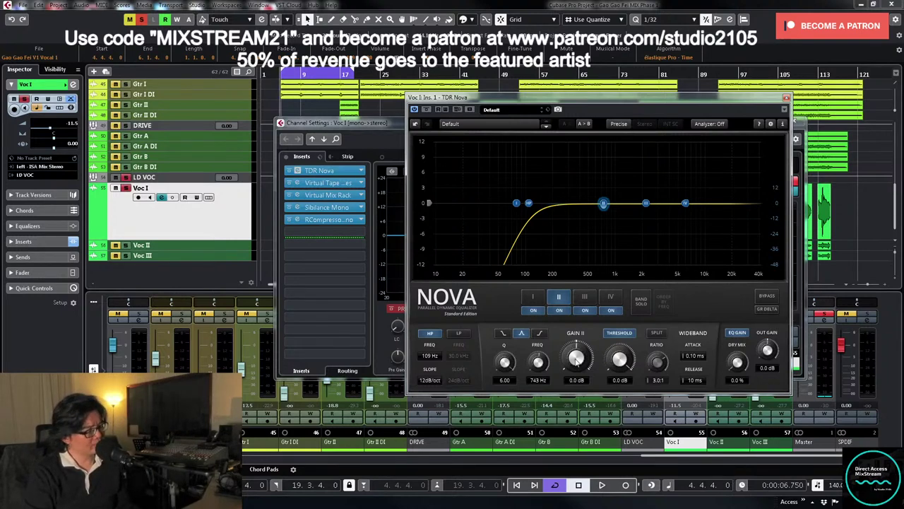
pyautogui.press('space')
pyautogui.moveTo(622, 358); pyautogui.dragTo(620, 384)
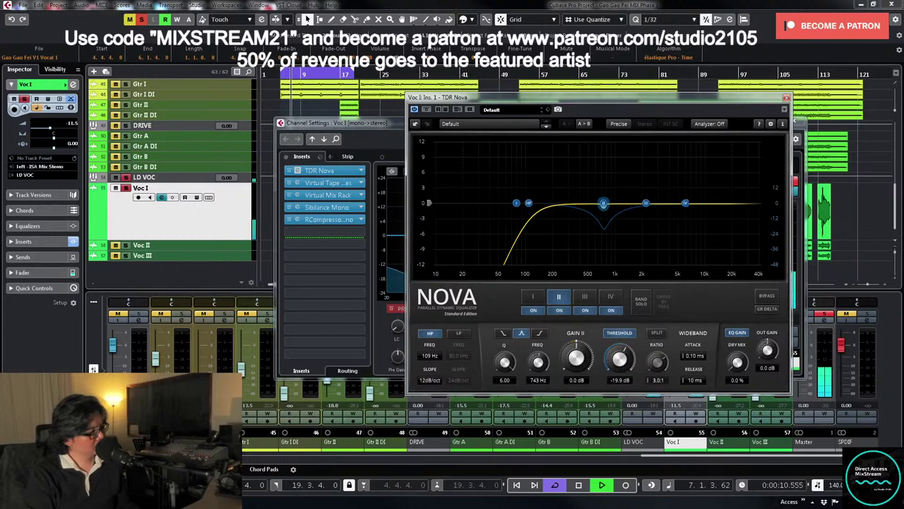
pyautogui.moveTo(631, 378); pyautogui.dragTo(631, 380)
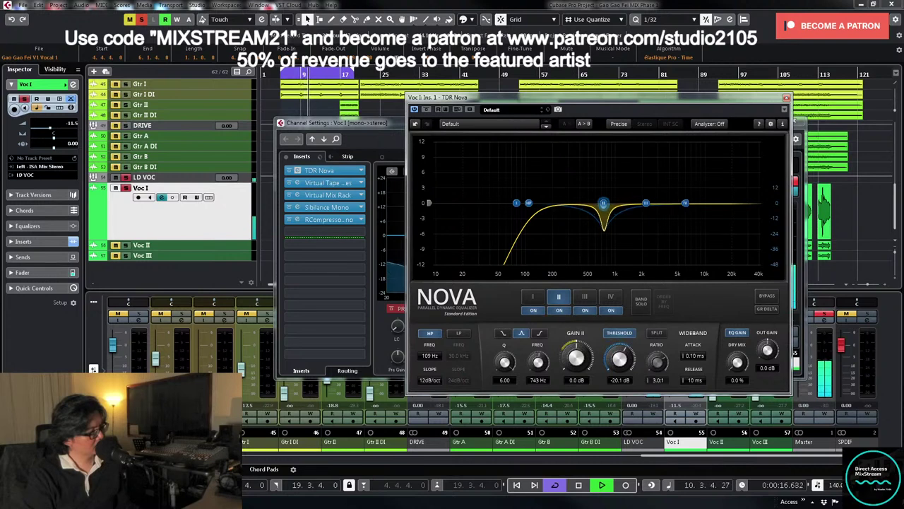
pyautogui.moveTo(630, 380); pyautogui.dragTo(621, 361)
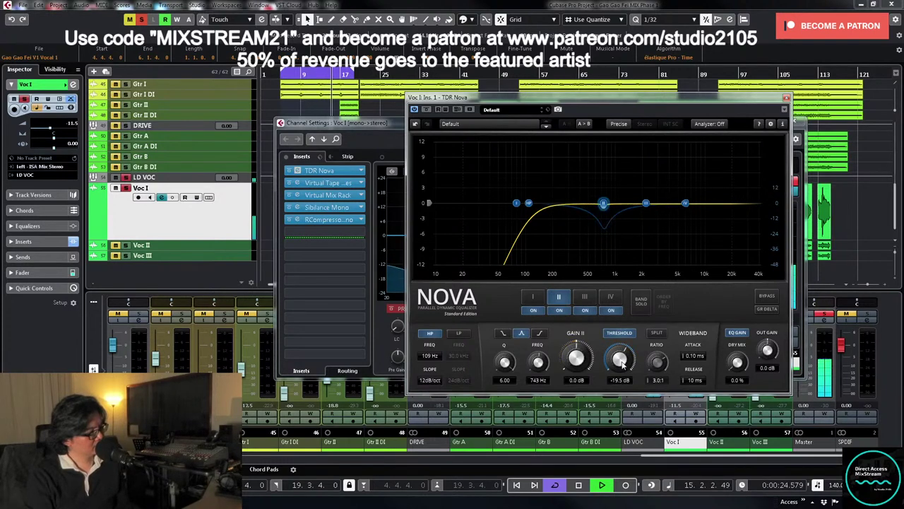
pyautogui.press('space')
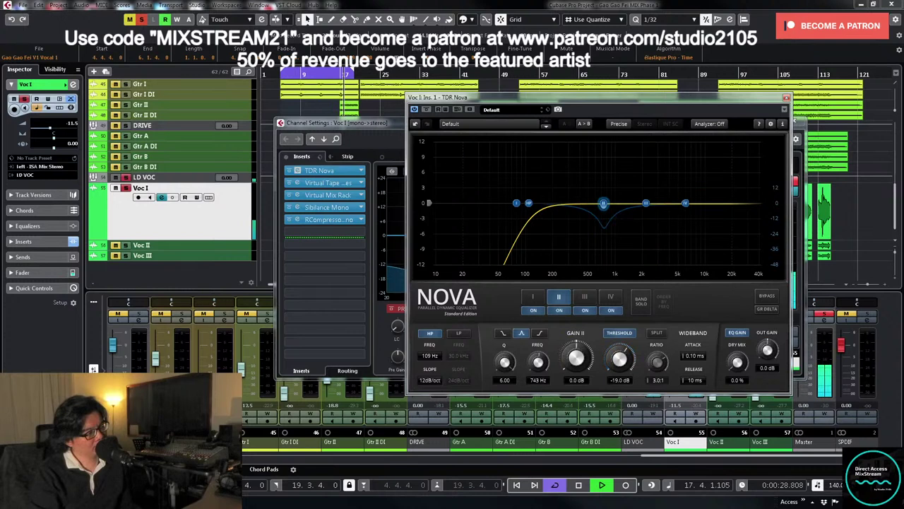
pyautogui.press('space')
# - Solo Nova's band III with a Q of 6.00 and sweep it to about 533 Hz with a boost of about 11.3 dB during playback
pyautogui.press('space')
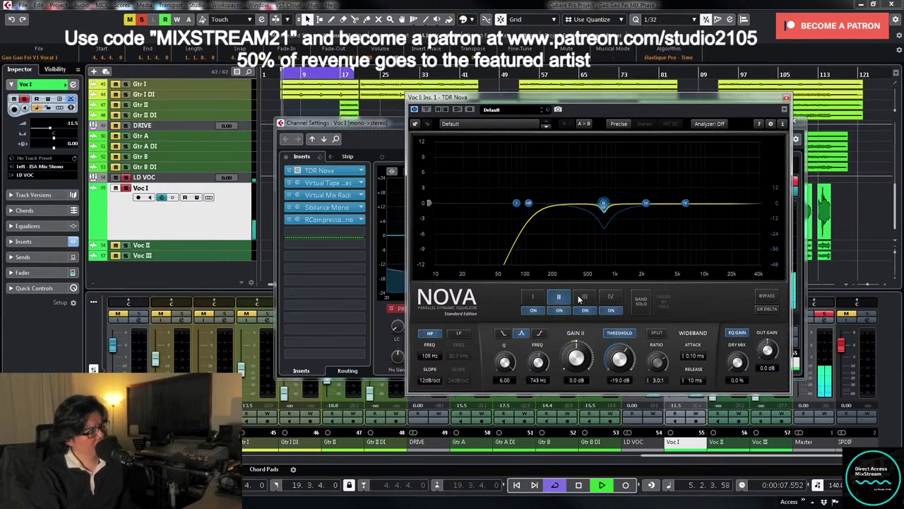
pyautogui.click(582, 298)
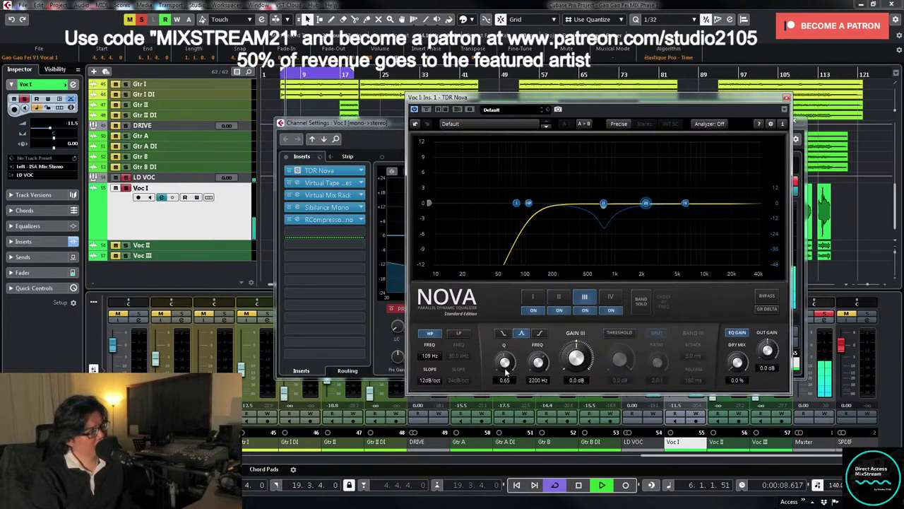
pyautogui.press('space')
pyautogui.click(640, 301)
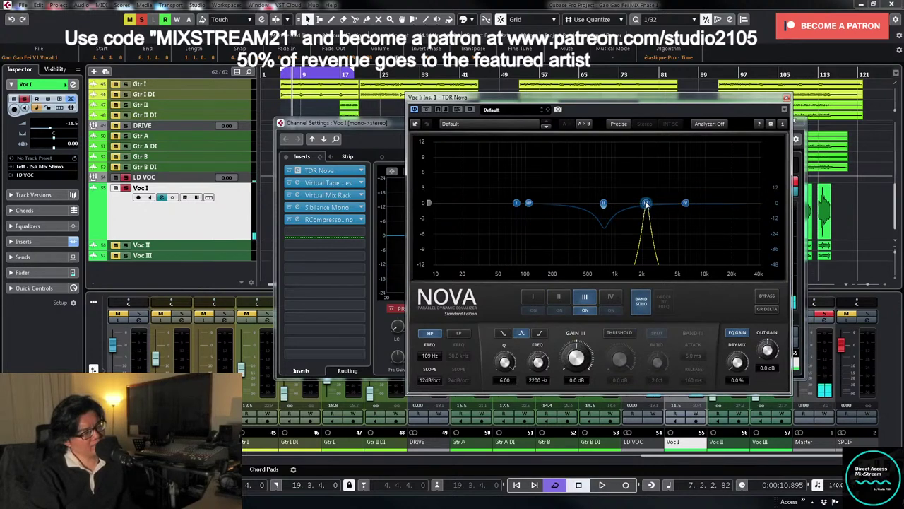
pyautogui.press('space')
pyautogui.moveTo(646, 204); pyautogui.dragTo(593, 149)
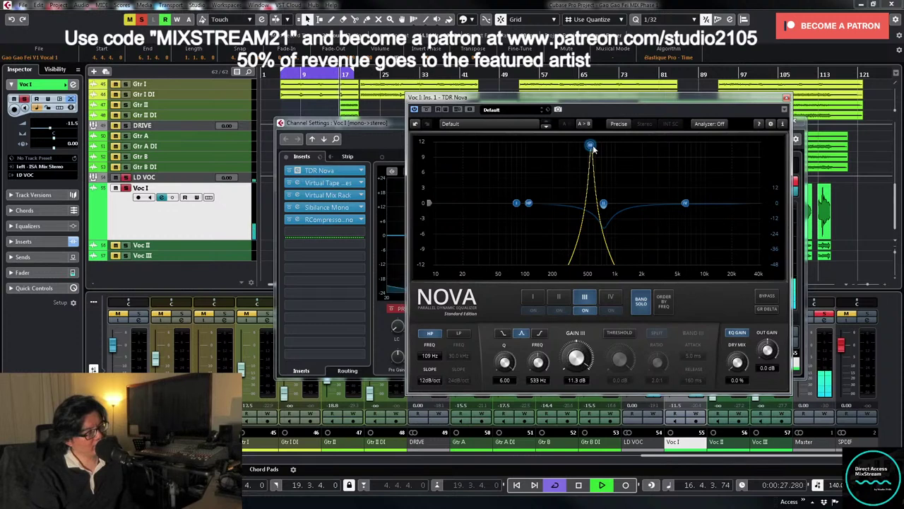
pyautogui.press('space')
# - Reset band III's gain to 0 dB and turn off its band solo
pyautogui.write('0')
pyautogui.press('Return')
pyautogui.click(642, 303)
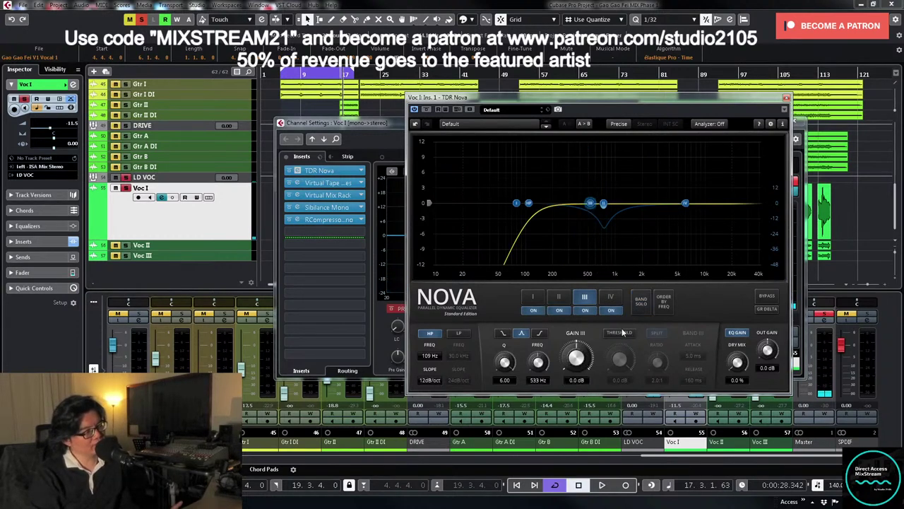
# - Enable dynamic processing on band III and lower its threshold to about -13.4 dB while playing the vocal
pyautogui.click(624, 333)
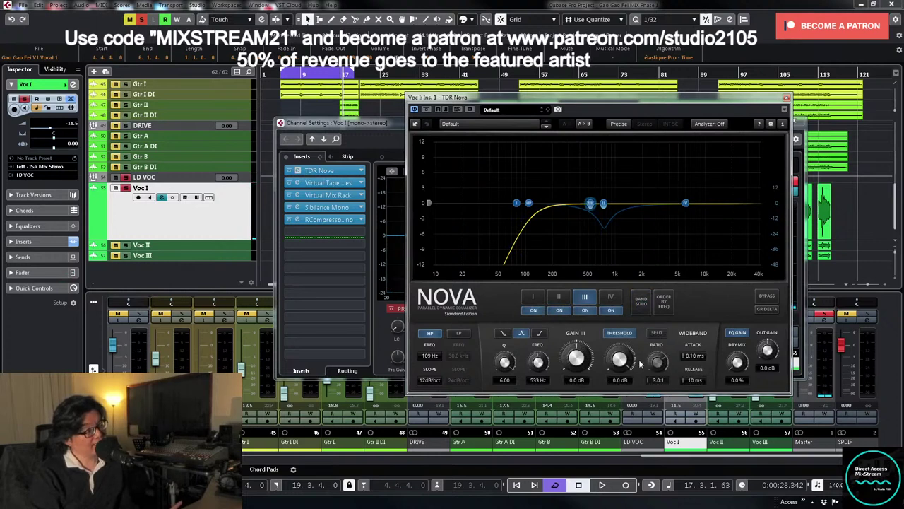
pyautogui.press('space')
pyautogui.moveTo(620, 361); pyautogui.dragTo(620, 374)
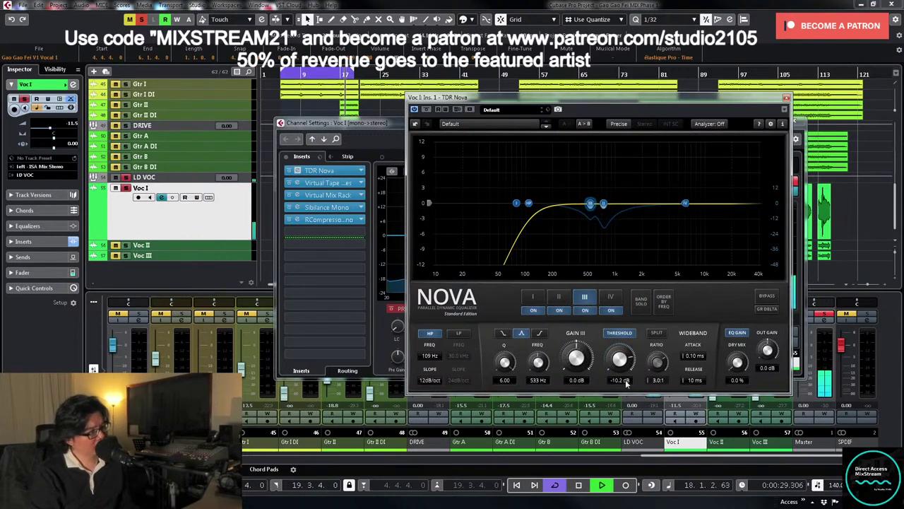
pyautogui.moveTo(619, 361); pyautogui.dragTo(619, 365)
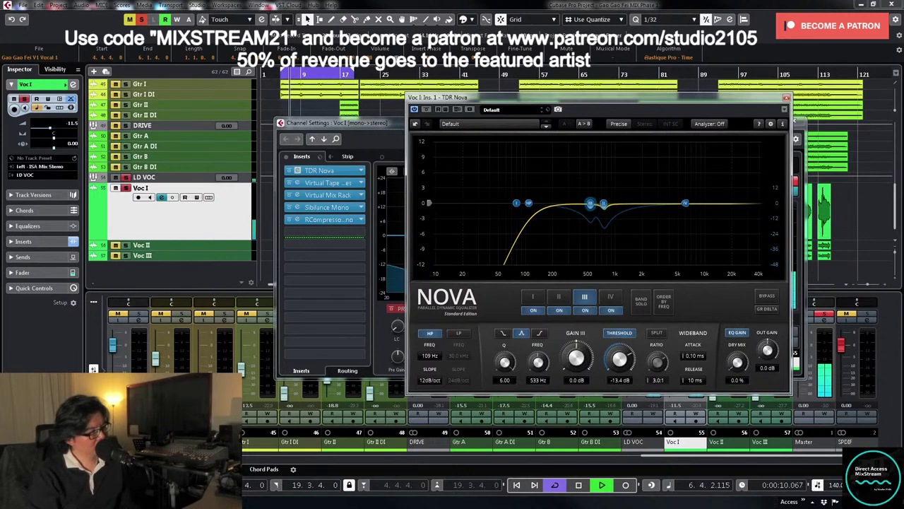
# - Widen band III of the Voc I equalizer to a Q of 1.62 while the vocal plays
pyautogui.press('space')
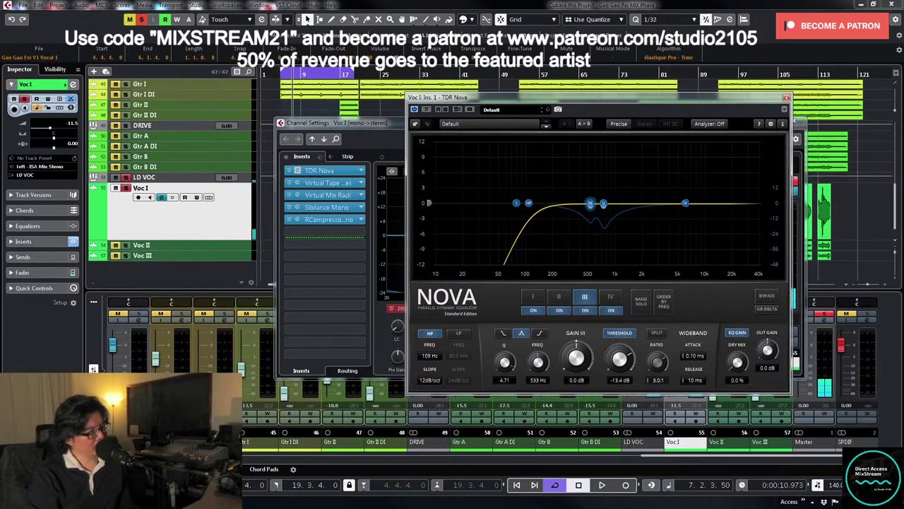
pyautogui.press('space')
pyautogui.moveTo(505, 363); pyautogui.dragTo(505, 376)
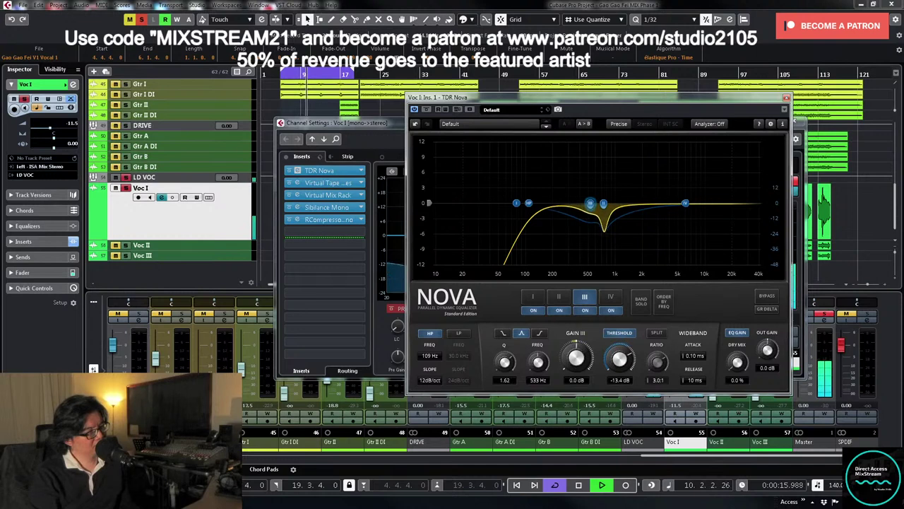
# - Select band IV of the vocal equalizer and try a boost of about 9.1 dB near 5.6 kHz during playback
pyautogui.click(609, 296)
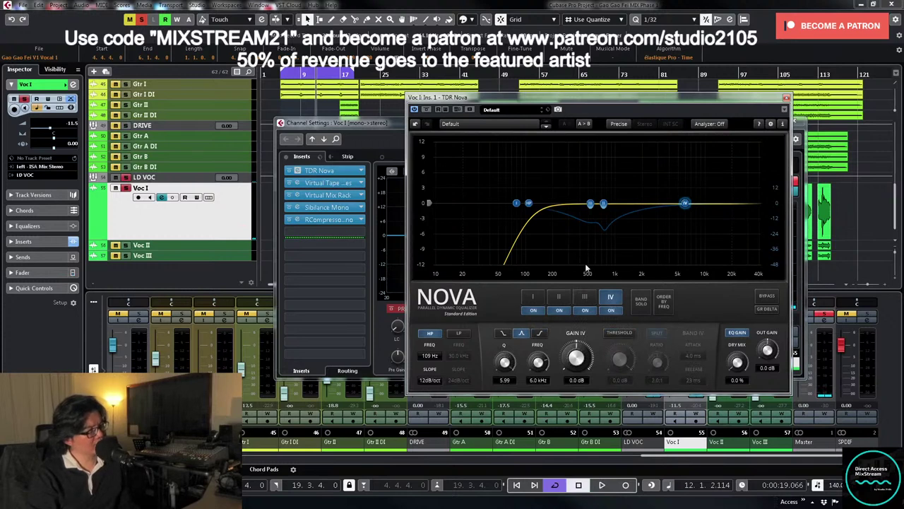
pyautogui.press('space')
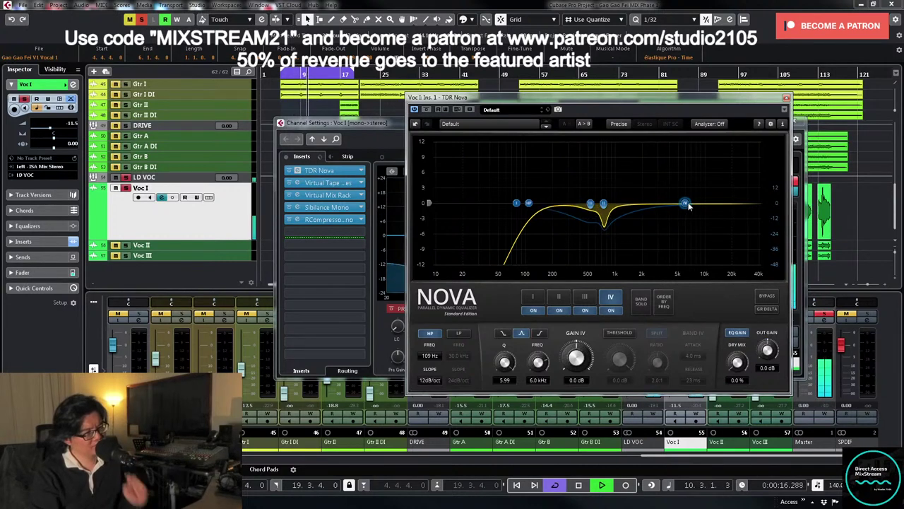
pyautogui.moveTo(686, 204); pyautogui.dragTo(683, 158)
pyautogui.press('space')
# - Clear the equalizer and channel settings away from the arrangement and set the locators around the Voc I clip at bars 12 to 15
pyautogui.click(787, 98)
pyautogui.moveTo(484, 123); pyautogui.dragTo(567, 244)
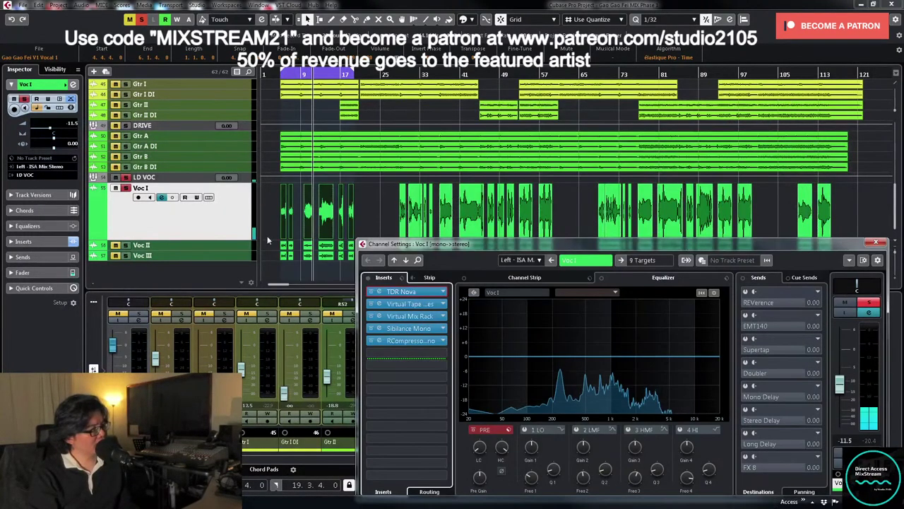
pyautogui.click(316, 215)
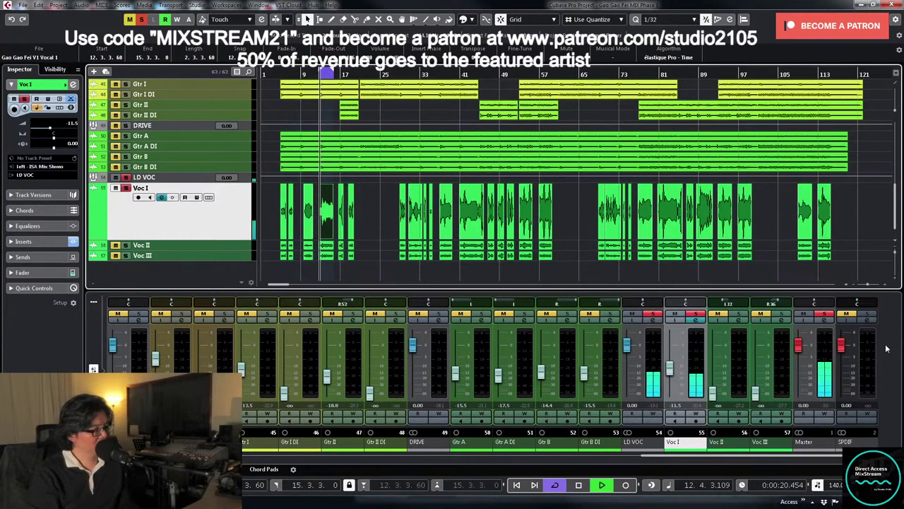
# - Reopen TDR Nova on Voc I, solo band IV and sweep its boost to 4.0 kHz at about 11.3 dB
pyautogui.click(696, 320)
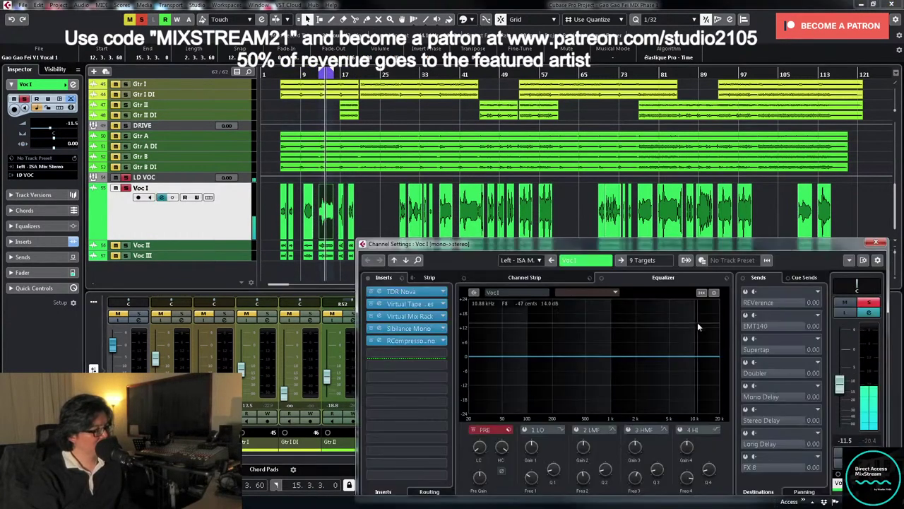
pyautogui.click(401, 291)
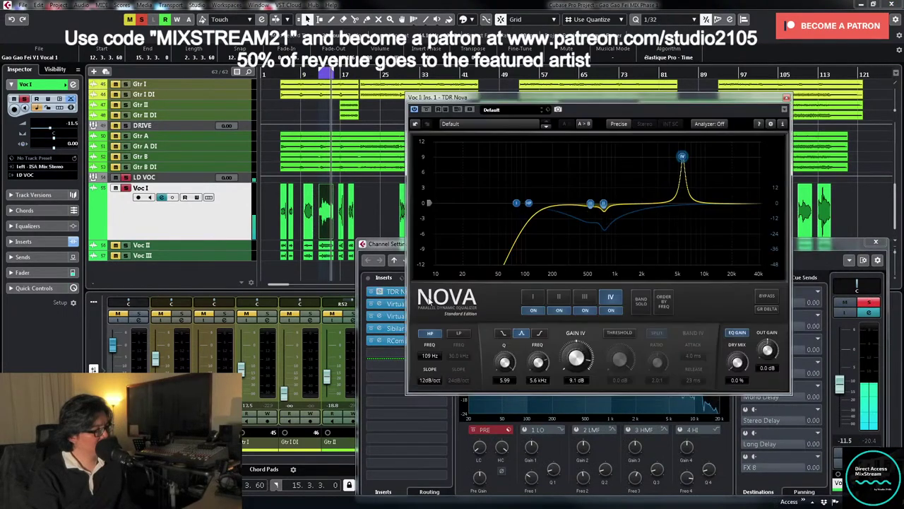
pyautogui.click(640, 305)
pyautogui.moveTo(682, 156)
pyautogui.mouseDown()
pyautogui.moveTo(664, 167)
pyautogui.moveTo(668, 187)
pyautogui.moveTo(669, 145)
pyautogui.mouseUp()
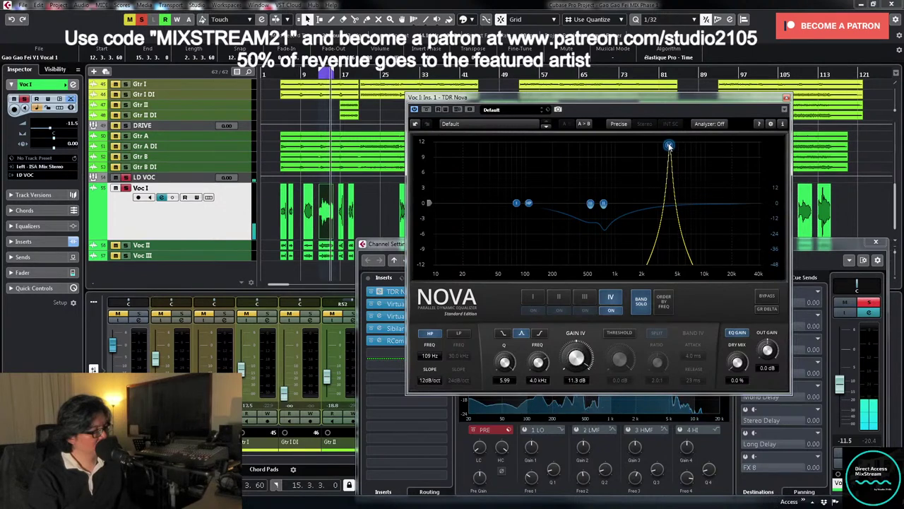
# - Reset band IV's gain to 0.0 dB and take the band out of solo
pyautogui.doubleClick(574, 380)
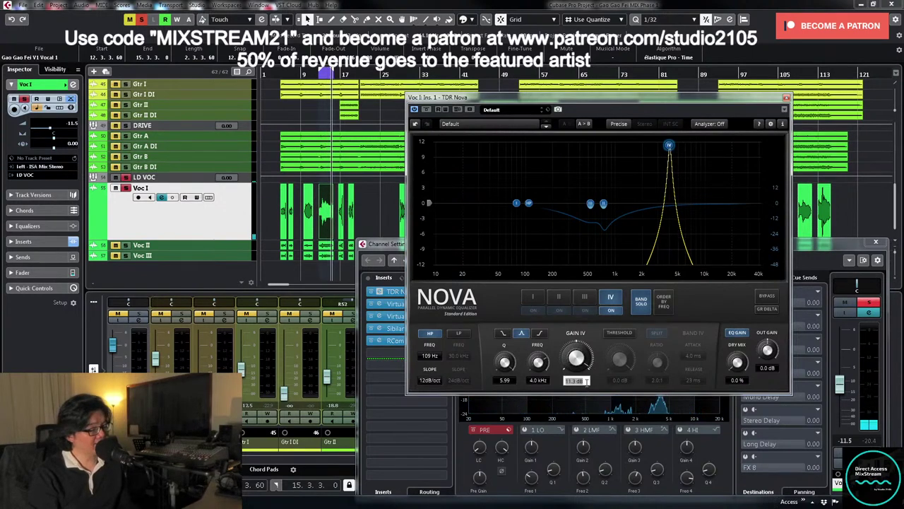
pyautogui.press('Return')
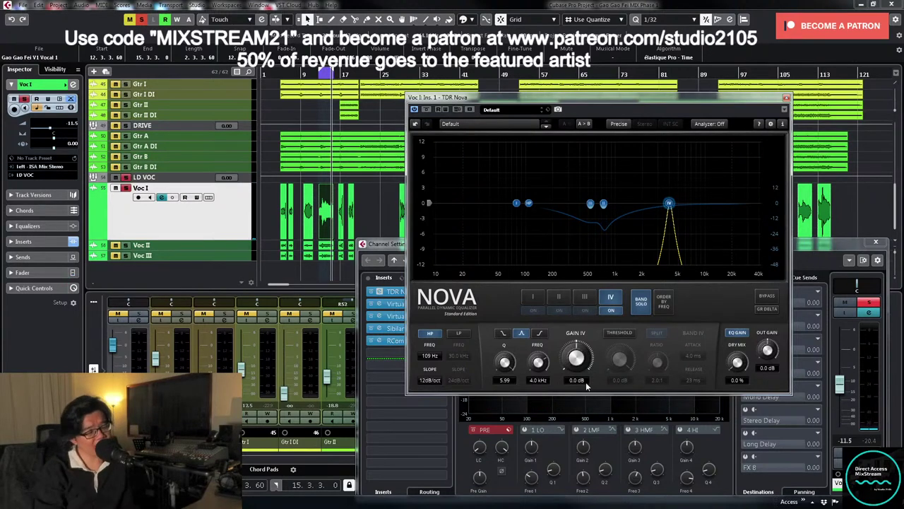
pyautogui.click(645, 306)
# - Make band IV dynamic in wideband mode with Q 2.37, threshold -11.0 dB, ratio 3.0:1, attack 0.10 ms and release 10 ms
pyautogui.click(631, 333)
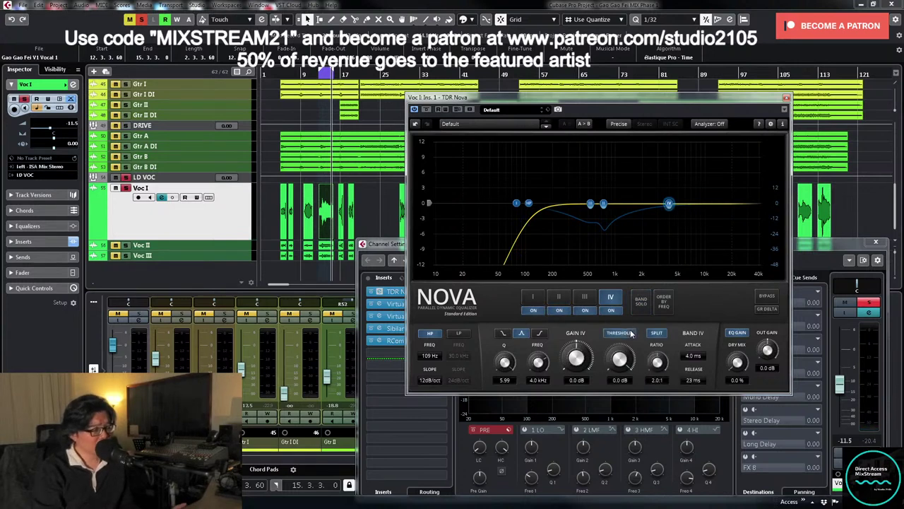
pyautogui.click(631, 334)
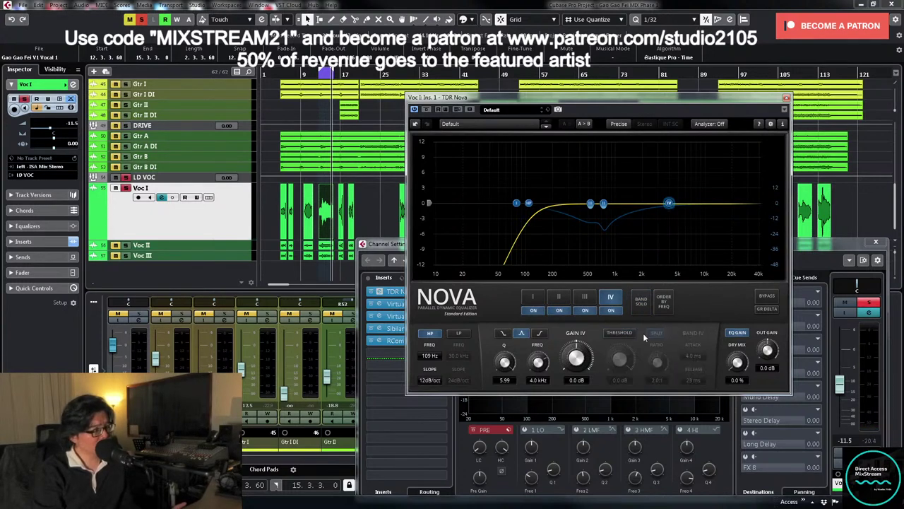
pyautogui.click(630, 333)
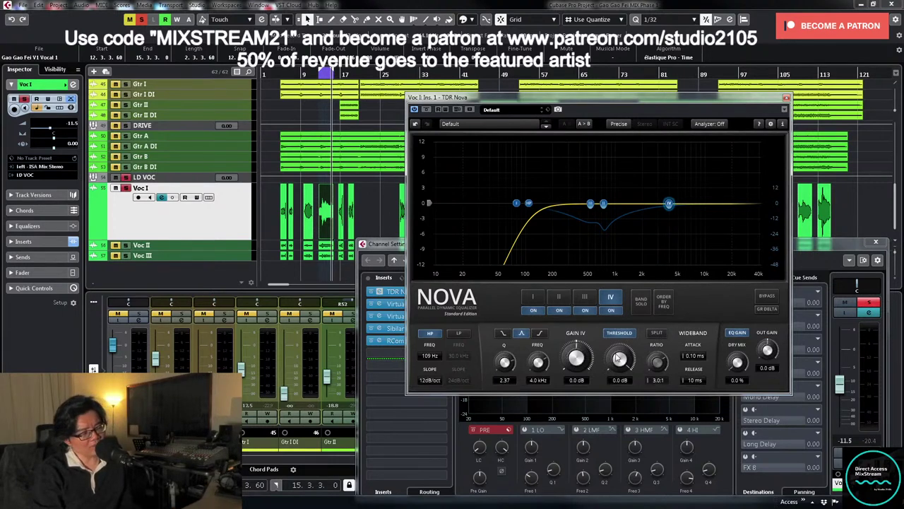
pyautogui.moveTo(619, 359); pyautogui.dragTo(619, 382)
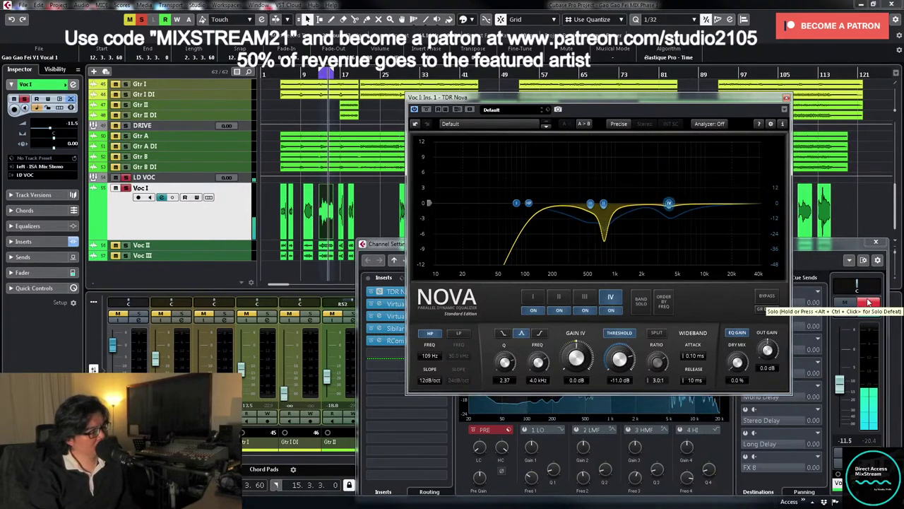
# - Unsolo Voc I, play the full mix from about bar 5 and close the equalizer
pyautogui.click(281, 75)
pyautogui.press('space')
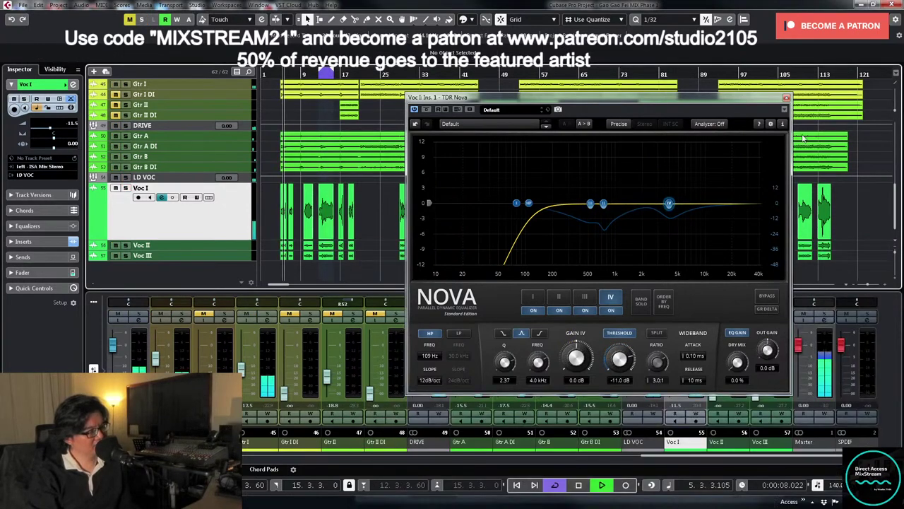
pyautogui.click(786, 98)
# - Raise the Voc I channel fader to -10.5 dB
pyautogui.moveTo(673, 378); pyautogui.dragTo(673, 373)
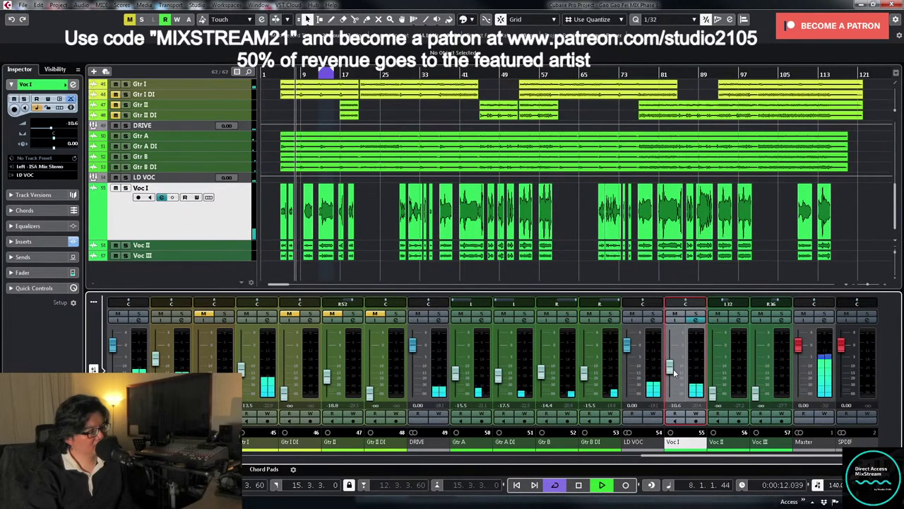
pyautogui.click(667, 401)
pyautogui.write('-10.5')
pyautogui.press('Return')
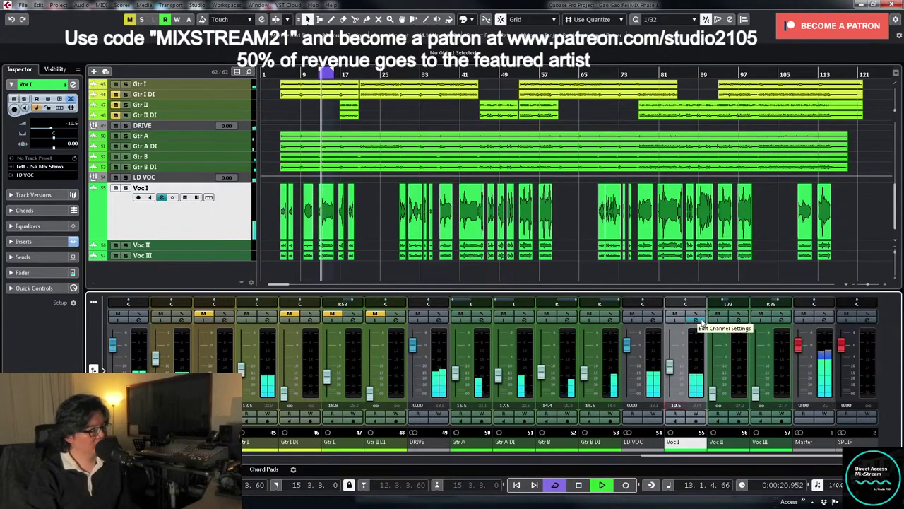
# - Turn off cycle playback and look over the vocal clips along the timeline while the full mix plays on
pyautogui.press('/')
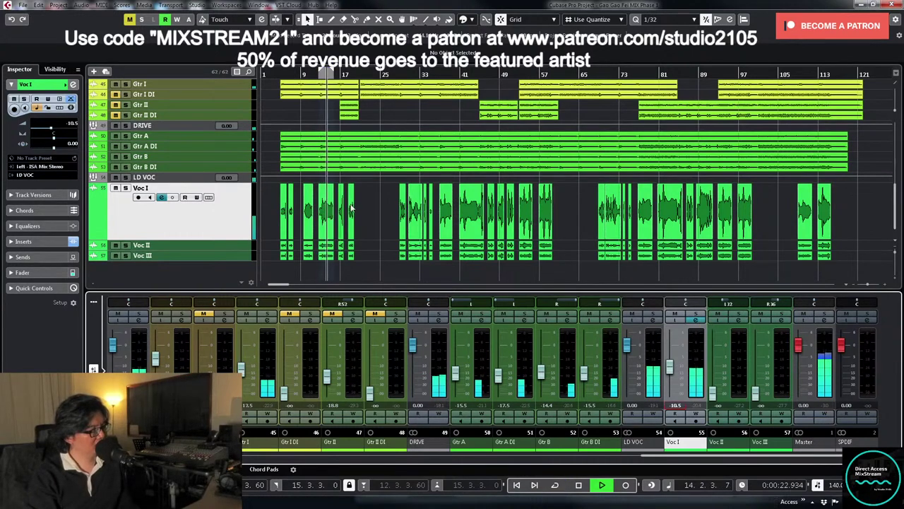
pyautogui.click(378, 220)
pyautogui.press('h')
pyautogui.scroll(2, 385, 226)
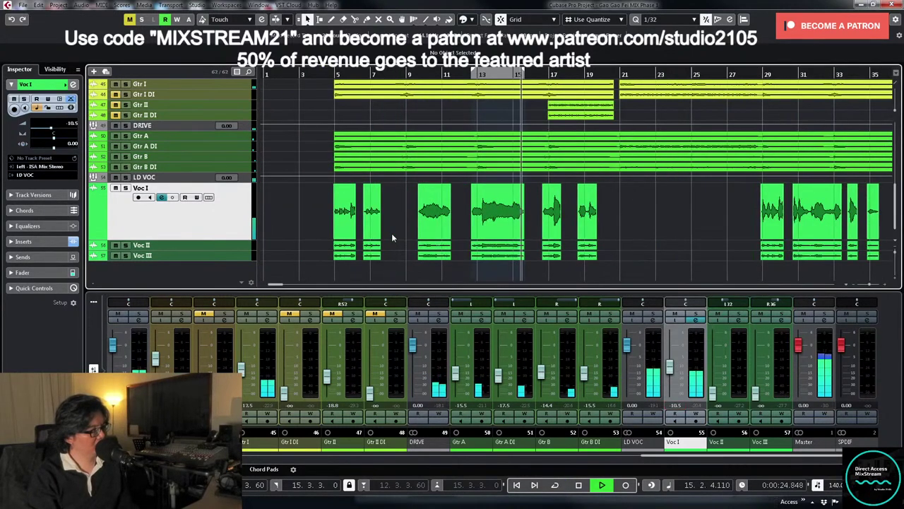
pyautogui.scroll(1, 391, 233)
pyautogui.scroll(-2, 392, 233)
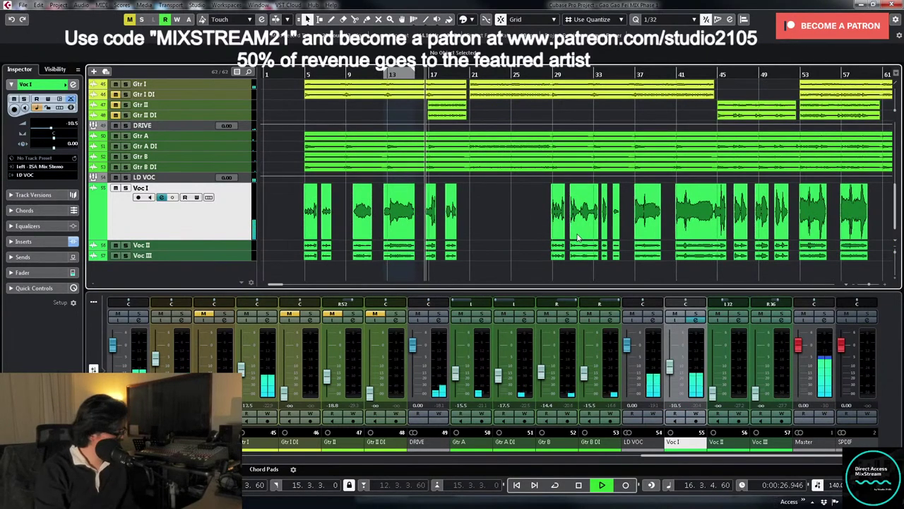
pyautogui.scroll(-1, 452, 221)
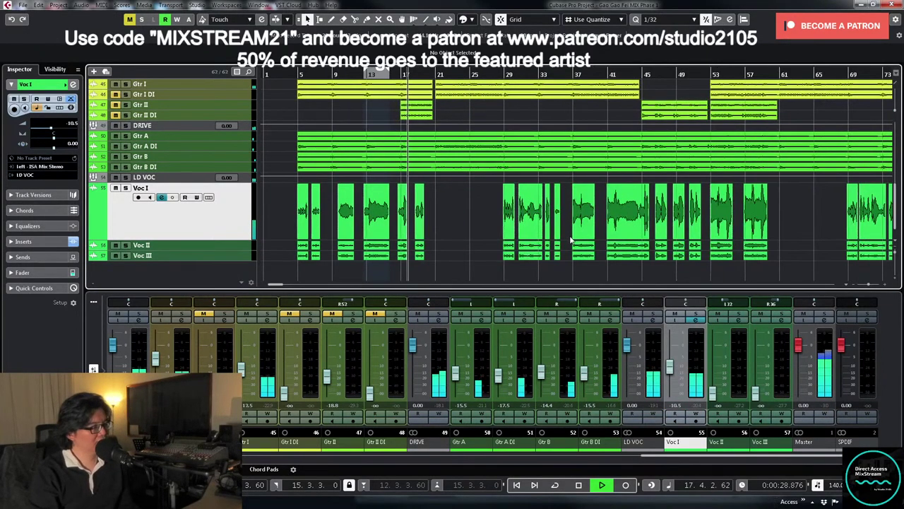
pyautogui.scroll(-1, 453, 221)
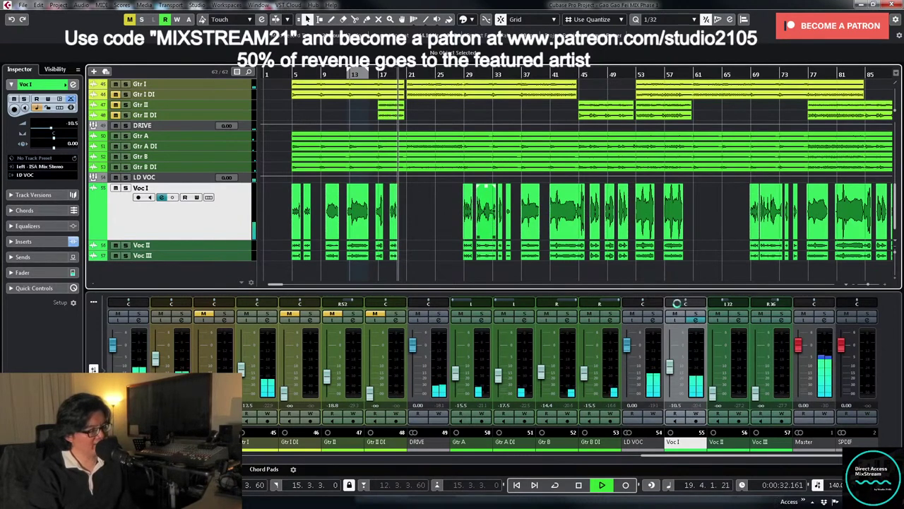
# - Solo Voc I, stop playback and set the locators around its four clips between bars 28 and 35, starting from the first clip
pyautogui.click(696, 314)
pyautogui.press('space')
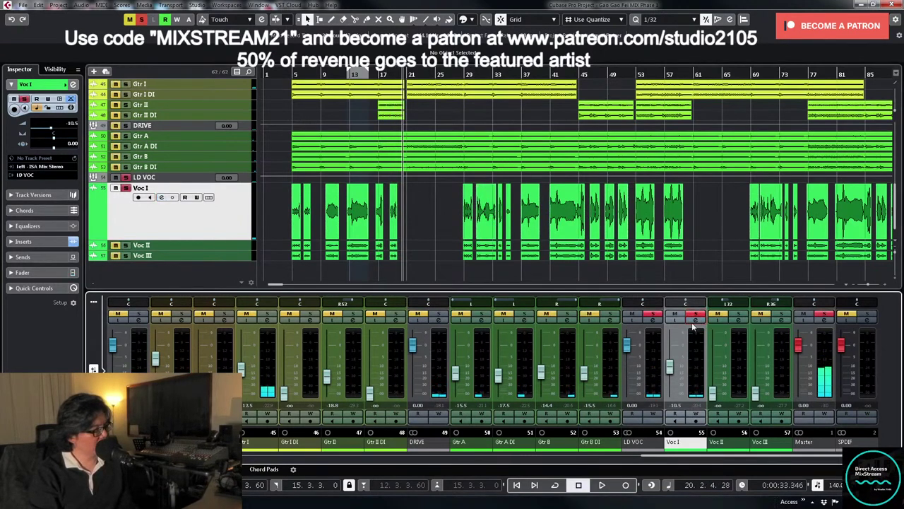
pyautogui.moveTo(454, 215); pyautogui.dragTo(516, 235)
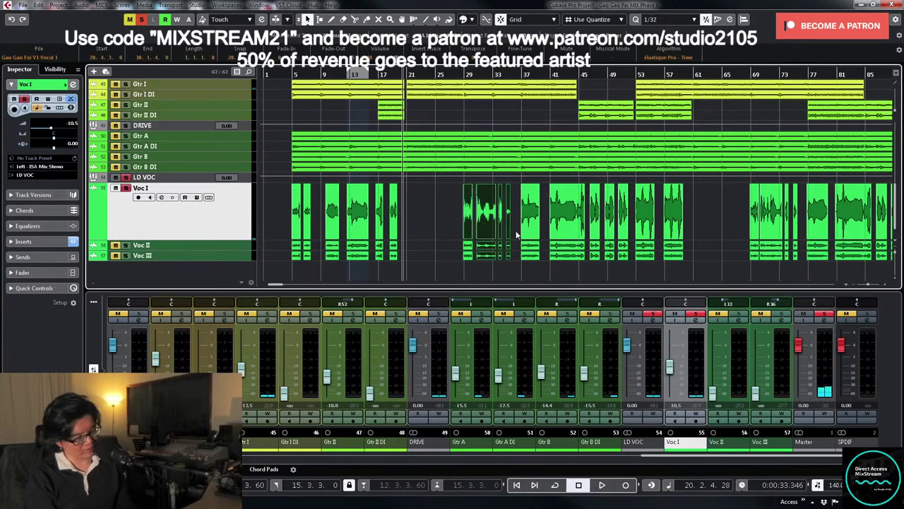
pyautogui.press('p')
pyautogui.press('l')
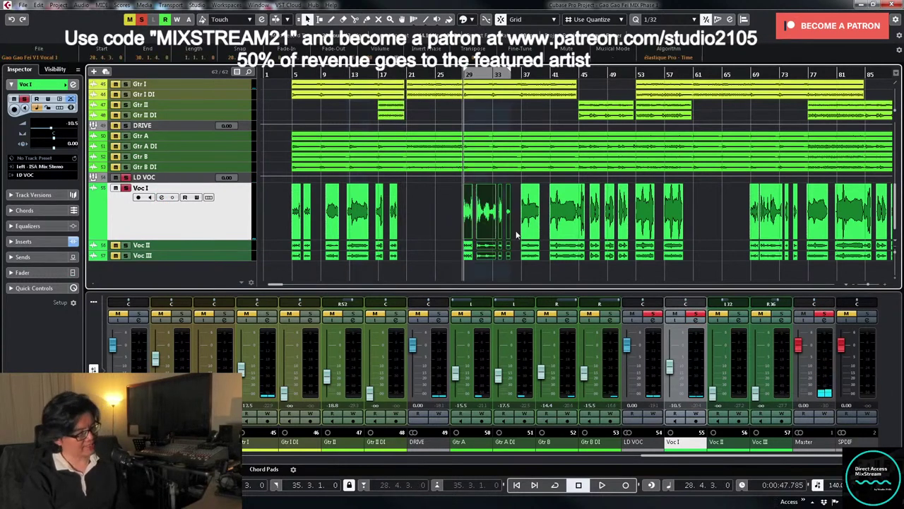
# - Bypass RCompressor on Voc I and lower the Sibilance Mono threshold to -22.0 while the vocal plays
pyautogui.click(696, 319)
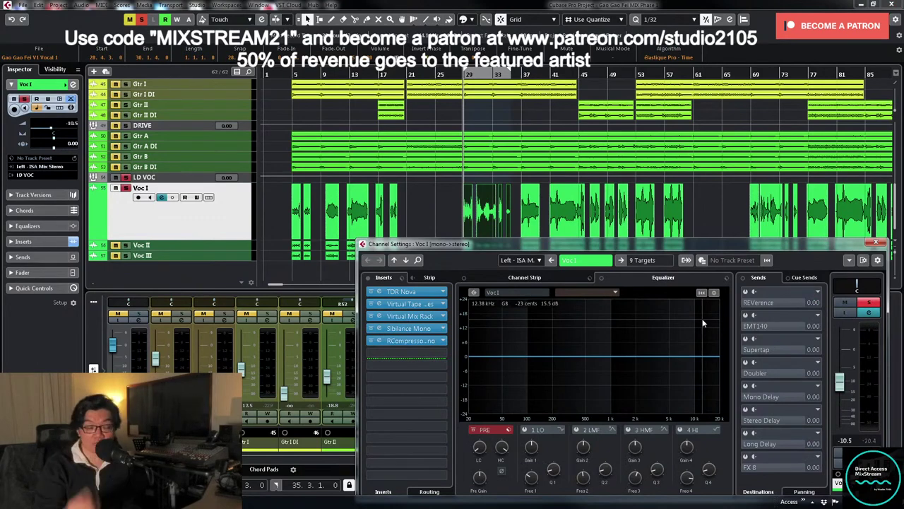
pyautogui.click(371, 340)
pyautogui.click(415, 329)
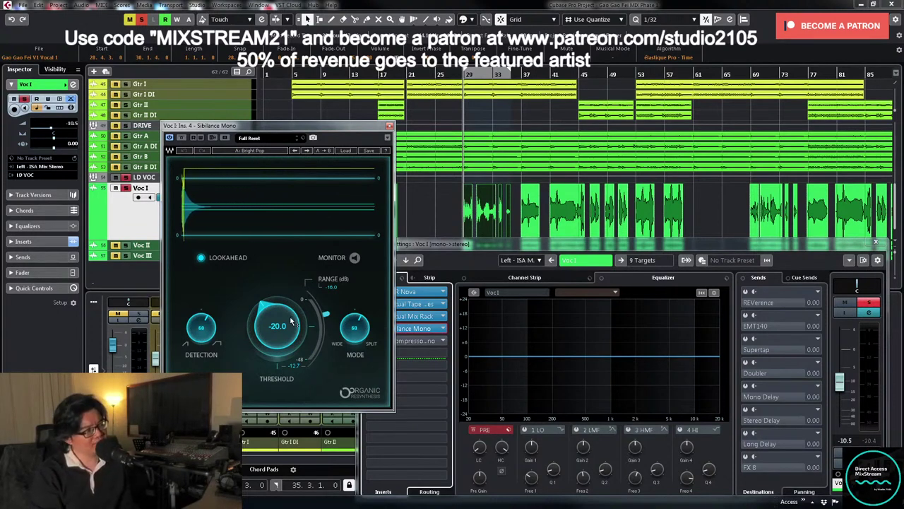
pyautogui.press('space')
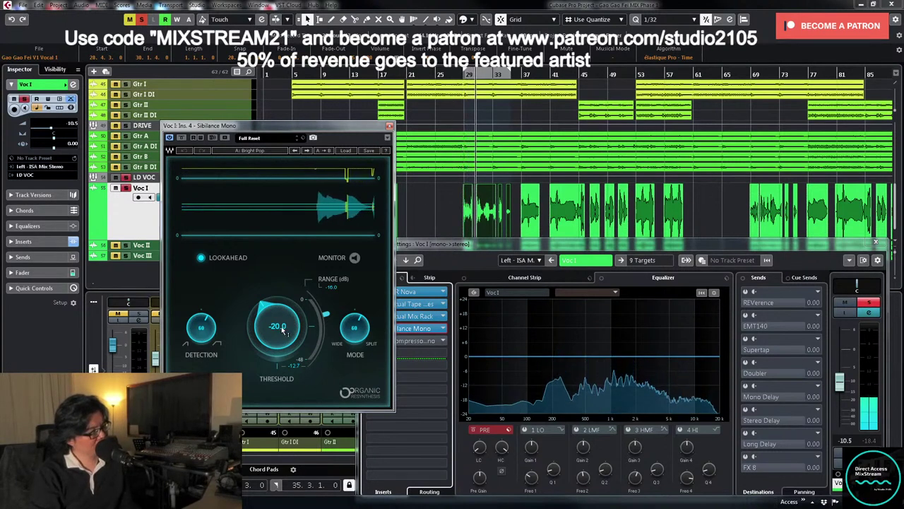
pyautogui.moveTo(277, 326); pyautogui.dragTo(277, 332)
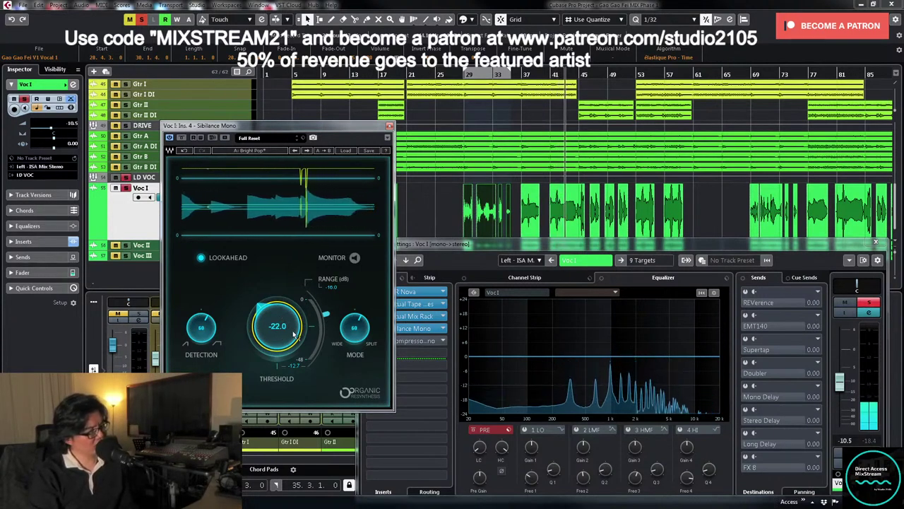
# - Close the de-esser, re-enable RCompressor on Voc I and open its settings
pyautogui.click(389, 125)
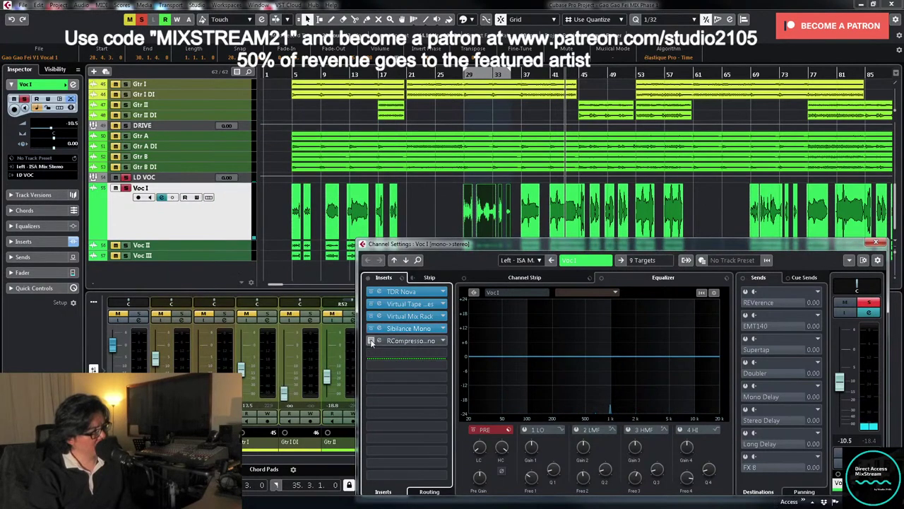
pyautogui.click(371, 341)
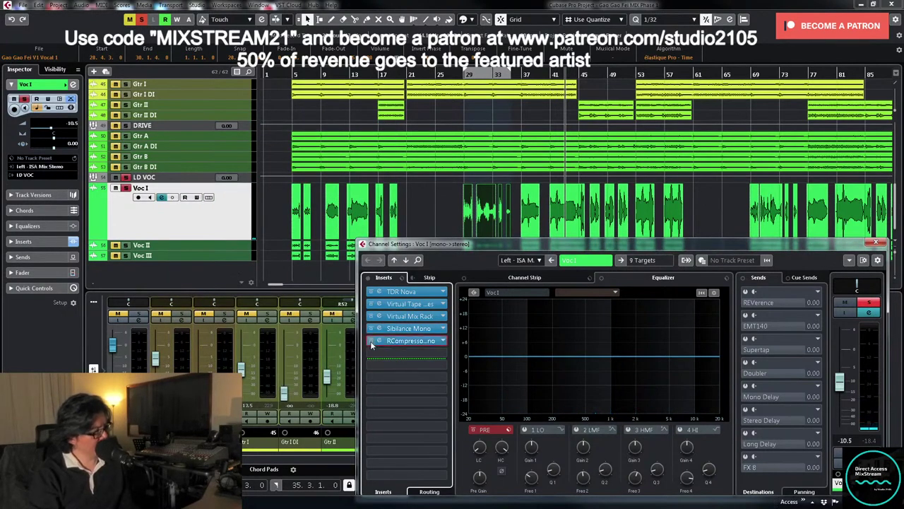
pyautogui.click(420, 341)
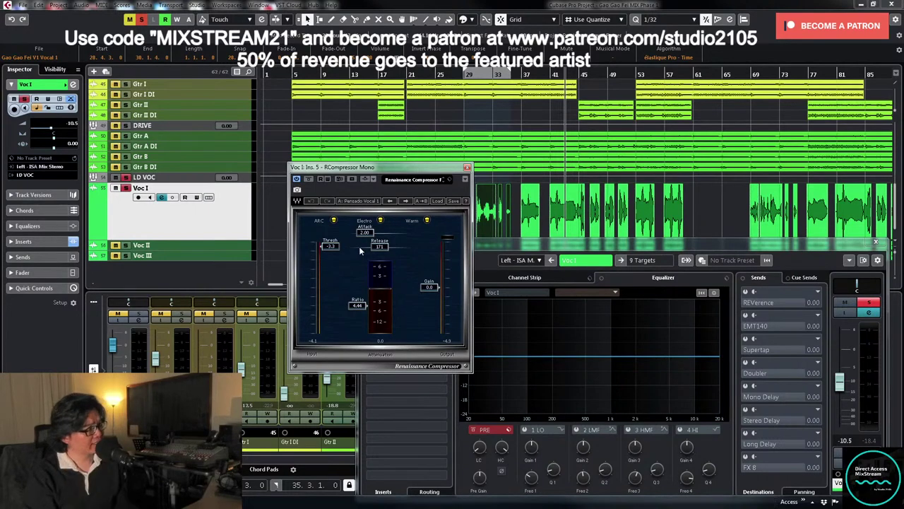
# - Set the locators around the Voc I clip at bars 40 to 45 and play it through the compressor from its start
pyautogui.click(559, 222)
pyautogui.hotkey('alt', 'F3')
pyautogui.press('p')
pyautogui.press('l')
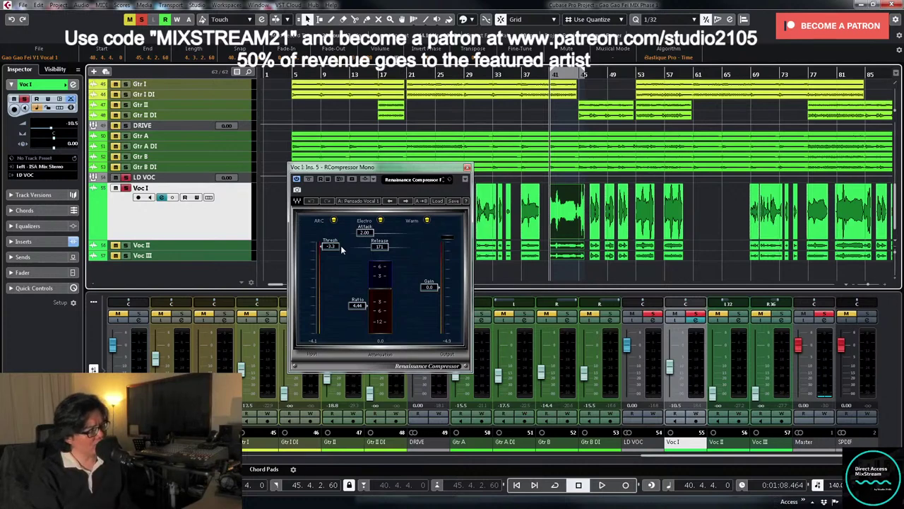
pyautogui.press('space')
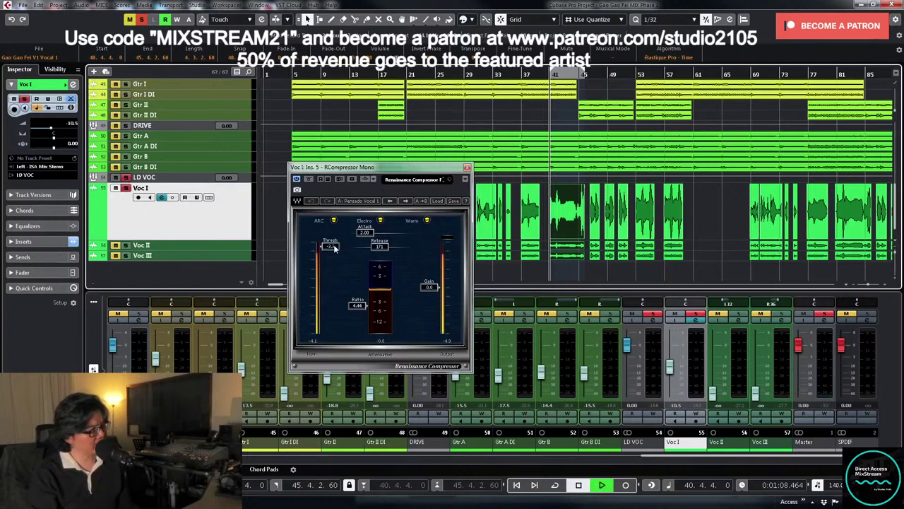
# - Set the RCompressor threshold on Voc I to -3.0 during playback, stop, clear the track's solo and close the compressor
pyautogui.moveTo(335, 245); pyautogui.dragTo(335, 244)
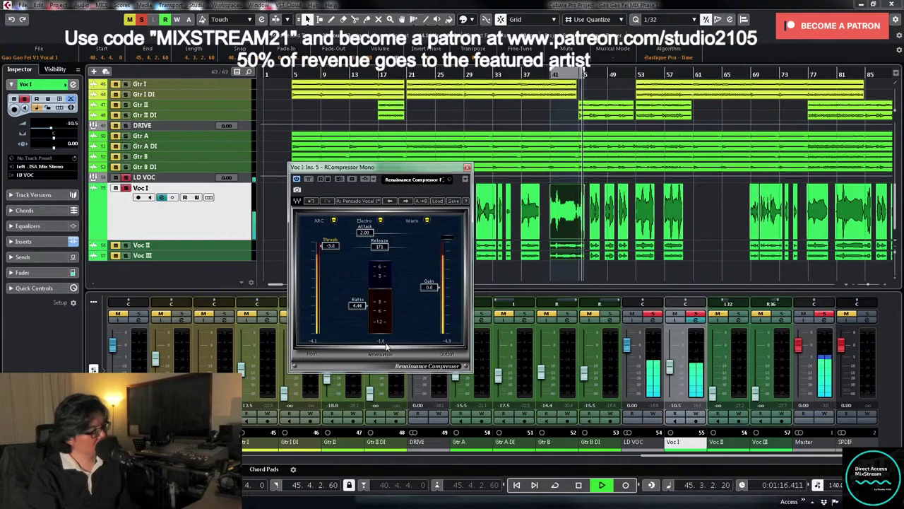
pyautogui.press('space')
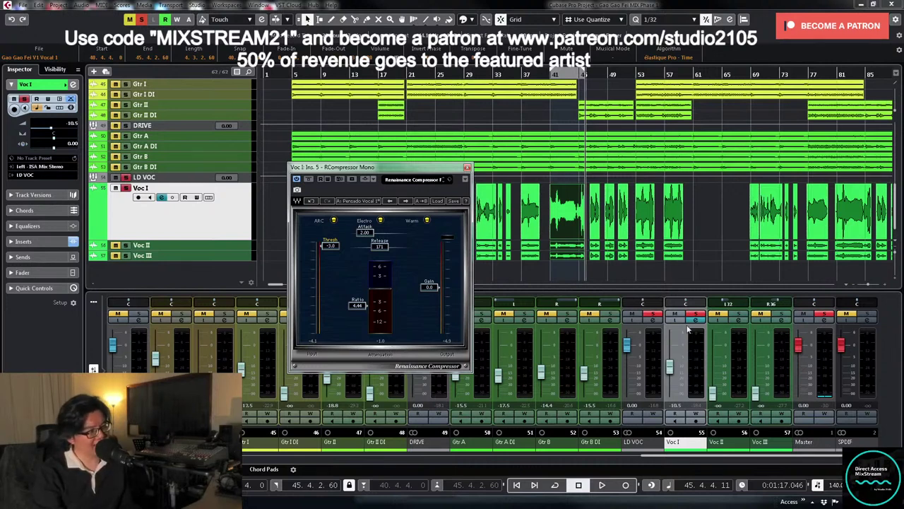
pyautogui.click(696, 314)
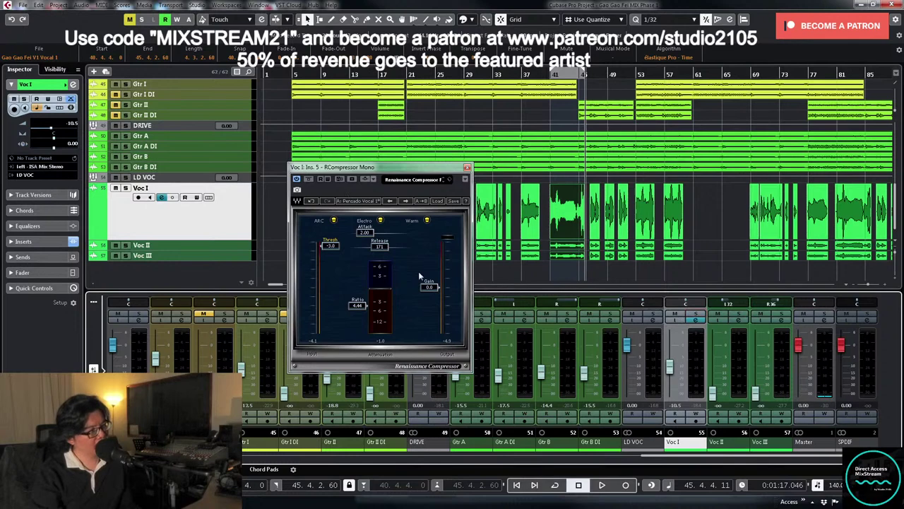
pyautogui.click(467, 169)
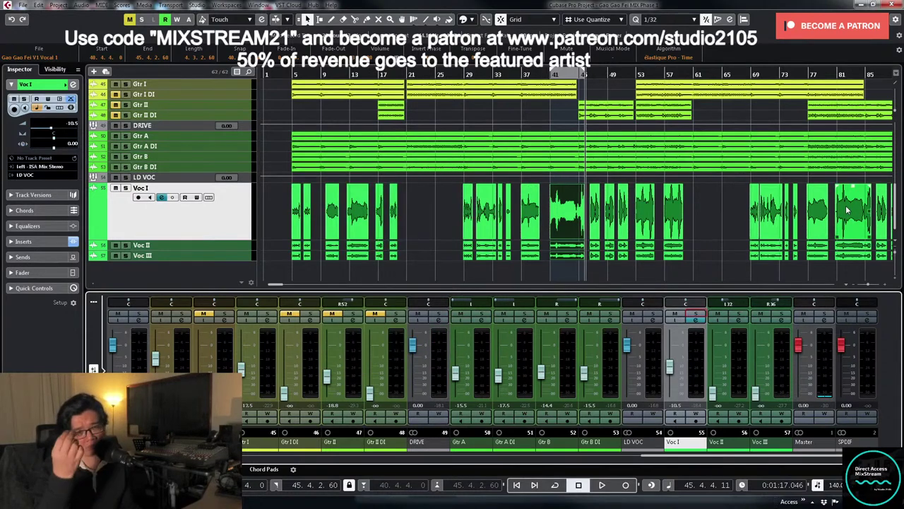
# - Play the full mix from bar 5 to hear Voc I in context, restore the track height and stop
pyautogui.click(291, 74)
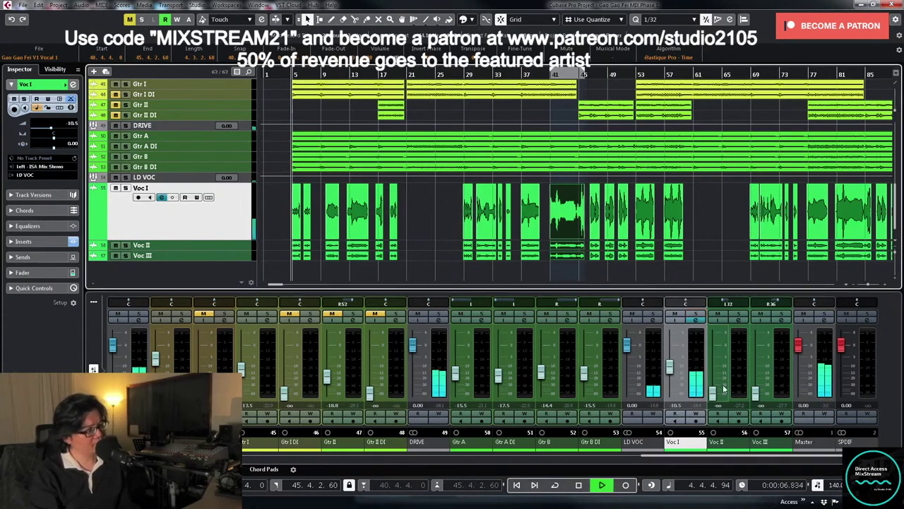
pyautogui.press('g')
pyautogui.press('z')
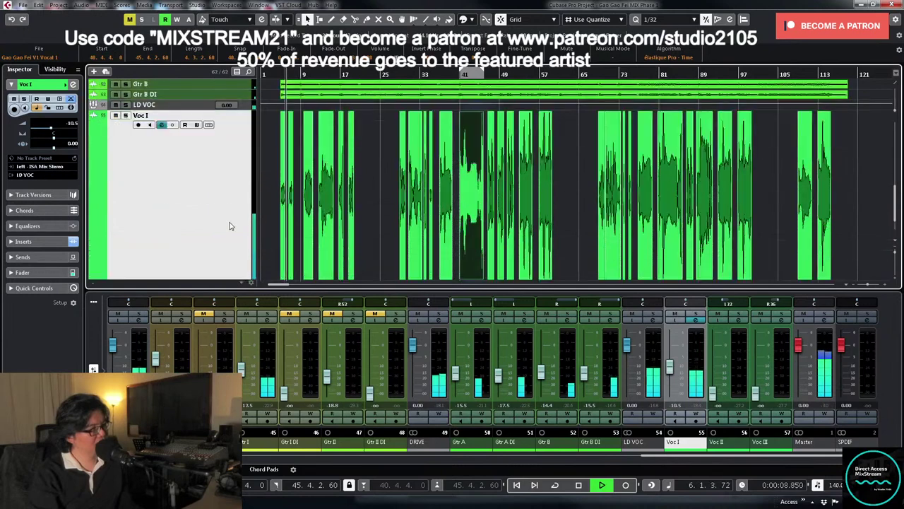
pyautogui.press('z')
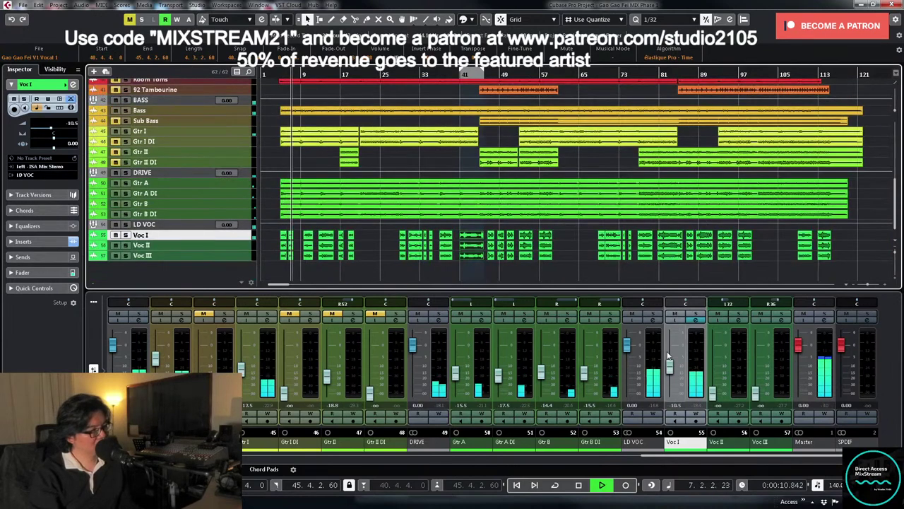
pyautogui.press('space')
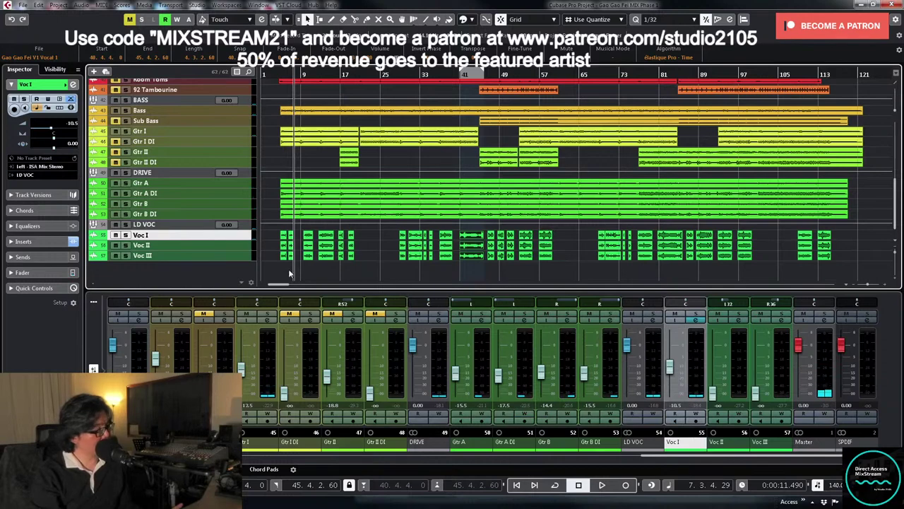
# - Enlarge the three Voc tracks and copy Voc I's channel settings onto Voc II and Voc III
pyautogui.click(244, 255)
pyautogui.keyDown('shift'); pyautogui.click(239, 237); pyautogui.keyUp('shift')
pyautogui.moveTo(239, 239); pyautogui.dragTo(257, 278)
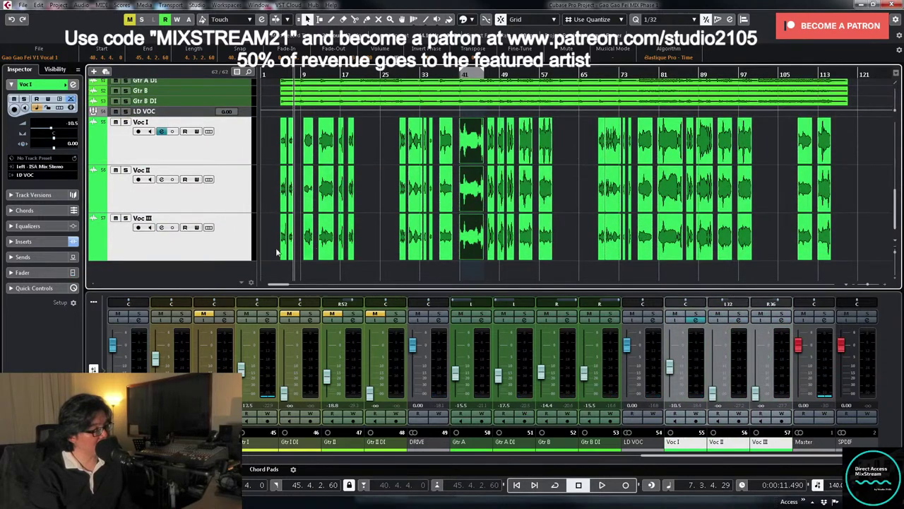
pyautogui.click(386, 199)
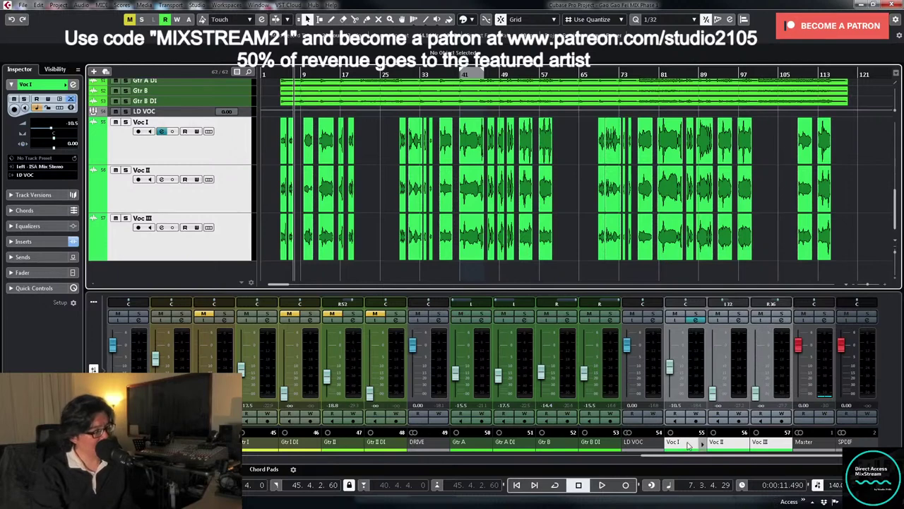
pyautogui.moveTo(685, 450); pyautogui.dragTo(724, 447)
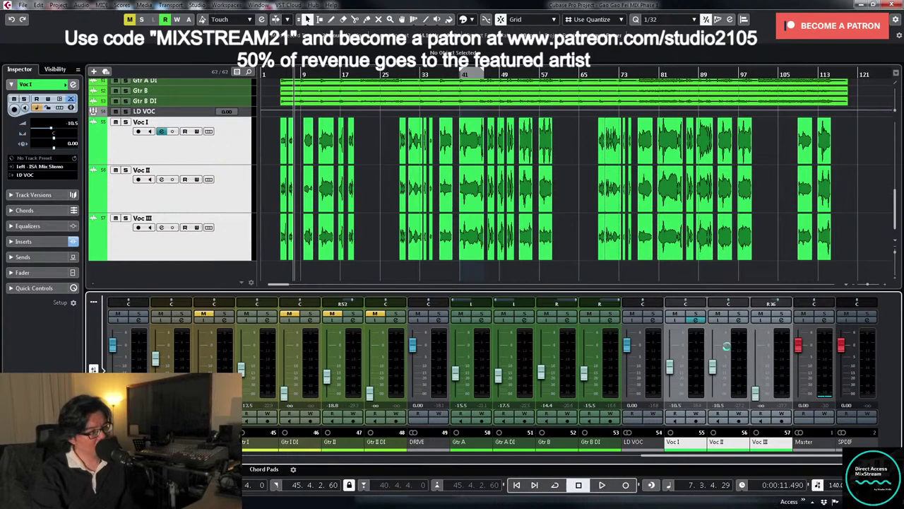
pyautogui.moveTo(729, 448); pyautogui.dragTo(774, 450)
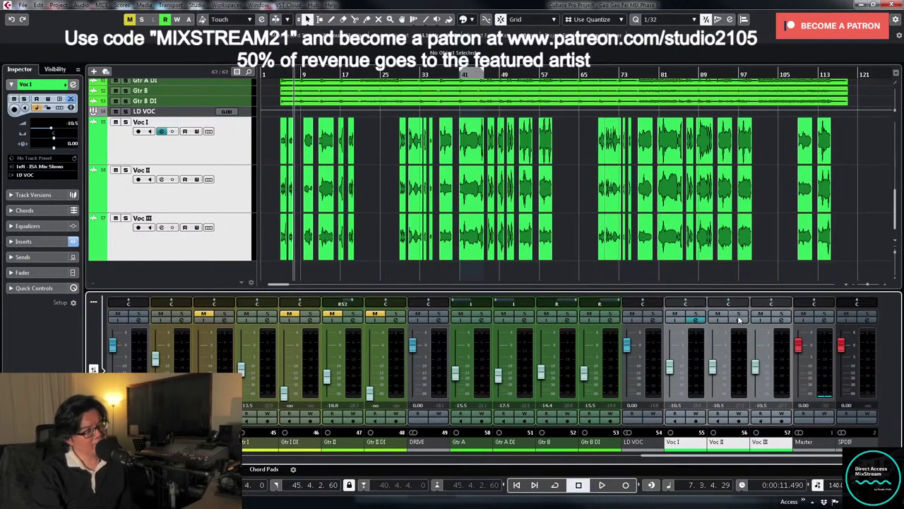
# - Solo Voc II, select the opening vocal clips and apply low-cut and high-cut filters in Voc II's channel EQ
pyautogui.click(738, 315)
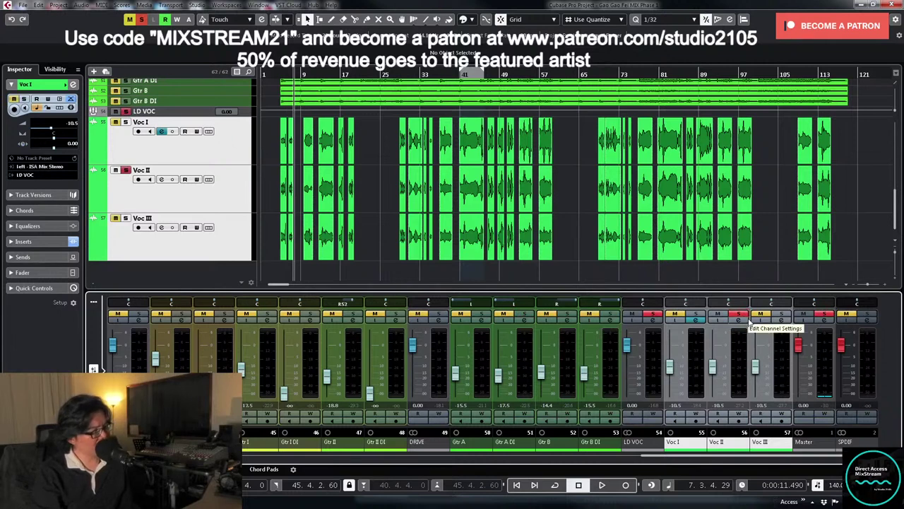
pyautogui.moveTo(271, 194); pyautogui.dragTo(294, 216)
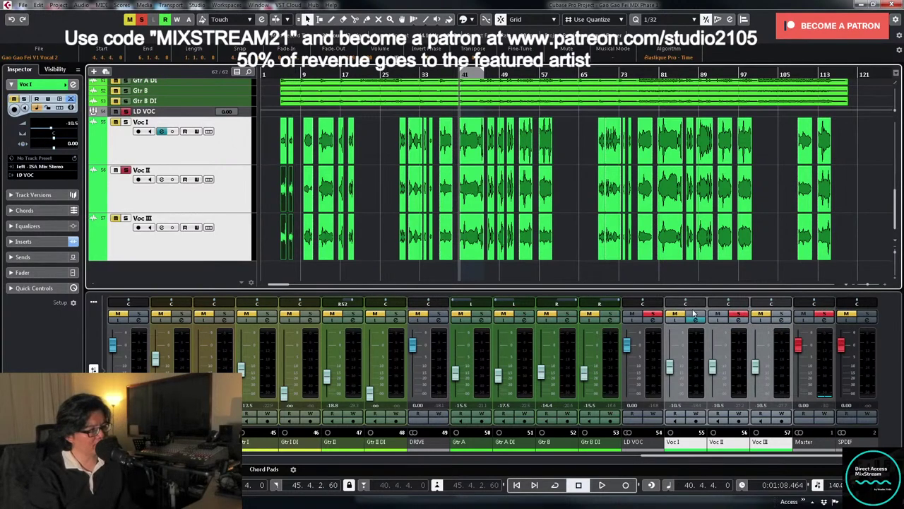
pyautogui.click(736, 322)
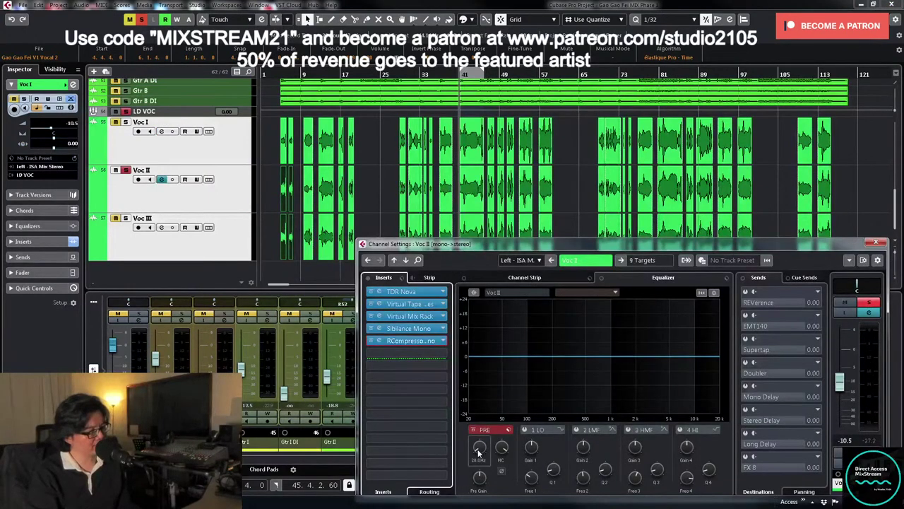
pyautogui.moveTo(479, 449); pyautogui.dragTo(500, 463)
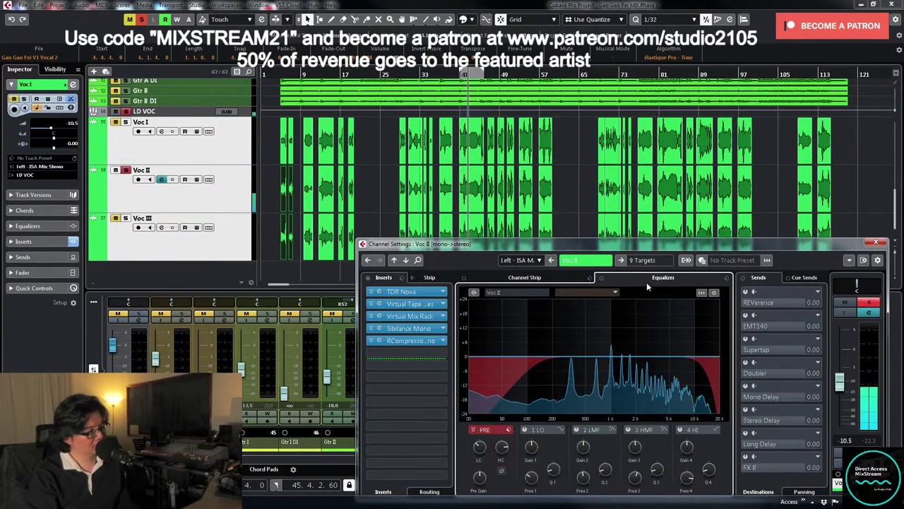
pyautogui.moveTo(643, 244); pyautogui.dragTo(653, 161)
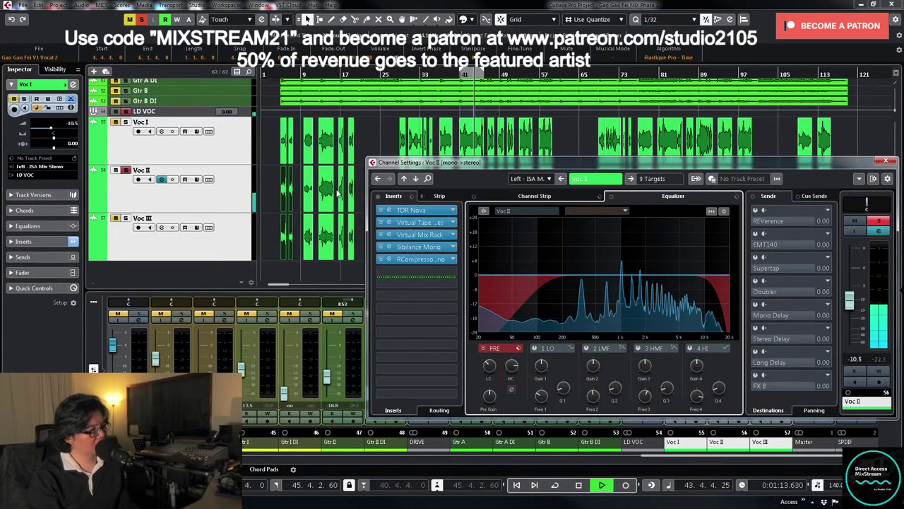
# - Set the locators around the opening clips and play them with a narrow boost of about 19 dB on Voc II's EQ band 2
pyautogui.press('l')
pyautogui.press('p')
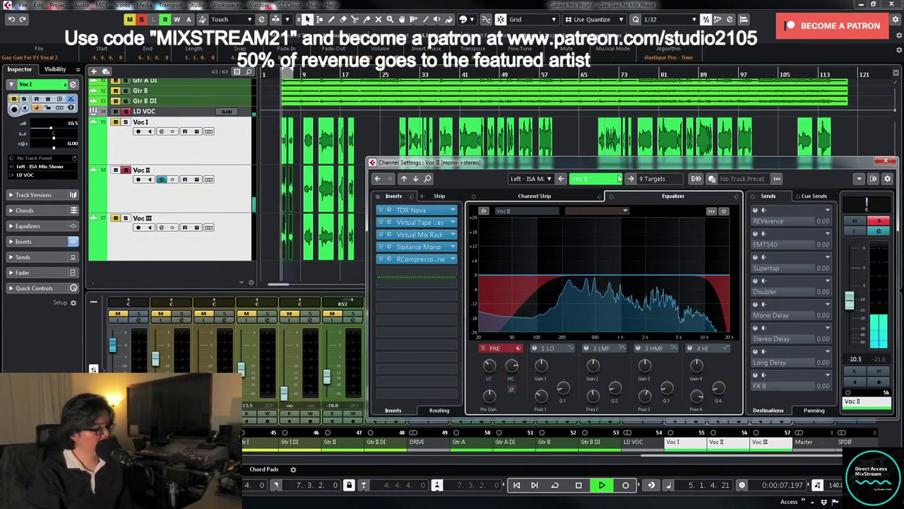
pyautogui.click(612, 275)
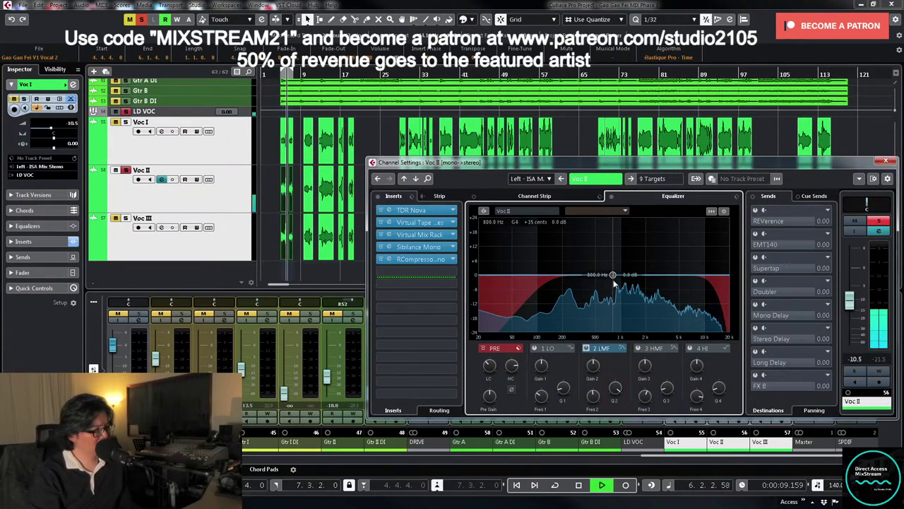
pyautogui.moveTo(612, 275); pyautogui.dragTo(608, 229)
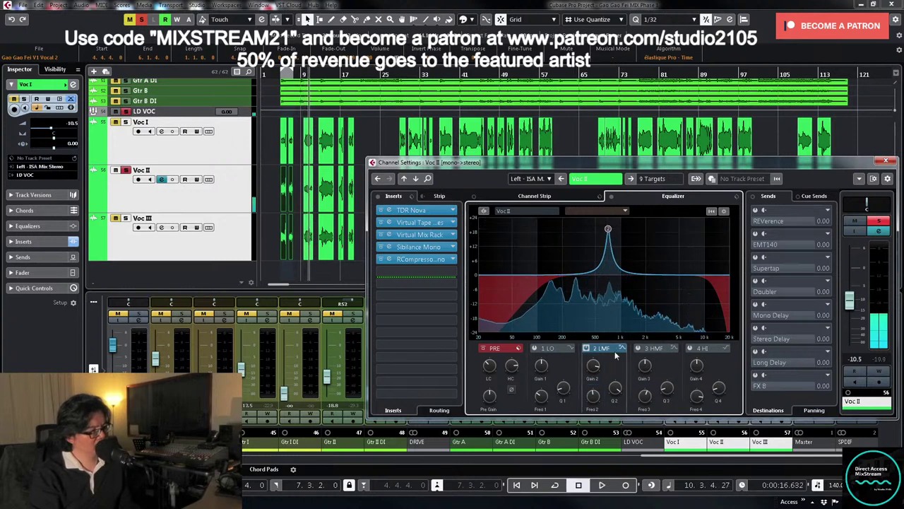
# - Turn Voc II's band 2 boost into a slight, broader cut, stop playback, clear the solo and close the channel settings
pyautogui.moveTo(595, 378)
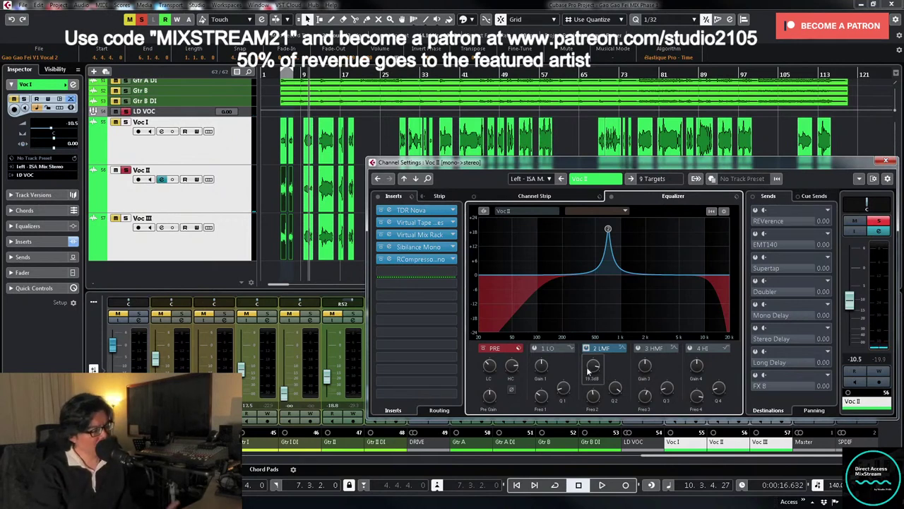
pyautogui.moveTo(594, 369); pyautogui.dragTo(590, 401)
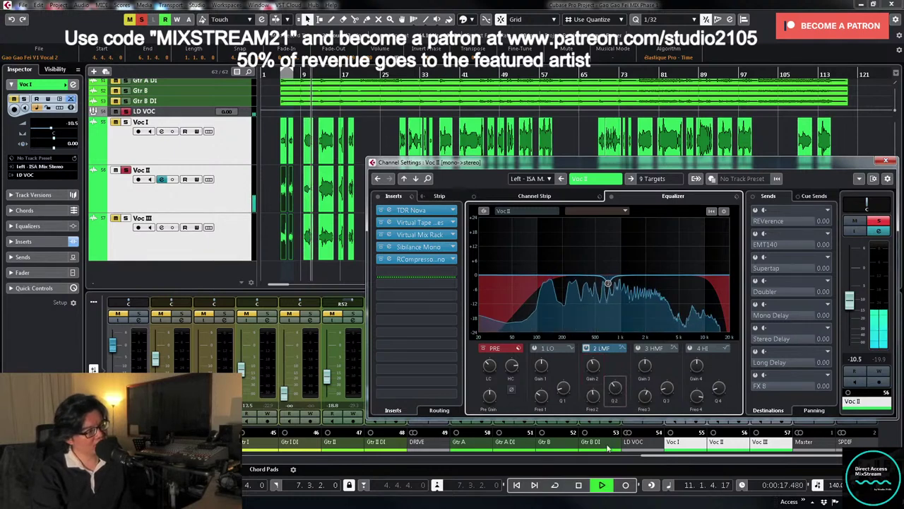
pyautogui.press('space')
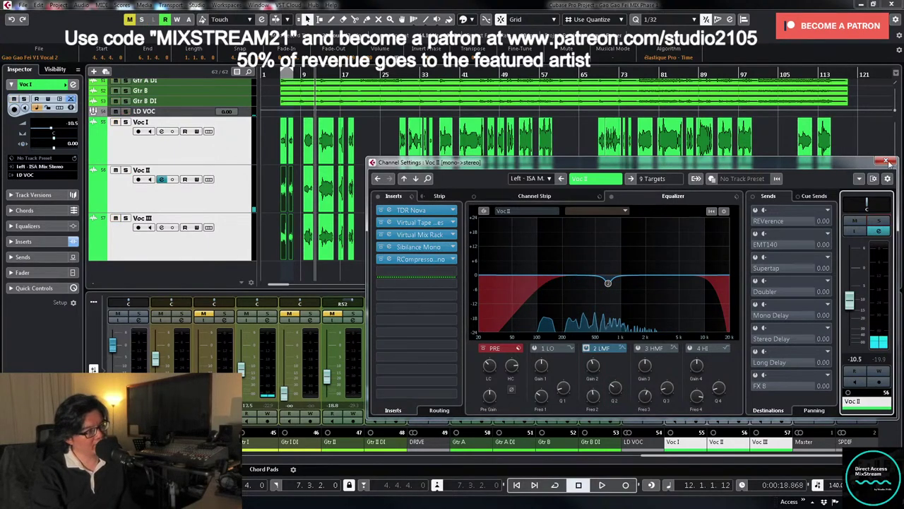
pyautogui.click(886, 161)
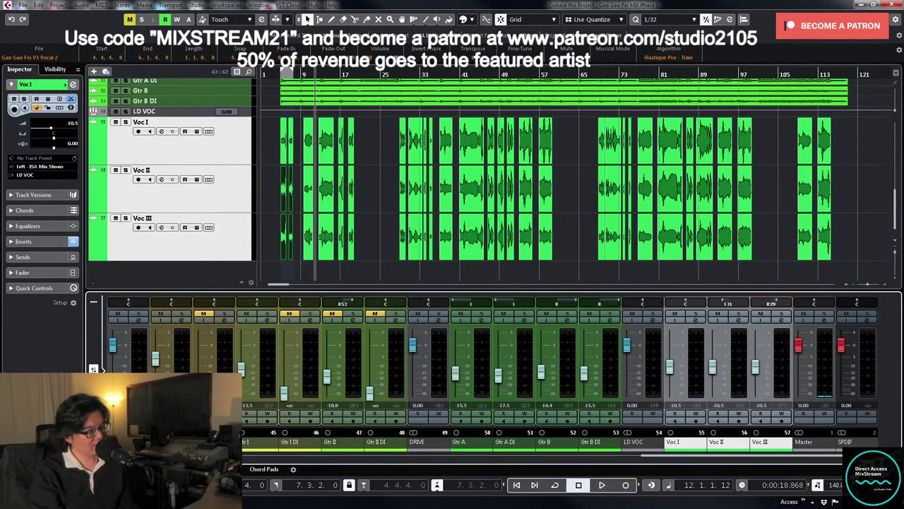
# - Play the full mix from the first vocal clips and set the Voc II and Voc III levels to -17.5 dB
pyautogui.doubleClick(281, 75)
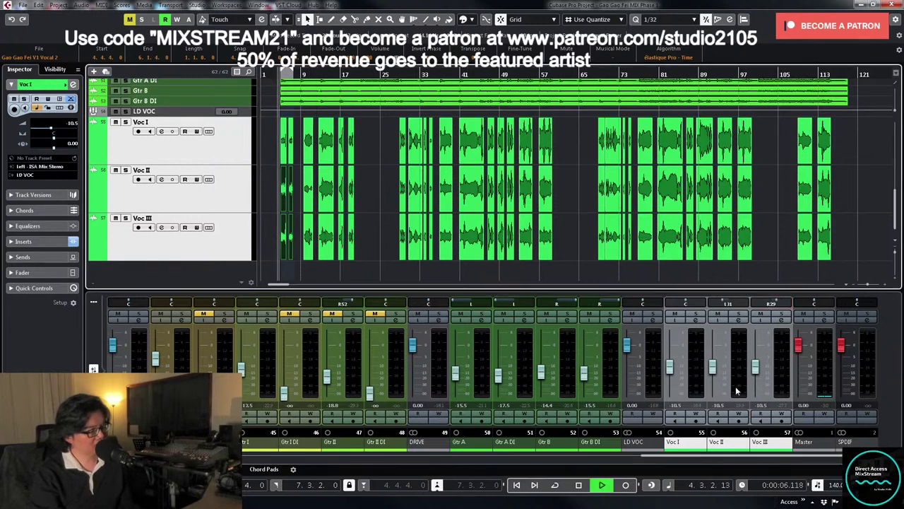
pyautogui.click(713, 370)
pyautogui.moveTo(715, 373); pyautogui.dragTo(716, 382)
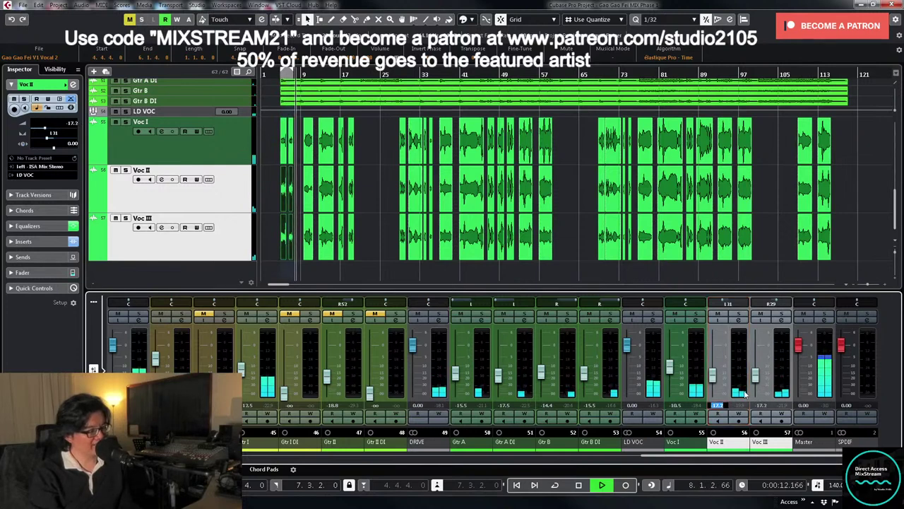
pyautogui.write('-17.5')
pyautogui.press('Return')
pyautogui.doubleClick(767, 405)
pyautogui.write('-17.5')
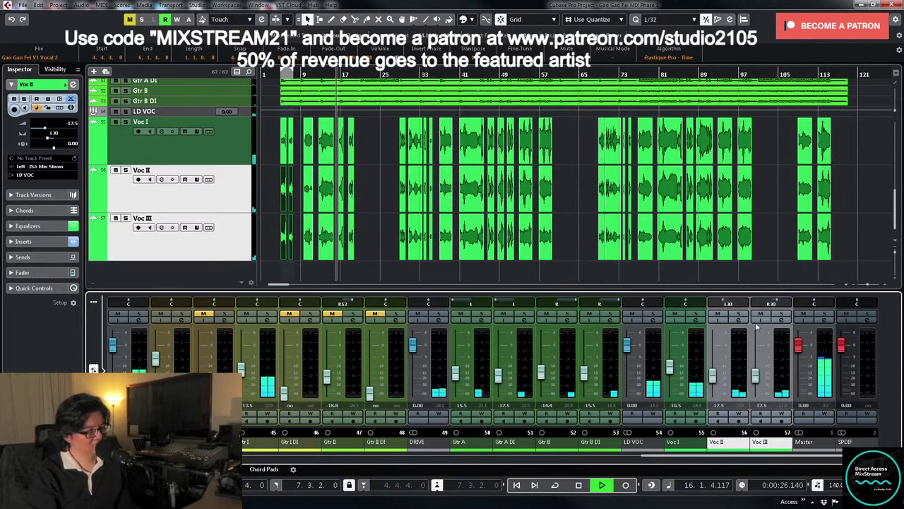
# - Raise the Voc II and Voc III levels together to -16.5 dB while the song plays
pyautogui.click(727, 385)
pyautogui.keyDown('shift'); pyautogui.click(763, 386); pyautogui.keyUp('shift')
pyautogui.moveTo(713, 382); pyautogui.dragTo(713, 380)
pyautogui.click(717, 405)
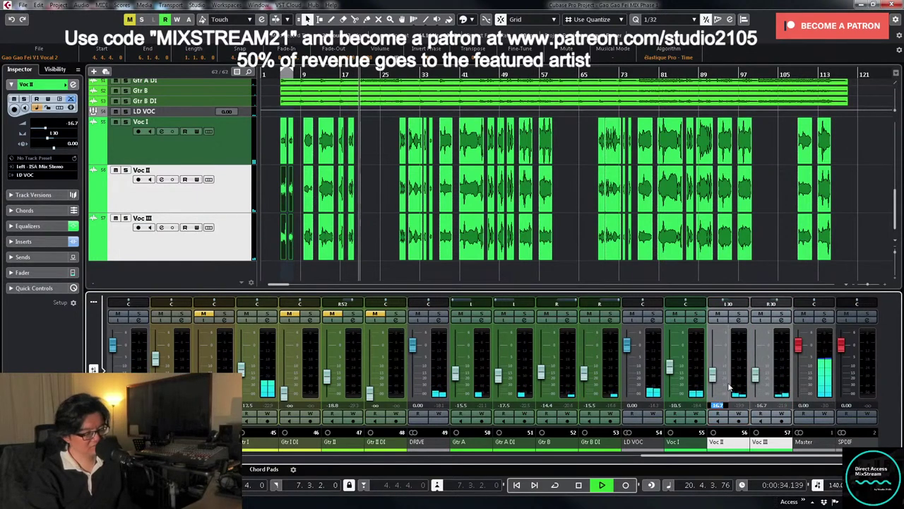
pyautogui.write('-16.5')
pyautogui.press('Return')
pyautogui.click(761, 406)
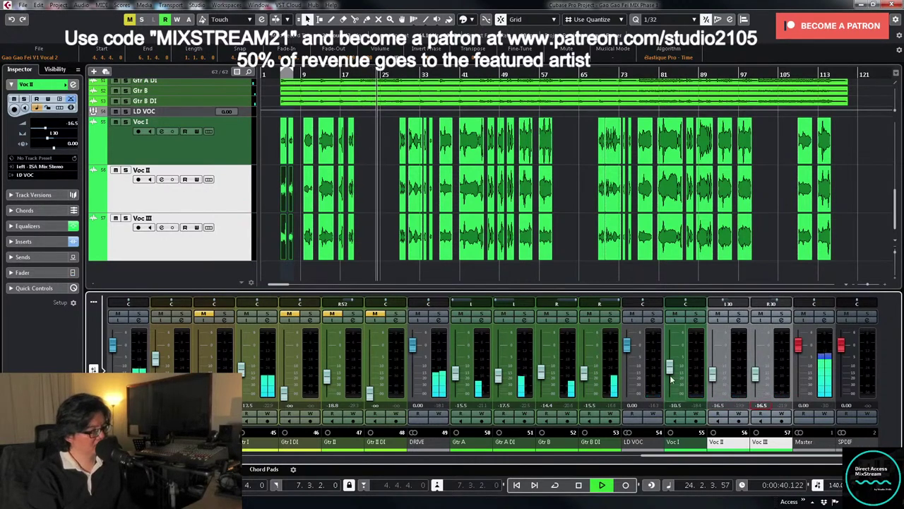
# - Raise Gtr I to -9.99 dB, lower the Gtr A and Gtr B channels together until Gtr A is at -15.9 dB, and stop playback
pyautogui.moveTo(242, 375); pyautogui.dragTo(243, 371)
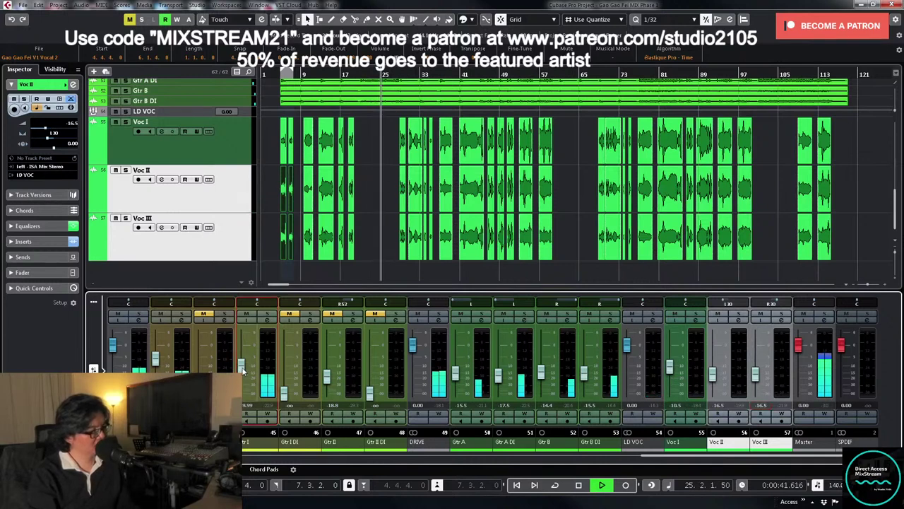
pyautogui.click(489, 383)
pyautogui.keyDown('shift'); pyautogui.click(601, 381); pyautogui.keyUp('shift')
pyautogui.moveTo(456, 378); pyautogui.dragTo(456, 380)
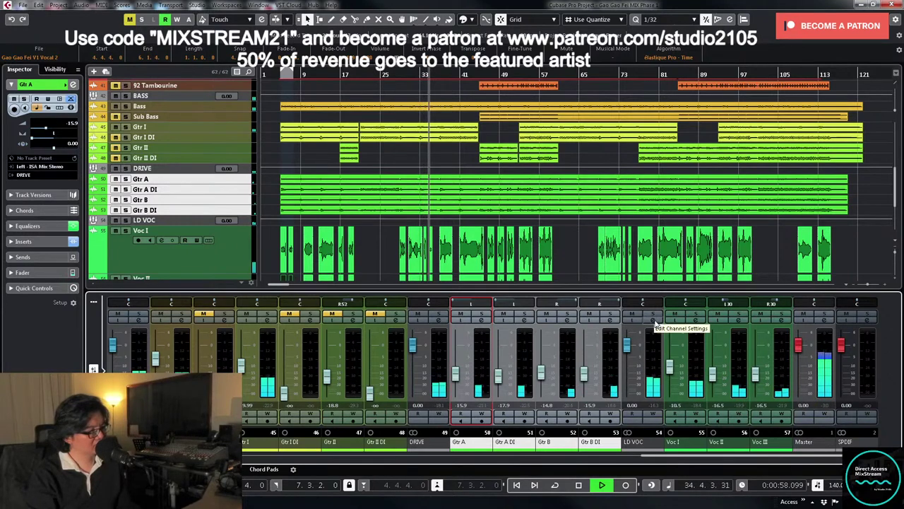
pyautogui.click(579, 260)
pyautogui.press('space')
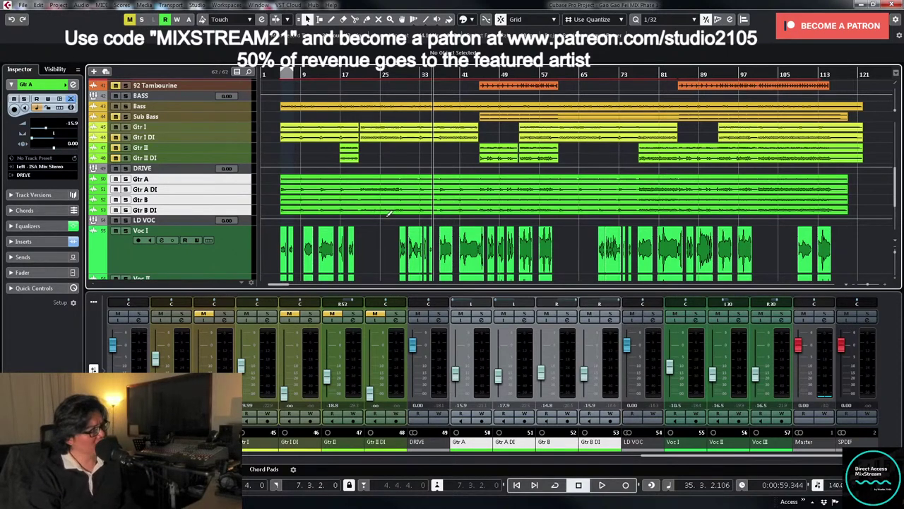
# - Open the channel settings of the LD VOC group and solo the group
pyautogui.scroll(-3, 371, 216)
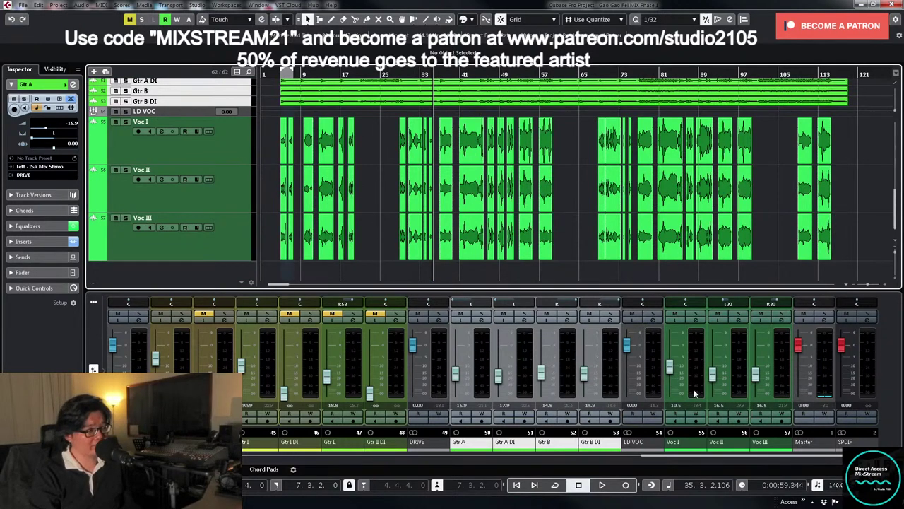
pyautogui.click(650, 320)
pyautogui.moveTo(654, 164); pyautogui.dragTo(624, 126)
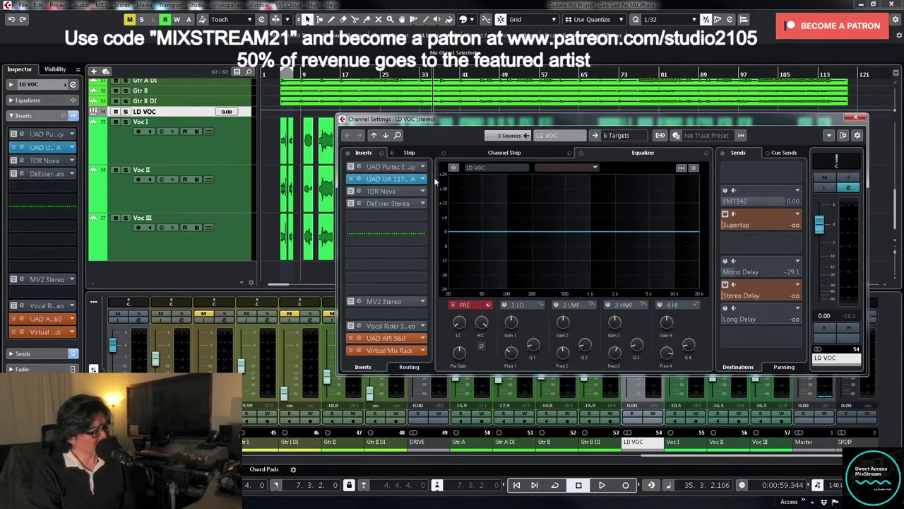
pyautogui.press('s')
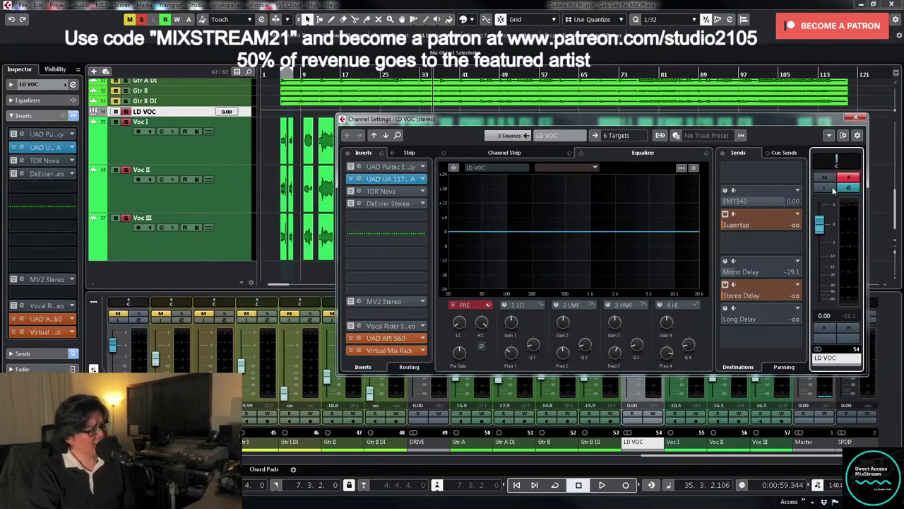
# - Open the UAD UA 1176 Rev A compressor on LD VOC and play the soloed vocals from the first clips
pyautogui.click(399, 182)
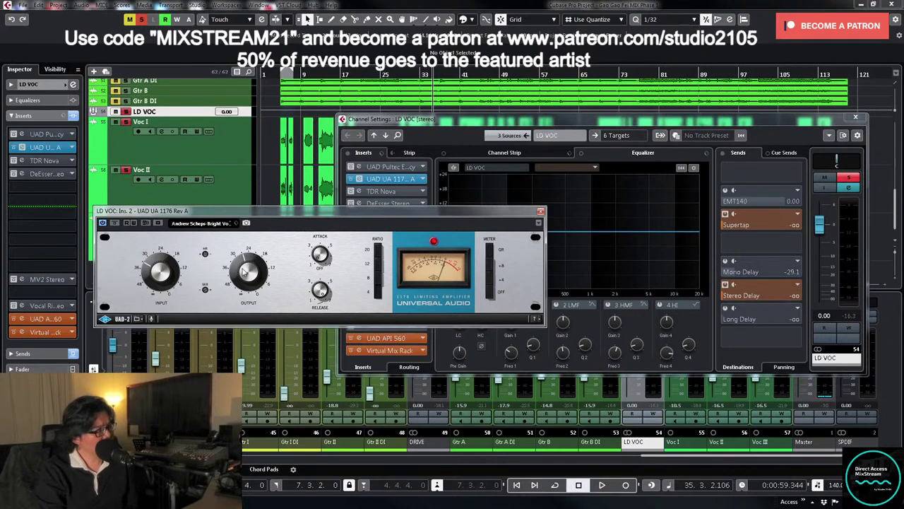
pyautogui.press('KP_1')
pyautogui.press('space')
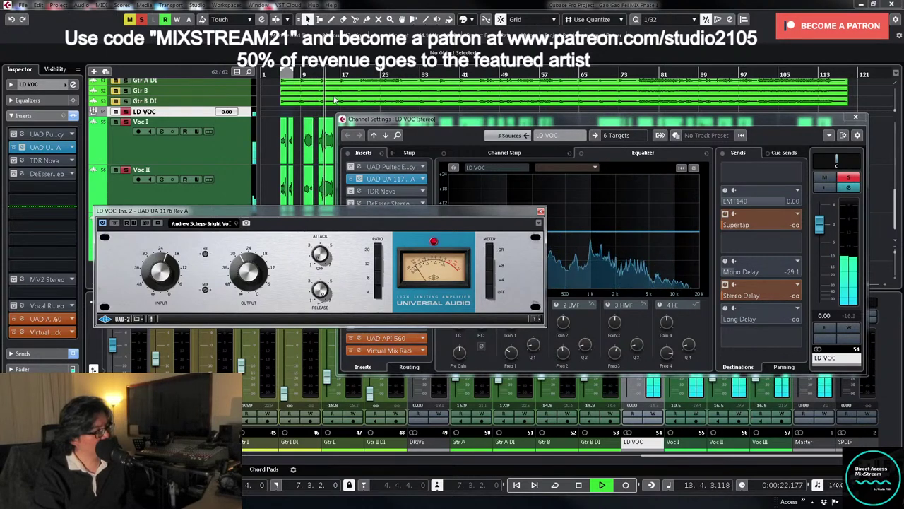
pyautogui.press('space')
# - Replay the soloed vocals from bar 9 and again from the first clips to check the 1176 compression
pyautogui.click(303, 74)
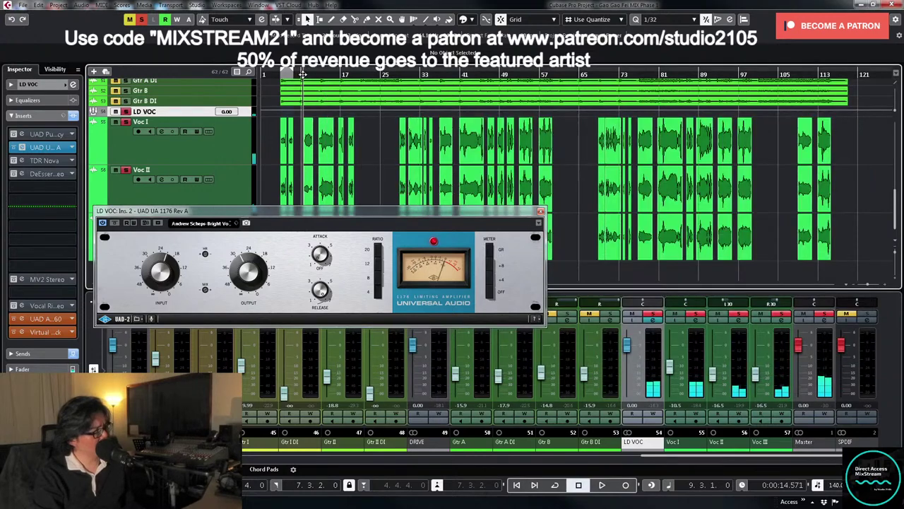
pyautogui.press('space')
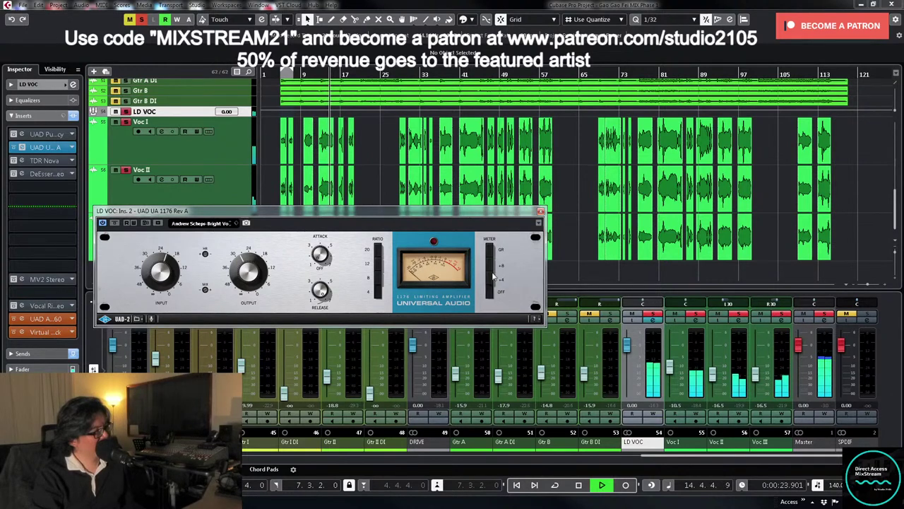
pyautogui.press('space')
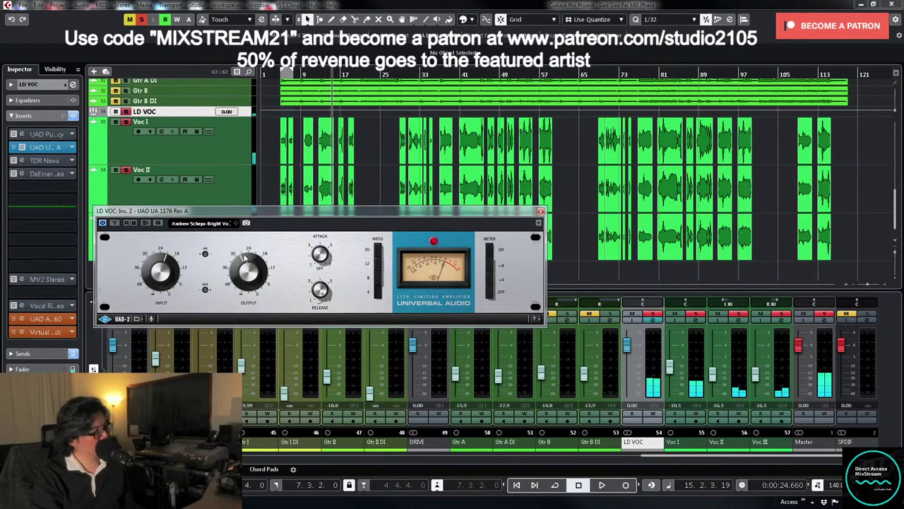
pyautogui.press('KP_1')
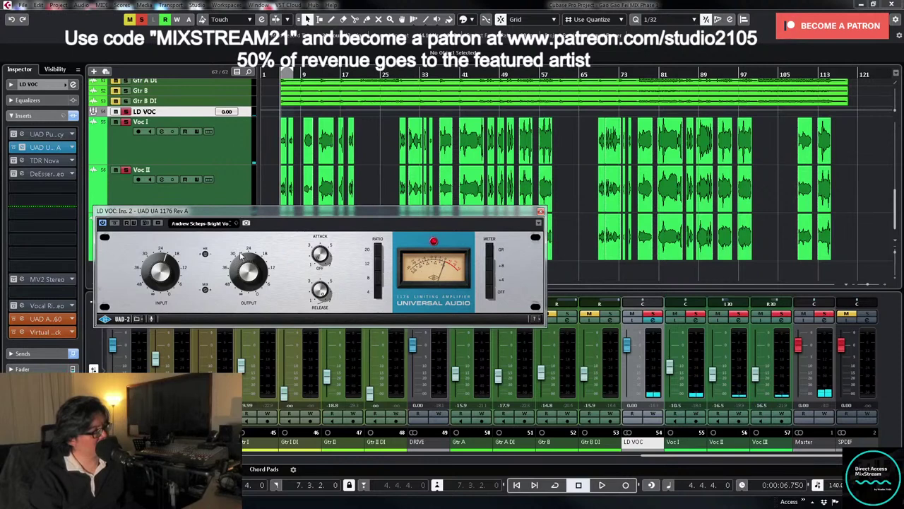
pyautogui.press('space')
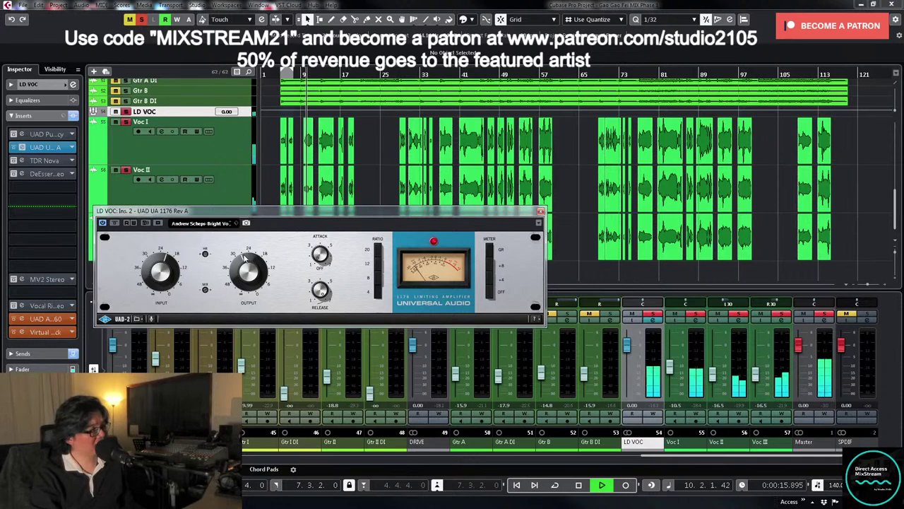
pyautogui.press('space')
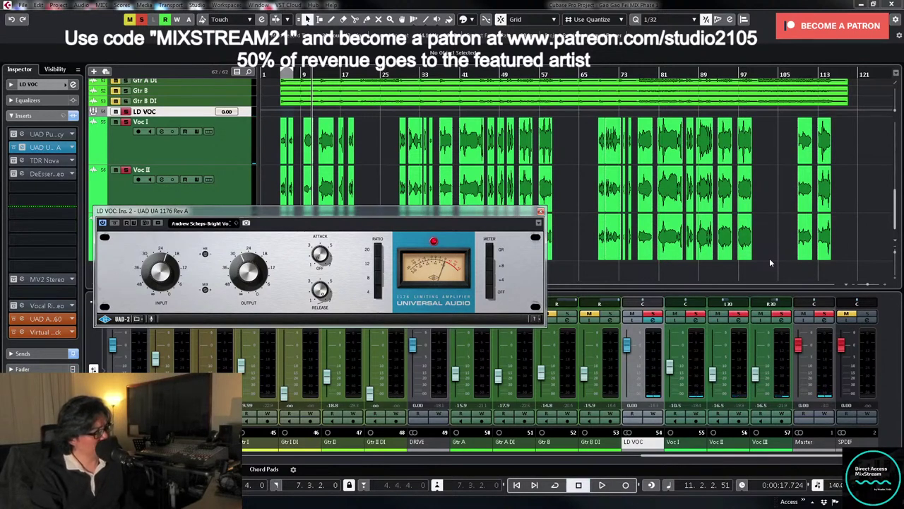
# - Unsolo LD VOC, close the 1176 and play the full mix from the first vocal clips
pyautogui.click(654, 314)
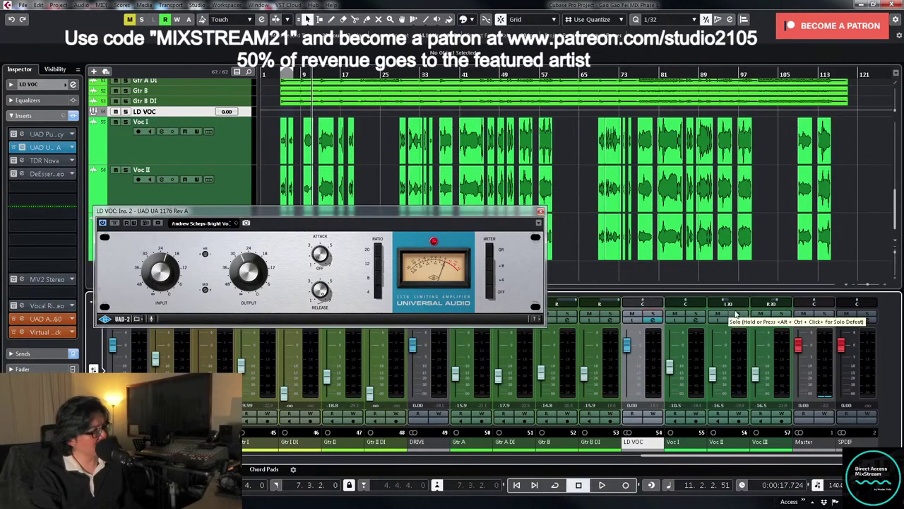
pyautogui.click(540, 211)
pyautogui.press('KP_1')
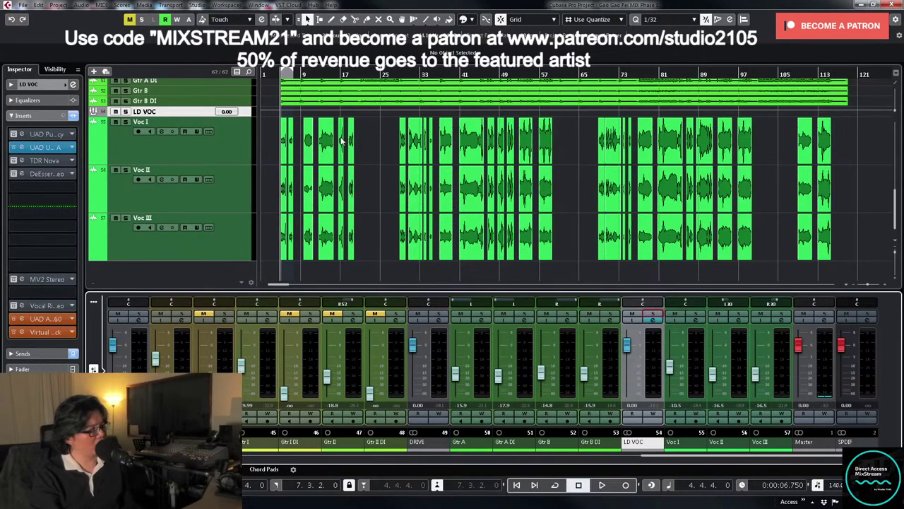
pyautogui.press('space')
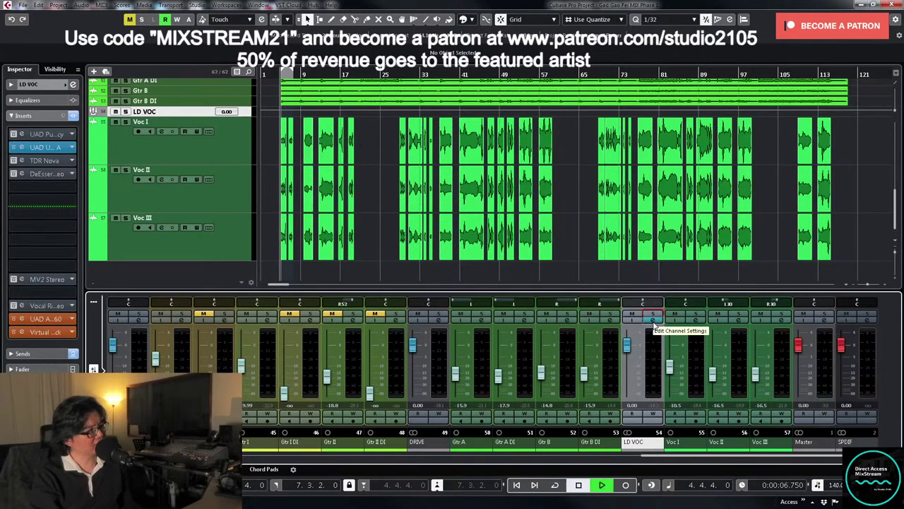
# - Check LD VOC's 1176 compression against the full mix, then close the compressor and channel settings
pyautogui.click(654, 321)
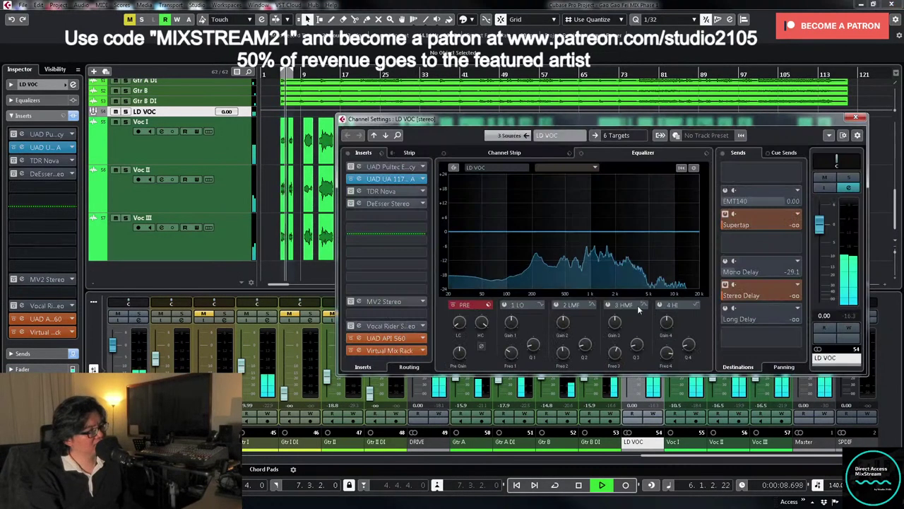
pyautogui.click(401, 179)
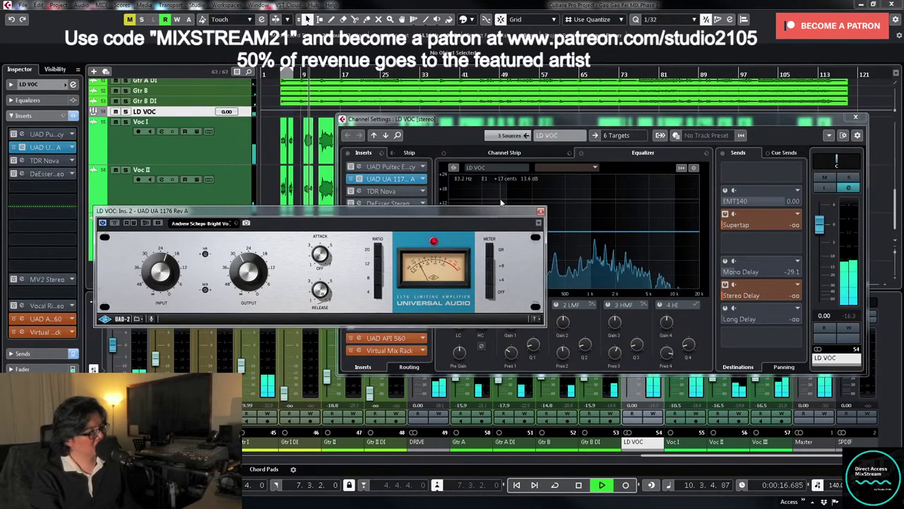
pyautogui.click(540, 210)
pyautogui.click(856, 118)
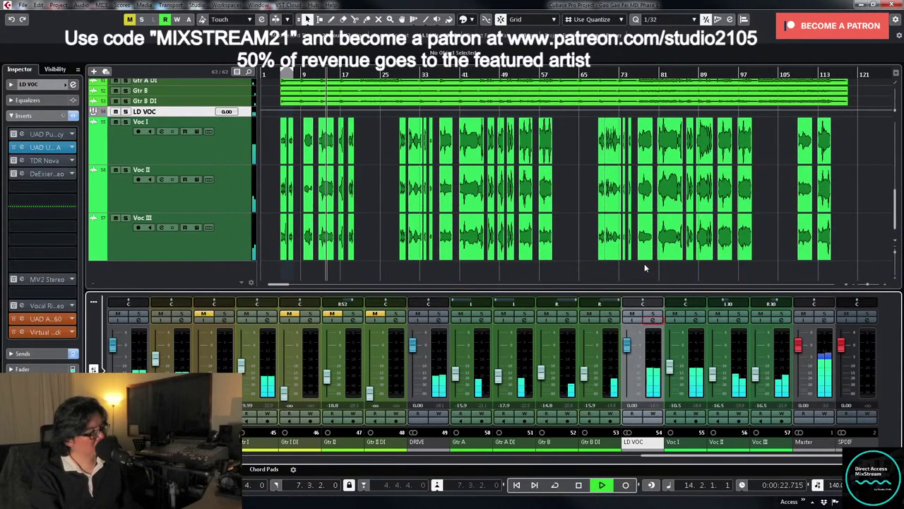
# - Open the UAD Pultec EQP-1A on LD VOC, arrange its window beside the channel settings and take the EQ out of bypass
pyautogui.click(652, 319)
pyautogui.click(387, 167)
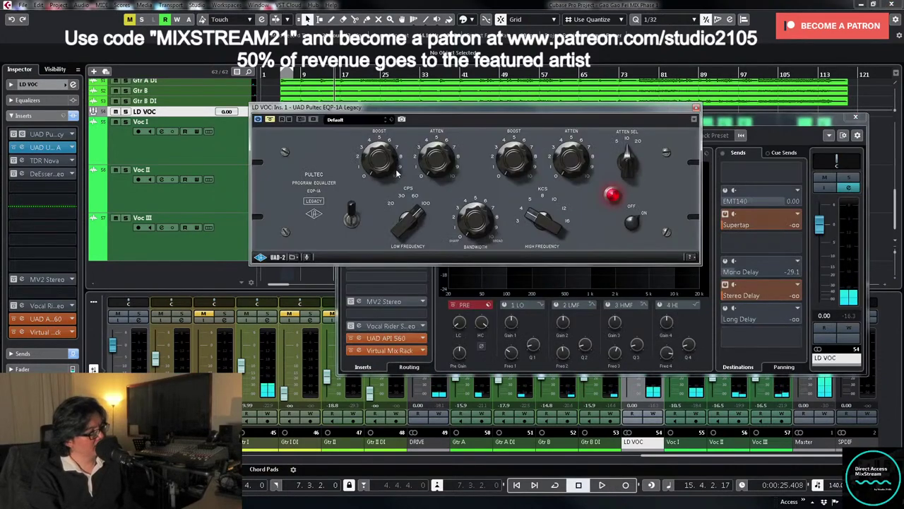
pyautogui.moveTo(664, 110); pyautogui.dragTo(837, 182)
pyautogui.moveTo(730, 118); pyautogui.dragTo(632, 95)
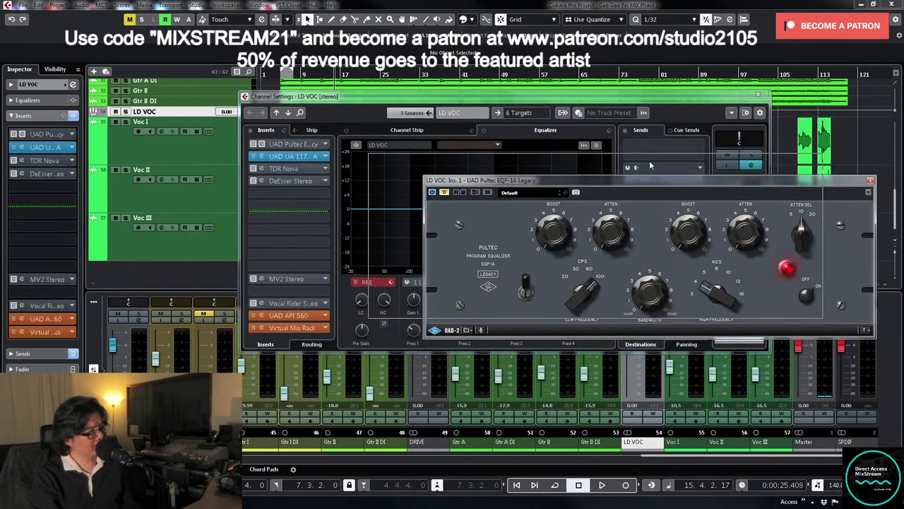
pyautogui.moveTo(704, 184); pyautogui.dragTo(644, 181)
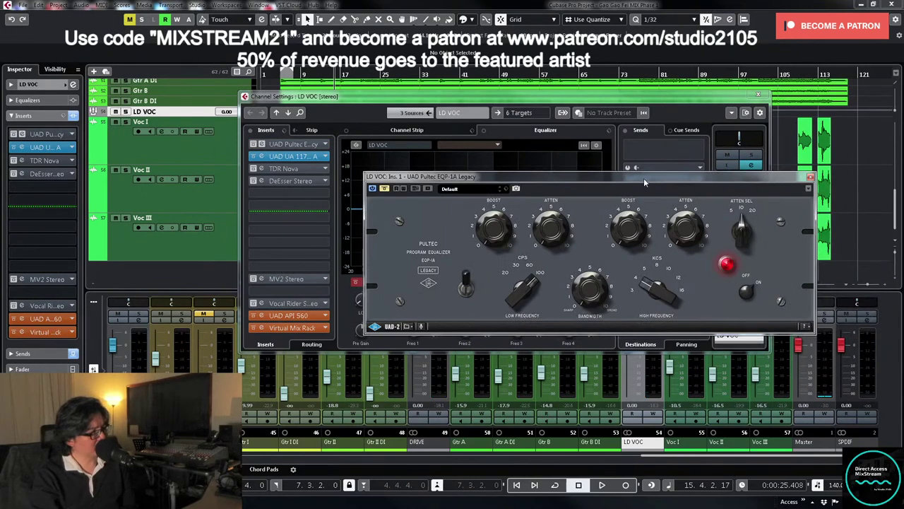
pyautogui.rightClick(643, 178)
pyautogui.click(606, 187)
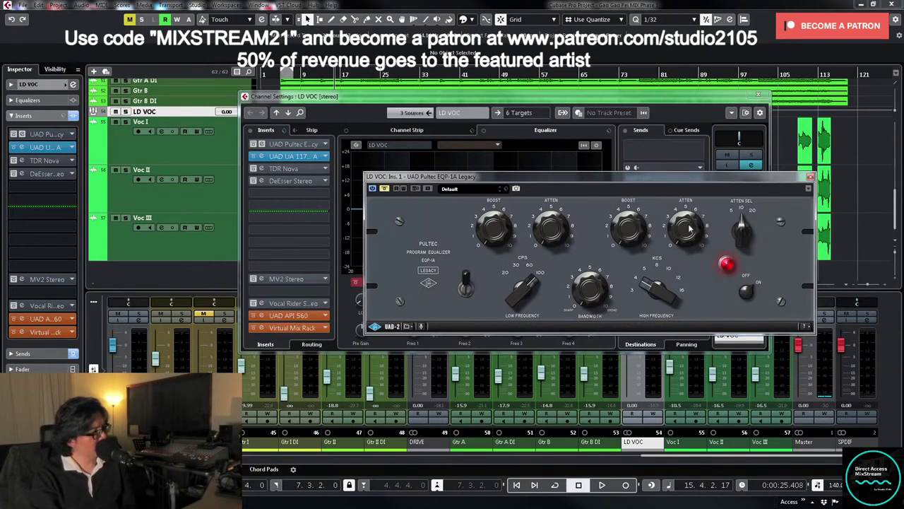
pyautogui.click(384, 189)
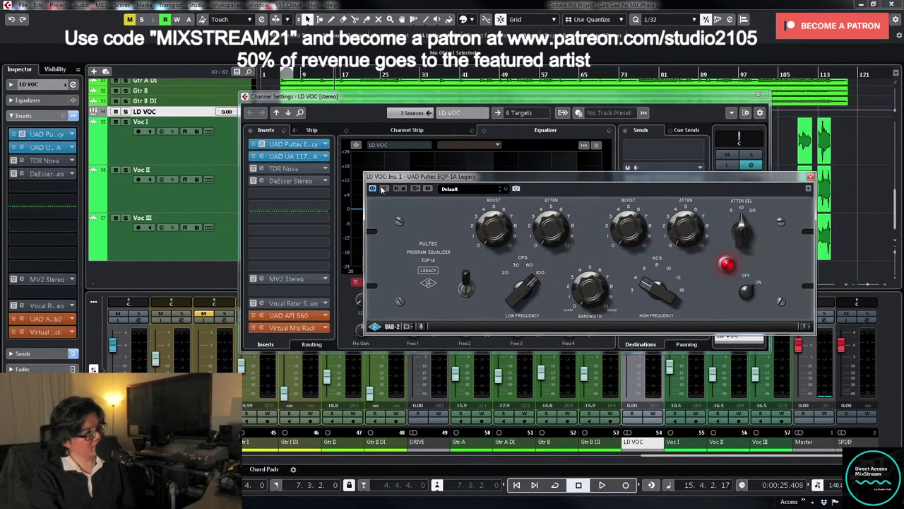
# - Review the 1176 settings, then set the Pultec's ATTEN SEL to 20 and listen to the mix briefly
pyautogui.click(287, 156)
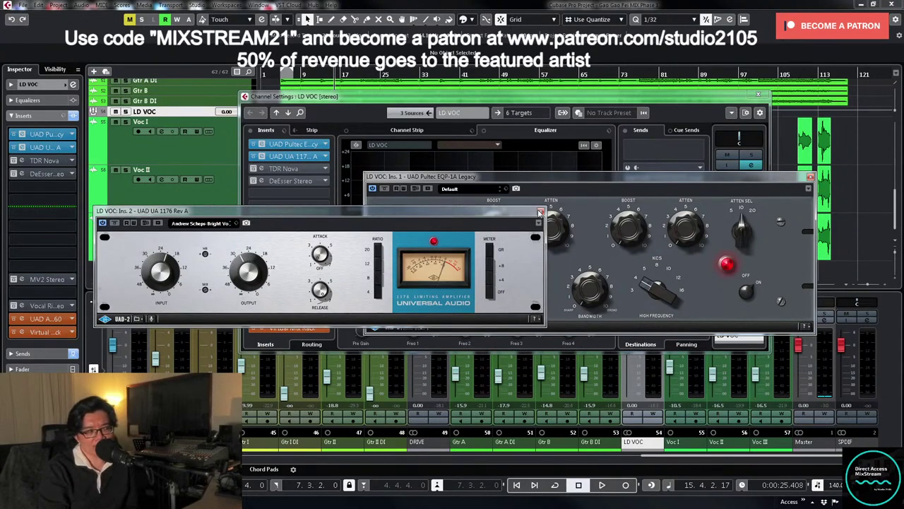
pyautogui.click(539, 212)
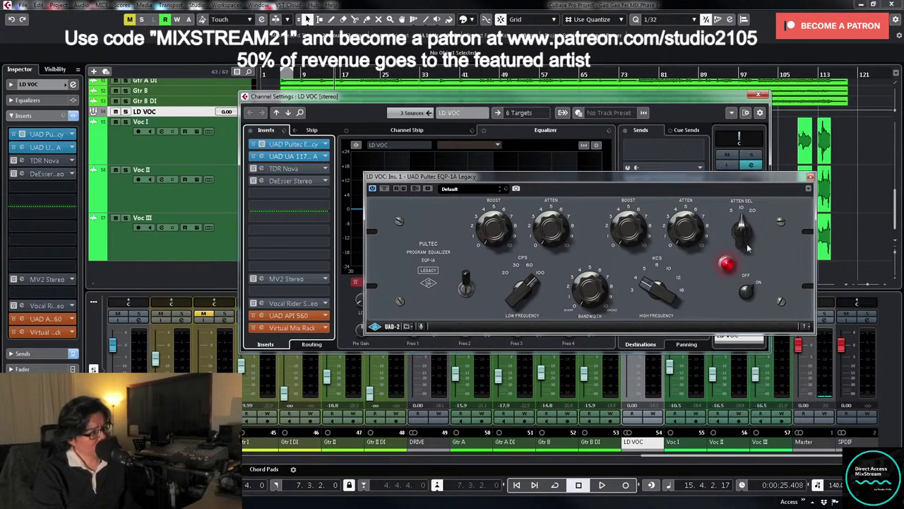
pyautogui.moveTo(746, 245); pyautogui.dragTo(754, 194)
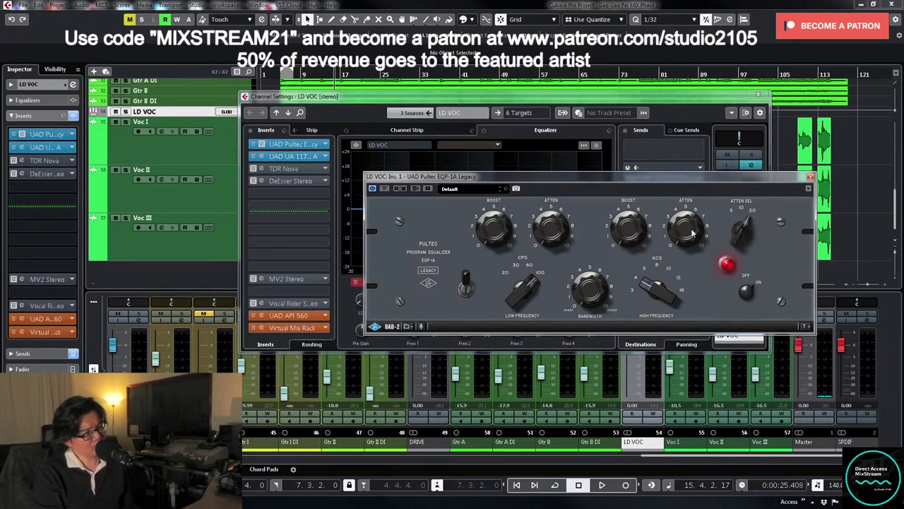
pyautogui.press('space')
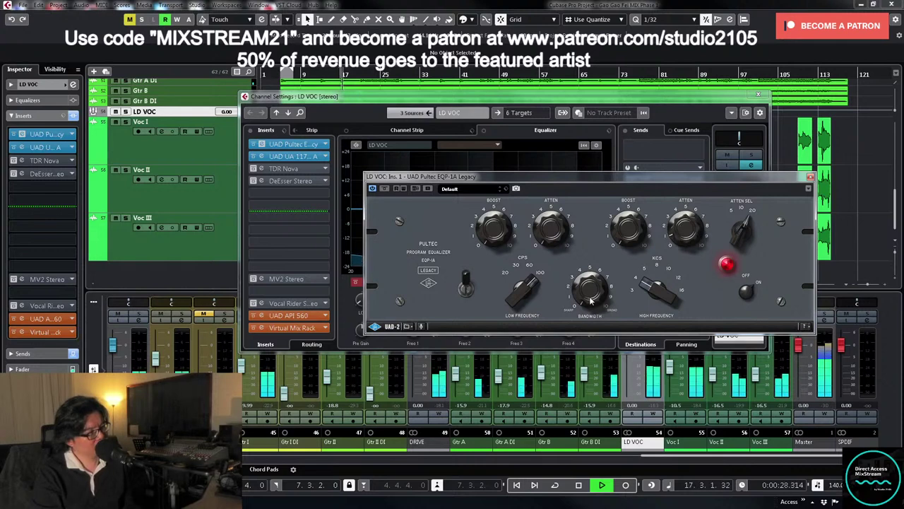
pyautogui.press('space')
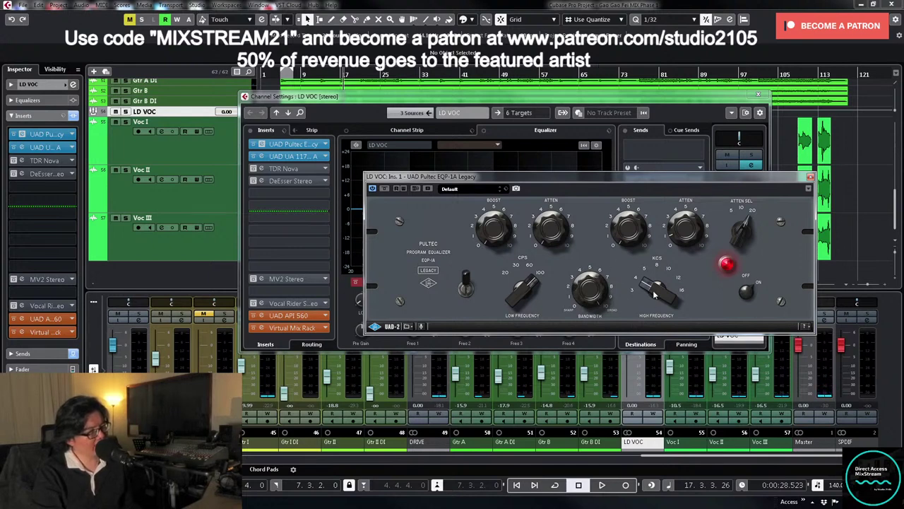
# - Try the Pultec's high frequency at 3 KCS and replay the mix from the first vocals
pyautogui.moveTo(655, 296); pyautogui.dragTo(649, 285)
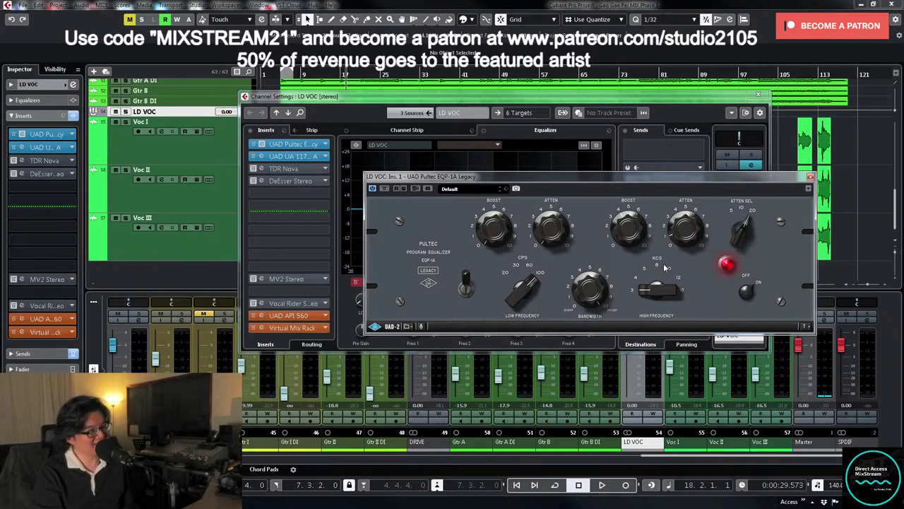
pyautogui.press('space')
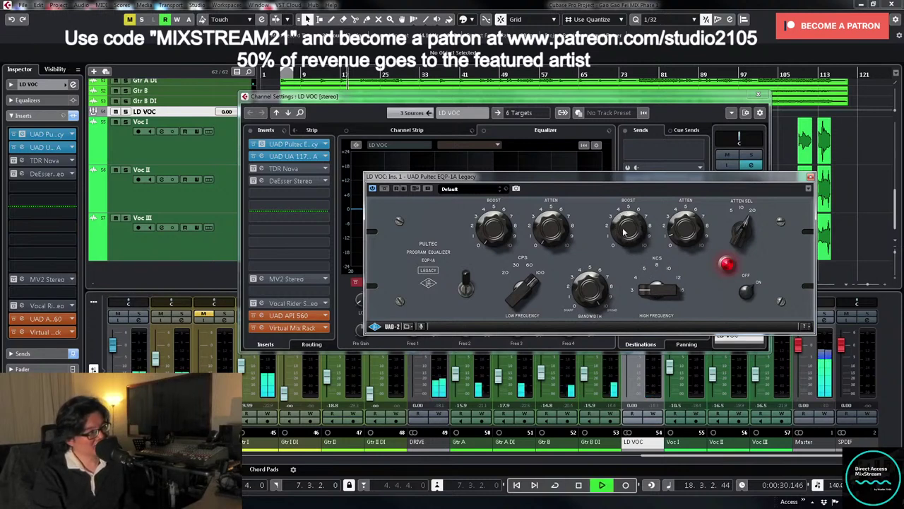
pyautogui.press('space')
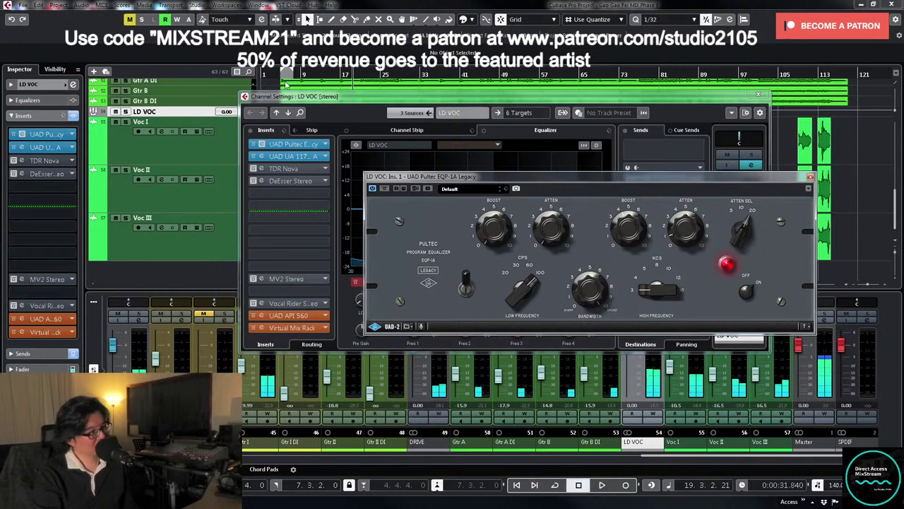
pyautogui.press('space')
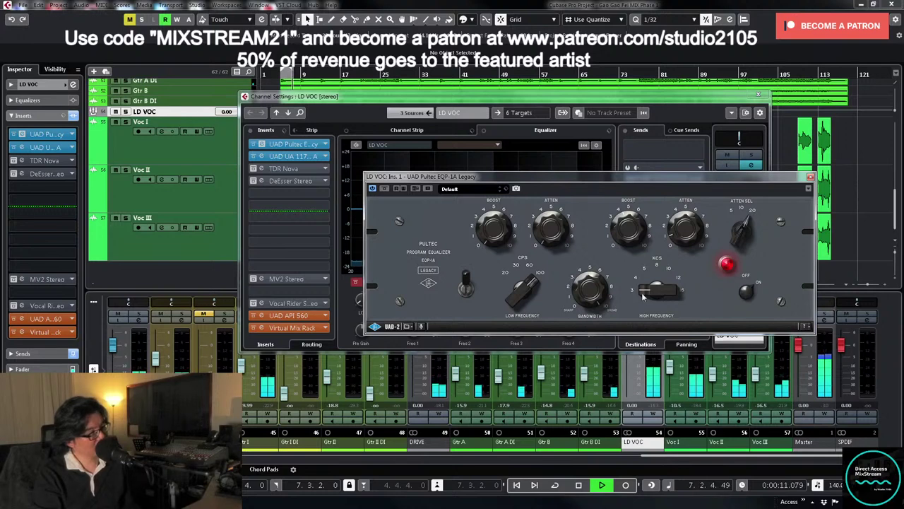
pyautogui.press('space')
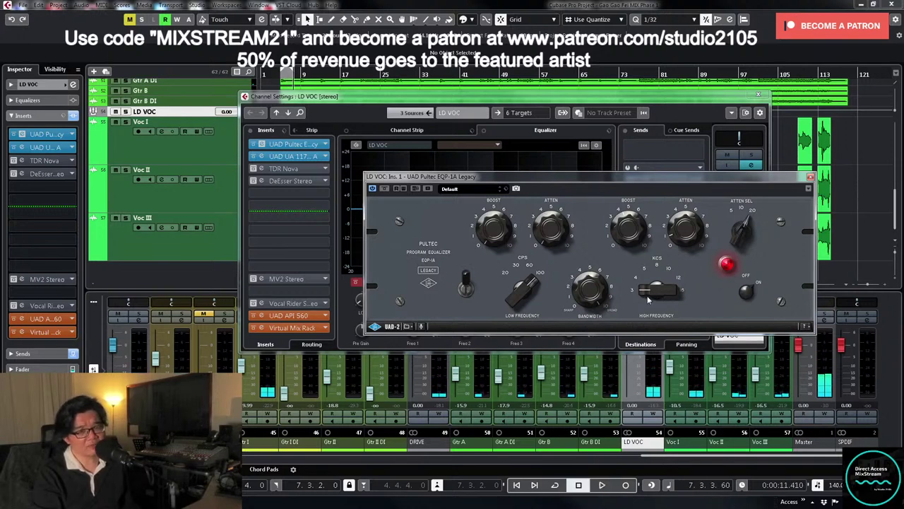
# - Play from the first vocal clips and move the Pultec's high frequency through 4 and 5 up to 10 KCS, testing the high boost
pyautogui.press('KP_1')
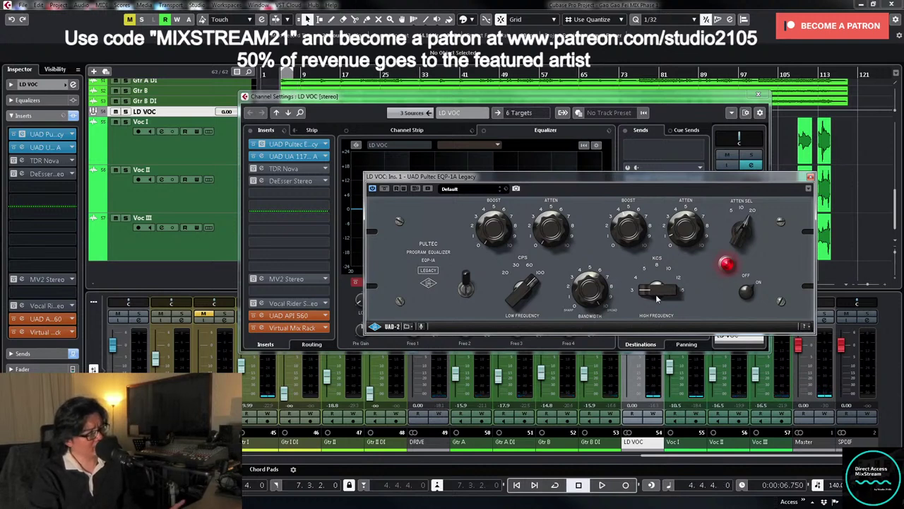
pyautogui.press('space')
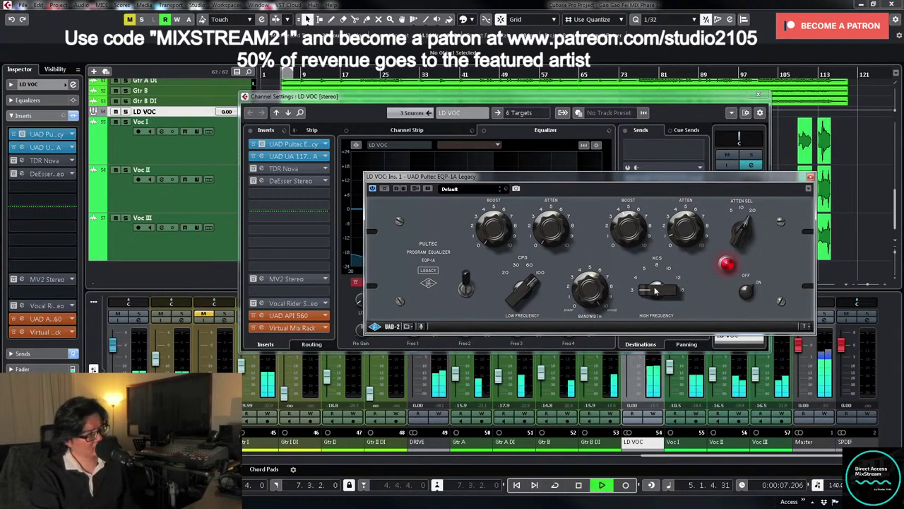
pyautogui.moveTo(656, 290); pyautogui.dragTo(655, 279)
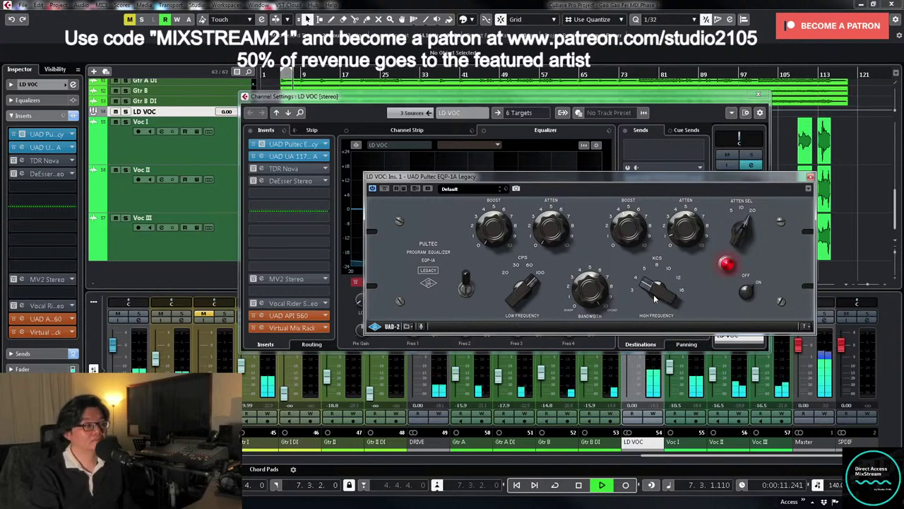
pyautogui.moveTo(655, 297); pyautogui.dragTo(653, 282)
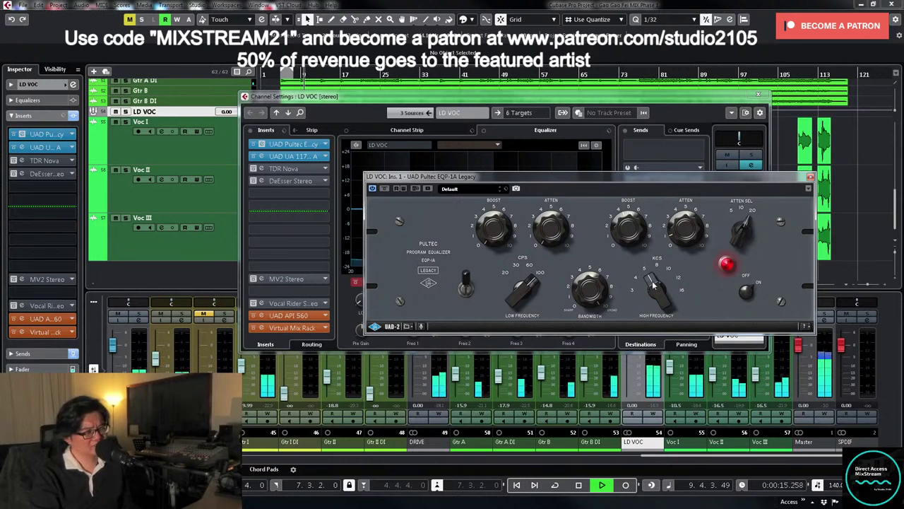
pyautogui.moveTo(628, 227)
pyautogui.mouseDown()
pyautogui.moveTo(628, 197)
pyautogui.moveTo(624, 238)
pyautogui.mouseUp()
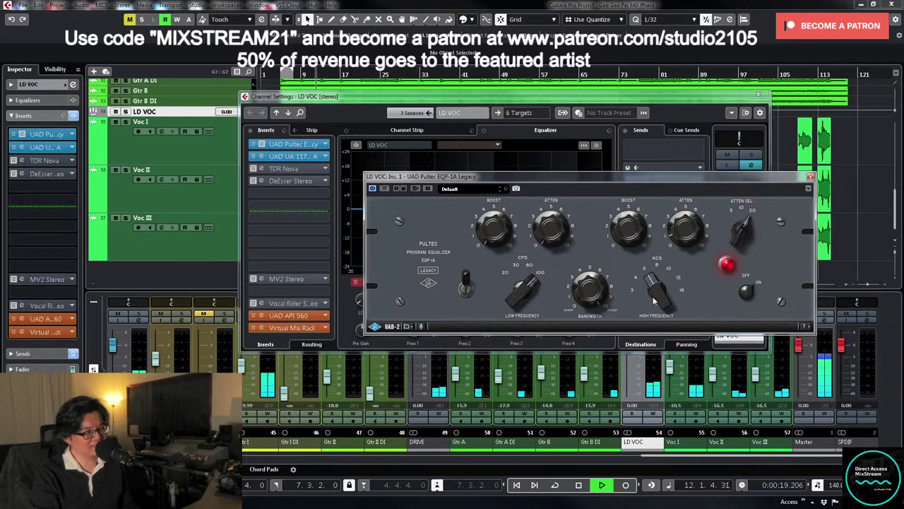
pyautogui.moveTo(656, 300); pyautogui.dragTo(656, 277)
pyautogui.moveTo(629, 223)
pyautogui.mouseDown()
pyautogui.moveTo(627, 186)
pyautogui.moveTo(629, 228)
pyautogui.mouseUp()
pyautogui.moveTo(652, 303); pyautogui.dragTo(655, 281)
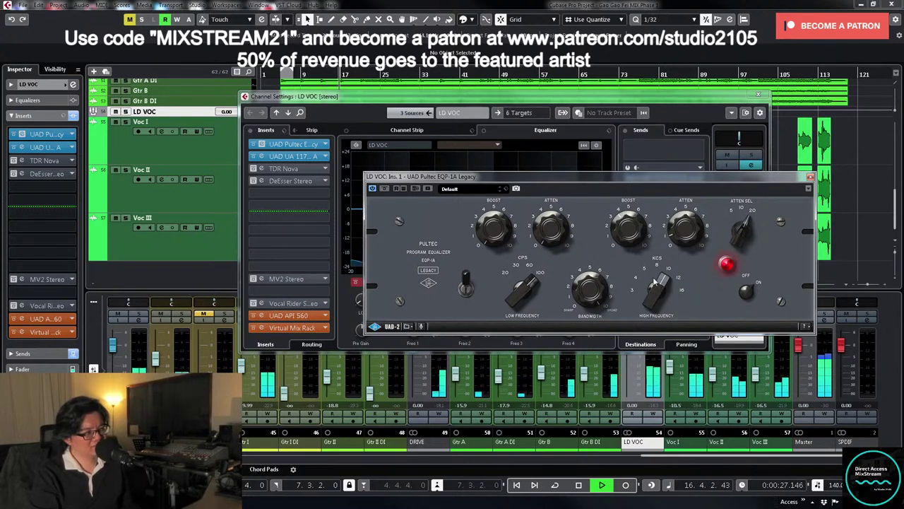
# - Set the Pultec's high frequency to 4 KCS and replay the mix from the first vocals
pyautogui.press('space')
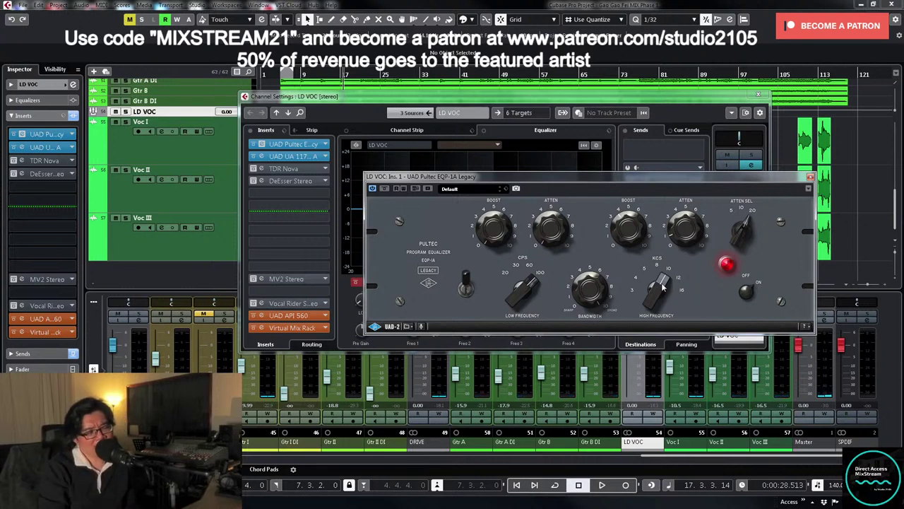
pyautogui.moveTo(664, 283); pyautogui.dragTo(638, 305)
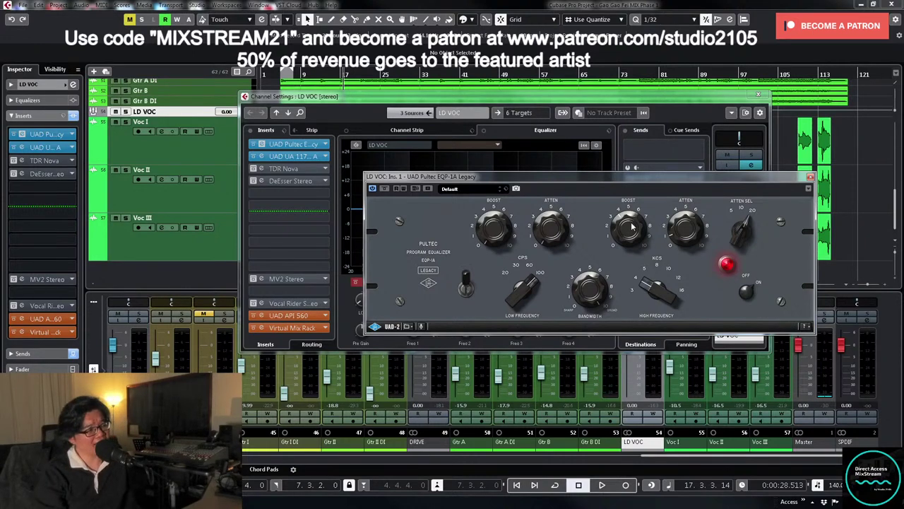
pyautogui.press('space')
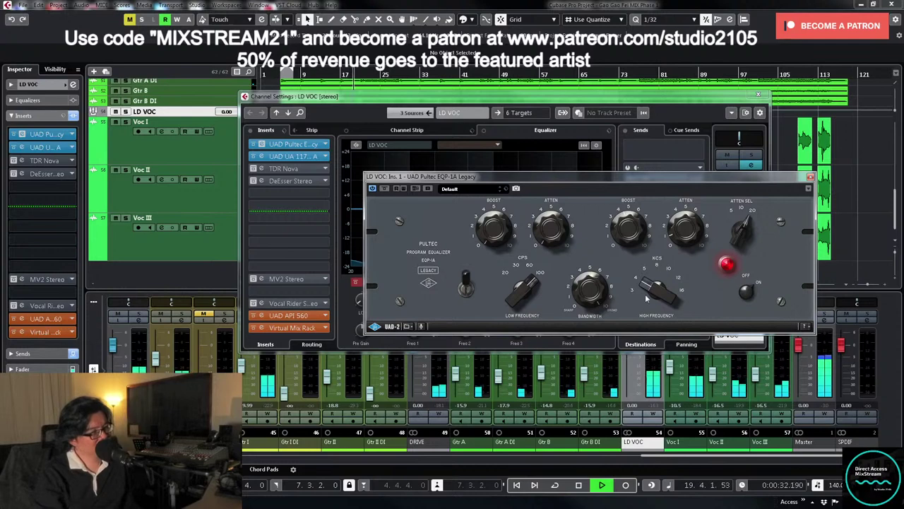
pyautogui.moveTo(646, 288)
pyautogui.mouseDown()
pyautogui.moveTo(646, 316)
pyautogui.moveTo(655, 285)
pyautogui.mouseUp()
pyautogui.press('KP_1')
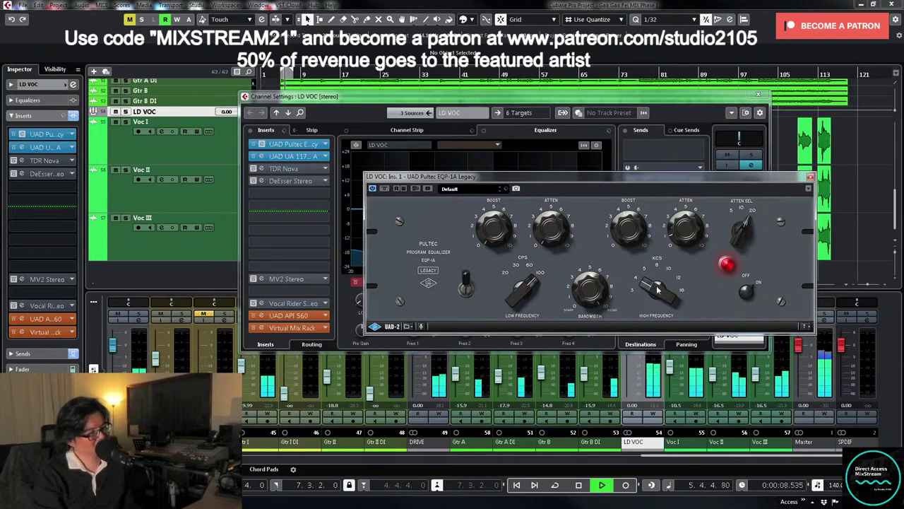
# - Compare the lead vocals with the Pultec bypassed and engaged, then stop playback and close the EQ and channel settings
pyautogui.click(465, 283)
pyautogui.press('KP_1')
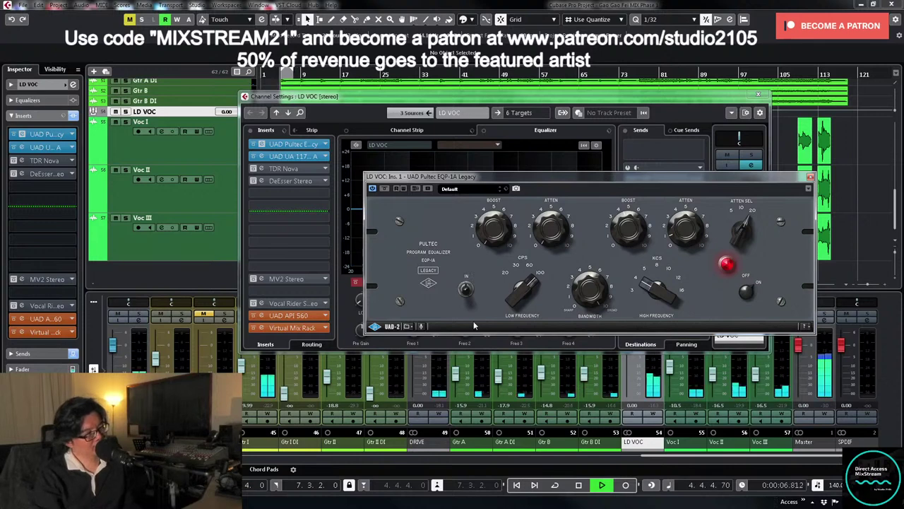
pyautogui.click(467, 282)
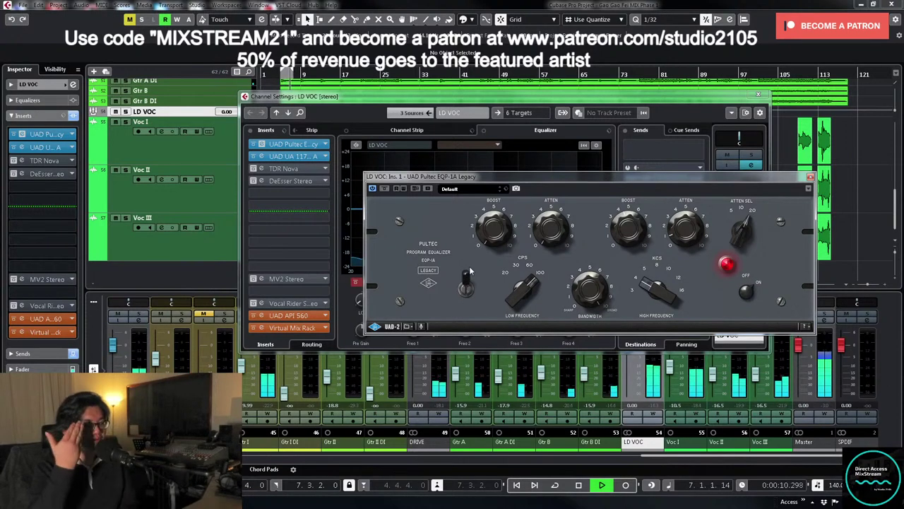
pyautogui.press('space')
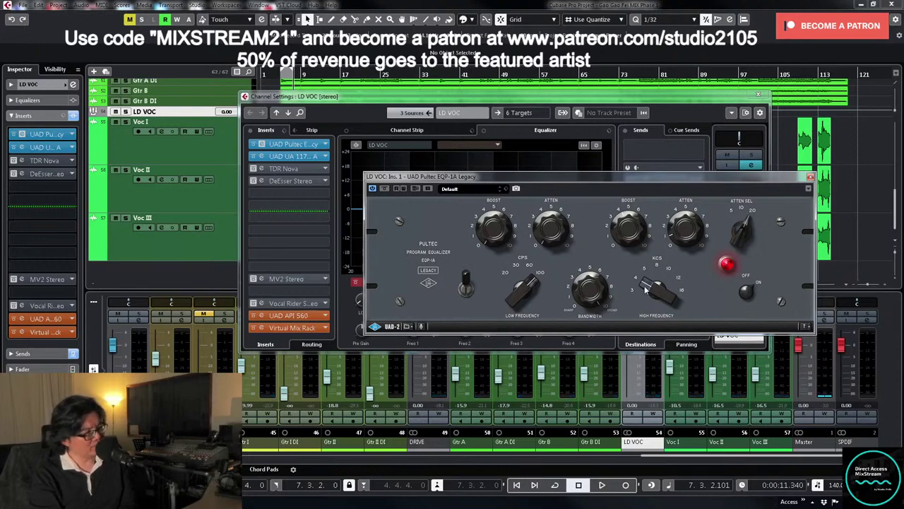
pyautogui.click(810, 177)
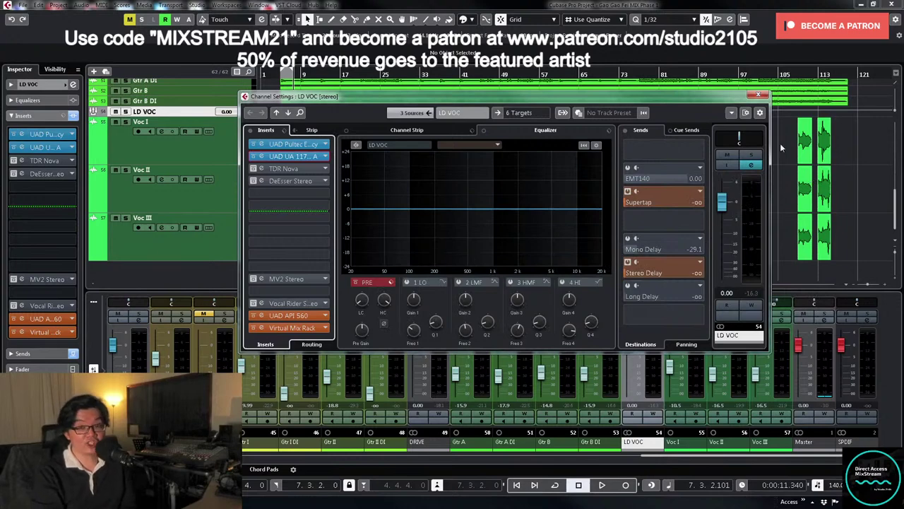
pyautogui.click(759, 96)
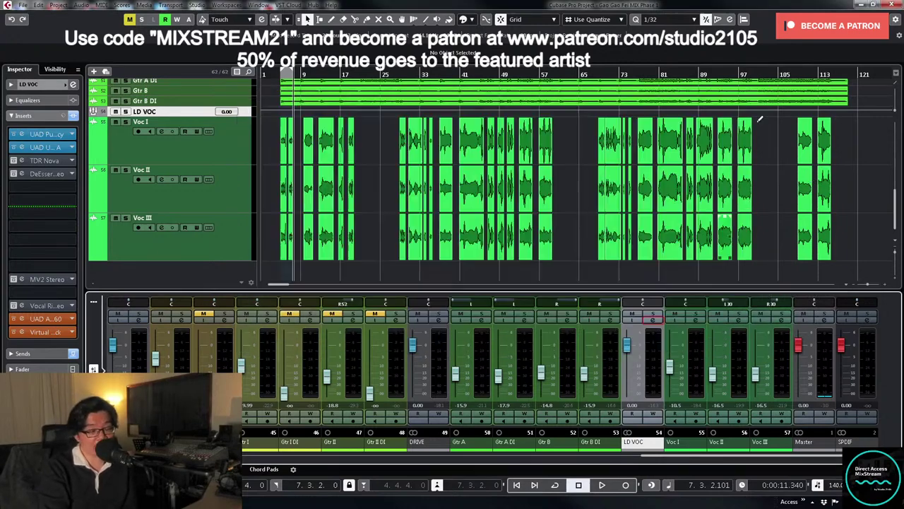
# - Review Voc I's inserts and TDR Nova curve, then close them while playing the mix
pyautogui.click(696, 319)
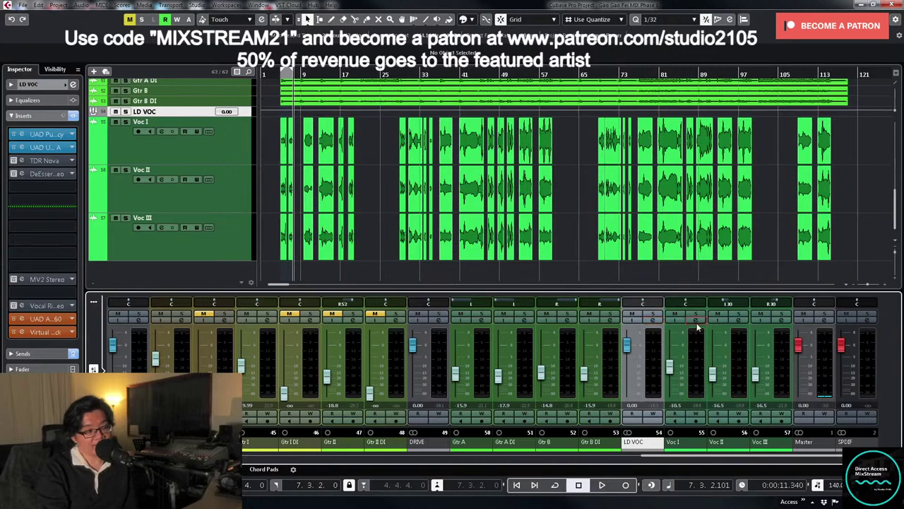
pyautogui.click(323, 145)
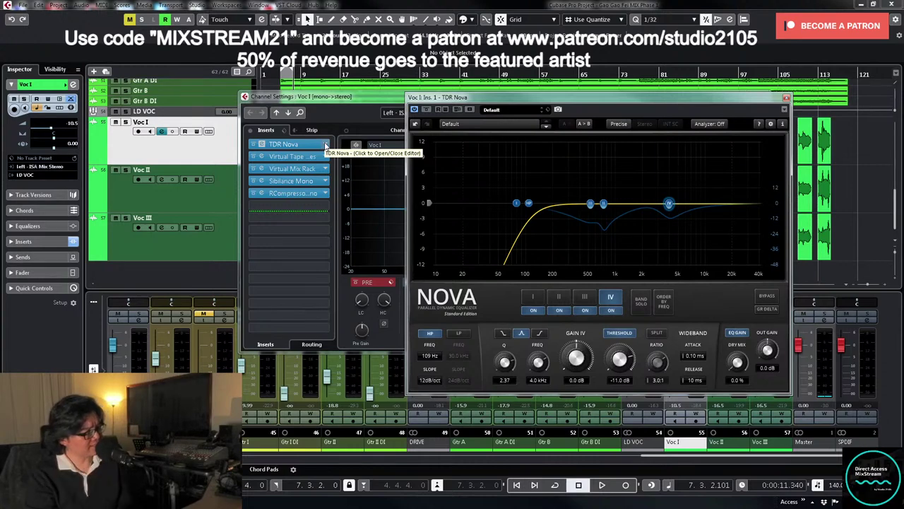
pyautogui.click(786, 96)
pyautogui.press('space')
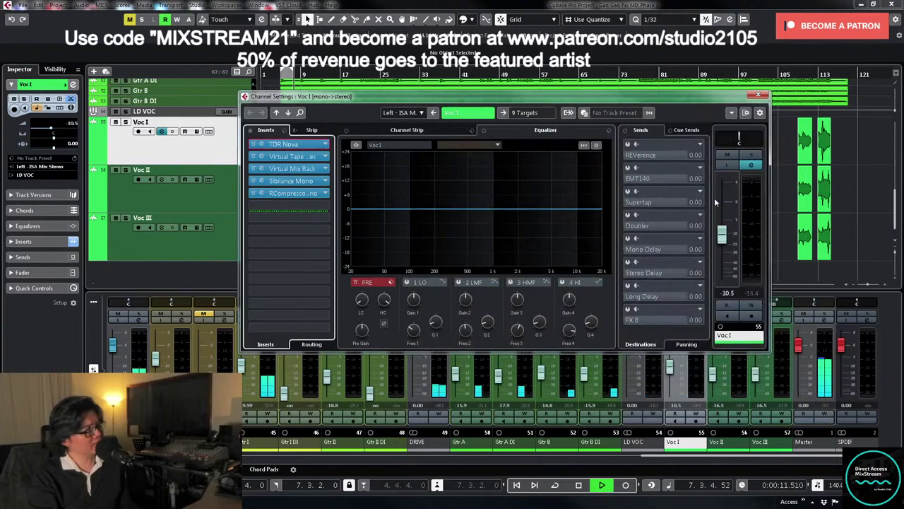
pyautogui.click(758, 95)
# - On LD VOC, move the pre/post-fader divider so that the Vocal Rider insert sits before the fader
pyautogui.click(653, 321)
pyautogui.press('space')
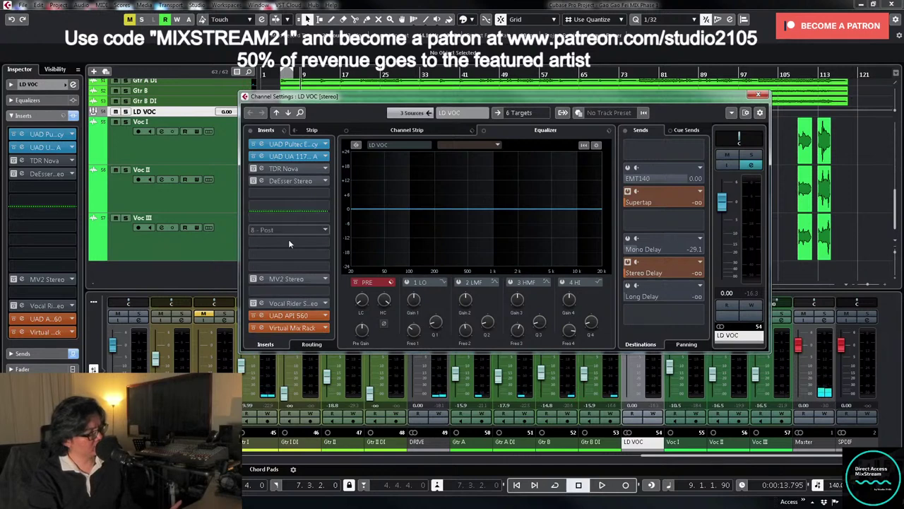
pyautogui.moveTo(288, 210); pyautogui.dragTo(288, 313)
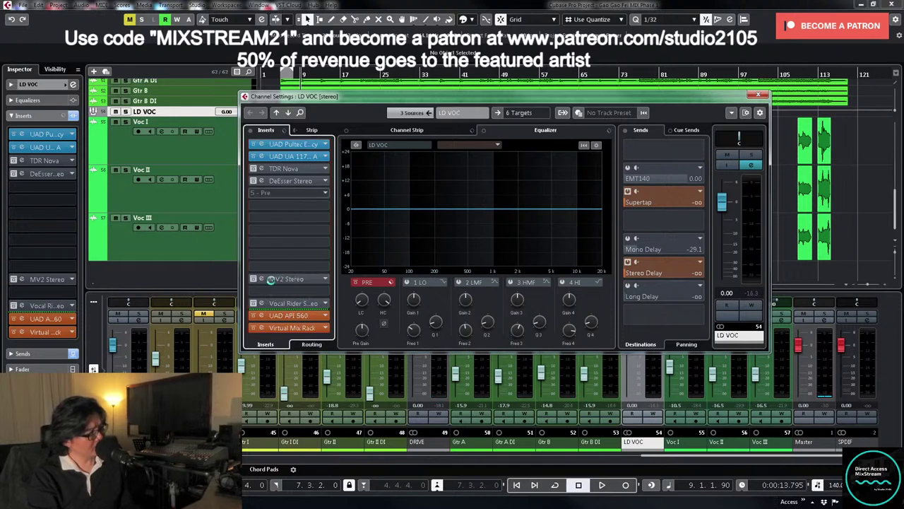
# - Open the Vocal Rider on LD VOC, take it out of bypass and raise its upper range limit to 6.0
pyautogui.click(299, 304)
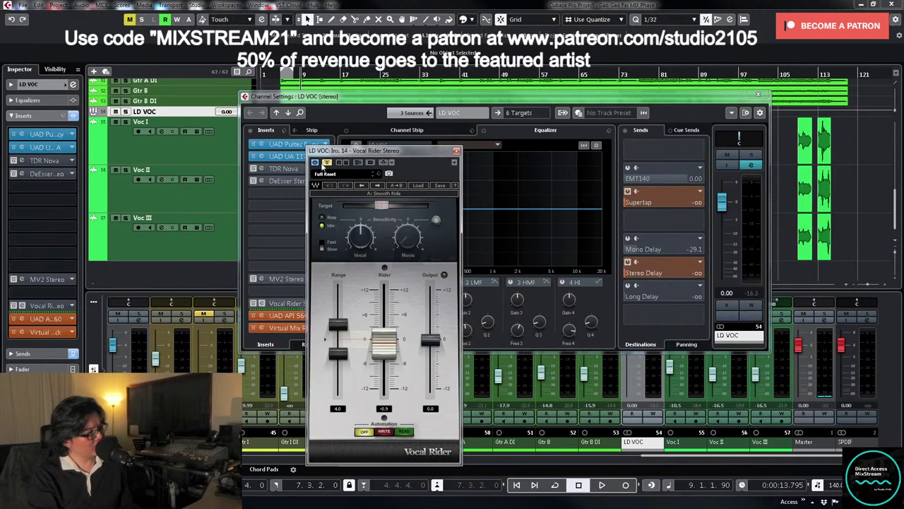
pyautogui.click(326, 163)
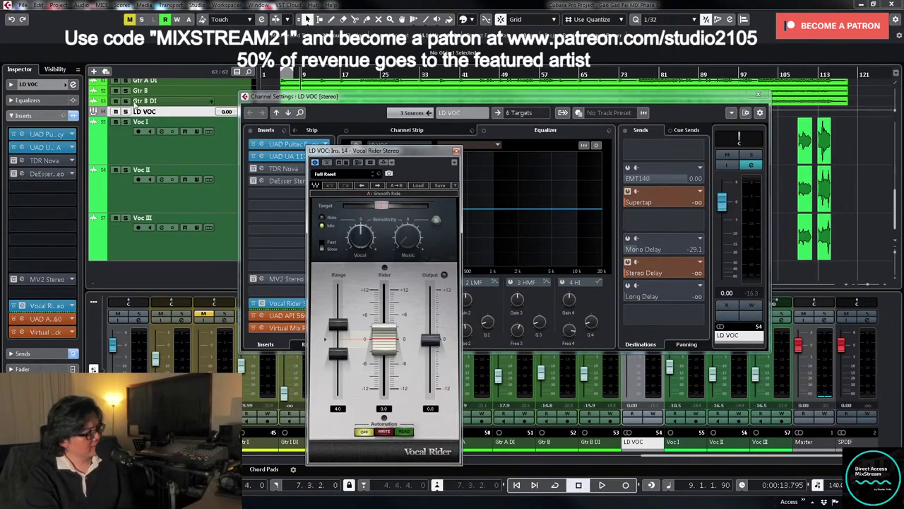
pyautogui.moveTo(337, 323); pyautogui.dragTo(337, 313)
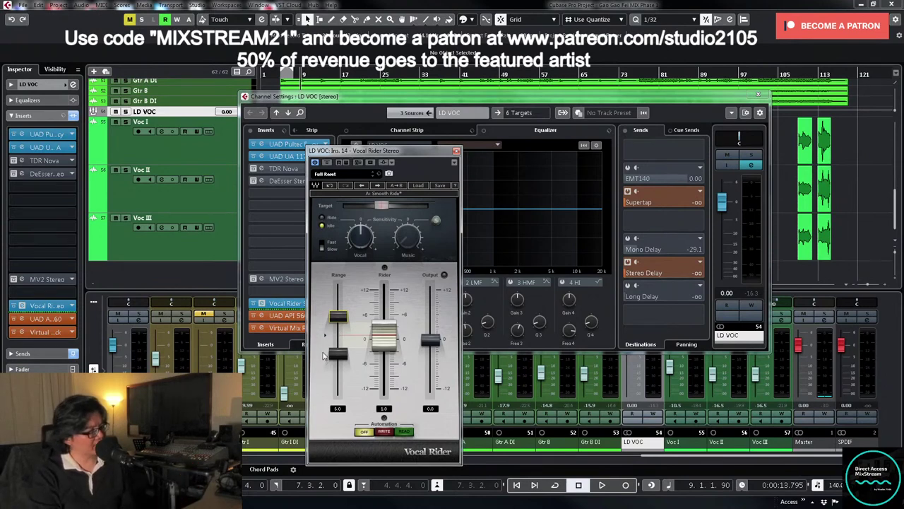
# - Play from the first vocals, lower the Vocal Rider's target and set its output to -1.5
pyautogui.press('KP_1')
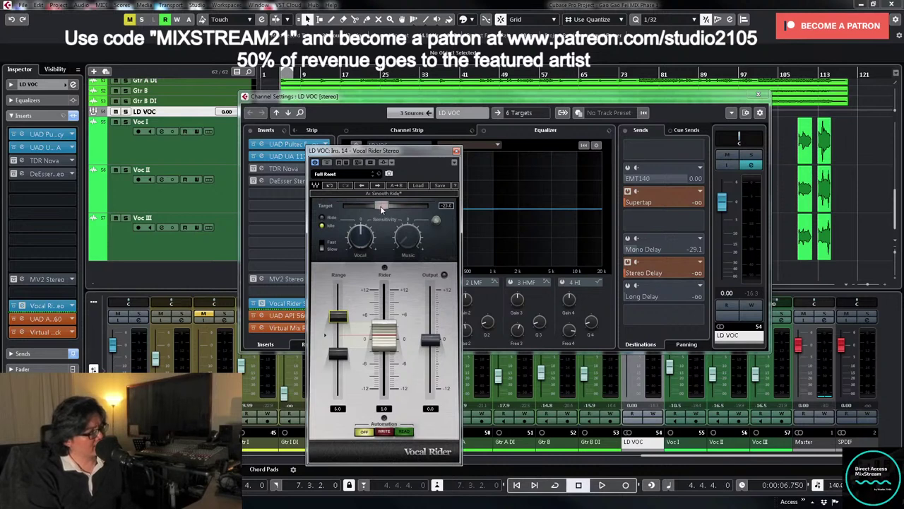
pyautogui.press('space')
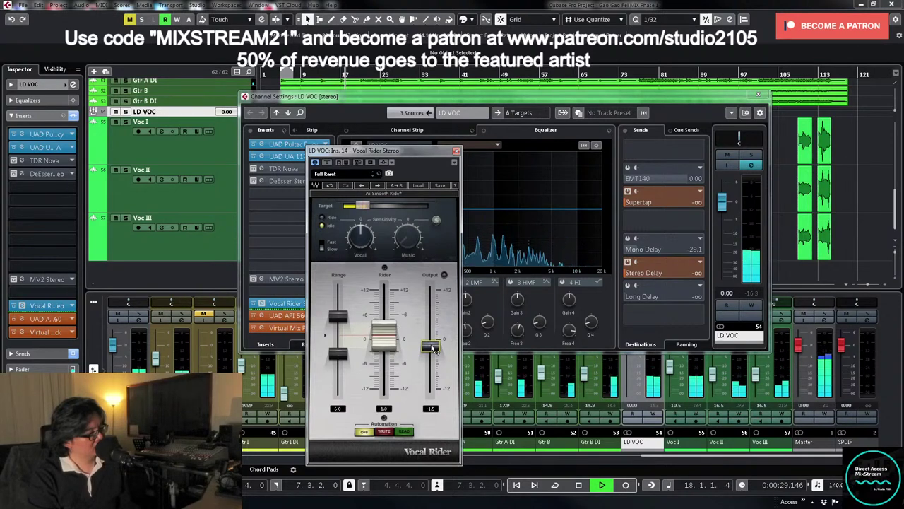
pyautogui.press('space')
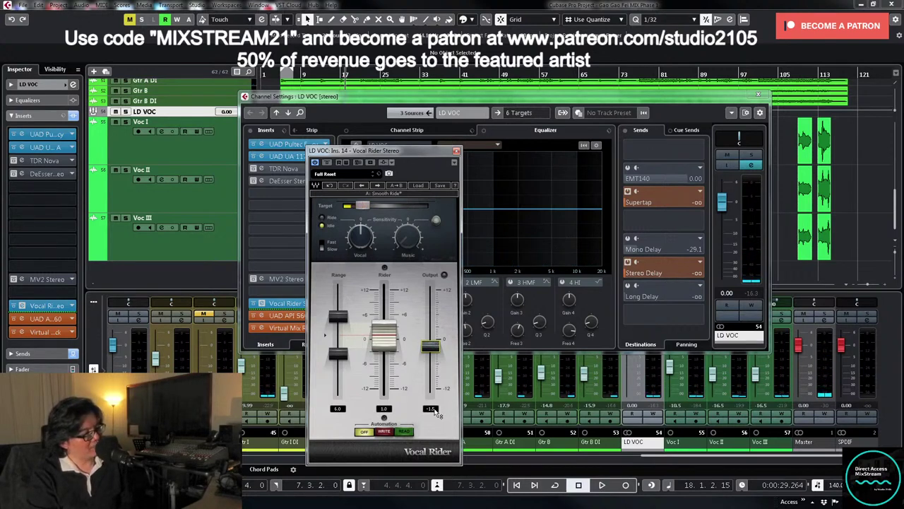
pyautogui.click(456, 152)
# - Resume playback and lower the Vocal Rider's output to -2.0, then close the plug-in and LD VOC's channel settings
pyautogui.press('space')
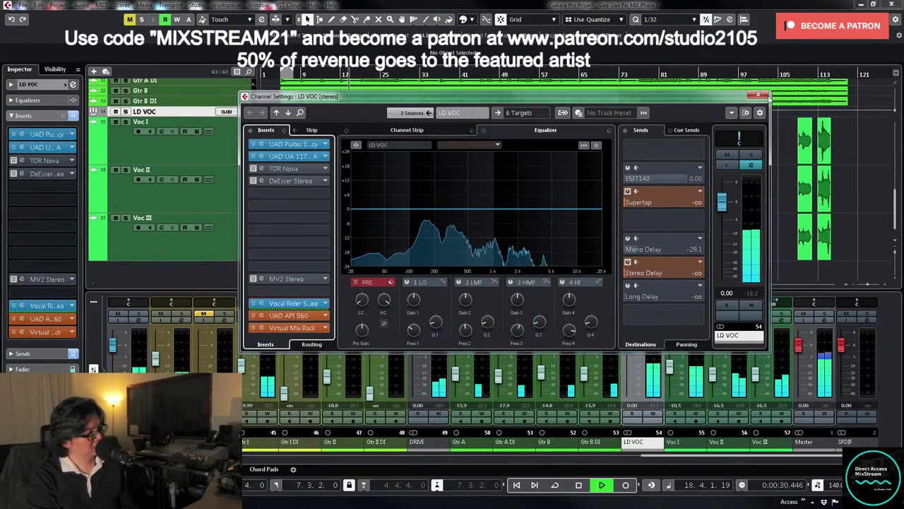
pyautogui.click(295, 304)
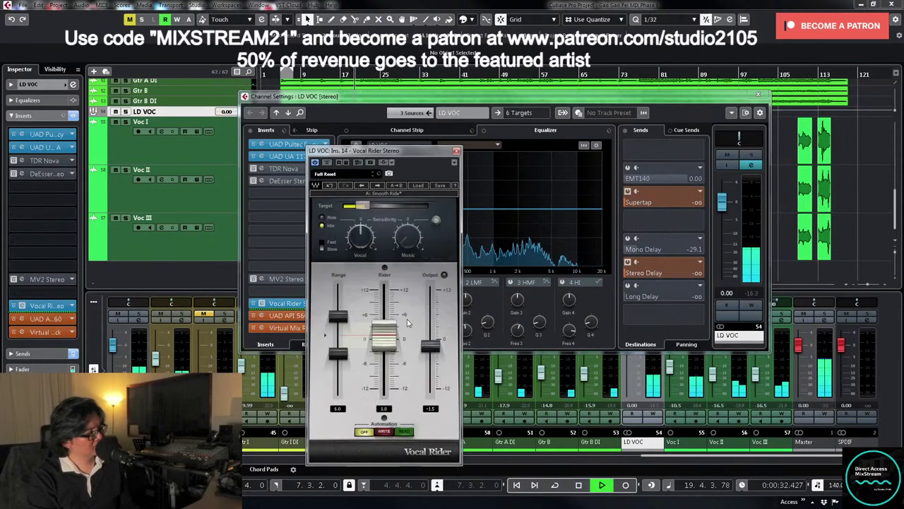
pyautogui.moveTo(431, 352); pyautogui.dragTo(431, 347)
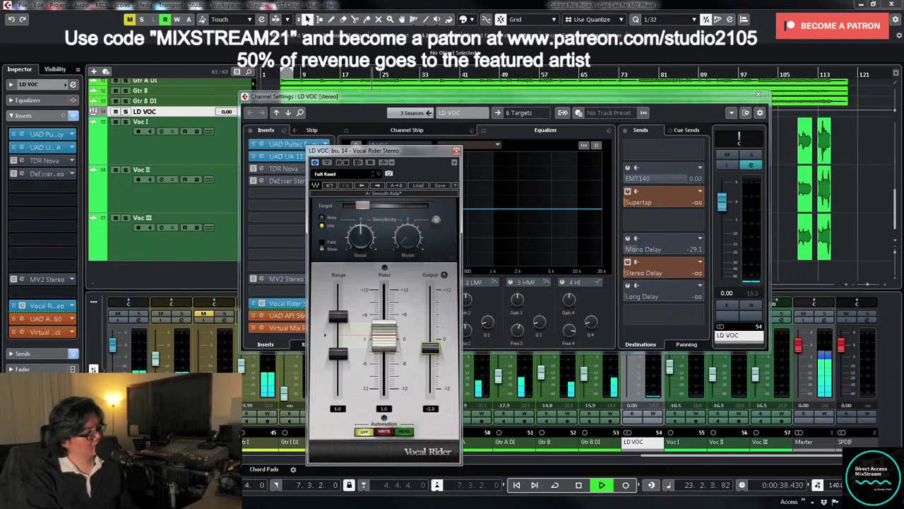
pyautogui.click(456, 151)
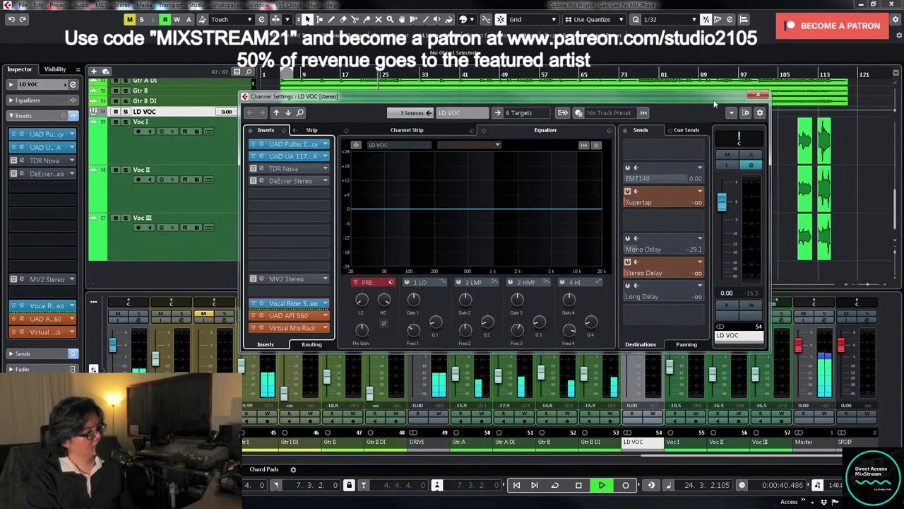
pyautogui.click(759, 95)
# - Solo the DRIVE guitar group, add a slight HMF equalizer cut at about 3 kHz and unsolo it to hear the full mix
pyautogui.moveTo(651, 458); pyautogui.dragTo(615, 464)
pyautogui.click(569, 321)
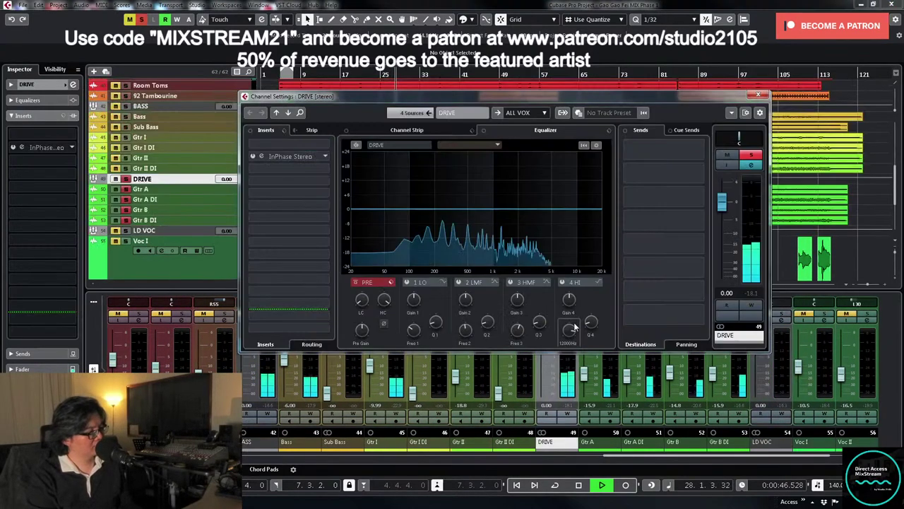
pyautogui.press('space')
pyautogui.click(511, 283)
pyautogui.moveTo(517, 296); pyautogui.dragTo(520, 299)
pyautogui.scroll(4, 521, 329)
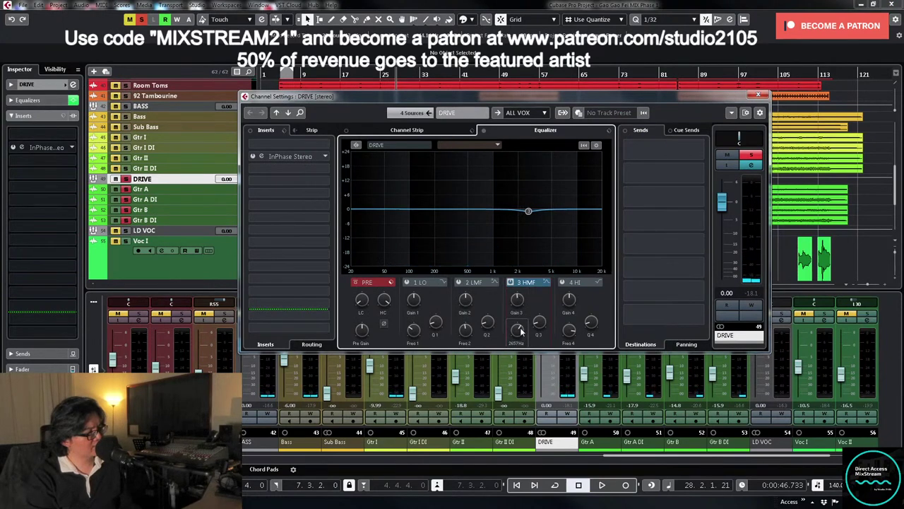
pyautogui.press('space')
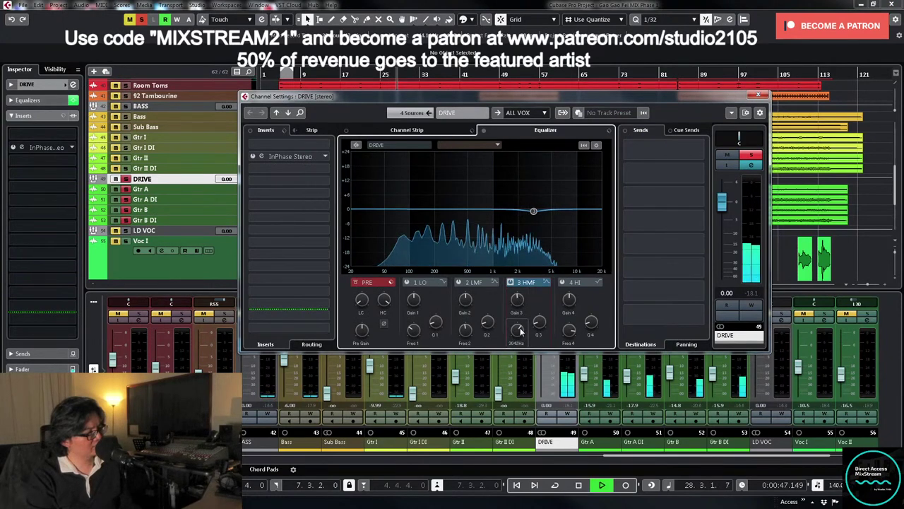
pyautogui.click(751, 154)
pyautogui.click(757, 95)
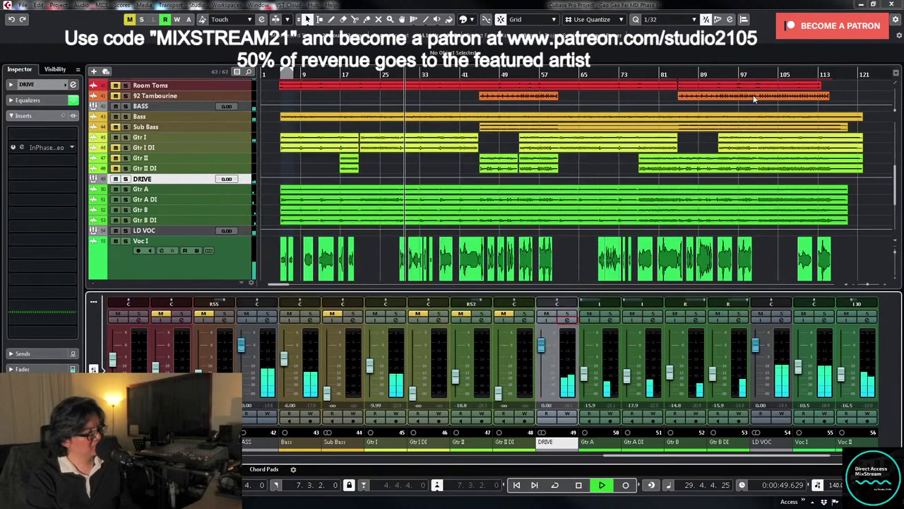
# - Solo LD VOC, play from the first vocals and raise its Supertap send to -4.18, returning to the full mix
pyautogui.click(780, 320)
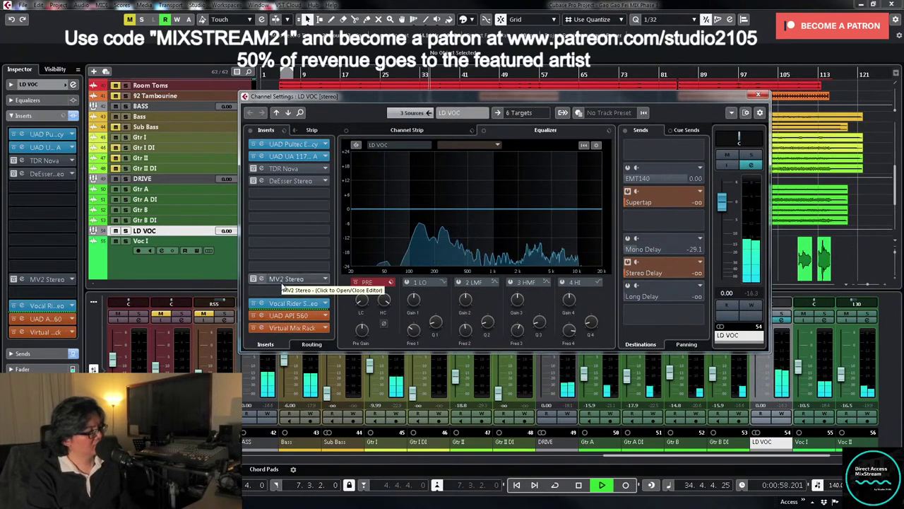
pyautogui.press('space')
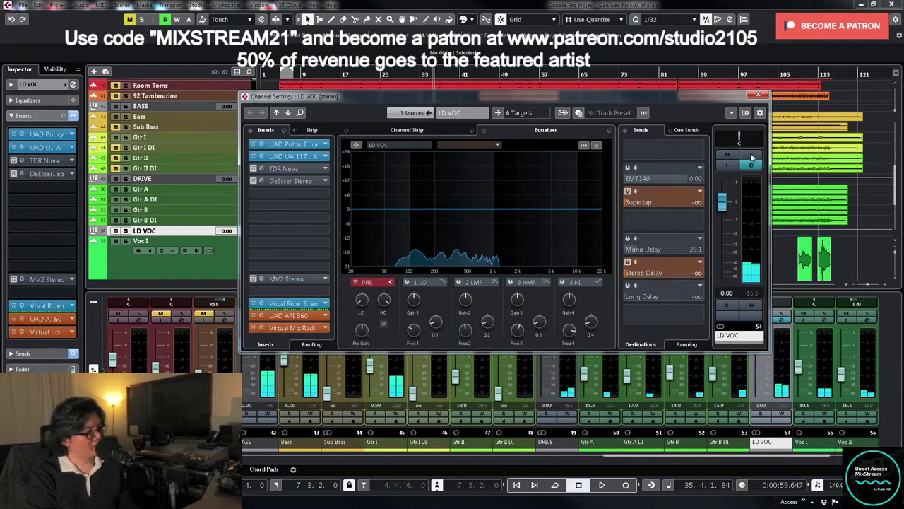
pyautogui.click(751, 155)
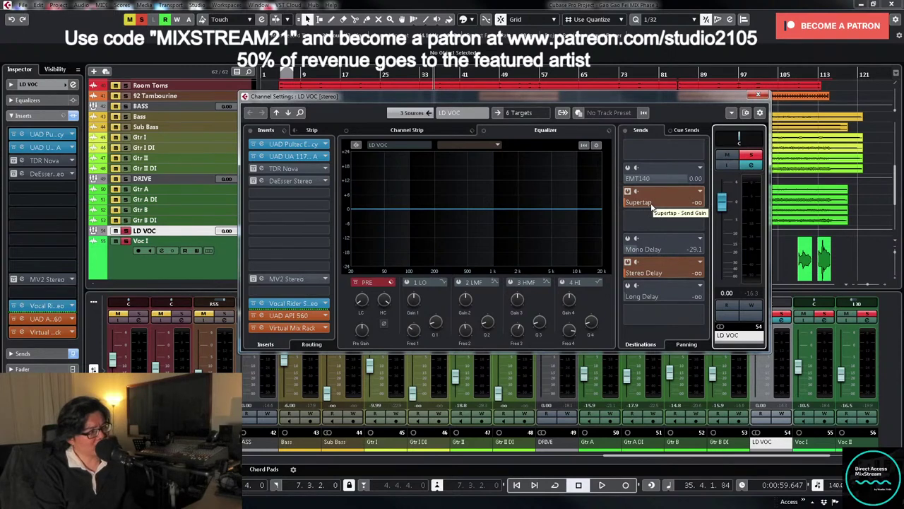
pyautogui.press('KP_1')
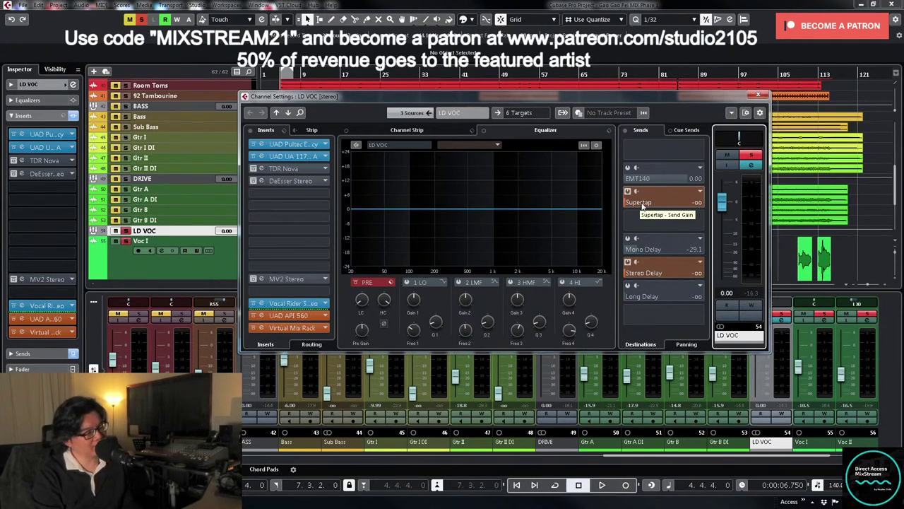
pyautogui.press('space')
pyautogui.moveTo(652, 202); pyautogui.dragTo(704, 211)
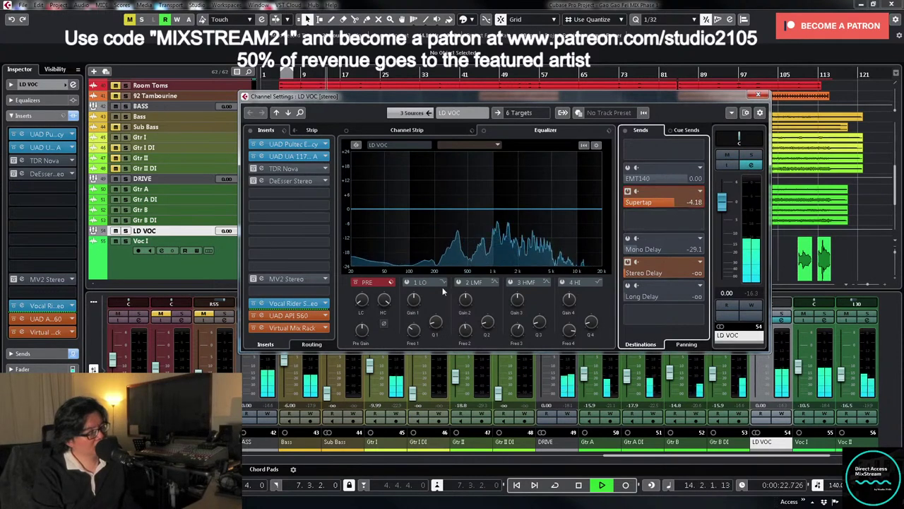
# - Reopen LD VOC's Vocal Rider during playback and set its output to -2.5
pyautogui.click(309, 306)
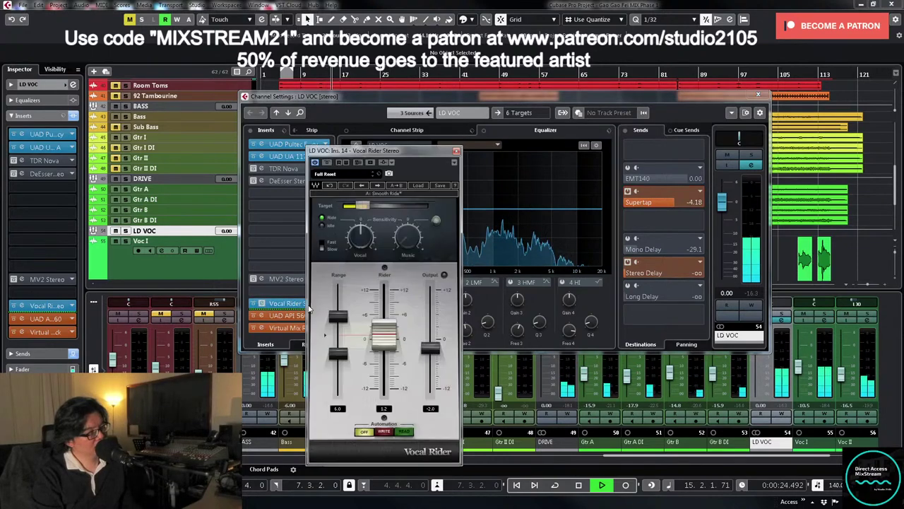
pyautogui.moveTo(431, 347); pyautogui.dragTo(431, 351)
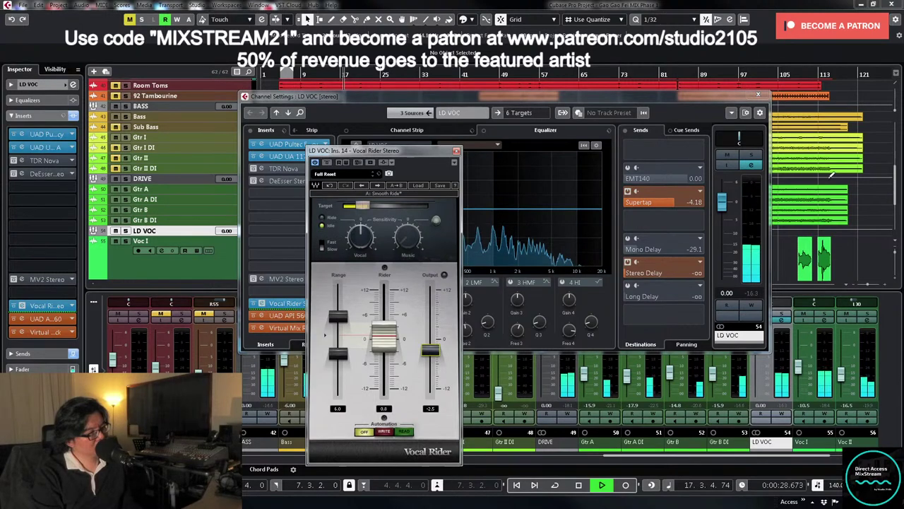
# - Stop playback, close the Vocal Rider, enable LD VOC's Mono Delay send and open its bx_delay 2500 plug-in
pyautogui.press('space')
pyautogui.click(456, 151)
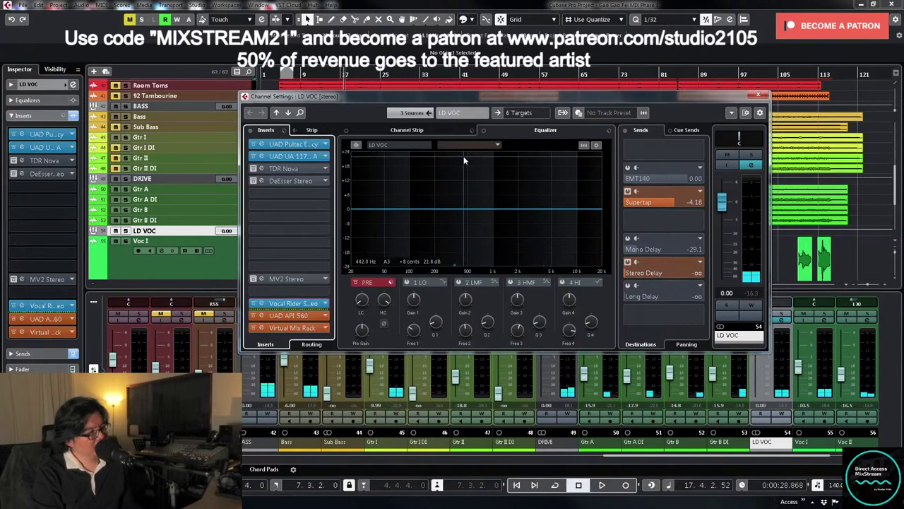
pyautogui.press('KP_1')
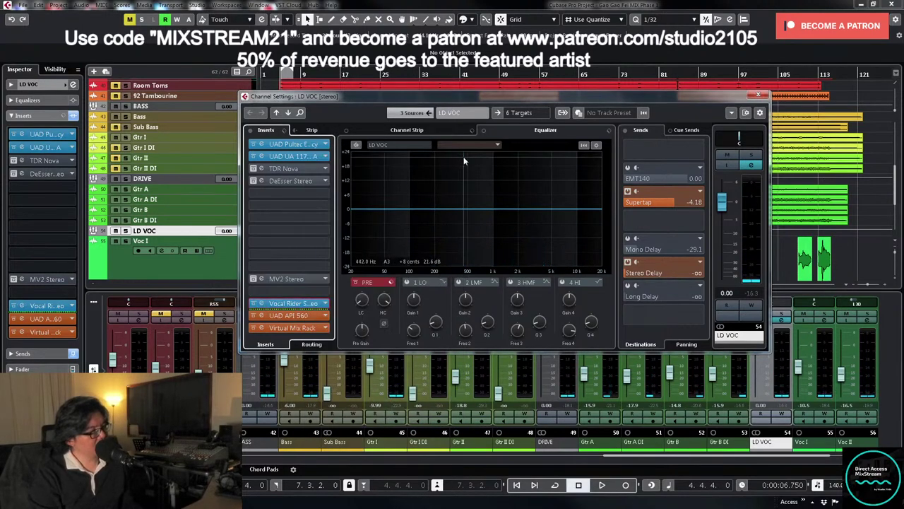
pyautogui.click(627, 242)
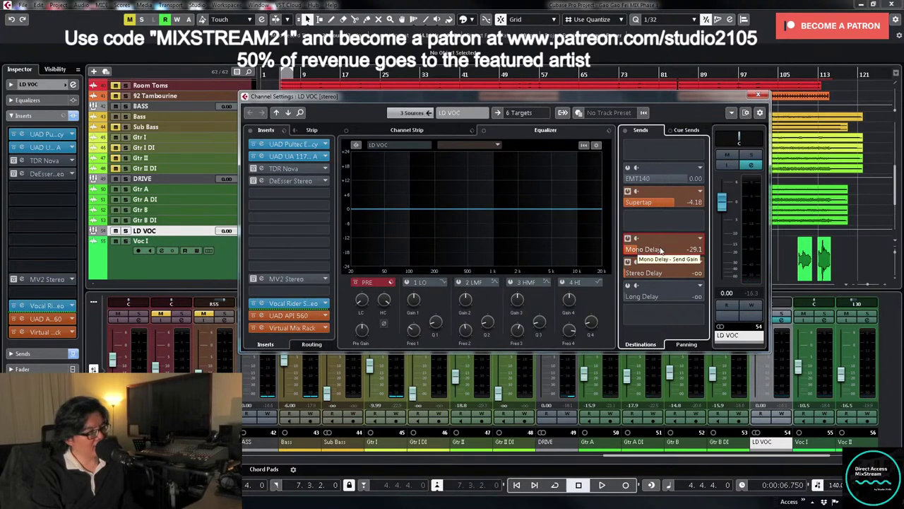
pyautogui.rightClick(661, 250)
pyautogui.click(667, 346)
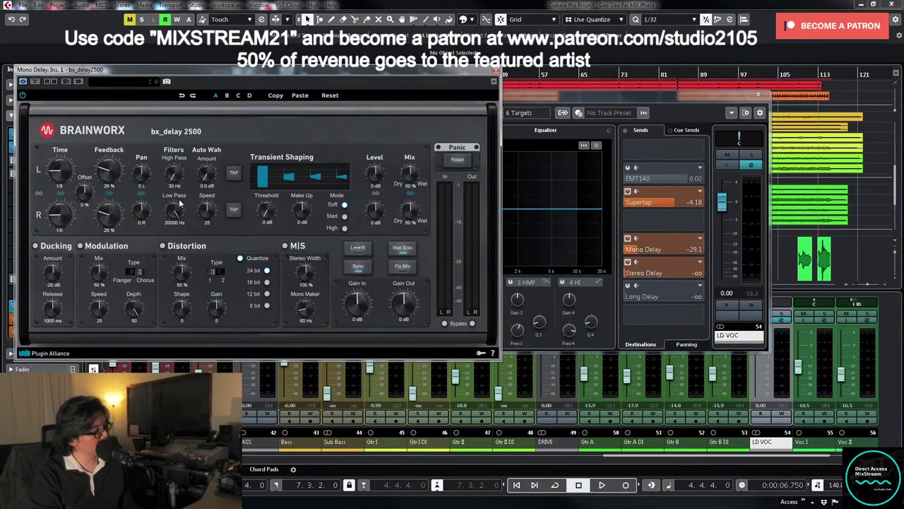
# - Raise LD VOC's Mono Delay send to -21.6 during playback, closing the delay plug-in and LD VOC's channel settings
pyautogui.click(639, 252)
pyautogui.press('space')
pyautogui.moveTo(638, 250); pyautogui.dragTo(644, 250)
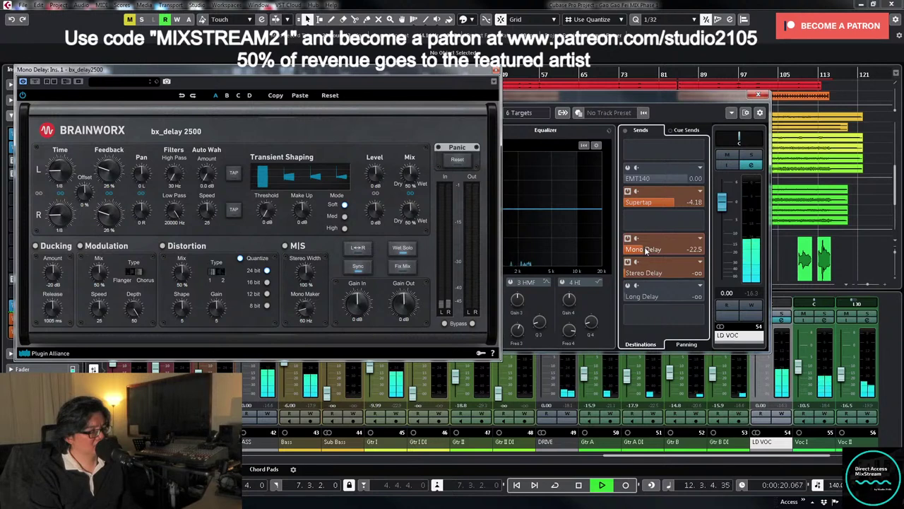
pyautogui.moveTo(645, 251); pyautogui.dragTo(646, 251)
pyautogui.scroll(1, 645, 251)
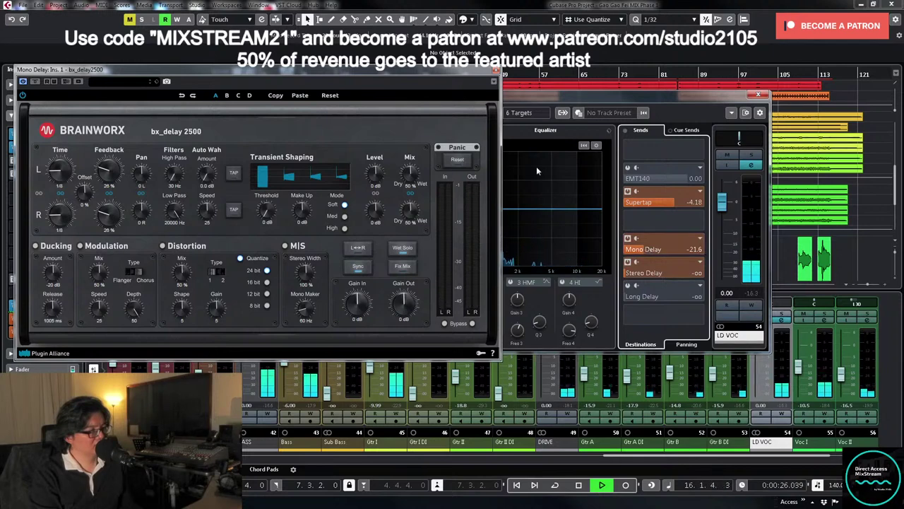
pyautogui.click(495, 70)
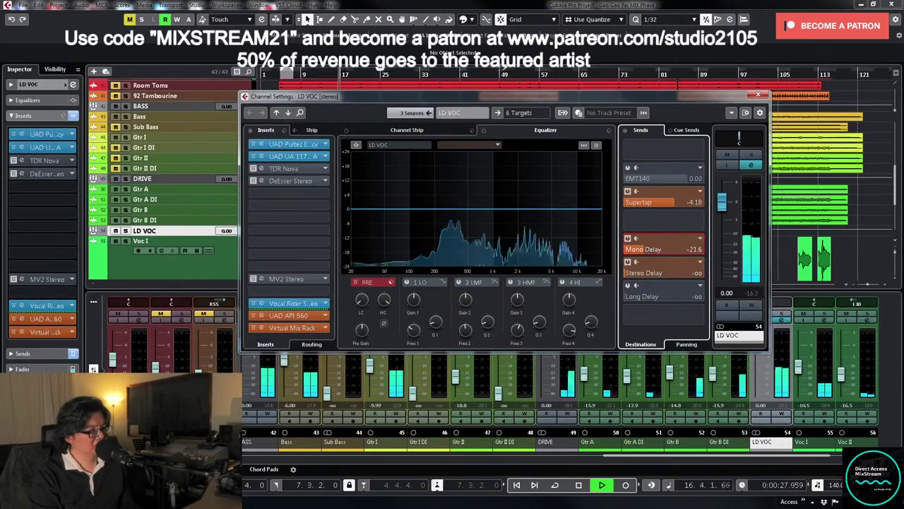
pyautogui.click(759, 95)
# - Solo the BASS group with playback stopped and turn down the London module's saturation in its Virtual Mix Rack
pyautogui.click(276, 322)
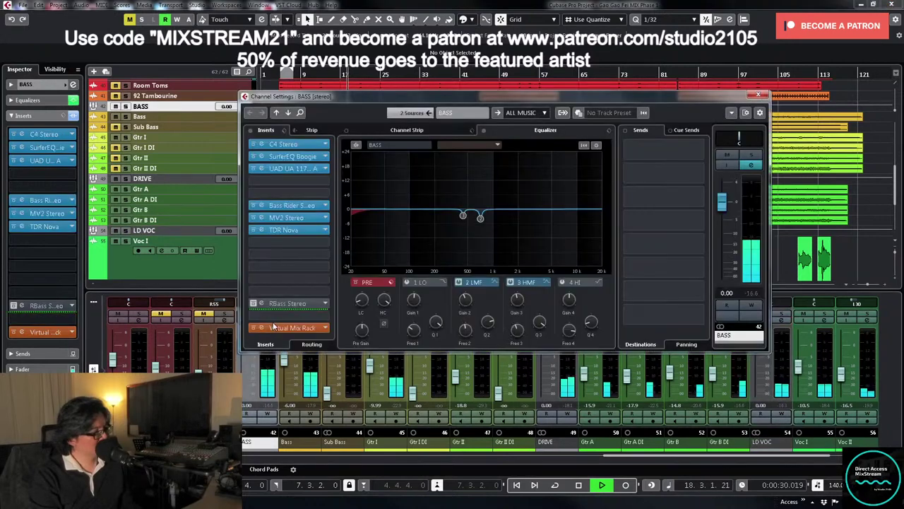
pyautogui.click(305, 330)
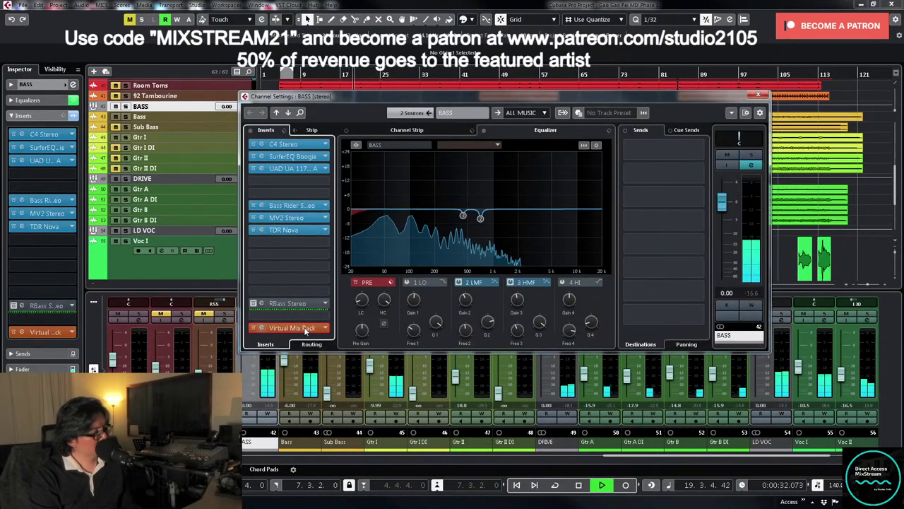
pyautogui.click(307, 330)
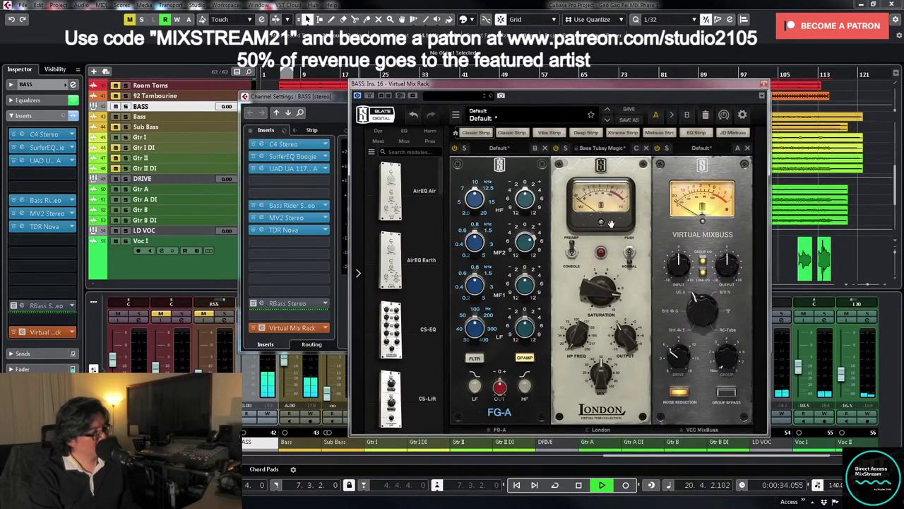
pyautogui.press('space')
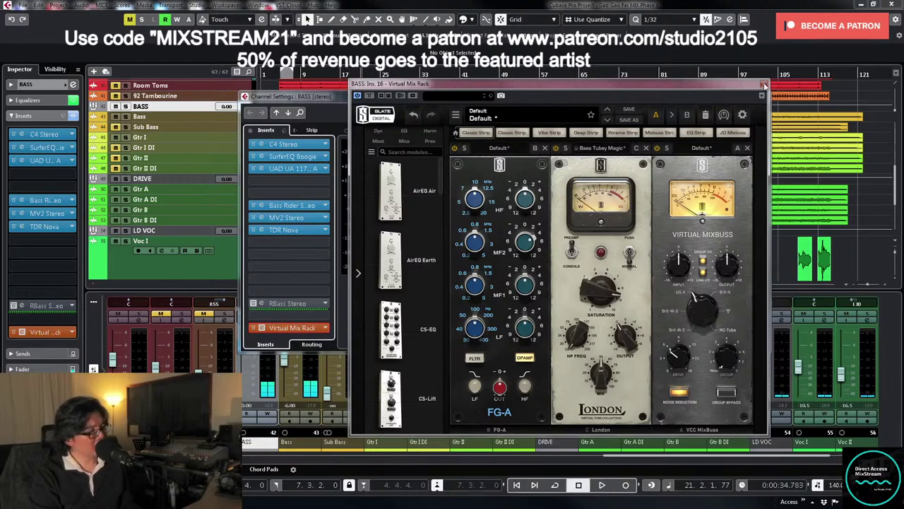
pyautogui.click(763, 84)
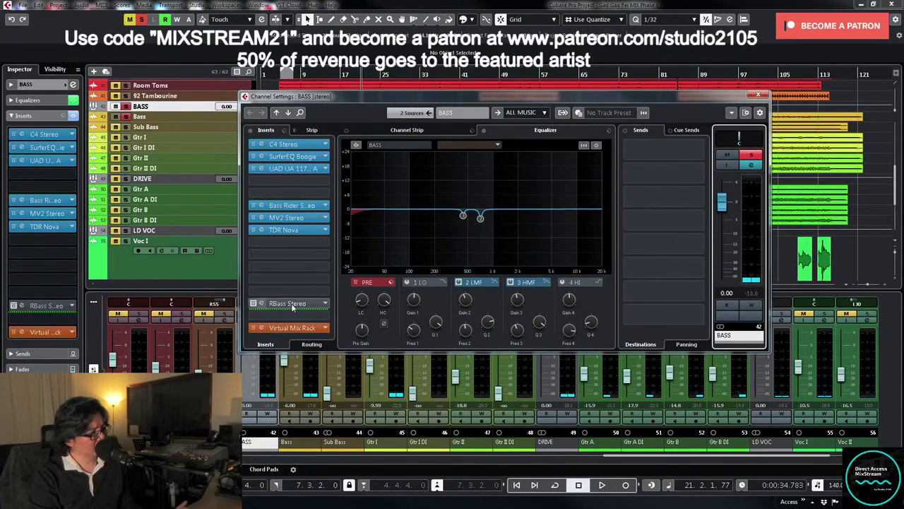
pyautogui.click(297, 328)
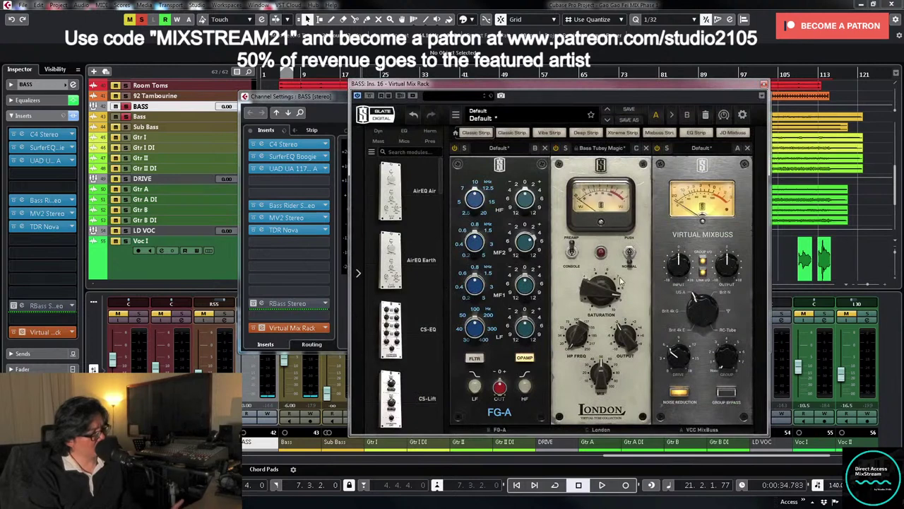
pyautogui.scroll(-3, 620, 281)
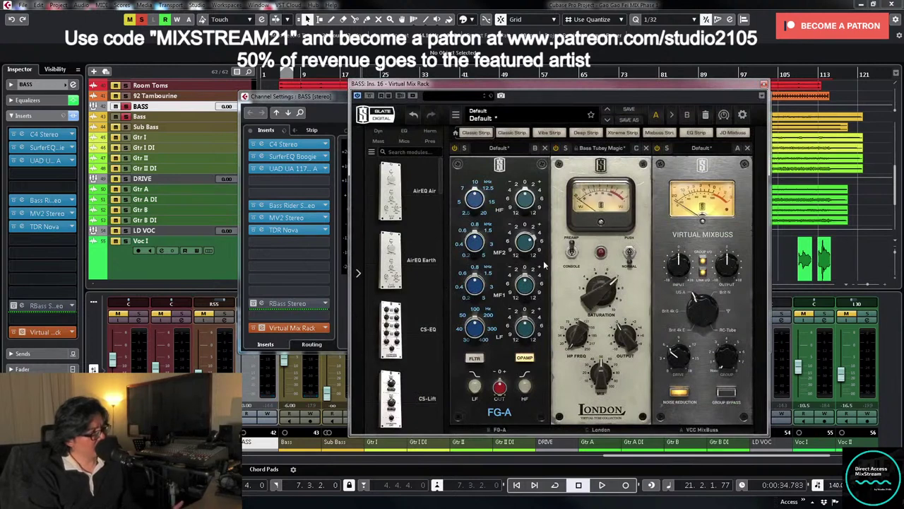
# - Set the FG-A's MF1 band to 400 Hz, audition it at +12 dB, cut it to -4.00 dB and unsolo BASS
pyautogui.moveTo(467, 282); pyautogui.dragTo(469, 311)
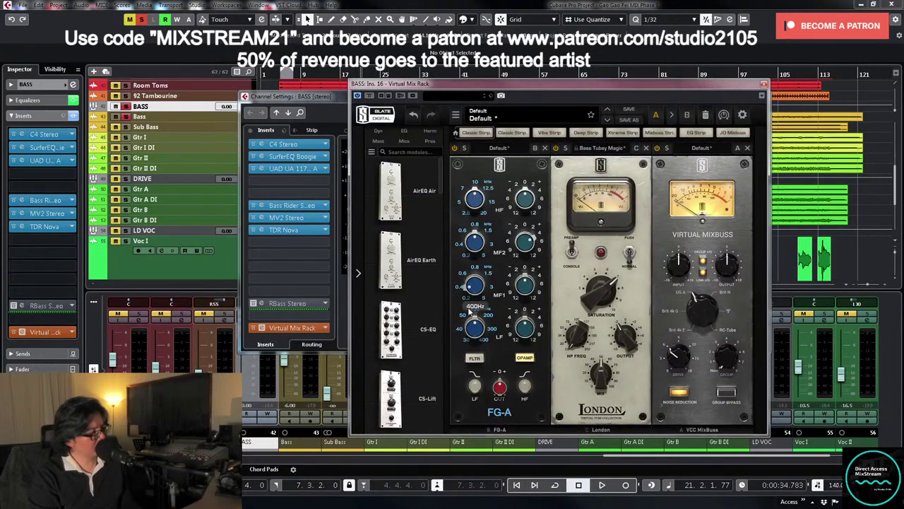
pyautogui.press('space')
pyautogui.moveTo(525, 273)
pyautogui.moveTo(525, 273); pyautogui.dragTo(528, 250)
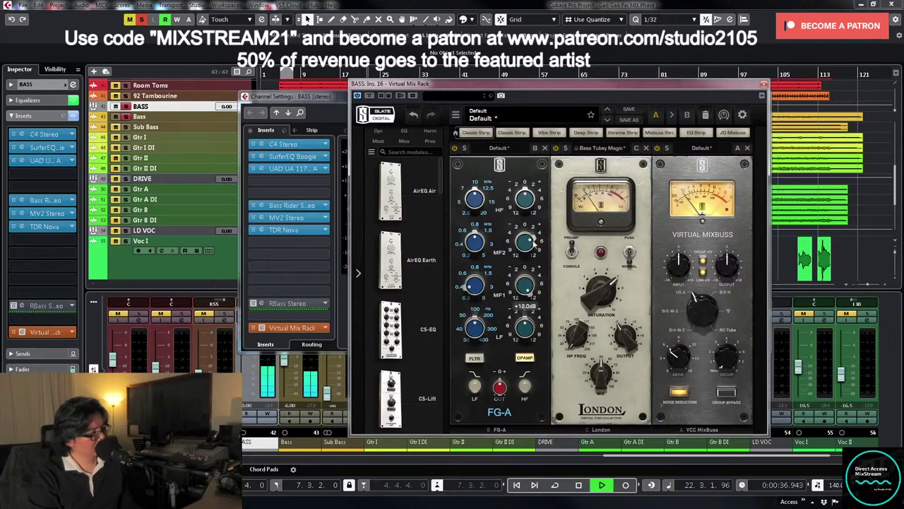
pyautogui.moveTo(480, 305)
pyautogui.moveTo(479, 305); pyautogui.dragTo(504, 327)
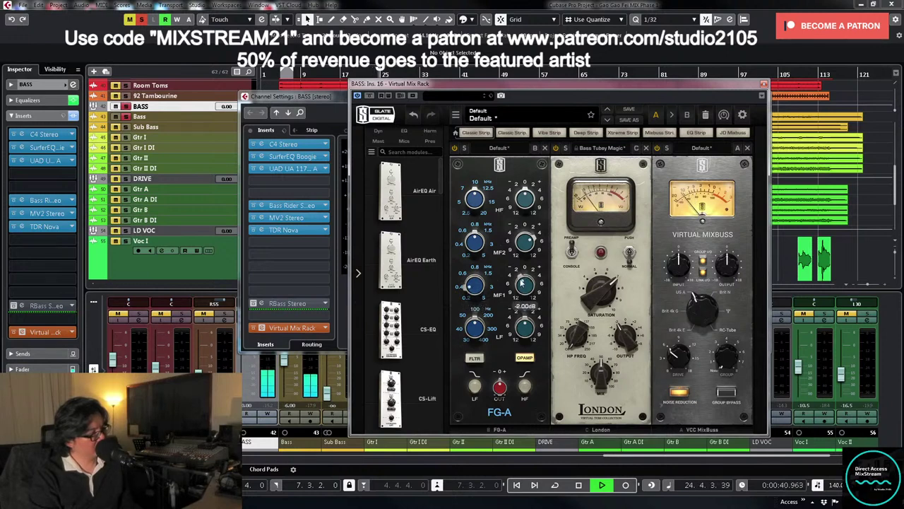
pyautogui.moveTo(520, 293); pyautogui.dragTo(521, 283)
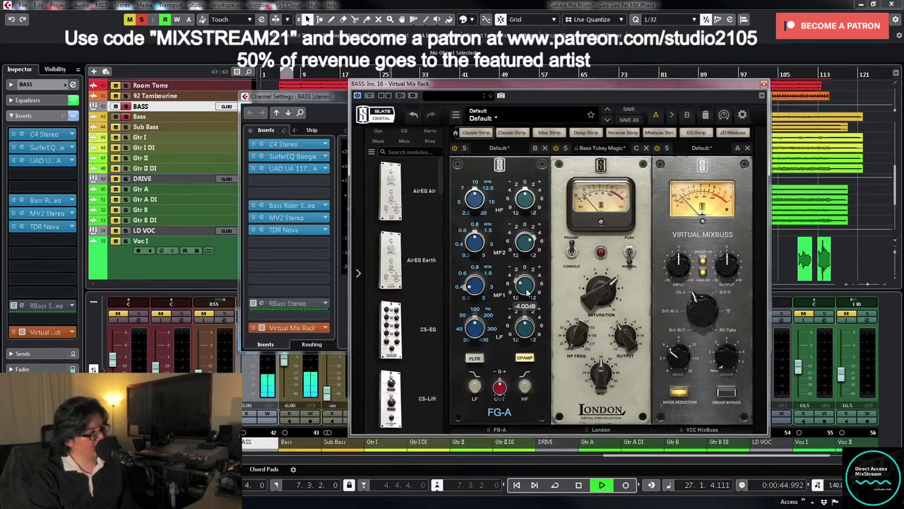
pyautogui.press('space')
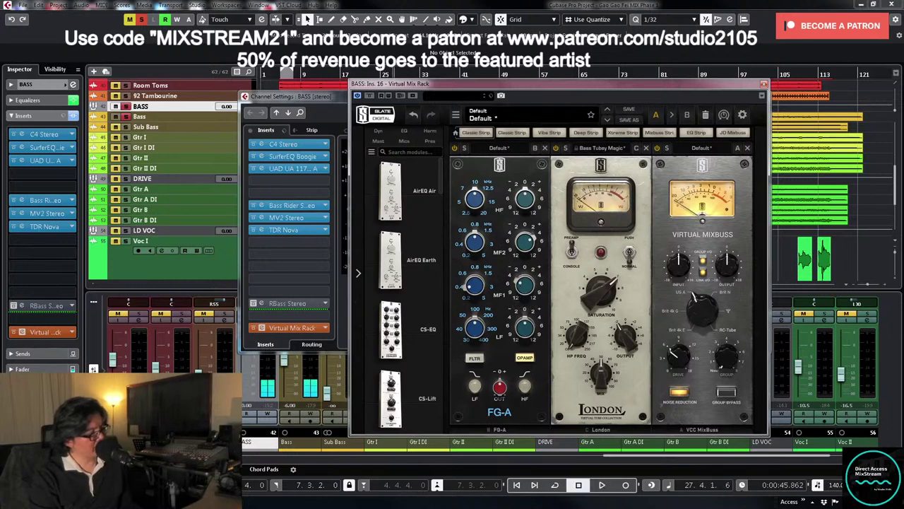
pyautogui.click(764, 85)
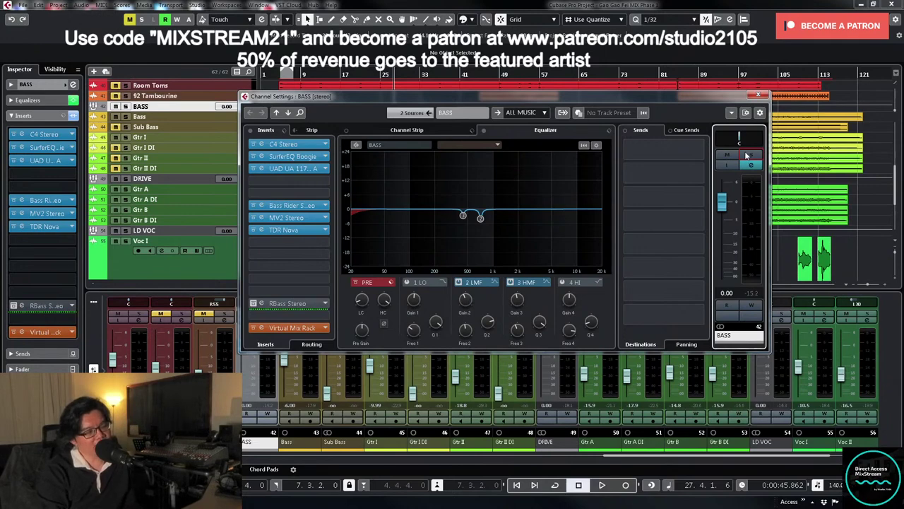
pyautogui.click(761, 96)
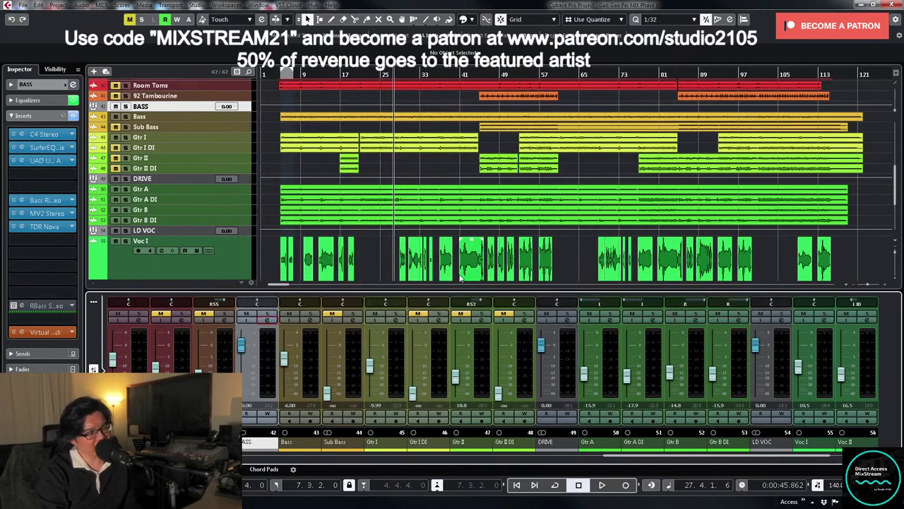
# - Play the full mix, reopen BASS's Virtual Mix Rack and ease the FG-A's MF1 gain to -2.00 dB
pyautogui.press('space')
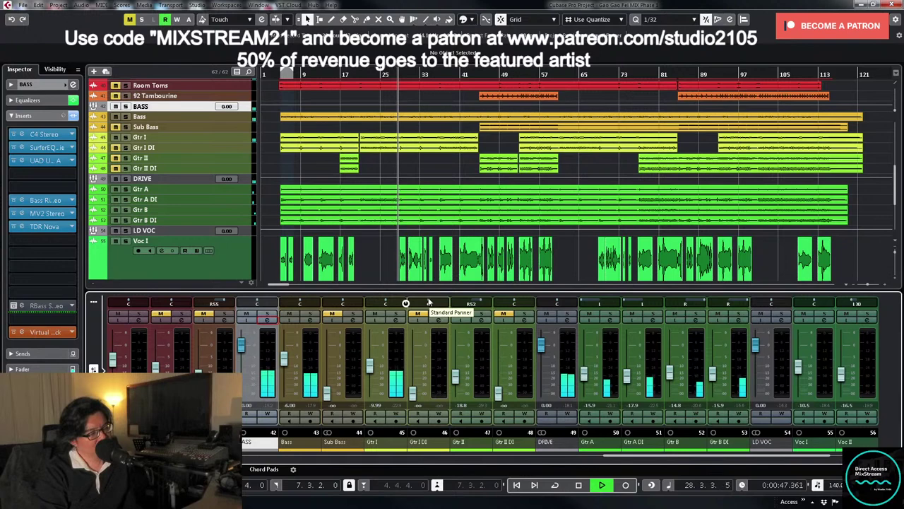
pyautogui.click(267, 320)
pyautogui.click(295, 328)
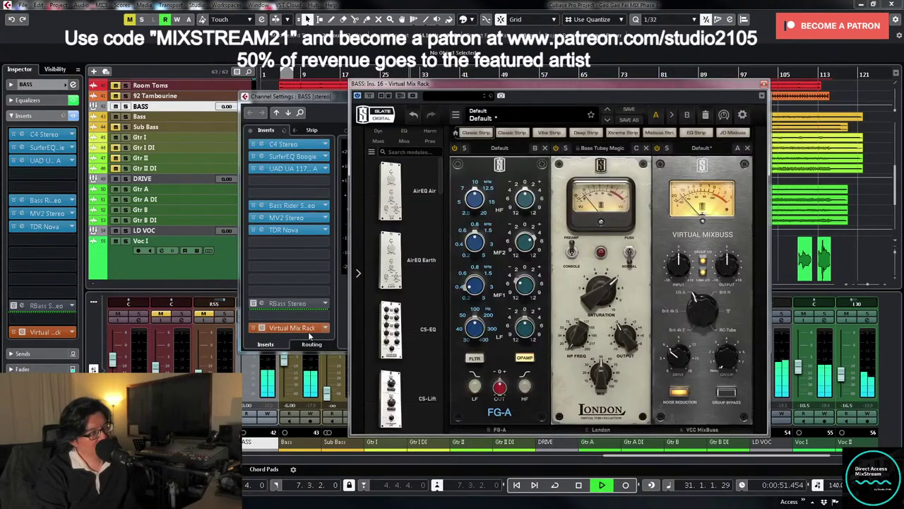
pyautogui.moveTo(525, 286)
pyautogui.moveTo(525, 287); pyautogui.dragTo(525, 280)
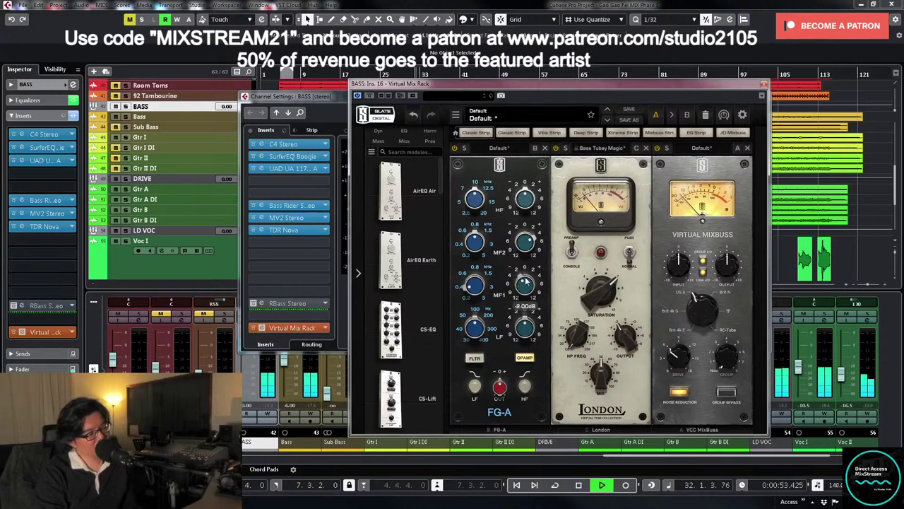
pyautogui.press('space')
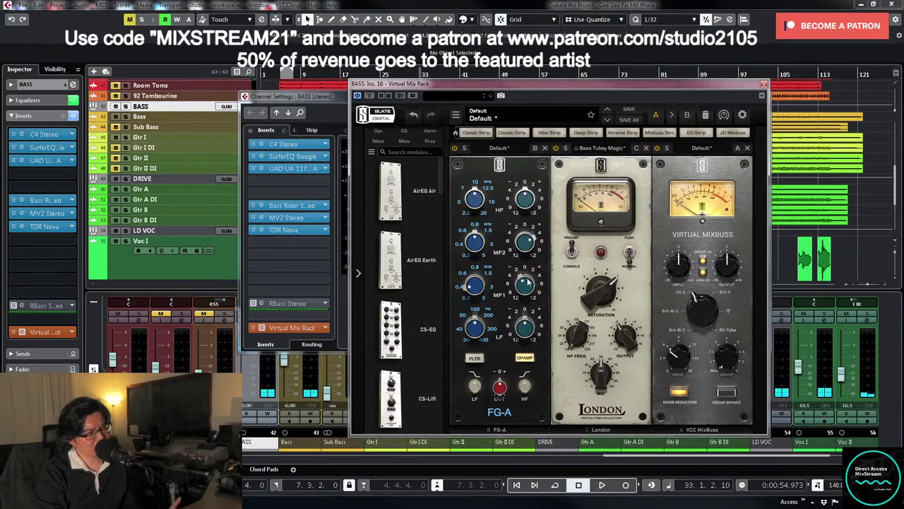
# - Resume playback and raise the London module's saturation on BASS, closing the Virtual Mix Rack and channel settings
pyautogui.press('space')
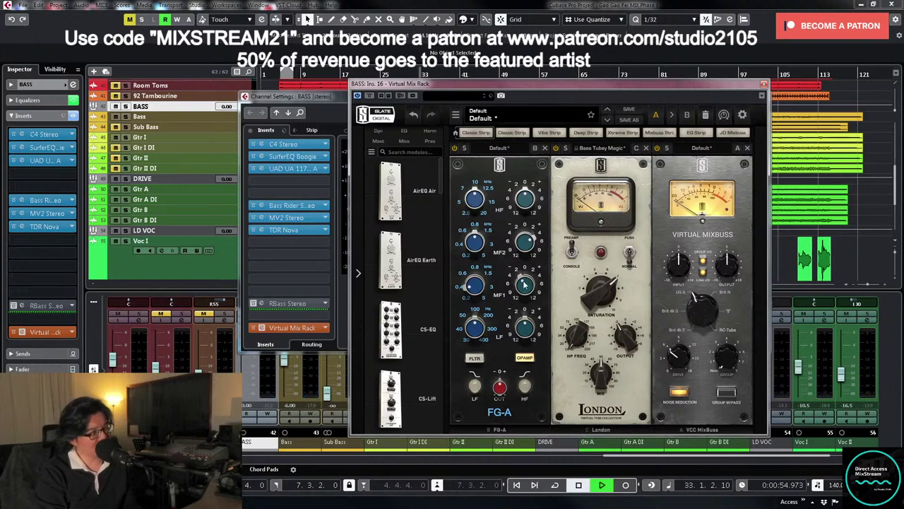
pyautogui.moveTo(527, 245); pyautogui.dragTo(531, 234)
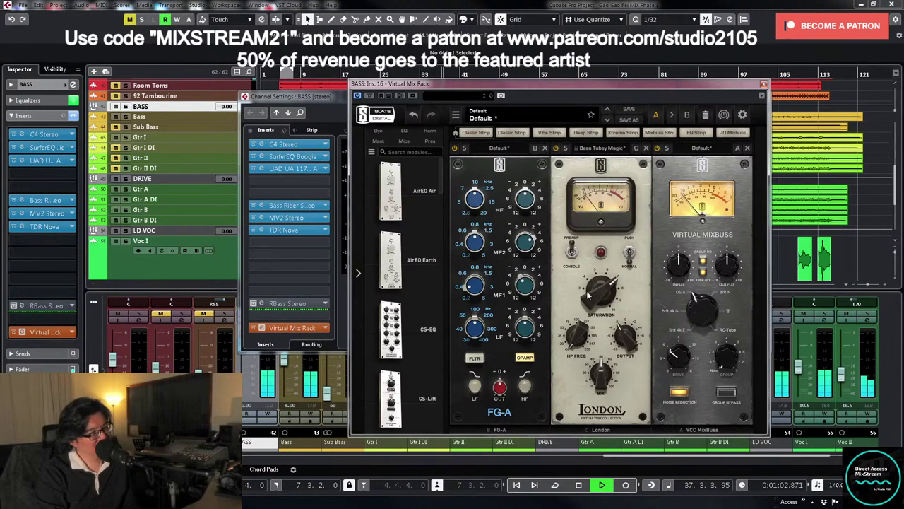
pyautogui.moveTo(589, 298)
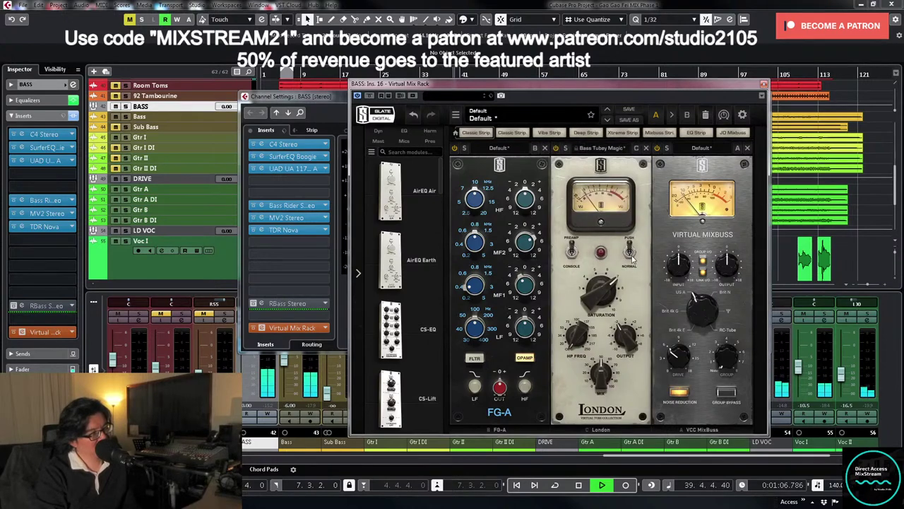
pyautogui.moveTo(599, 286); pyautogui.dragTo(591, 250)
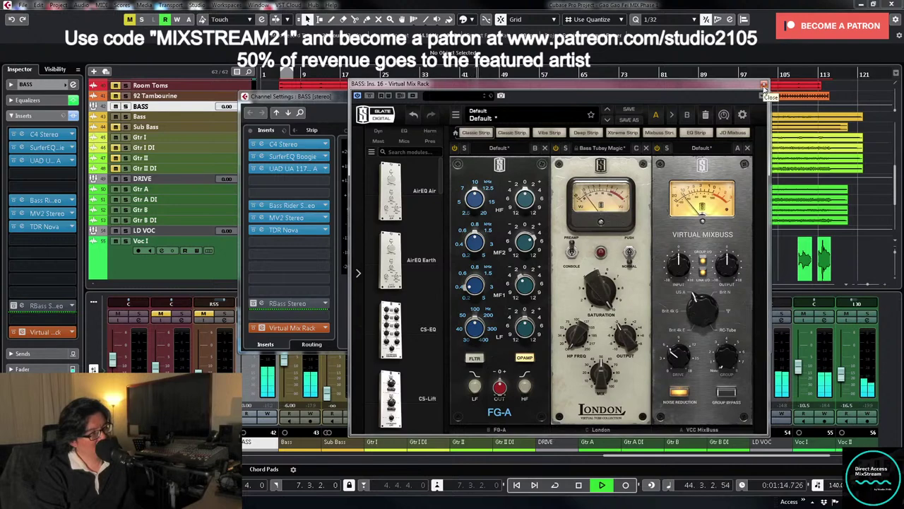
pyautogui.click(763, 85)
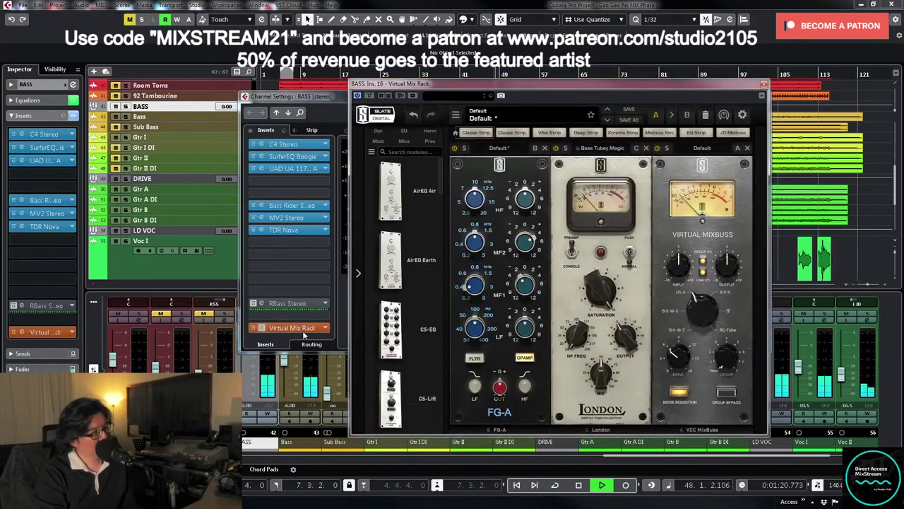
pyautogui.click(301, 329)
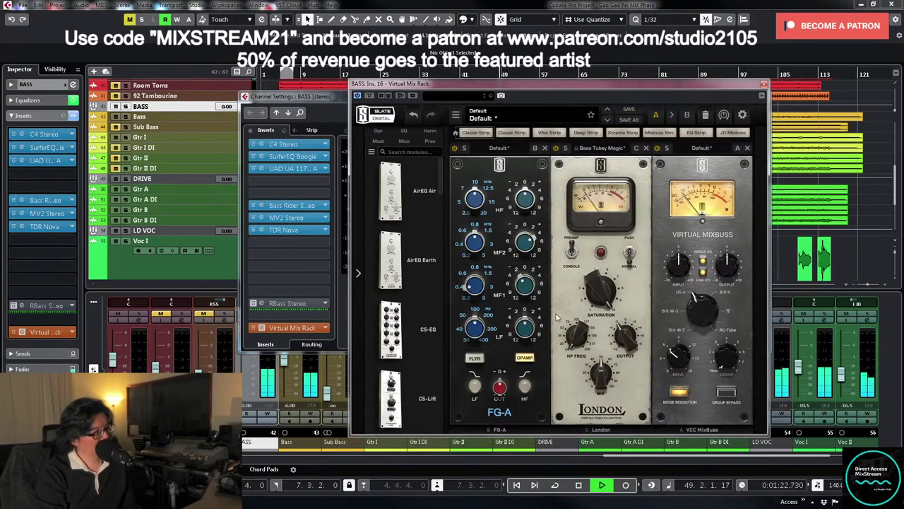
pyautogui.click(763, 85)
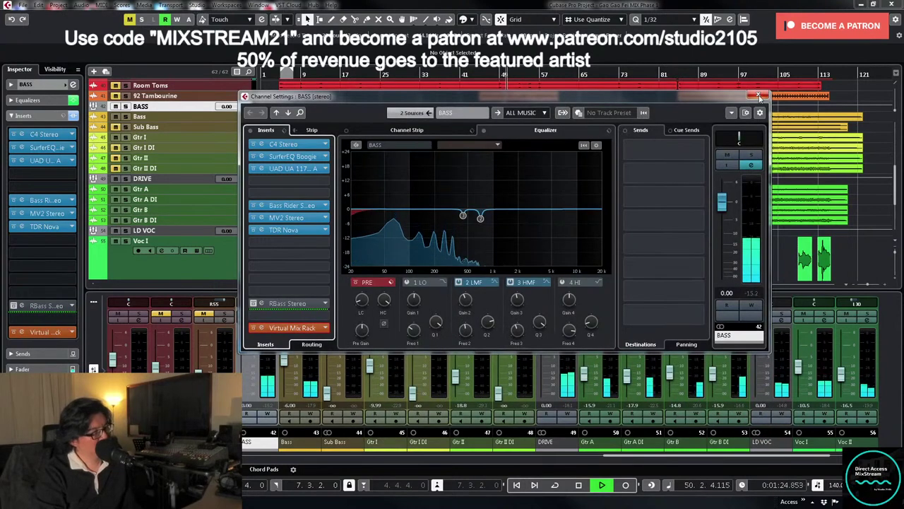
pyautogui.click(759, 95)
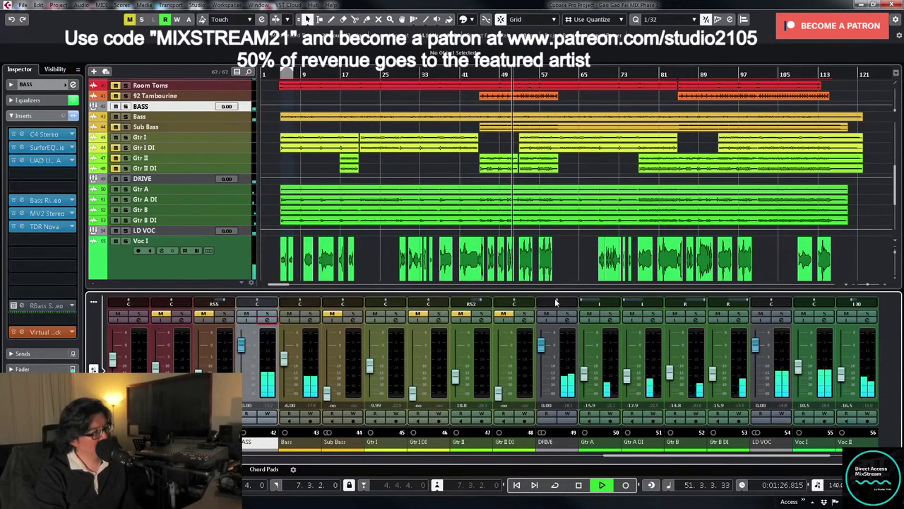
# - Review LD VOC's inserts and delay sends during playback, stop, recheck them and close the channel settings
pyautogui.scroll(-3, 583, 263)
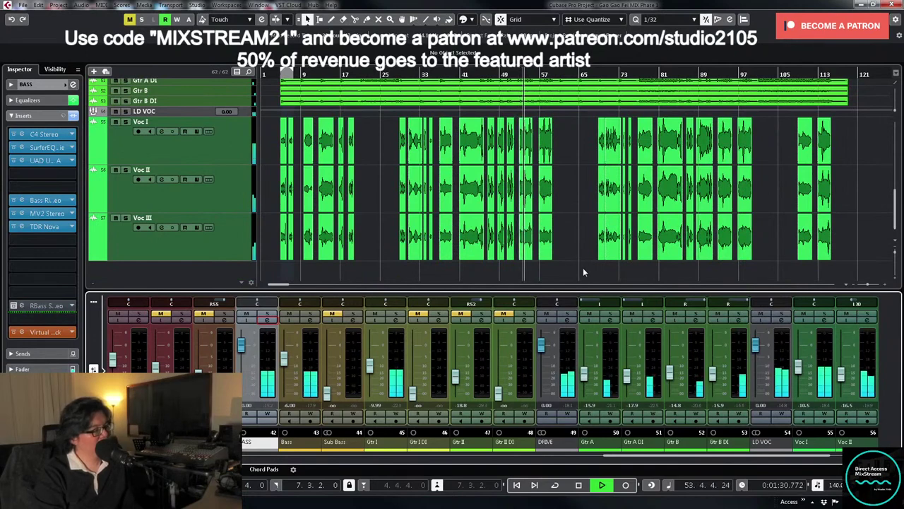
pyautogui.click(782, 319)
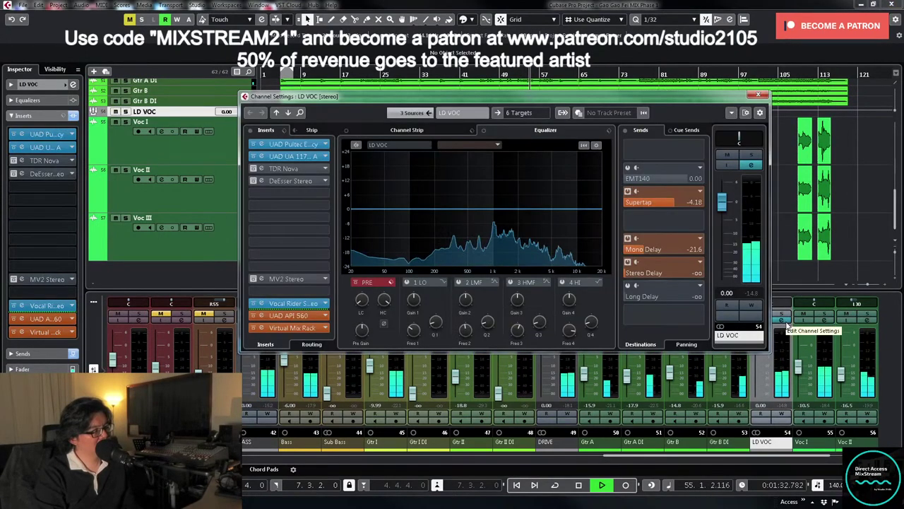
pyautogui.click(758, 96)
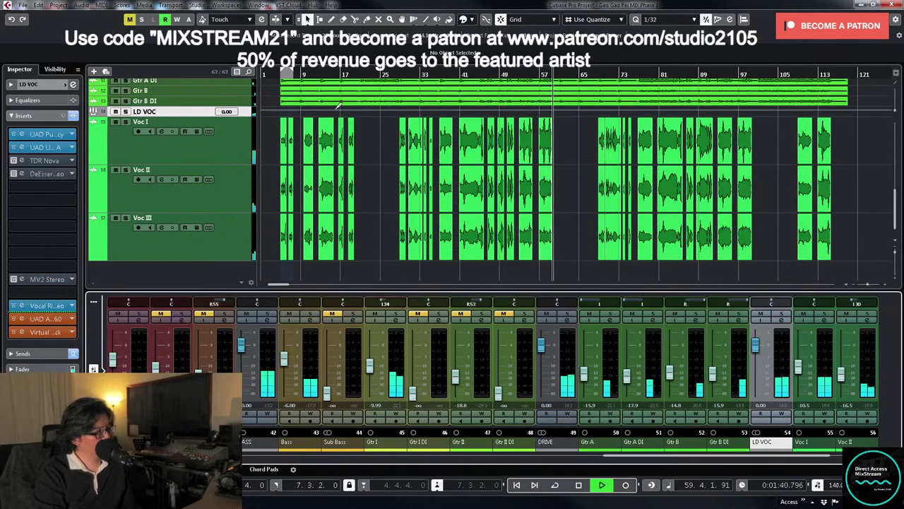
pyautogui.press('space')
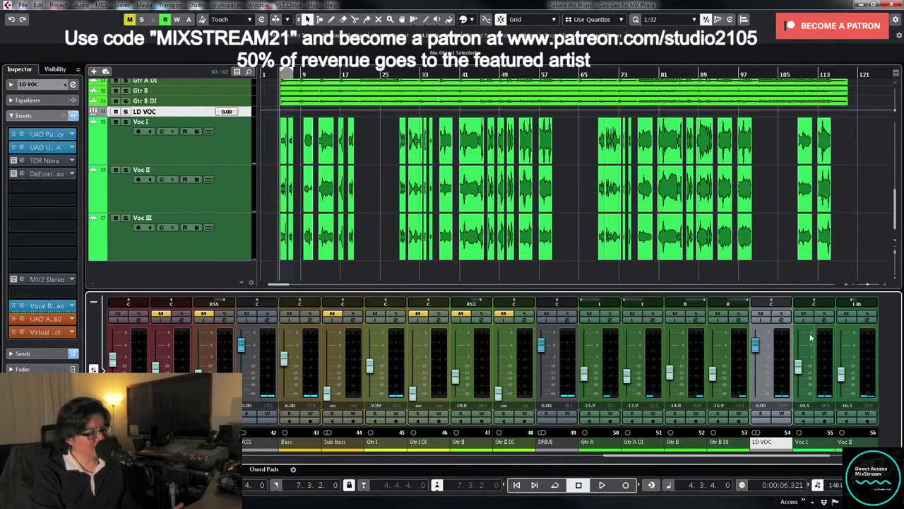
pyautogui.click(780, 320)
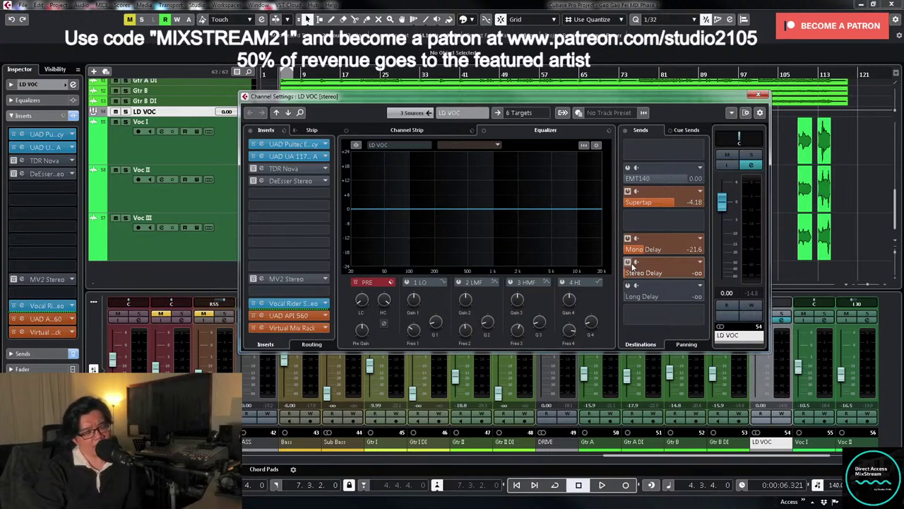
pyautogui.click(757, 96)
# - Shrink the Voc I, Voc II and Voc III tracks back to a compact height
pyautogui.scroll(3, 768, 263)
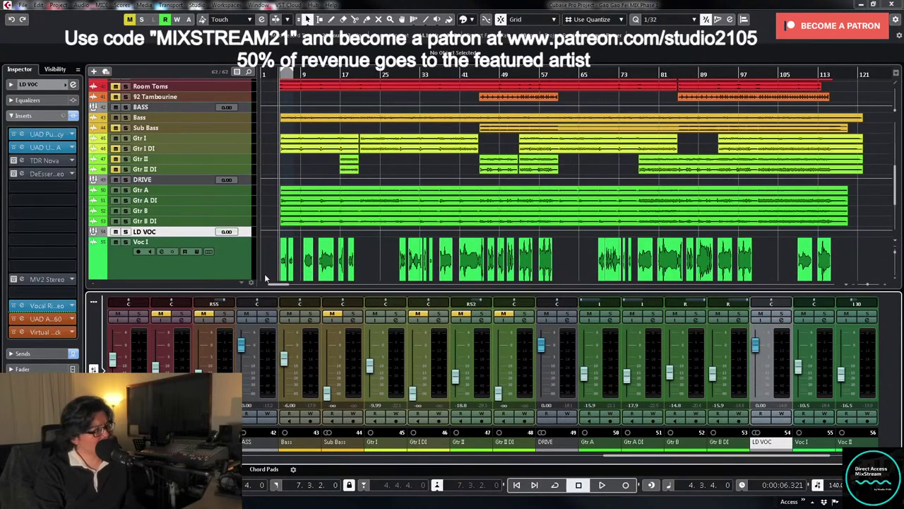
pyautogui.click(231, 267)
pyautogui.press('z')
pyautogui.press('z')
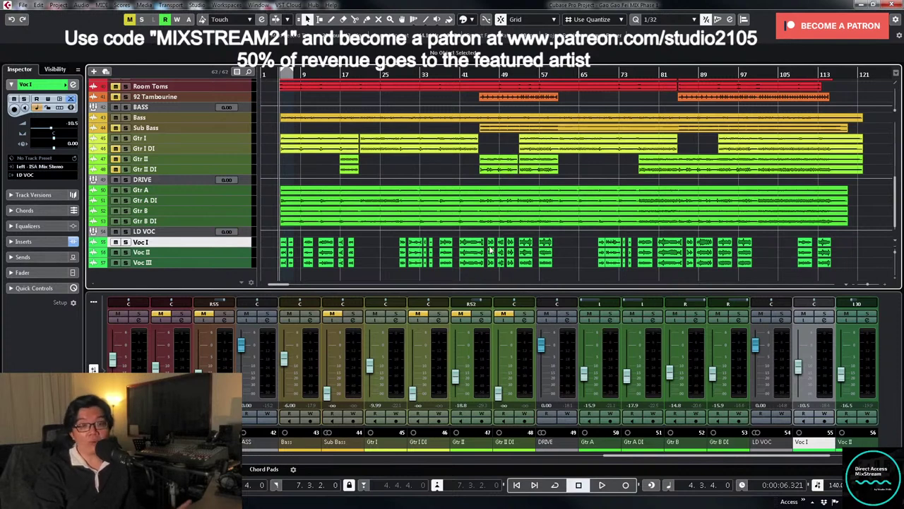
# - Play the mix briefly from about bar 38 with LD VOC's channel settings open
pyautogui.click(447, 74)
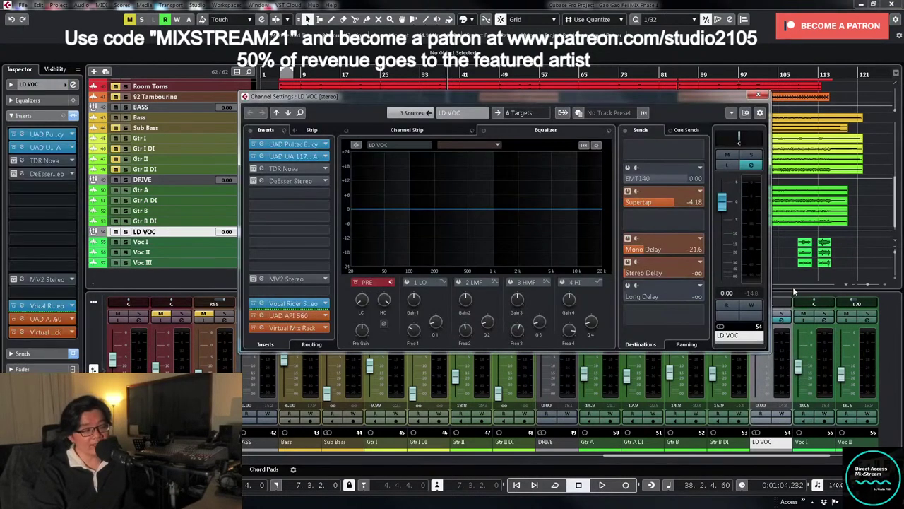
pyautogui.press('space')
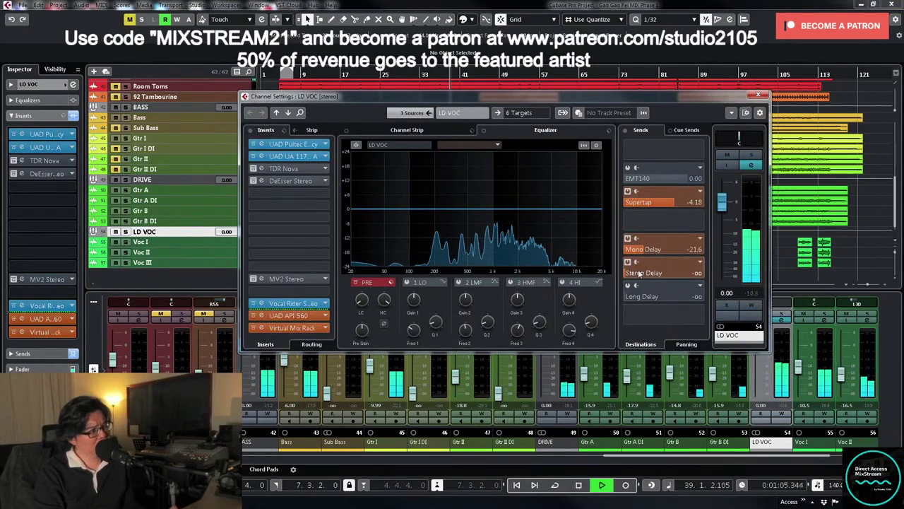
pyautogui.press('space')
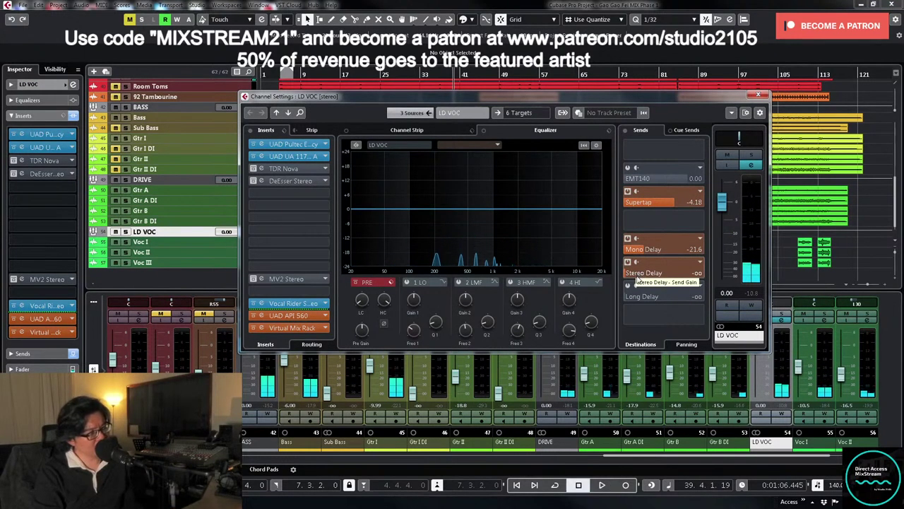
# - Open the bx_delay2500 effect behind LD VOC's Stereo Delay send, examine its settings and close it
pyautogui.rightClick(646, 275)
pyautogui.click(694, 379)
pyautogui.press('Escape')
pyautogui.rightClick(675, 271)
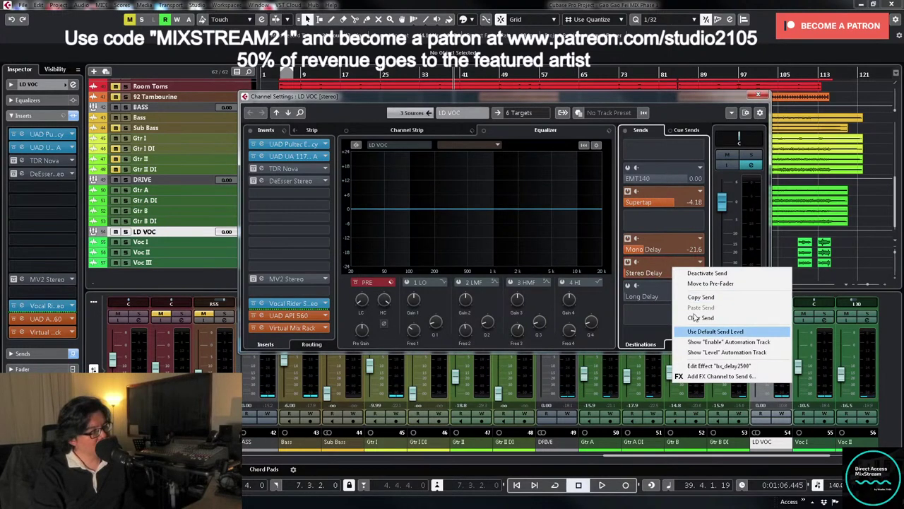
pyautogui.click(712, 366)
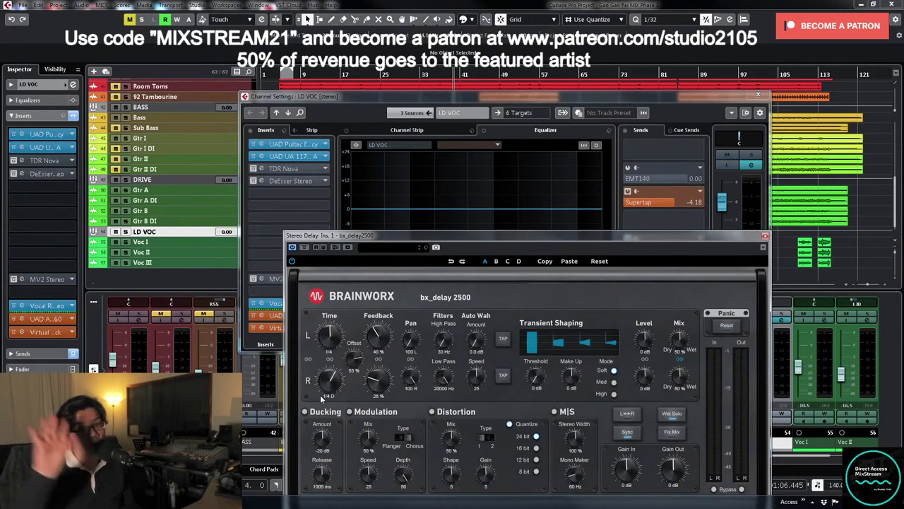
pyautogui.click(765, 236)
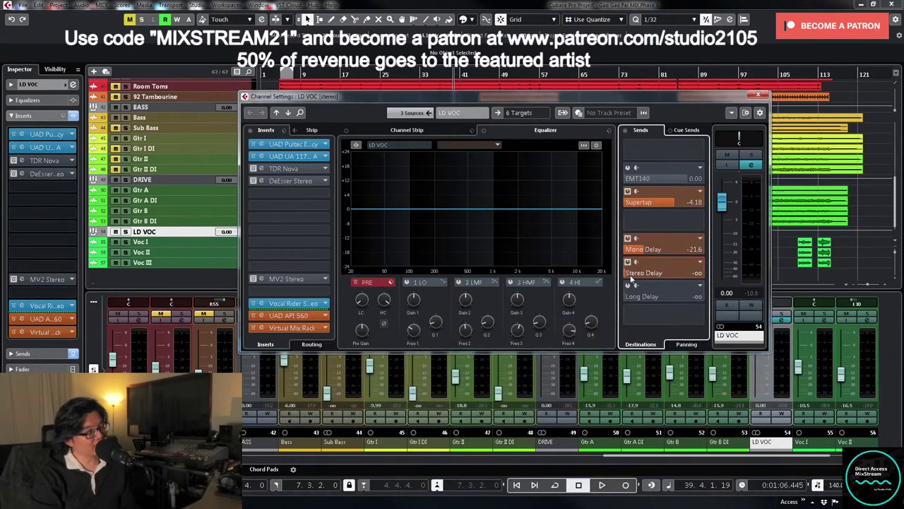
# - Adjust LD VOC's Stereo Delay send during playback, try -15.5 dB, settle at -24.4 dB and stop
pyautogui.moveTo(599, 97); pyautogui.dragTo(390, 88)
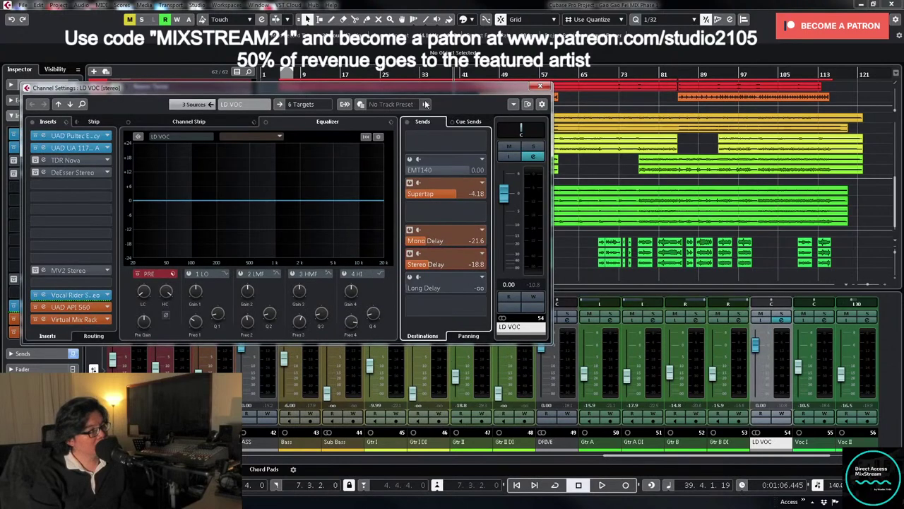
pyautogui.hotkey('ctrl', 'w')
pyautogui.press('space')
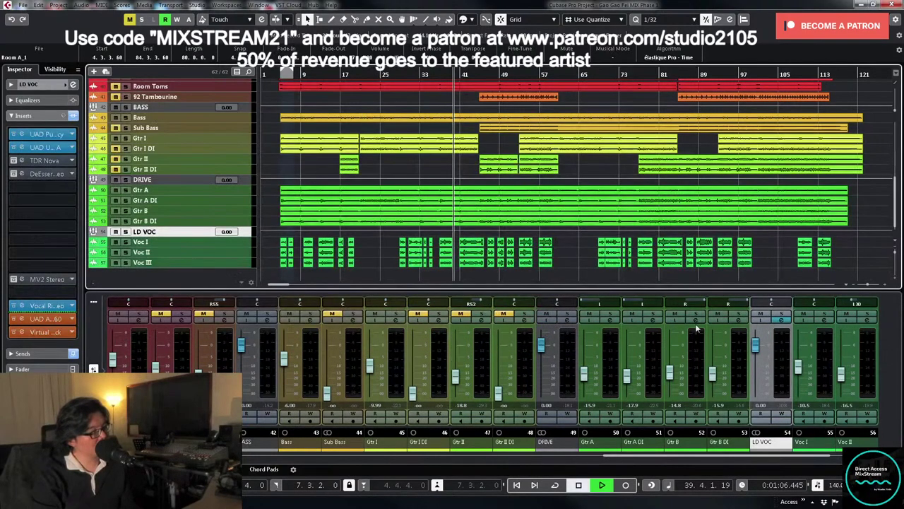
pyautogui.press('e')
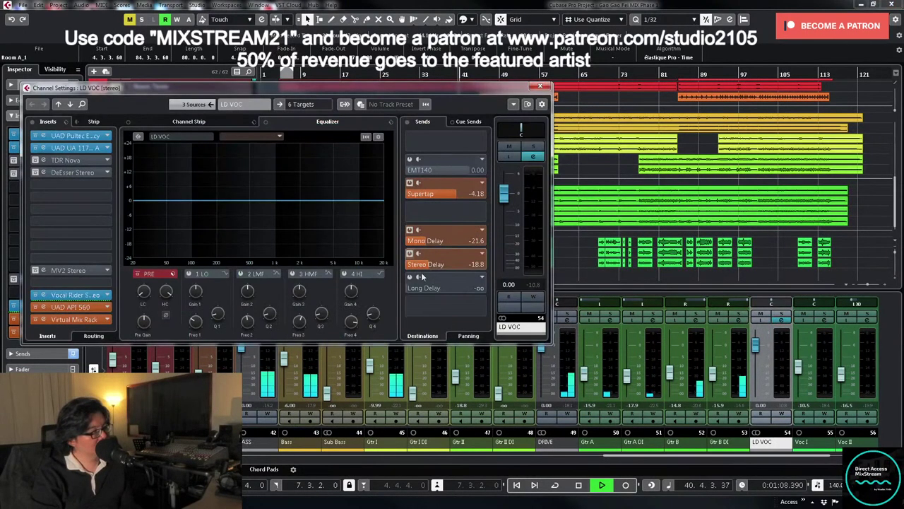
pyautogui.moveTo(421, 269); pyautogui.dragTo(434, 267)
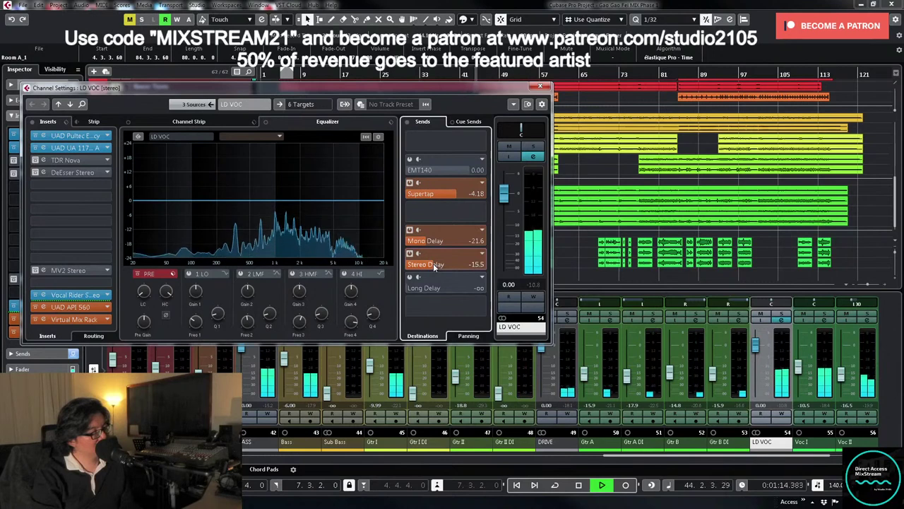
pyautogui.moveTo(433, 267)
pyautogui.mouseDown()
pyautogui.moveTo(409, 256)
pyautogui.moveTo(419, 265)
pyautogui.mouseUp()
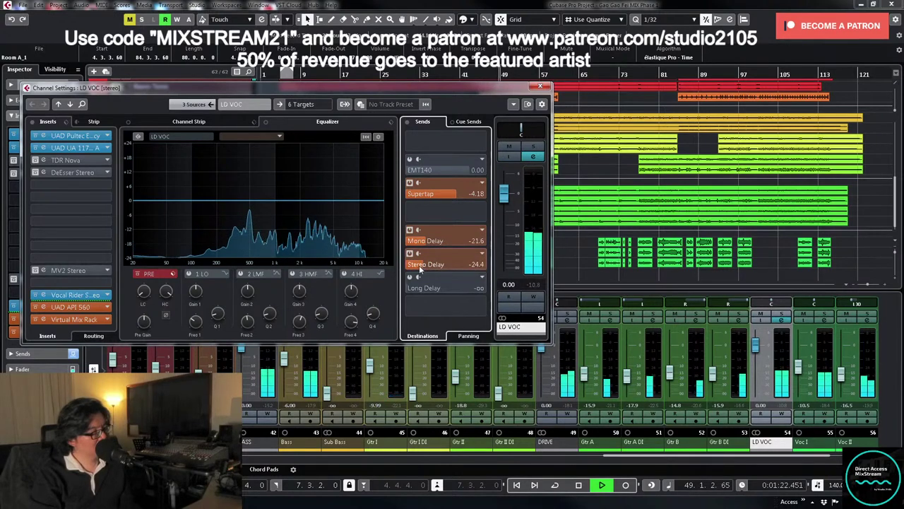
pyautogui.press('space')
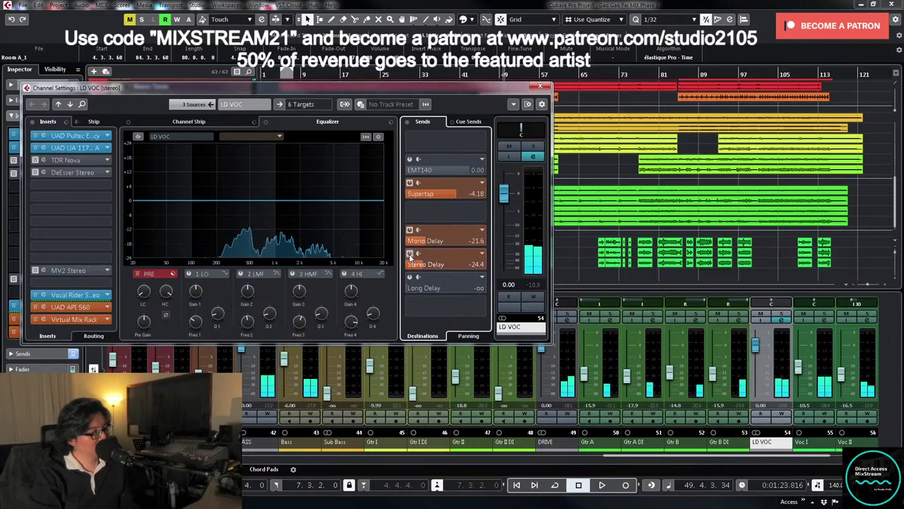
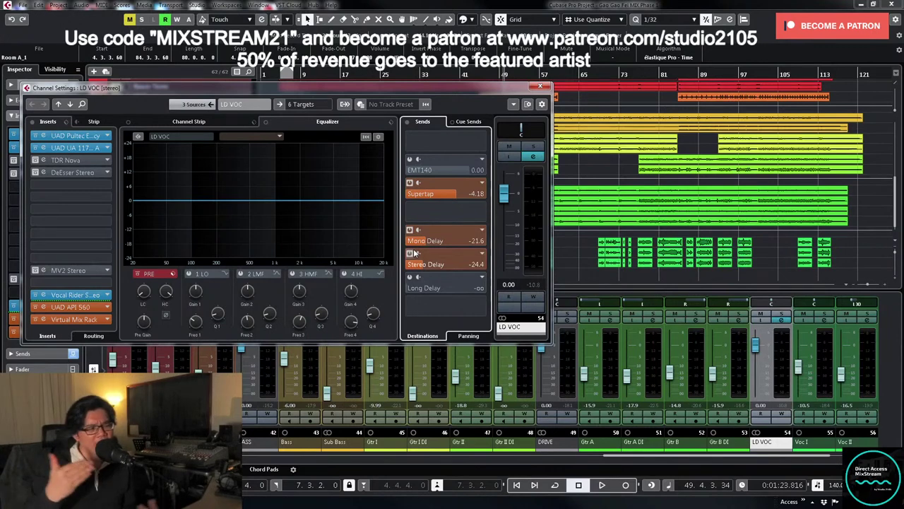
# - Deactivate LD VOC's Stereo Delay send, play from about bar 80 and write automation that reactivates it just before bar 85
pyautogui.press('KP_Add')
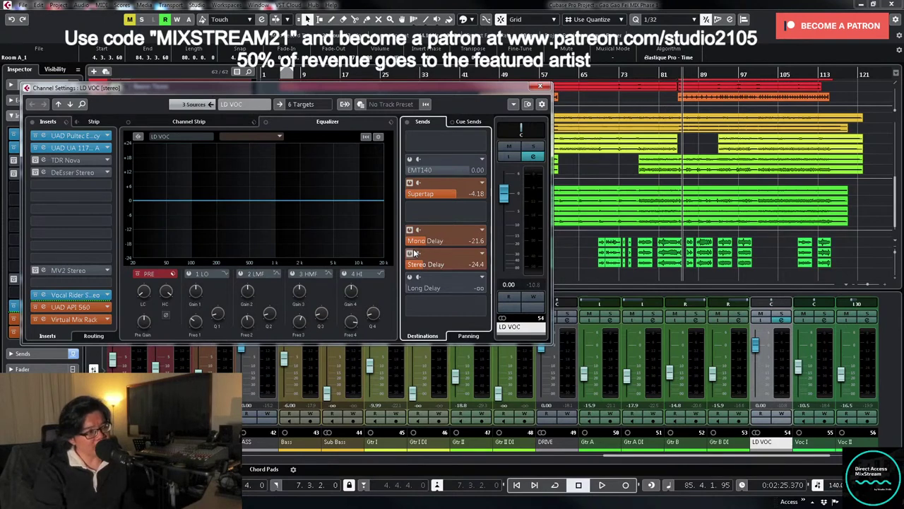
pyautogui.click(408, 254)
pyautogui.press('space')
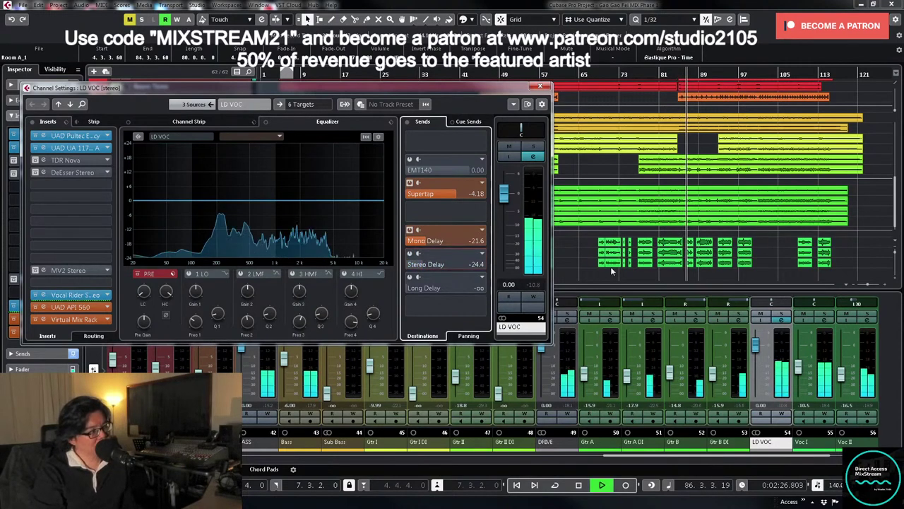
pyautogui.press('KP_Subtract')
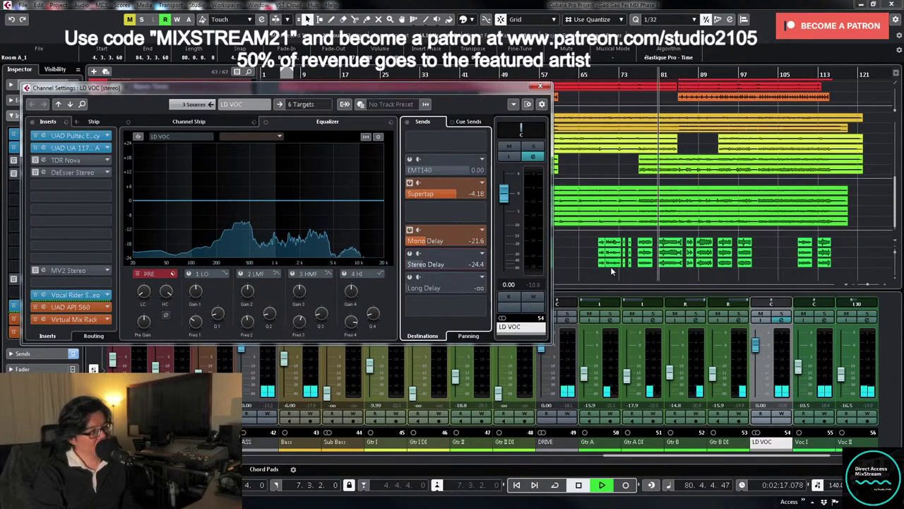
pyautogui.click(536, 299)
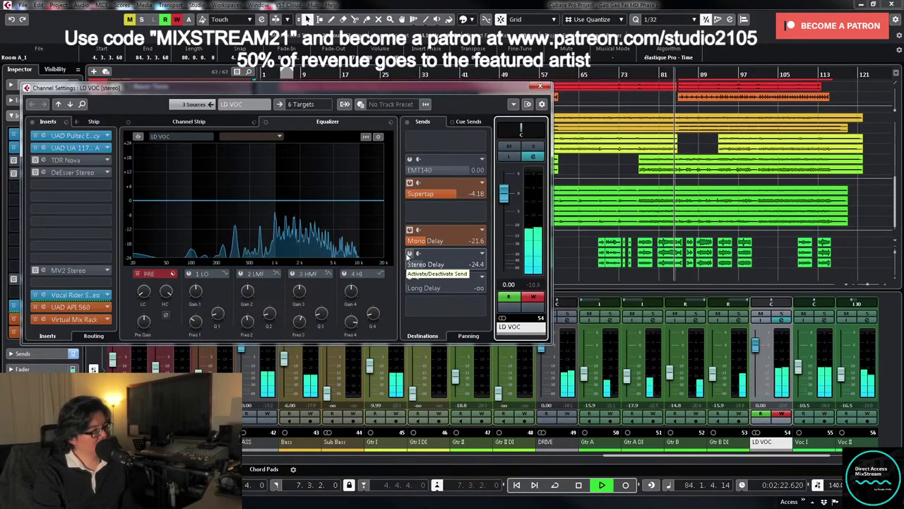
pyautogui.click(409, 254)
pyautogui.click(532, 298)
pyautogui.click(540, 87)
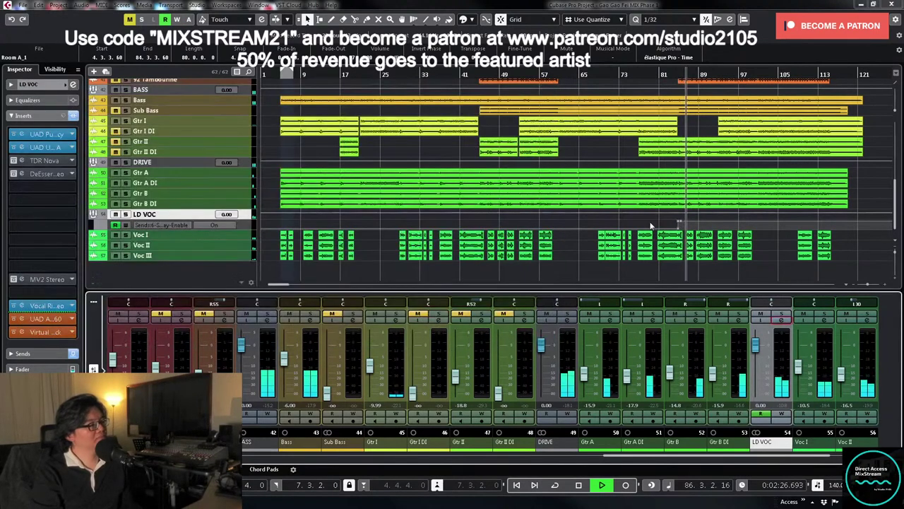
# - Enlarge LD VOC and its Stereo Delay send automation lane, stop playback and place the cursor near bar 83
pyautogui.moveTo(247, 219); pyautogui.dragTo(244, 238)
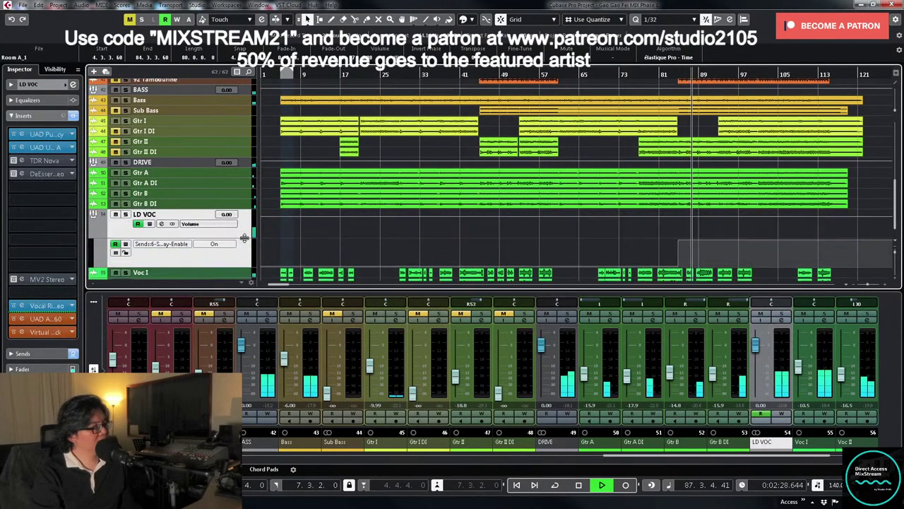
pyautogui.scroll(-2, 639, 232)
pyautogui.press('space')
pyautogui.click(668, 75)
pyautogui.press('h')
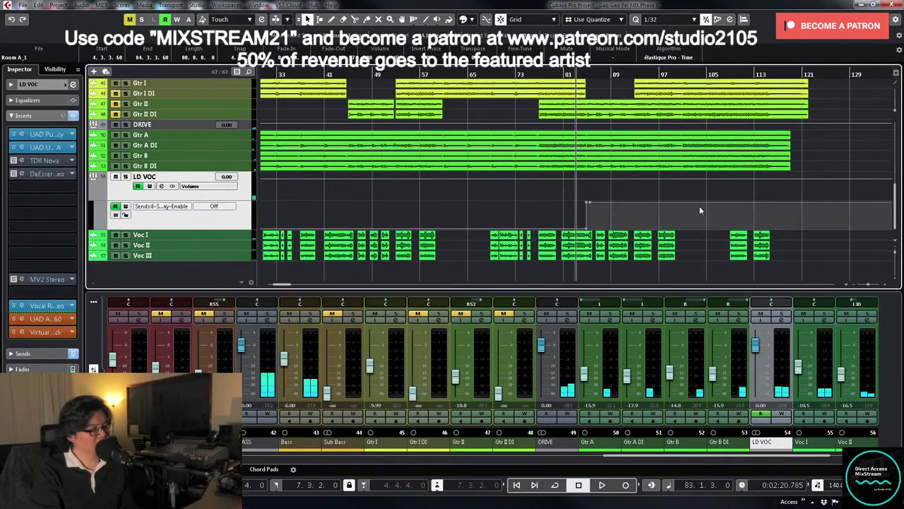
pyautogui.press('h')
pyautogui.press('h')
pyautogui.press('h')
pyautogui.press('h')
pyautogui.press('h')
pyautogui.press('h')
pyautogui.press('h')
# - Select the Voc I, Voc II and Voc III tracks and enlarge them to show their waveforms
pyautogui.click(244, 254)
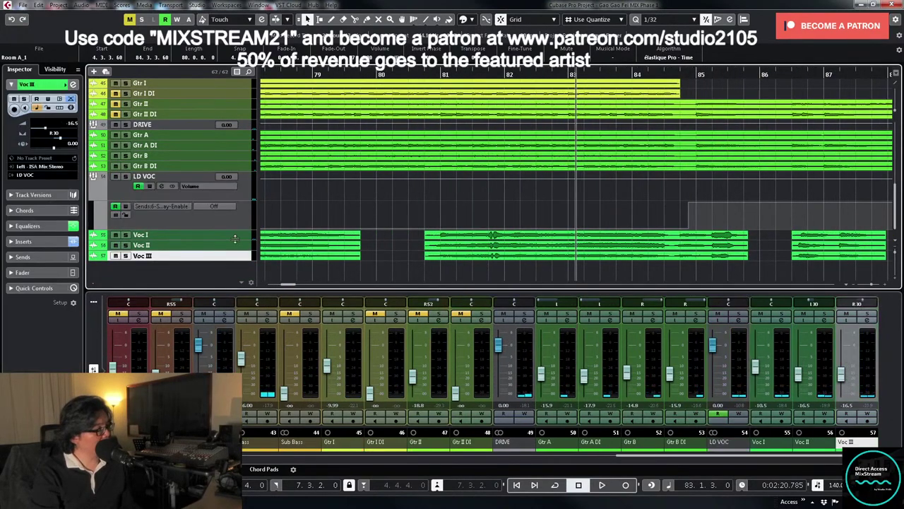
pyautogui.keyDown('shift'); pyautogui.click(235, 236); pyautogui.keyUp('shift')
pyautogui.moveTo(236, 239); pyautogui.dragTo(236, 277)
pyautogui.scroll(-3, 624, 237)
# - Split the Voc I, II and III events in the gap after beat 84.3, just before the next phrase
pyautogui.press('h')
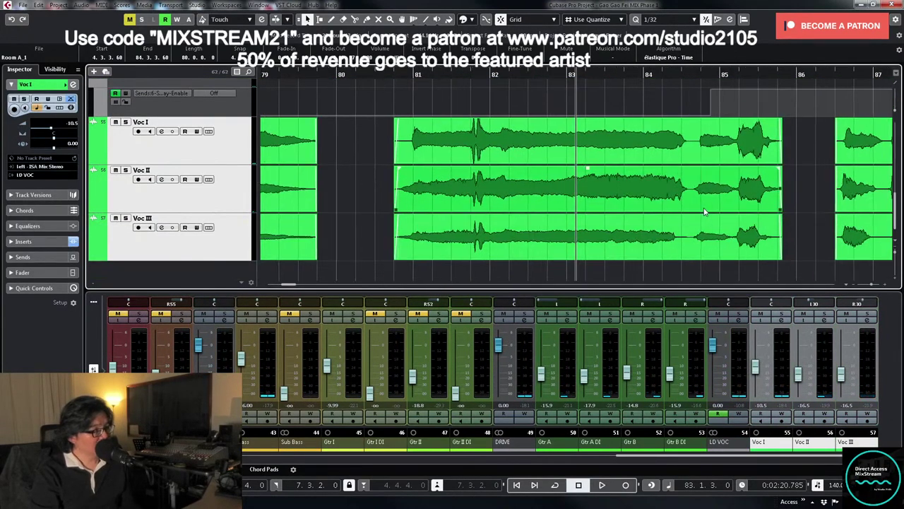
pyautogui.press('h')
pyautogui.press('h')
pyautogui.rightClick(703, 196)
pyautogui.click(749, 198)
pyautogui.click(740, 202)
pyautogui.press('space')
pyautogui.press('h')
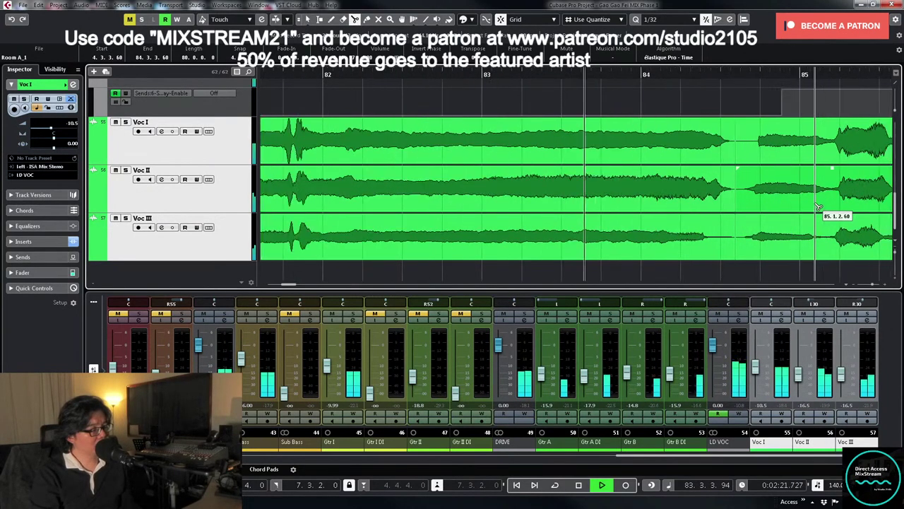
pyautogui.rightClick(739, 242)
pyautogui.click(739, 242)
pyautogui.press('h')
pyautogui.press('h')
pyautogui.press('g')
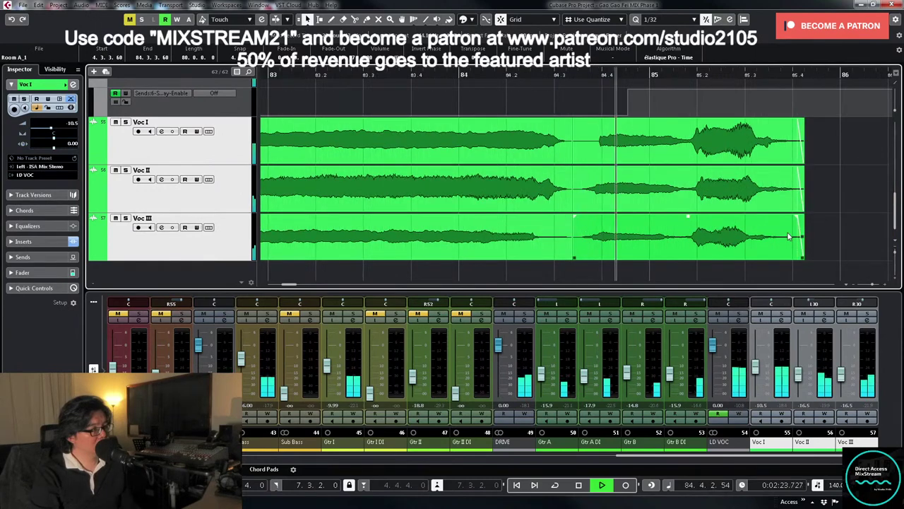
# - Stop playback and split the Voc I, II and III events again just before beat 85.2
pyautogui.press('h')
pyautogui.press('h')
pyautogui.press('space')
pyautogui.rightClick(530, 199)
pyautogui.click(575, 199)
pyautogui.click(578, 198)
pyautogui.rightClick(577, 225)
pyautogui.click(577, 225)
# - Trim and fade in the starts of the isolated Voc II and III segments and shift them slightly later to align with Voc I
pyautogui.click(466, 190)
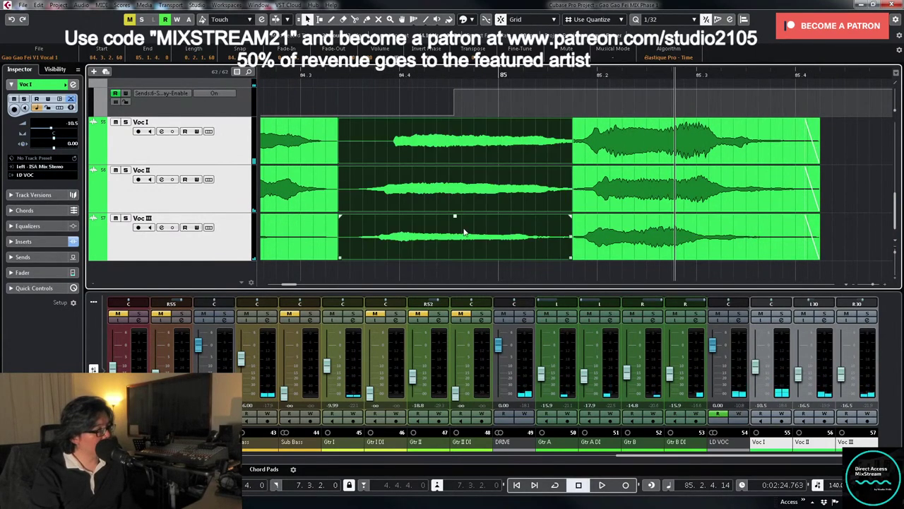
pyautogui.click(426, 195)
pyautogui.moveTo(414, 203); pyautogui.dragTo(415, 253)
pyautogui.keyDown('shift'); pyautogui.click(352, 209); pyautogui.keyUp('shift')
pyautogui.moveTo(353, 209); pyautogui.dragTo(393, 217)
pyautogui.click(569, 237)
pyautogui.keyDown('shift'); pyautogui.click(579, 210); pyautogui.keyUp('shift')
pyautogui.moveTo(583, 210); pyautogui.dragTo(574, 210)
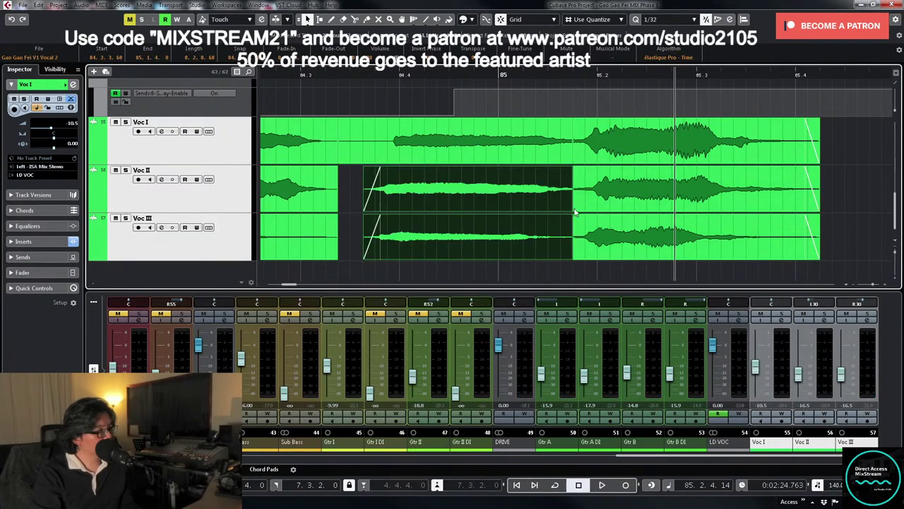
pyautogui.hotkey('ctrl', 'z')
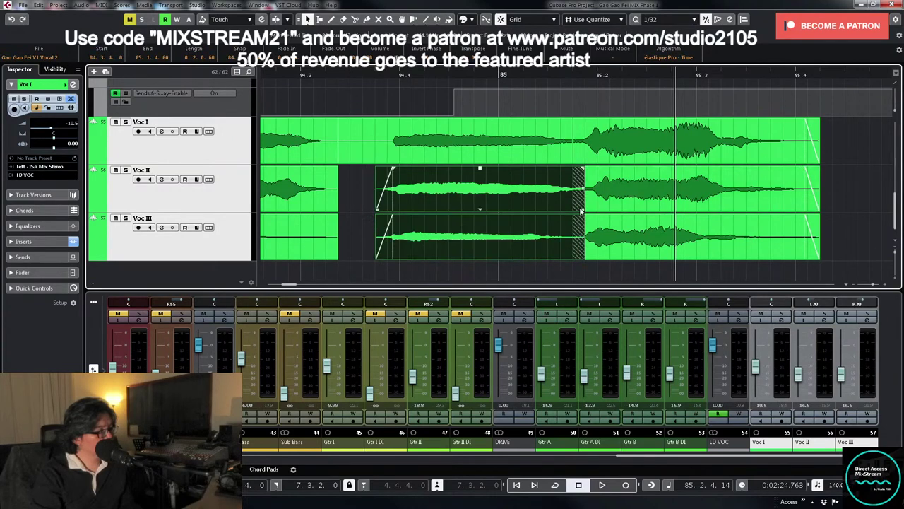
# - Crossfade the Voc I, II and III events at the split before beat 85.2 and play back from about beat 84.3
pyautogui.moveTo(566, 268); pyautogui.dragTo(586, 206)
pyautogui.press('x')
pyautogui.press('space')
pyautogui.click(345, 74)
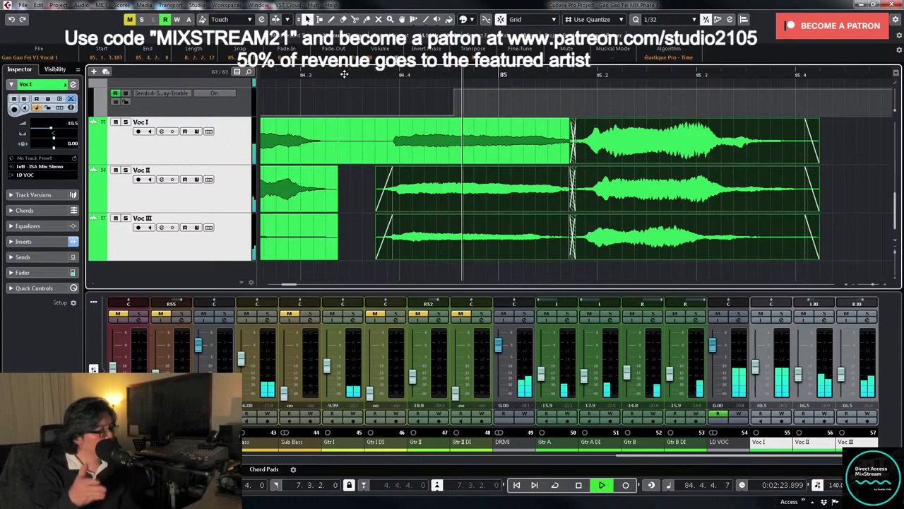
# - Stop playback and replay the lead vocal phrase from about beat 83.4 to check the edited transition
pyautogui.press('space')
pyautogui.press('g')
pyautogui.press('g')
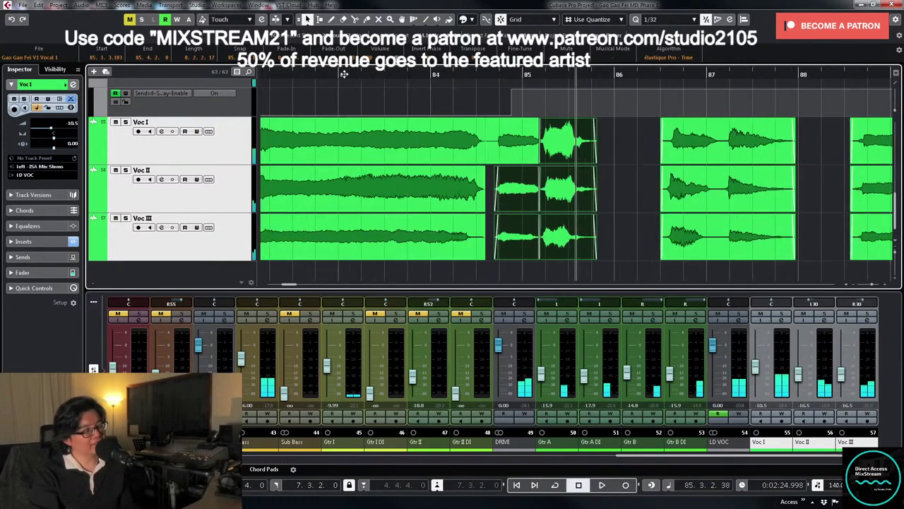
pyautogui.click(419, 74)
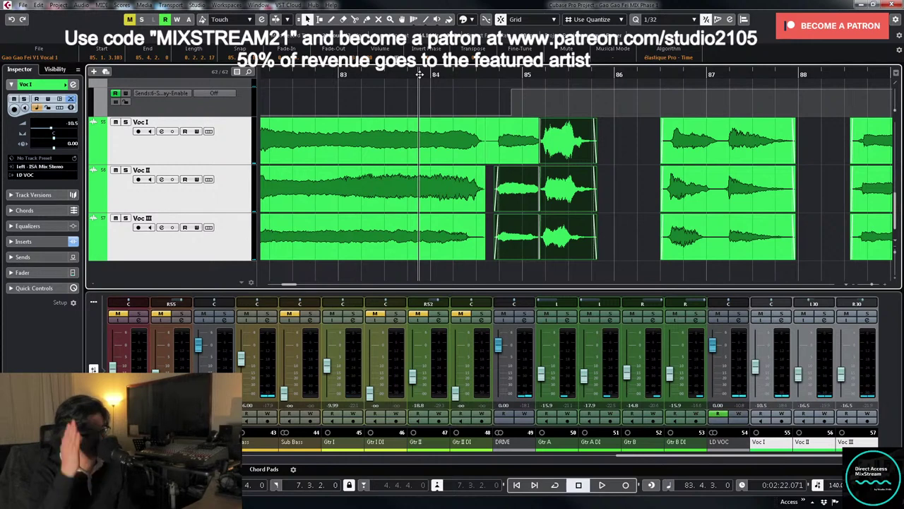
pyautogui.press('space')
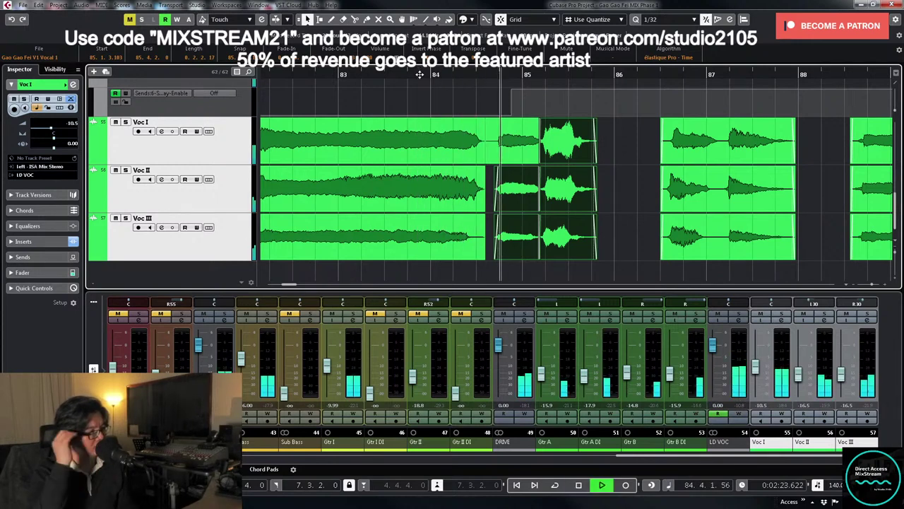
pyautogui.press('space')
# - Shift LD VOC's Stereo Delay send-enable automation earlier so that the send switches on at 81.1.1.0
pyautogui.click(520, 111)
pyautogui.moveTo(511, 116); pyautogui.dragTo(498, 118)
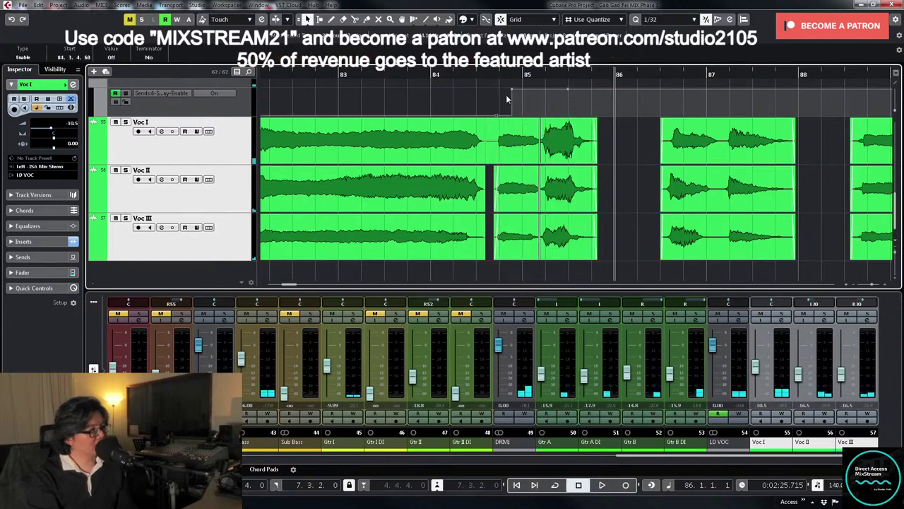
pyautogui.press('g')
pyautogui.press('g')
pyautogui.press('g')
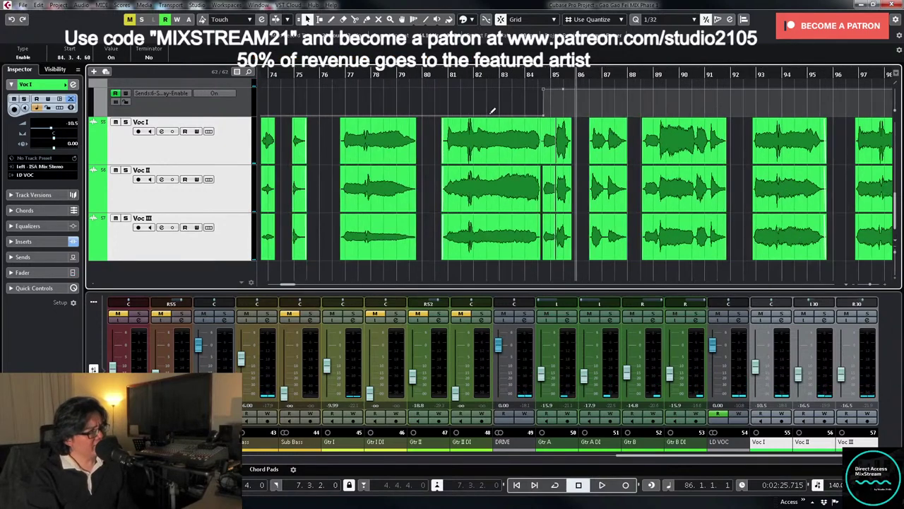
pyautogui.press('h')
pyautogui.press('h')
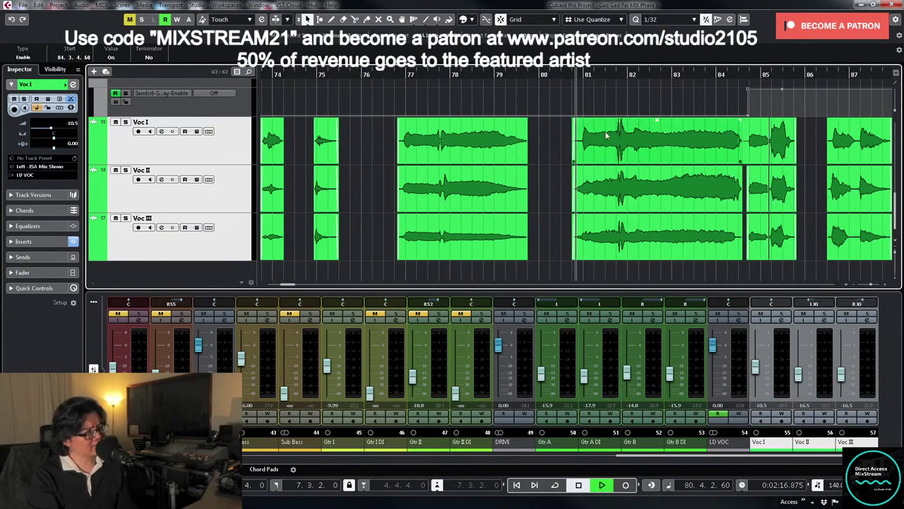
pyautogui.press('space')
pyautogui.press('h')
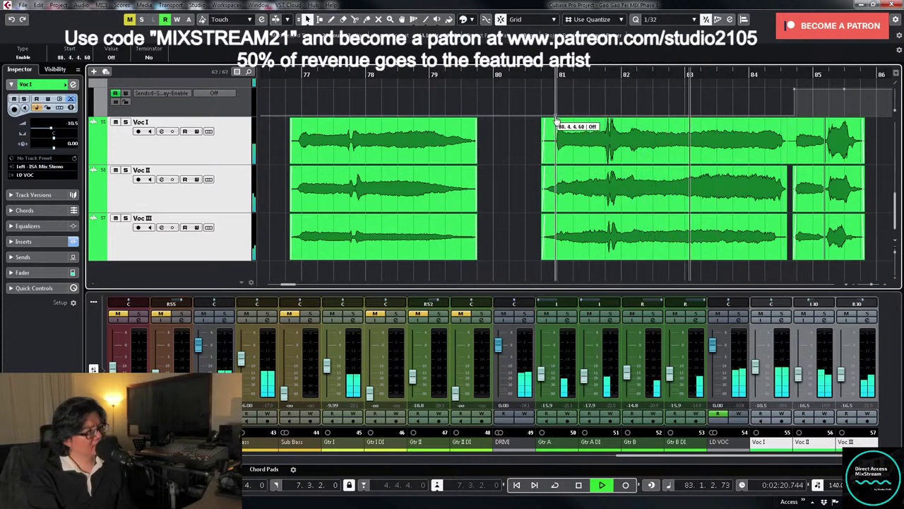
pyautogui.moveTo(795, 90); pyautogui.dragTo(557, 92)
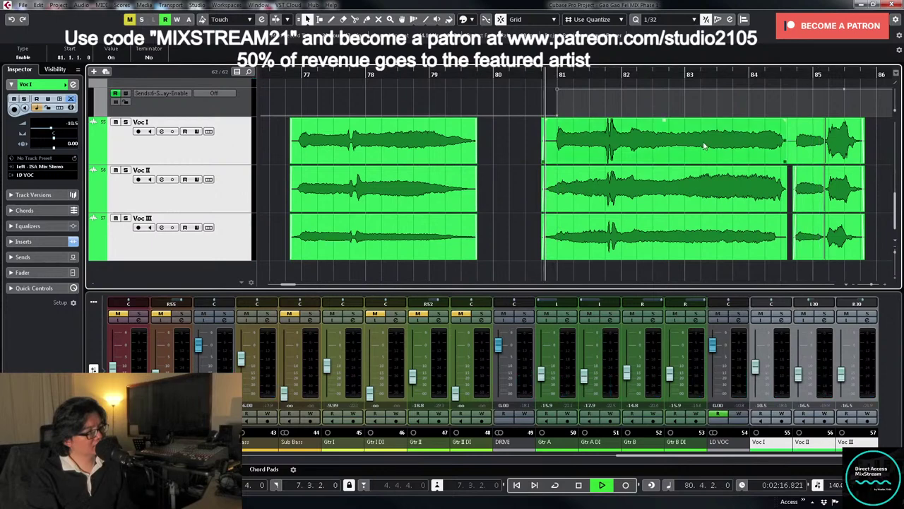
# - Play back from about beat 80.4 and raise LD VOC's Stereo Delay send level to -23.0
pyautogui.click(548, 74)
pyautogui.scroll(3, 750, 137)
pyautogui.click(736, 318)
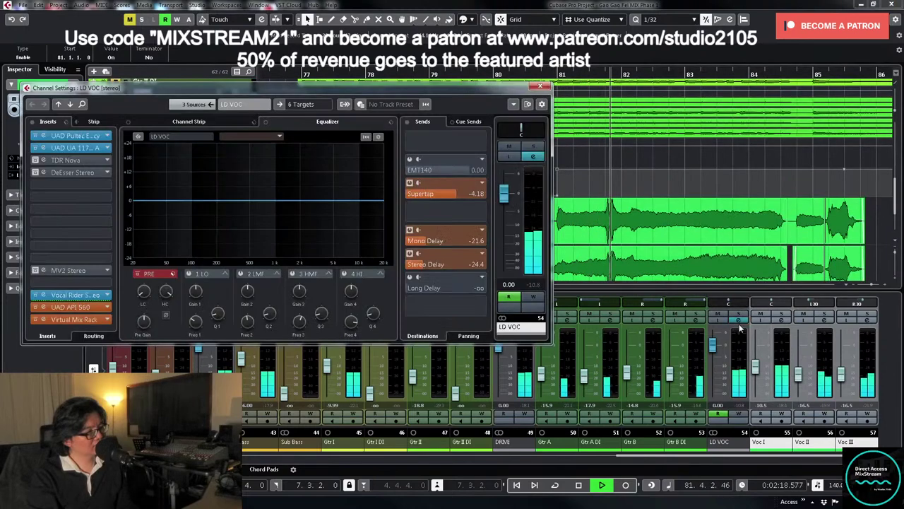
pyautogui.moveTo(426, 267); pyautogui.dragTo(431, 266)
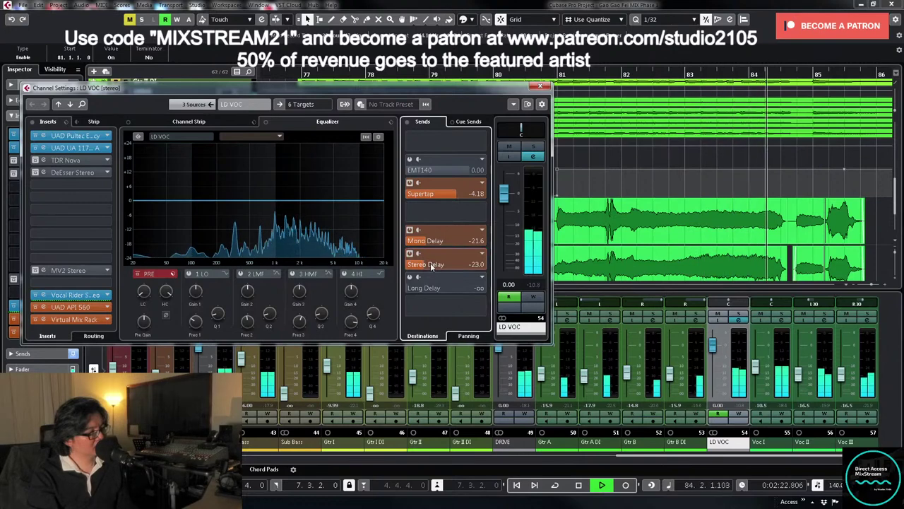
pyautogui.press('space')
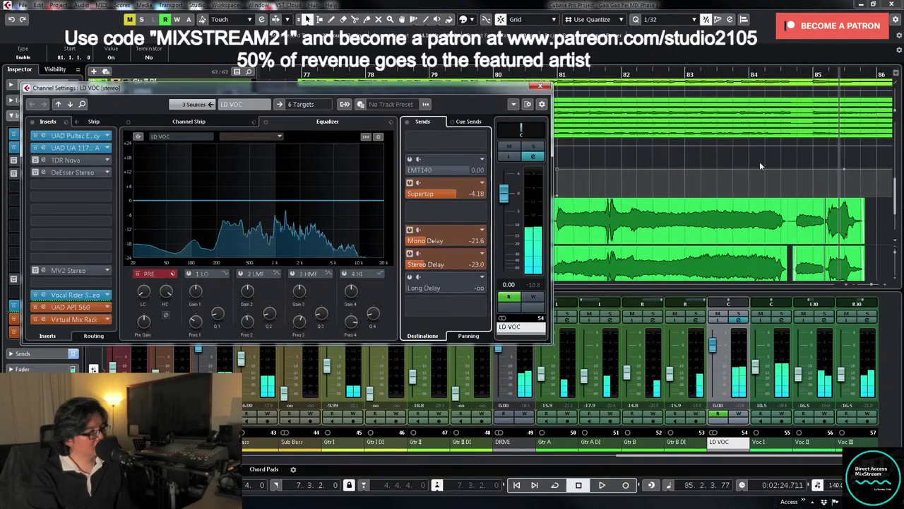
# - Close the LD VOC channel settings and move the Stereo Delay send's switch-on point to 84.4.1.0
pyautogui.click(540, 87)
pyautogui.moveTo(558, 173); pyautogui.dragTo(797, 175)
pyautogui.click(726, 74)
pyautogui.scroll(-2, 795, 211)
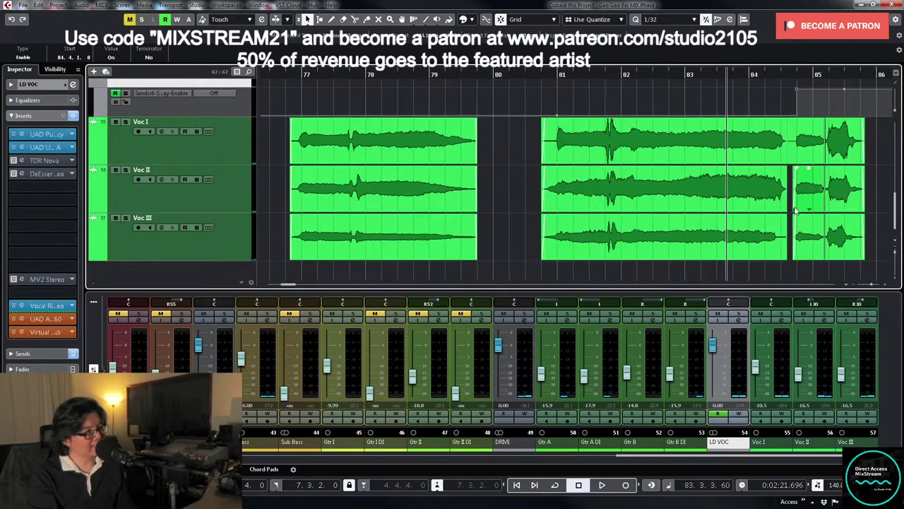
# - Trim the ends of the long Voc I, II and III events just after beat 84.3 and fade them out
pyautogui.press('space')
pyautogui.press('h')
pyautogui.press('h')
pyautogui.press('h')
pyautogui.press('h')
pyautogui.click(768, 153)
pyautogui.click(809, 202)
pyautogui.click(784, 248)
pyautogui.moveTo(792, 209); pyautogui.dragTo(767, 216)
pyautogui.click(796, 193)
# - Trim the start of the following Voc I event to 84.3.4.0 to match Voc II and III, and listen on
pyautogui.press('g')
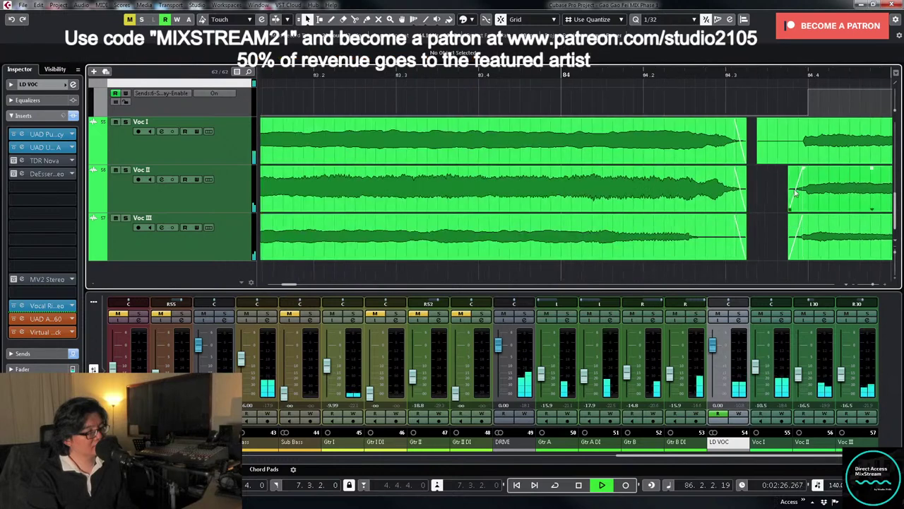
pyautogui.press('g')
pyautogui.click(763, 155)
pyautogui.moveTo(729, 162); pyautogui.dragTo(758, 161)
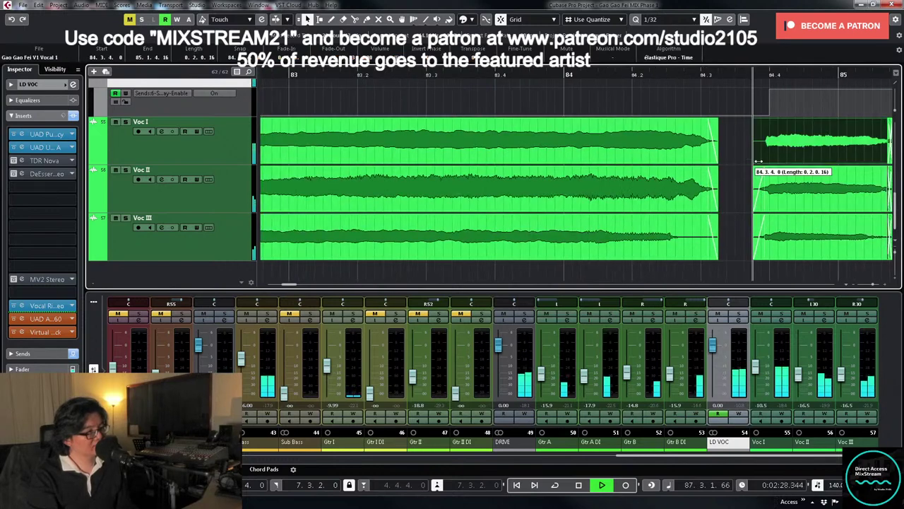
pyautogui.press('g')
pyautogui.press('g')
pyautogui.press('g')
pyautogui.press('g')
pyautogui.press('g')
pyautogui.press('g')
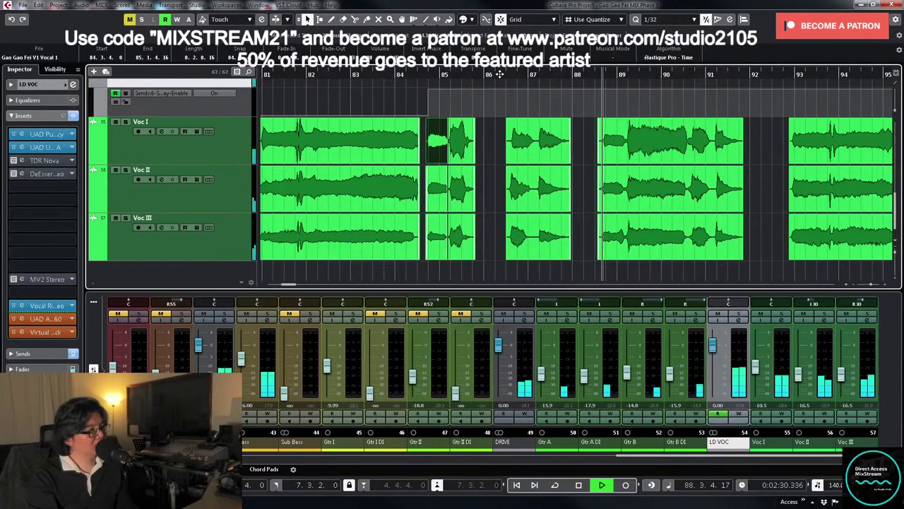
pyautogui.press('space')
# - Split the Voc I, II and III events of the phrase starting near 86.3 at 87.1.4.0
pyautogui.press('h')
pyautogui.press('h')
pyautogui.press('h')
pyautogui.press('h')
pyautogui.press('h')
pyautogui.rightClick(646, 207)
pyautogui.click(694, 210)
pyautogui.press('g')
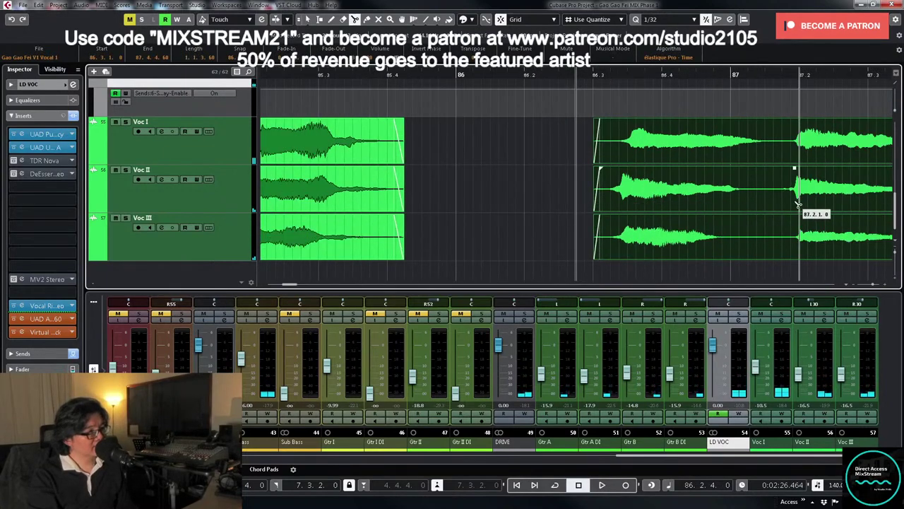
pyautogui.click(783, 203)
pyautogui.press('1')
# - Trim the first Voc II and III segments to start at 86.3.2.0, align them with Voc I and crossfade them into the following segments
pyautogui.click(718, 197)
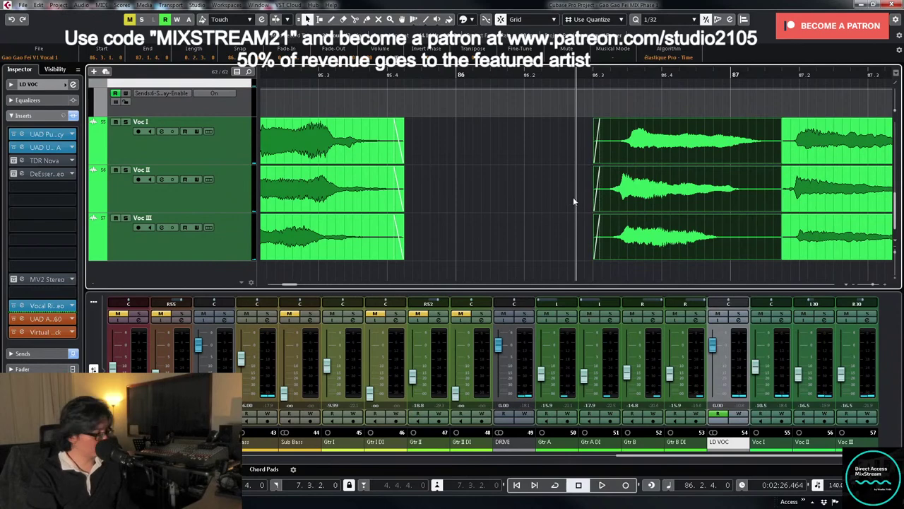
pyautogui.moveTo(560, 218); pyautogui.dragTo(672, 196)
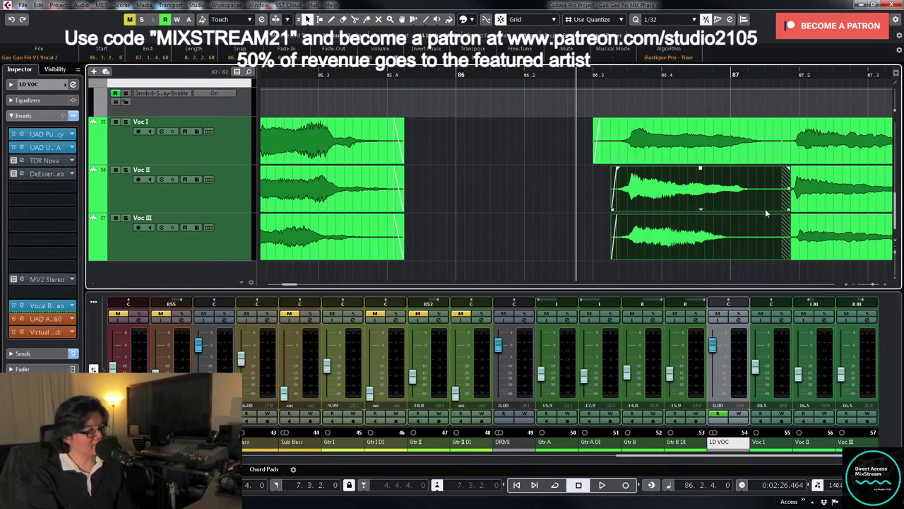
# - Play back the realigned phrase around bar 87 and examine the Voc II and III crossfades just before beat 87.2
pyautogui.press('g')
pyautogui.press('g')
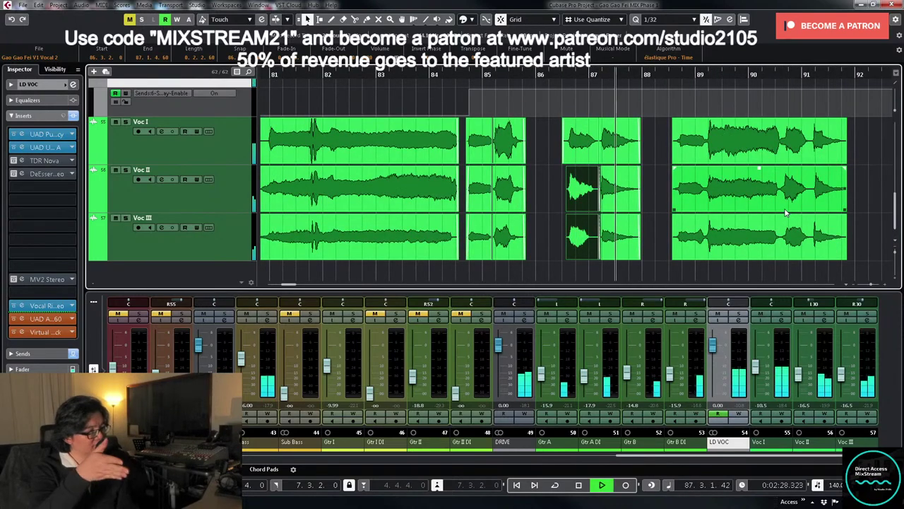
pyautogui.press('h')
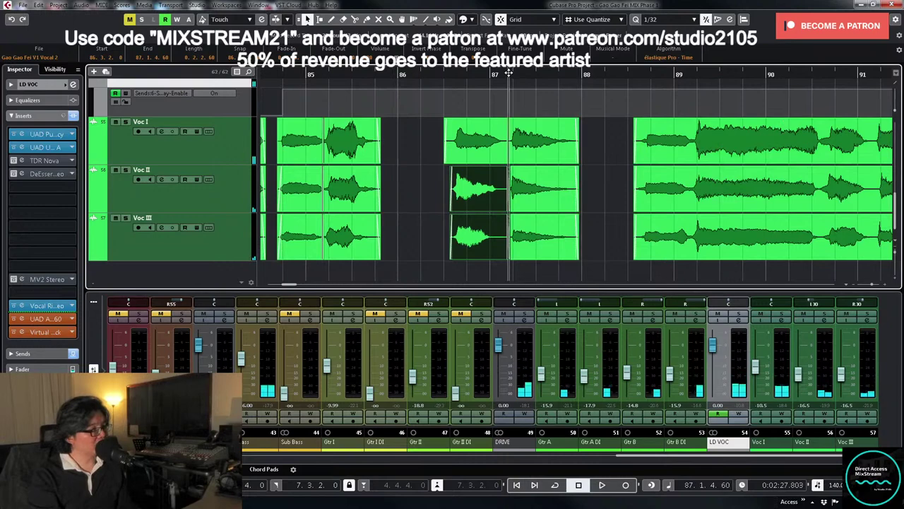
pyautogui.press('h')
pyautogui.press('h')
pyautogui.press('h')
pyautogui.press('h')
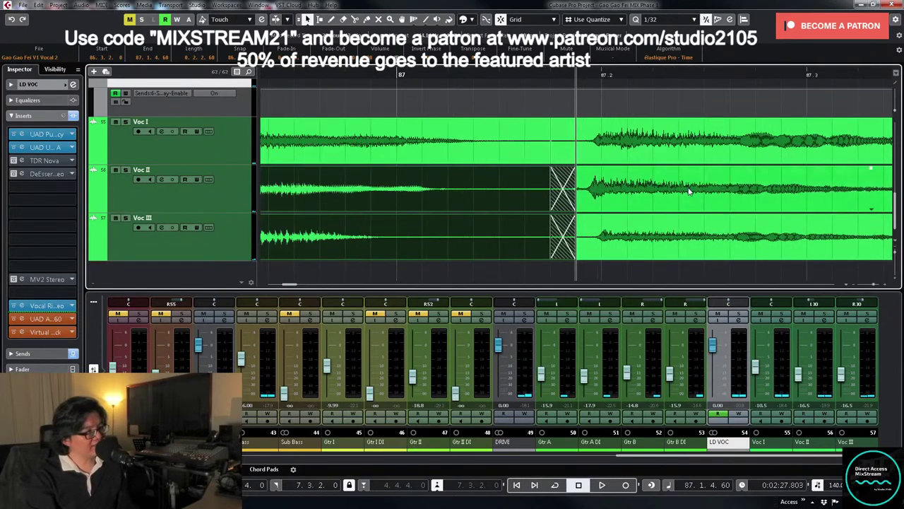
pyautogui.press('g')
pyautogui.press('g')
pyautogui.press('g')
pyautogui.press('g')
pyautogui.press('g')
pyautogui.press('g')
pyautogui.press('g')
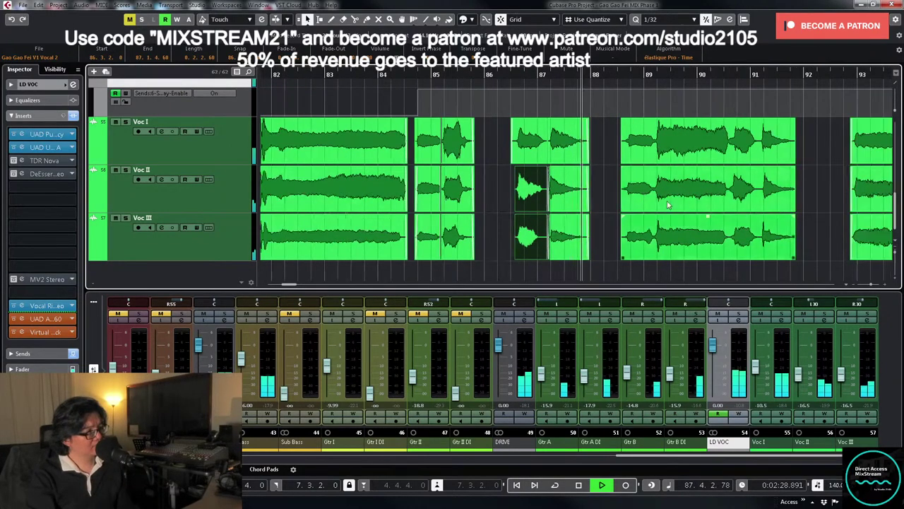
# - Open the Stereo Delay send's bx_delay 2500 editor from LD VOC and raise the left feedback to 46%
pyautogui.scroll(1, 716, 207)
pyautogui.press('g')
pyautogui.scroll(3, 728, 198)
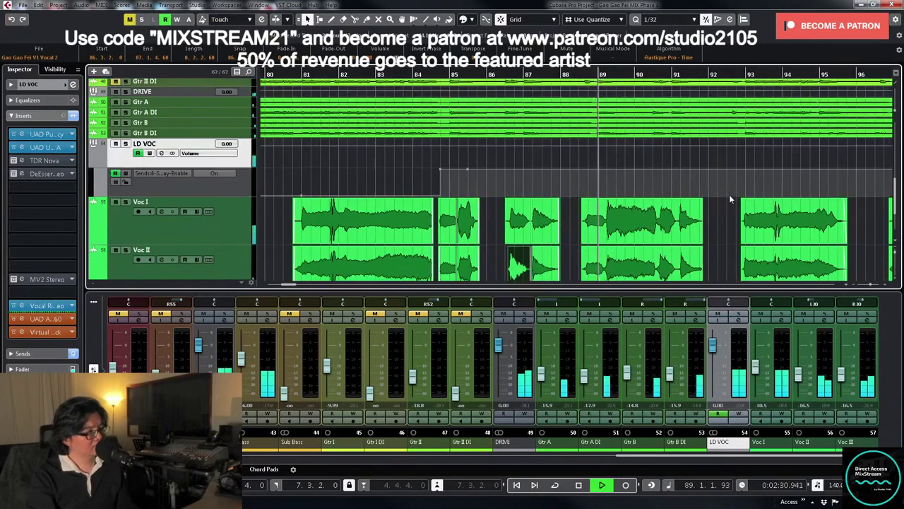
pyautogui.press('g')
pyautogui.press('g')
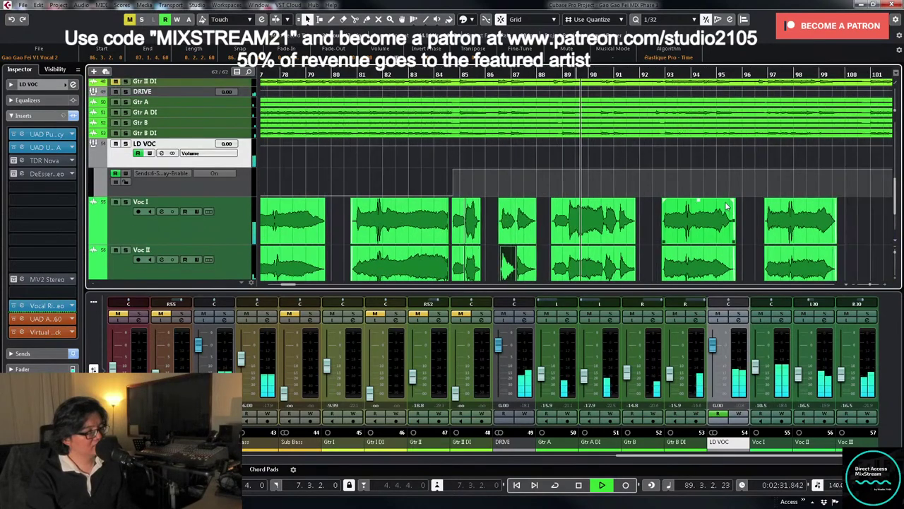
pyautogui.click(738, 320)
pyautogui.rightClick(410, 263)
pyautogui.click(486, 362)
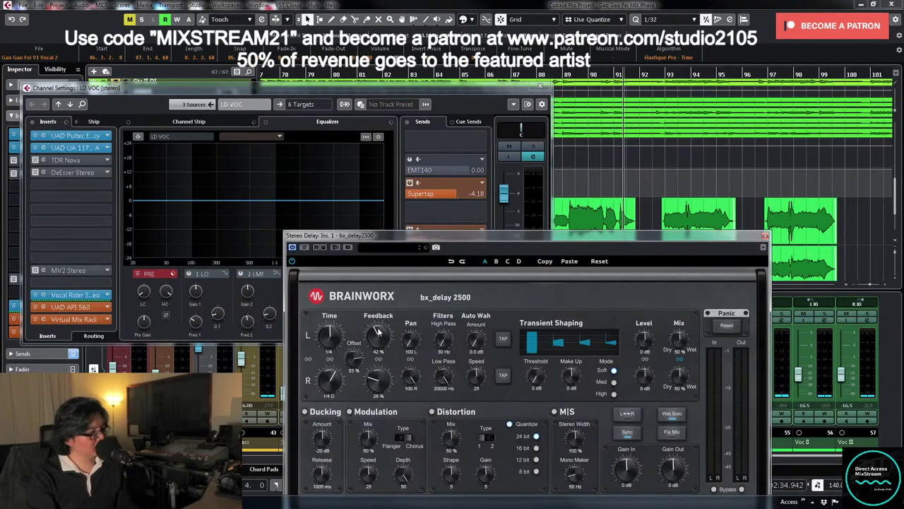
pyautogui.moveTo(377, 328); pyautogui.dragTo(379, 326)
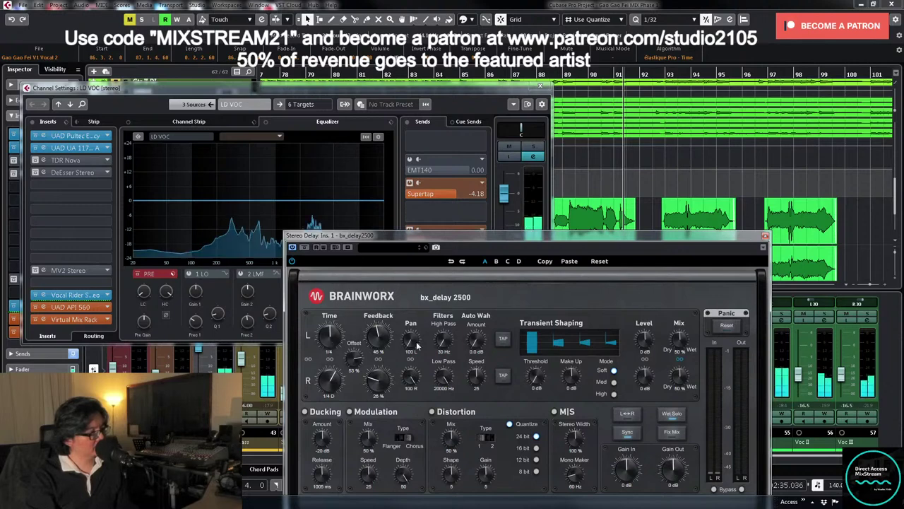
# - Enable distortion in the stereo delay, with quantization at 12 bit and the distortion mix at 56%, auditioning the change
pyautogui.moveTo(542, 240); pyautogui.dragTo(594, 134)
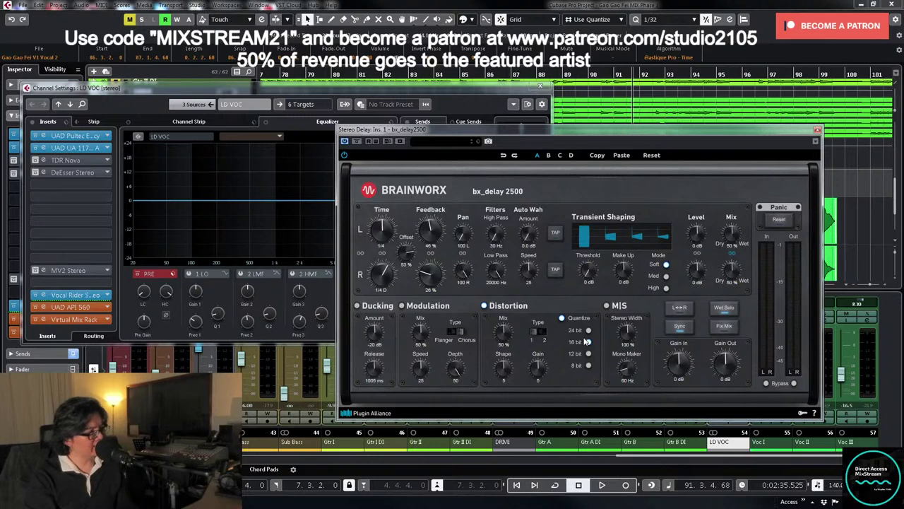
pyautogui.click(588, 341)
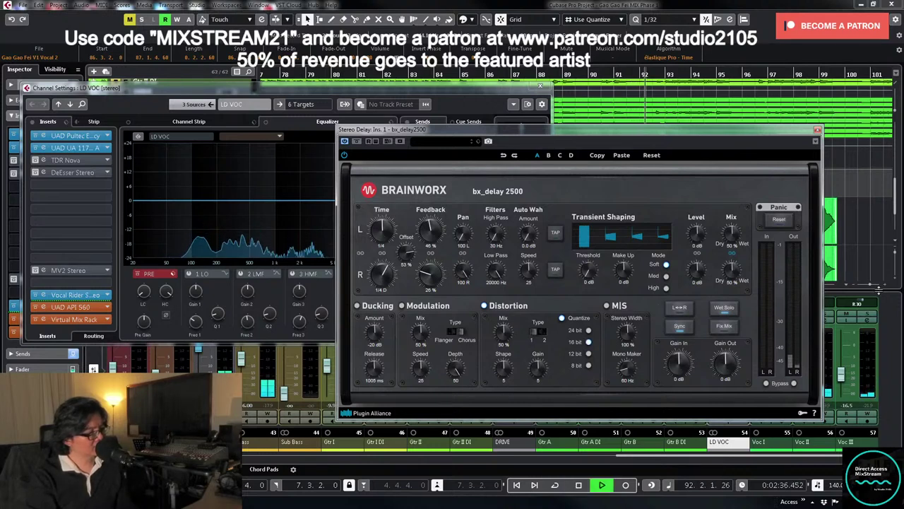
pyautogui.press('space')
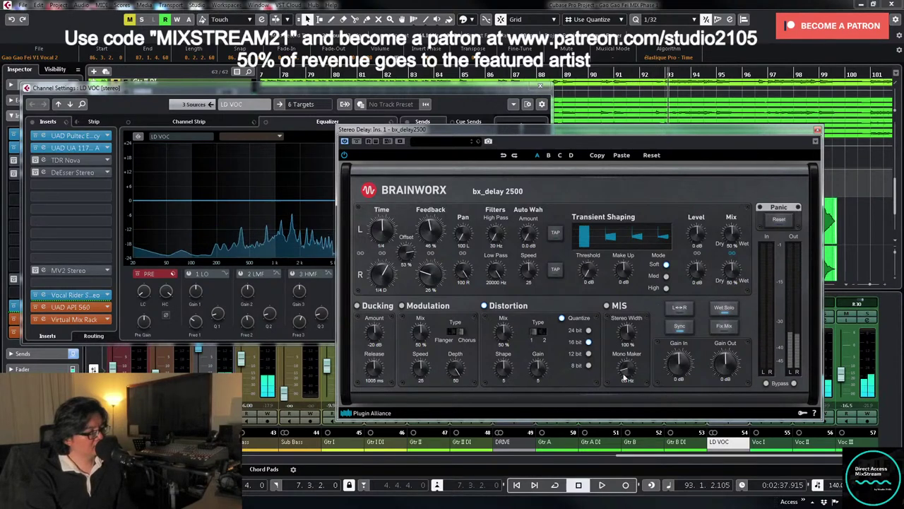
pyautogui.moveTo(504, 338)
pyautogui.mouseDown()
pyautogui.moveTo(504, 350)
pyautogui.moveTo(504, 335)
pyautogui.mouseUp()
pyautogui.press('space')
pyautogui.press('space')
pyautogui.press('space')
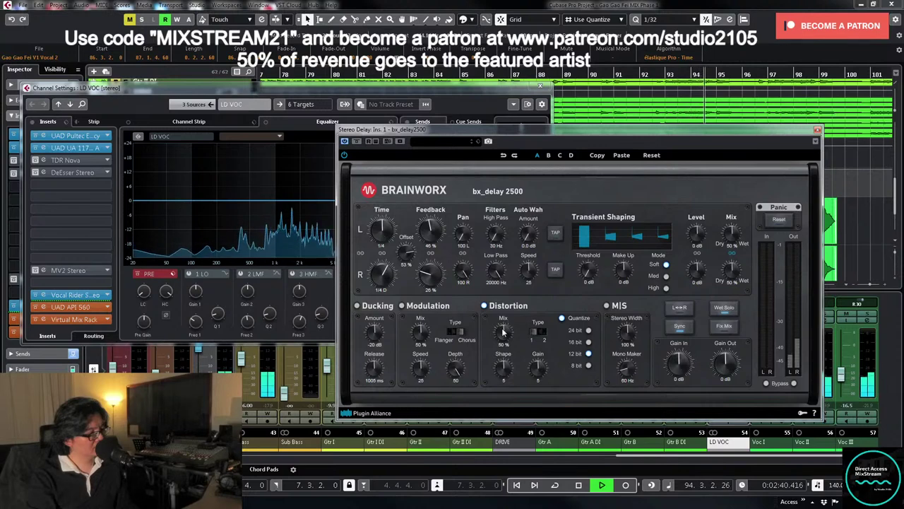
pyautogui.press('space')
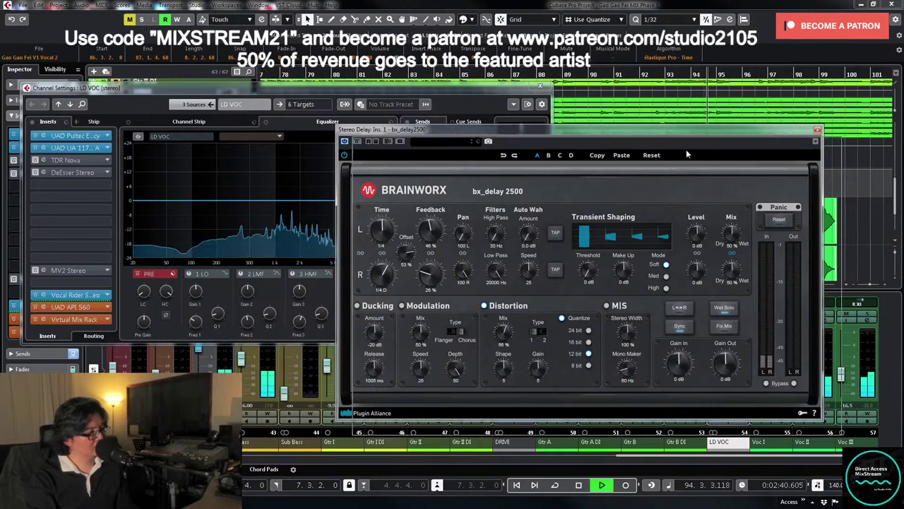
# - Close the LD VOC channel settings, move the delay editor aside and play back the section around bar 85
pyautogui.moveTo(606, 130); pyautogui.dragTo(701, 173)
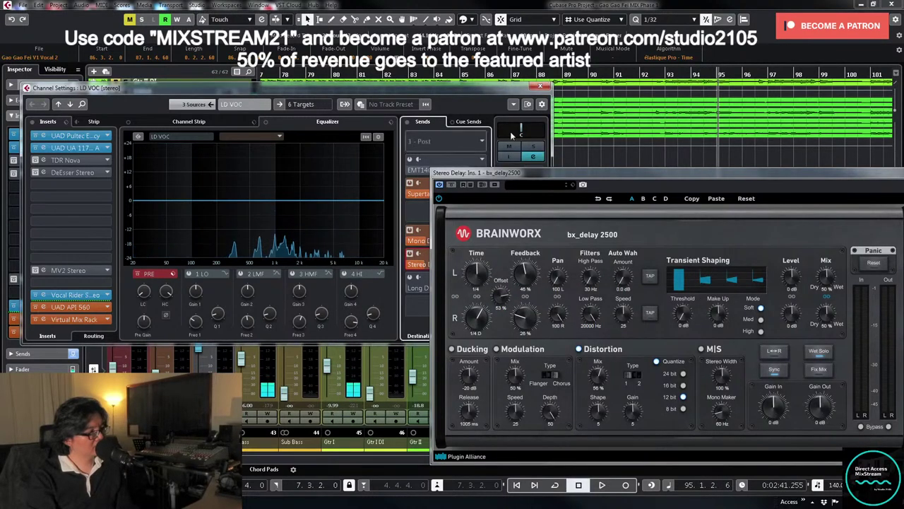
pyautogui.click(540, 85)
pyautogui.moveTo(586, 175); pyautogui.dragTo(644, 195)
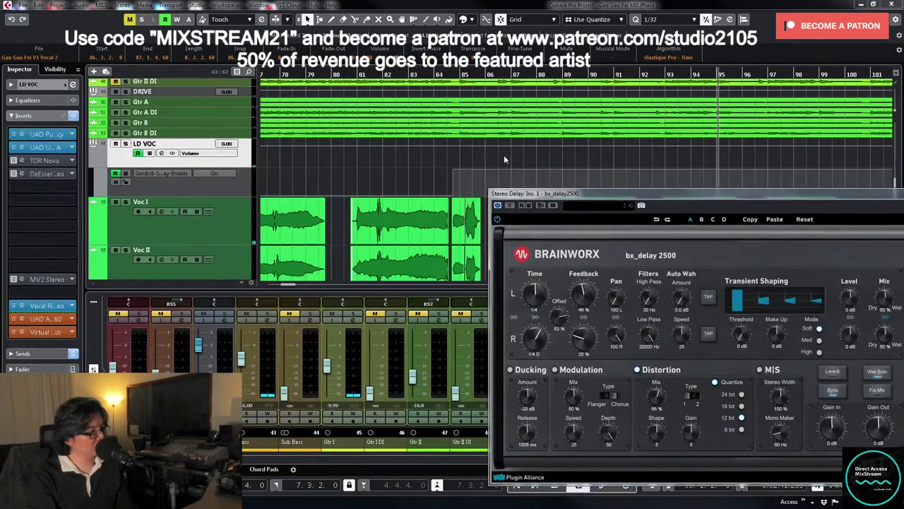
pyautogui.click(503, 155)
pyautogui.press('g')
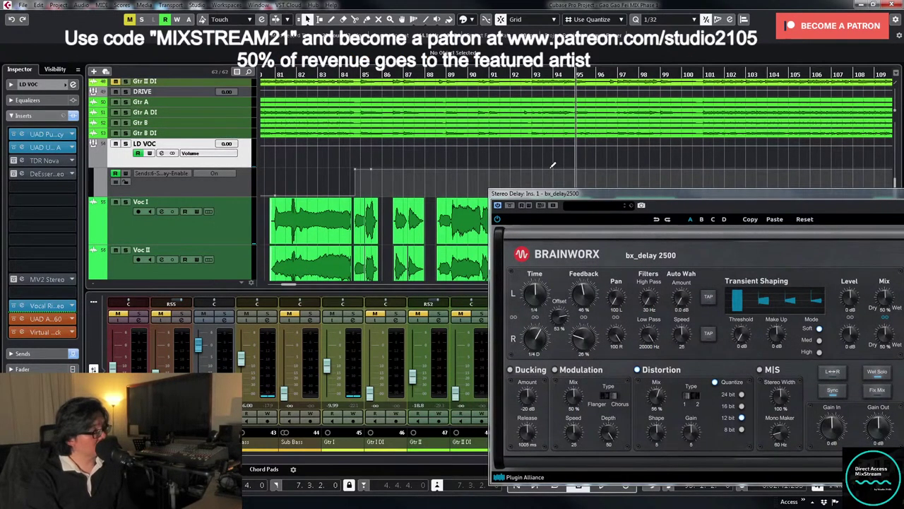
pyautogui.press('KP_1')
pyautogui.press('space')
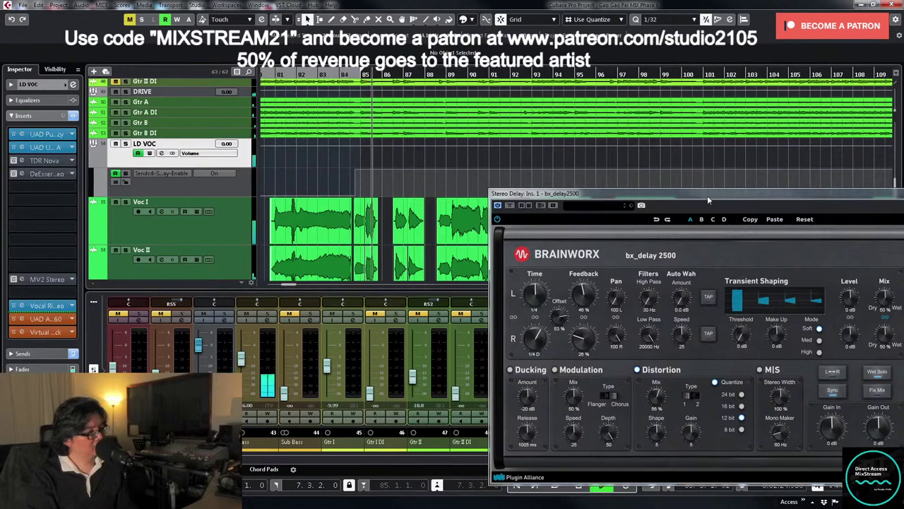
# - Set the stereo delay's distortion gain to 6 and its quantization to 24 bit while auditioning the vocal phrases
pyautogui.moveTo(707, 195); pyautogui.dragTo(704, 110)
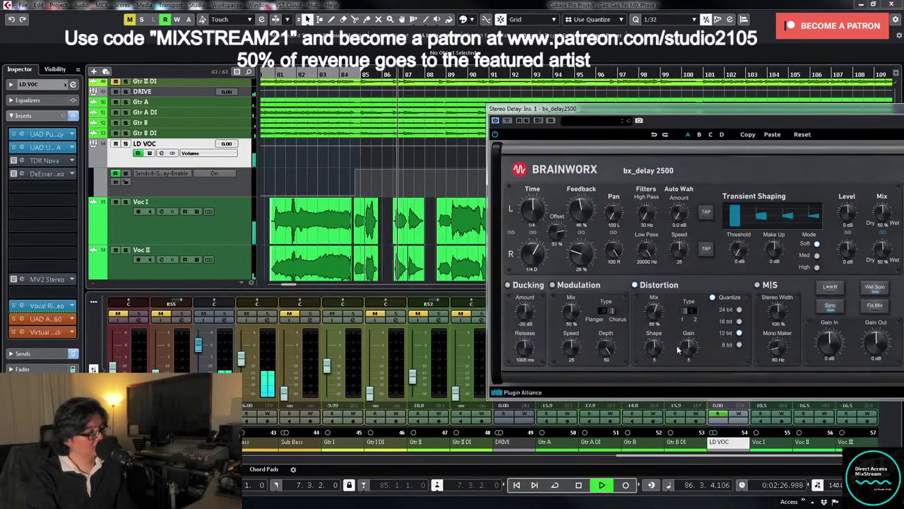
pyautogui.moveTo(684, 333); pyautogui.dragTo(688, 322)
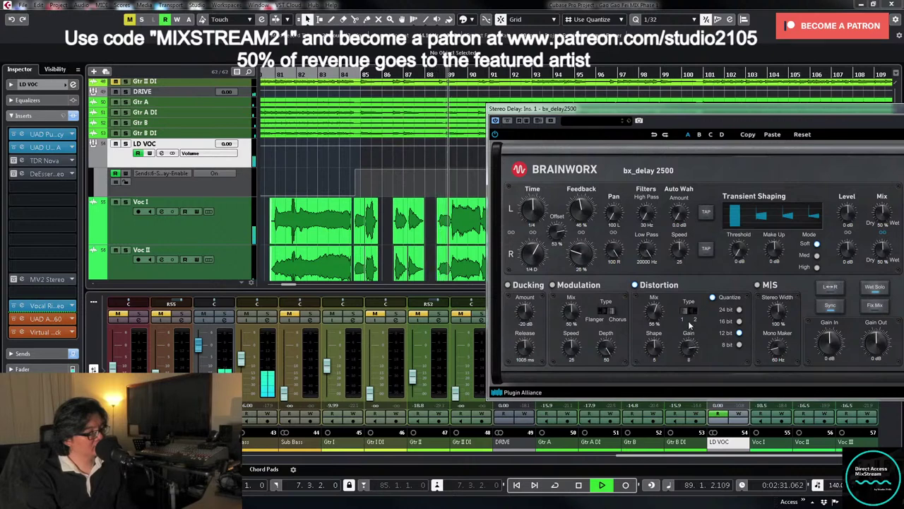
pyautogui.click(739, 320)
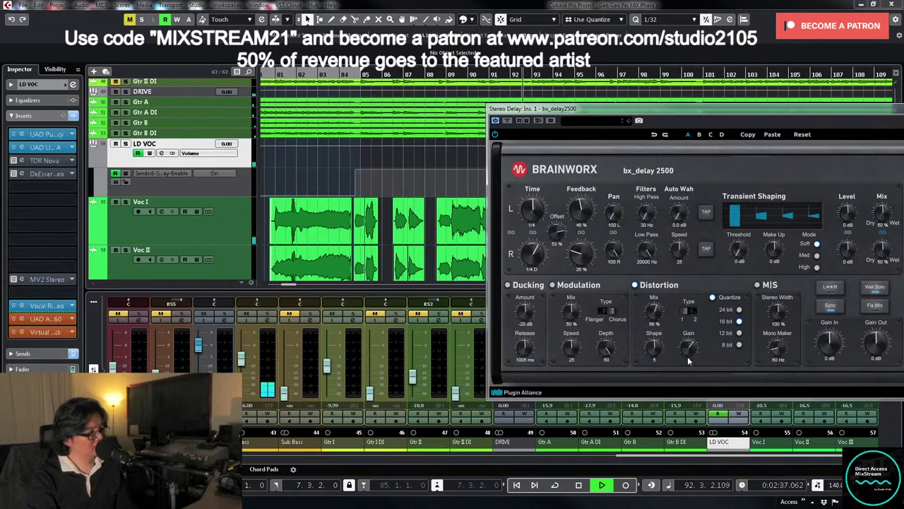
pyautogui.click(739, 310)
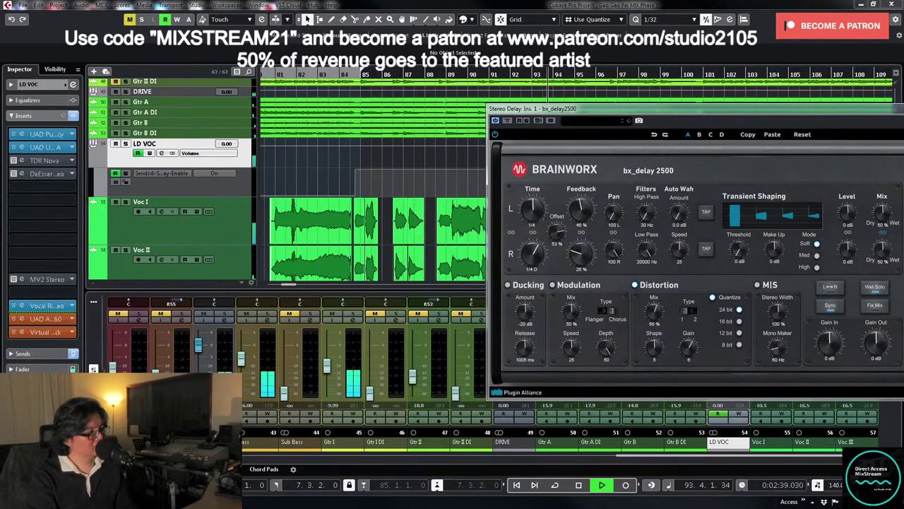
pyautogui.press('space')
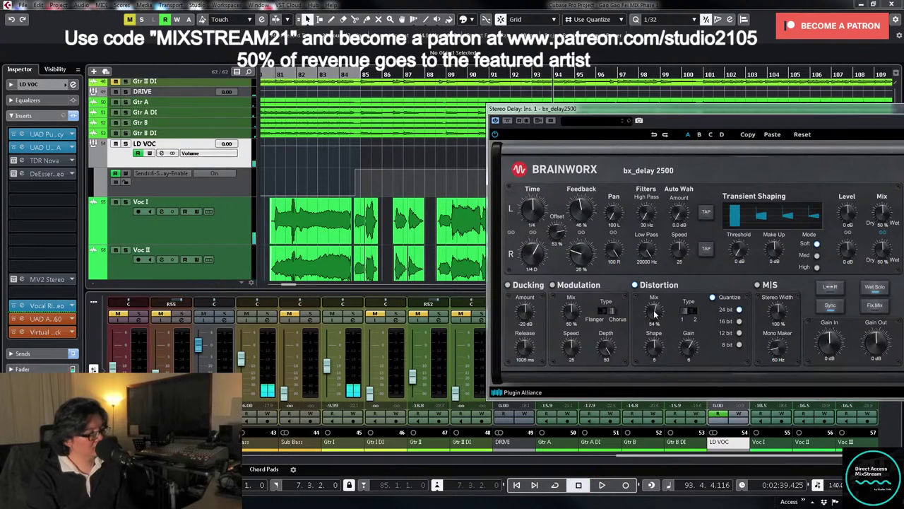
# - Set the stereo delay's distortion shape to 8 and its distortion mix to 45%, auditioning the result
pyautogui.moveTo(655, 347); pyautogui.dragTo(653, 347)
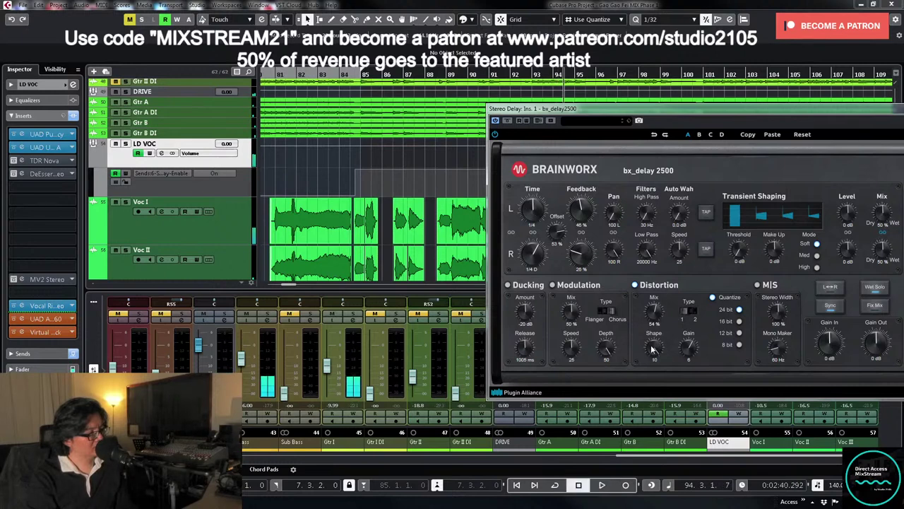
pyautogui.press('space')
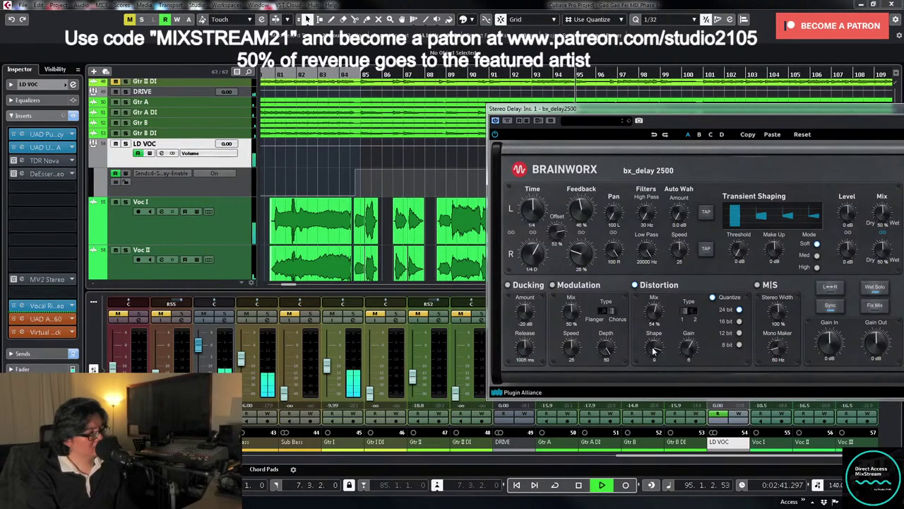
pyautogui.press('space')
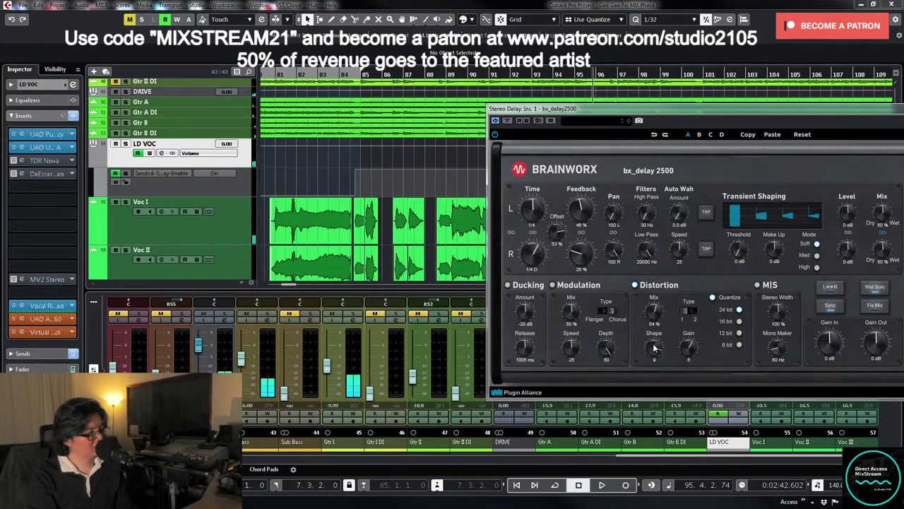
pyautogui.press('space')
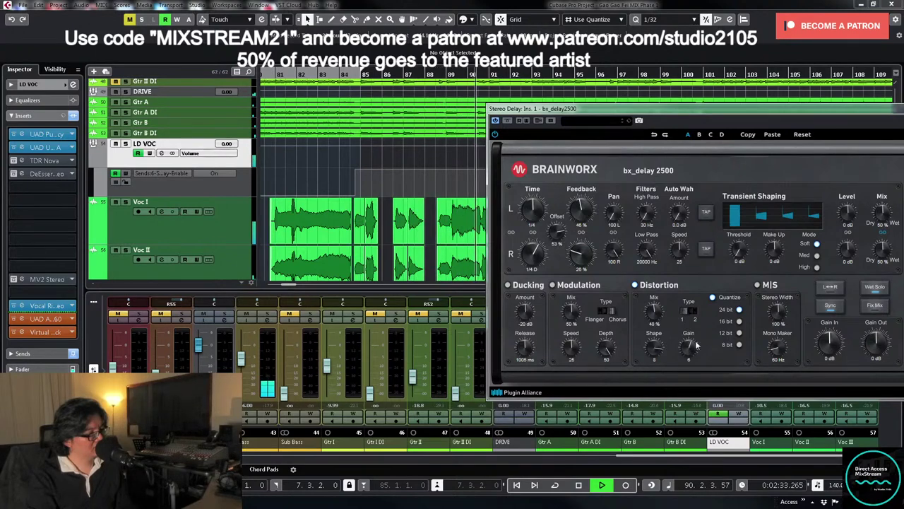
pyautogui.press('space')
# - Play back from around bar 83 and lower LD VOC's Stereo Delay send level to -28.4
pyautogui.click(335, 72)
pyautogui.click(336, 74)
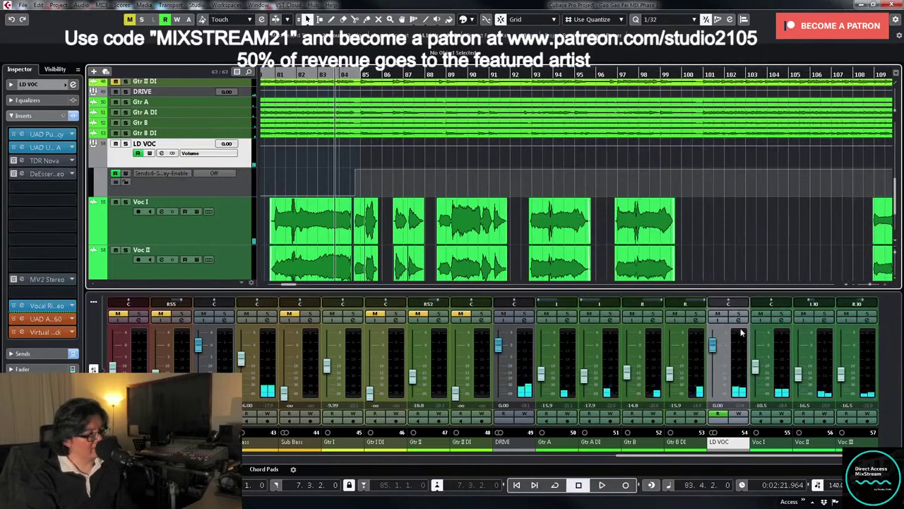
pyautogui.click(737, 320)
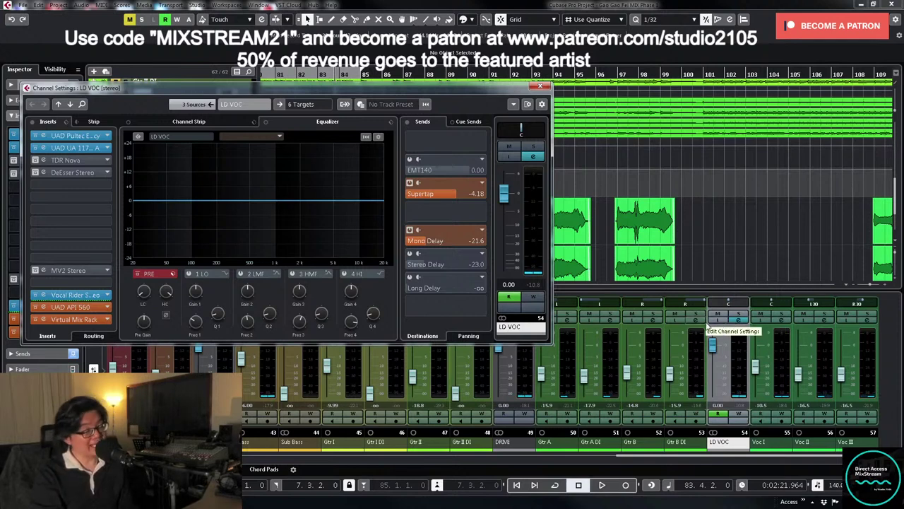
pyautogui.press('space')
pyautogui.moveTo(421, 265); pyautogui.dragTo(413, 266)
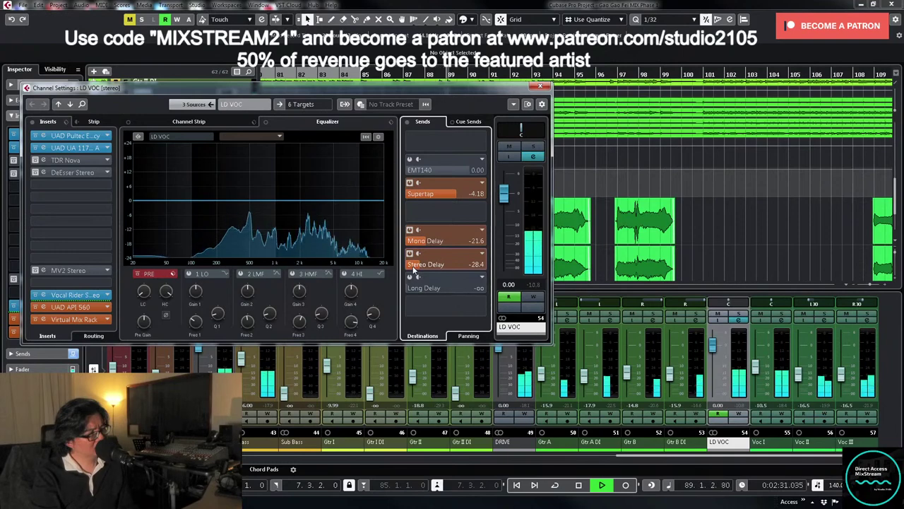
# - Try other right delay times in the Stereo Delay's bx_delay 2500, keep 1/4 D and set the right feedback to 20%
pyautogui.rightClick(452, 264)
pyautogui.click(499, 361)
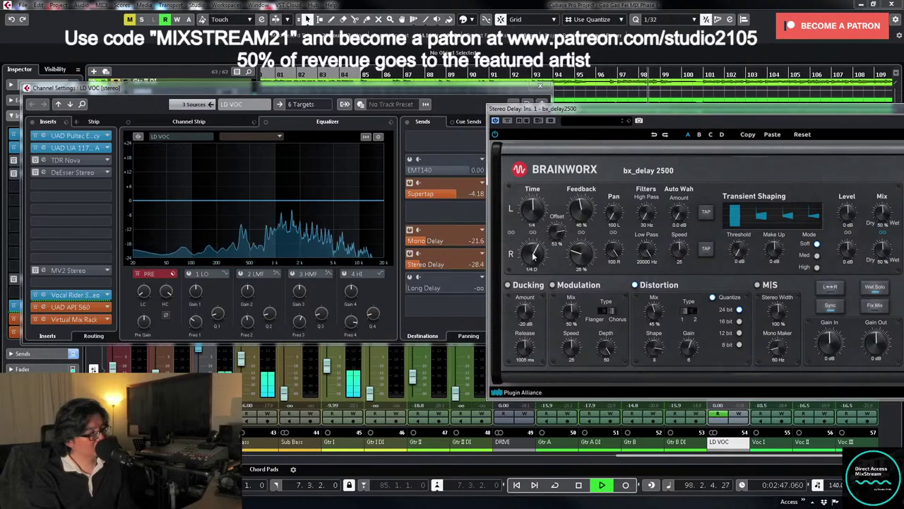
pyautogui.press('space')
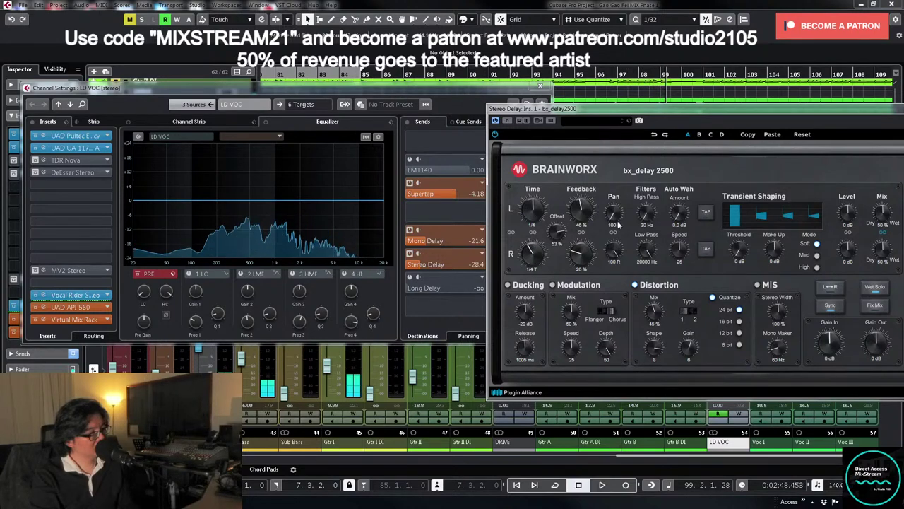
pyautogui.press('space')
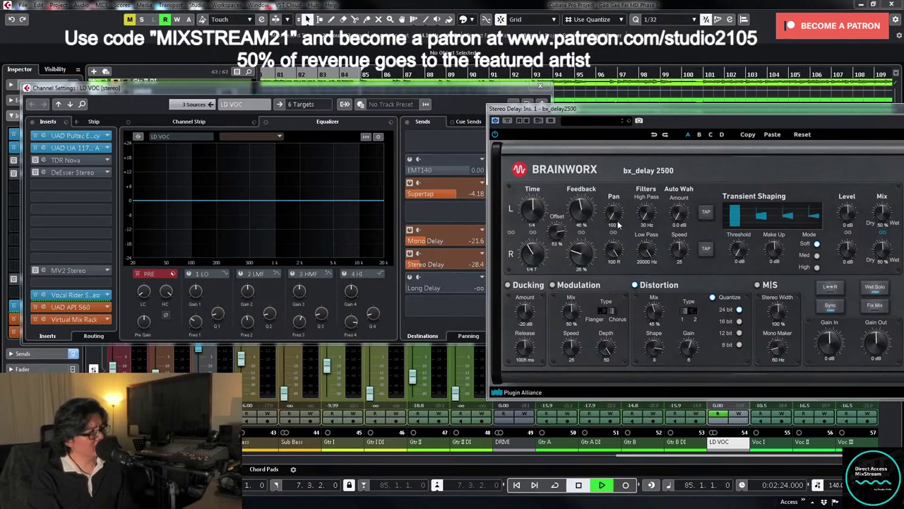
pyautogui.press('space')
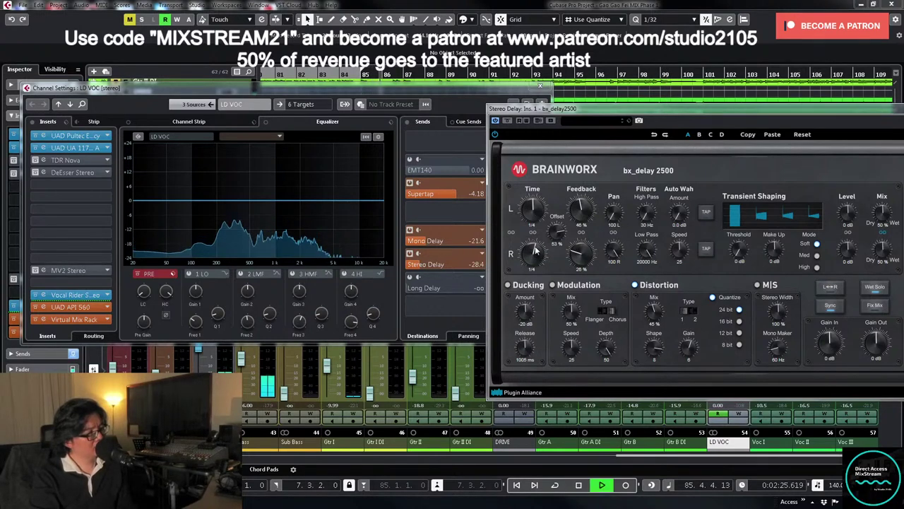
pyautogui.press('space')
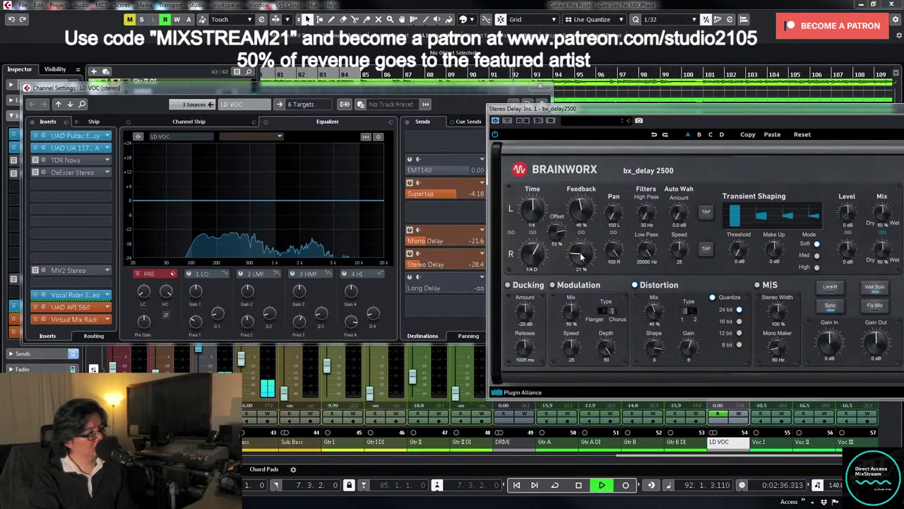
pyautogui.press('space')
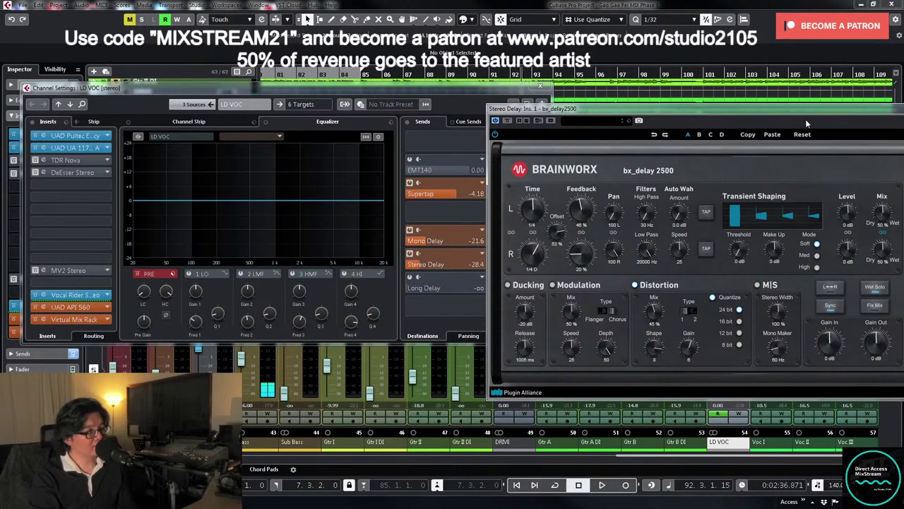
# - Lower the stereo delay's right level to -2 dB, audition it and close the delay editor and LD VOC channel settings
pyautogui.moveTo(781, 108); pyautogui.dragTo(589, 95)
pyautogui.press('space')
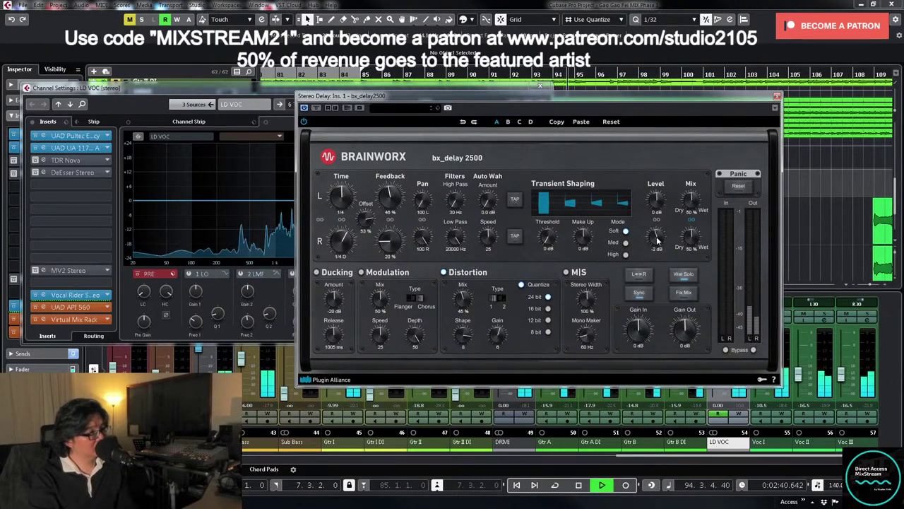
pyautogui.press('space')
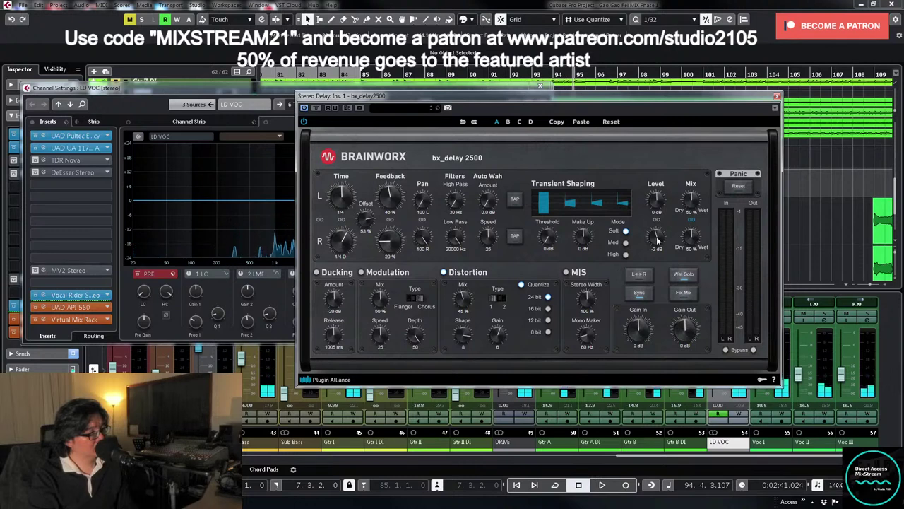
pyautogui.press('space')
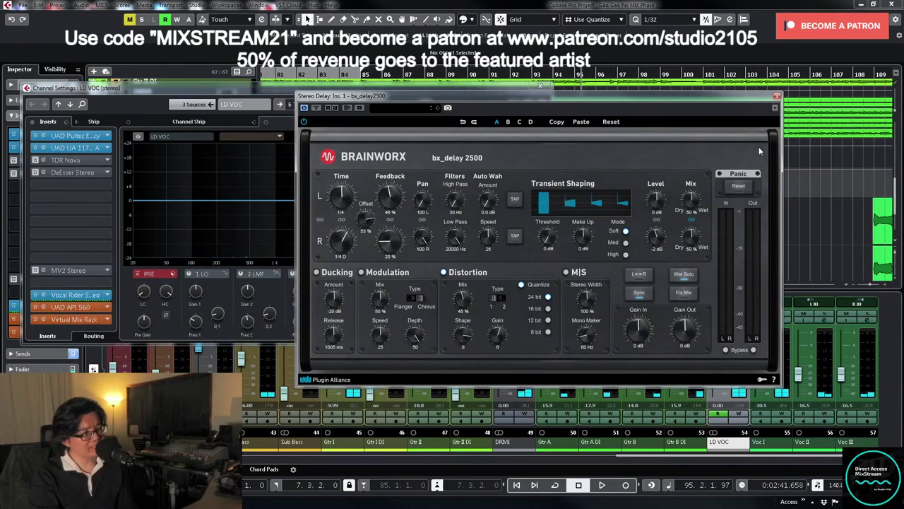
pyautogui.click(777, 96)
pyautogui.click(537, 86)
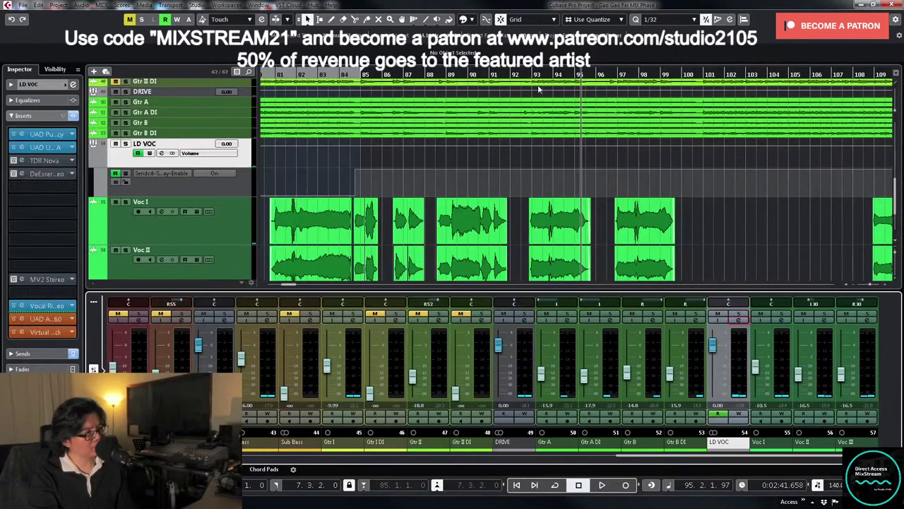
# - Draw an off point in LD VOC's Stereo Delay send automation just after the Voc I phrase ending in bar 99
pyautogui.click(334, 74)
pyautogui.press('space')
pyautogui.rightClick(531, 231)
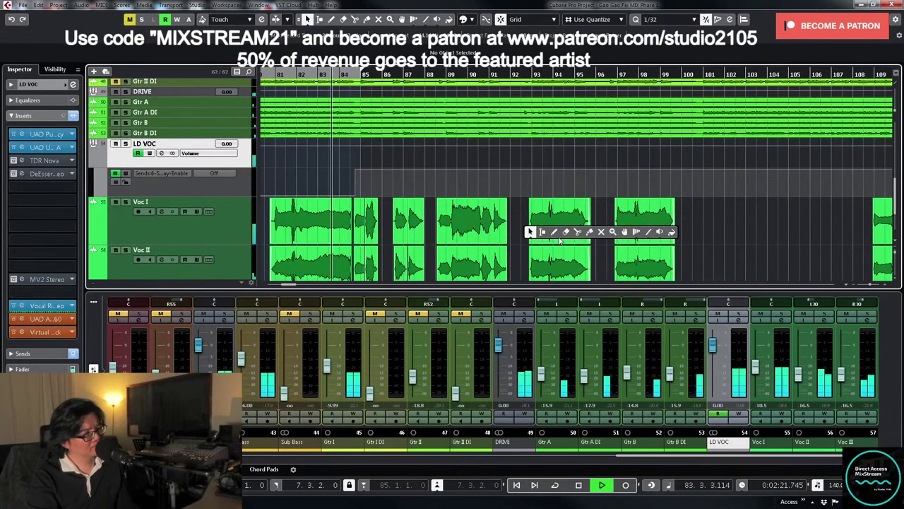
pyautogui.click(554, 232)
pyautogui.click(678, 194)
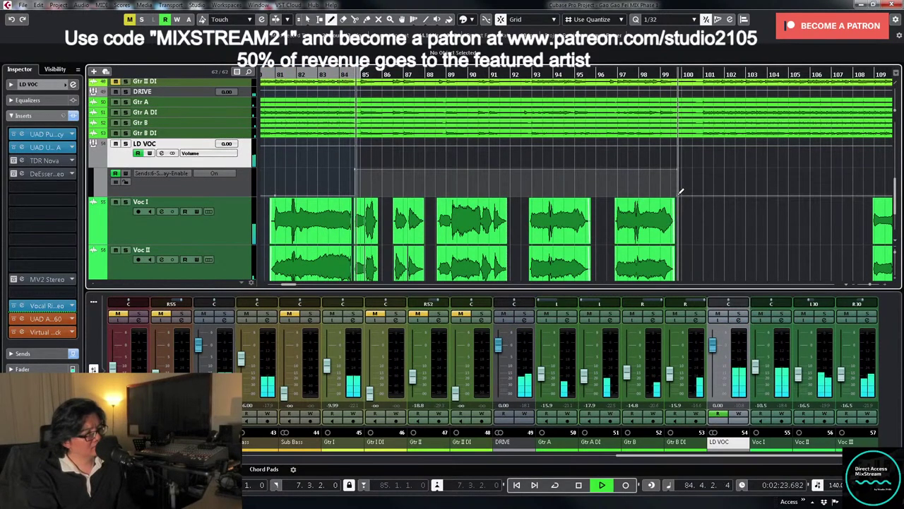
pyautogui.rightClick(710, 214)
pyautogui.click(711, 214)
# - Check LD VOC's send levels during playback, close them and open the Stereo Delay channel settings
pyautogui.click(738, 319)
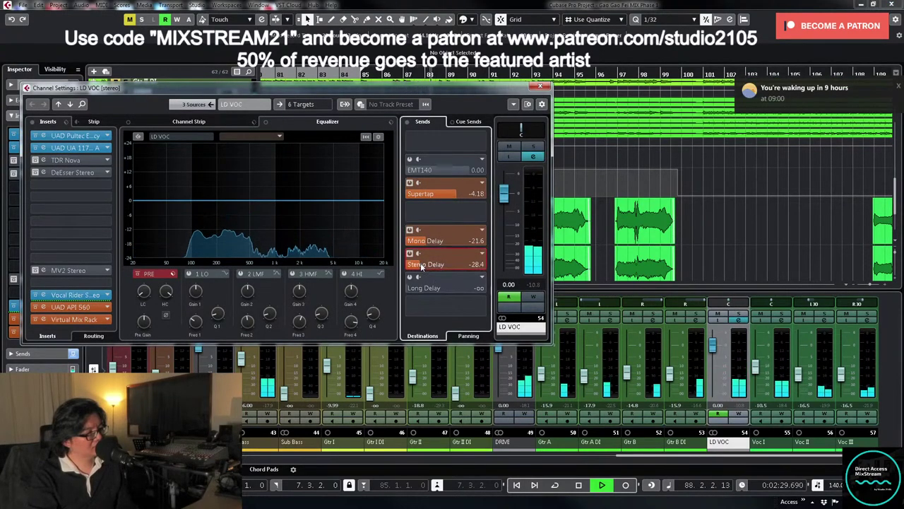
pyautogui.click(540, 86)
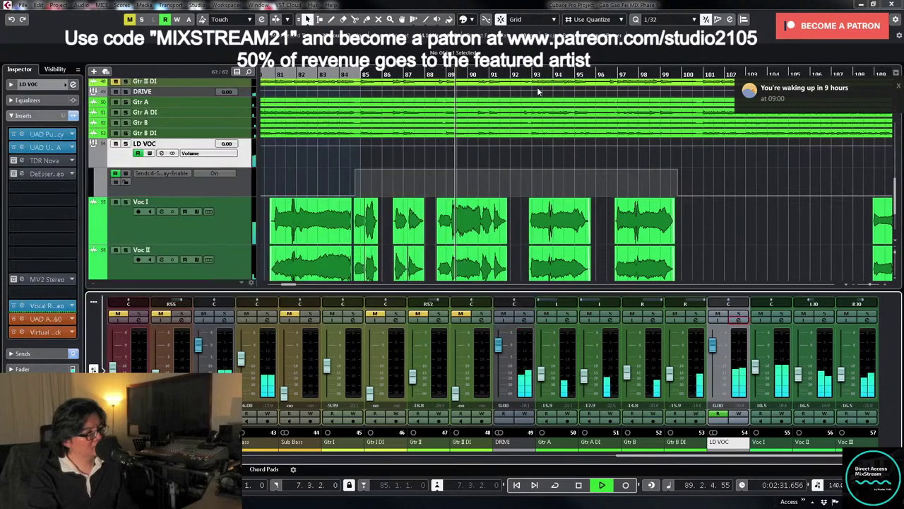
pyautogui.press('space')
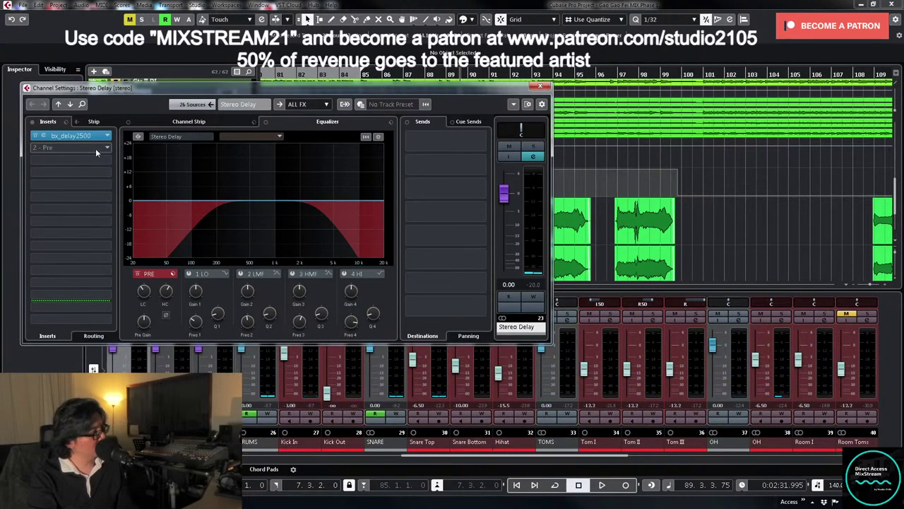
# - Insert Waves MV2 Stereo in the second insert slot of the Stereo Delay channel
pyautogui.click(106, 150)
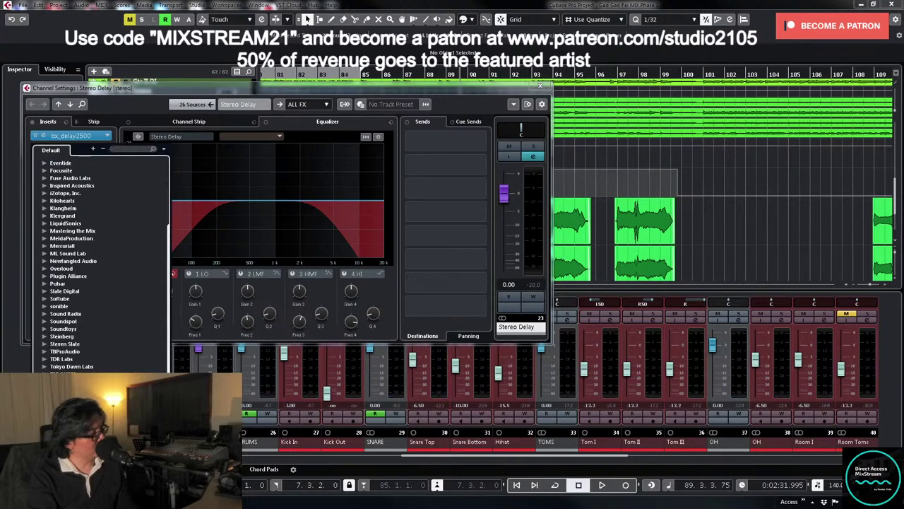
pyautogui.click(85, 373)
pyautogui.scroll(-10, 106, 332)
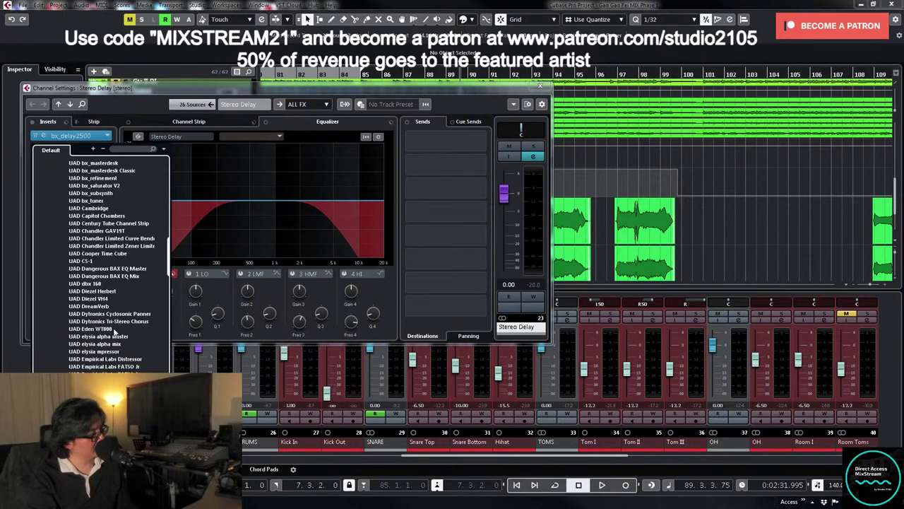
pyautogui.scroll(10, 118, 325)
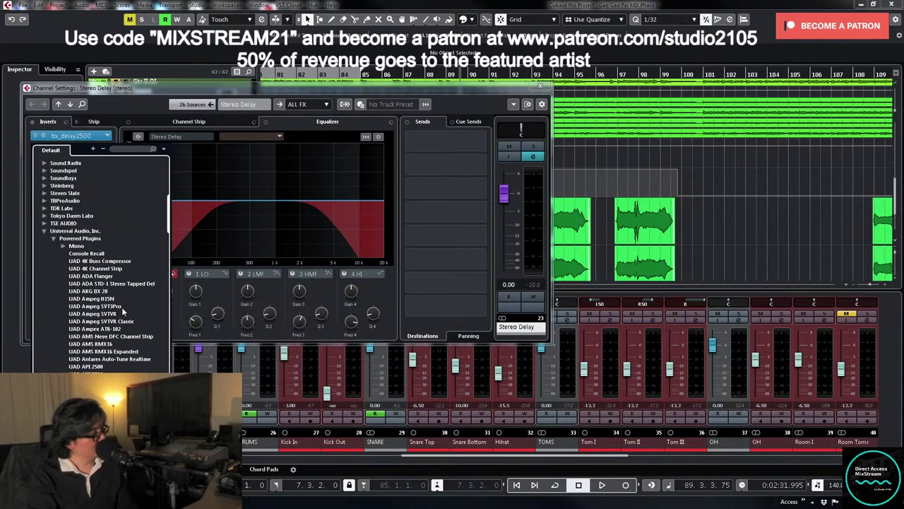
pyautogui.click(51, 239)
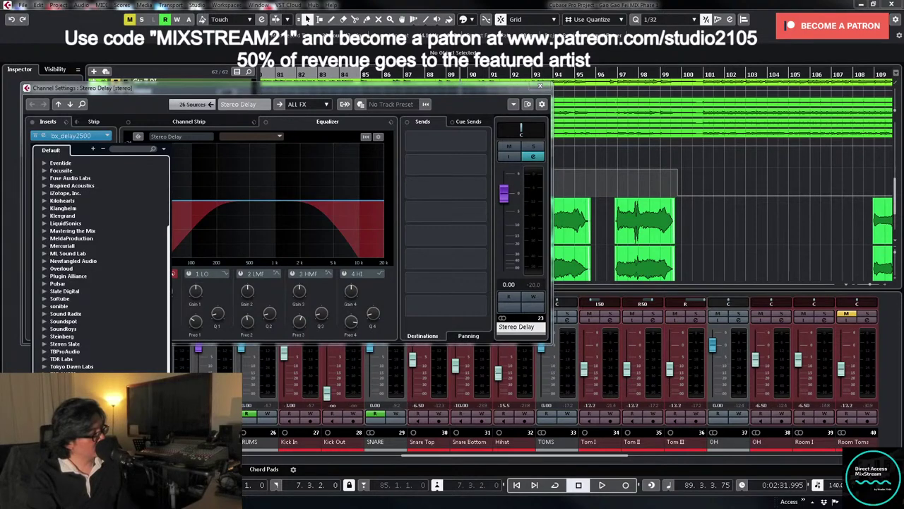
pyautogui.scroll(-5, 85, 368)
pyautogui.click(54, 330)
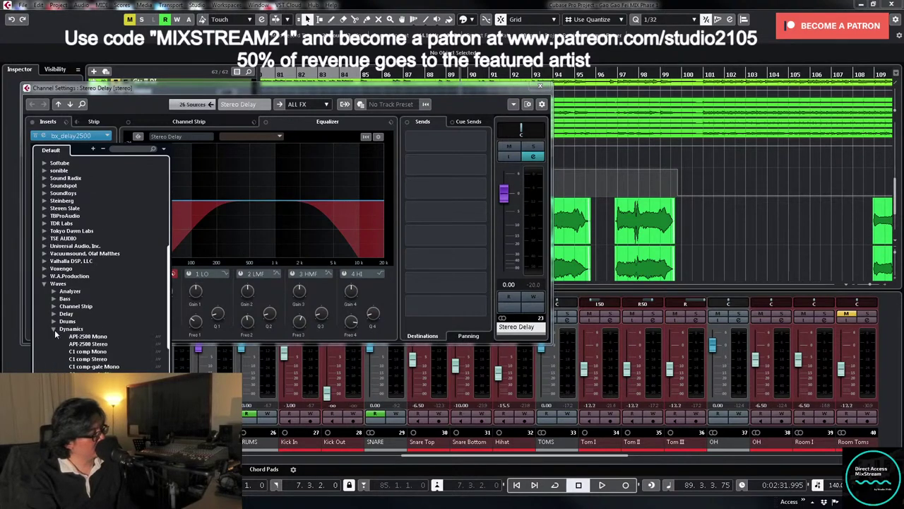
pyautogui.scroll(-7, 99, 359)
pyautogui.click(88, 322)
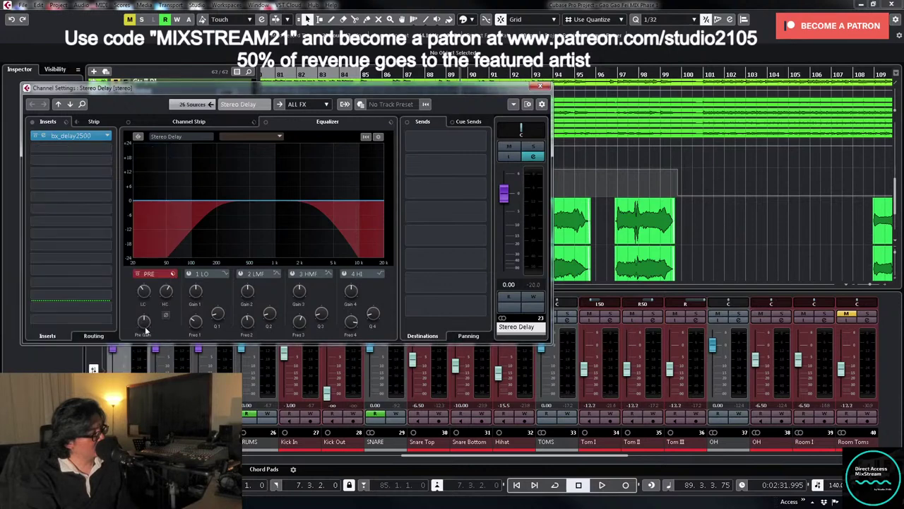
# - Solo the Stereo Delay and, during playback, raise MV2's low level to about 7.8 dB and lower its output to about -2.9 dB
pyautogui.press('s')
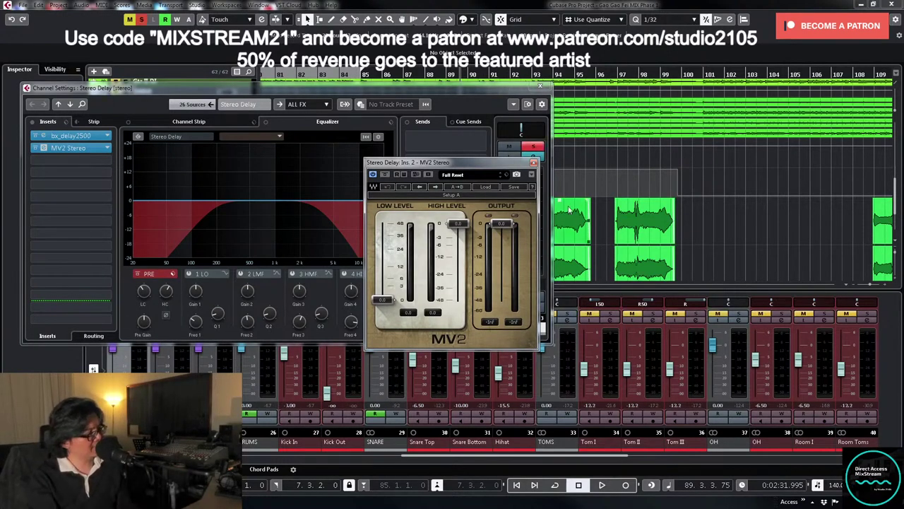
pyautogui.press('space')
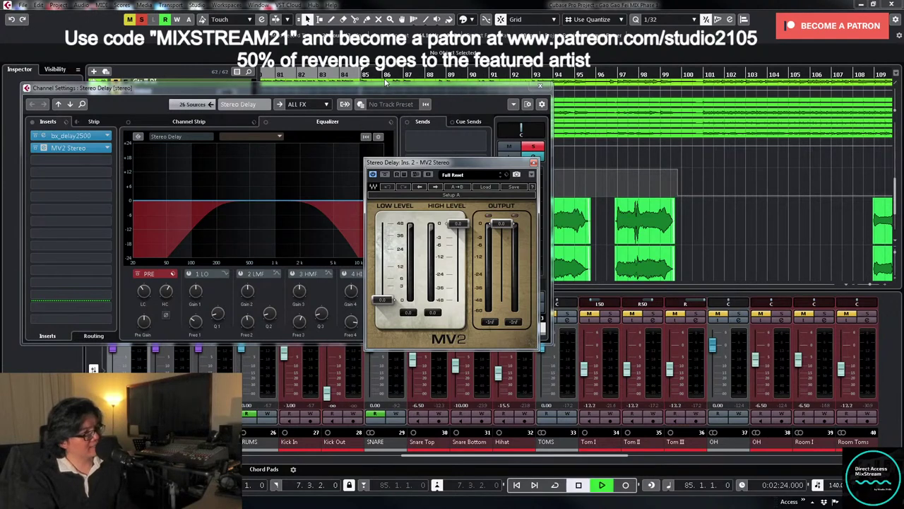
pyautogui.moveTo(382, 257); pyautogui.dragTo(382, 270)
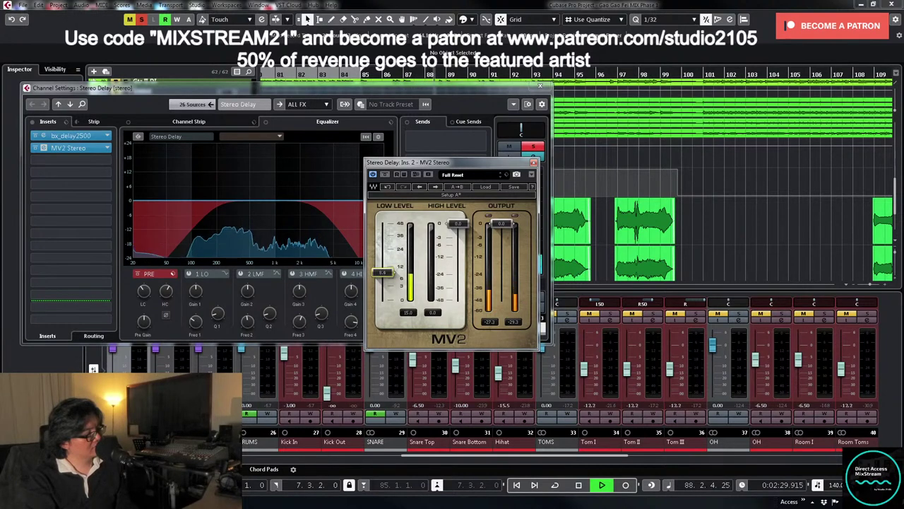
pyautogui.click(385, 175)
pyautogui.click(385, 174)
pyautogui.moveTo(502, 223); pyautogui.dragTo(502, 239)
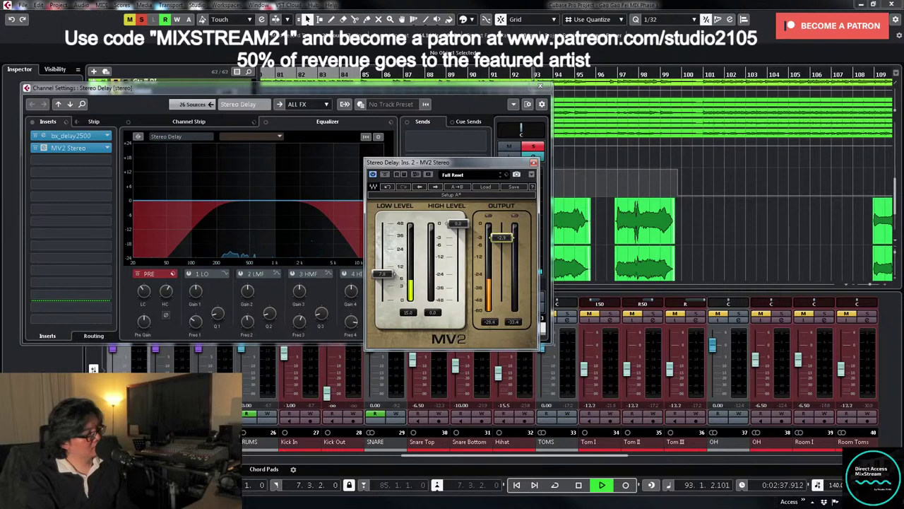
# - Add a narrow -5.5 dB cut on the Stereo Delay's 2 LMF EQ band, between 1 and 2 kHz, while auditioning
pyautogui.press('space')
pyautogui.hotkey('ctrl', 'w')
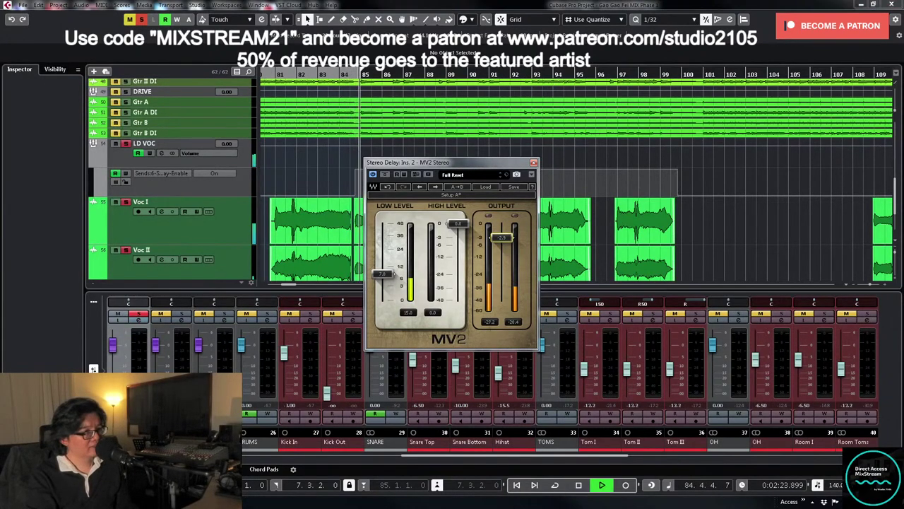
pyautogui.press('e')
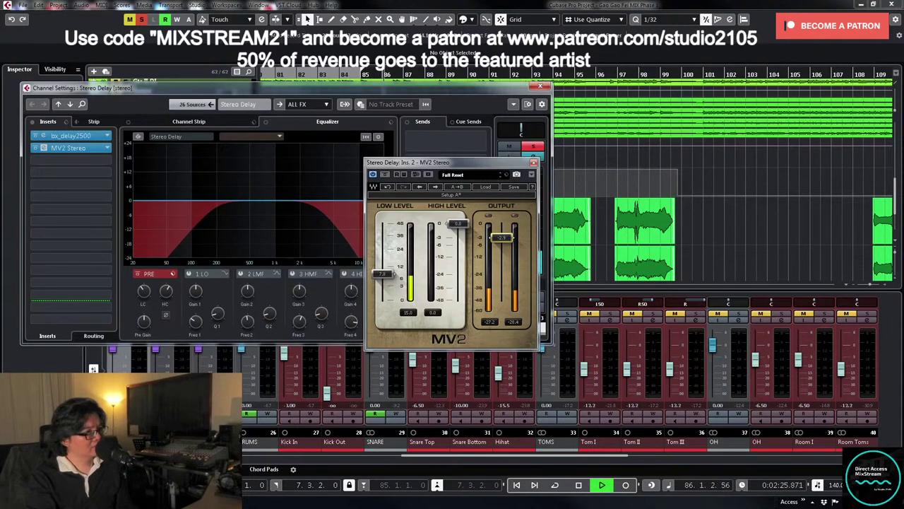
pyautogui.click(267, 201)
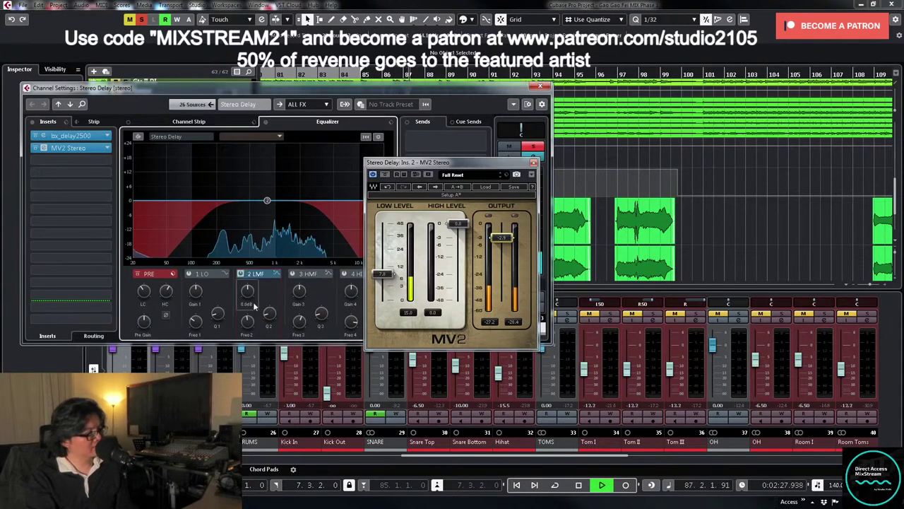
pyautogui.moveTo(266, 198); pyautogui.dragTo(292, 167)
pyautogui.press('space')
pyautogui.moveTo(248, 295); pyautogui.dragTo(246, 334)
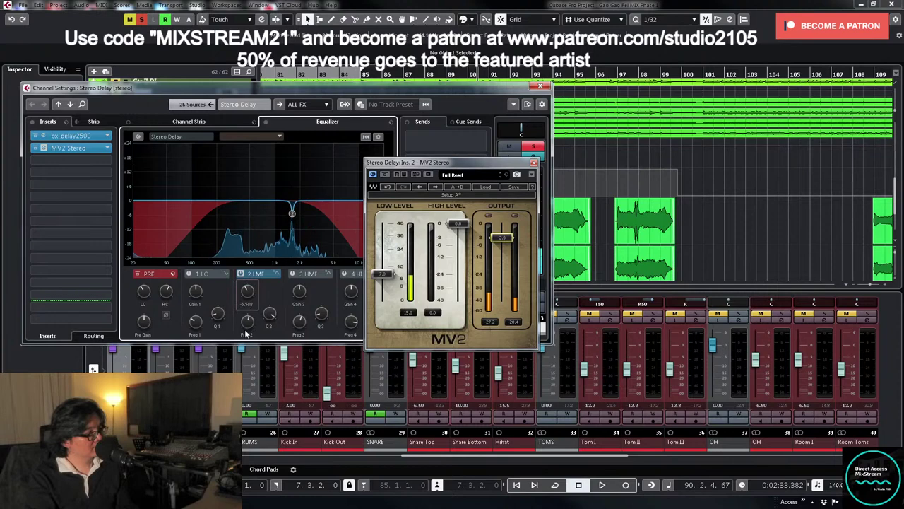
# - Audition the delay in the full mix from bar 85 and lower MV2 Stereo's output to about -4 dB
pyautogui.click(533, 163)
pyautogui.press('space')
pyautogui.click(540, 86)
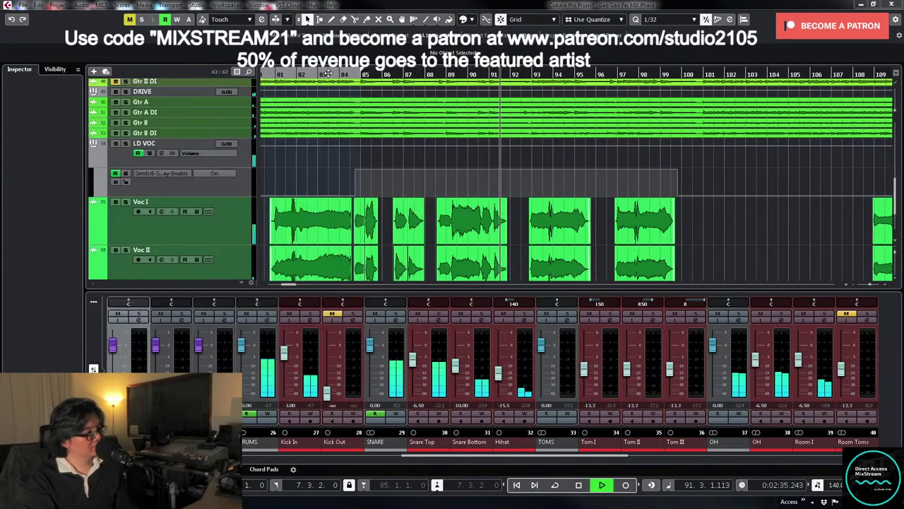
pyautogui.click(349, 74)
pyautogui.press('e')
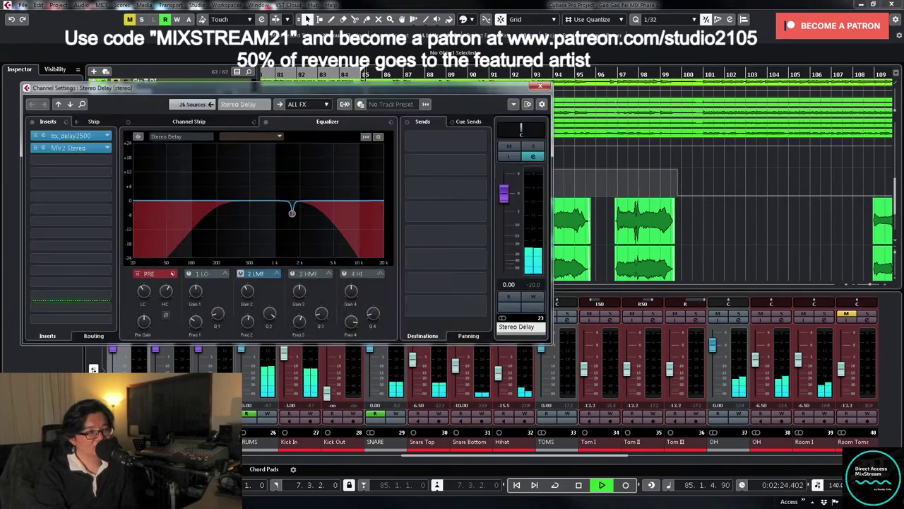
pyautogui.click(71, 147)
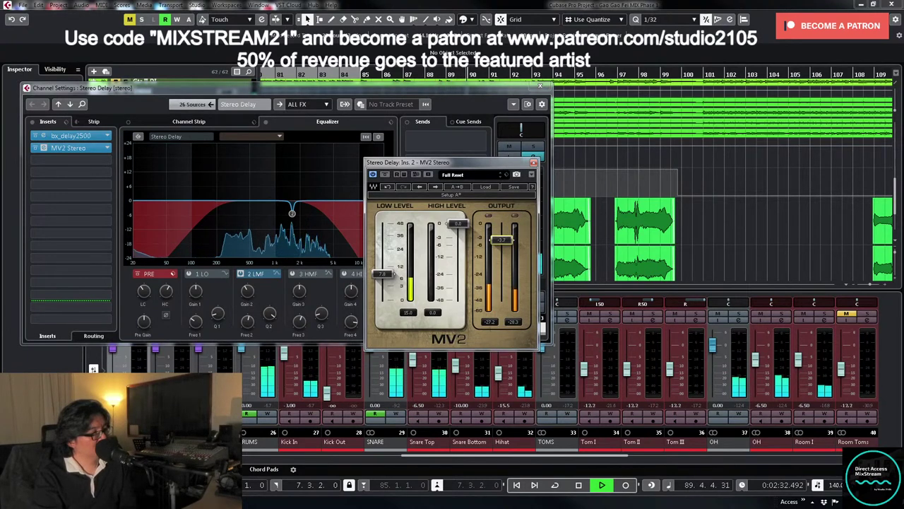
pyautogui.moveTo(501, 240); pyautogui.dragTo(501, 244)
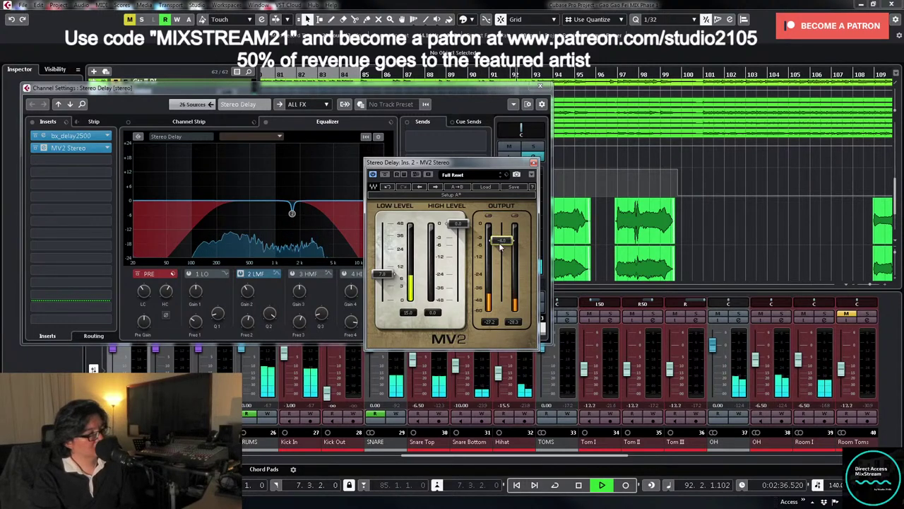
pyautogui.press('space')
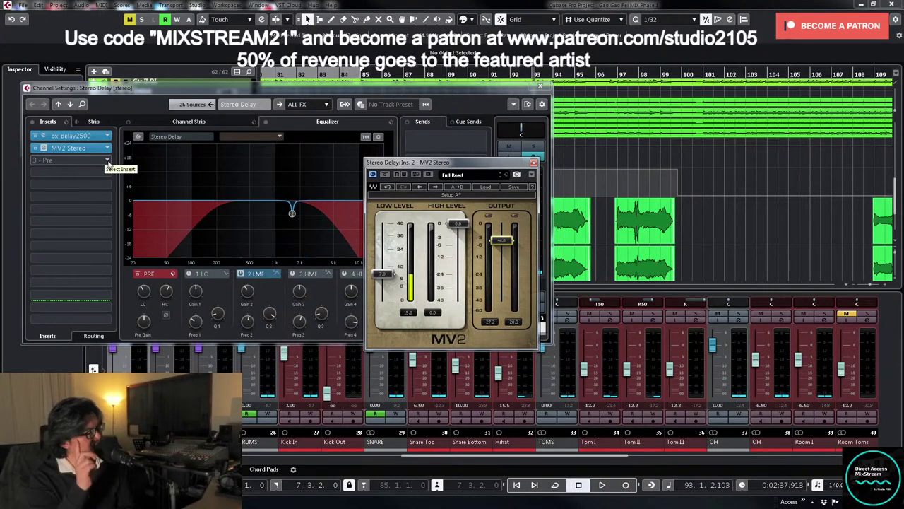
# - Insert ValhallaSupermassive in the third insert slot of the Stereo Delay channel and set its mix to 100%
pyautogui.click(108, 161)
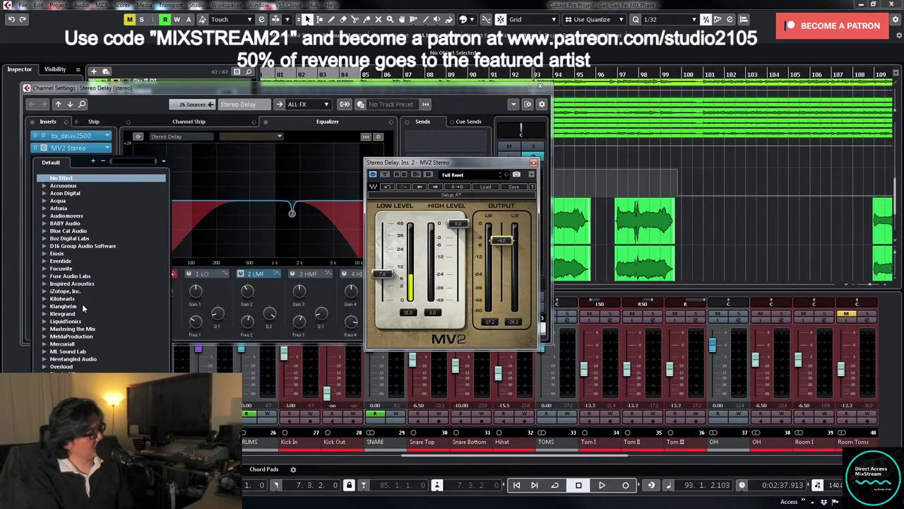
pyautogui.scroll(-4, 82, 304)
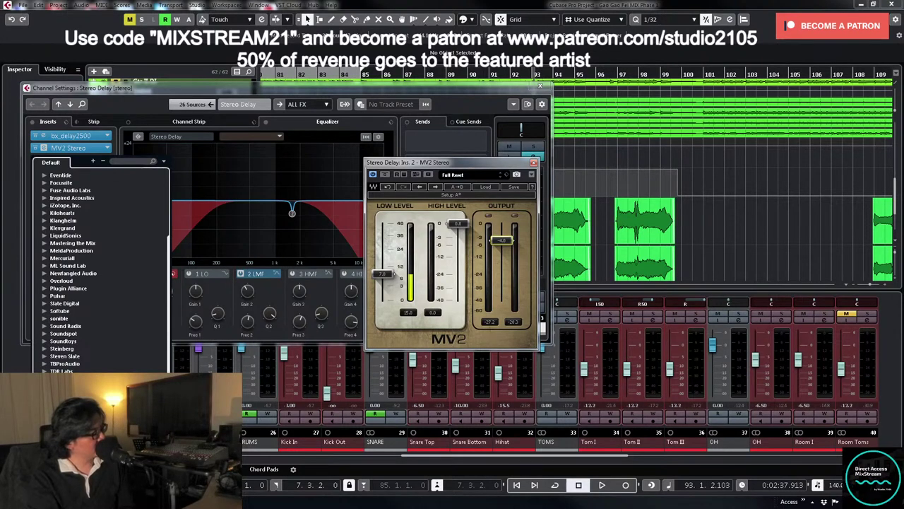
pyautogui.doubleClick(85, 424)
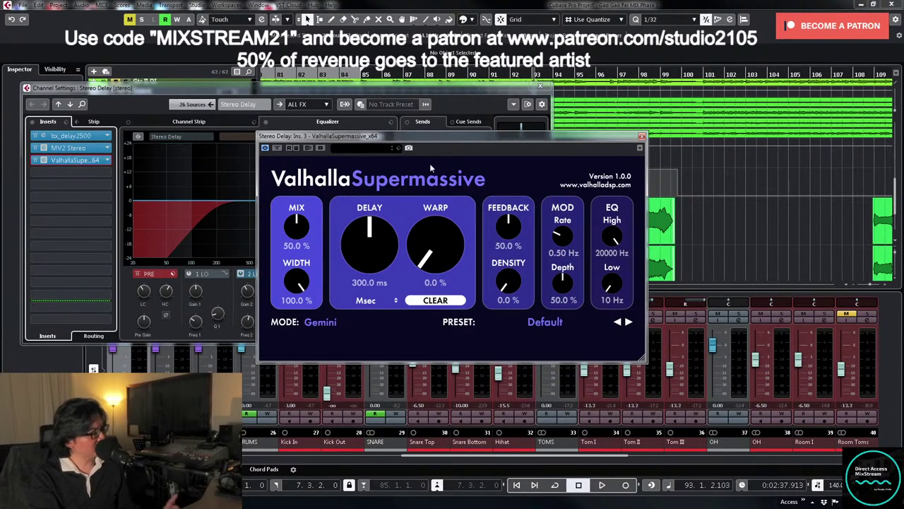
pyautogui.moveTo(293, 236); pyautogui.dragTo(311, 99)
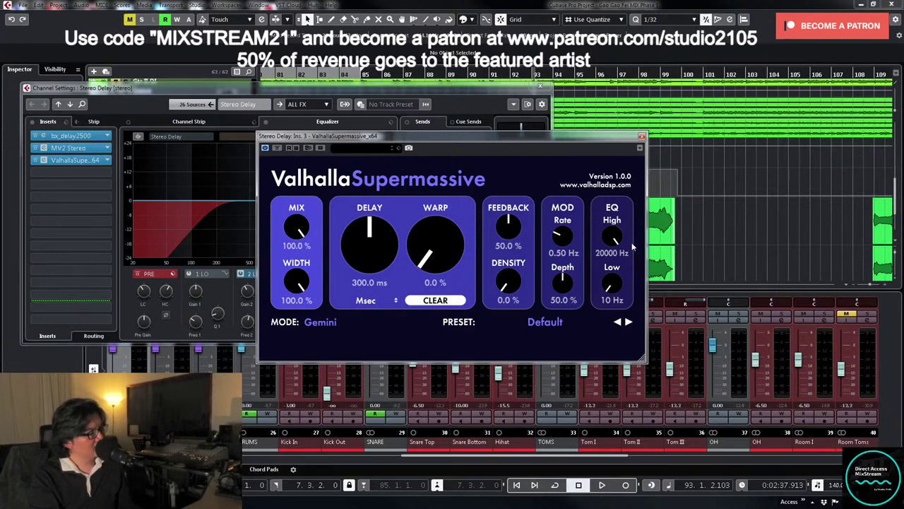
# - Set ValhallaSupermassive's EQ high to 9470 Hz, EQ low to 250 Hz and modulation depth to 15.2%
pyautogui.moveTo(612, 238); pyautogui.dragTo(610, 269)
pyautogui.moveTo(608, 303); pyautogui.dragTo(612, 284)
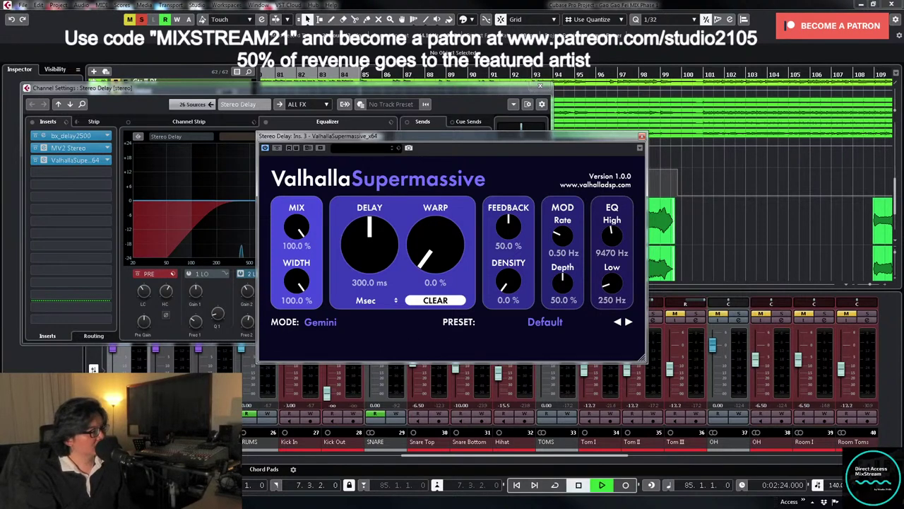
pyautogui.moveTo(562, 281); pyautogui.dragTo(555, 321)
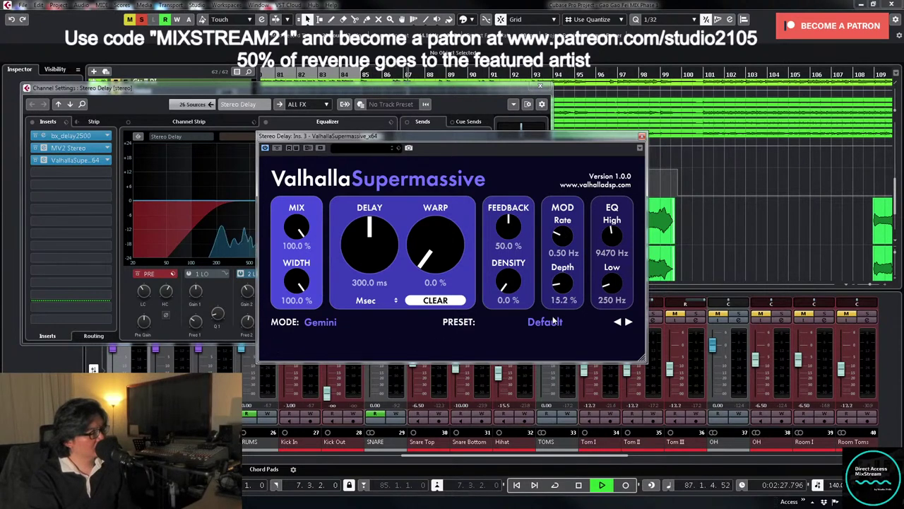
# - Try ValhallaSupermassive with a 75.2% mix, 0 ms delay and 31.2% feedback during playback
pyautogui.moveTo(297, 226); pyautogui.dragTo(298, 242)
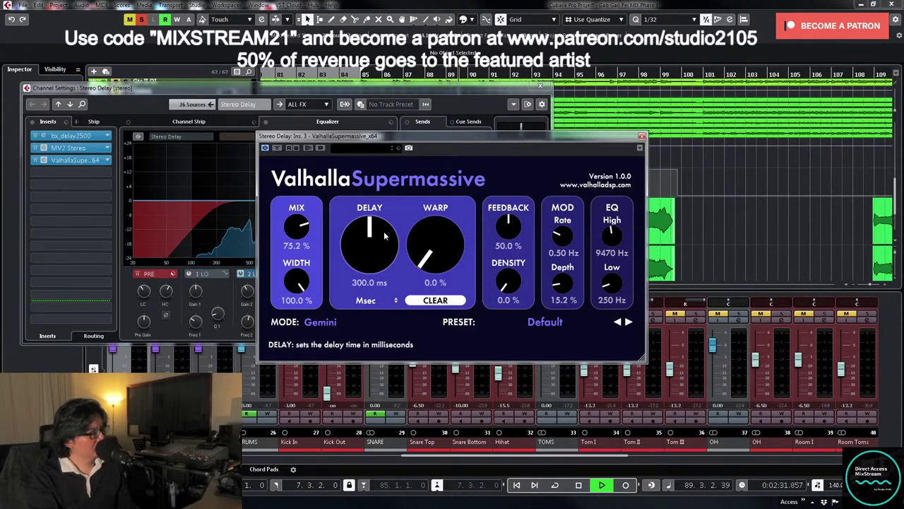
pyautogui.moveTo(385, 237); pyautogui.dragTo(365, 285)
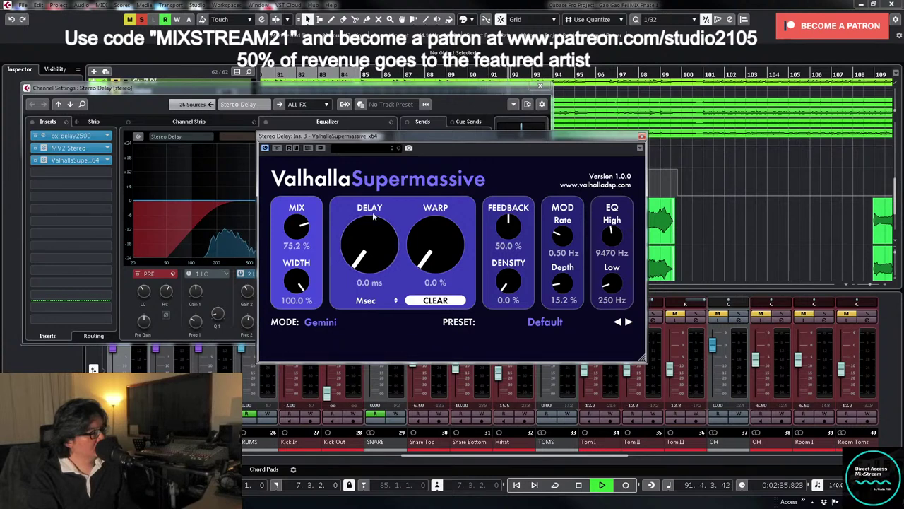
pyautogui.click(370, 149)
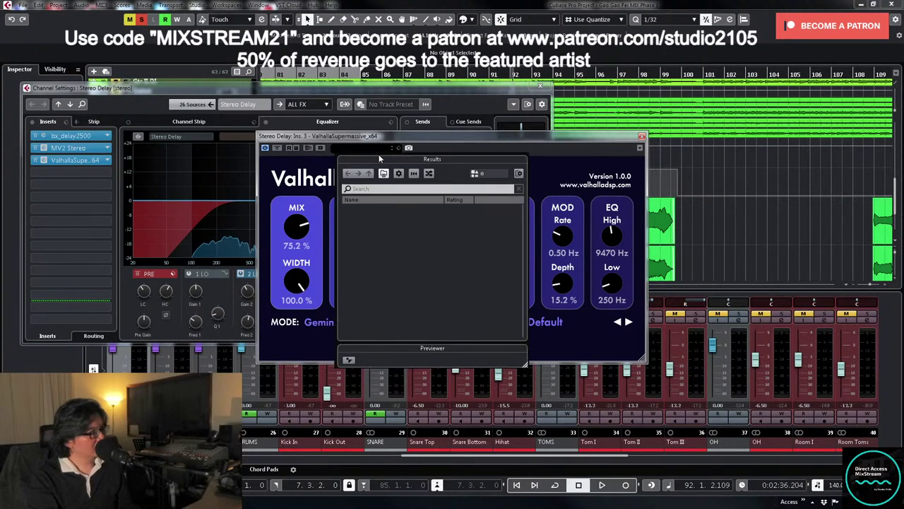
pyautogui.click(545, 158)
pyautogui.press('space')
pyautogui.moveTo(507, 224); pyautogui.dragTo(507, 276)
pyautogui.moveTo(507, 228); pyautogui.dragTo(521, 187)
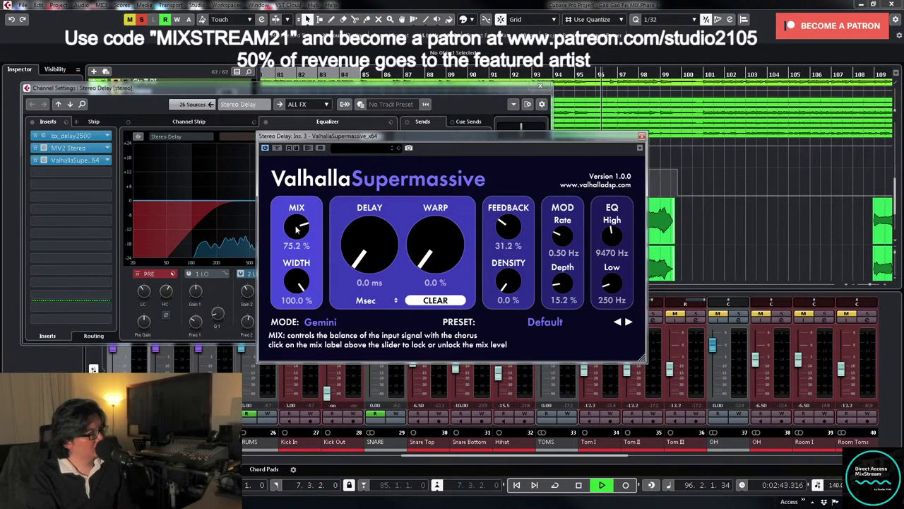
# - Set ValhallaSupermassive's mix to 33.2%, delay to 40.8 ms and warp to 30%
pyautogui.moveTo(297, 225); pyautogui.dragTo(292, 282)
pyautogui.moveTo(295, 227); pyautogui.dragTo(295, 222)
pyautogui.moveTo(346, 238); pyautogui.dragTo(370, 249)
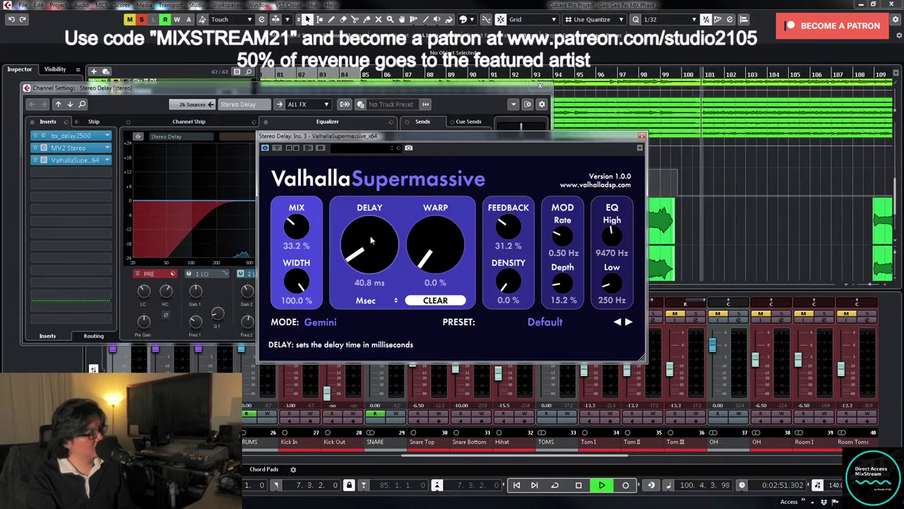
pyautogui.press('space')
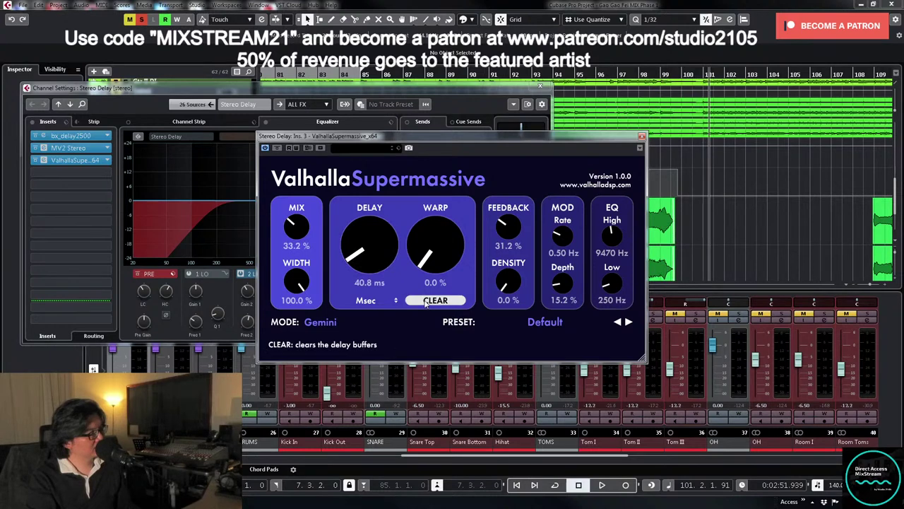
pyautogui.moveTo(431, 240); pyautogui.dragTo(432, 228)
pyautogui.press('space')
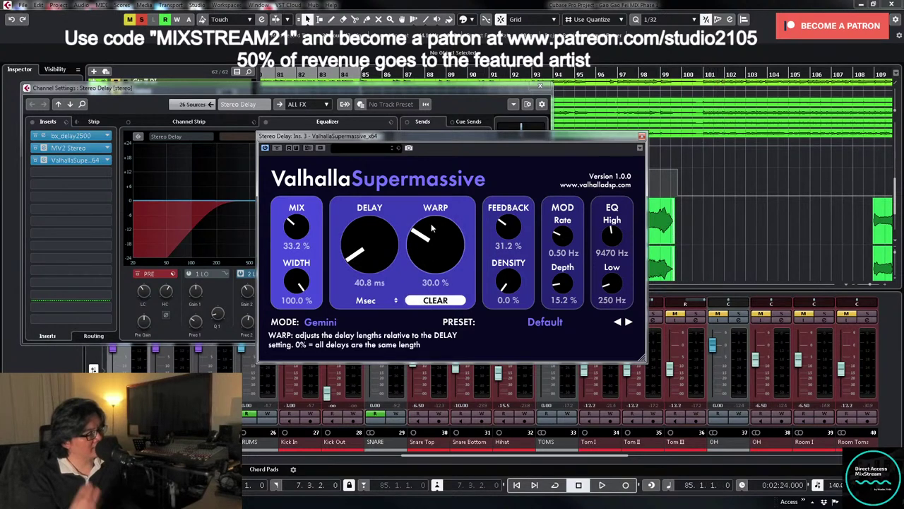
# - Audition ValhallaSupermassive in the full mix, reduce its mix to 30.4% and close it
pyautogui.press('space')
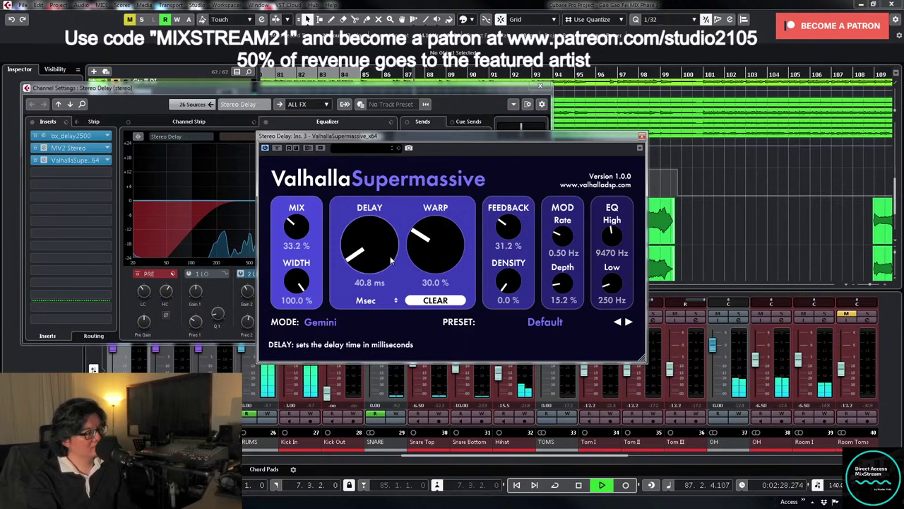
pyautogui.moveTo(289, 223); pyautogui.dragTo(290, 234)
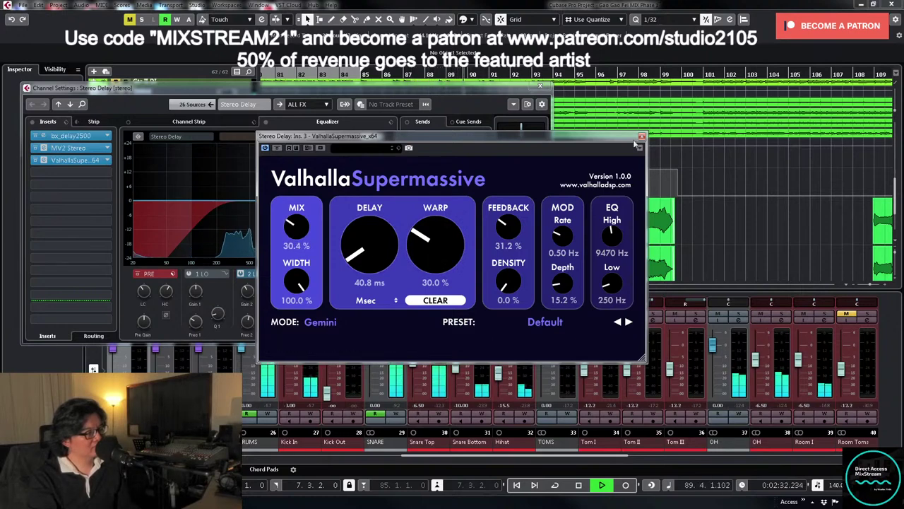
pyautogui.click(641, 136)
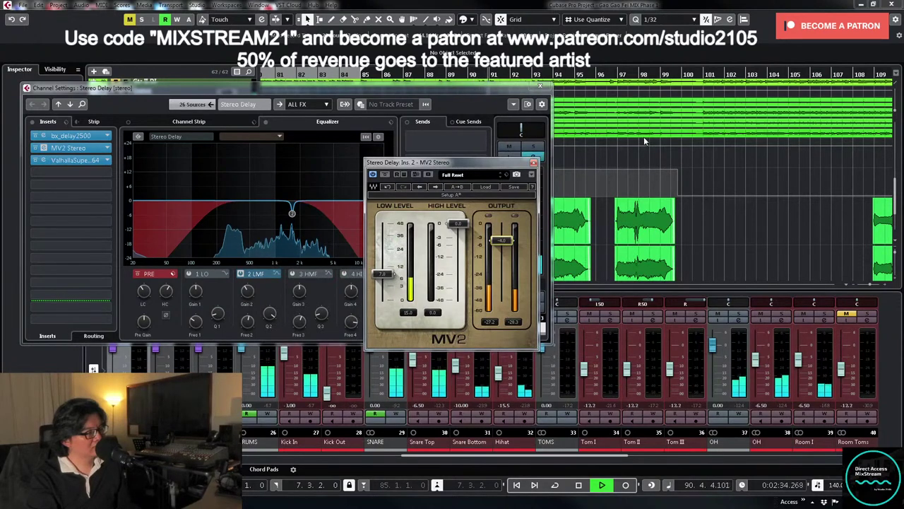
pyautogui.press('space')
# - Replace ValhallaSupermassive in the Stereo Delay's third insert slot with Soundtoys LittlePlate
pyautogui.click(102, 173)
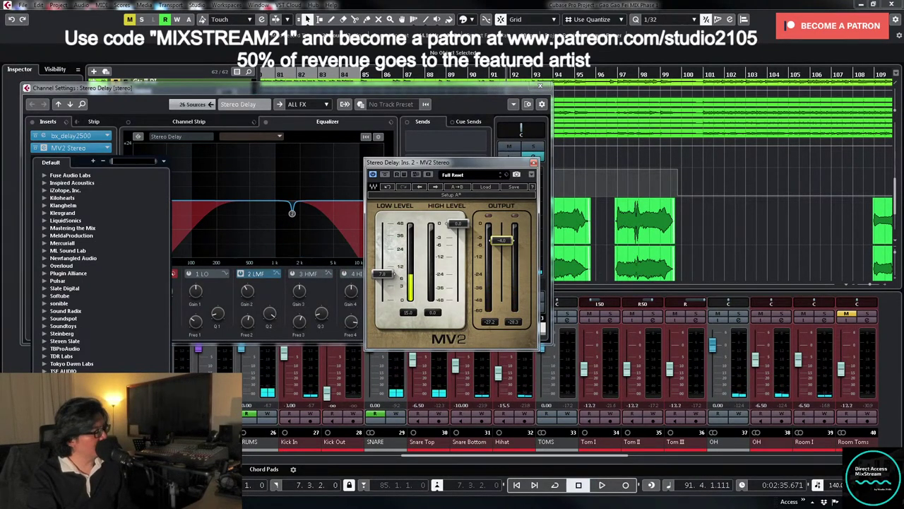
pyautogui.scroll(1, 101, 265)
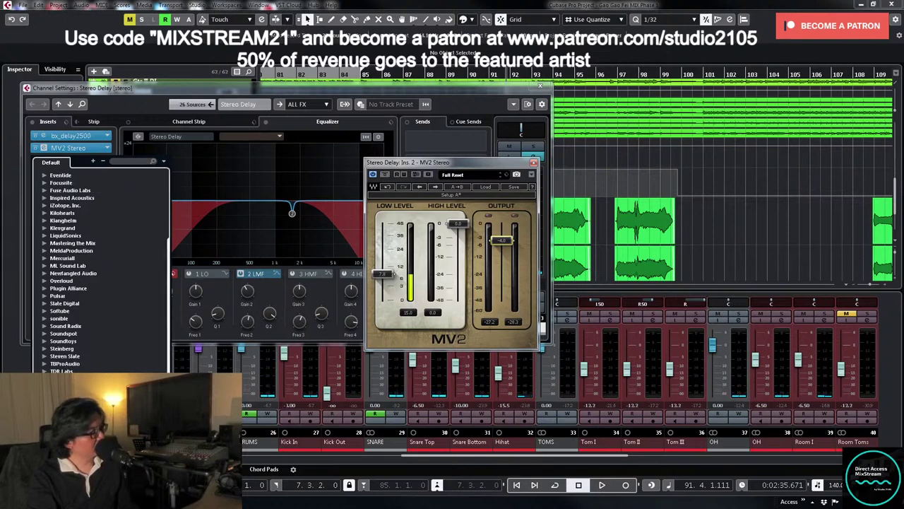
pyautogui.click(44, 341)
pyautogui.doubleClick(77, 358)
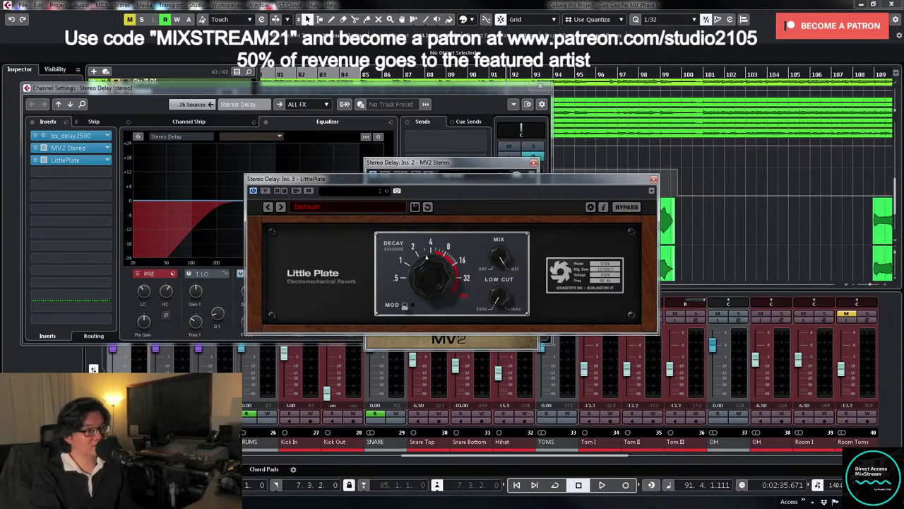
# - Reduce LittlePlate's mix, raise its low cut and enable MOD, audition the delay soloed and in the full mix, and close the plug-in
pyautogui.press('s')
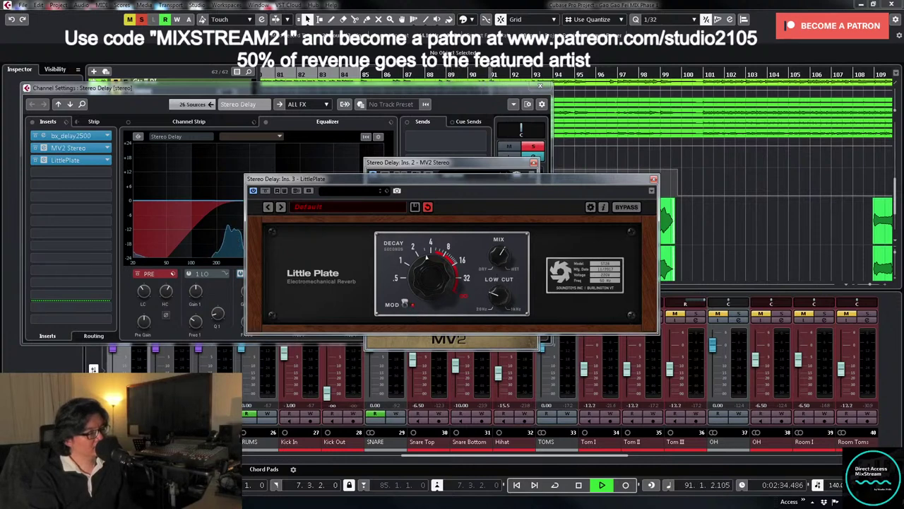
pyautogui.press('s')
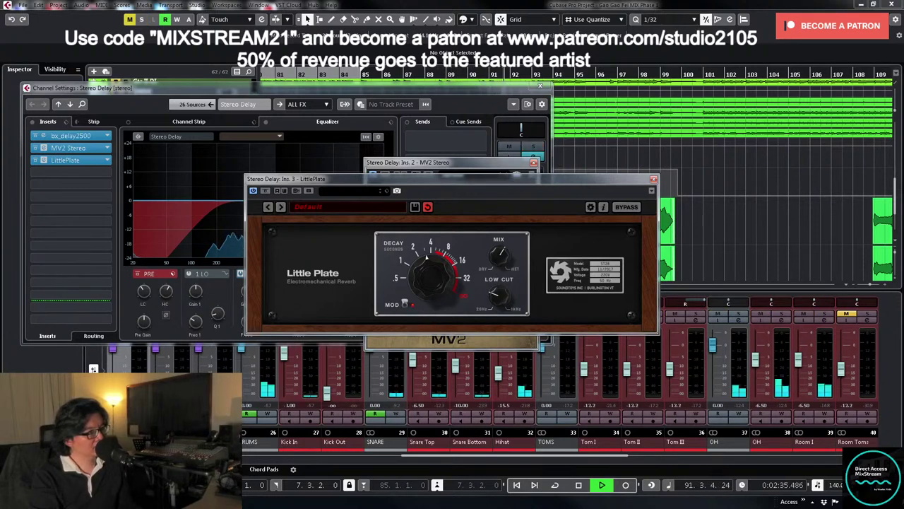
pyautogui.click(653, 178)
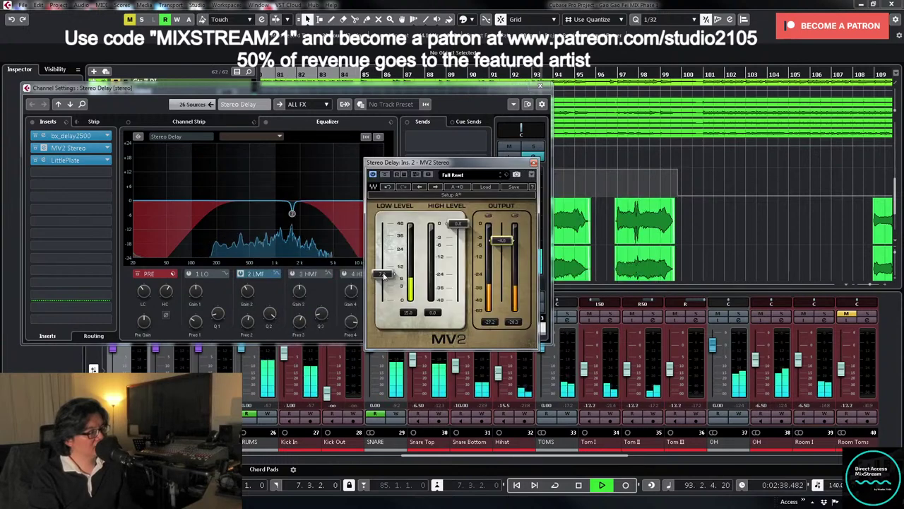
# - Close MV2 and the Stereo Delay channel settings and go back to the arrangement
pyautogui.click(534, 162)
pyautogui.click(718, 165)
pyautogui.scroll(-4, 752, 185)
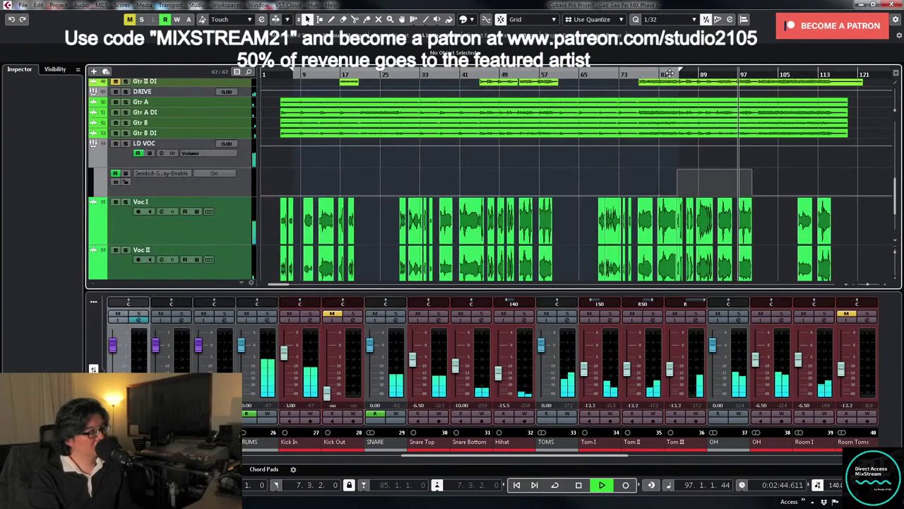
# - Stop playback, locate the lead vocal phrase around bar 42 and restart playback there
pyautogui.press('g')
pyautogui.press('g')
pyautogui.press('g')
pyautogui.press('g')
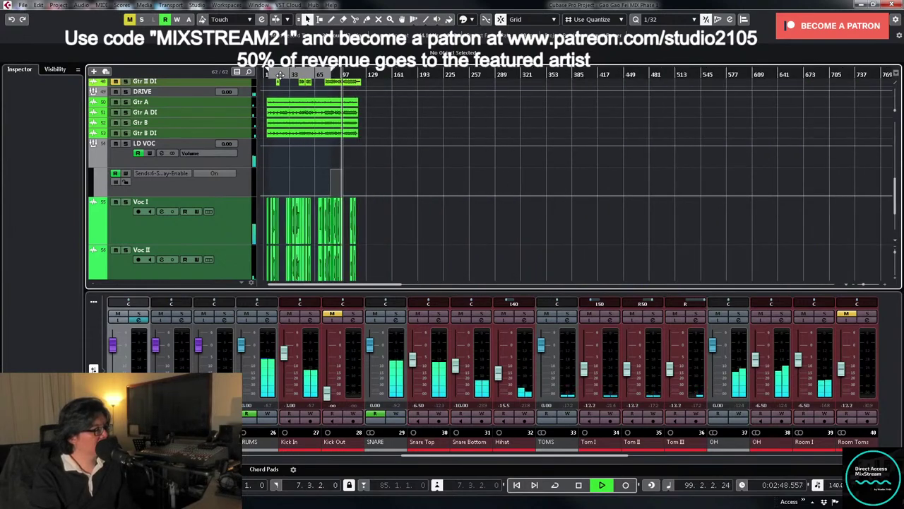
pyautogui.press('space')
pyautogui.press('h')
pyautogui.press('h')
pyautogui.press('h')
pyautogui.press('h')
pyautogui.press('h')
pyautogui.scroll(2, 527, 205)
pyautogui.scroll(-3, 721, 88)
pyautogui.click(692, 75)
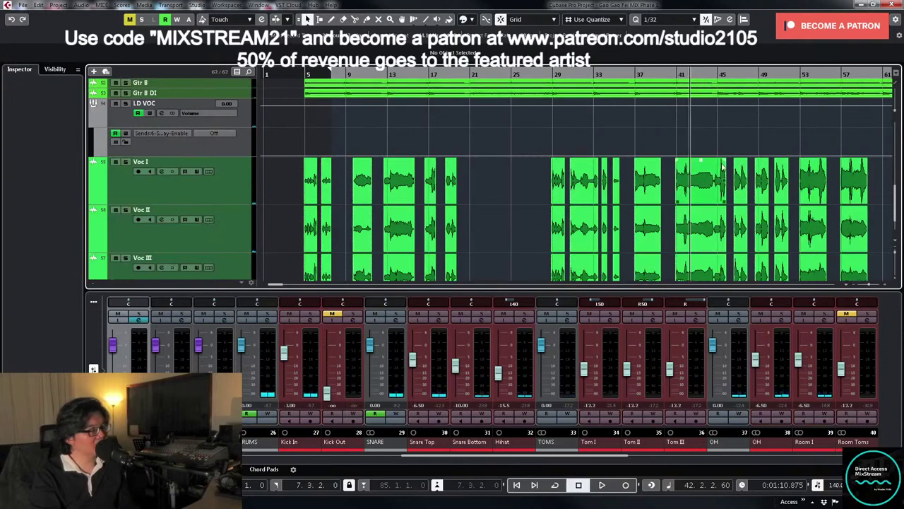
pyautogui.press('h')
pyautogui.press('h')
pyautogui.press('h')
pyautogui.press('space')
# - With the Draw tool, switch LD VOC's send 6 delay automation on from about bar 44.6 to bar 47
pyautogui.rightClick(584, 132)
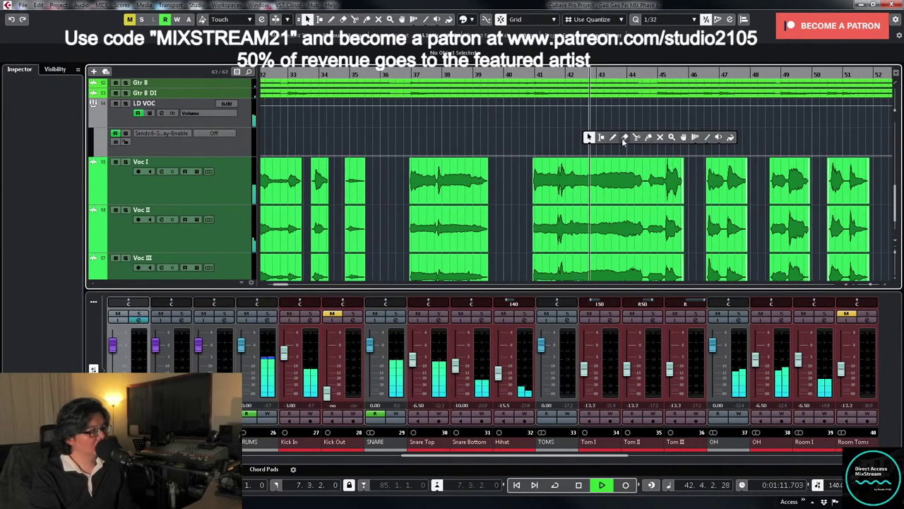
pyautogui.click(613, 137)
pyautogui.press('h')
pyautogui.press('h')
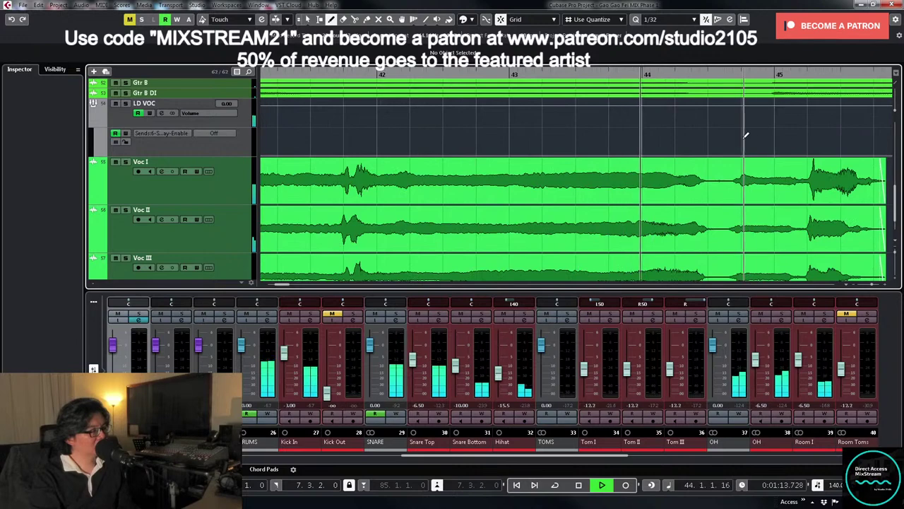
pyautogui.press('g')
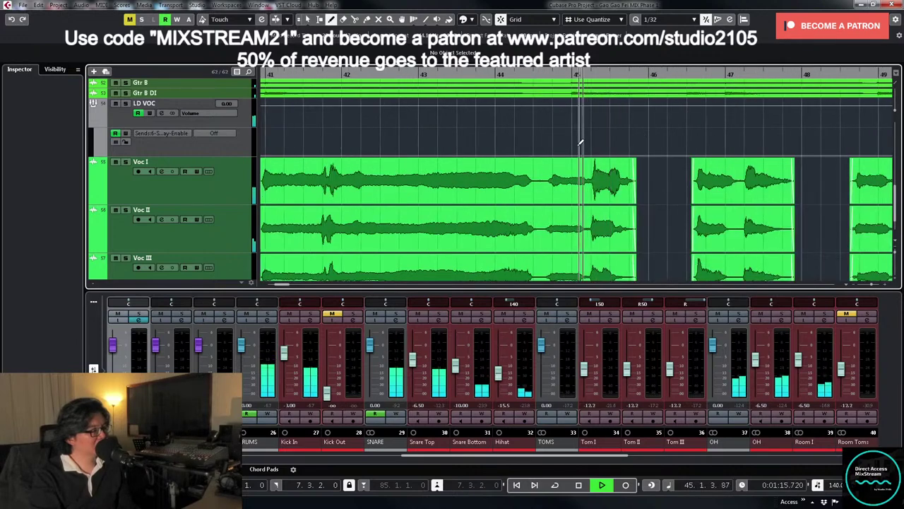
pyautogui.click(551, 135)
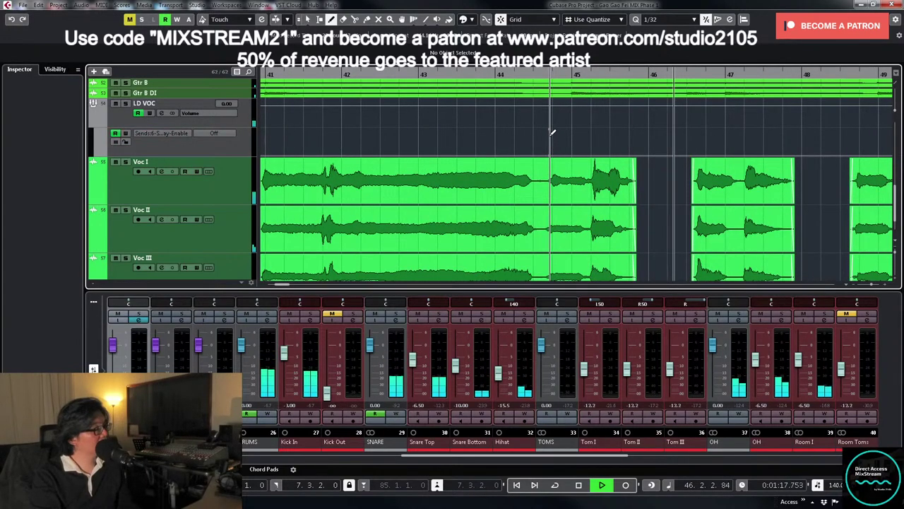
pyautogui.moveTo(549, 130); pyautogui.dragTo(751, 123)
# - Extend the On section of LD VOC's delay-send automation so it ends at 59.4.2
pyautogui.press('1')
pyautogui.press('g')
pyautogui.press('g')
pyautogui.press('g')
pyautogui.press('g')
pyautogui.moveTo(563, 153); pyautogui.dragTo(826, 156)
pyautogui.press('g')
pyautogui.press('g')
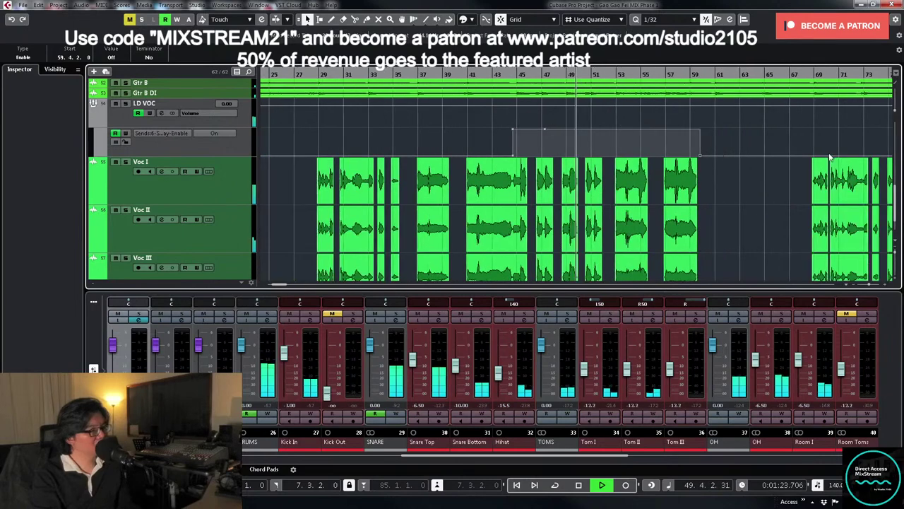
pyautogui.press('g')
pyautogui.hotkey('shift', 'g')
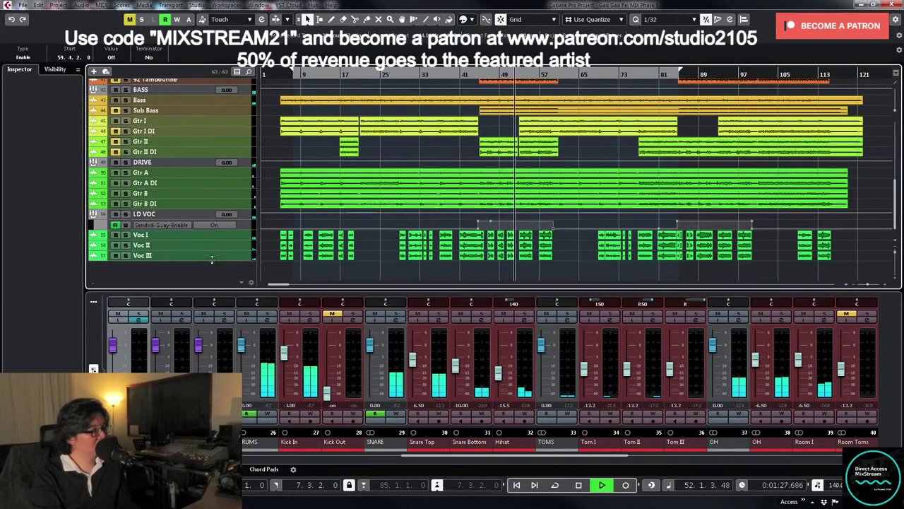
# - Select Voc I, Voc II and Voc III, enlarge their tracks and zoom in around bar 45
pyautogui.click(237, 254)
pyautogui.keyDown('shift'); pyautogui.click(241, 235); pyautogui.keyUp('shift')
pyautogui.moveTo(247, 240); pyautogui.dragTo(250, 286)
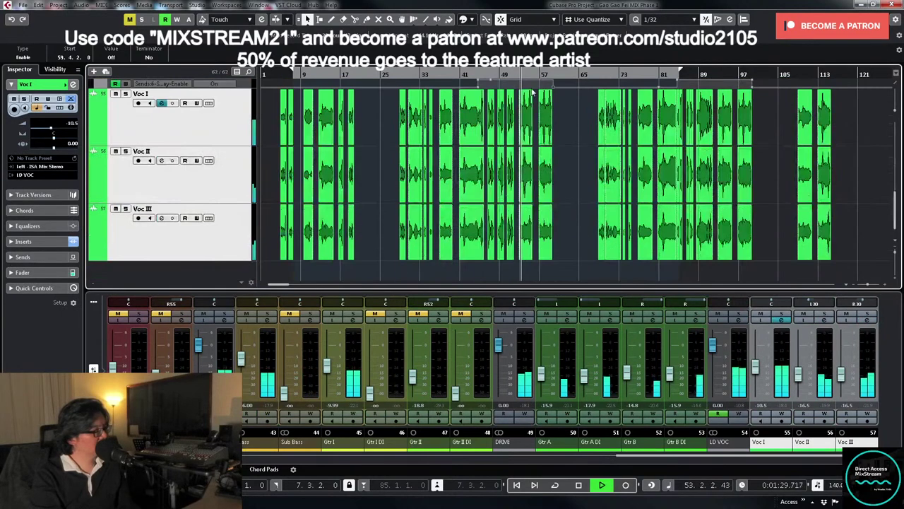
pyautogui.press('h')
pyautogui.press('h')
pyautogui.press('h')
pyautogui.press('h')
pyautogui.press('h')
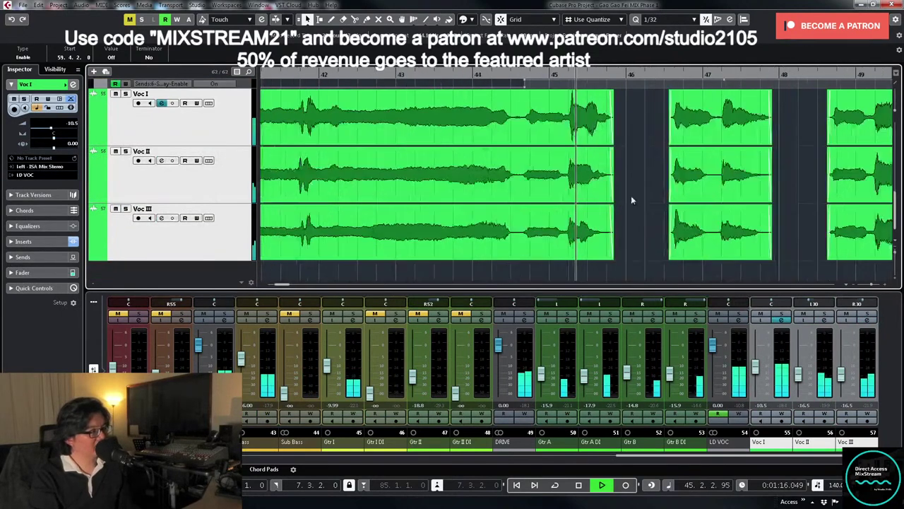
# - Examine the three vocal tracks' waveforms during playback from about bar 45 to bar 53
pyautogui.press('g')
pyautogui.press('g')
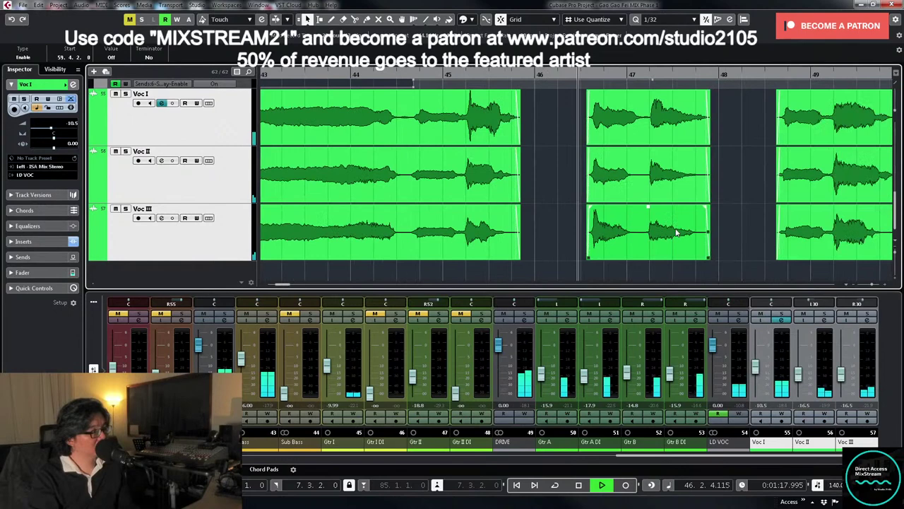
pyautogui.press('g')
pyautogui.press('g')
pyautogui.press('g')
pyautogui.press('g')
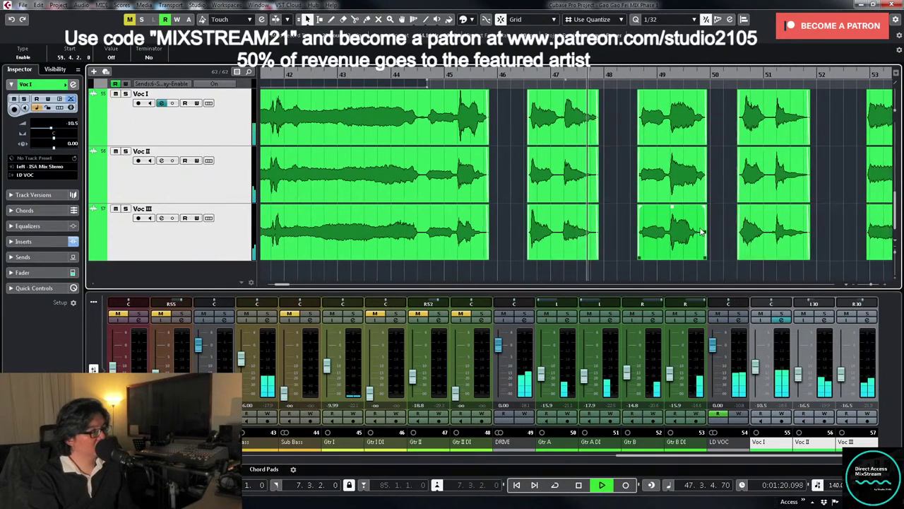
pyautogui.press('g')
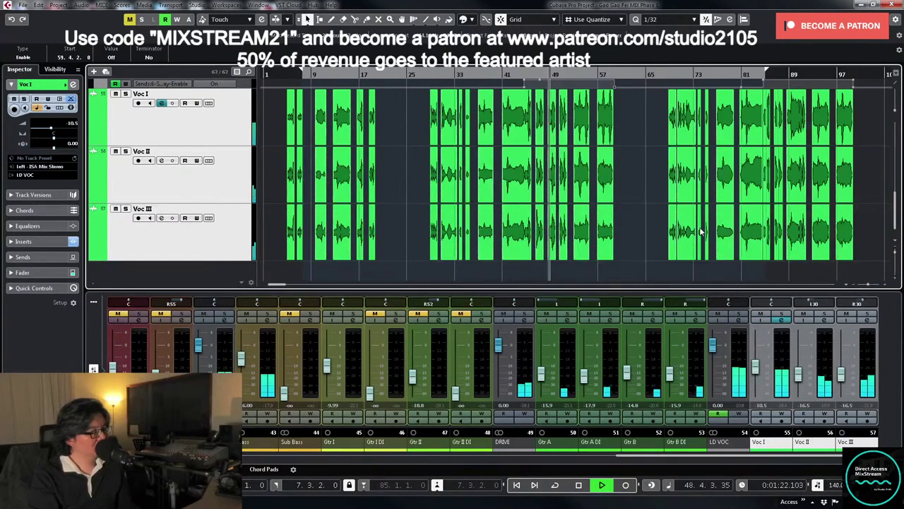
pyautogui.press('g')
pyautogui.press('g')
pyautogui.press('h')
pyautogui.press('h')
pyautogui.press('h')
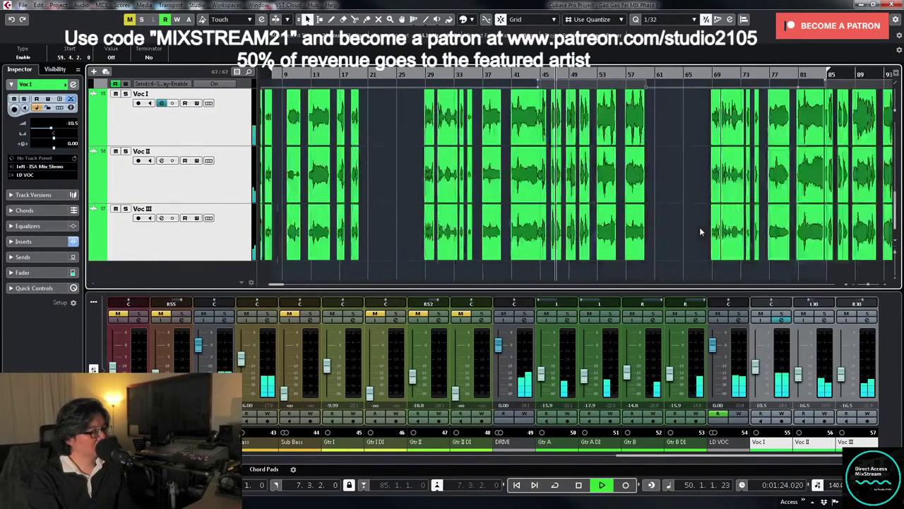
pyautogui.press('g')
pyautogui.press('g')
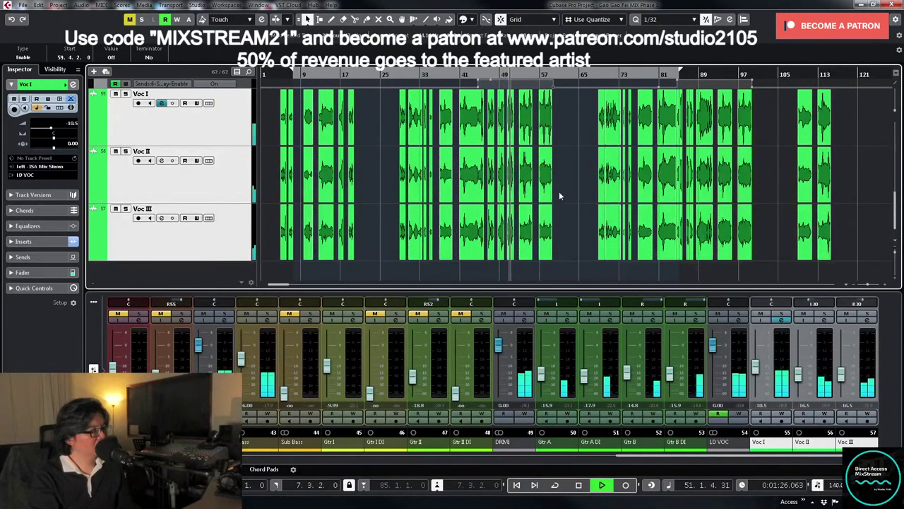
pyautogui.press('g')
pyautogui.press('g')
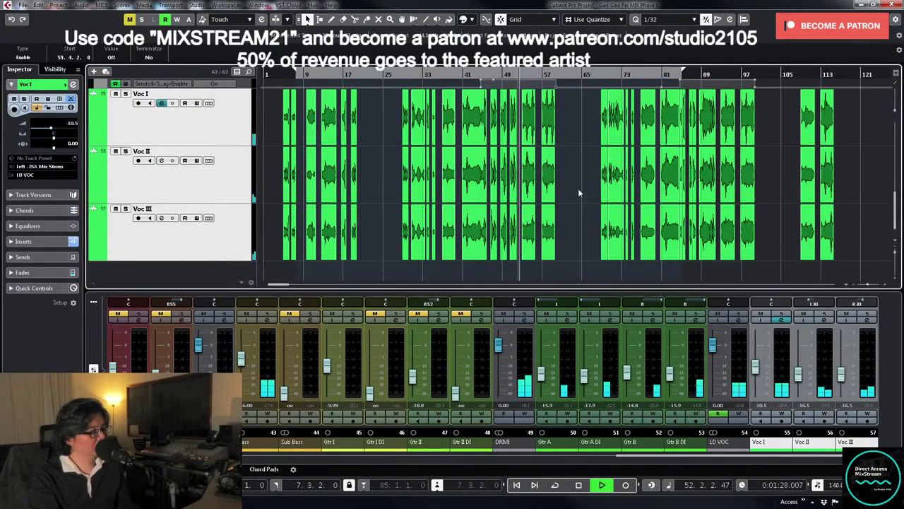
pyautogui.press('g')
pyautogui.press('g')
# - Shrink the vocal tracks back to the arrangement overview and listen through to about bar 62
pyautogui.press('h')
pyautogui.hotkey('shift', 'h')
pyautogui.hotkey('shift', 'g')
pyautogui.press('h')
pyautogui.press('h')
pyautogui.press('h')
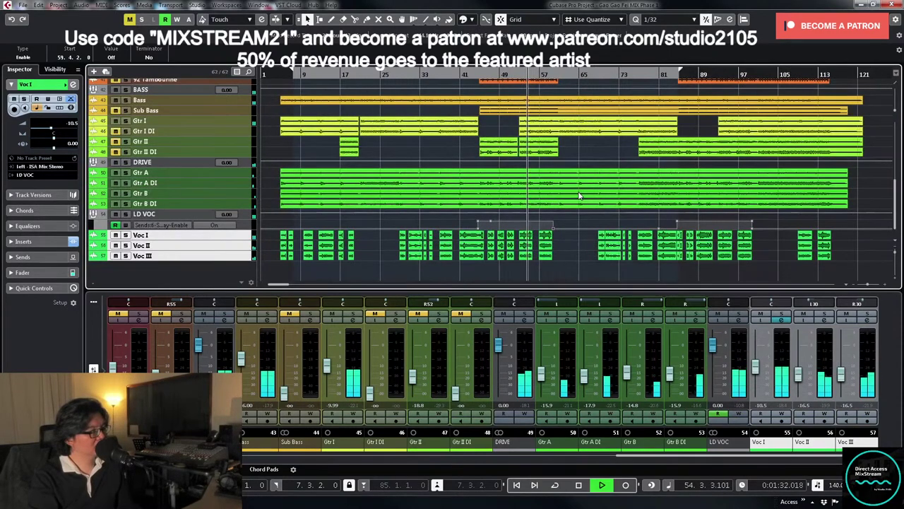
pyautogui.scroll(3, 596, 189)
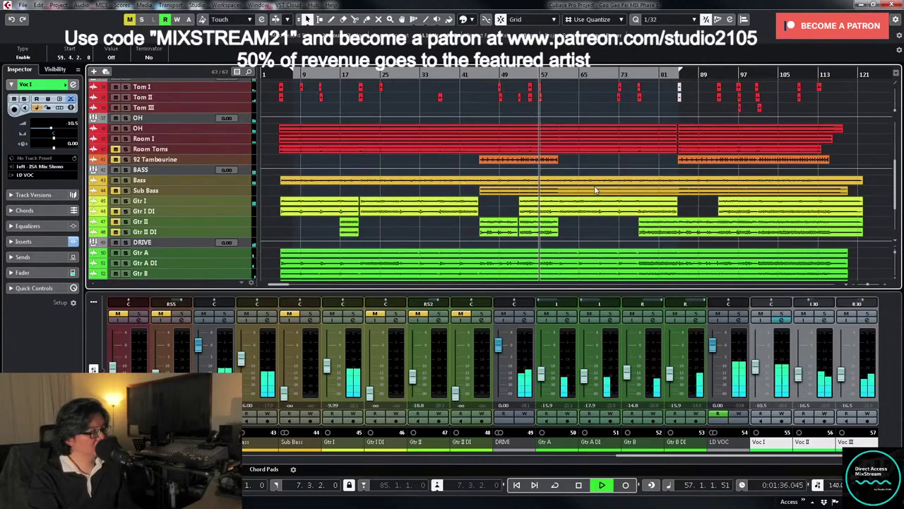
pyautogui.scroll(-3, 596, 189)
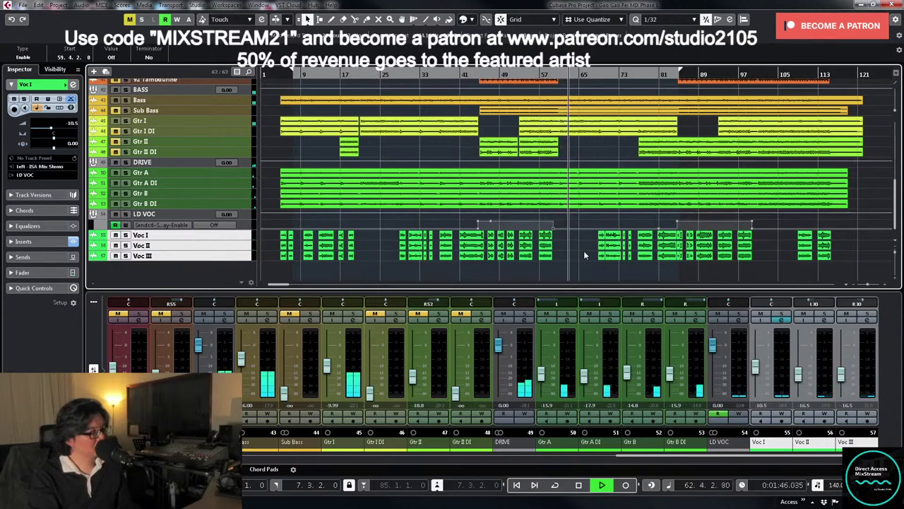
# - Open Gtr I's channel settings, audition the guitar with Baby Comeback bypassed and open that plug-in's editor
pyautogui.click(361, 323)
pyautogui.press('space')
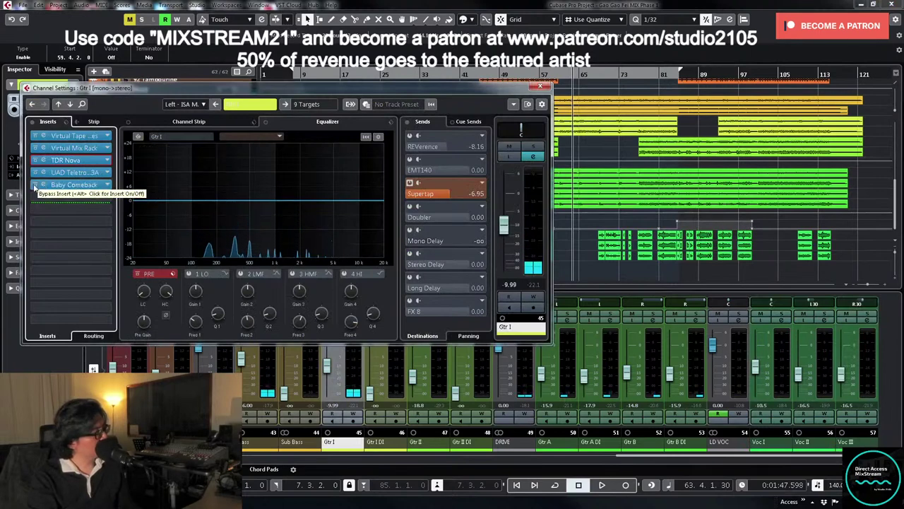
pyautogui.press('space')
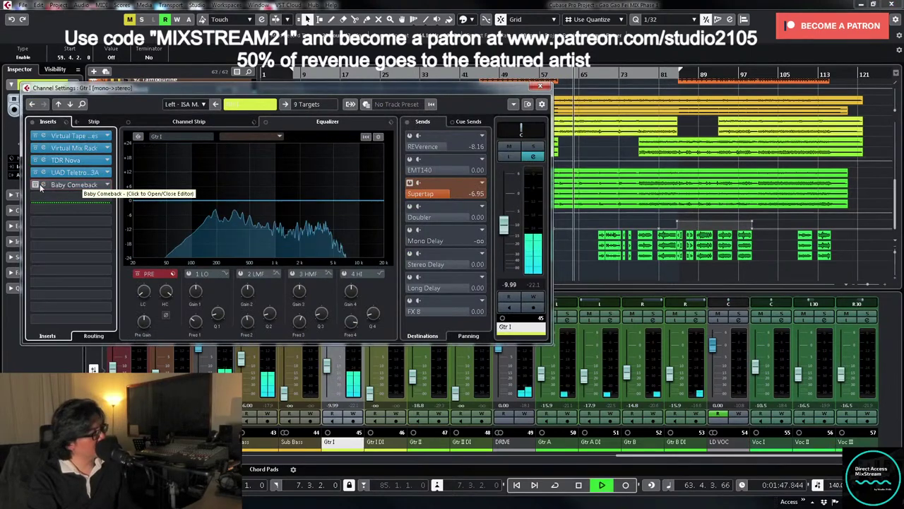
pyautogui.click(74, 185)
pyautogui.press('space')
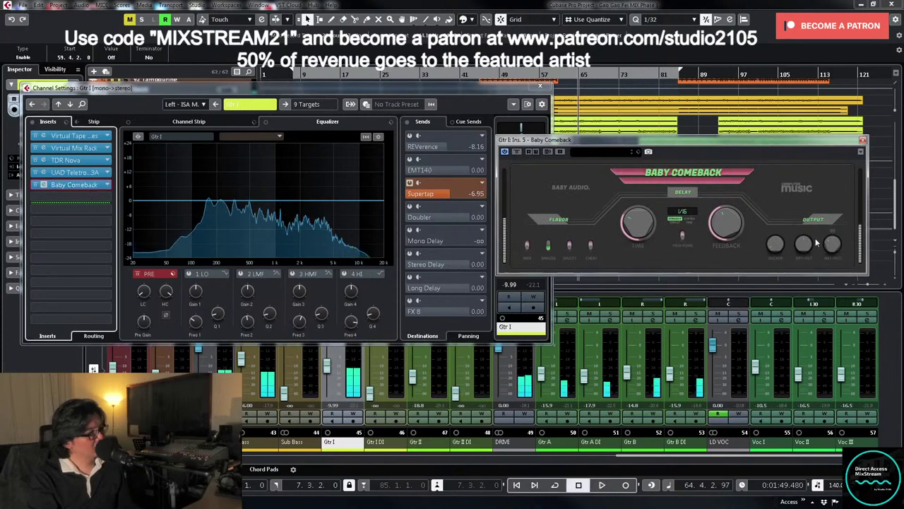
pyautogui.press('space')
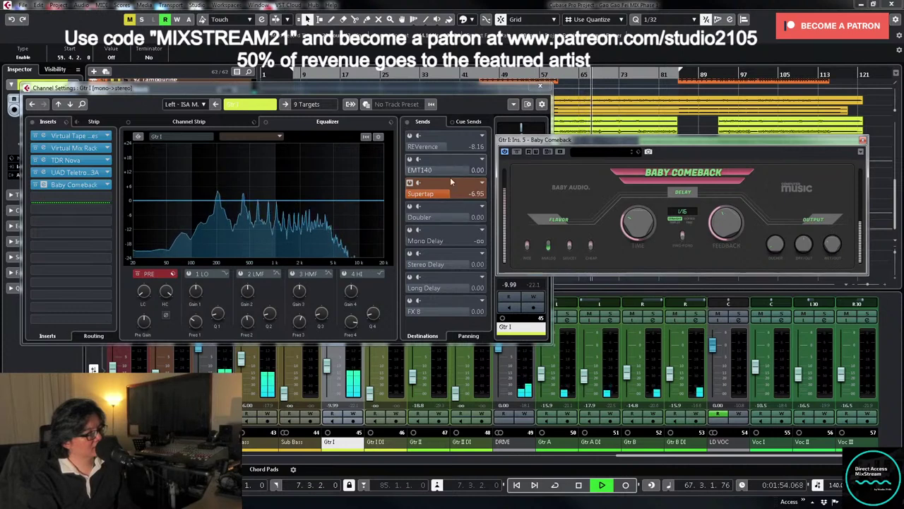
# - Enable Gtr I's REVerence send, set it to -5.43, and close Baby Comeback and the channel settings
pyautogui.click(435, 147)
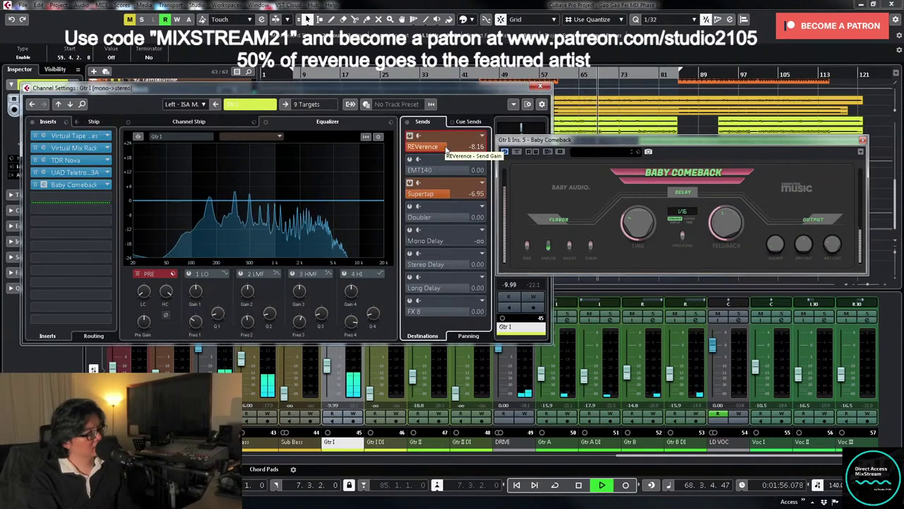
pyautogui.moveTo(446, 146); pyautogui.dragTo(458, 145)
pyautogui.press('space')
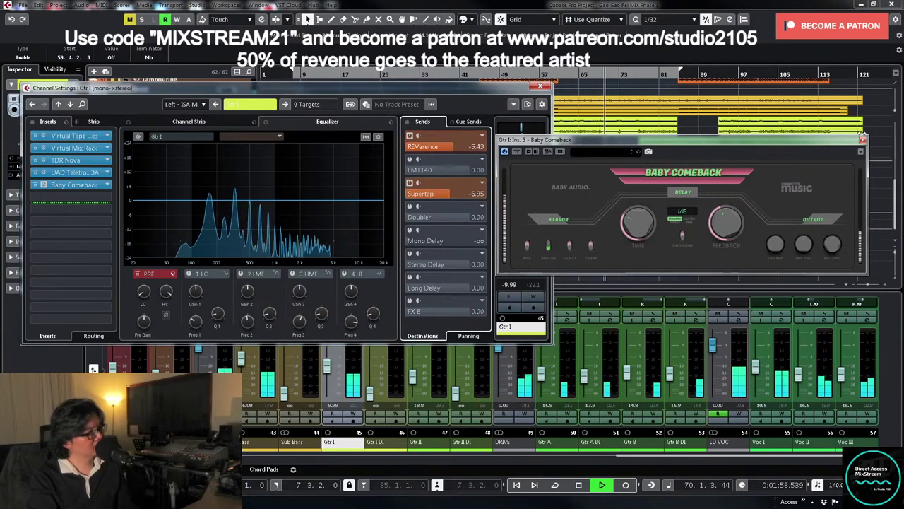
pyautogui.click(862, 140)
pyautogui.click(540, 86)
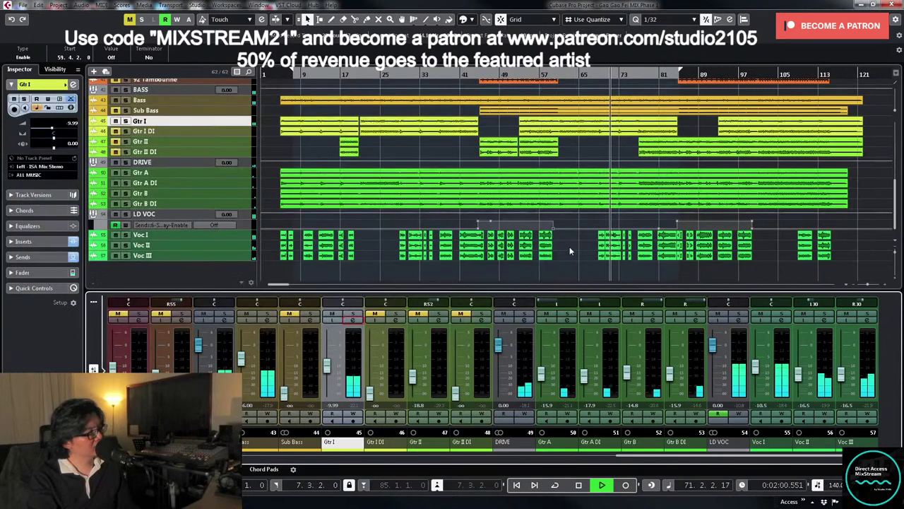
# - Select and enlarge the three lead vocal tracks again and zoom in around bars 72 to 77
pyautogui.click(245, 255)
pyautogui.keyDown('shift'); pyautogui.click(244, 236); pyautogui.keyUp('shift')
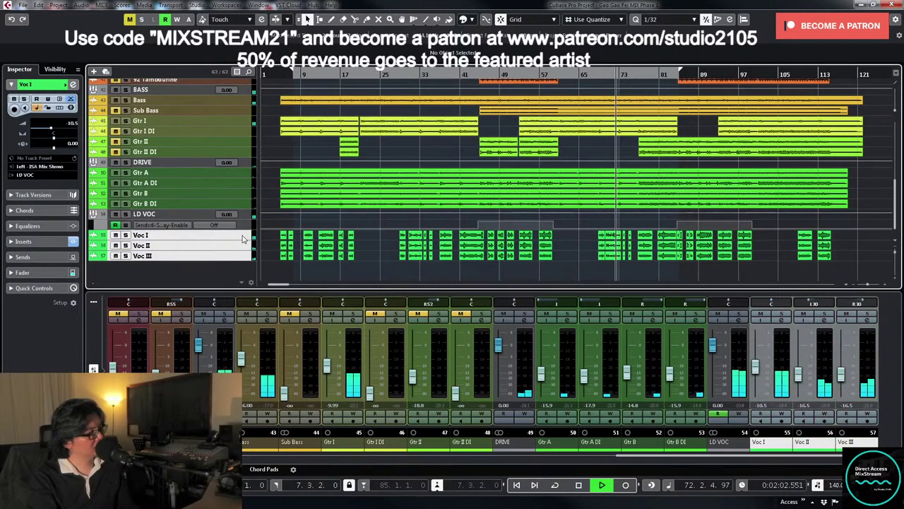
pyautogui.moveTo(241, 239); pyautogui.dragTo(241, 286)
pyautogui.scroll(-3, 576, 209)
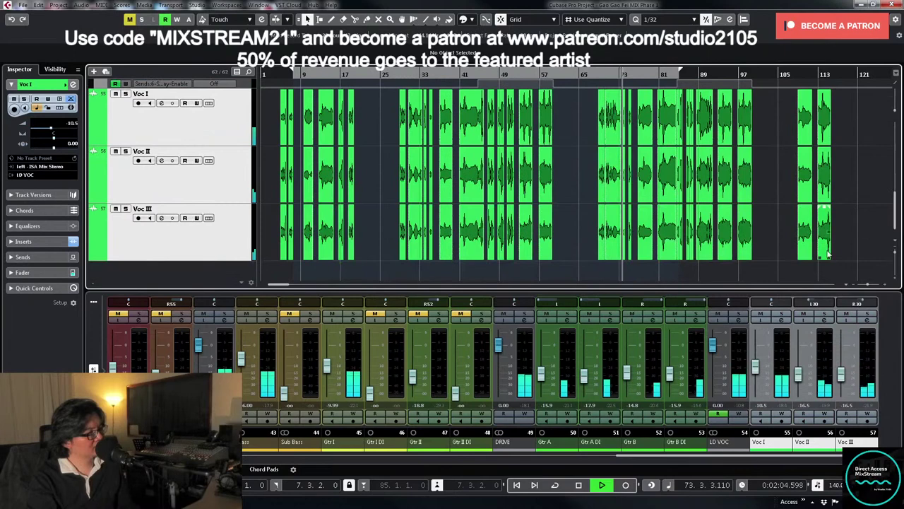
pyautogui.press('h')
pyautogui.press('h')
pyautogui.press('h')
pyautogui.press('h')
pyautogui.press('h')
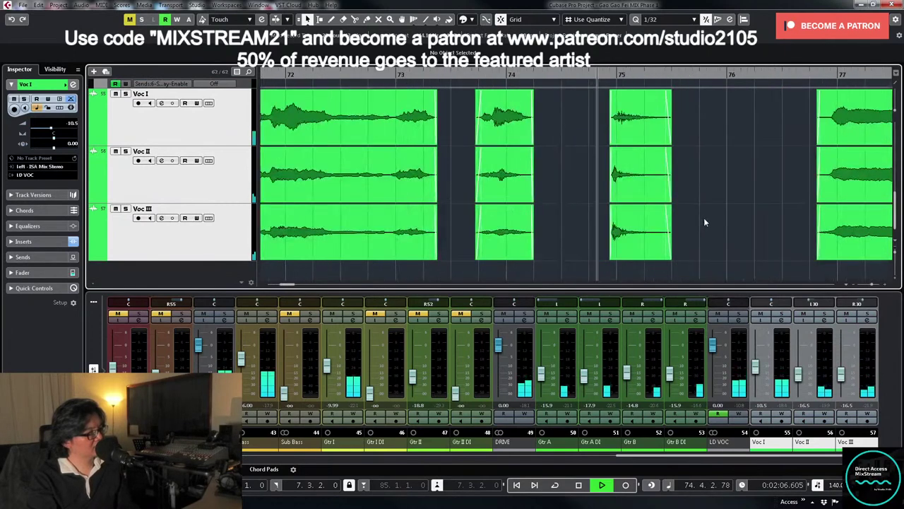
# - Check the vocal waveforms during playback from bar 75 and return to the overview with the drum, bass and guitar tracks
pyautogui.press('g')
pyautogui.press('g')
pyautogui.press('g')
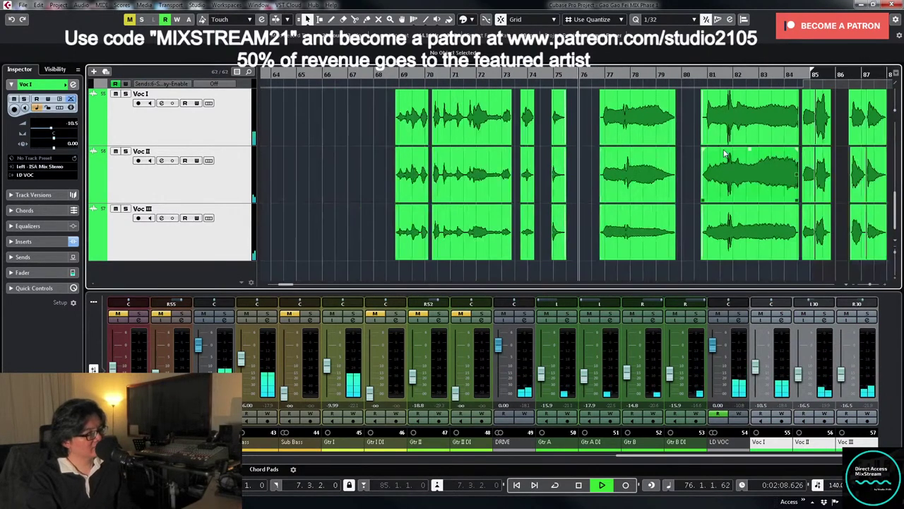
pyautogui.press('g')
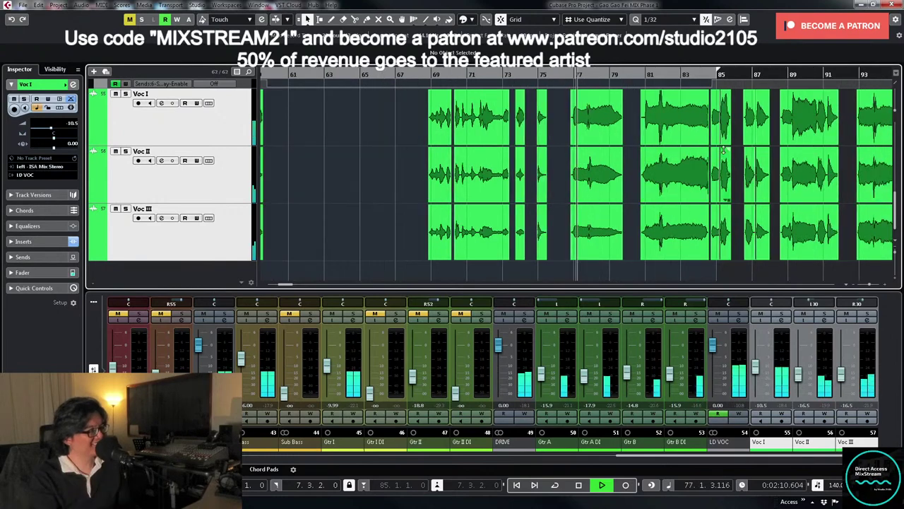
pyautogui.press('g')
pyautogui.press('g')
pyautogui.press('g')
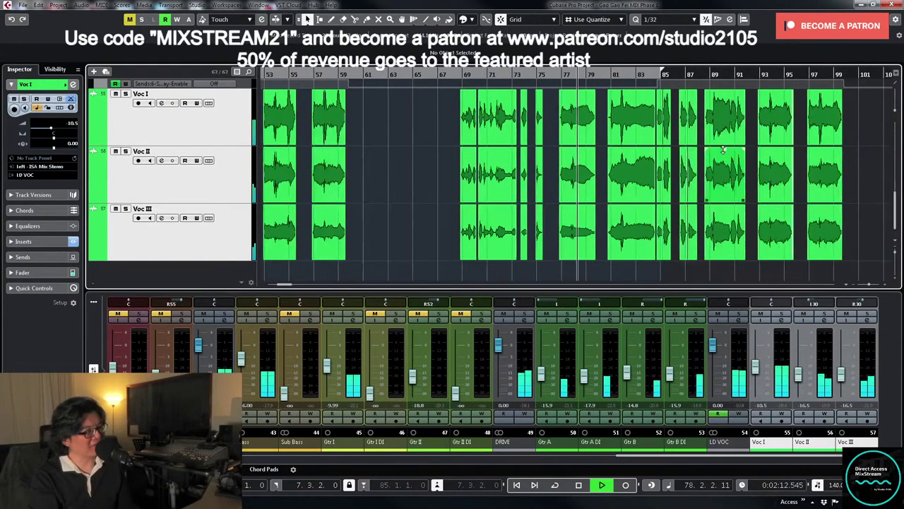
pyautogui.press('g')
pyautogui.press('g')
pyautogui.hotkey('shift', 'h')
pyautogui.hotkey('shift', 'g')
pyautogui.hotkey('shift', 'g')
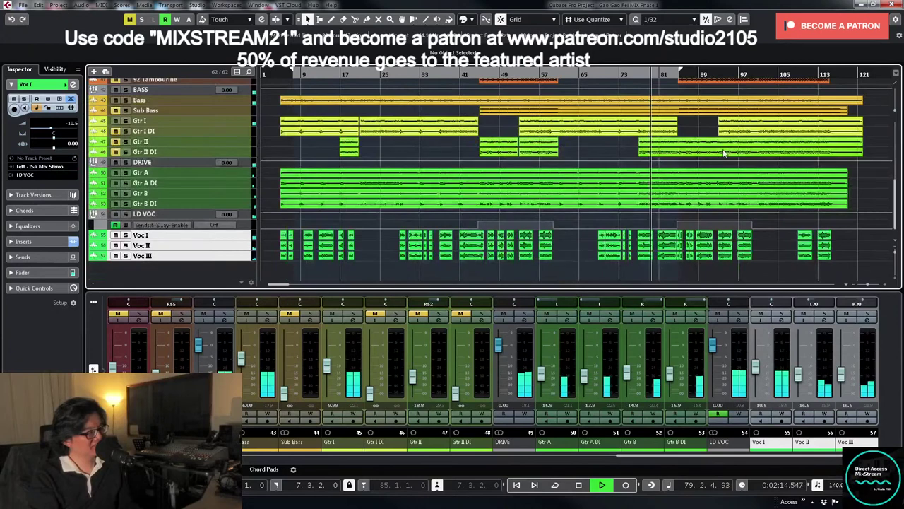
pyautogui.scroll(3, 691, 199)
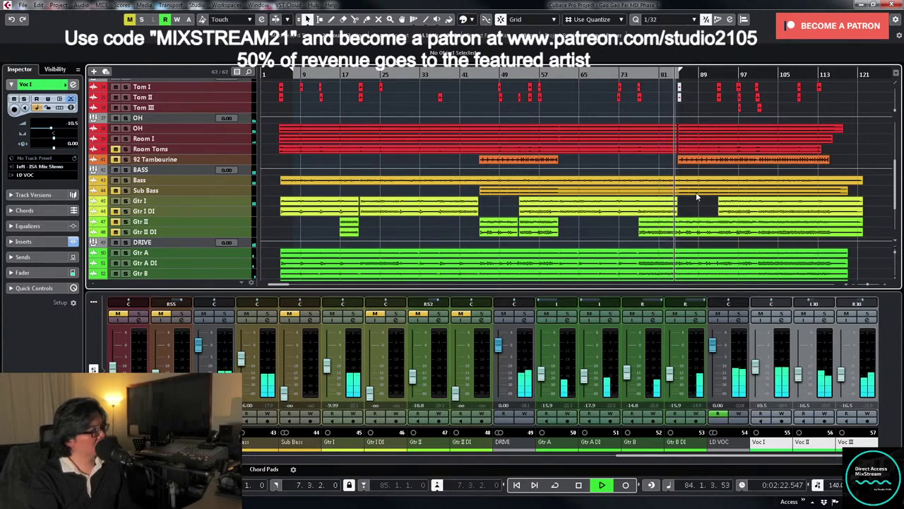
# - Look over the drum, bass, guitar and vocal tracks and play the mix again from around bar 3
pyautogui.scroll(5, 696, 192)
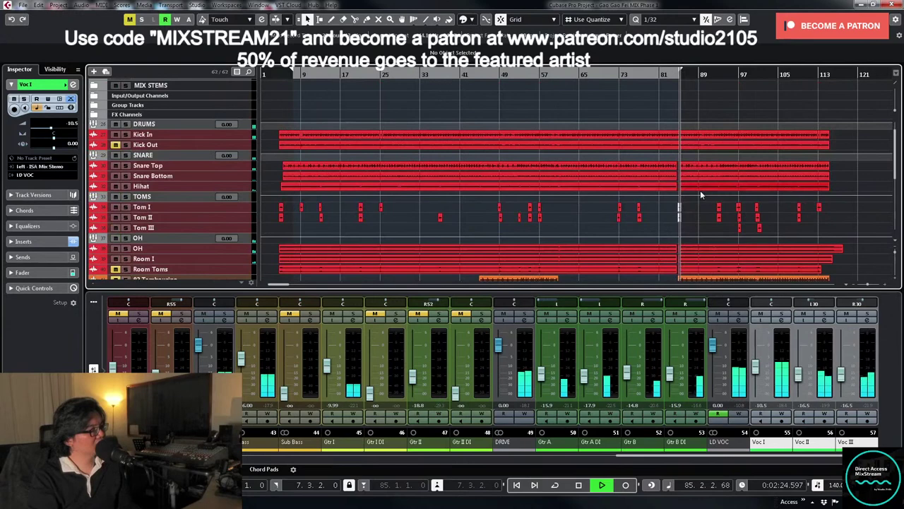
pyautogui.scroll(-5, 700, 191)
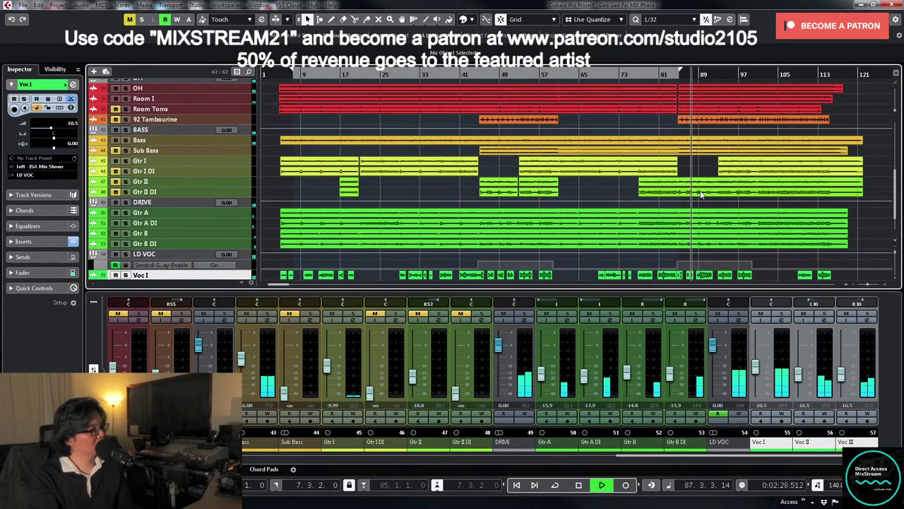
pyautogui.scroll(3, 702, 194)
pyautogui.click(275, 71)
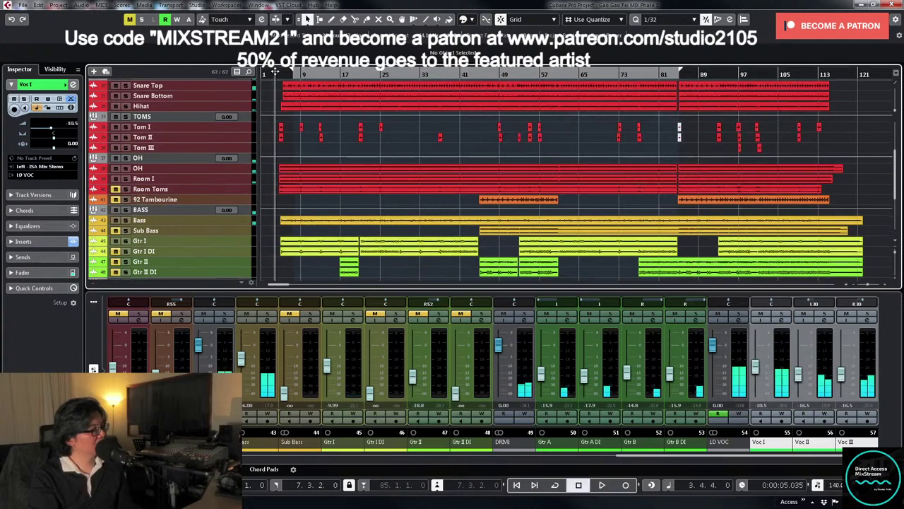
pyautogui.scroll(-4, 387, 213)
pyautogui.press('space')
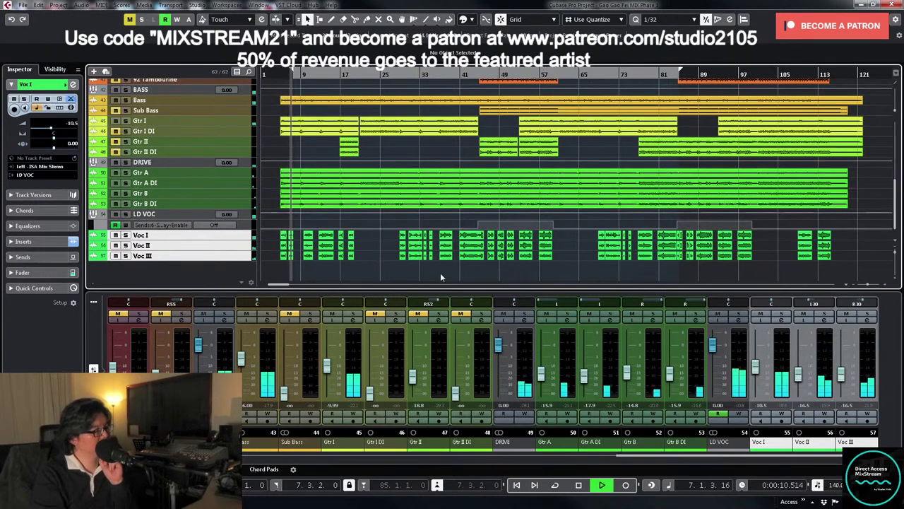
# - Solo Gtr I and enable its Stereo Delay send at -15.2 in the channel settings
pyautogui.press('space')
pyautogui.click(352, 313)
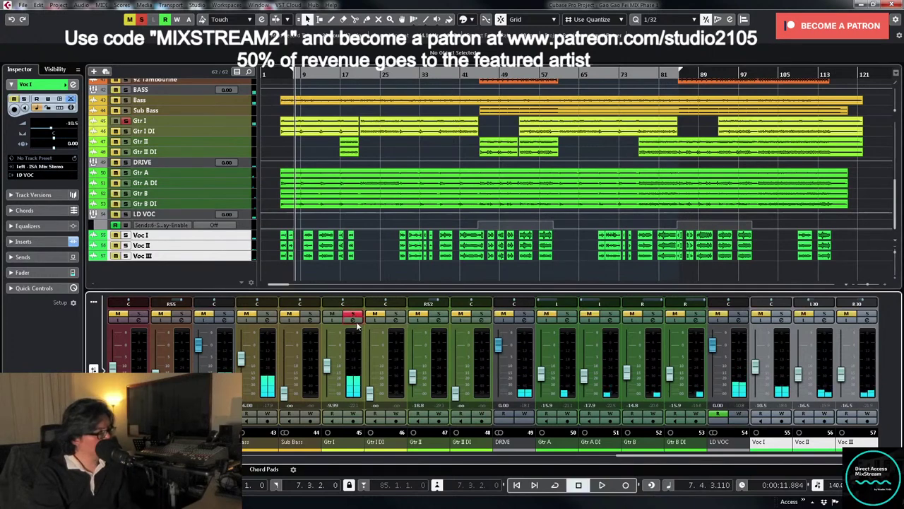
pyautogui.click(353, 320)
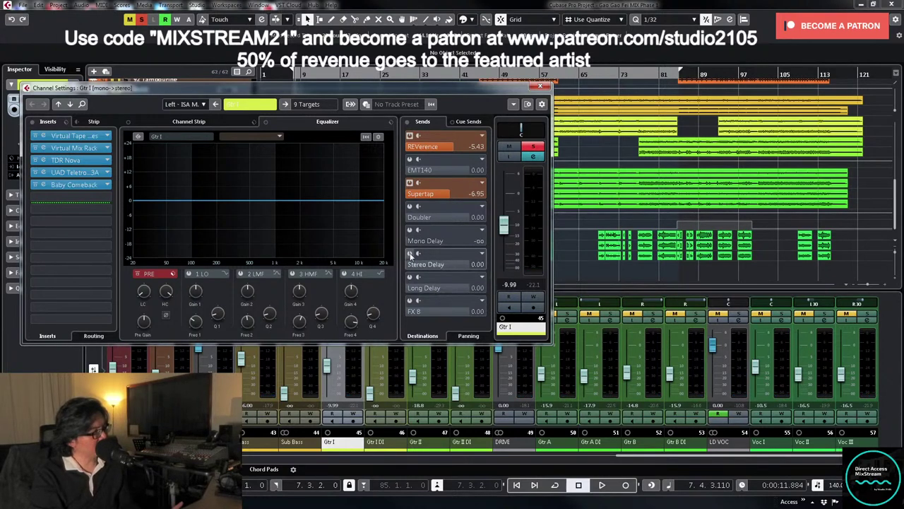
pyautogui.click(410, 255)
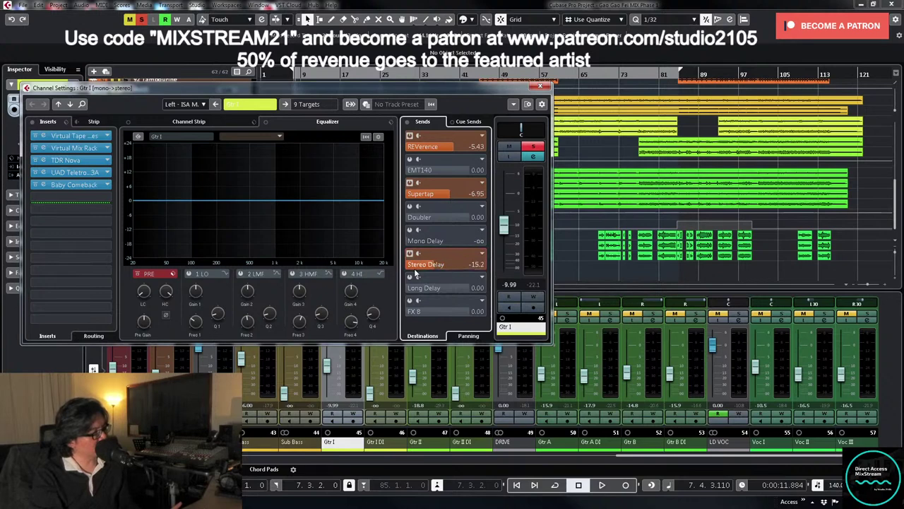
# - Try different left pan positions for Gtr I during playback, first soloed, and release the solo to judge them in the full mix
pyautogui.click(286, 70)
pyautogui.press('space')
pyautogui.moveTo(351, 305); pyautogui.dragTo(328, 304)
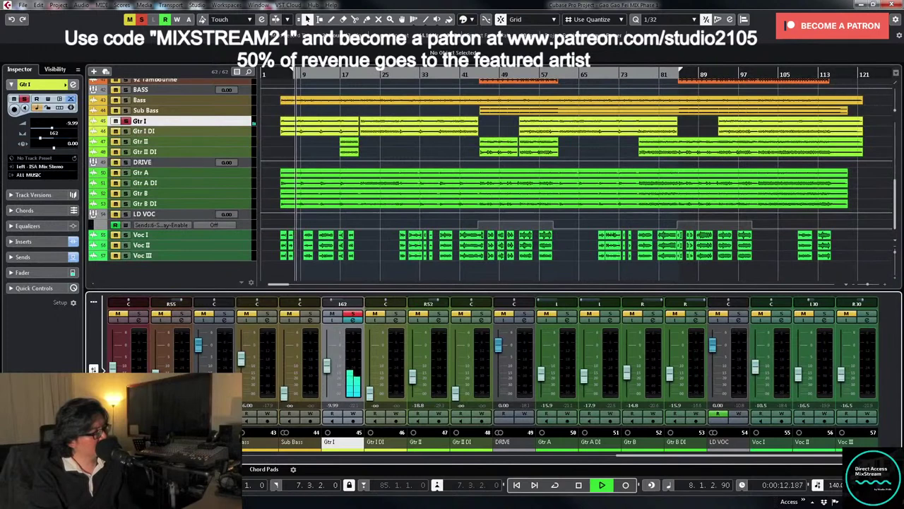
pyautogui.click(353, 313)
pyautogui.moveTo(329, 304); pyautogui.dragTo(368, 303)
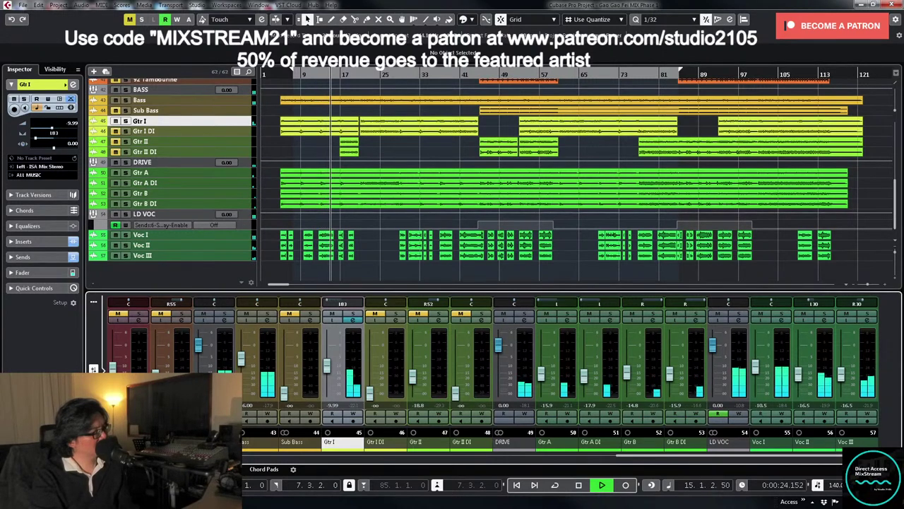
pyautogui.moveTo(325, 304)
pyautogui.mouseDown()
pyautogui.moveTo(368, 304)
pyautogui.moveTo(325, 303)
pyautogui.mouseUp()
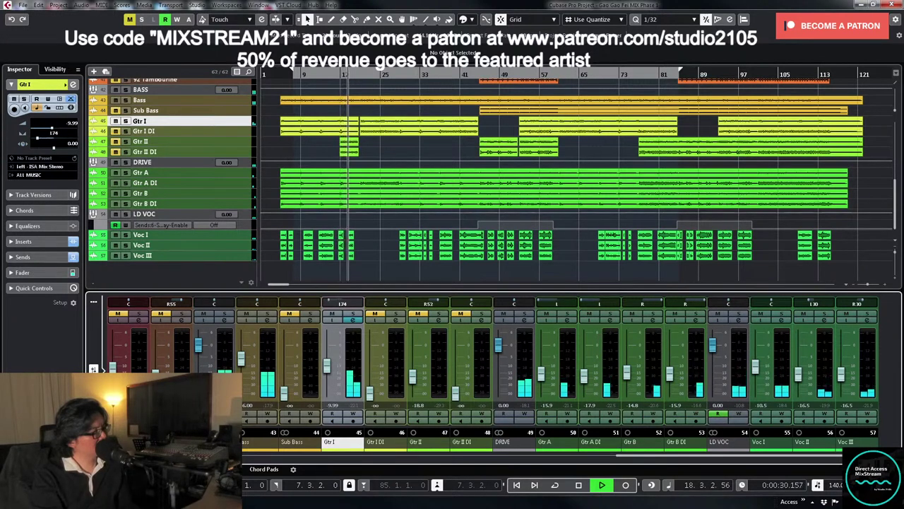
pyautogui.press('space')
pyautogui.click(278, 77)
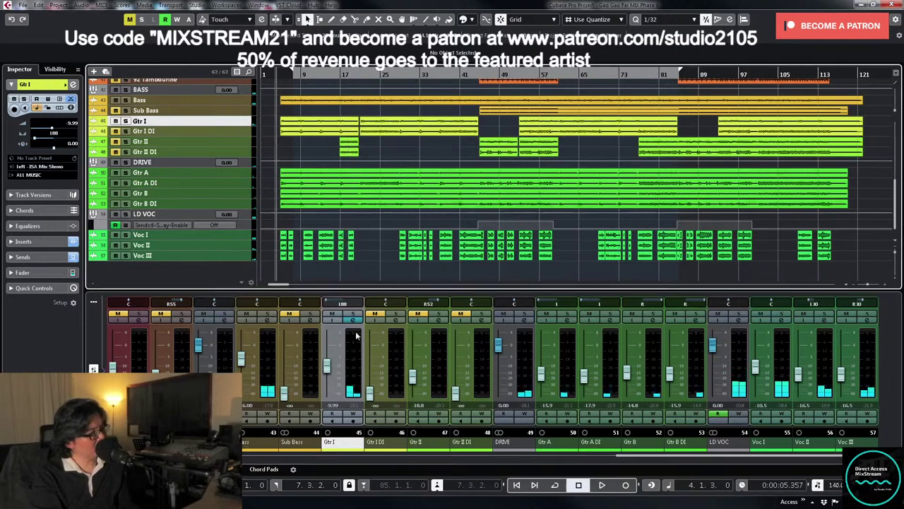
# - Check Gtr I's Stereo Delay send in the channel settings and reset the track's pan to centre
pyautogui.click(353, 322)
pyautogui.click(353, 321)
pyautogui.click(427, 266)
pyautogui.click(530, 132)
pyautogui.click(541, 86)
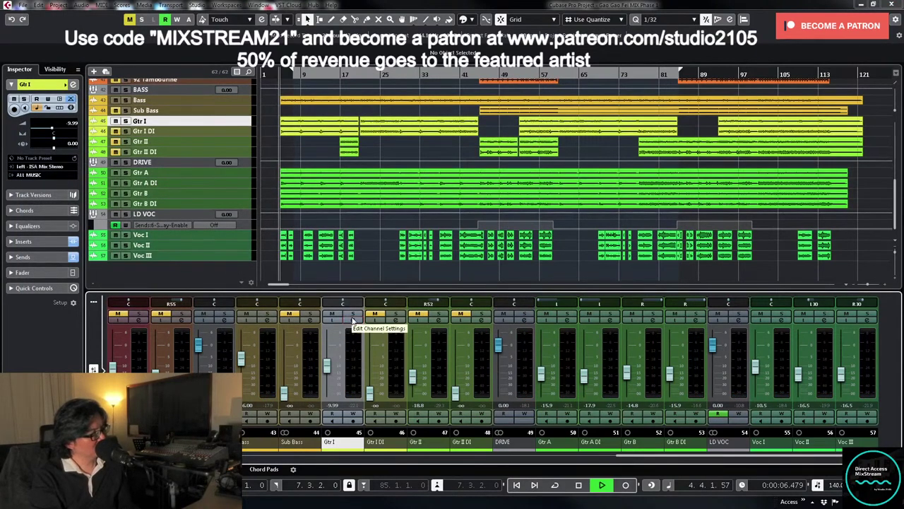
pyautogui.press('space')
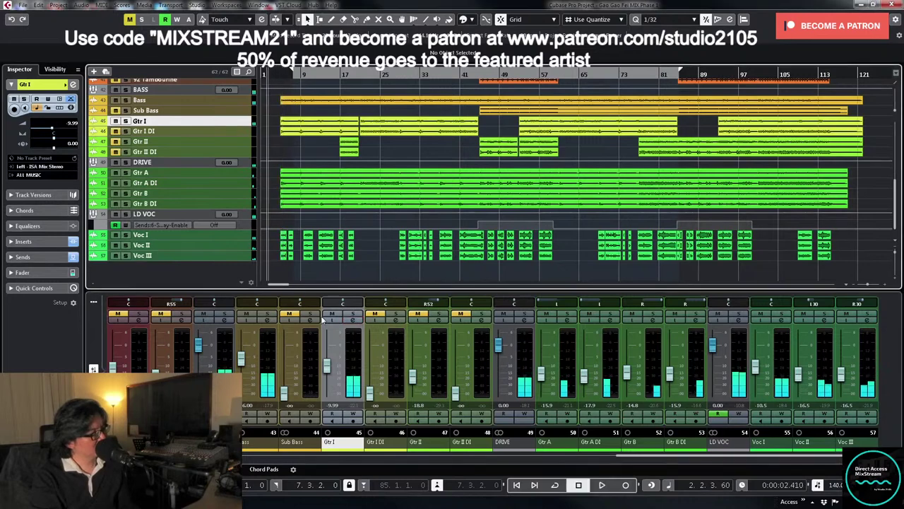
# - Pan Gtr I fully left, enable automation writing and record left-right pan moves during playback up to about bar 13
pyautogui.moveTo(340, 307); pyautogui.dragTo(311, 307)
pyautogui.press('space')
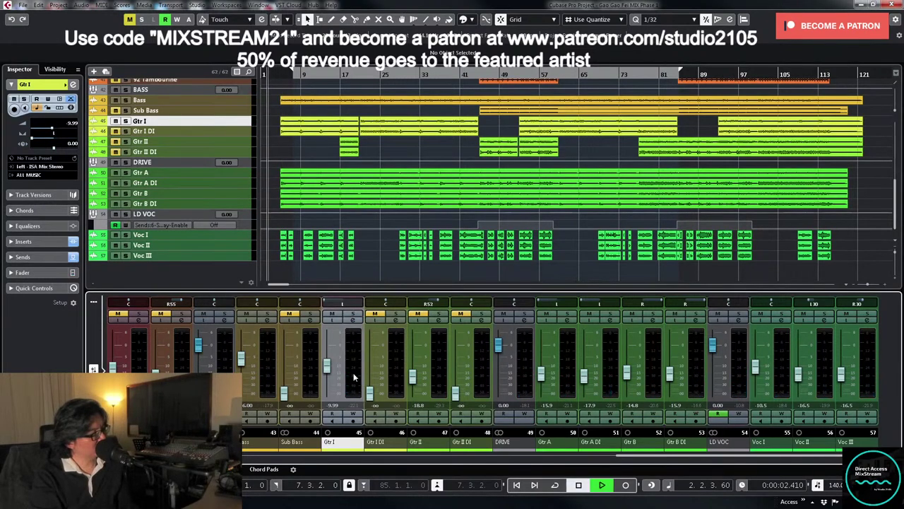
pyautogui.click(354, 413)
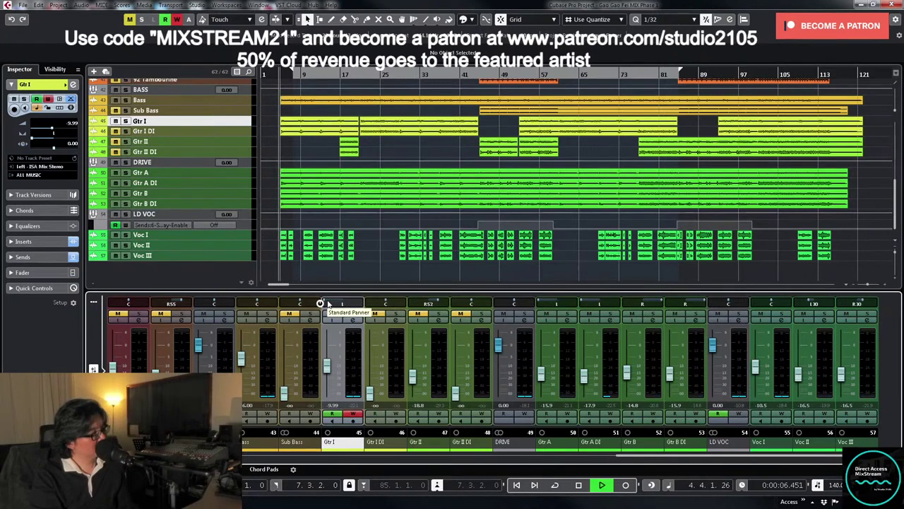
pyautogui.moveTo(328, 303); pyautogui.dragTo(332, 303)
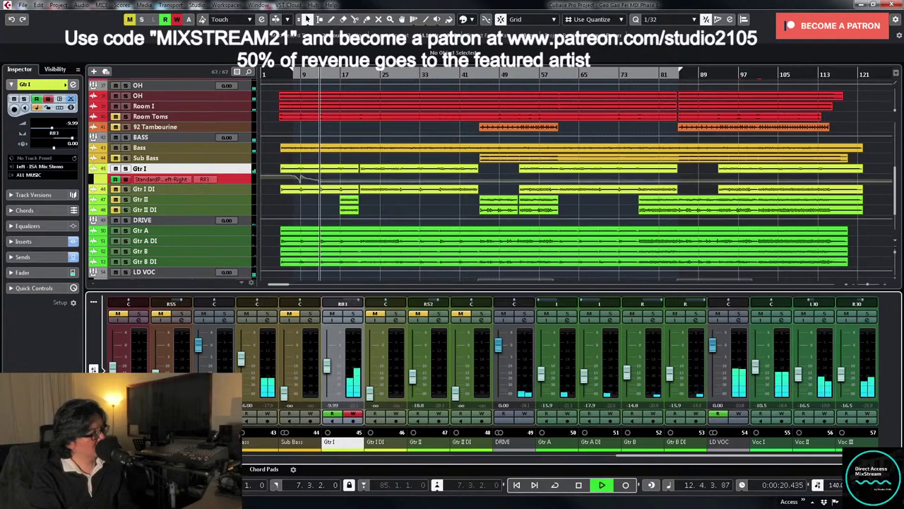
pyautogui.press('space')
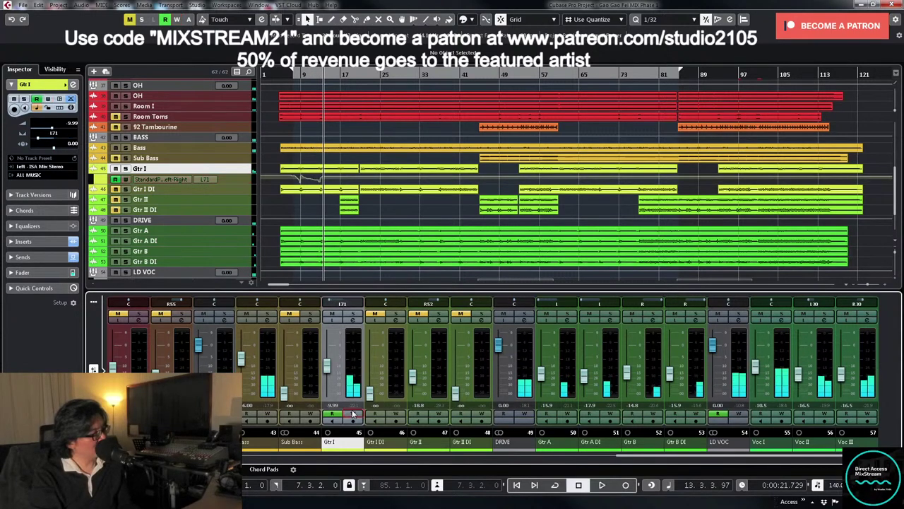
# - Enlarge Gtr I's left-right pan automation lane and add a centred starting point at bar 5
pyautogui.click(241, 182)
pyautogui.moveTo(243, 182); pyautogui.dragTo(236, 269)
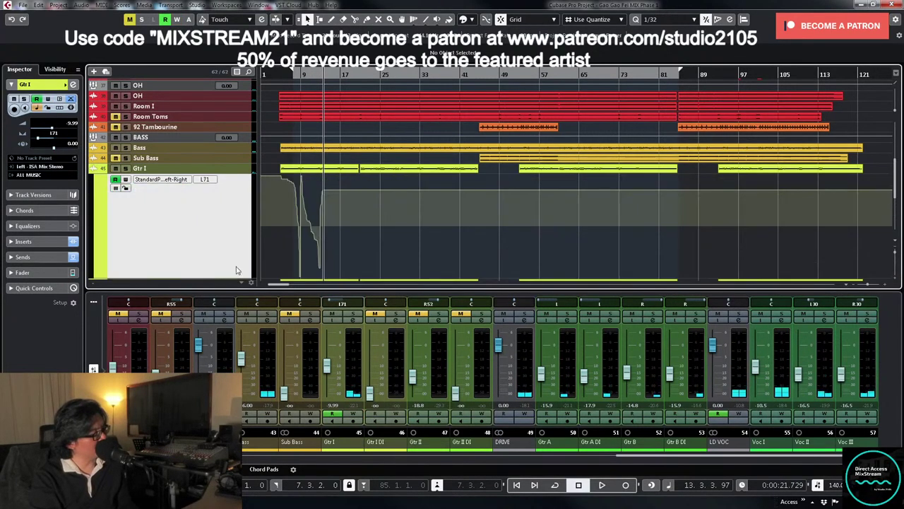
pyautogui.moveTo(283, 74); pyautogui.dragTo(300, 231)
pyautogui.press('h')
pyautogui.press('h')
pyautogui.press('h')
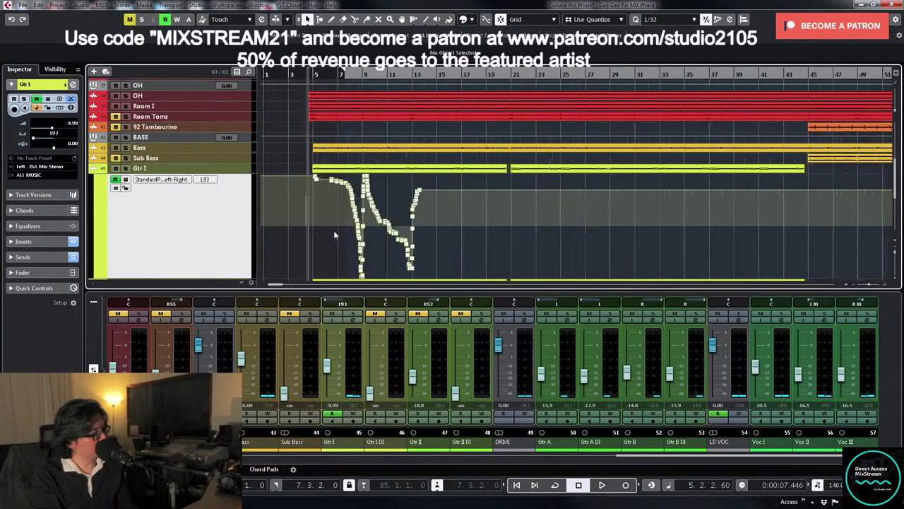
pyautogui.moveTo(521, 181); pyautogui.dragTo(518, 226)
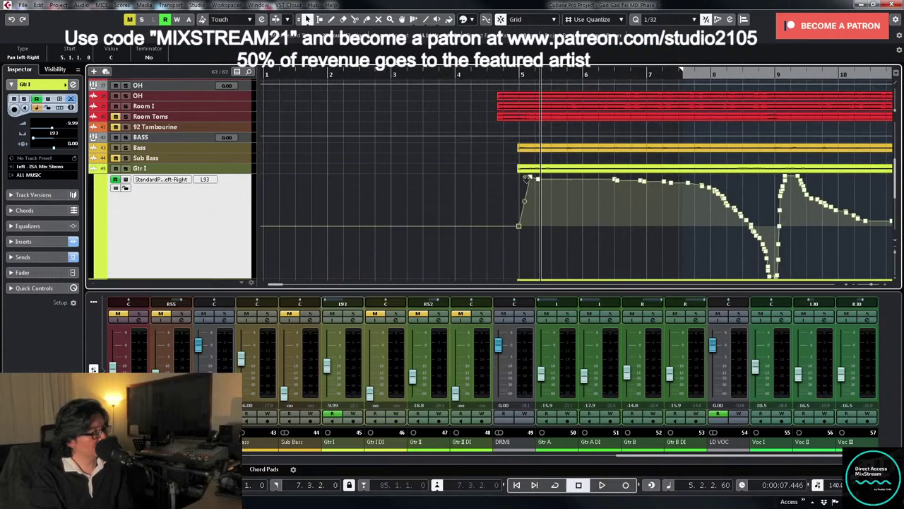
# - Delete the surplus pan points between bars 5 and 8, keeping a rise to full left at bar 7 that holds until bar 8
pyautogui.click(530, 178)
pyautogui.press('Delete')
pyautogui.press('Delete')
pyautogui.press('Delete')
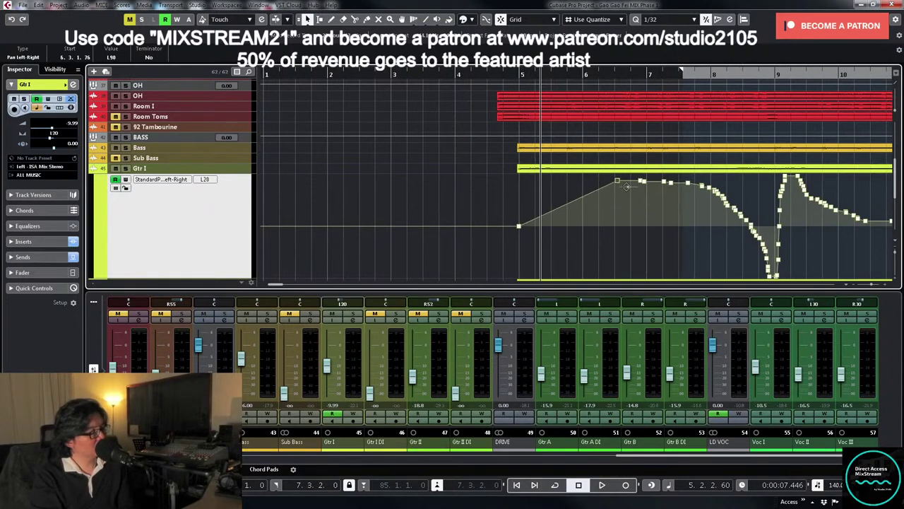
pyautogui.moveTo(644, 181); pyautogui.dragTo(745, 192)
pyautogui.press('Delete')
pyautogui.press('Delete')
# - Delete the surplus pan points between bars 8 and 9 and move the hard-right point exactly onto bar 9
pyautogui.scroll(-2, 746, 193)
pyautogui.moveTo(758, 128); pyautogui.dragTo(757, 128)
pyautogui.press('Delete')
pyautogui.press('Delete')
pyautogui.press('Delete')
pyautogui.press('Delete')
pyautogui.press('Delete')
pyautogui.press('Delete')
pyautogui.press('Delete')
pyautogui.press('Delete')
pyautogui.press('Delete')
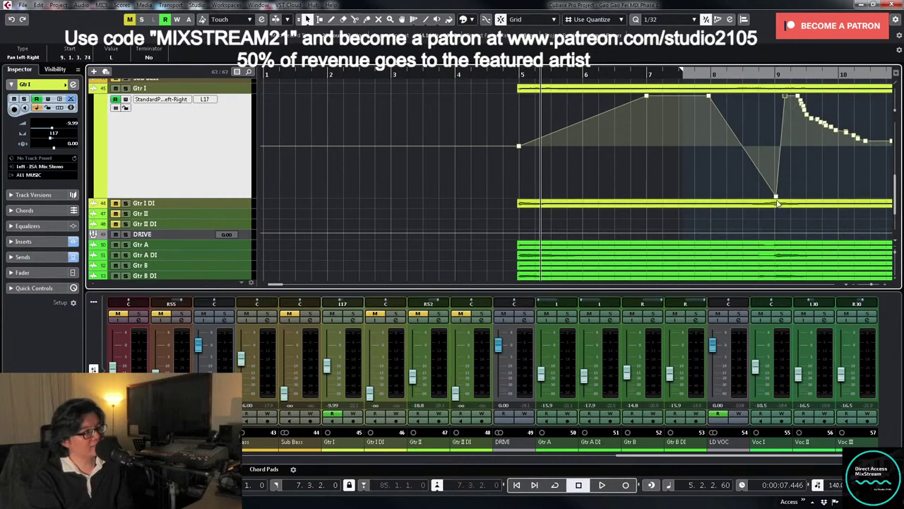
pyautogui.moveTo(776, 198); pyautogui.dragTo(774, 202)
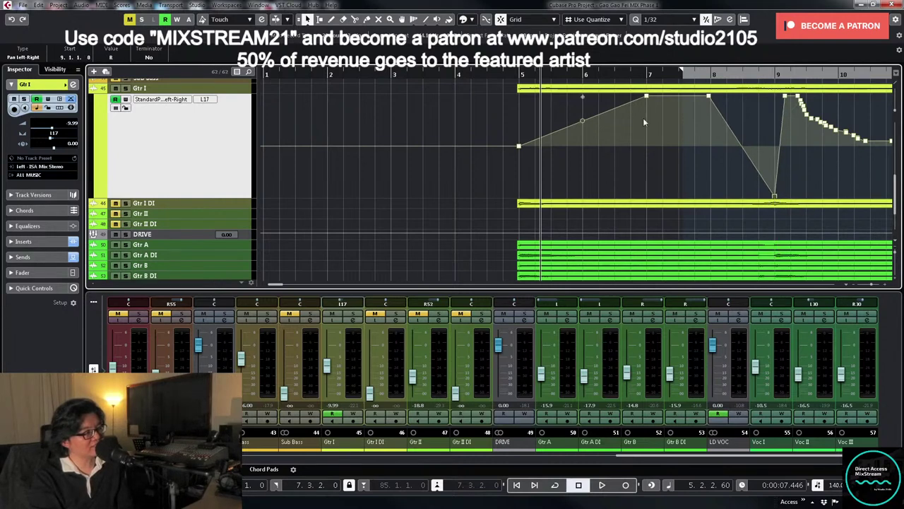
# - Play from just before bar 5 and bend the pan ramp between bars 5 and 7 into a slow-starting curve
pyautogui.click(500, 74)
pyautogui.press('space')
pyautogui.scroll(1, 743, 153)
pyautogui.press('h')
pyautogui.press('g')
pyautogui.press('g')
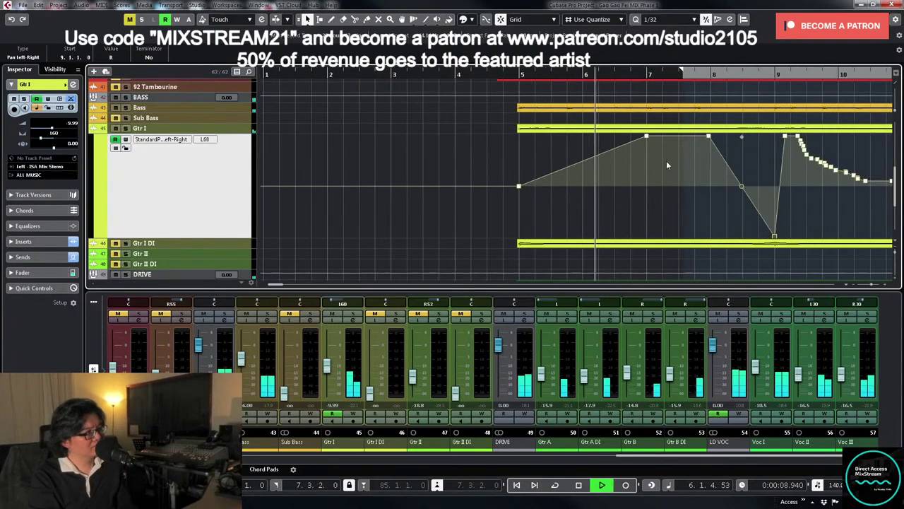
pyautogui.moveTo(528, 164); pyautogui.dragTo(539, 170)
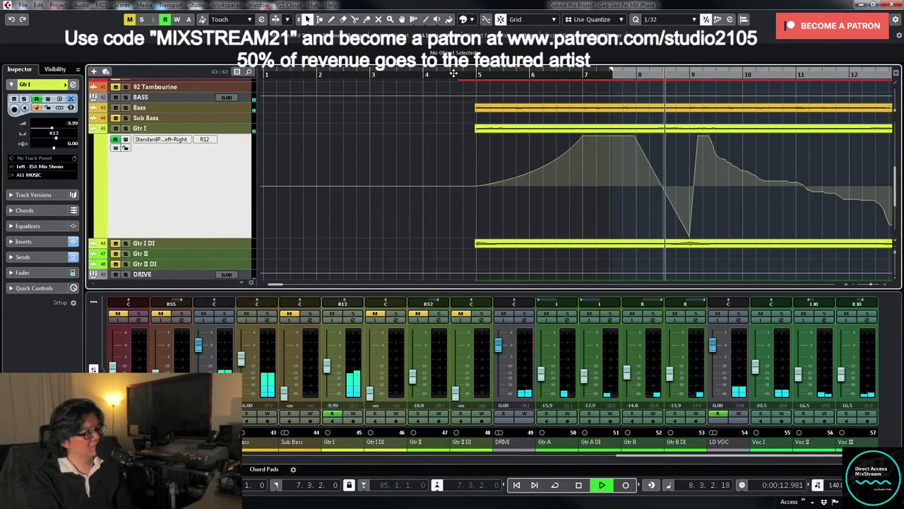
# - Replay the section, curve the left-to-right pan sweep between bars 8 and 9 and bring the bar 8 point slightly towards centre
pyautogui.click(453, 73)
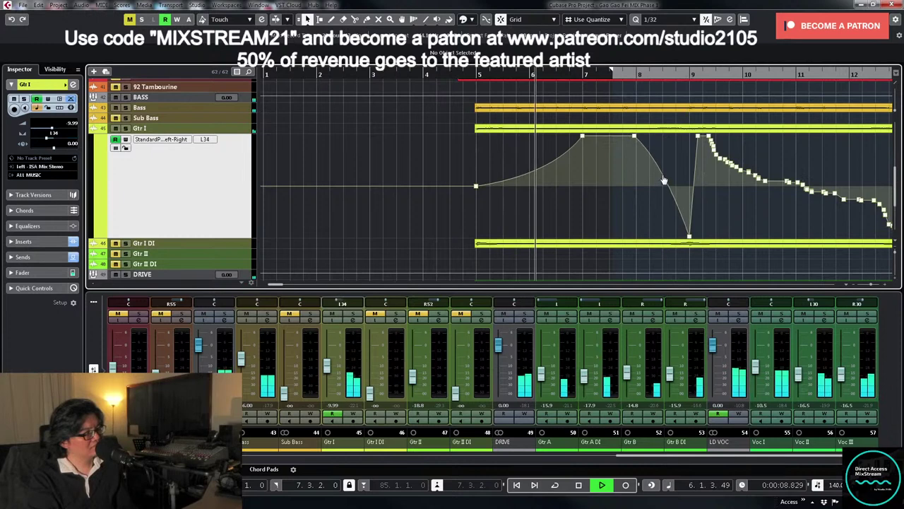
pyautogui.moveTo(657, 170); pyautogui.dragTo(671, 176)
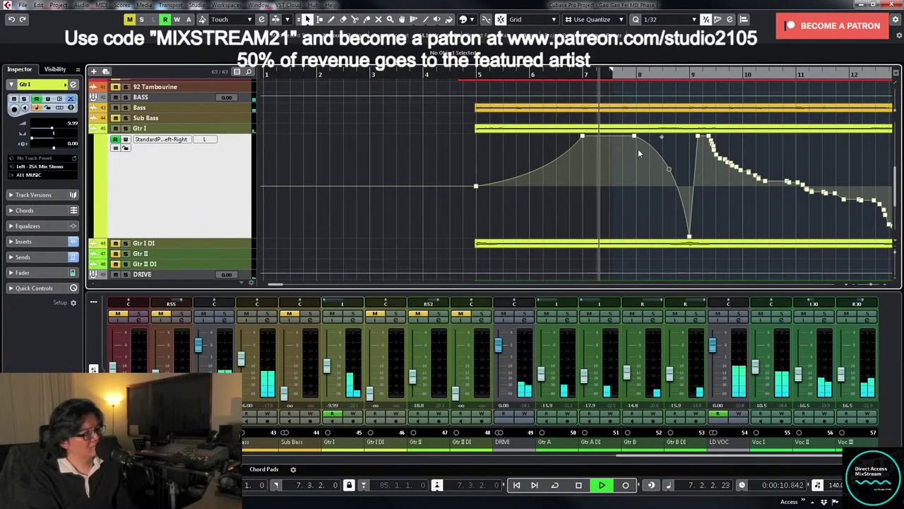
pyautogui.moveTo(636, 139); pyautogui.dragTo(635, 148)
pyautogui.press('g')
# - Delete the recorded pan points from just after bar 9 to the middle of bar 12, leaving one straight sweep
pyautogui.moveTo(597, 174); pyautogui.dragTo(620, 168)
pyautogui.press('Delete')
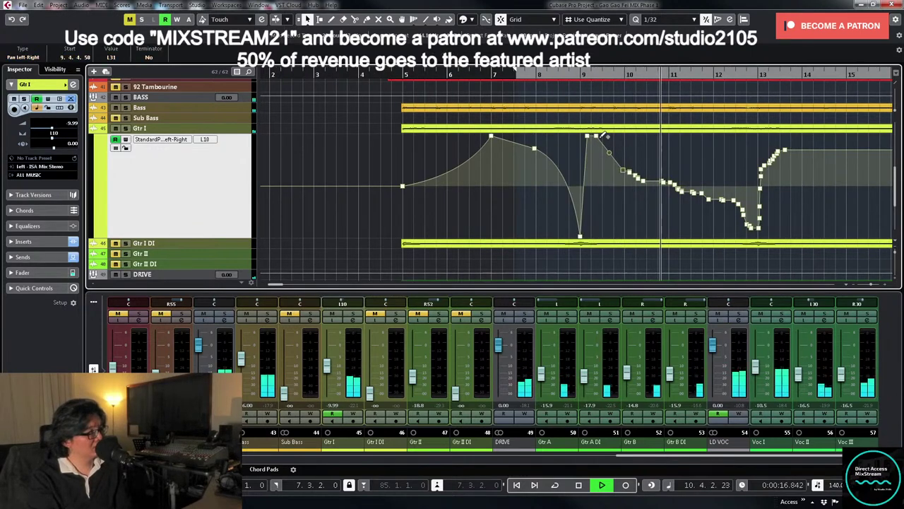
pyautogui.click(597, 136)
pyautogui.press('Delete')
pyautogui.moveTo(616, 156); pyautogui.dragTo(737, 219)
pyautogui.press('Delete')
# - Clean up the remaining pan points before bar 13 so the sweep ends at R83 there, and replay the passage
pyautogui.press('space')
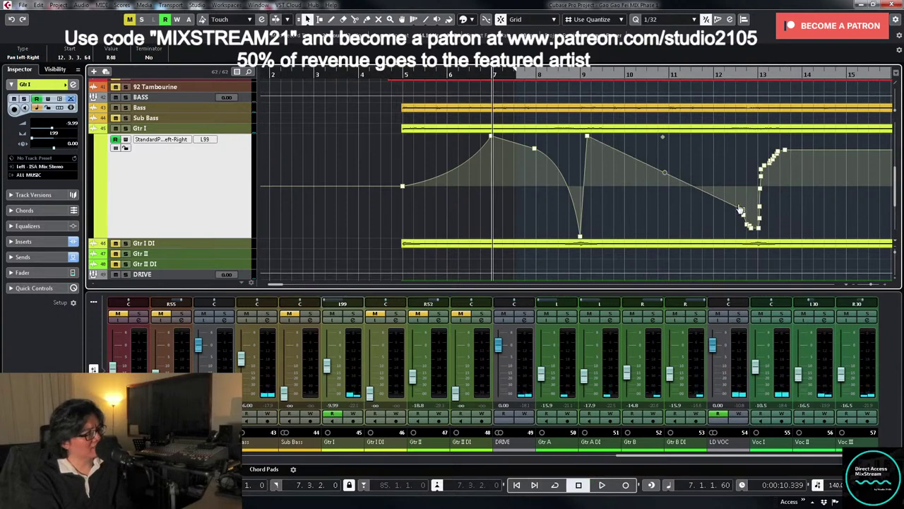
pyautogui.moveTo(741, 210); pyautogui.dragTo(750, 226)
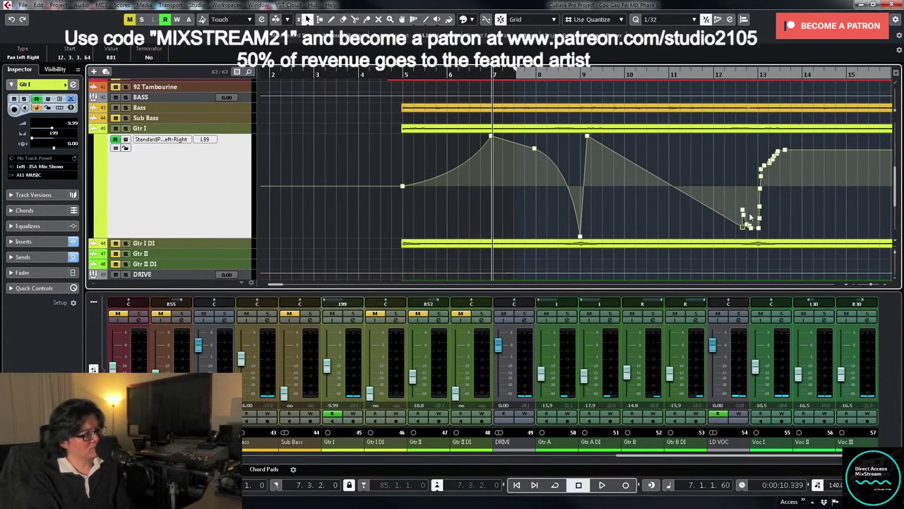
pyautogui.press('space')
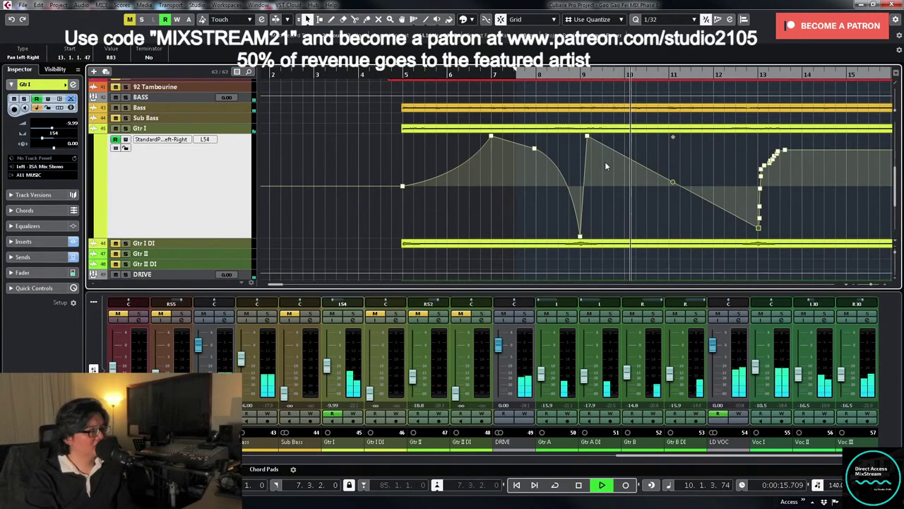
# - Move the Gtr I full-left pan point from just after bar 9 to about bar 11 and play back from bar 5
pyautogui.press('space')
pyautogui.moveTo(587, 137); pyautogui.dragTo(668, 137)
pyautogui.click(404, 75)
pyautogui.press('space')
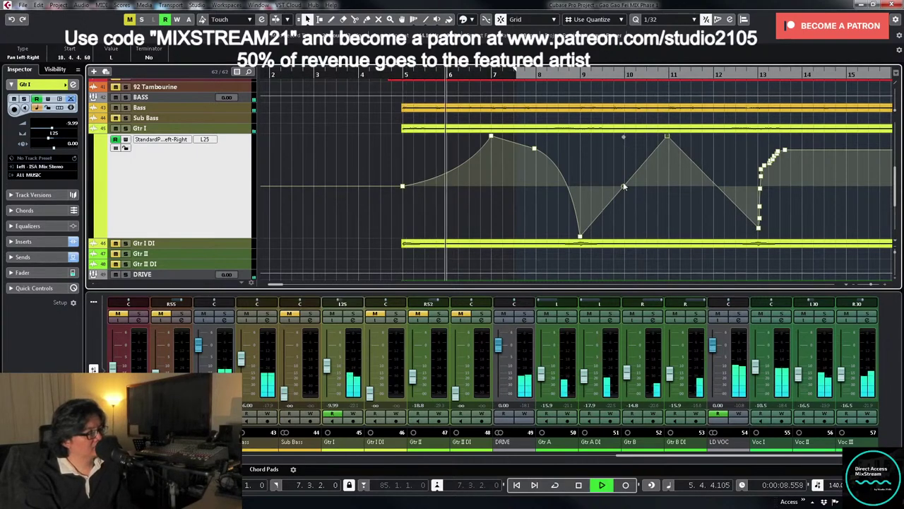
# - Delete the cluster of Gtr I pan automation points just after bar 13, keeping the low point at bar 13
pyautogui.moveTo(742, 149); pyautogui.dragTo(830, 200)
pyautogui.press('Delete')
pyautogui.moveTo(750, 198); pyautogui.dragTo(774, 222)
pyautogui.press('Delete')
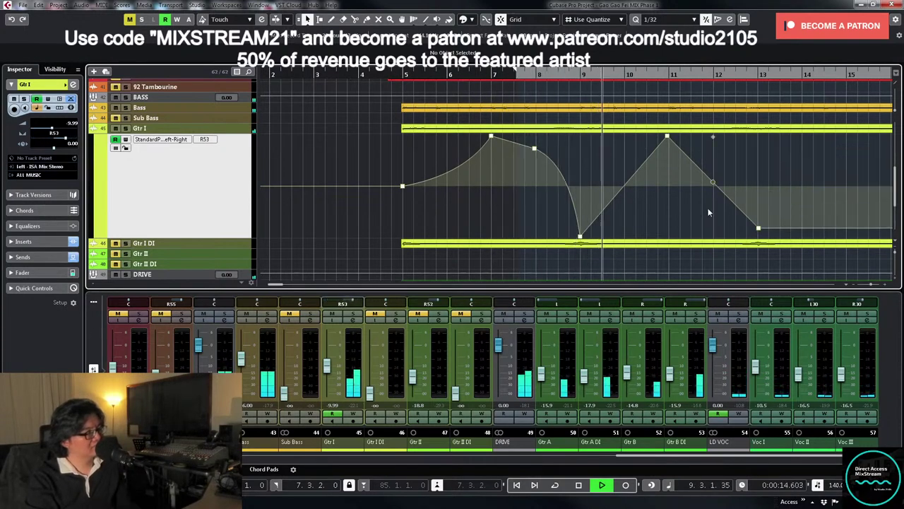
# - Bend the pan ramp between bars 9 and 11 into a rounded curve and delete the pan point at bar 13
pyautogui.press('space')
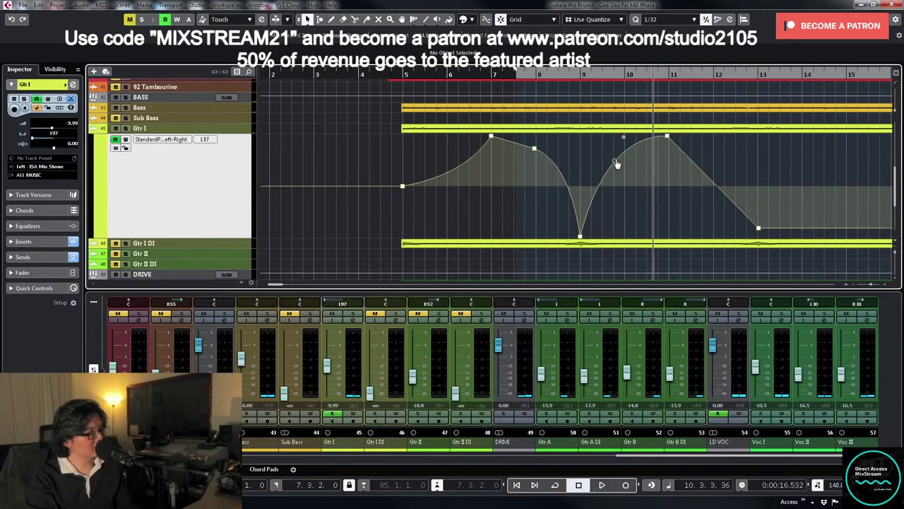
pyautogui.press('space')
pyautogui.click(385, 72)
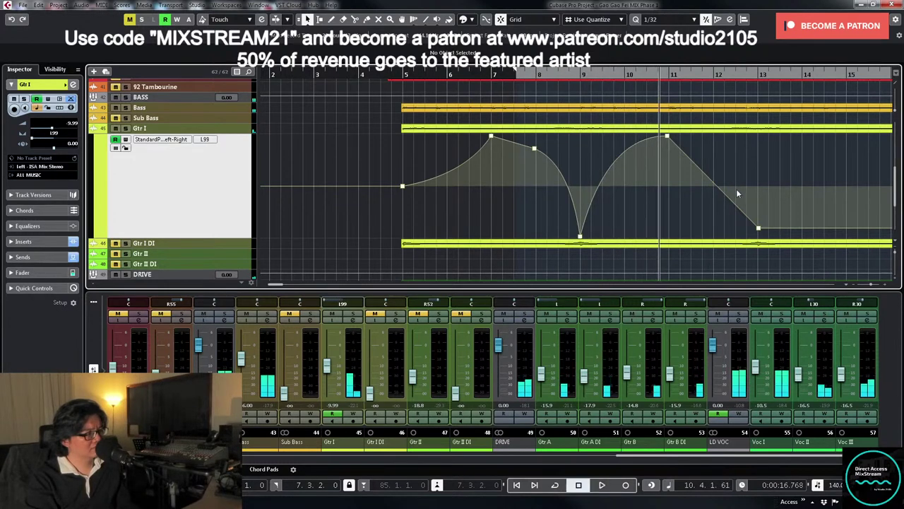
pyautogui.moveTo(760, 227); pyautogui.dragTo(763, 234)
pyautogui.press('Delete')
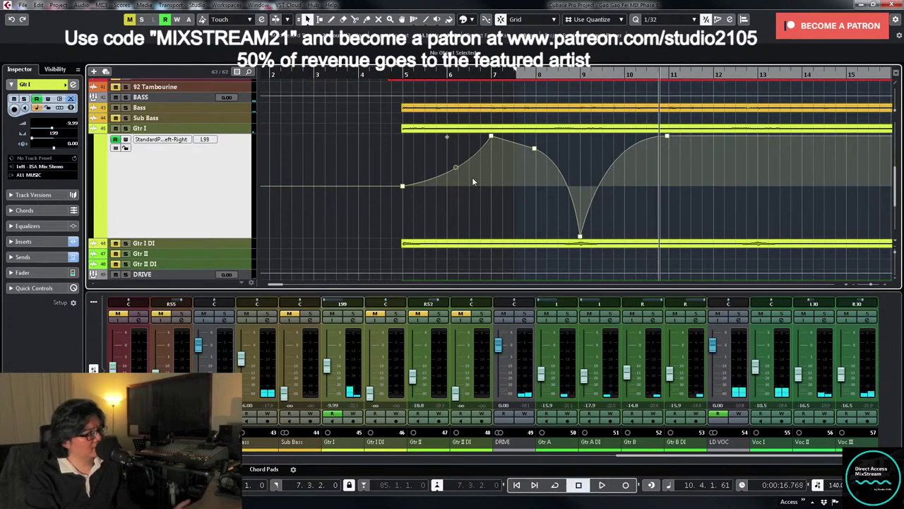
# - Try to copy the Gtr I pan points from bars 7 to 9 to bar 11
pyautogui.click(488, 136)
pyautogui.moveTo(529, 138); pyautogui.dragTo(615, 240)
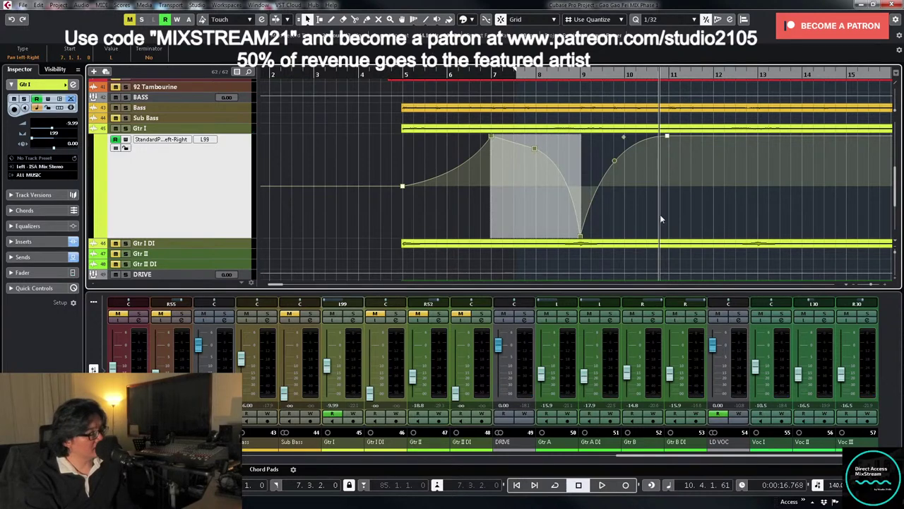
pyautogui.moveTo(666, 74); pyautogui.dragTo(668, 74)
pyautogui.hotkey('ctrl', 'v')
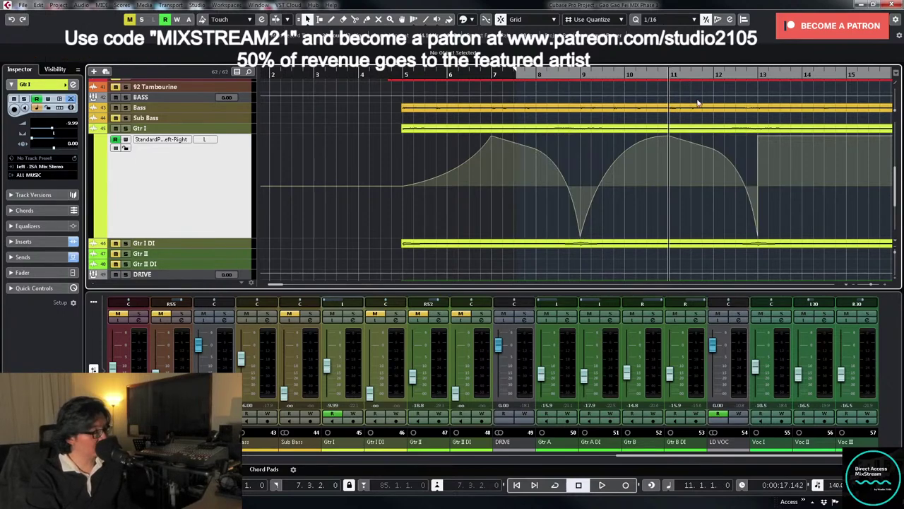
pyautogui.press('h')
pyautogui.press('h')
pyautogui.press('h')
pyautogui.press('g')
pyautogui.press('g')
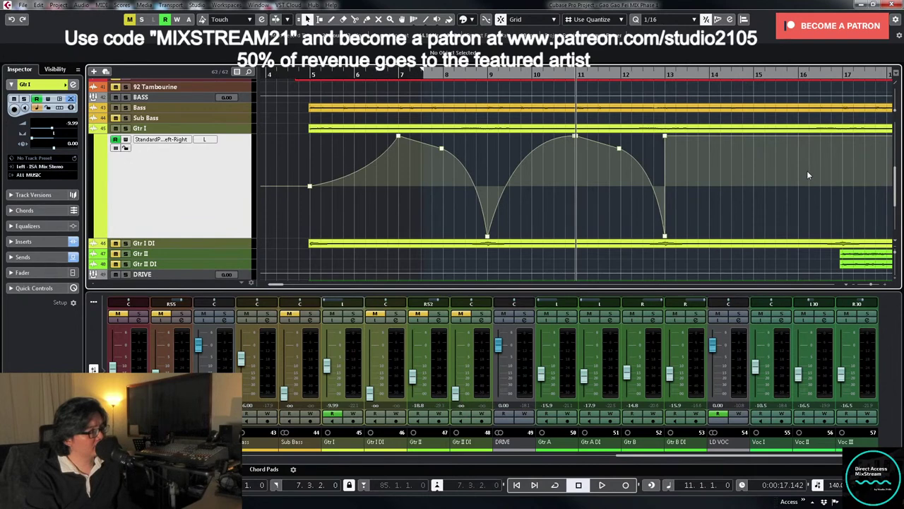
pyautogui.hotkey('ctrl', 'z')
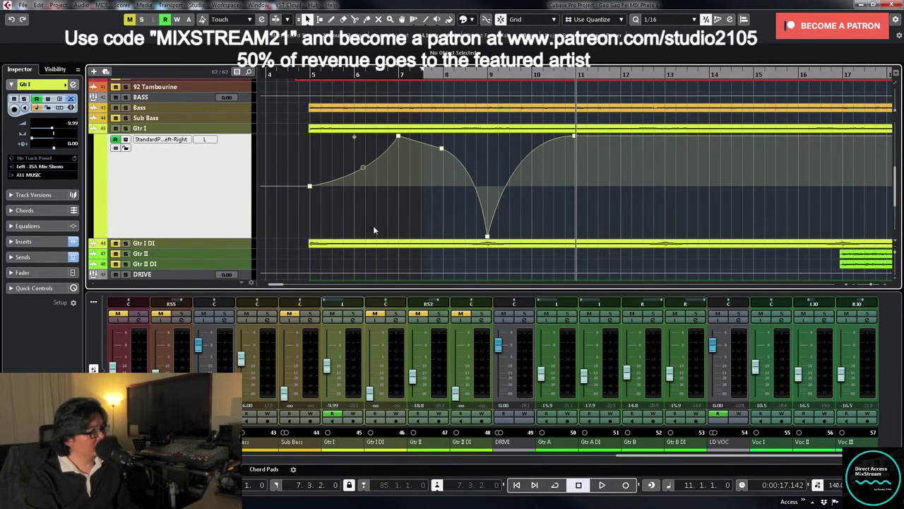
# - Copy the Gtr I pan points from bar 7 through bar 11 and paste them at bar 11
pyautogui.moveTo(380, 230); pyautogui.dragTo(598, 135)
pyautogui.moveTo(467, 212); pyautogui.dragTo(505, 238)
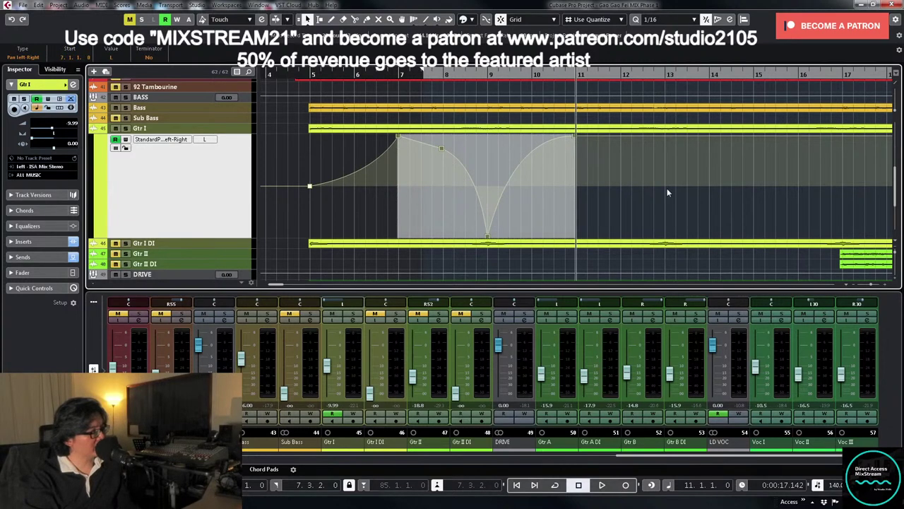
pyautogui.click(582, 72)
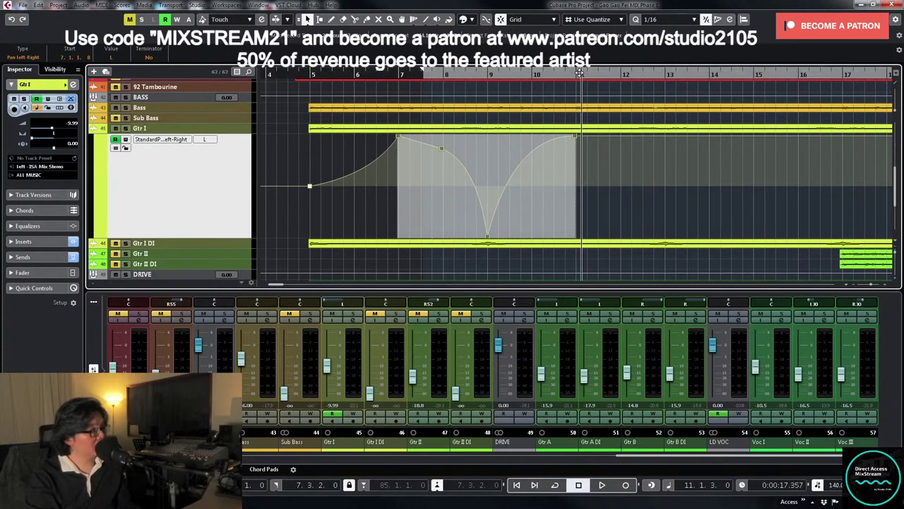
pyautogui.moveTo(579, 72); pyautogui.dragTo(586, 88)
pyautogui.hotkey('ctrl', '2')
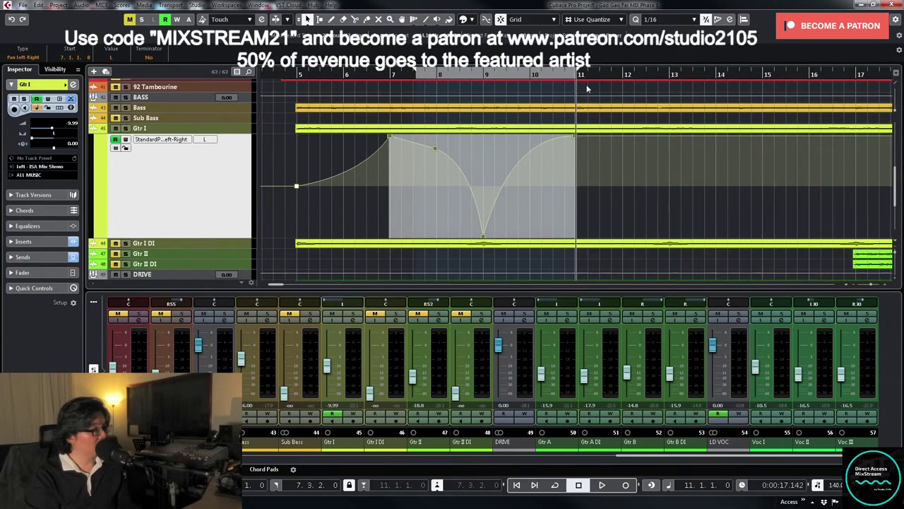
pyautogui.hotkey('ctrl', 'd')
pyautogui.press('g')
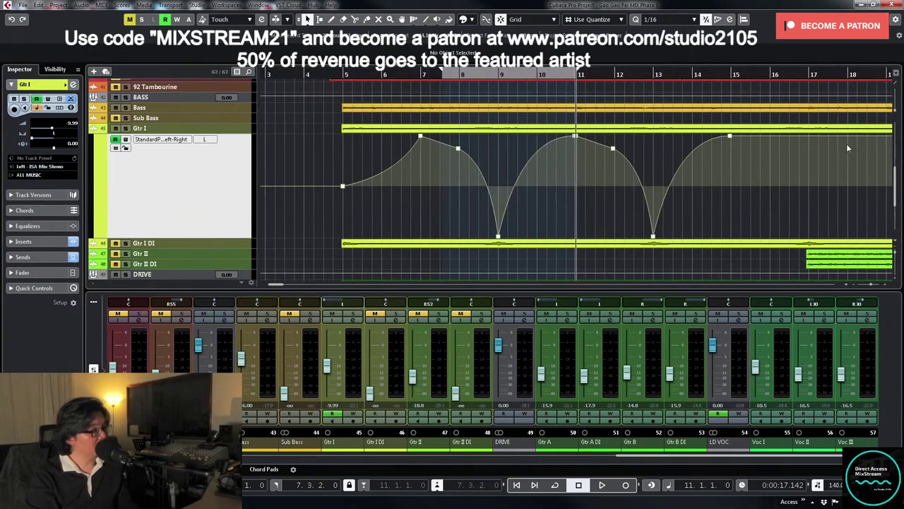
# - Paste the copied pan pattern at bar 15 on the Gtr I lane and play it back past bar 20
pyautogui.click(731, 79)
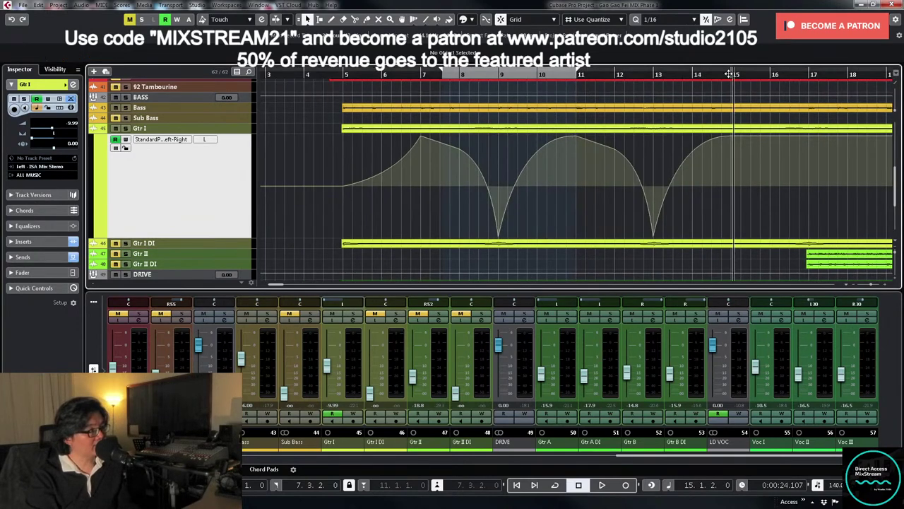
pyautogui.click(733, 76)
pyautogui.hotkey('ctrl', 'v')
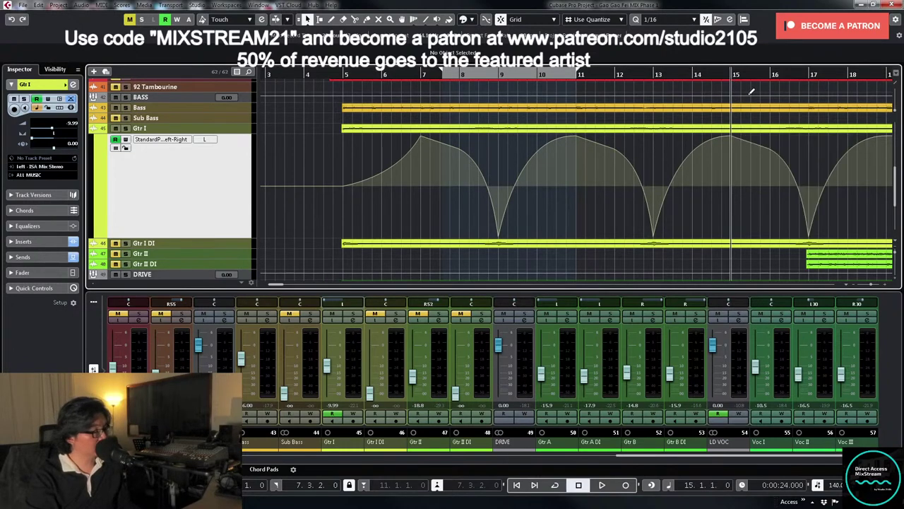
pyautogui.press('space')
pyautogui.press('g')
pyautogui.press('g')
pyautogui.press('h')
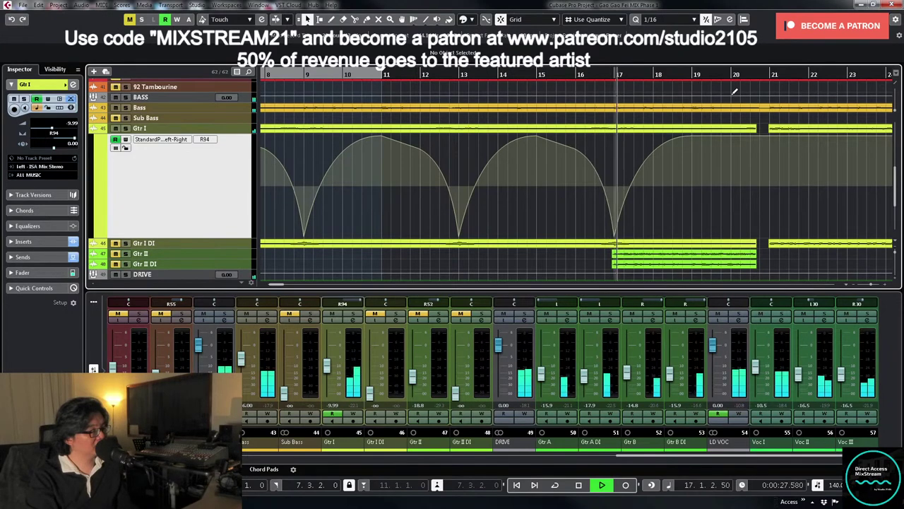
pyautogui.press('g')
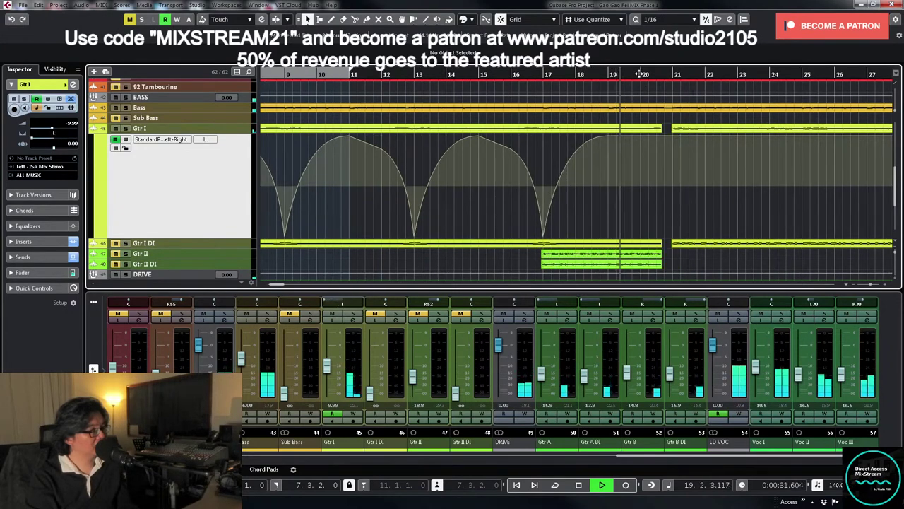
pyautogui.press('h')
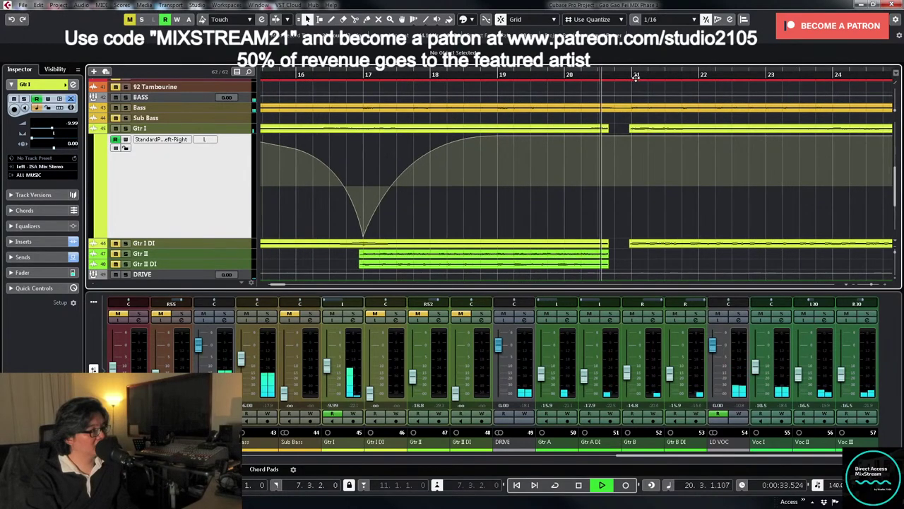
# - Stop playback and paste the copied pan pattern again at bar 19 on the Gtr I lane
pyautogui.press('space')
pyautogui.press('g')
pyautogui.press('g')
pyautogui.press('g')
pyautogui.press('g')
pyautogui.press('g')
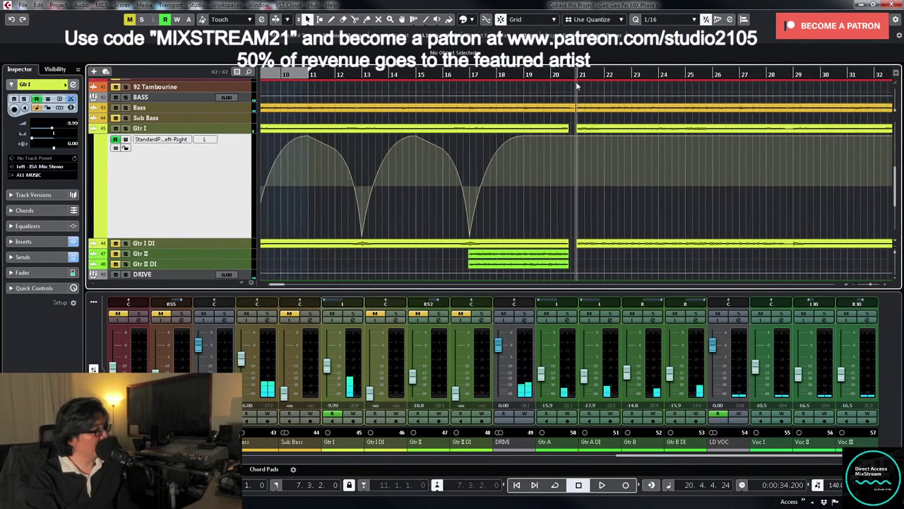
pyautogui.click(522, 74)
pyautogui.press('h')
pyautogui.press('h')
pyautogui.click(596, 74)
# - Play back from bar 19 across bar 21 and examine the repeated Gtr I pan pattern against the arrangement
pyautogui.press('space')
pyautogui.press('g')
pyautogui.press('g')
pyautogui.press('g')
pyautogui.press('g')
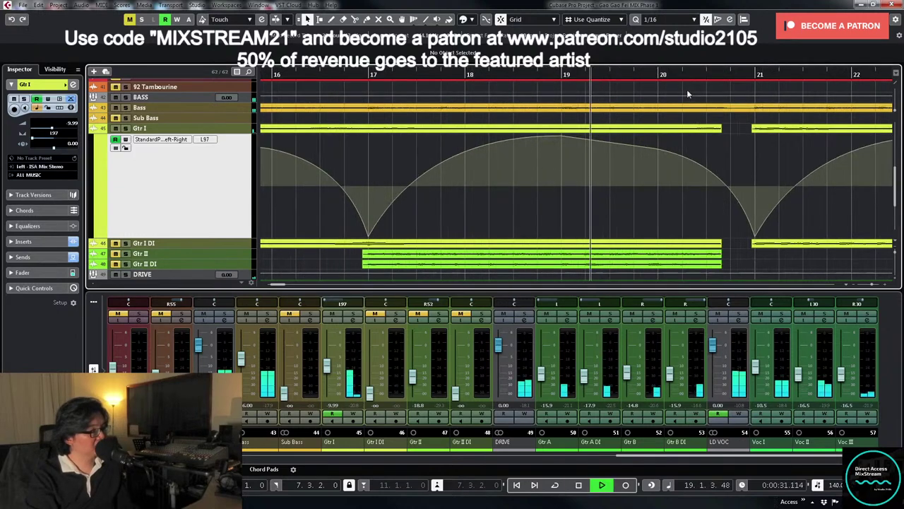
pyautogui.press('g')
pyautogui.press('g')
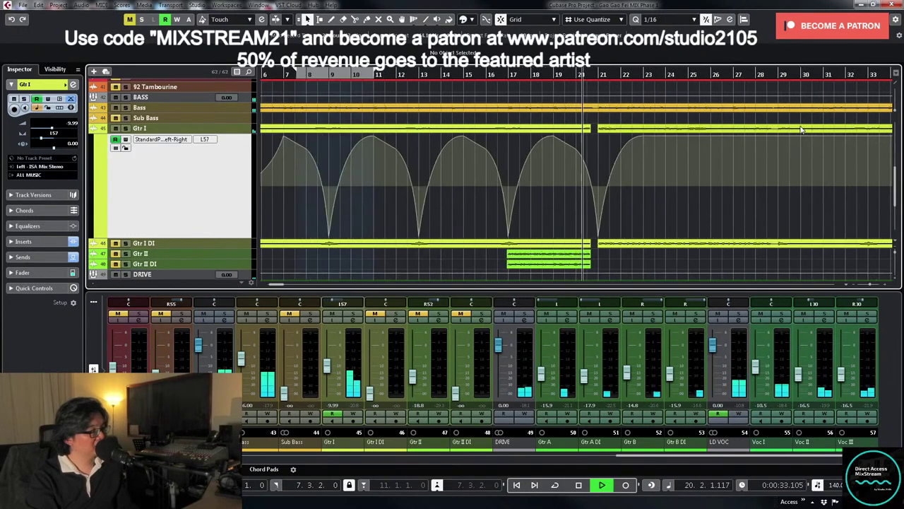
pyautogui.press('g')
pyautogui.press('g')
pyautogui.press('g')
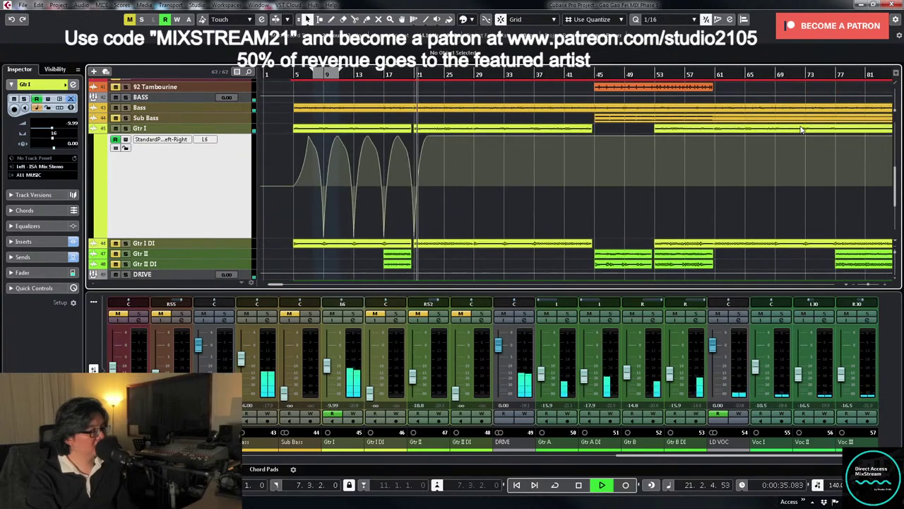
pyautogui.press('h')
pyautogui.press('h')
pyautogui.press('h')
pyautogui.press('h')
pyautogui.press('h')
pyautogui.press('h')
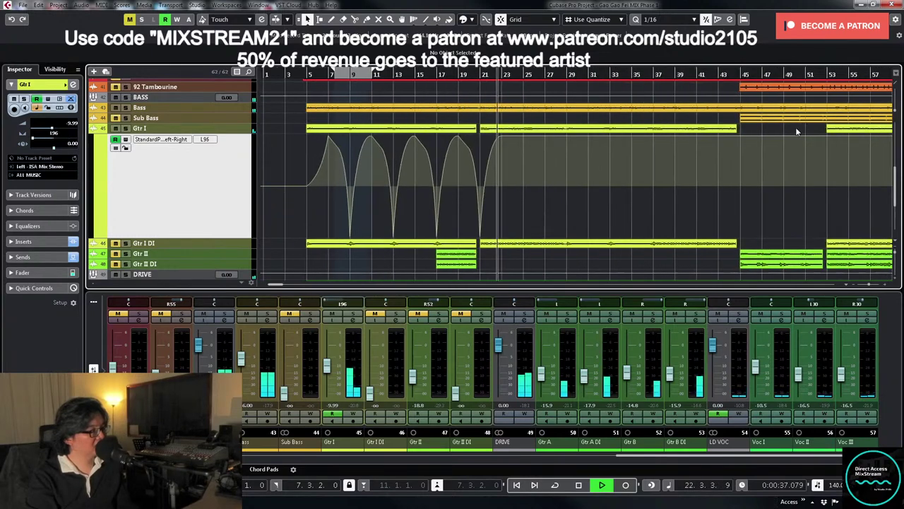
# - Stop playback and remove the Gtr I pan point that follows the full-right point at bar 21
pyautogui.press('space')
pyautogui.moveTo(571, 136); pyautogui.dragTo(462, 192)
pyautogui.hotkey('ctrl', 'z')
# - Draw a near-center pan point at bar 21 and shift the preceding full-right point slightly earlier
pyautogui.rightClick(459, 208)
pyautogui.click(480, 204)
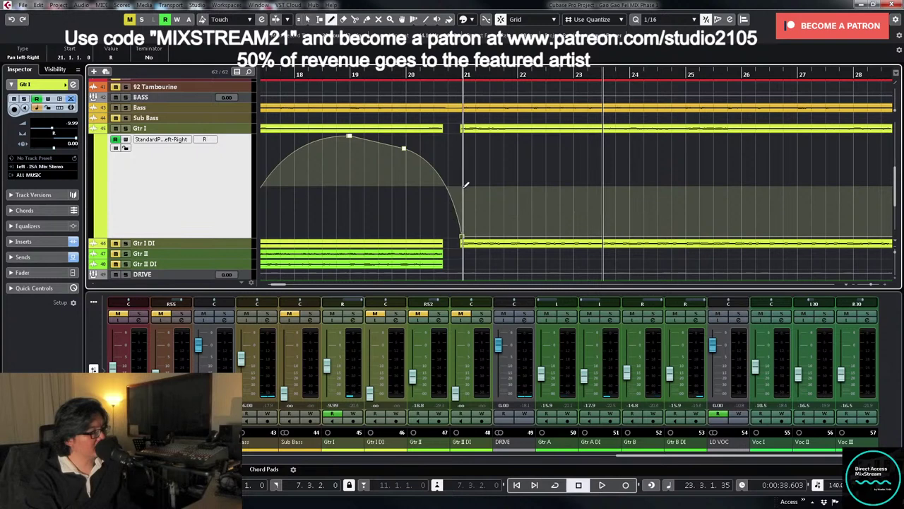
pyautogui.click(463, 188)
pyautogui.moveTo(464, 191); pyautogui.dragTo(462, 187)
pyautogui.moveTo(462, 238); pyautogui.dragTo(458, 236)
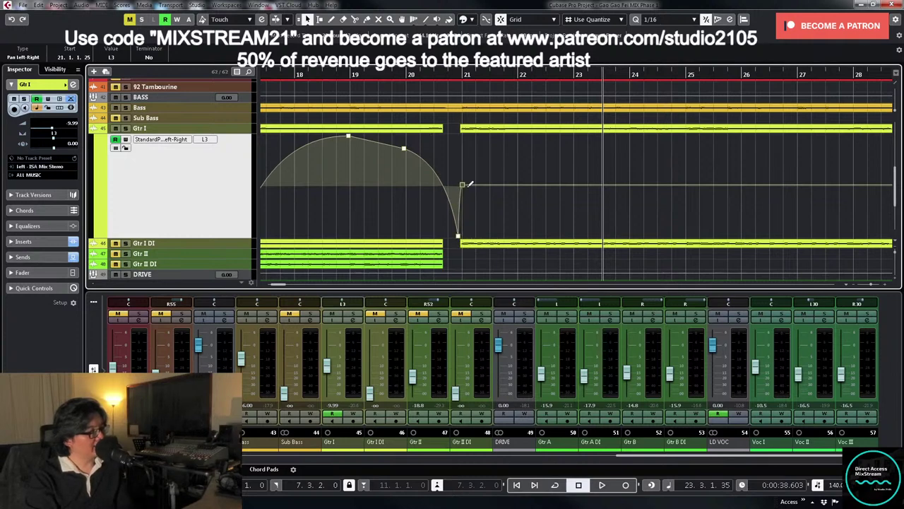
pyautogui.moveTo(463, 191); pyautogui.dragTo(463, 189)
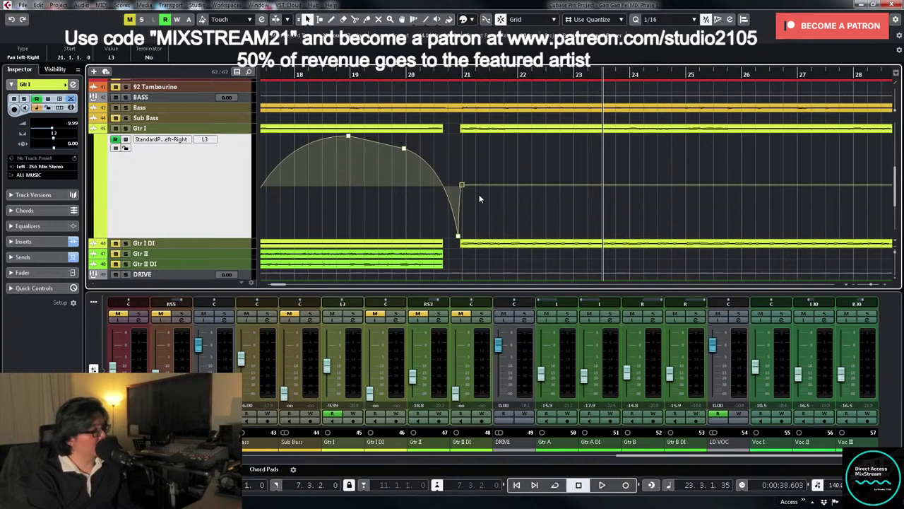
# - Set the Gtr I pan point at bar 21 to center (C)
pyautogui.moveTo(493, 158); pyautogui.dragTo(458, 194)
pyautogui.press('Return')
pyautogui.click(631, 208)
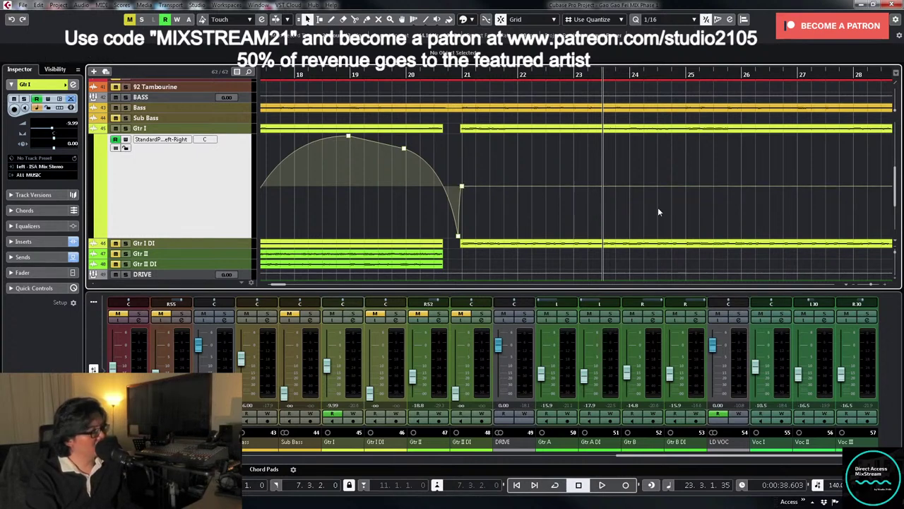
# - Play from about bar 15 and enable write automation in the Gtr I channel settings
pyautogui.scroll(-7, 658, 208)
pyautogui.scroll(-1, 658, 208)
pyautogui.scroll(-1, 658, 208)
pyautogui.scroll(8, 467, 220)
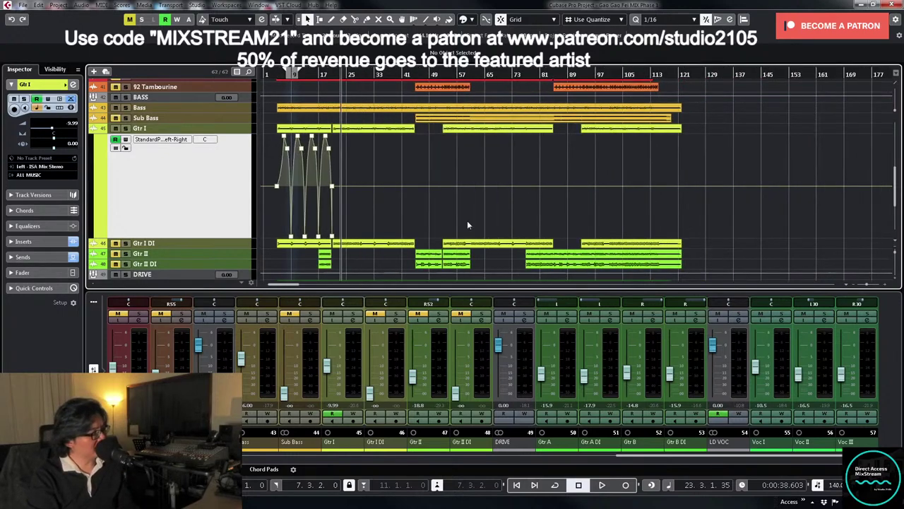
pyautogui.scroll(-2, 468, 219)
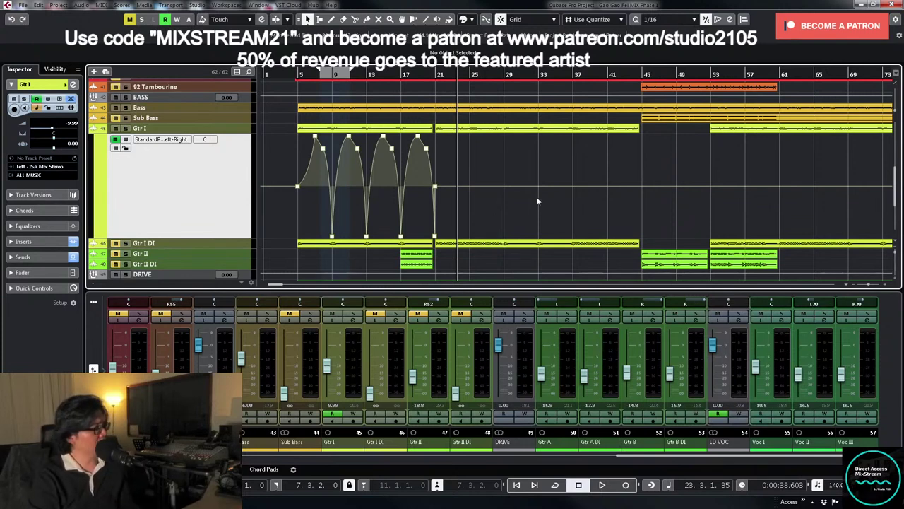
pyautogui.click(388, 75)
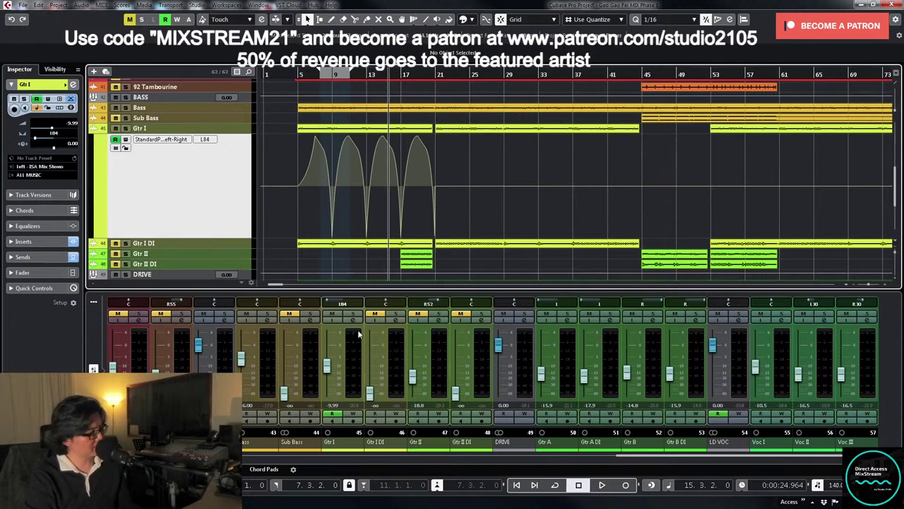
pyautogui.click(353, 319)
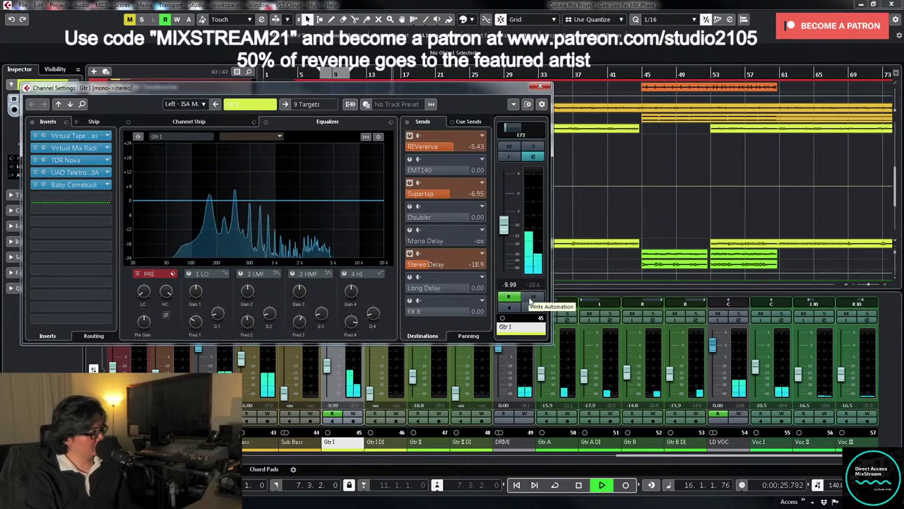
pyautogui.click(532, 298)
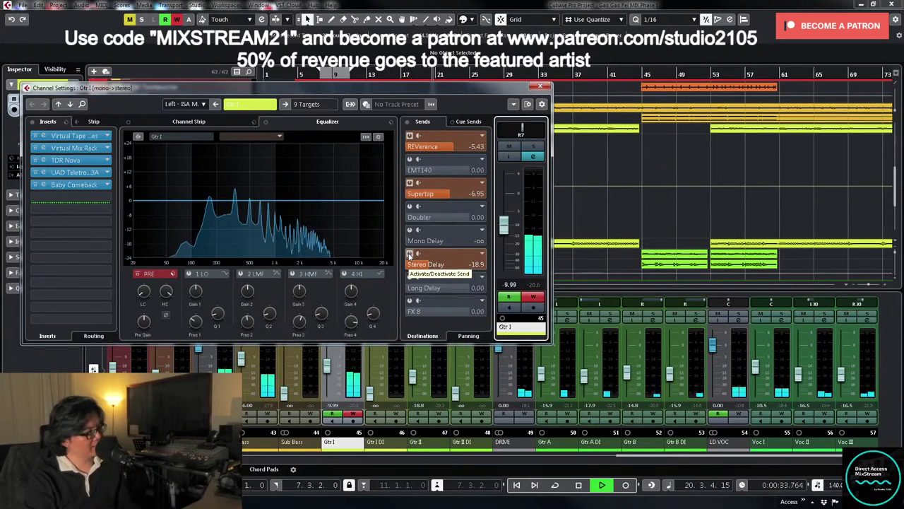
# - Record the Stereo Delay send switching off just before bar 21, stop playback and close the channel settings
pyautogui.click(409, 253)
pyautogui.press('space')
pyautogui.click(540, 87)
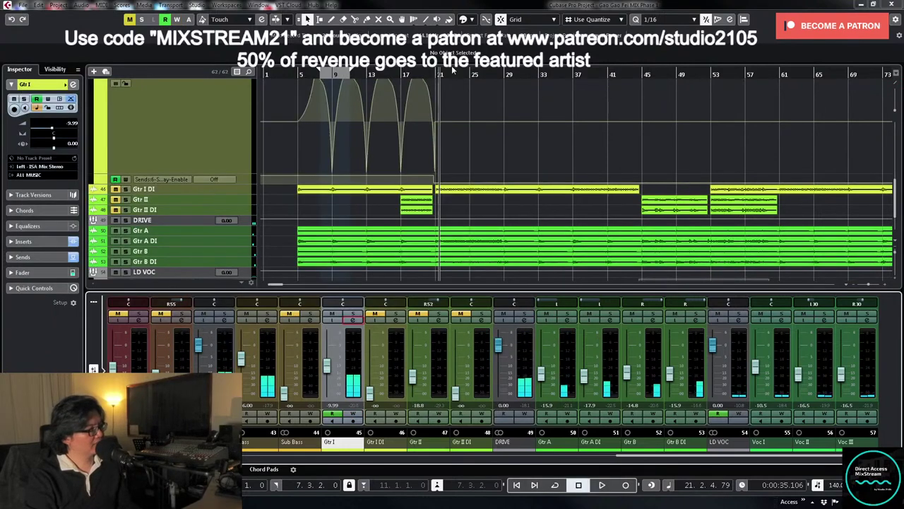
# - Zoom in around bar 21 and enlarge the Gtr I send 6 enable automation lane
pyautogui.press('h')
pyautogui.press('h')
pyautogui.press('h')
pyautogui.press('h')
pyautogui.click(246, 182)
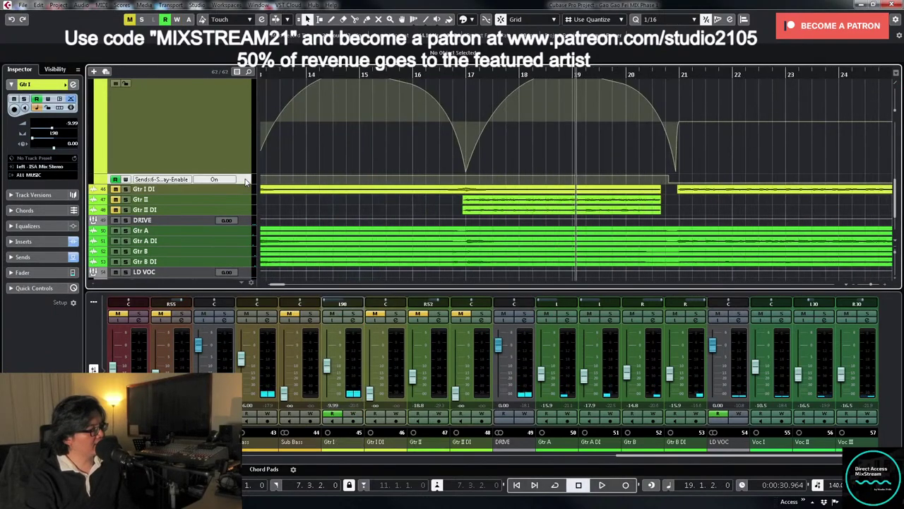
pyautogui.click(243, 181)
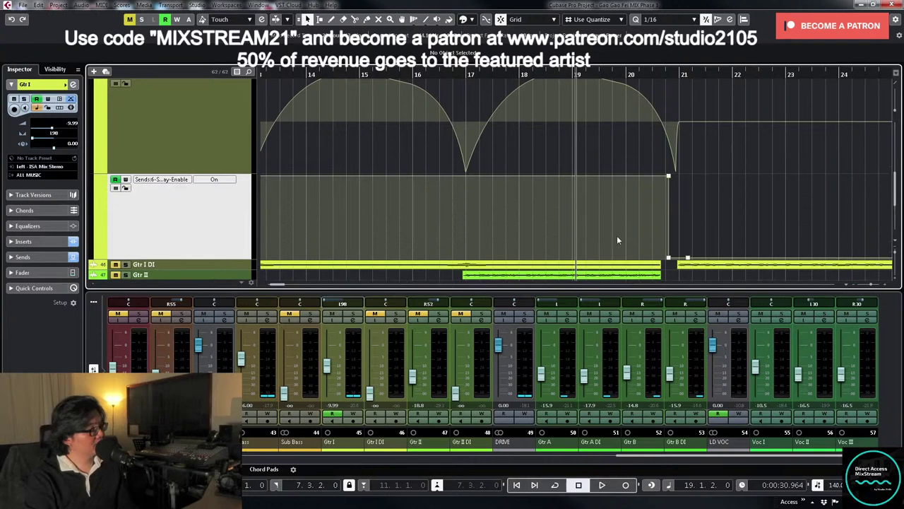
# - Move the Gtr I send 6 switch-off to bar 20 and play from about bar 18 to check it
pyautogui.press('space')
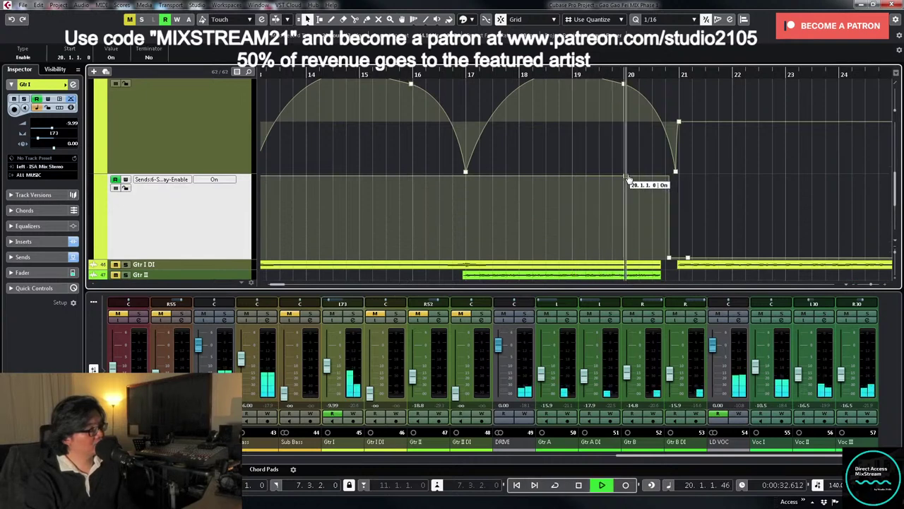
pyautogui.moveTo(670, 259); pyautogui.dragTo(626, 258)
pyautogui.press('space')
pyautogui.click(535, 73)
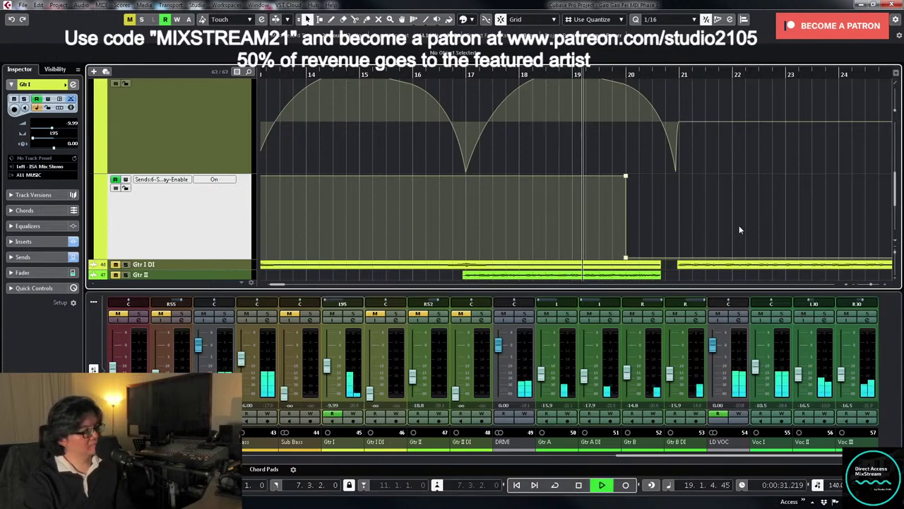
pyautogui.scroll(3, 741, 221)
pyautogui.scroll(-3, 738, 219)
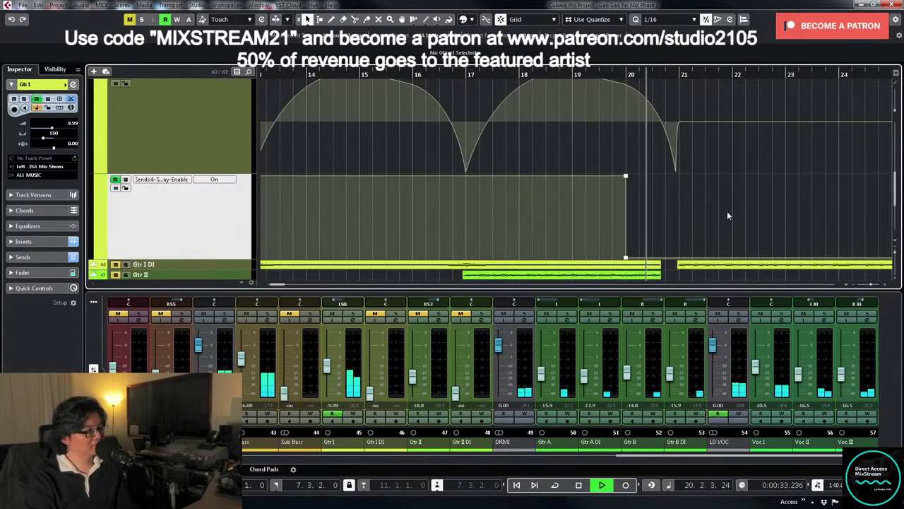
# - Move the Gtr I send 6 switch-off points to bar 19 and start playback from about bar 17
pyautogui.press('space')
pyautogui.click(574, 178)
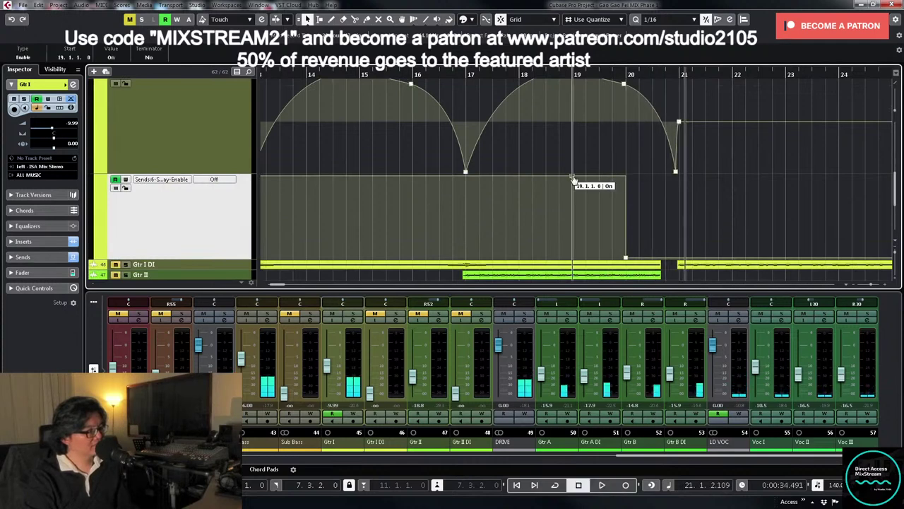
pyautogui.moveTo(626, 260); pyautogui.dragTo(572, 258)
pyautogui.click(472, 75)
pyautogui.press('space')
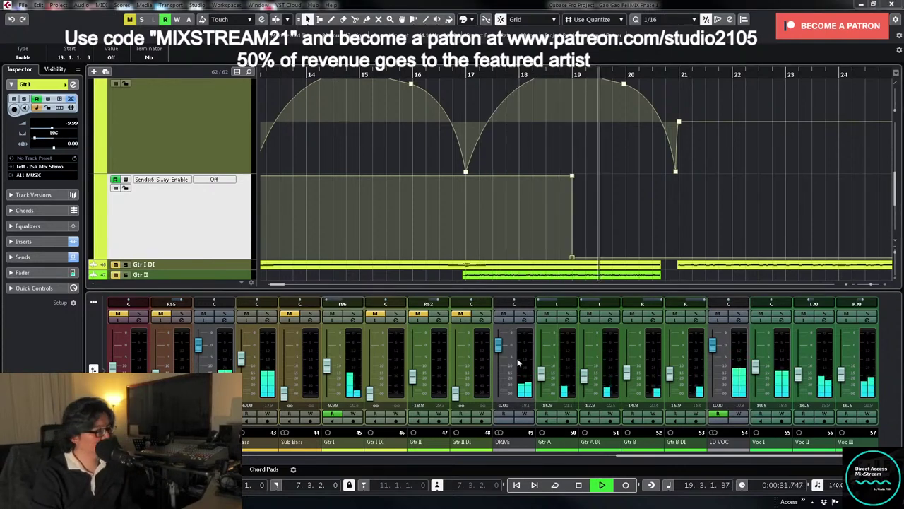
# - Inspect the Gtr I channel sends past bar 21, close the channel settings and replay from just before bar 19
pyautogui.click(355, 318)
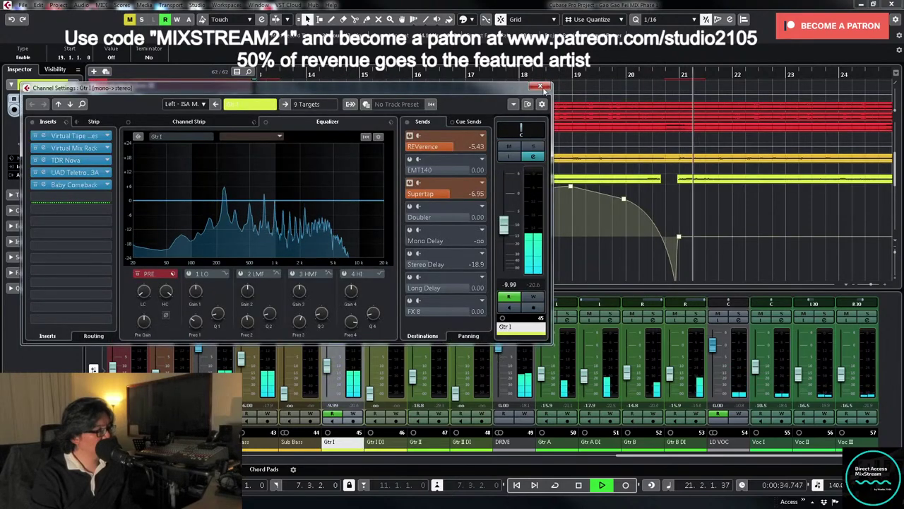
pyautogui.click(541, 87)
pyautogui.press('space')
pyautogui.click(559, 75)
pyautogui.press('space')
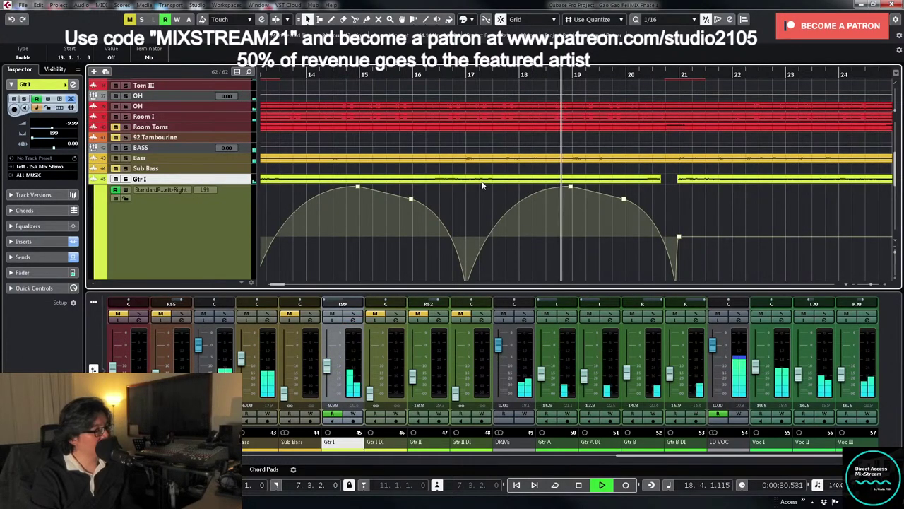
# - Enlarge the Gtr I track and show its waveform and automation lanes across the wider arrangement
pyautogui.click(238, 183)
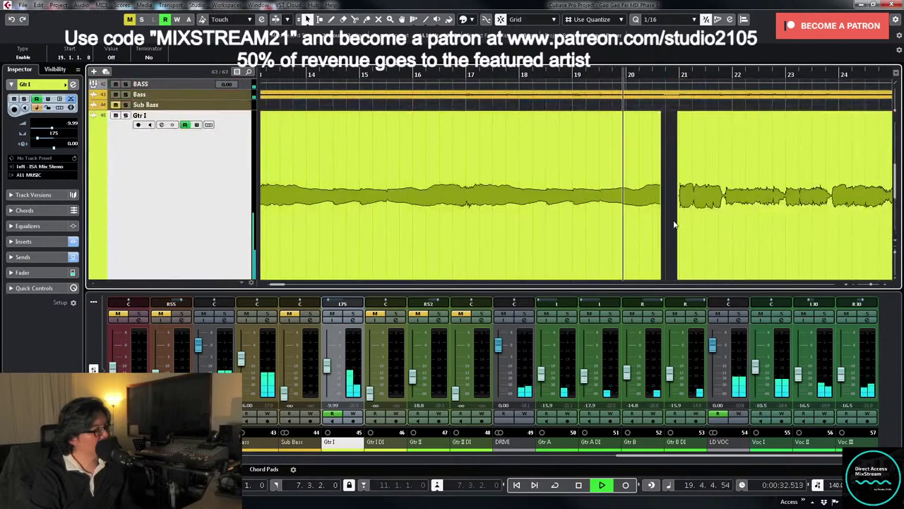
pyautogui.scroll(1, 674, 219)
pyautogui.scroll(-2, 675, 219)
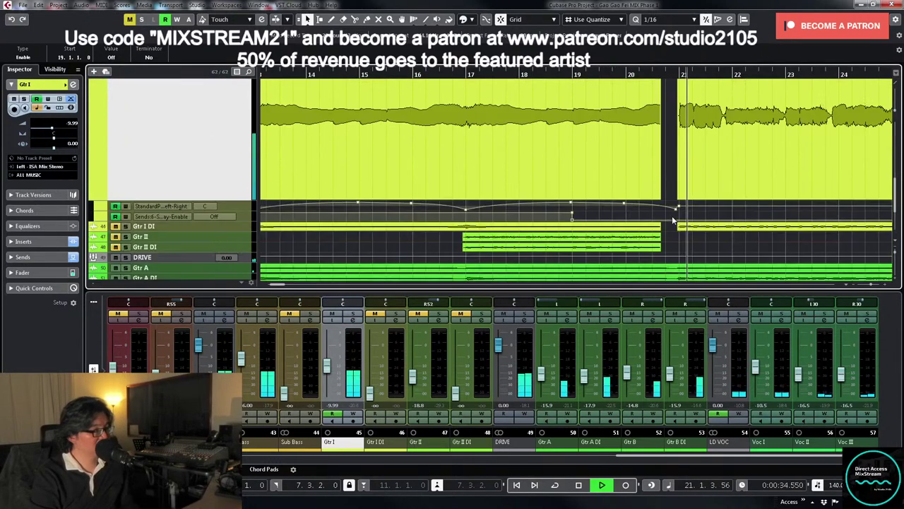
pyautogui.press('g')
pyautogui.press('g')
pyautogui.press('g')
pyautogui.press('g')
pyautogui.press('g')
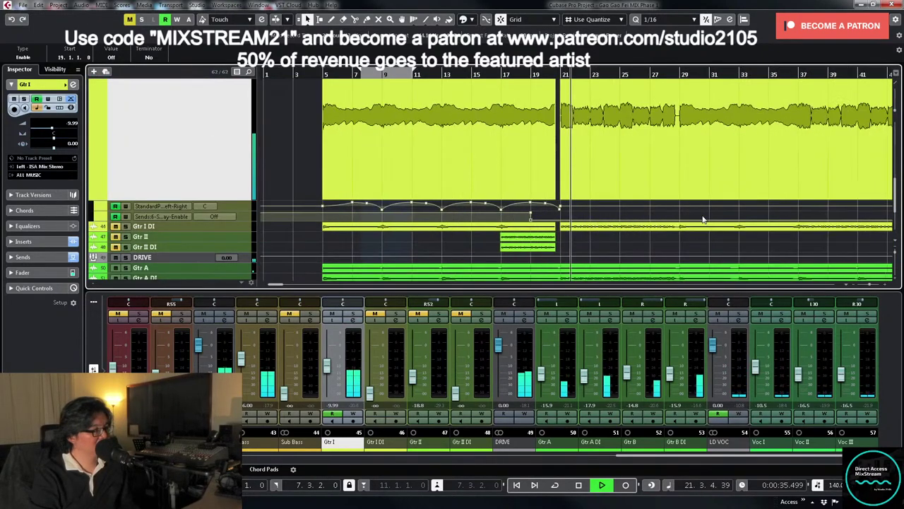
# - Enlarge the Gtr I pan automation lane, stop playback and zoom in around bar 28
pyautogui.click(240, 207)
pyautogui.moveTo(237, 211); pyautogui.dragTo(226, 272)
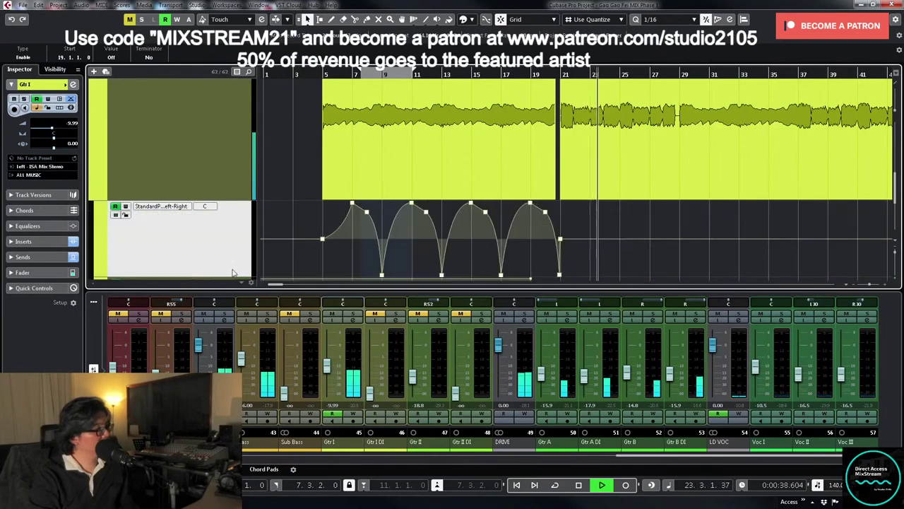
pyautogui.click(360, 243)
pyautogui.scroll(-1, 360, 244)
pyautogui.press('space')
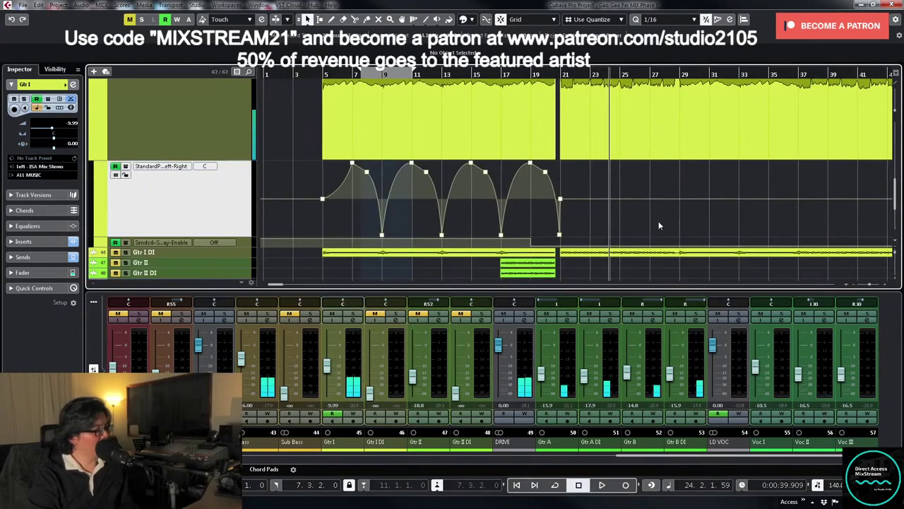
pyautogui.click(674, 75)
pyautogui.press('h')
pyautogui.press('h')
pyautogui.press('h')
pyautogui.press('h')
pyautogui.rightClick(518, 229)
pyautogui.click(527, 230)
pyautogui.click(607, 218)
pyautogui.press('1')
pyautogui.hotkey('ctrl', 'z')
# - Enlarge the Gtr I send 6 enable lane and draw a switch-on point at bar 29
pyautogui.click(243, 245)
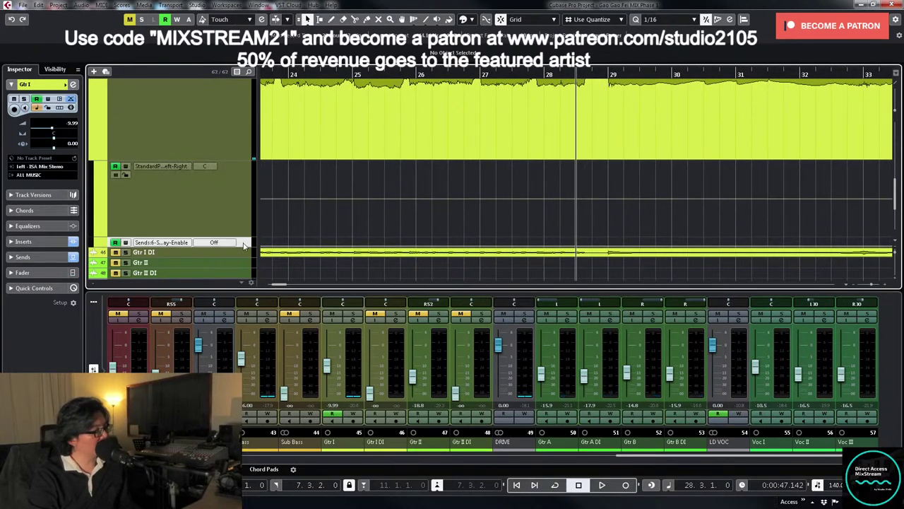
pyautogui.rightClick(522, 250)
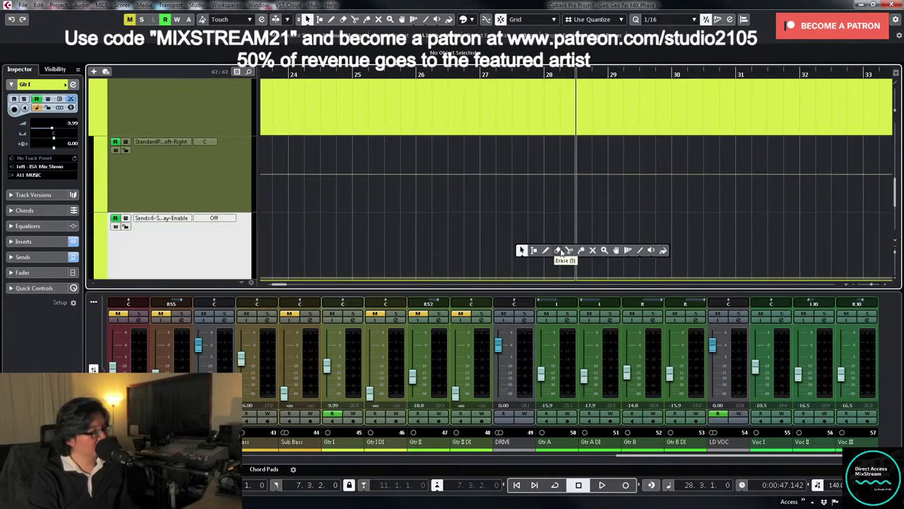
pyautogui.click(545, 250)
pyautogui.press('space')
pyautogui.scroll(3, 648, 217)
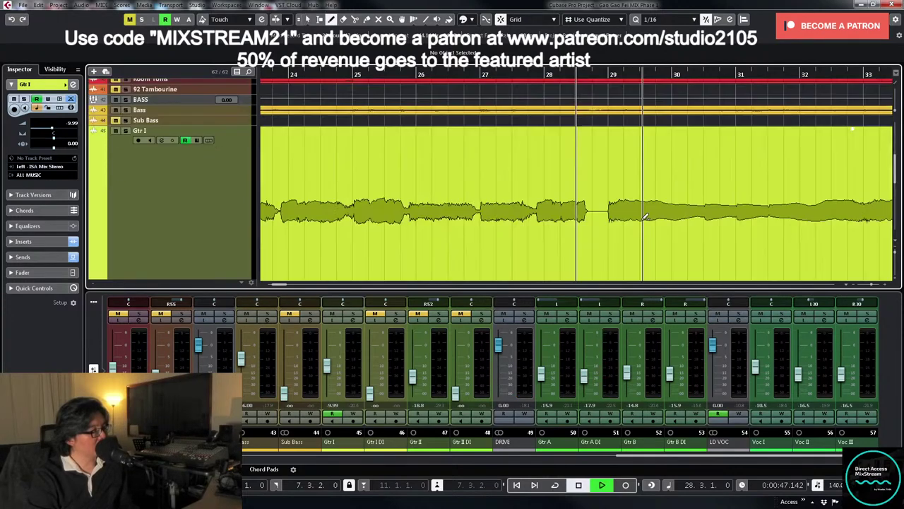
pyautogui.scroll(-3, 649, 215)
pyautogui.press('space')
pyautogui.click(608, 172)
pyautogui.press('1')
pyautogui.click(608, 175)
# - Play from about bar 35 and draw a switch-off point at bar 37 in the Gtr I send 6 enable lane
pyautogui.press('g')
pyautogui.press('g')
pyautogui.press('g')
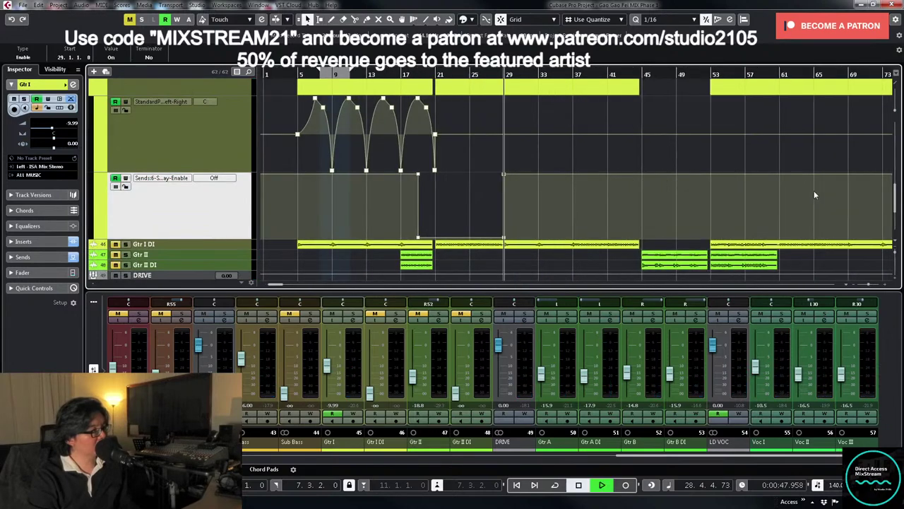
pyautogui.press('space')
pyautogui.scroll(3, 816, 188)
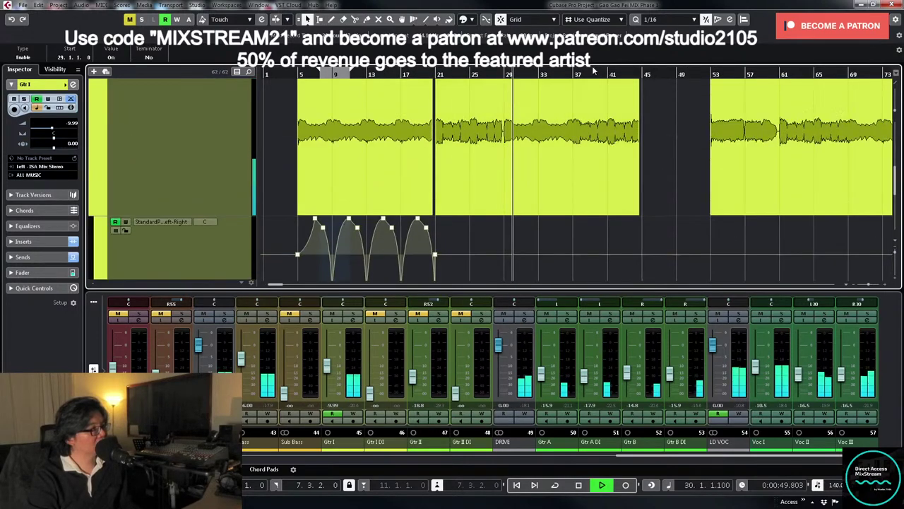
pyautogui.click(567, 74)
pyautogui.scroll(-3, 600, 181)
pyautogui.press('h')
pyautogui.press('h')
pyautogui.press('h')
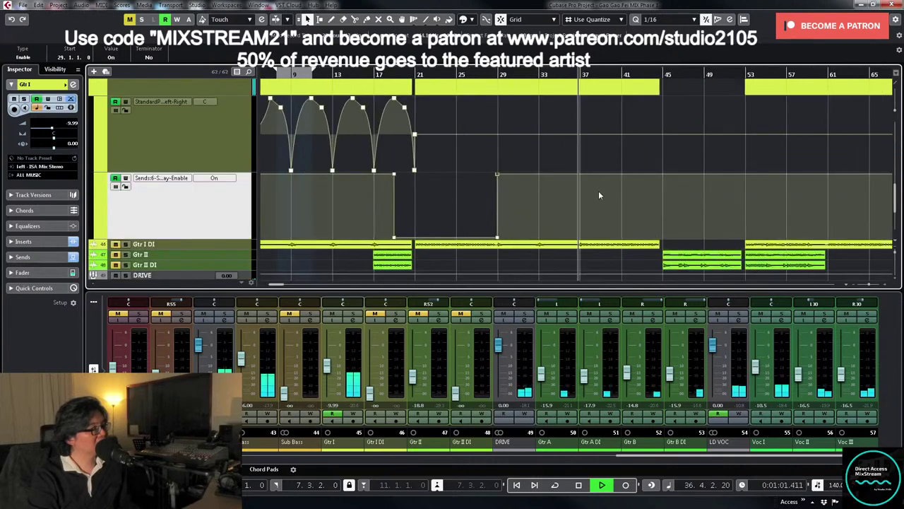
pyautogui.rightClick(523, 225)
pyautogui.click(561, 218)
pyautogui.press('space')
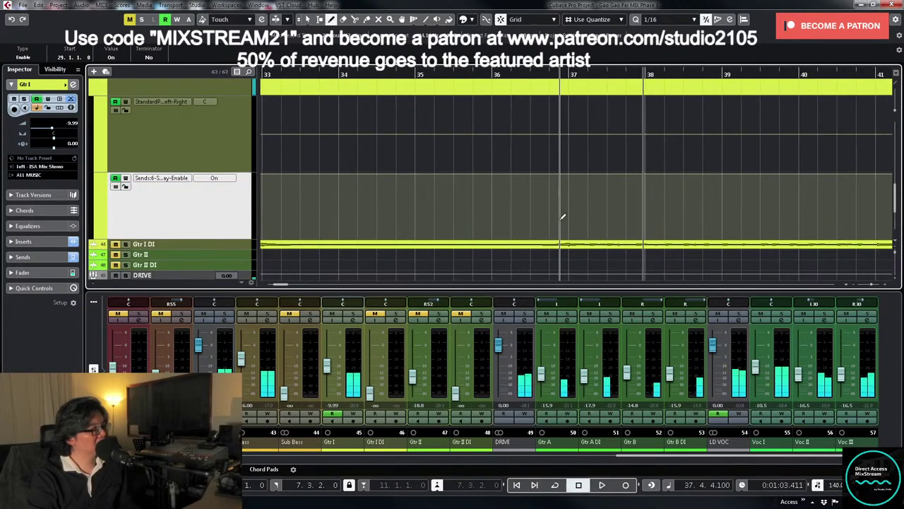
pyautogui.click(570, 228)
pyautogui.rightClick(568, 227)
pyautogui.click(573, 229)
pyautogui.click(568, 241)
# - Select all Gtr I pan automation points from bar 5 to bar 21 and copy them
pyautogui.press('g')
pyautogui.press('g')
pyautogui.press('g')
pyautogui.press('g')
pyautogui.press('g')
pyautogui.press('g')
pyautogui.press('g')
pyautogui.press('g')
pyautogui.press('g')
pyautogui.press('g')
pyautogui.press('g')
pyautogui.press('g')
pyautogui.press('g')
pyautogui.scroll(1, 437, 177)
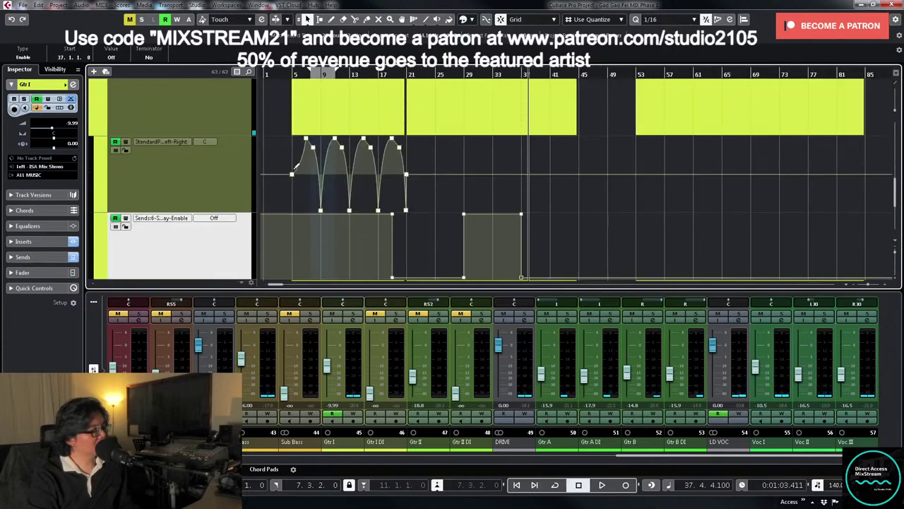
pyautogui.moveTo(285, 193); pyautogui.dragTo(349, 205)
pyautogui.moveTo(417, 212); pyautogui.dragTo(428, 213)
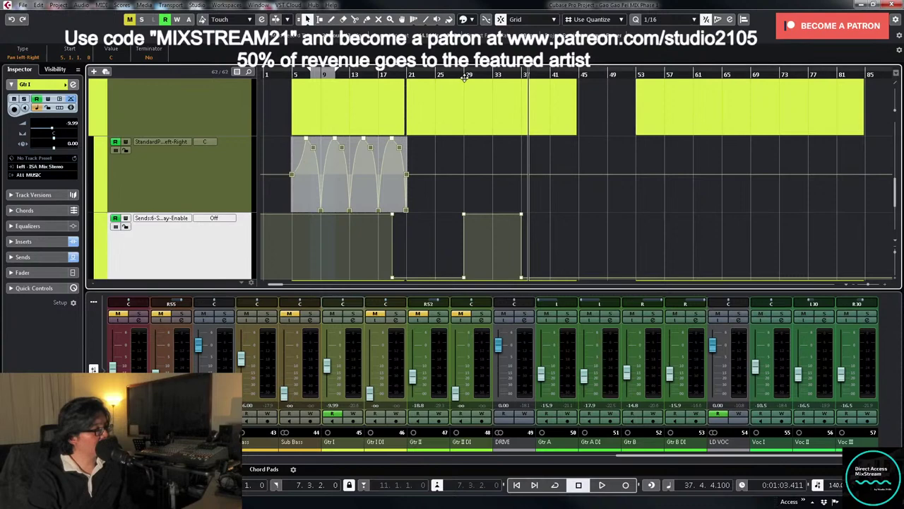
# - Paste the copied pan sweep into the Gtr I pan lane at bar 29
pyautogui.moveTo(460, 75); pyautogui.dragTo(584, 150)
pyautogui.click(594, 73)
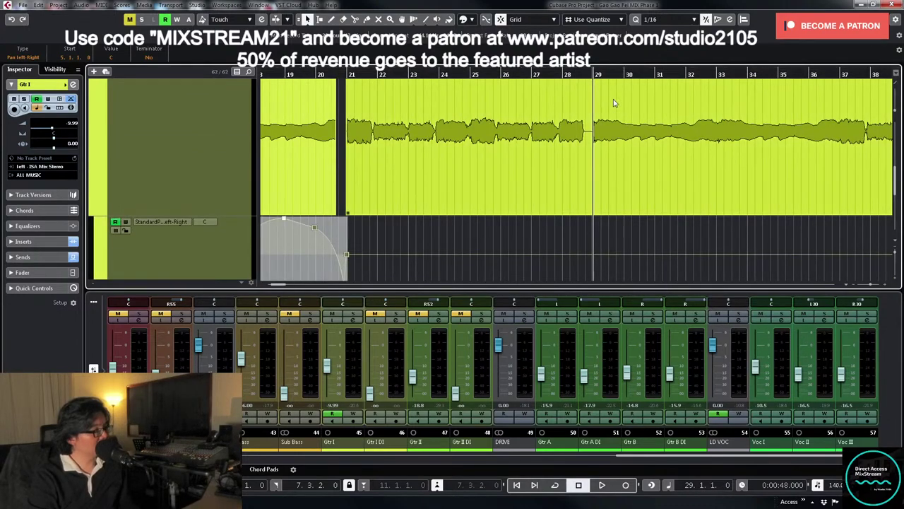
pyautogui.scroll(-1, 398, 190)
pyautogui.click(219, 167)
pyautogui.hotkey('ctrl', 'v')
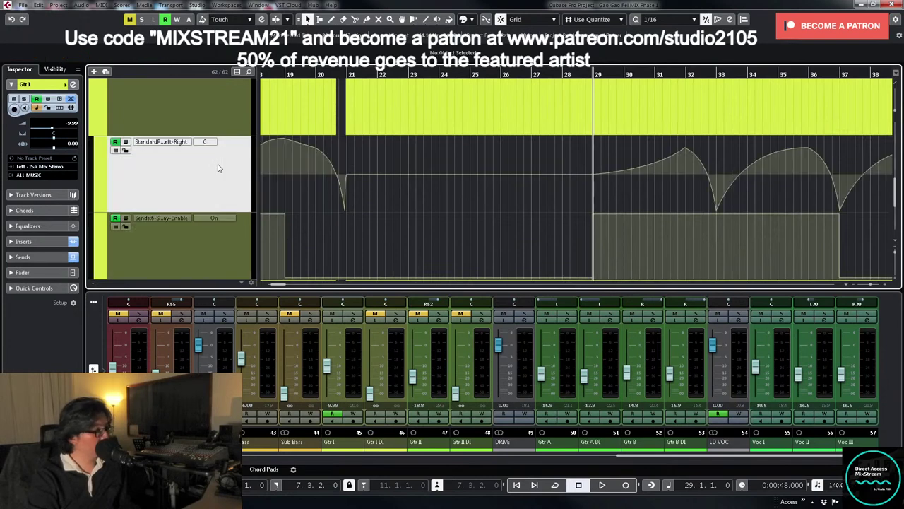
# - Move the pasted Gtr I pan peak just before bar 40 back to just after bar 37, near center
pyautogui.press('g')
pyautogui.press('g')
pyautogui.press('g')
pyautogui.press('g')
pyautogui.press('g')
pyautogui.press('g')
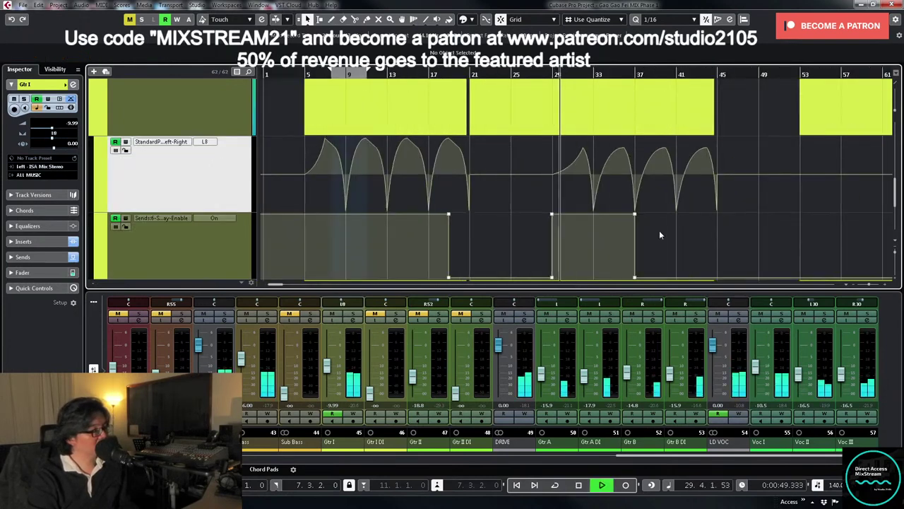
pyautogui.moveTo(664, 236); pyautogui.dragTo(762, 136)
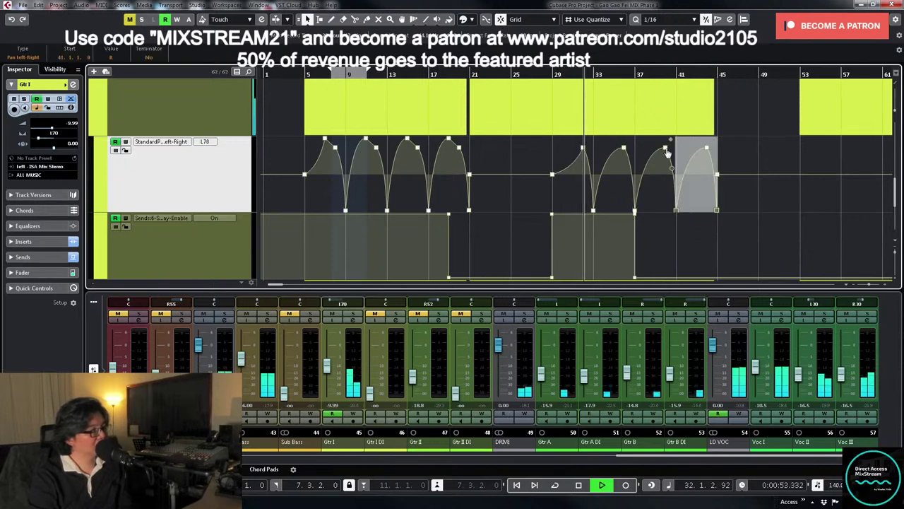
pyautogui.click(665, 149)
pyautogui.moveTo(665, 148); pyautogui.dragTo(638, 175)
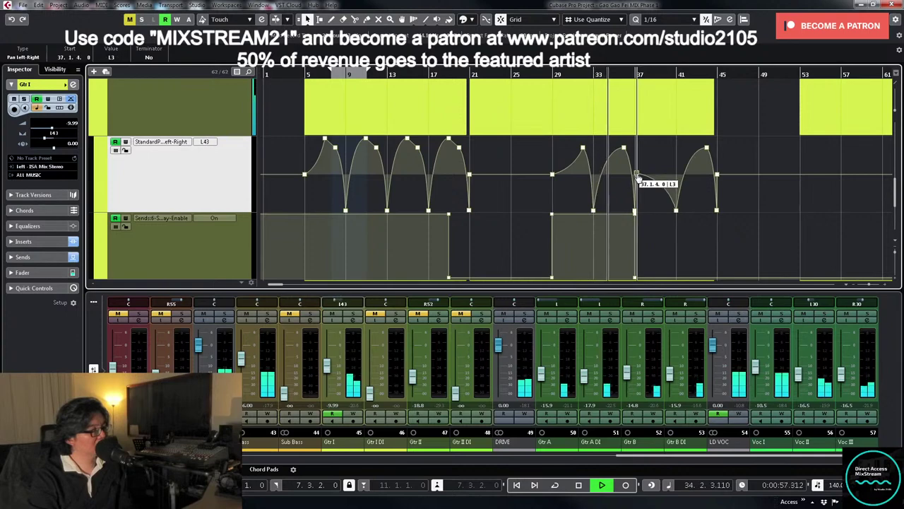
# - Align the moved Gtr I pan point exactly with bar 37 and lower it to R21
pyautogui.press('h')
pyautogui.press('h')
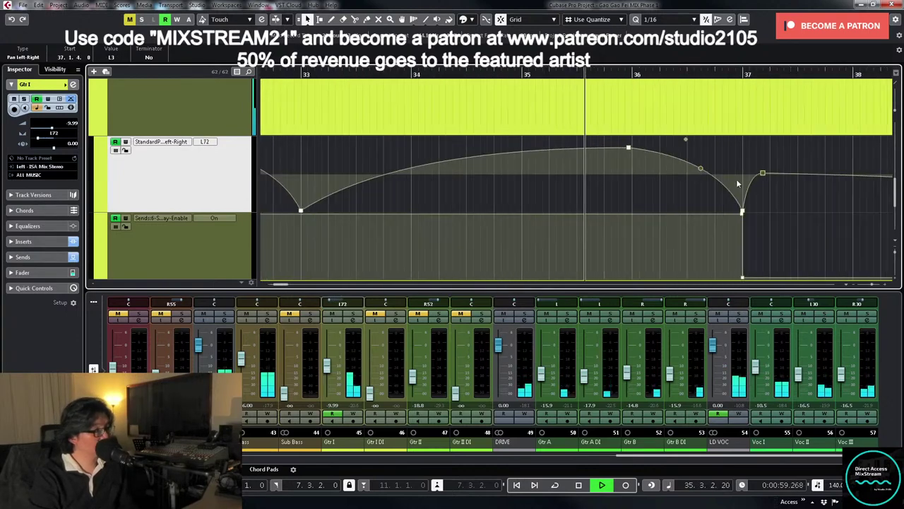
pyautogui.moveTo(762, 172); pyautogui.dragTo(743, 176)
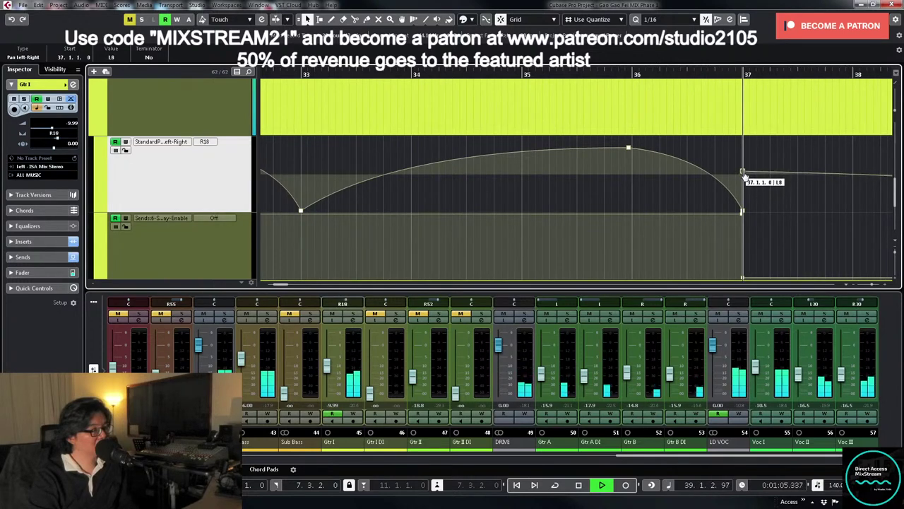
pyautogui.moveTo(743, 173); pyautogui.dragTo(744, 186)
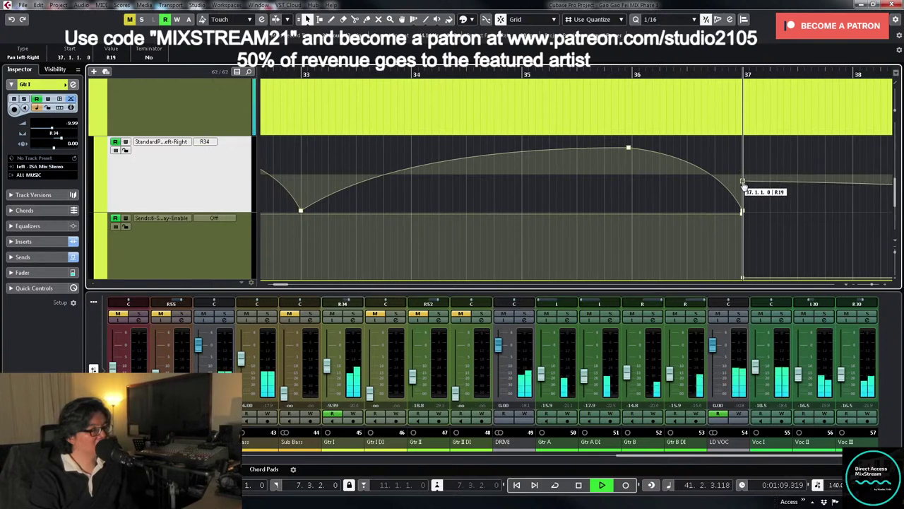
# - Stop playback and delete the remaining Gtr I pan automation points between bars 41 and 45
pyautogui.press('space')
pyautogui.click(815, 203)
pyautogui.press('g')
pyautogui.press('g')
pyautogui.press('g')
pyautogui.press('g')
pyautogui.press('g')
pyautogui.press('g')
pyautogui.press('g')
pyautogui.press('g')
pyautogui.press('g')
pyautogui.press('g')
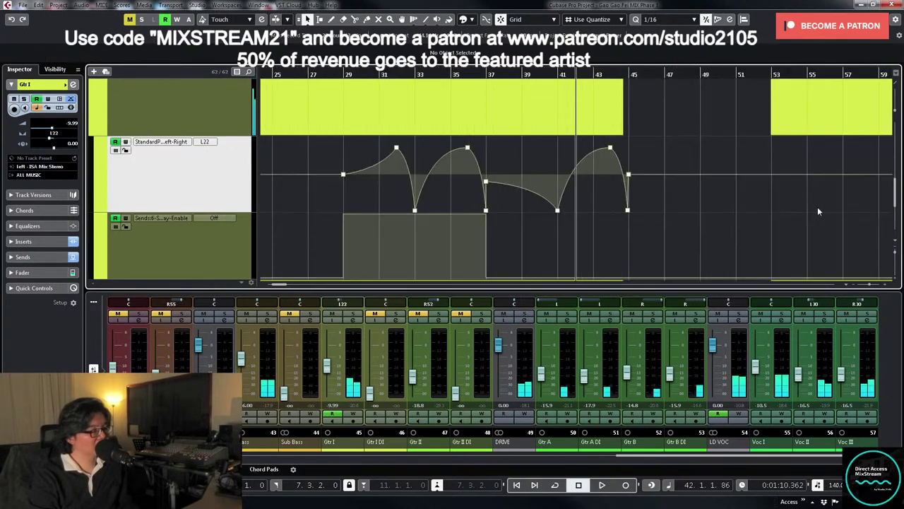
pyautogui.moveTo(553, 235); pyautogui.dragTo(651, 137)
pyautogui.press('Delete')
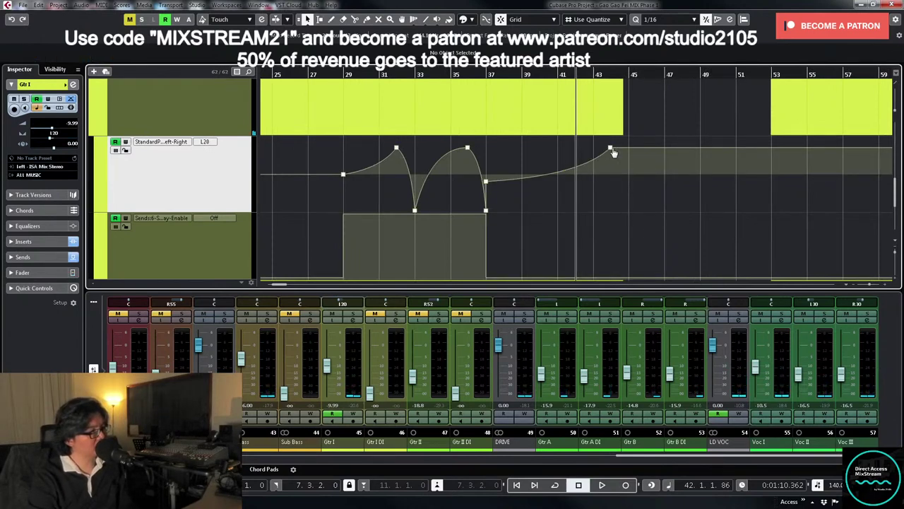
pyautogui.press('Delete')
# - Play through the transition at bar 21 and review the Gtr I pan and send automation up to bar 37
pyautogui.press('space')
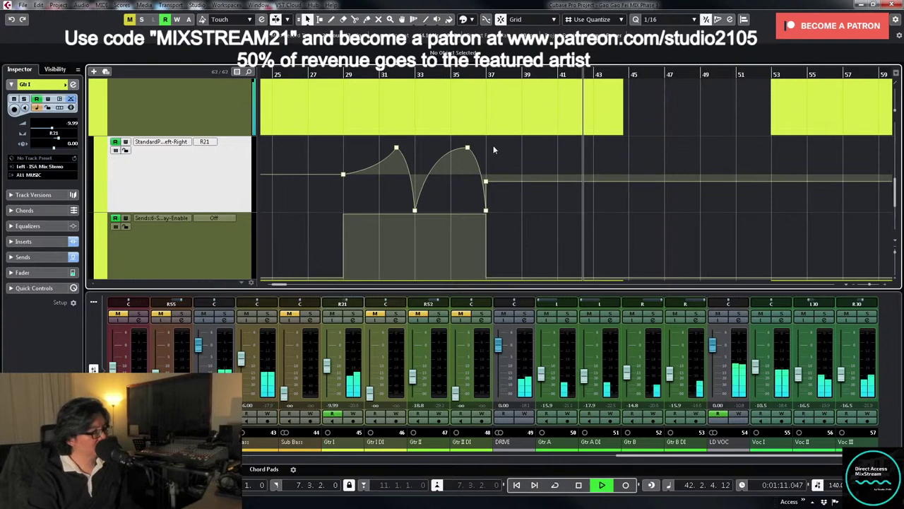
pyautogui.press('g')
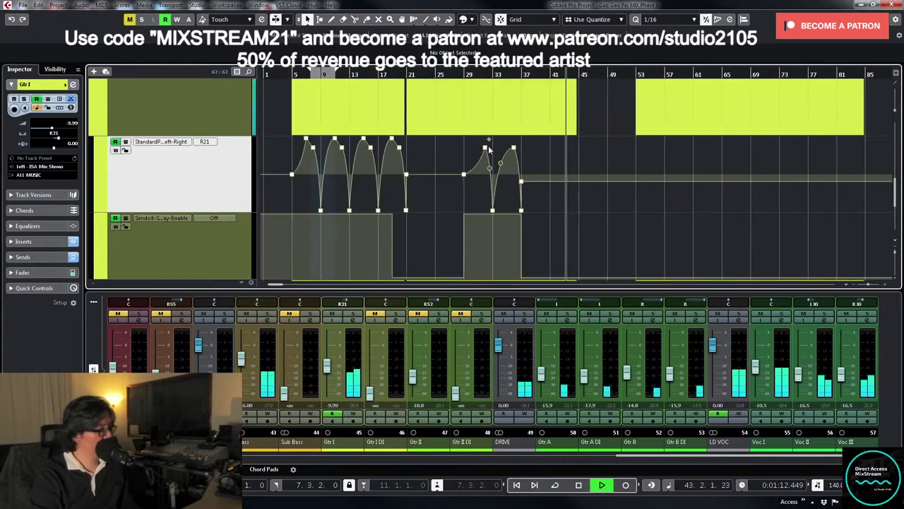
pyautogui.click(402, 71)
pyautogui.press('h')
pyautogui.press('h')
pyautogui.press('h')
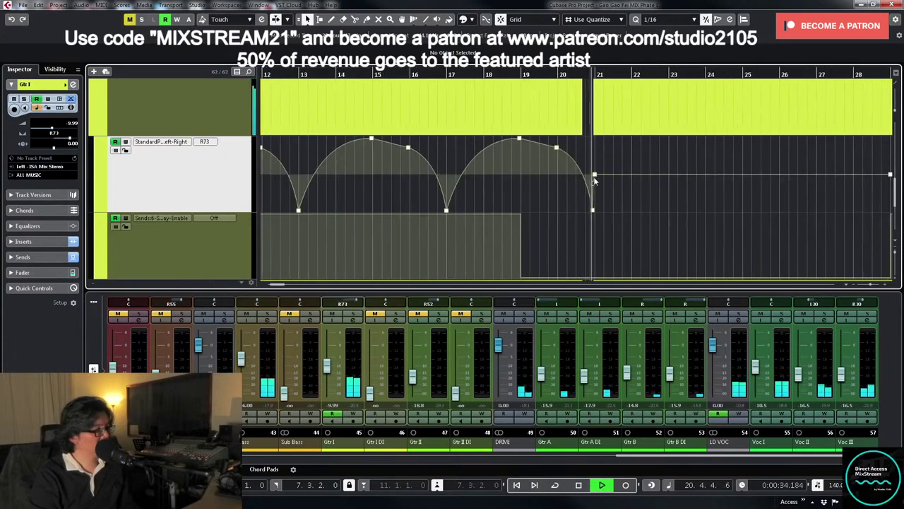
pyautogui.press('g')
pyautogui.press('g')
pyautogui.press('g')
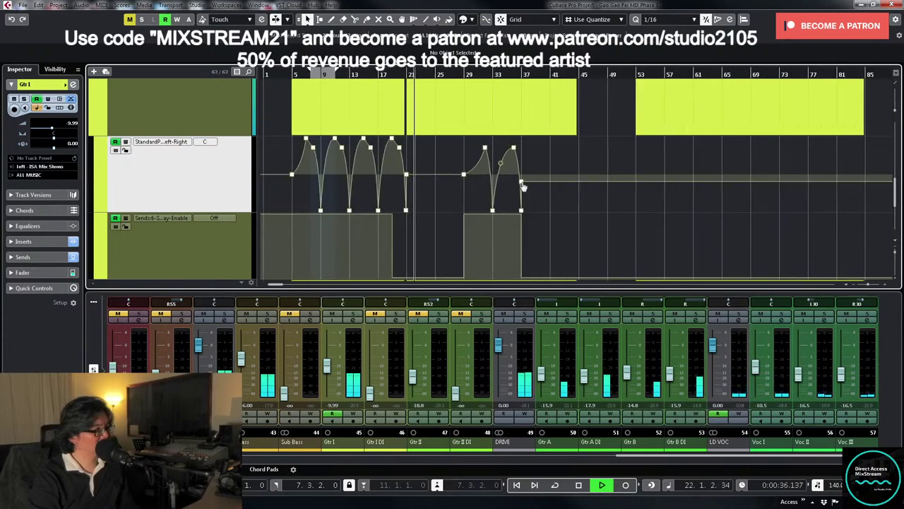
# - Raise the Gtr I pan point at bar 37 to R12 and play on briefly from bar 24
pyautogui.click(522, 183)
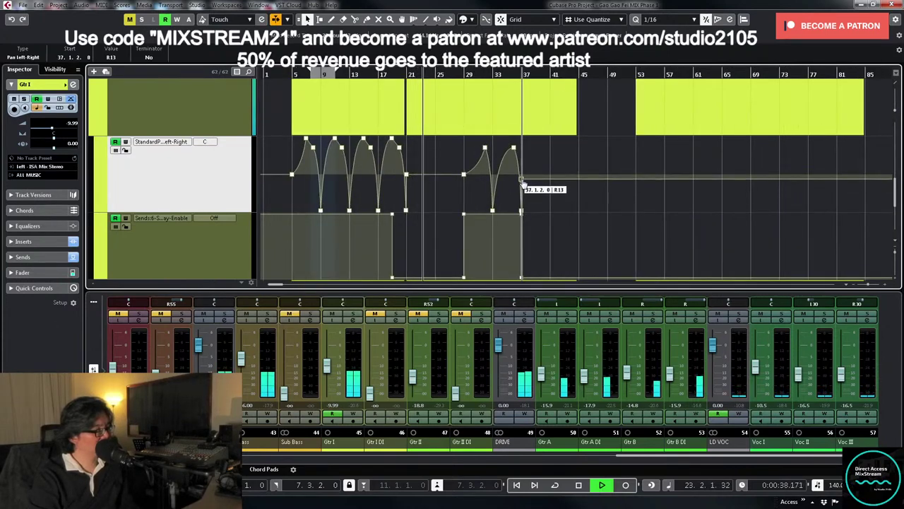
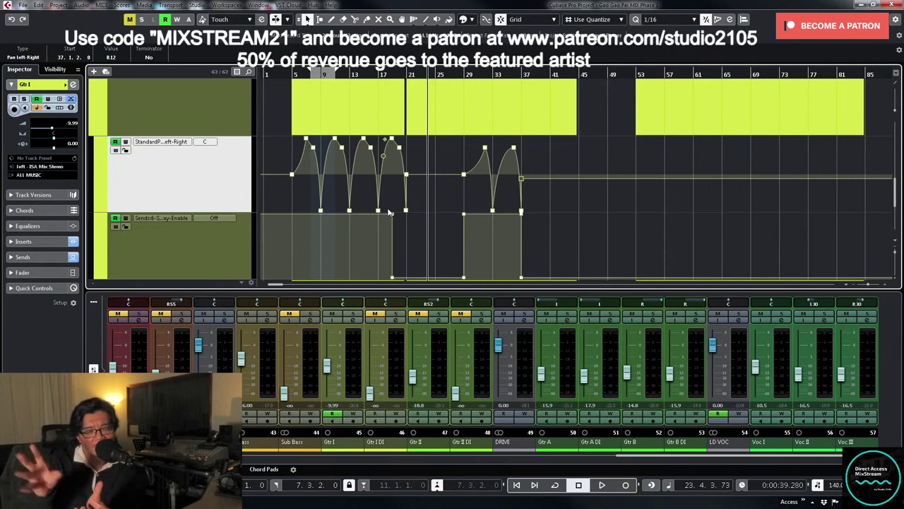
pyautogui.scroll(-2, 459, 194)
pyautogui.scroll(2, 558, 187)
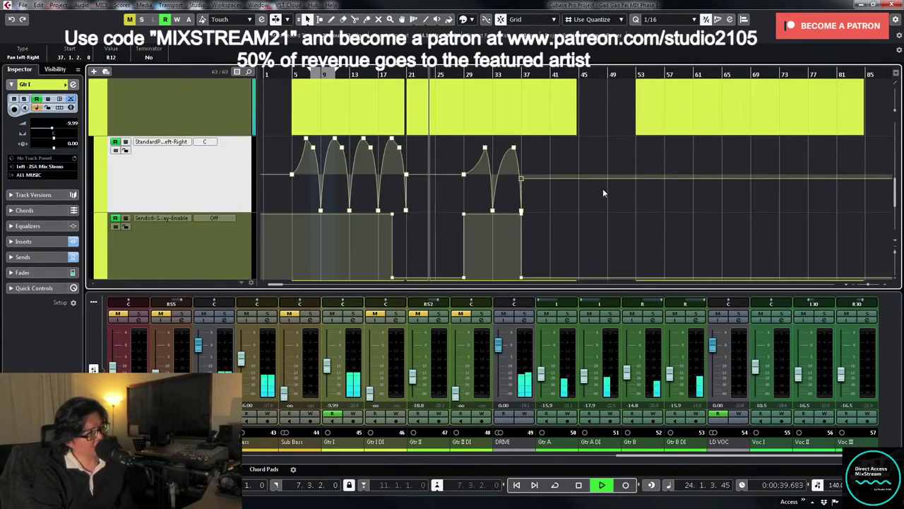
pyautogui.click(572, 152)
pyautogui.press('space')
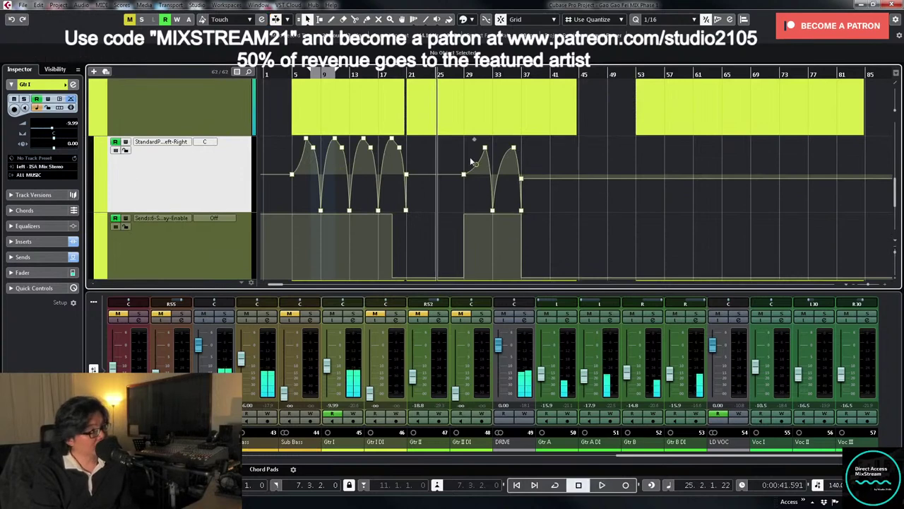
# - Raise the two Gtr I pan peaks between bars 29 and 37 to full left, aligned with bars 32 and 36
pyautogui.press('h')
pyautogui.press('h')
pyautogui.press('h')
pyautogui.press('h')
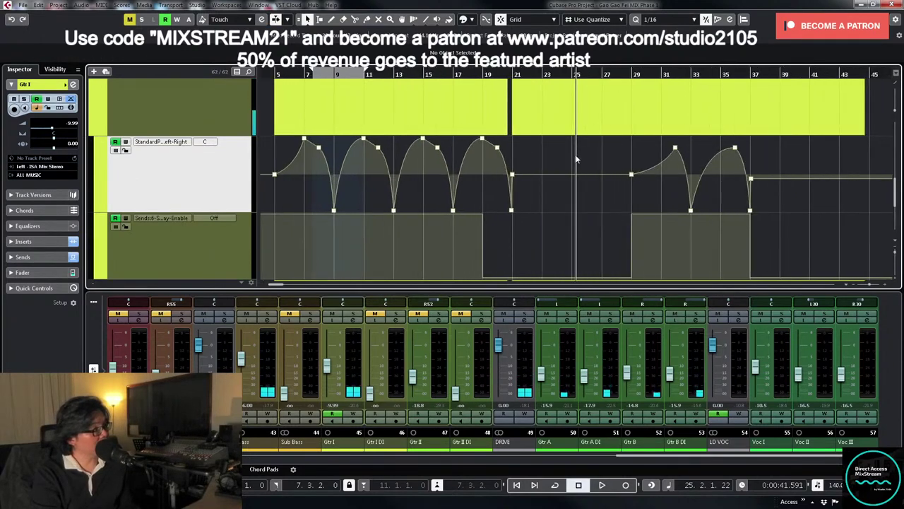
pyautogui.click(675, 151)
pyautogui.moveTo(675, 151); pyautogui.dragTo(674, 136)
pyautogui.press('h')
pyautogui.press('h')
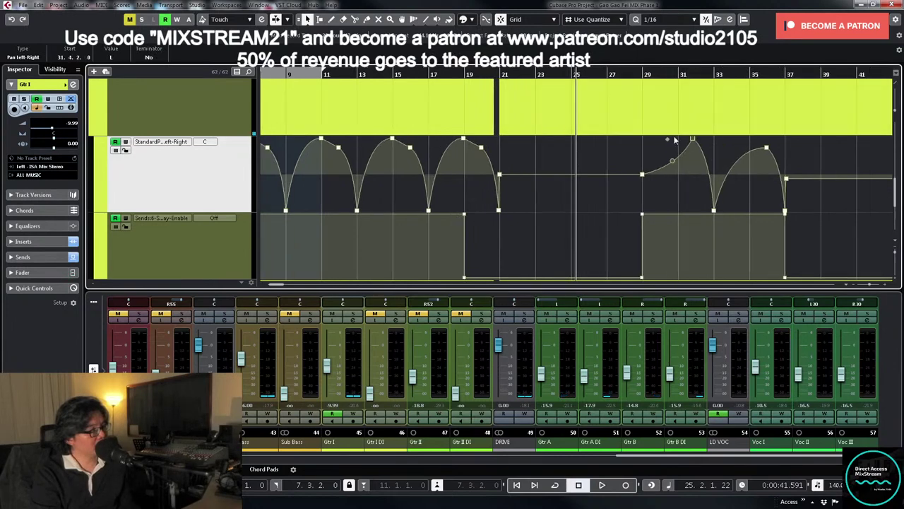
pyautogui.moveTo(819, 143); pyautogui.dragTo(807, 140)
pyautogui.press('g')
pyautogui.press('g')
pyautogui.press('g')
pyautogui.press('g')
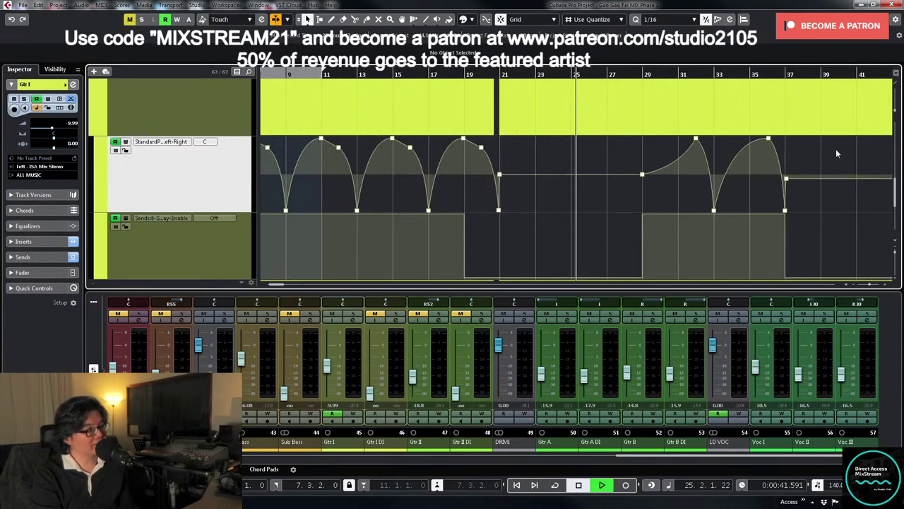
# - Play from bar 25 to bar 44 and review the Gtr I pan and delay send automation, then the surrounding tracks
pyautogui.press('space')
pyautogui.press('g')
pyautogui.press('g')
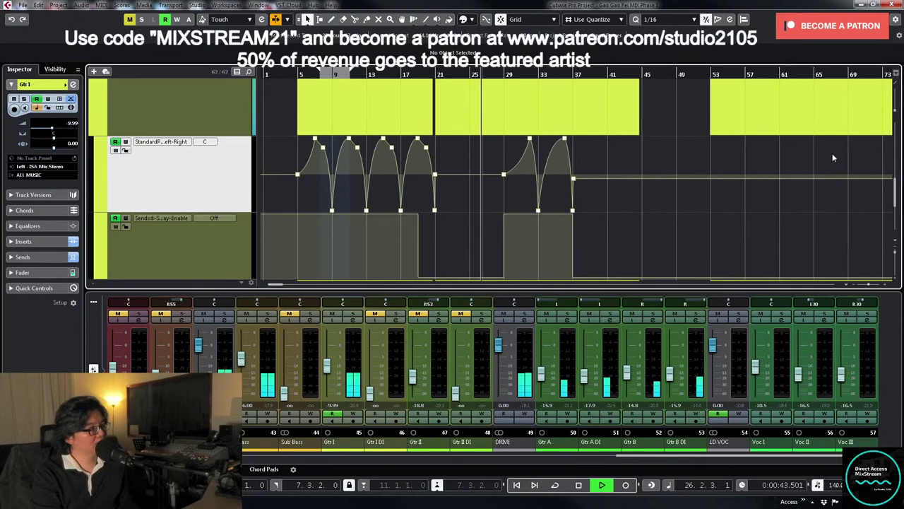
pyautogui.press('h')
pyautogui.press('h')
pyautogui.press('h')
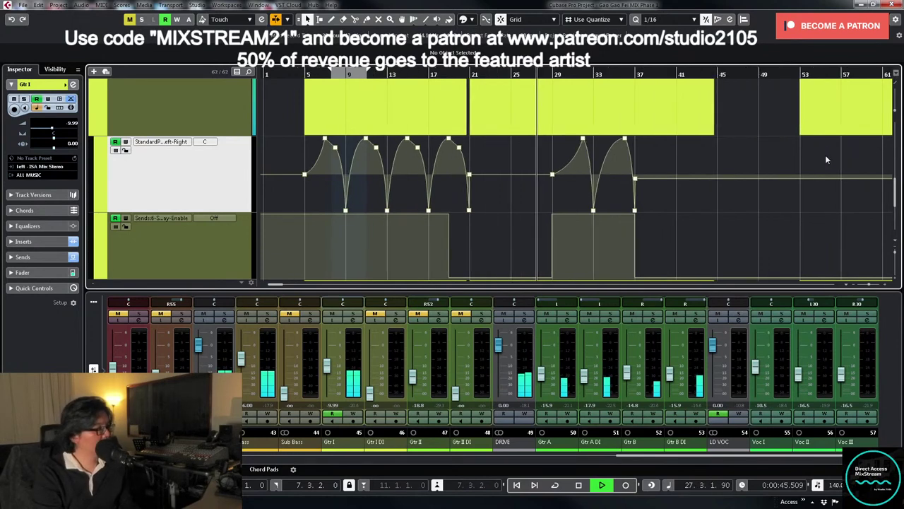
pyautogui.press('h')
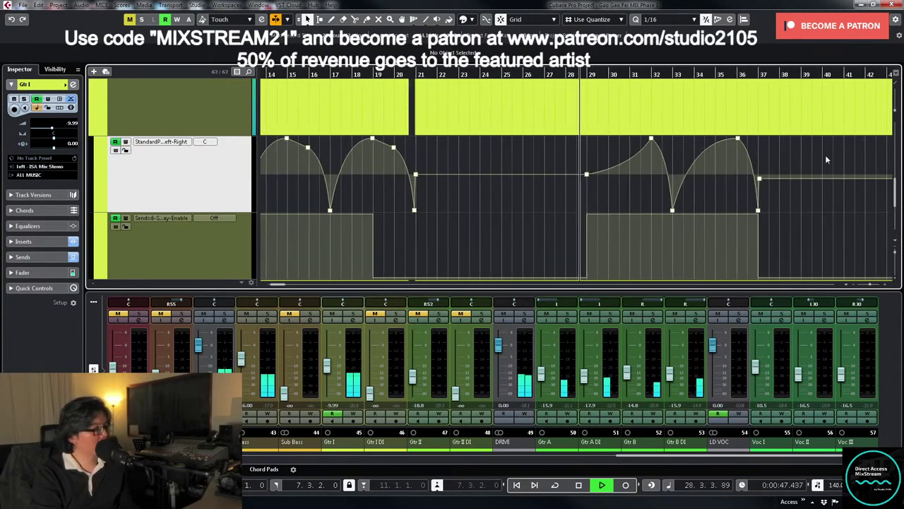
pyautogui.press('g')
pyautogui.press('g')
pyautogui.press('g')
pyautogui.scroll(-2, 733, 206)
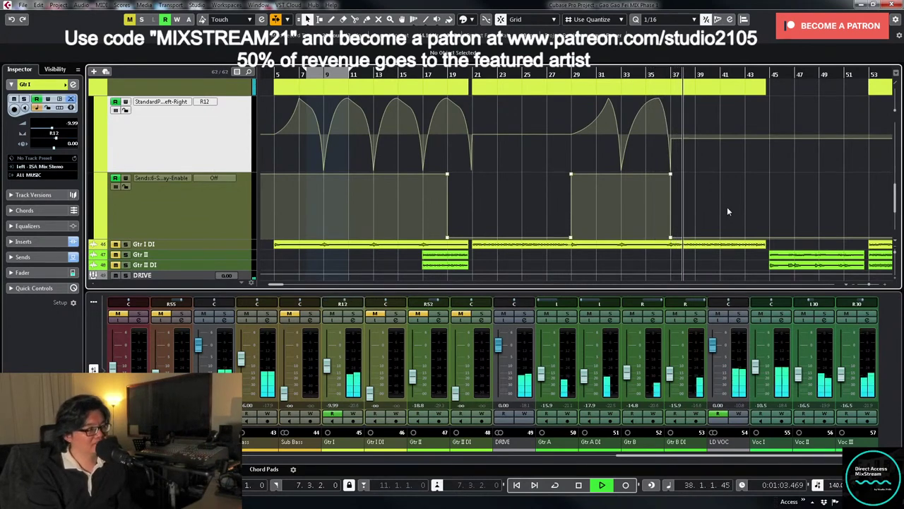
pyautogui.press('g')
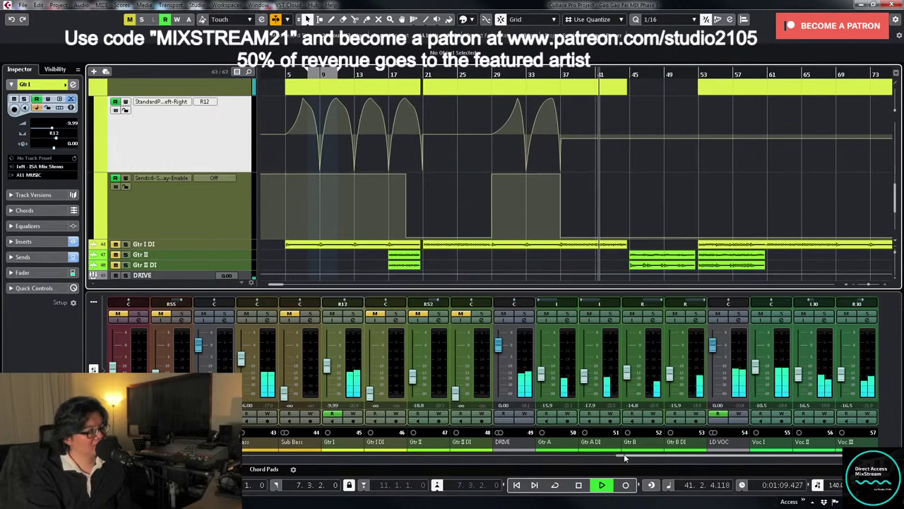
pyautogui.scroll(4, 692, 197)
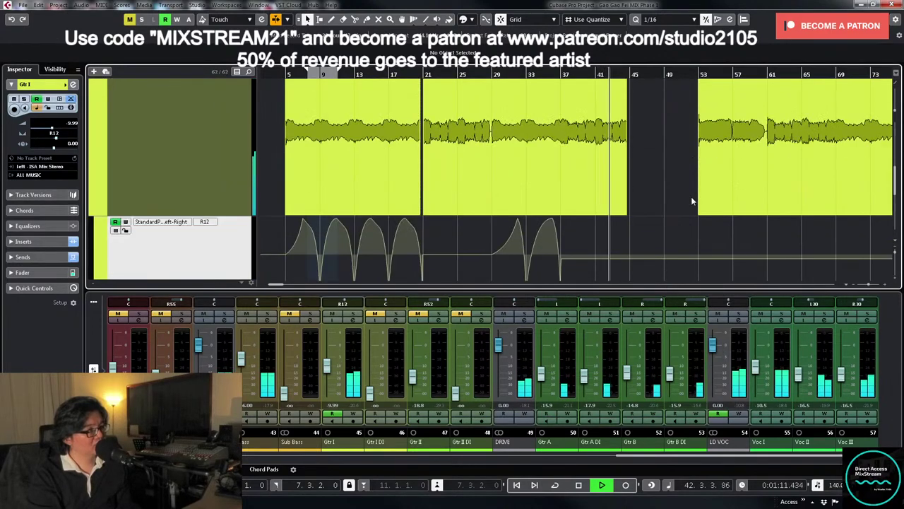
pyautogui.scroll(3, 678, 148)
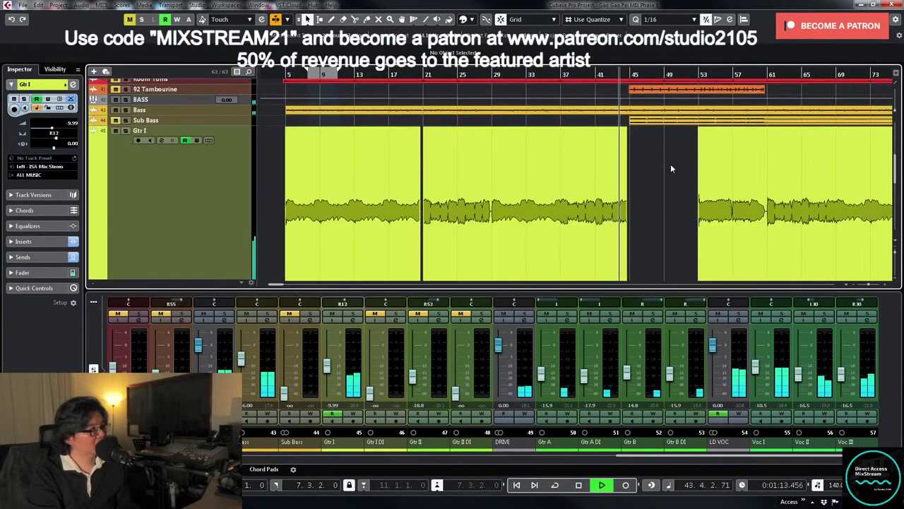
pyautogui.scroll(-5, 670, 166)
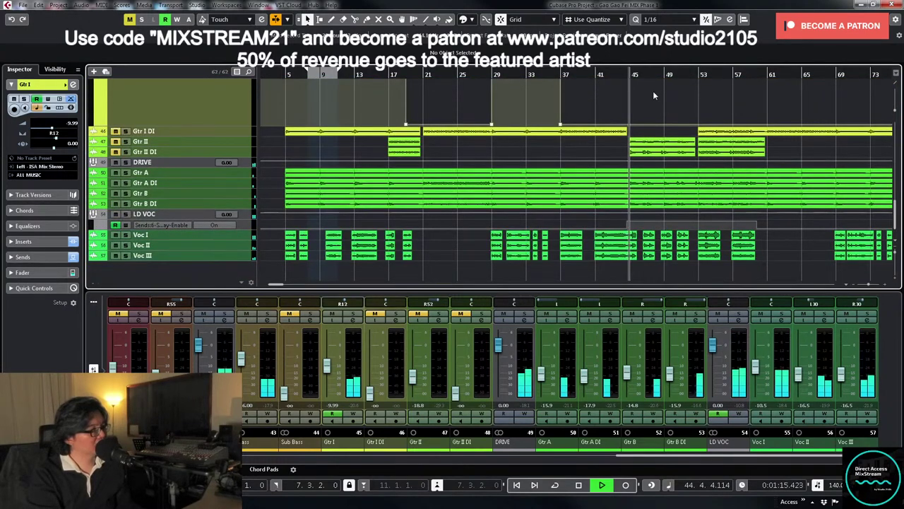
# - Solo Gtr II from just before bar 45 and apply a low cut and a high cut in its channel EQ
pyautogui.click(619, 76)
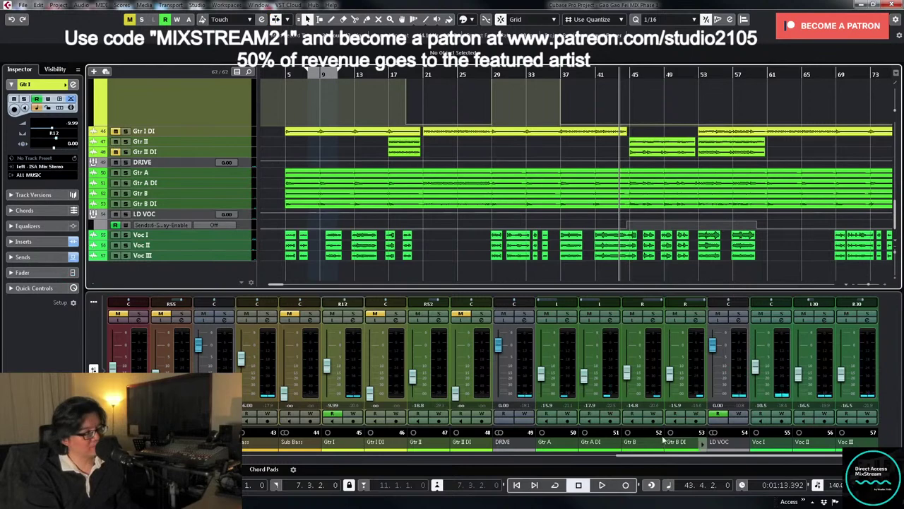
pyautogui.moveTo(668, 457)
pyautogui.mouseDown()
pyautogui.moveTo(698, 459)
pyautogui.moveTo(659, 464)
pyautogui.mouseUp()
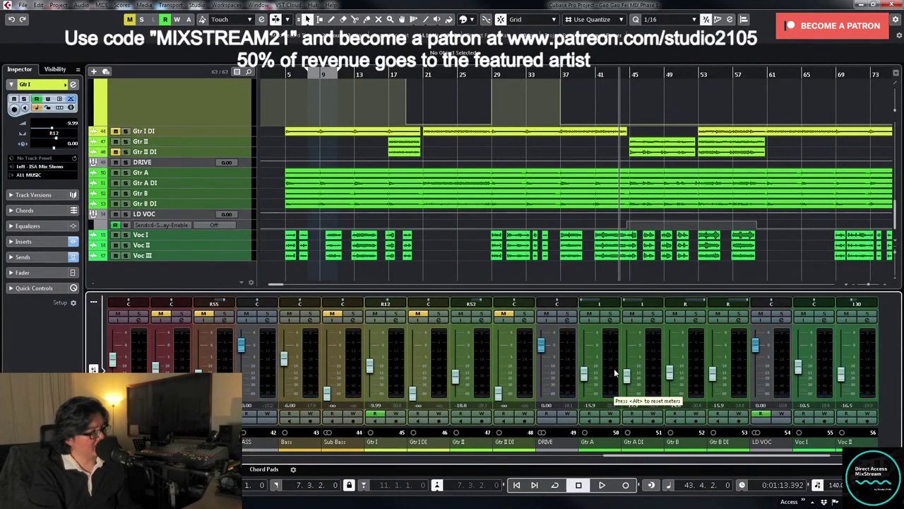
pyautogui.click(481, 320)
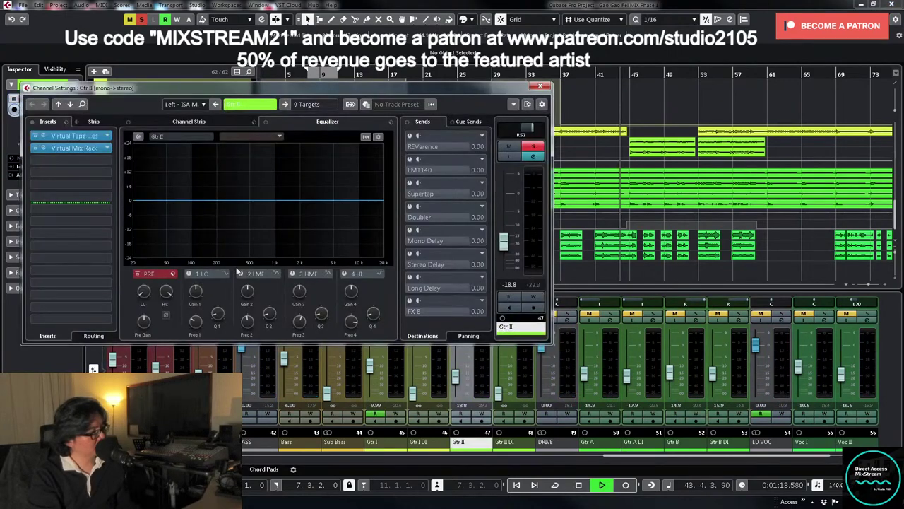
pyautogui.moveTo(142, 292); pyautogui.dragTo(145, 268)
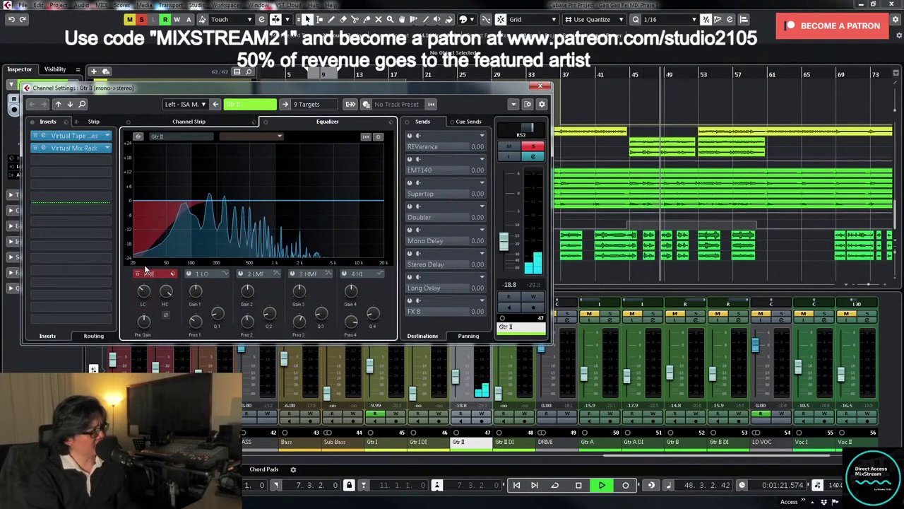
pyautogui.moveTo(166, 291); pyautogui.dragTo(166, 310)
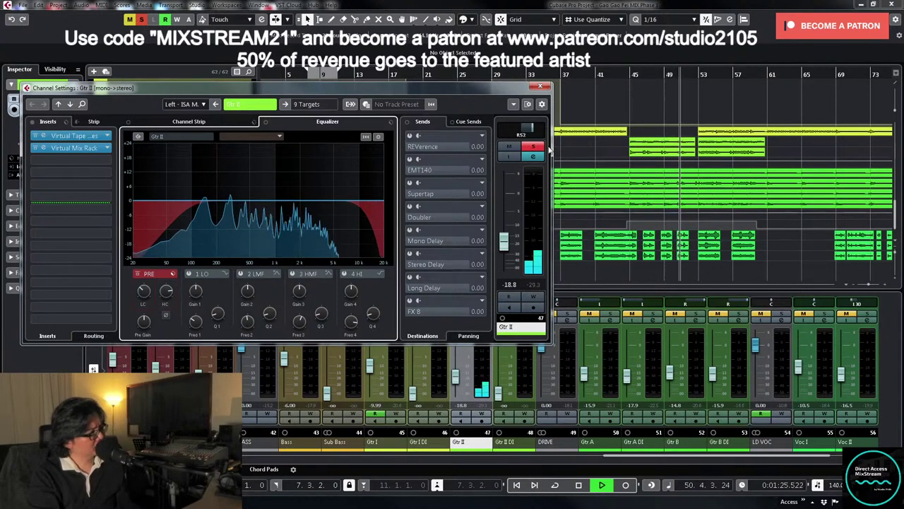
pyautogui.press('space')
# - Add the FG-2A compressor to the empty slot of Gtr II's Virtual Mix Rack and close the plugin and channel windows
pyautogui.click(77, 149)
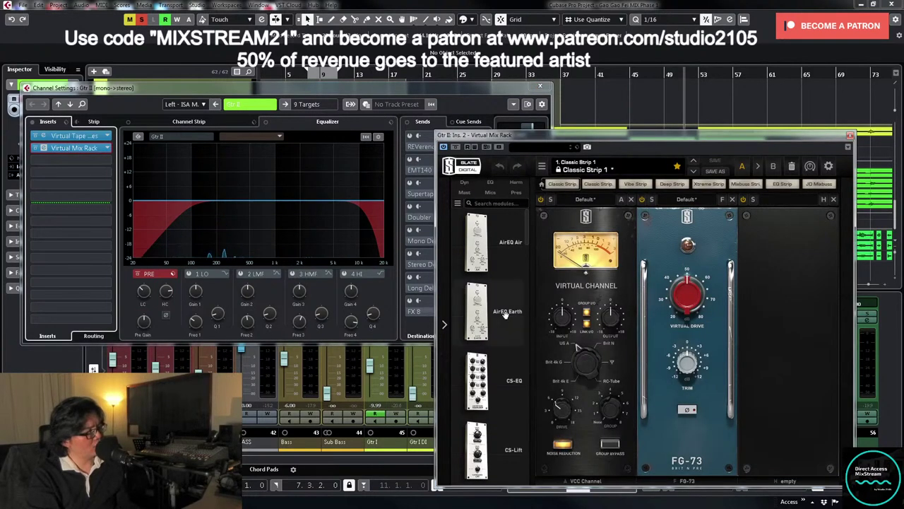
pyautogui.moveTo(527, 239); pyautogui.dragTo(791, 357)
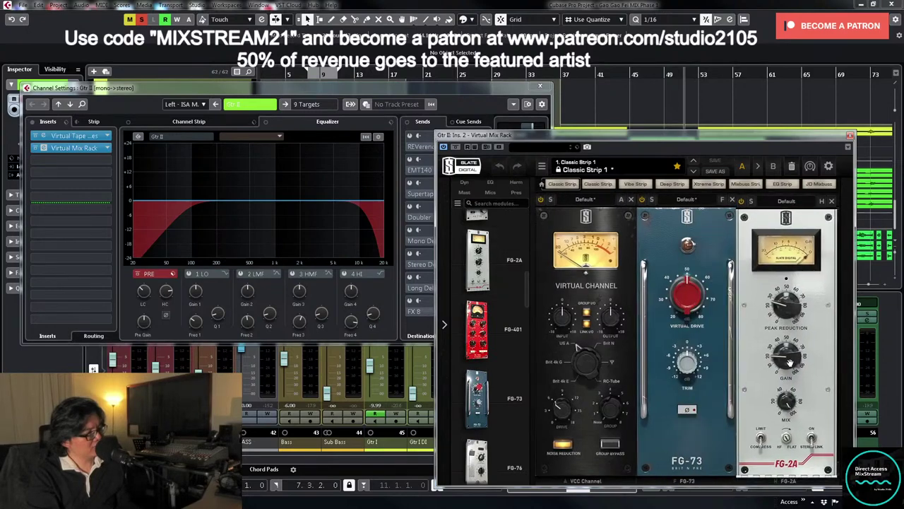
pyautogui.click(541, 87)
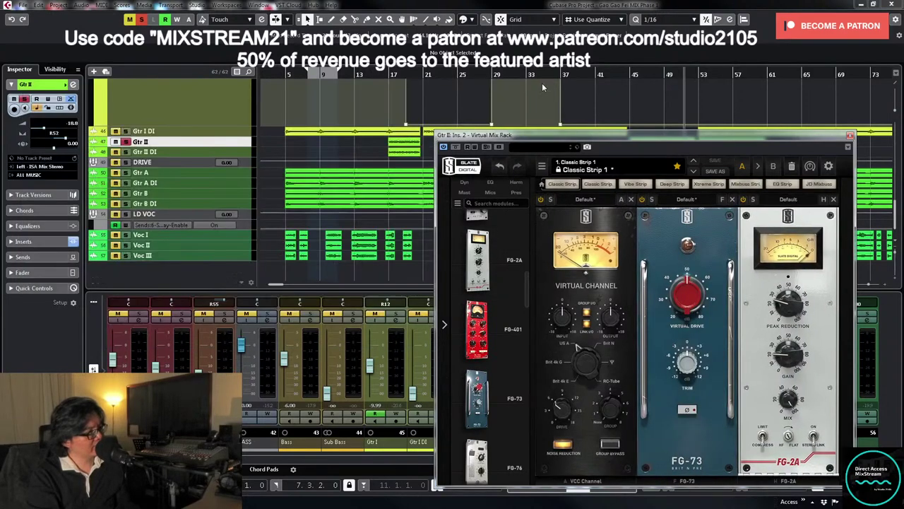
pyautogui.scroll(2, 671, 103)
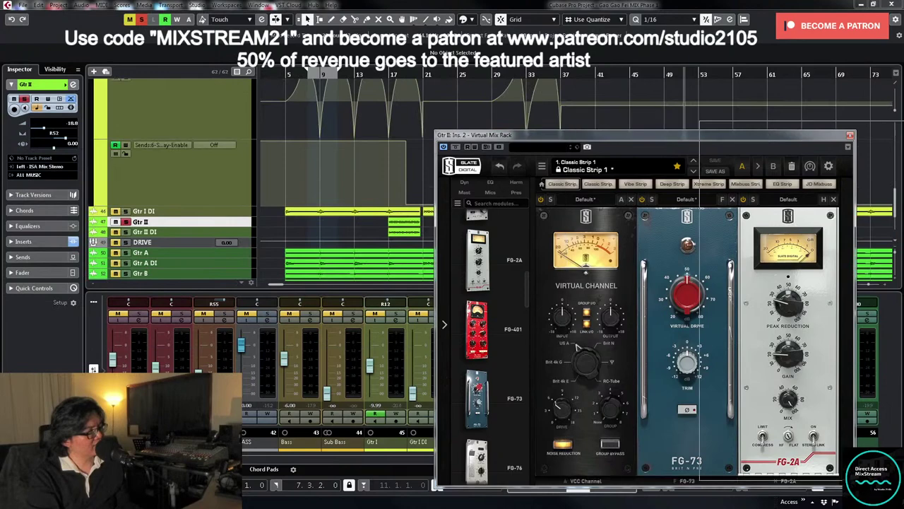
pyautogui.click(850, 134)
# - Set the locators to the Gtr II event between bars 45 and 52 and enlarge the Gtr II track
pyautogui.click(668, 225)
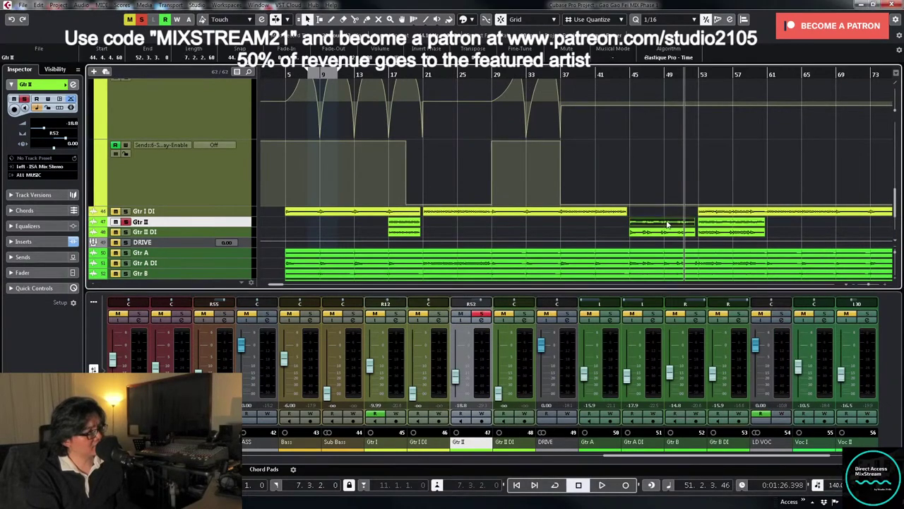
pyautogui.press('p')
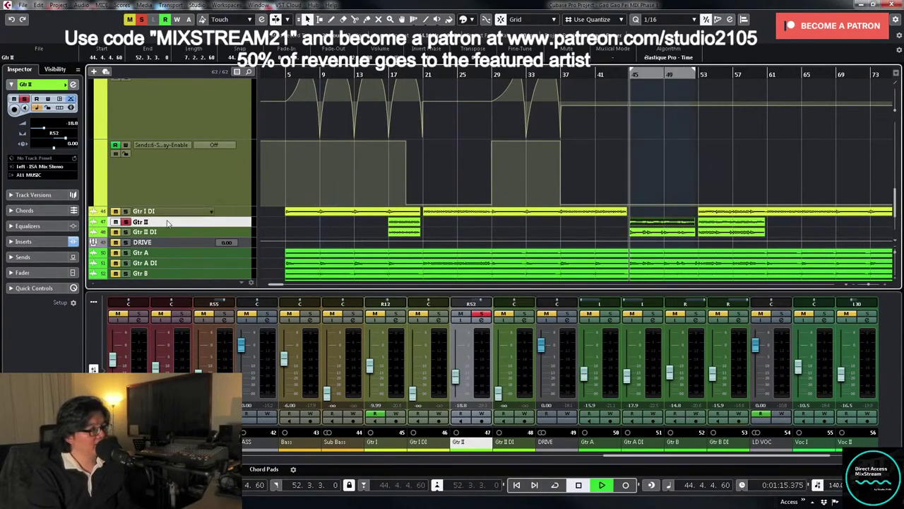
pyautogui.press('z')
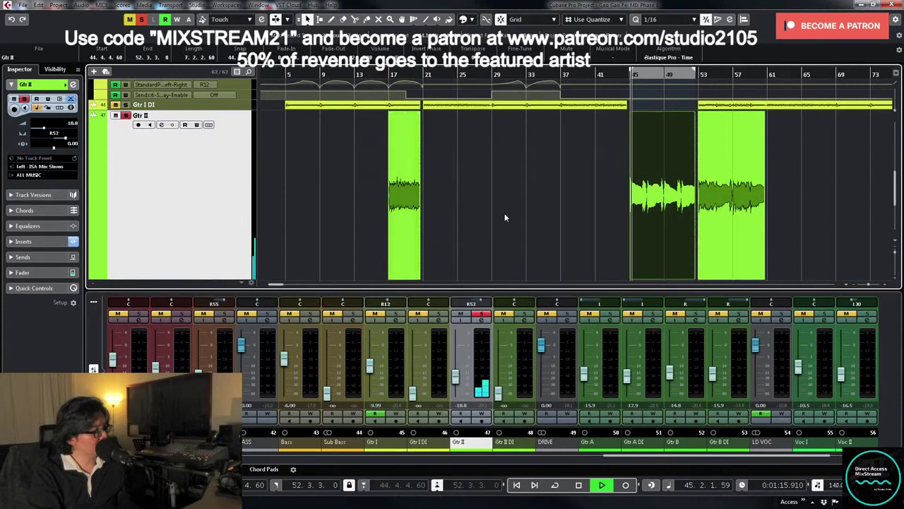
# - Play the Gtr II part from bar 45 and check the FG-2A compression in its Virtual Mix Rack
pyautogui.click(389, 74)
pyautogui.click(628, 74)
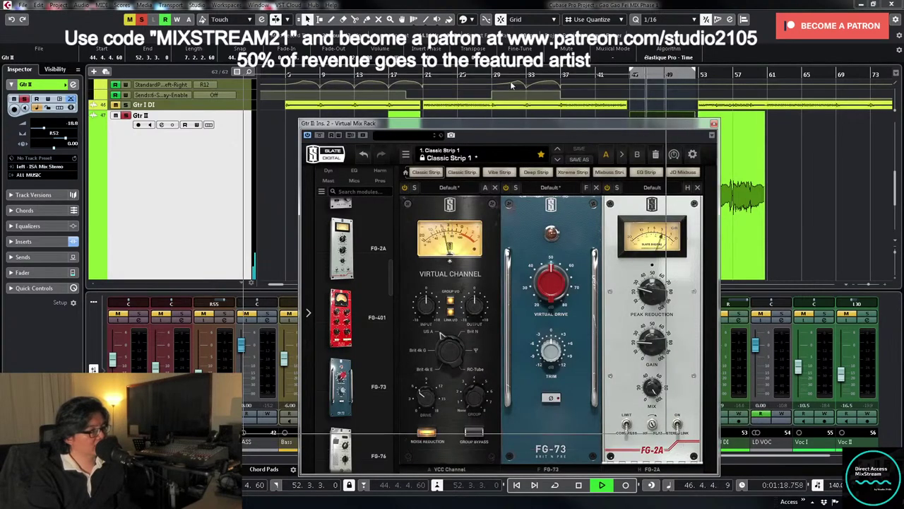
pyautogui.moveTo(570, 135); pyautogui.dragTo(516, 91)
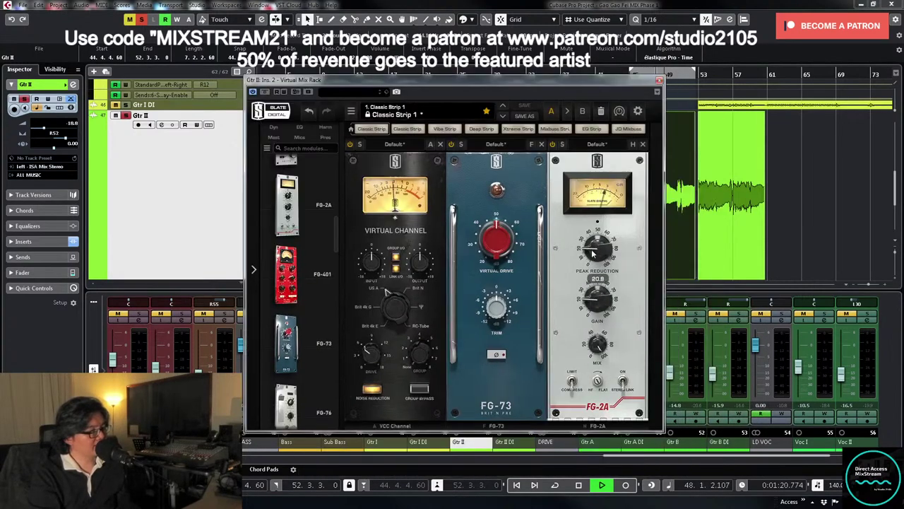
pyautogui.click(659, 81)
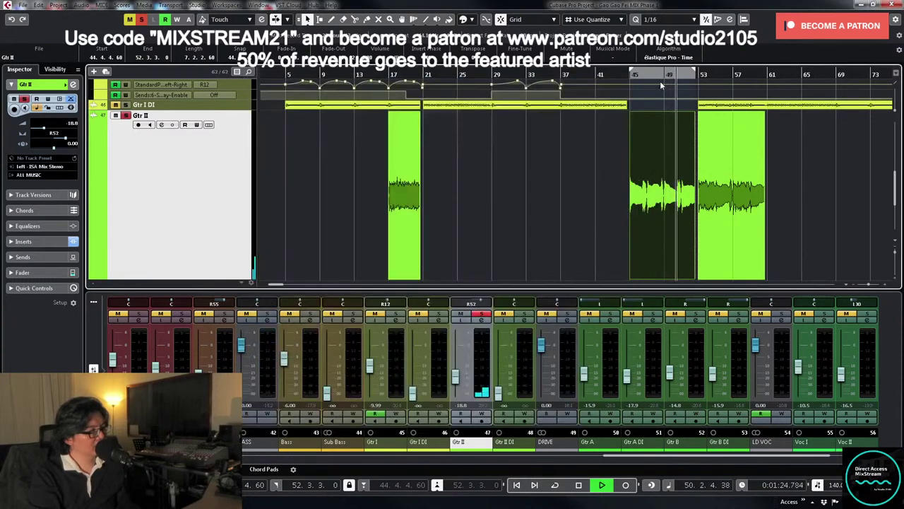
# - Insert the BABY Audio Baby Comeback delay in Gtr II's third insert slot and start playback to audition it
pyautogui.click(487, 323)
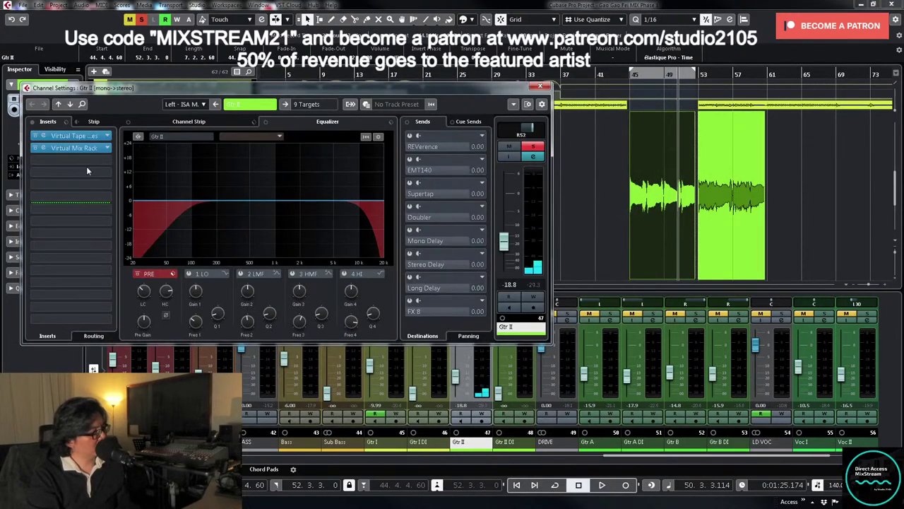
pyautogui.click(104, 161)
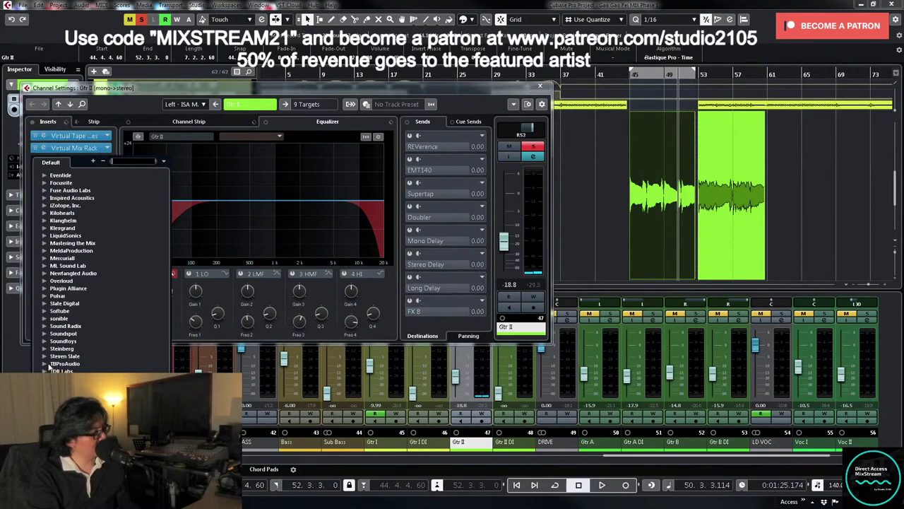
pyautogui.scroll(4, 74, 348)
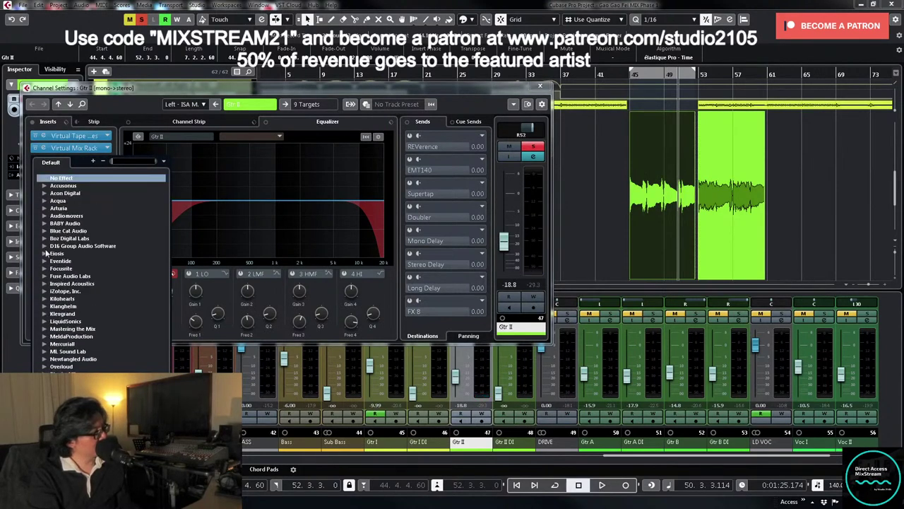
pyautogui.click(43, 223)
pyautogui.click(53, 231)
pyautogui.click(83, 239)
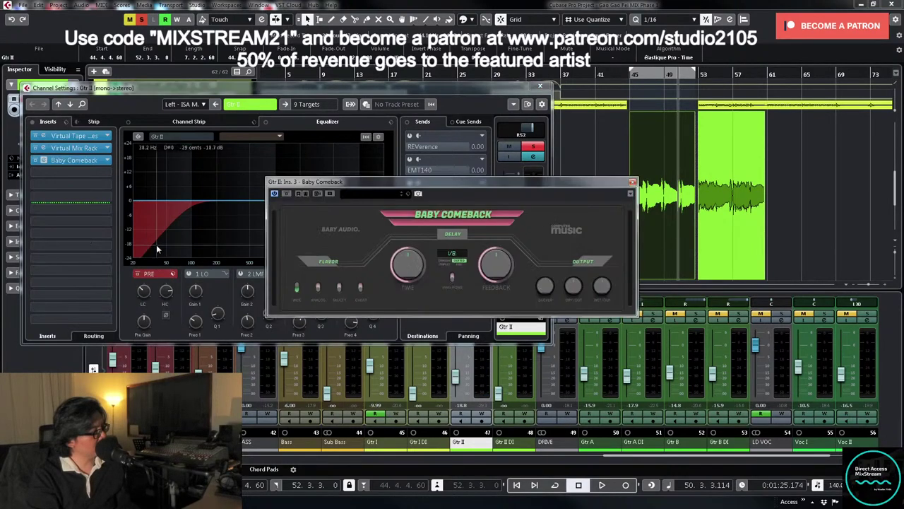
pyautogui.press('space')
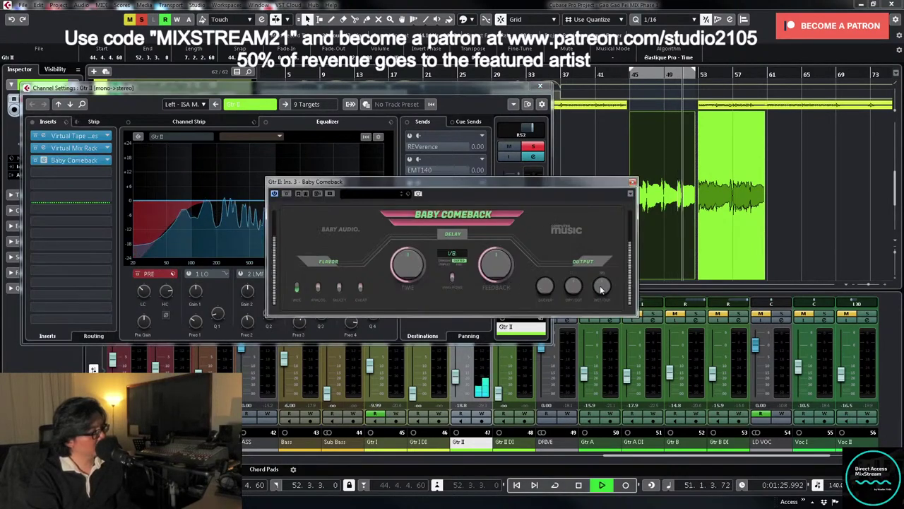
# - Adjust Baby Comeback's wet output, switch its flavor to Analog, and close the plugin and channel windows
pyautogui.moveTo(602, 285); pyautogui.dragTo(600, 290)
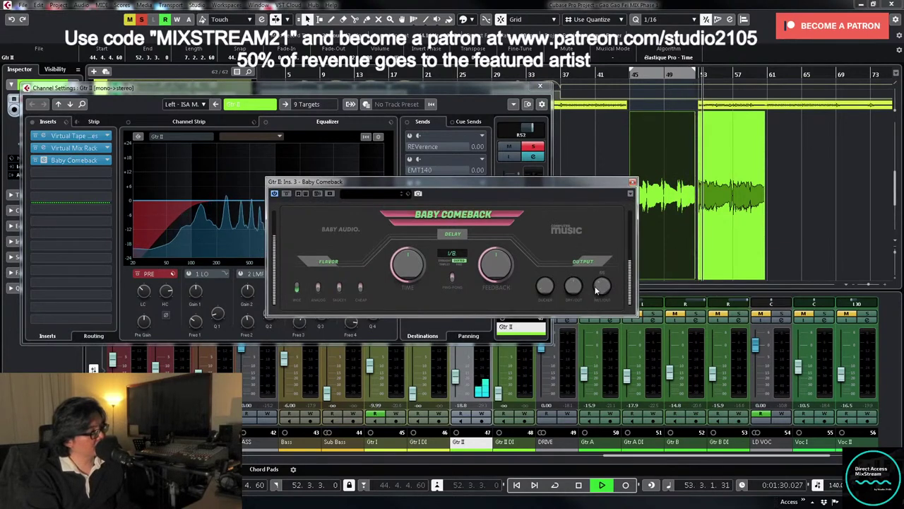
pyautogui.click(318, 288)
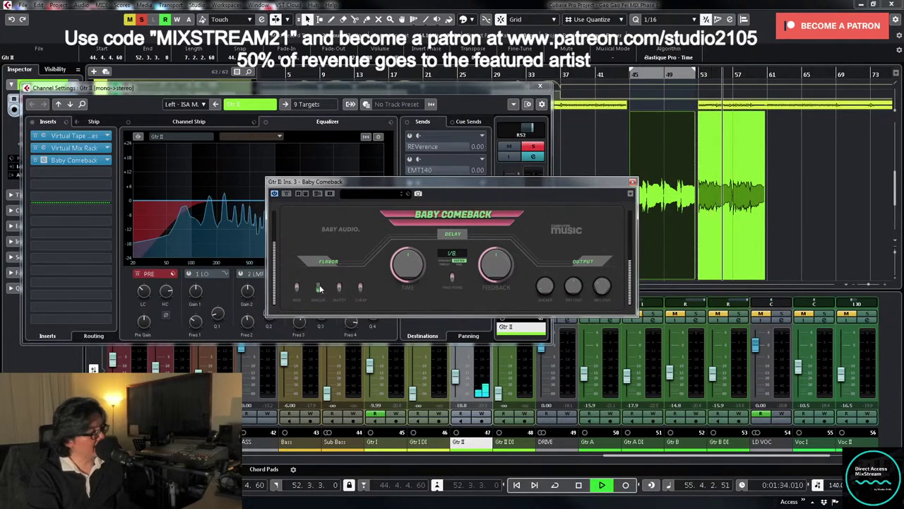
pyautogui.moveTo(602, 289)
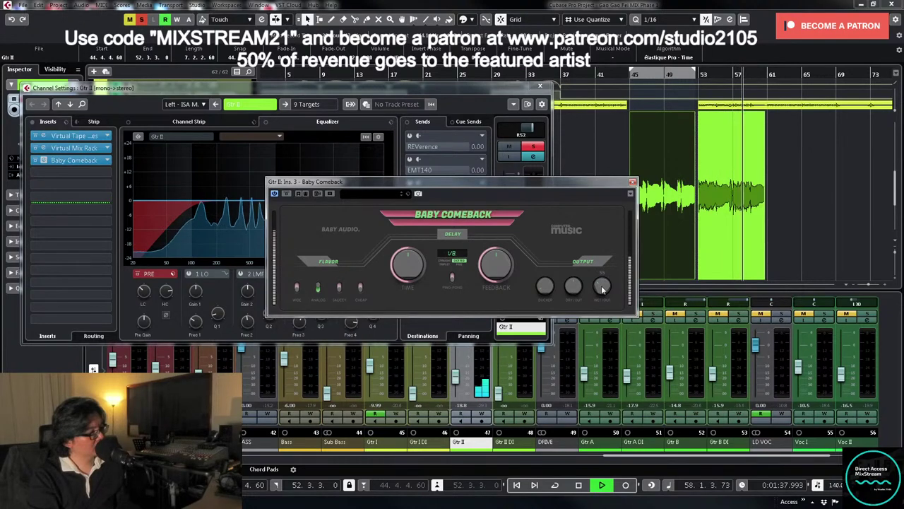
pyautogui.click(633, 182)
pyautogui.click(540, 86)
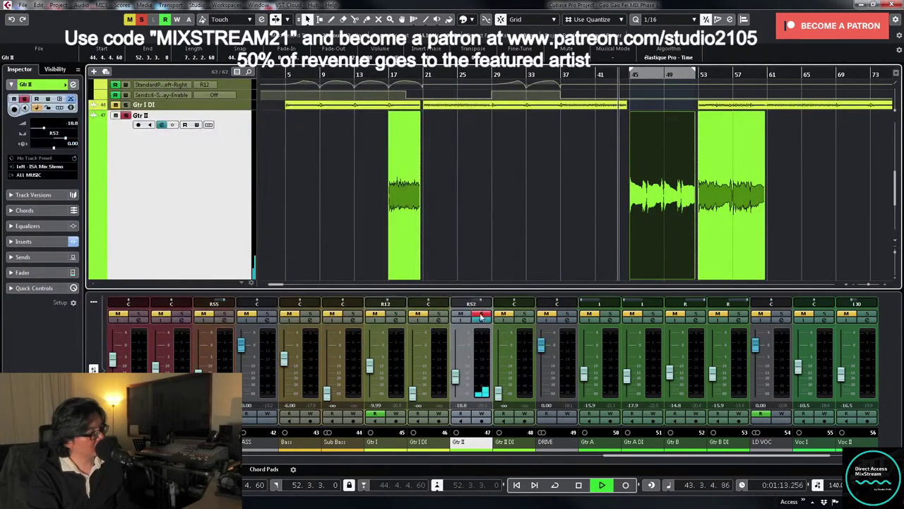
# - Unsolo Gtr II and balance it in the full mix, with the fader at -13.6 dB and the pan around L67
pyautogui.click(481, 314)
pyautogui.moveTo(457, 382); pyautogui.dragTo(459, 374)
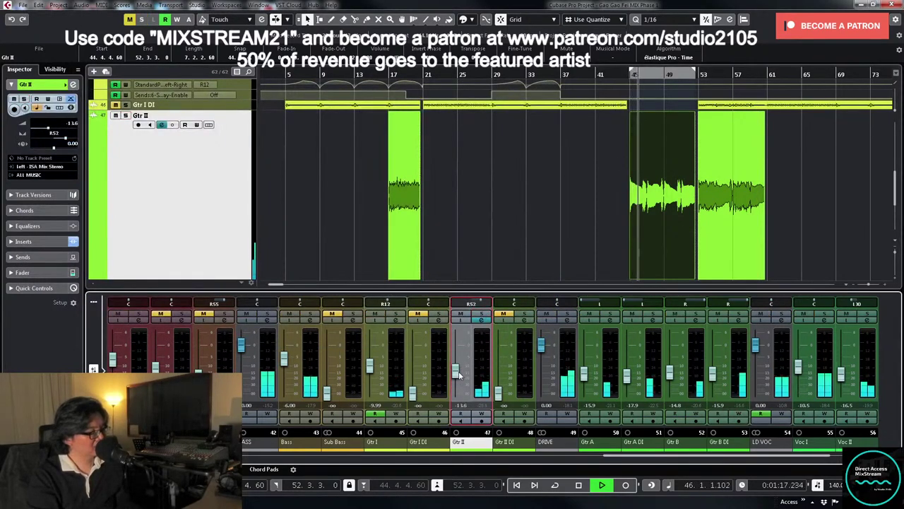
pyautogui.moveTo(477, 304); pyautogui.dragTo(472, 305)
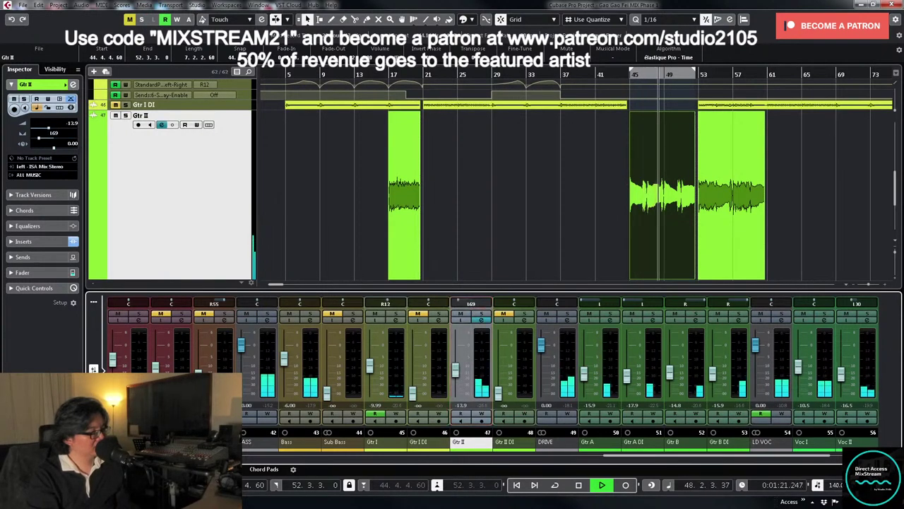
pyautogui.moveTo(455, 371); pyautogui.dragTo(456, 369)
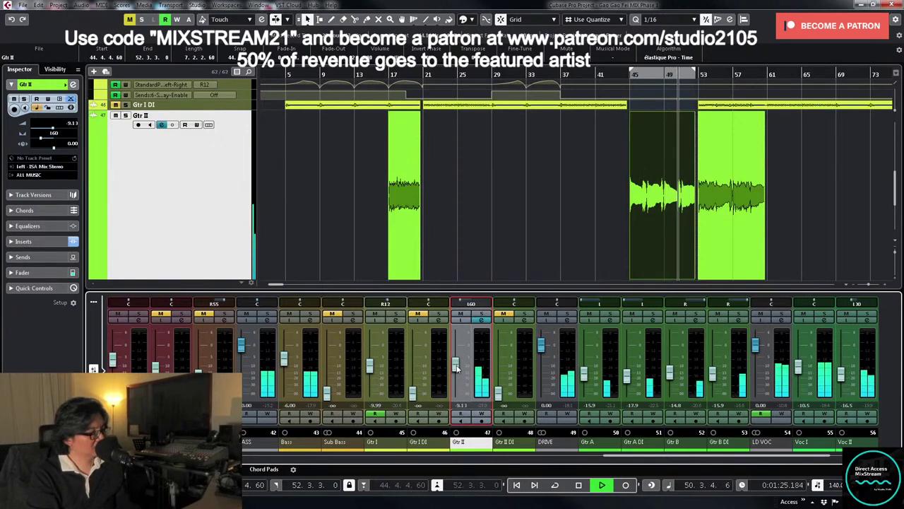
pyautogui.moveTo(462, 304); pyautogui.dragTo(477, 304)
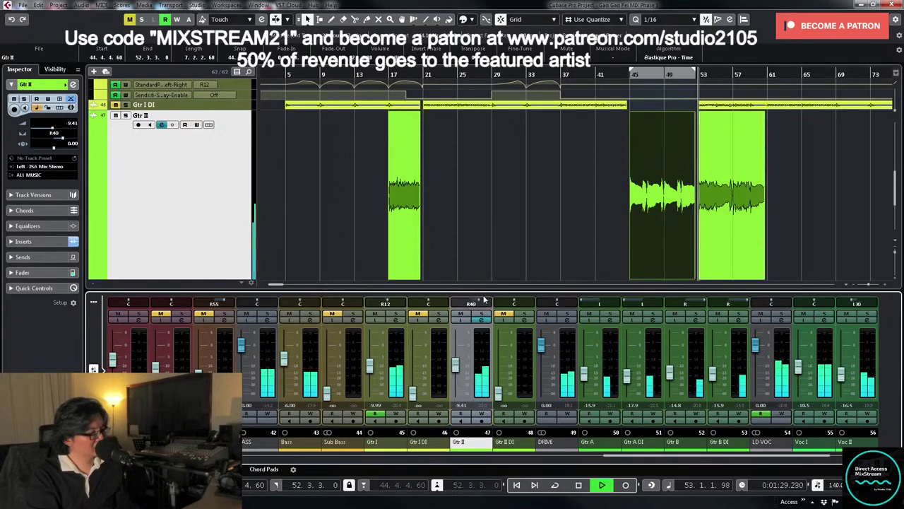
pyautogui.moveTo(455, 365); pyautogui.dragTo(458, 375)
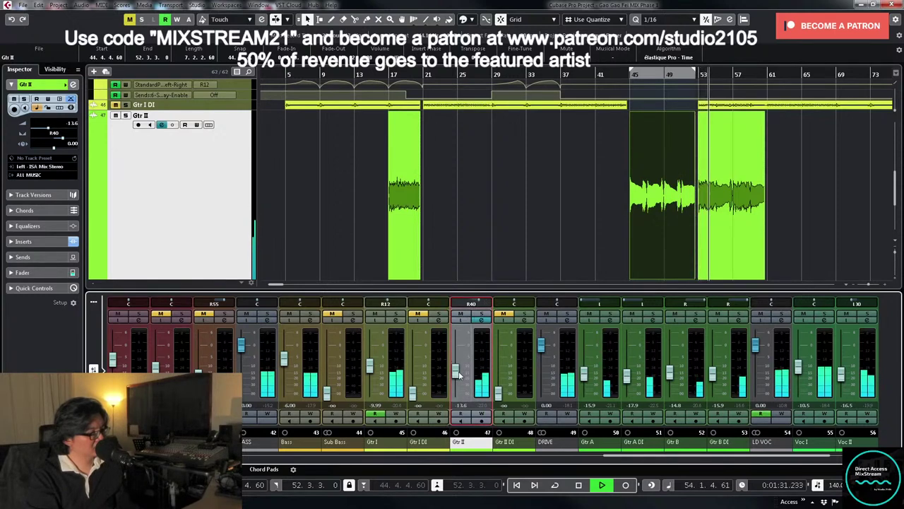
pyautogui.moveTo(477, 303)
pyautogui.mouseDown()
pyautogui.moveTo(448, 303)
pyautogui.moveTo(467, 303)
pyautogui.mouseUp()
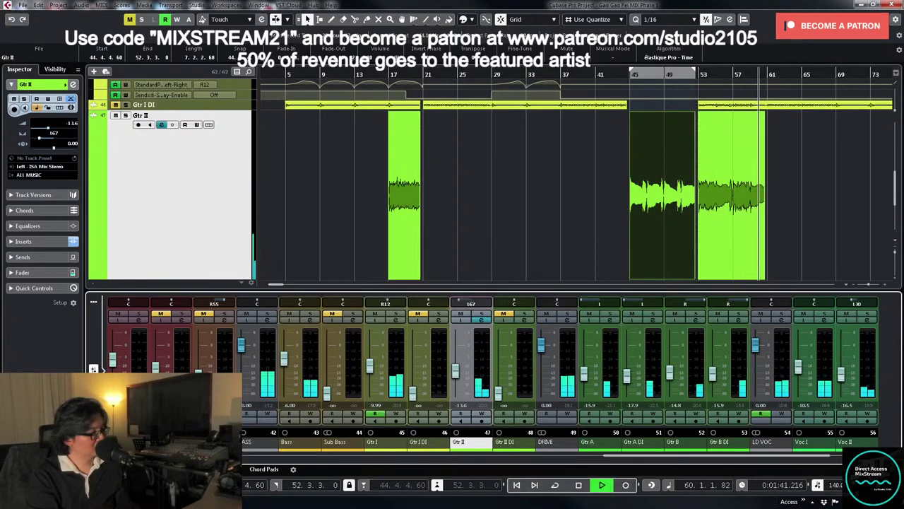
# - Pan Gtr II to L50 while playing the mix from about bar 15, and solo it with its channel settings open
pyautogui.press('space')
pyautogui.click(380, 74)
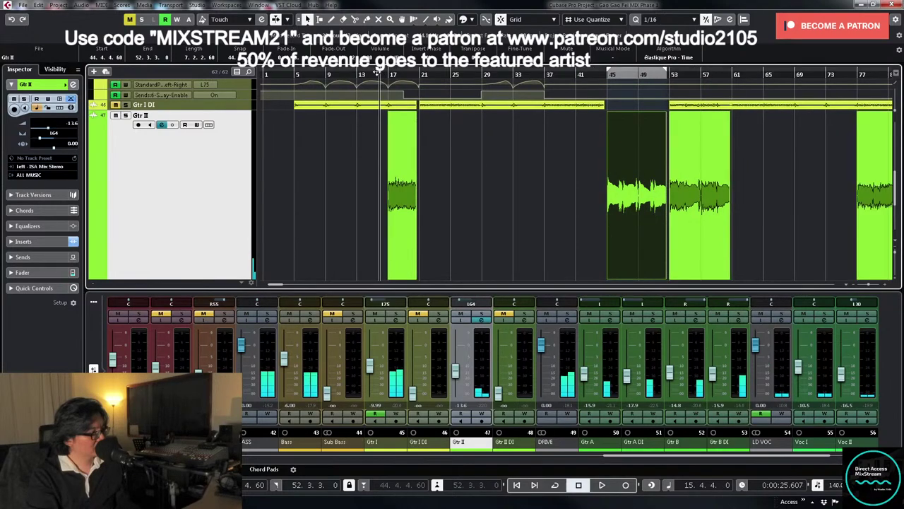
pyautogui.press('z')
pyautogui.press('space')
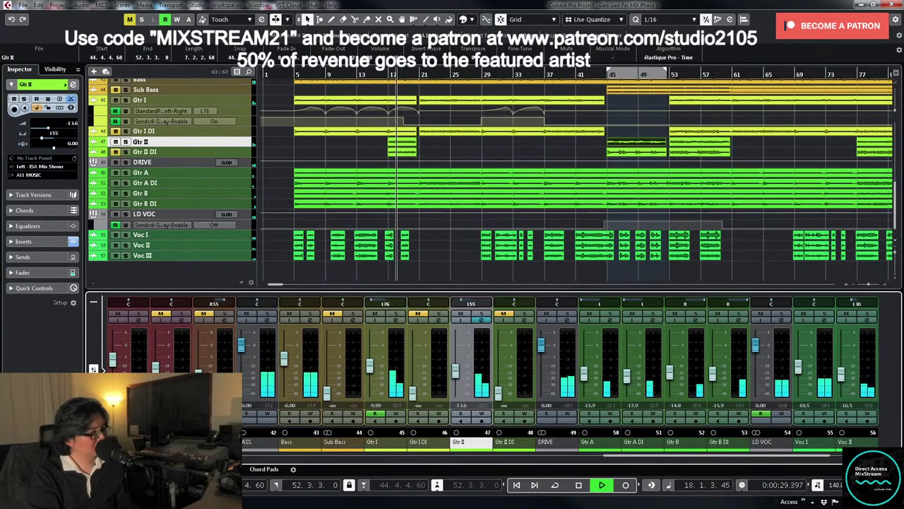
pyautogui.click(482, 314)
pyautogui.click(483, 321)
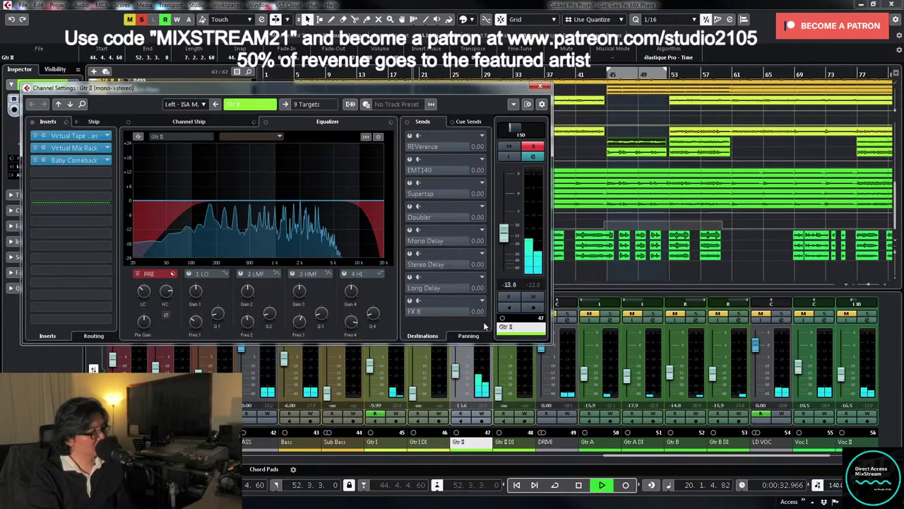
# - Enlarge the Gtr II track and loop playback over its event between bars 17 and 20
pyautogui.moveTo(466, 90); pyautogui.dragTo(735, 252)
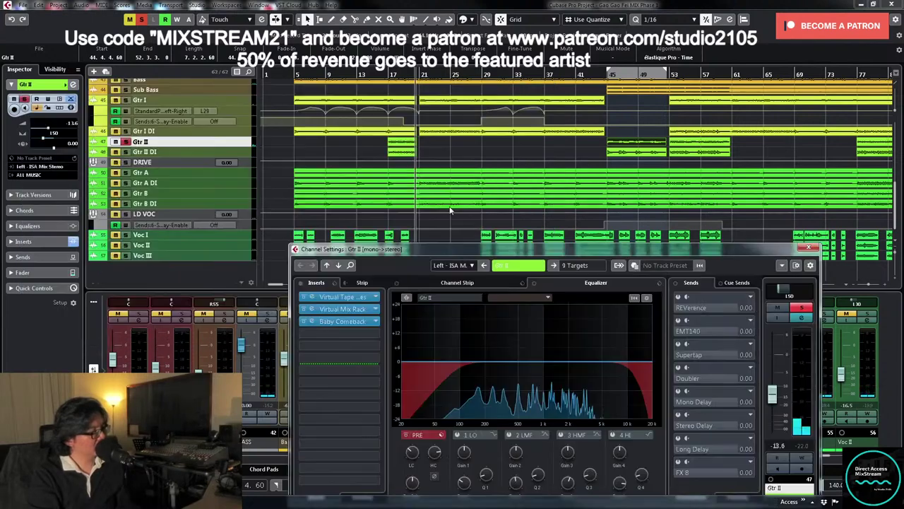
pyautogui.click(239, 141)
pyautogui.press('z')
pyautogui.moveTo(363, 166); pyautogui.dragTo(469, 192)
pyautogui.hotkey('shift', 'g')
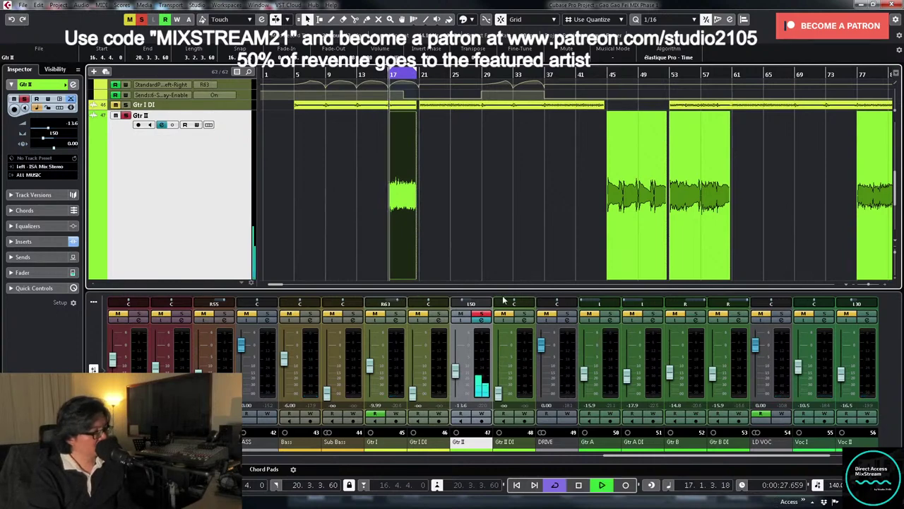
# - Enable EQ band 2 on Gtr II, sweep it as a narrow boost to about 2 kHz and turn it into a cut
pyautogui.click(481, 322)
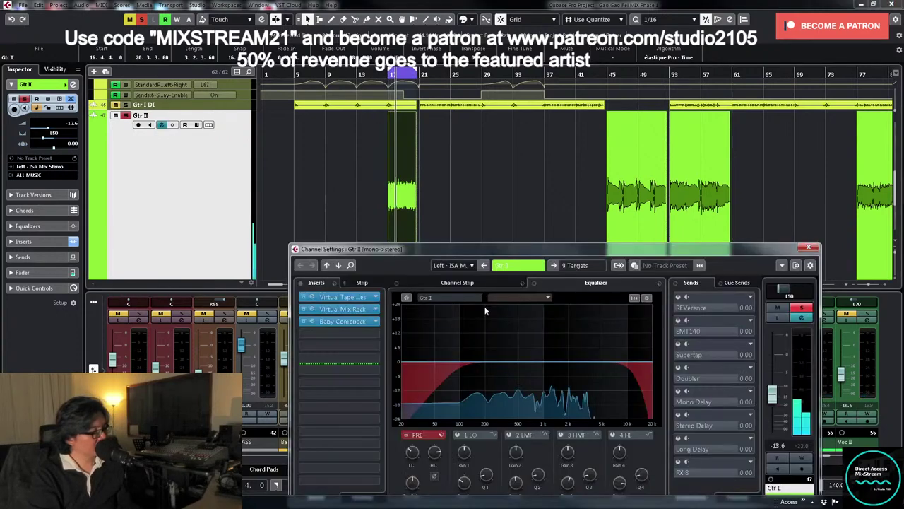
pyautogui.click(509, 435)
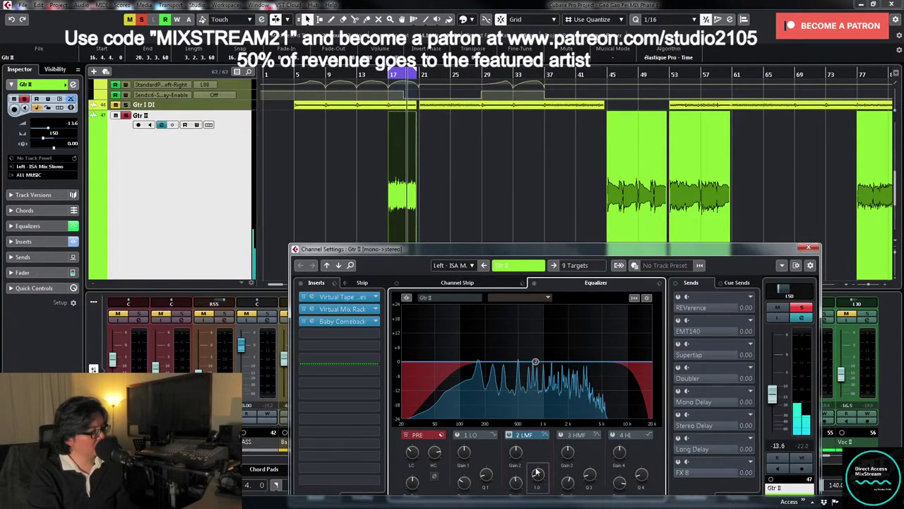
pyautogui.moveTo(536, 361); pyautogui.dragTo(568, 326)
pyautogui.moveTo(512, 450); pyautogui.dragTo(511, 490)
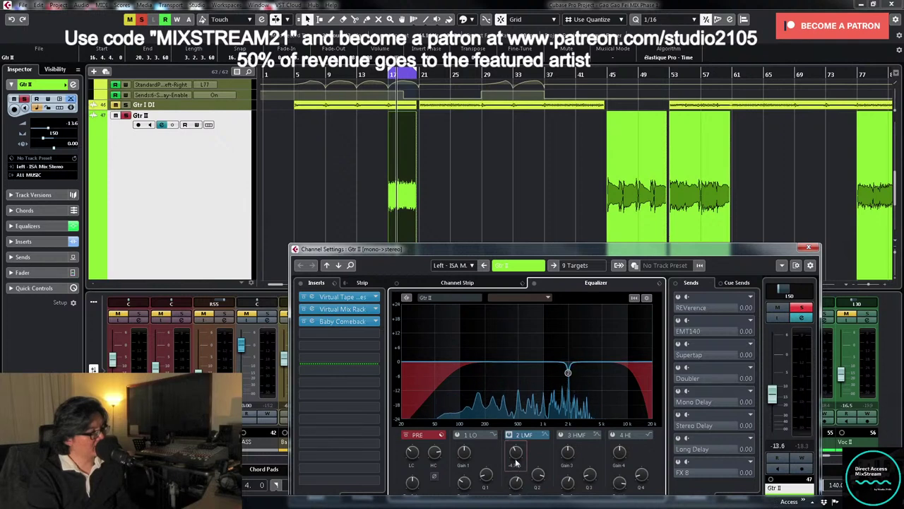
pyautogui.moveTo(517, 451); pyautogui.dragTo(518, 456)
# - Enable EQ band 3 on Gtr II as a narrow cut just above the band 2 notch and close the channel settings
pyautogui.click(561, 435)
pyautogui.moveTo(587, 475); pyautogui.dragTo(586, 345)
pyautogui.moveTo(571, 447)
pyautogui.mouseDown()
pyautogui.moveTo(570, 477)
pyautogui.moveTo(567, 452)
pyautogui.mouseUp()
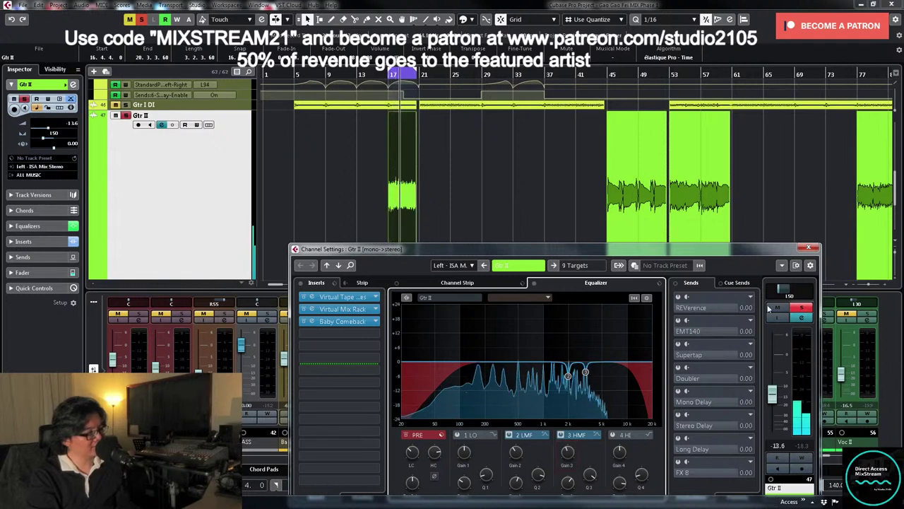
pyautogui.click(809, 249)
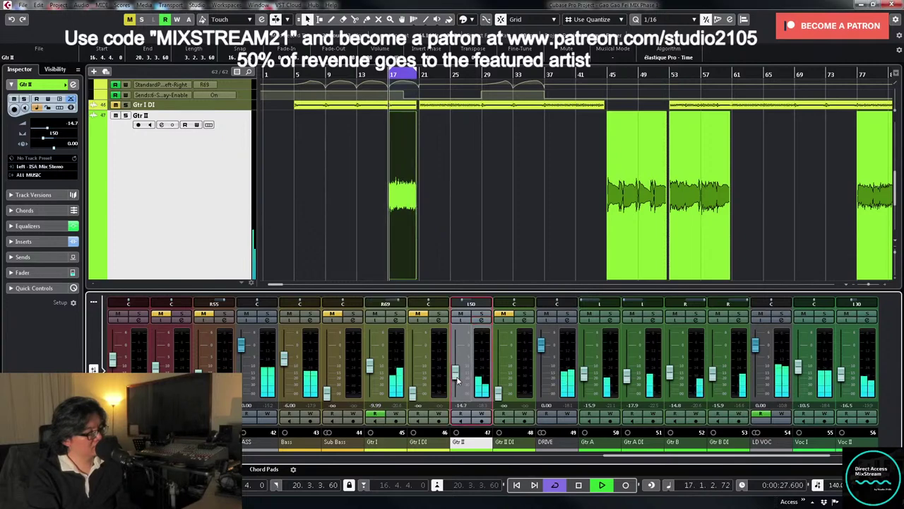
# - Deepen Gtr II's band 2 cut to about -11 dB and move the band 3 cut to about 1.78 kHz
pyautogui.click(481, 316)
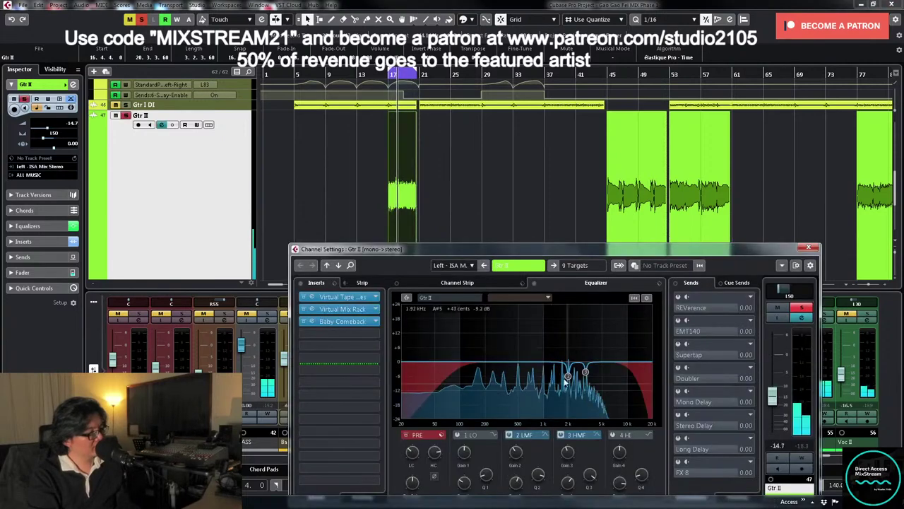
pyautogui.moveTo(517, 456)
pyautogui.mouseDown()
pyautogui.moveTo(521, 434)
pyautogui.moveTo(516, 466)
pyautogui.mouseUp()
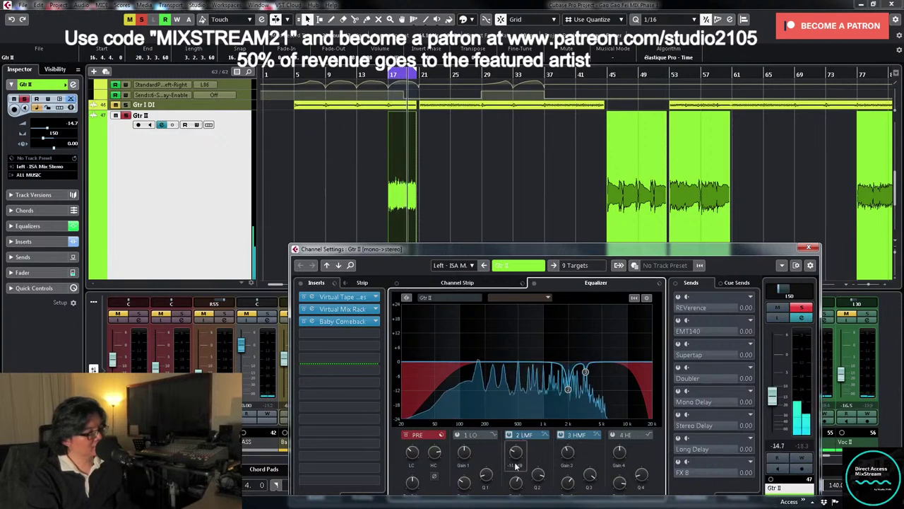
pyautogui.moveTo(585, 371); pyautogui.dragTo(563, 331)
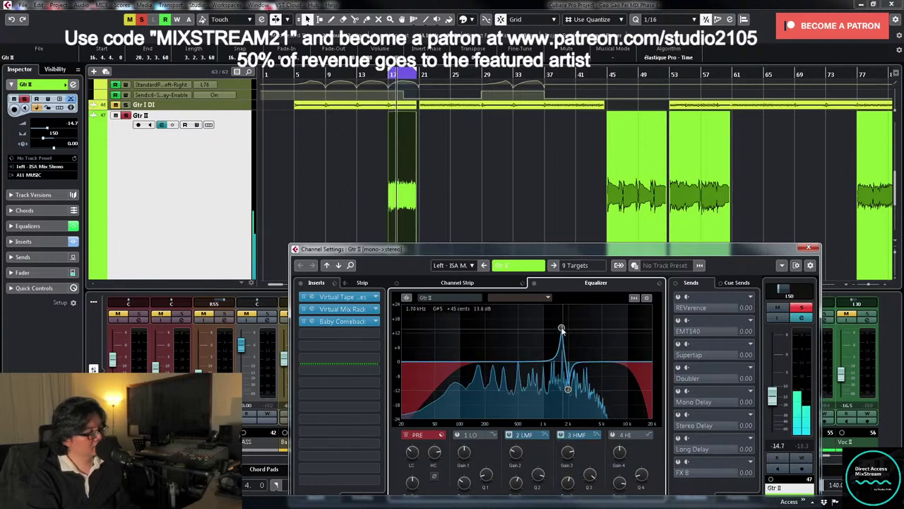
pyautogui.moveTo(567, 452); pyautogui.dragTo(566, 487)
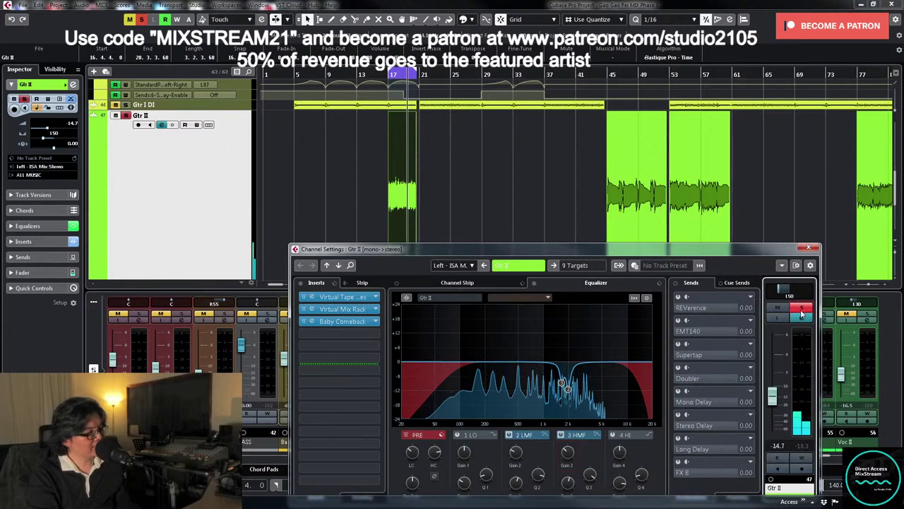
pyautogui.click(809, 247)
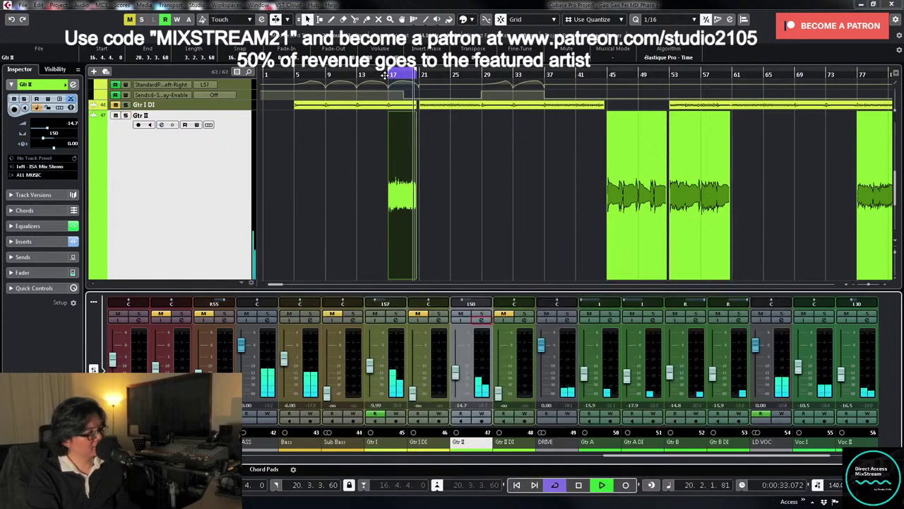
# - Set Gtr II's fader to -13.9 dB and its pan to R50, and continue playback without the loop
pyautogui.click(455, 372)
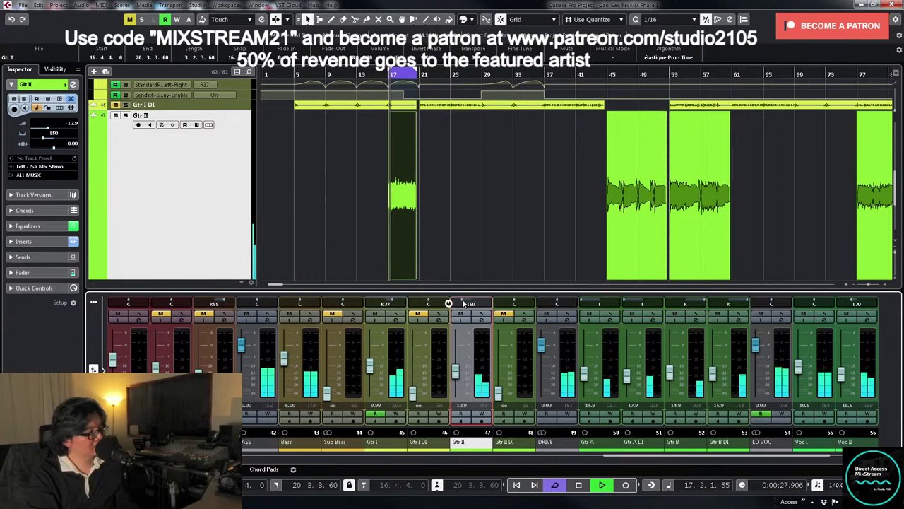
pyautogui.press('space')
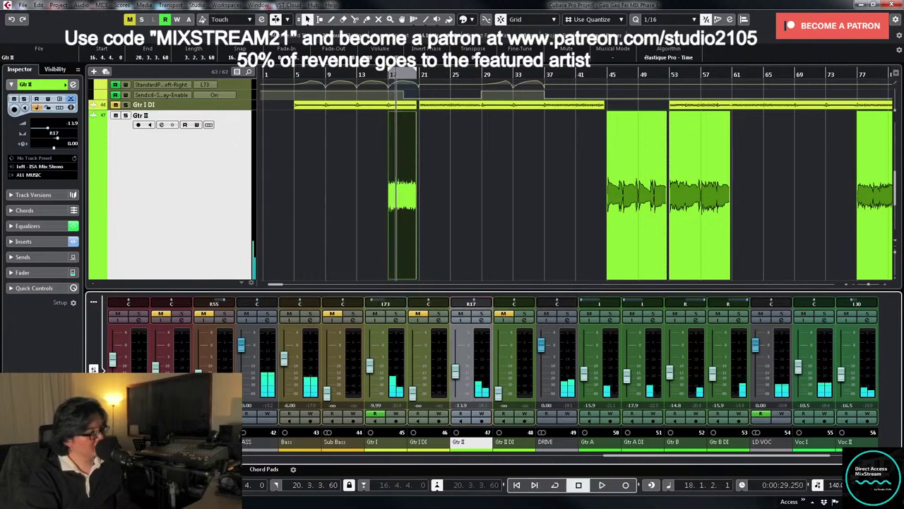
pyautogui.press('space')
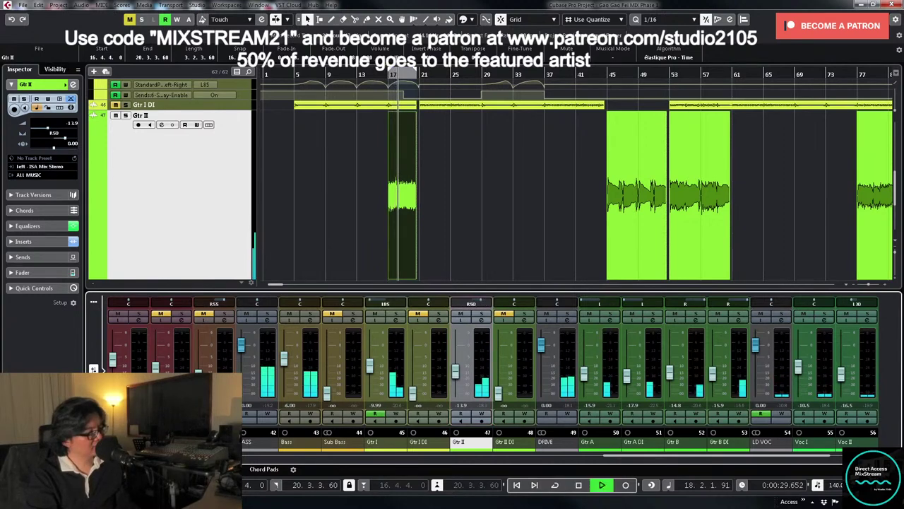
# - Play on past bar 20 and enlarge Gtr I's pan automation lane
pyautogui.scroll(2, 599, 207)
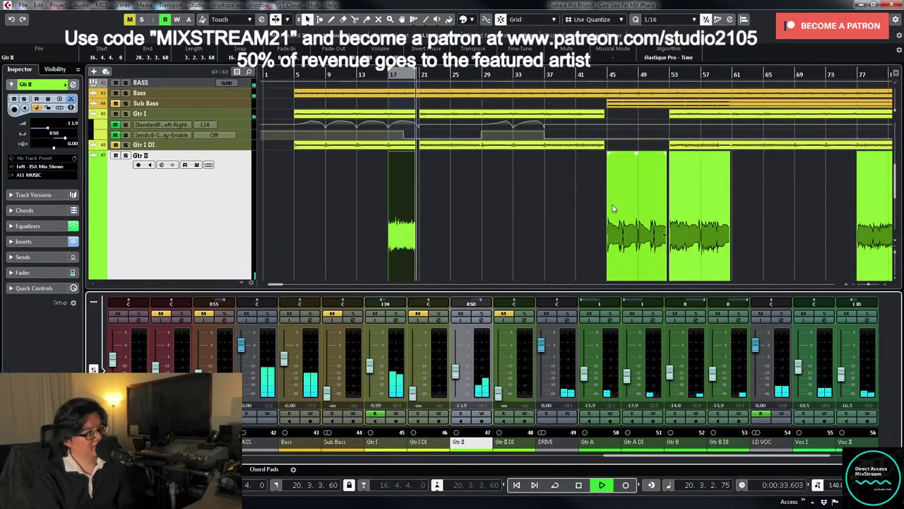
pyautogui.press('space')
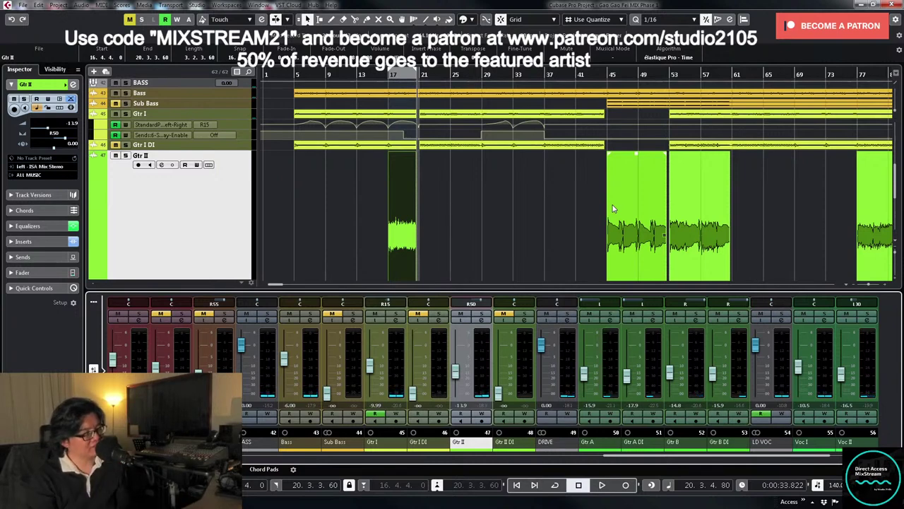
pyautogui.press('space')
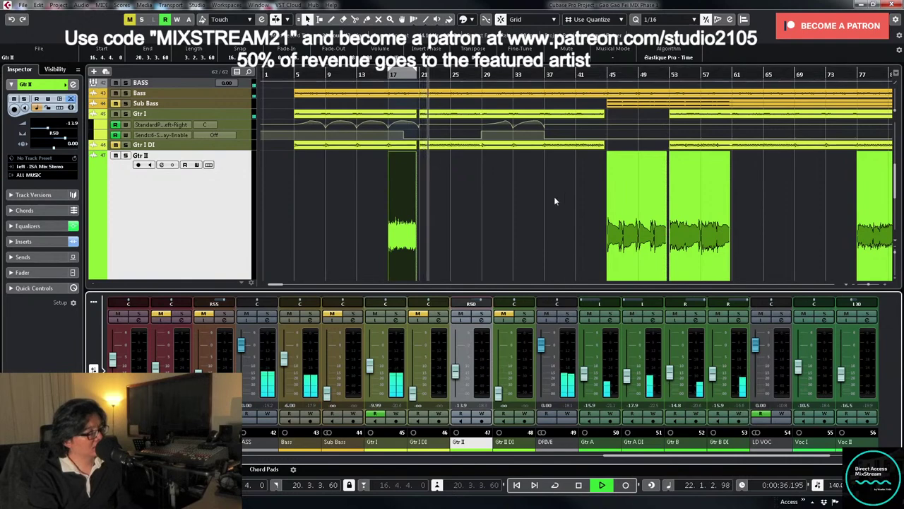
pyautogui.scroll(2, 557, 197)
pyautogui.moveTo(242, 167); pyautogui.dragTo(241, 282)
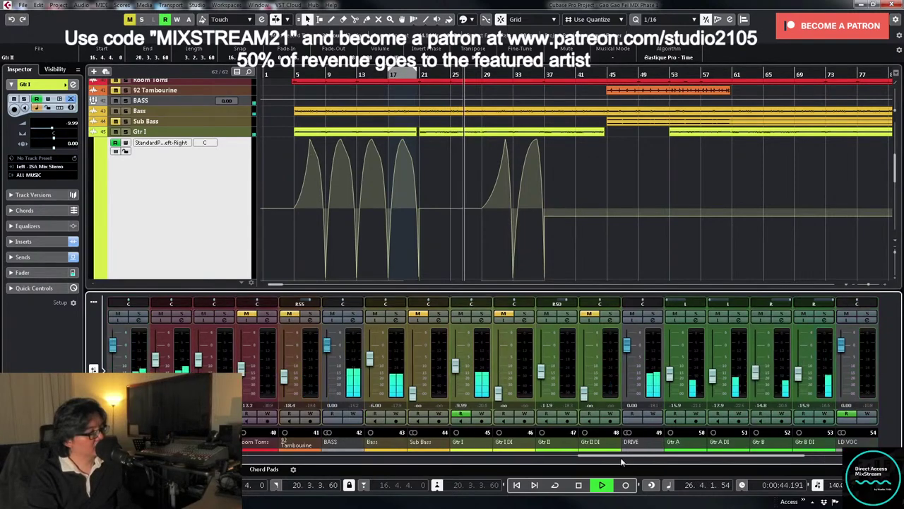
# - Set the Hihat fader to -13.9 dB in the mixer while the song plays
pyautogui.moveTo(646, 458); pyautogui.dragTo(473, 458)
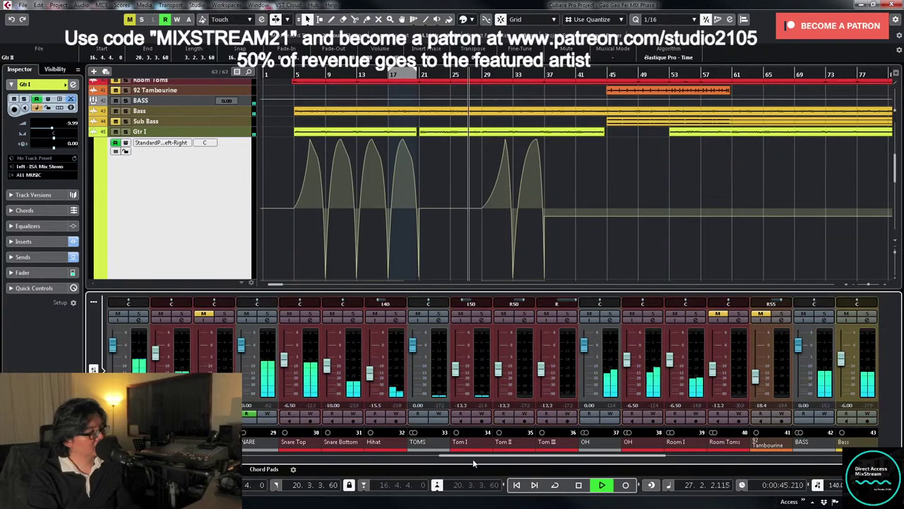
pyautogui.press('space')
pyautogui.click(368, 374)
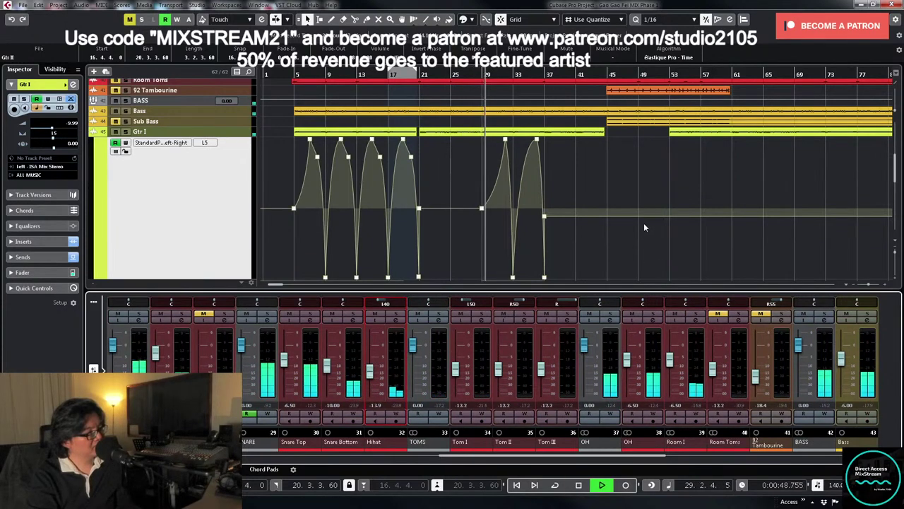
pyautogui.scroll(-5, 643, 222)
pyautogui.scroll(2, 670, 169)
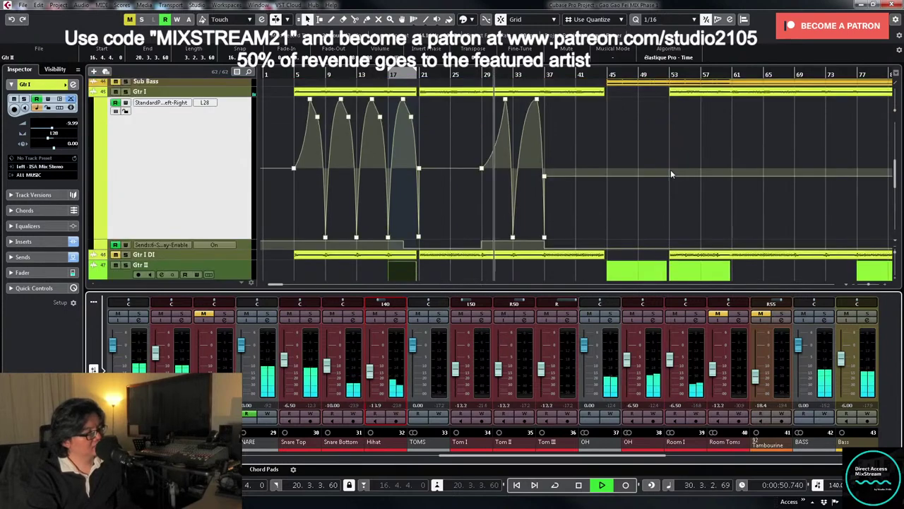
# - Examine Gtr I's pan automation against the Gtr II, rhythm guitar and vocal parts while the song plays
pyautogui.scroll(-6, 670, 169)
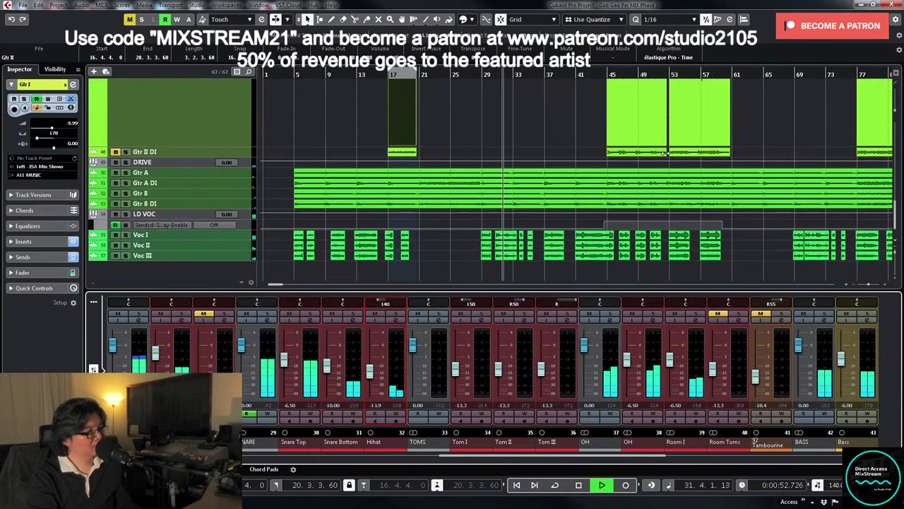
pyautogui.scroll(6, 666, 153)
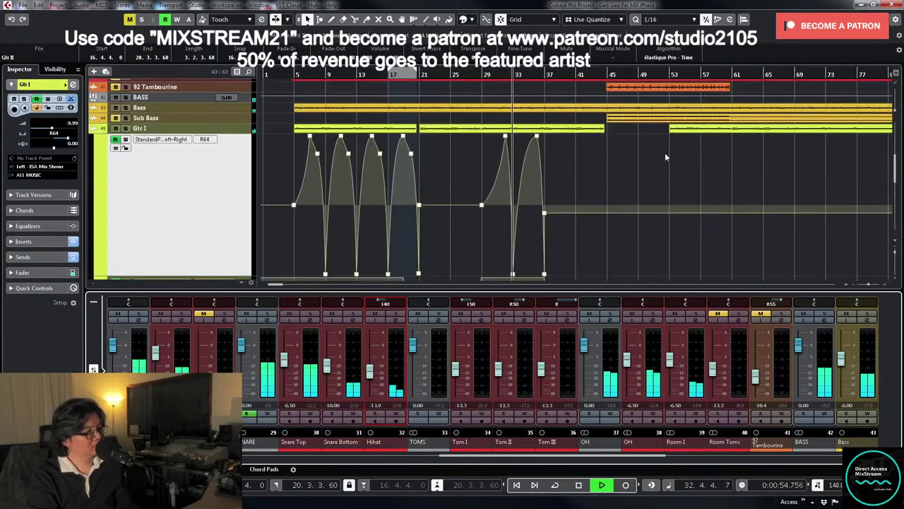
pyautogui.scroll(-4, 664, 157)
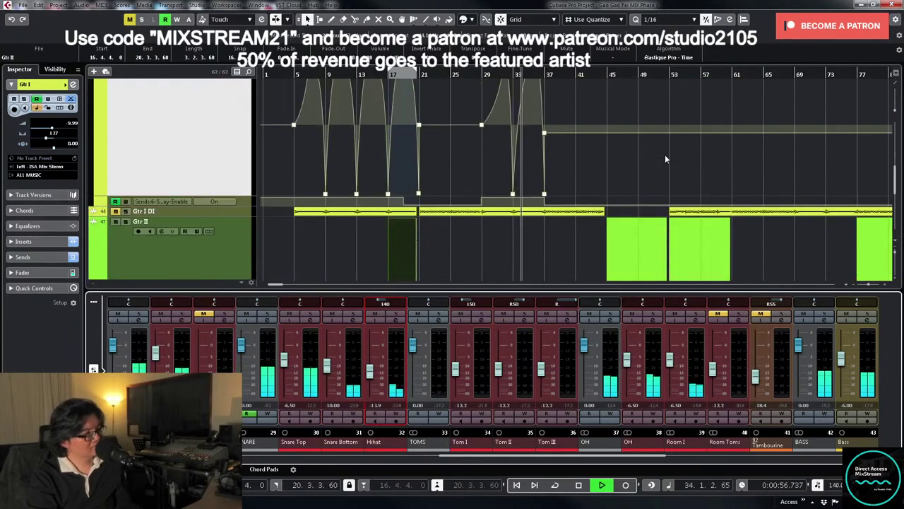
pyautogui.scroll(4, 666, 159)
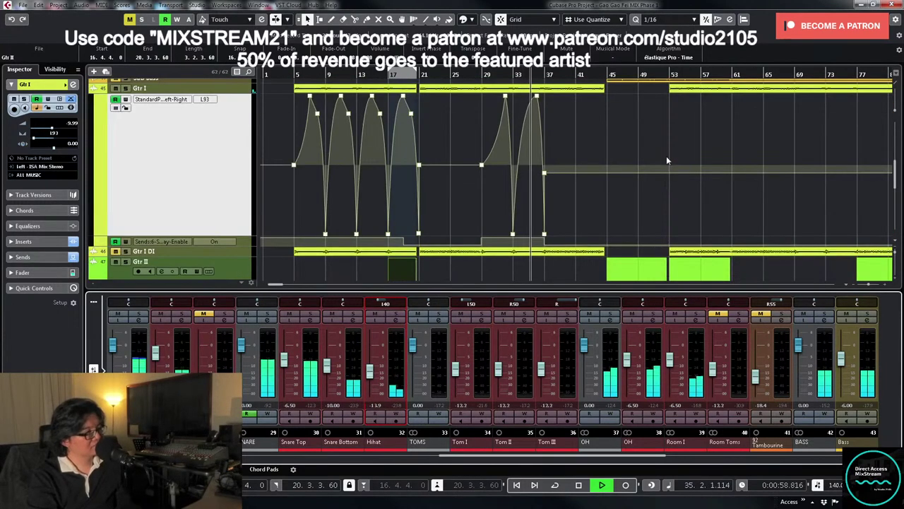
pyautogui.scroll(-3, 666, 157)
pyautogui.scroll(3, 665, 157)
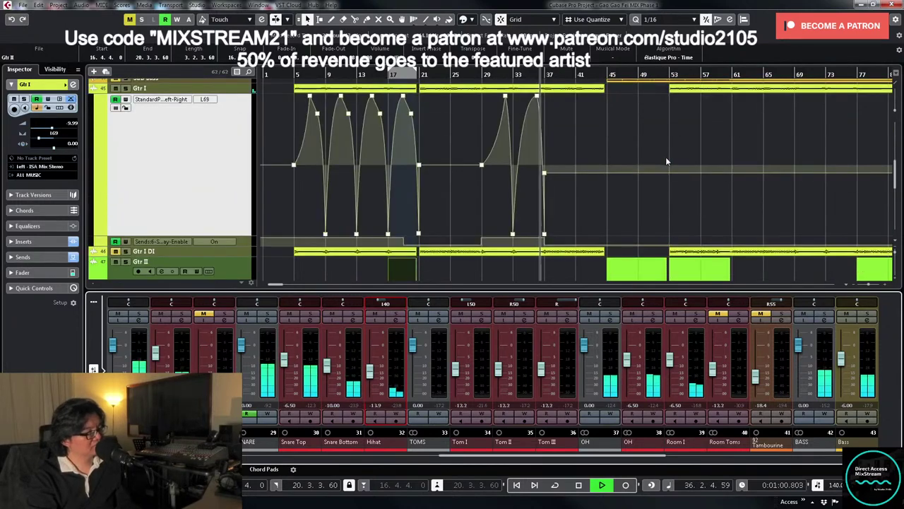
pyautogui.scroll(4, 666, 157)
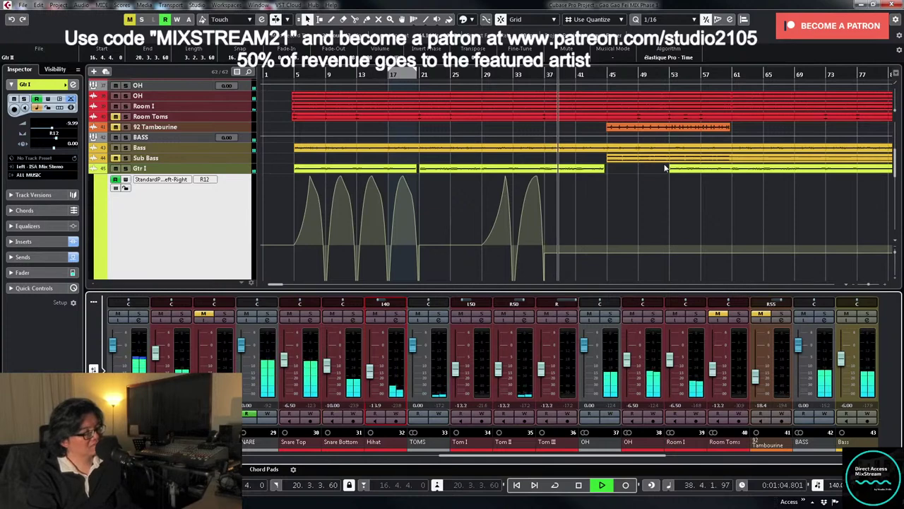
pyautogui.scroll(-3, 658, 166)
# - Add two points to Gtr I's pan automation, holding R12 until about bar 51 and moving to L50 at bar 52
pyautogui.rightClick(658, 168)
pyautogui.click(619, 171)
pyautogui.scroll(2, 636, 166)
pyautogui.rightClick(654, 195)
pyautogui.click(655, 195)
pyautogui.click(633, 190)
pyautogui.press('h')
pyautogui.press('h')
pyautogui.press('h')
pyautogui.scroll(1, 722, 191)
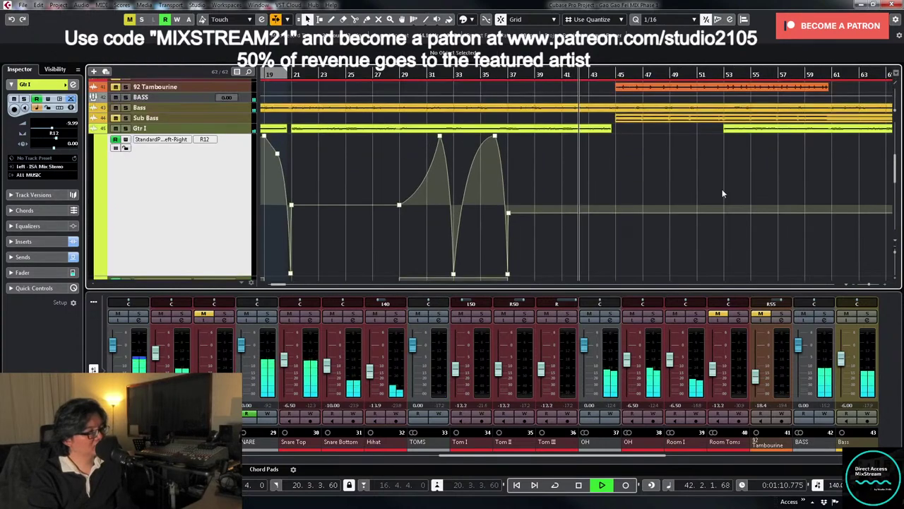
pyautogui.rightClick(722, 189)
pyautogui.click(656, 196)
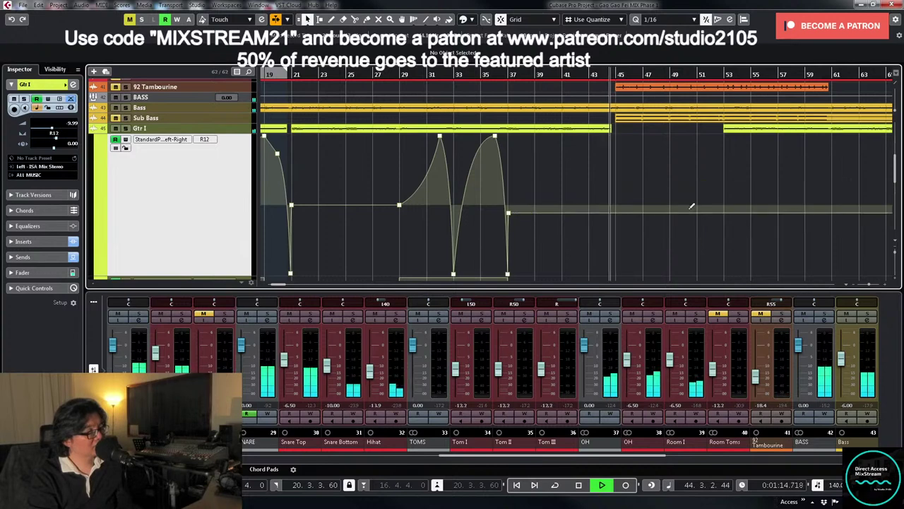
pyautogui.click(701, 187)
pyautogui.moveTo(703, 186); pyautogui.dragTo(713, 169)
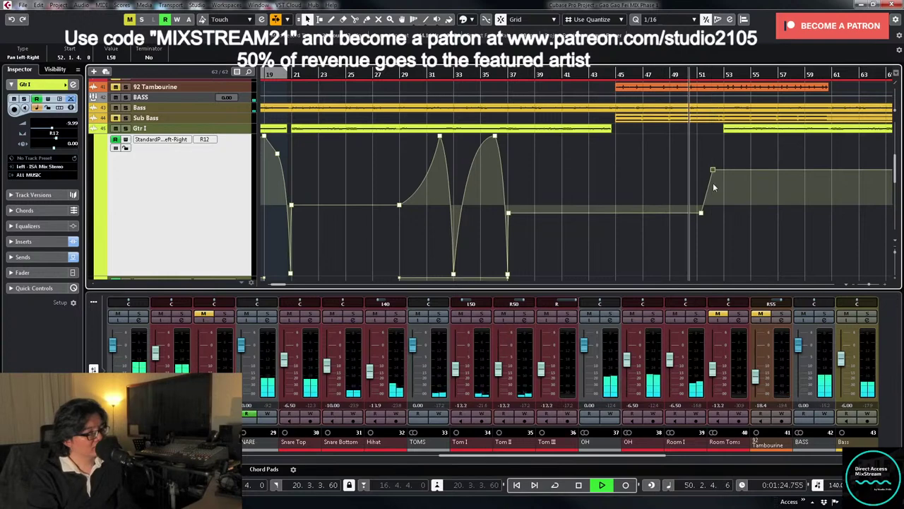
# - Stop playback and review Gtr I's pan automation against the Gtr I and Gtr II parts across the whole song
pyautogui.click(708, 226)
pyautogui.press('g')
pyautogui.press('g')
pyautogui.press('g')
pyautogui.press('g')
pyautogui.scroll(-3, 673, 225)
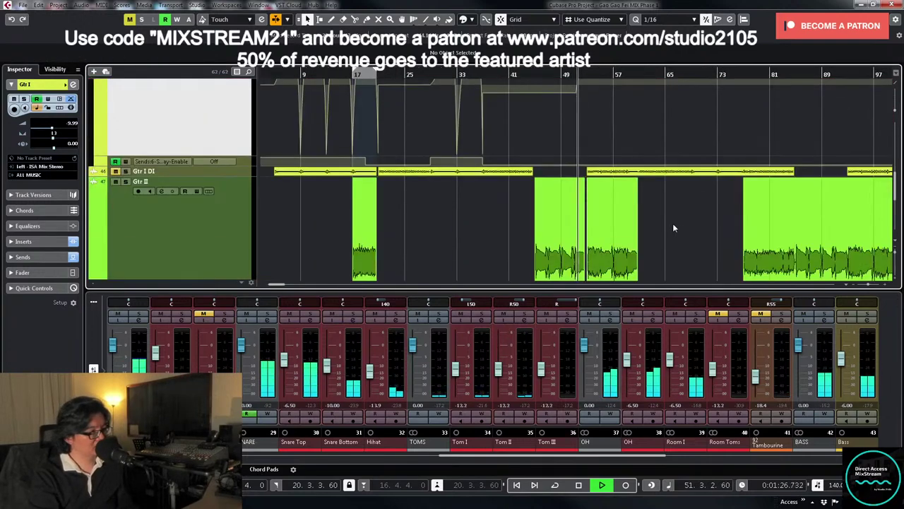
pyautogui.press('space')
pyautogui.scroll(3, 670, 223)
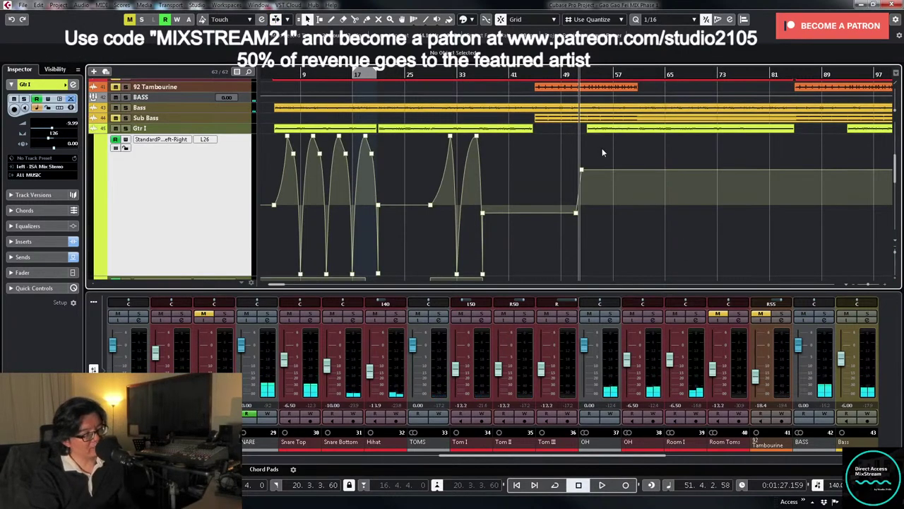
pyautogui.press('g')
pyautogui.press('g')
pyautogui.scroll(-3, 472, 223)
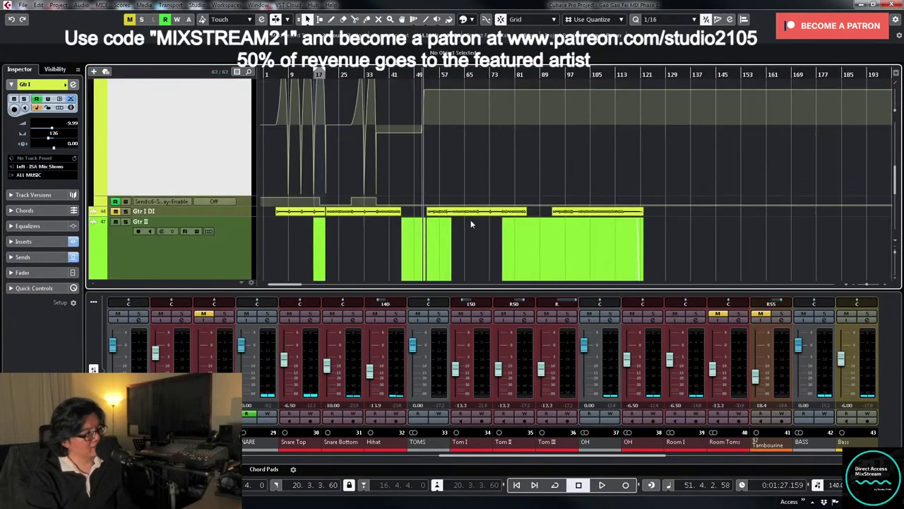
pyautogui.scroll(3, 499, 219)
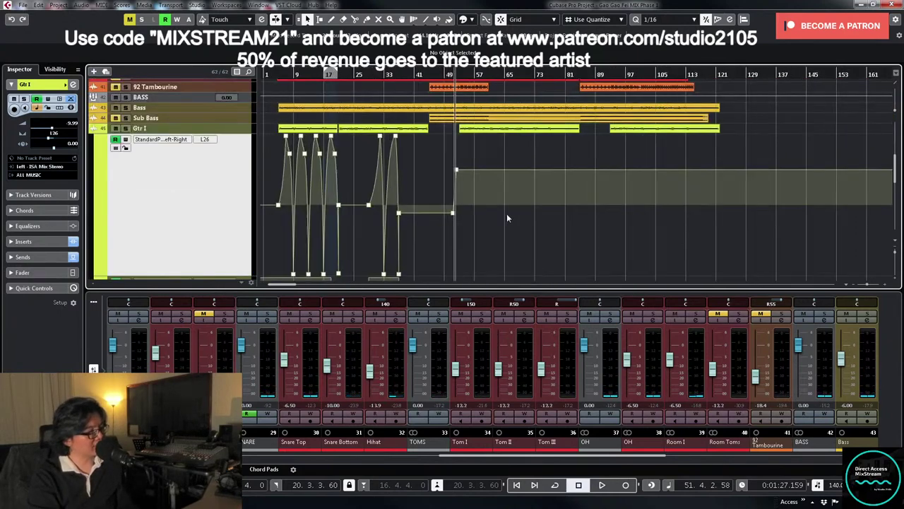
# - Listen to the guitars past bar 53 with the Gtr I and Gtr II channels shown in the mixer
pyautogui.press('h')
pyautogui.press('h')
pyautogui.press('h')
pyautogui.press('h')
pyautogui.moveTo(654, 460); pyautogui.dragTo(751, 464)
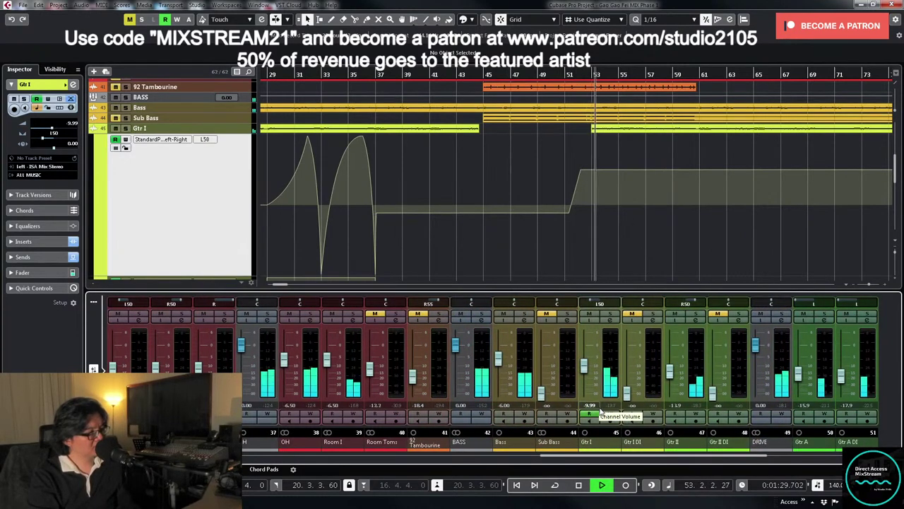
pyautogui.moveTo(647, 229)
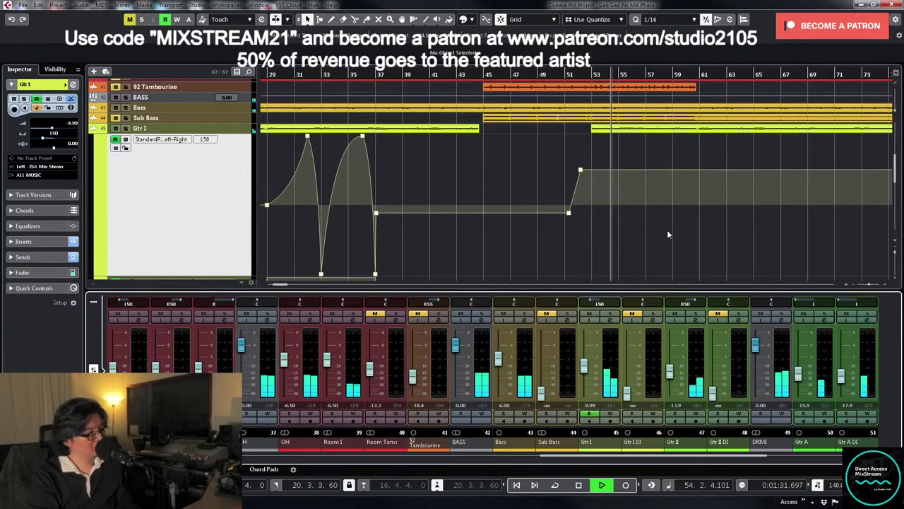
pyautogui.scroll(-4, 690, 224)
pyautogui.scroll(3, 729, 191)
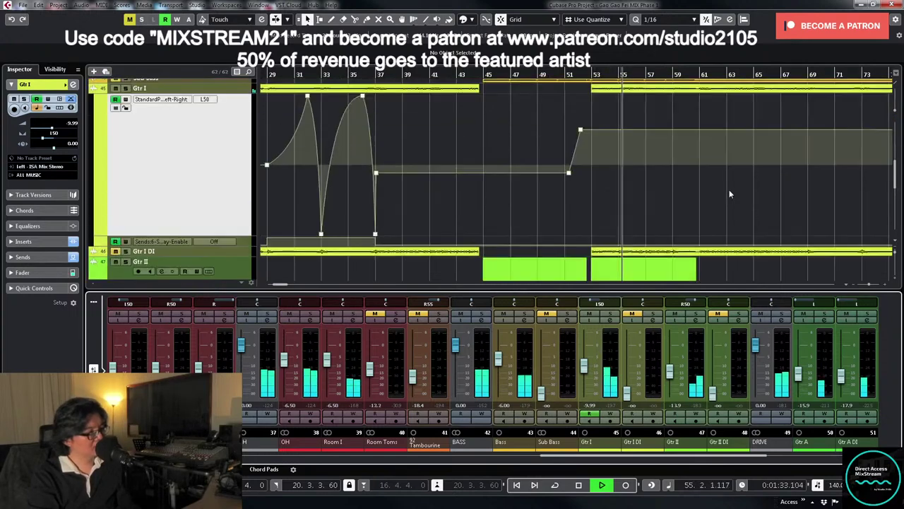
# - Replay from before bar 50, write a Gtr I volume drop to -12.2 dB, and stop writing and playback
pyautogui.click(528, 75)
pyautogui.click(609, 414)
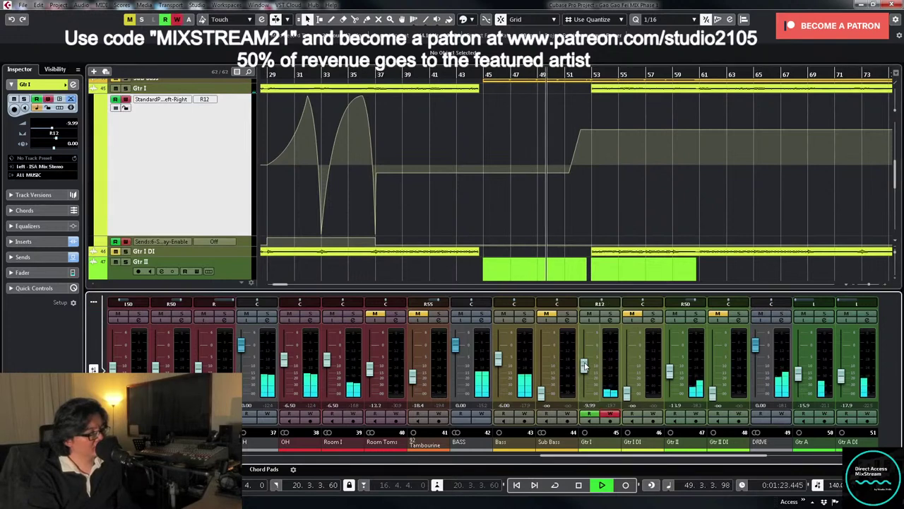
pyautogui.moveTo(584, 368); pyautogui.dragTo(586, 374)
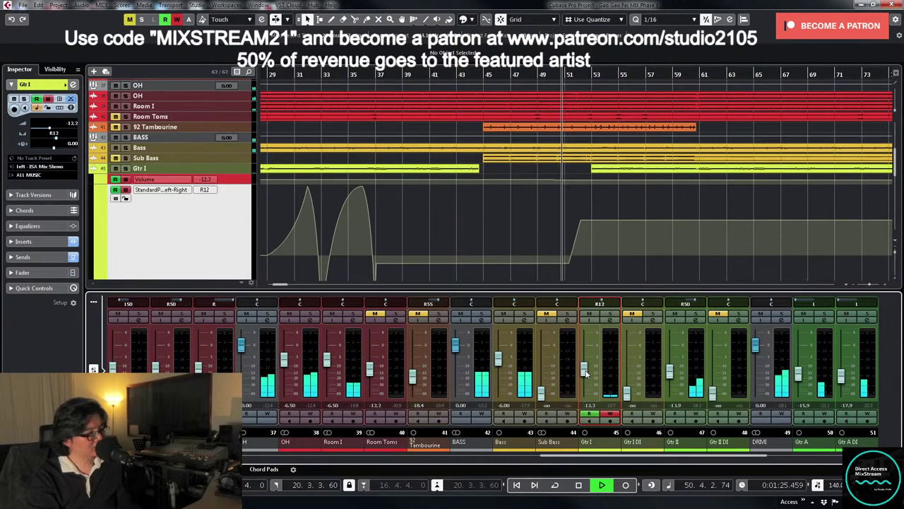
pyautogui.click(609, 414)
pyautogui.click(529, 231)
pyautogui.press('space')
# - Enlarge Gtr I's volume automation lane and set the point where the drop begins at bar 50 to -10 dB
pyautogui.click(235, 182)
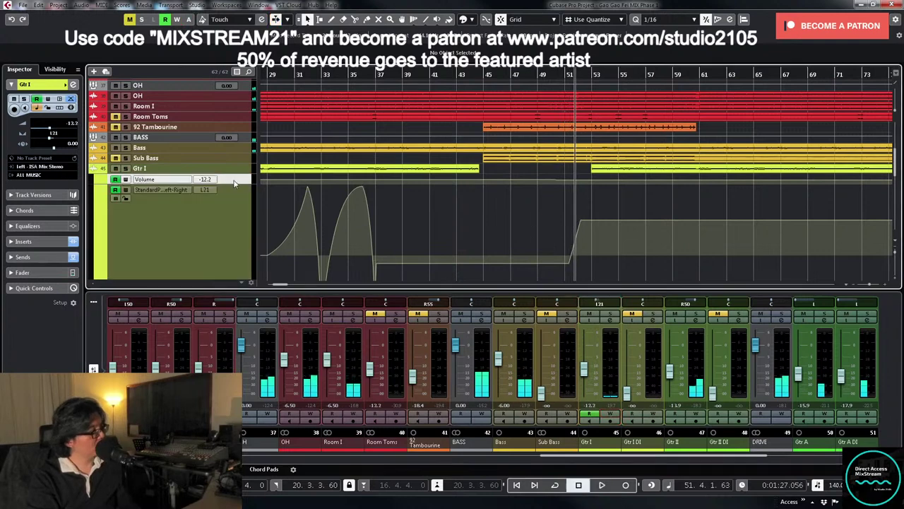
pyautogui.press('z')
pyautogui.moveTo(552, 185); pyautogui.dragTo(553, 194)
pyautogui.hotkey('ctrl', 'z')
pyautogui.press('Left')
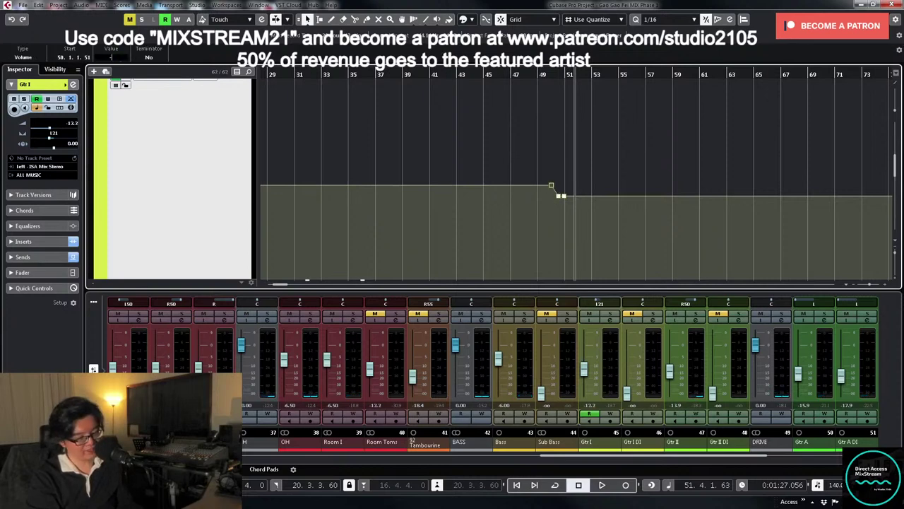
# - Resume playback and set the volume point at the end of Gtr I's drop to -12.5 dB
pyautogui.press('space')
pyautogui.hotkey('shift', 'f')
pyautogui.click(508, 196)
pyautogui.moveTo(509, 211); pyautogui.dragTo(524, 199)
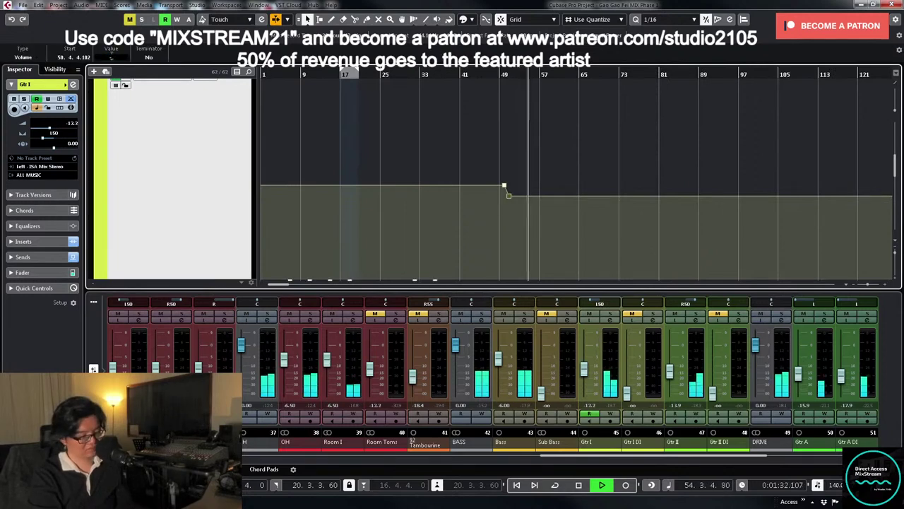
pyautogui.write('-12.5')
pyautogui.press('Return')
pyautogui.click(608, 164)
# - Stop playback and widen Gtr I's pan automation point at bar 52 to L75
pyautogui.scroll(-3, 611, 170)
pyautogui.scroll(-1, 614, 182)
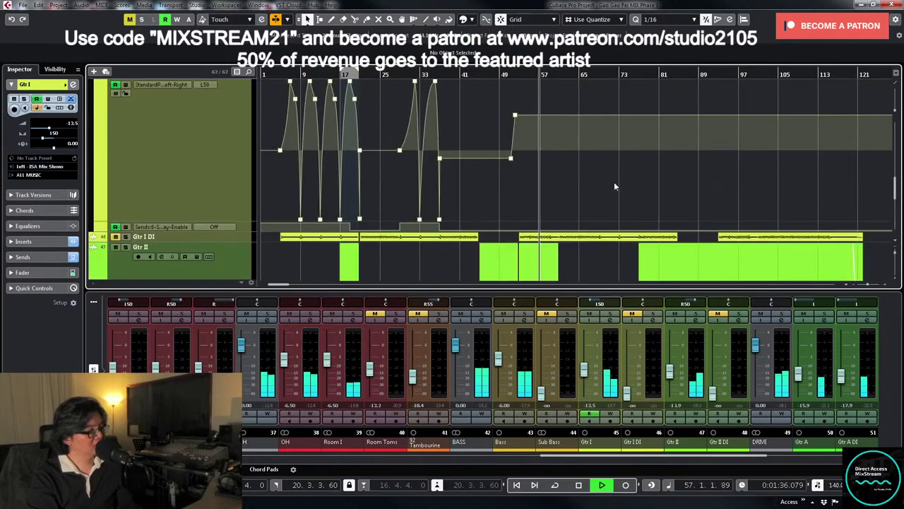
pyautogui.scroll(3, 614, 182)
pyautogui.scroll(-1, 600, 188)
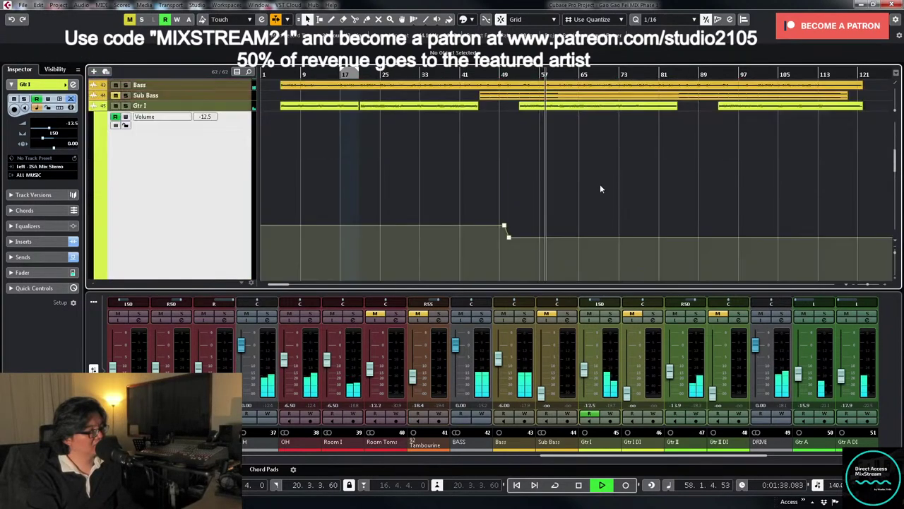
pyautogui.scroll(-2, 568, 190)
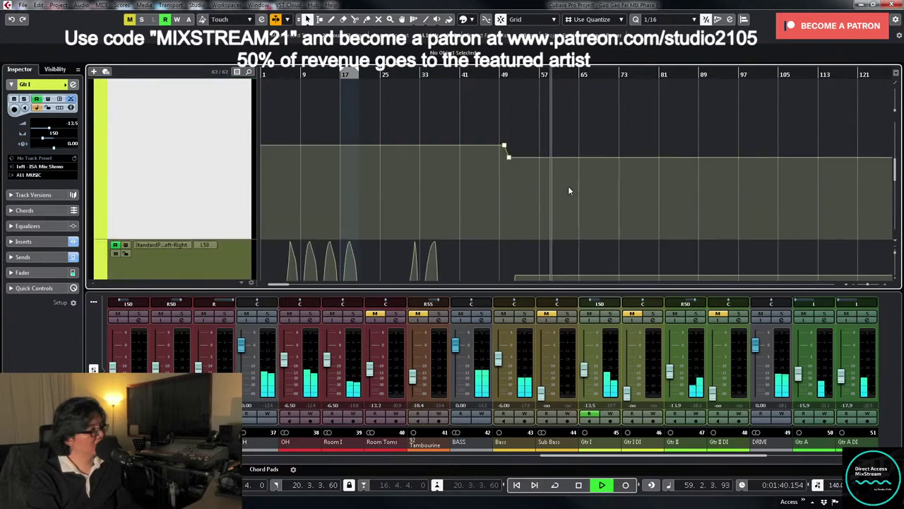
pyautogui.scroll(-2, 568, 189)
pyautogui.press('space')
pyautogui.click(515, 196)
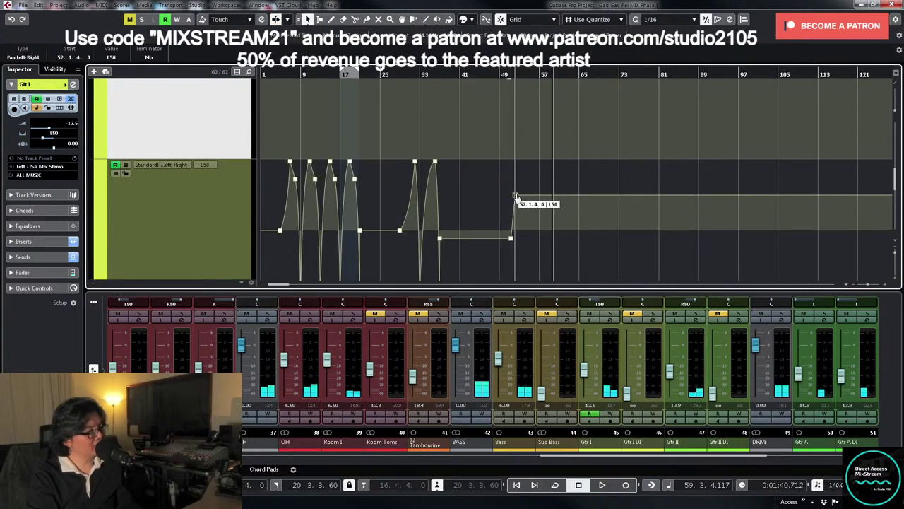
pyautogui.moveTo(516, 196); pyautogui.dragTo(516, 182)
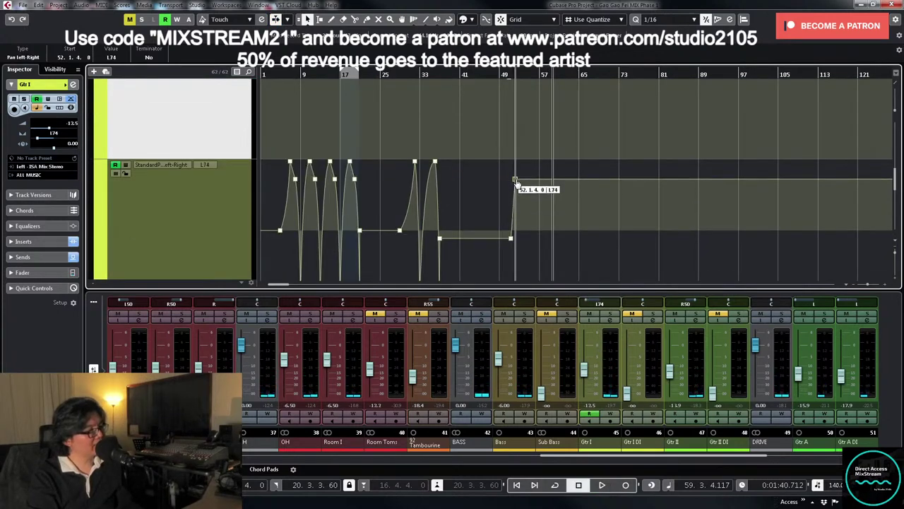
# - Resume playback, show Gtr II's volume automation lane and make it taller
pyautogui.press('space')
pyautogui.scroll(-2, 575, 186)
pyautogui.scroll(1, 575, 186)
pyautogui.scroll(-4, 417, 207)
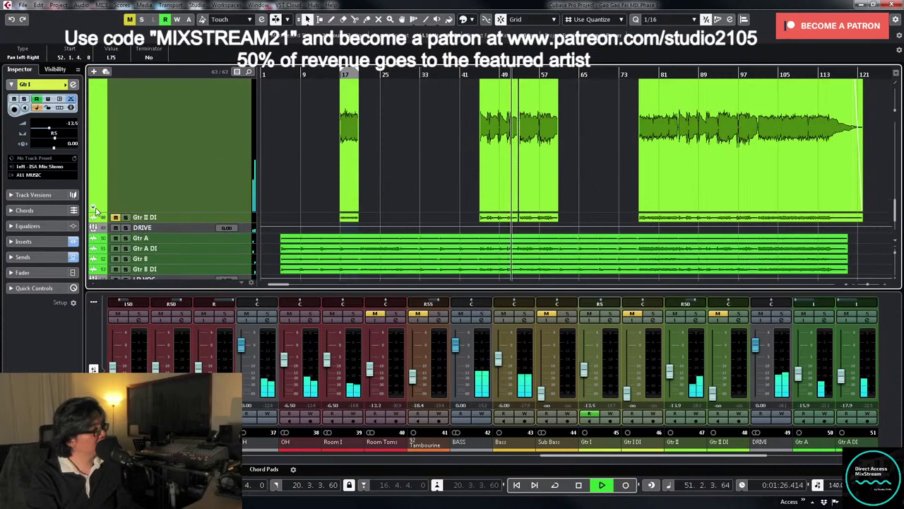
pyautogui.click(94, 210)
pyautogui.moveTo(242, 231); pyautogui.dragTo(240, 278)
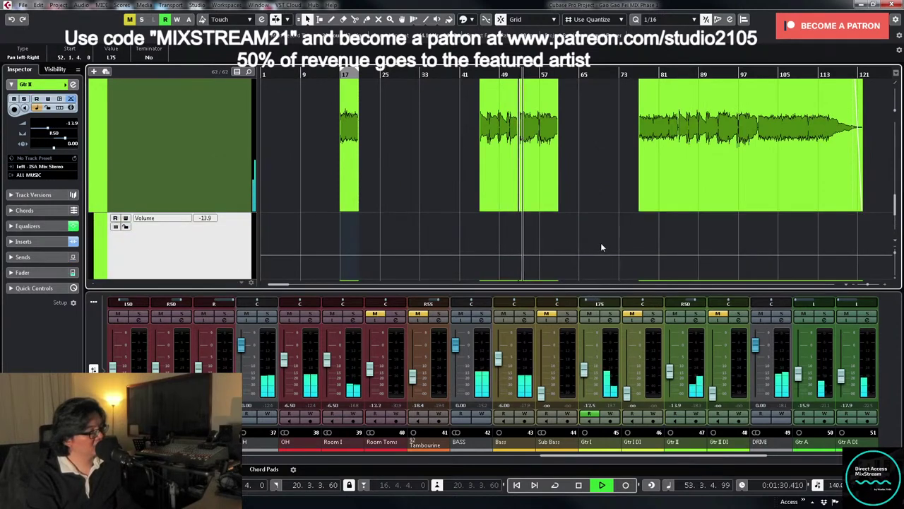
# - Replay from bar 49 with automation writing on for Gtr II and move its pan to R64 at about bar 52
pyautogui.click(506, 73)
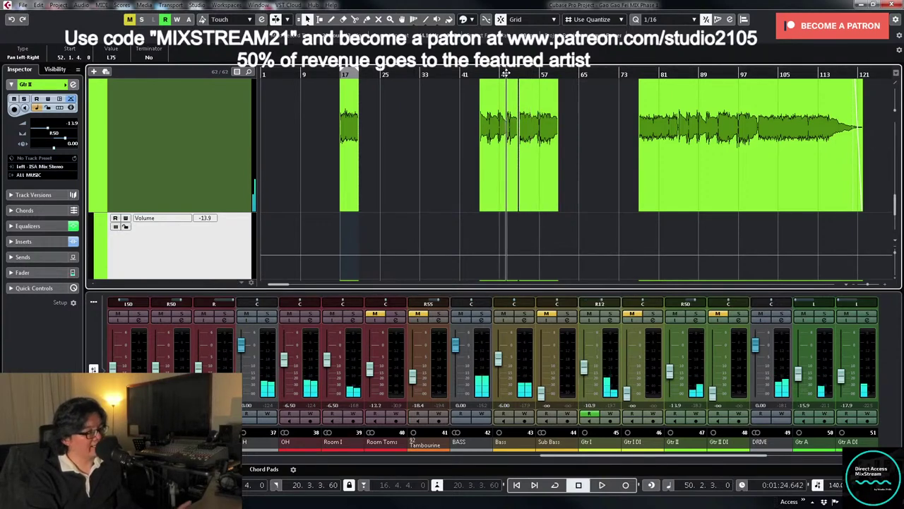
pyautogui.scroll(1, 548, 112)
pyautogui.moveTo(521, 74); pyautogui.dragTo(493, 74)
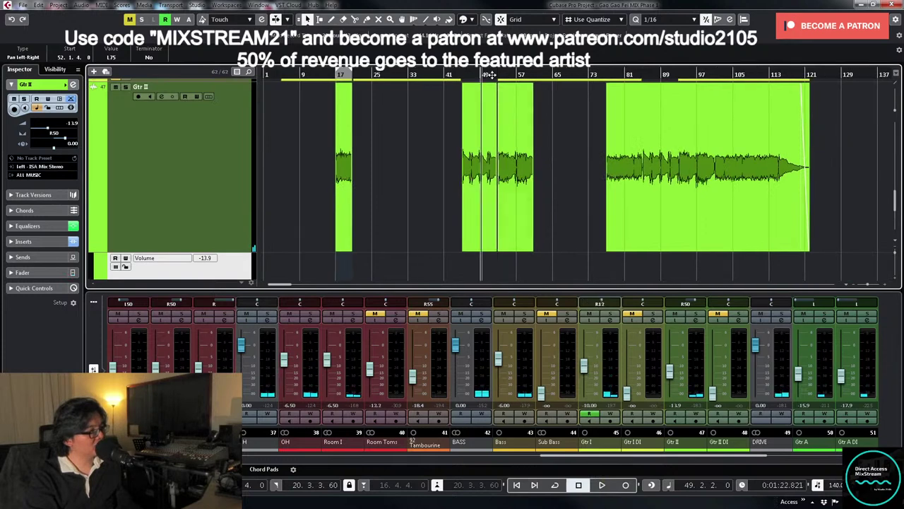
pyautogui.scroll(-1, 518, 141)
pyautogui.press('space')
pyautogui.click(695, 416)
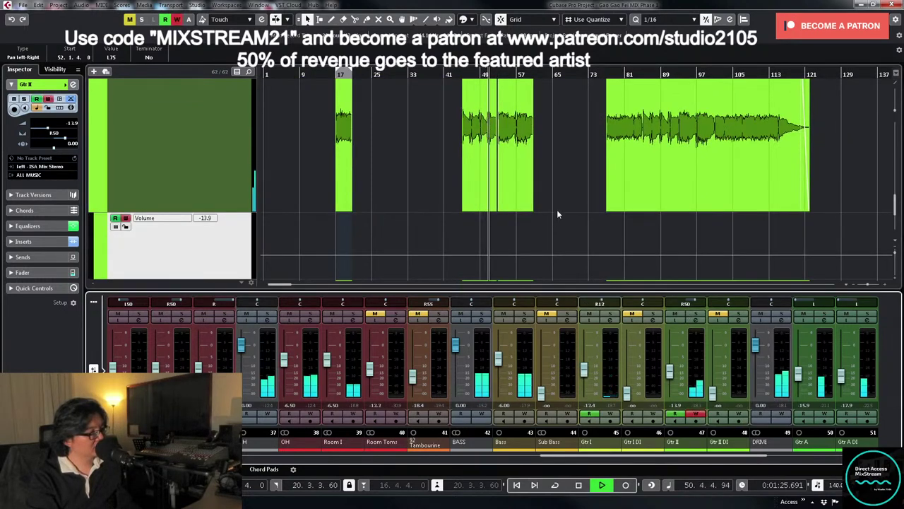
pyautogui.click(592, 245)
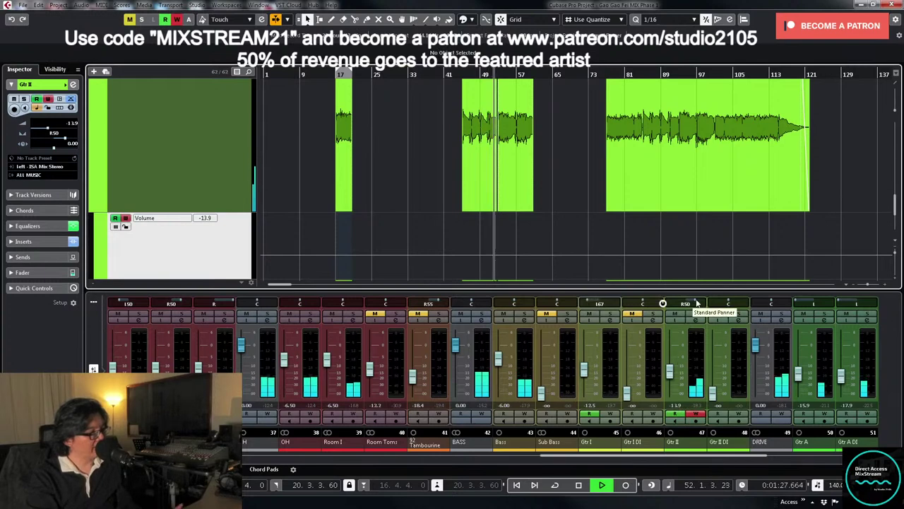
pyautogui.moveTo(696, 302); pyautogui.dragTo(700, 302)
pyautogui.click(696, 414)
# - Enlarge Gtr II's pan automation lane around the pan change at bar 52 and stop playback
pyautogui.click(250, 176)
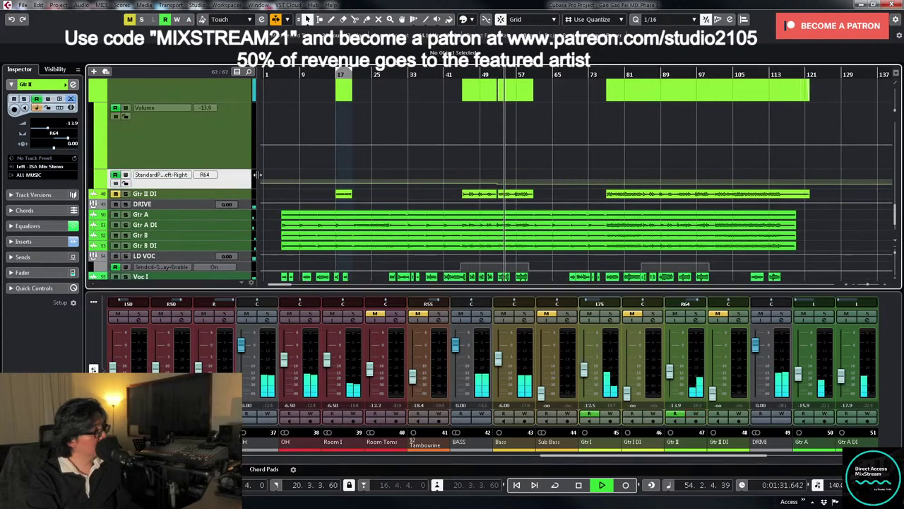
pyautogui.press('z')
pyautogui.press('h')
pyautogui.press('h')
pyautogui.press('h')
pyautogui.press('h')
pyautogui.press('h')
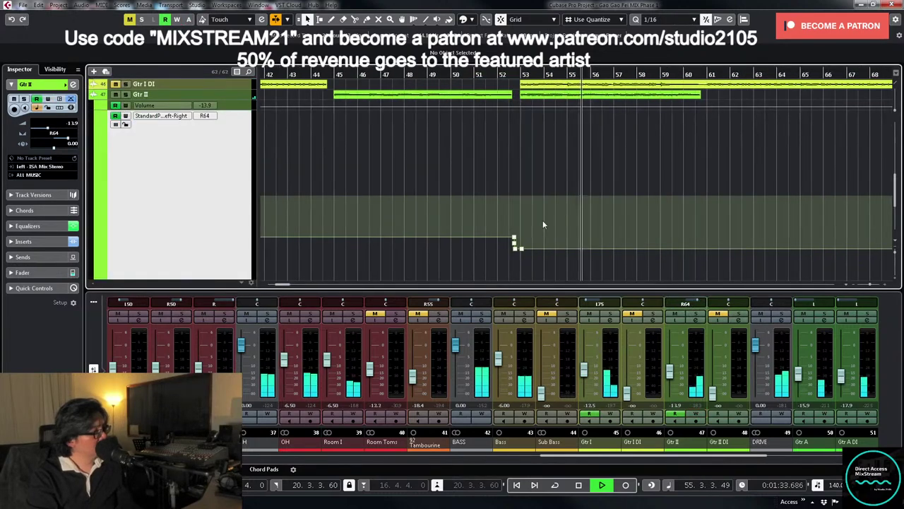
pyautogui.press('space')
# - Delete the surplus points in Gtr II's pan change and set its end point at bar 52 to R75
pyautogui.press('h')
pyautogui.press('h')
pyautogui.press('h')
pyautogui.click(423, 242)
pyautogui.press('Delete')
pyautogui.moveTo(430, 242)
pyautogui.mouseDown()
pyautogui.moveTo(445, 260)
pyautogui.moveTo(428, 259)
pyautogui.mouseUp()
pyautogui.press('Delete')
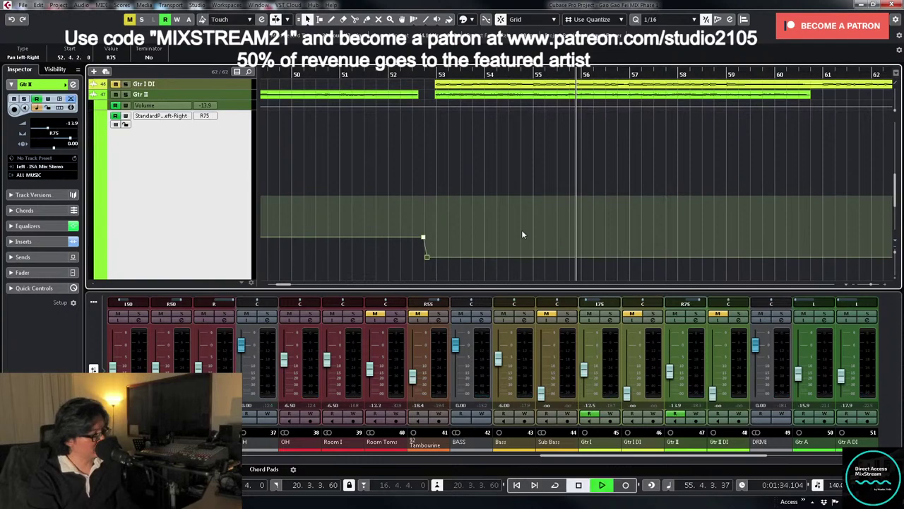
# - Play the mix on from about bar 56 with the whole song in view
pyautogui.press('g')
pyautogui.press('g')
pyautogui.press('g')
pyautogui.press('space')
pyautogui.press('g')
pyautogui.hotkey('shift', 'g')
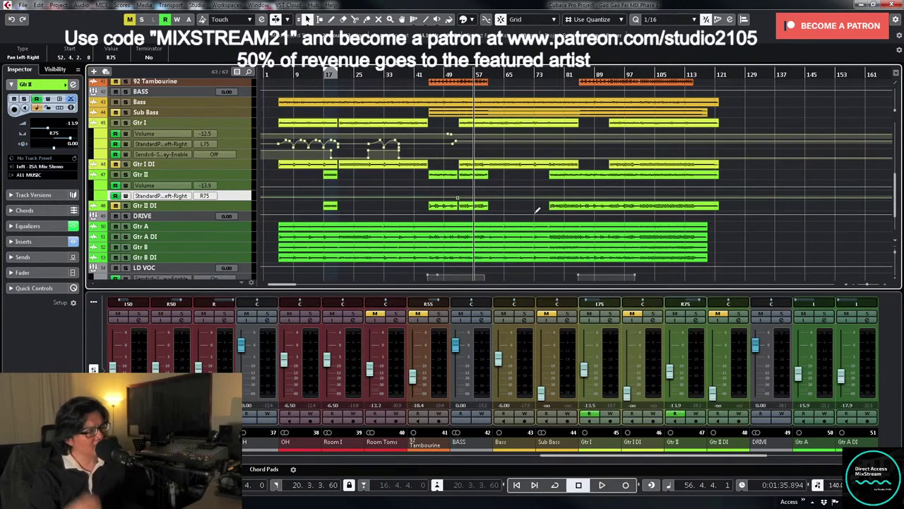
pyautogui.press('space')
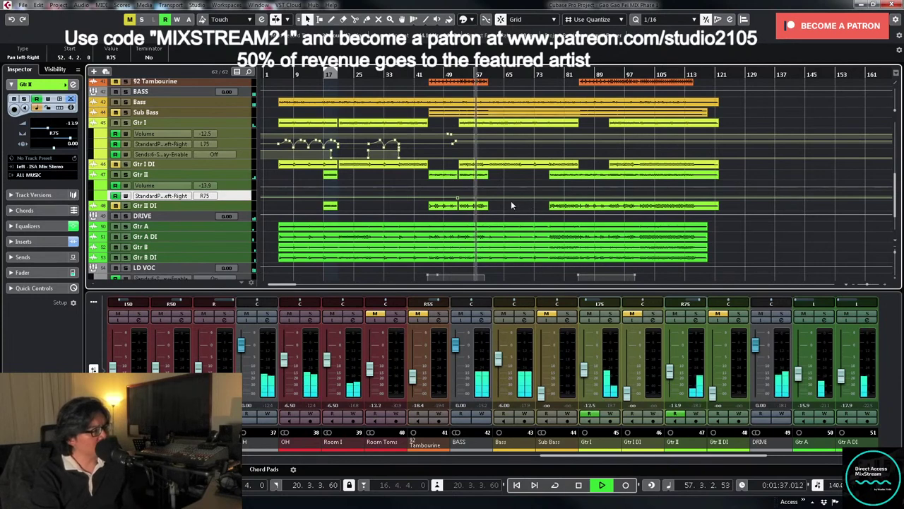
pyautogui.click(504, 173)
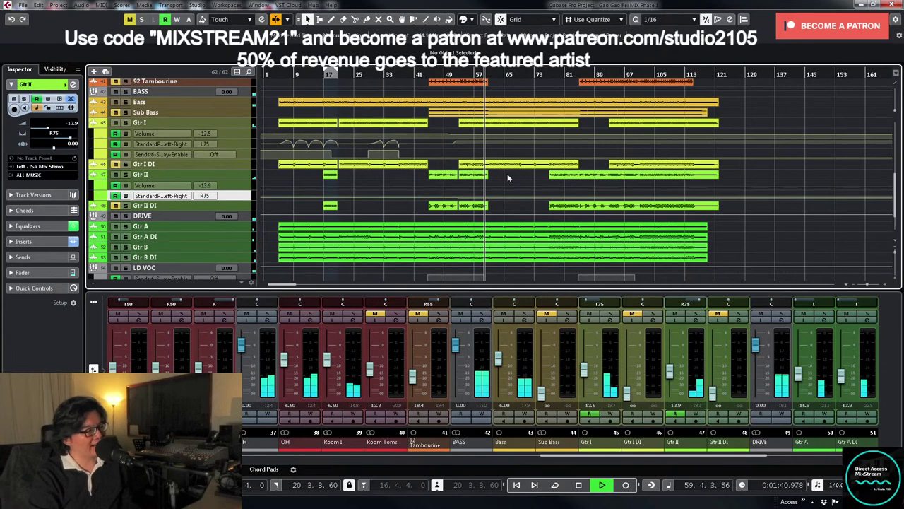
# - Stop playback, select the Voc II and Voc III tracks, enlarge them and play from bar 44
pyautogui.scroll(-2, 505, 180)
pyautogui.press('space')
pyautogui.click(425, 75)
pyautogui.click(240, 255)
pyautogui.keyDown('shift'); pyautogui.click(240, 247); pyautogui.keyUp('shift')
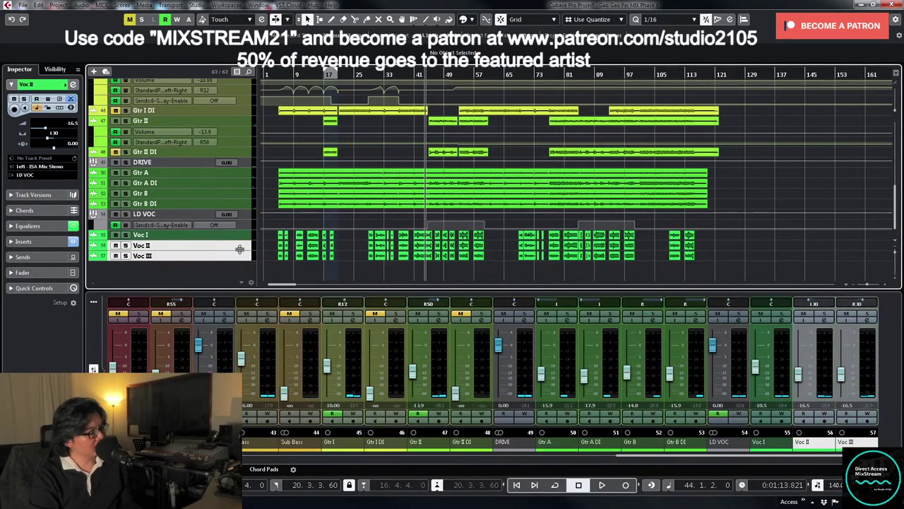
pyautogui.press('z')
pyautogui.scroll(-3, 463, 241)
pyautogui.press('space')
pyautogui.press('h')
pyautogui.press('h')
pyautogui.press('h')
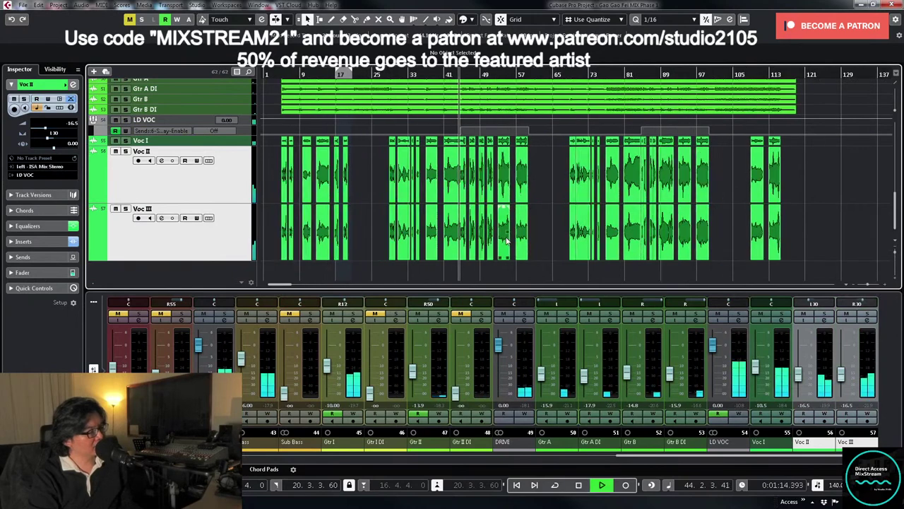
# - Replay from about bar 40 and write Voc II's pan automation to L64 at about bar 44, leaving Voc III's writing off
pyautogui.moveTo(497, 75); pyautogui.dragTo(493, 73)
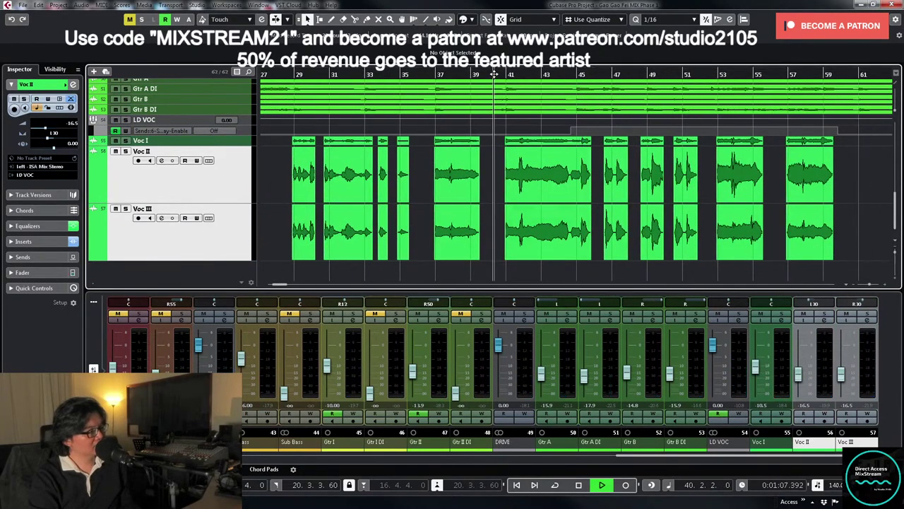
pyautogui.hscroll(3, 815, 459)
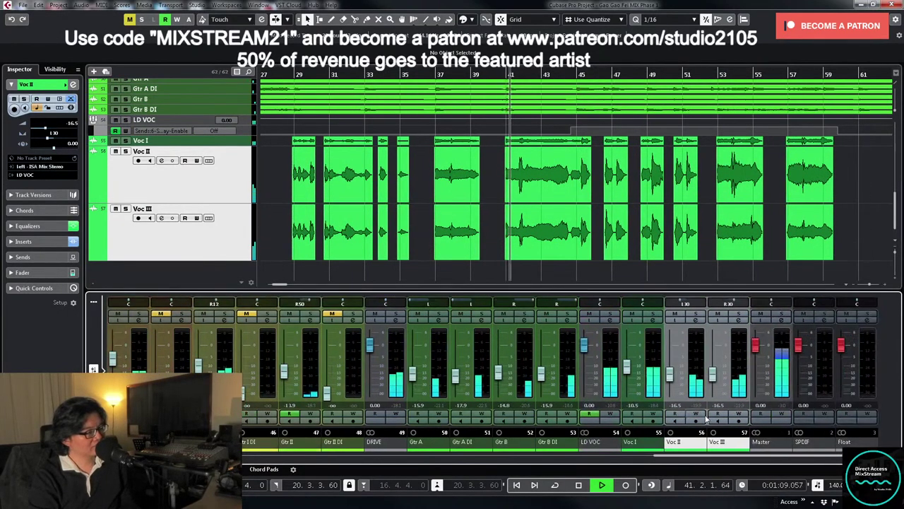
pyautogui.click(695, 413)
pyautogui.click(738, 414)
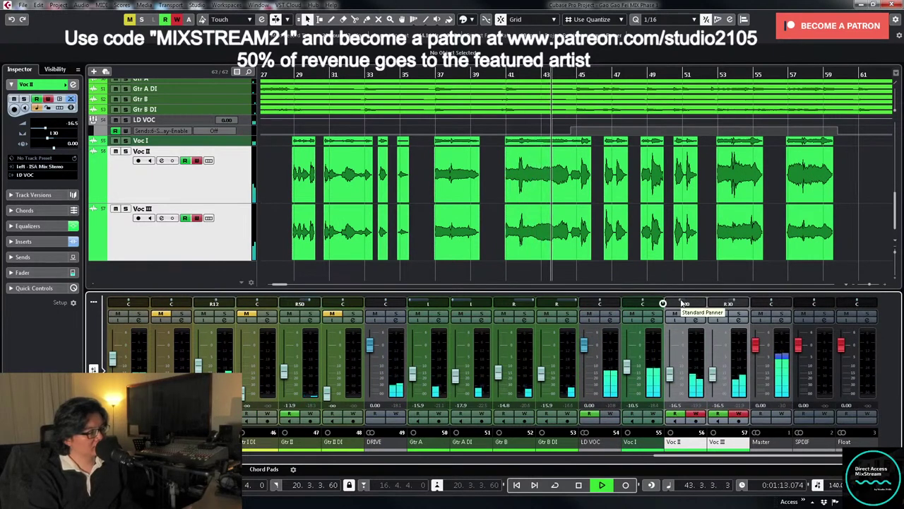
pyautogui.moveTo(681, 303); pyautogui.dragTo(674, 303)
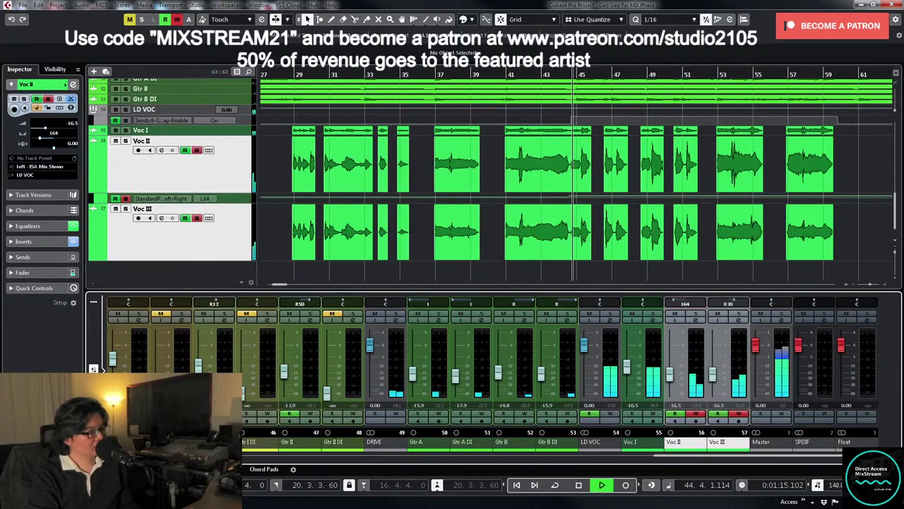
pyautogui.click(737, 414)
pyautogui.press('space')
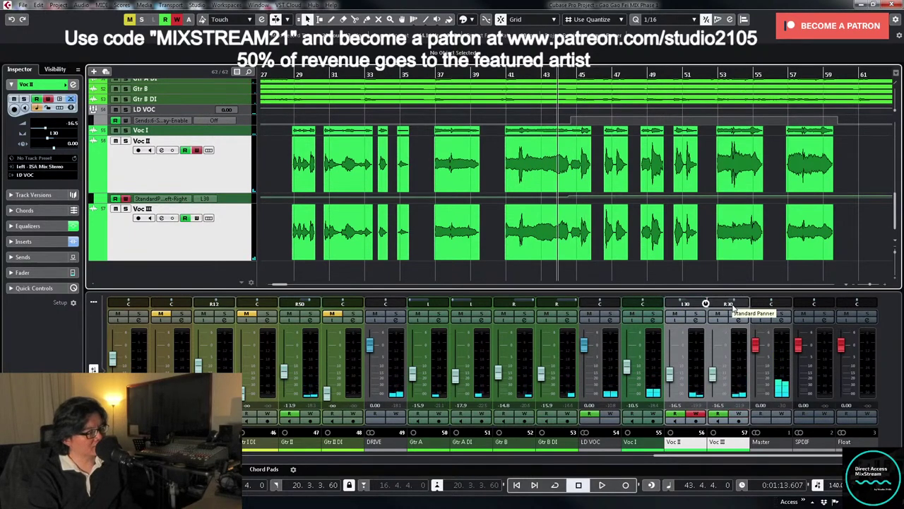
# - Play from about bar 43, write Voc III's pan automation to R50, and finish with automation writing off on both vocals
pyautogui.press('space')
pyautogui.click(739, 414)
pyautogui.moveTo(729, 304); pyautogui.dragTo(735, 304)
pyautogui.click(738, 414)
pyautogui.press('space')
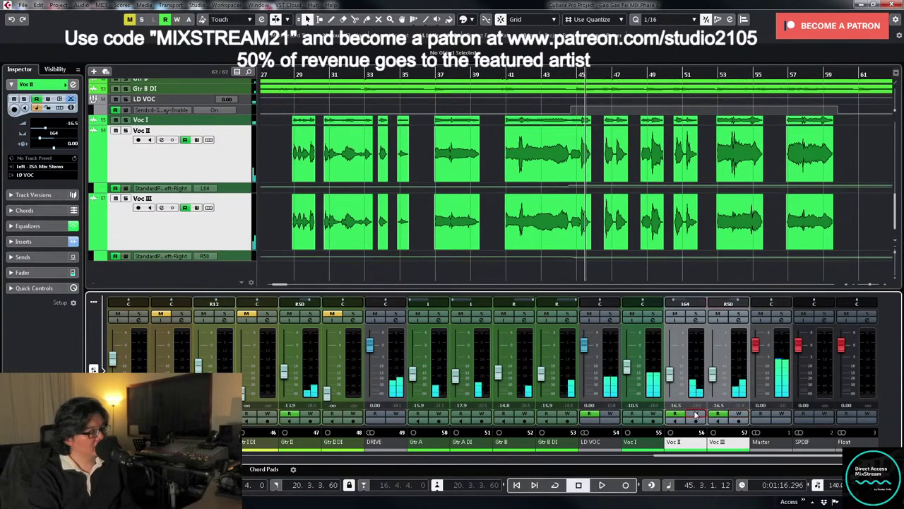
# - Enlarge the vocal pan lanes, delete the surplus points in Voc II's pan change and set its end point at 44.3.2 to L50
pyautogui.click(178, 270)
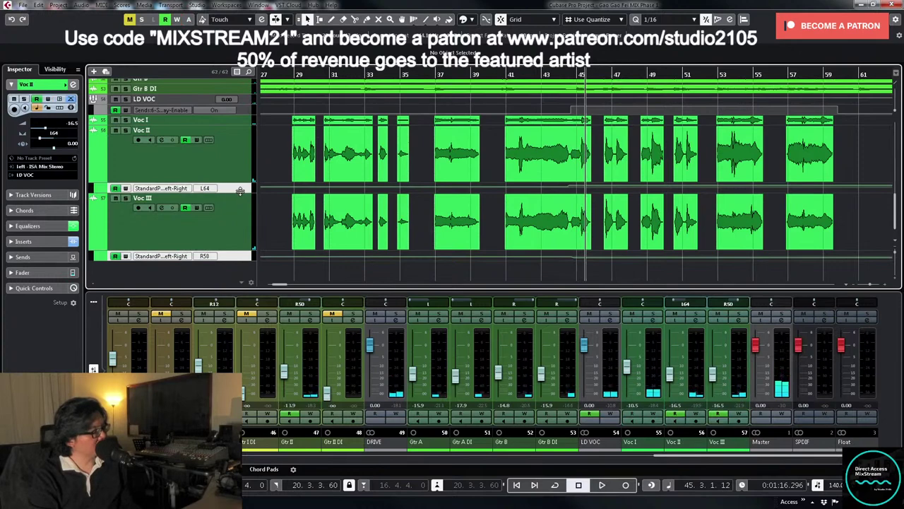
pyautogui.click(240, 191)
pyautogui.click(563, 74)
pyautogui.press('h')
pyautogui.press('h')
pyautogui.press('h')
pyautogui.press('h')
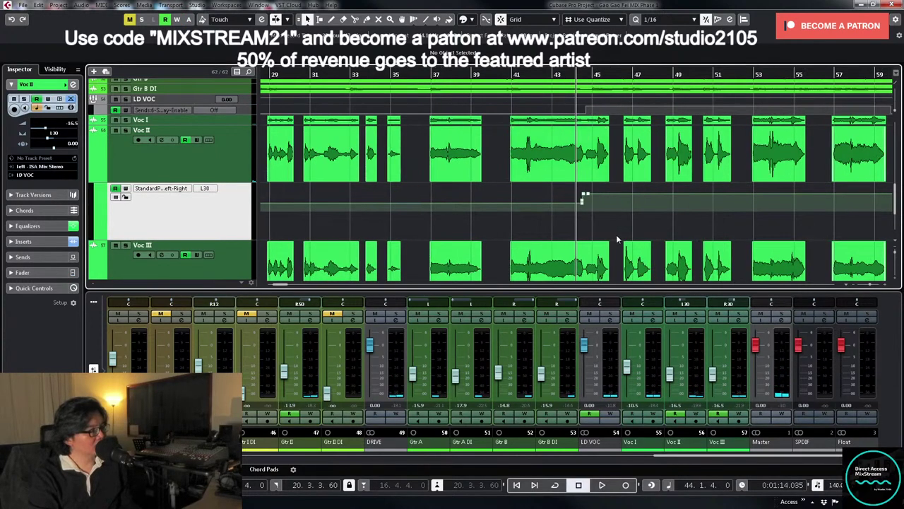
pyautogui.click(636, 202)
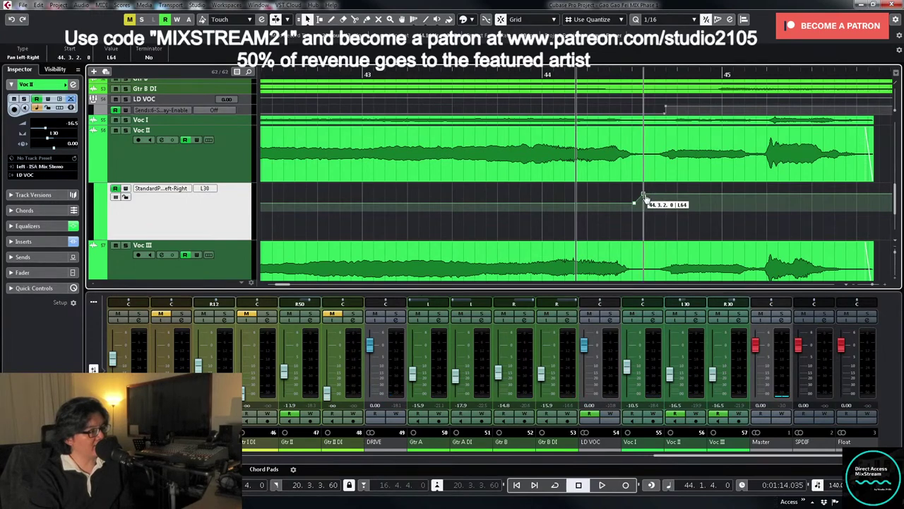
pyautogui.moveTo(645, 199); pyautogui.dragTo(645, 202)
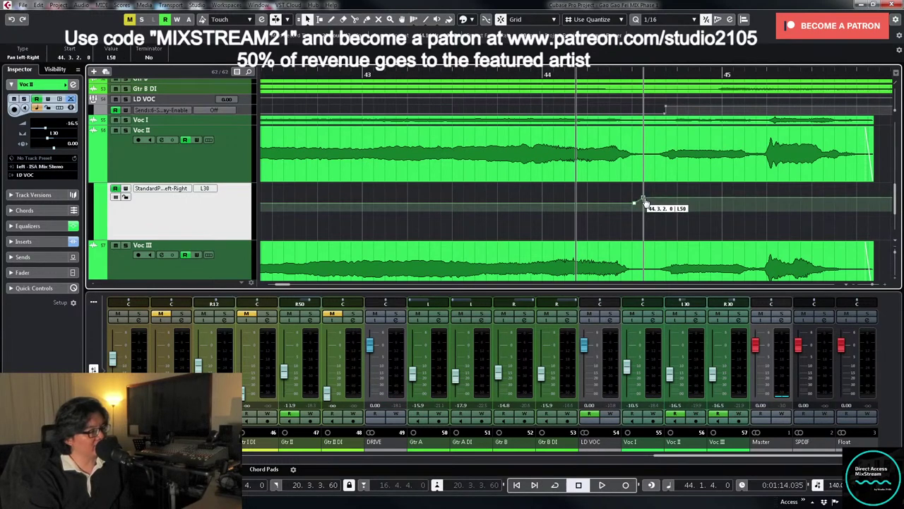
# - Delete the surplus points in Voc III's pan change, move its R50 end point to 44.3.3 and play the result
pyautogui.scroll(-3, 693, 245)
pyautogui.moveTo(675, 253); pyautogui.dragTo(643, 260)
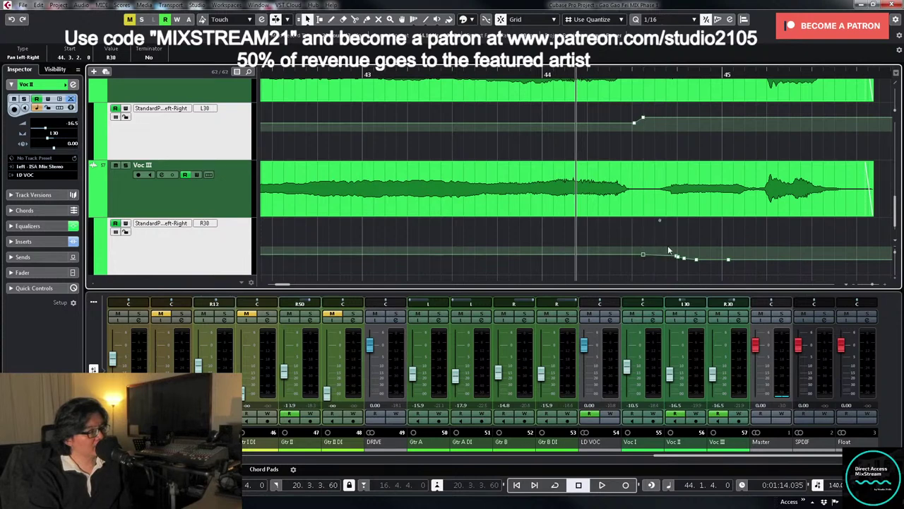
pyautogui.press('Delete')
pyautogui.moveTo(721, 267); pyautogui.dragTo(653, 261)
pyautogui.press('space')
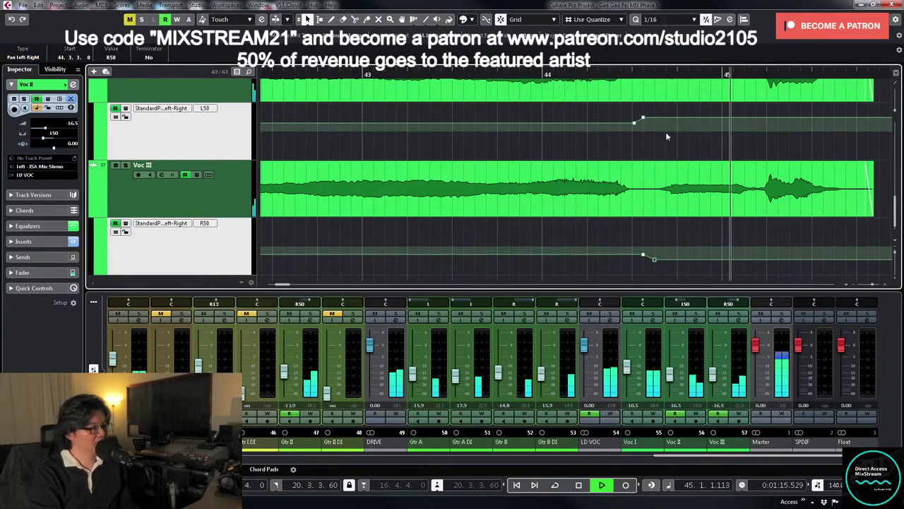
pyautogui.scroll(1, 667, 137)
pyautogui.press('space')
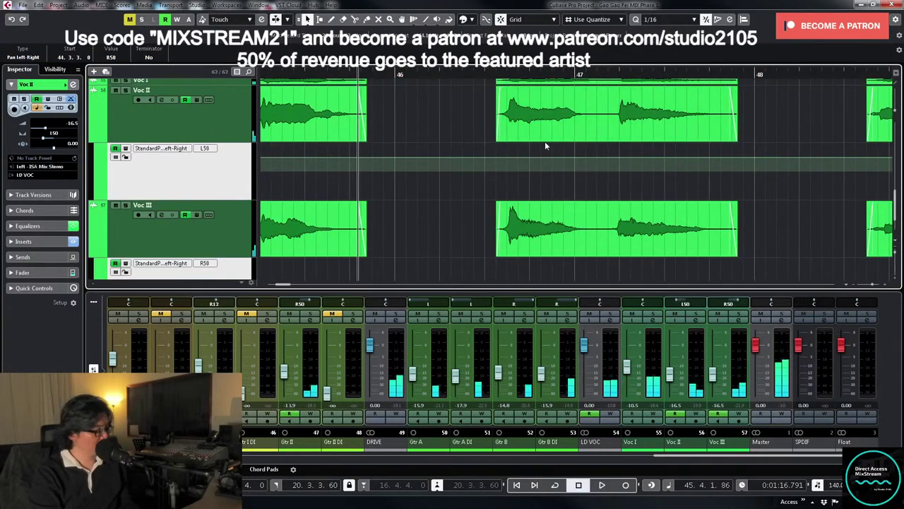
# - Split the lead vocal clips at 44.3.3 and 45.1.4 to isolate the short phrase before bar 45
pyautogui.press('g')
pyautogui.press('g')
pyautogui.click(430, 74)
pyautogui.press('h')
pyautogui.scroll(1, 531, 144)
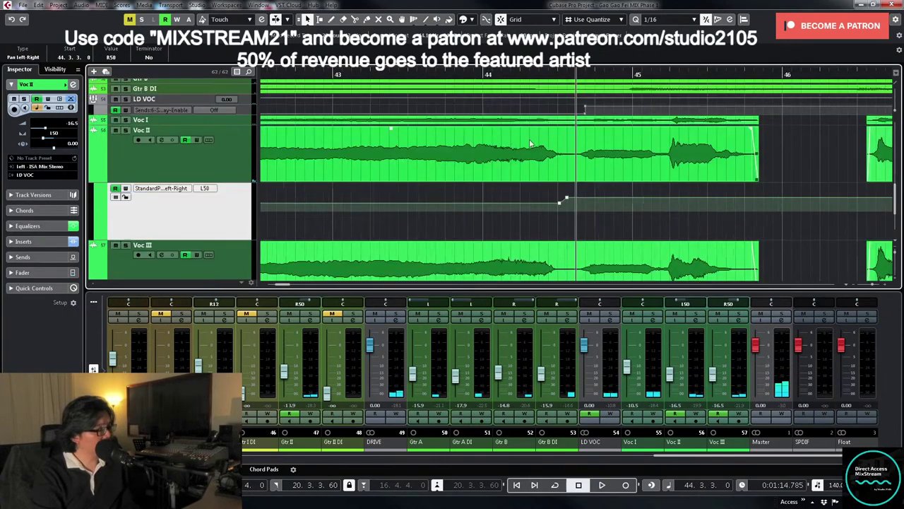
pyautogui.press('h')
pyautogui.press('h')
pyautogui.press('h')
pyautogui.press('h')
pyautogui.press('h')
pyautogui.rightClick(576, 165)
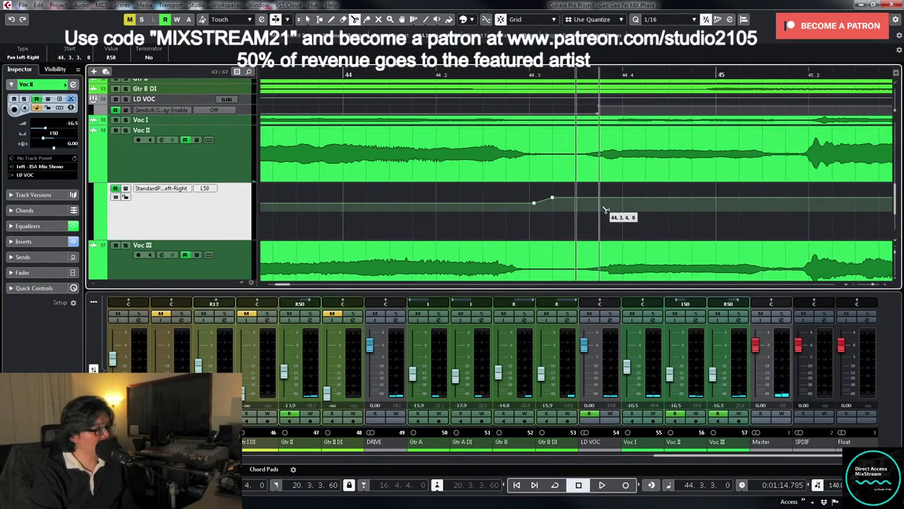
pyautogui.click(791, 167)
pyautogui.press('1')
# - Move the isolated vocal phrase to 44.3.4, give it a short fade-in and crossfade it into the next clip with a shortened overlap
pyautogui.click(654, 169)
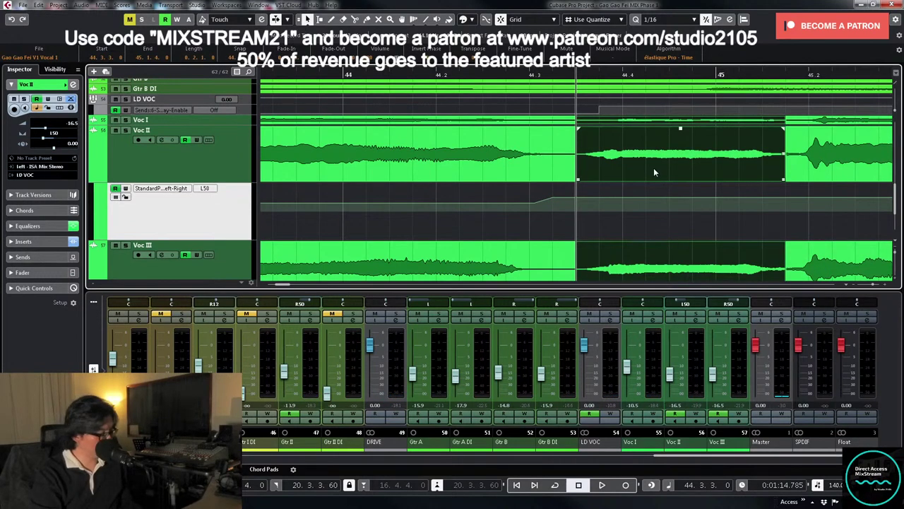
pyautogui.moveTo(615, 158); pyautogui.dragTo(632, 160)
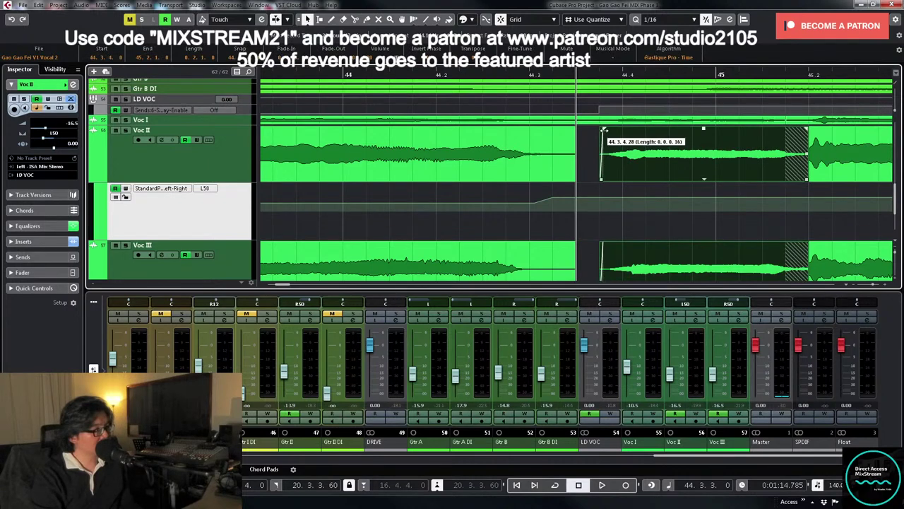
pyautogui.press('x')
pyautogui.click(822, 168)
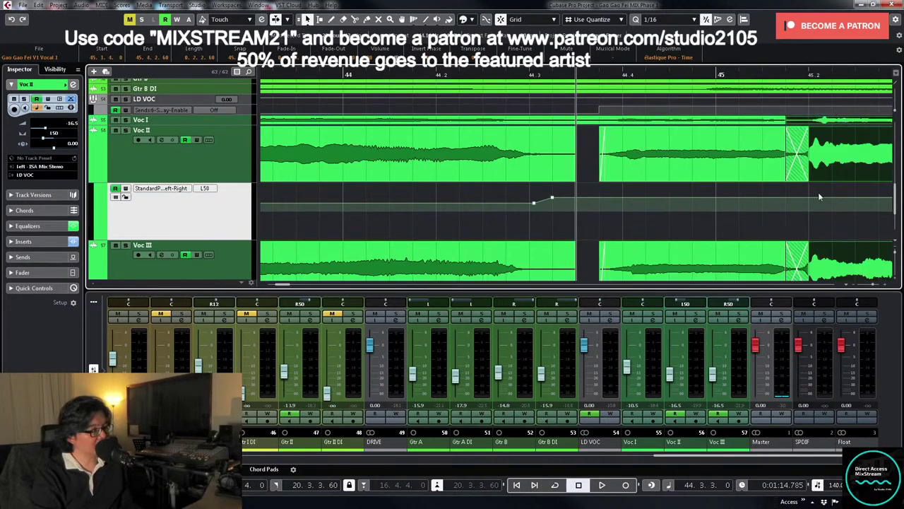
pyautogui.click(823, 232)
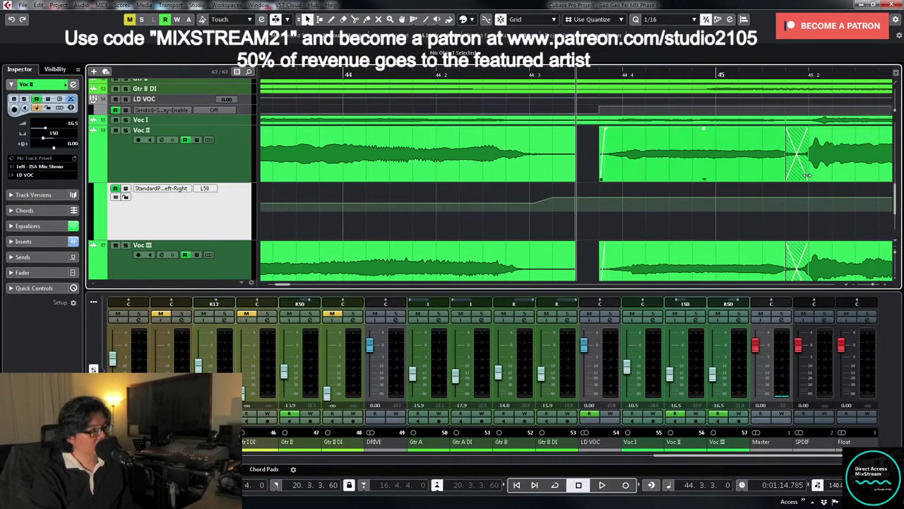
pyautogui.moveTo(806, 175); pyautogui.dragTo(793, 181)
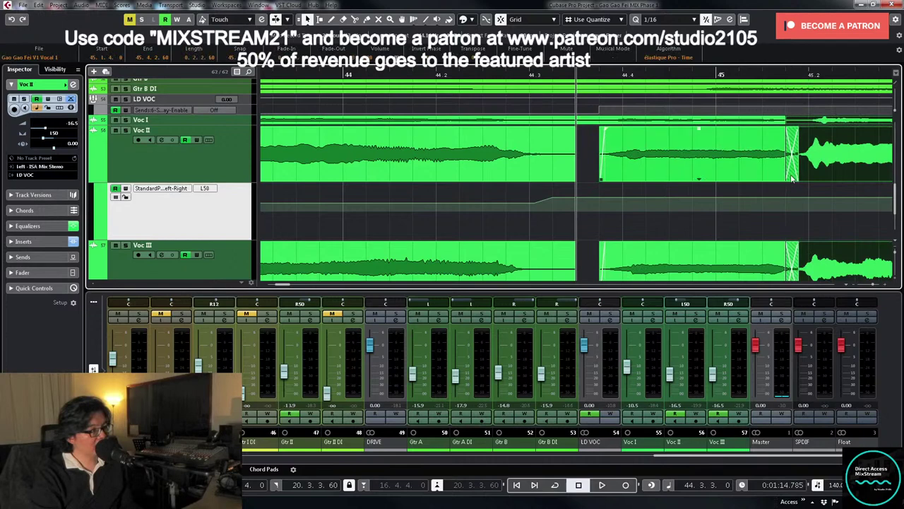
# - Play the shifted vocal phrase and the following phrases from about bar 44 to check the edit
pyautogui.scroll(-3, 650, 181)
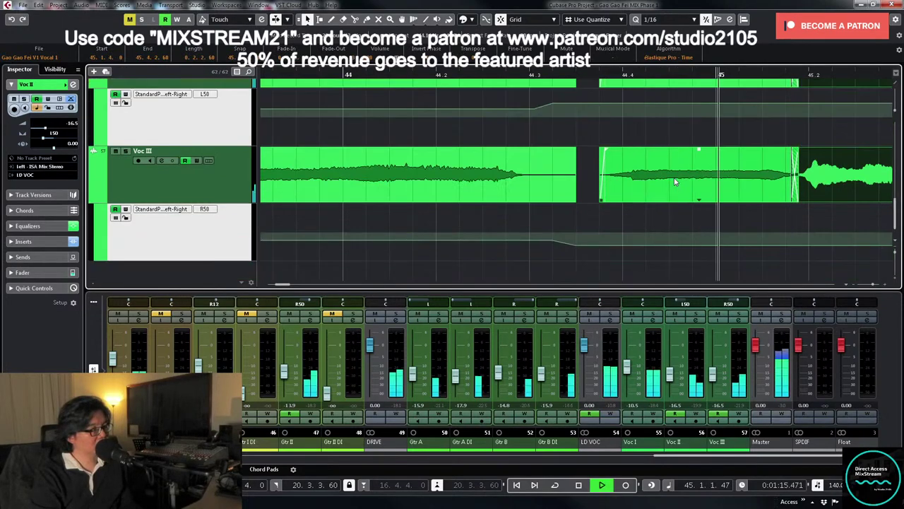
pyautogui.click(485, 71)
pyautogui.press('g')
pyautogui.press('g')
pyautogui.scroll(3, 751, 151)
pyautogui.scroll(-3, 752, 145)
pyautogui.scroll(-5, 750, 140)
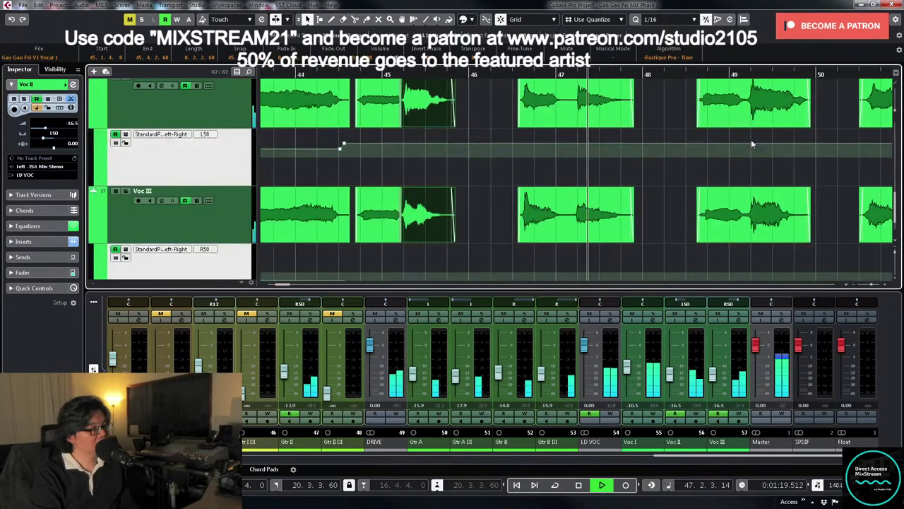
# - Replay from about bar 38 through bar 45 to judge the vocal timing and wider panning in context
pyautogui.click(351, 74)
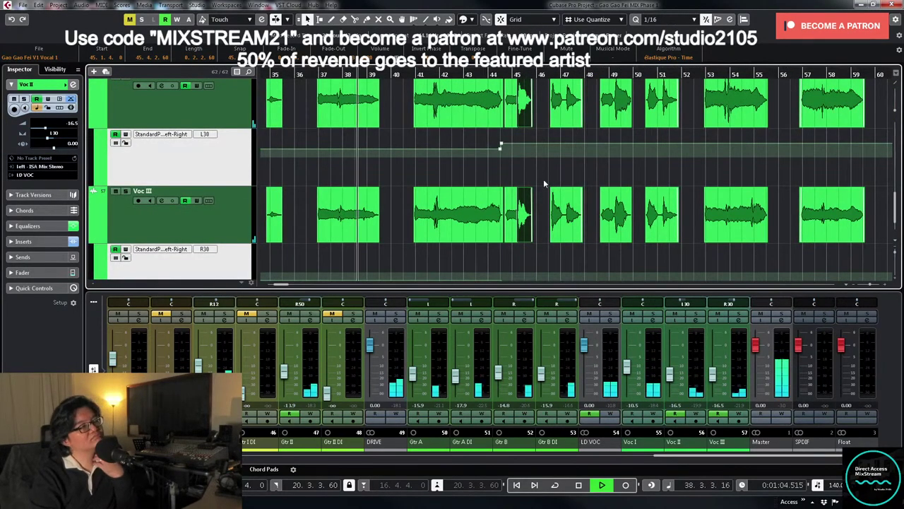
pyautogui.scroll(-1, 545, 184)
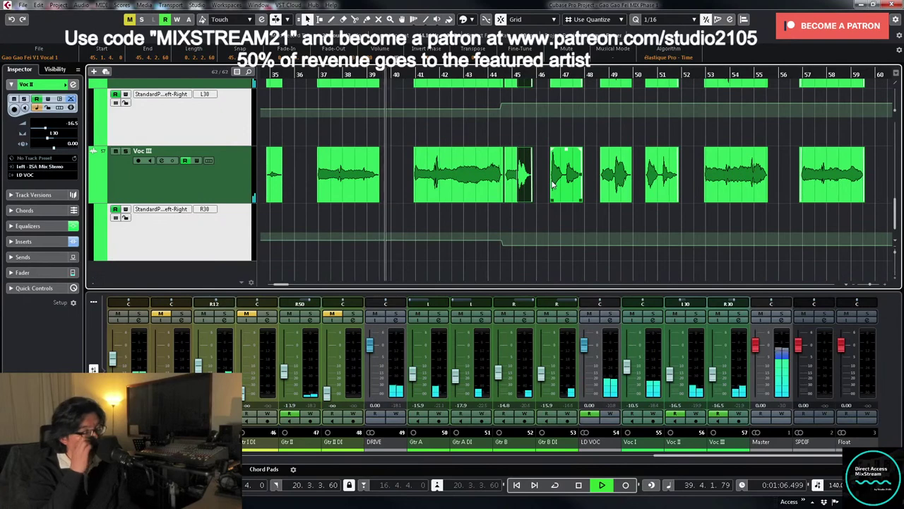
pyautogui.scroll(-2, 553, 184)
pyautogui.scroll(-2, 553, 184)
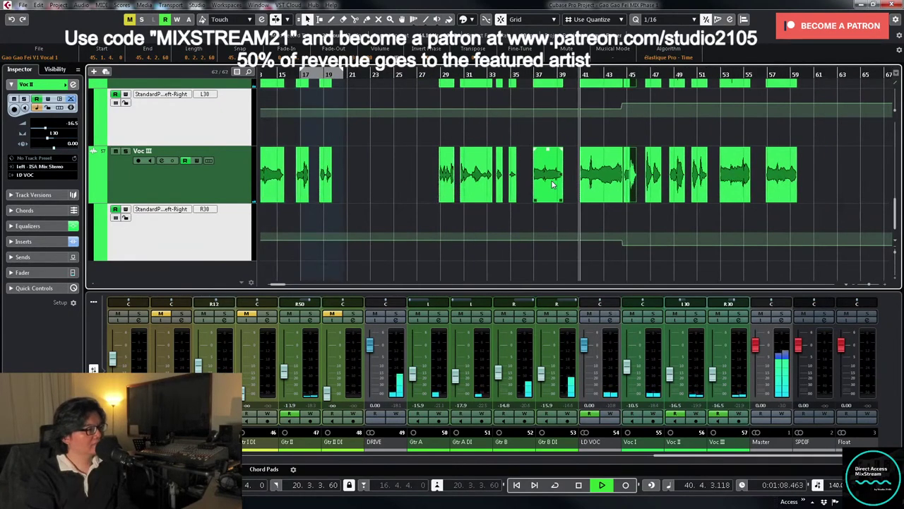
pyautogui.scroll(-1, 553, 184)
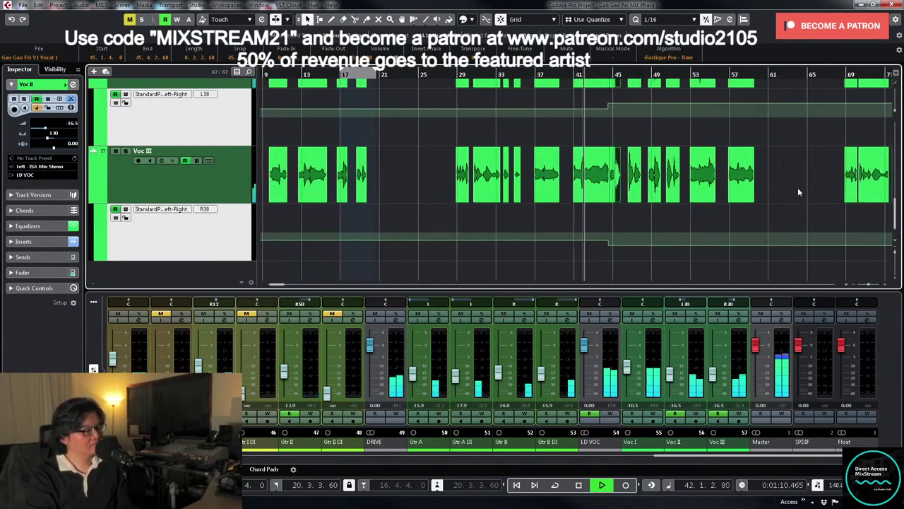
pyautogui.scroll(2, 806, 183)
pyautogui.scroll(-2, 811, 176)
pyautogui.scroll(2, 813, 177)
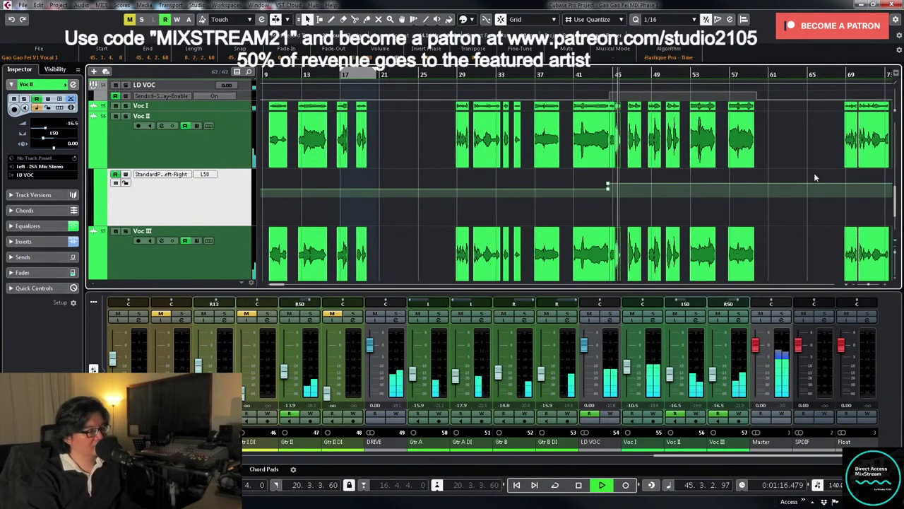
# - Select the Gtr I pan automation points between bars 37 and 51 and set them to R25
pyautogui.scroll(3, 812, 177)
pyautogui.scroll(3, 363, 131)
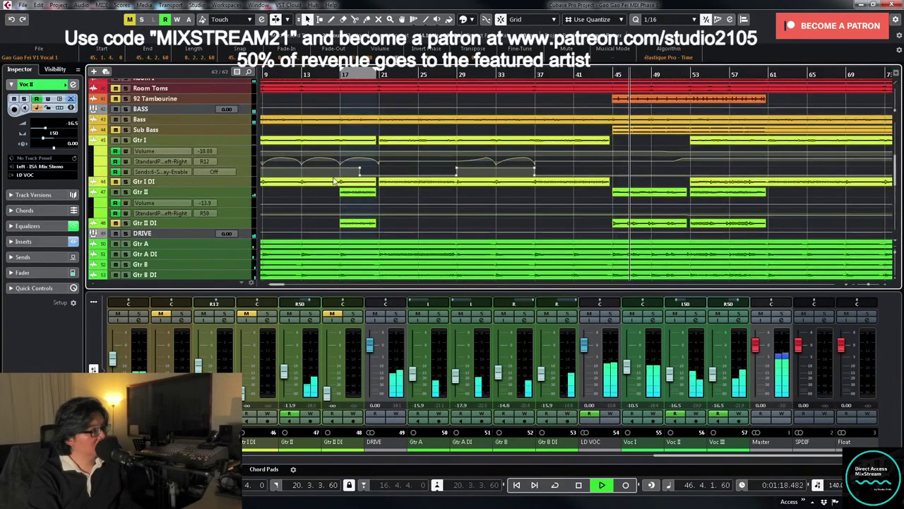
pyautogui.click(247, 163)
pyautogui.press('z')
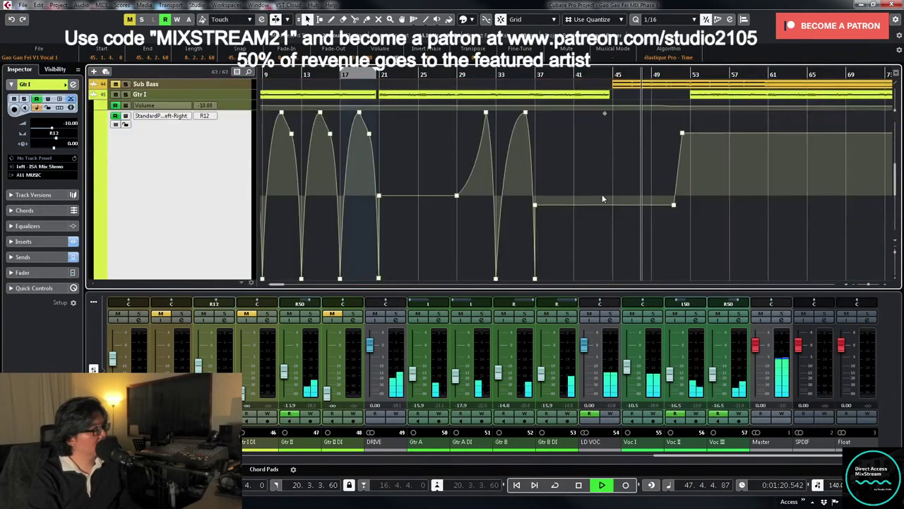
pyautogui.click(535, 207)
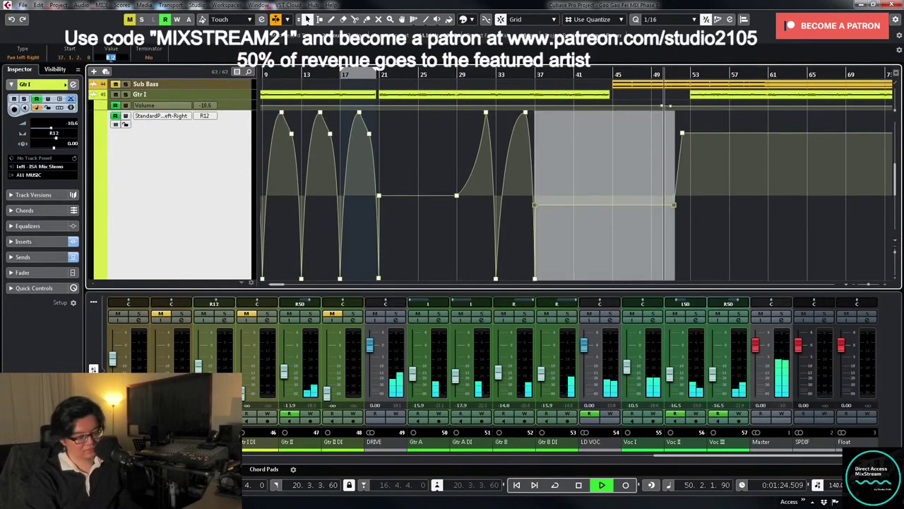
pyautogui.write('R25')
pyautogui.press('Return')
pyautogui.click(756, 224)
pyautogui.press('z')
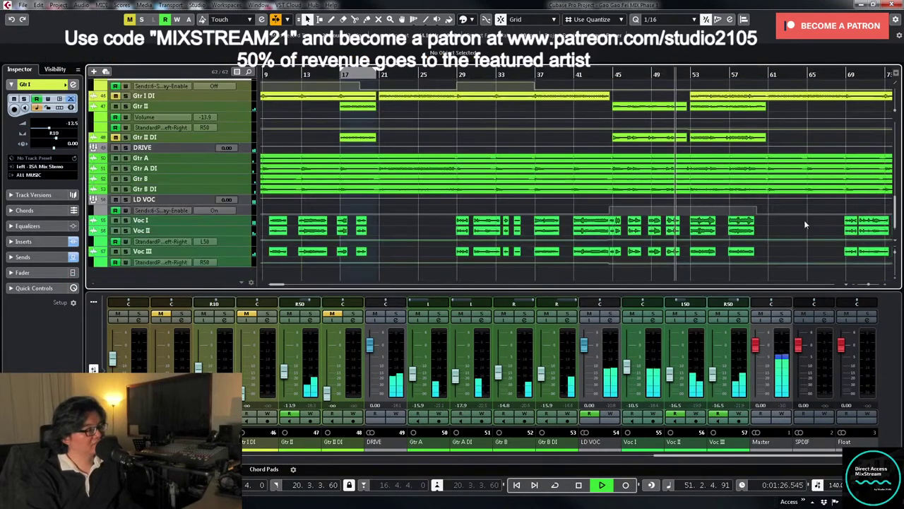
# - Listen on from about bar 51 to bar 56 while surveying the guitar and vocal tracks across the song
pyautogui.press('g')
pyautogui.press('h')
pyautogui.press('h')
pyautogui.press('h')
pyautogui.press('h')
pyautogui.press('h')
pyautogui.press('h')
pyautogui.press('h')
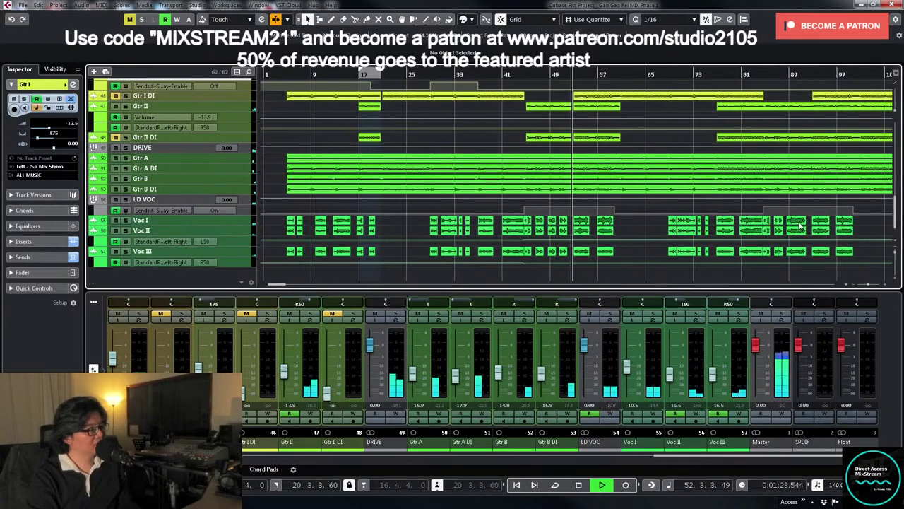
pyautogui.press('g')
pyautogui.press('g')
pyautogui.press('g')
pyautogui.press('g')
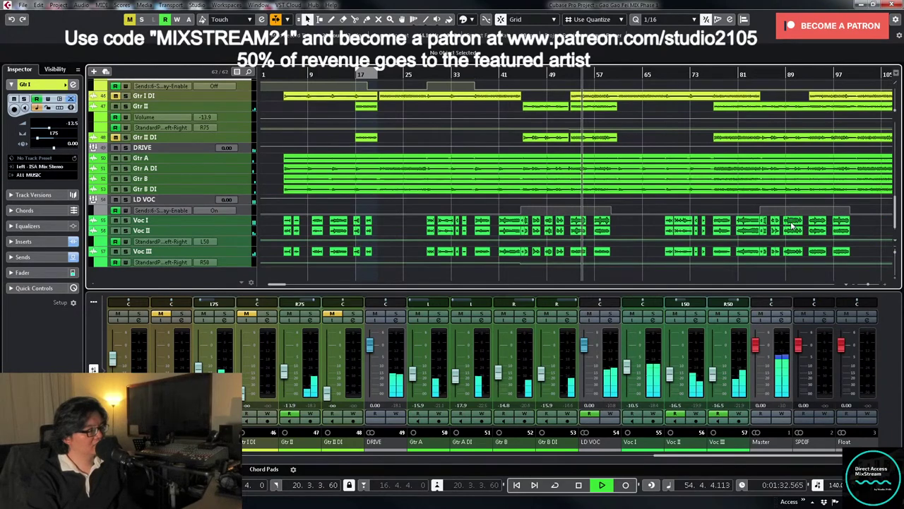
pyautogui.press('g')
pyautogui.press('g')
pyautogui.press('h')
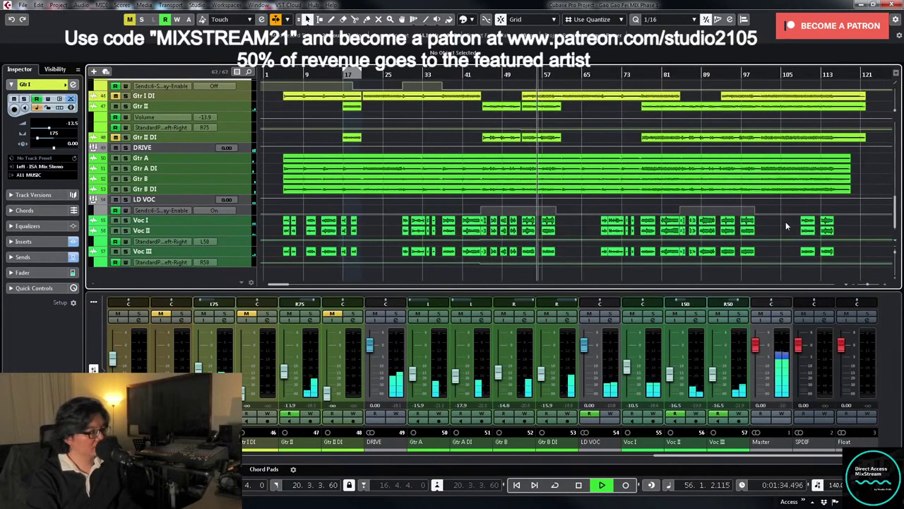
pyautogui.press('h')
# - Enlarge the Voc II and Voc III pan automation lanes and focus on the end of the vocal section near bar 59
pyautogui.click(231, 254)
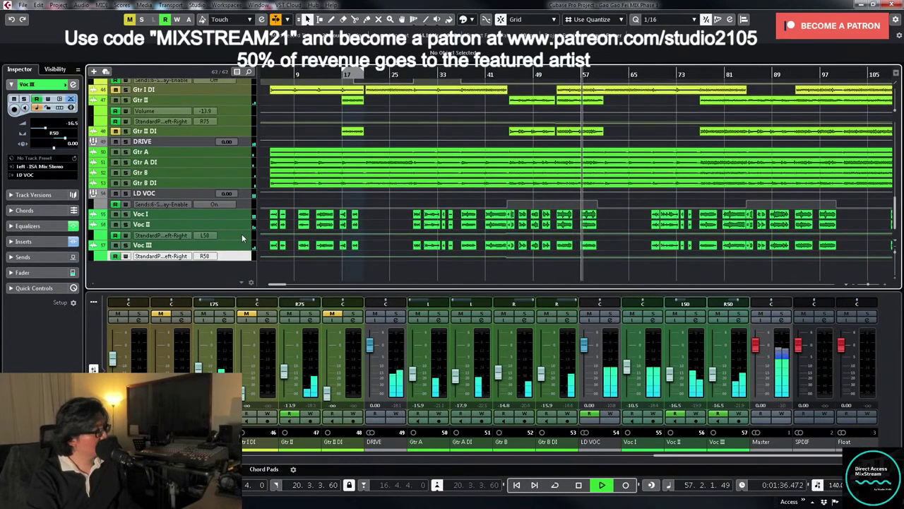
pyautogui.click(244, 238)
pyautogui.moveTo(243, 239); pyautogui.dragTo(243, 276)
pyautogui.scroll(-2, 561, 236)
pyautogui.press('h')
pyautogui.press('h')
pyautogui.press('h')
pyautogui.rightClick(596, 190)
pyautogui.click(609, 192)
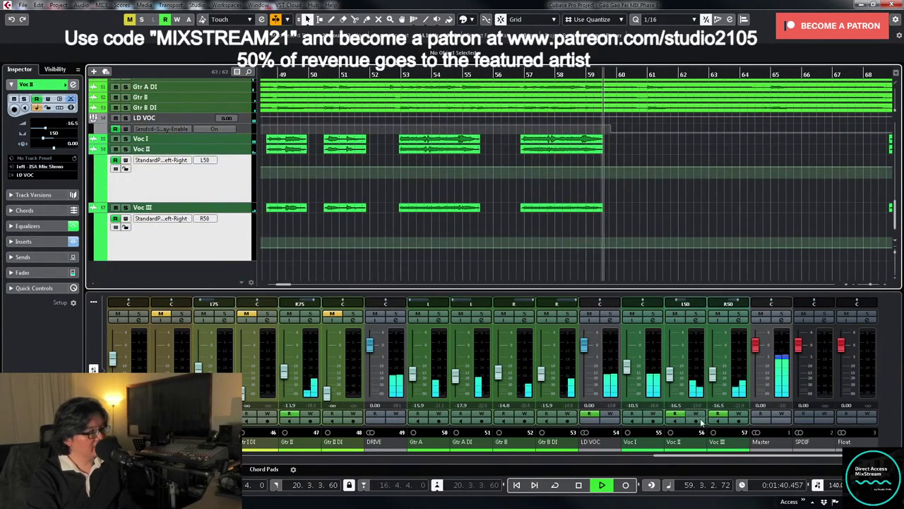
# - Write pan automation during playback after bar 60, narrowing Voc II to L33 and Voc III to R33
pyautogui.click(696, 414)
pyautogui.click(738, 414)
pyautogui.moveTo(684, 303); pyautogui.dragTo(725, 303)
pyautogui.click(738, 414)
pyautogui.click(695, 414)
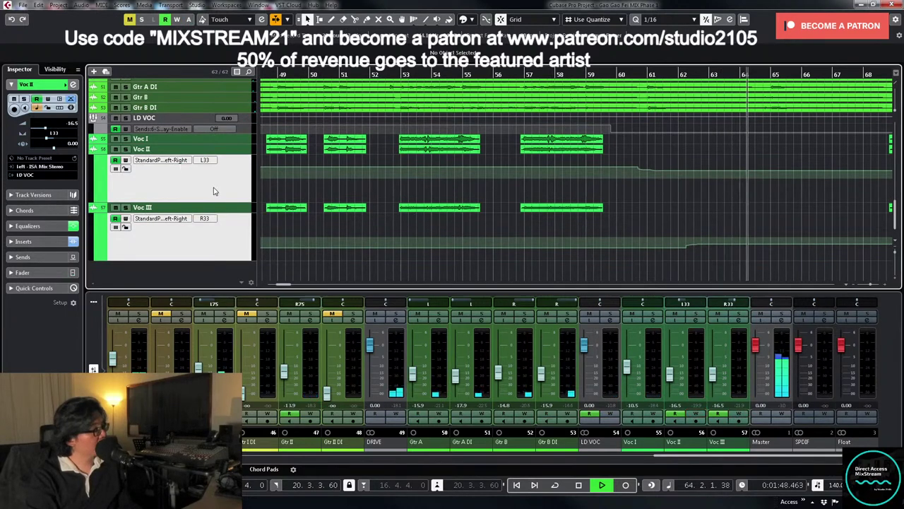
# - Delete the surplus points in the Voc II pan ramp around bar 61 and set its end point to L30
pyautogui.moveTo(236, 202); pyautogui.dragTo(235, 258)
pyautogui.press('space')
pyautogui.moveTo(620, 205); pyautogui.dragTo(680, 216)
pyautogui.press('Delete')
pyautogui.press('Delete')
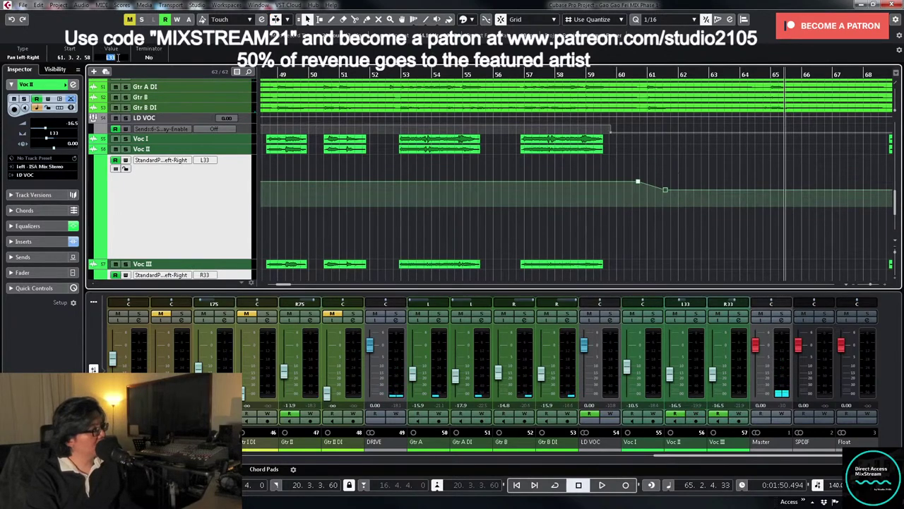
# - Thin out the Voc III pan points around bar 62 and set the end of the ramp to R30
pyautogui.scroll(-3, 603, 181)
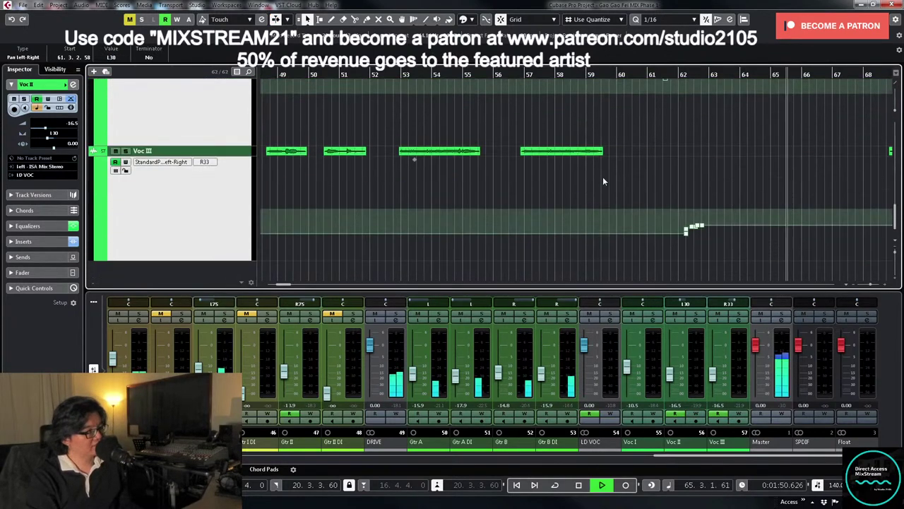
pyautogui.moveTo(674, 208); pyautogui.dragTo(698, 231)
pyautogui.press('Delete')
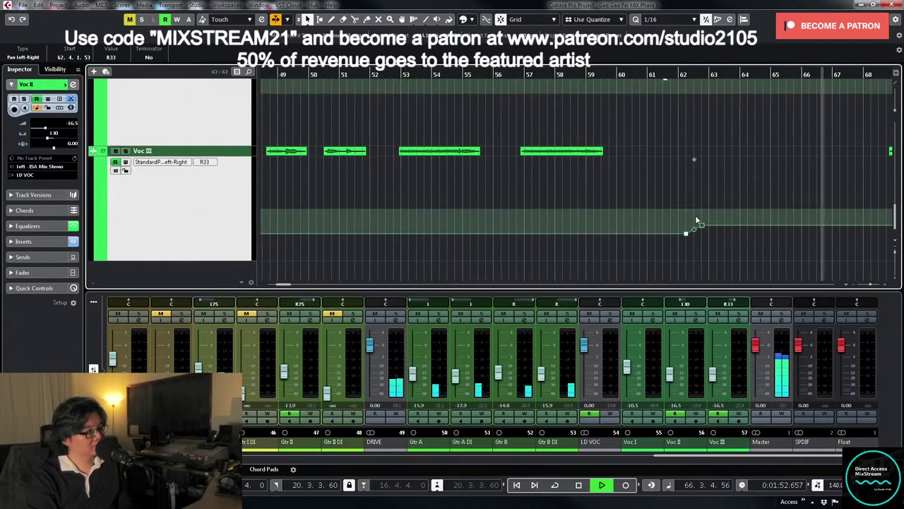
pyautogui.scroll(-1, 118, 60)
pyautogui.scroll(-1, 118, 60)
# - Add a pan automation step on Voc II at about 84.3.4, just before the vocal phrase, widening it to L50
pyautogui.press('g')
pyautogui.press('g')
pyautogui.press('g')
pyautogui.press('g')
pyautogui.press('g')
pyautogui.press('g')
pyautogui.scroll(5, 489, 154)
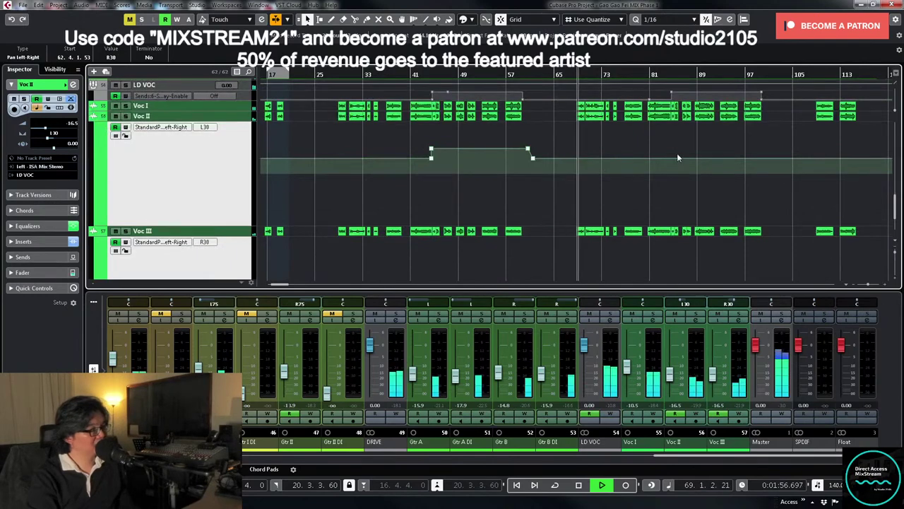
pyautogui.press('space')
pyautogui.click(669, 80)
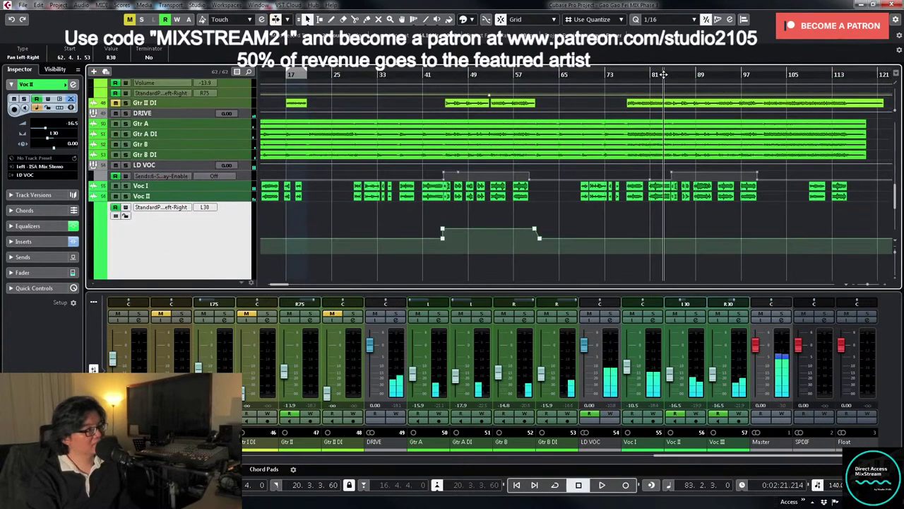
pyautogui.press('h')
pyautogui.press('h')
pyautogui.press('h')
pyautogui.press('h')
pyautogui.press('h')
pyautogui.press('h')
pyautogui.press('h')
pyautogui.press('h')
pyautogui.press('h')
pyautogui.press('h')
pyautogui.press('h')
pyautogui.press('h')
pyautogui.press('h')
pyautogui.press('h')
pyautogui.press('h')
pyautogui.press('h')
pyautogui.rightClick(623, 223)
pyautogui.click(645, 226)
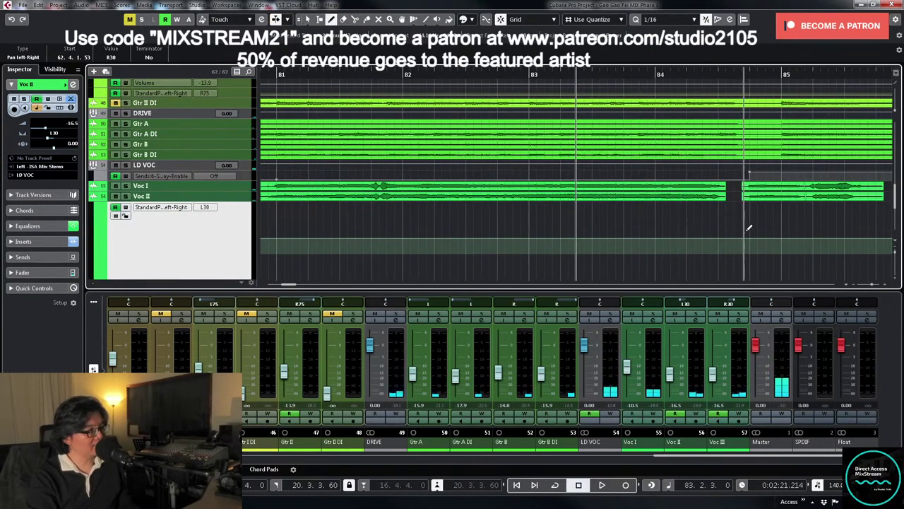
pyautogui.click(740, 227)
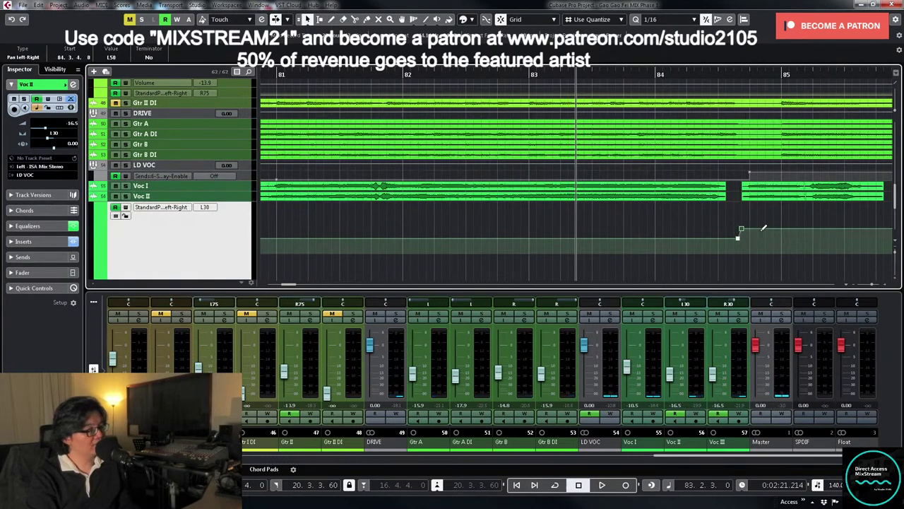
# - Add a matching pan automation step on Voc III at about 84.3.4, widening it to R50
pyautogui.scroll(-3, 762, 230)
pyautogui.rightClick(711, 206)
pyautogui.click(736, 206)
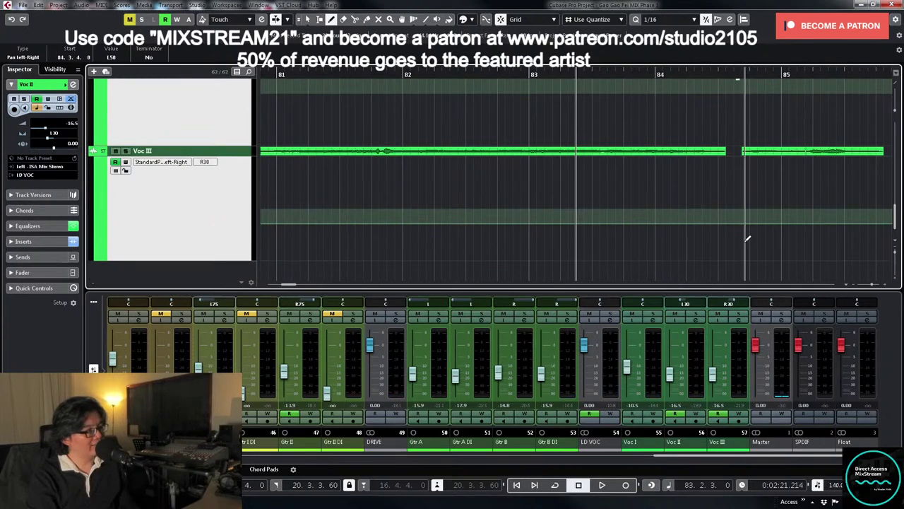
pyautogui.click(743, 241)
pyautogui.moveTo(744, 246); pyautogui.dragTo(743, 242)
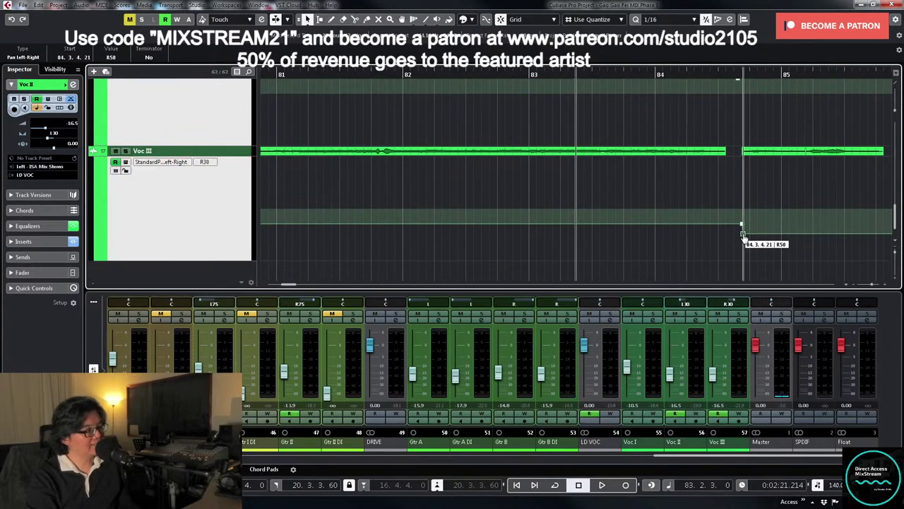
# - Play from bar 83 to about bar 88 to check the wider vocal panning against the full arrangement
pyautogui.press('g')
pyautogui.press('g')
pyautogui.press('g')
pyautogui.press('g')
pyautogui.press('g')
pyautogui.press('g')
pyautogui.press('g')
pyautogui.press('g')
pyautogui.press('g')
pyautogui.press('g')
pyautogui.press('g')
pyautogui.scroll(1, 828, 185)
pyautogui.press('space')
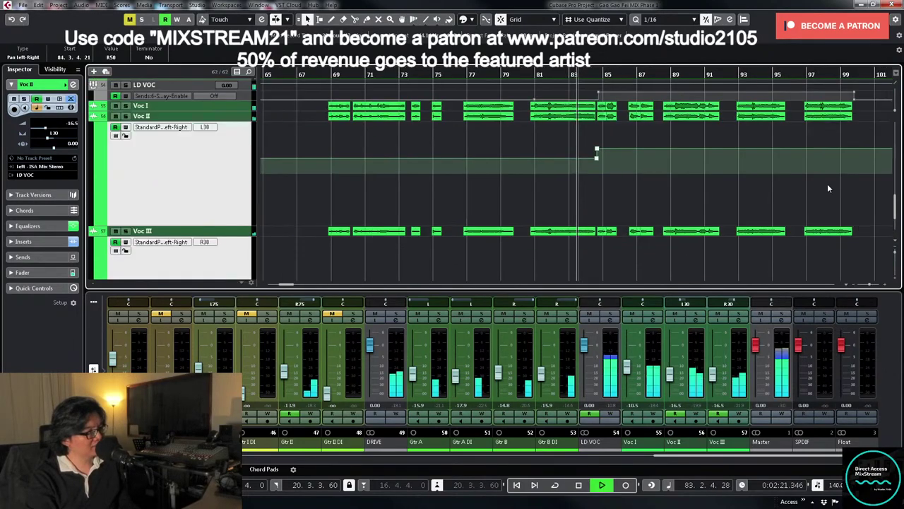
pyautogui.press('g')
pyautogui.press('g')
pyautogui.hotkey('shift', 'f')
pyautogui.press('z')
pyautogui.press('z')
pyautogui.scroll(2, 794, 181)
pyautogui.scroll(3, 794, 182)
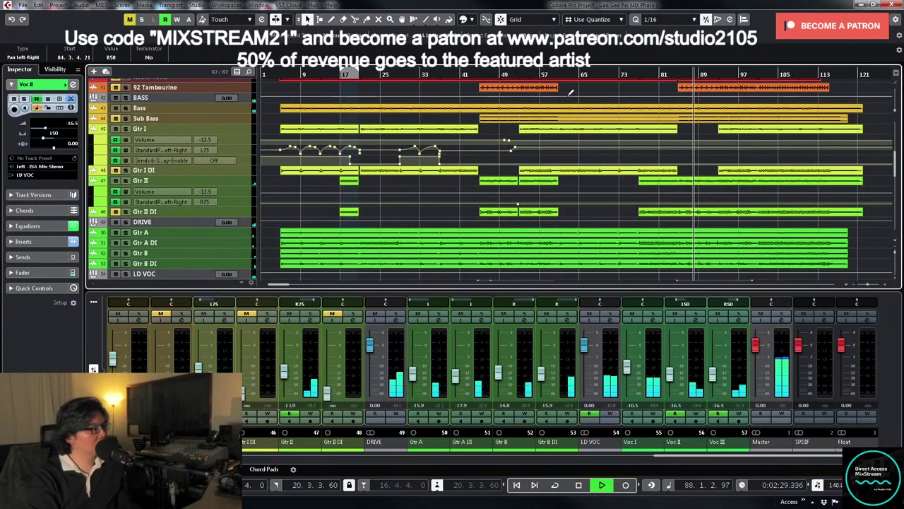
# - Move playback to about bar 57 and enlarge the Gtr I track and its automation lanes
pyautogui.press('space')
pyautogui.scroll(2, 361, 204)
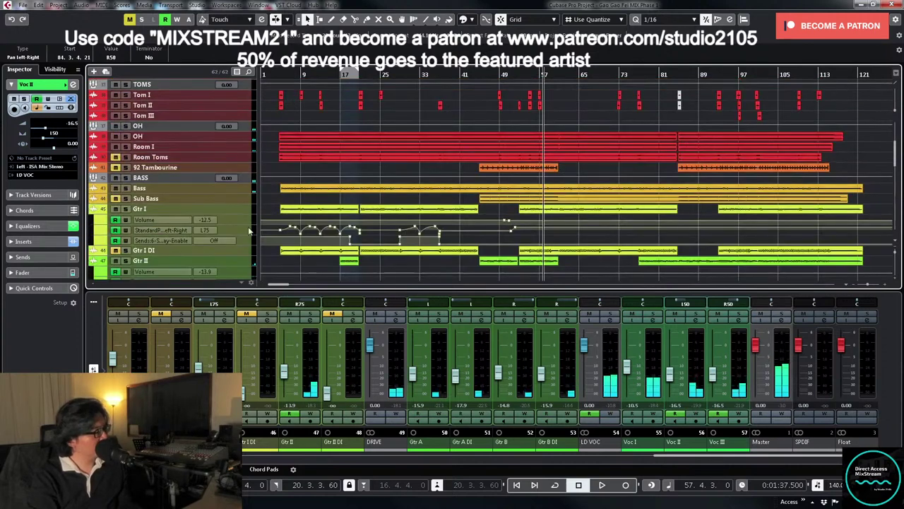
pyautogui.click(245, 241)
pyautogui.keyDown('shift'); pyautogui.click(245, 220); pyautogui.keyUp('shift')
pyautogui.moveTo(246, 224); pyautogui.dragTo(242, 259)
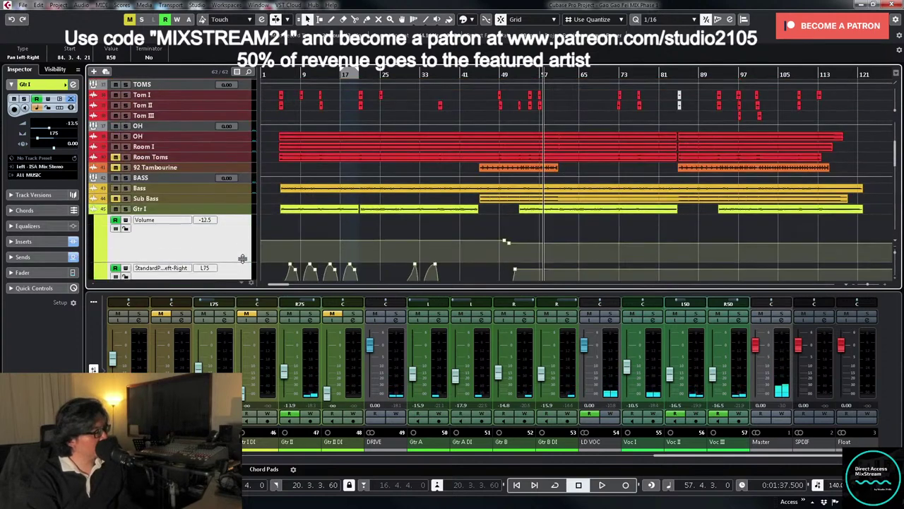
pyautogui.press('space')
pyautogui.scroll(-1, 583, 211)
pyautogui.scroll(-2, 280, 202)
pyautogui.click(246, 178)
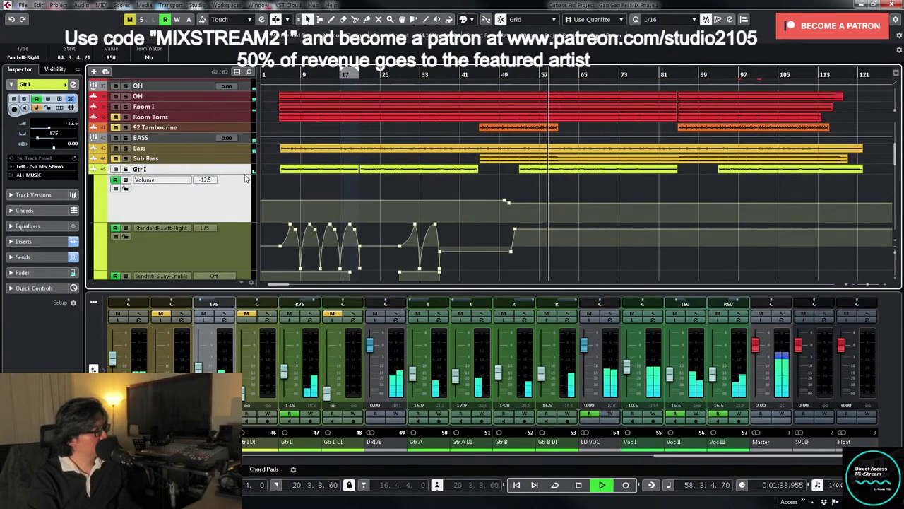
pyautogui.moveTo(243, 173); pyautogui.dragTo(238, 219)
pyautogui.scroll(-4, 470, 204)
# - Add a pan automation step on Gtr I at about 60.4.3 that returns the guitar to center (C)
pyautogui.press('h')
pyautogui.press('h')
pyautogui.press('h')
pyautogui.press('h')
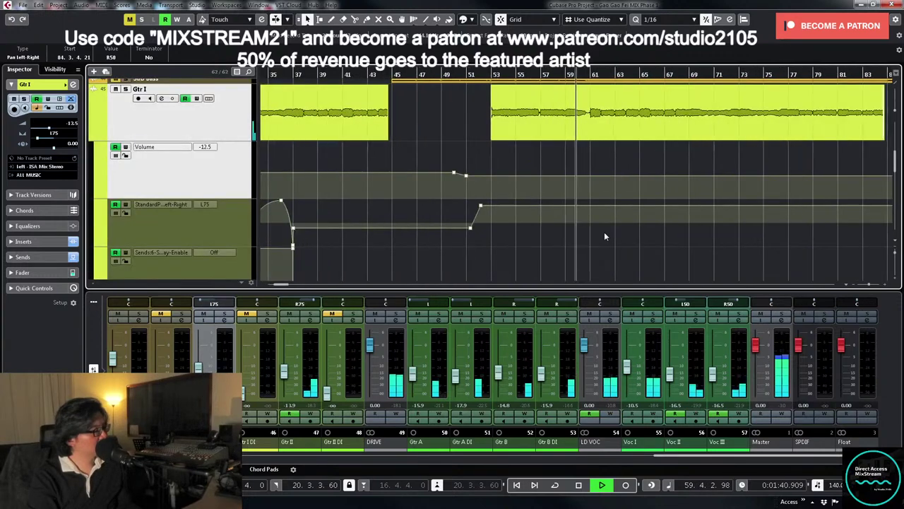
pyautogui.rightClick(563, 228)
pyautogui.click(586, 228)
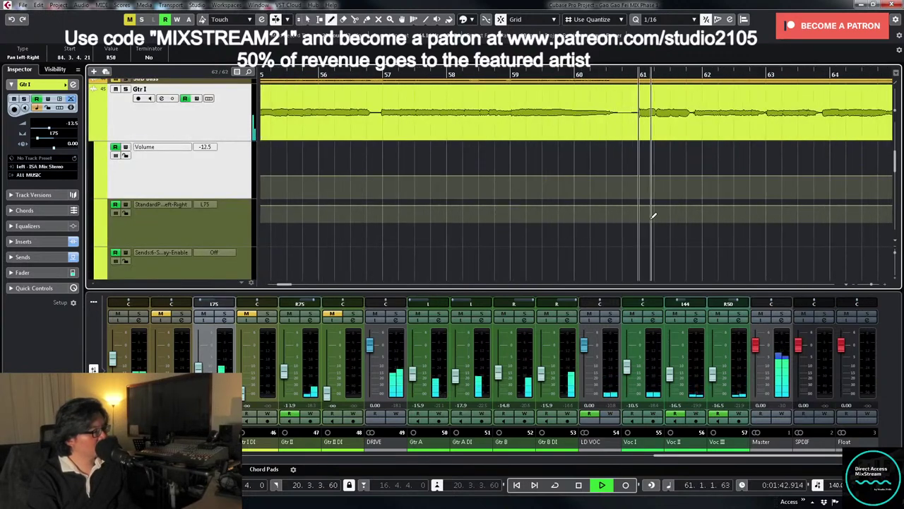
pyautogui.press('space')
pyautogui.click(630, 222)
pyautogui.rightClick(629, 222)
pyautogui.click(634, 224)
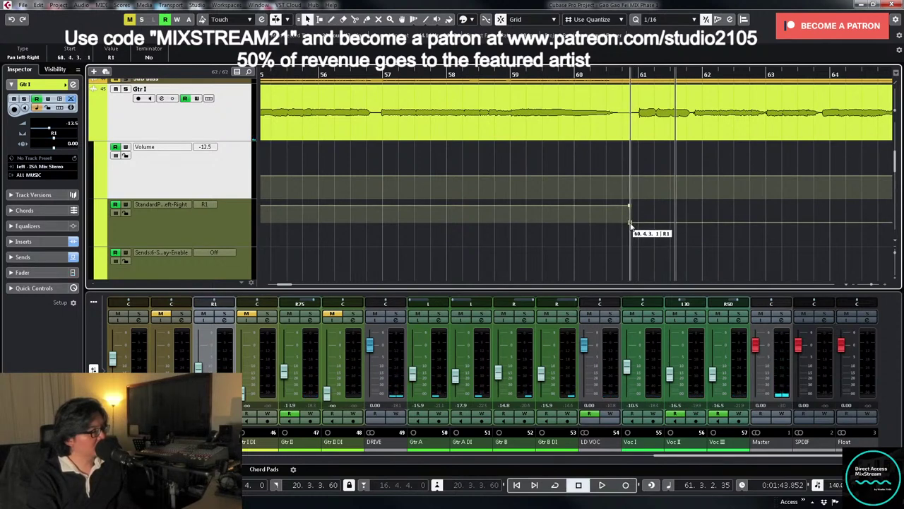
pyautogui.press('h')
pyautogui.press('h')
pyautogui.click(415, 224)
pyautogui.moveTo(417, 226); pyautogui.dragTo(420, 228)
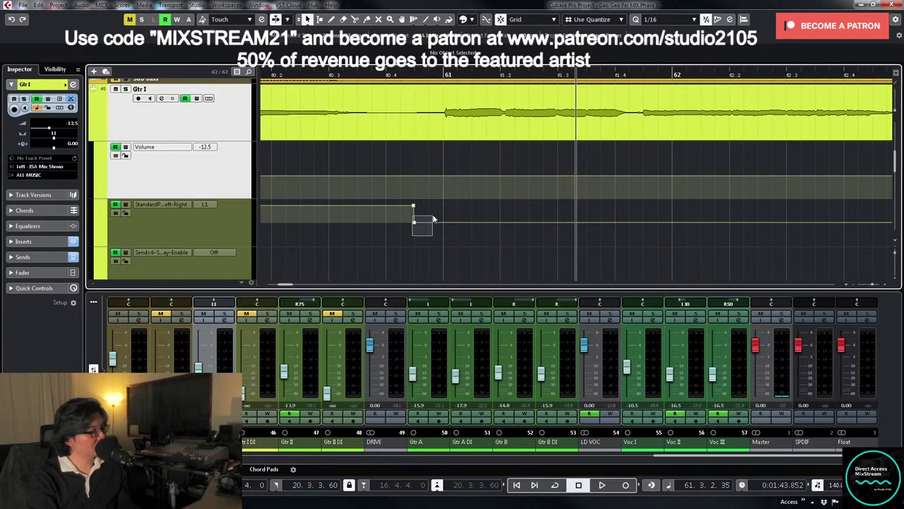
pyautogui.write('C')
pyautogui.press('Return')
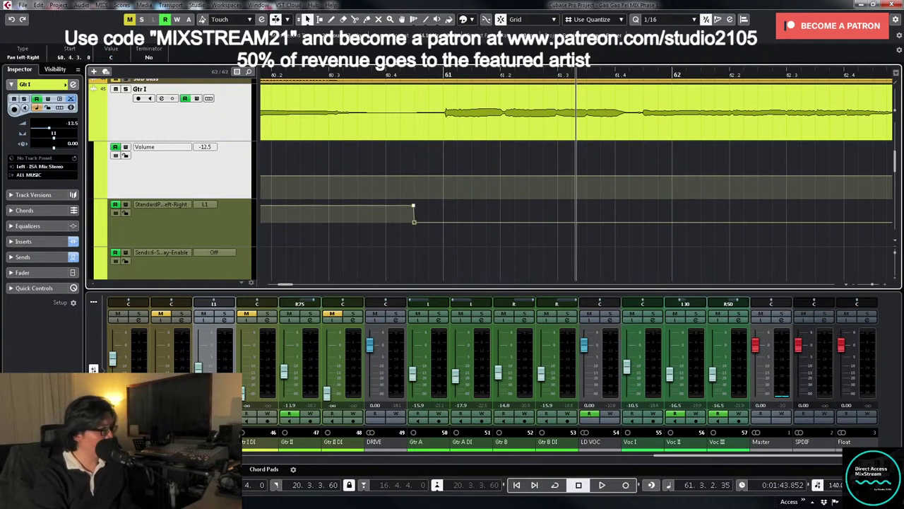
# - Draw a volume automation step on Gtr I that raises the level to -10.00 at 60.4.4
pyautogui.rightClick(434, 157)
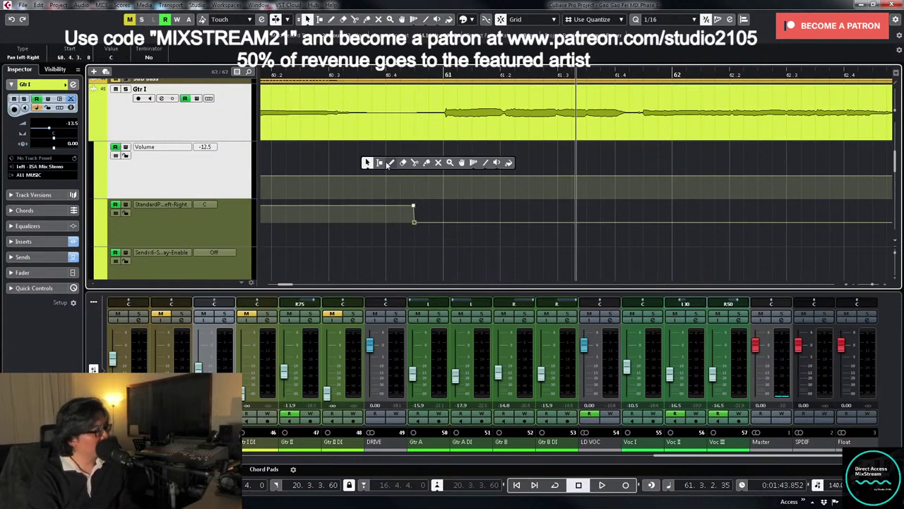
pyautogui.click(387, 164)
pyautogui.click(423, 174)
pyautogui.moveTo(424, 174); pyautogui.dragTo(428, 172)
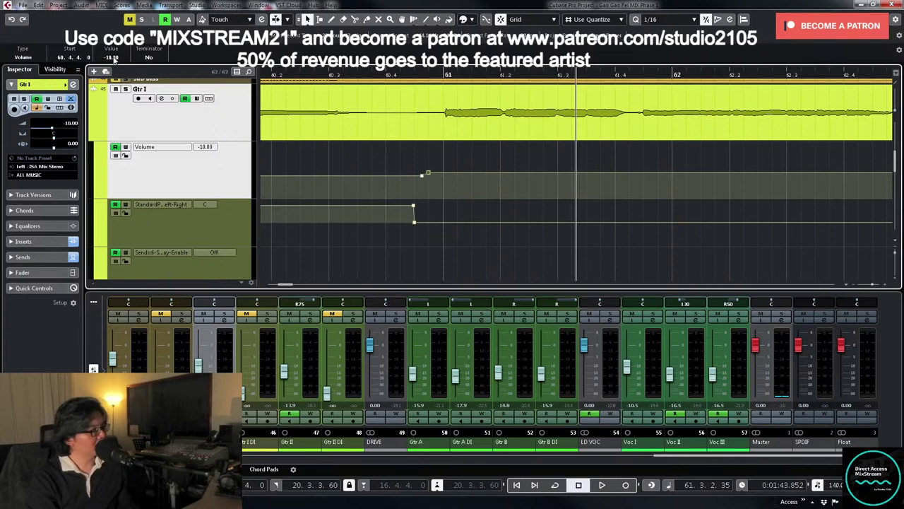
# - Play from about bar 61 to bar 67 to check the centered, louder Gtr I and review the guitar and vocal automation
pyautogui.press('h')
pyautogui.press('h')
pyautogui.press('space')
pyautogui.press('h')
pyautogui.press('h')
pyautogui.press('h')
pyautogui.press('h')
pyautogui.press('h')
pyautogui.press('h')
pyautogui.press('g')
pyautogui.press('g')
pyautogui.press('g')
pyautogui.press('g')
pyautogui.press('g')
pyautogui.press('g')
pyautogui.press('g')
pyautogui.press('g')
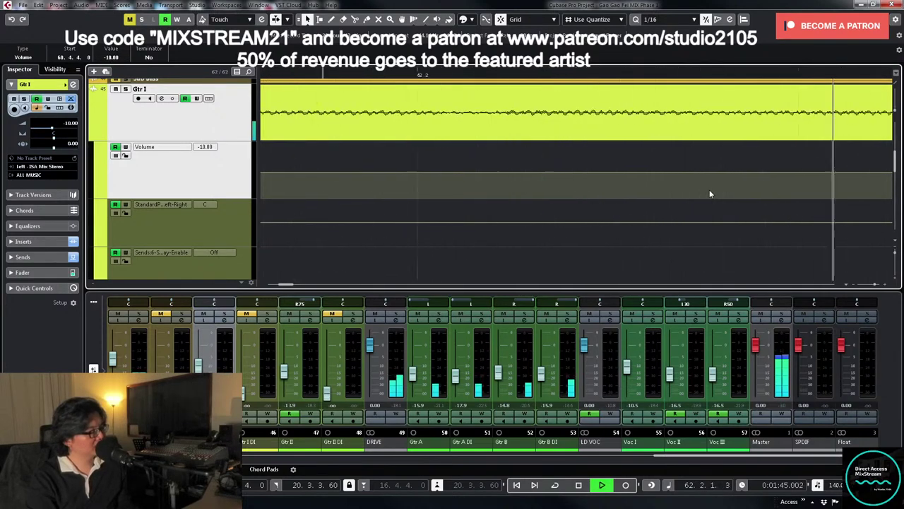
pyautogui.press('space')
pyautogui.press('g')
pyautogui.scroll(-3, 702, 205)
pyautogui.press('g')
pyautogui.press('g')
pyautogui.press('g')
pyautogui.press('g')
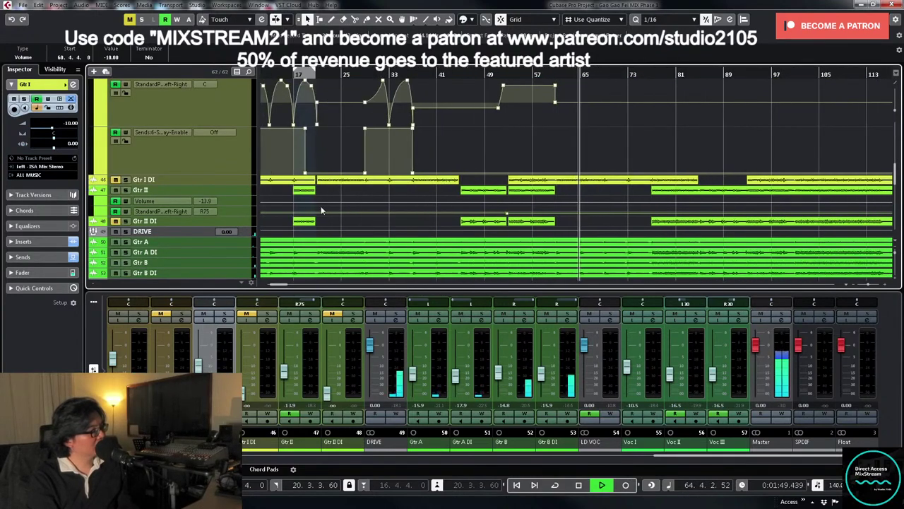
pyautogui.scroll(5, 661, 180)
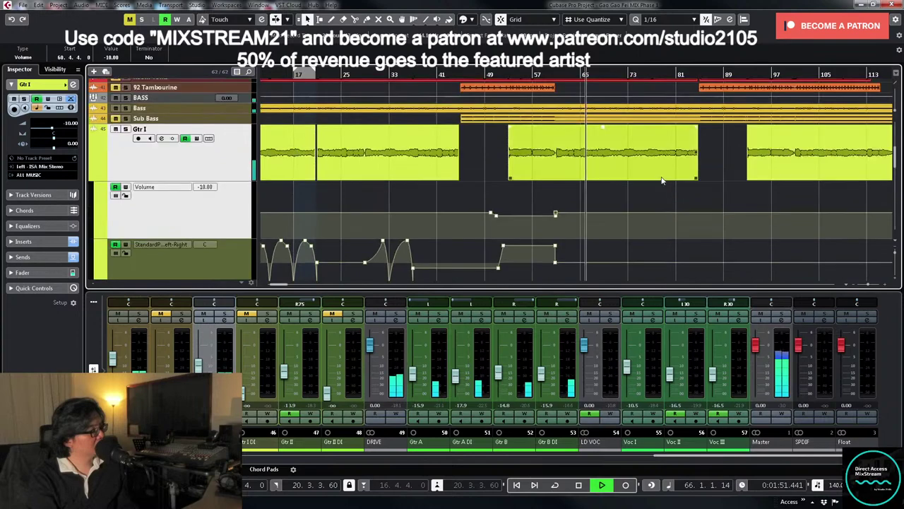
pyautogui.scroll(-6, 662, 181)
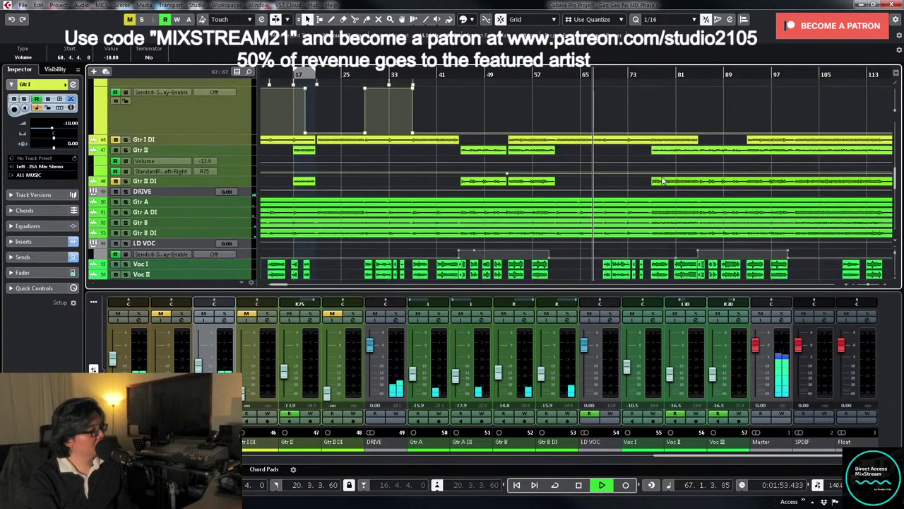
# - Select the Gtr I pan automation sweeps from bar 5 to about bar 20 and copy them
pyautogui.press('g')
pyautogui.scroll(3, 661, 176)
pyautogui.scroll(-5, 661, 176)
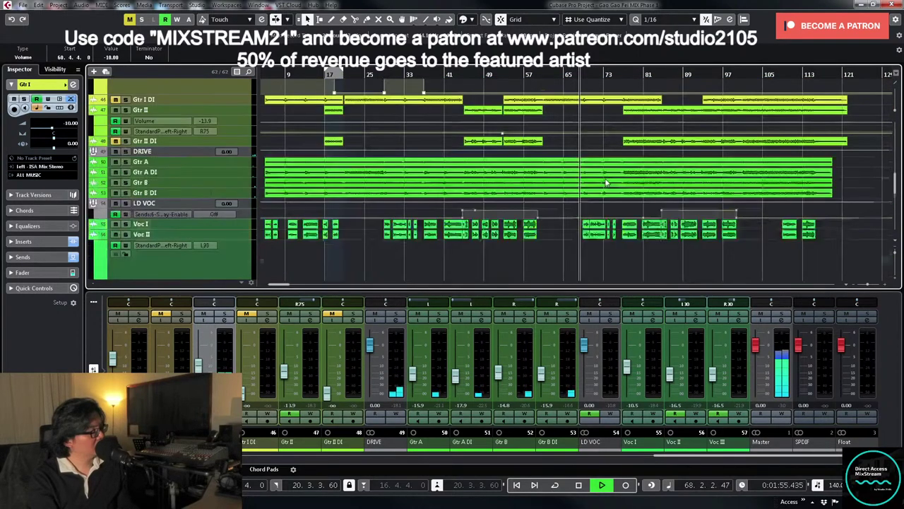
pyautogui.scroll(4, 614, 183)
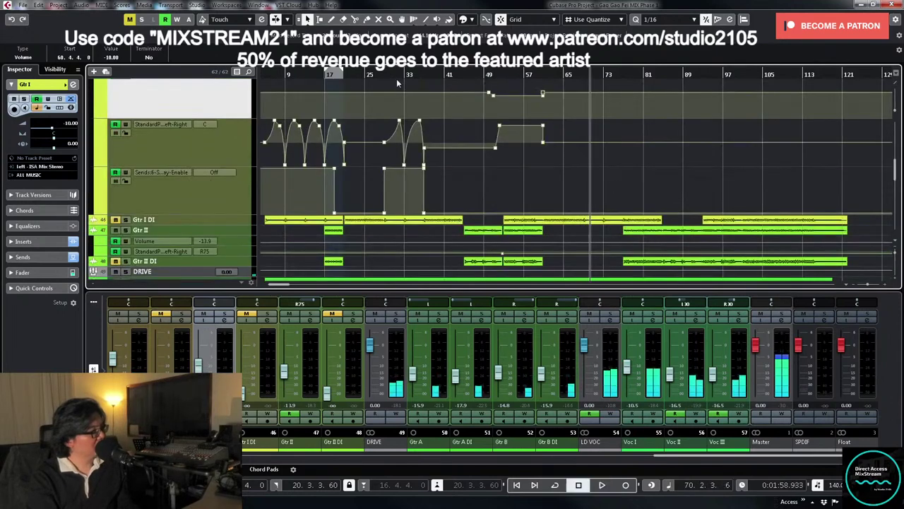
pyautogui.moveTo(390, 74); pyautogui.dragTo(529, 156)
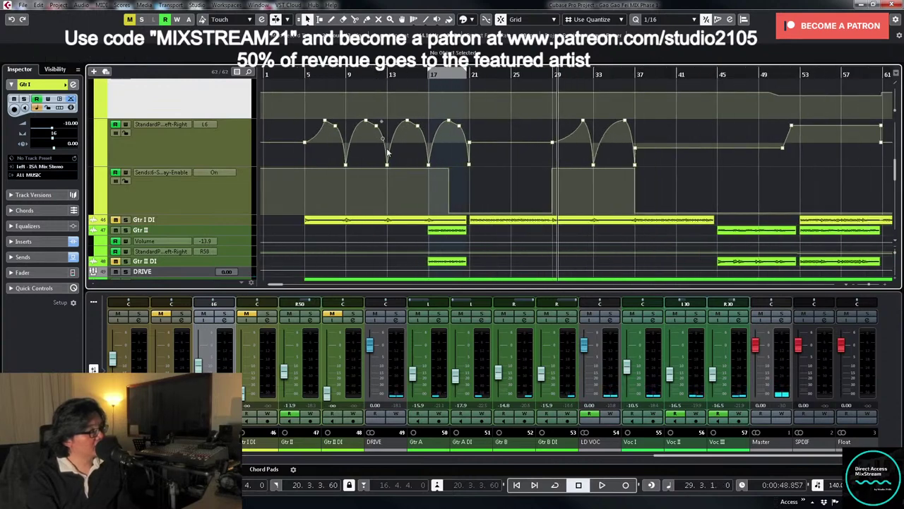
pyautogui.moveTo(299, 158); pyautogui.dragTo(462, 126)
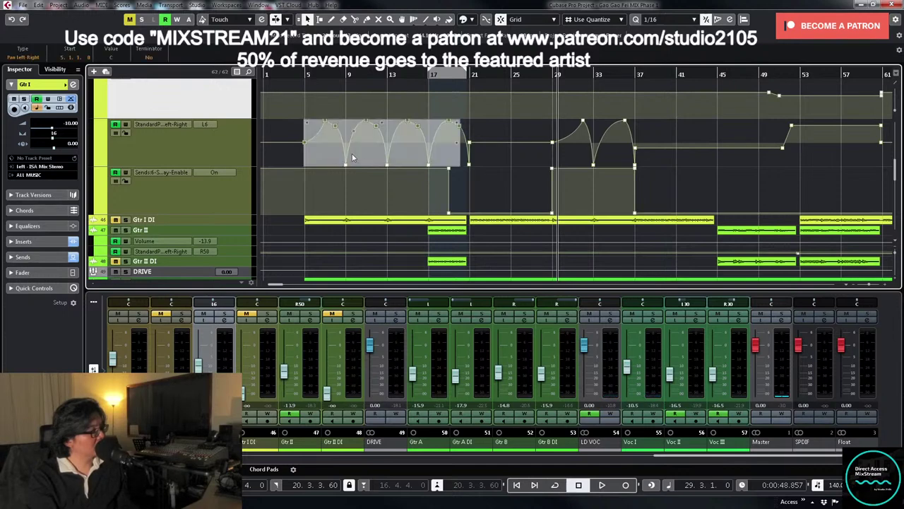
pyautogui.moveTo(437, 166); pyautogui.dragTo(438, 167)
pyautogui.press('g')
pyautogui.press('g')
pyautogui.press('g')
pyautogui.press('g')
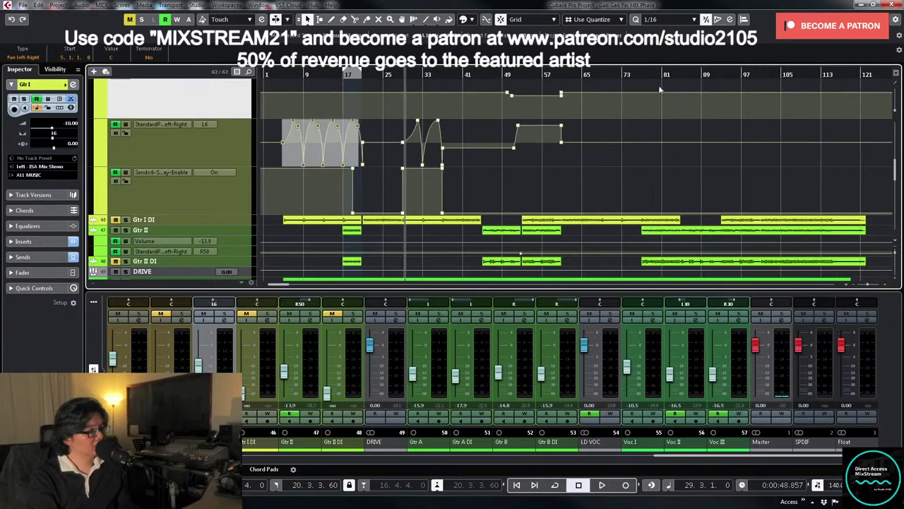
# - Play from about bar 60 to bar 64 to check the Gtr I pan and volume return and approach the next verse
pyautogui.doubleClick(559, 76)
pyautogui.scroll(1, 636, 116)
pyautogui.press('h')
pyautogui.press('h')
pyautogui.press('h')
pyautogui.press('h')
pyautogui.press('h')
pyautogui.press('h')
pyautogui.press('h')
pyautogui.press('h')
pyautogui.press('h')
pyautogui.press('h')
pyautogui.press('h')
pyautogui.press('h')
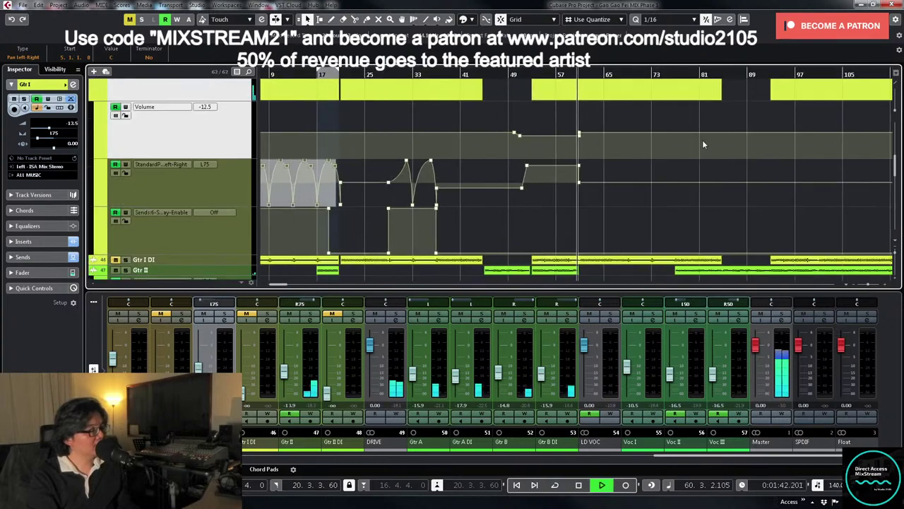
pyautogui.press('g')
pyautogui.press('g')
pyautogui.press('g')
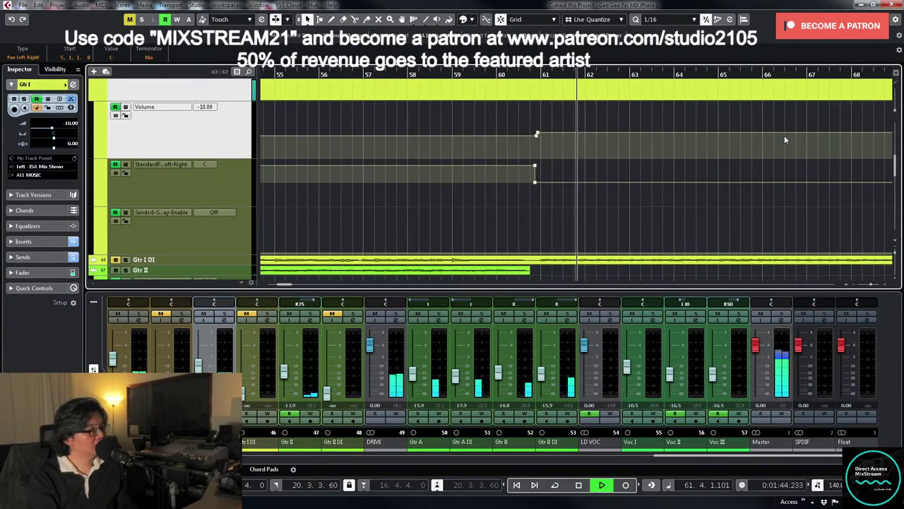
pyautogui.press('h')
pyautogui.press('h')
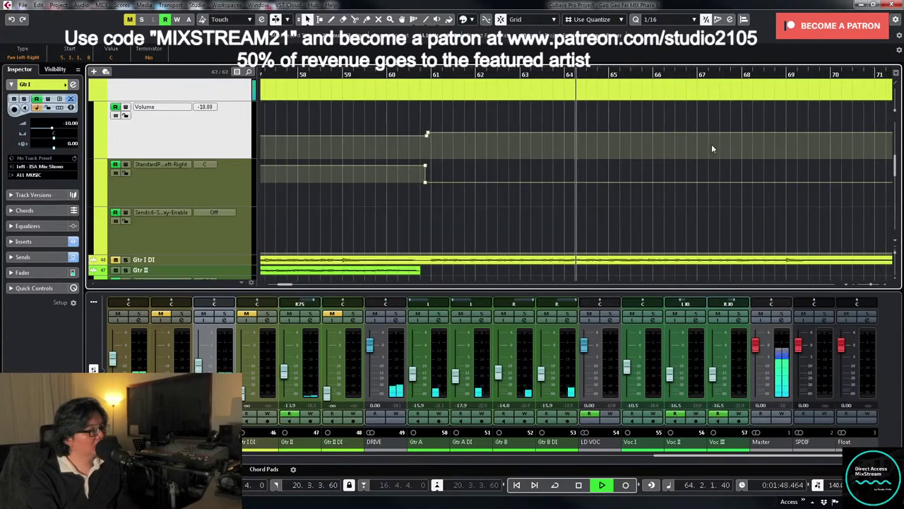
# - Paste the copied pan sweeps into the Gtr I pan lane at 69.1.1
pyautogui.click(728, 75)
pyautogui.press('h')
pyautogui.press('h')
pyautogui.press('space')
pyautogui.click(691, 74)
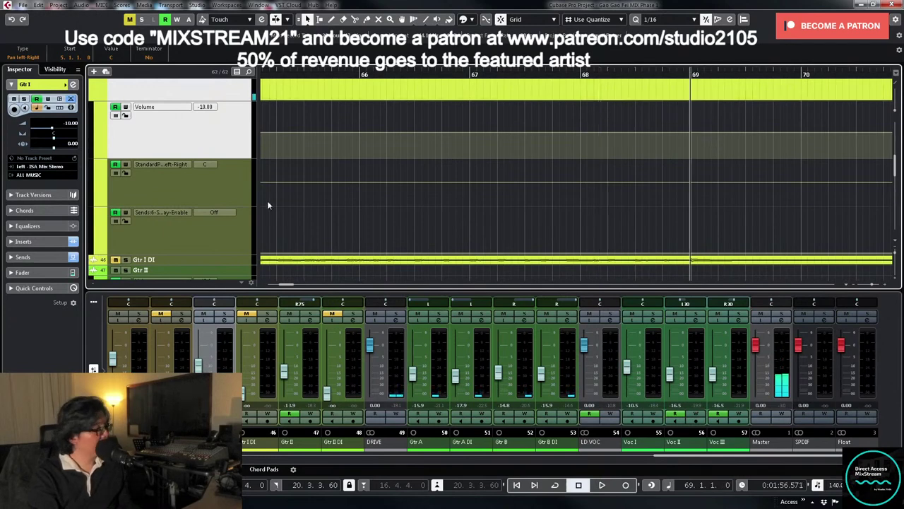
pyautogui.click(236, 186)
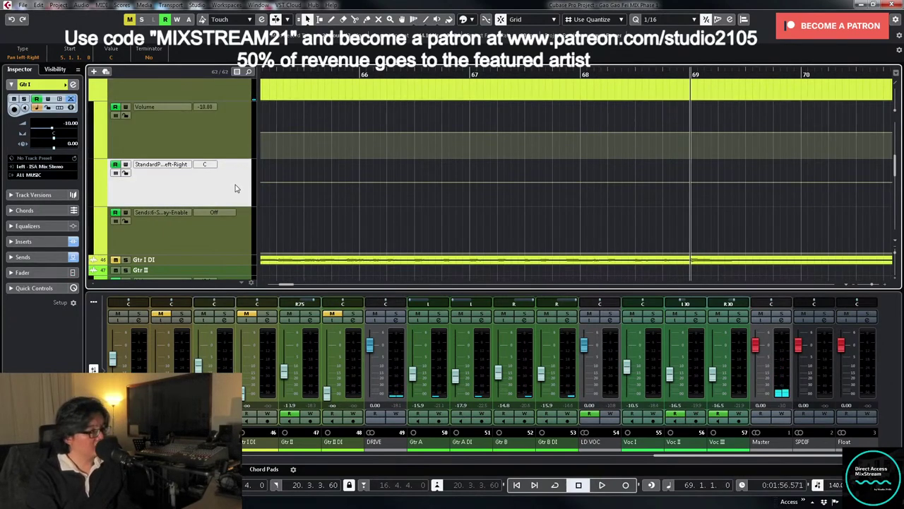
pyautogui.hotkey('ctrl', 'v')
pyautogui.press('g')
pyautogui.press('g')
pyautogui.press('g')
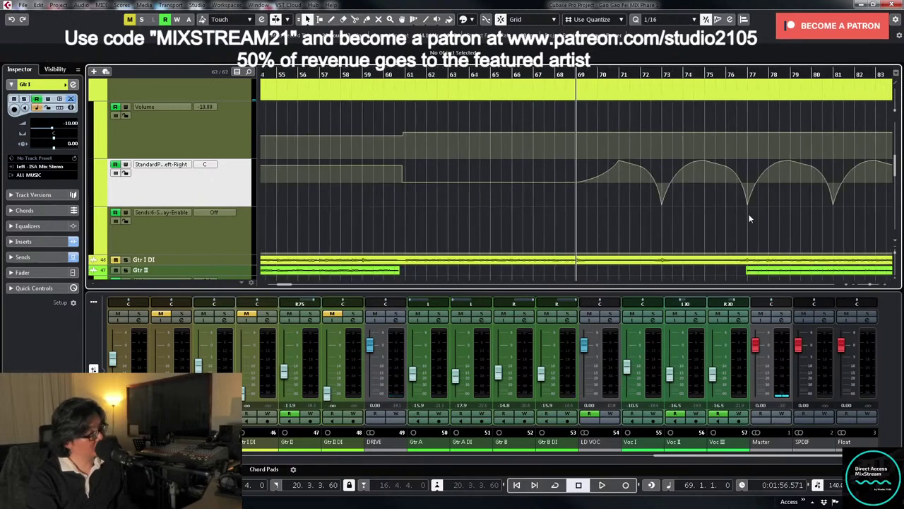
# - Play from bar 69 to about bar 75 to check the pasted Gtr I pan sweeps
pyautogui.press('space')
pyautogui.press('g')
pyautogui.press('g')
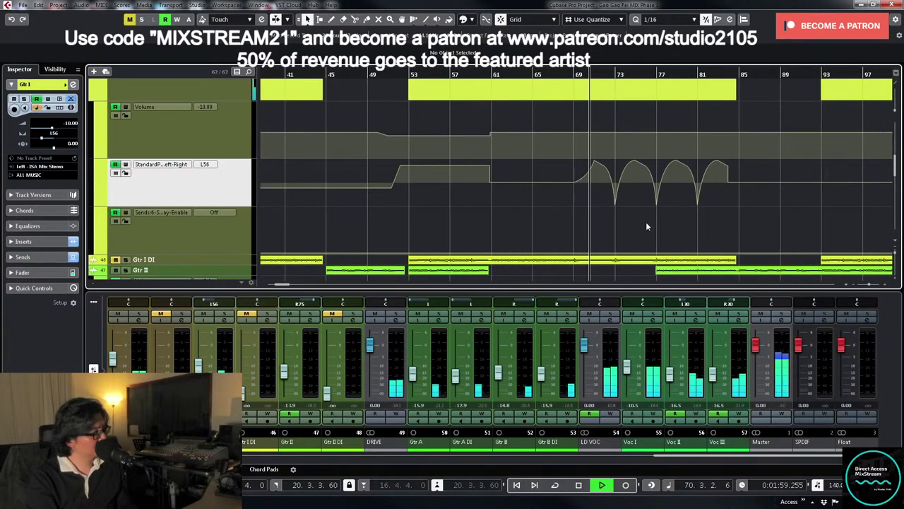
pyautogui.press('g')
pyautogui.press('g')
pyautogui.press('g')
pyautogui.scroll(3, 542, 186)
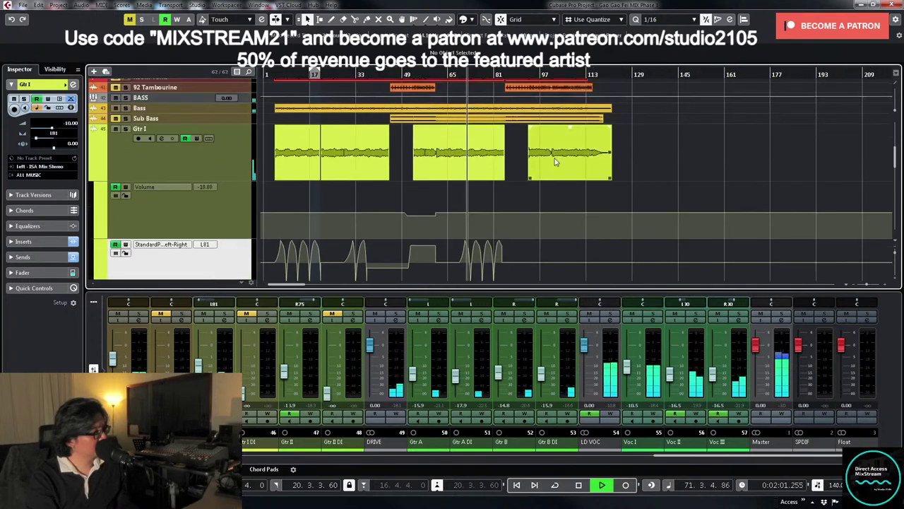
pyautogui.press('h')
pyautogui.press('h')
pyautogui.press('h')
pyautogui.press('h')
pyautogui.press('h')
pyautogui.press('h')
pyautogui.scroll(-1, 724, 207)
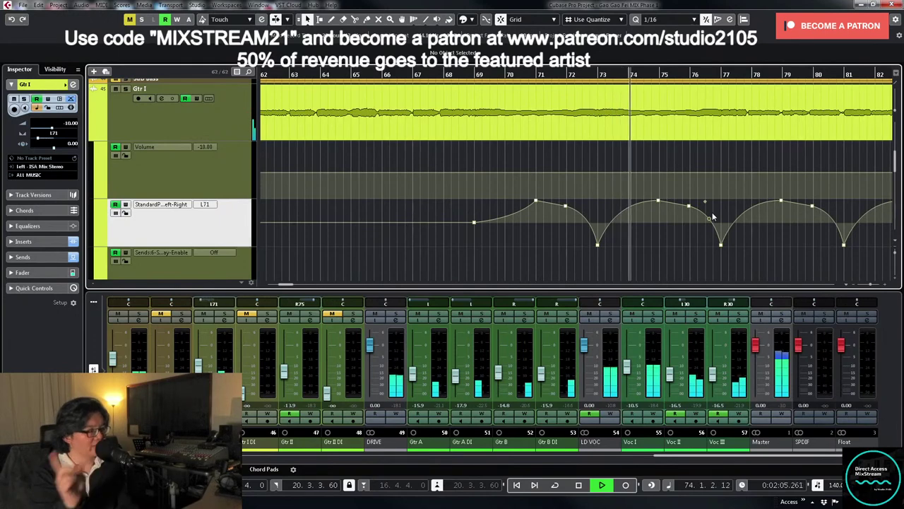
pyautogui.press('g')
pyautogui.press('g')
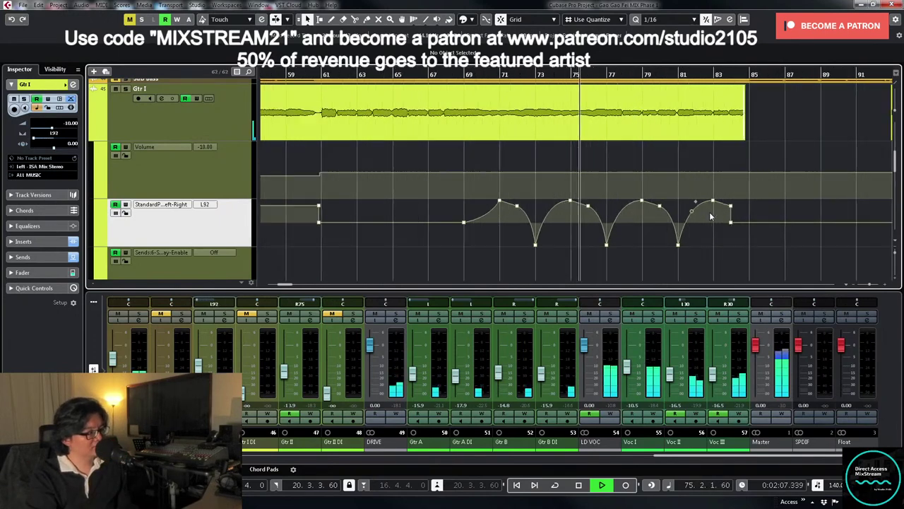
# - Draw an automation step on the Gtr I send 6 enable lane that turns the send On at 69.1.1
pyautogui.press('g')
pyautogui.scroll(-1, 469, 255)
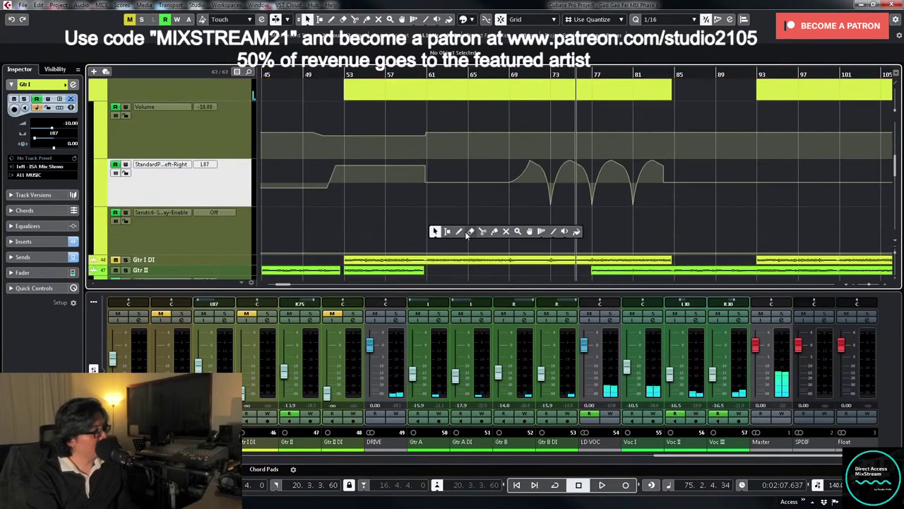
pyautogui.click(458, 231)
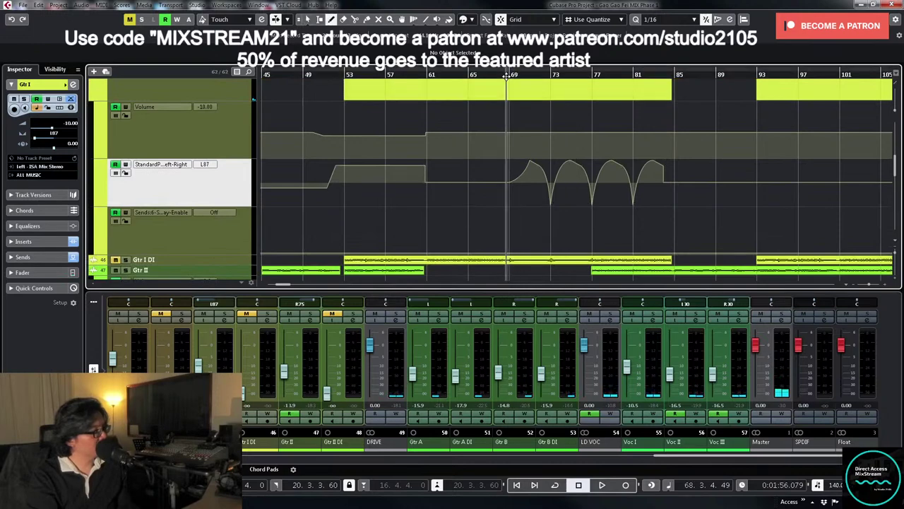
pyautogui.moveTo(507, 75); pyautogui.dragTo(508, 85)
pyautogui.press('h')
pyautogui.press('h')
pyautogui.press('h')
pyautogui.press('h')
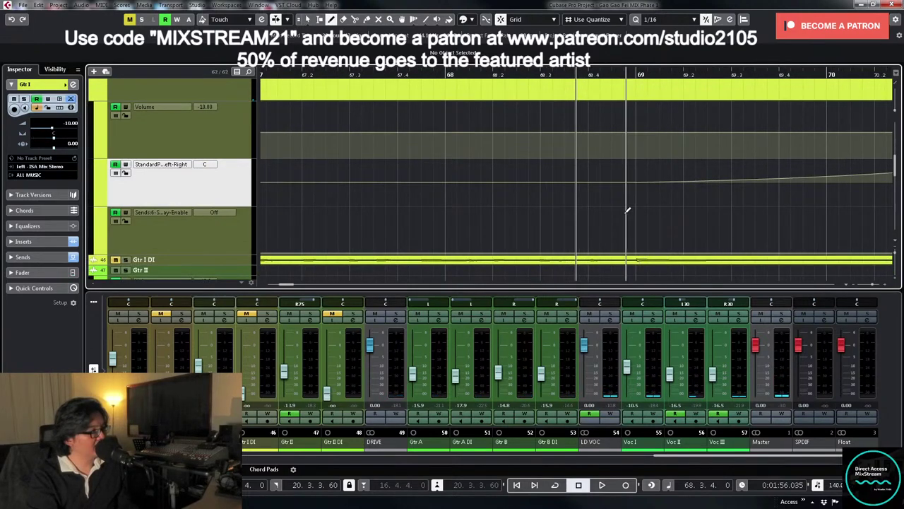
pyautogui.click(624, 211)
pyautogui.press('1')
pyautogui.moveTo(627, 212); pyautogui.dragTo(637, 215)
pyautogui.press('g')
# - Play through the verse and draw a step on the Gtr I send 6 enable lane turning it Off just before bar 85
pyautogui.press('space')
pyautogui.press('g')
pyautogui.press('g')
pyautogui.press('g')
pyautogui.press('g')
pyautogui.press('g')
pyautogui.press('g')
pyautogui.press('g')
pyautogui.press('g')
pyautogui.press('g')
pyautogui.press('g')
pyautogui.press('g')
pyautogui.press('g')
pyautogui.press('g')
pyautogui.press('g')
pyautogui.press('g')
pyautogui.press('g')
pyautogui.press('g')
pyautogui.press('g')
pyautogui.press('g')
pyautogui.press('g')
pyautogui.moveTo(550, 84); pyautogui.dragTo(590, 239)
pyautogui.rightClick(594, 240)
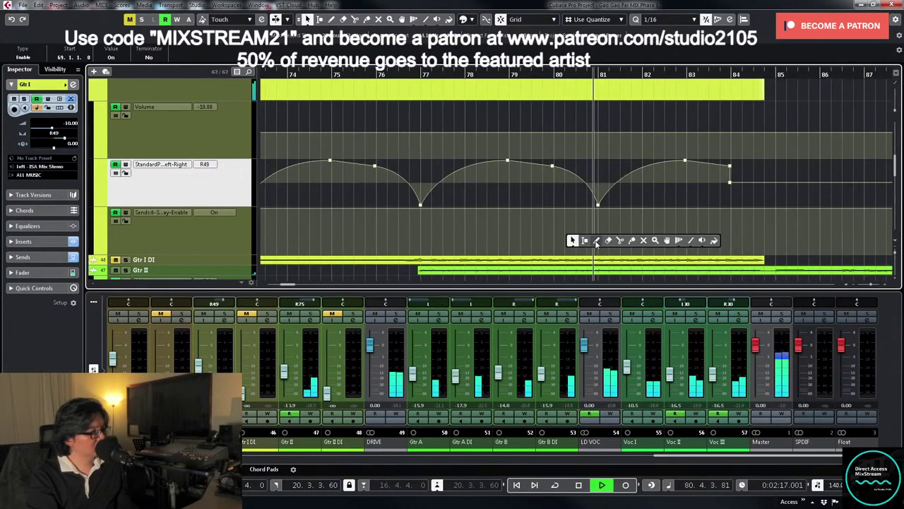
pyautogui.click(597, 240)
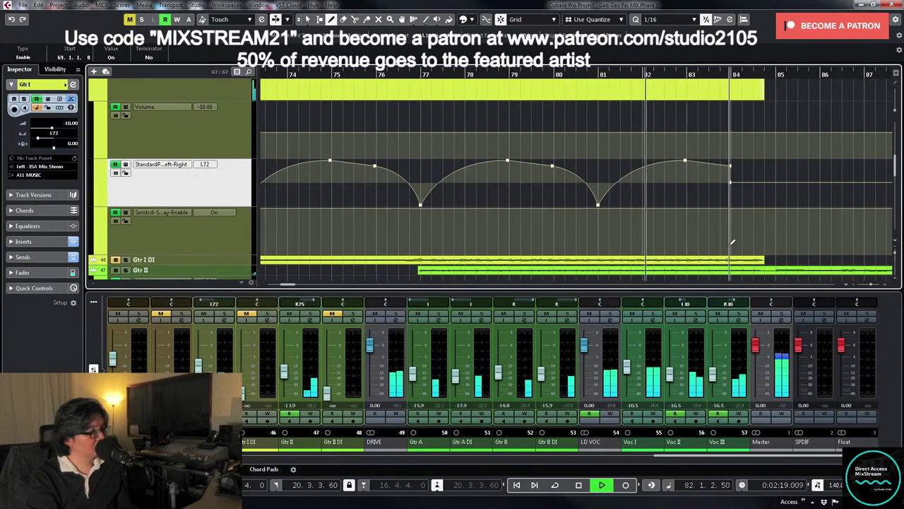
pyautogui.click(768, 244)
pyautogui.rightClick(769, 245)
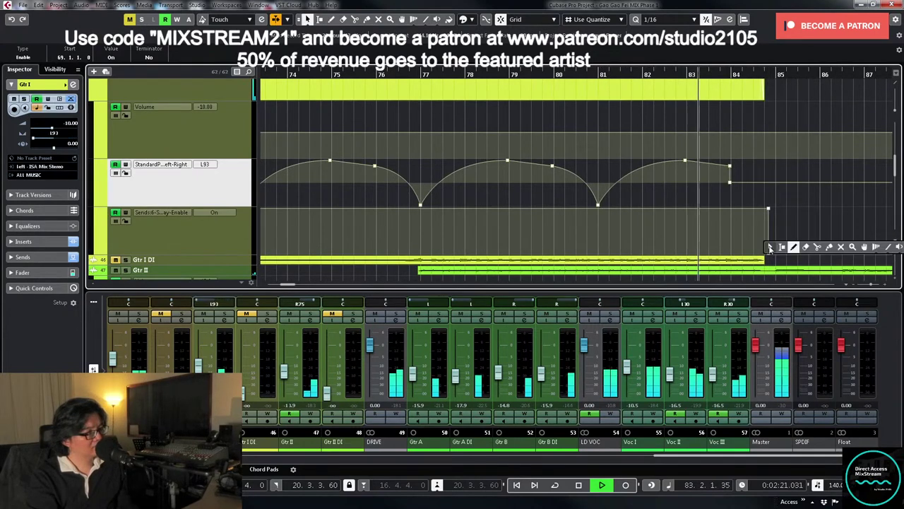
pyautogui.click(772, 247)
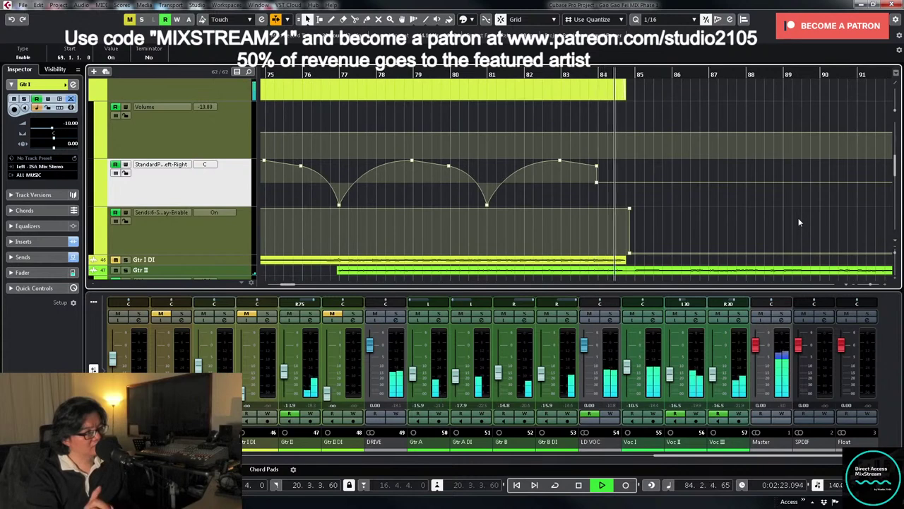
# - Stop playback and move the Gtr I send 6 switch-off points earlier to about 83.1
pyautogui.press('space')
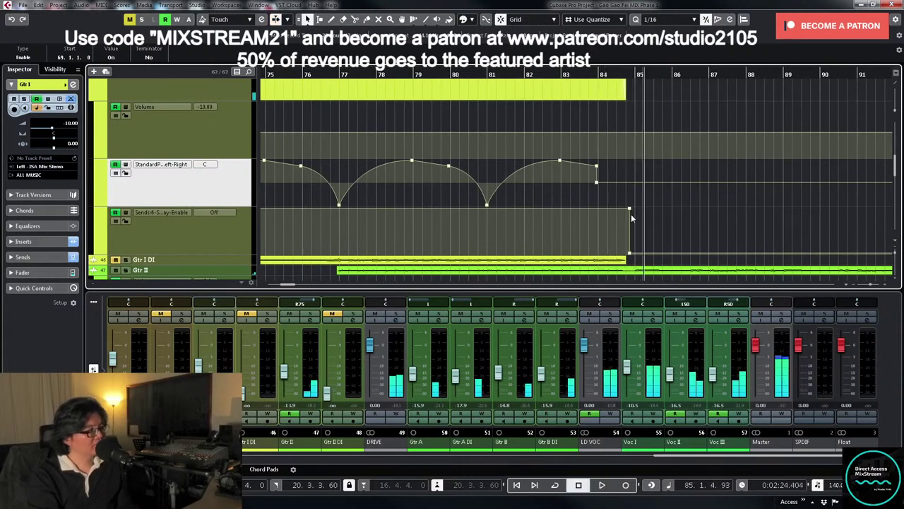
pyautogui.moveTo(624, 213); pyautogui.dragTo(561, 218)
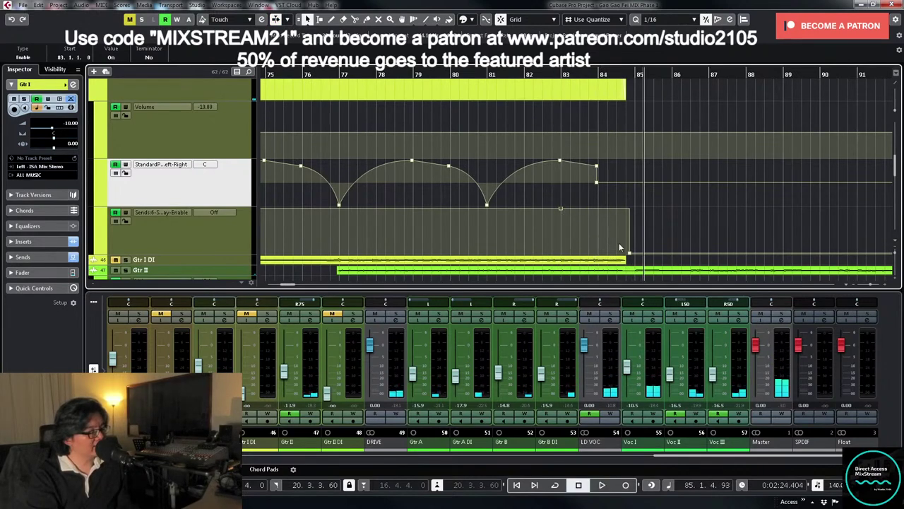
pyautogui.moveTo(632, 256); pyautogui.dragTo(563, 253)
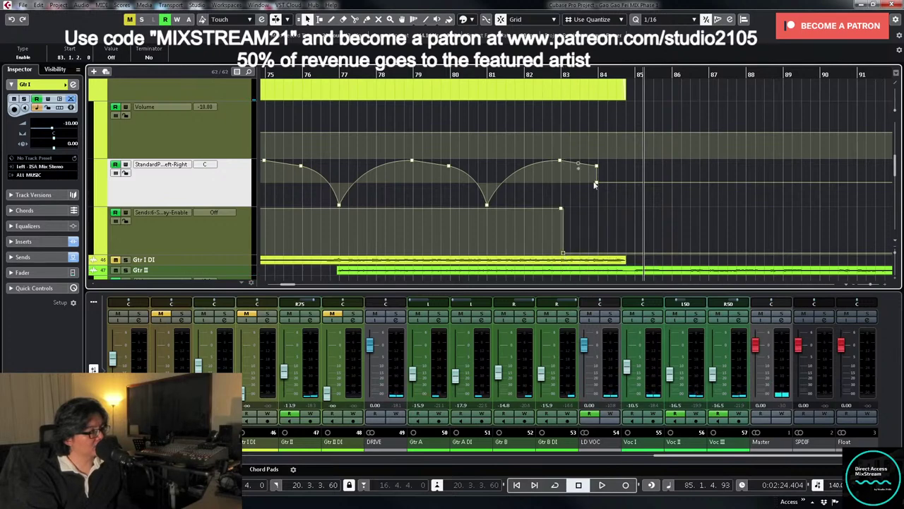
# - Replay from about bar 81 and move the final Gtr I pan point to 85.1.1 at center (C) for a gradual return
pyautogui.press('space')
pyautogui.press('g')
pyautogui.click(440, 74)
pyautogui.scroll(2, 585, 168)
pyautogui.scroll(-1, 584, 169)
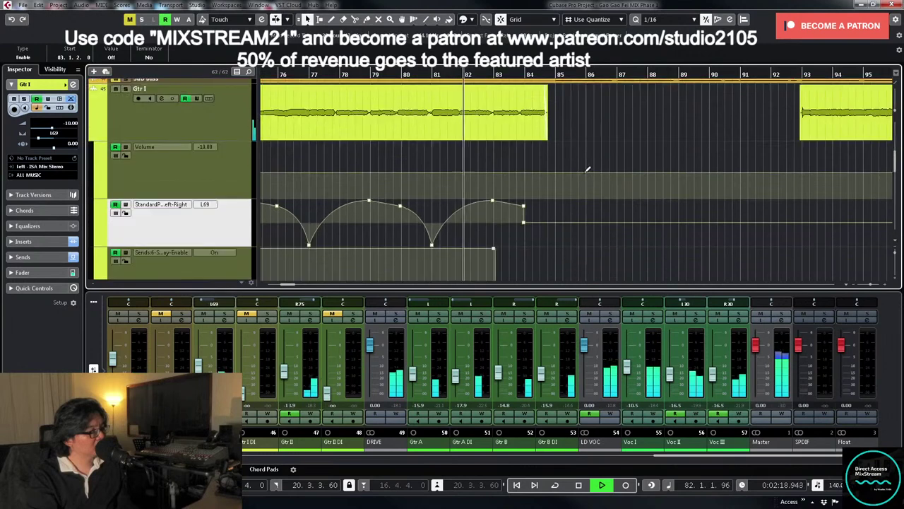
pyautogui.moveTo(525, 225); pyautogui.dragTo(555, 223)
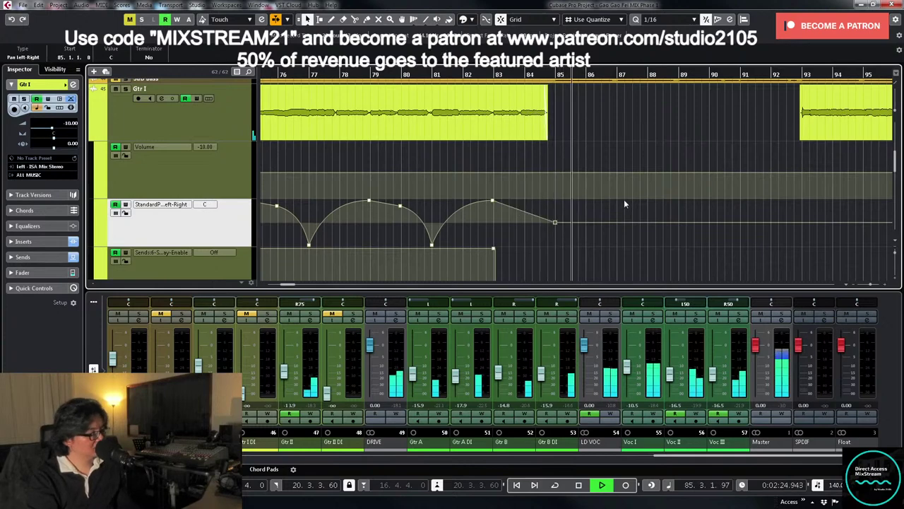
# - Review the Gtr I clips and automation across the song while playing from about bar 85 to bar 90
pyautogui.press('h')
pyautogui.press('h')
pyautogui.press('h')
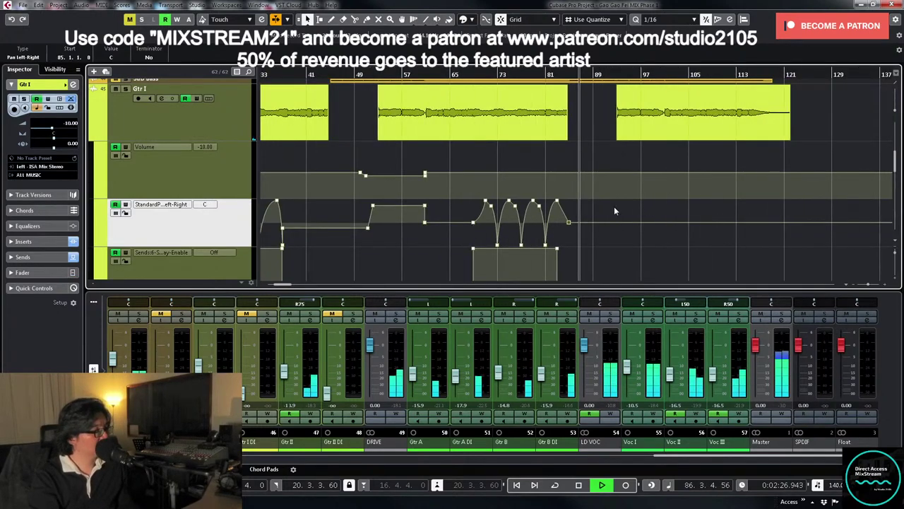
pyautogui.scroll(-3, 614, 208)
pyautogui.scroll(3, 613, 212)
pyautogui.press('h')
pyautogui.press('g')
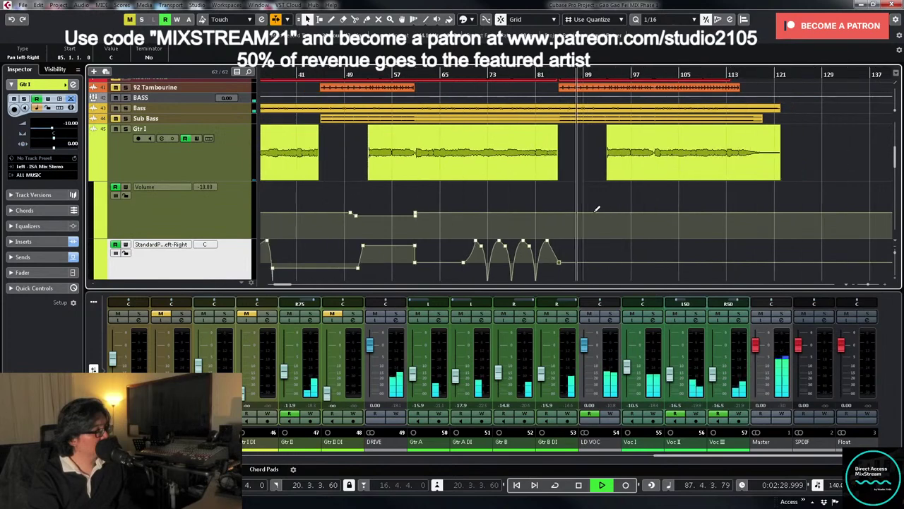
pyautogui.press('g')
pyautogui.press('h')
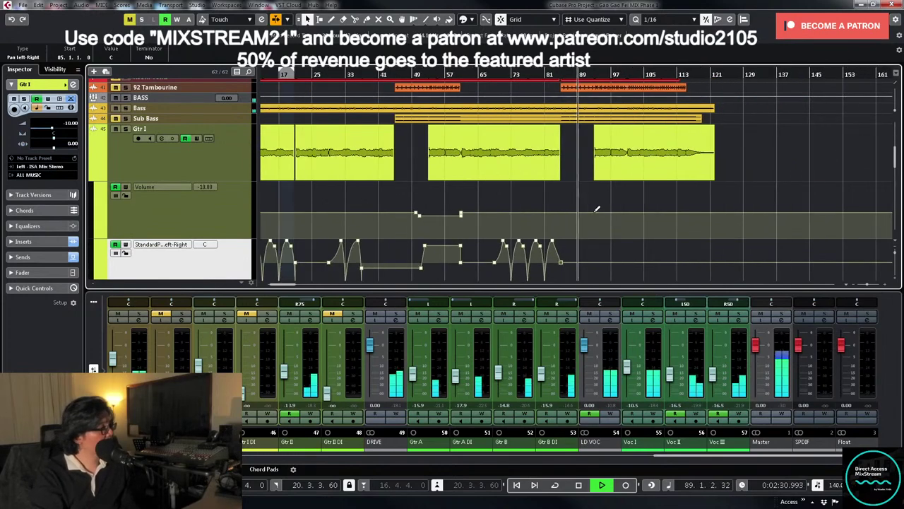
pyautogui.press('g')
pyautogui.press('g')
pyautogui.press('g')
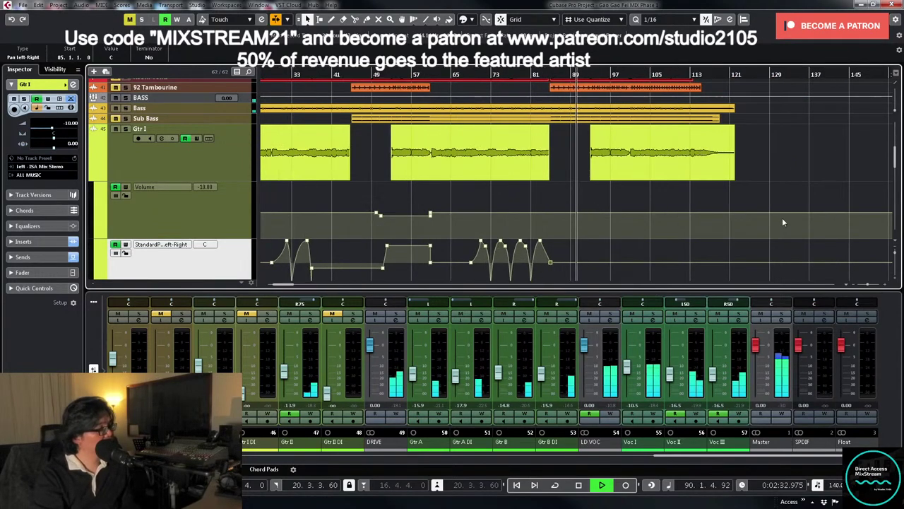
# - Draw a step down in the Gtr I volume automation at about bar 92.2.3 and set the new level to -12.5
pyautogui.rightClick(558, 217)
pyautogui.click(585, 219)
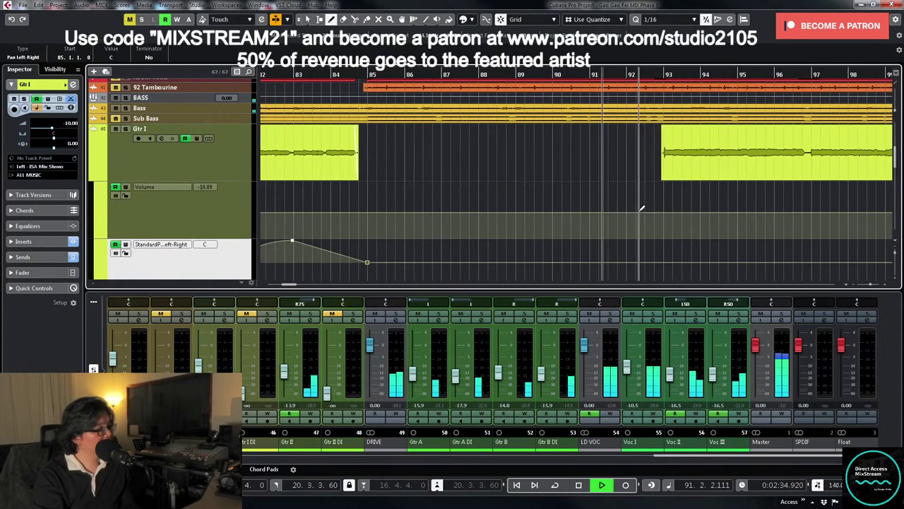
pyautogui.click(641, 218)
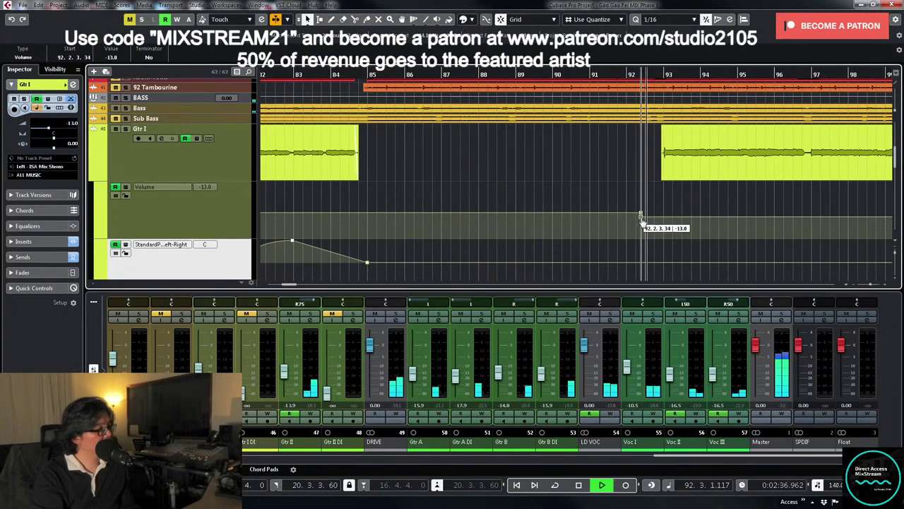
pyautogui.moveTo(629, 227); pyautogui.dragTo(649, 214)
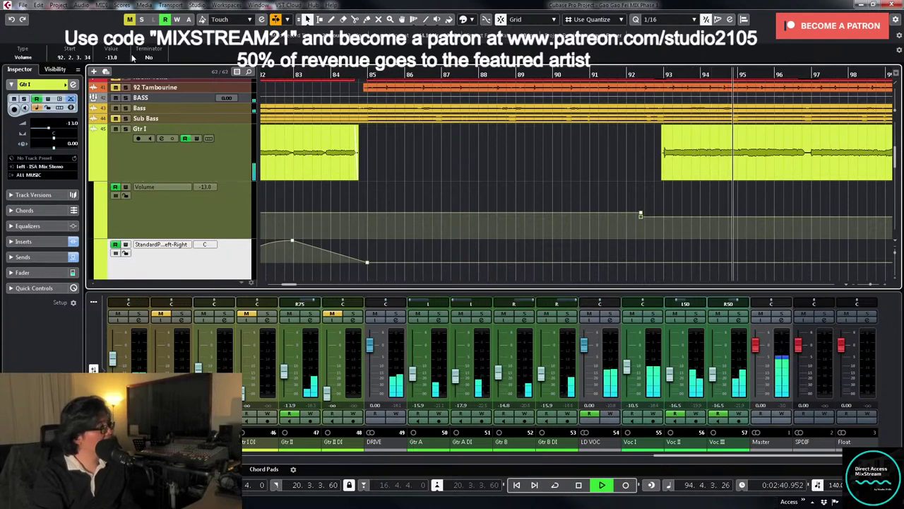
pyautogui.click(113, 57)
pyautogui.write('-12.5')
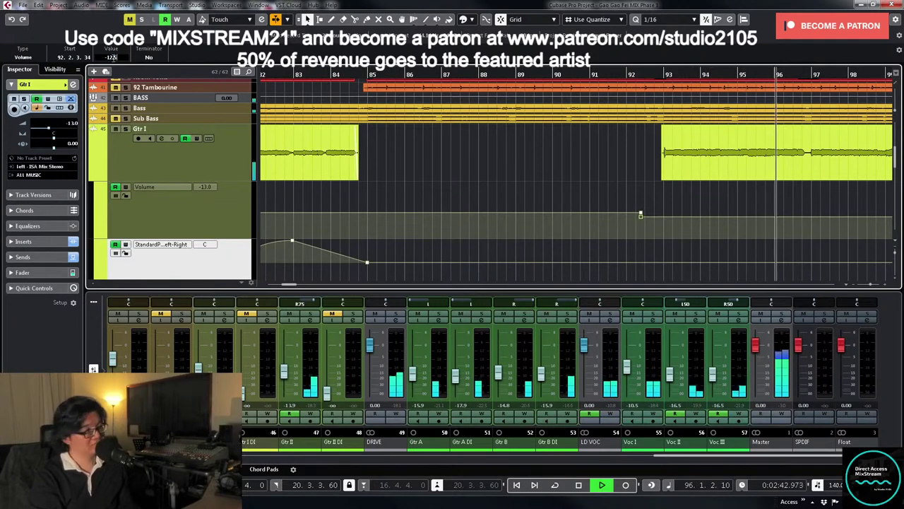
pyautogui.press('Return')
# - Stop playback, draw Gtr I pan points shifting from center to L75 at about bar 92.4.1, and replay from bar 96
pyautogui.press('space')
pyautogui.press('g')
pyautogui.press('g')
pyautogui.press('g')
pyautogui.press('g')
pyautogui.scroll(-1, 493, 204)
pyautogui.press('g')
pyautogui.press('g')
pyautogui.press('g')
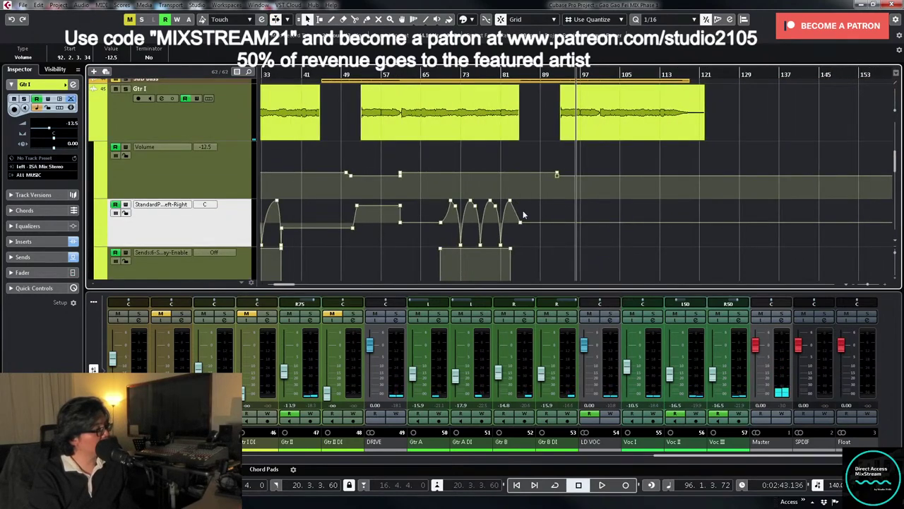
pyautogui.press('h')
pyautogui.press('h')
pyautogui.press('h')
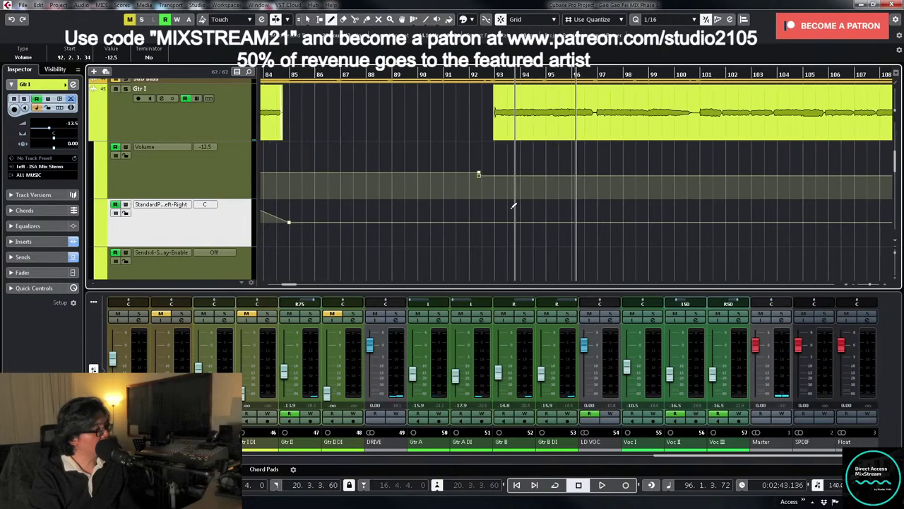
pyautogui.click(487, 205)
pyautogui.moveTo(487, 208); pyautogui.dragTo(488, 210)
pyautogui.press('g')
pyautogui.press('g')
pyautogui.press('g')
pyautogui.press('space')
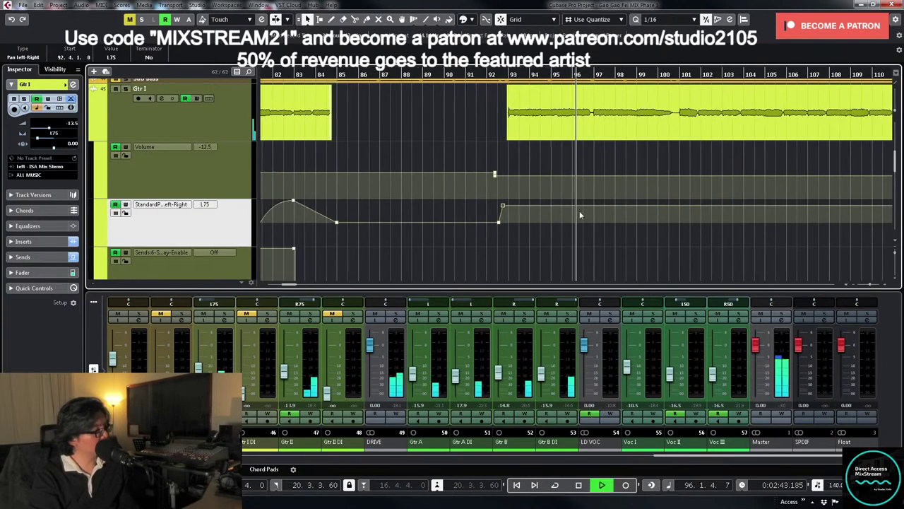
# - Enlarge the Gtr II volume and pan automation lanes and review them against the Gtr I automation during playback
pyautogui.scroll(-3, 593, 208)
pyautogui.press('g')
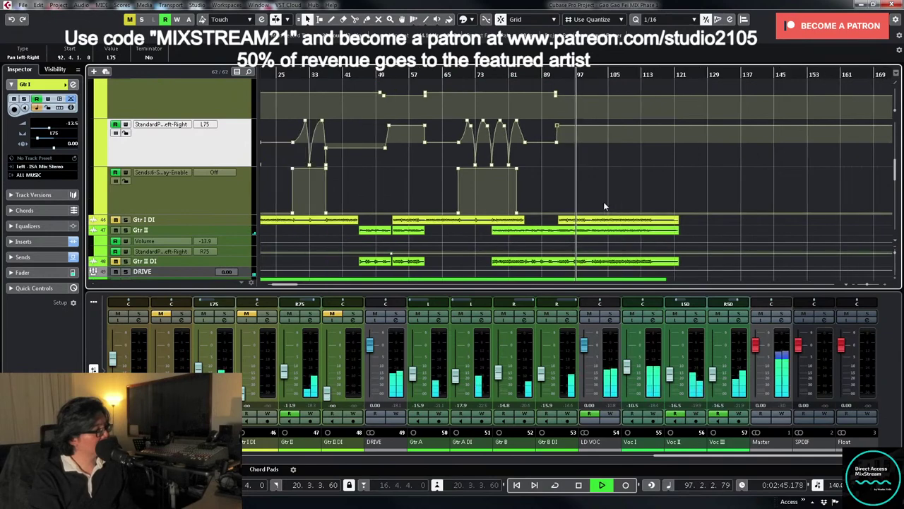
pyautogui.click(243, 241)
pyautogui.scroll(-4, 242, 233)
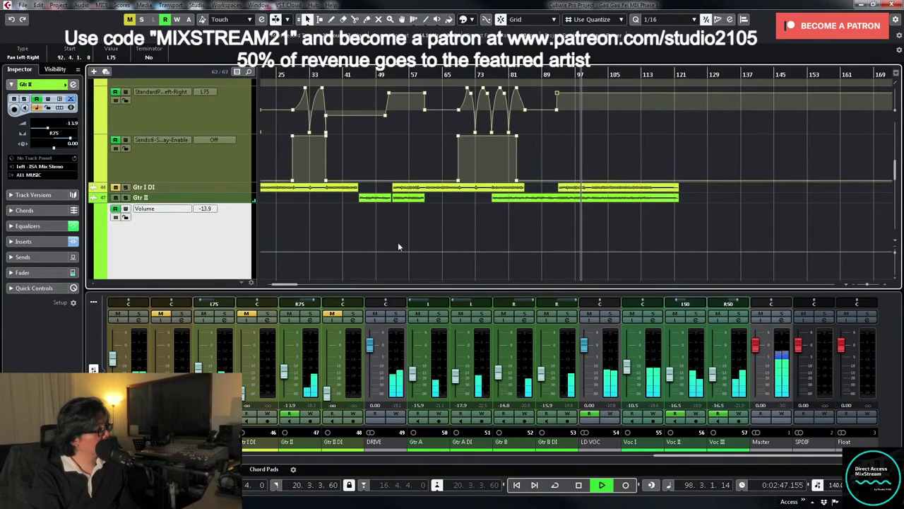
pyautogui.click(243, 205)
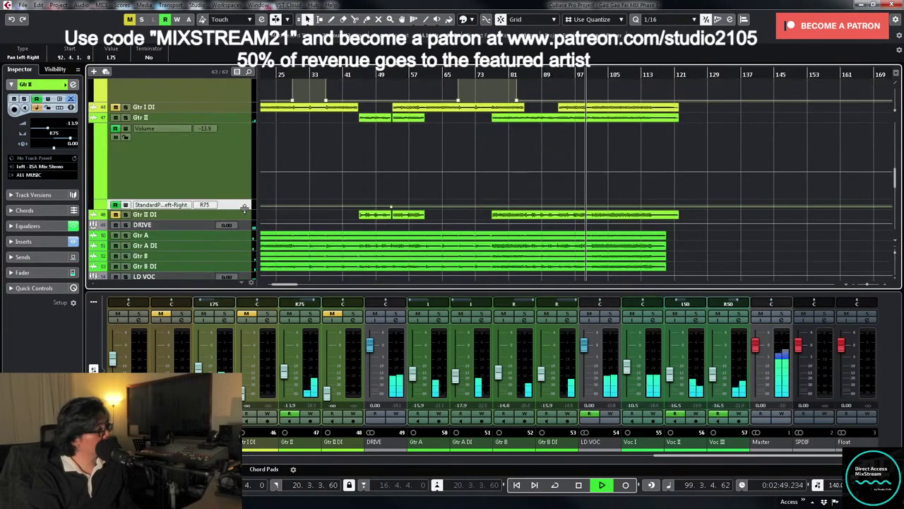
pyautogui.moveTo(247, 212); pyautogui.dragTo(240, 242)
pyautogui.scroll(4, 626, 159)
pyautogui.press('h')
pyautogui.scroll(-1, 735, 152)
pyautogui.press('g')
pyautogui.press('g')
pyautogui.press('h')
pyautogui.scroll(-2, 775, 149)
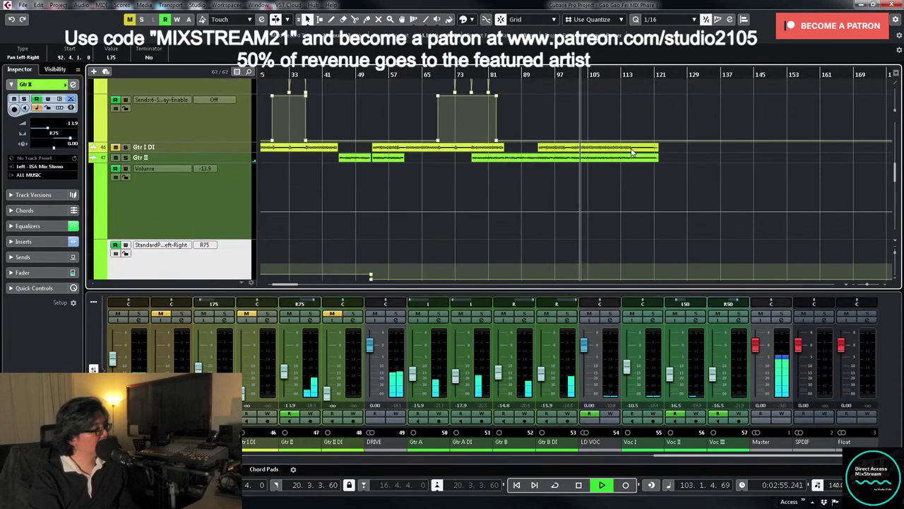
# - Solo Gtr II briefly to check its part, restore the full mix and return to the Gtr I track
pyautogui.click(126, 157)
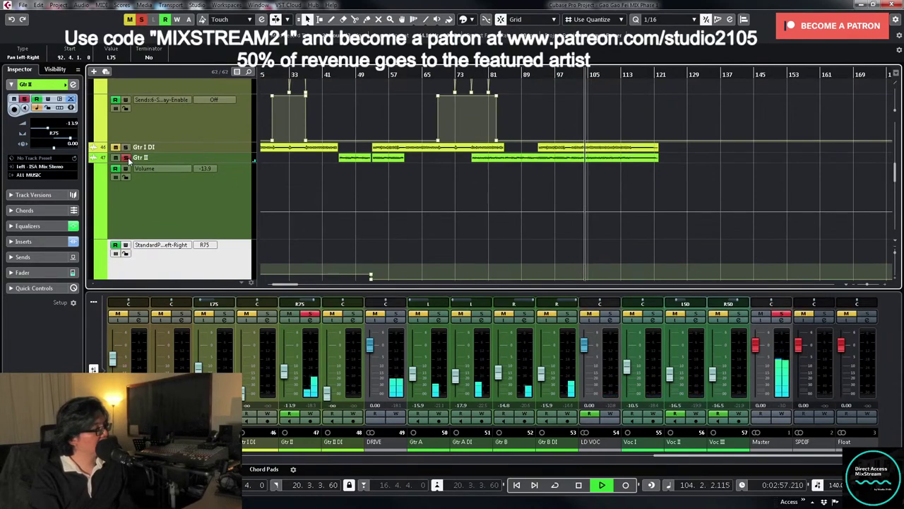
pyautogui.click(126, 157)
pyautogui.scroll(2, 656, 138)
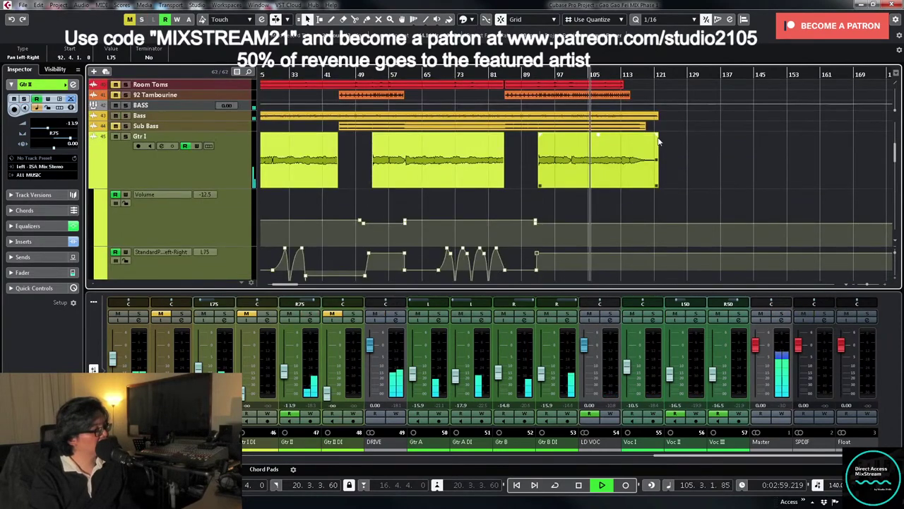
# - Replay from bar 97, stop past bar 100, and draw a Gtr I pan step back to center (C) at 100.4.3.55
pyautogui.click(559, 75)
pyautogui.scroll(-5, 619, 156)
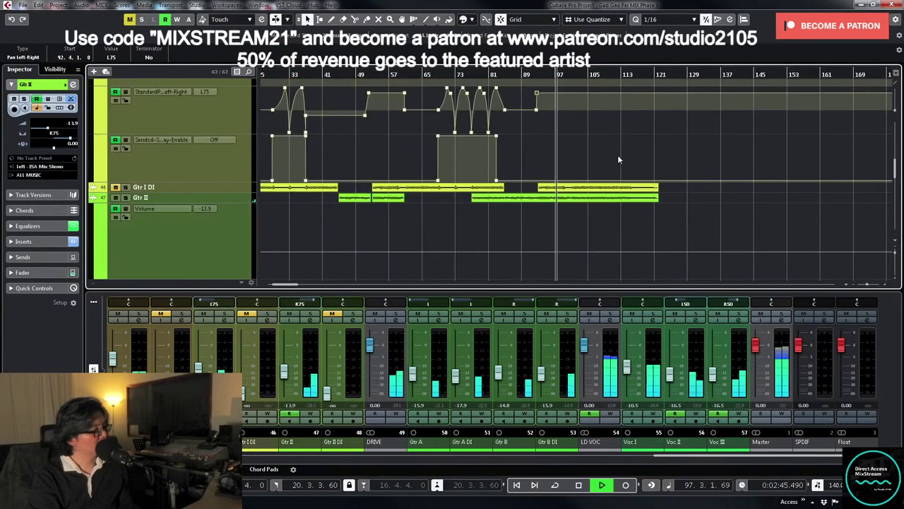
pyautogui.scroll(-3, 621, 152)
pyautogui.scroll(5, 623, 152)
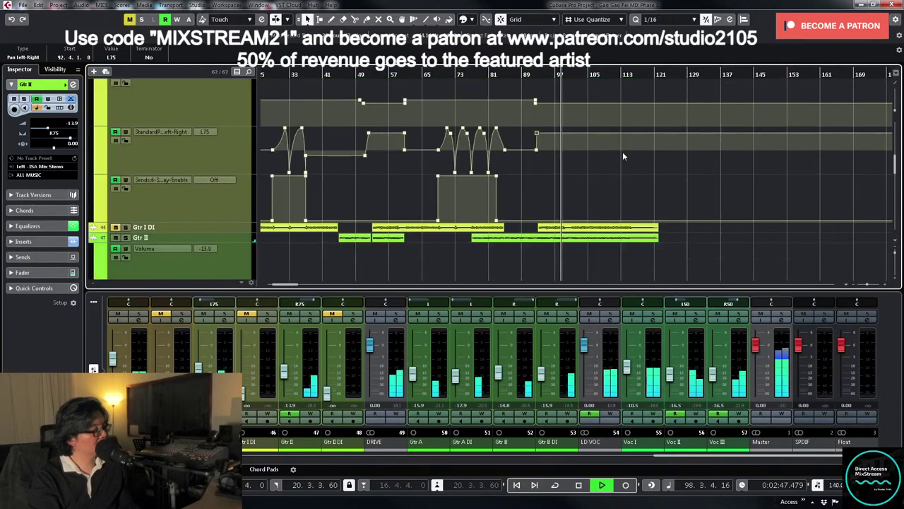
pyautogui.press('h')
pyautogui.press('h')
pyautogui.press('h')
pyautogui.press('h')
pyautogui.scroll(4, 638, 268)
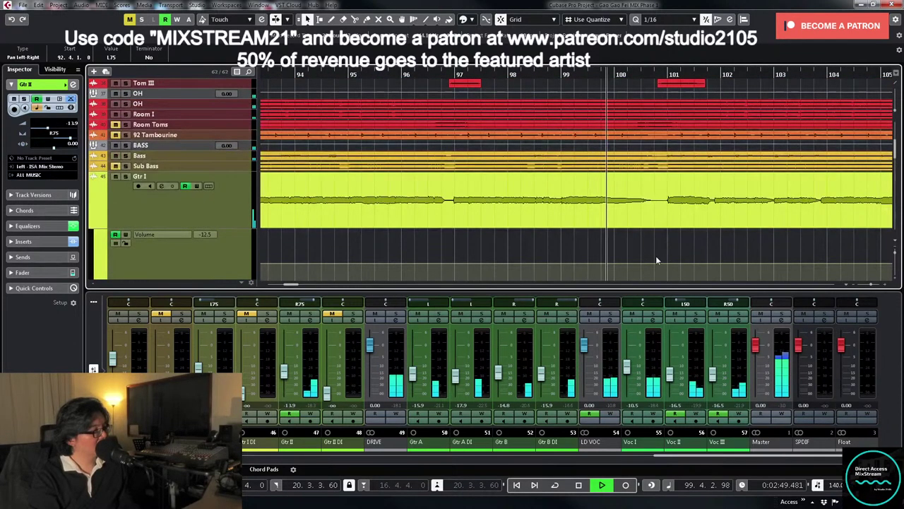
pyautogui.scroll(-1, 654, 251)
pyautogui.press('space')
pyautogui.rightClick(570, 211)
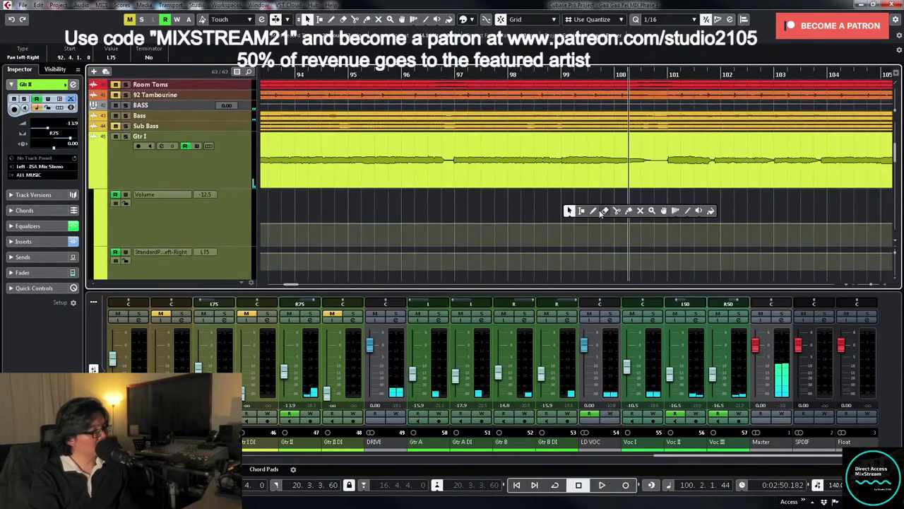
pyautogui.click(597, 211)
pyautogui.scroll(-2, 645, 220)
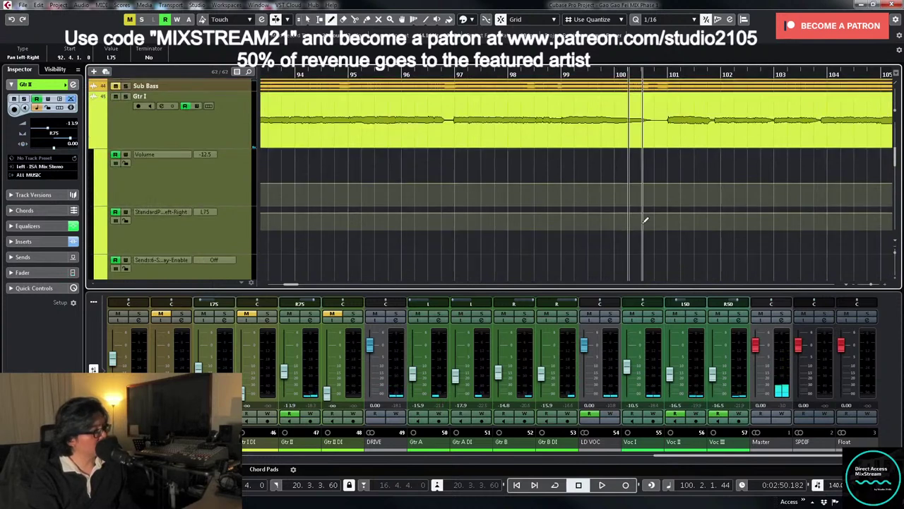
pyautogui.click(663, 225)
pyautogui.rightClick(663, 228)
pyautogui.click(662, 232)
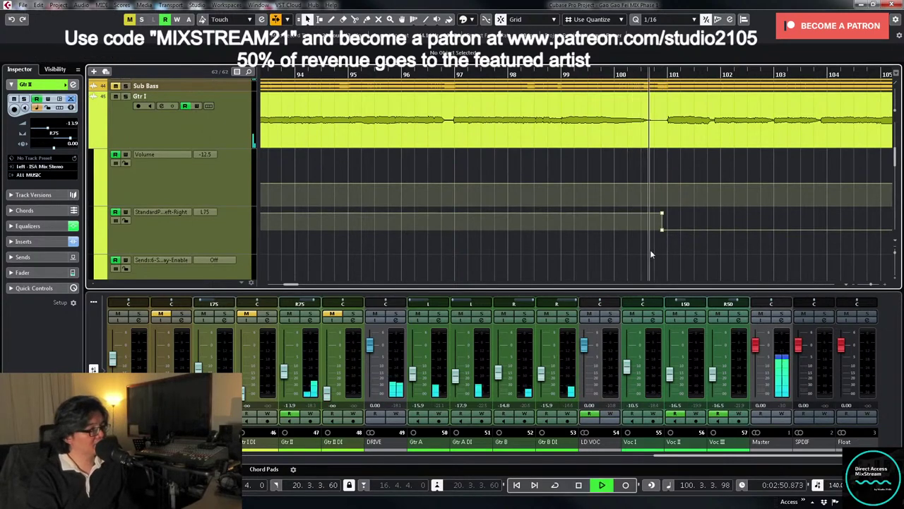
# - Play past bar 101, stop, and draw a step up in the Gtr I volume automation at 100.4.3.96 to about -6.18
pyautogui.press('g')
pyautogui.press('g')
pyautogui.press('g')
pyautogui.press('g')
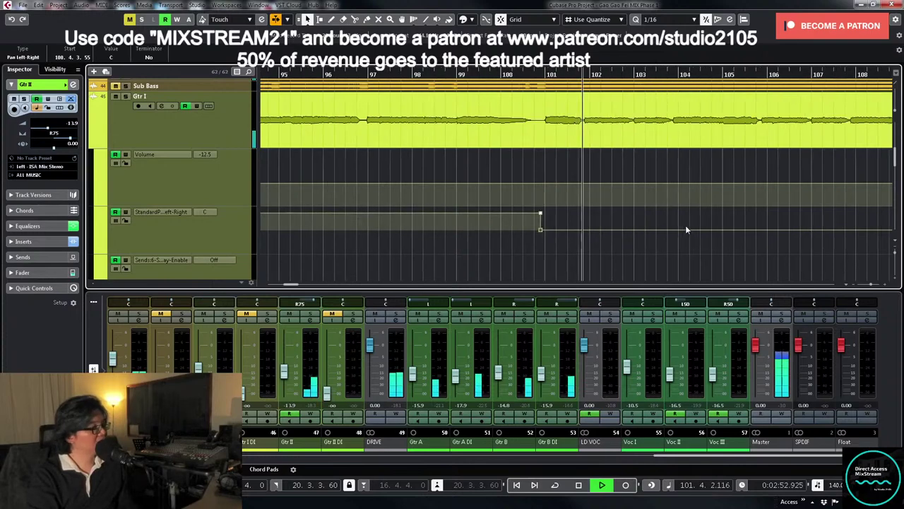
pyautogui.rightClick(546, 162)
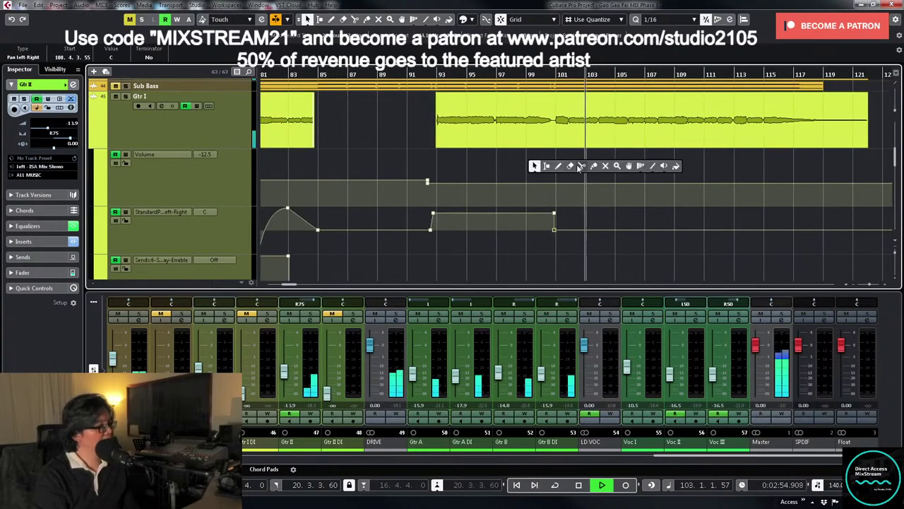
pyautogui.click(559, 166)
pyautogui.press('space')
pyautogui.scroll(4, 582, 180)
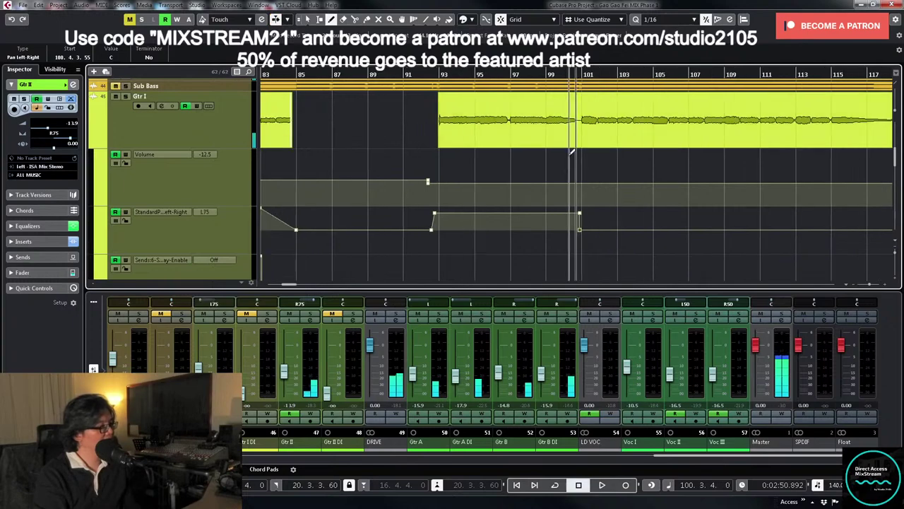
pyautogui.scroll(2, 583, 180)
pyautogui.click(623, 173)
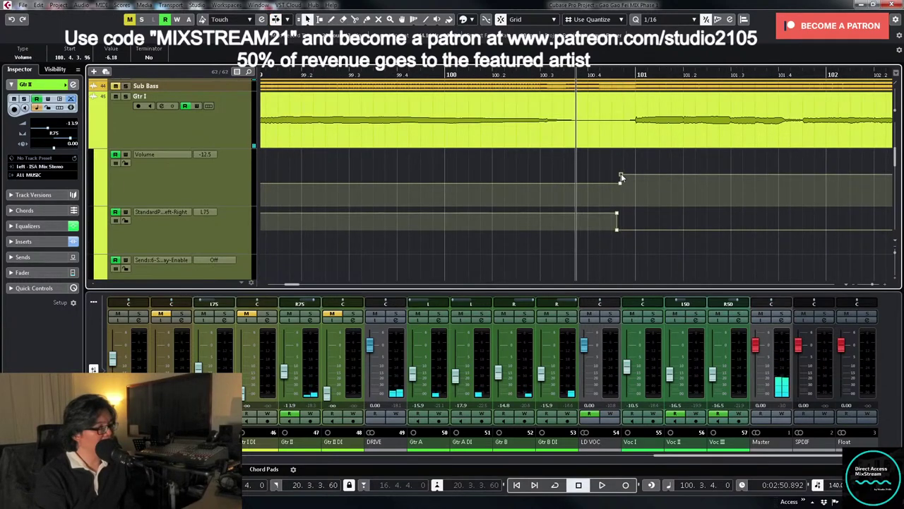
# - Lower the new Gtr I volume point before bar 101 while listening and set its value to -9.50
pyautogui.moveTo(621, 176); pyautogui.dragTo(622, 182)
pyautogui.press('space')
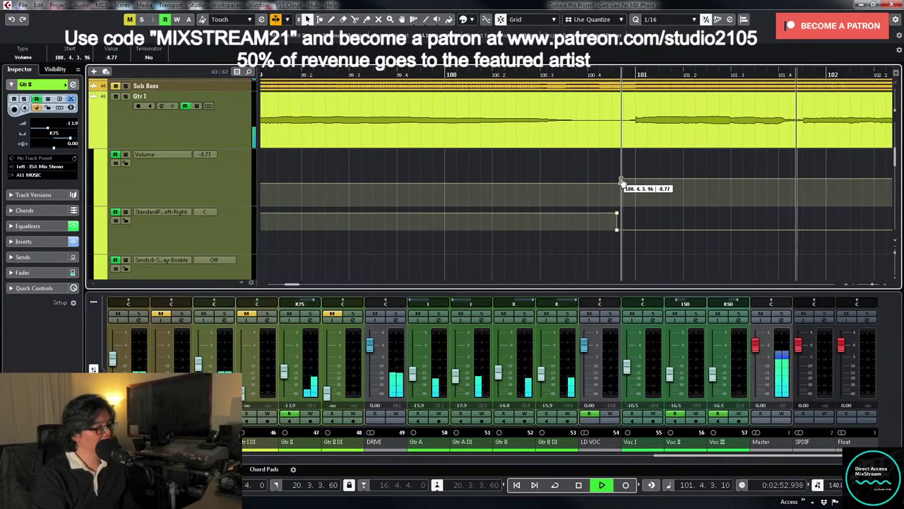
pyautogui.click(606, 173)
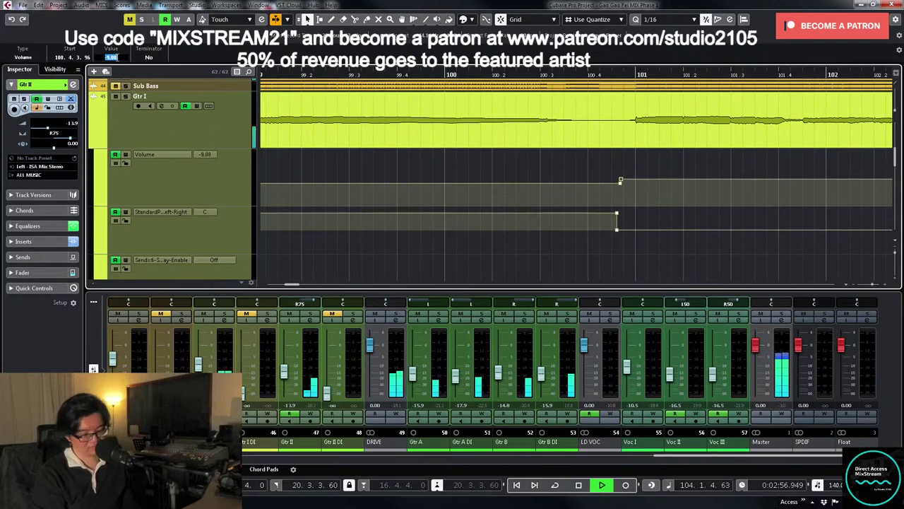
pyautogui.write('.5')
pyautogui.press('Return')
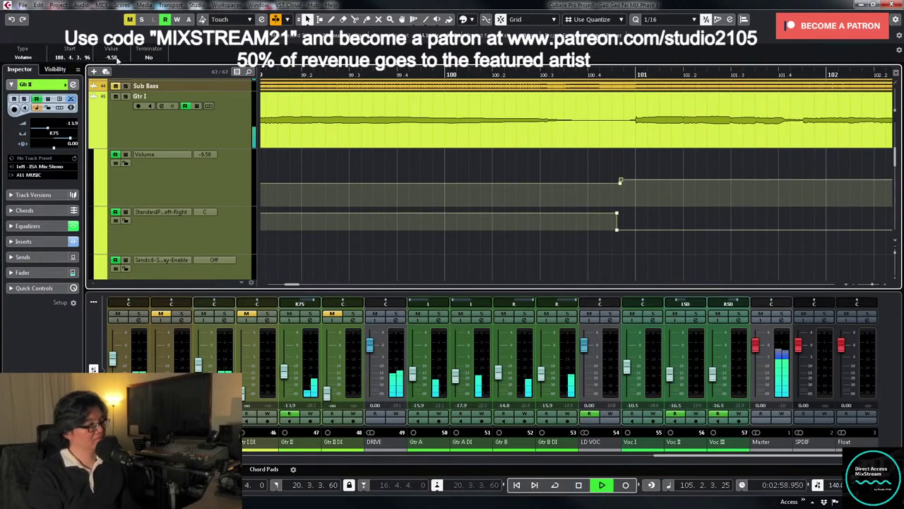
# - Find the LD VOC send 6 enable lane around the last vocal phrases near bar 109 and enlarge it
pyautogui.hotkey('shift', 'f')
pyautogui.press('g')
pyautogui.scroll(-8, 632, 198)
pyautogui.scroll(3, 629, 196)
pyautogui.press('h')
pyautogui.press('h')
pyautogui.press('h')
pyautogui.press('h')
pyautogui.press('h')
pyautogui.press('h')
pyautogui.press('h')
pyautogui.press('h')
pyautogui.press('h')
pyautogui.scroll(-3, 628, 195)
pyautogui.press('g')
pyautogui.press('g')
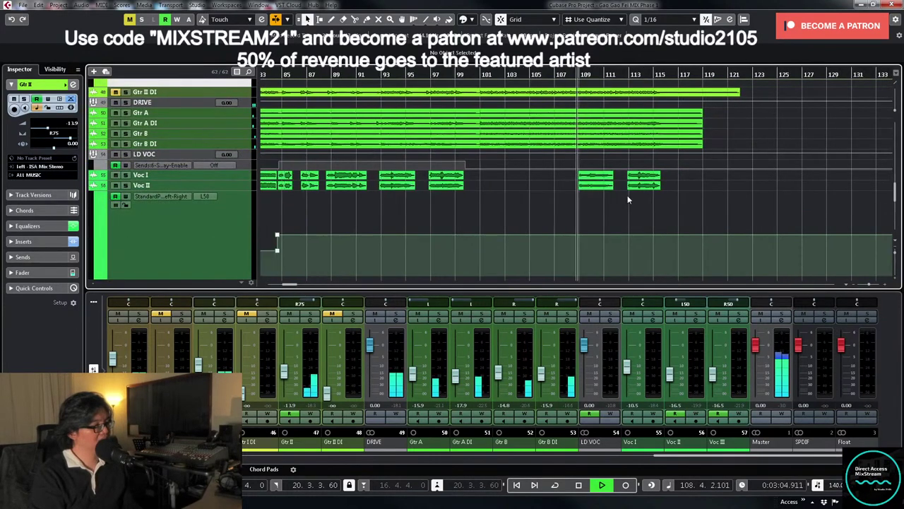
pyautogui.press('g')
pyautogui.click(244, 165)
pyautogui.press('z')
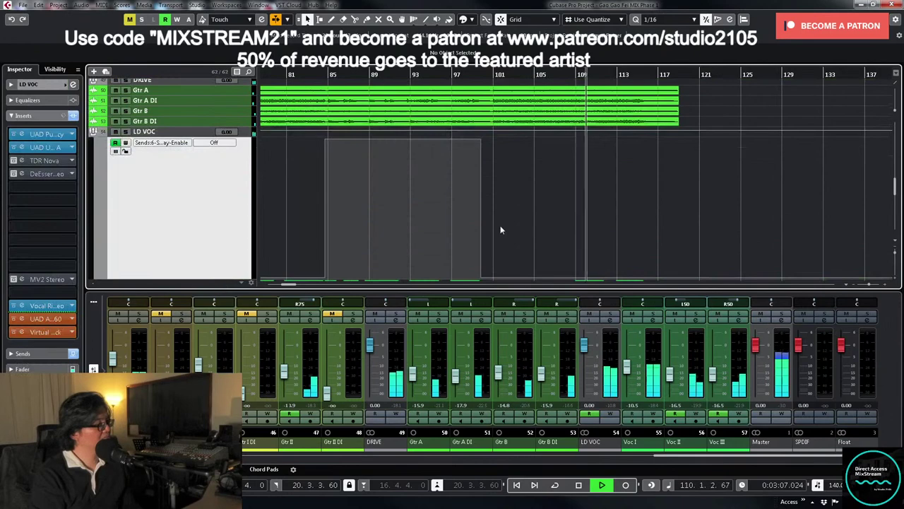
# - Draw LD VOC send 6 enable automation On from about bar 108.2 and Off at about bar 116
pyautogui.rightClick(516, 235)
pyautogui.click(524, 228)
pyautogui.scroll(-2, 587, 155)
pyautogui.click(570, 123)
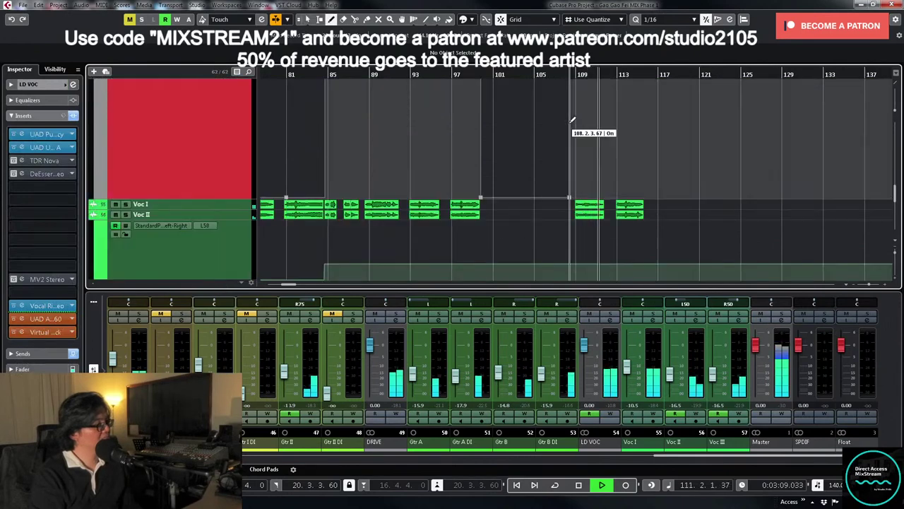
pyautogui.press('1')
# - Review the tracks and automation across the full arrangement while playing out the song's ending, and stop playback
pyautogui.scroll(8, 705, 175)
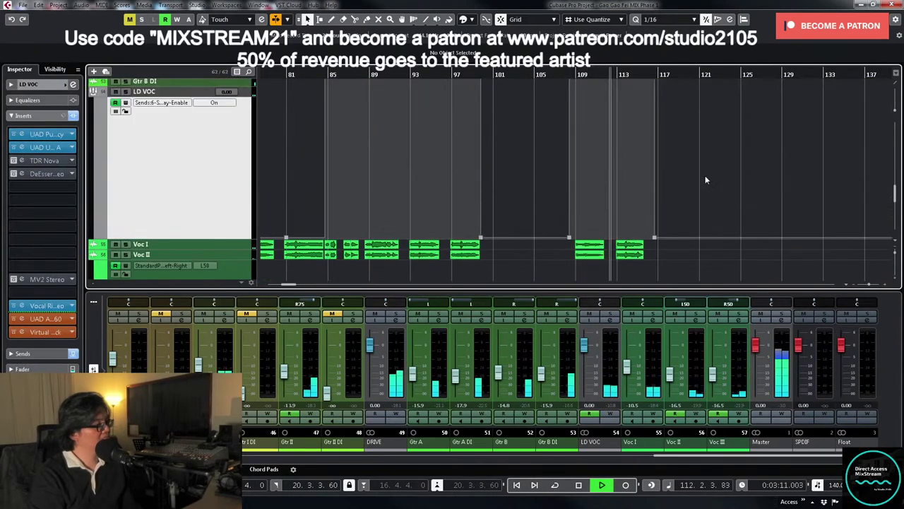
pyautogui.press('h')
pyautogui.press('h')
pyautogui.scroll(2, 624, 177)
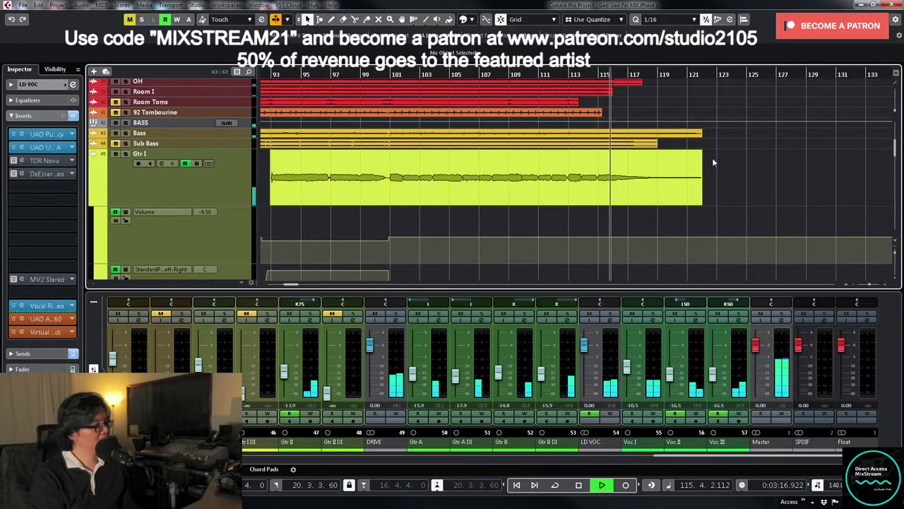
pyautogui.hotkey('shift', 'f')
pyautogui.press('z')
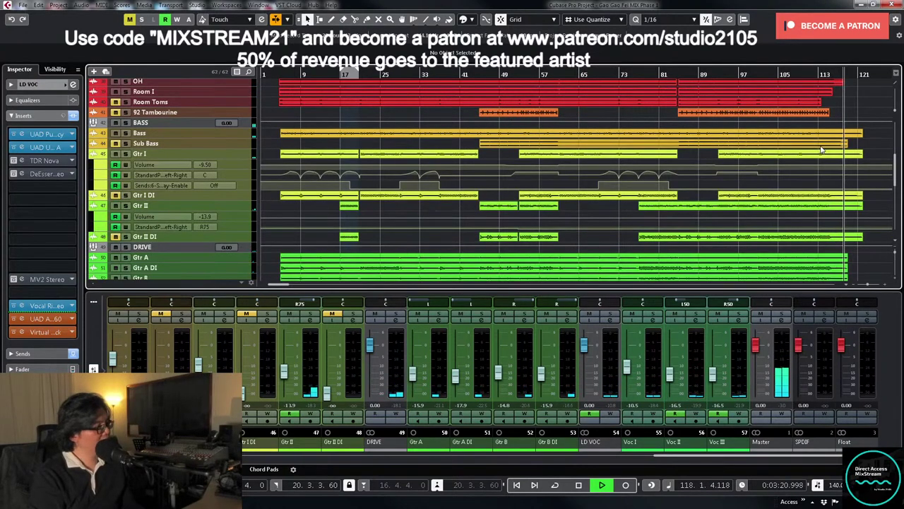
pyautogui.scroll(4, 861, 144)
pyautogui.scroll(-8, 409, 156)
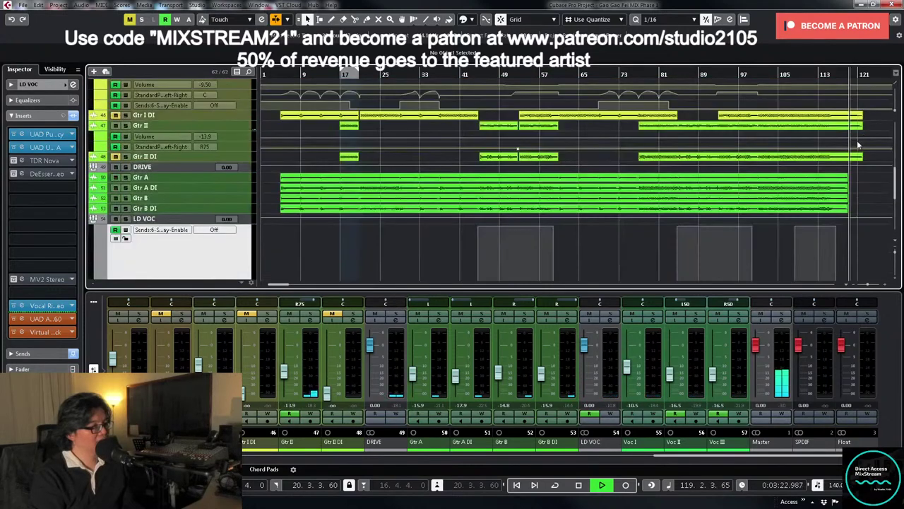
pyautogui.press('space')
# - Select the Gtr A, Gtr A DI, Gtr B and Gtr B DI tracks and increase their height while the ending plays
pyautogui.click(243, 180)
pyautogui.keyDown('shift'); pyautogui.click(242, 208); pyautogui.keyUp('shift')
pyautogui.press('space')
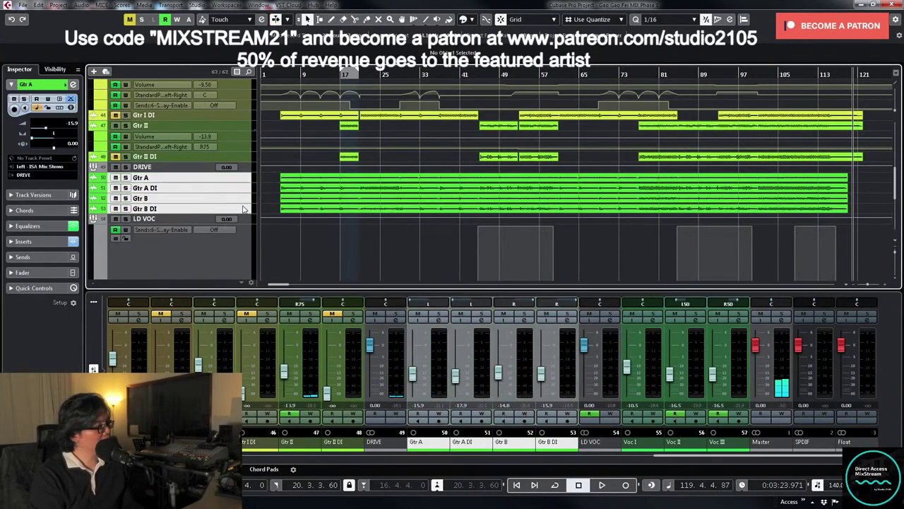
pyautogui.moveTo(243, 189); pyautogui.dragTo(243, 211)
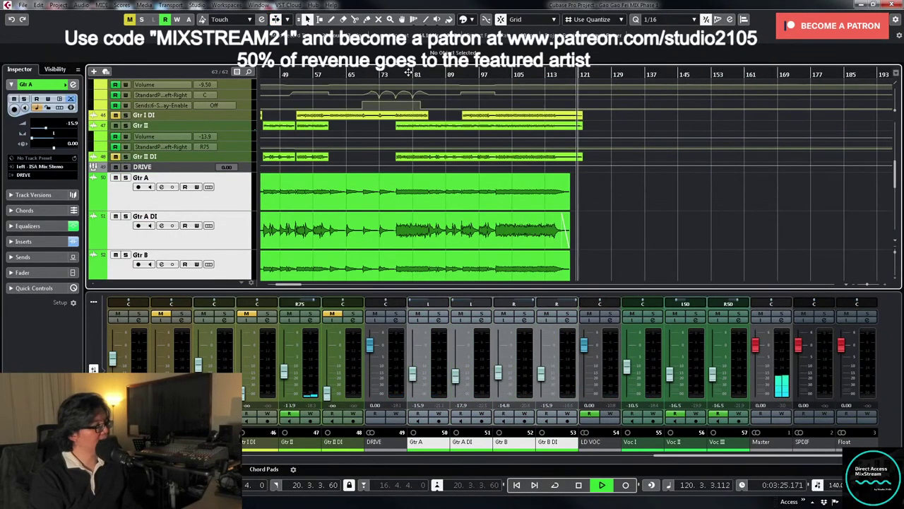
# - Play the song's ending from about bar 115 and enlarge the Gtr II and Gtr I tracks
pyautogui.click(556, 75)
pyautogui.click(244, 128)
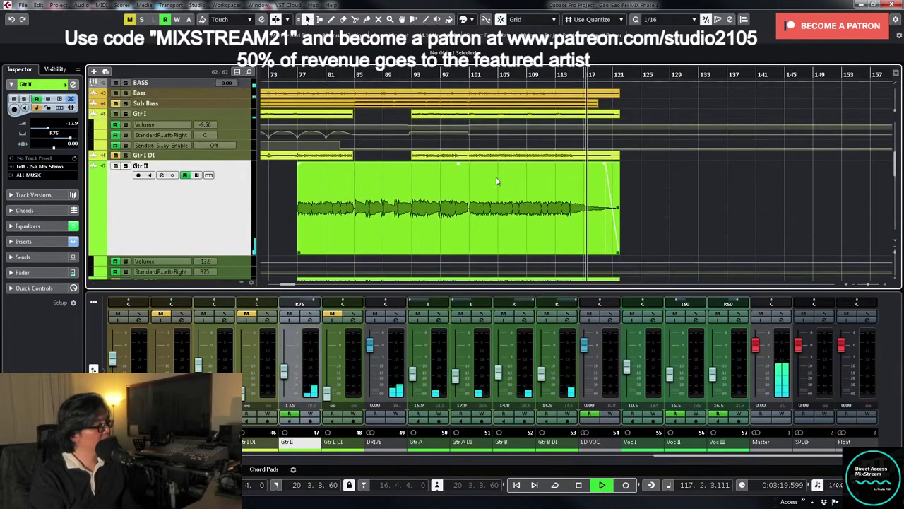
pyautogui.click(240, 114)
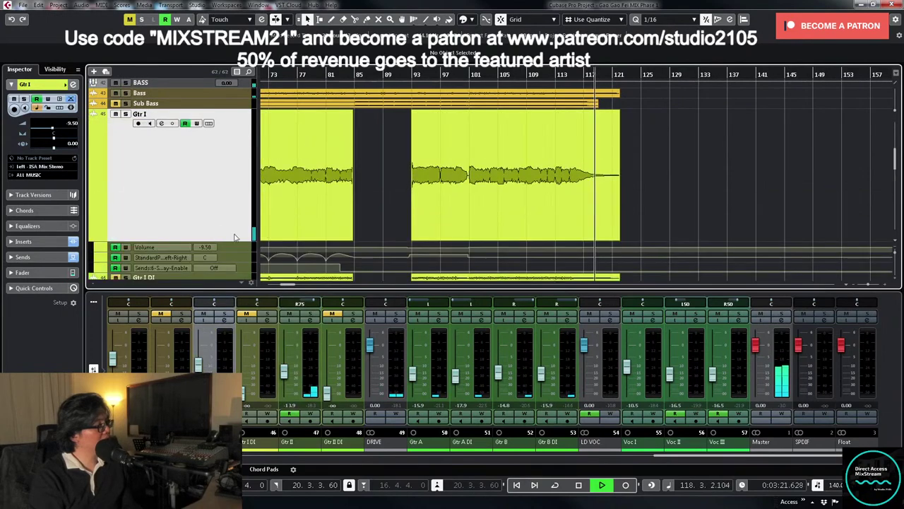
# - Trim the end of the last Gtr I event to bar 119 and give it a fade-out about 1.3 bars long
pyautogui.press('h')
pyautogui.press('h')
pyautogui.click(626, 206)
pyautogui.click(467, 75)
pyautogui.moveTo(665, 238); pyautogui.dragTo(573, 241)
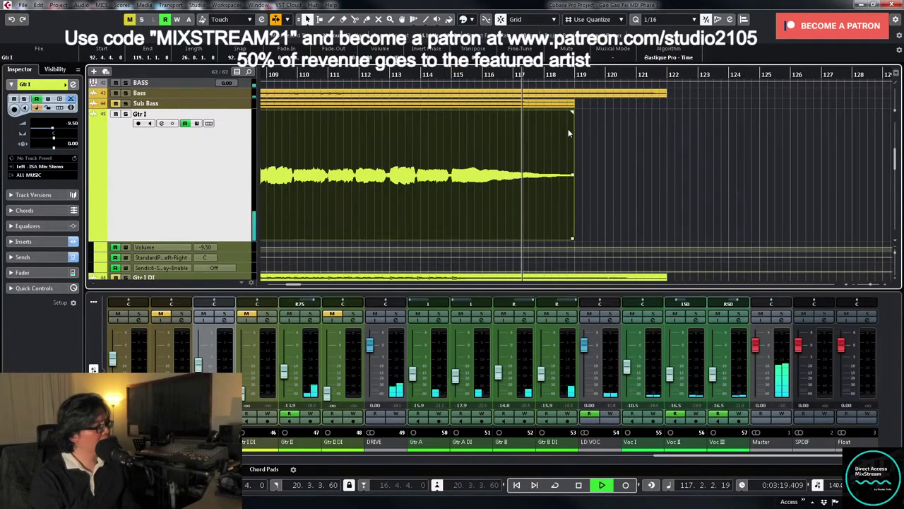
pyautogui.moveTo(573, 112); pyautogui.dragTo(539, 112)
# - Replay the ending from about bar 116, briefly soloing Gtr II to compare its tail with Gtr I, and stop playback
pyautogui.click(497, 71)
pyautogui.scroll(-3, 237, 173)
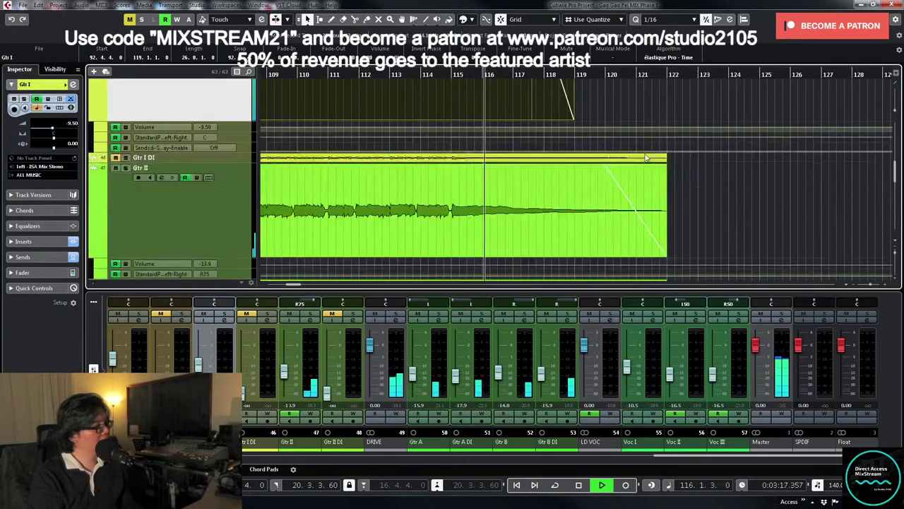
pyautogui.click(126, 128)
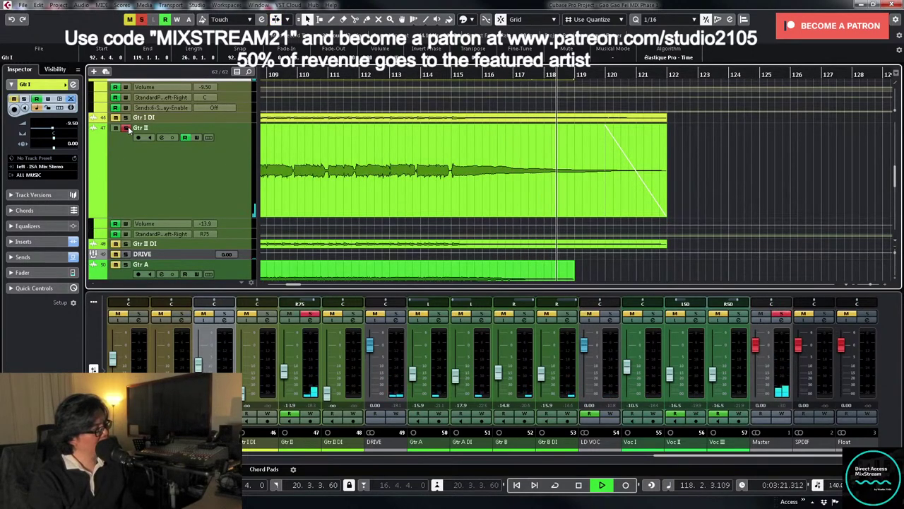
pyautogui.click(127, 128)
pyautogui.scroll(5, 519, 126)
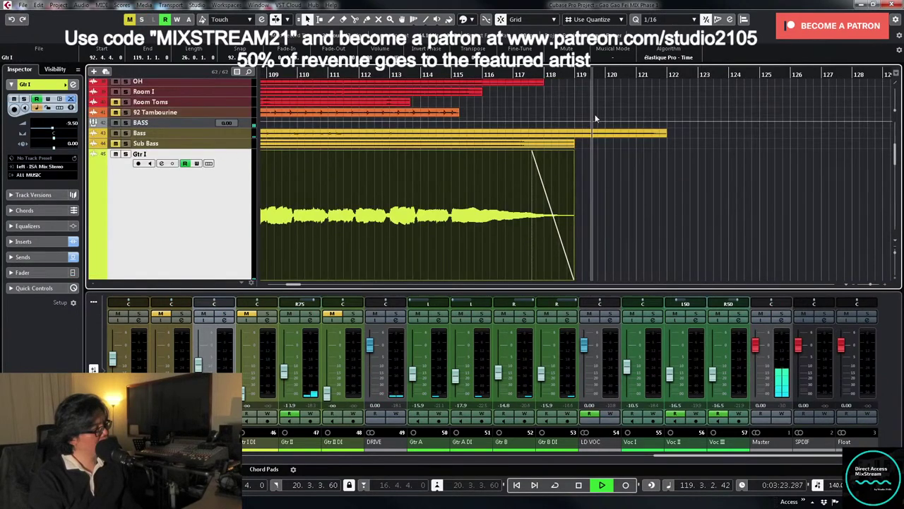
pyautogui.click(485, 72)
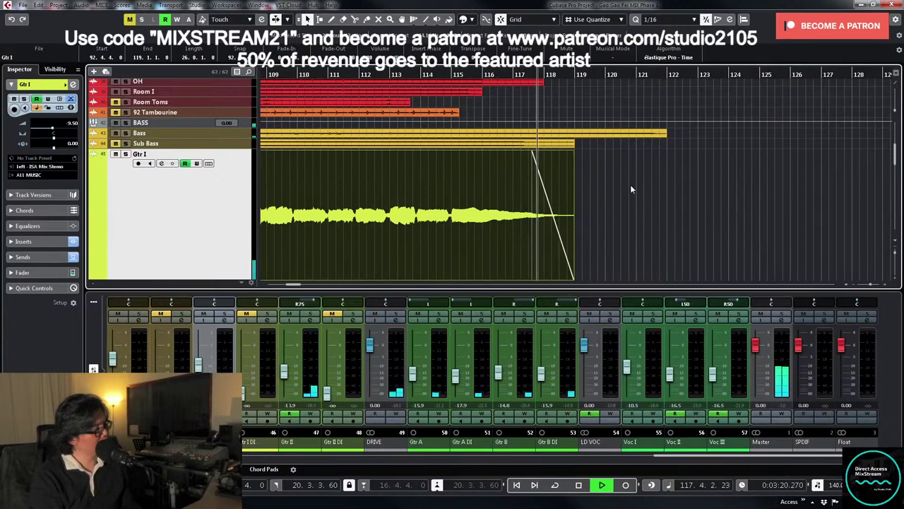
pyautogui.press('space')
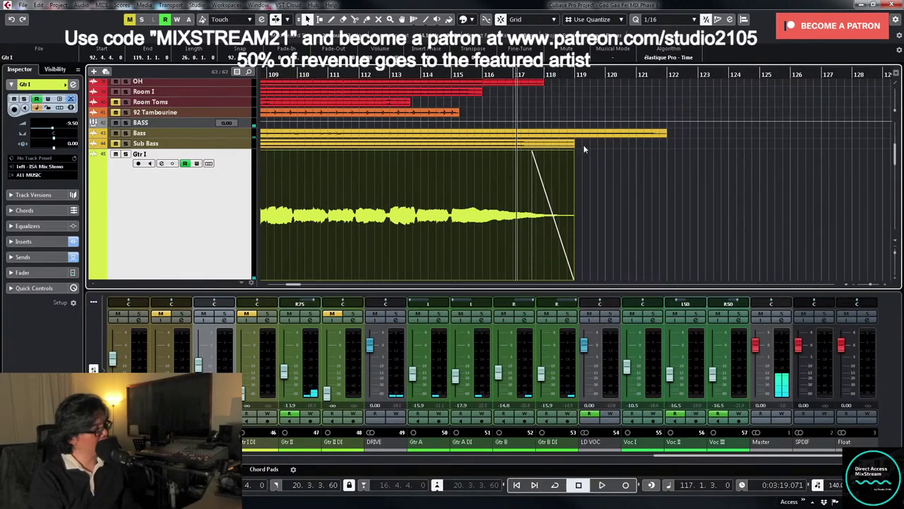
# - Audition the ending with the Bass track briefly soloed, and stop playback
pyautogui.scroll(1, 187, 218)
pyautogui.press('space')
pyautogui.click(126, 173)
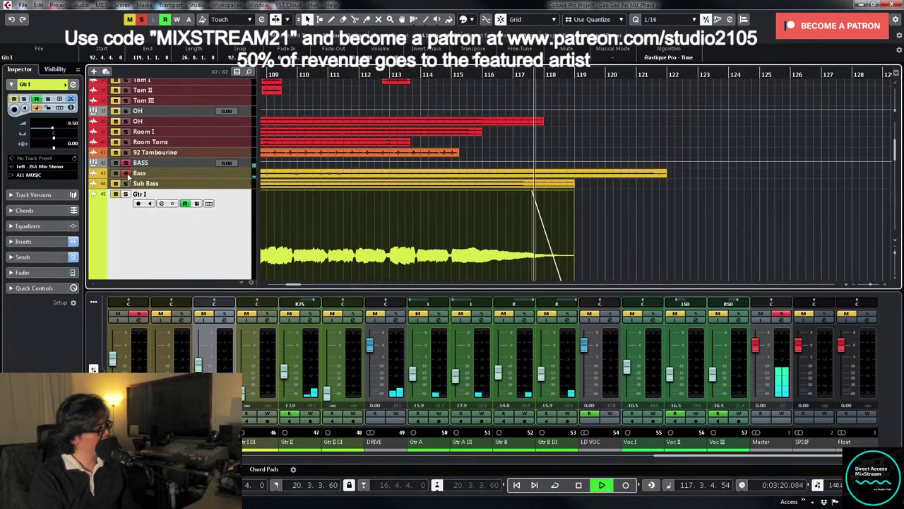
pyautogui.click(126, 173)
pyautogui.press('space')
# - Enlarge the Bass track and examine its final sustained note and fade while playing from about bar 114
pyautogui.click(244, 175)
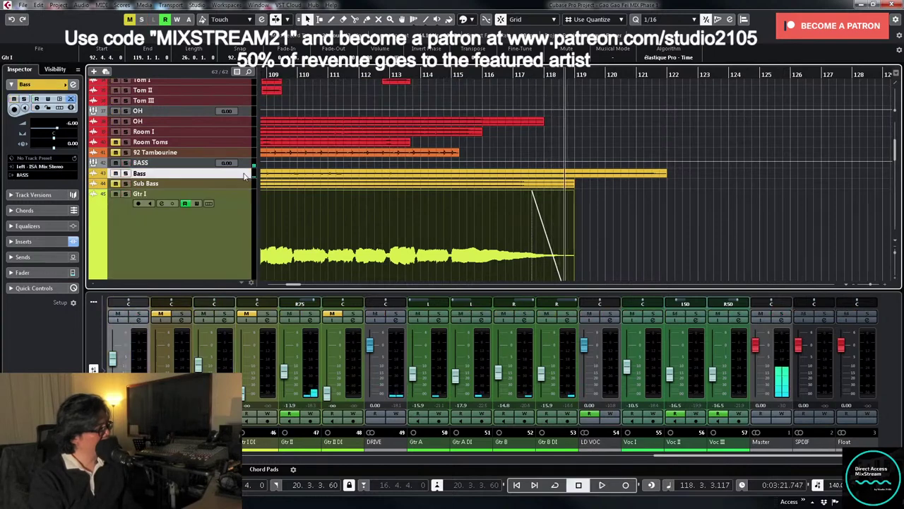
pyautogui.press('z')
pyautogui.doubleClick(443, 75)
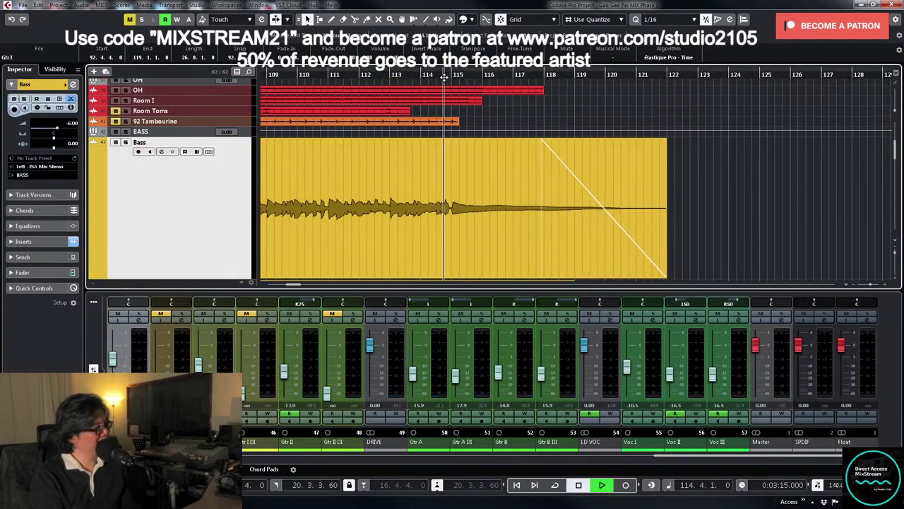
pyautogui.press('h')
pyautogui.press('h')
pyautogui.press('h')
pyautogui.press('h')
pyautogui.press('h')
pyautogui.press('h')
pyautogui.press('h')
pyautogui.press('g')
pyautogui.press('g')
pyautogui.press('g')
pyautogui.press('g')
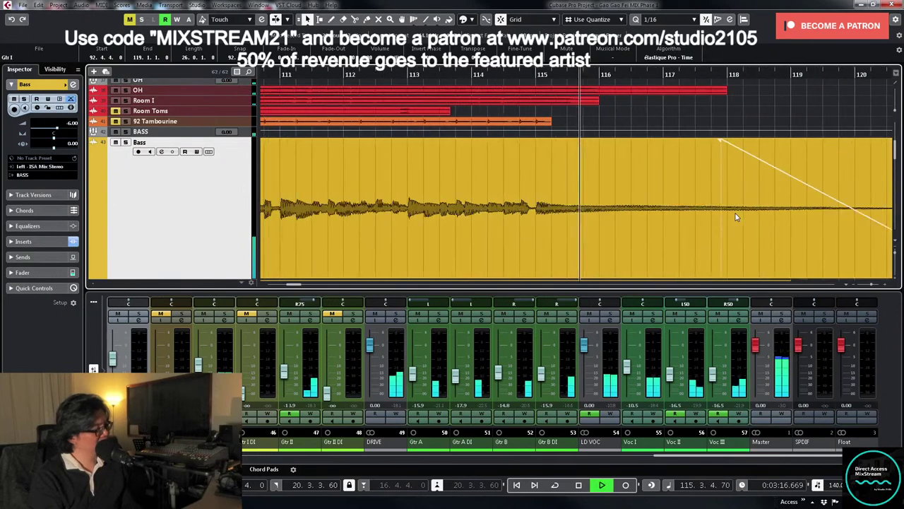
pyautogui.press('h')
pyautogui.press('h')
pyautogui.press('h')
pyautogui.press('h')
pyautogui.press('h')
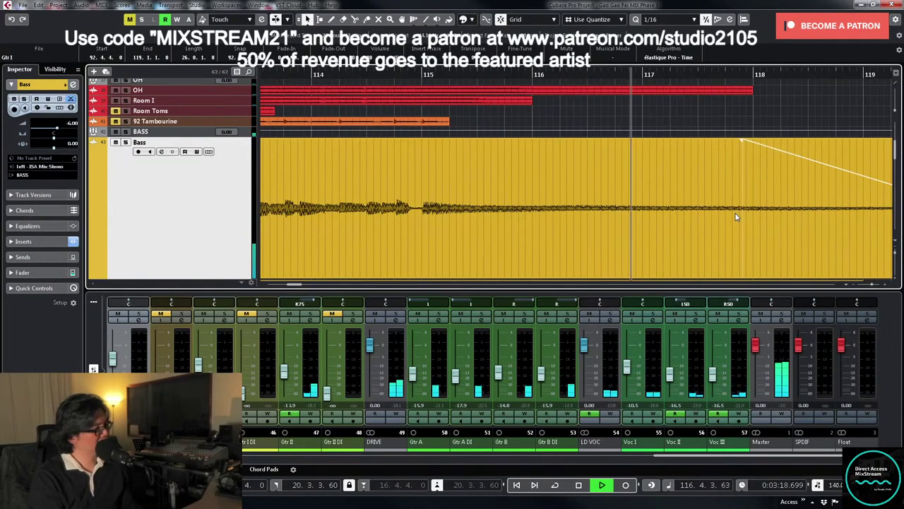
pyautogui.press('g')
pyautogui.press('g')
pyautogui.press('g')
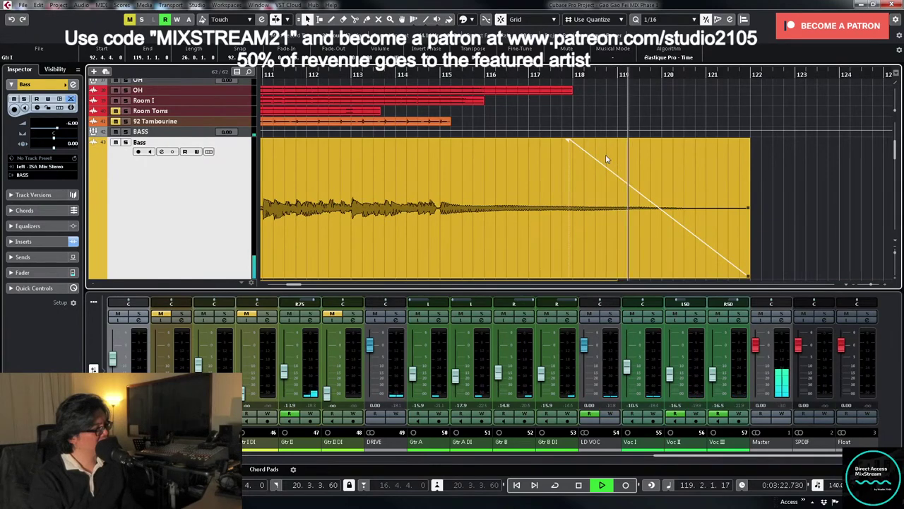
# - Solo the Bass track, listen closely to its final sustained note, and return the cursor to bar 115
pyautogui.click(407, 73)
pyautogui.click(125, 142)
pyautogui.press('h')
pyautogui.press('h')
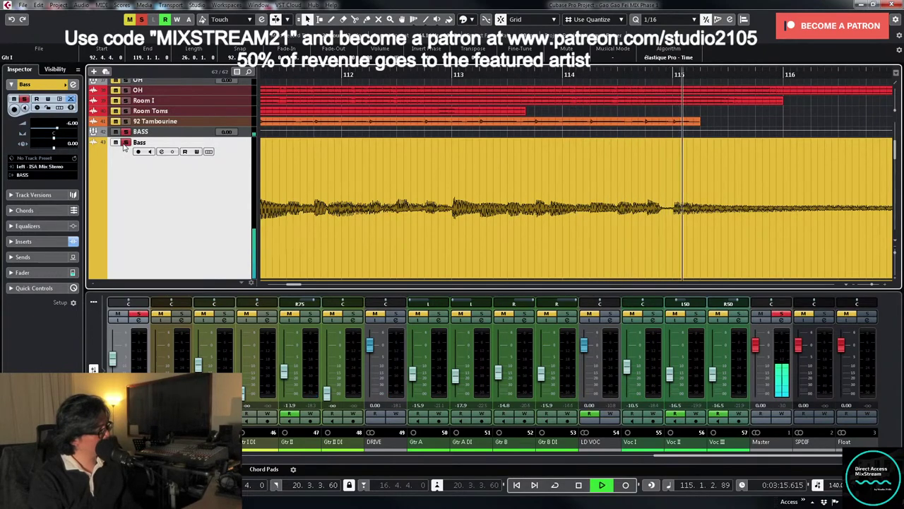
pyautogui.press('g')
pyautogui.press('g')
pyautogui.press('g')
pyautogui.press('g')
pyautogui.press('g')
pyautogui.press('h')
pyautogui.press('h')
pyautogui.press('h')
pyautogui.press('h')
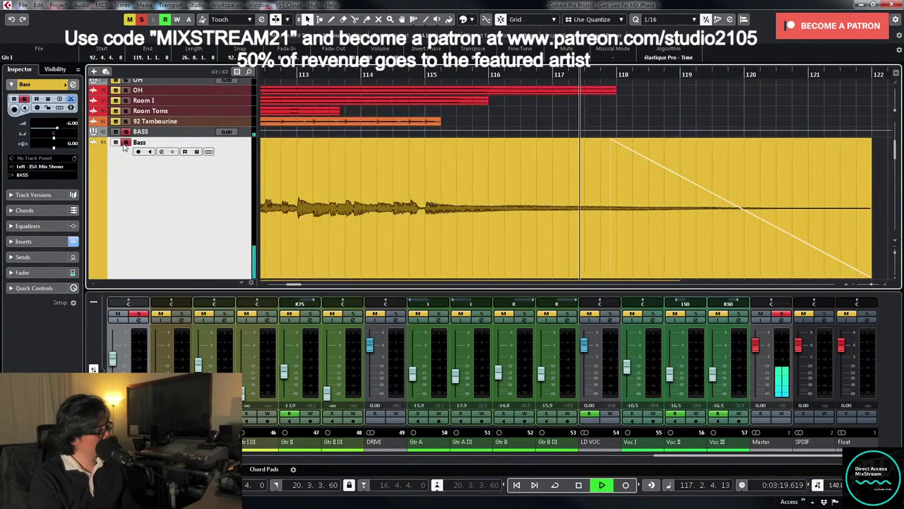
pyautogui.press('space')
pyautogui.click(425, 76)
pyautogui.press('g')
pyautogui.press('g')
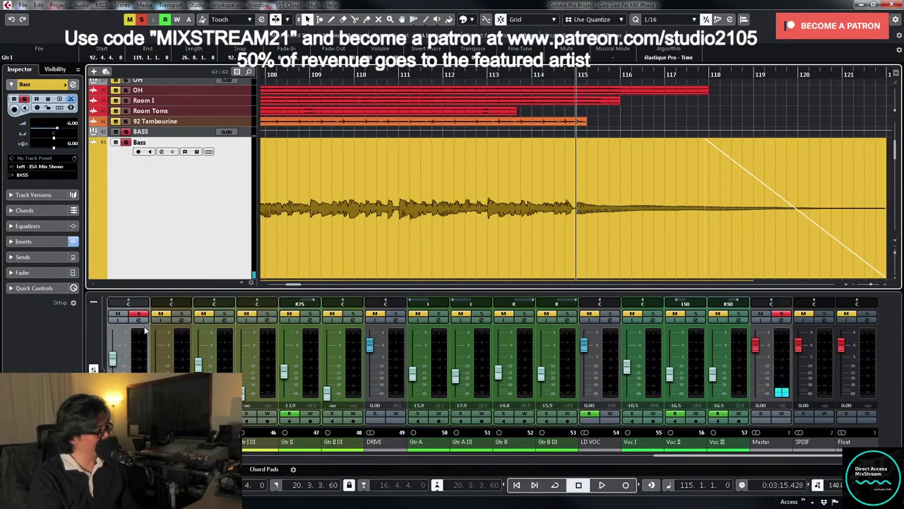
# - Enable EQ band 3 on the Bass channel at about 1.58 kHz and cut its gain to -23.8 dB during playback
pyautogui.click(140, 320)
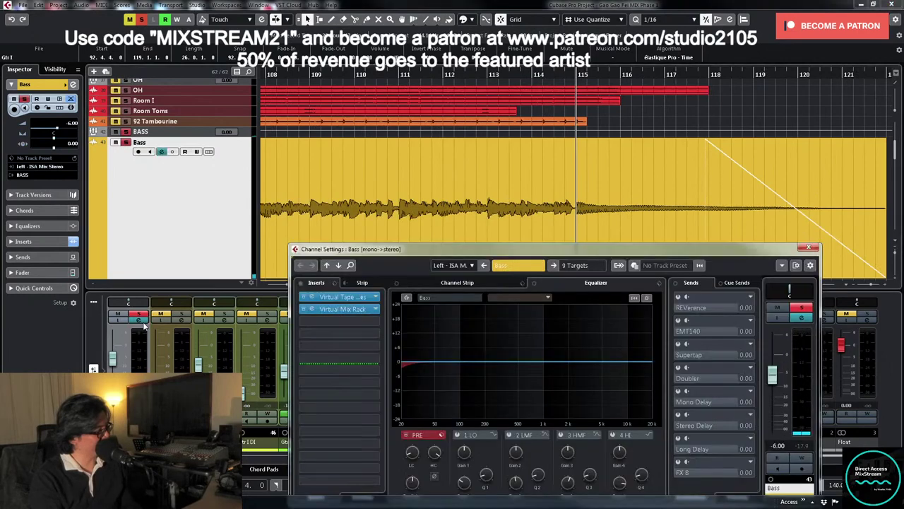
pyautogui.press('space')
pyautogui.click(561, 435)
pyautogui.moveTo(569, 361); pyautogui.dragTo(560, 311)
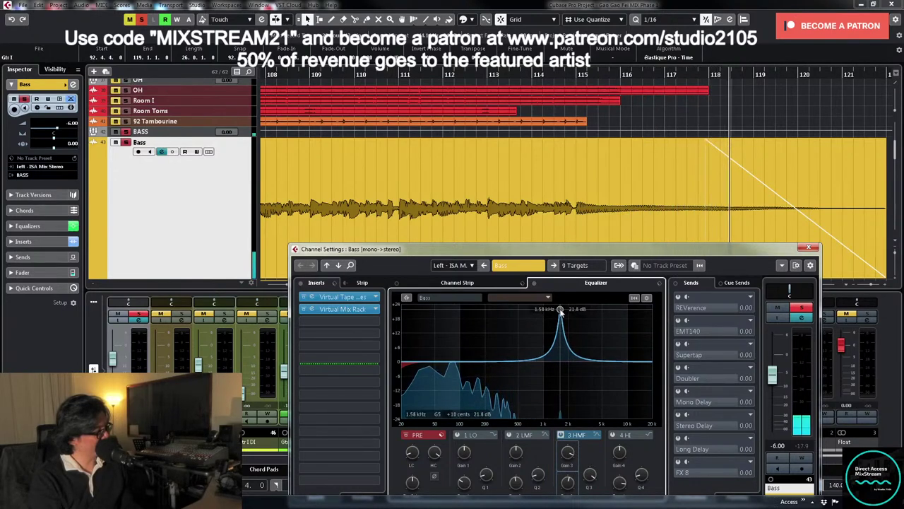
pyautogui.click(562, 435)
pyautogui.moveTo(569, 450); pyautogui.dragTo(566, 493)
pyautogui.press('space')
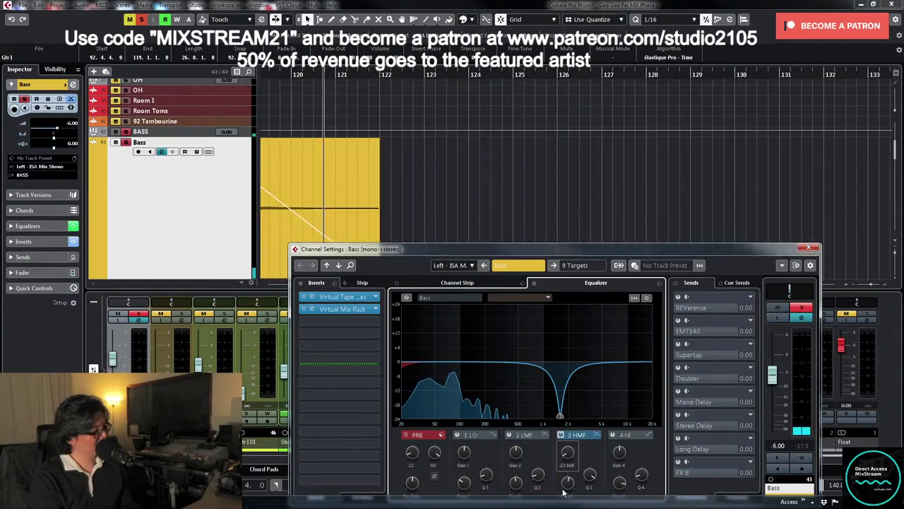
# - Unsolo Bass, start playback from about bar 113, and switch off EQ band 3 in its channel settings
pyautogui.click(367, 156)
pyautogui.press('g')
pyautogui.press('g')
pyautogui.click(348, 75)
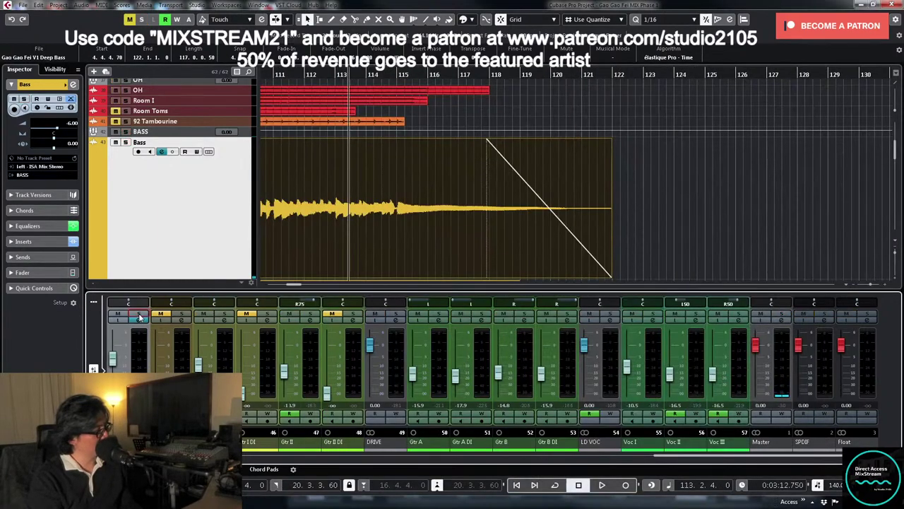
pyautogui.click(139, 320)
pyautogui.press('space')
pyautogui.click(561, 435)
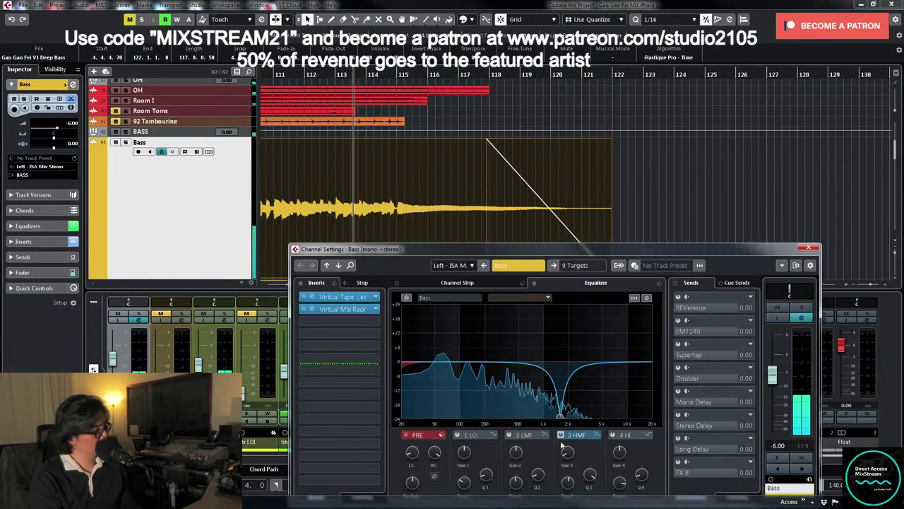
# - Write Bass automation that turns EQ band 3 on at about bar 115, and close the channel settings
pyautogui.click(804, 459)
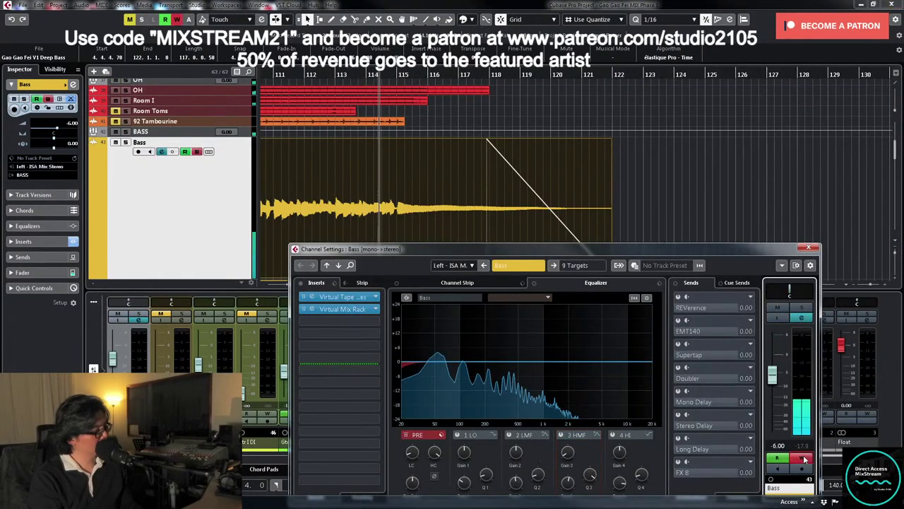
pyautogui.click(562, 435)
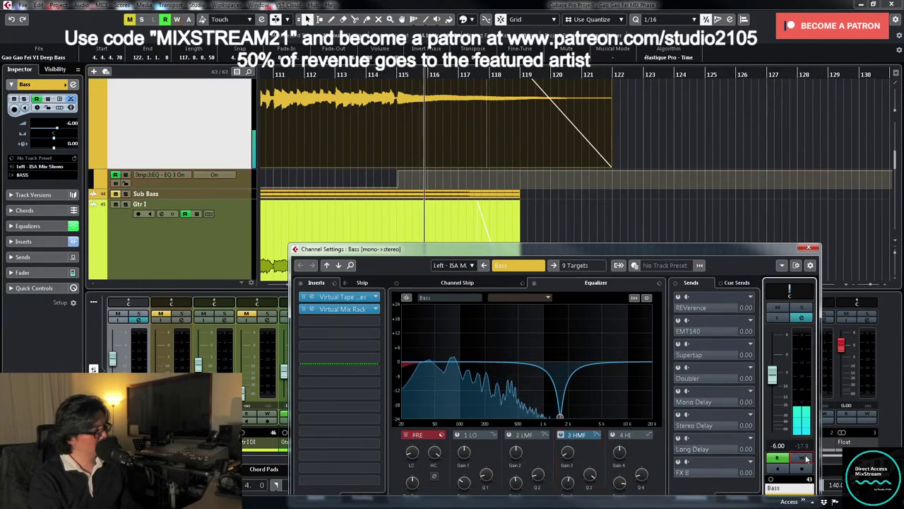
pyautogui.scroll(1, 545, 197)
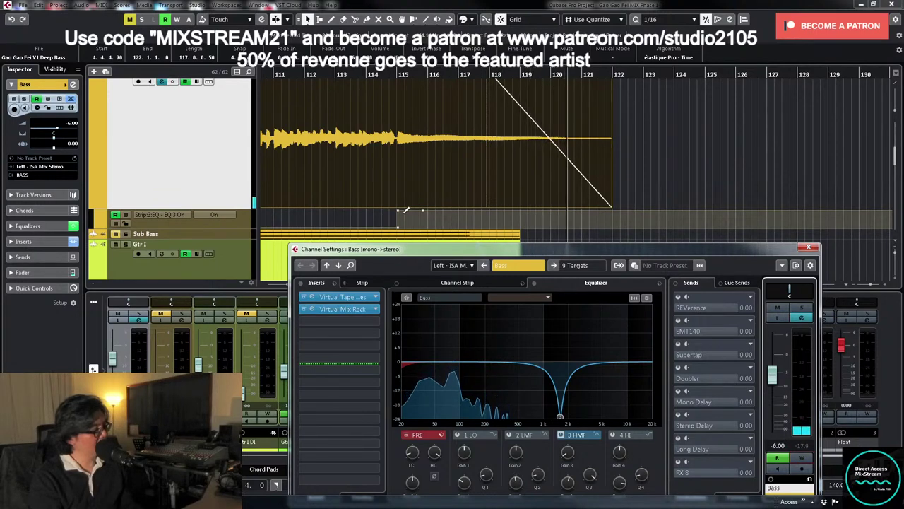
pyautogui.click(807, 246)
pyautogui.click(803, 240)
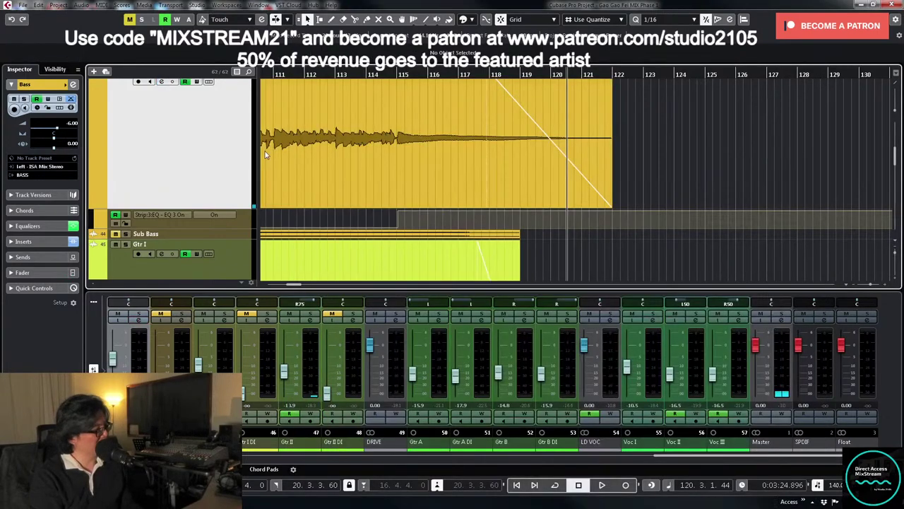
# - Reduce the track heights, fit the full arrangement in view, and hide the Bass automation lane
pyautogui.keyDown('ctrl'); pyautogui.click(188, 145); pyautogui.keyUp('ctrl')
pyautogui.hotkey('shift', 'f')
pyautogui.hotkey('shift', 'g')
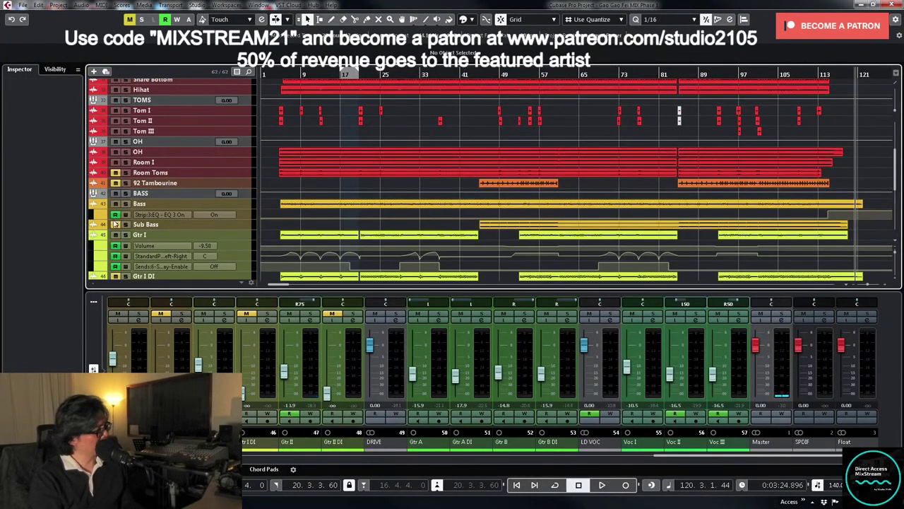
pyautogui.click(99, 215)
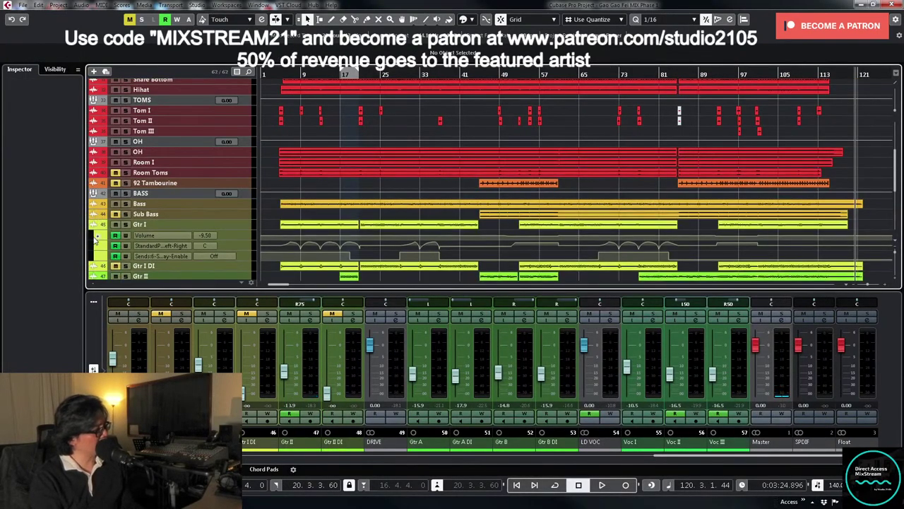
pyautogui.scroll(-5, 411, 223)
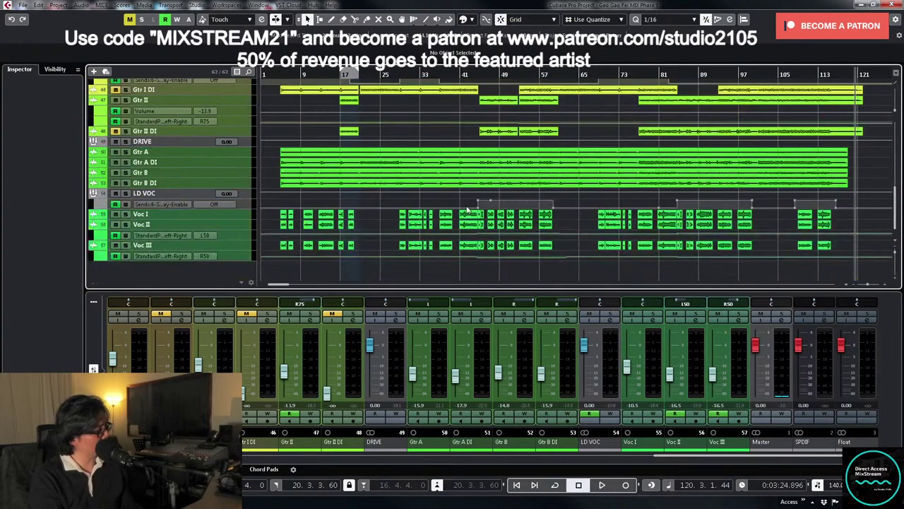
# - Play the mix from the song's beginning at about bar 5 while reviewing the tracks and automation, and stop playback
pyautogui.click(279, 77)
pyautogui.press('space')
pyautogui.scroll(4, 462, 137)
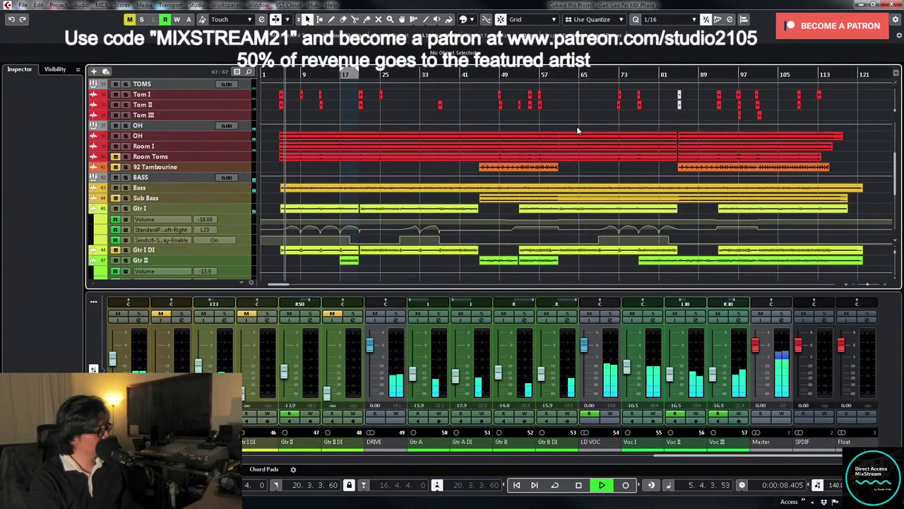
pyautogui.scroll(-3, 572, 131)
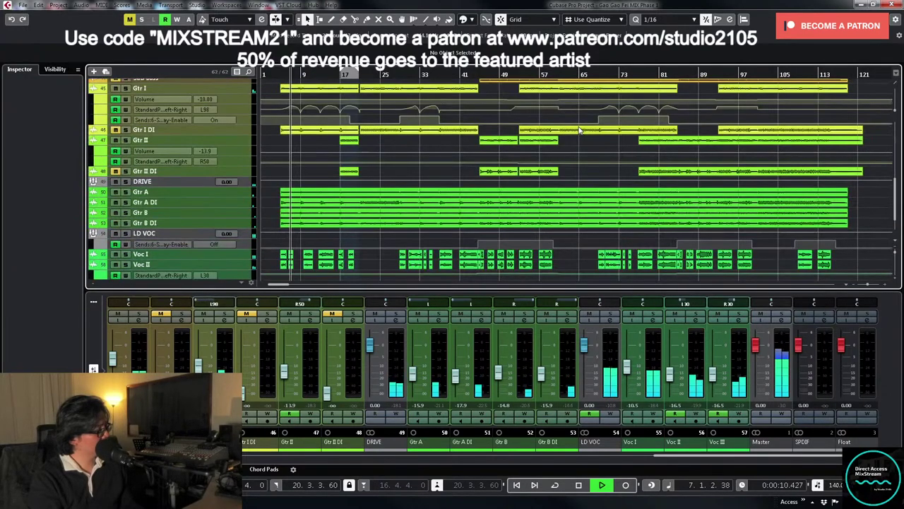
pyautogui.press('space')
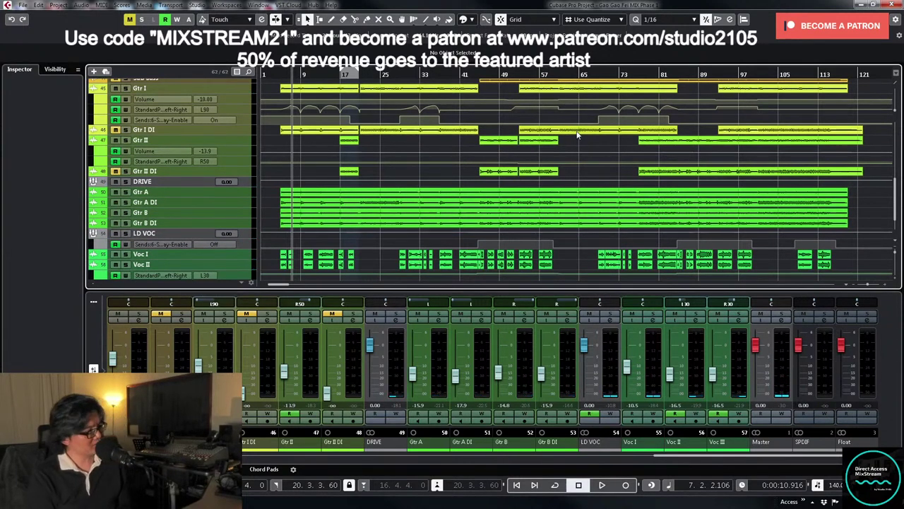
# - Enlarge the Sub Bass track and split its event at 61.4.1.0, in the silence after the first phrase
pyautogui.scroll(5, 578, 134)
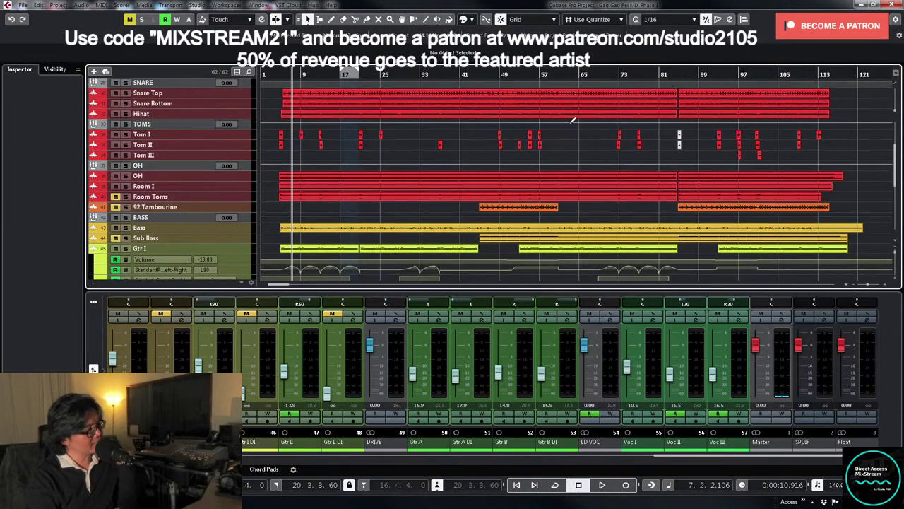
pyautogui.scroll(-1, 564, 122)
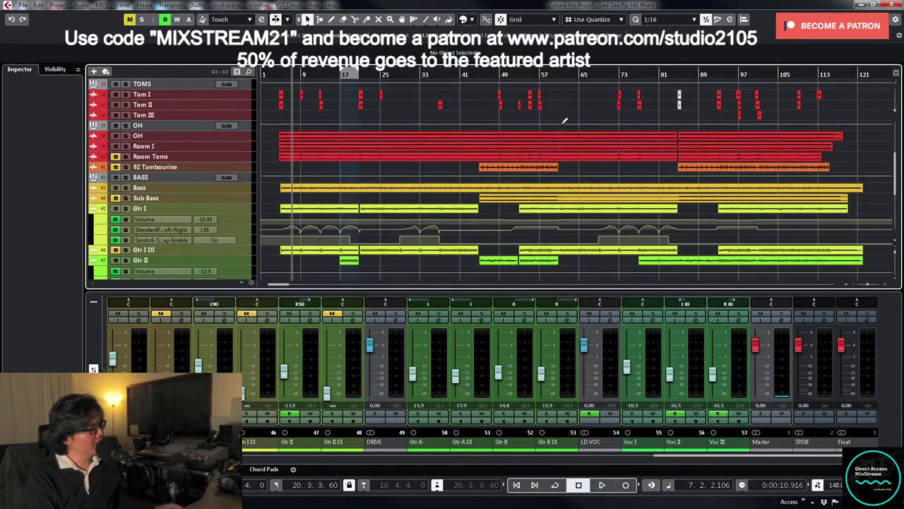
pyautogui.click(234, 197)
pyautogui.press('z')
pyautogui.scroll(-1, 479, 167)
pyautogui.scroll(1, 480, 167)
pyautogui.click(476, 167)
pyautogui.rightClick(528, 201)
pyautogui.click(578, 202)
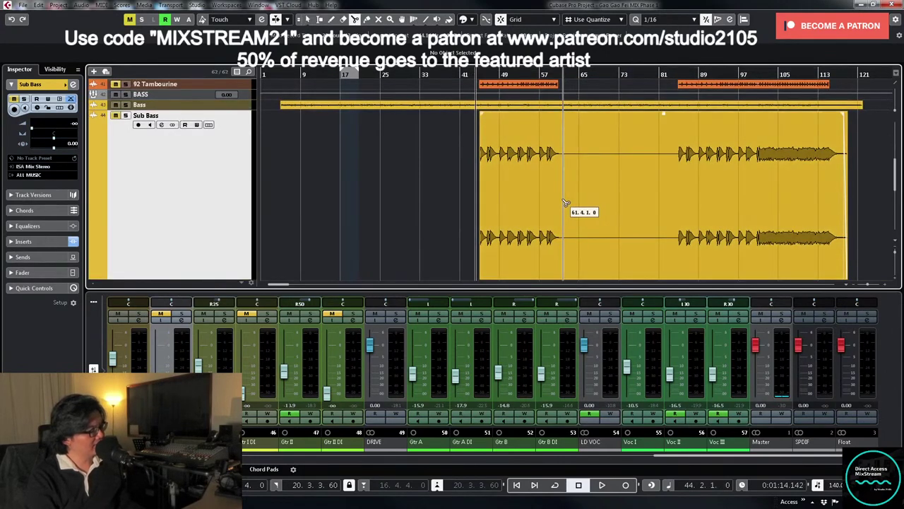
pyautogui.click(564, 201)
pyautogui.rightClick(564, 202)
pyautogui.click(564, 202)
# - Trim the start of the second Sub Bass event to 81.2.2.0, just before its phrase begins
pyautogui.scroll(-1, 626, 193)
pyautogui.click(562, 233)
pyautogui.moveTo(565, 238); pyautogui.dragTo(662, 238)
pyautogui.scroll(1, 662, 212)
# - Place the playhead just before the first Sub Bass event at about bar 44 and solo Sub Bass
pyautogui.moveTo(476, 75); pyautogui.dragTo(577, 275)
pyautogui.click(182, 315)
pyautogui.press('h')
pyautogui.press('h')
pyautogui.press('h')
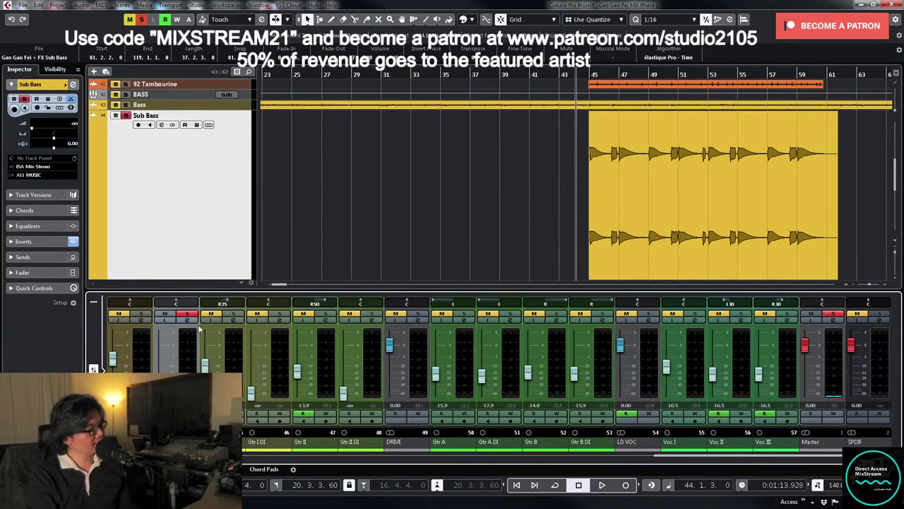
pyautogui.press('g')
pyautogui.press('g')
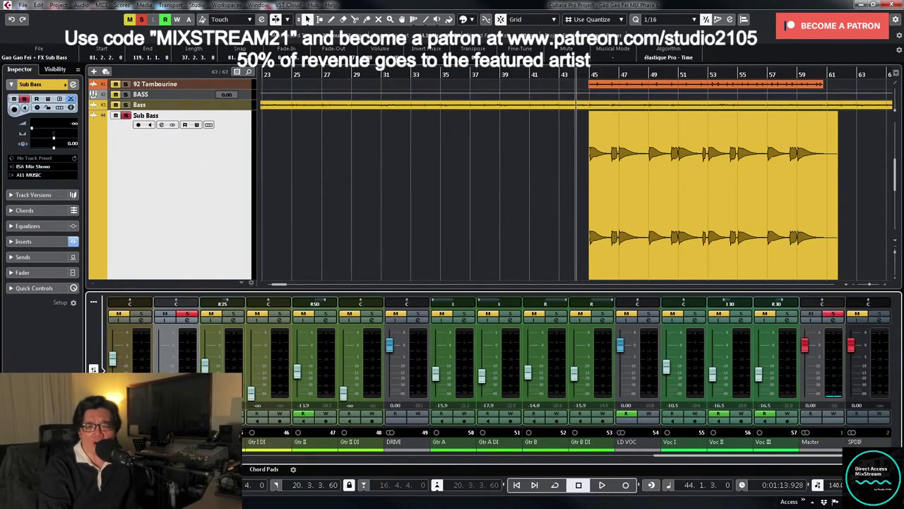
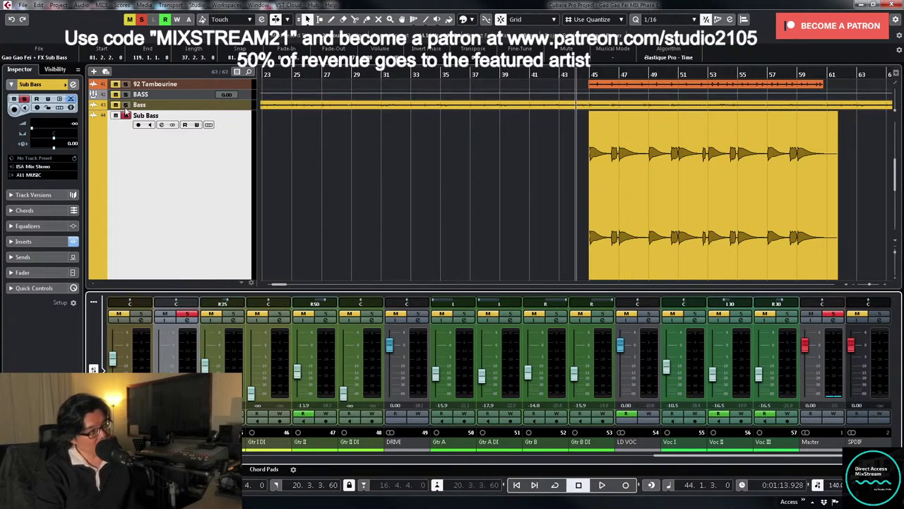
# - Unsolo Sub Bass and reposition the playhead at about bar 44
pyautogui.click(126, 114)
pyautogui.click(580, 73)
pyautogui.press('h')
pyautogui.press('g')
pyautogui.press('g')
pyautogui.press('g')
pyautogui.press('g')
pyautogui.click(166, 314)
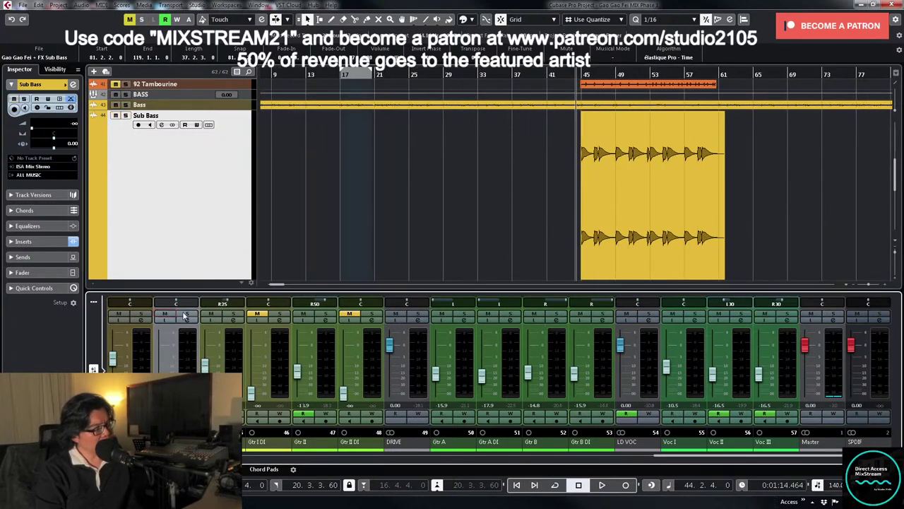
# - Solo Sub Bass, listen to its first phrase from about bar 44, and stop playback
pyautogui.click(187, 314)
pyautogui.click(562, 212)
pyautogui.press('h')
pyautogui.press('h')
pyautogui.press('h')
pyautogui.press('h')
pyautogui.press('h')
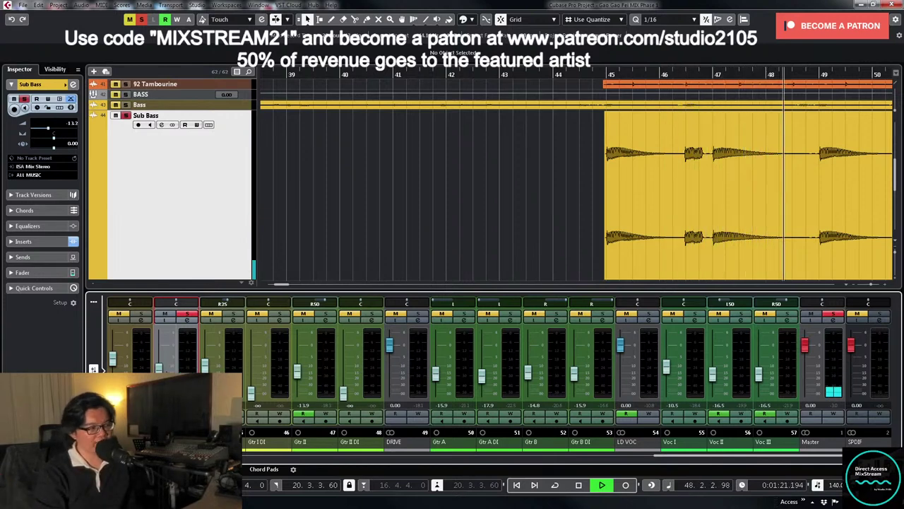
pyautogui.press('space')
pyautogui.click(187, 320)
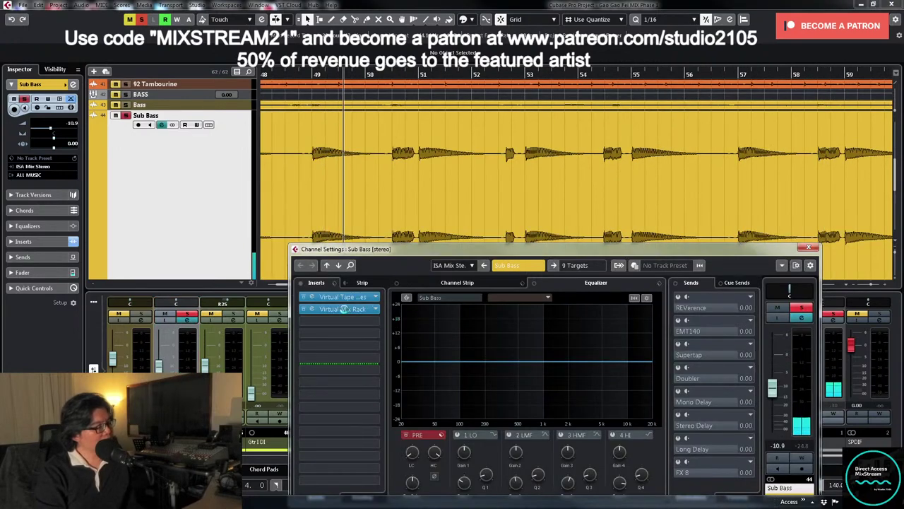
pyautogui.doubleClick(344, 309)
pyautogui.click(654, 80)
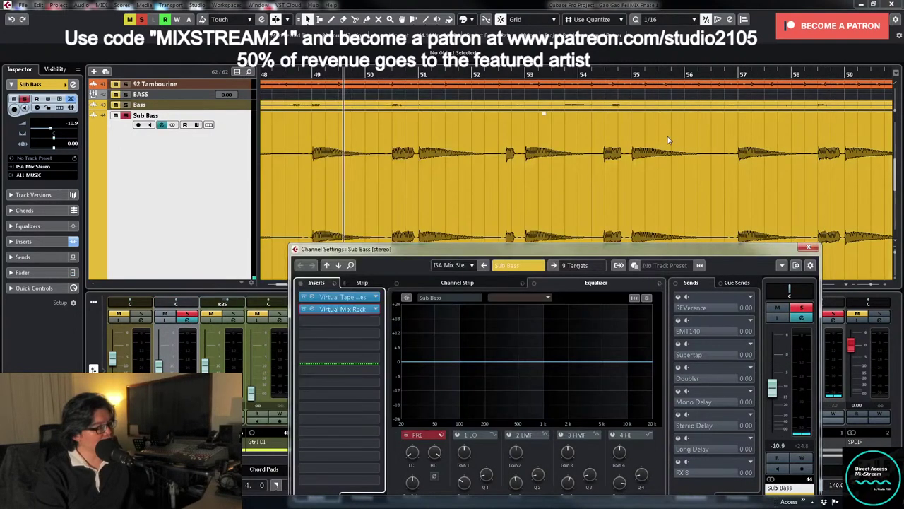
# - Loop the first Sub Bass event from 44.4.4.60 to 61.4.1.0 and move the playhead to its start
pyautogui.click(668, 139)
pyautogui.press('p')
pyautogui.press('l')
pyautogui.press('g')
pyautogui.press('g')
pyautogui.press('g')
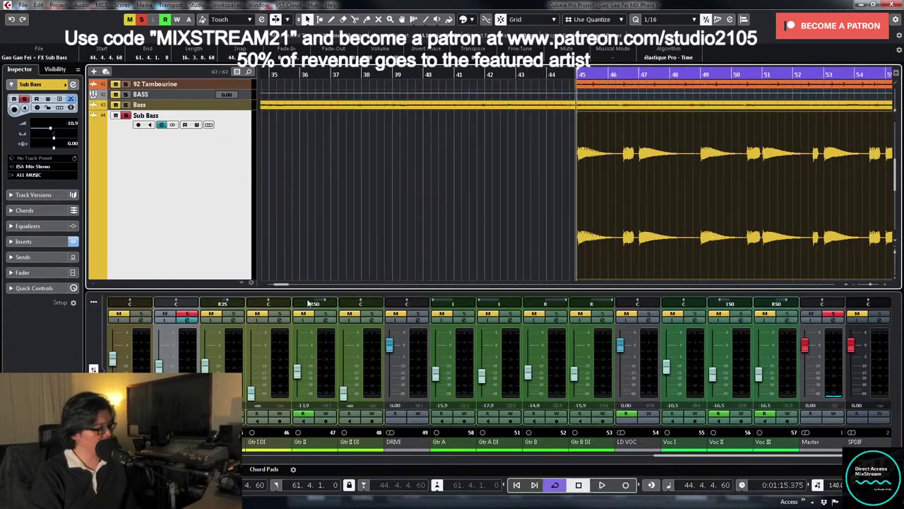
# - Open the Virtual Mix Rack on Sub Bass and raise the FG-73 Virtual Drive to about 80
pyautogui.click(188, 320)
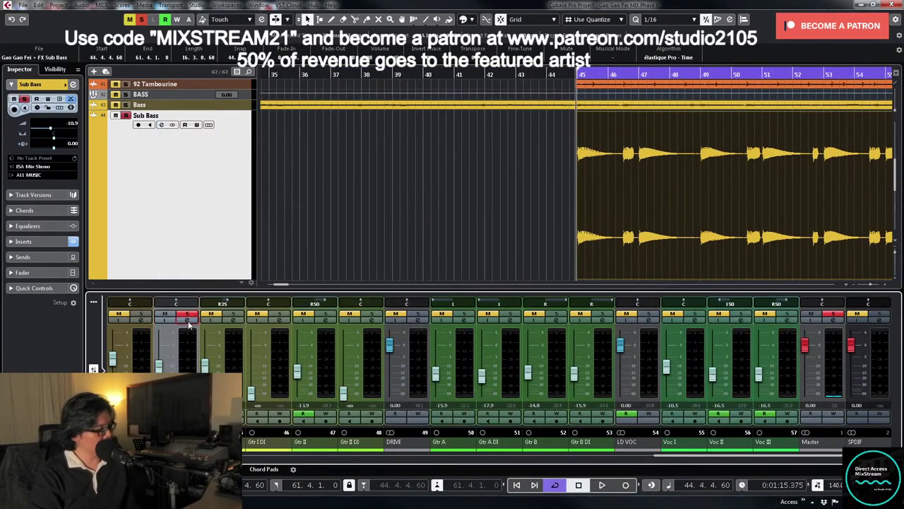
pyautogui.click(187, 320)
pyautogui.click(342, 309)
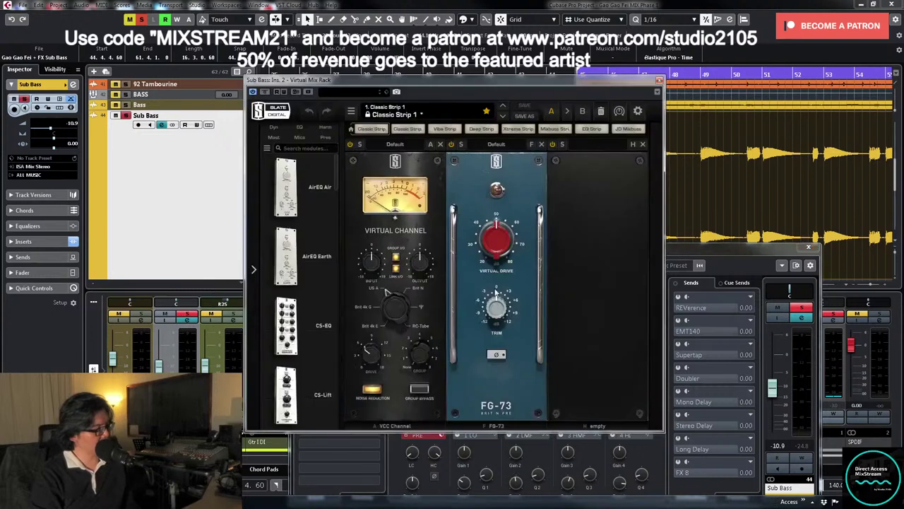
pyautogui.moveTo(494, 260); pyautogui.dragTo(494, 139)
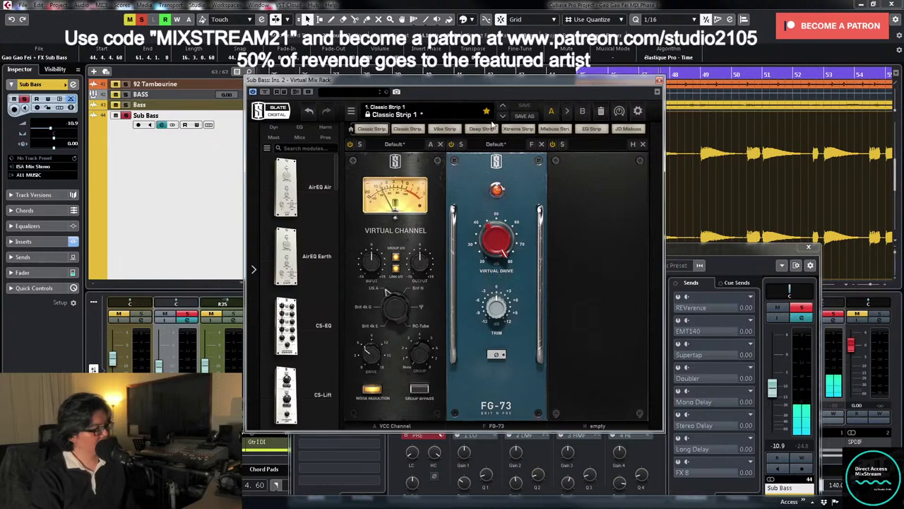
# - Find the FG-Bomber module and add it to the empty third slot of the Virtual Mix Rack
pyautogui.moveTo(333, 186); pyautogui.dragTo(334, 305)
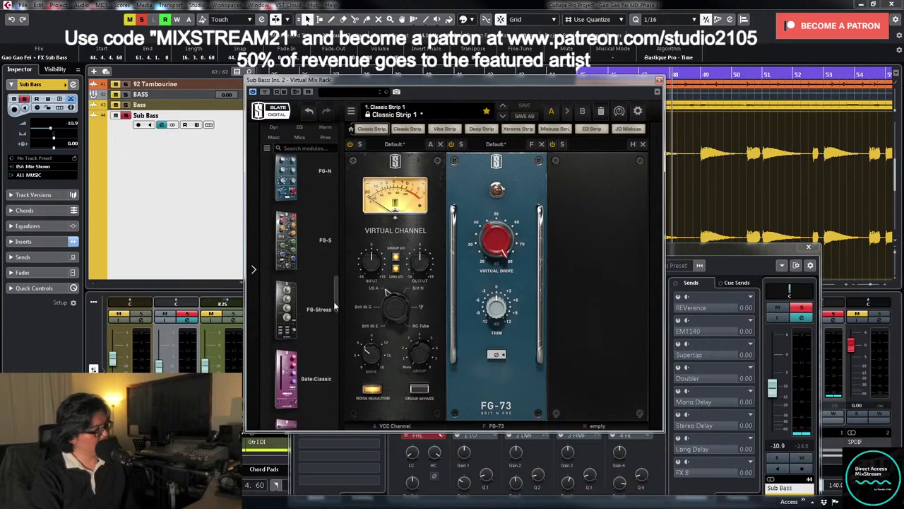
pyautogui.scroll(3, 334, 307)
pyautogui.moveTo(286, 230); pyautogui.dragTo(565, 278)
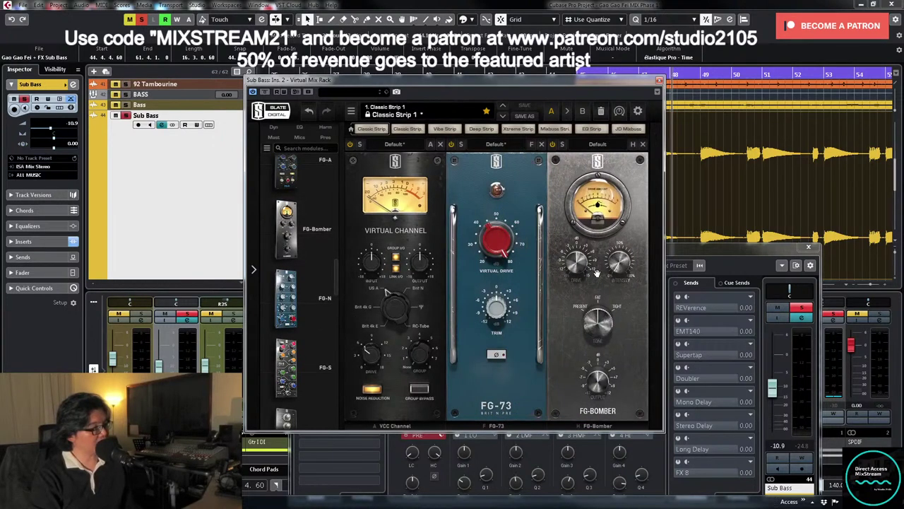
# - Adjust FG-Bomber's Intensity during looped playback, set Drive to about 13.8 dB with the Fat tone, and close the plug-in and channel windows
pyautogui.press('space')
pyautogui.moveTo(620, 266); pyautogui.dragTo(627, 140)
pyautogui.moveTo(576, 265); pyautogui.dragTo(579, 249)
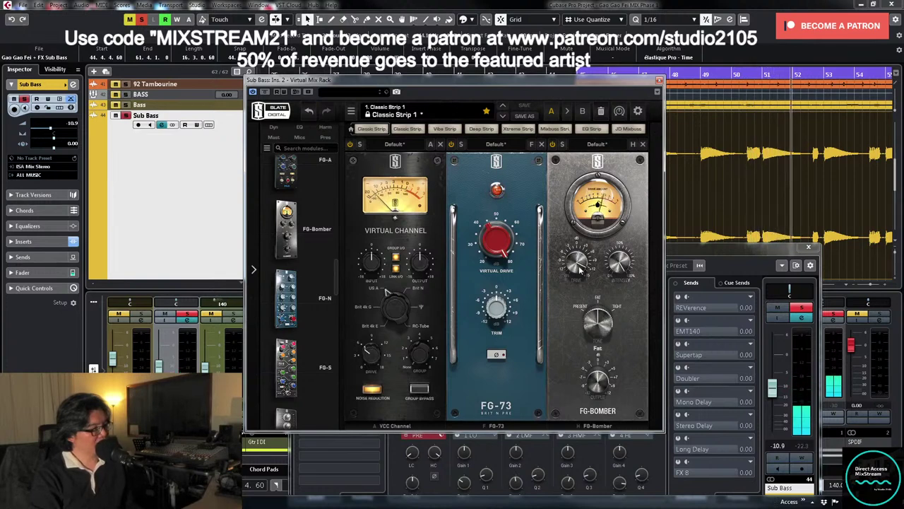
pyautogui.moveTo(578, 272); pyautogui.dragTo(574, 257)
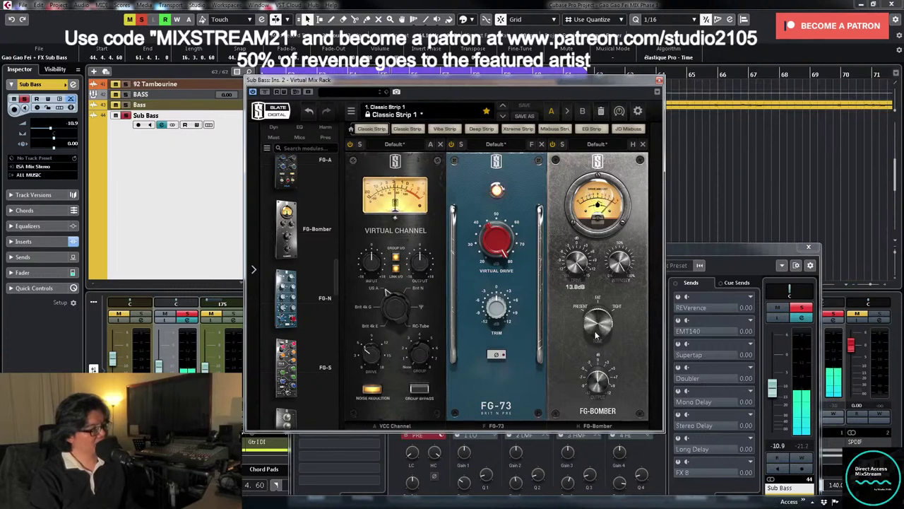
pyautogui.moveTo(595, 336); pyautogui.dragTo(597, 321)
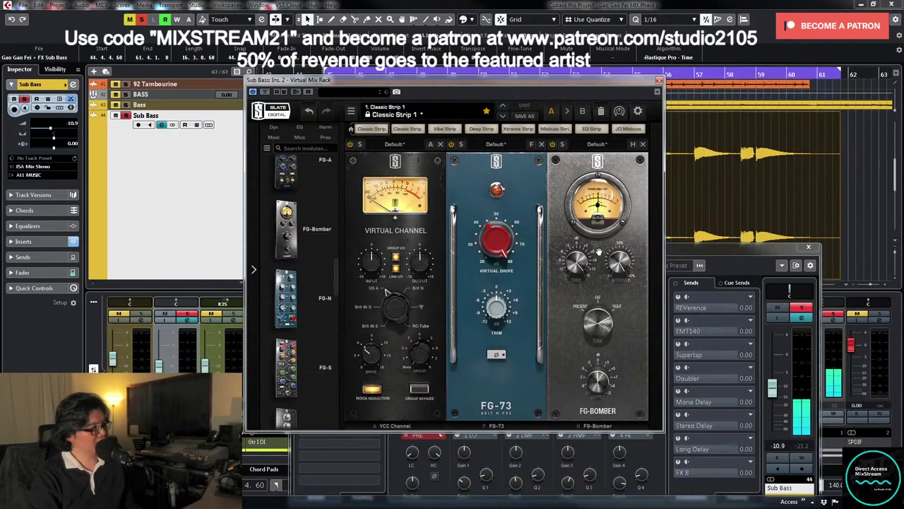
pyautogui.hotkey('ctrl', 'w')
pyautogui.hotkey('ctrl', 'w')
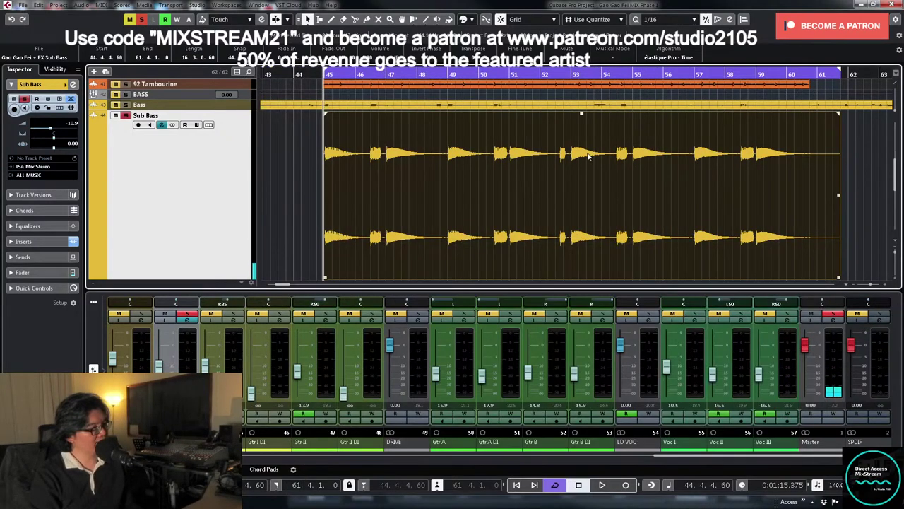
# - Play the loop and reopen the Virtual Mix Rack on Sub Bass to check FG-Bomber's output level
pyautogui.press('space')
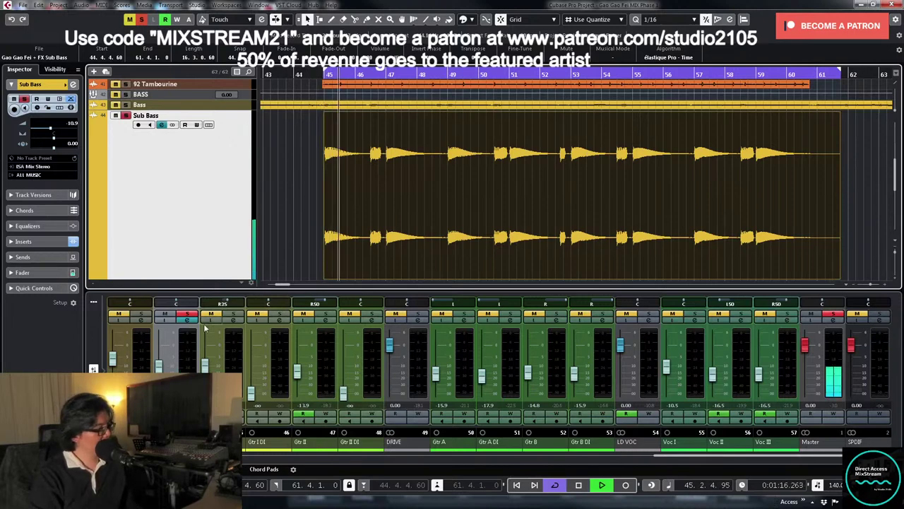
pyautogui.click(187, 320)
pyautogui.click(187, 321)
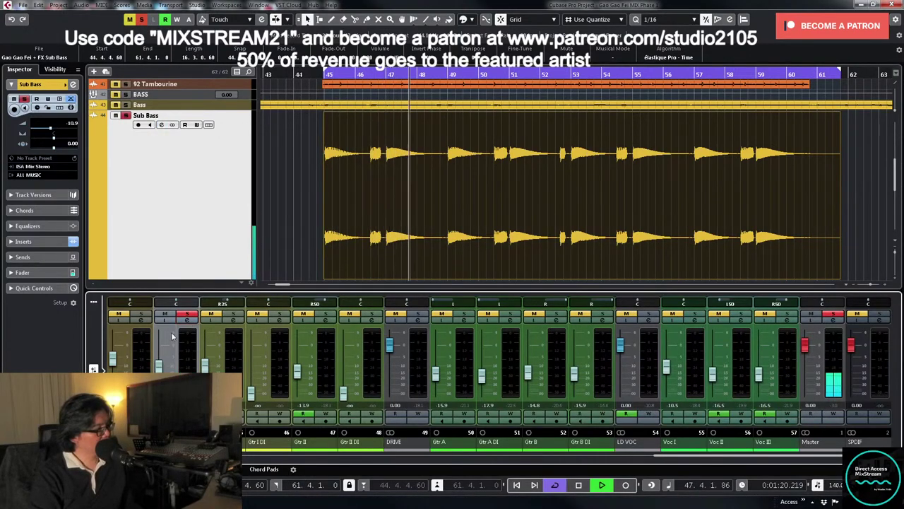
pyautogui.click(187, 322)
pyautogui.click(355, 314)
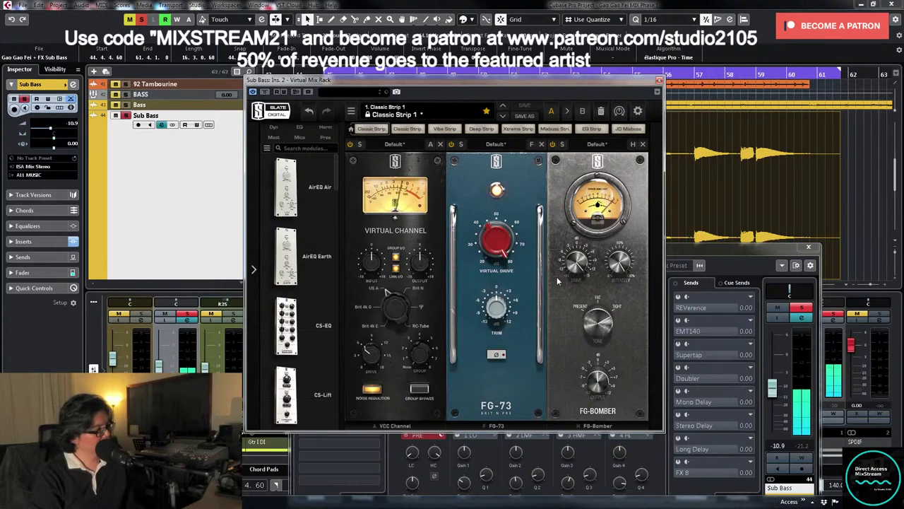
pyautogui.moveTo(596, 385)
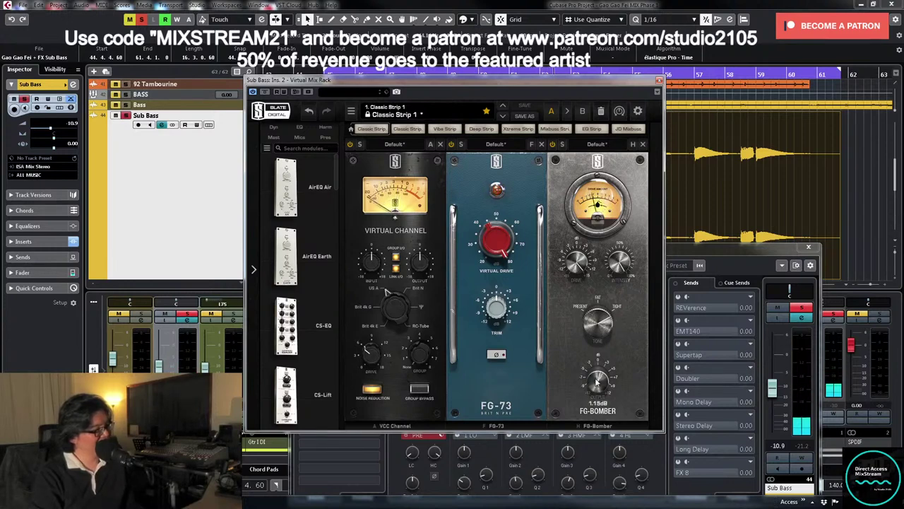
# - Compare Sub Bass in solo and within the full mix, leave it unsoloed, and close the Virtual Mix Rack
pyautogui.click(795, 305)
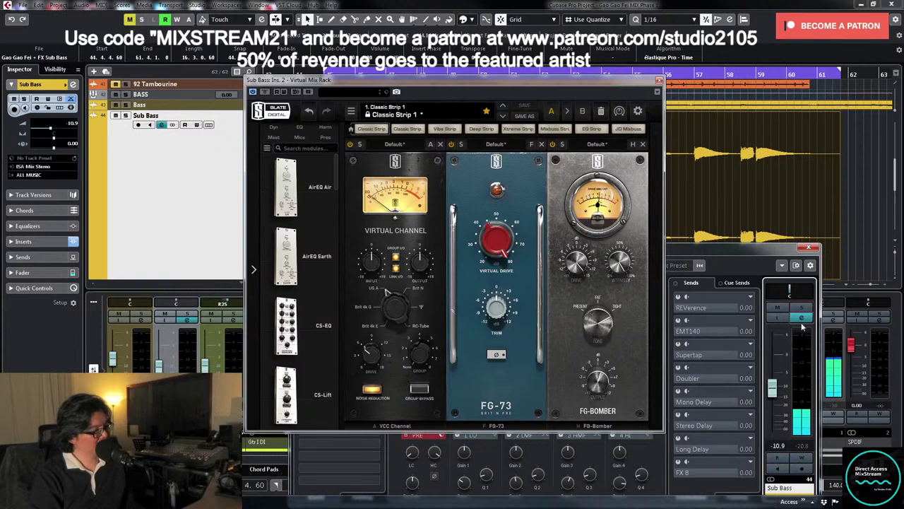
pyautogui.click(805, 309)
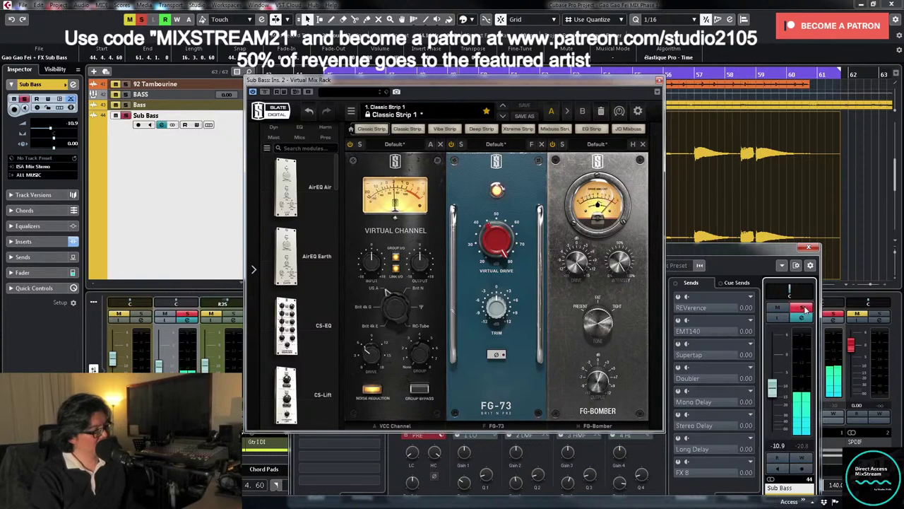
pyautogui.click(805, 309)
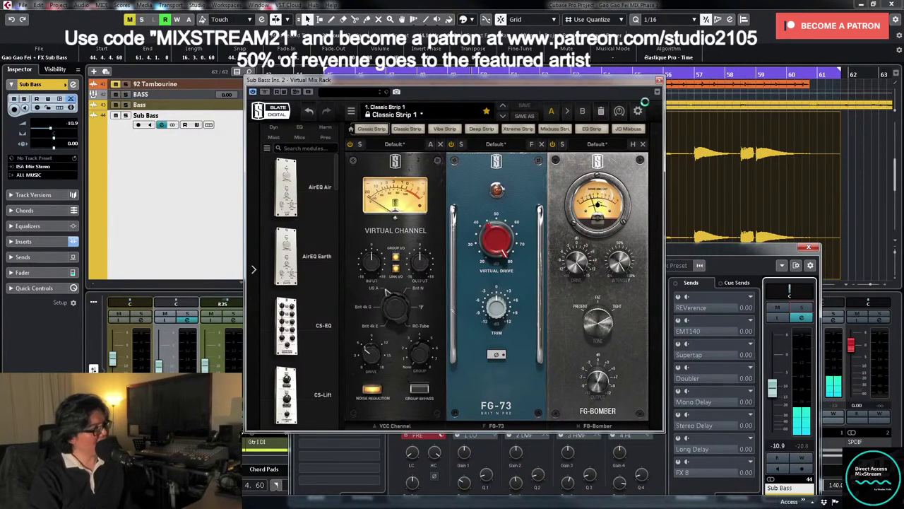
pyautogui.click(658, 80)
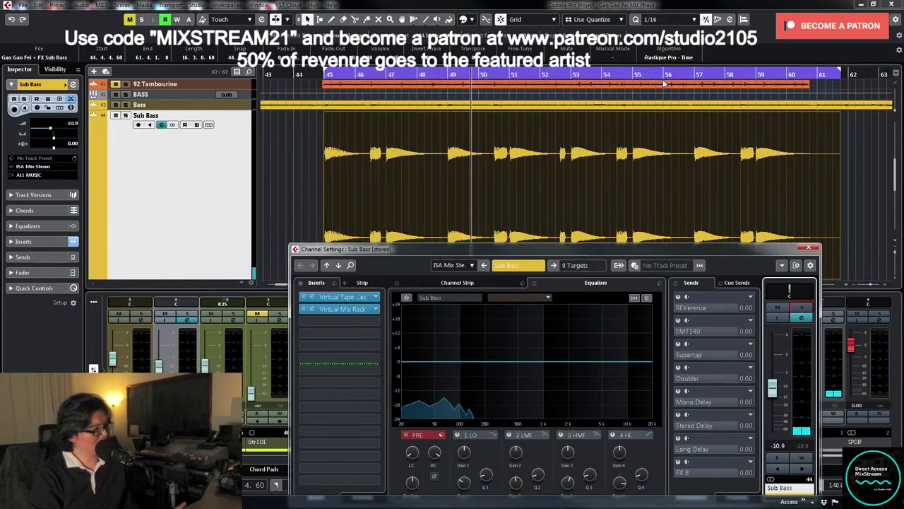
# - Insert iZotope's Ozone Imager in the third insert slot of Sub Bass
pyautogui.click(375, 322)
pyautogui.scroll(-3, 357, 378)
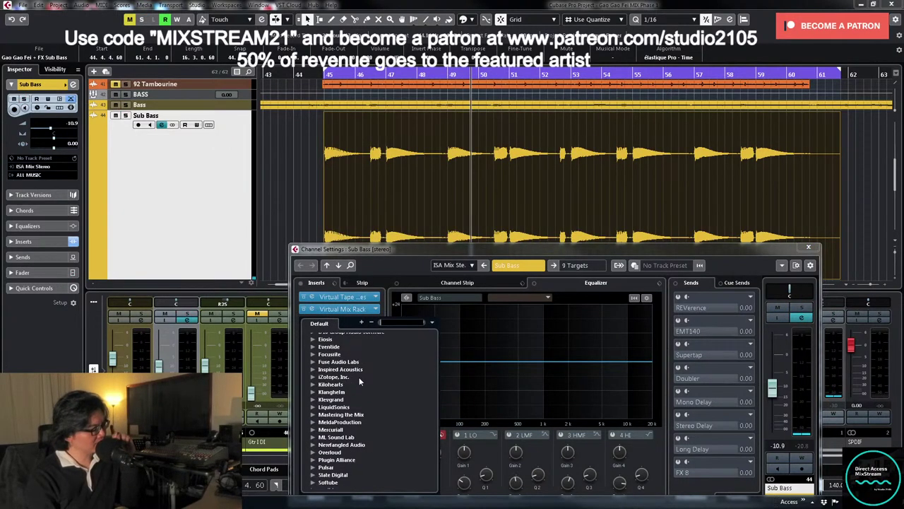
pyautogui.scroll(-2, 359, 377)
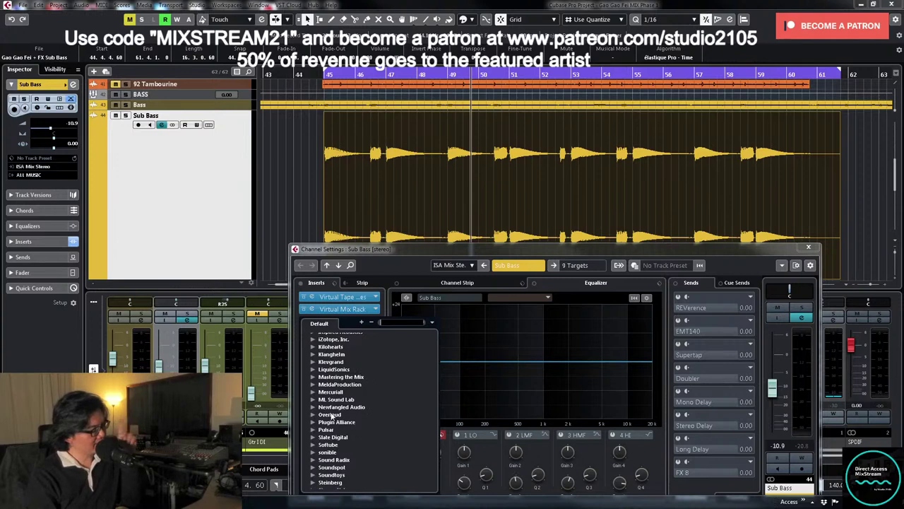
pyautogui.scroll(2, 316, 380)
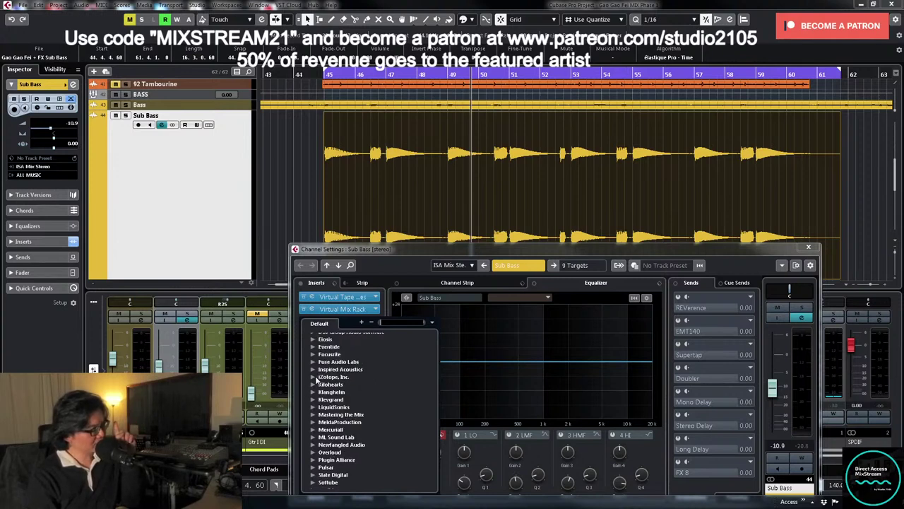
pyautogui.click(312, 377)
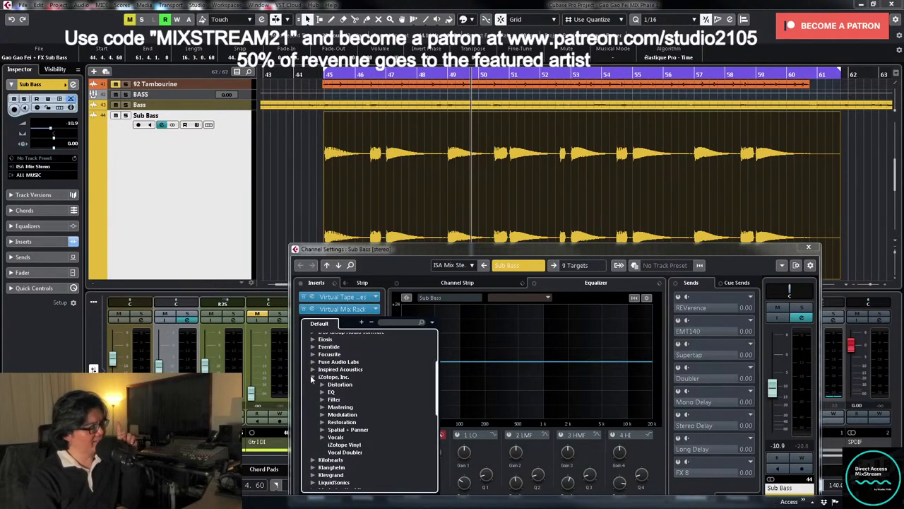
pyautogui.click(322, 430)
pyautogui.scroll(-1, 351, 417)
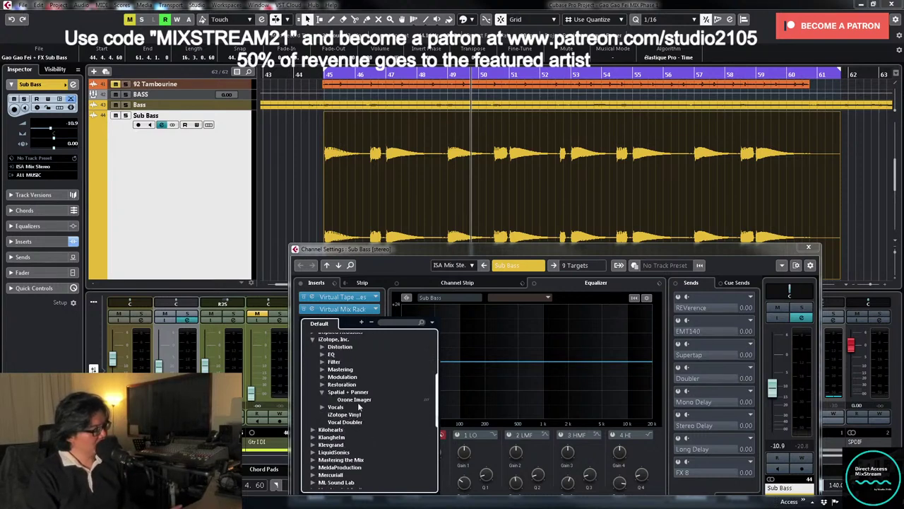
pyautogui.click(356, 400)
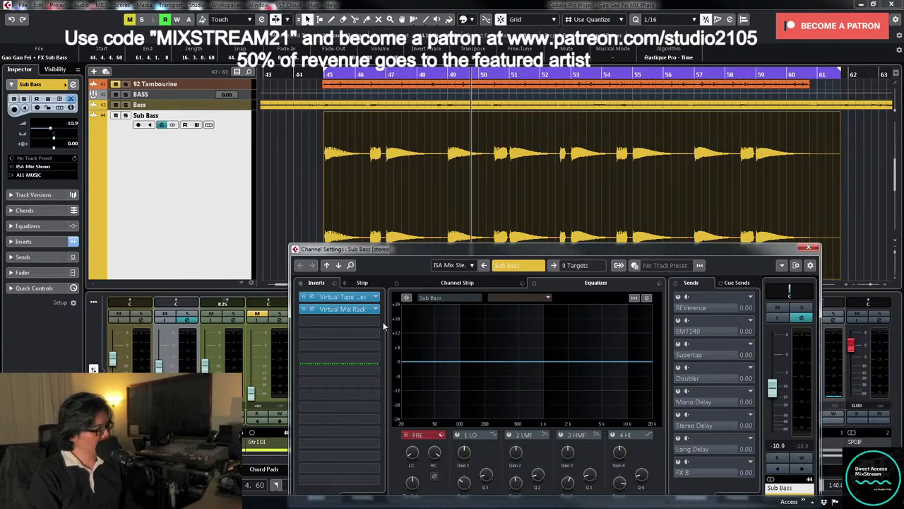
# - Solo Sub Bass, play the loop, and enable Stereoize in Ozone Imager with Amount 20.0 and Width 60.4
pyautogui.click(801, 310)
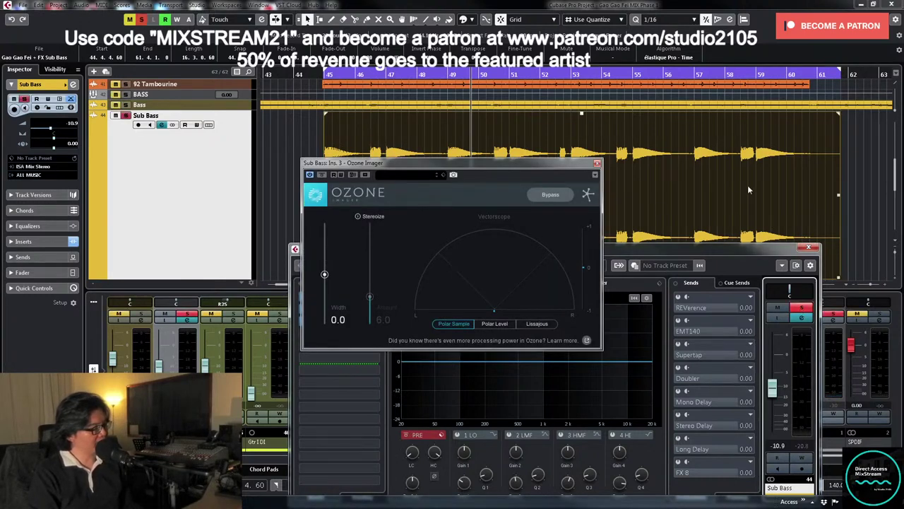
pyautogui.press('space')
pyautogui.click(358, 217)
pyautogui.moveTo(369, 296); pyautogui.dragTo(369, 221)
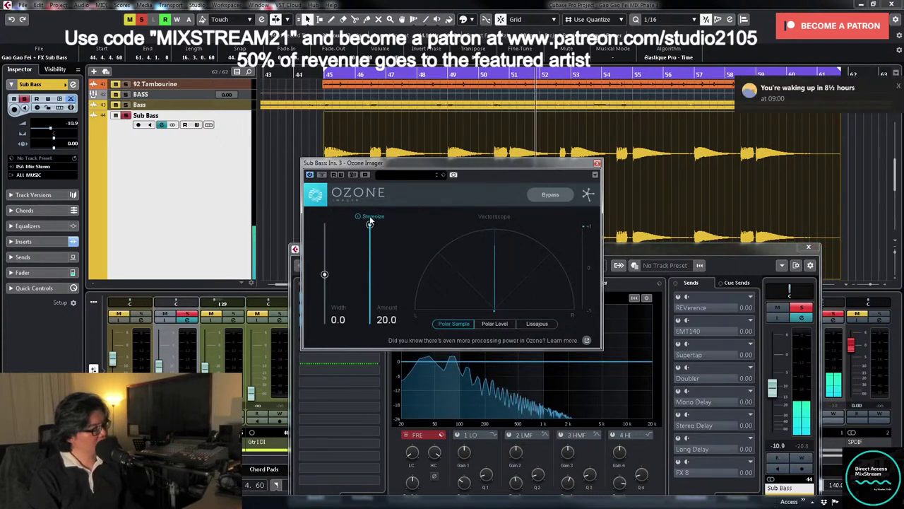
pyautogui.moveTo(324, 274); pyautogui.dragTo(325, 245)
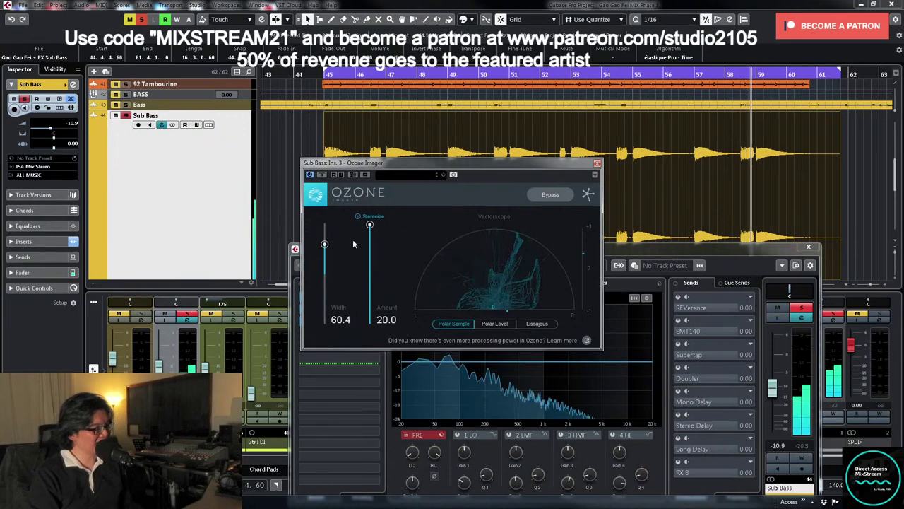
# - Close Ozone Imager, activate the Sub Bass EQ's second band at 800 Hz, and set the low cut to 20 Hz
pyautogui.click(597, 163)
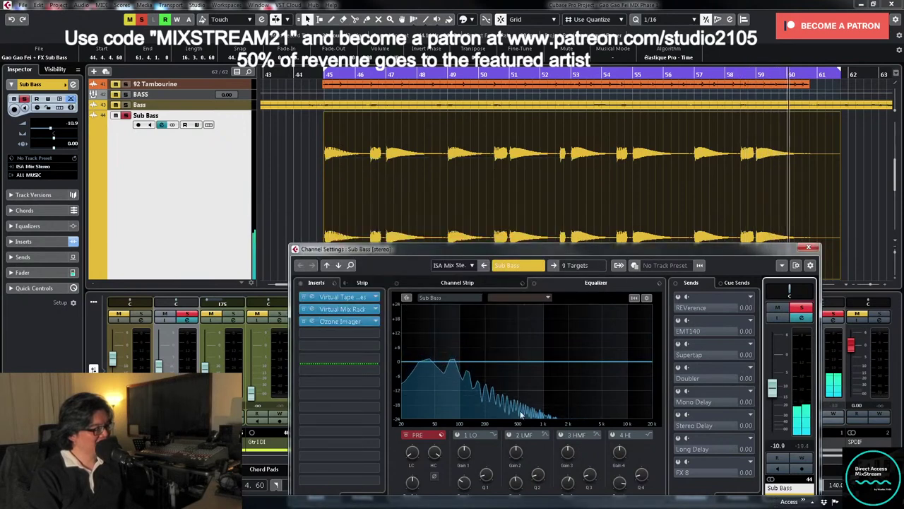
pyautogui.click(535, 361)
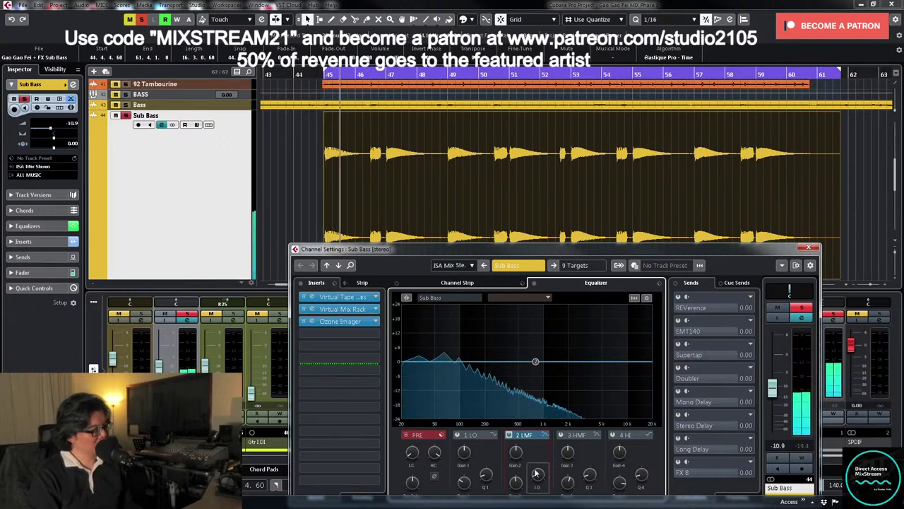
pyautogui.click(409, 456)
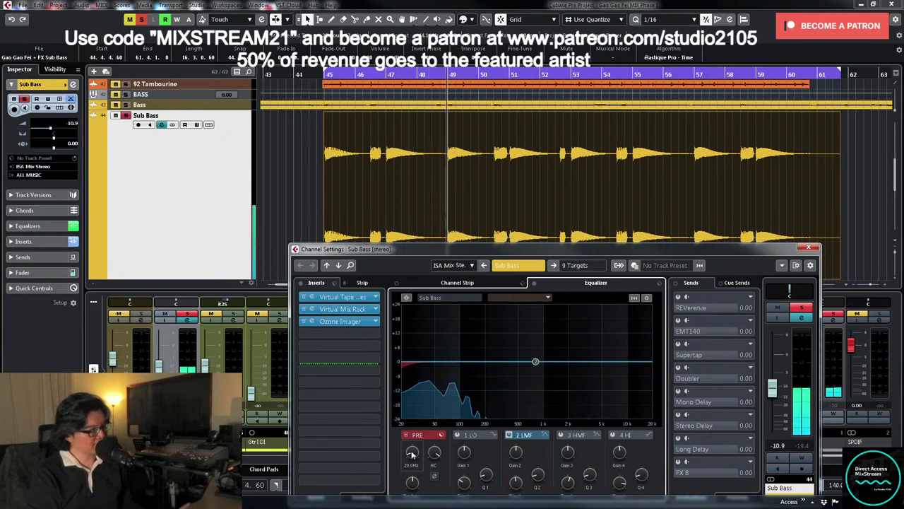
# - Load EnvelopeShaper in the Sub Bass channel strip and lower its attack, adjusting release and length to shape the notes
pyautogui.click(475, 284)
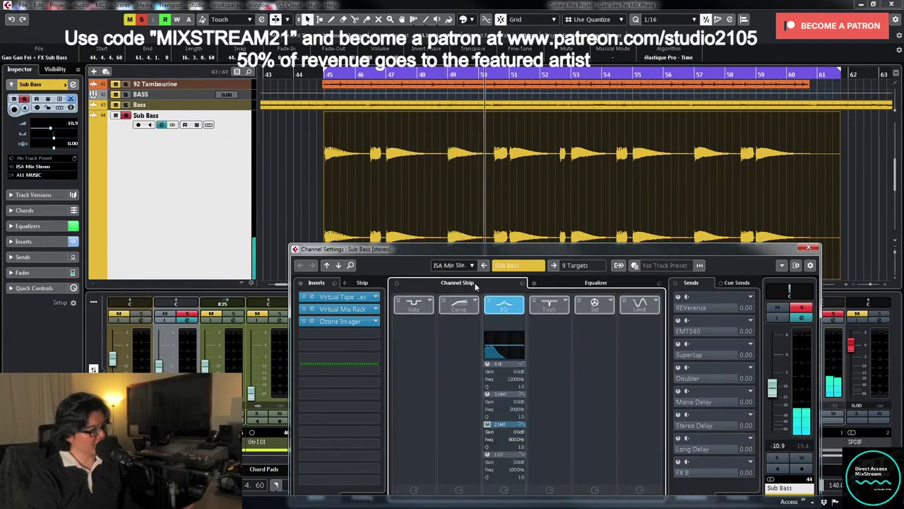
pyautogui.click(566, 309)
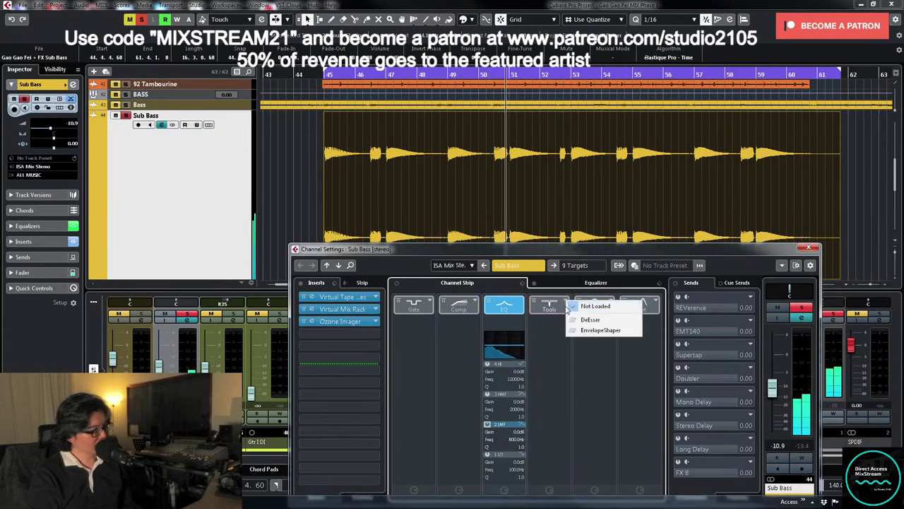
pyautogui.click(591, 330)
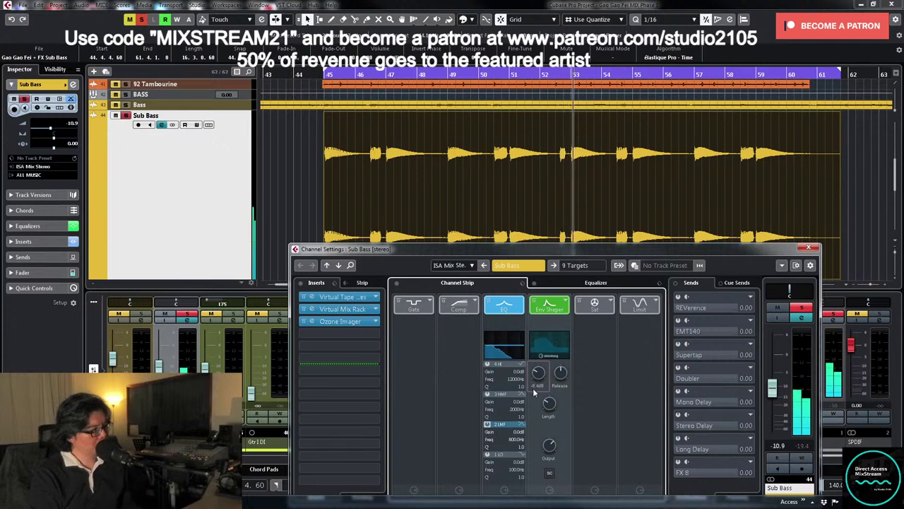
pyautogui.moveTo(537, 374); pyautogui.dragTo(535, 397)
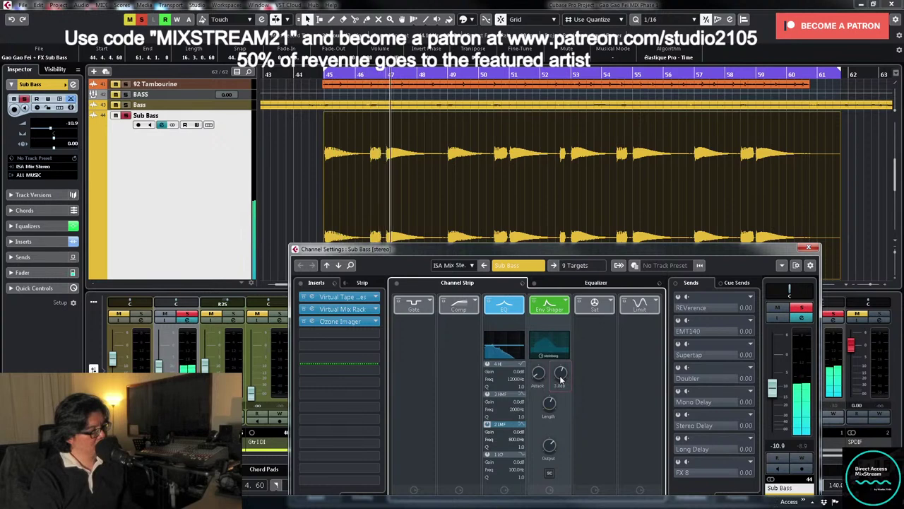
# - Review the Virtual Mix Rack settings on the Sub Bass channel and close the channel settings
pyautogui.click(357, 311)
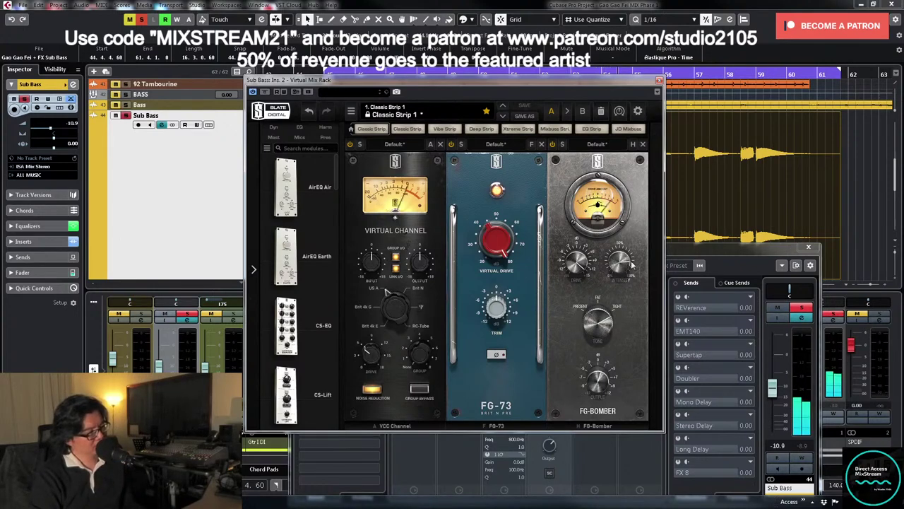
pyautogui.click(659, 80)
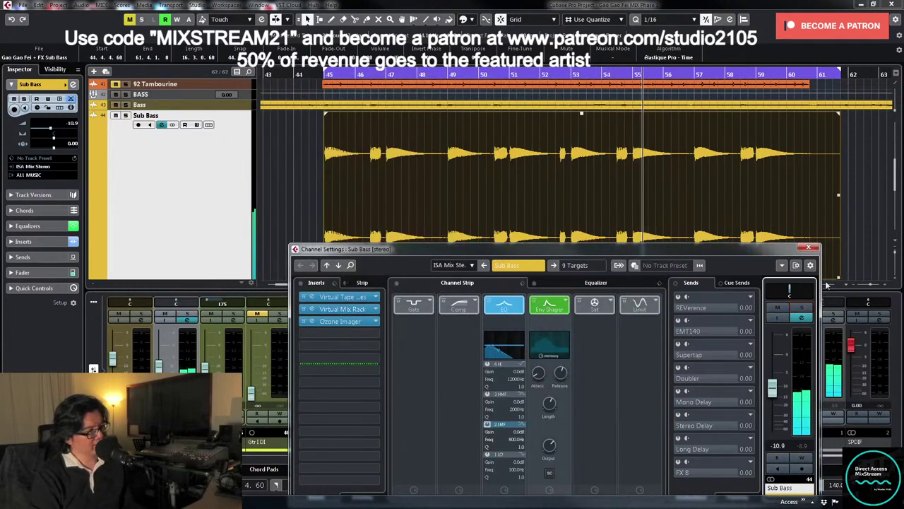
pyautogui.click(810, 249)
# - Trim the end of the Sub Bass event that starts at bar 45 back to bar 61
pyautogui.click(280, 75)
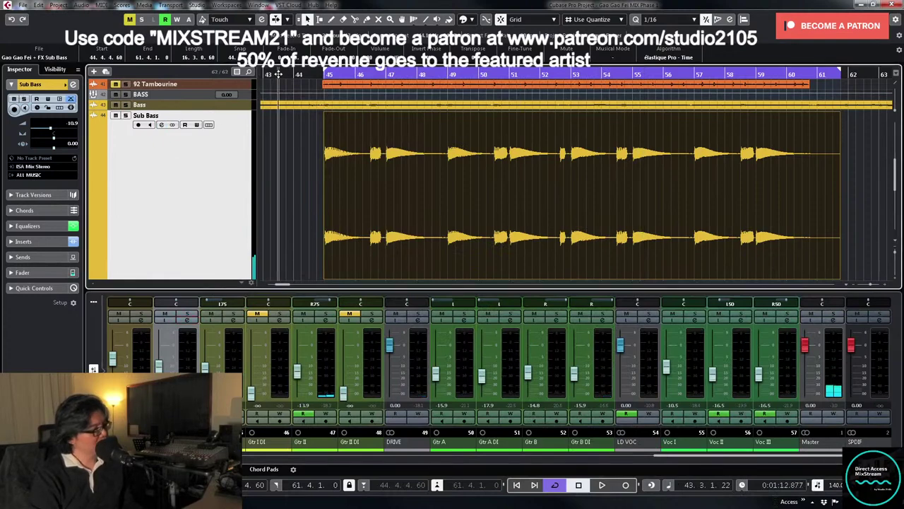
pyautogui.click(354, 70)
pyautogui.press('g')
pyautogui.press('g')
pyautogui.press('g')
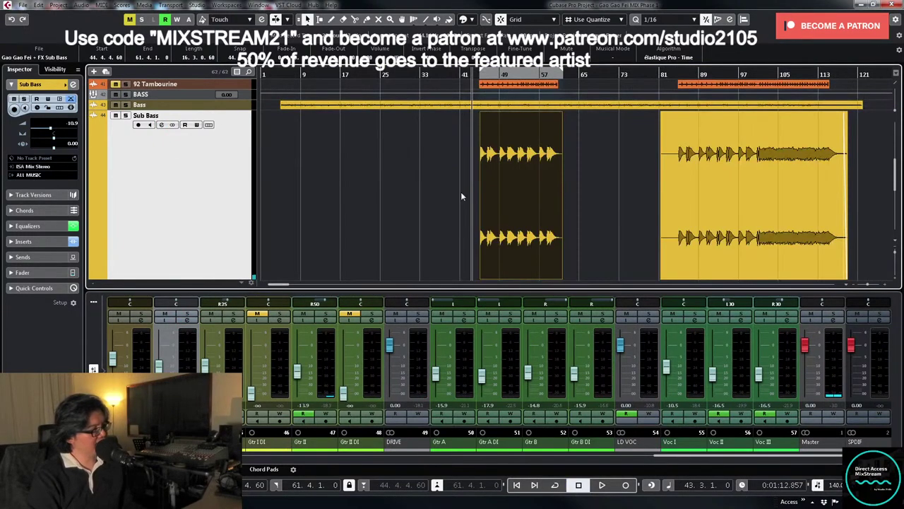
pyautogui.scroll(-2, 461, 191)
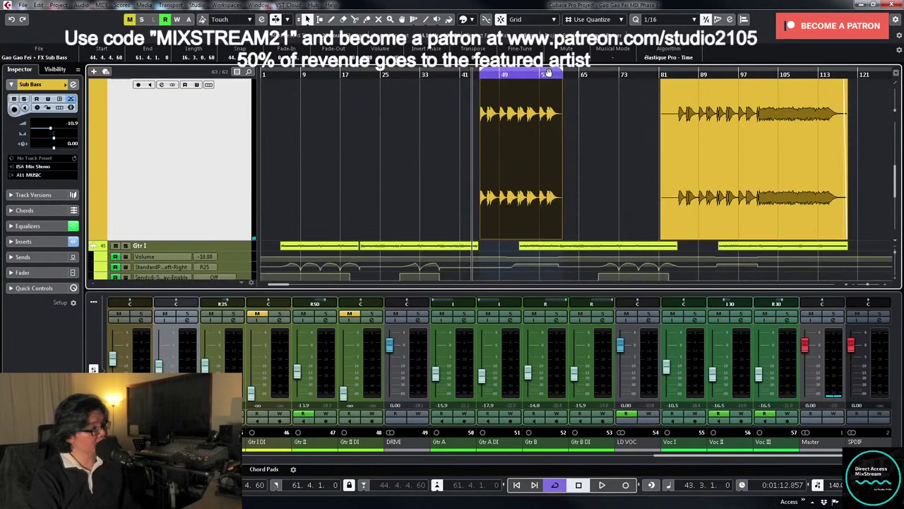
pyautogui.moveTo(547, 74); pyautogui.dragTo(568, 112)
pyautogui.click(603, 73)
pyautogui.moveTo(607, 73); pyautogui.dragTo(679, 239)
pyautogui.scroll(1, 705, 204)
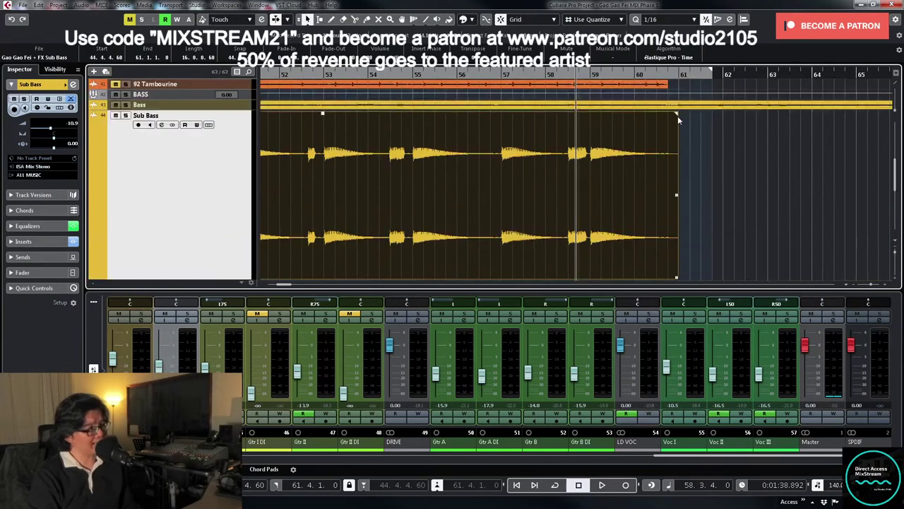
# - Add a fade-out of about one bar at the end of the trimmed Sub Bass event
pyautogui.moveTo(676, 113); pyautogui.dragTo(640, 113)
pyautogui.scroll(-1, 710, 166)
pyautogui.press('g')
pyautogui.press('g')
pyautogui.press('g')
pyautogui.press('g')
pyautogui.press('g')
pyautogui.press('g')
pyautogui.press('g')
pyautogui.press('g')
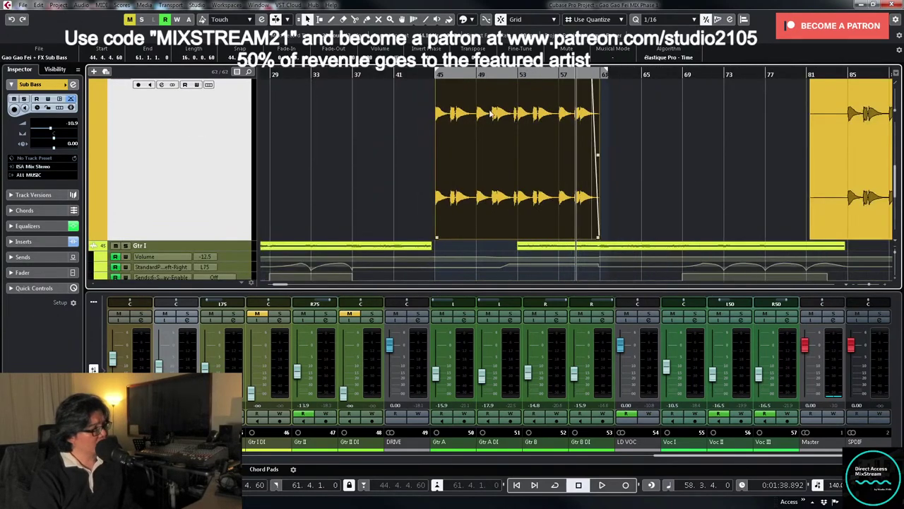
# - Play the full mix from bar 43 and lower the Sub Bass fader to -20.0 dB
pyautogui.click(417, 74)
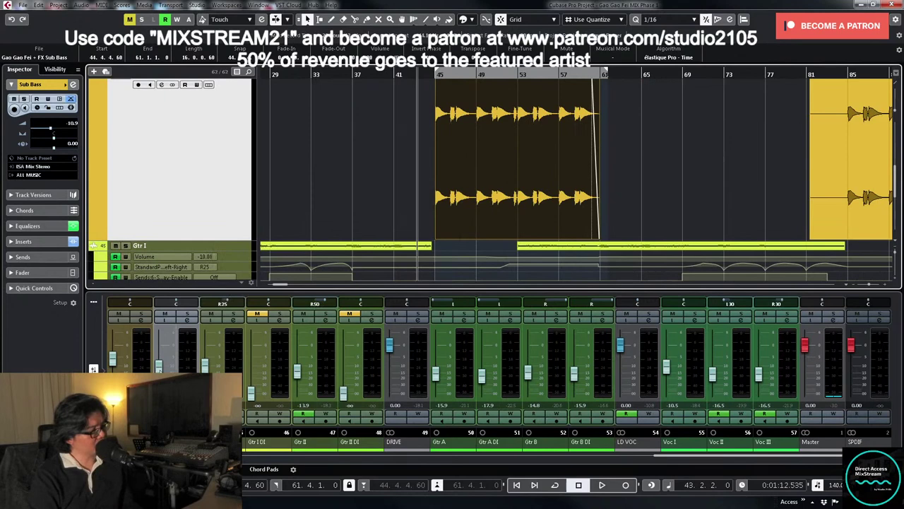
pyautogui.press('space')
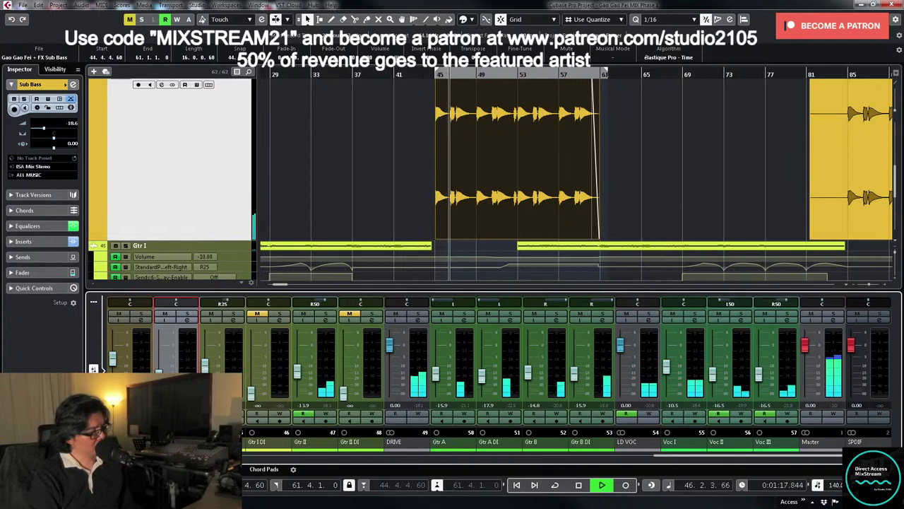
pyautogui.click(164, 315)
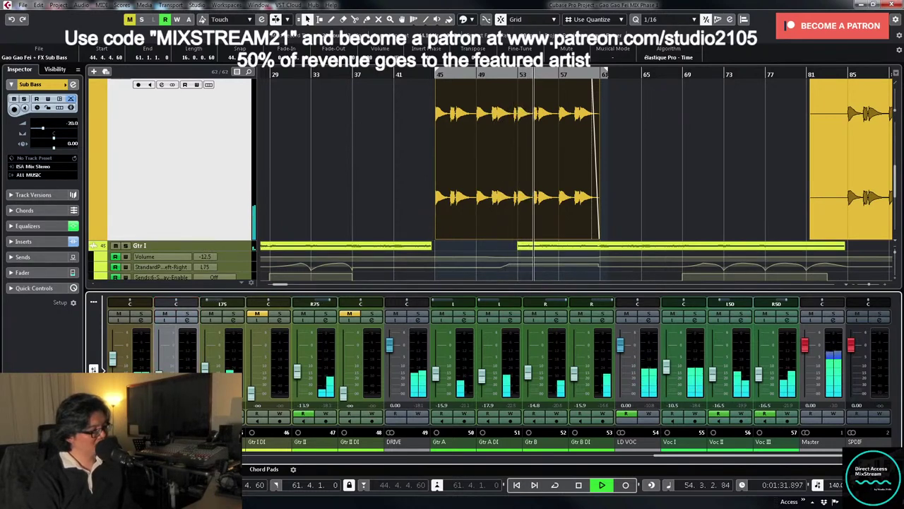
pyautogui.click(661, 196)
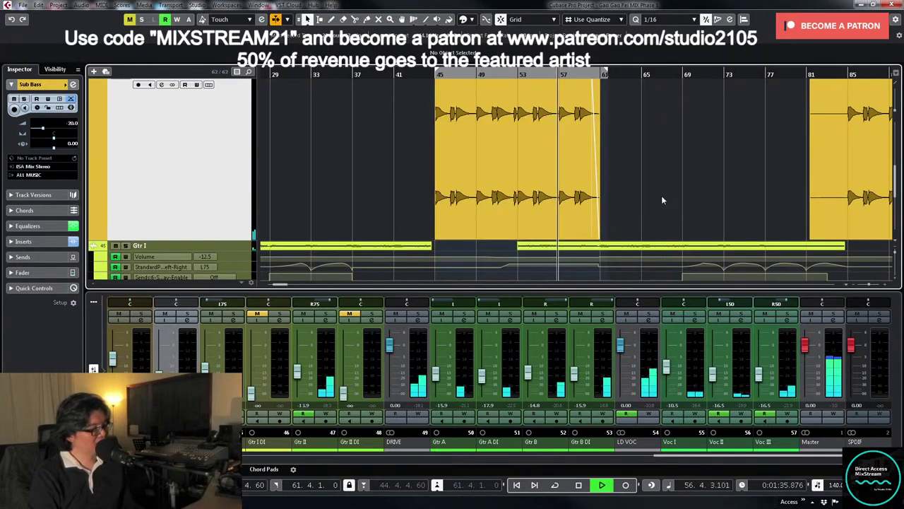
pyautogui.press('space')
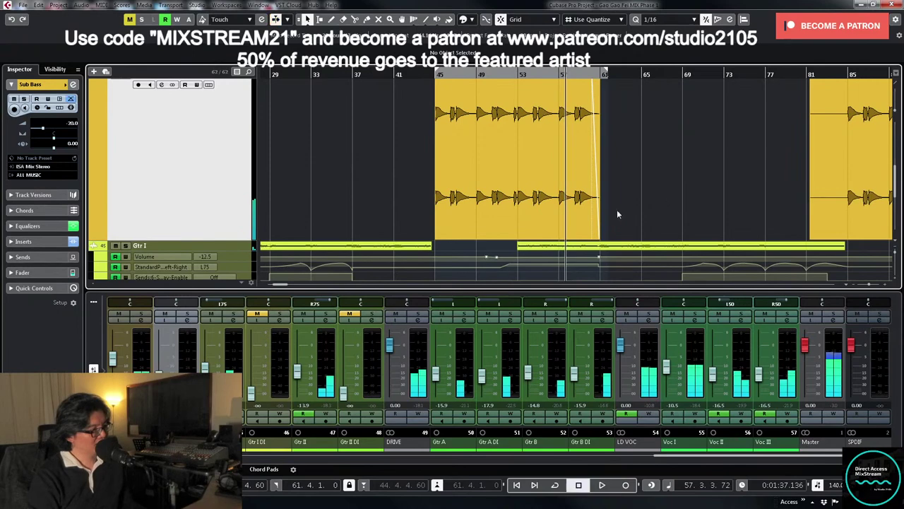
# - Solo Sub Bass and insert the Waves MV2 Stereo plug-in in slot 3, with Ozone Imager moved down to slot 4
pyautogui.click(186, 320)
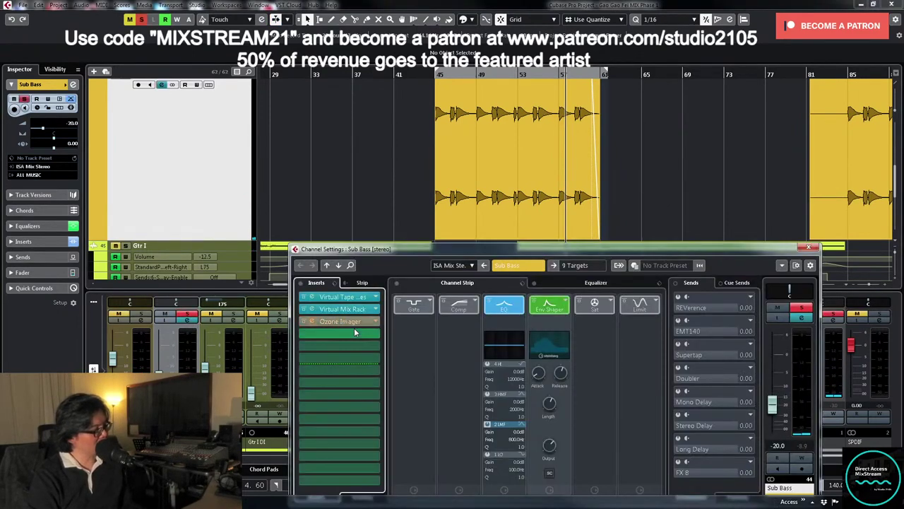
pyautogui.click(376, 322)
pyautogui.scroll(-10, 370, 397)
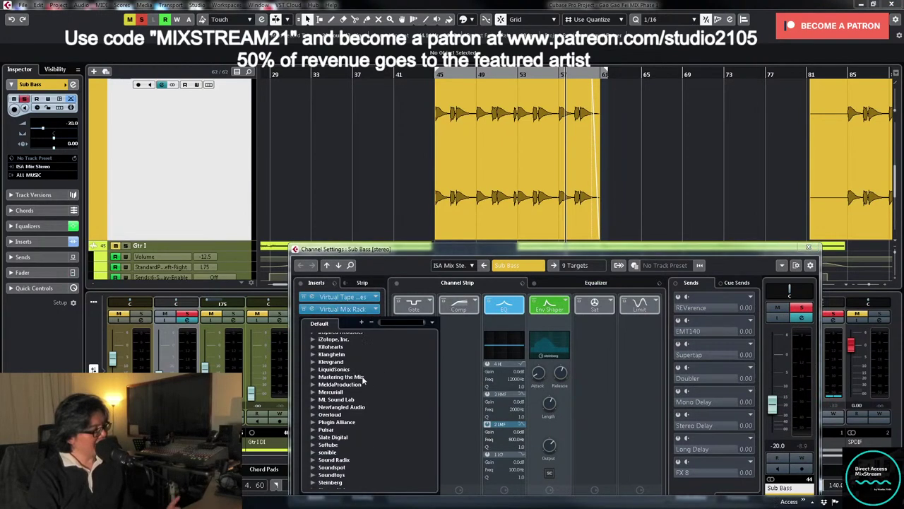
pyautogui.click(312, 438)
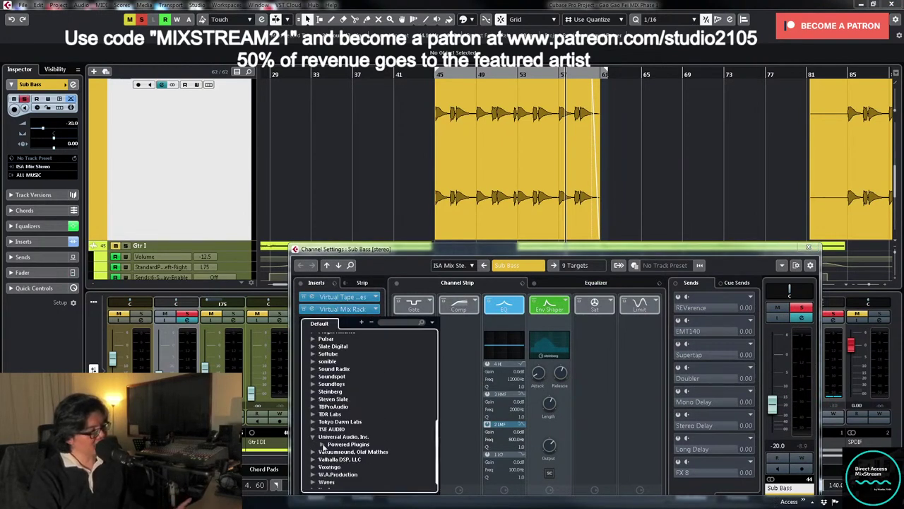
pyautogui.click(313, 436)
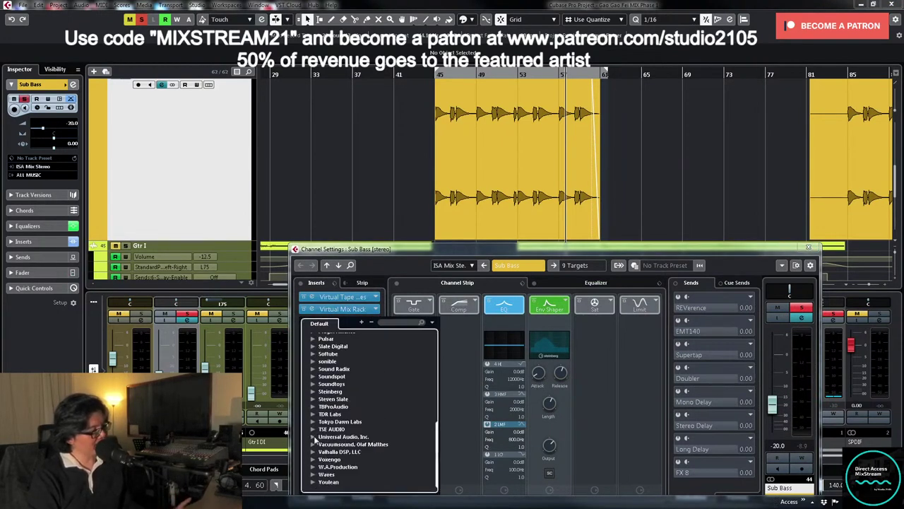
pyautogui.click(312, 474)
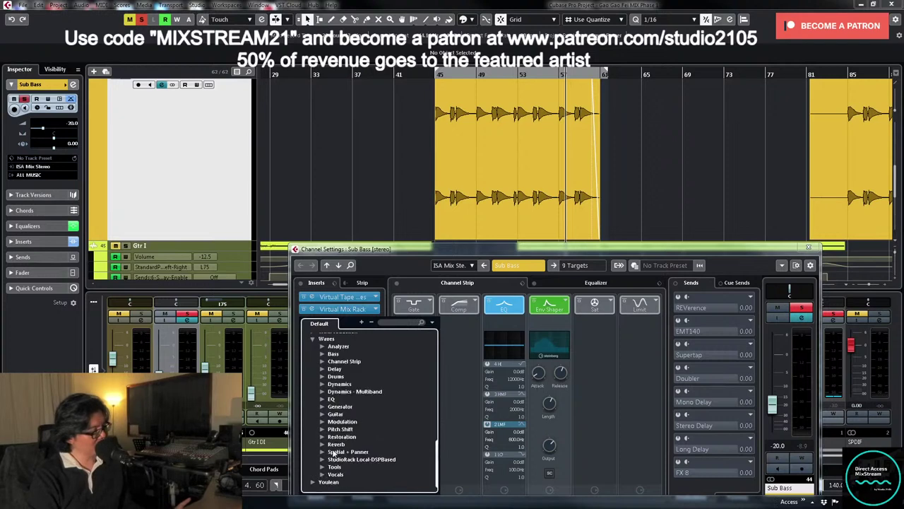
pyautogui.click(322, 384)
pyautogui.scroll(-3, 362, 399)
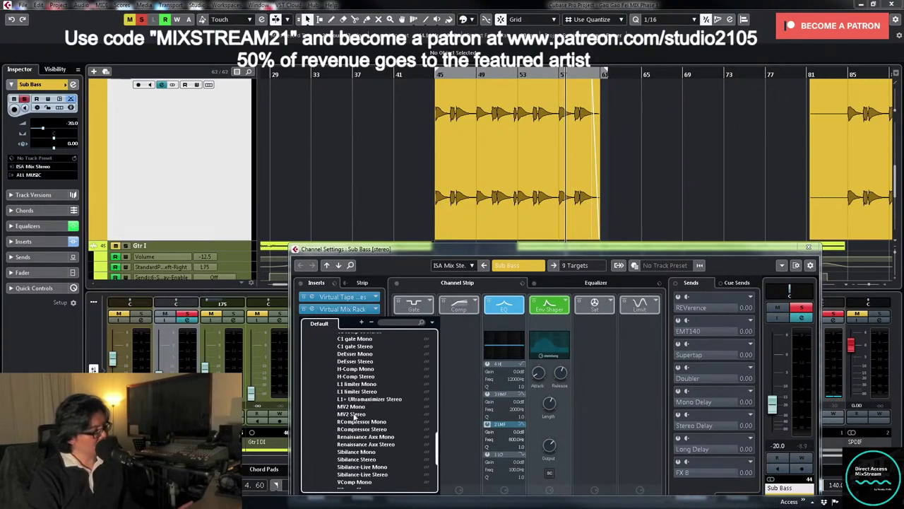
pyautogui.click(355, 409)
pyautogui.moveTo(411, 163); pyautogui.dragTo(519, 159)
# - Play the Sub Bass event in a loop while setting MV2's low level to 20.4 and output to -2.8, and reset the clip indicator
pyautogui.press('p')
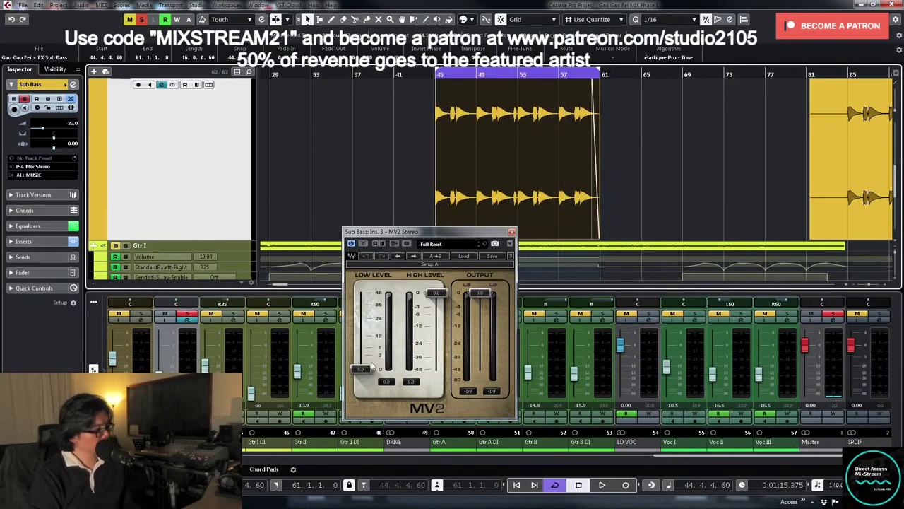
pyautogui.press('space')
pyautogui.moveTo(361, 371); pyautogui.dragTo(361, 322)
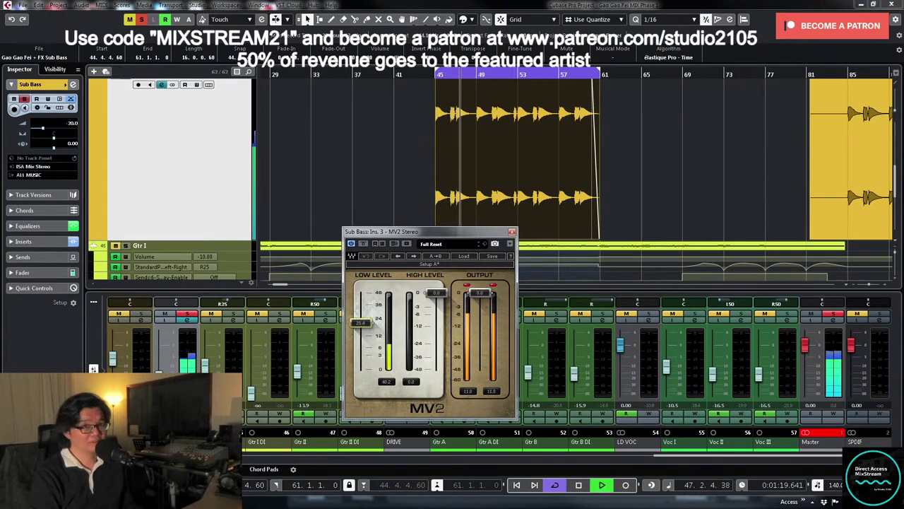
pyautogui.moveTo(471, 292); pyautogui.dragTo(472, 306)
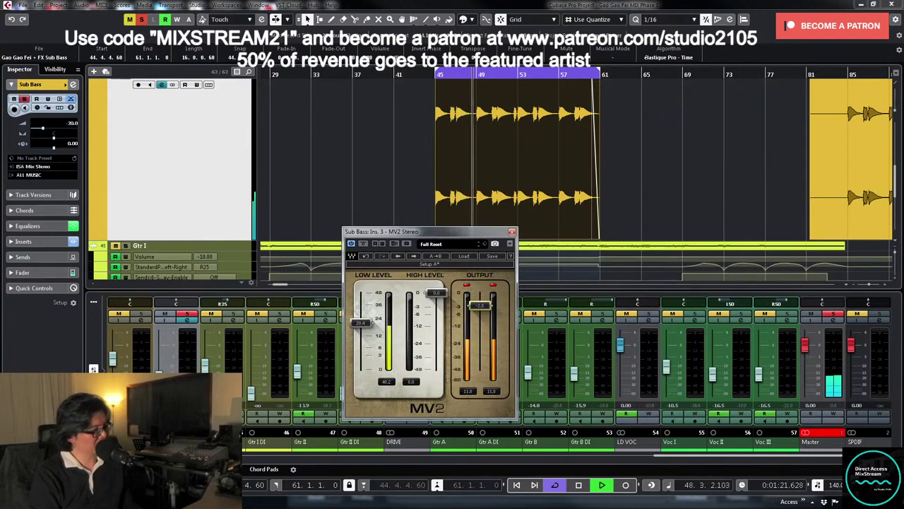
pyautogui.click(466, 286)
# - Raise MV2's low level to 26.3, set its high level to -2.8, and reduce its output during looped playback
pyautogui.moveTo(361, 323); pyautogui.dragTo(361, 321)
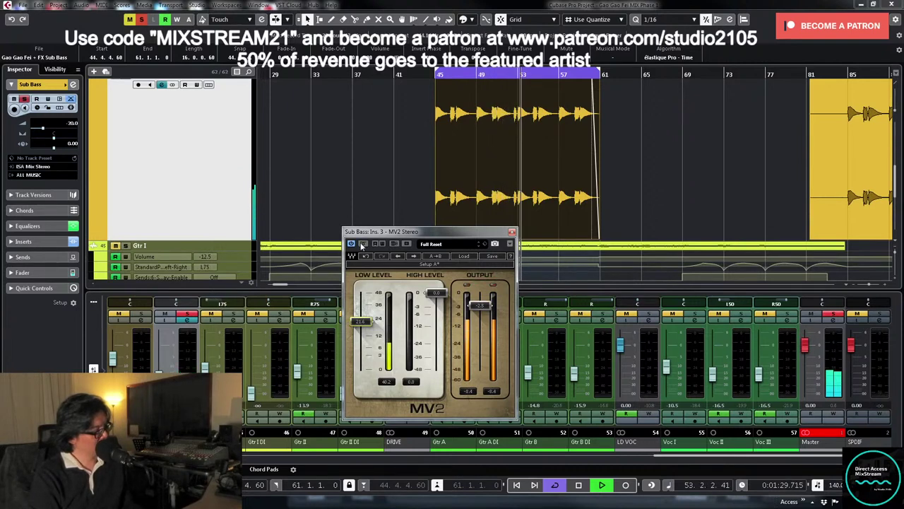
pyautogui.moveTo(361, 322); pyautogui.dragTo(360, 316)
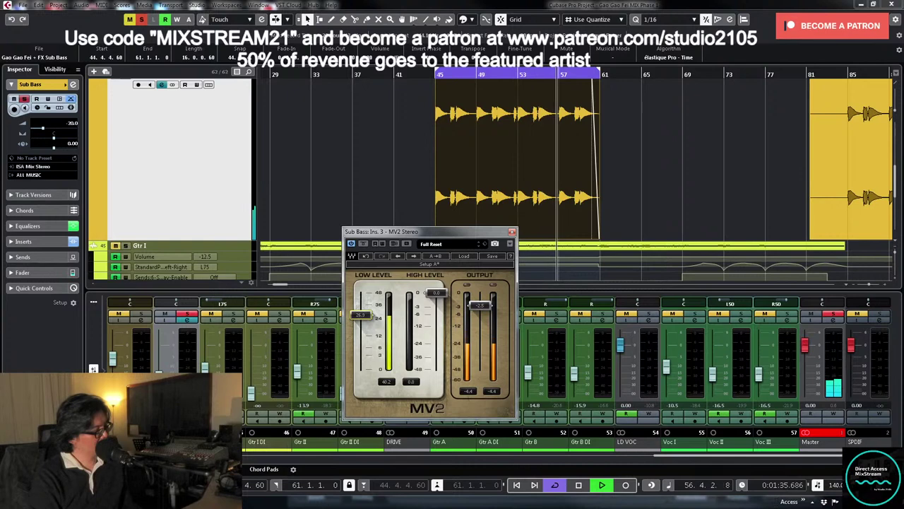
pyautogui.moveTo(436, 292); pyautogui.dragTo(437, 304)
pyautogui.press('space')
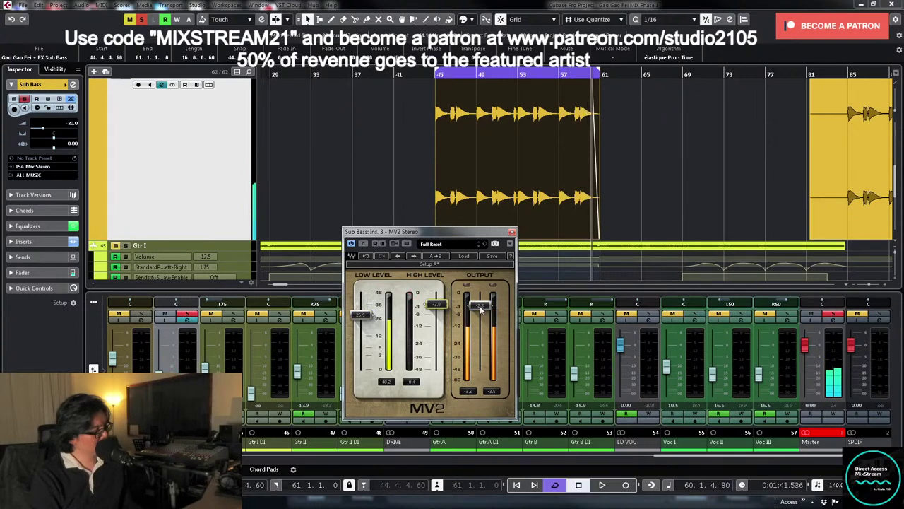
pyautogui.press('space')
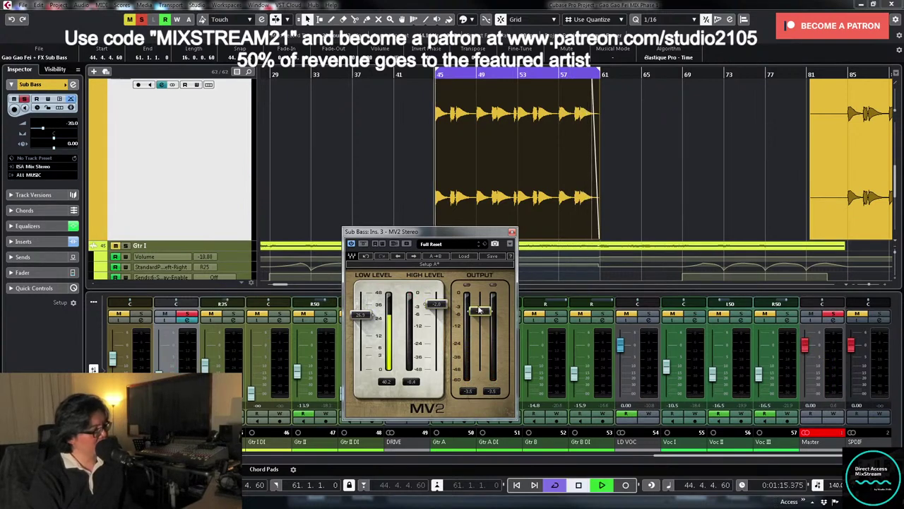
pyautogui.moveTo(479, 310); pyautogui.dragTo(481, 321)
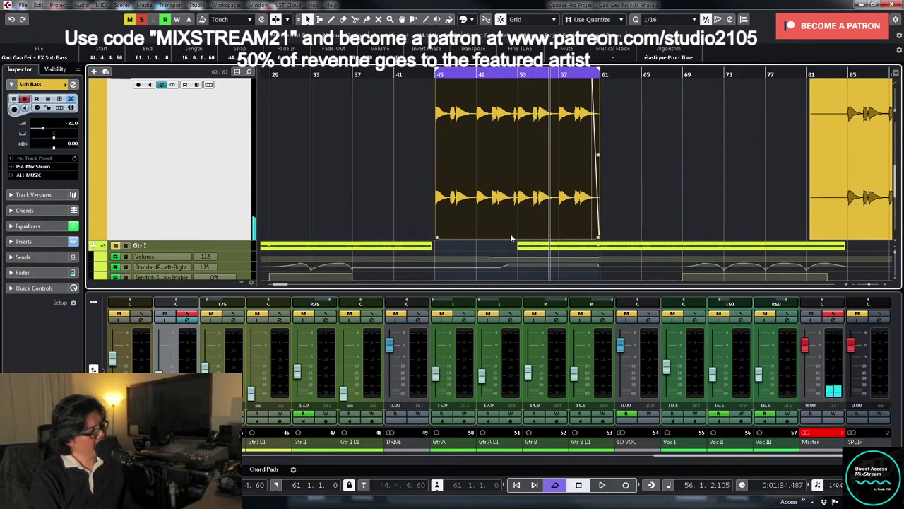
# - Open the Sub Bass channel settings and move Ozone Imager down to slot 5, freeing slot 4
pyautogui.click(189, 321)
pyautogui.click(188, 322)
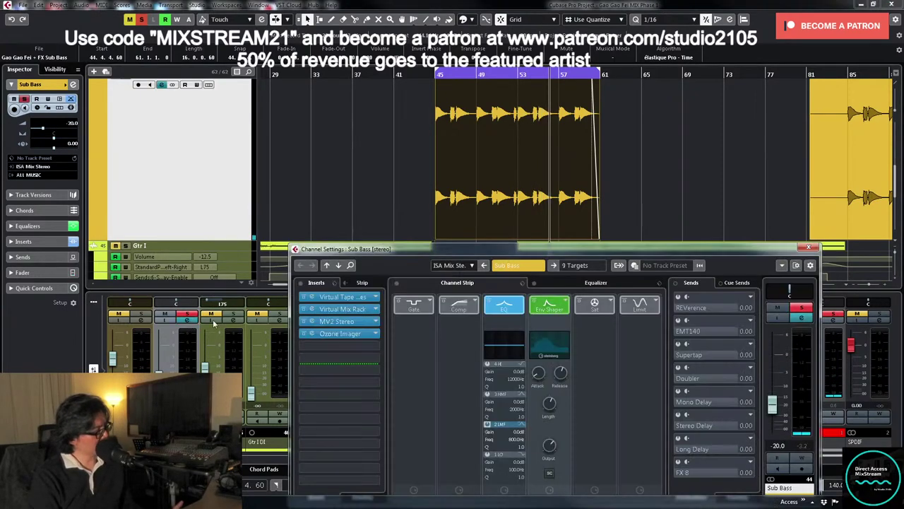
pyautogui.moveTo(348, 339); pyautogui.dragTo(358, 342)
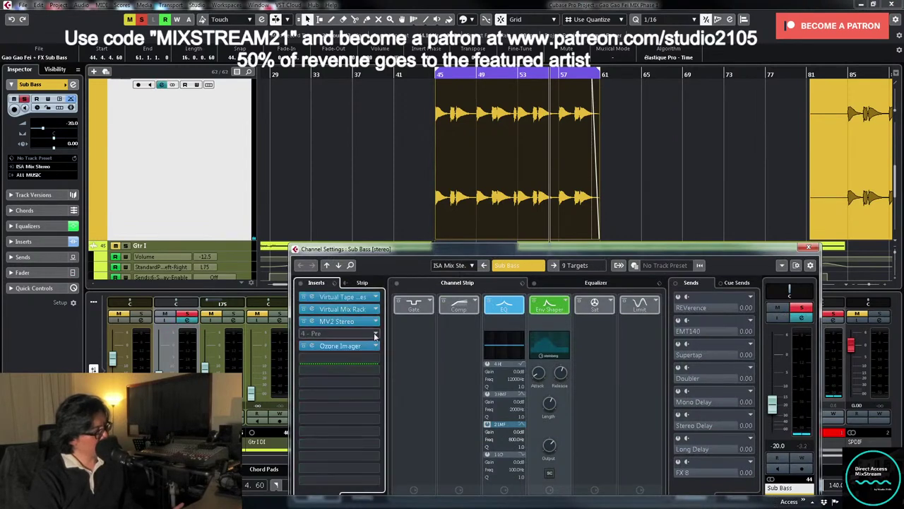
# - Insert the Waves Bass Rider Stereo plug-in in slot 4 of Sub Bass and load its Clean and Dynamic preset
pyautogui.click(375, 337)
pyautogui.scroll(-5, 357, 417)
pyautogui.click(313, 475)
pyautogui.click(322, 354)
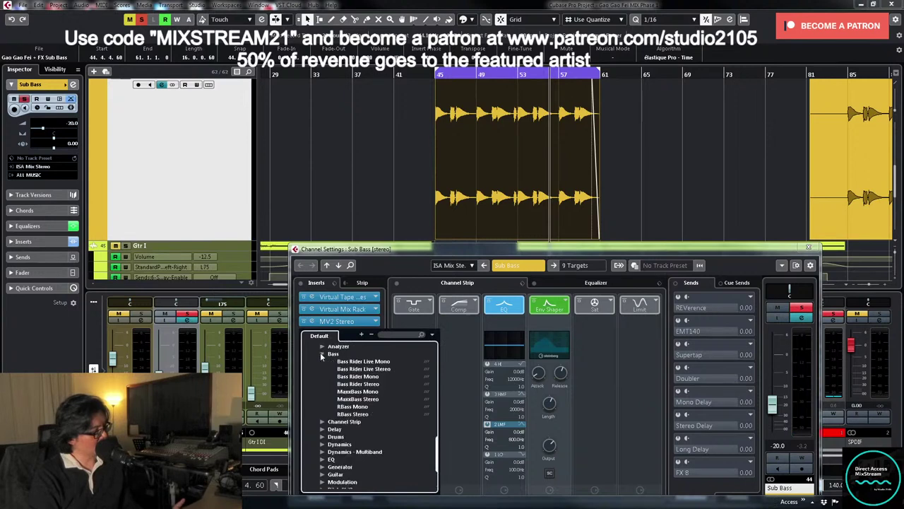
pyautogui.click(376, 384)
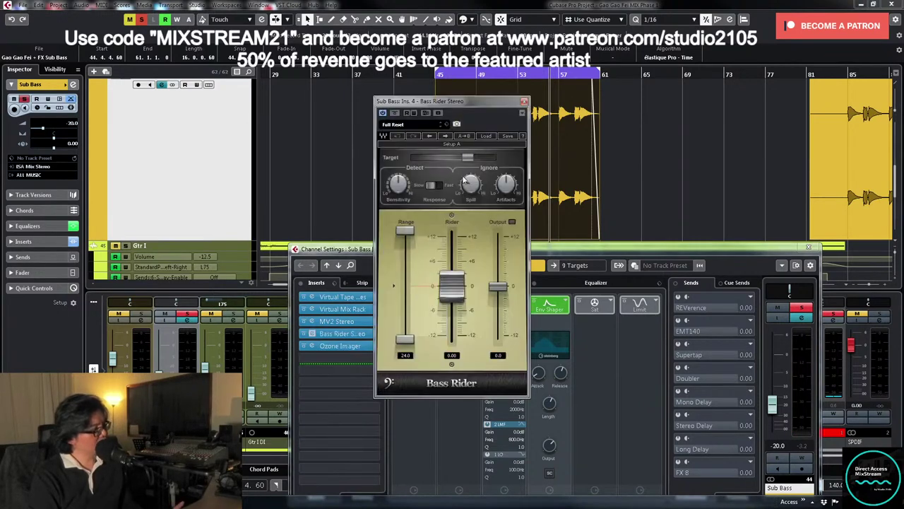
pyautogui.click(485, 136)
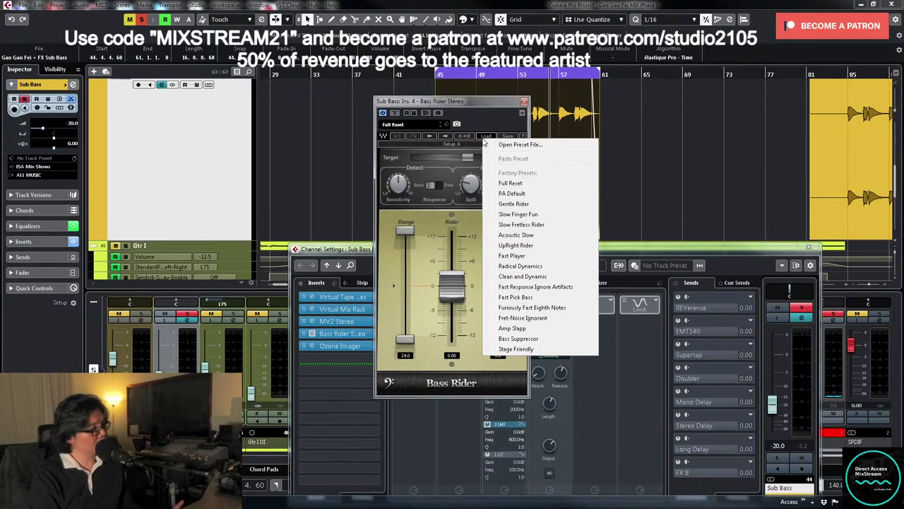
pyautogui.click(521, 276)
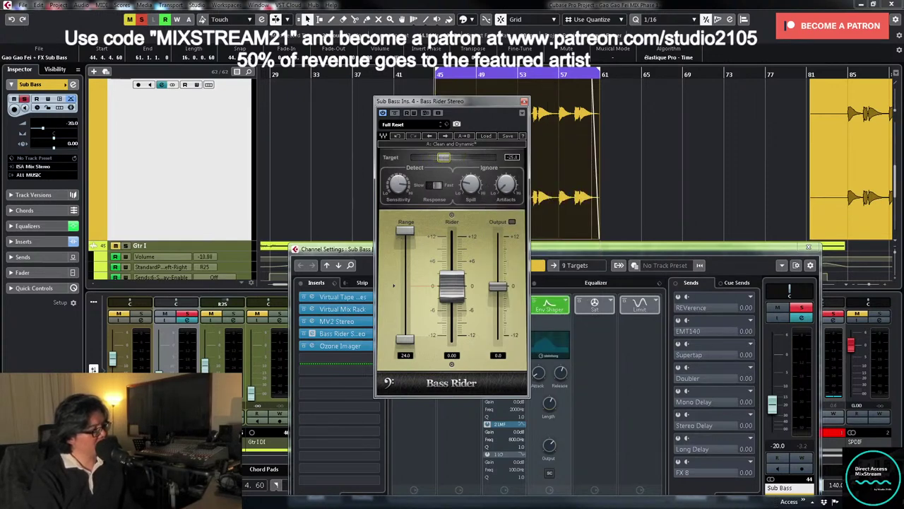
# - Raise Bass Rider's target level slightly, switch its response to slow, and adjust the detection sensitivity during looped playback
pyautogui.moveTo(439, 157); pyautogui.dragTo(445, 158)
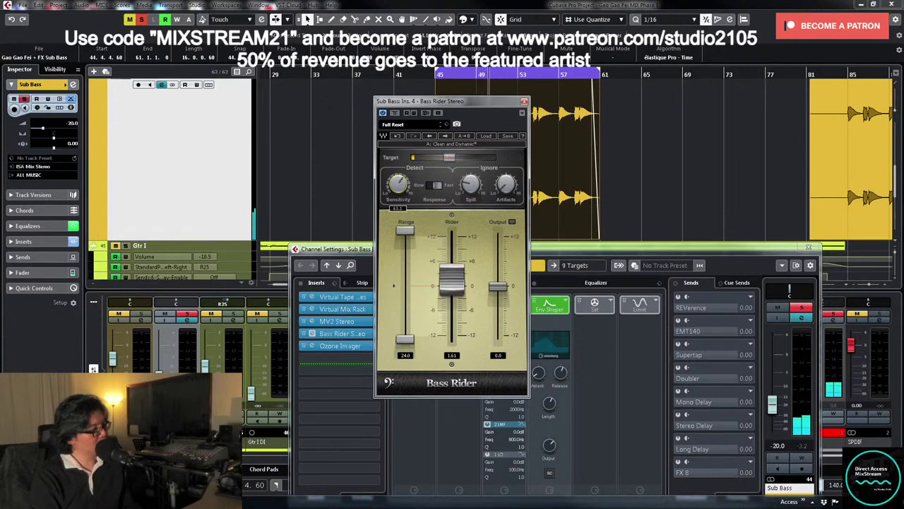
pyautogui.click(436, 185)
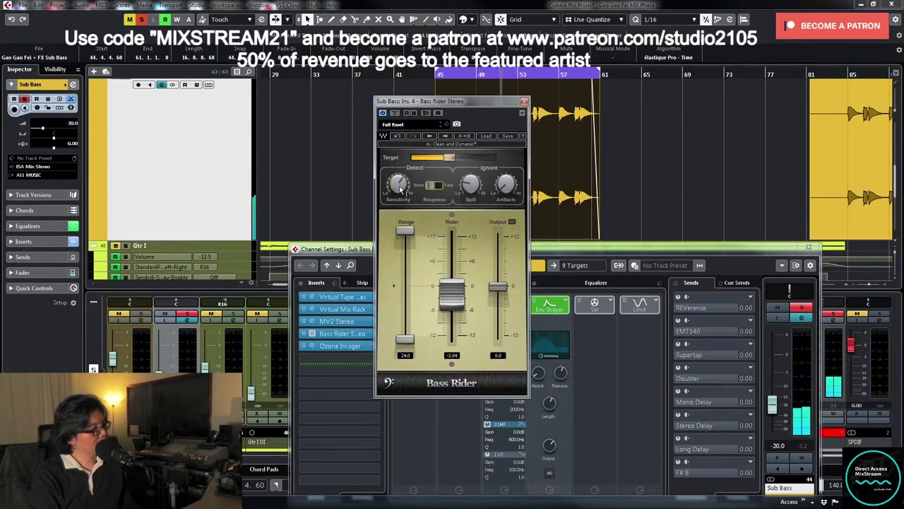
pyautogui.moveTo(400, 188); pyautogui.dragTo(401, 182)
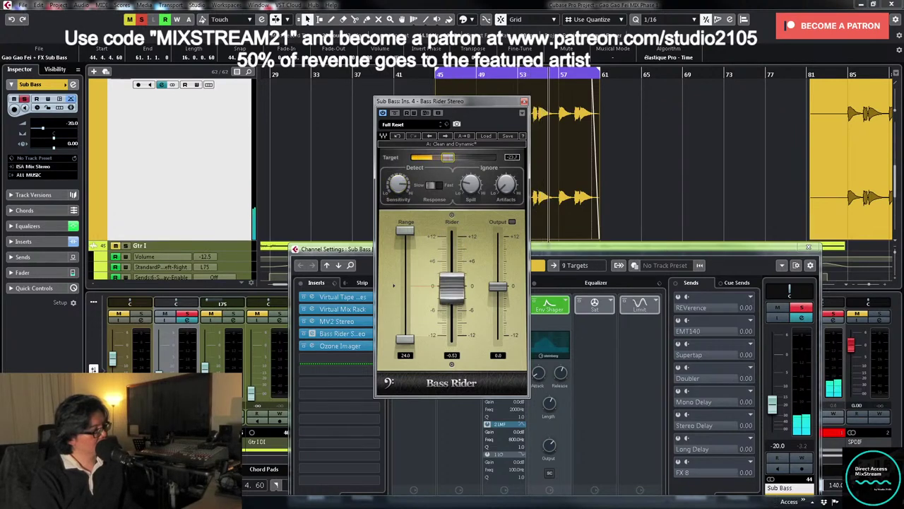
pyautogui.moveTo(445, 161); pyautogui.dragTo(447, 161)
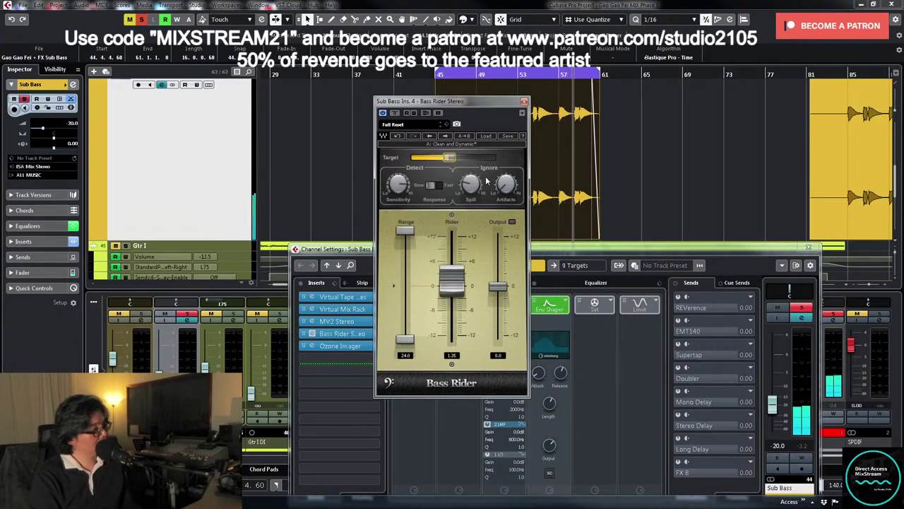
# - Narrow Bass Rider's riding range to 6.6 from both ends and fine-tune the detection sensitivity
pyautogui.moveTo(405, 230); pyautogui.dragTo(405, 263)
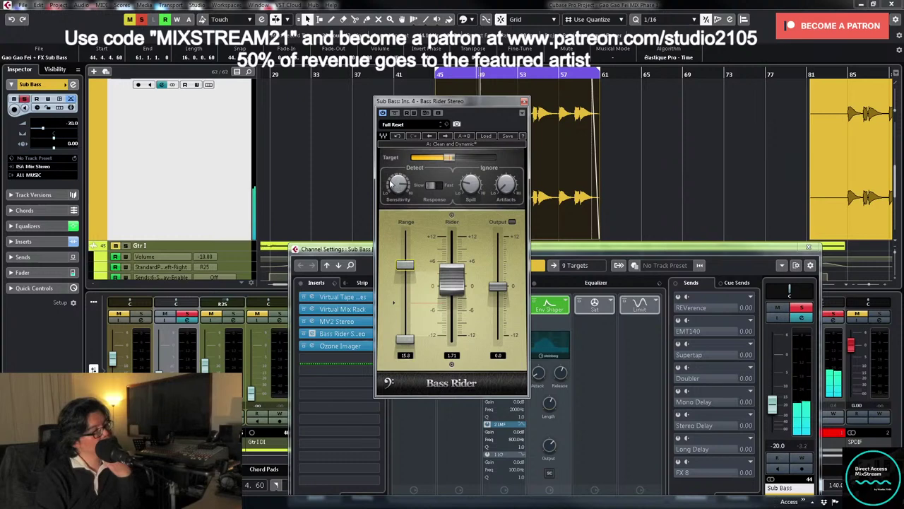
pyautogui.moveTo(398, 184); pyautogui.dragTo(398, 187)
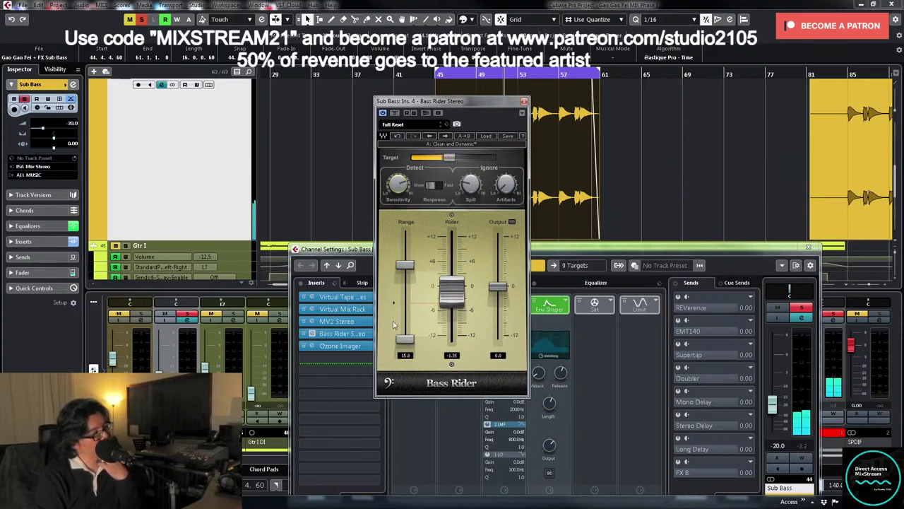
pyautogui.moveTo(405, 339); pyautogui.dragTo(405, 300)
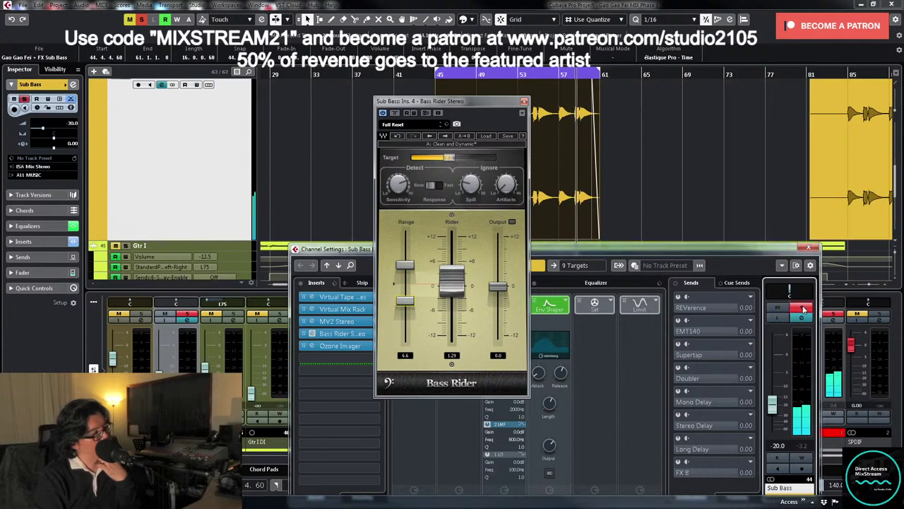
# - Close the Sub Bass plug-in and channel windows and listen to the loop in the full mix with Sub Bass unsoloed
pyautogui.click(524, 101)
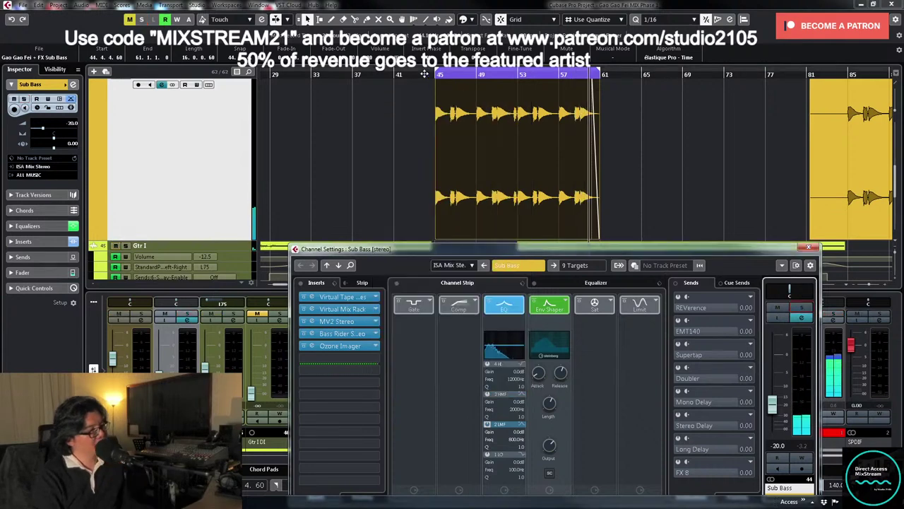
pyautogui.press('Escape')
pyautogui.press('space')
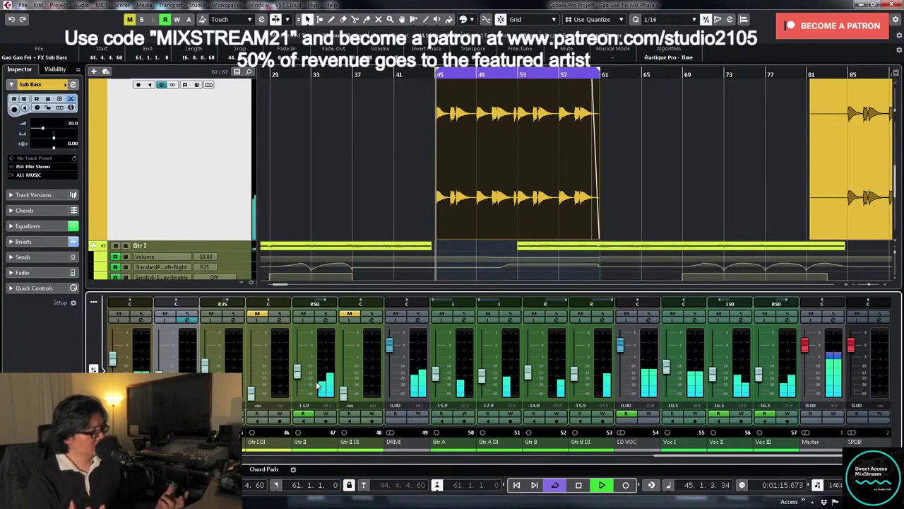
pyautogui.click(639, 203)
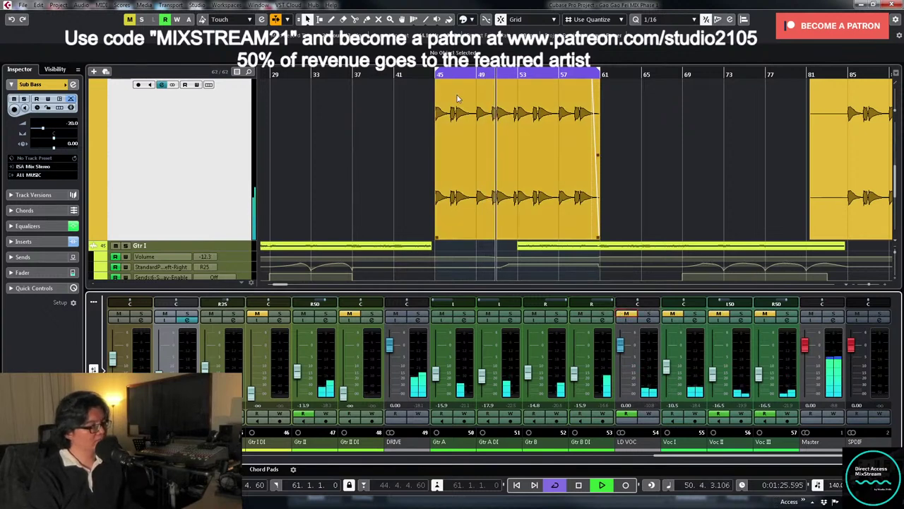
pyautogui.click(415, 73)
pyautogui.press('space')
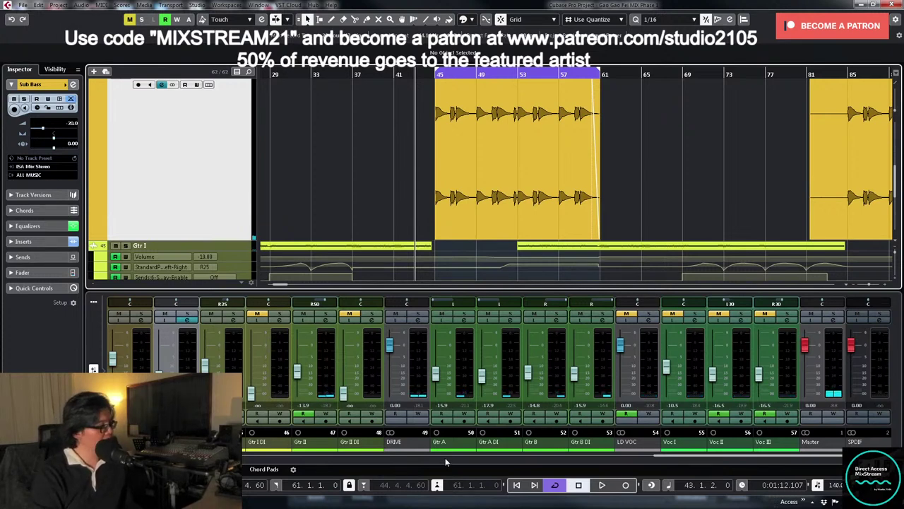
# - Solo the BASS group, Bass and Sub Bass channels together and place the playback cursor at bar 44
pyautogui.moveTo(664, 461); pyautogui.dragTo(612, 463)
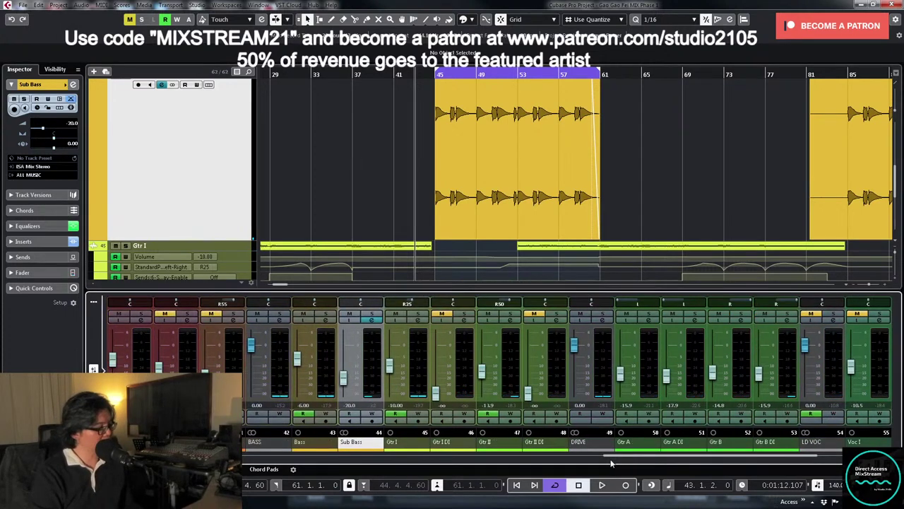
pyautogui.click(282, 315)
pyautogui.click(327, 315)
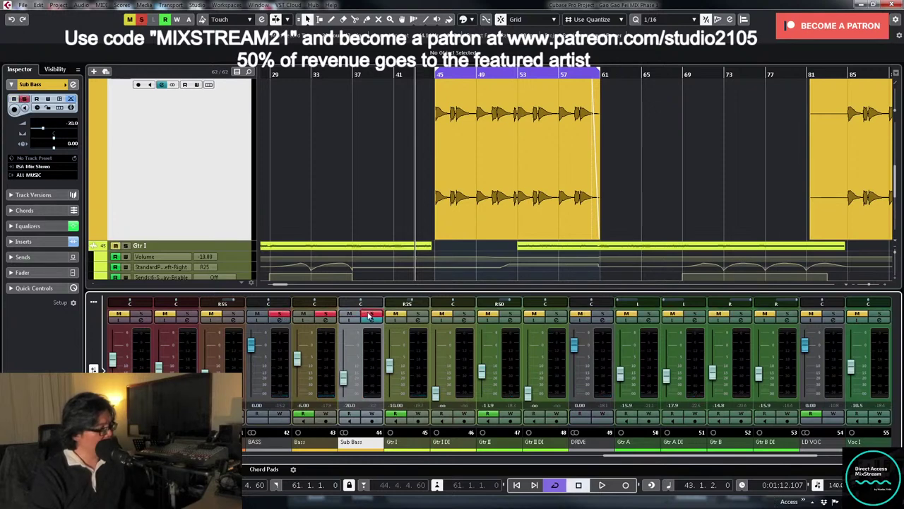
pyautogui.click(425, 74)
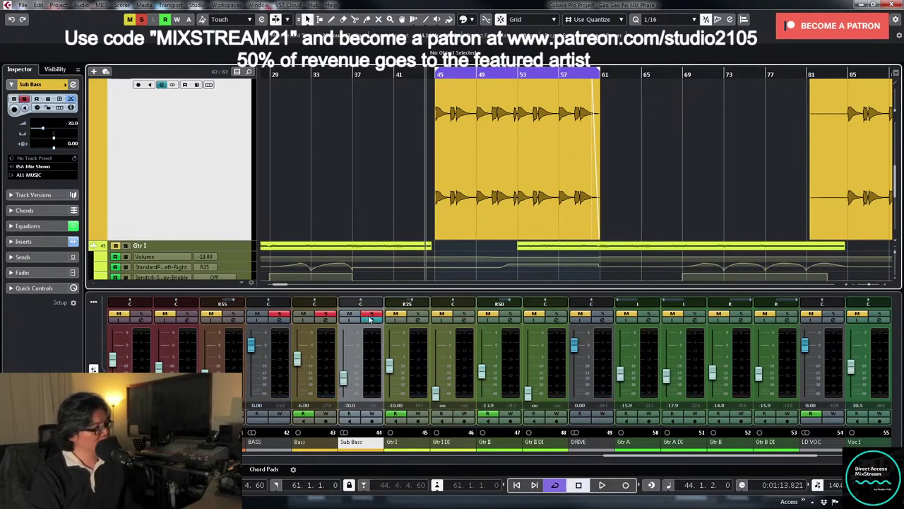
# - Try inverting the polarity of Sub Bass in its equalizer pre section during playback, and unsolo the channel
pyautogui.click(372, 322)
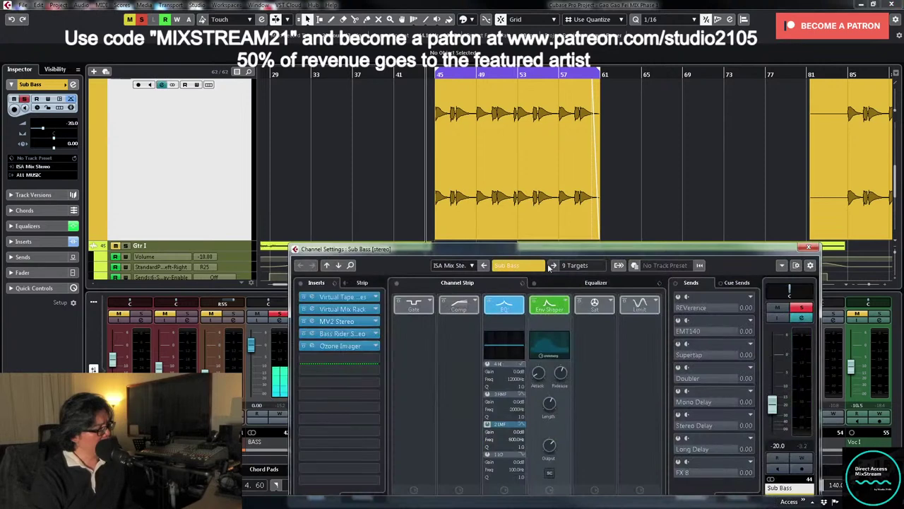
pyautogui.moveTo(549, 253); pyautogui.dragTo(605, 140)
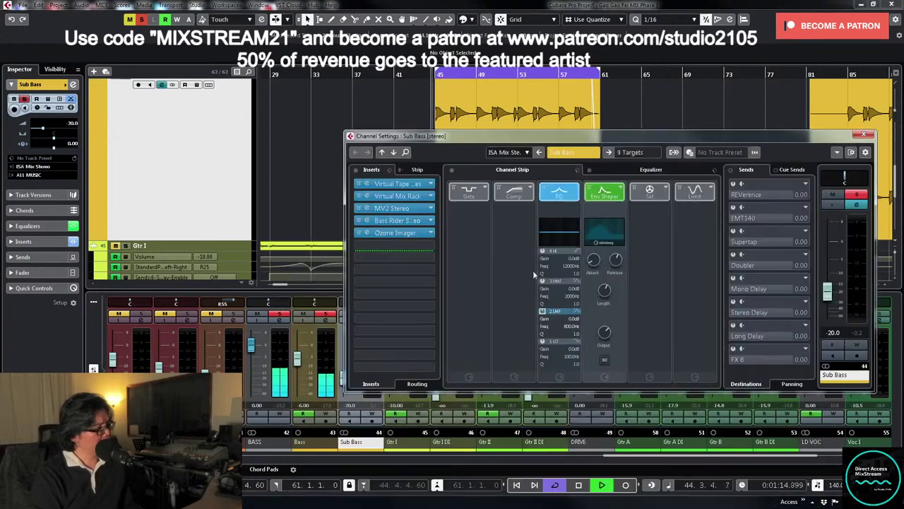
pyautogui.click(644, 170)
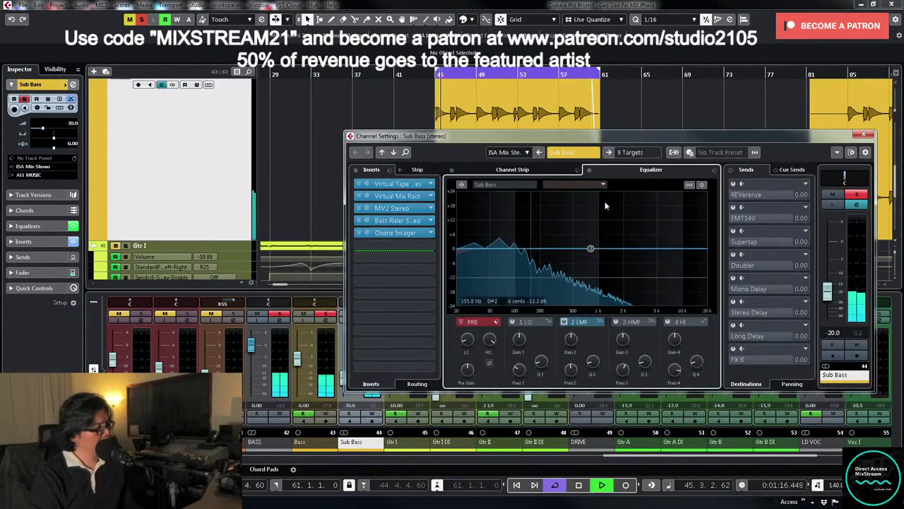
pyautogui.click(490, 364)
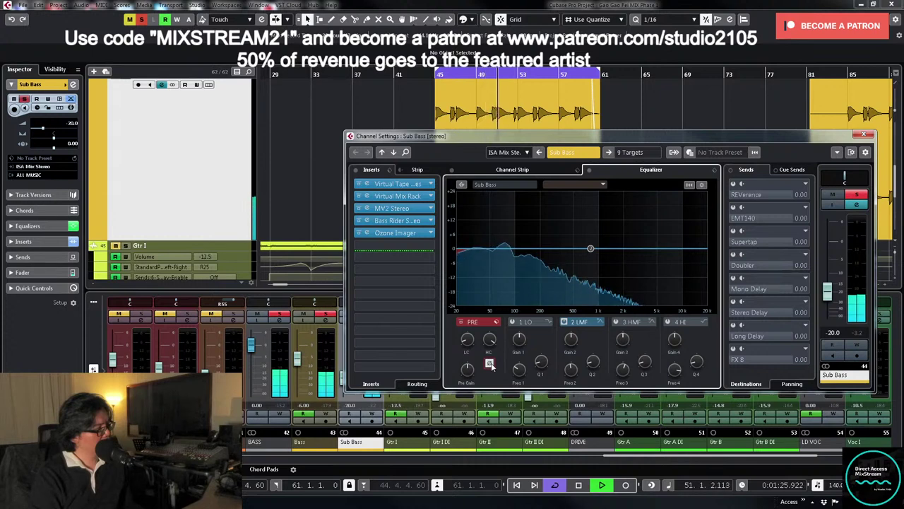
pyautogui.click(491, 364)
pyautogui.press('space')
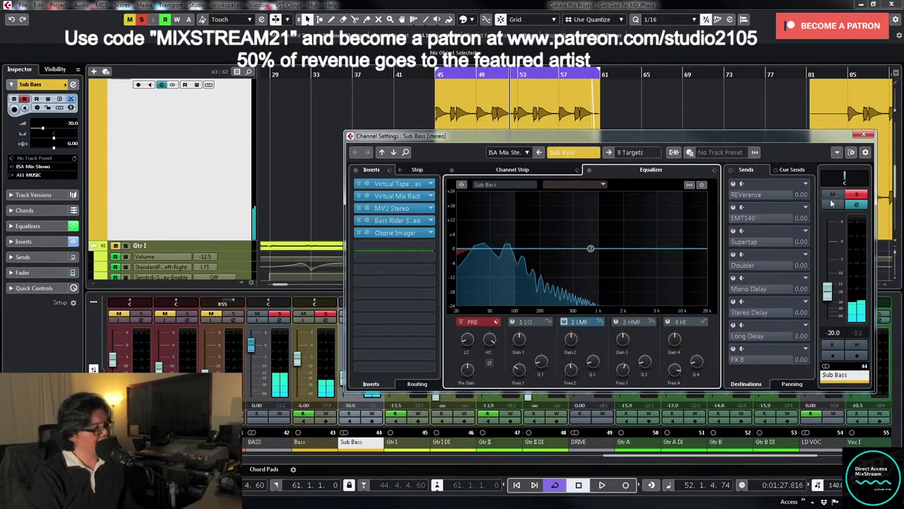
pyautogui.click(833, 195)
pyautogui.click(856, 196)
pyautogui.click(863, 135)
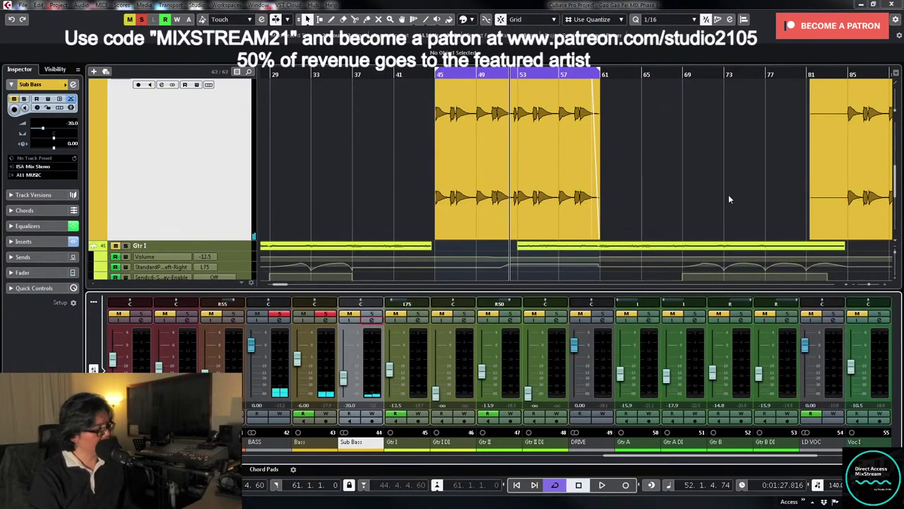
# - Trim the start of the second Sub Bass event to 84.4.1 and unsolo the BASS and Bass channels
pyautogui.press('space')
pyautogui.moveTo(812, 238); pyautogui.dragTo(848, 241)
pyautogui.press('space')
pyautogui.click(279, 316)
pyautogui.click(322, 314)
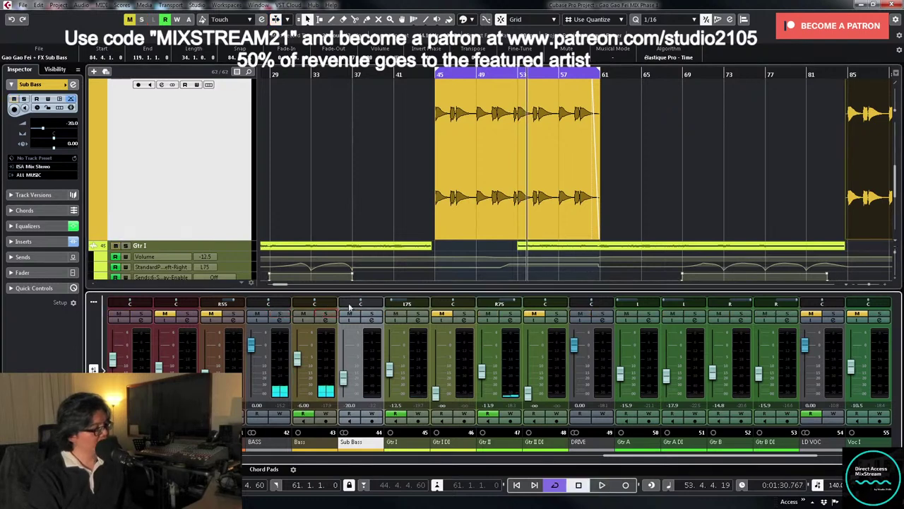
# - Turn off cycle playback and play the full mix from just before the second Sub Bass event
pyautogui.scroll(2, 725, 184)
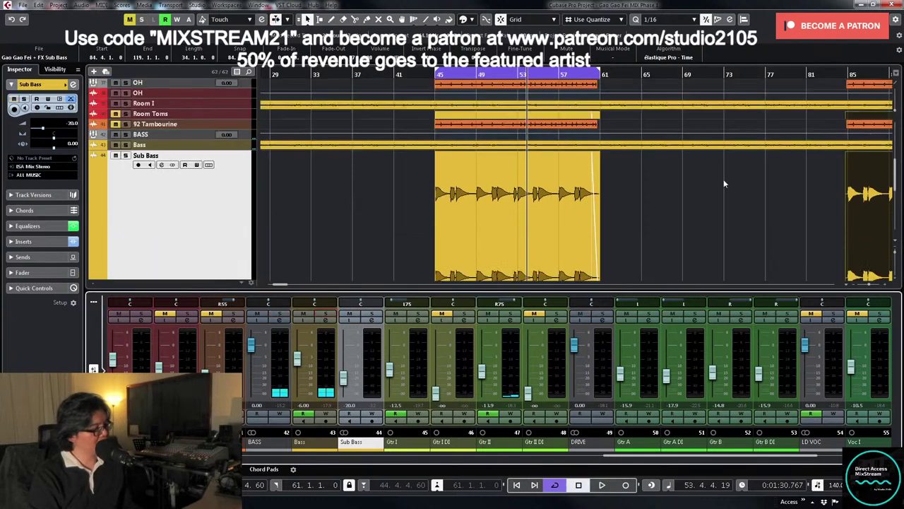
pyautogui.click(834, 75)
pyautogui.press('KP_Divide')
pyautogui.press('space')
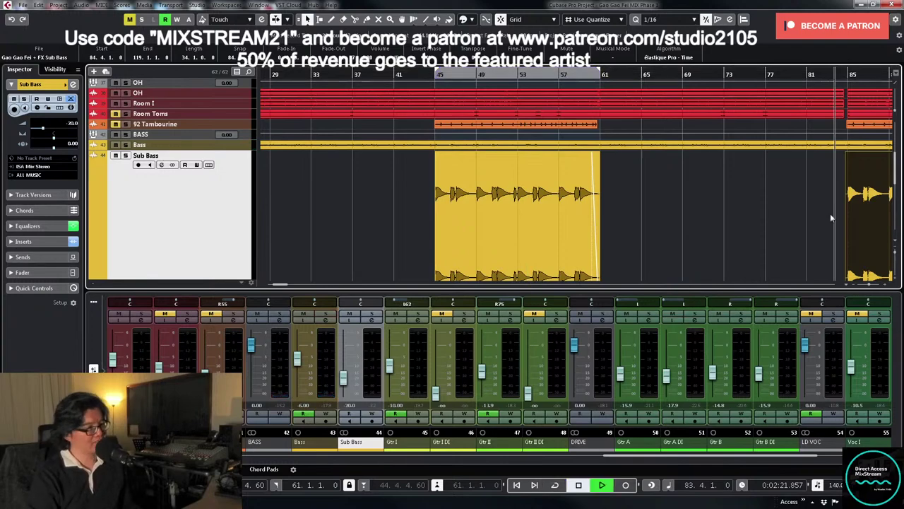
# - Trim the start of the second Sub Bass event further forward to 84.4.4, just before its first note
pyautogui.press('g')
pyautogui.press('g')
pyautogui.scroll(-2, 777, 237)
pyautogui.press('h')
pyautogui.press('h')
pyautogui.press('h')
pyautogui.press('h')
pyautogui.press('h')
pyautogui.press('h')
pyautogui.press('h')
pyautogui.press('h')
pyautogui.press('h')
pyautogui.press('h')
pyautogui.press('h')
pyautogui.press('h')
pyautogui.press('h')
pyautogui.press('h')
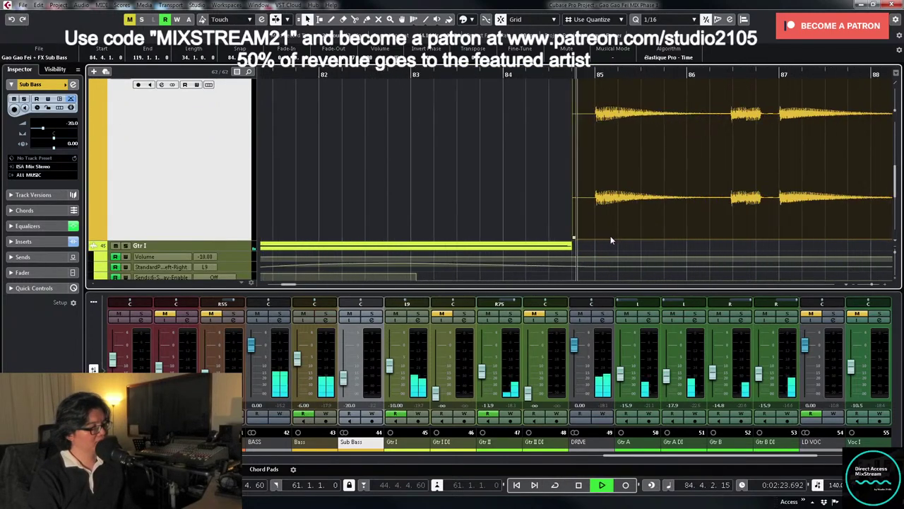
pyautogui.moveTo(571, 238); pyautogui.dragTo(585, 239)
pyautogui.click(578, 232)
# - Confirm a locator range duration of 16.0.0.60
pyautogui.press('g')
pyautogui.press('g')
pyautogui.press('g')
pyautogui.press('g')
pyautogui.press('g')
pyautogui.press('g')
pyautogui.press('g')
pyautogui.press('g')
pyautogui.press('g')
pyautogui.press('g')
pyautogui.hotkey('shift', 'd')
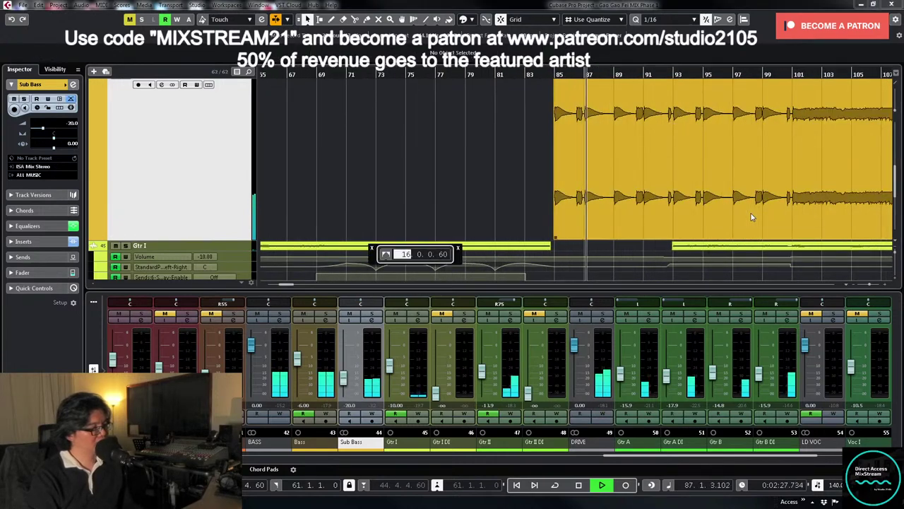
pyautogui.press('Return')
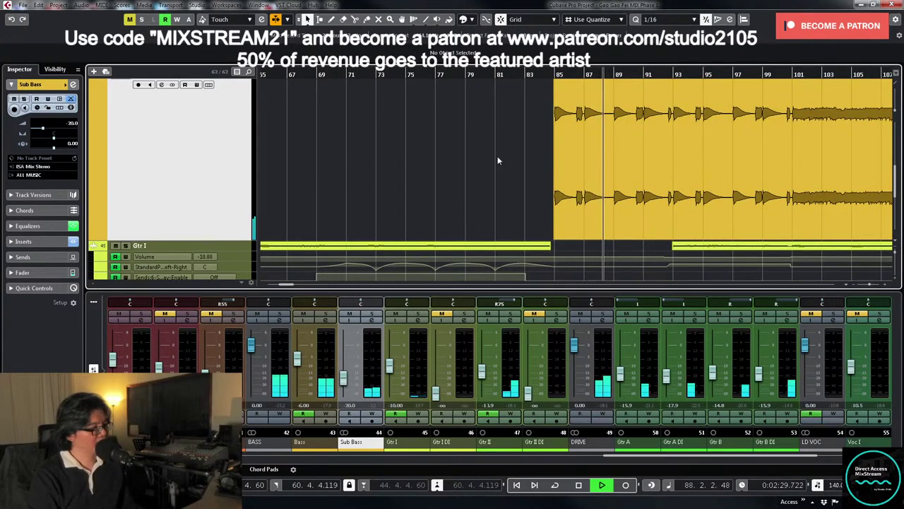
# - Cut the short note before bar 101 out of the Sub Bass event, ending the first part at 100.3.1 and starting the second at 100.4.4
pyautogui.press('g')
pyautogui.press('g')
pyautogui.press('g')
pyautogui.scroll(1, 747, 197)
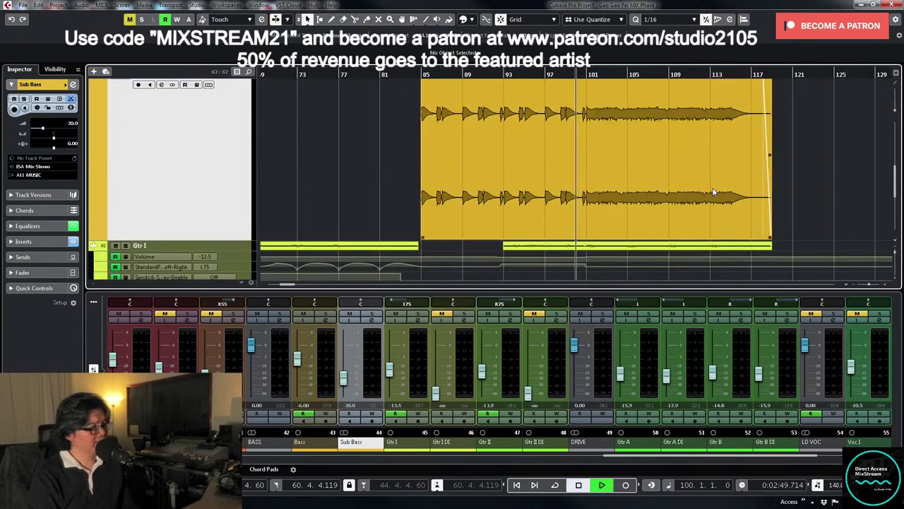
pyautogui.press('h')
pyautogui.press('h')
pyautogui.press('h')
pyautogui.press('h')
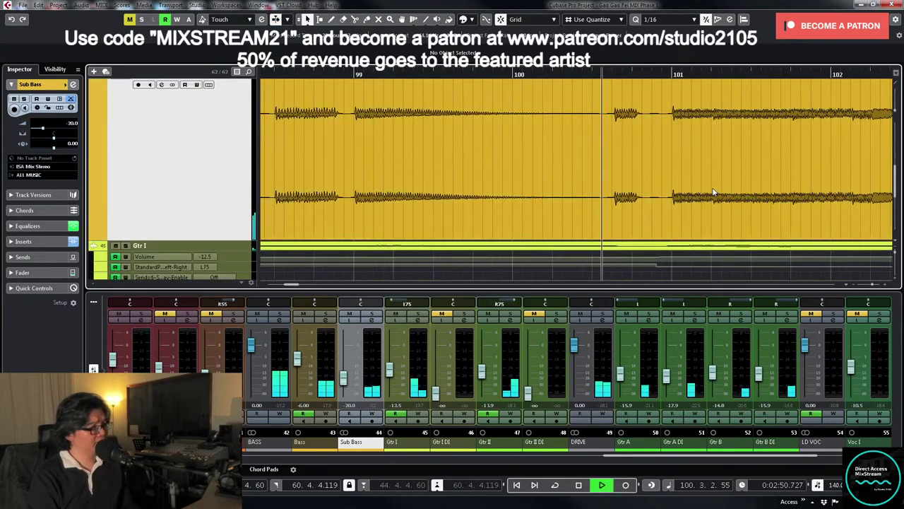
pyautogui.rightClick(623, 177)
pyautogui.click(671, 178)
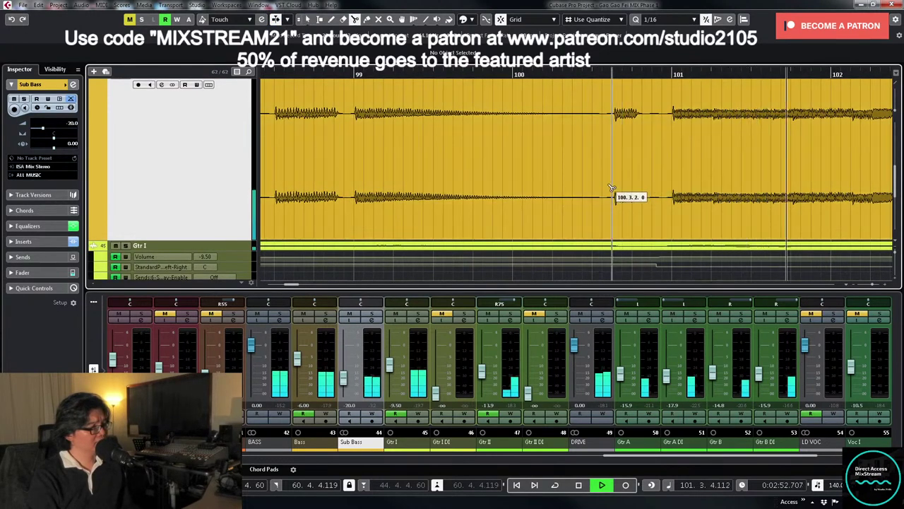
pyautogui.click(603, 192)
pyautogui.press('1')
pyautogui.click(613, 220)
pyautogui.moveTo(602, 241)
pyautogui.mouseDown()
pyautogui.moveTo(651, 238)
pyautogui.moveTo(592, 240)
pyautogui.mouseUp()
# - Solo Sub Bass briefly during playback to check the edited section, and unsolo it again
pyautogui.scroll(2, 612, 130)
pyautogui.press('g')
pyautogui.press('g')
pyautogui.press('g')
pyautogui.press('g')
pyautogui.press('g')
pyautogui.press('g')
pyautogui.click(125, 115)
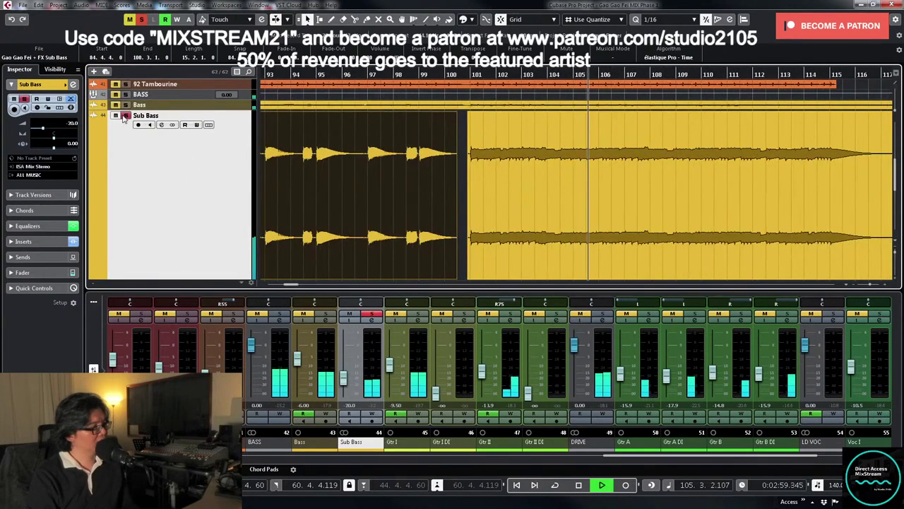
pyautogui.click(125, 115)
# - Select the last Sub Bass event, starting just before bar 101, and solo Sub Bass briefly during playback to check it
pyautogui.scroll(-1, 733, 174)
pyautogui.press('g')
pyautogui.press('g')
pyautogui.click(746, 176)
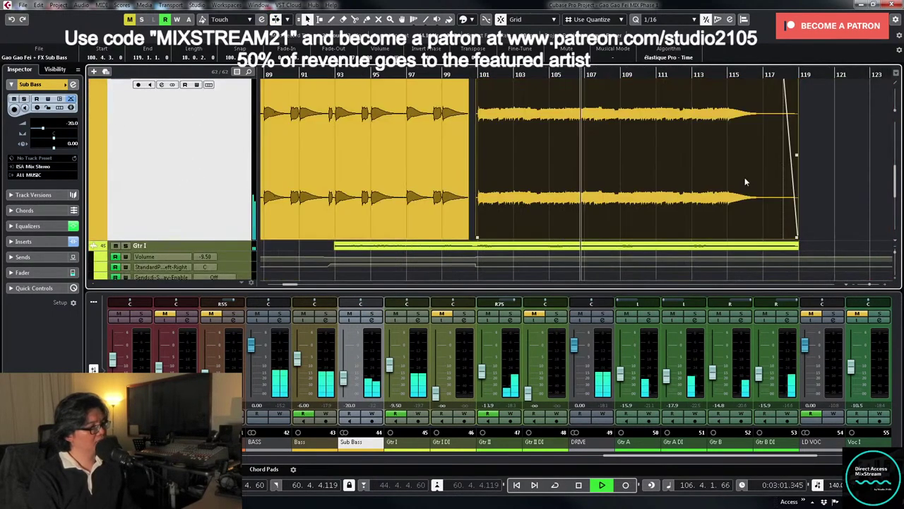
pyautogui.press('g')
pyautogui.press('g')
pyautogui.press('h')
pyautogui.scroll(1, 201, 106)
pyautogui.press('h')
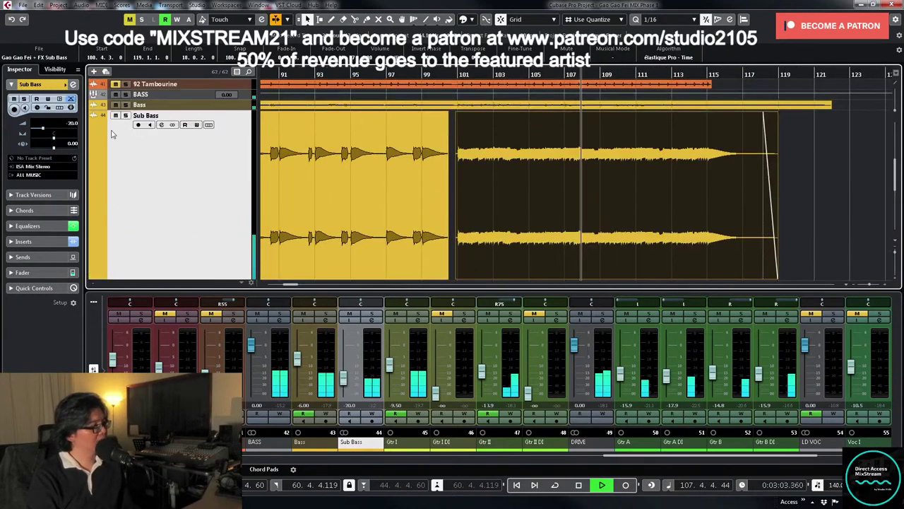
pyautogui.click(125, 115)
pyautogui.click(126, 115)
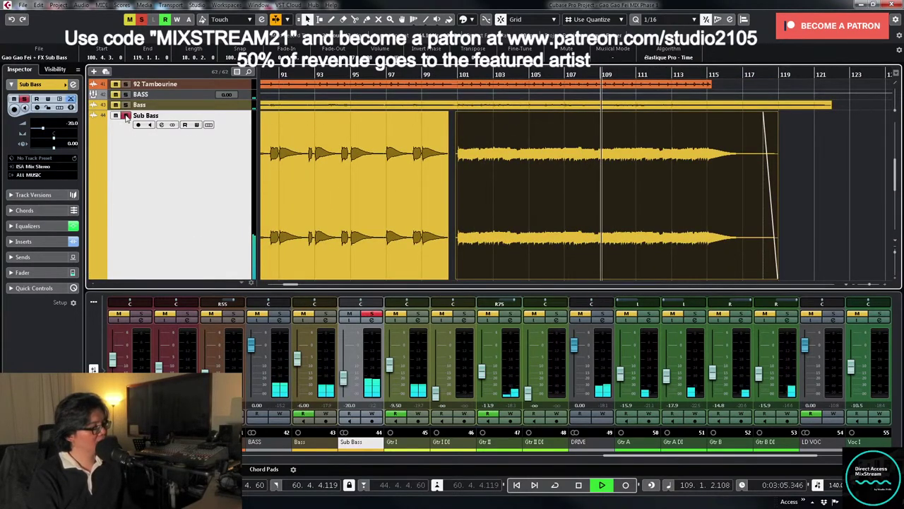
# - Move the playback position to 44.4.3 at the first Sub Bass event, solo Sub Bass and open its channel settings
pyautogui.press('g')
pyautogui.press('g')
pyautogui.press('g')
pyautogui.press('g')
pyautogui.press('g')
pyautogui.press('g')
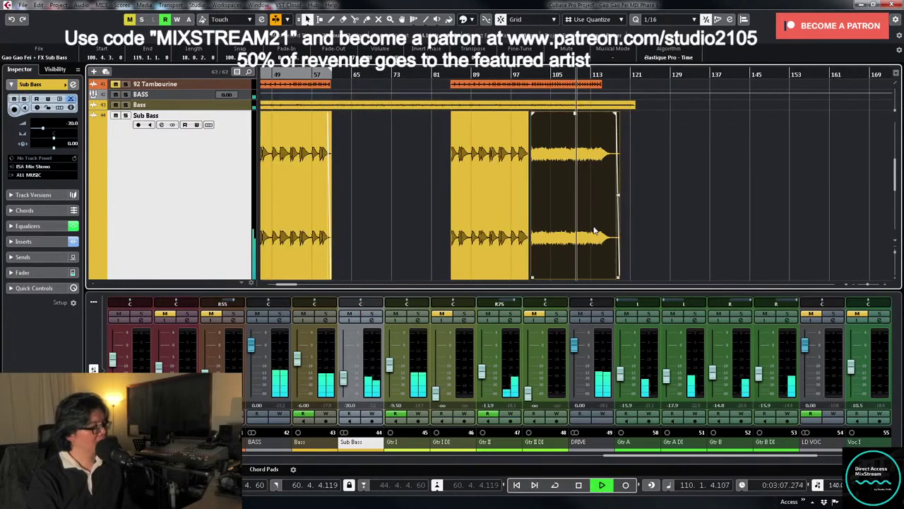
pyautogui.click(349, 73)
pyautogui.press('h')
pyautogui.press('h')
pyautogui.press('h')
pyautogui.press('h')
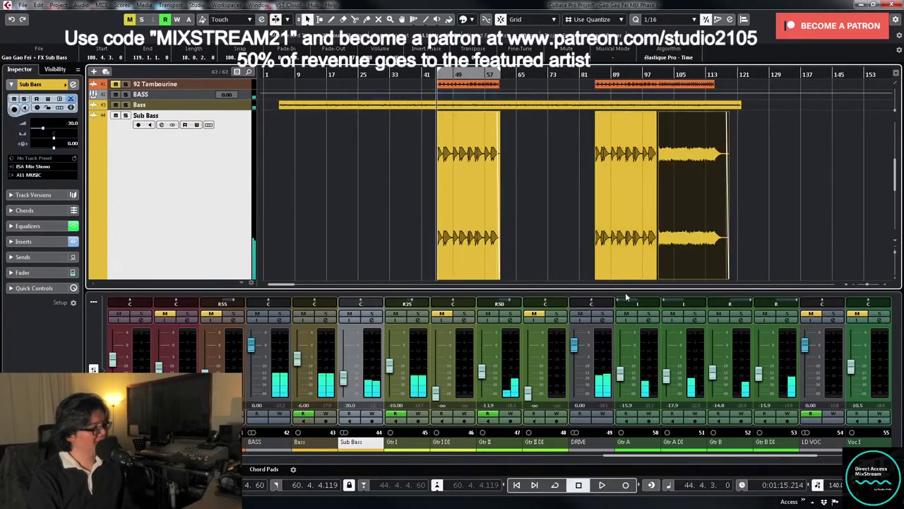
pyautogui.click(371, 313)
pyautogui.click(371, 320)
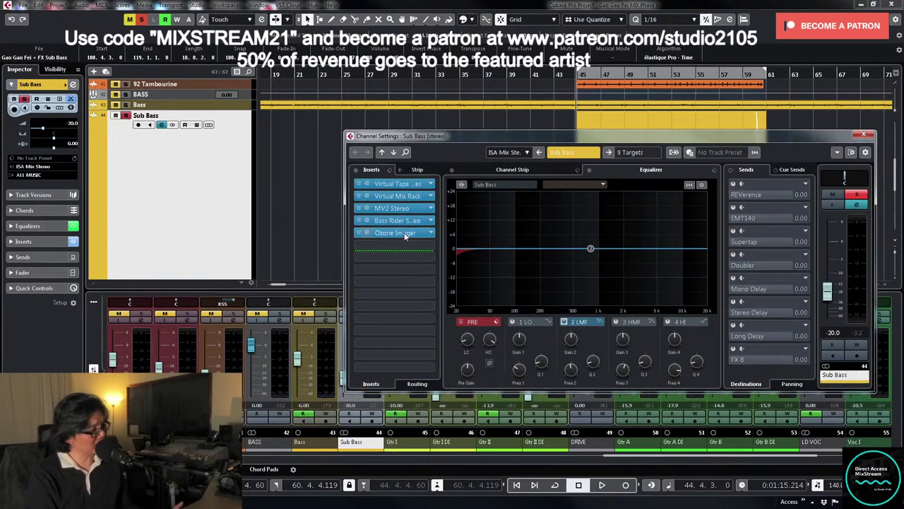
# - Insert the Steinberg Distortion effect in Sub Bass insert slot 5, ahead of Ozone Imager
pyautogui.click(404, 235)
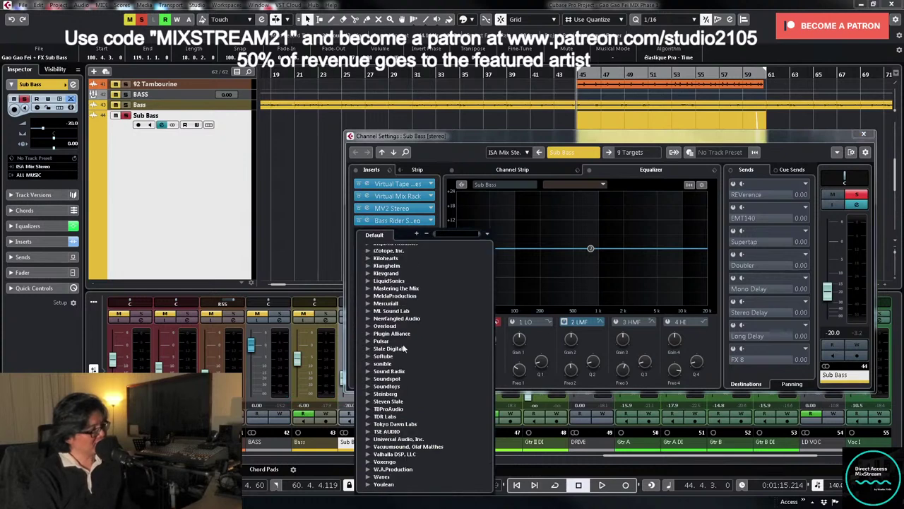
pyautogui.scroll(-1, 404, 345)
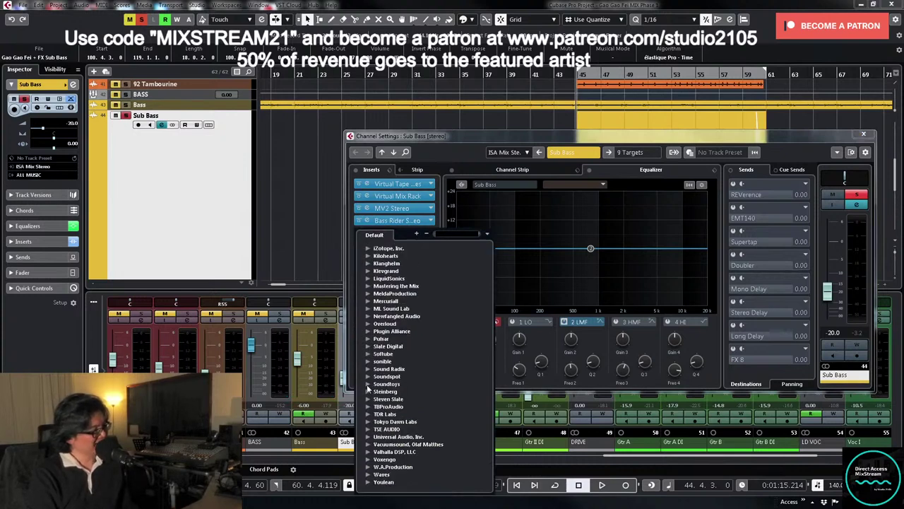
pyautogui.click(368, 391)
pyautogui.click(378, 414)
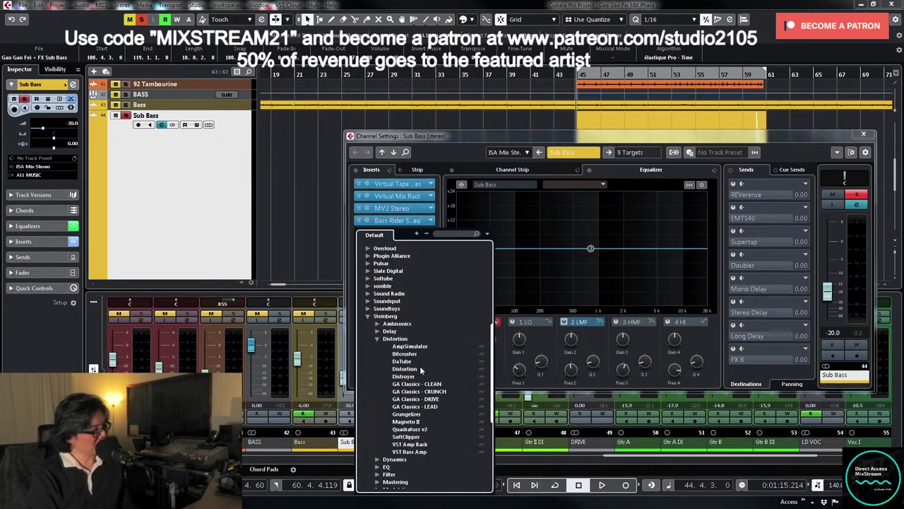
pyautogui.scroll(-2, 420, 365)
pyautogui.click(407, 331)
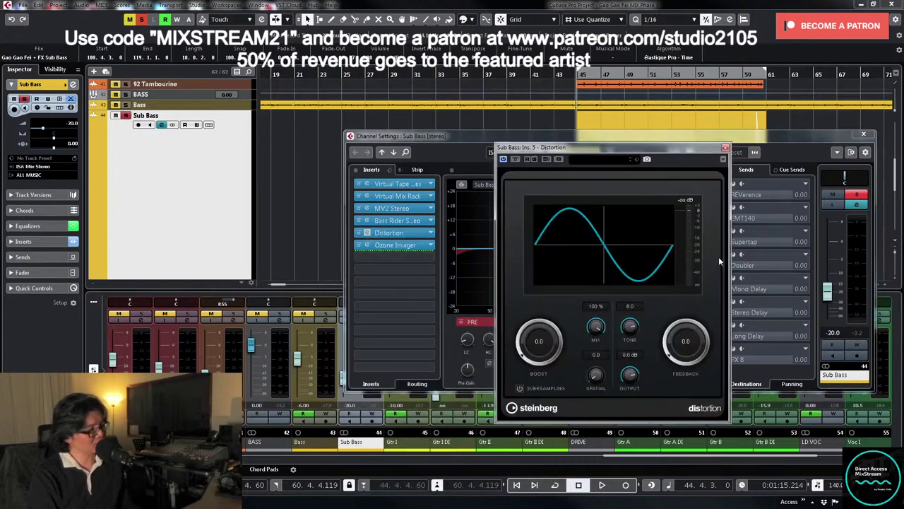
# - During playback, set the Distortion boost to 0.9 and feedback to 4.1, and compare the result with the effect bypassed
pyautogui.press('space')
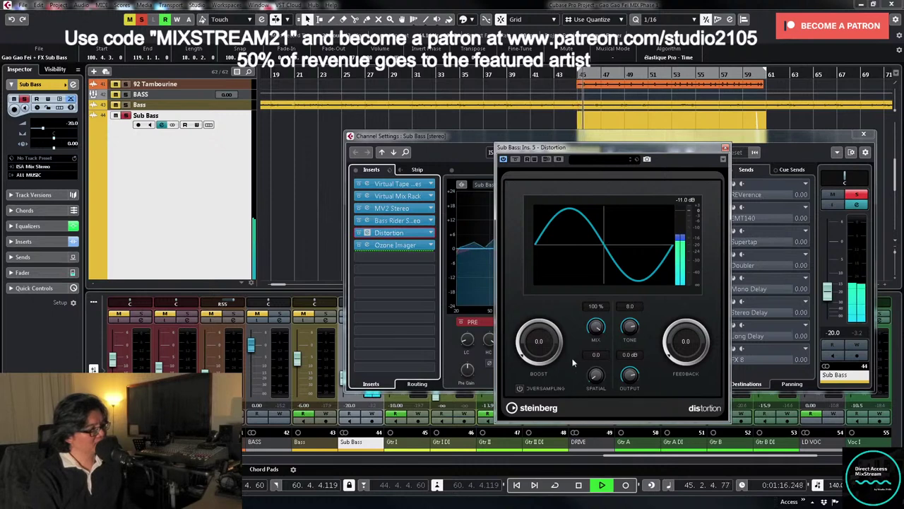
pyautogui.moveTo(537, 345); pyautogui.dragTo(535, 328)
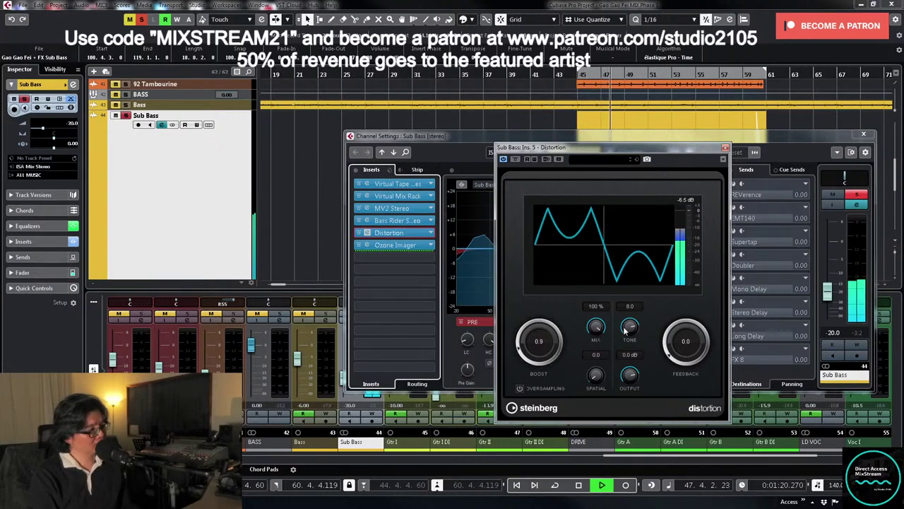
pyautogui.moveTo(691, 341); pyautogui.dragTo(688, 287)
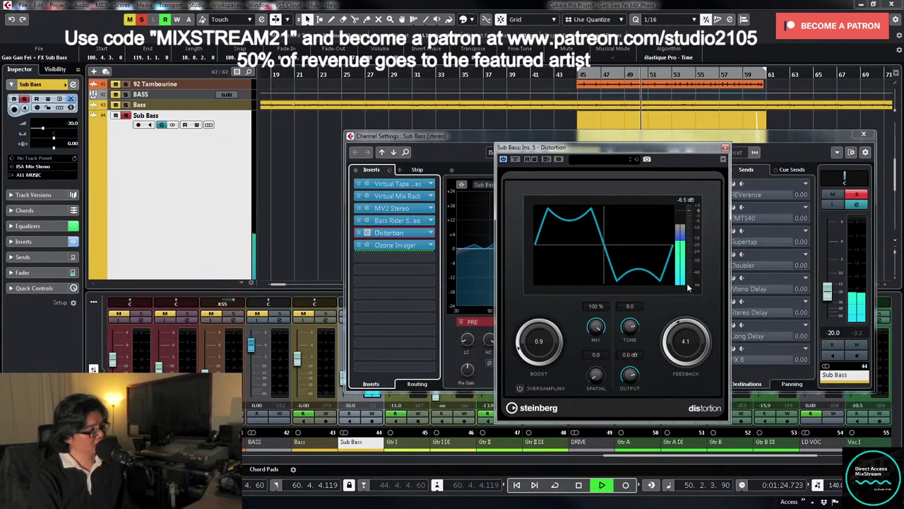
pyautogui.click(519, 159)
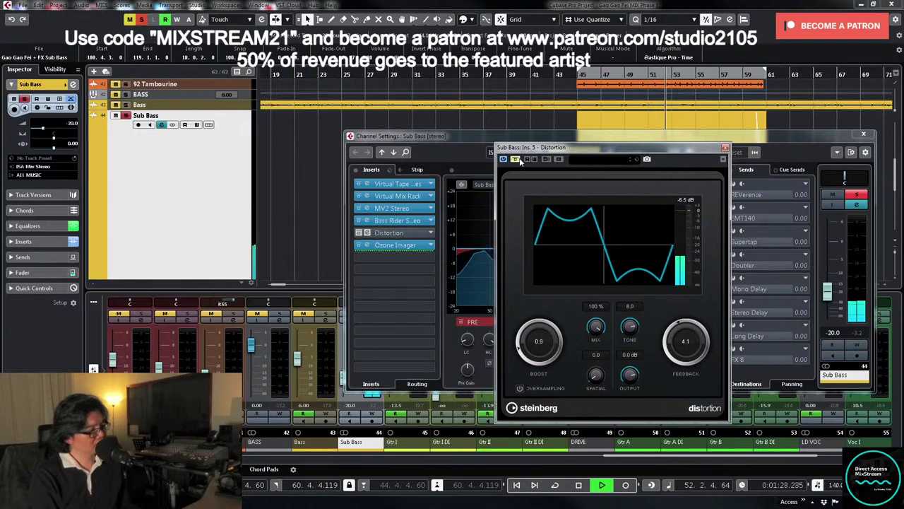
pyautogui.click(519, 159)
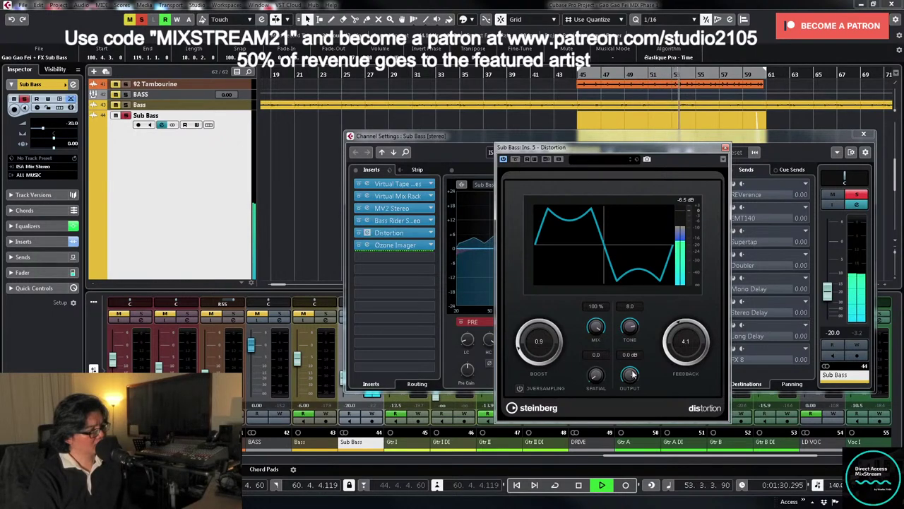
# - Set the Distortion output to -9.0 dB and feedback to 4.0, comparing the level against the bypassed effect
pyautogui.moveTo(630, 386); pyautogui.dragTo(633, 391)
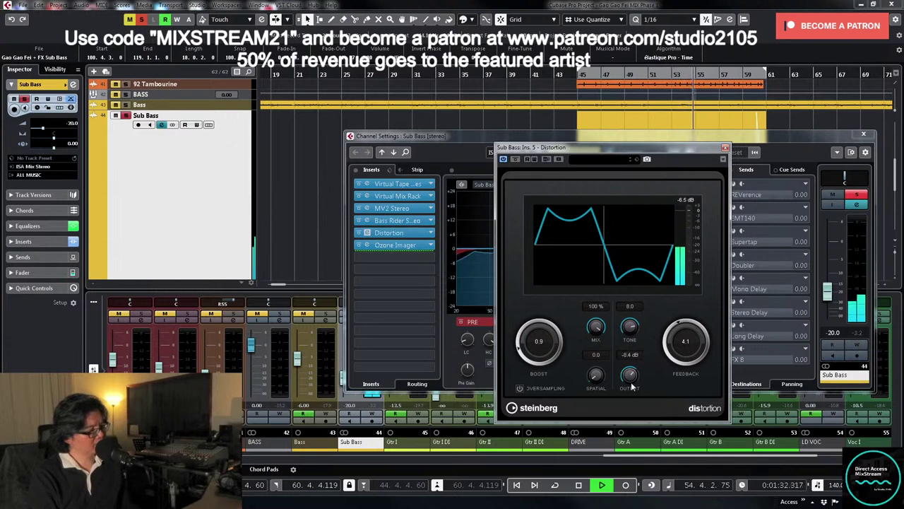
pyautogui.click(516, 159)
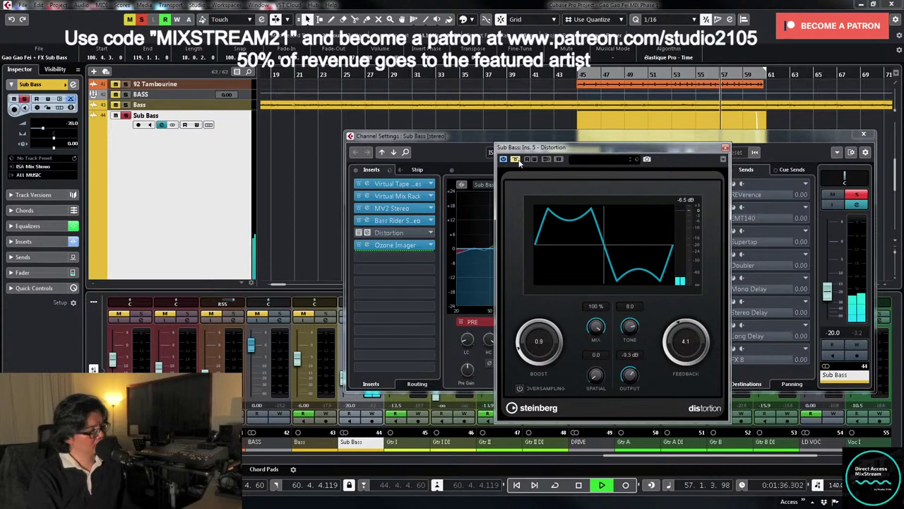
pyautogui.click(518, 160)
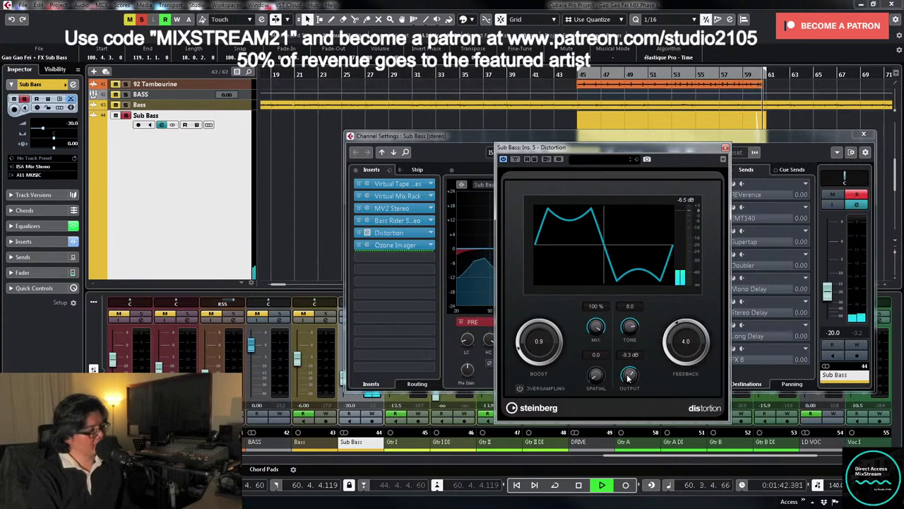
pyautogui.moveTo(627, 377); pyautogui.dragTo(628, 377)
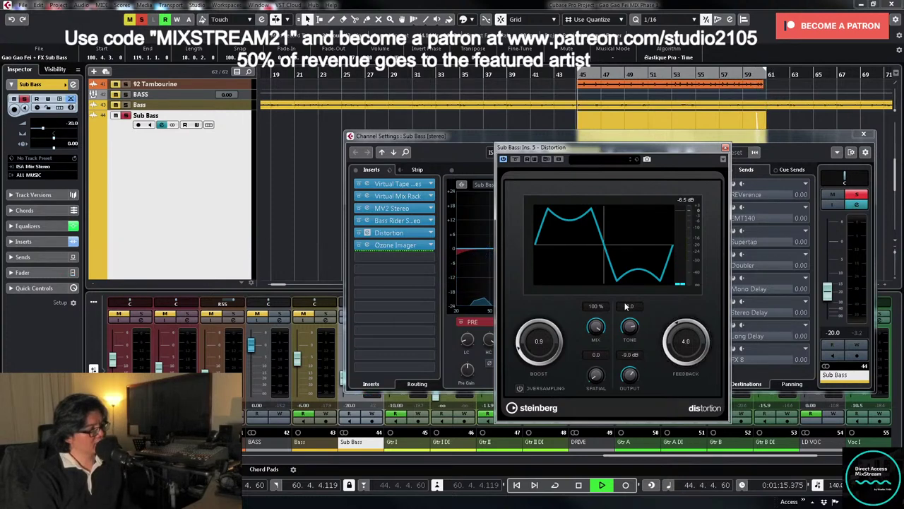
pyautogui.click(515, 159)
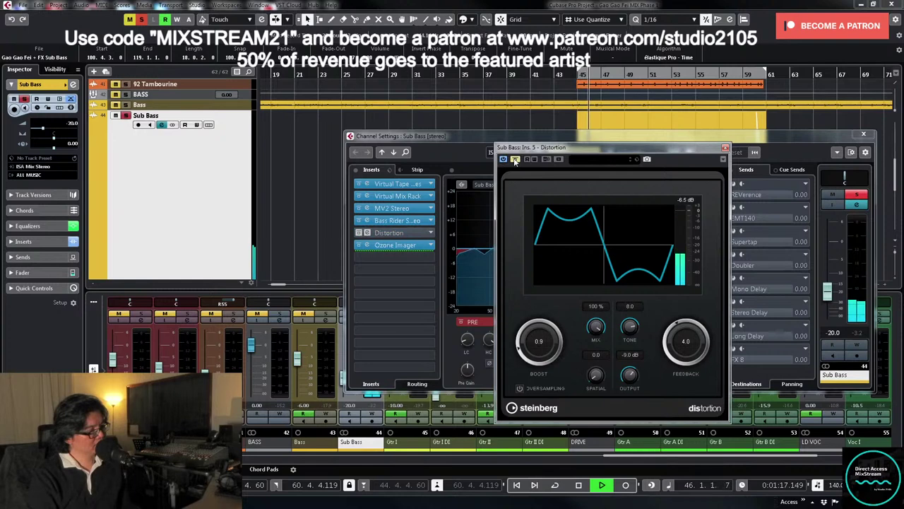
pyautogui.click(515, 159)
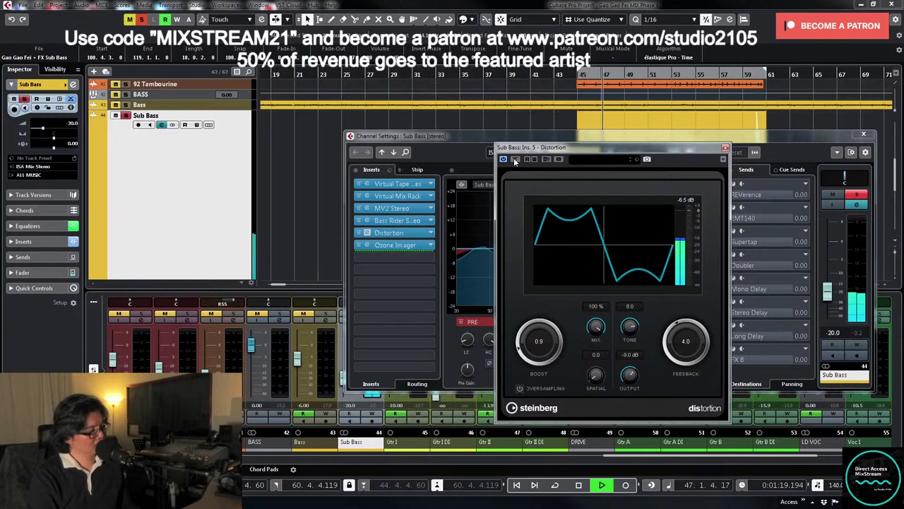
# - Unsolo Sub Bass and close its channel settings and the Distortion plug-in window
pyautogui.click(856, 195)
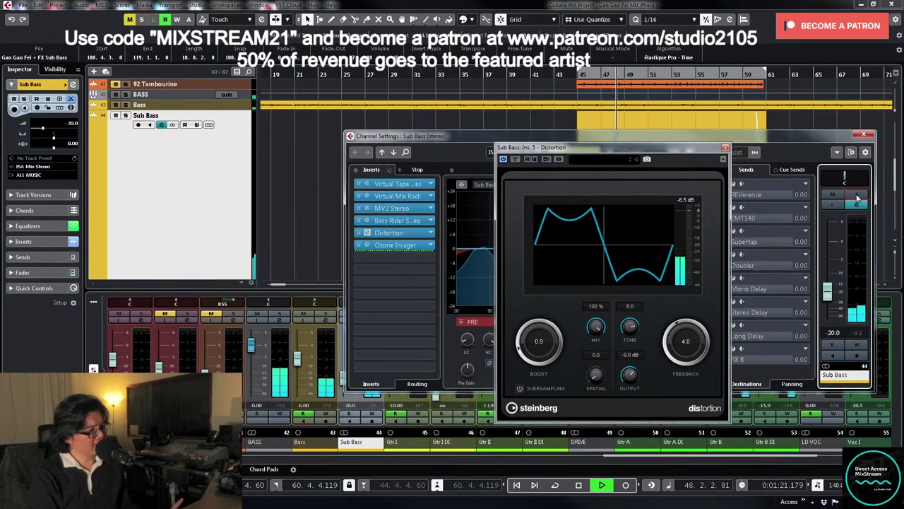
pyautogui.click(867, 134)
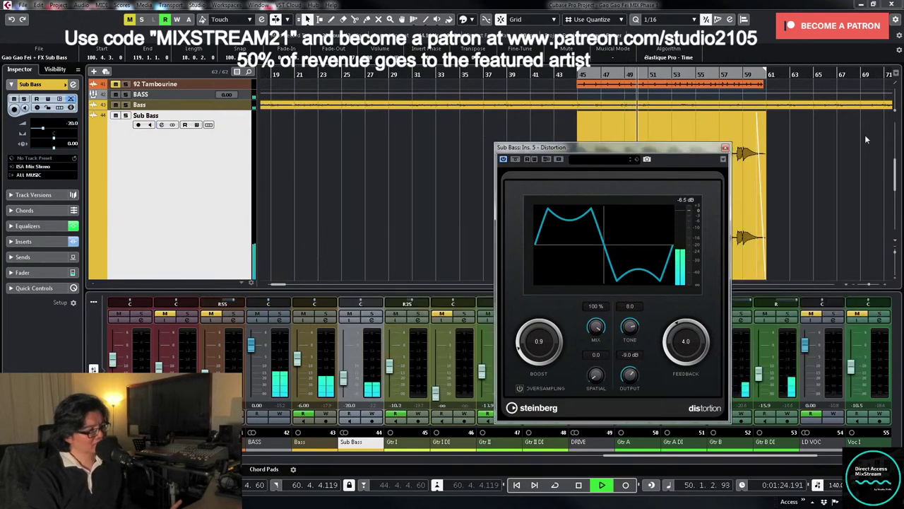
pyautogui.click(725, 147)
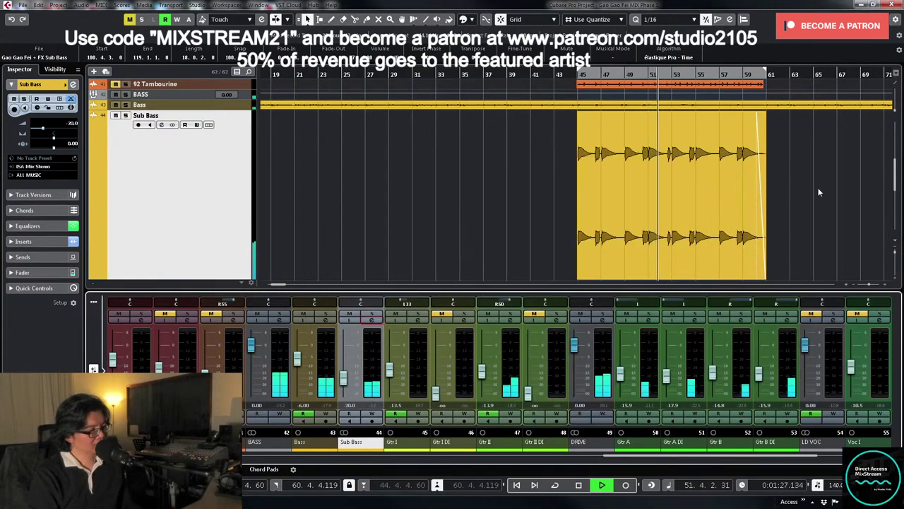
# - Collapse the enlarged Sub Bass track and audition the DRIVE guitar group in solo during playback
pyautogui.press('g')
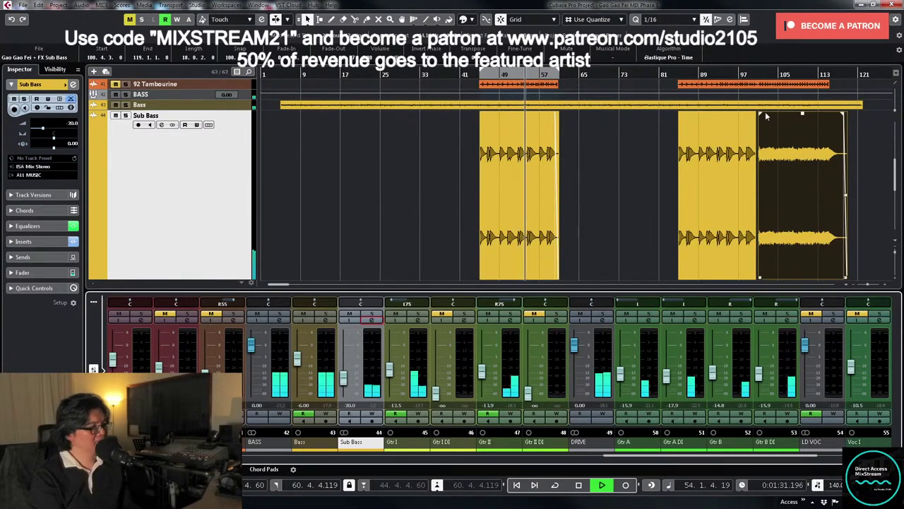
pyautogui.click(158, 226)
pyautogui.press('z')
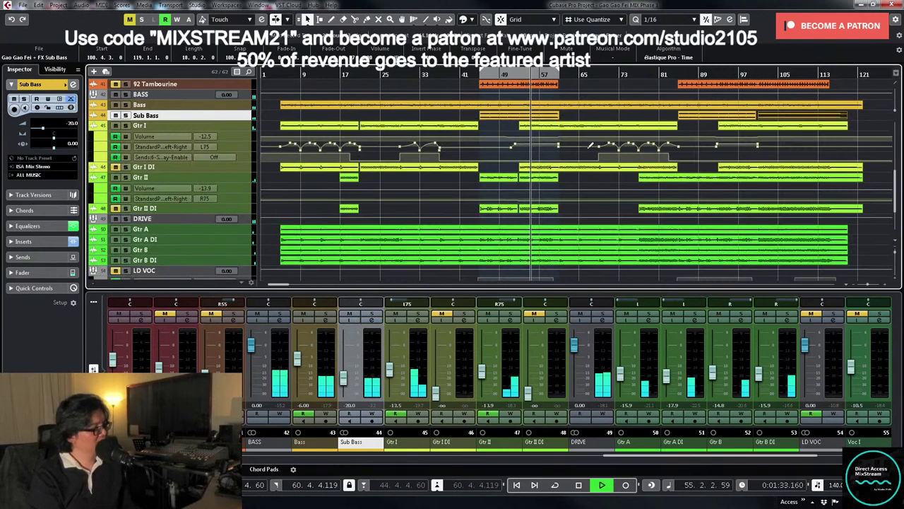
pyautogui.scroll(-2, 581, 166)
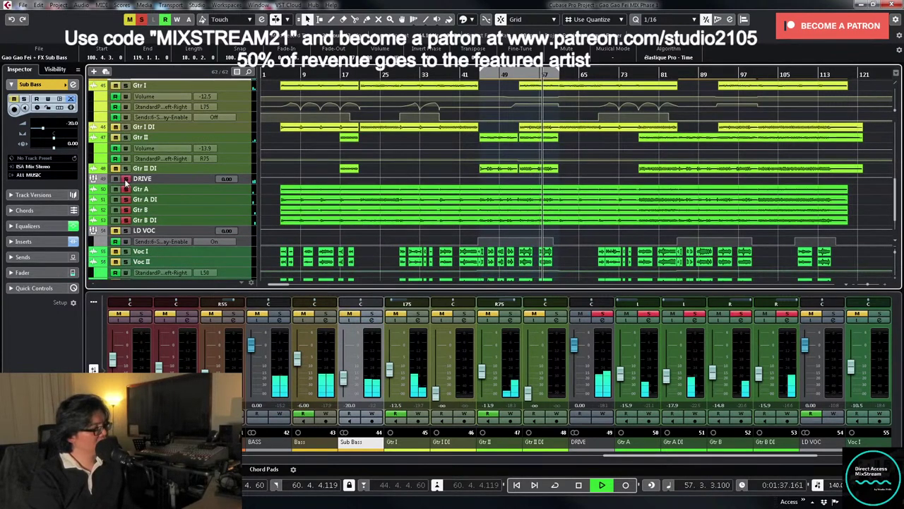
# - Unmute the LD VOC group and listen to the mix from 43.4.4, just before the first Sub Bass event
pyautogui.press('space')
pyautogui.click(474, 74)
pyautogui.scroll(-1, 562, 138)
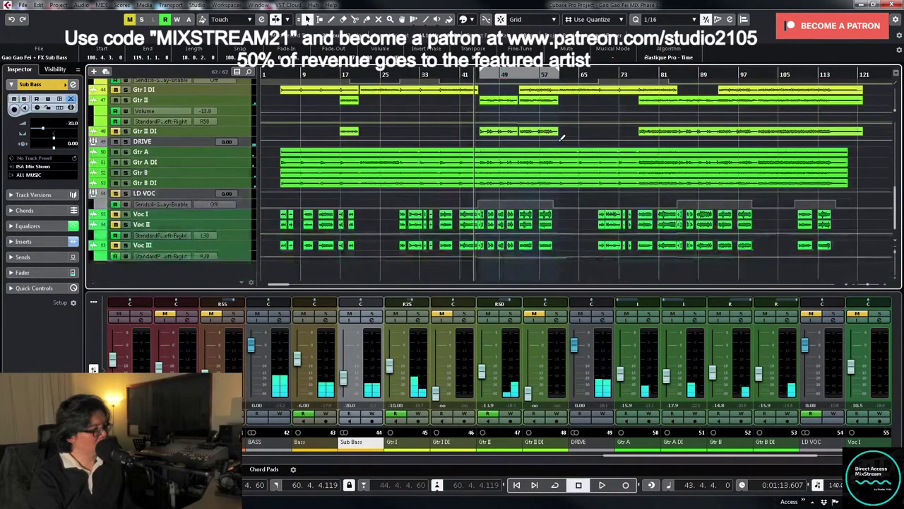
pyautogui.click(115, 194)
pyautogui.scroll(1, 376, 178)
pyautogui.press('space')
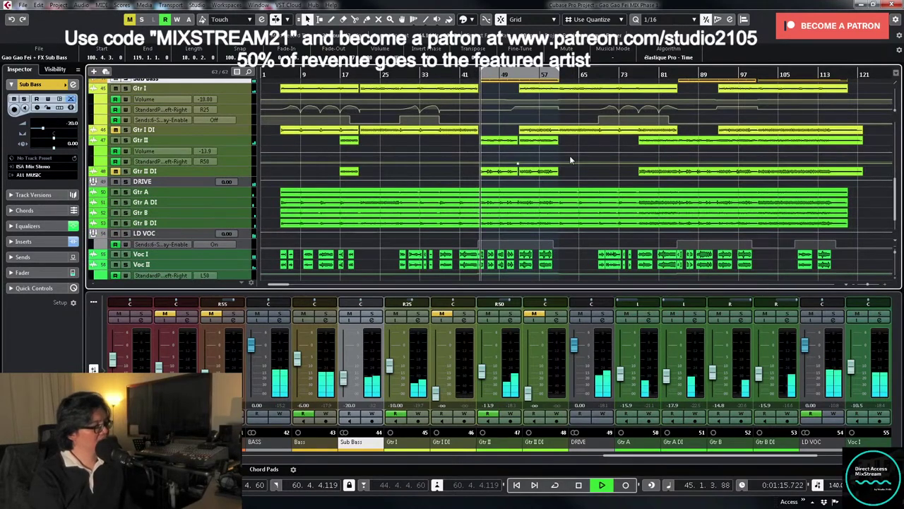
pyautogui.press('space')
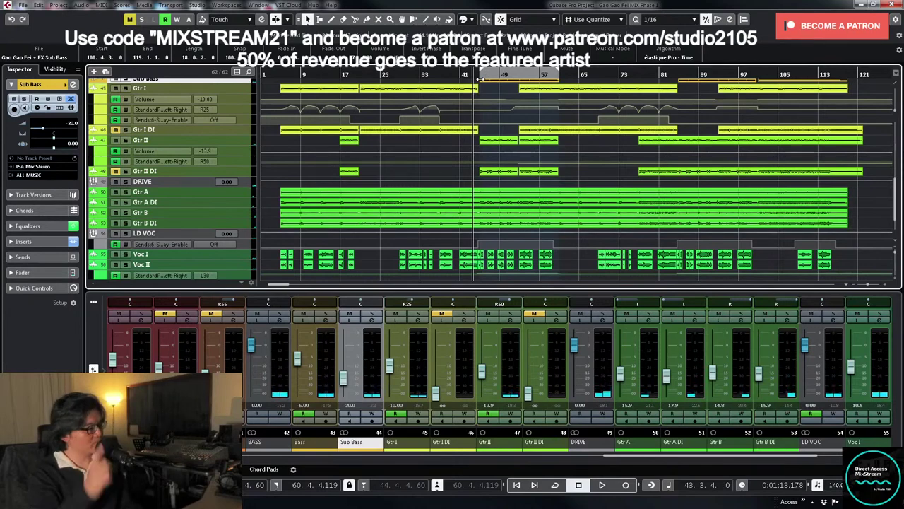
# - Write volume automation on the DRIVE group during playback, raising it to 0.73 dB from just before bar 45
pyautogui.click(247, 185)
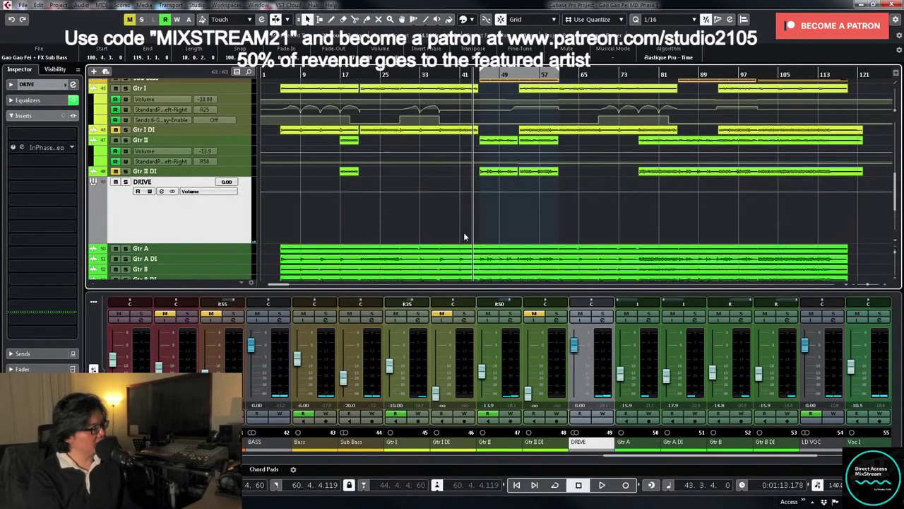
pyautogui.press('space')
pyautogui.press('h')
pyautogui.press('h')
pyautogui.press('h')
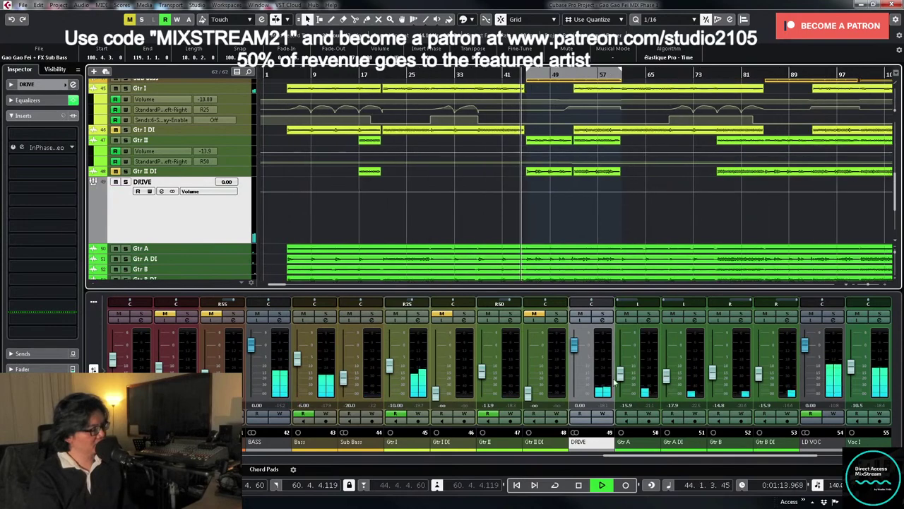
pyautogui.click(603, 415)
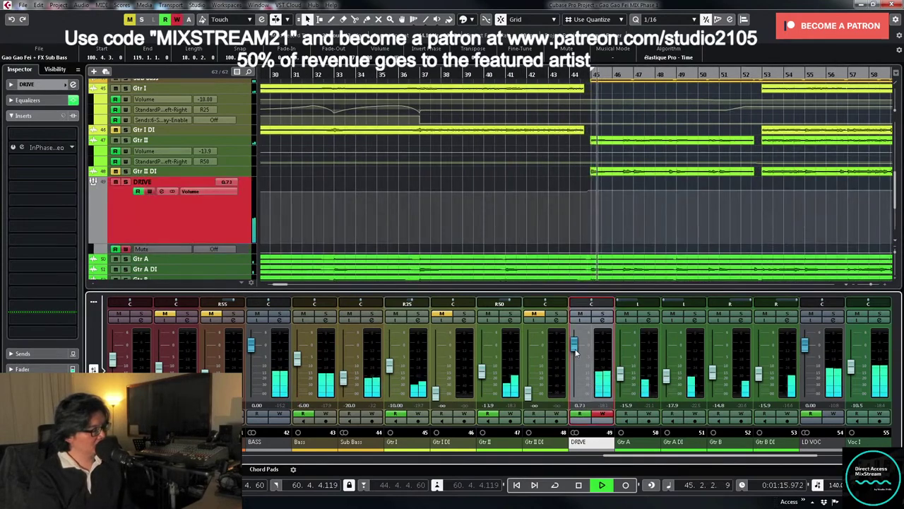
pyautogui.click(603, 413)
# - Delete the surplus DRIVE volume automation point and set the point at 44.4.2.112 to 1.00 dB
pyautogui.press('h')
pyautogui.press('h')
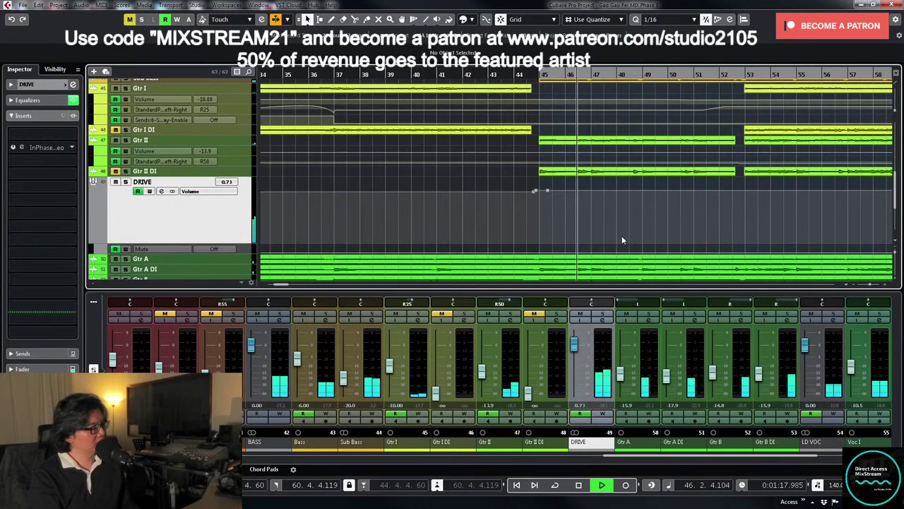
pyautogui.press('h')
pyautogui.click(477, 191)
pyautogui.press('Delete')
pyautogui.click(452, 191)
pyautogui.click(111, 57)
pyautogui.write('1')
pyautogui.press('Return')
pyautogui.press('g')
pyautogui.press('g')
pyautogui.press('g')
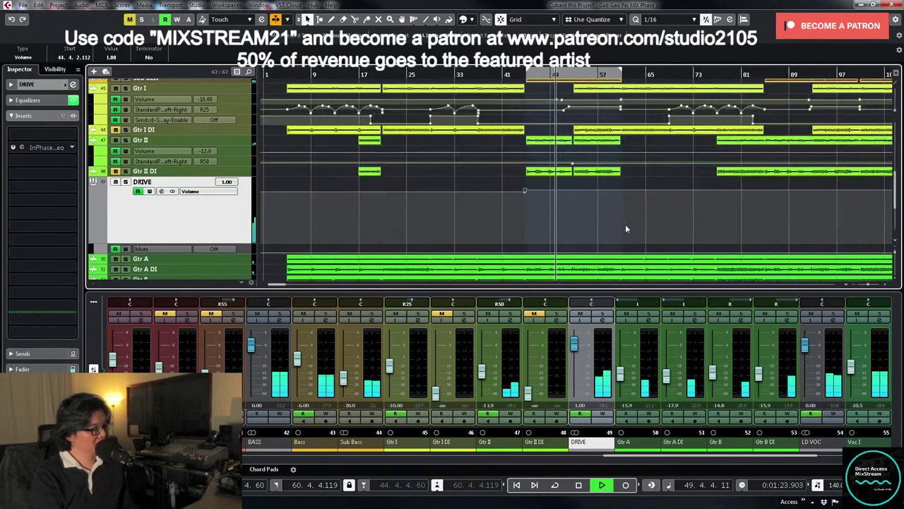
# - Enlarge the Gtr A track below the DRIVE group to inspect its waveform
pyautogui.click(245, 258)
pyautogui.moveTo(242, 264); pyautogui.dragTo(242, 301)
pyautogui.press('h')
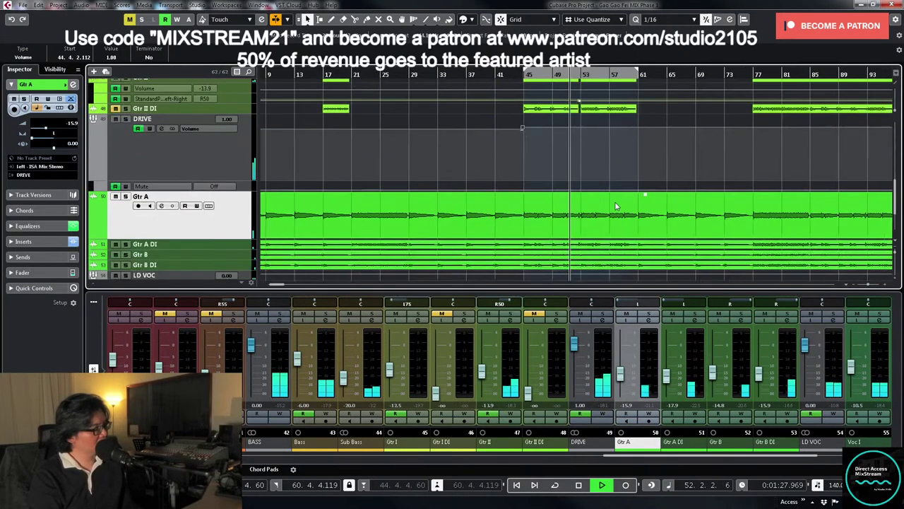
# - Write volume automation on the DRIVE group that returns it to 0.00 dB just before bar 61
pyautogui.press('h')
pyautogui.press('h')
pyautogui.press('h')
pyautogui.press('h')
pyautogui.press('h')
pyautogui.rightClick(614, 151)
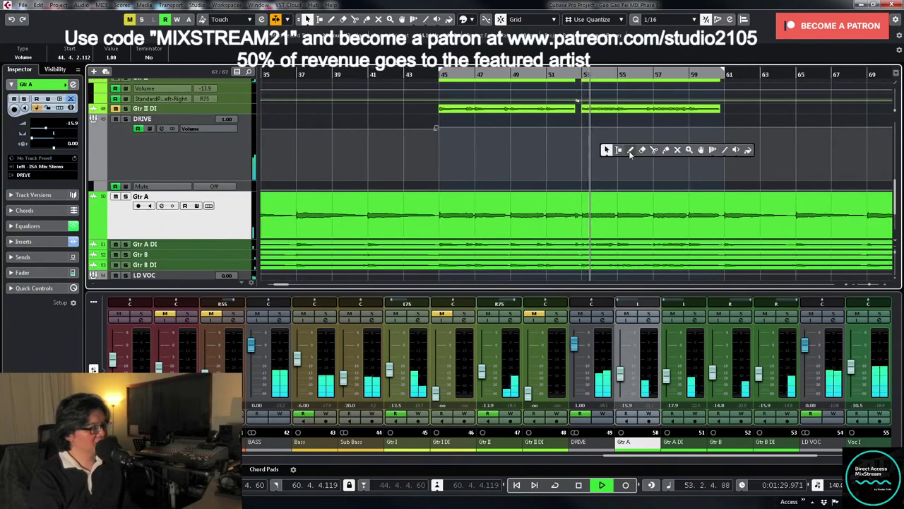
pyautogui.click(631, 153)
pyautogui.press('h')
pyautogui.press('h')
pyautogui.press('h')
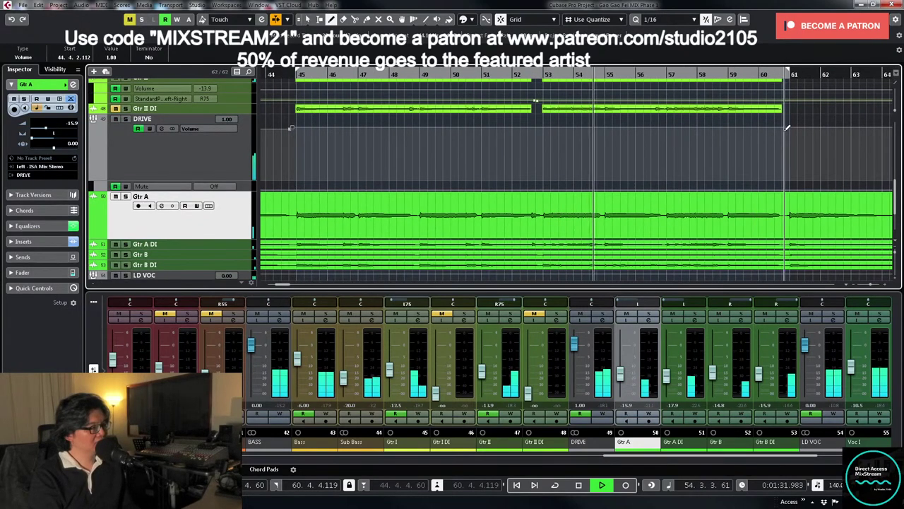
pyautogui.click(602, 414)
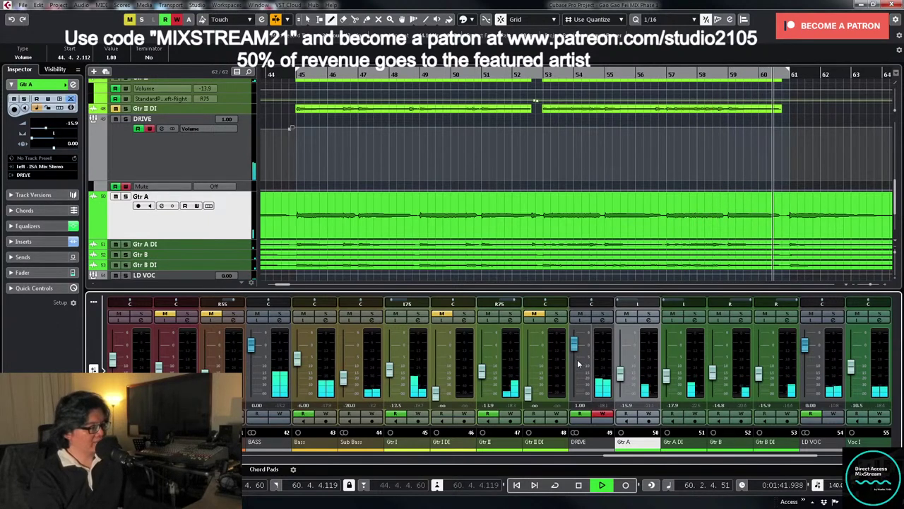
pyautogui.moveTo(577, 358); pyautogui.dragTo(577, 359)
pyautogui.press('1')
pyautogui.click(812, 166)
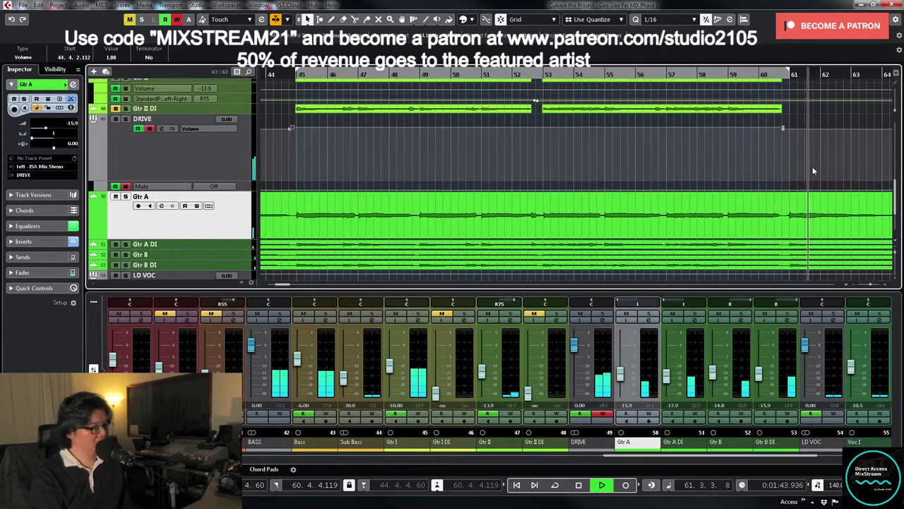
# - Play from just before bar 77 and try to add a DRIVE volume automation point there
pyautogui.press('g')
pyautogui.press('g')
pyautogui.press('g')
pyautogui.press('g')
pyautogui.press('g')
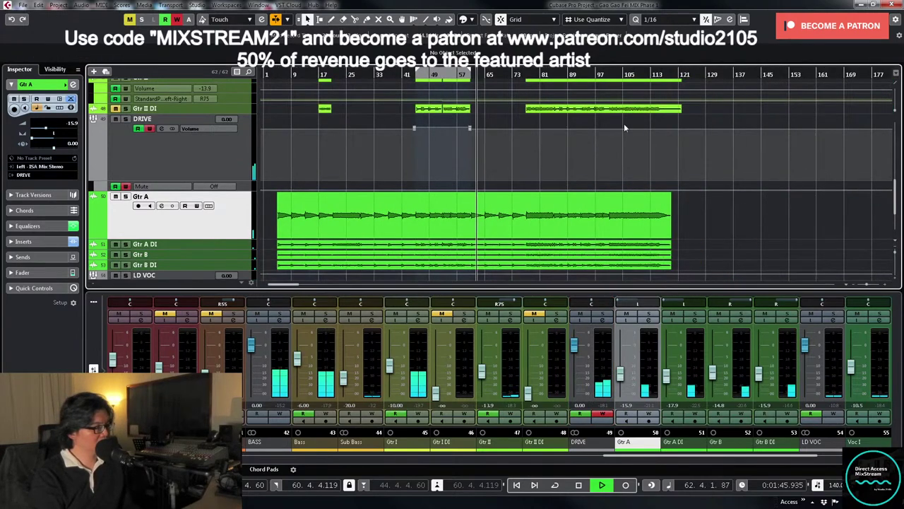
pyautogui.press('space')
pyautogui.click(522, 76)
pyautogui.press('h')
pyautogui.press('h')
pyautogui.press('h')
pyautogui.press('h')
pyautogui.press('h')
pyautogui.press('h')
pyautogui.press('space')
pyautogui.rightClick(544, 161)
pyautogui.click(567, 161)
pyautogui.click(640, 126)
pyautogui.press('1')
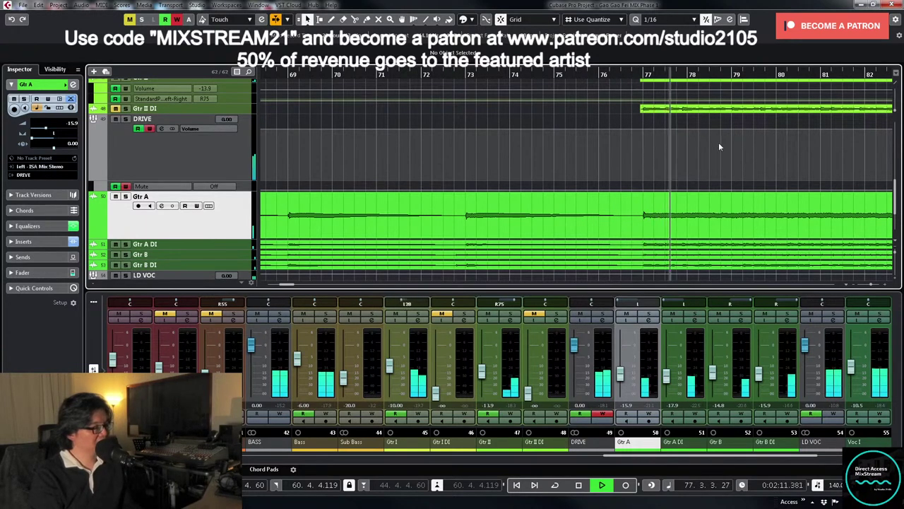
# - Add a DRIVE volume automation point at 84.4.4.14, just before bar 85, and set it to 1.00 dB
pyautogui.press('g')
pyautogui.press('g')
pyautogui.press('h')
pyautogui.press('h')
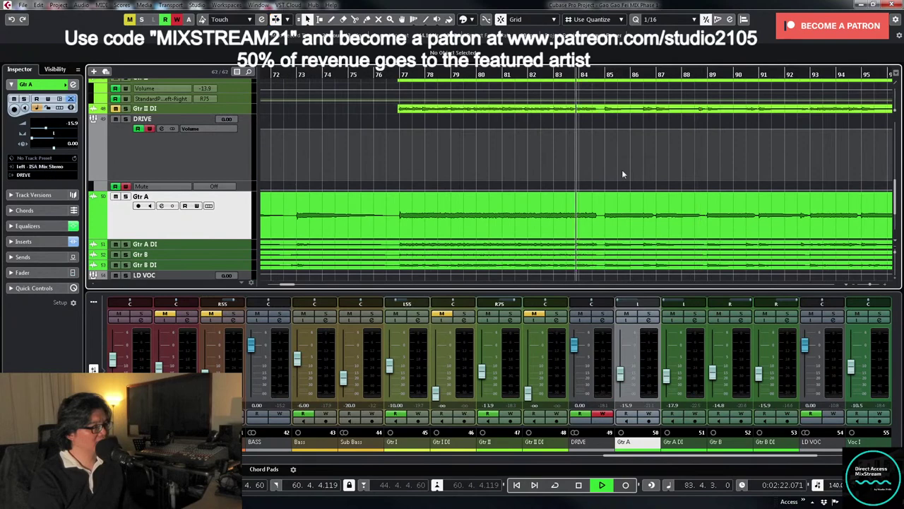
pyautogui.press('h')
pyautogui.rightClick(523, 154)
pyautogui.click(553, 156)
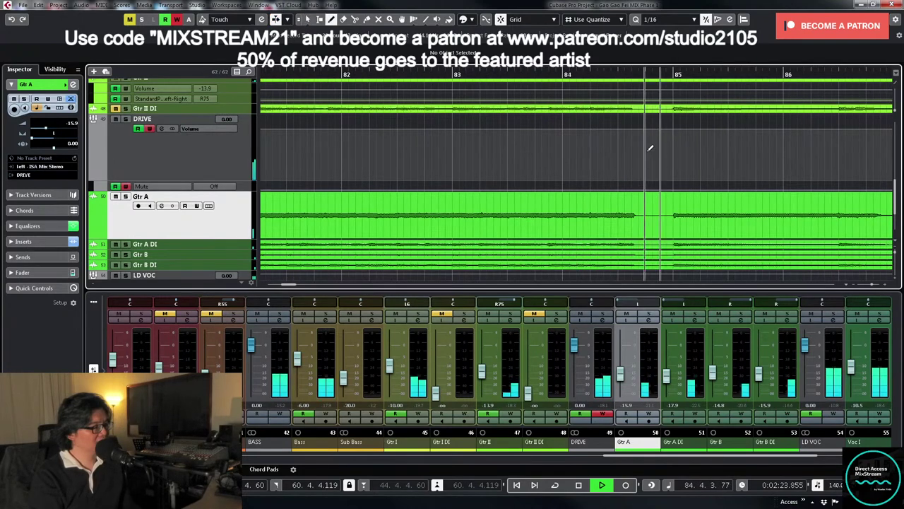
pyautogui.click(670, 126)
pyautogui.rightClick(668, 127)
pyautogui.click(667, 128)
pyautogui.press('space')
pyautogui.click(668, 130)
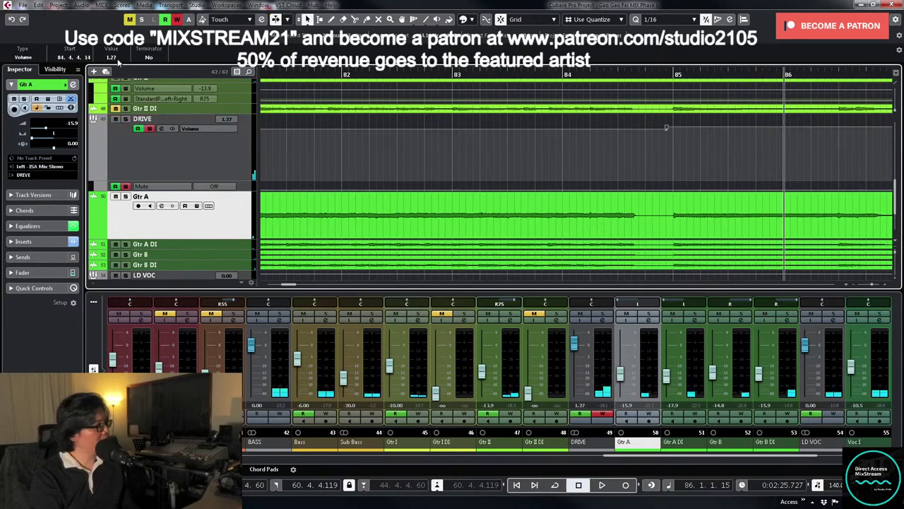
pyautogui.press('Return')
# - Turn off automation writing on DRIVE and collapse the enlarged DRIVE and Gtr A tracks during playback
pyautogui.hotkey('shift', 'f')
pyautogui.press('space')
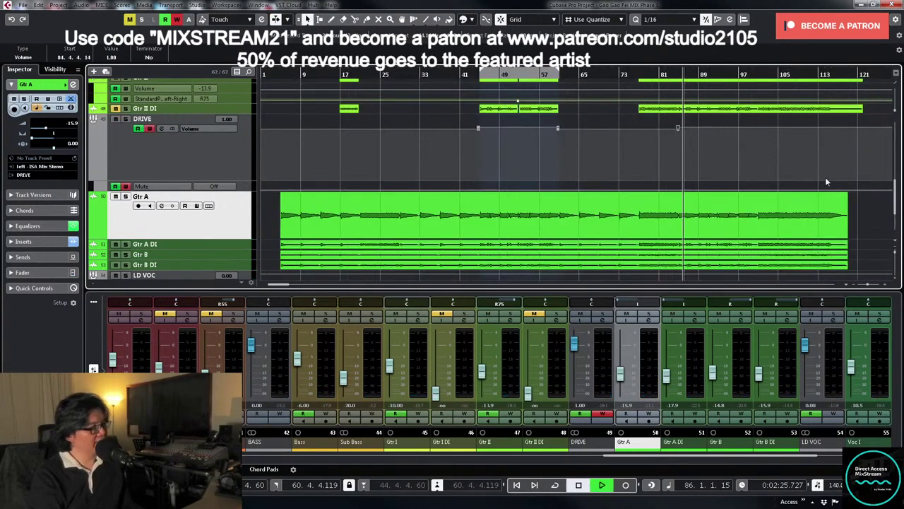
pyautogui.press('z')
pyautogui.hotkey('ctrl', 'Down')
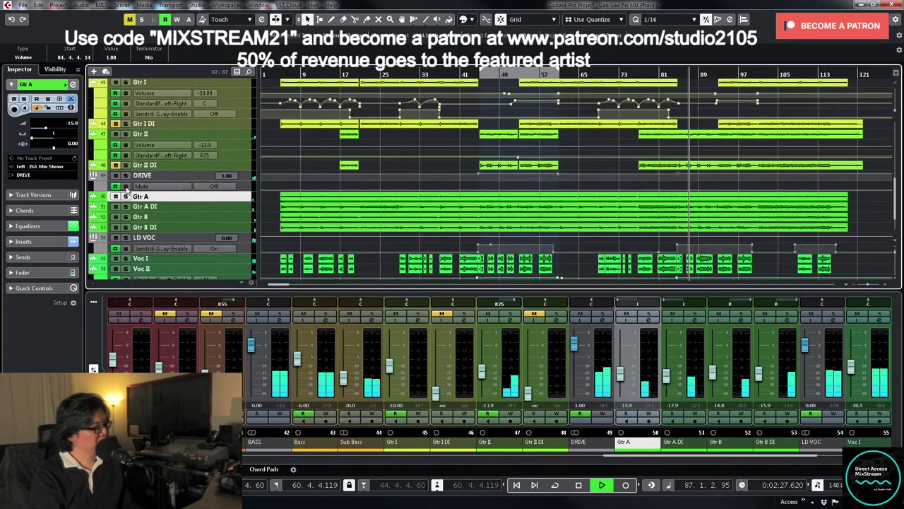
pyautogui.hotkey('ctrl', 'Down')
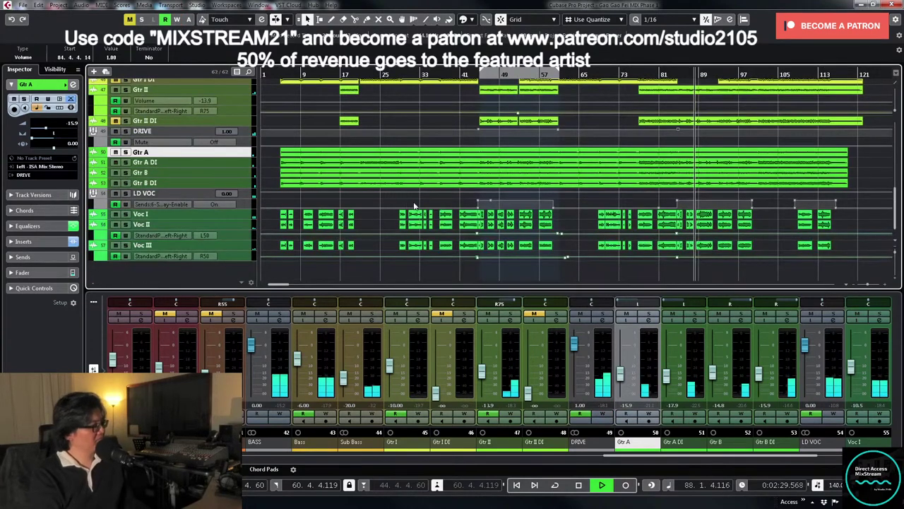
pyautogui.hotkey('ctrl', 'Down')
# - Enlarge the 92 Tambourine track and unmute it
pyautogui.scroll(3, 524, 187)
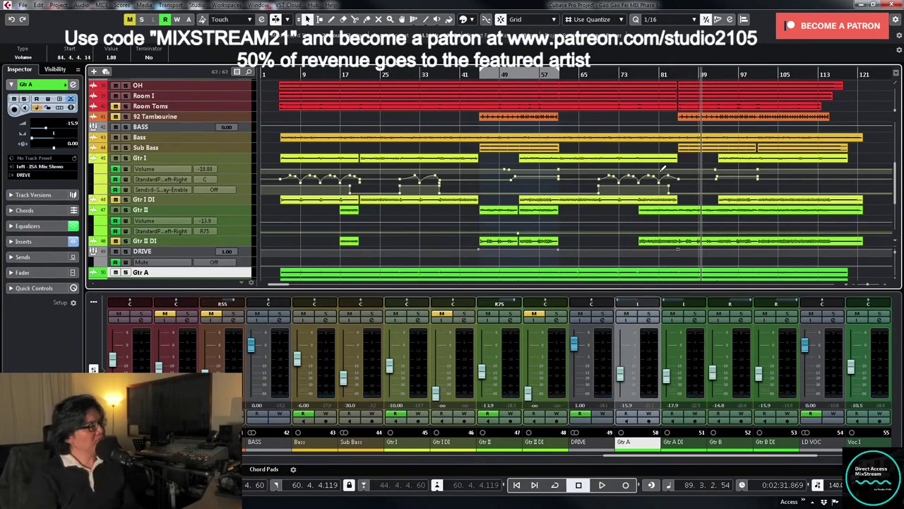
pyautogui.click(244, 117)
pyautogui.moveTo(247, 121); pyautogui.dragTo(246, 229)
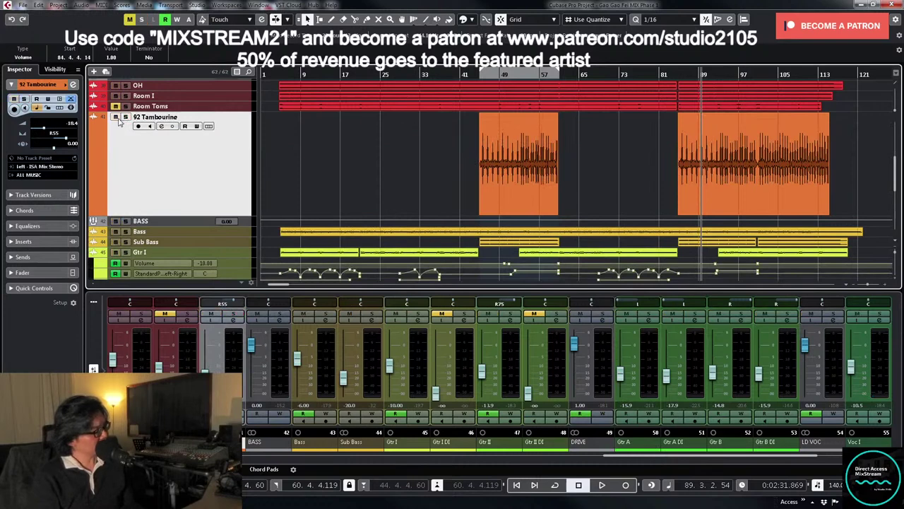
# - Place the playback cursor at 43.3.4, just before the first 92 Tambourine event
pyautogui.click(472, 75)
pyautogui.click(783, 150)
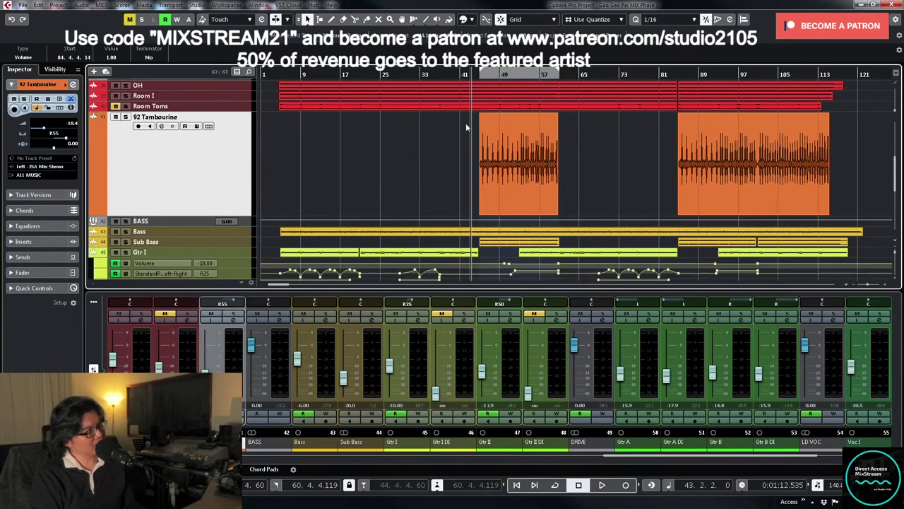
pyautogui.click(473, 74)
pyautogui.click(435, 187)
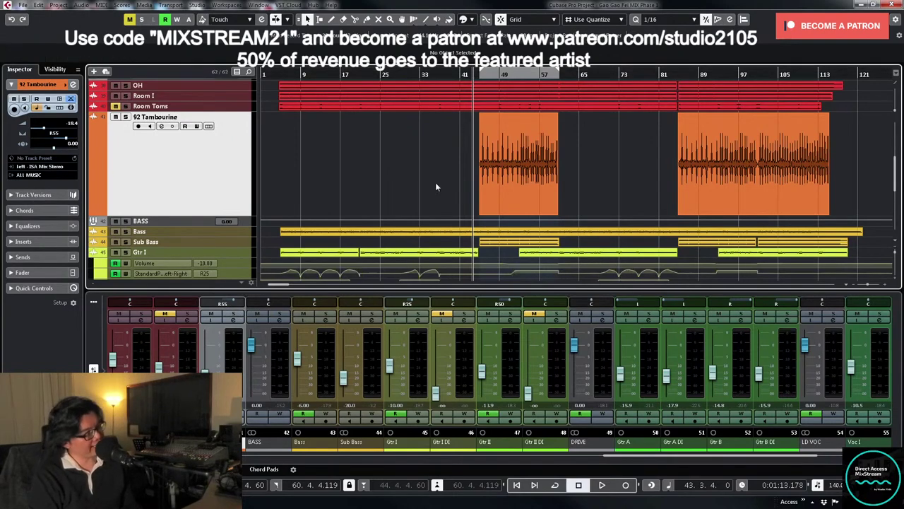
pyautogui.press('h')
pyautogui.press('h')
pyautogui.press('h')
pyautogui.press('h')
pyautogui.press('h')
pyautogui.press('h')
pyautogui.press('h')
pyautogui.press('h')
pyautogui.press('h')
pyautogui.press('h')
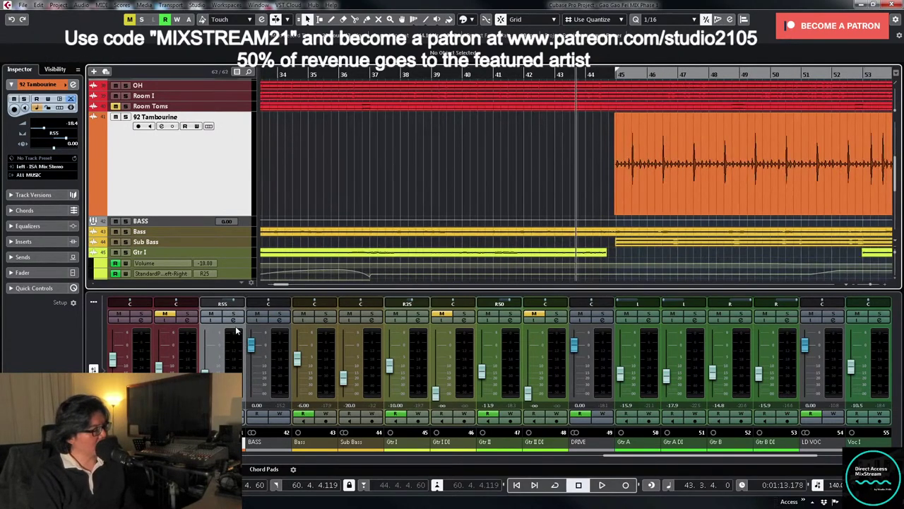
# - Apply low-cut and high-cut filters to the 92 Tambourine channel and insert Waves MV2 Mono in its third insert slot
pyautogui.click(233, 320)
pyautogui.moveTo(469, 347); pyautogui.dragTo(471, 326)
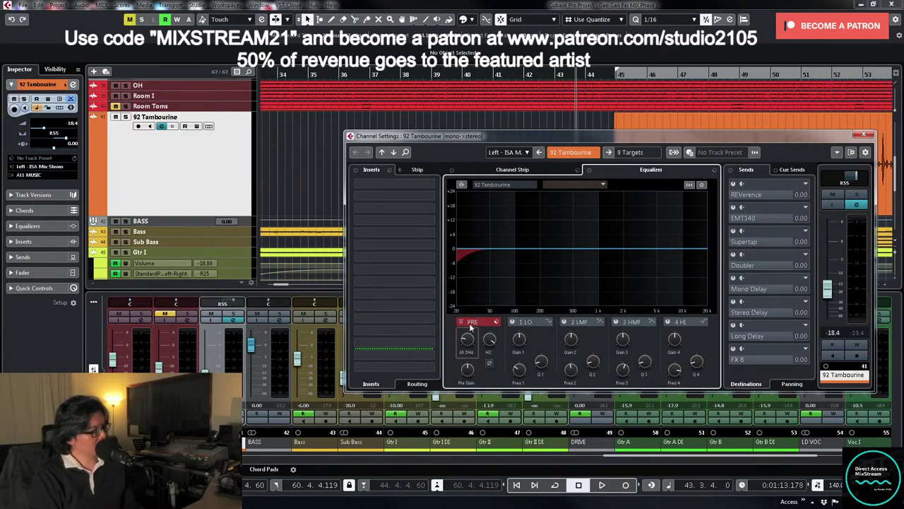
pyautogui.click(430, 209)
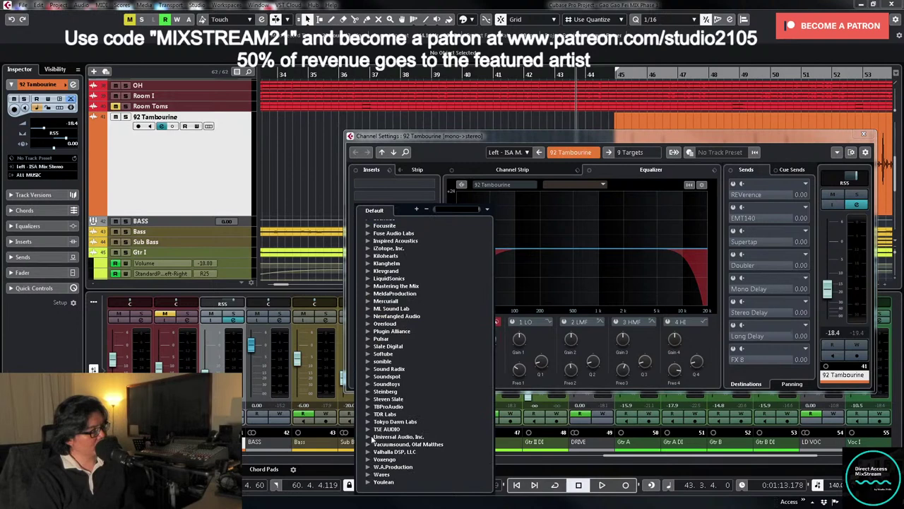
pyautogui.click(367, 475)
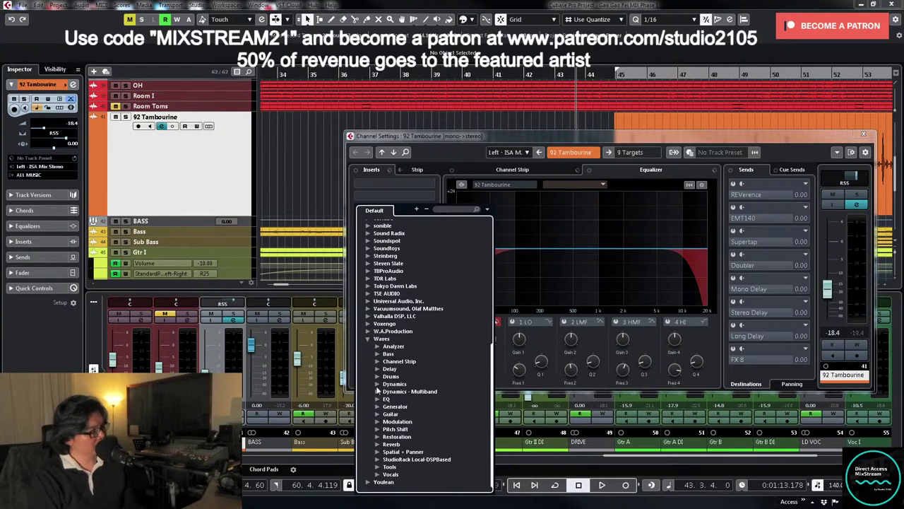
pyautogui.click(377, 385)
pyautogui.scroll(-2, 412, 381)
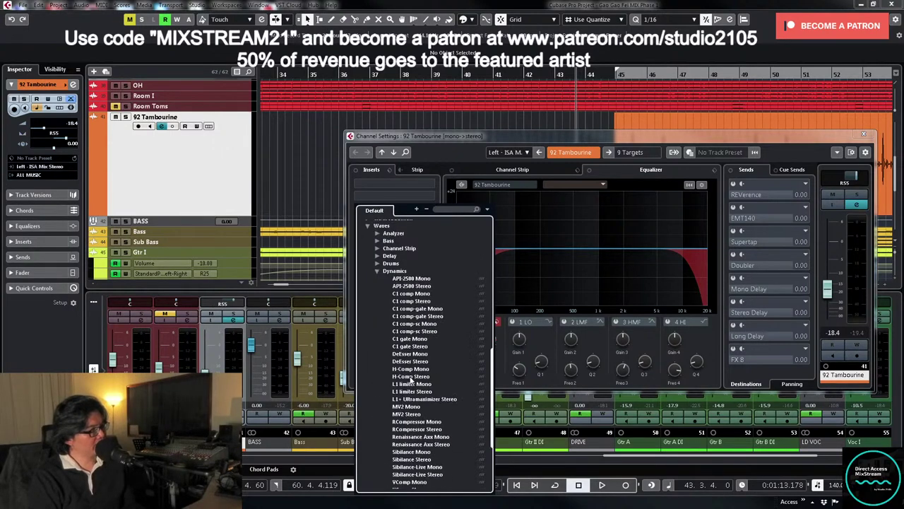
pyautogui.click(407, 406)
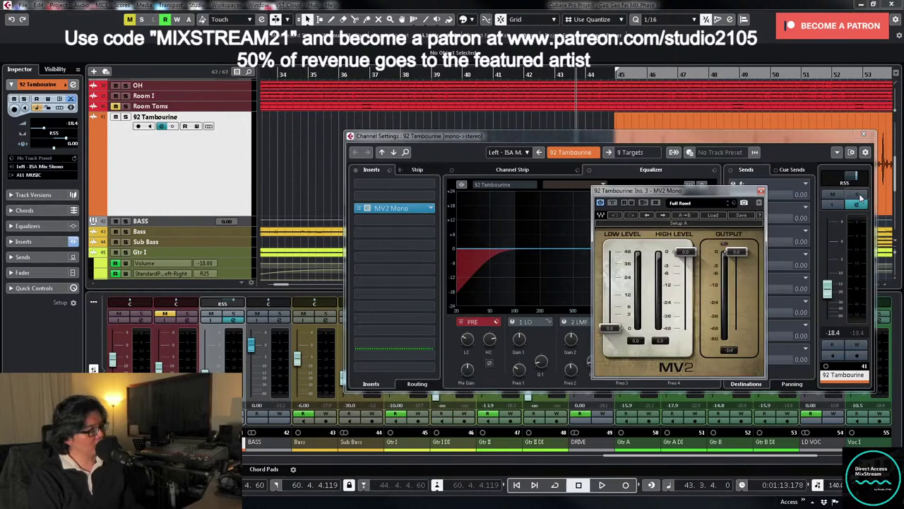
pyautogui.click(761, 191)
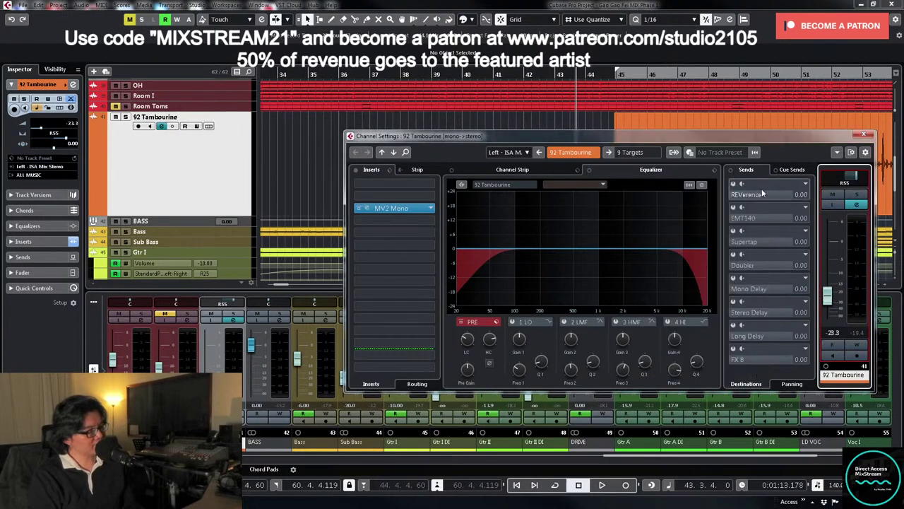
pyautogui.click(856, 204)
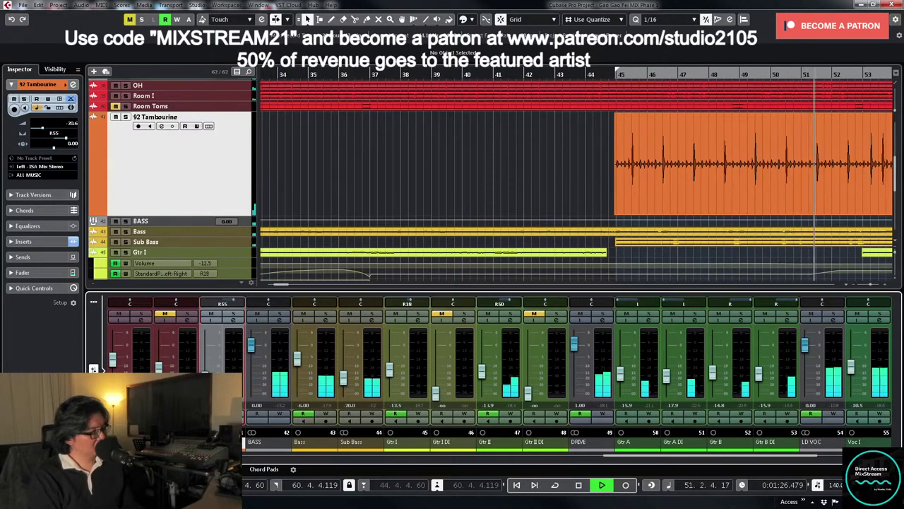
# - Solo the 92 Tambourine track and loop playback around its first event, starting at 44.4.4
pyautogui.click(233, 313)
pyautogui.press('g')
pyautogui.press('g')
pyautogui.press('g')
pyautogui.press('g')
pyautogui.press('g')
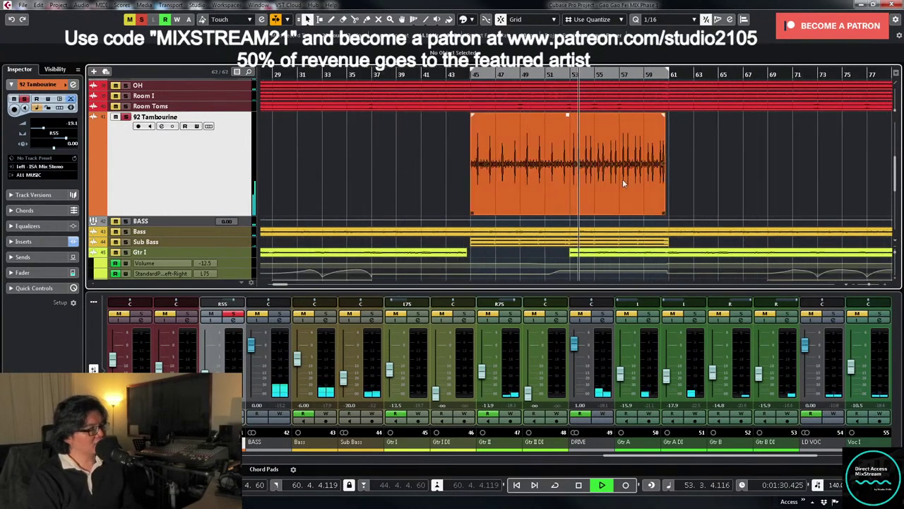
pyautogui.click(546, 178)
pyautogui.press('space')
pyautogui.press('p')
pyautogui.press('KP_Divide')
pyautogui.press('KP_1')
pyautogui.click(413, 220)
# - Enable the REVerence send on the 92 Tambourine channel during looped playback and set it to -5.22 dB
pyautogui.click(233, 321)
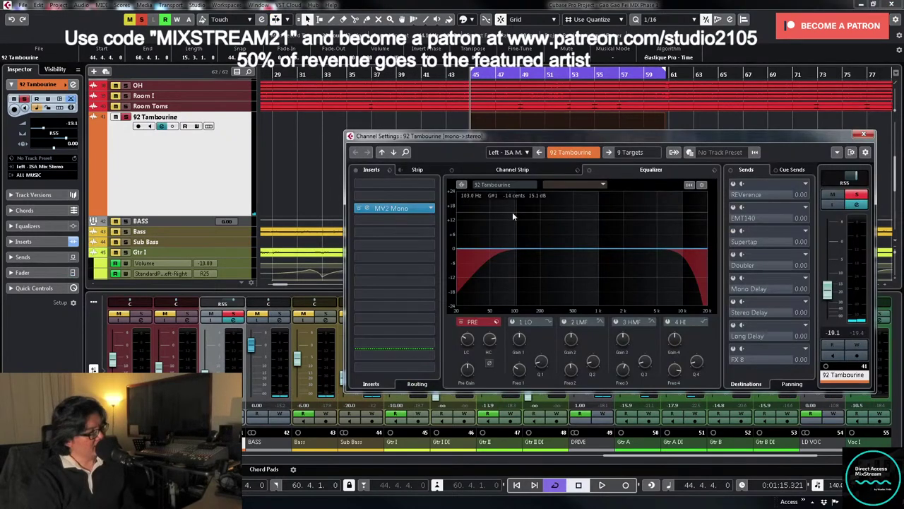
pyautogui.press('space')
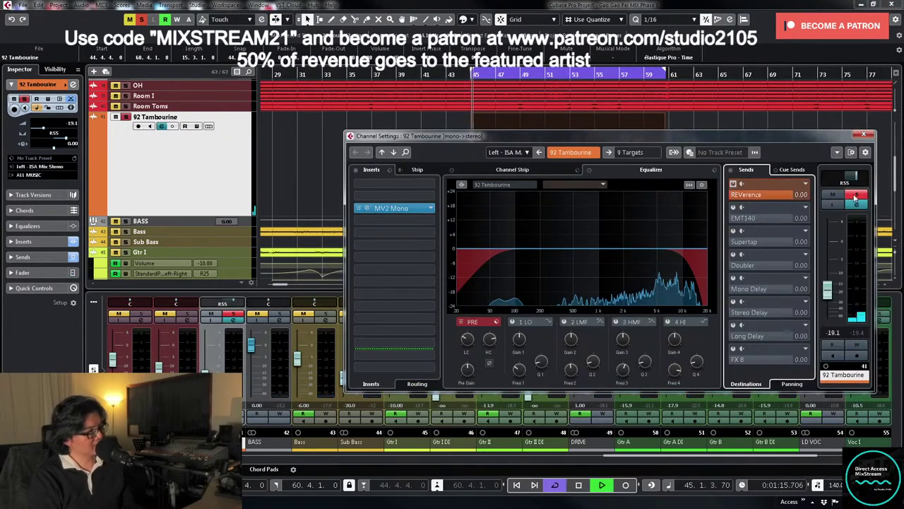
pyautogui.moveTo(790, 196); pyautogui.dragTo(761, 197)
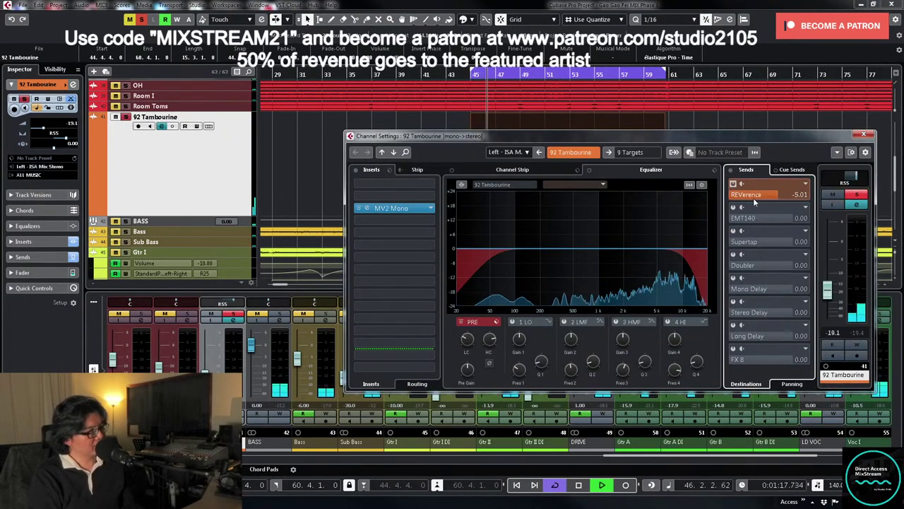
# - Raise the Low Level in the tambourine's MV2 Mono, and unsolo the track to return to the full mix
pyautogui.click(406, 210)
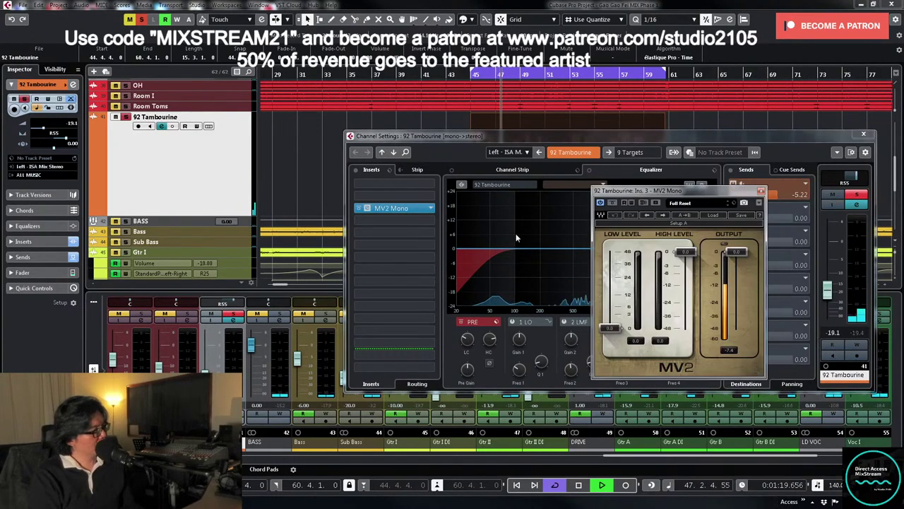
pyautogui.moveTo(610, 328); pyautogui.dragTo(610, 301)
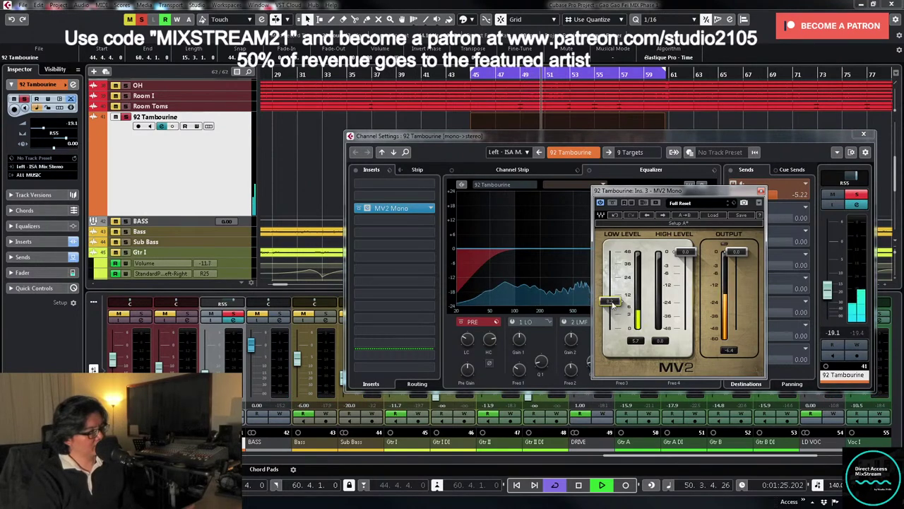
pyautogui.click(855, 195)
pyautogui.click(761, 191)
pyautogui.click(864, 134)
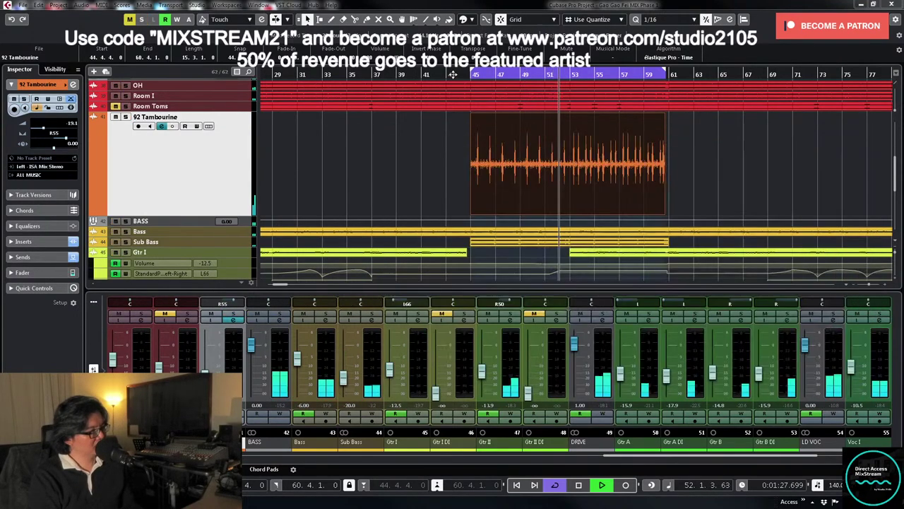
# - Set the 92 Tambourine to -22.9 dB and pan it to centre while listening to the full mix
pyautogui.click(450, 74)
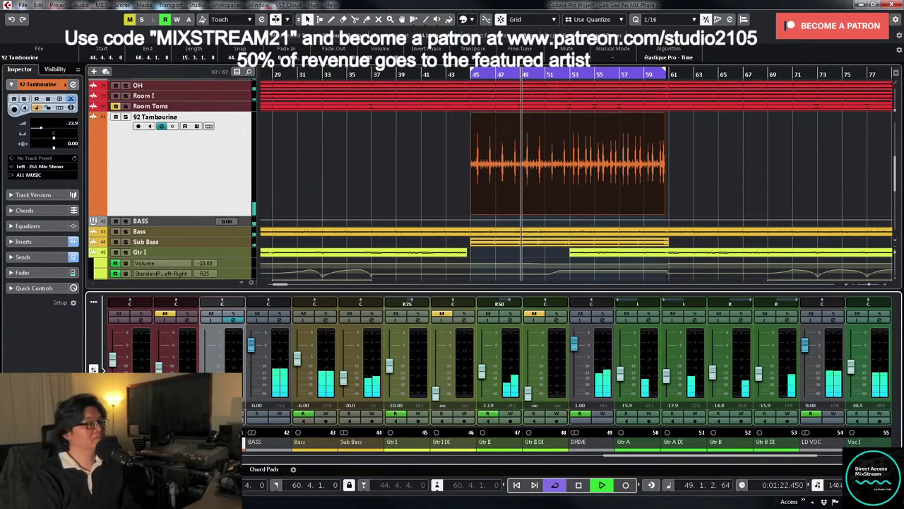
pyautogui.press('space')
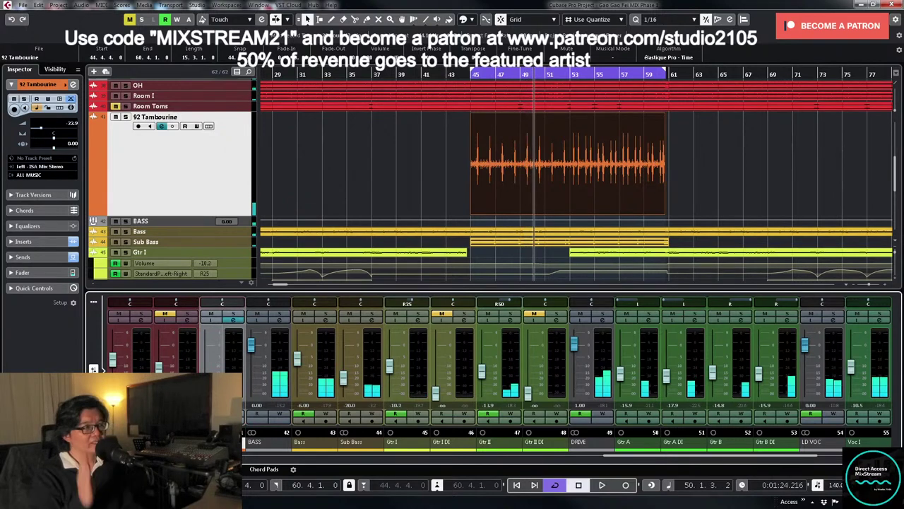
pyautogui.press('space')
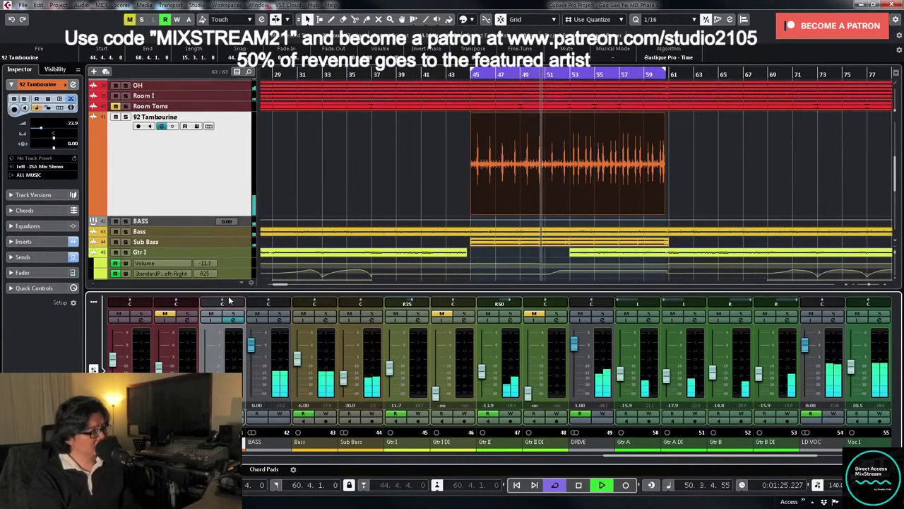
# - Pan the 92 Tambourine to R15 and set its level to -23.0 dB
pyautogui.moveTo(228, 303); pyautogui.dragTo(242, 304)
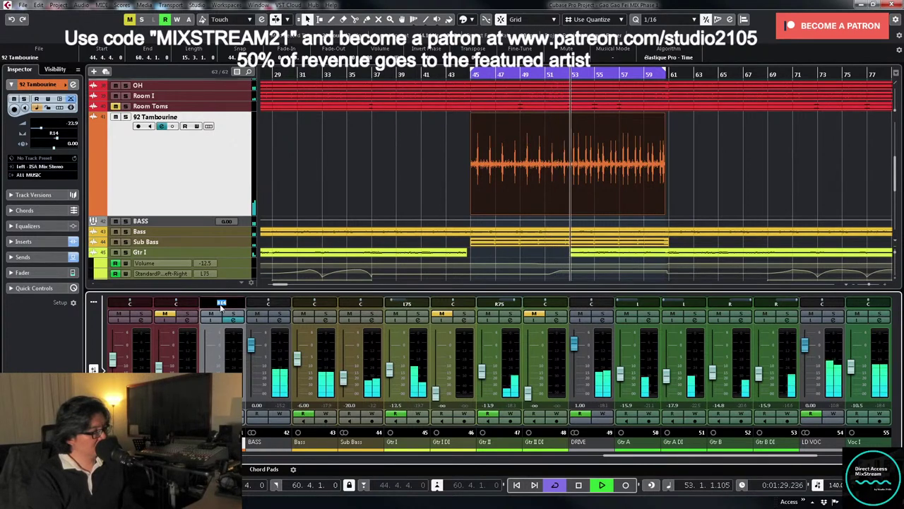
pyautogui.write('r15')
pyautogui.press('Return')
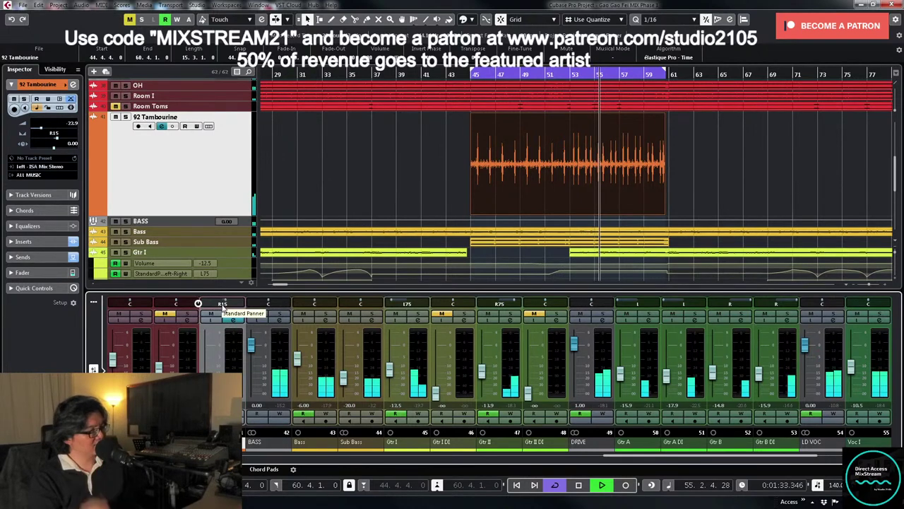
pyautogui.scroll(-1, 217, 366)
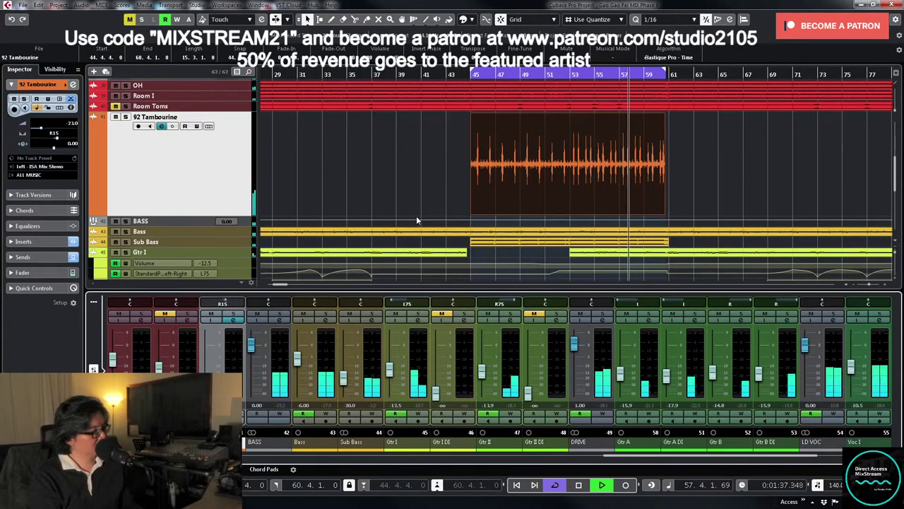
# - Turn off looping and play the full mix from the song's opening with the tom channels in view
pyautogui.scroll(3, 419, 215)
pyautogui.scroll(-2, 427, 150)
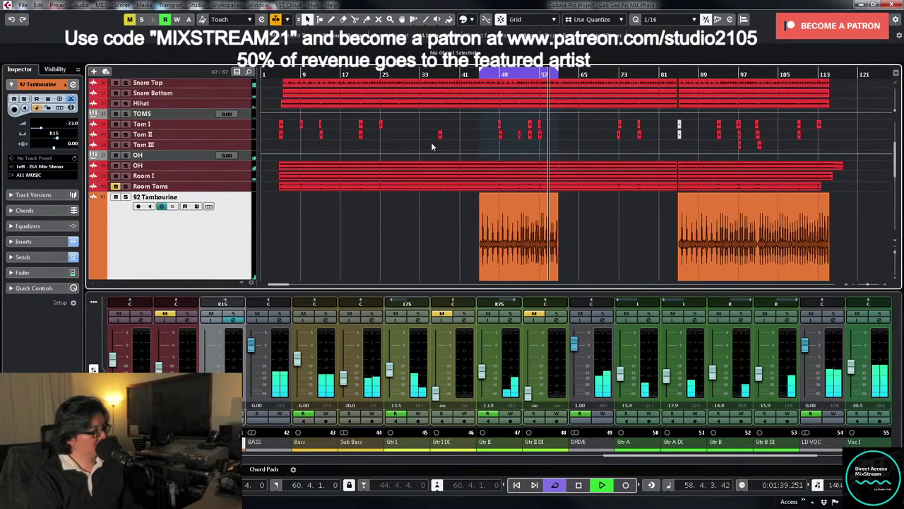
pyautogui.press('space')
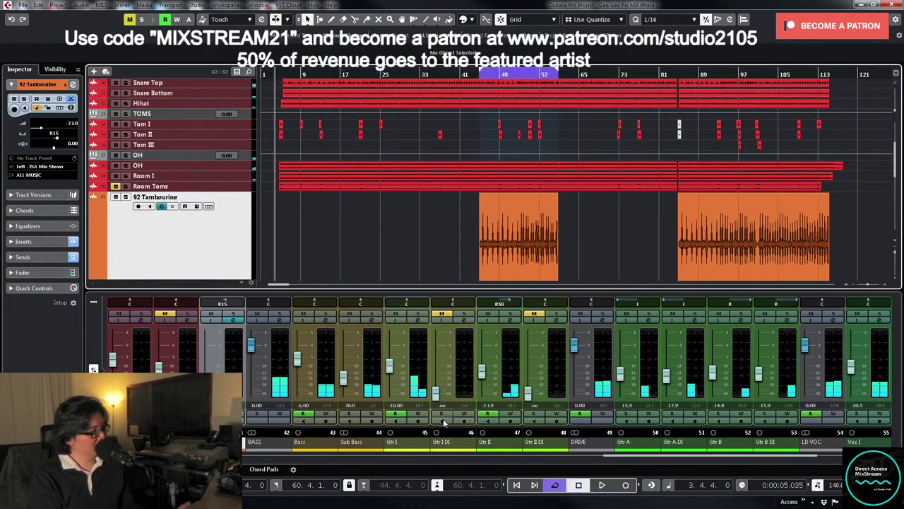
pyautogui.moveTo(698, 456); pyautogui.dragTo(580, 463)
pyautogui.press('KP_Divide')
pyautogui.press('space')
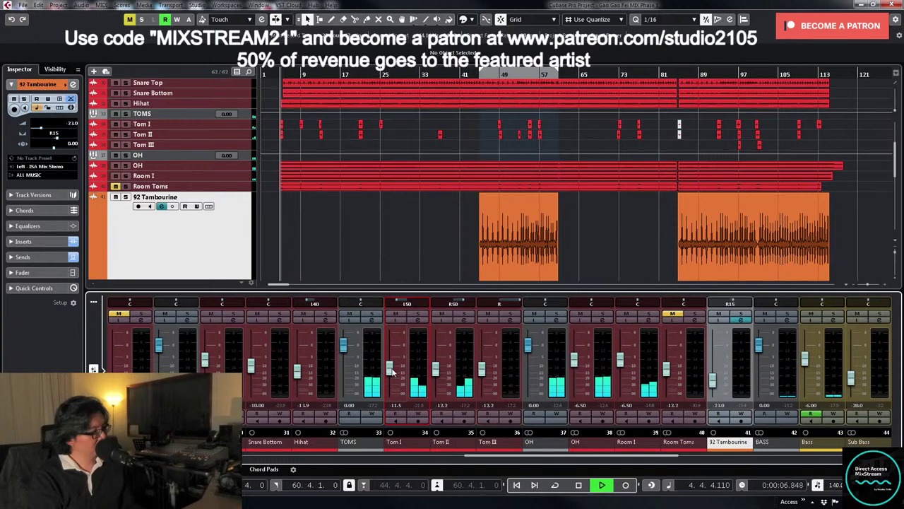
# - Replay the opening tom fill and set Tom I to -6.00 dB and Tom II to -6.05 dB
pyautogui.press('space')
pyautogui.click(276, 72)
pyautogui.press('space')
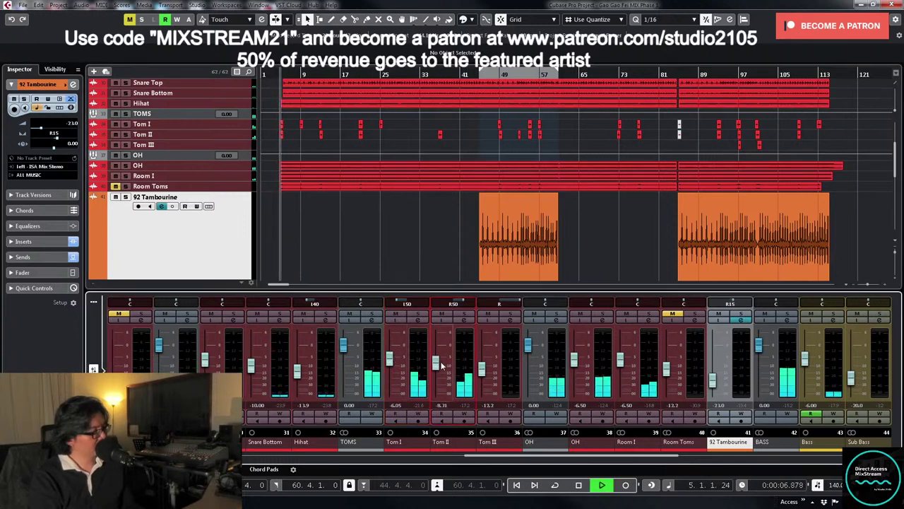
pyautogui.click(372, 320)
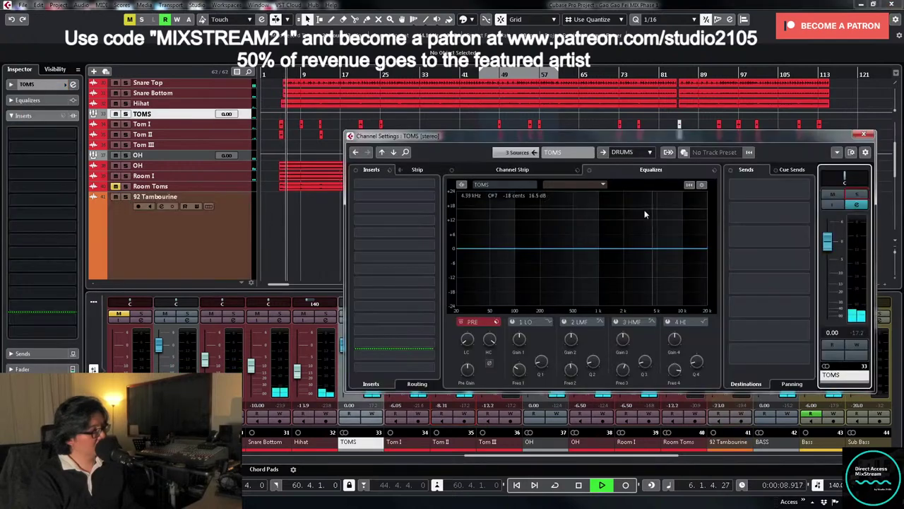
pyautogui.click(863, 135)
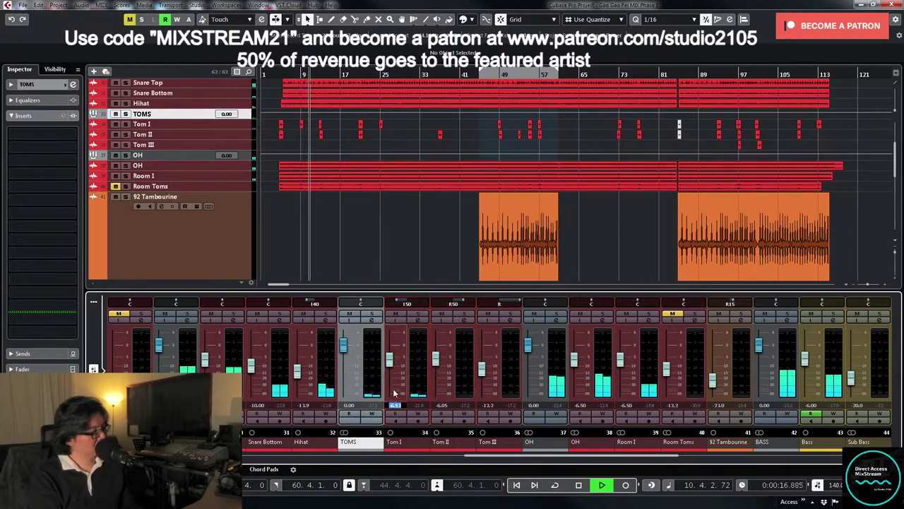
pyautogui.press('KP_Subtract')
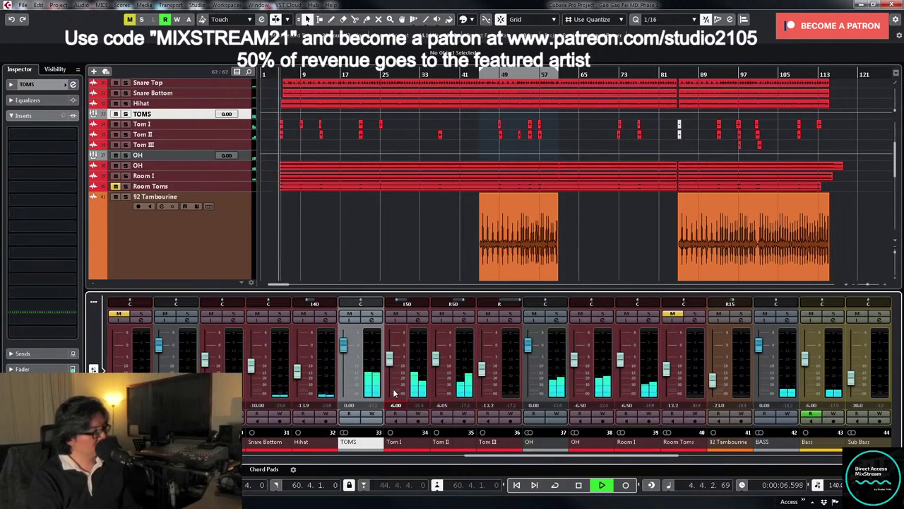
# - Solo the TOMS group, loop playback over the opening tom events from 4.3.3 to 5.3.1, and open the group's channel settings
pyautogui.press('space')
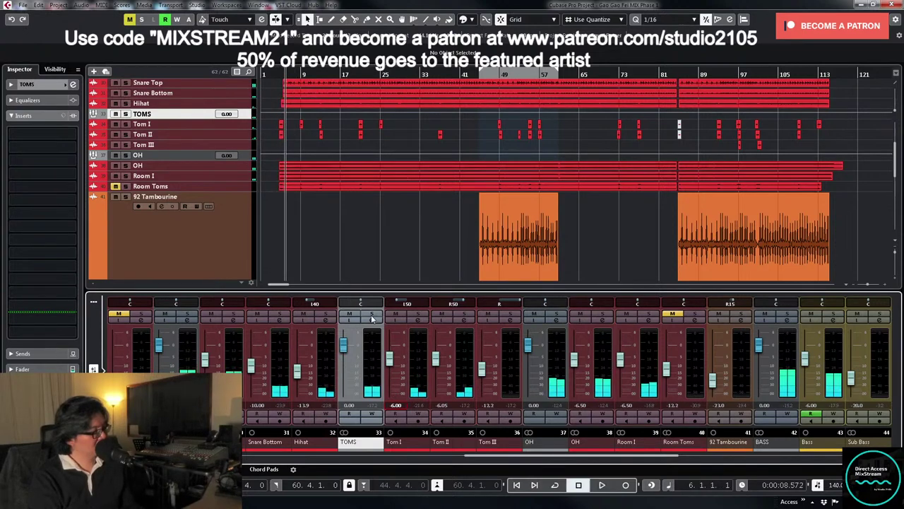
pyautogui.click(372, 315)
pyautogui.click(284, 133)
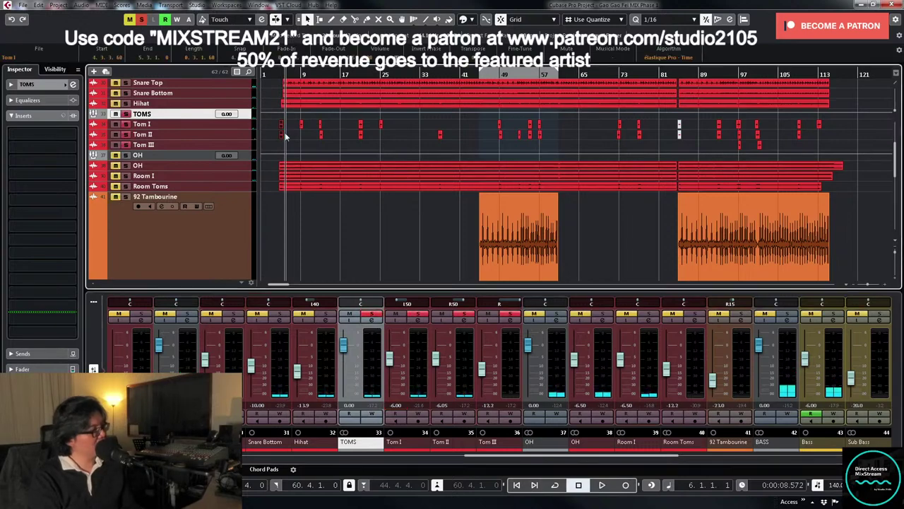
pyautogui.hotkey('shift', 'g')
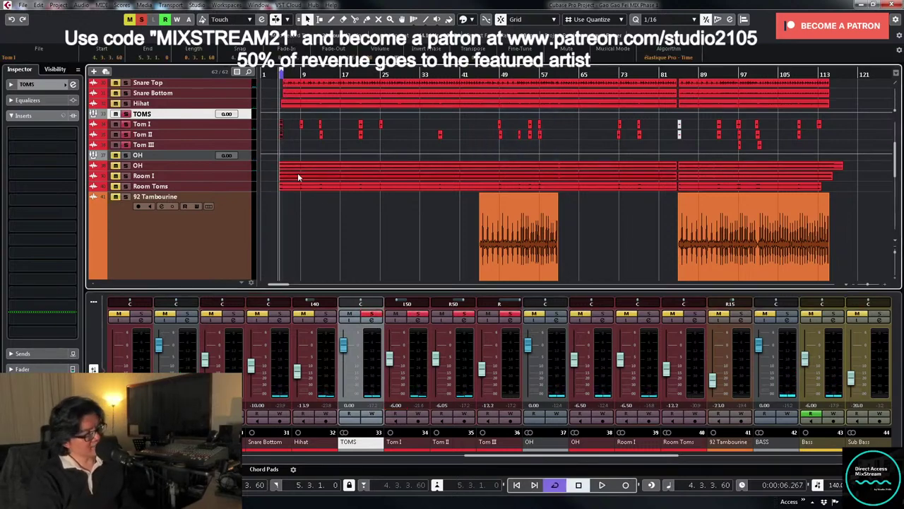
pyautogui.click(372, 320)
pyautogui.press('space')
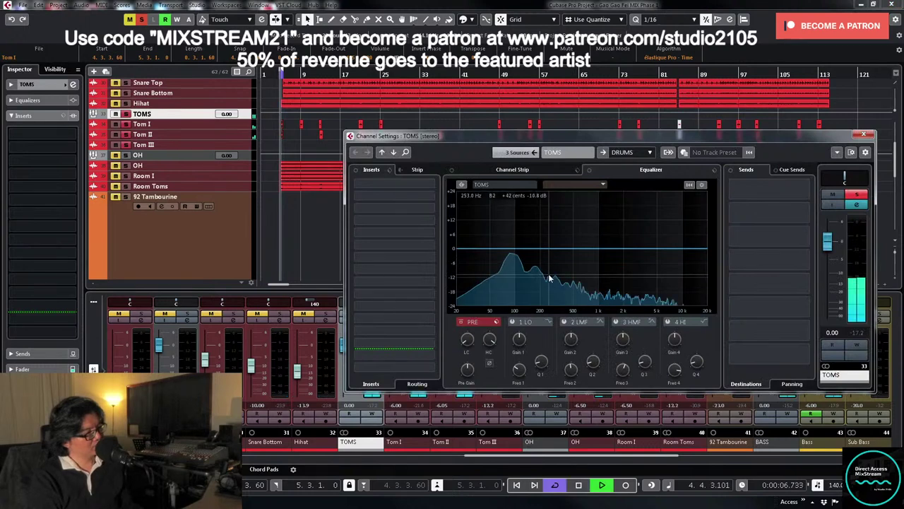
# - Load Plugin Alliance's SPL Attacker Plus into the second insert slot of the TOMS group
pyautogui.click(429, 199)
pyautogui.scroll(-5, 424, 296)
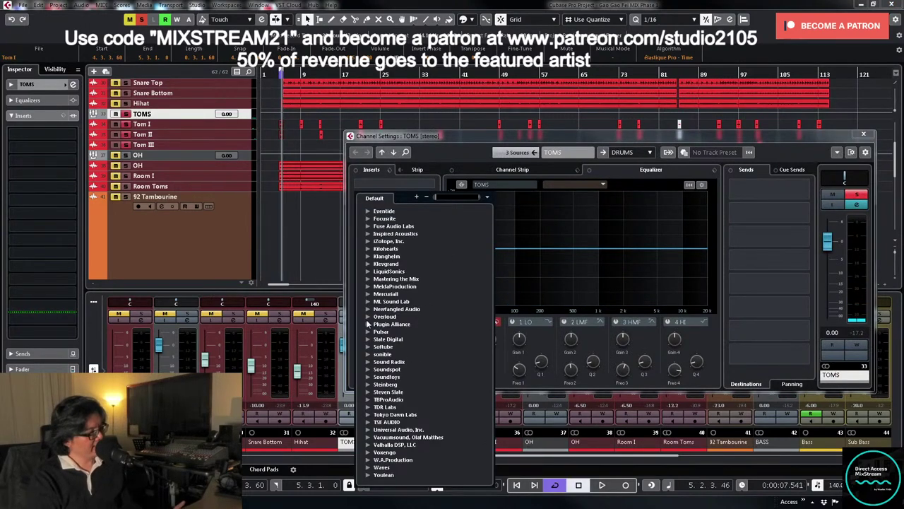
pyautogui.click(367, 325)
pyautogui.click(377, 324)
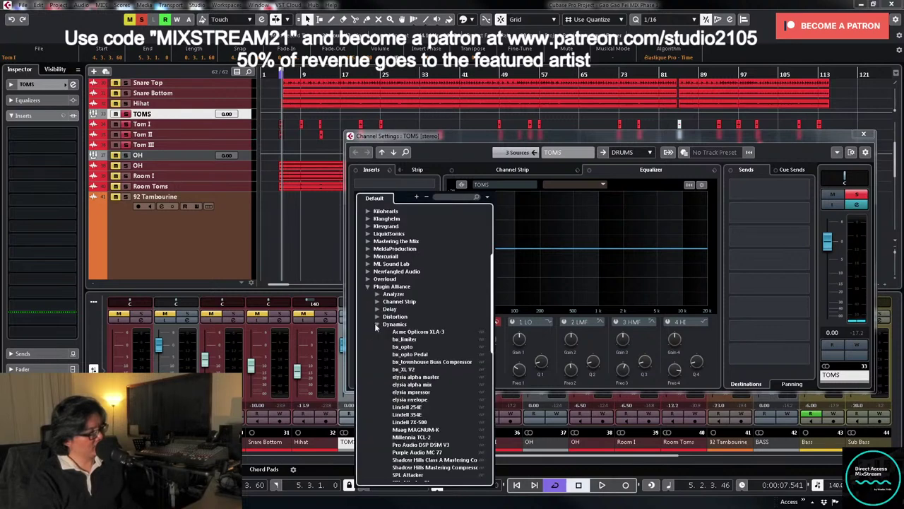
pyautogui.scroll(-5, 409, 330)
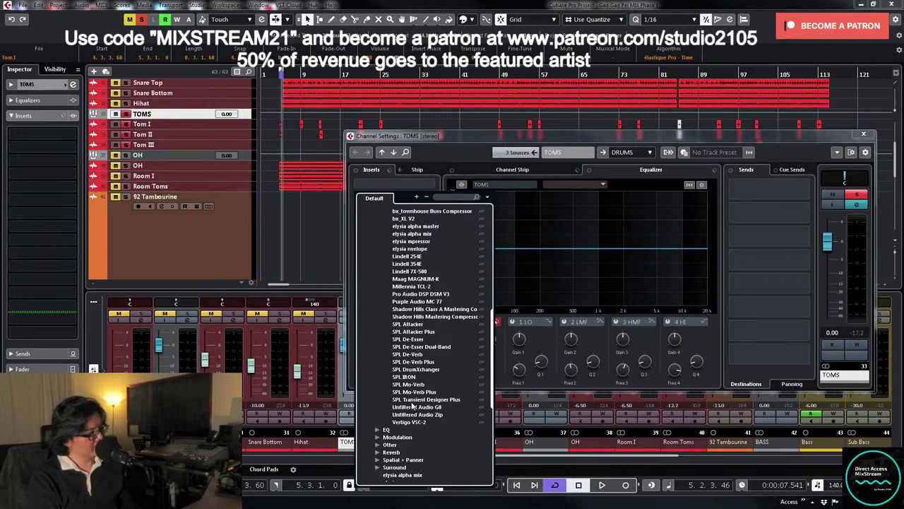
pyautogui.click(414, 332)
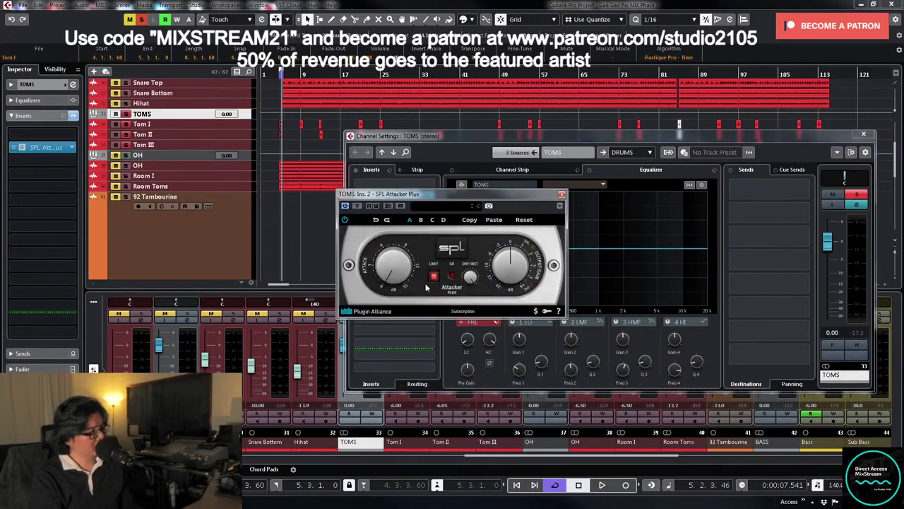
# - Raise the Attack in the toms' SPL Attacker Plus during looped playback, and unsolo TOMS to check it in the full mix
pyautogui.press('space')
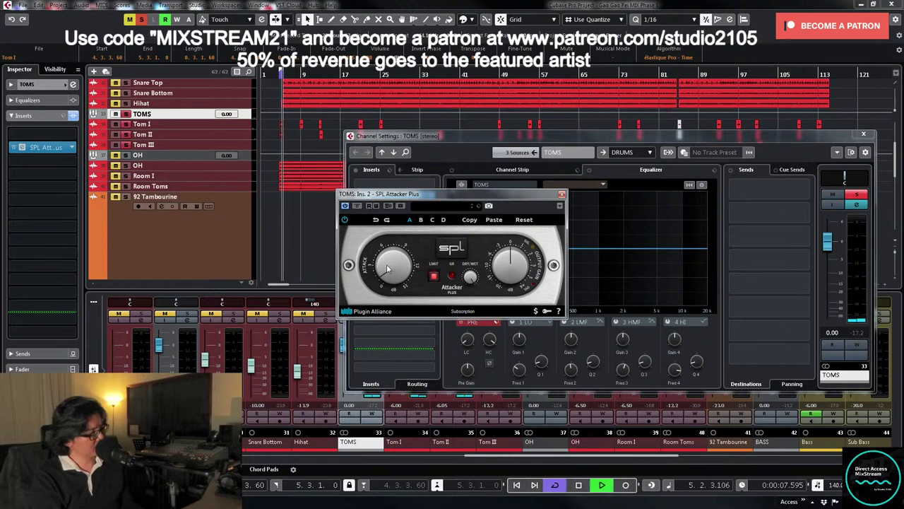
pyautogui.moveTo(386, 263); pyautogui.dragTo(388, 255)
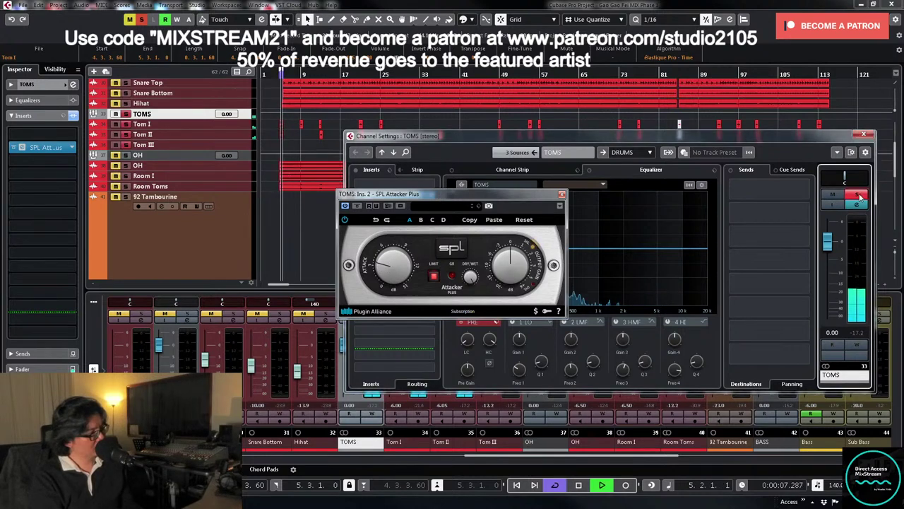
pyautogui.click(269, 75)
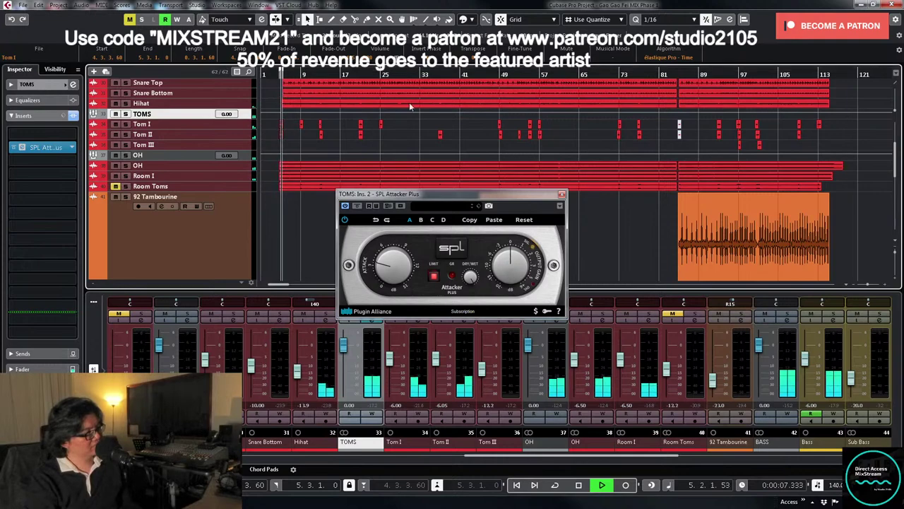
pyautogui.click(561, 194)
pyautogui.press('space')
# - Set both Tom I and Tom II to -7.00 dB while the full mix plays
pyautogui.click(420, 382)
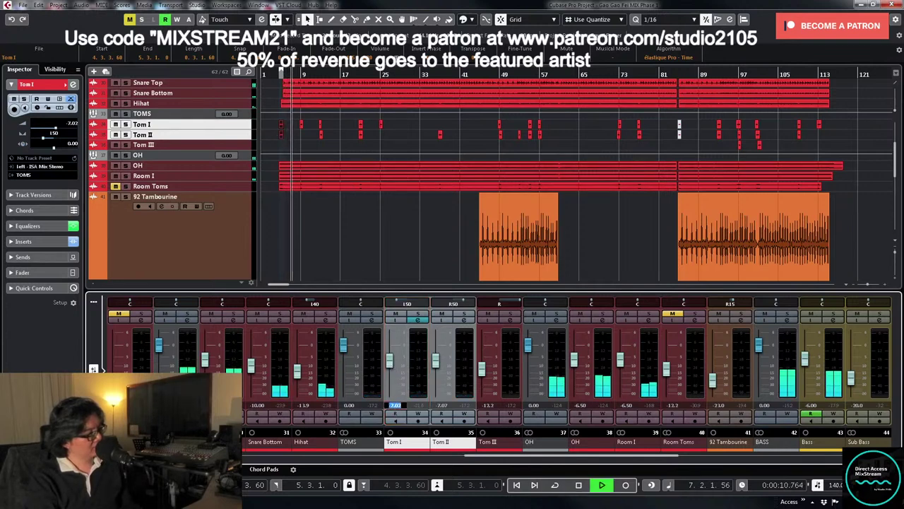
pyautogui.write('-7')
pyautogui.press('Return')
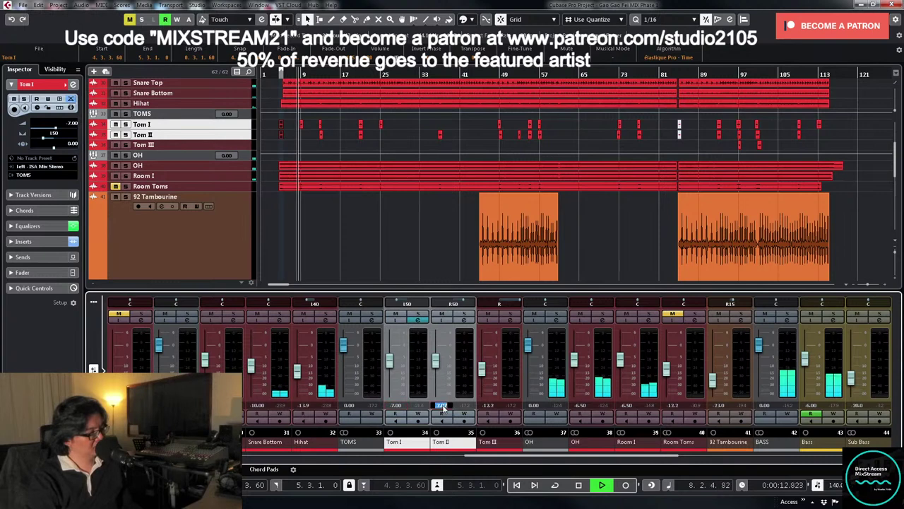
pyautogui.press('Return')
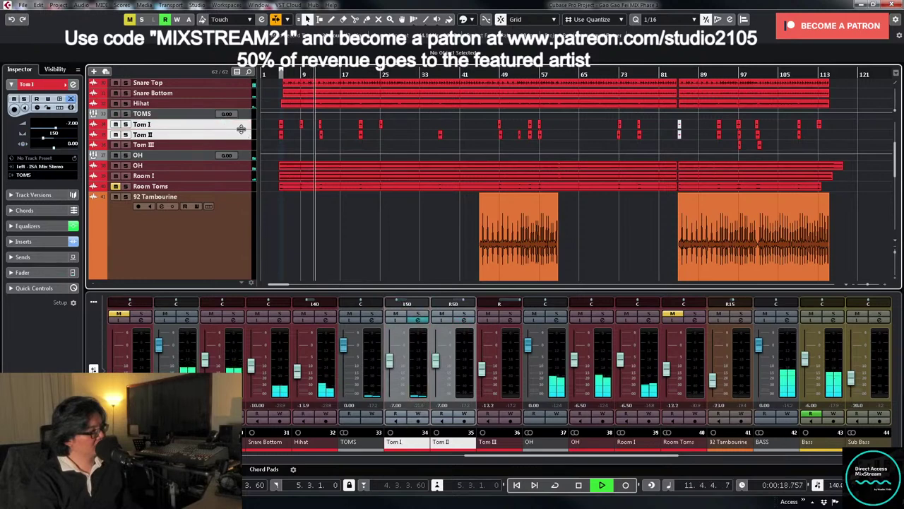
# - Enlarge the Tom I and Tom II tracks and examine their events across the song during playback
pyautogui.moveTo(241, 129); pyautogui.dragTo(231, 209)
pyautogui.press('h')
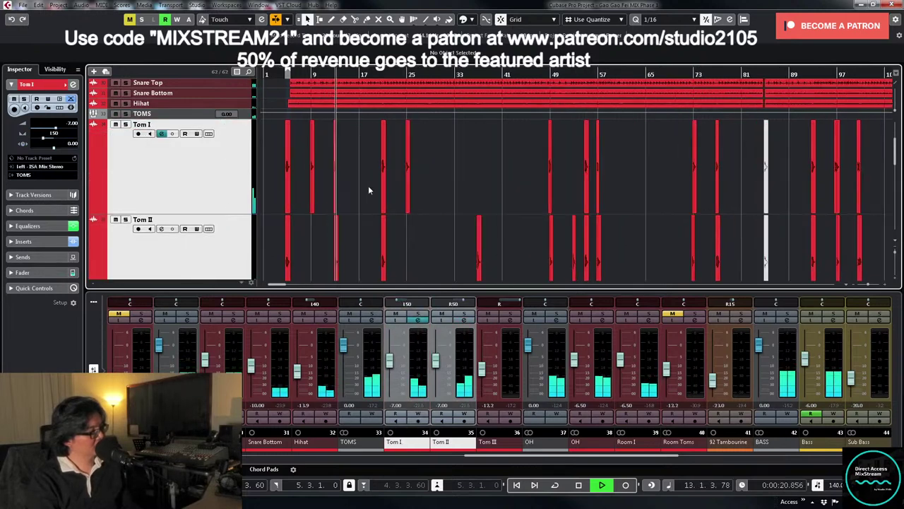
pyautogui.press('h')
pyautogui.press('h')
pyautogui.press('h')
pyautogui.scroll(-1, 548, 188)
pyautogui.press('g')
pyautogui.press('g')
pyautogui.press('g')
pyautogui.press('g')
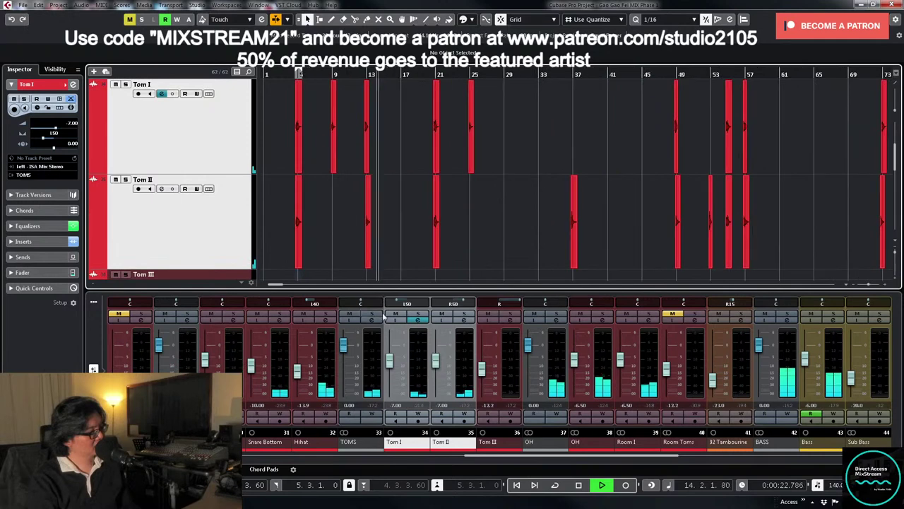
pyautogui.scroll(1, 523, 195)
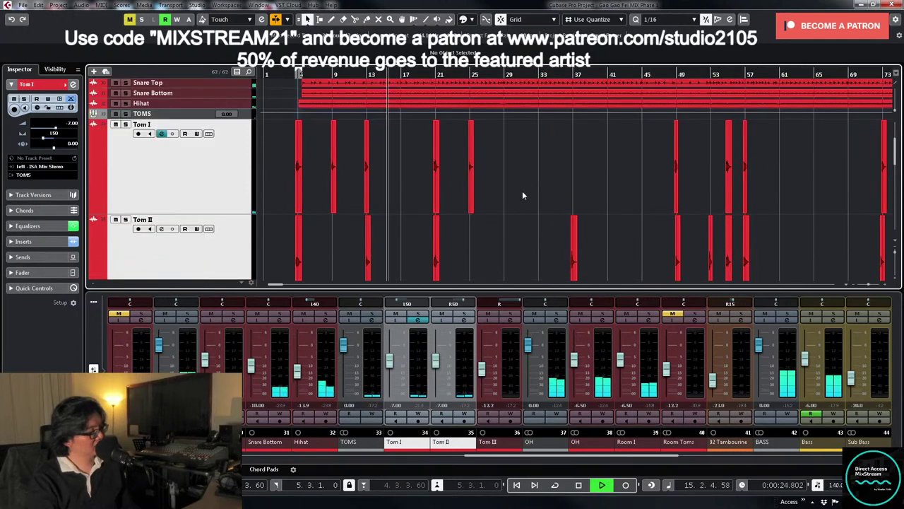
pyautogui.scroll(-2, 523, 190)
pyautogui.press('g')
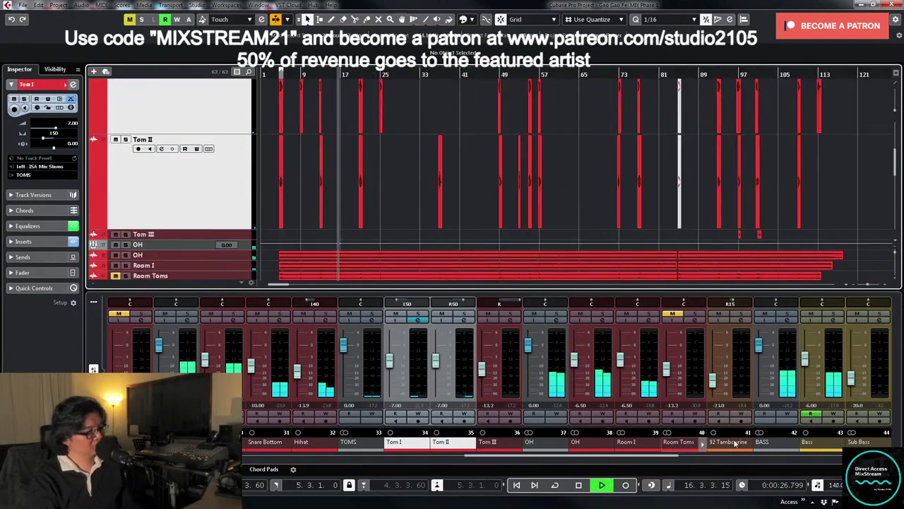
# - Raise the Mono Delay send on the LD VOC group to -19.6 dB, and return to the song's opening
pyautogui.moveTo(643, 458); pyautogui.dragTo(827, 458)
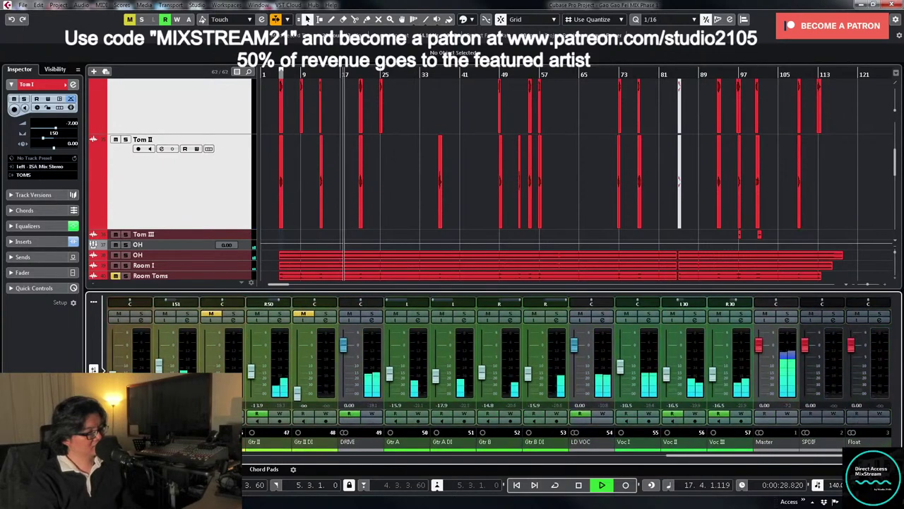
pyautogui.click(605, 319)
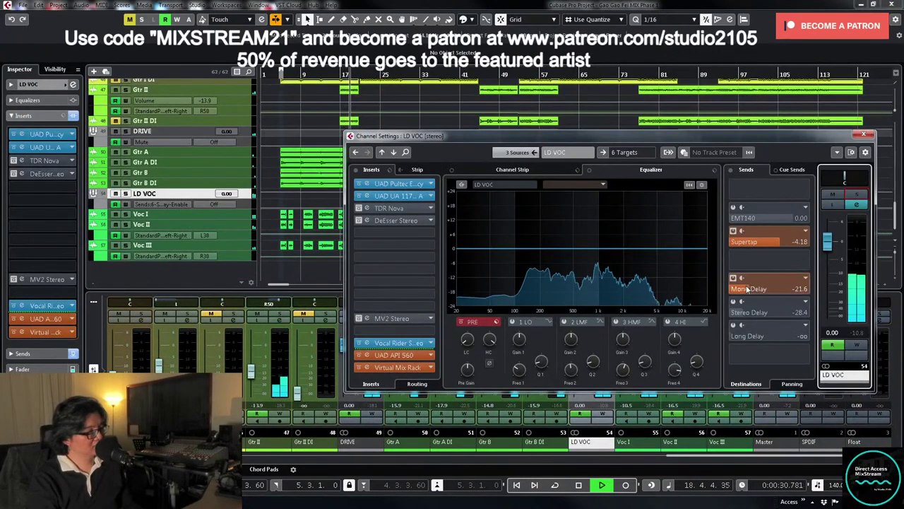
pyautogui.moveTo(754, 290); pyautogui.dragTo(757, 290)
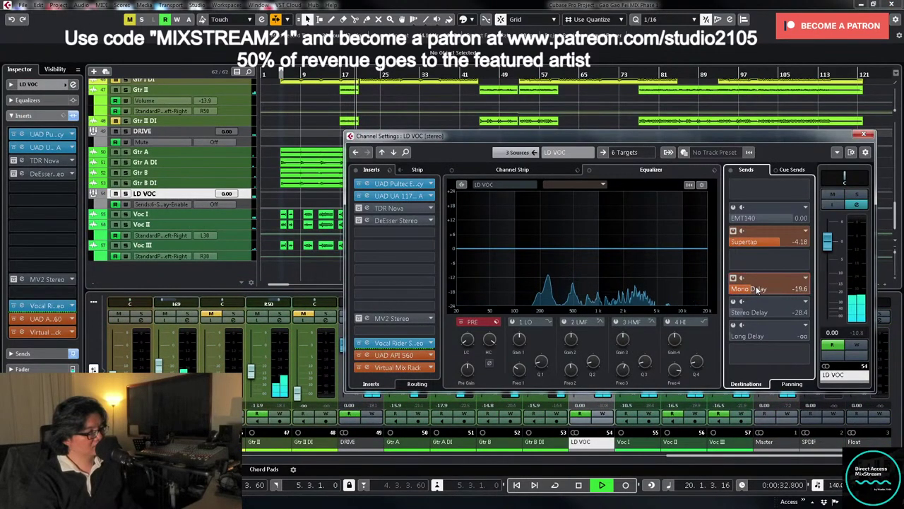
pyautogui.doubleClick(280, 73)
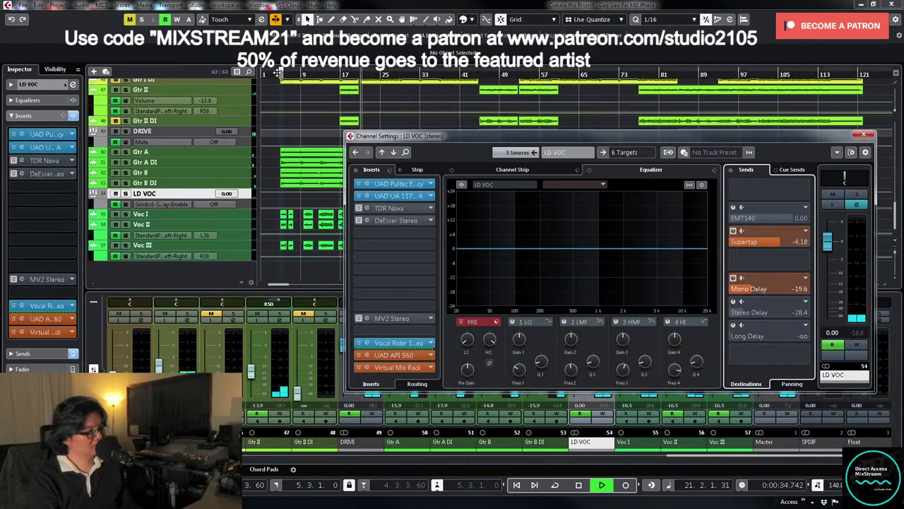
pyautogui.click(863, 135)
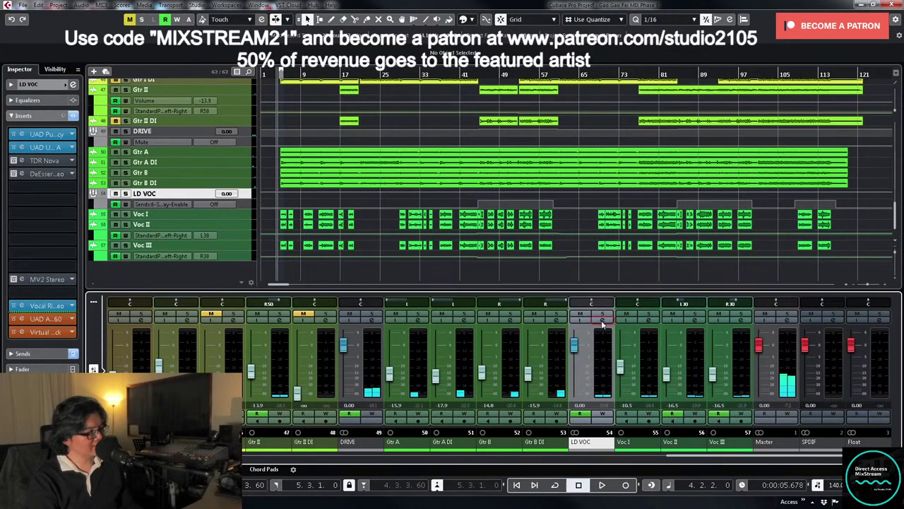
# - Assign a Doubler send to the empty slot between Supertap and Mono Delay on the LD VOC group
pyautogui.click(603, 319)
pyautogui.click(807, 263)
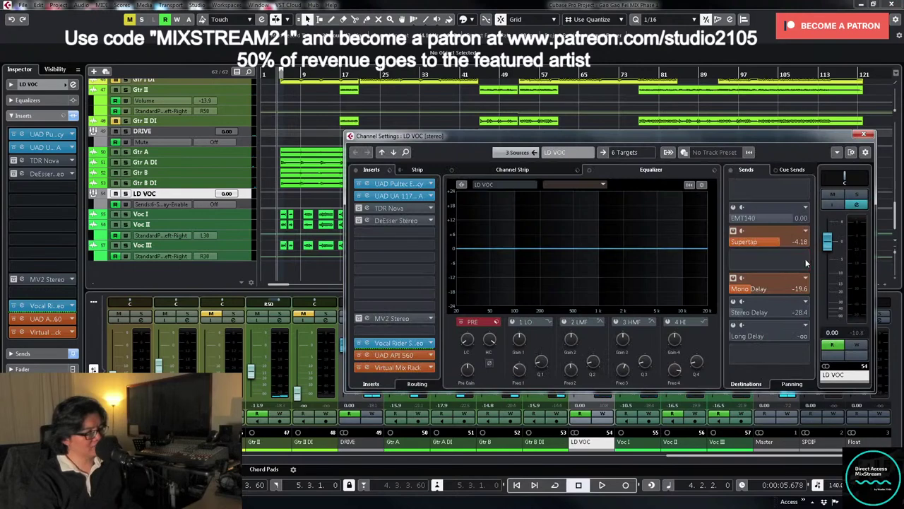
pyautogui.click(763, 315)
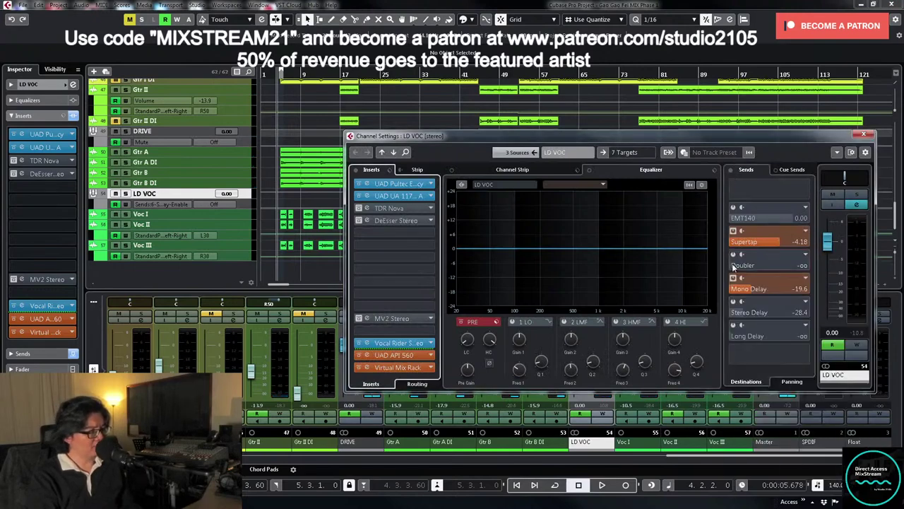
# - Set the Doubler send on the LD VOC group to -12.9 dB, checking the vocals soloed and in the full mix
pyautogui.click(855, 201)
pyautogui.press('space')
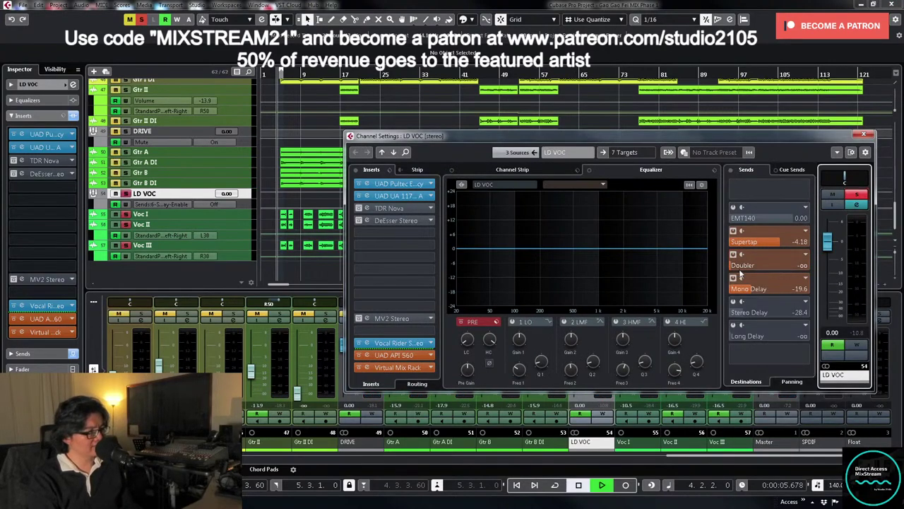
pyautogui.moveTo(804, 266); pyautogui.dragTo(784, 269)
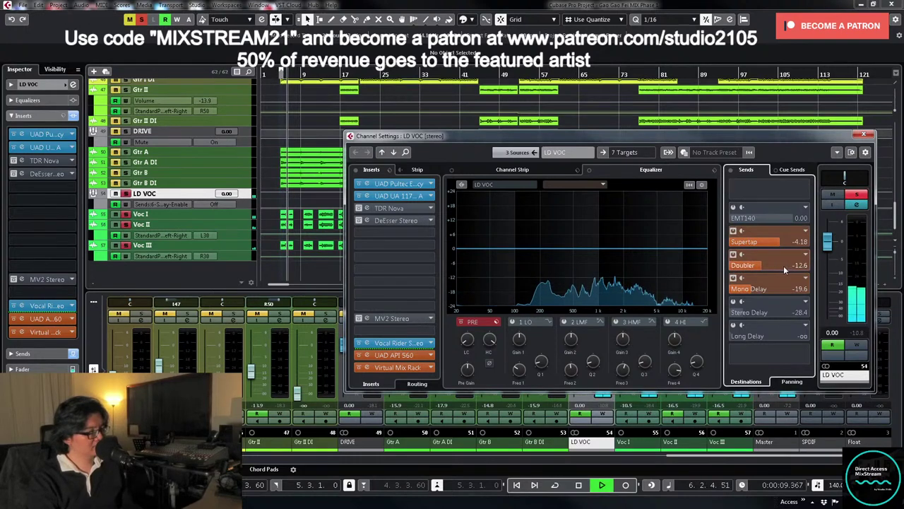
pyautogui.click(857, 194)
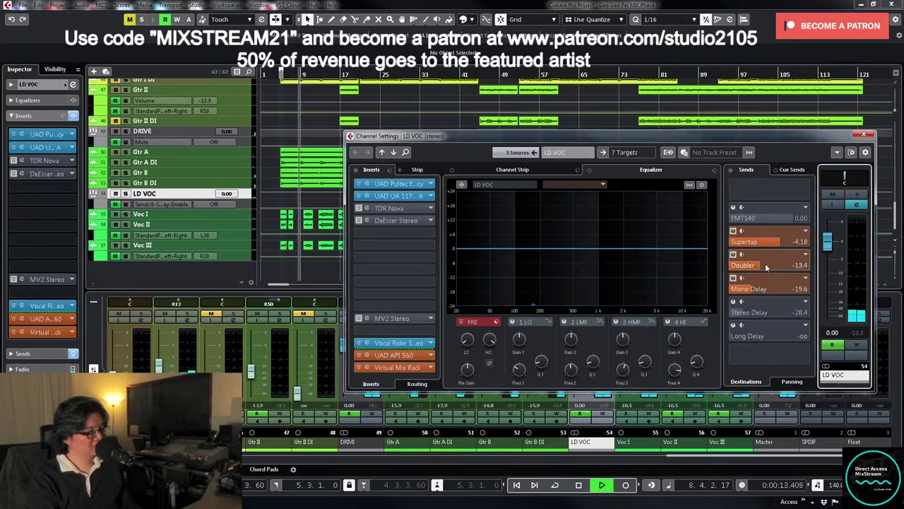
pyautogui.moveTo(758, 271)
pyautogui.mouseDown()
pyautogui.moveTo(770, 272)
pyautogui.moveTo(756, 269)
pyautogui.mouseUp()
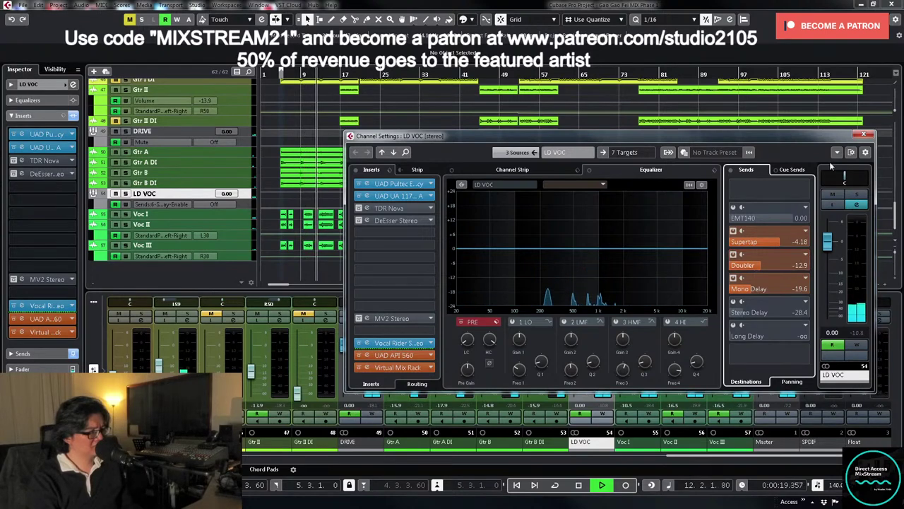
pyautogui.click(864, 133)
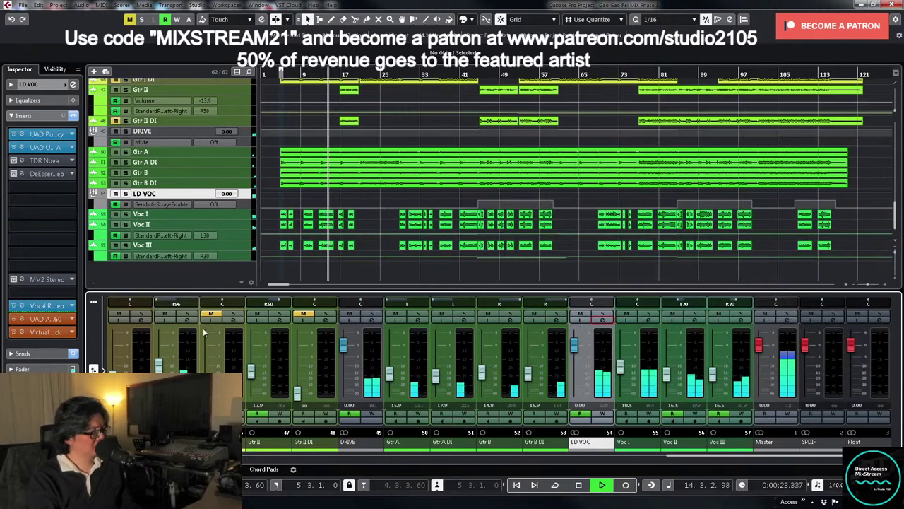
# - Select the Gtr I track, open its channel settings, and stop playback
pyautogui.scroll(4, 392, 211)
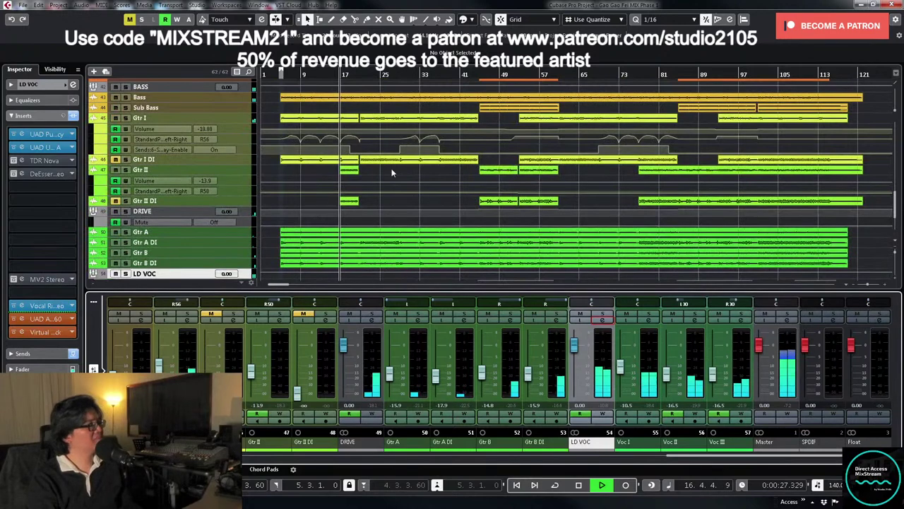
pyautogui.click(243, 122)
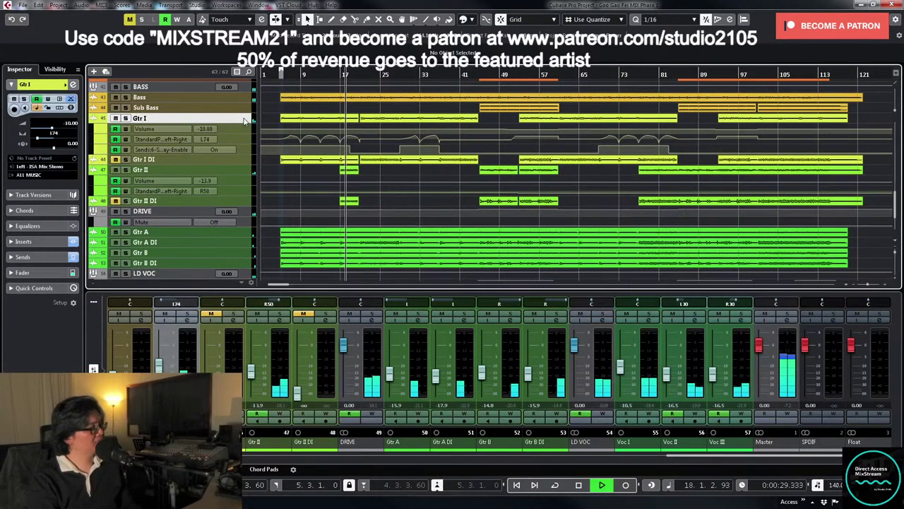
pyautogui.scroll(-3, 430, 205)
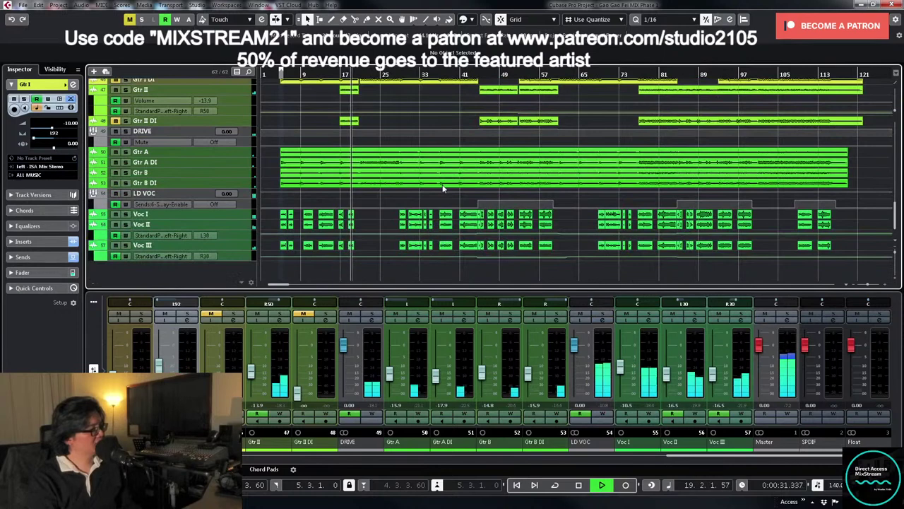
pyautogui.click(186, 322)
pyautogui.click(186, 322)
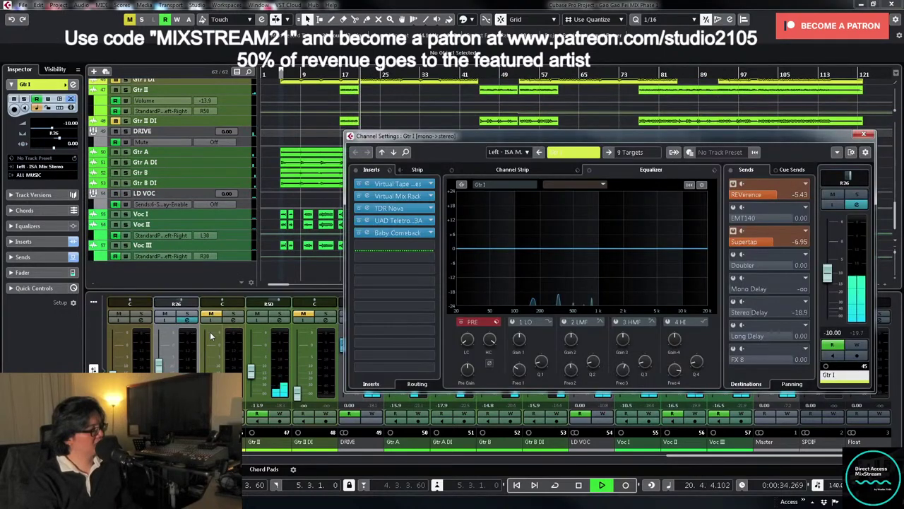
pyautogui.press('space')
# - Insert the Waves GTR Stomp 2 Mono plug-in in the first empty insert slot of Gtr I, after Baby Comeback
pyautogui.click(424, 245)
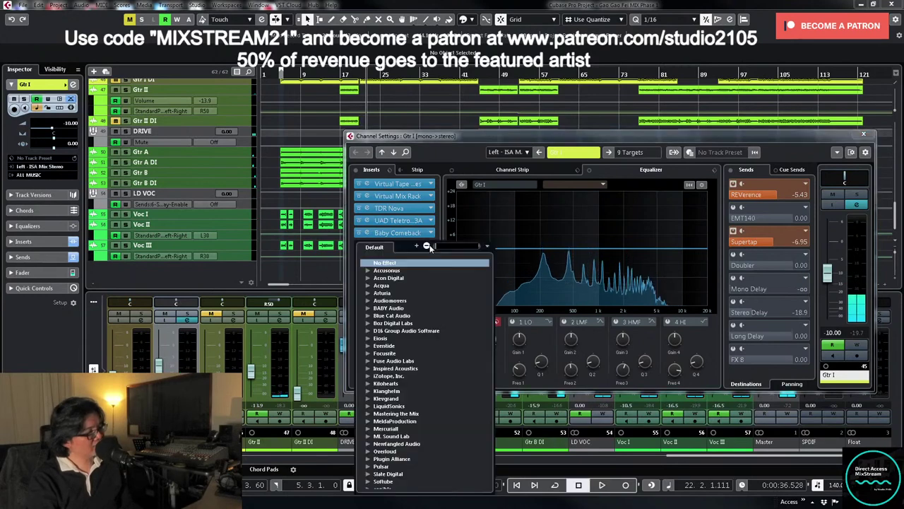
pyautogui.scroll(-6, 434, 281)
pyautogui.click(370, 475)
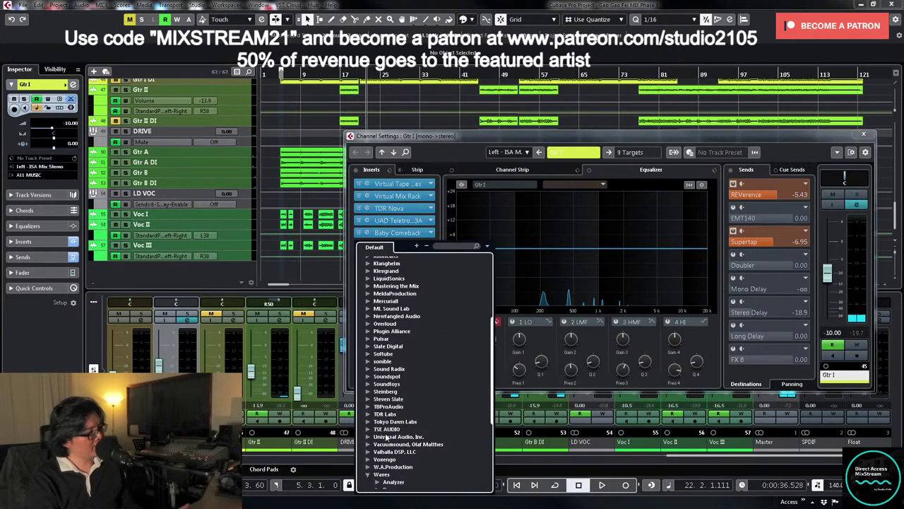
pyautogui.scroll(-6, 392, 431)
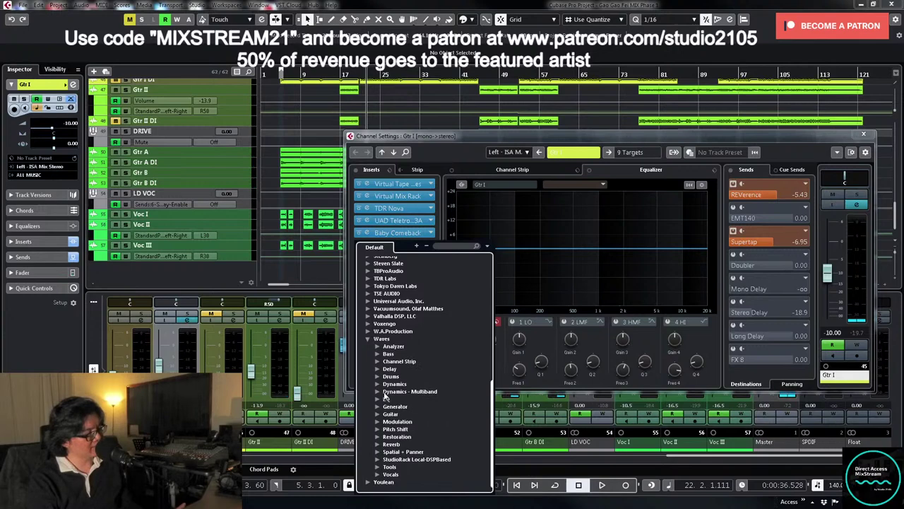
pyautogui.click(377, 414)
pyautogui.scroll(-5, 428, 386)
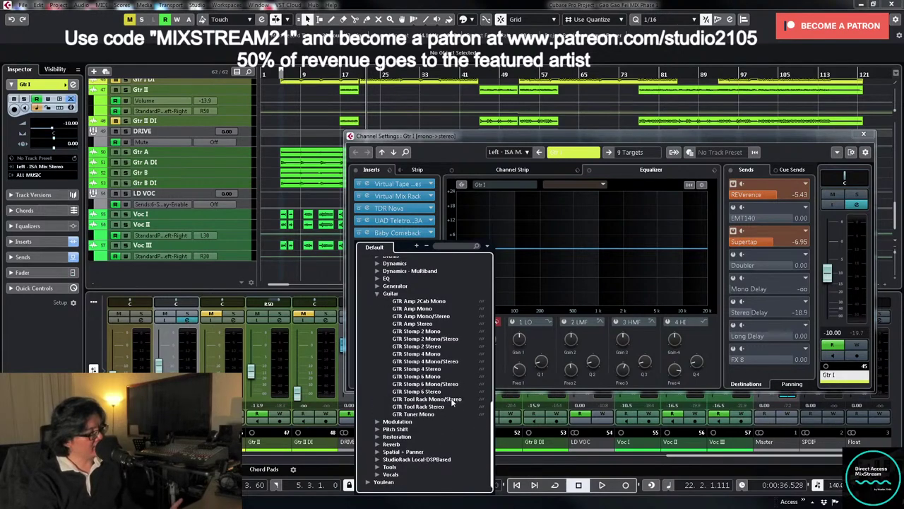
pyautogui.click(437, 330)
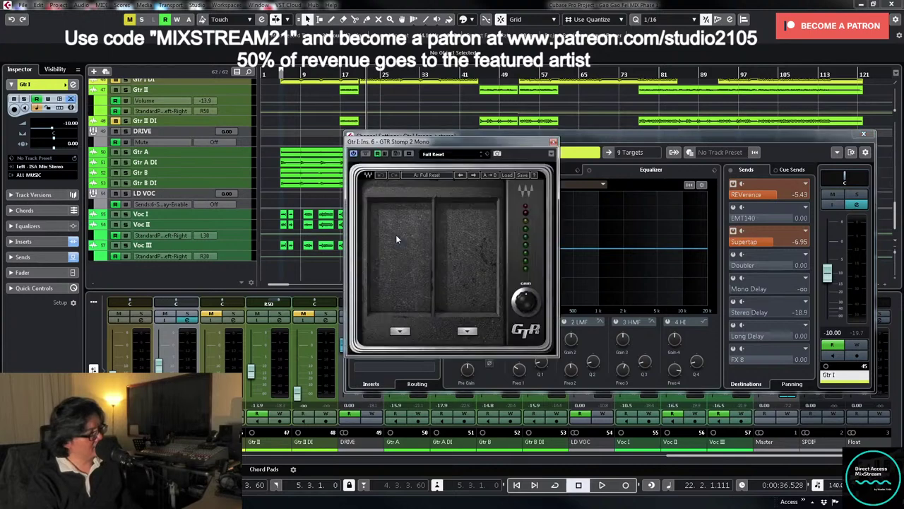
# - Load a Pitcher pedal in the first stomp slot and set its Pitch slider to maximum while auditioning Gtr I from the opening
pyautogui.click(402, 333)
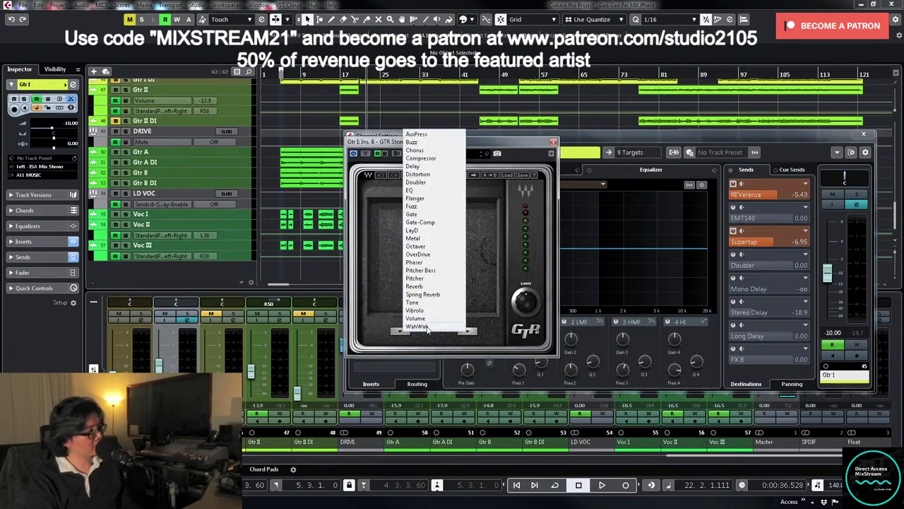
pyautogui.click(421, 280)
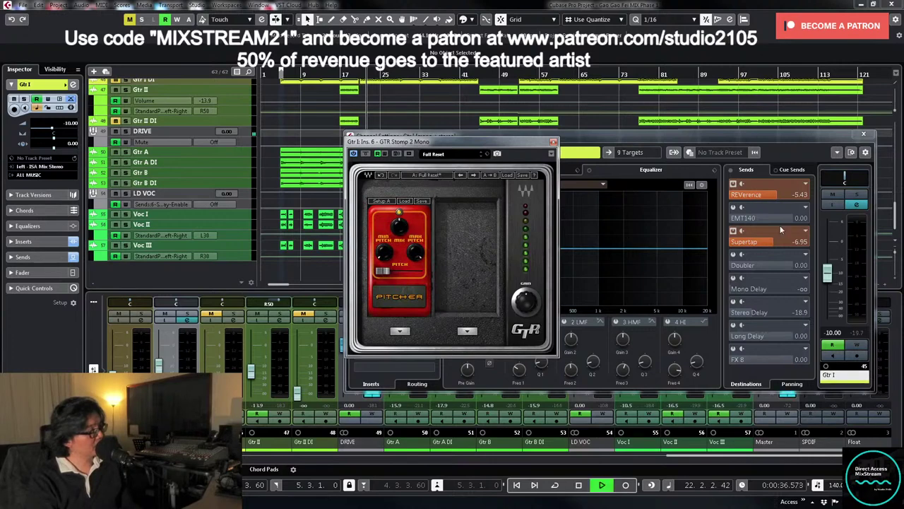
pyautogui.click(300, 99)
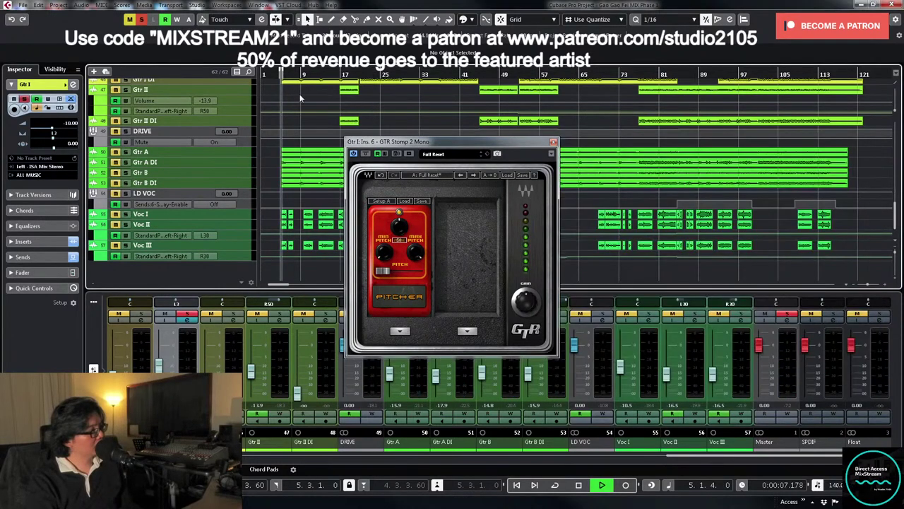
pyautogui.moveTo(384, 271); pyautogui.dragTo(417, 271)
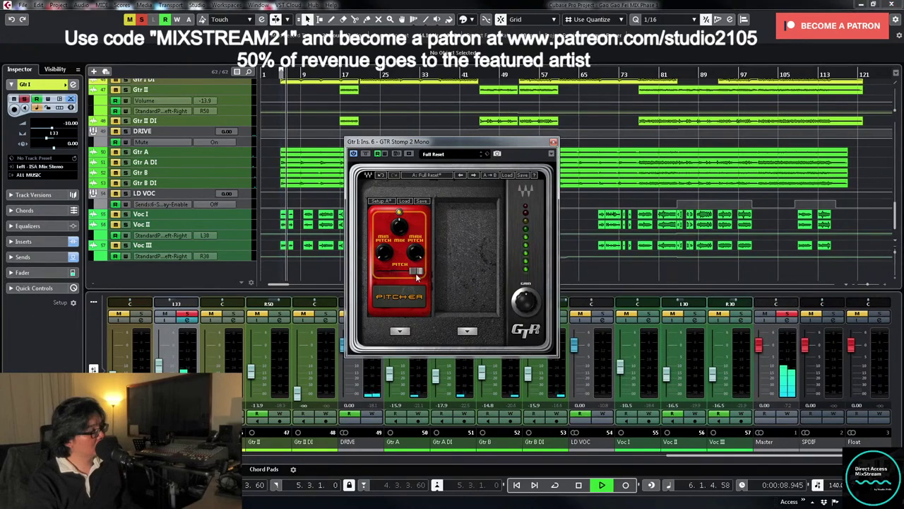
pyautogui.click(399, 227)
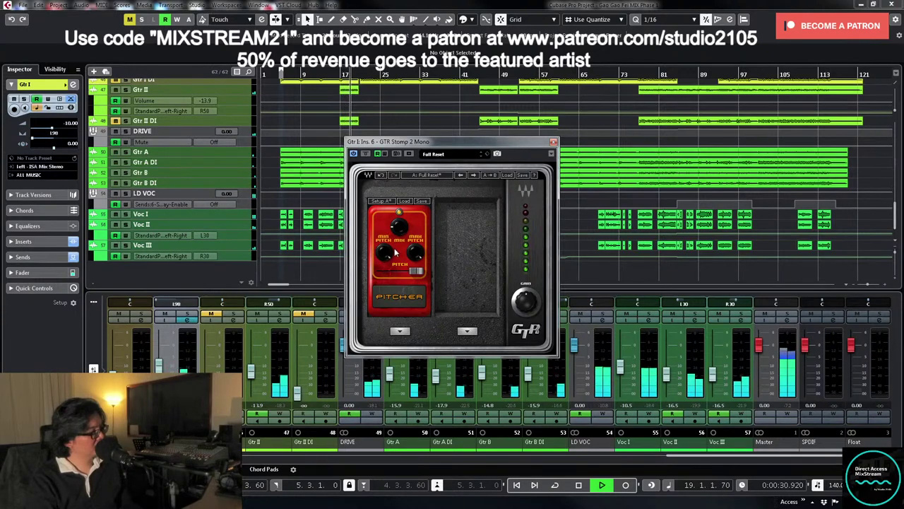
# - Solo Gtr I, stop playback, and add a second Pitcher pedal in the empty stomp slot with its Pitch slider at maximum
pyautogui.click(187, 314)
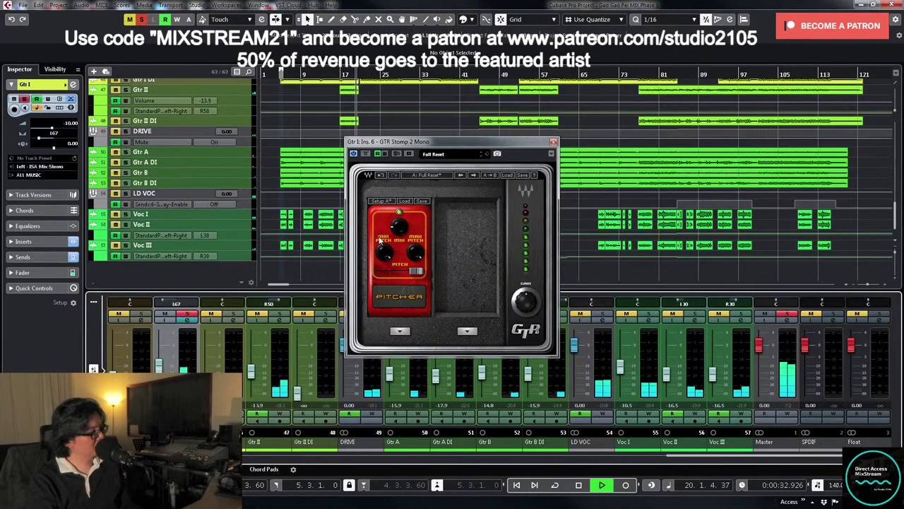
pyautogui.press('space')
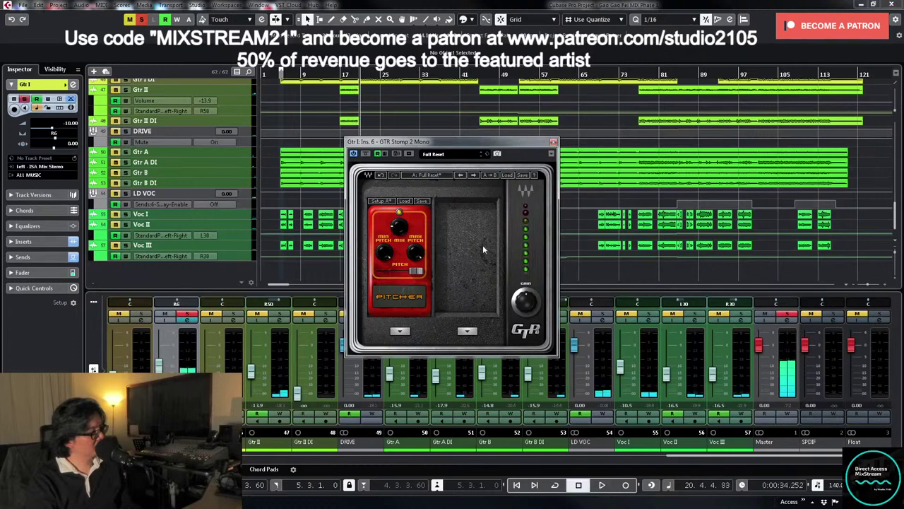
pyautogui.click(470, 333)
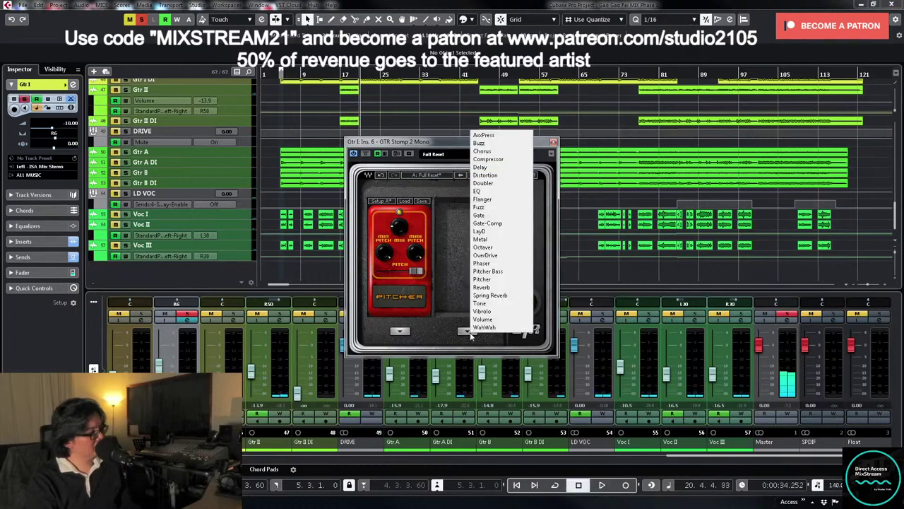
pyautogui.click(495, 280)
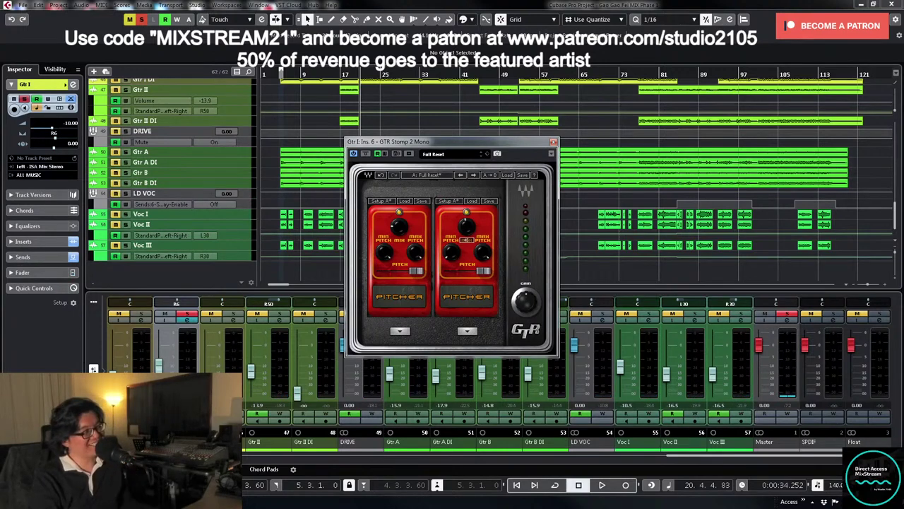
# - Audition the double-Pitcher Gtr I from the song's opening, first soloed and then in the full mix
pyautogui.click(287, 75)
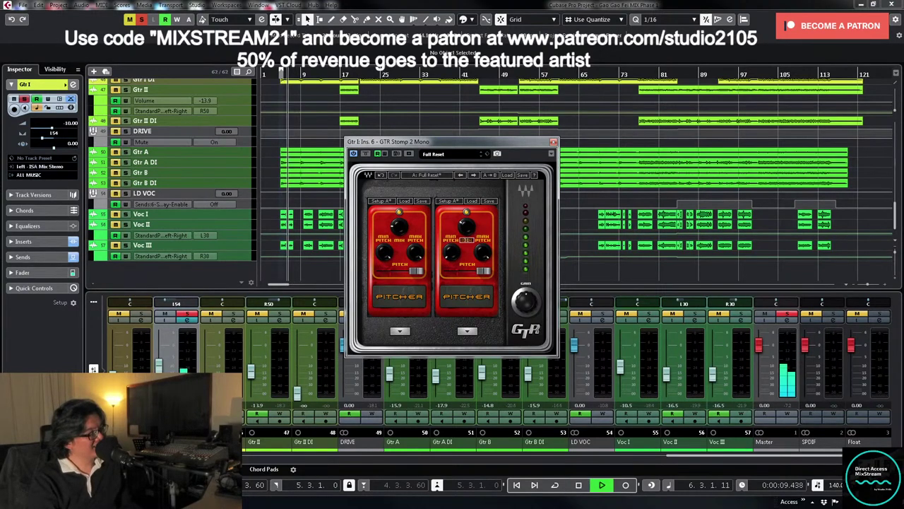
pyautogui.press('space')
pyautogui.click(280, 73)
pyautogui.click(187, 316)
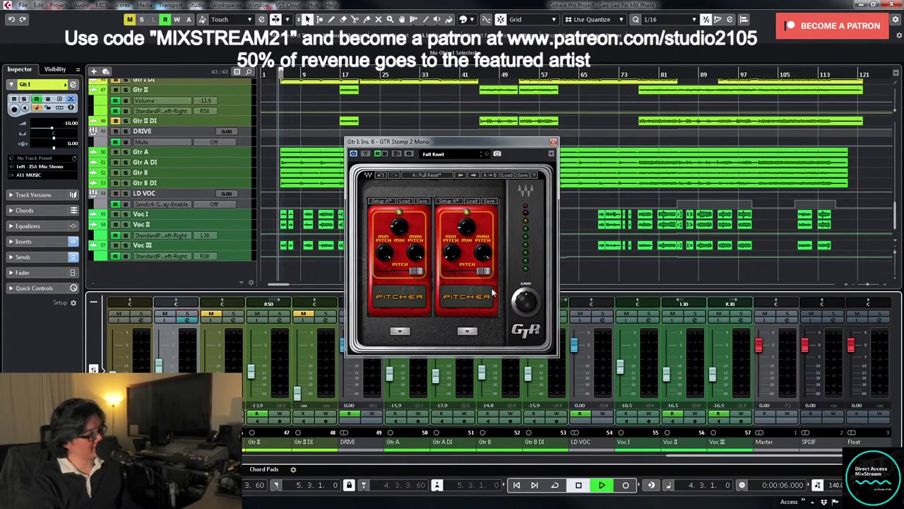
pyautogui.press('space')
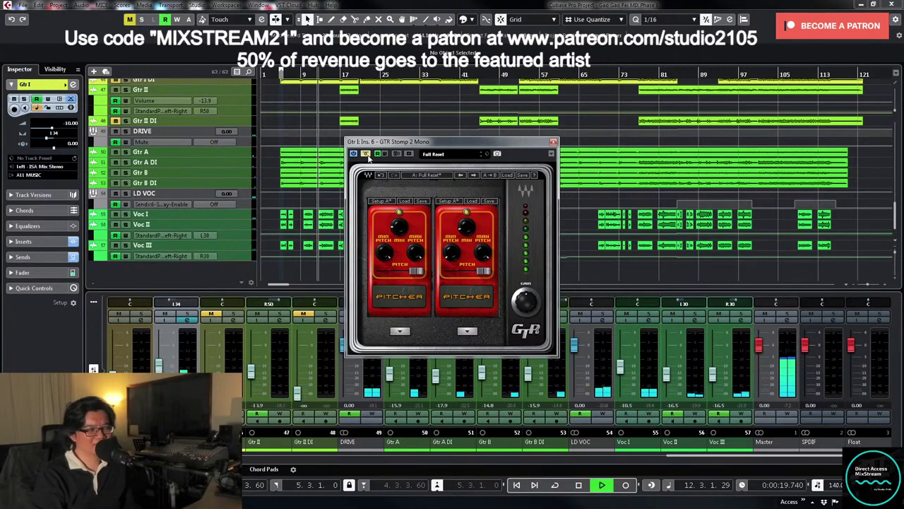
pyautogui.press('space')
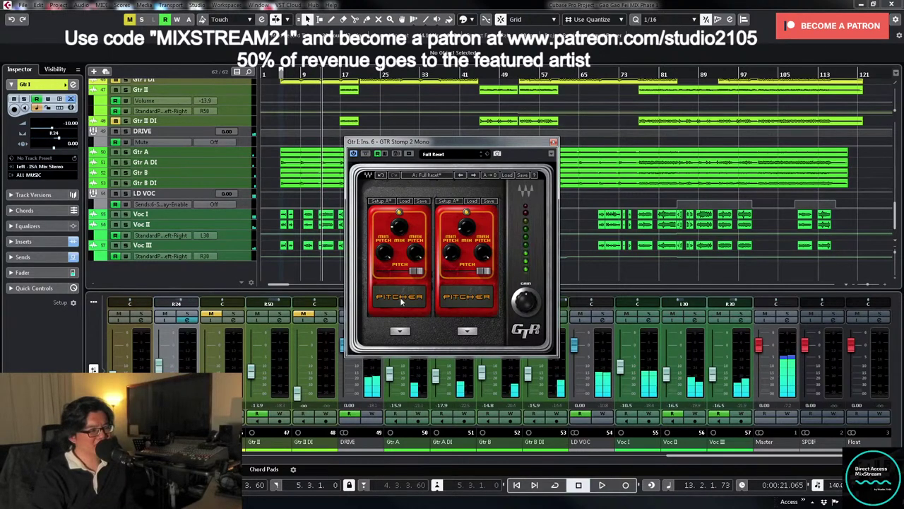
# - Compare Gtr I with GTR Stomp 2 active and bypassed in solo from the opening, then return to the full mix
pyautogui.click(281, 74)
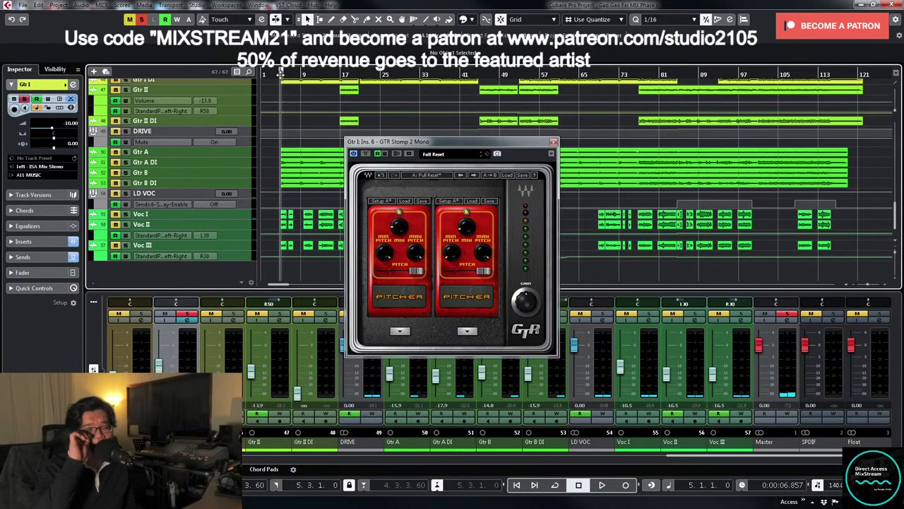
pyautogui.press('space')
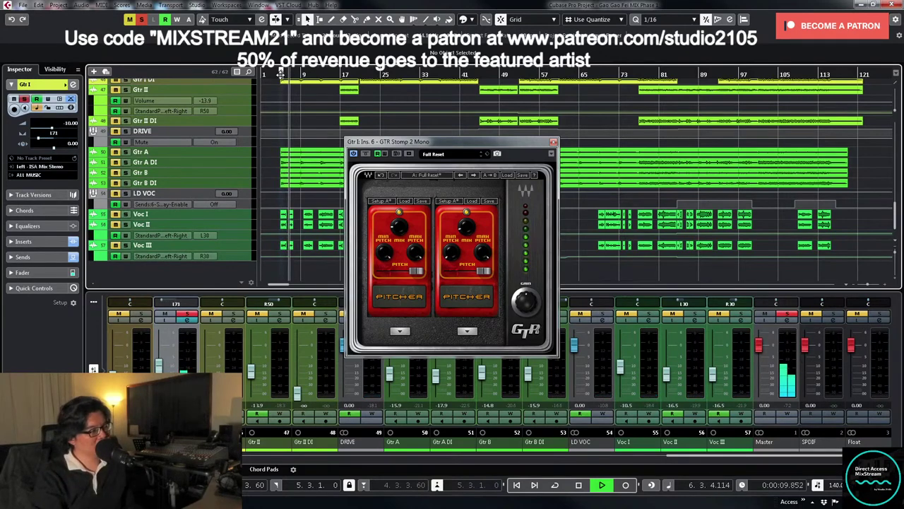
pyautogui.click(188, 315)
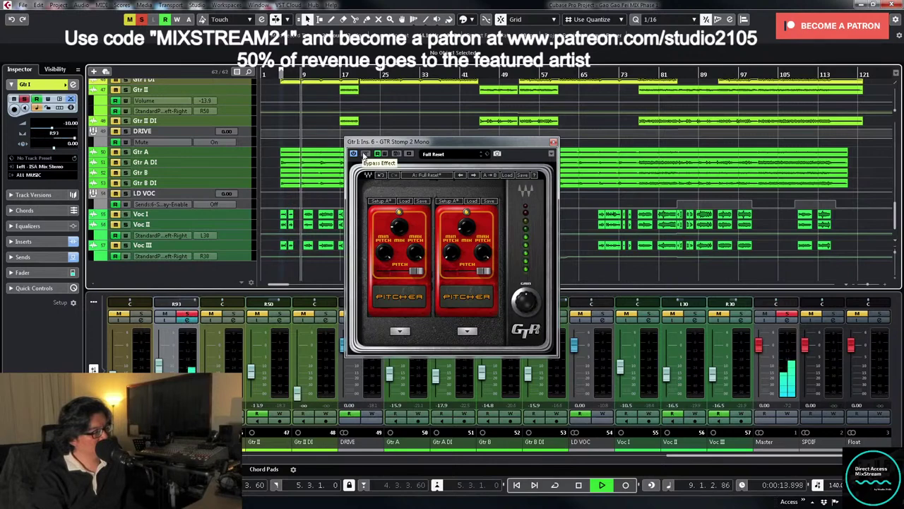
pyautogui.click(365, 154)
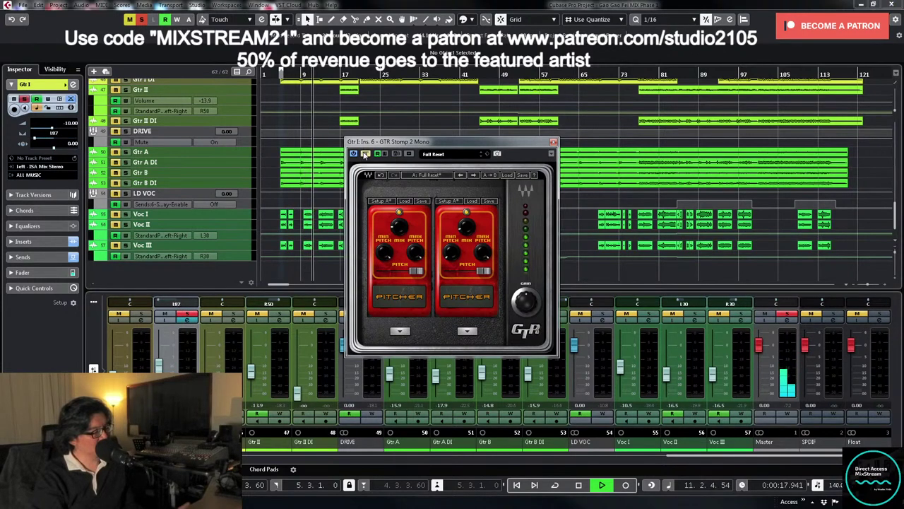
pyautogui.click(189, 315)
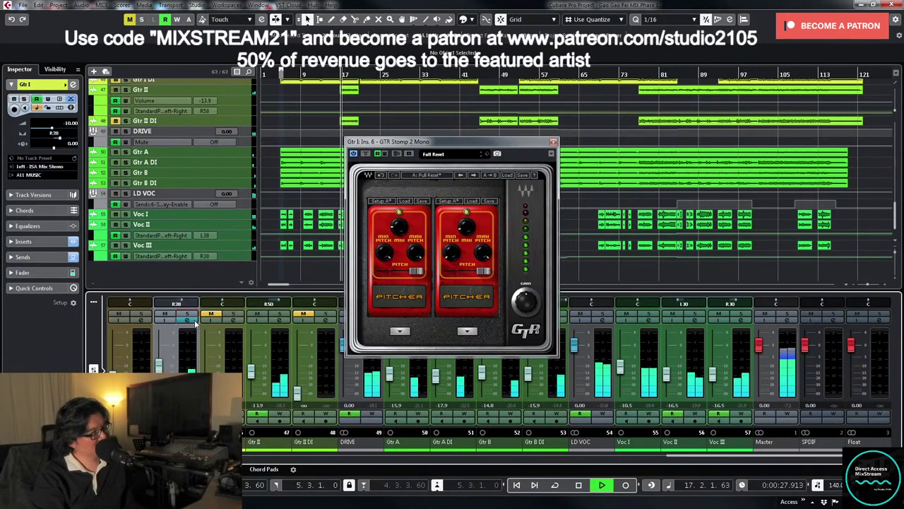
# - Adjust the first Pitcher's Mix knob, close the plug-in, and check Gtr I in the full mix around bar 17
pyautogui.press('space')
pyautogui.moveTo(397, 231); pyautogui.dragTo(397, 226)
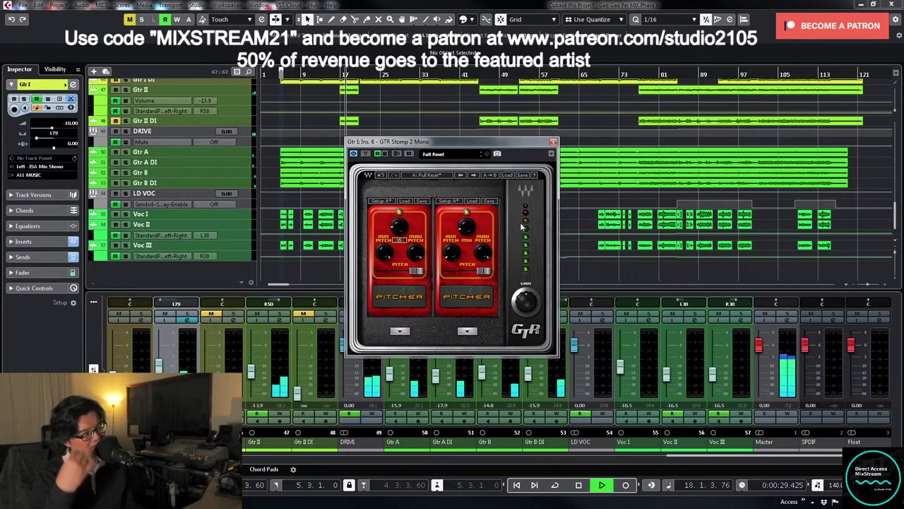
pyautogui.click(553, 141)
pyautogui.scroll(2, 456, 168)
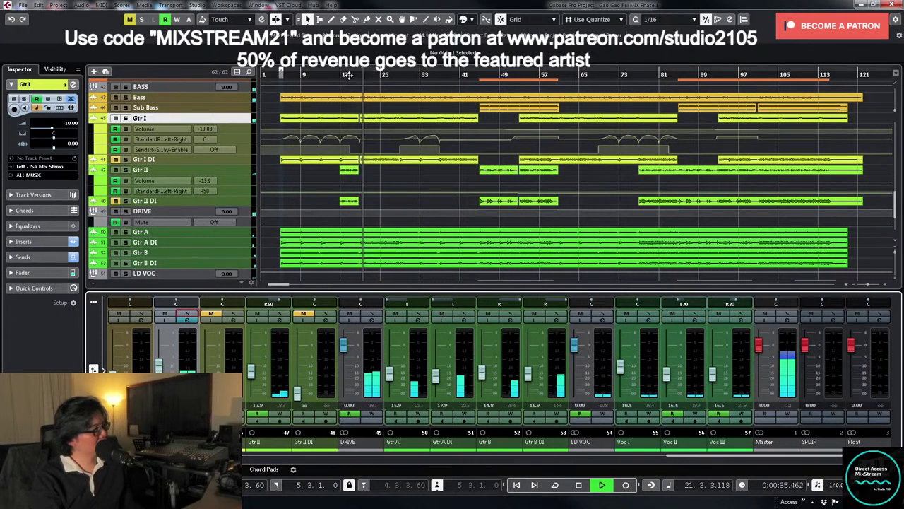
pyautogui.press('space')
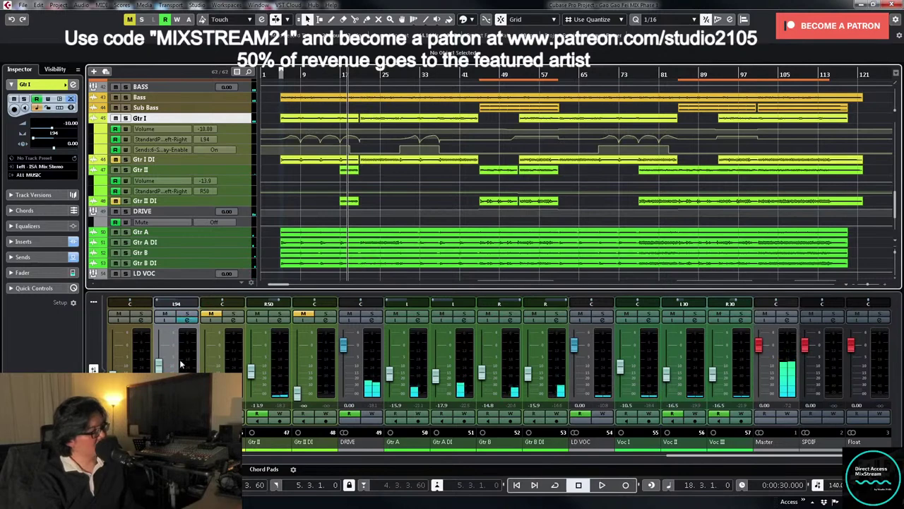
# - Write automation that bypasses GTR Stomp 2 on Gtr I from around bar 21 during playback, and close the channel settings
pyautogui.click(186, 319)
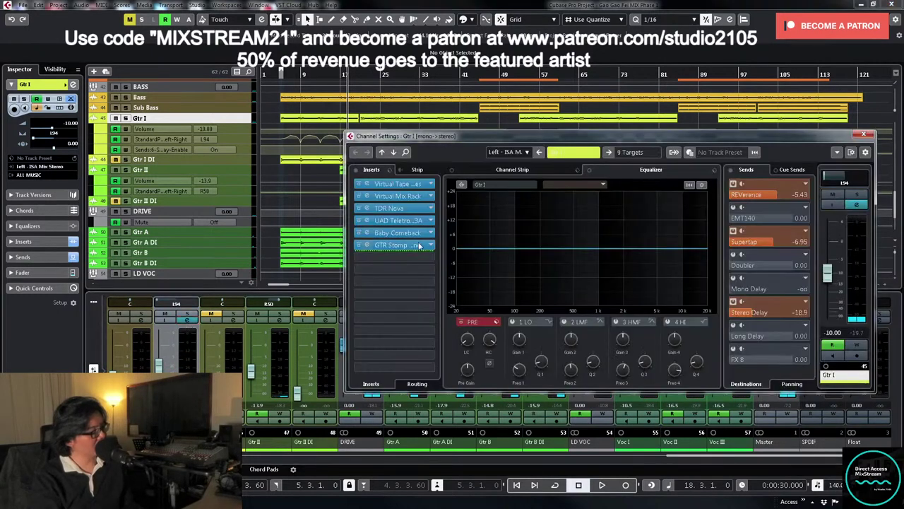
pyautogui.click(833, 345)
pyautogui.press('space')
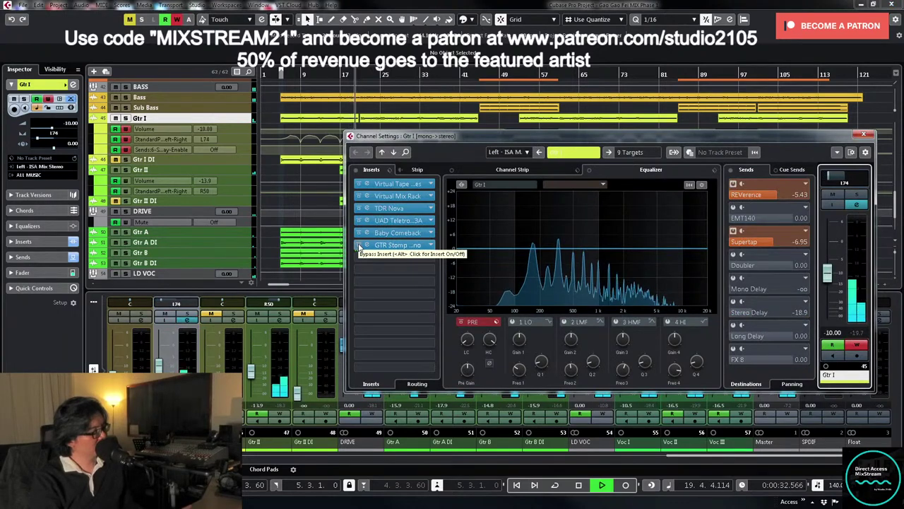
pyautogui.click(359, 245)
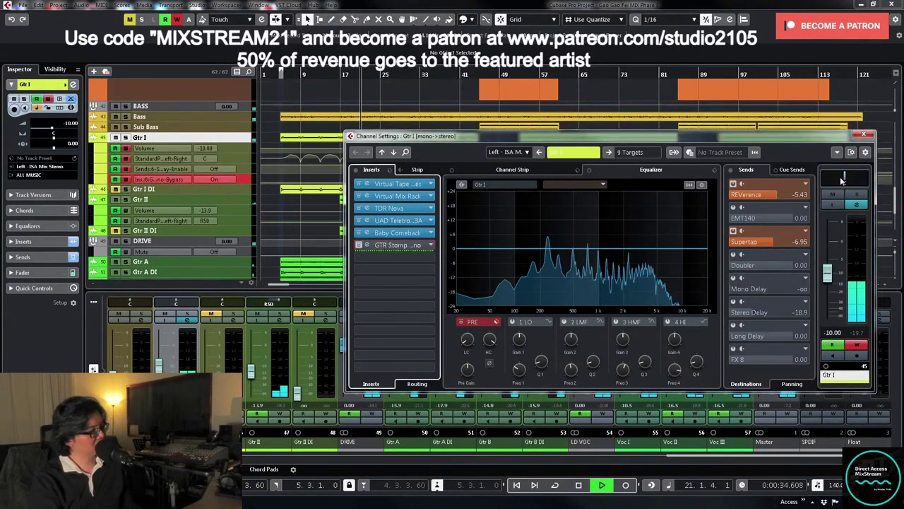
pyautogui.click(865, 134)
# - Enlarge the Gtr I track and its GTR Stomp 2 bypass automation lane, viewed around bars 14 to 37
pyautogui.moveTo(248, 185); pyautogui.dragTo(245, 281)
pyautogui.scroll(1, 469, 207)
pyautogui.press('h')
pyautogui.press('h')
pyautogui.press('h')
pyautogui.press('h')
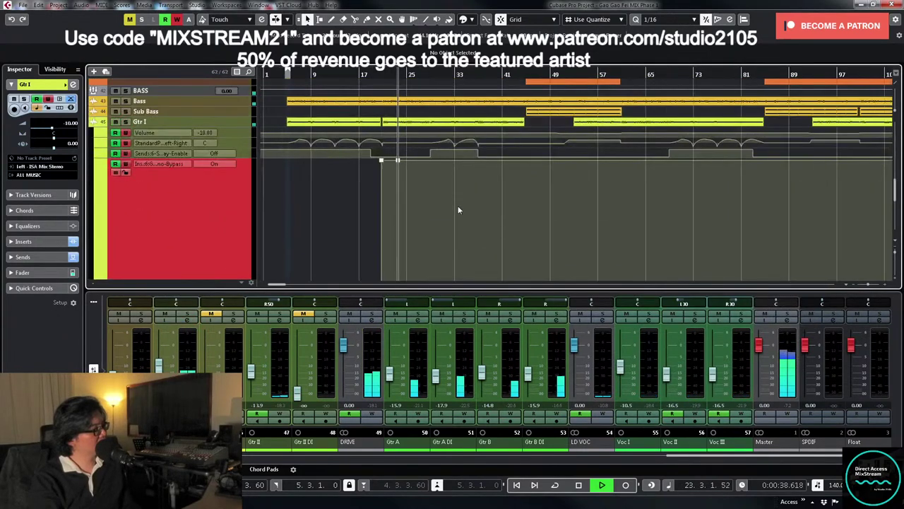
pyautogui.press('h')
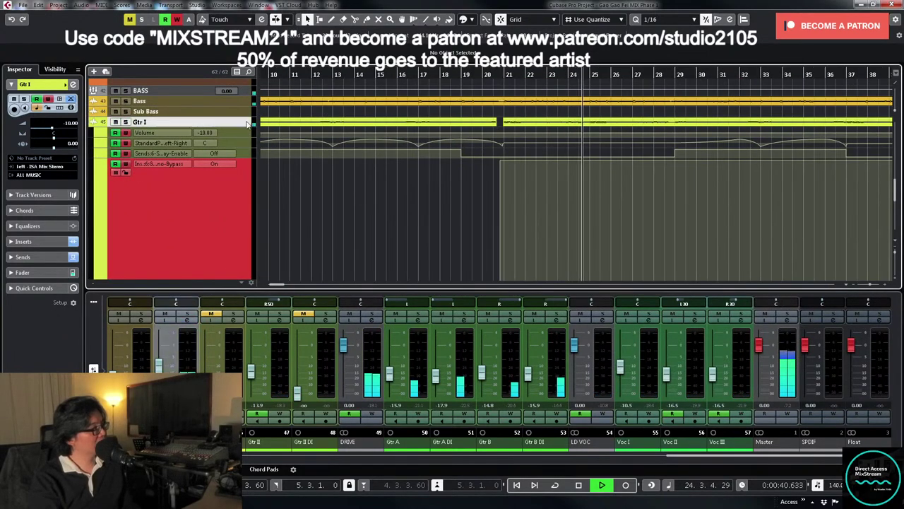
pyautogui.moveTo(245, 127); pyautogui.dragTo(236, 179)
pyautogui.press('h')
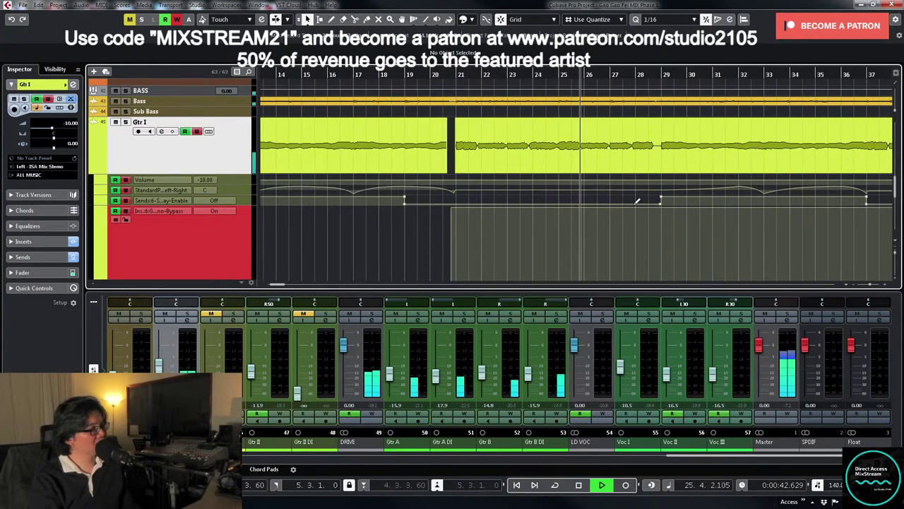
# - Try to draw a bypass-off point at bar 29 in Gtr I's GTR Stomp 2 bypass lane during playback
pyautogui.scroll(-1, 636, 201)
pyautogui.rightClick(626, 200)
pyautogui.scroll(-3, 656, 203)
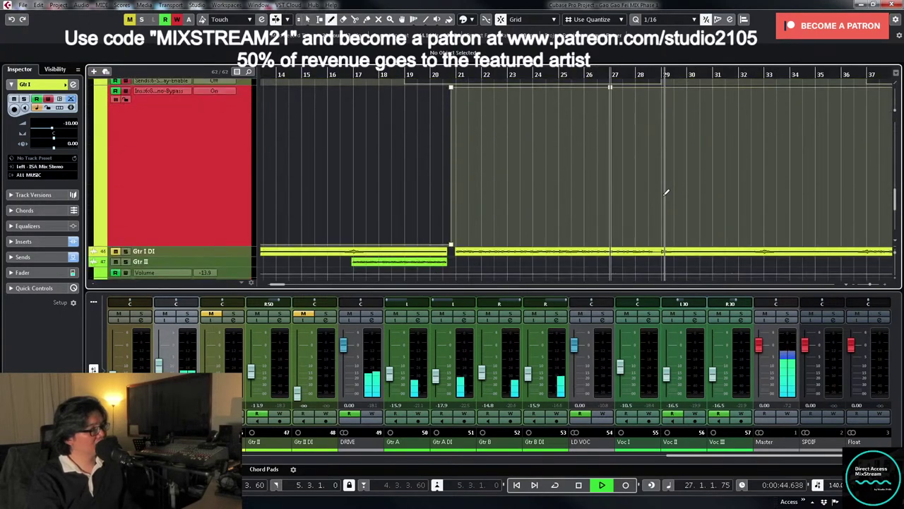
pyautogui.rightClick(656, 242)
pyautogui.click(681, 241)
pyautogui.press('1')
pyautogui.scroll(1, 439, 189)
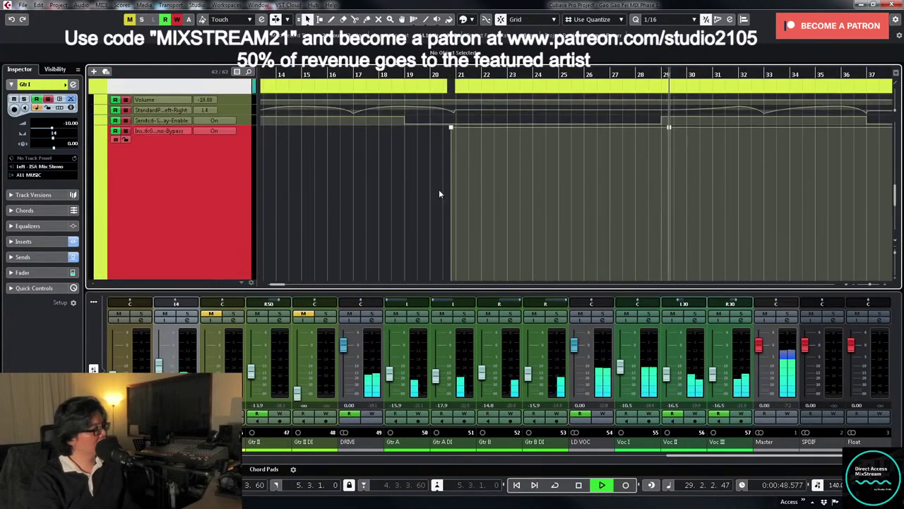
# - Stop playback, disable automation writing on Gtr I, and draw a bypass-off point at bar 29 for GTR Stomp 2
pyautogui.press('space')
pyautogui.click(125, 111)
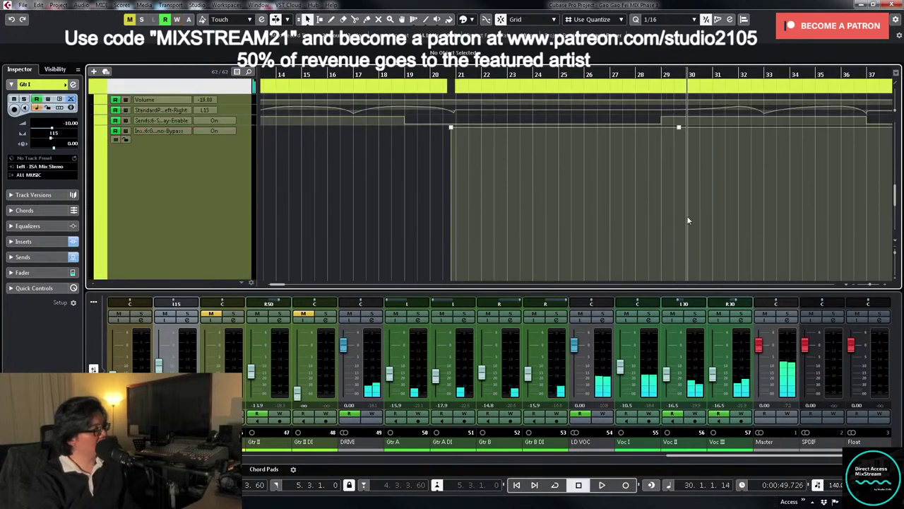
pyautogui.scroll(-2, 689, 221)
pyautogui.rightClick(599, 209)
pyautogui.click(608, 206)
pyautogui.scroll(2, 669, 223)
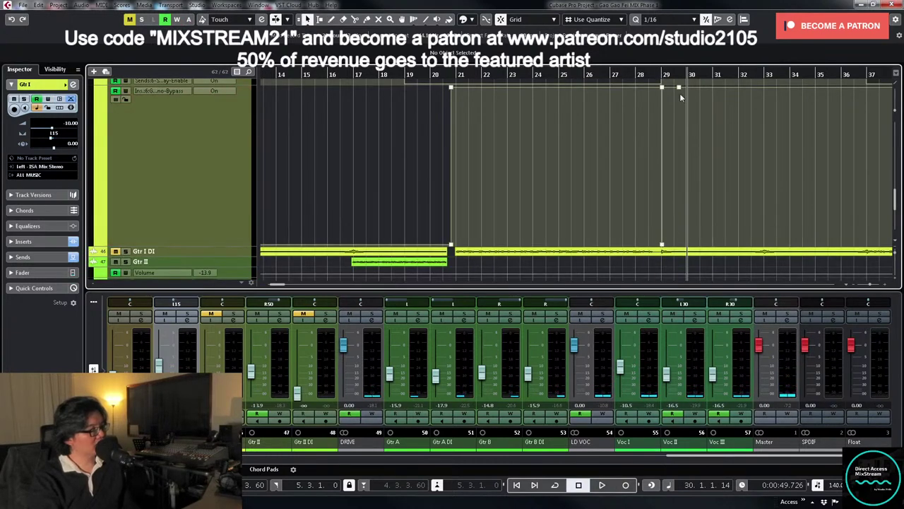
# - Clear the leftover bypass-on points around bars 29 and 30 and align the bypass-off point to 29.1.1.0
pyautogui.moveTo(679, 88); pyautogui.dragTo(677, 114)
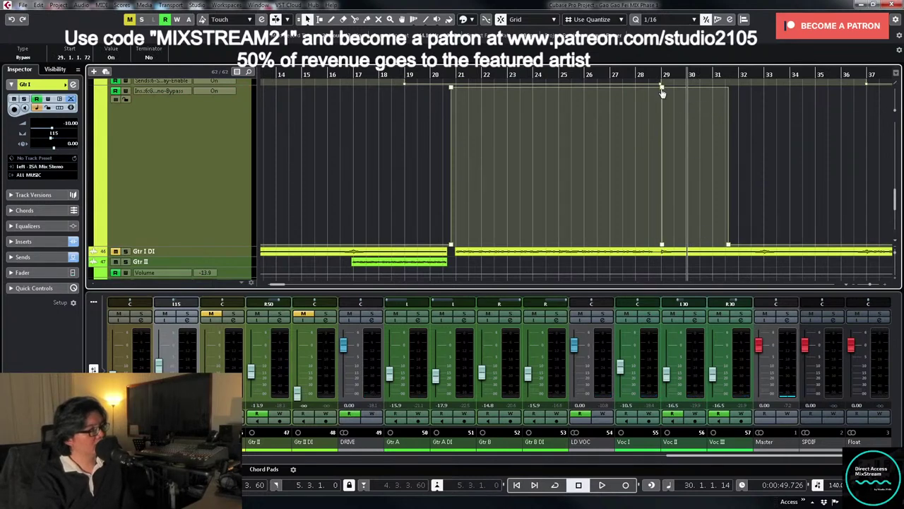
pyautogui.click(664, 89)
pyautogui.press('Delete')
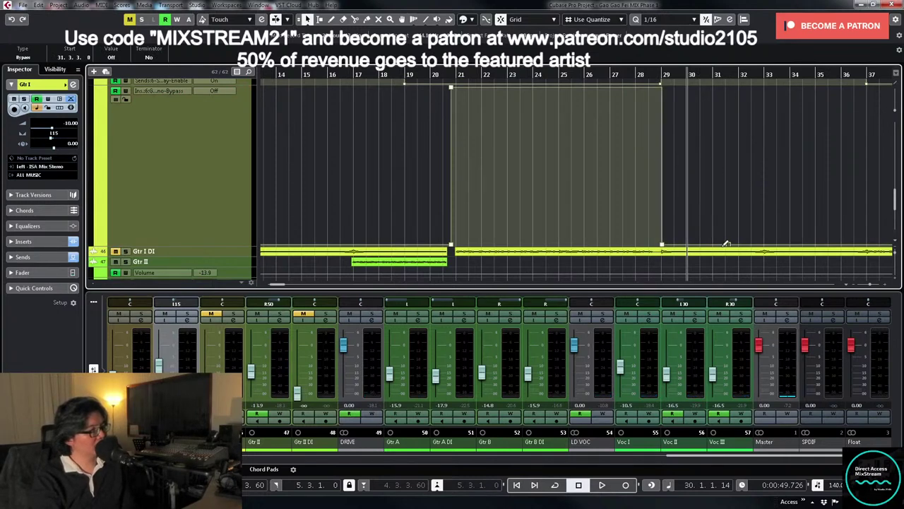
pyautogui.click(661, 245)
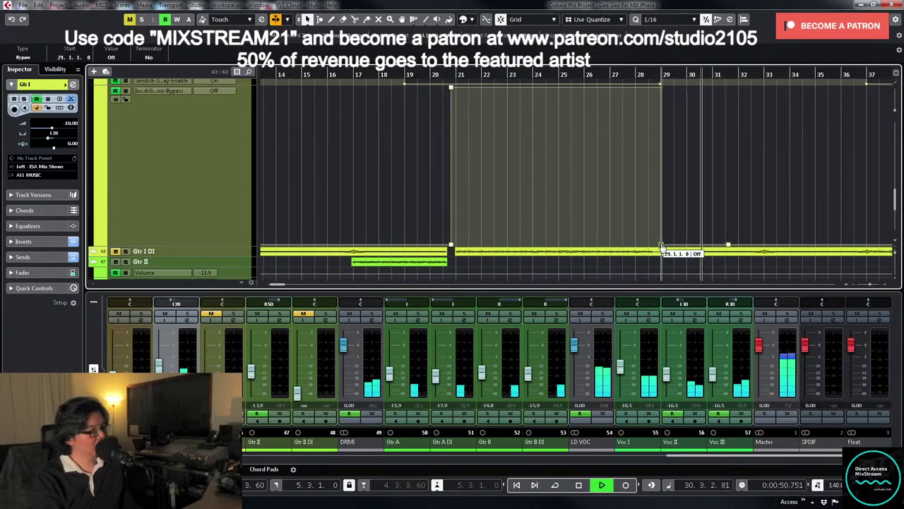
# - Draw a bypass-on point for GTR Stomp 2 on Gtr I and align it to bar 37
pyautogui.press('g')
pyautogui.press('g')
pyautogui.press('g')
pyautogui.press('g')
pyautogui.press('g')
pyautogui.press('g')
pyautogui.scroll(2, 719, 213)
pyautogui.scroll(-1, 719, 212)
pyautogui.press('h')
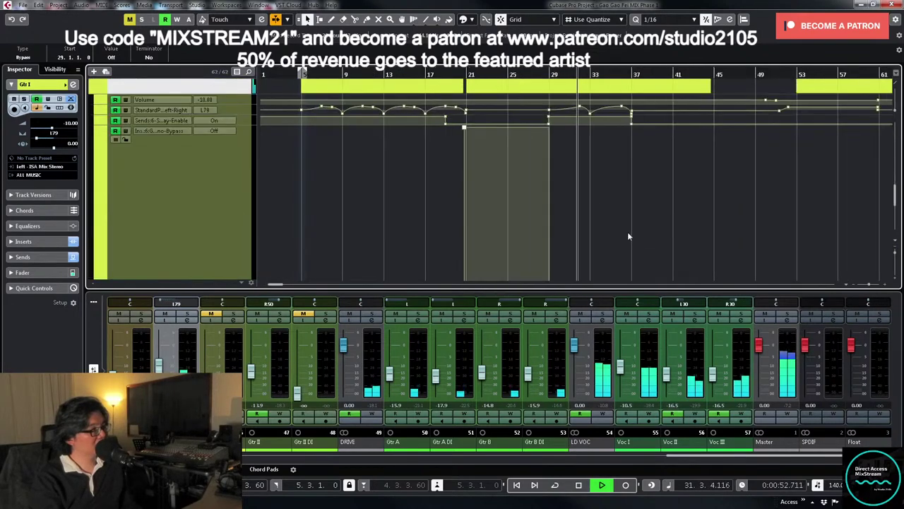
pyautogui.press('h')
pyautogui.press('h')
pyautogui.press('h')
pyautogui.press('h')
pyautogui.press('h')
pyautogui.rightClick(648, 165)
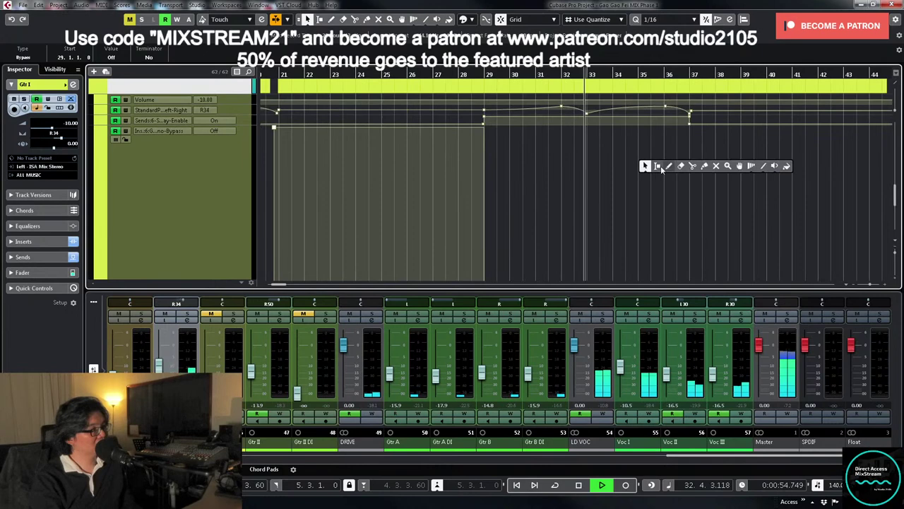
pyautogui.click(670, 166)
pyautogui.press('h')
pyautogui.press('h')
pyautogui.press('h')
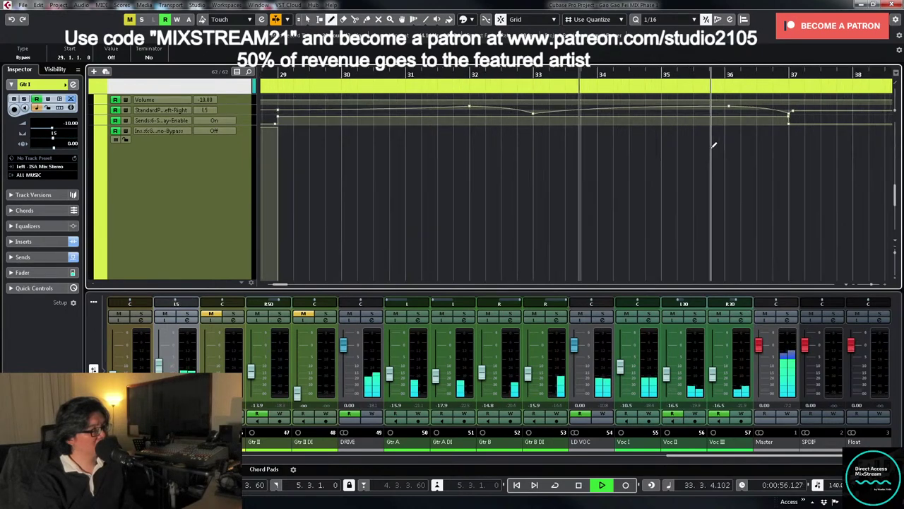
pyautogui.click(783, 132)
pyautogui.press('1')
pyautogui.moveTo(783, 128); pyautogui.dragTo(789, 130)
# - Draw a bypass-off point in Gtr I's GTR Stomp 2 bypass lane and align it to bar 69
pyautogui.press('g')
pyautogui.press('g')
pyautogui.press('g')
pyautogui.press('g')
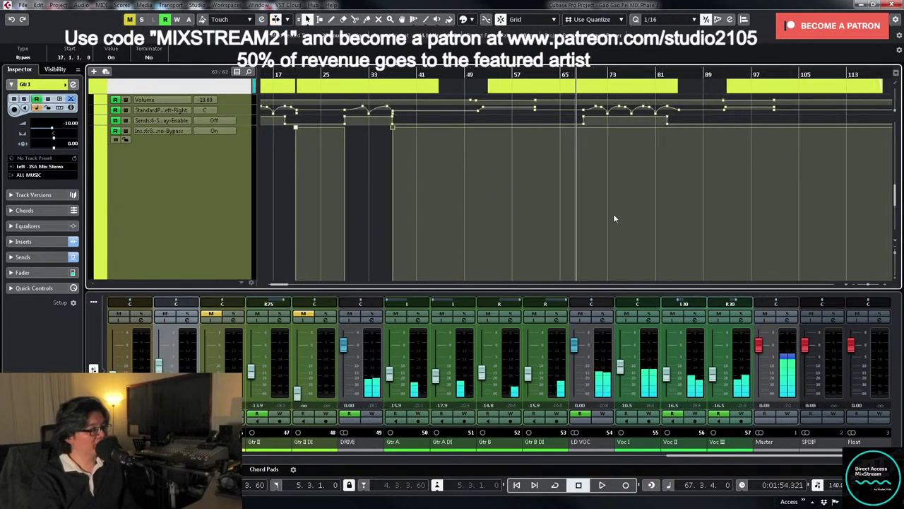
pyautogui.press('h')
pyautogui.press('h')
pyautogui.scroll(-2, 601, 206)
pyautogui.rightClick(560, 167)
pyautogui.click(584, 166)
pyautogui.press('space')
pyautogui.click(593, 192)
pyautogui.rightClick(590, 194)
pyautogui.press('h')
pyautogui.press('h')
pyautogui.press('h')
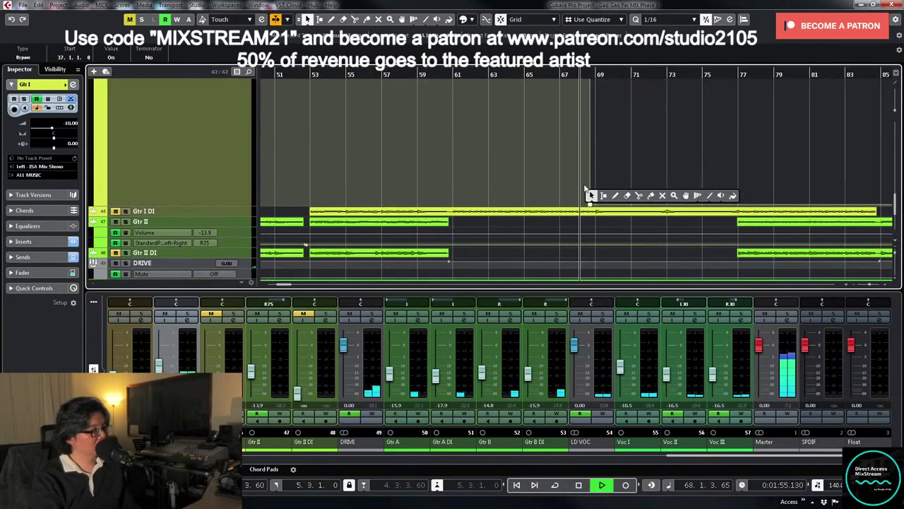
pyautogui.click(591, 195)
pyautogui.press('space')
pyautogui.moveTo(602, 207); pyautogui.dragTo(621, 208)
pyautogui.press('space')
# - Play from around bar 81, draw a GTR Stomp 2 bypass-on point at bar 85, and return to the full project overview
pyautogui.scroll(3, 778, 196)
pyautogui.press('g')
pyautogui.press('g')
pyautogui.press('g')
pyautogui.press('g')
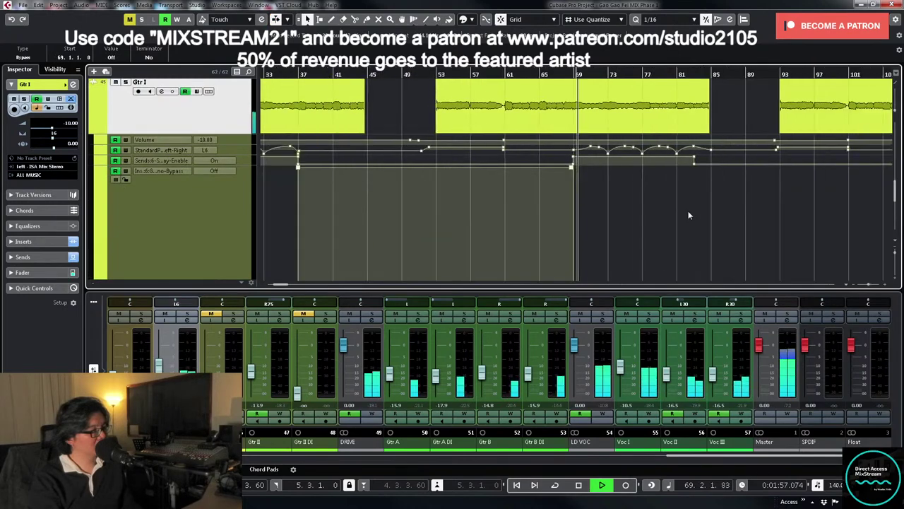
pyautogui.scroll(-3, 688, 210)
pyautogui.click(681, 73)
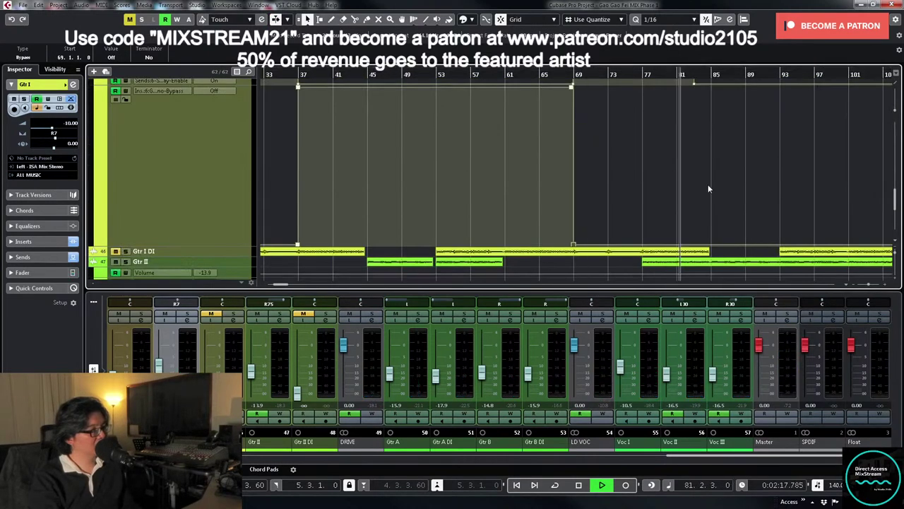
pyautogui.rightClick(671, 217)
pyautogui.click(684, 212)
pyautogui.scroll(2, 687, 211)
pyautogui.press('h')
pyautogui.press('h')
pyautogui.press('h')
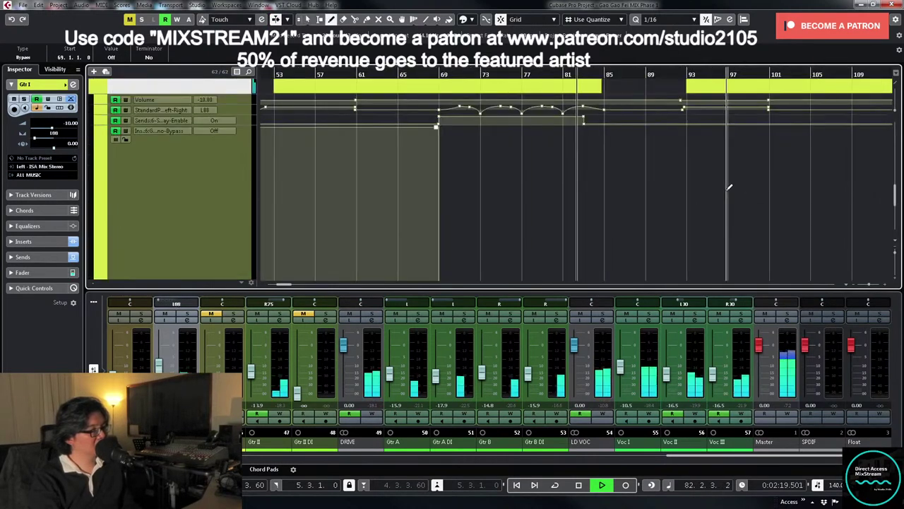
pyautogui.click(663, 147)
pyautogui.rightClick(666, 147)
pyautogui.click(662, 150)
pyautogui.scroll(-2, 712, 177)
pyautogui.scroll(3, 729, 142)
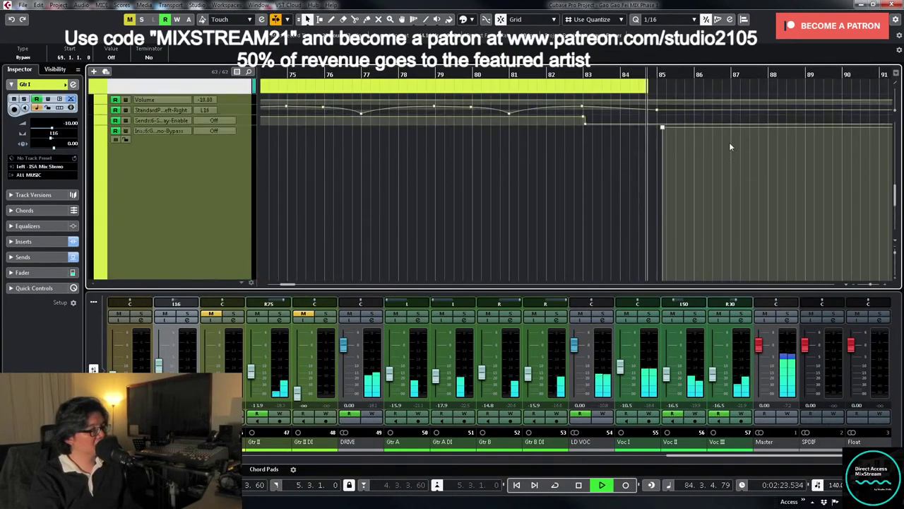
pyautogui.hotkey('shift', 'f')
pyautogui.press('z')
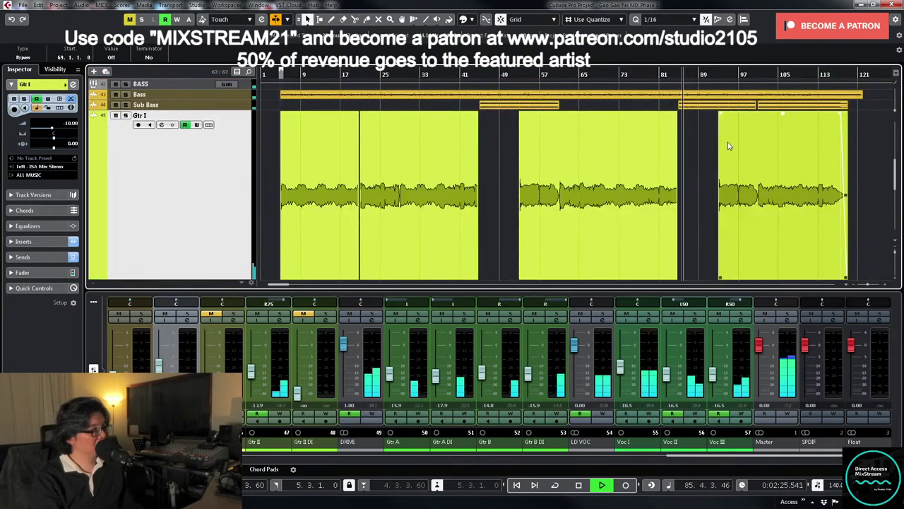
pyautogui.press('z')
# - Raise the LD VOC channel's Stereo Delay send to -27.2 and close its channel settings
pyautogui.scroll(-2, 711, 211)
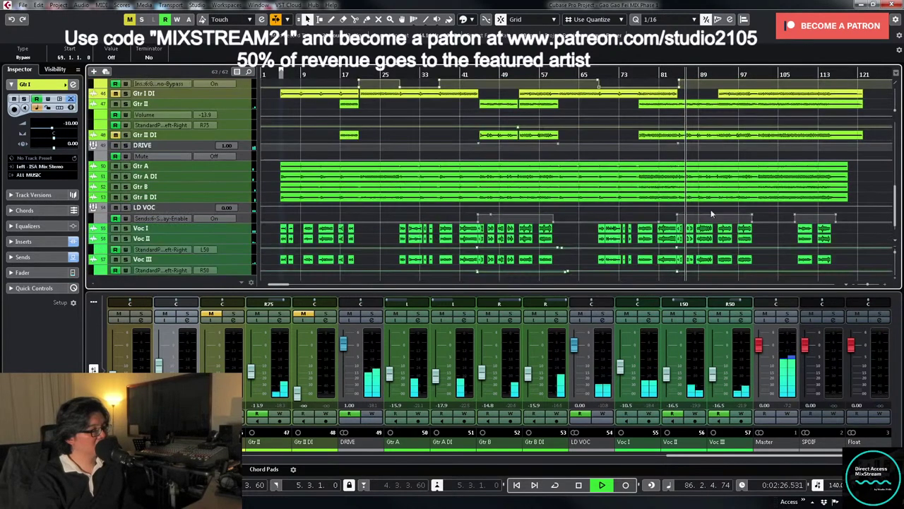
pyautogui.click(599, 322)
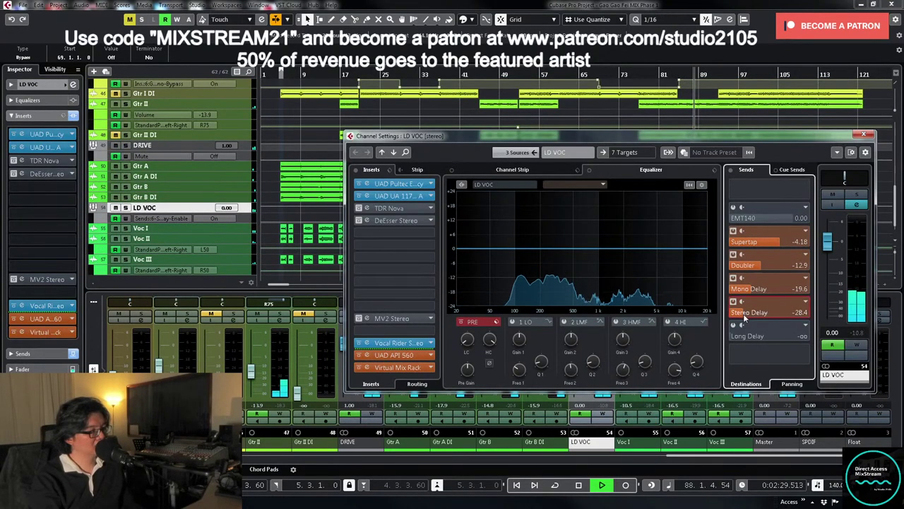
pyautogui.moveTo(745, 314); pyautogui.dragTo(746, 314)
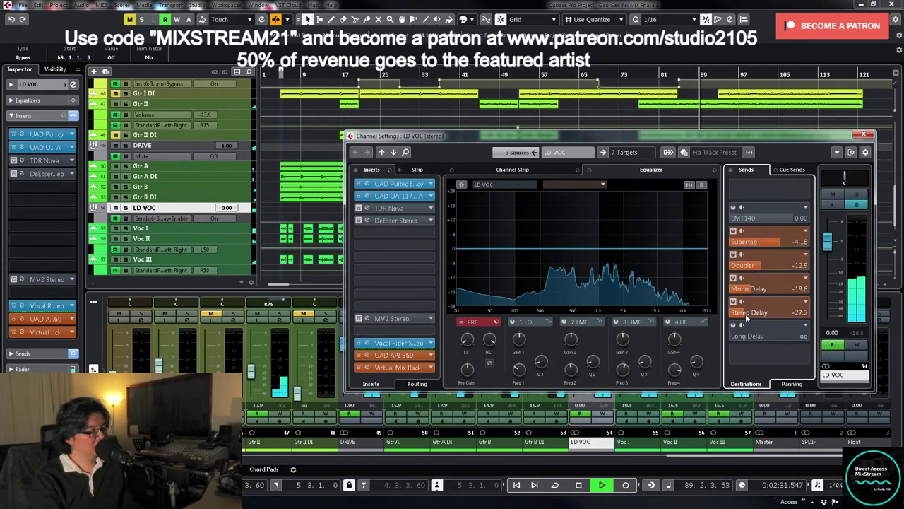
pyautogui.click(865, 135)
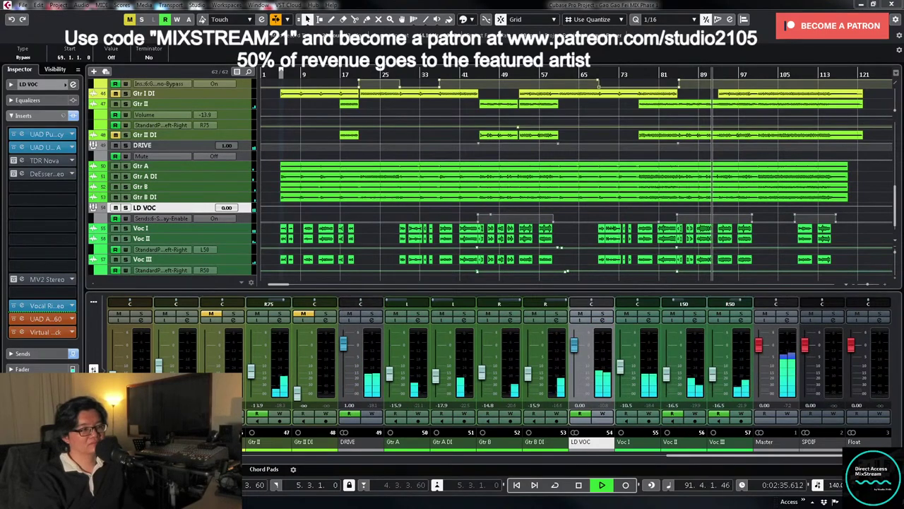
# - Try to load Soundtoys LittlePrimalTap in the Long Delay channel's first insert slot, and close the channel settings
pyautogui.press('e')
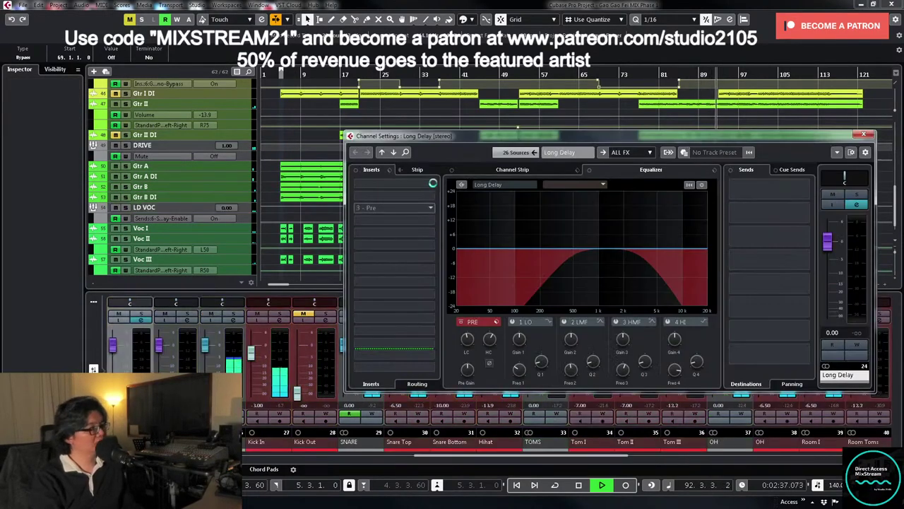
pyautogui.click(432, 185)
pyautogui.scroll(-4, 398, 392)
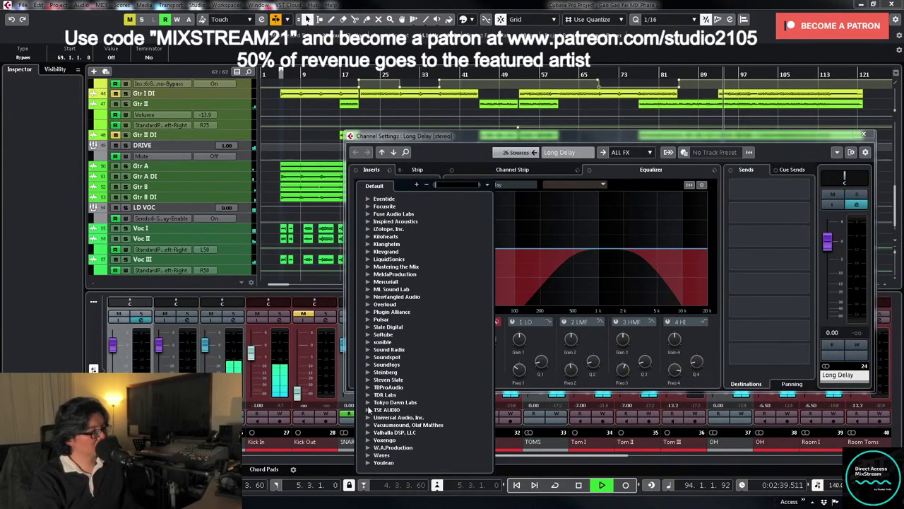
pyautogui.click(370, 365)
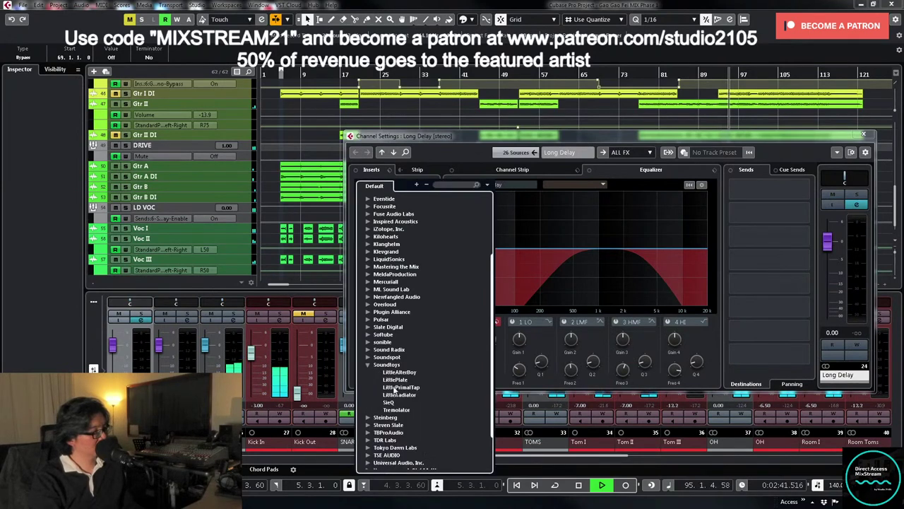
pyautogui.click(394, 388)
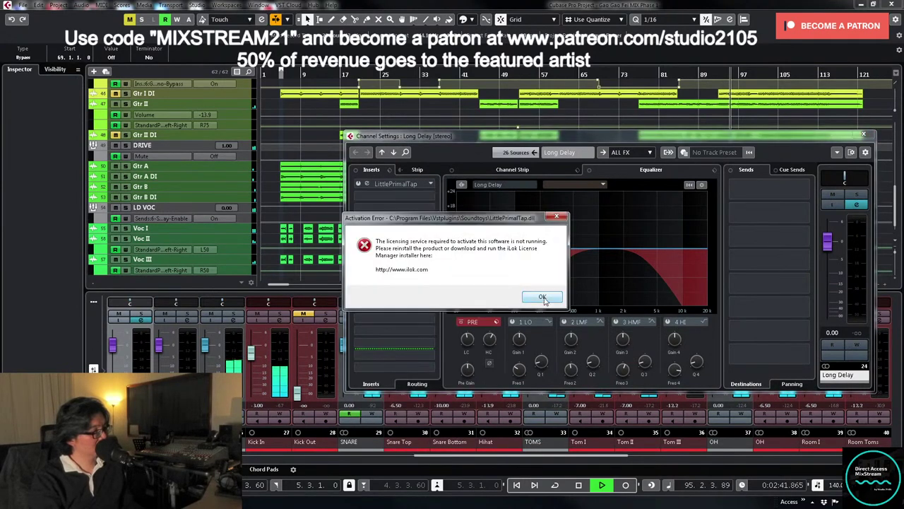
pyautogui.click(542, 297)
pyautogui.click(870, 135)
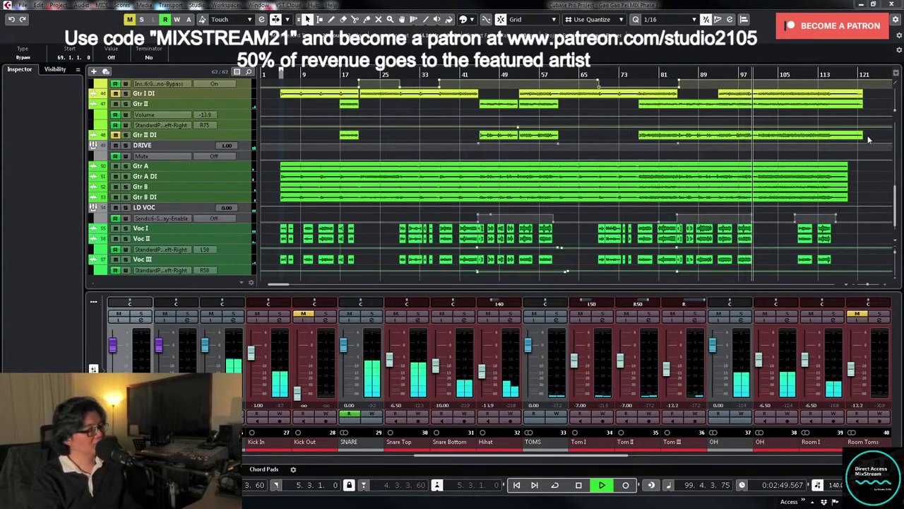
pyautogui.scroll(5, 830, 169)
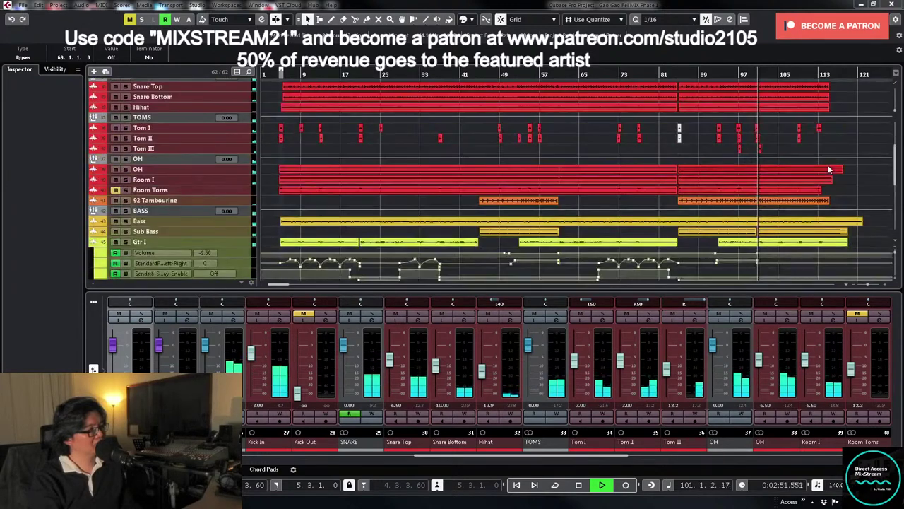
pyautogui.scroll(3, 830, 169)
pyautogui.scroll(-6, 870, 164)
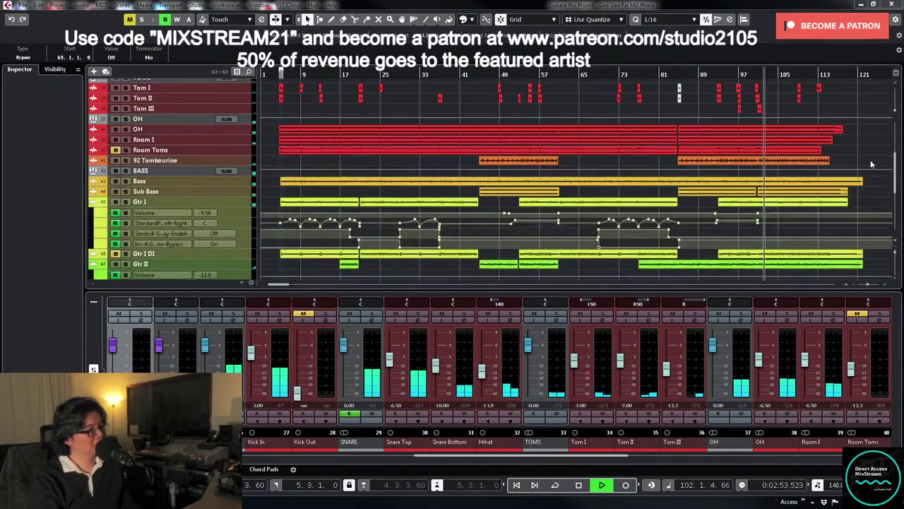
pyautogui.scroll(-5, 866, 166)
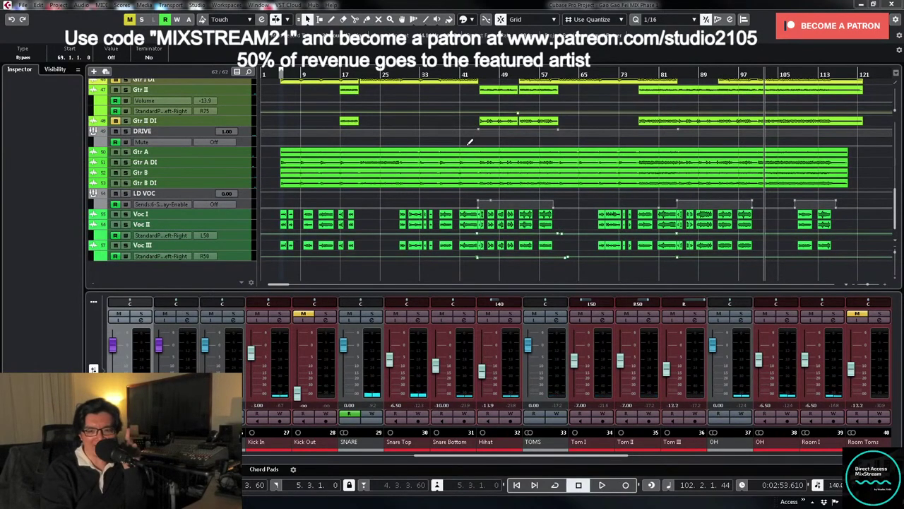
# - Find the STEREO group in the mixer and open its channel settings, with the playhead placed at about bar 44
pyautogui.scroll(5, 623, 188)
pyautogui.scroll(5, 623, 185)
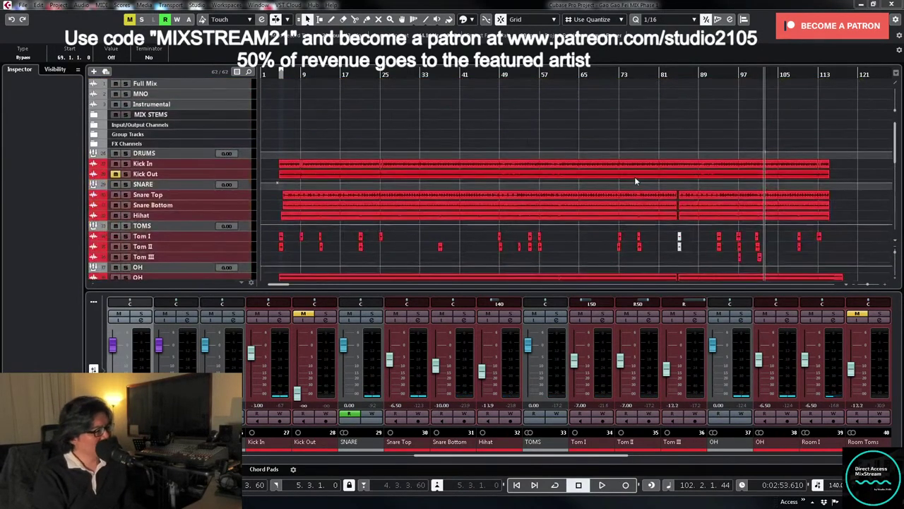
pyautogui.scroll(-10, 635, 177)
pyautogui.click(478, 72)
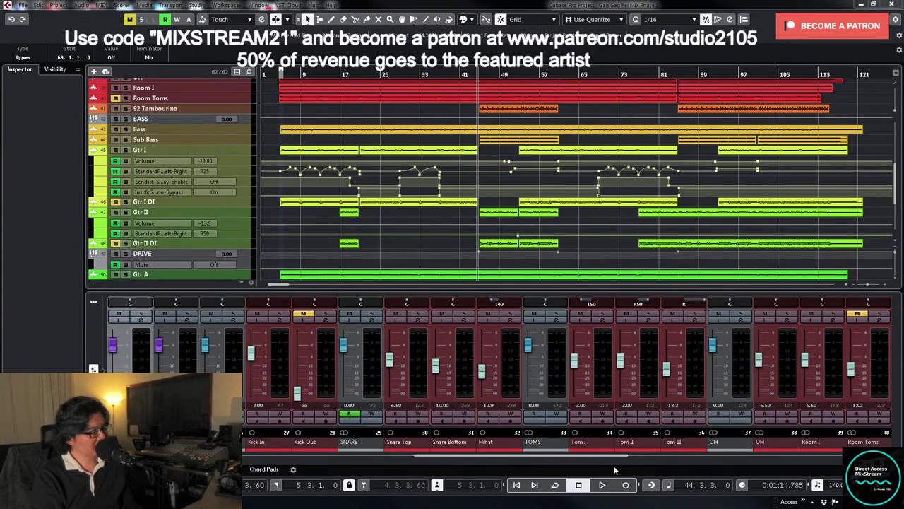
pyautogui.moveTo(619, 458); pyautogui.dragTo(324, 458)
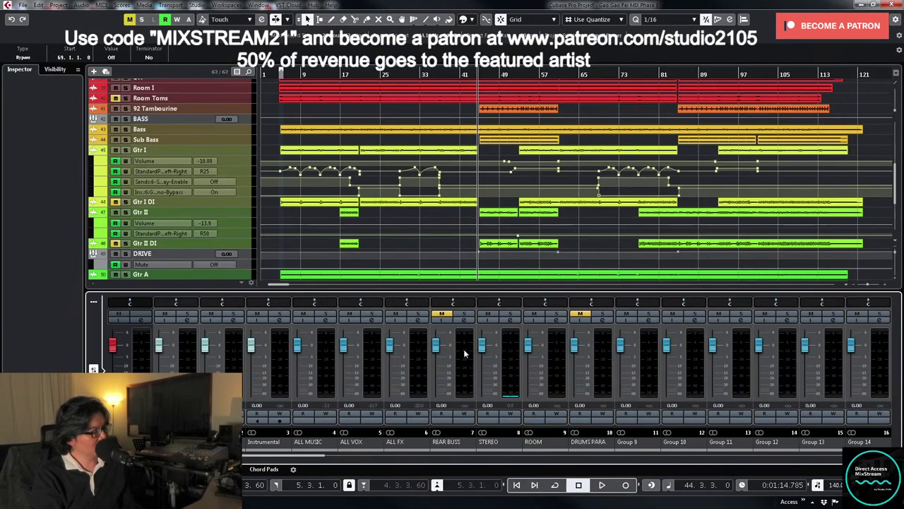
pyautogui.click(510, 319)
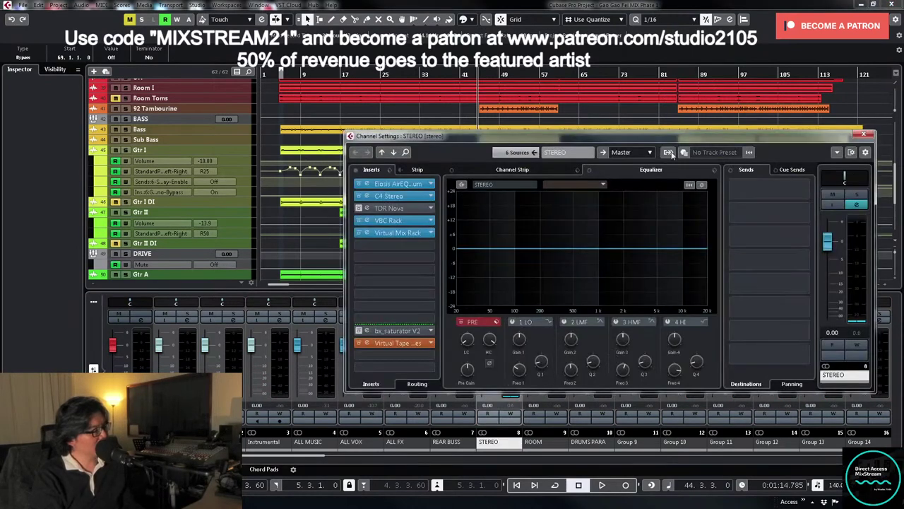
pyautogui.moveTo(695, 143); pyautogui.dragTo(614, 166)
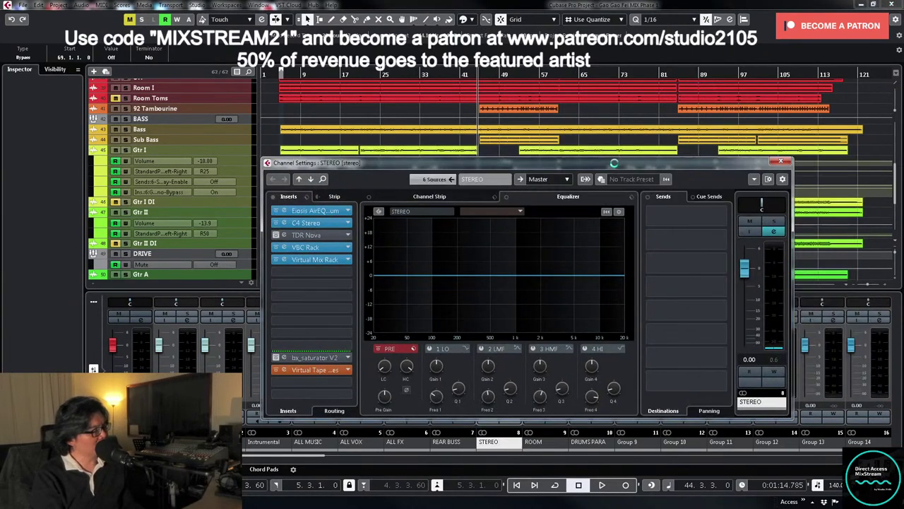
# - Move the playhead to about bar 84, reopen the STEREO channel settings, and look over the AirEQ insert
pyautogui.click(722, 75)
pyautogui.scroll(-5, 752, 176)
pyautogui.scroll(5, 751, 176)
pyautogui.click(676, 73)
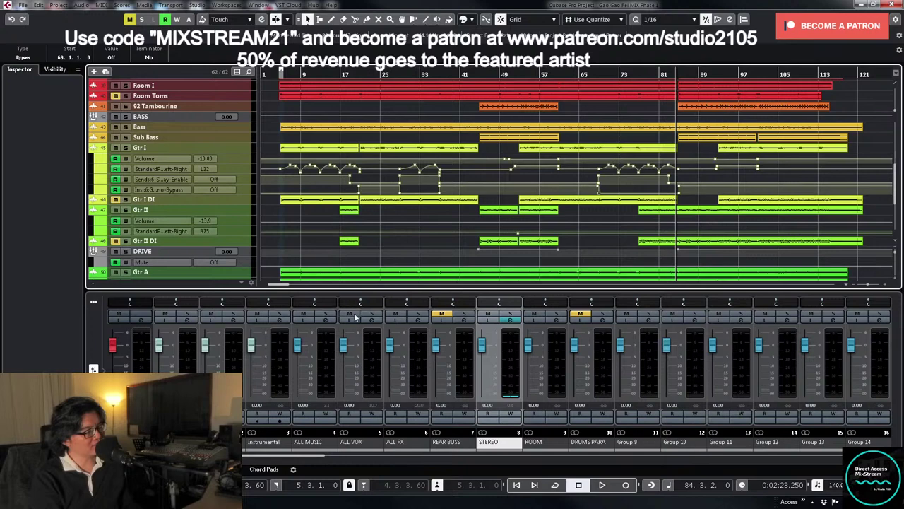
pyautogui.click(509, 321)
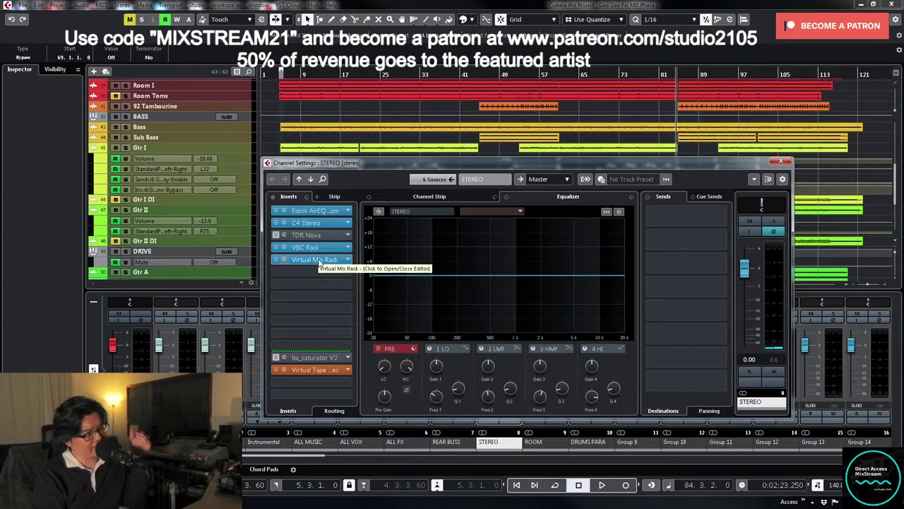
pyautogui.click(322, 211)
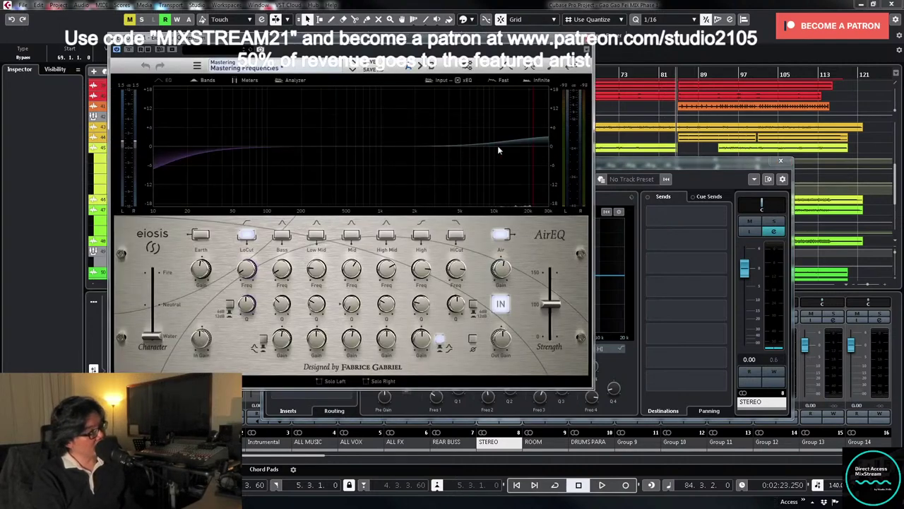
pyautogui.click(586, 46)
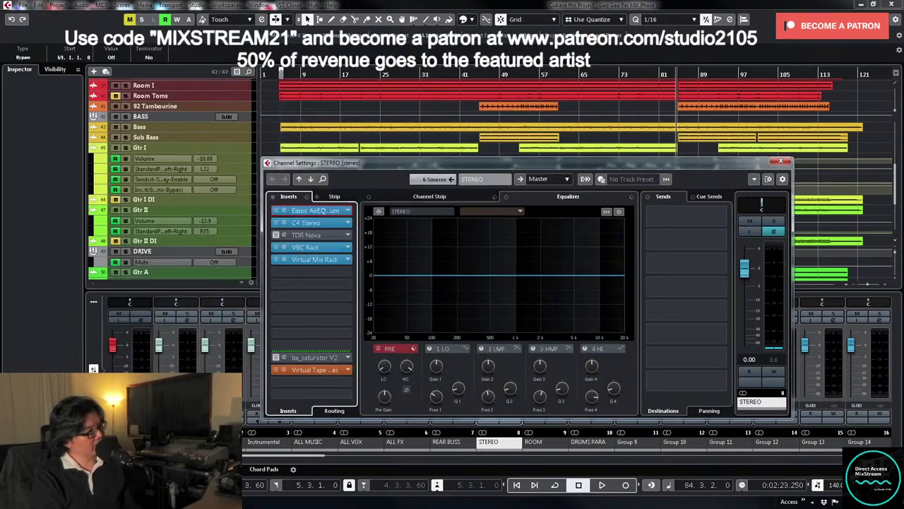
# - During playback, lower all band thresholds of the STEREO channel's C4 together by about 18 dB and close the plug-in
pyautogui.click(311, 223)
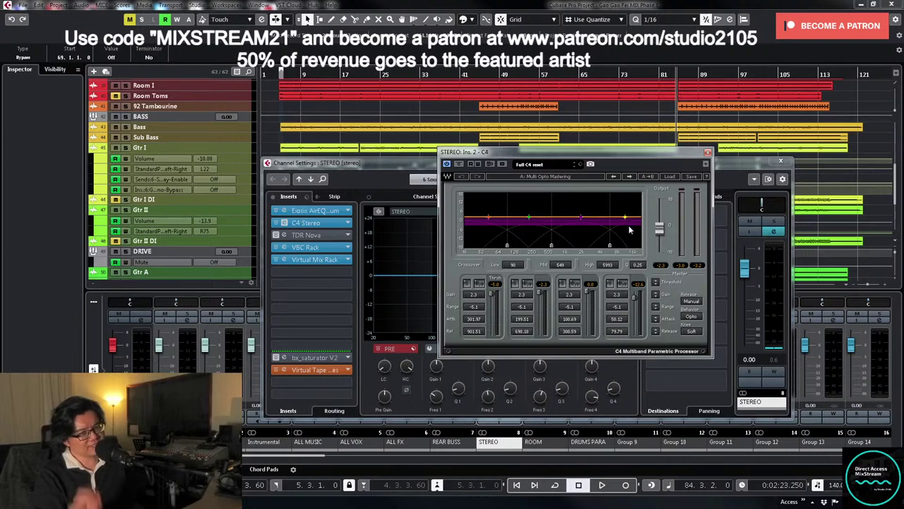
pyautogui.press('space')
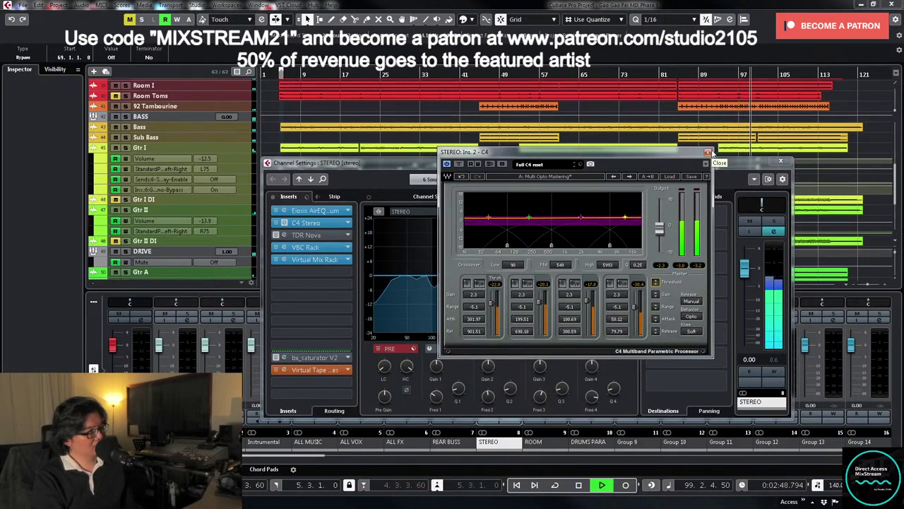
pyautogui.press('space')
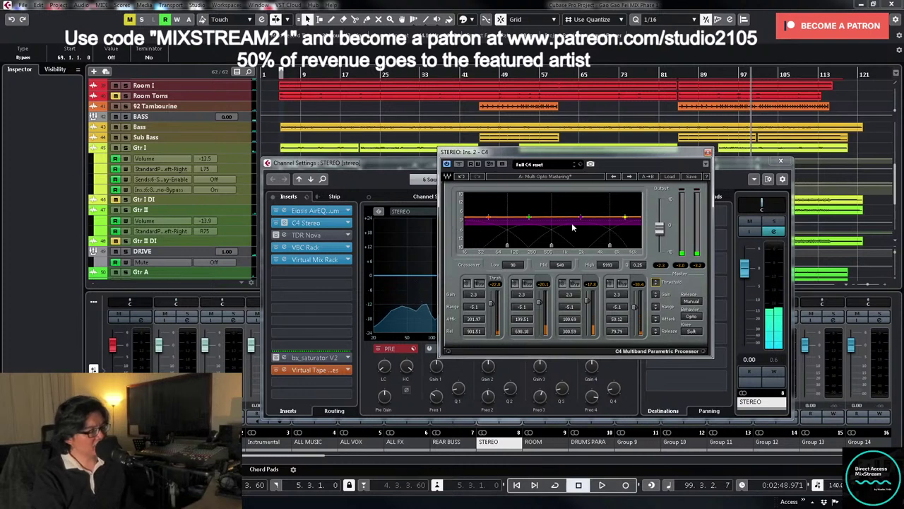
pyautogui.click(708, 152)
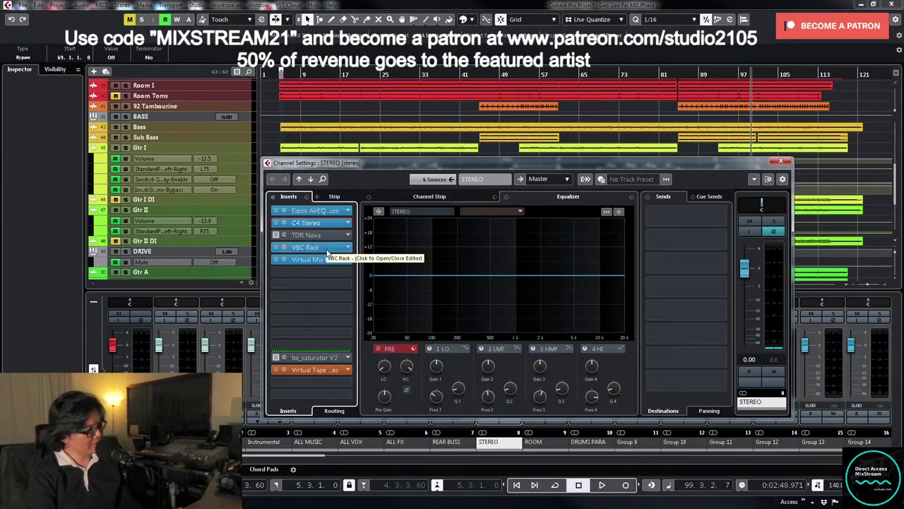
# - Open the STEREO channel's VBC Rack and adjust the FG-Grey threshold while playing from about bar 84
pyautogui.click(330, 253)
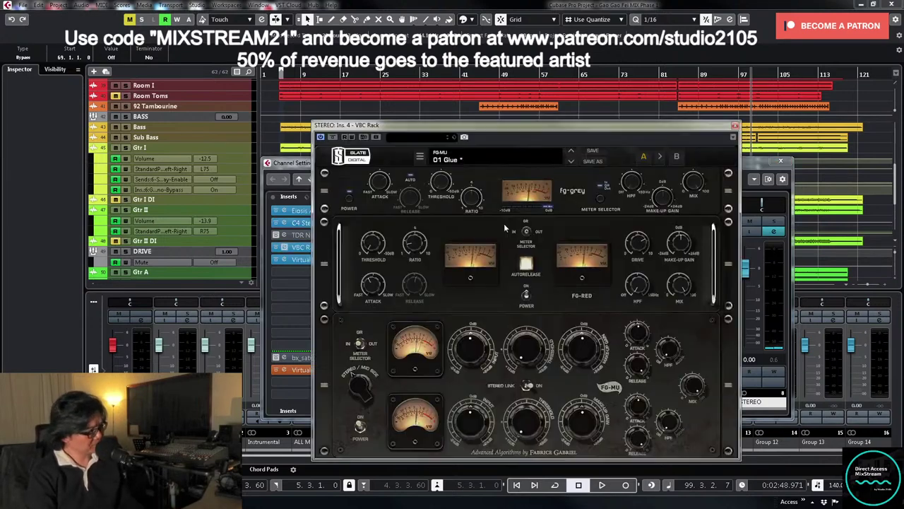
pyautogui.click(679, 73)
pyautogui.moveTo(642, 243)
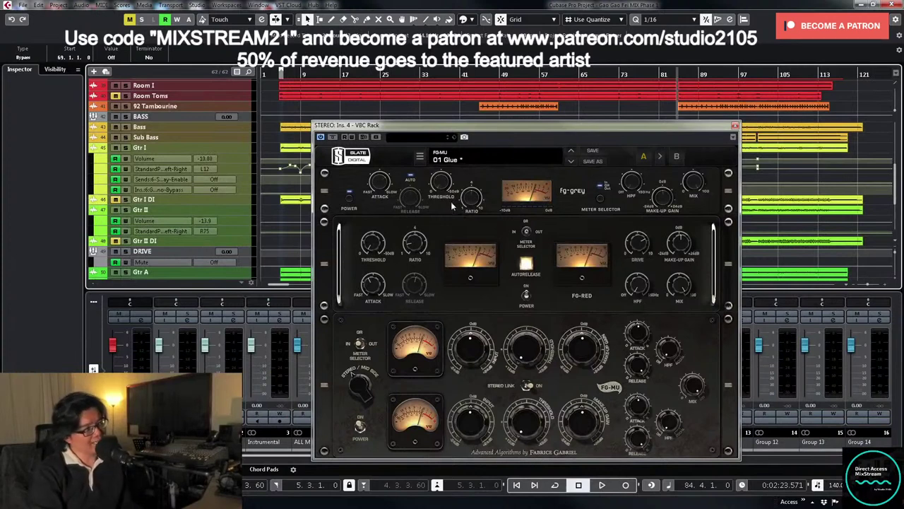
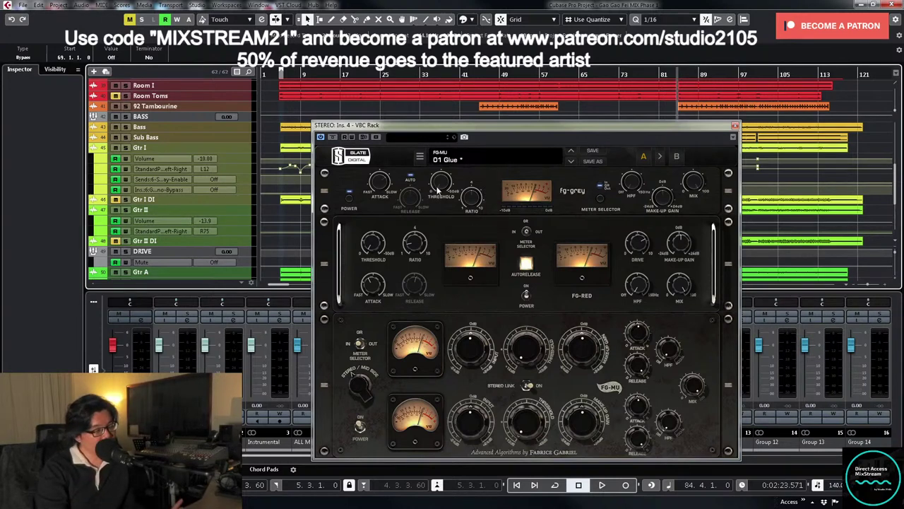
pyautogui.moveTo(440, 190)
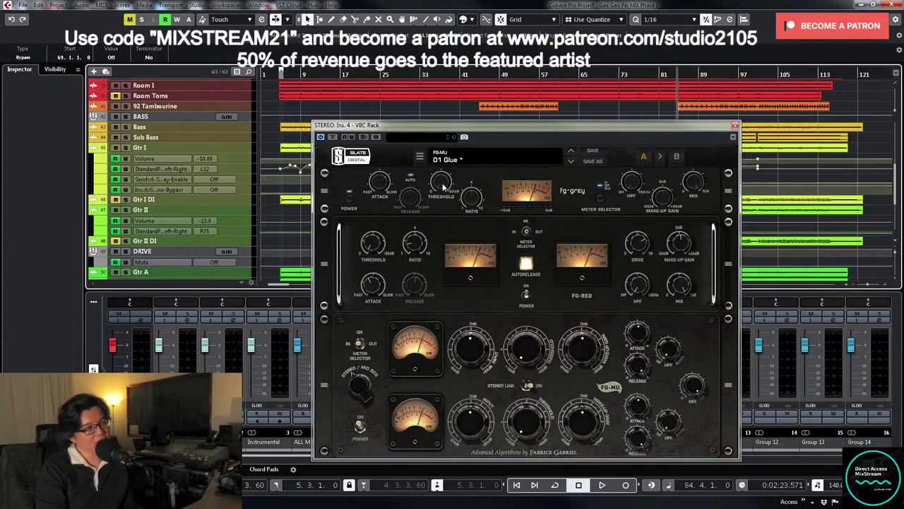
pyautogui.press('space')
pyautogui.moveTo(443, 185); pyautogui.dragTo(443, 172)
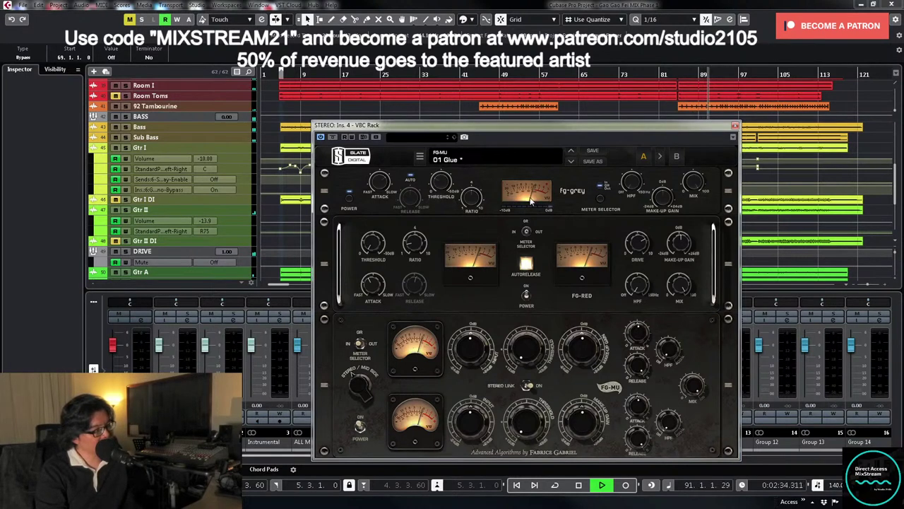
# - Set the FG-Red compressor's threshold to -16.3 dB while the song plays
pyautogui.moveTo(371, 243)
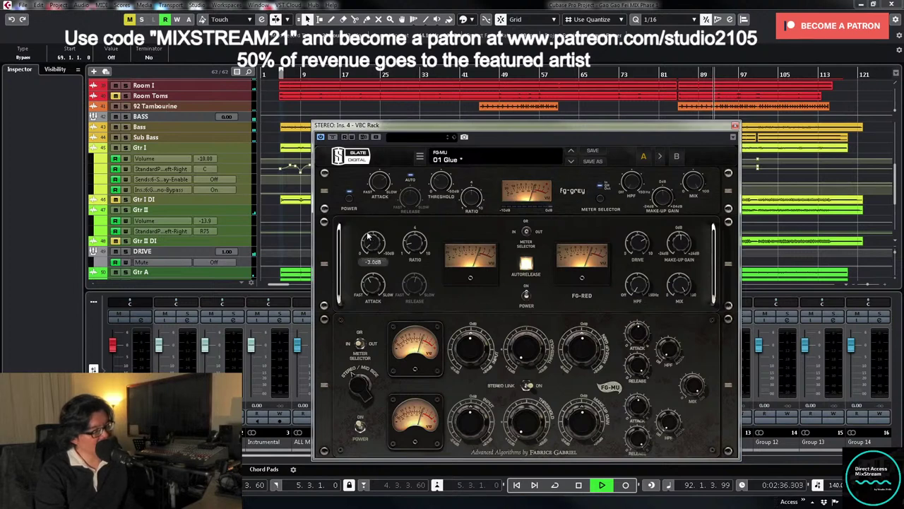
pyautogui.moveTo(368, 226)
pyautogui.mouseDown()
pyautogui.moveTo(372, 211)
pyautogui.moveTo(369, 235)
pyautogui.mouseUp()
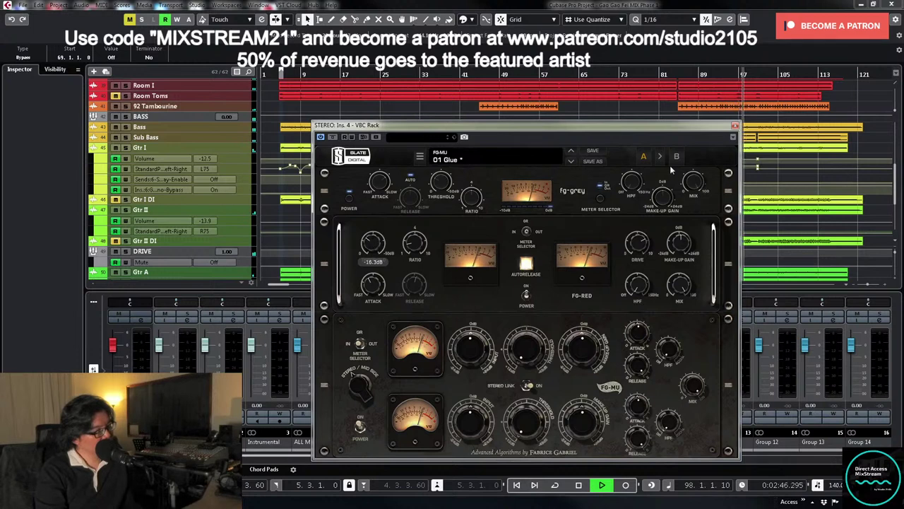
pyautogui.press('space')
# - Set the FG-MU compressor's linked thresholds to -11.6 while listening from around bar 84, and close the VBC Rack
pyautogui.press('space')
pyautogui.moveTo(523, 346); pyautogui.dragTo(521, 322)
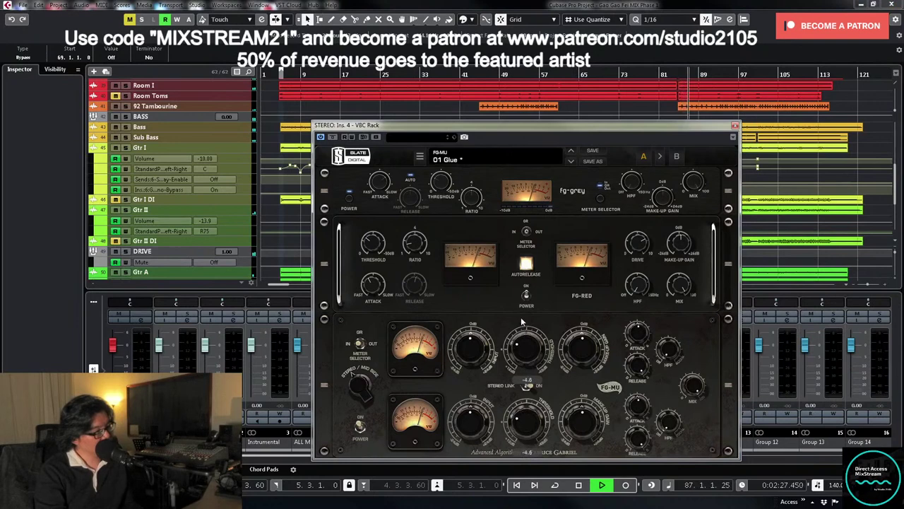
pyautogui.press('space')
pyautogui.moveTo(524, 358); pyautogui.dragTo(525, 346)
pyautogui.press('space')
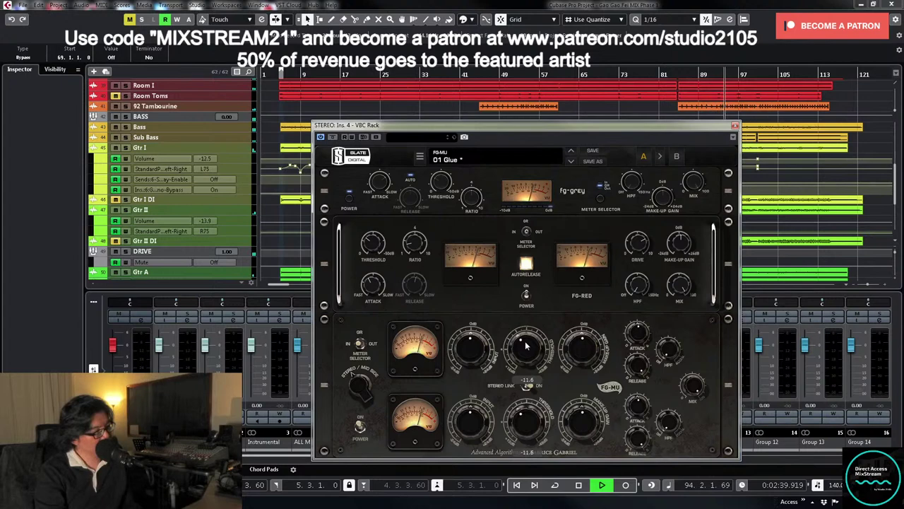
pyautogui.click(735, 125)
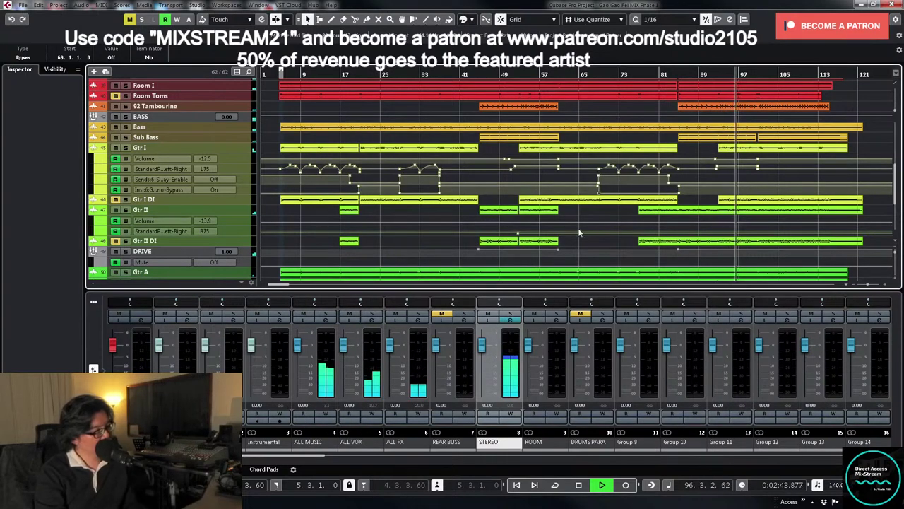
# - Enlarge Gtr I's volume automation lane and examine its level changes around bar 100 during playback
pyautogui.click(599, 214)
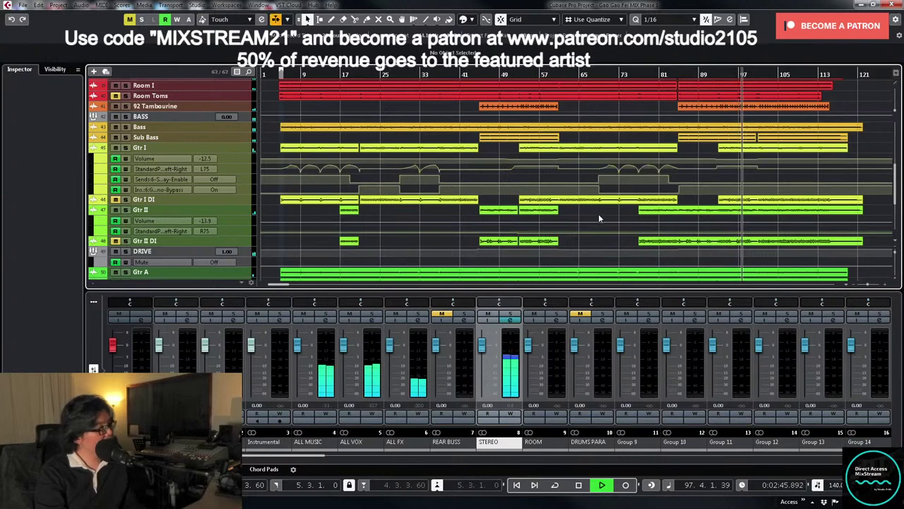
pyautogui.click(246, 160)
pyautogui.press('z')
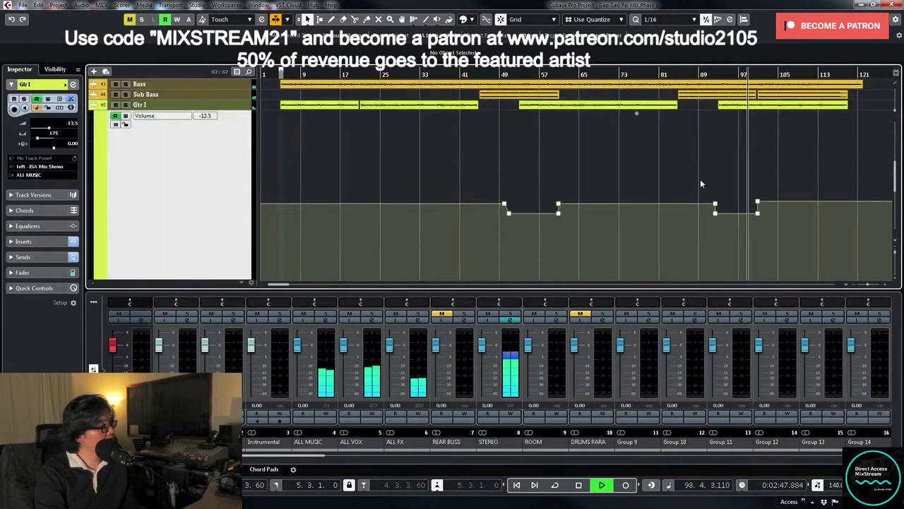
pyautogui.scroll(-1, 773, 154)
pyautogui.scroll(-1, 777, 170)
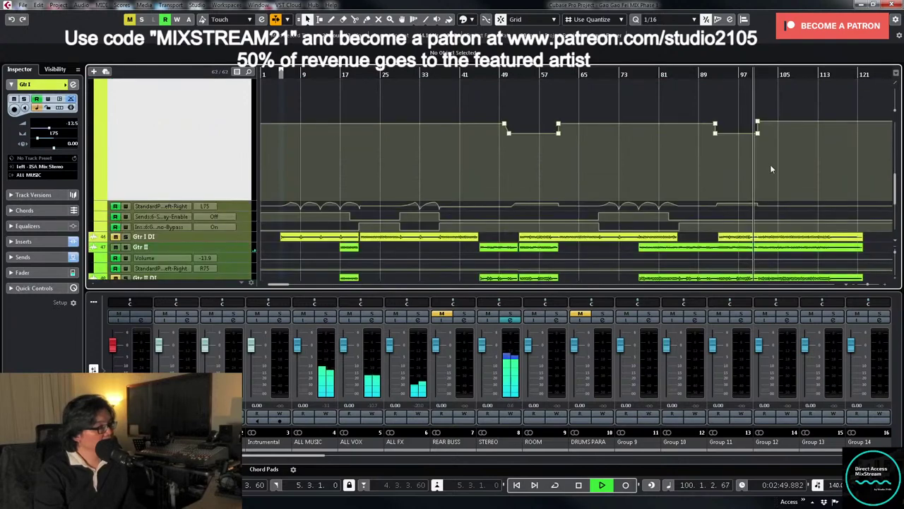
pyautogui.scroll(2, 777, 159)
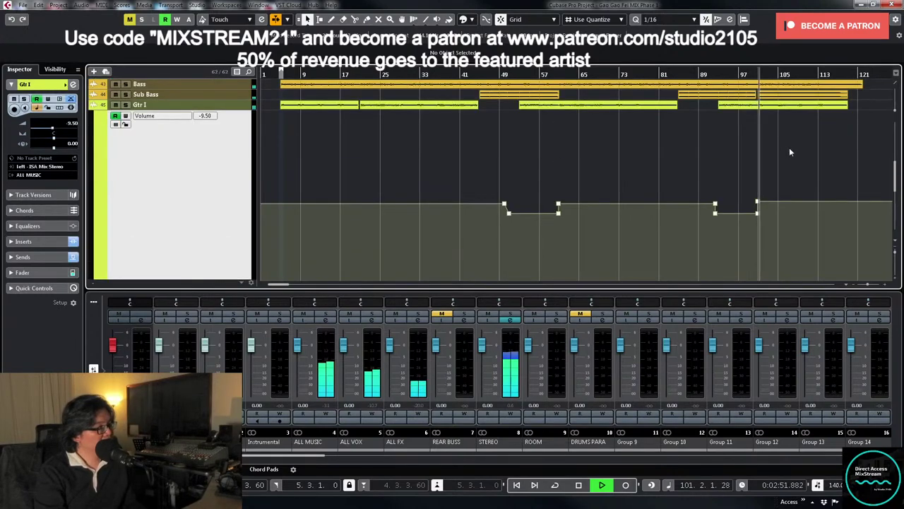
pyautogui.scroll(3, 789, 147)
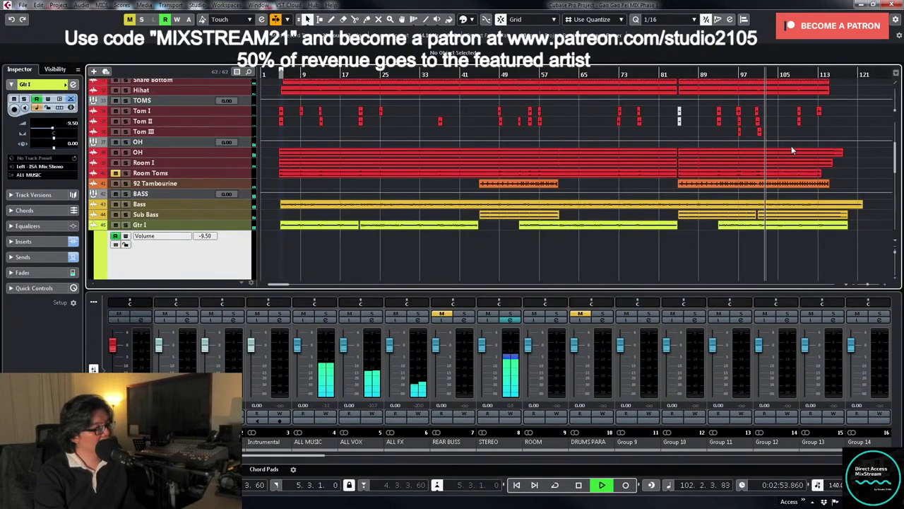
pyautogui.scroll(-6, 791, 150)
pyautogui.press('space')
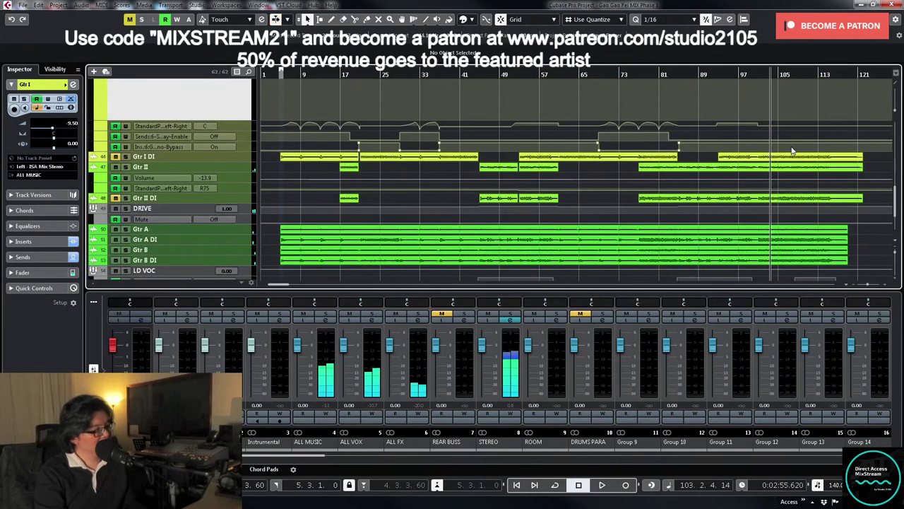
# - Add Plugin Alliance's SPL IRON to the STEREO channel's sixth insert slot and load its 29 MR_Mix Buss preset
pyautogui.click(511, 320)
pyautogui.click(511, 322)
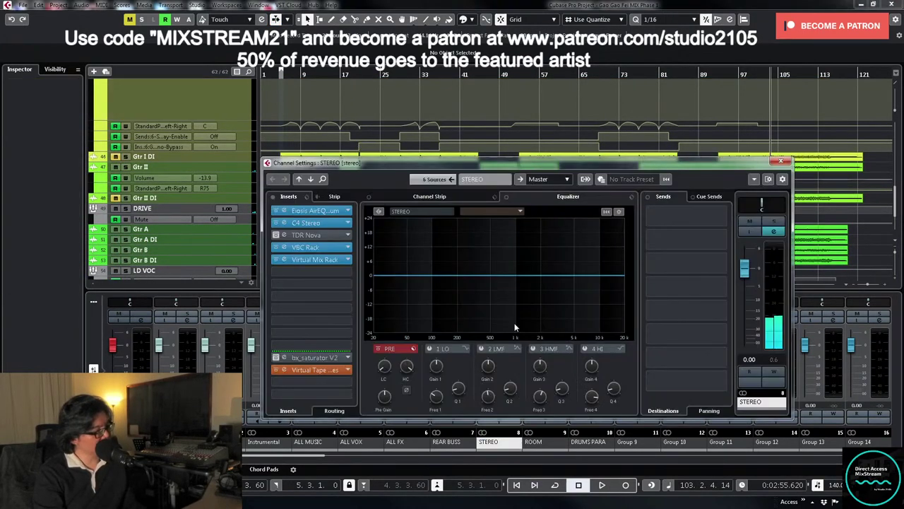
pyautogui.click(332, 272)
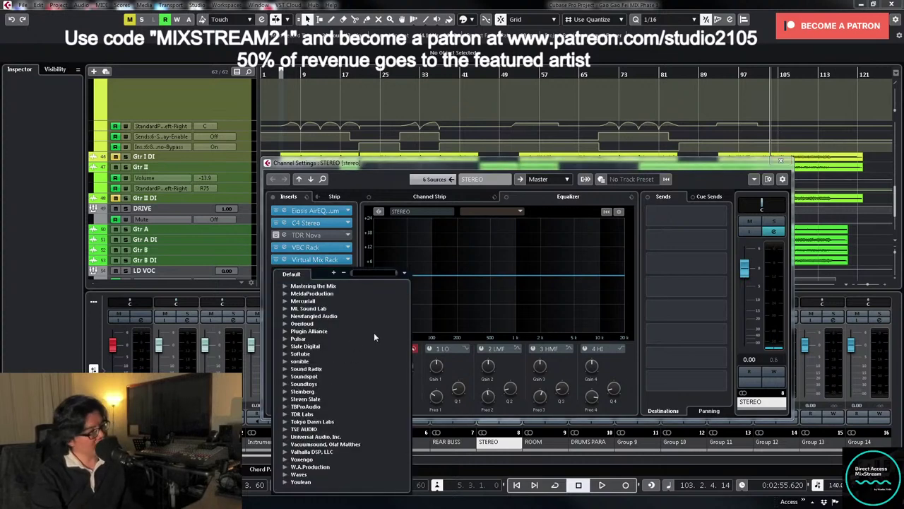
pyautogui.click(285, 331)
pyautogui.scroll(-3, 310, 332)
pyautogui.scroll(2, 311, 332)
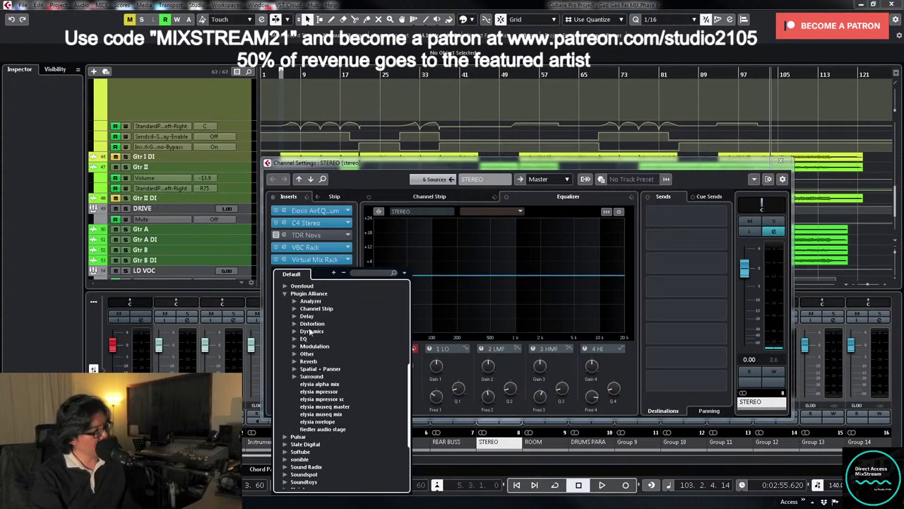
pyautogui.click(294, 332)
pyautogui.scroll(-4, 327, 364)
pyautogui.doubleClick(323, 386)
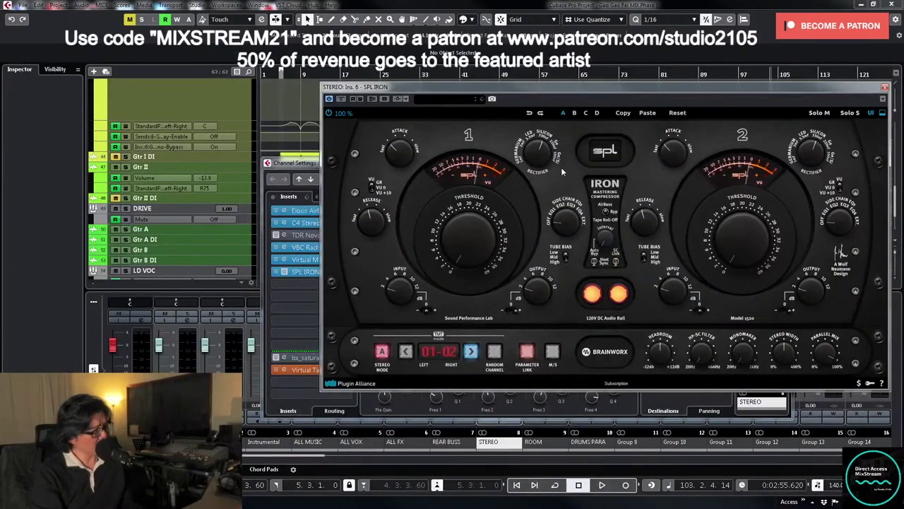
pyautogui.click(447, 97)
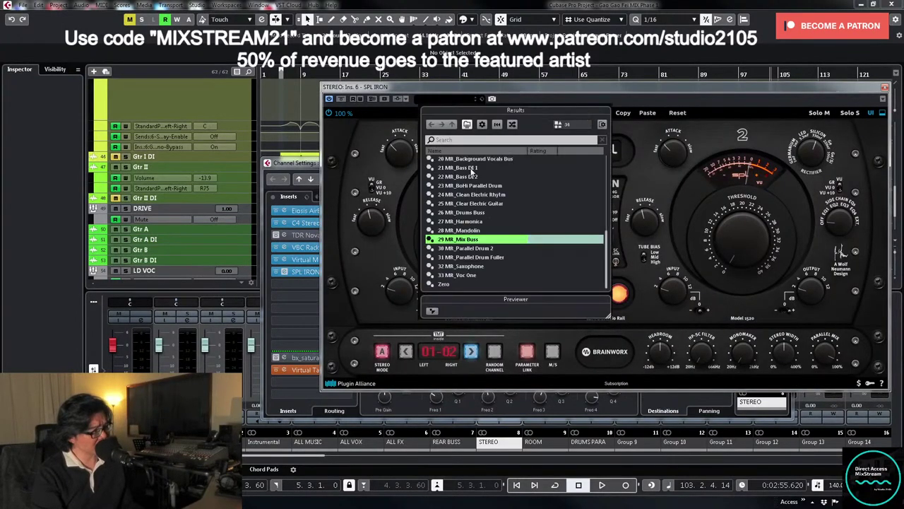
pyautogui.doubleClick(475, 240)
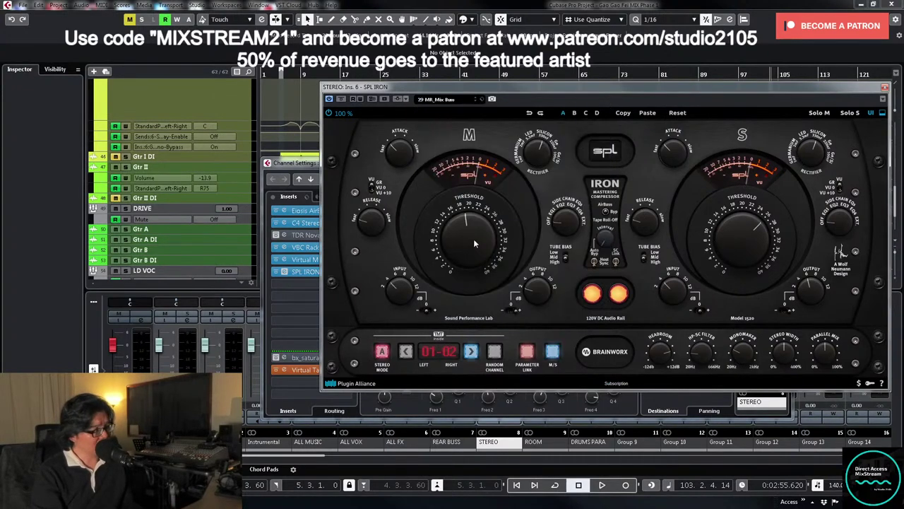
# - Turn off SPL IRON's parameter link between the M and S sides and move its window clear of the timeline
pyautogui.click(527, 351)
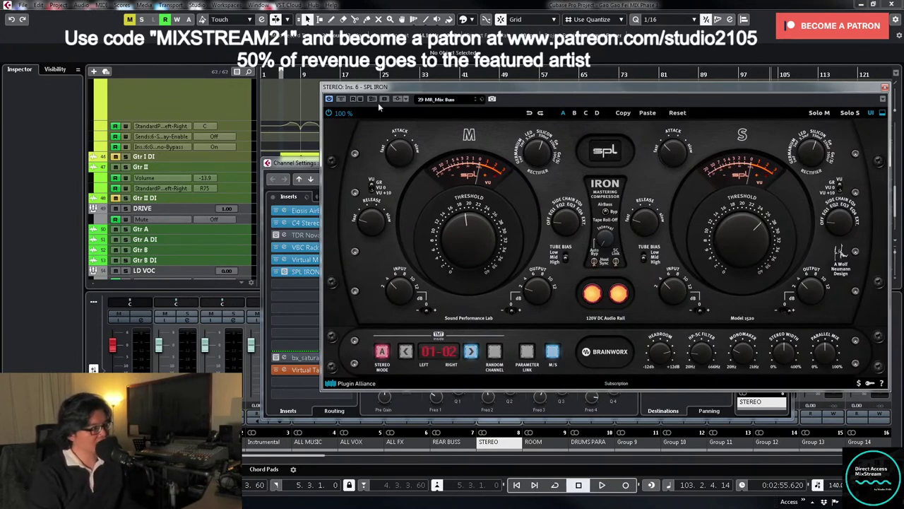
pyautogui.moveTo(397, 86); pyautogui.dragTo(372, 185)
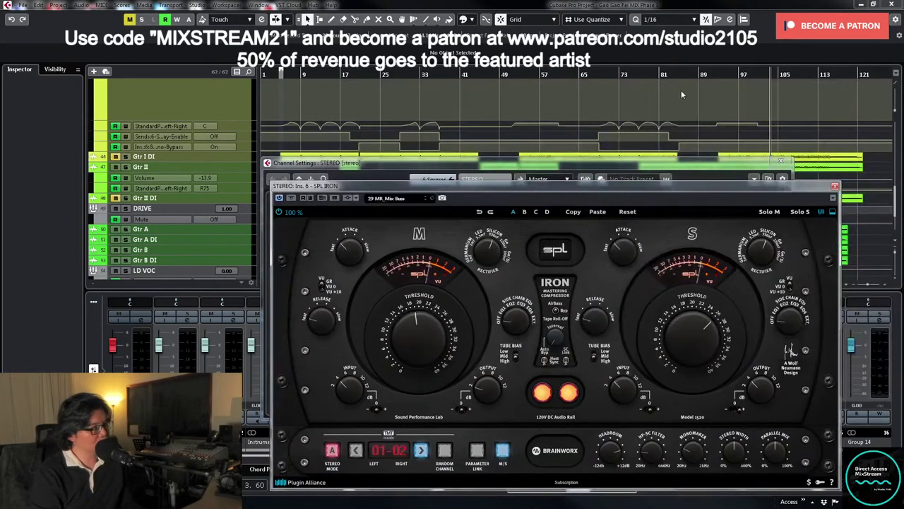
pyautogui.moveTo(653, 188); pyautogui.dragTo(653, 120)
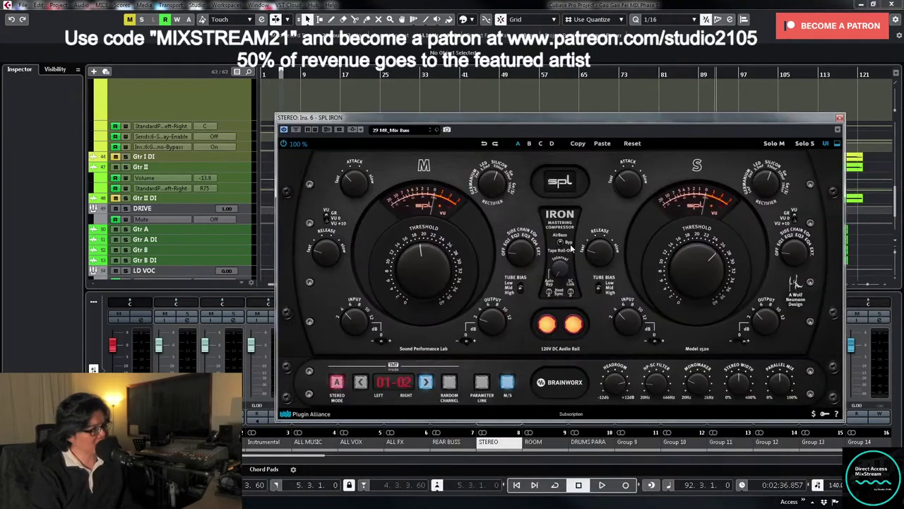
# - Listen to the song from around bar 90 while watching SPL IRON's M and S meters, and close the plug-in
pyautogui.press('space')
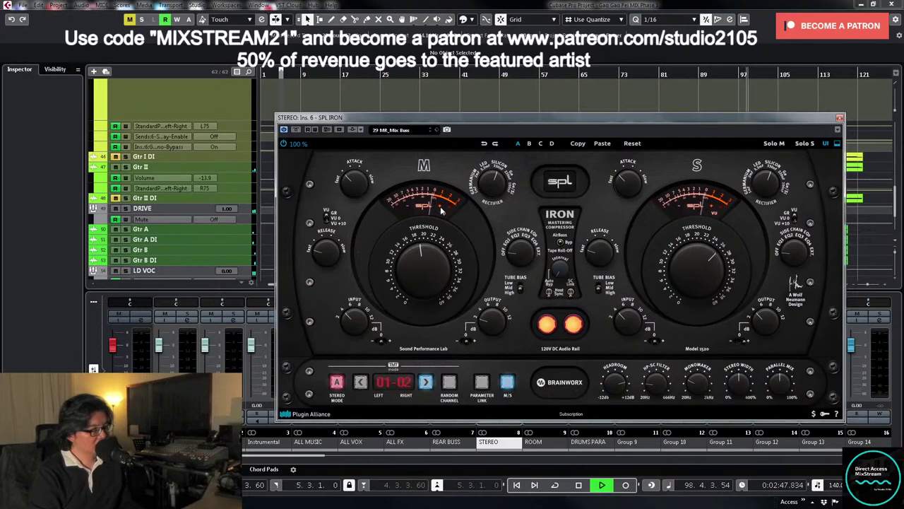
pyautogui.press('space')
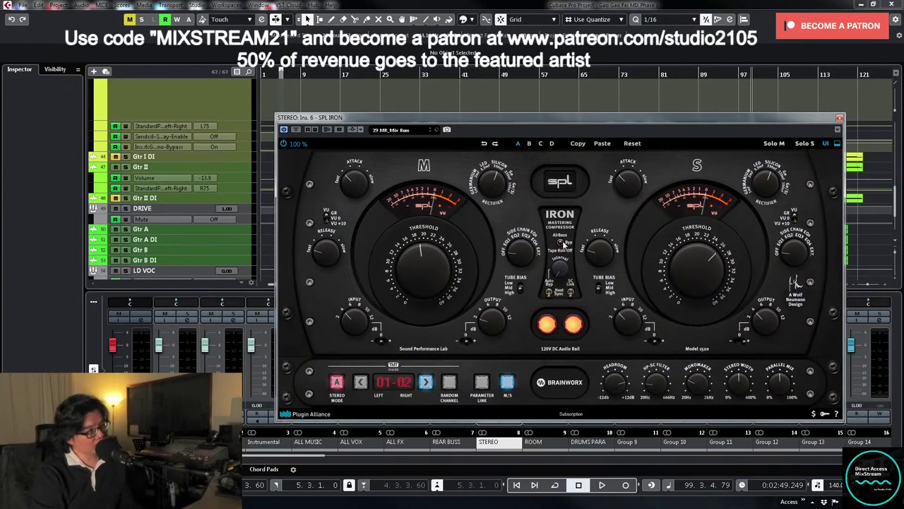
pyautogui.press('KP_Subtract')
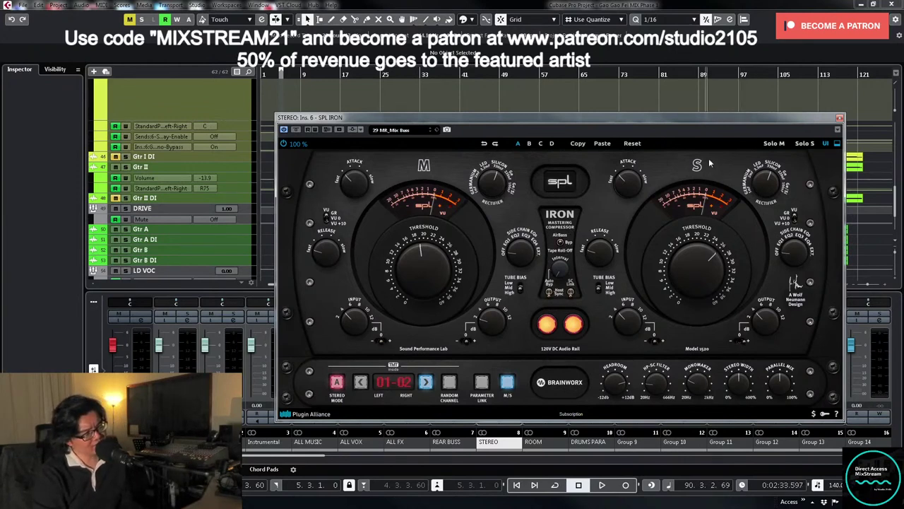
pyautogui.press('space')
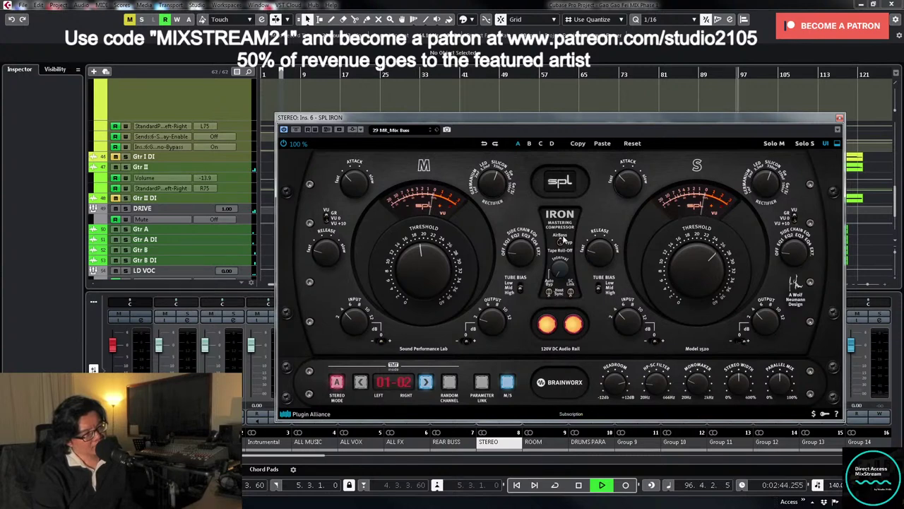
pyautogui.press('space')
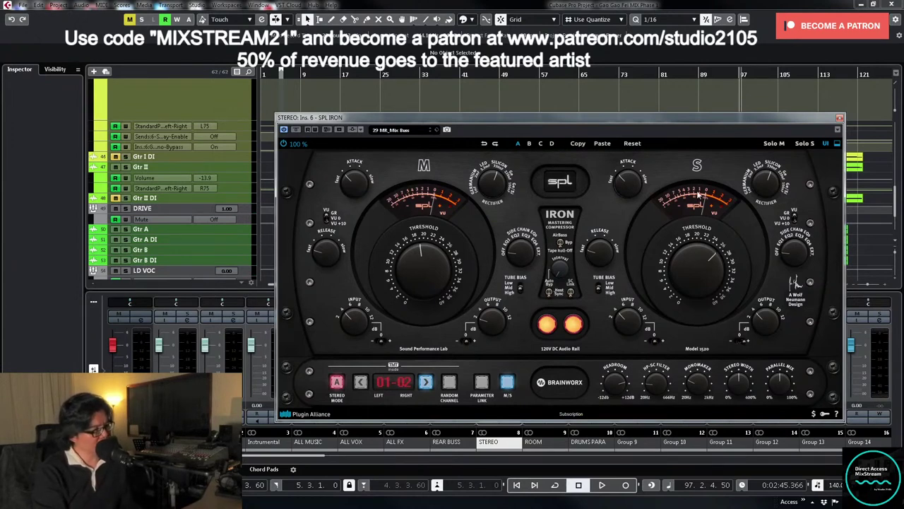
pyautogui.click(839, 117)
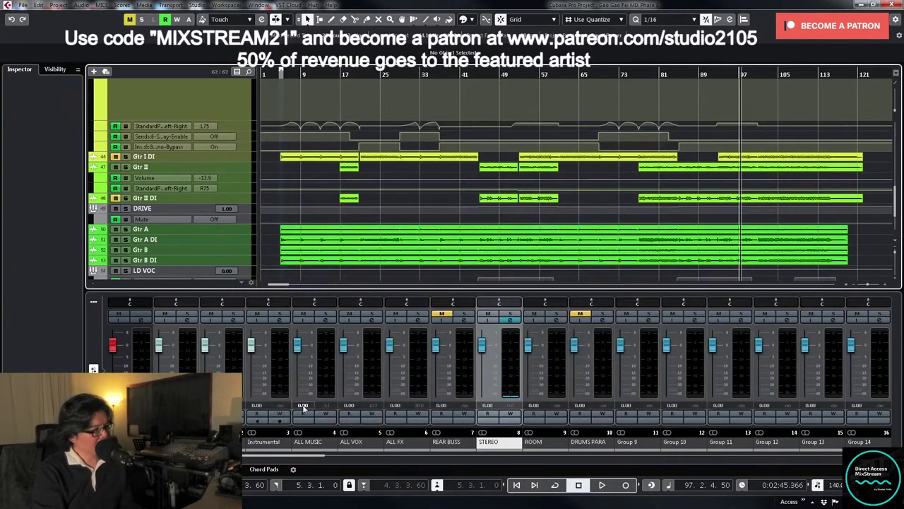
# - Add the UAD API 560 equalizer to the STEREO channel's seventh insert slot and close the plug-in and channel settings
pyautogui.click(510, 320)
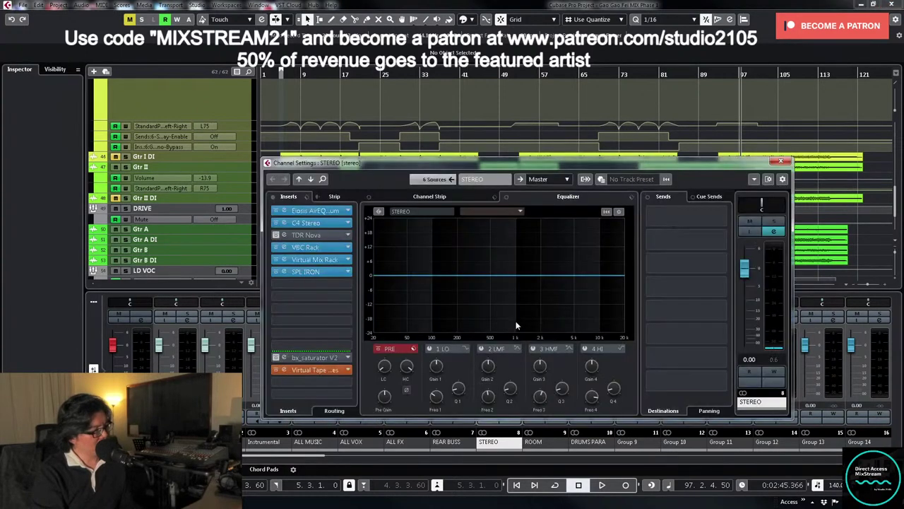
pyautogui.click(349, 283)
pyautogui.click(285, 437)
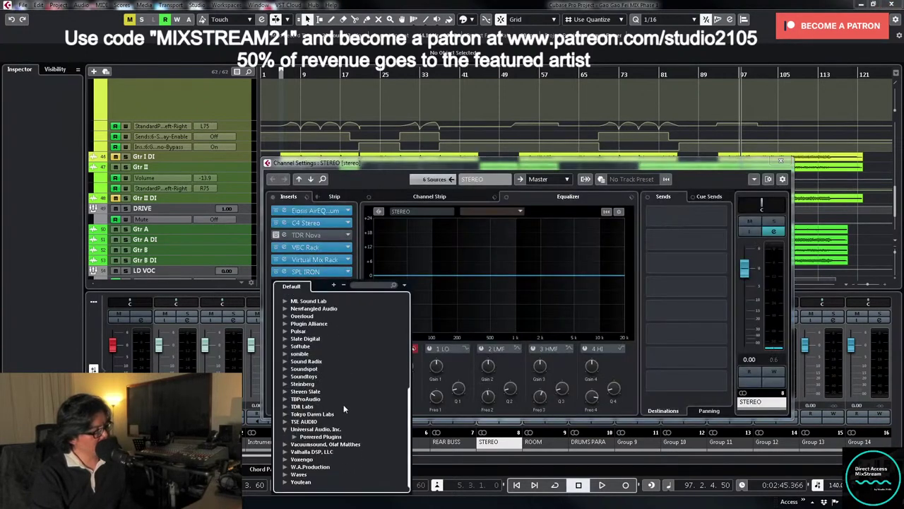
pyautogui.click(292, 437)
pyautogui.scroll(-6, 347, 407)
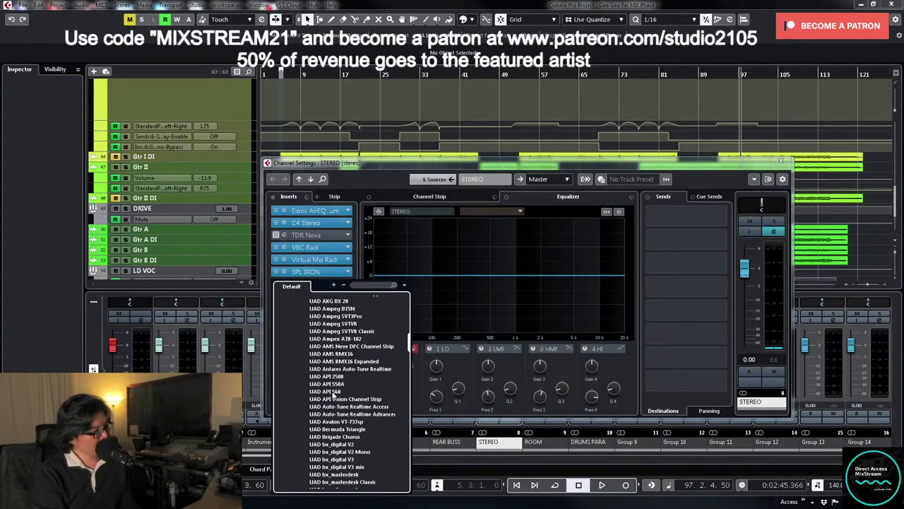
pyautogui.click(332, 392)
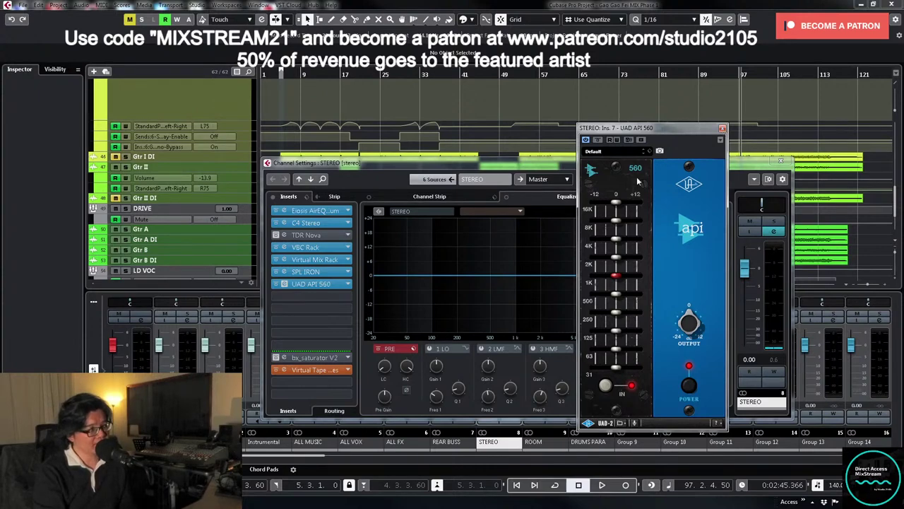
pyautogui.click(722, 128)
pyautogui.click(782, 161)
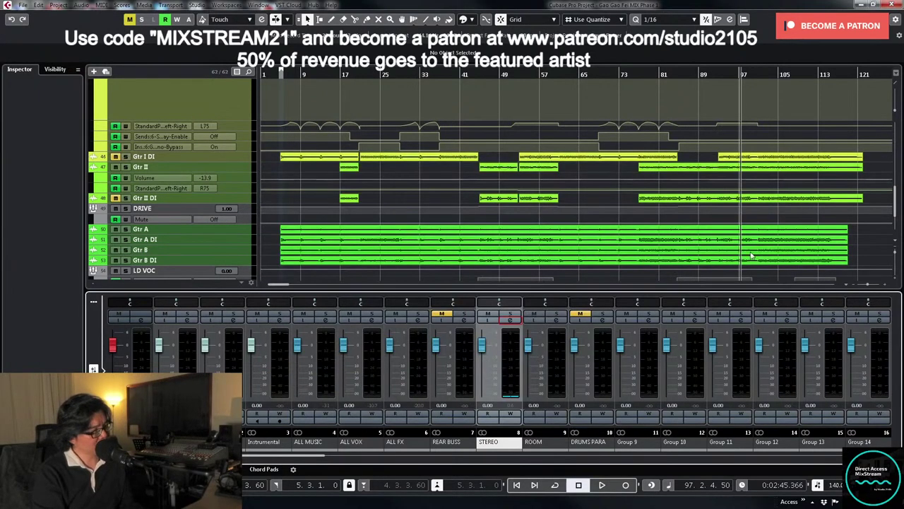
# - Move the playback position to bar 41 and hide the automation lanes of Voc III, Voc II and LD VOC
pyautogui.scroll(2, 760, 231)
pyautogui.scroll(12, 762, 221)
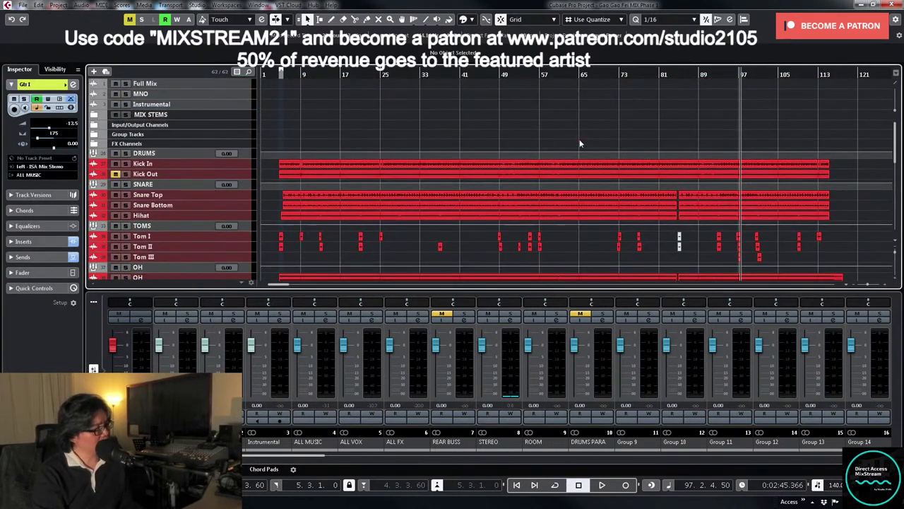
pyautogui.scroll(-2, 573, 145)
pyautogui.click(462, 75)
pyautogui.scroll(-5, 546, 126)
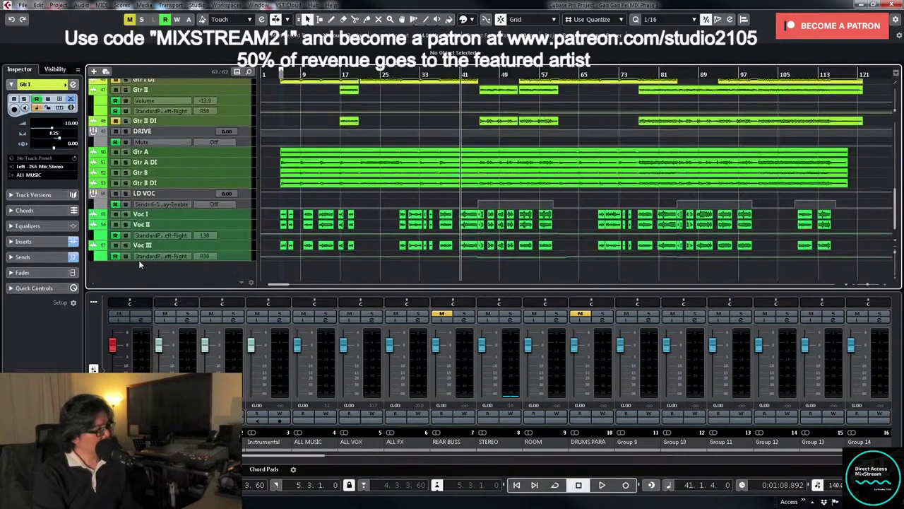
pyautogui.click(97, 257)
pyautogui.click(99, 246)
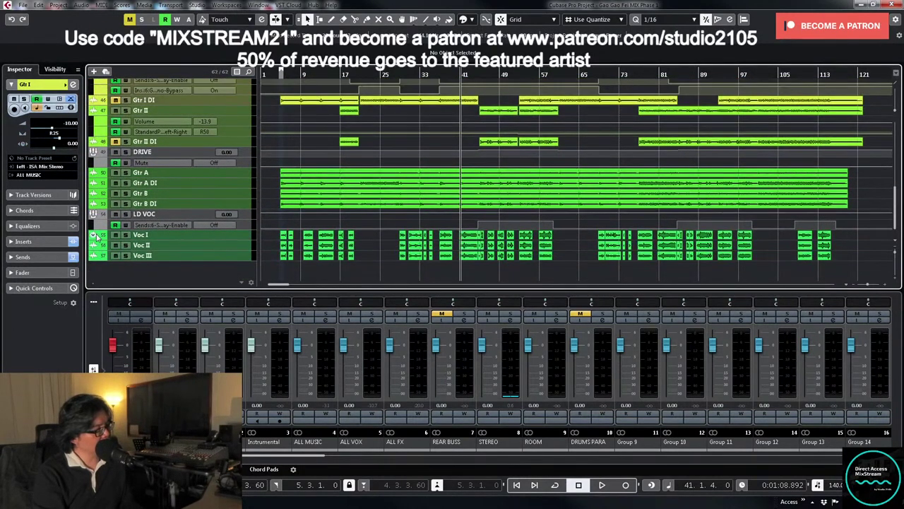
pyautogui.click(98, 226)
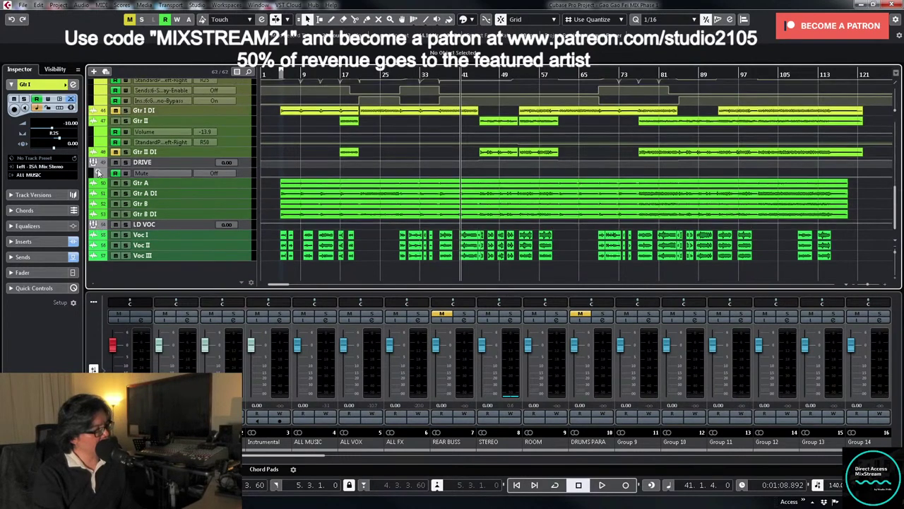
# - Hide the DRIVE mute lane, the Gtr II automation lanes and Gtr I's volume lane
pyautogui.click(100, 174)
pyautogui.click(99, 144)
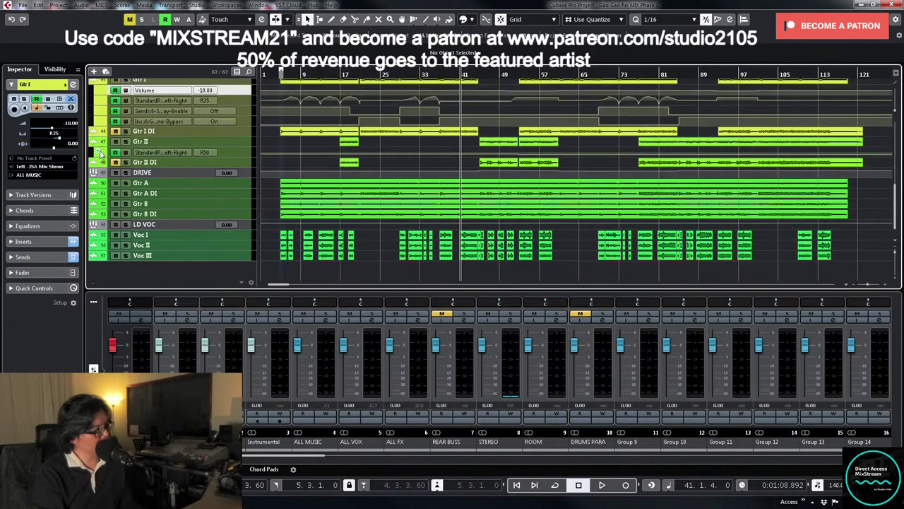
pyautogui.click(101, 155)
pyautogui.click(100, 192)
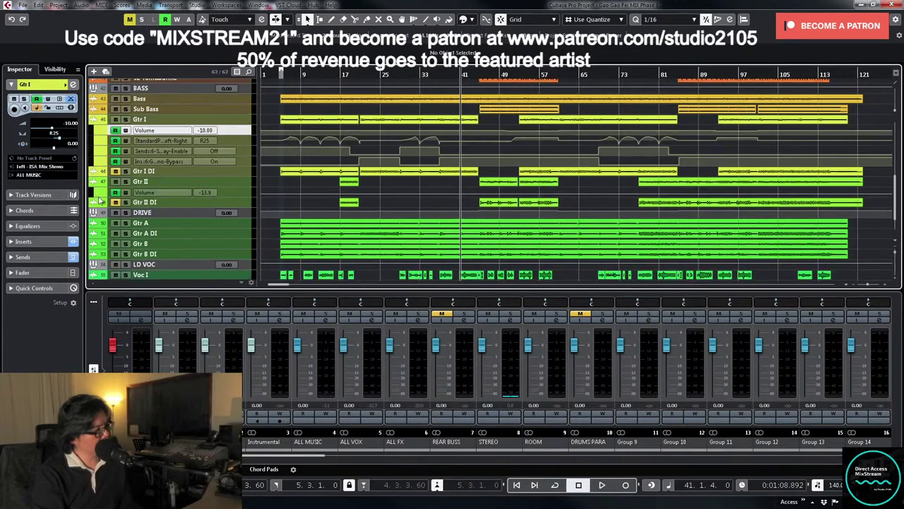
pyautogui.click(100, 192)
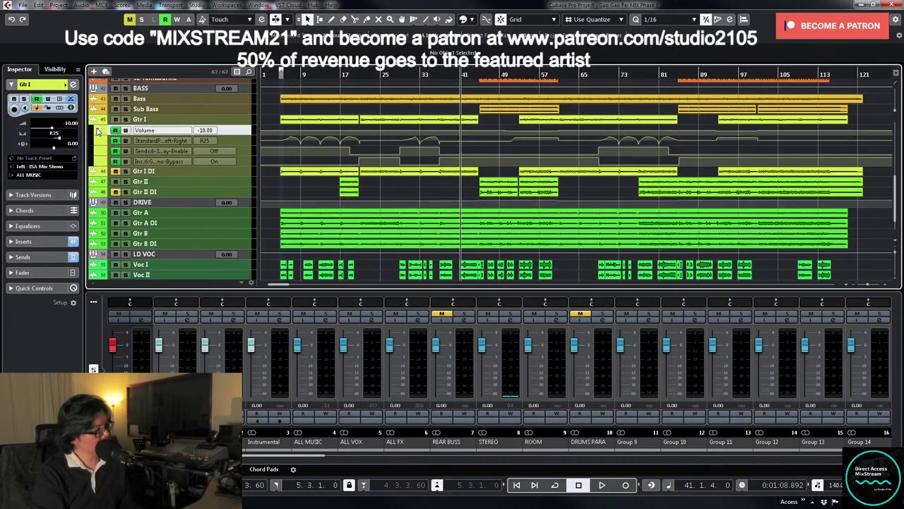
pyautogui.click(98, 136)
pyautogui.scroll(5, 446, 150)
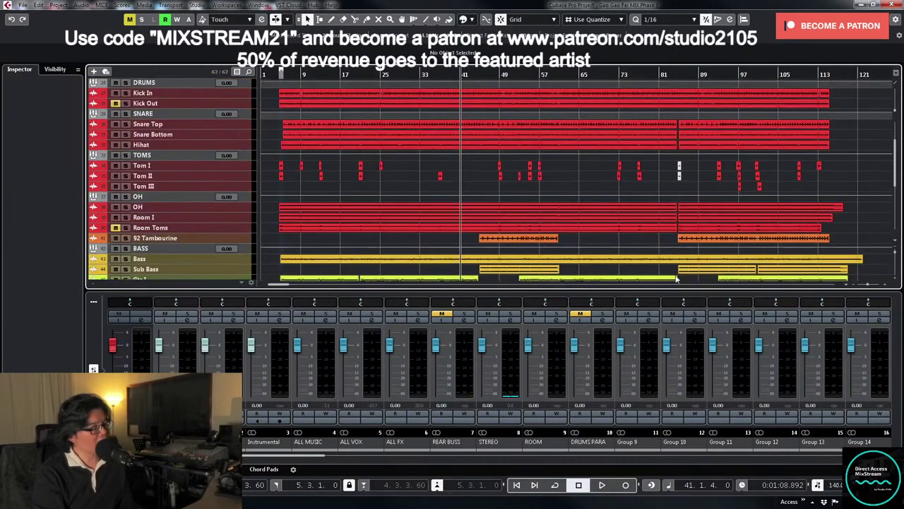
# - Open the STEREO channel's settings, arrange the window over the project and start playback from bar 39
pyautogui.click(510, 319)
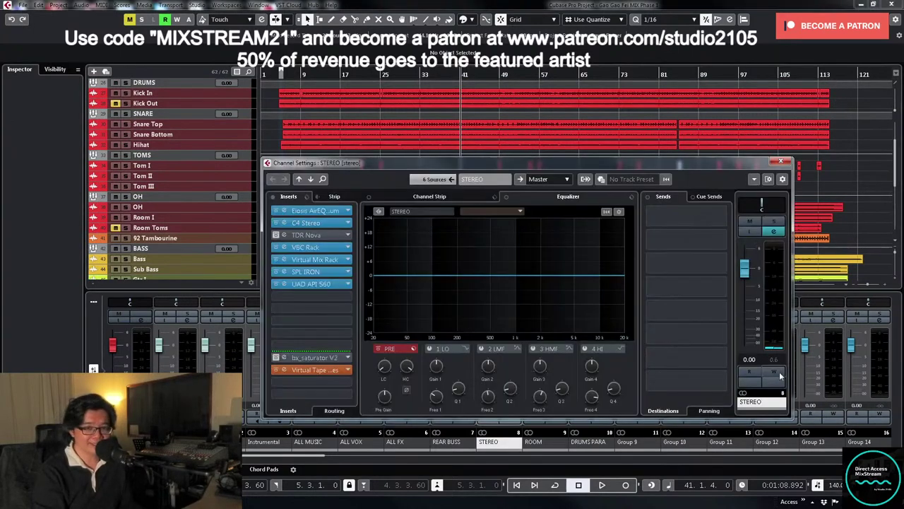
pyautogui.press('KP_Subtract')
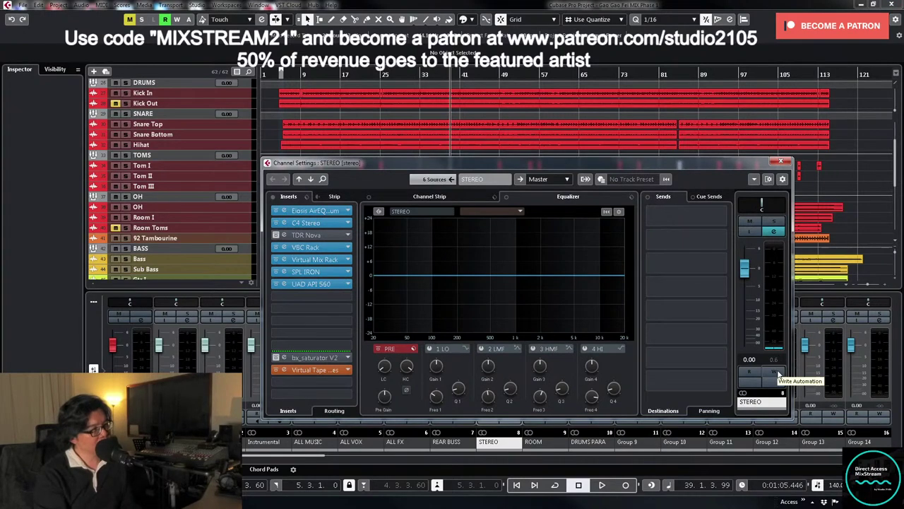
pyautogui.moveTo(527, 164); pyautogui.dragTo(568, 151)
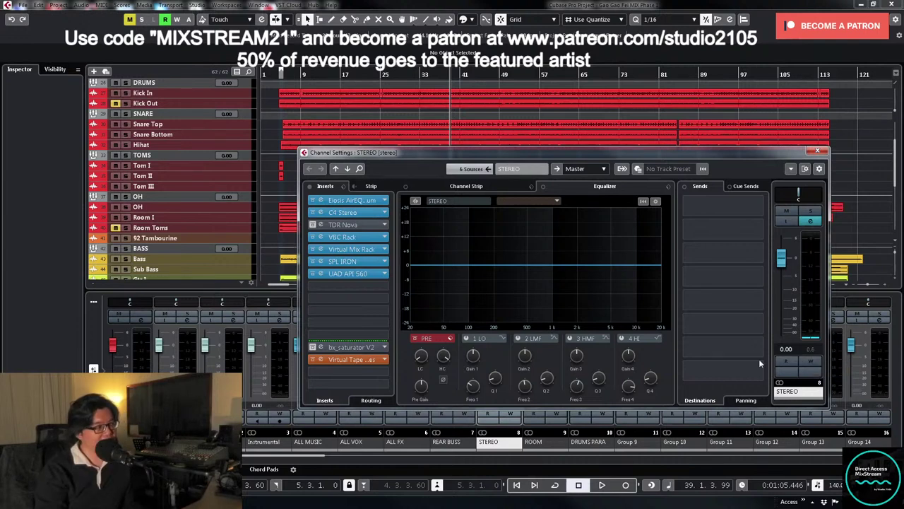
pyautogui.scroll(3, 521, 124)
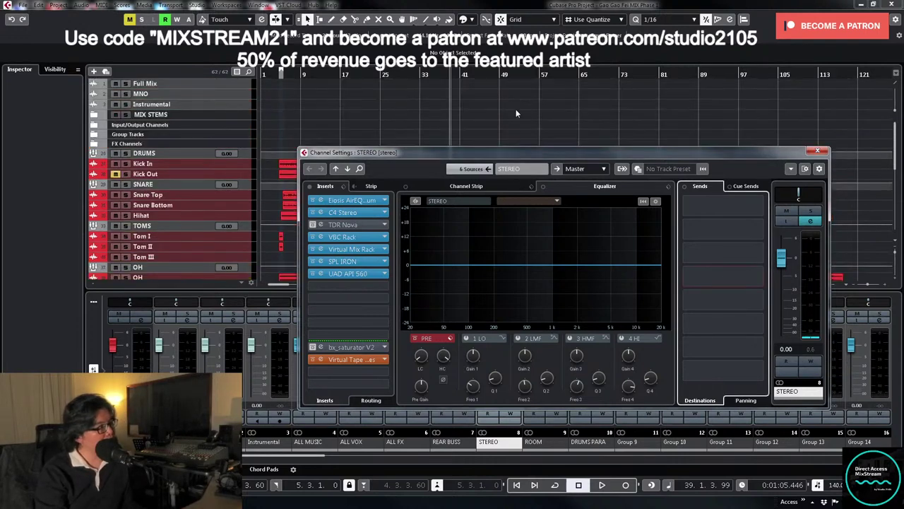
pyautogui.moveTo(517, 152); pyautogui.dragTo(520, 162)
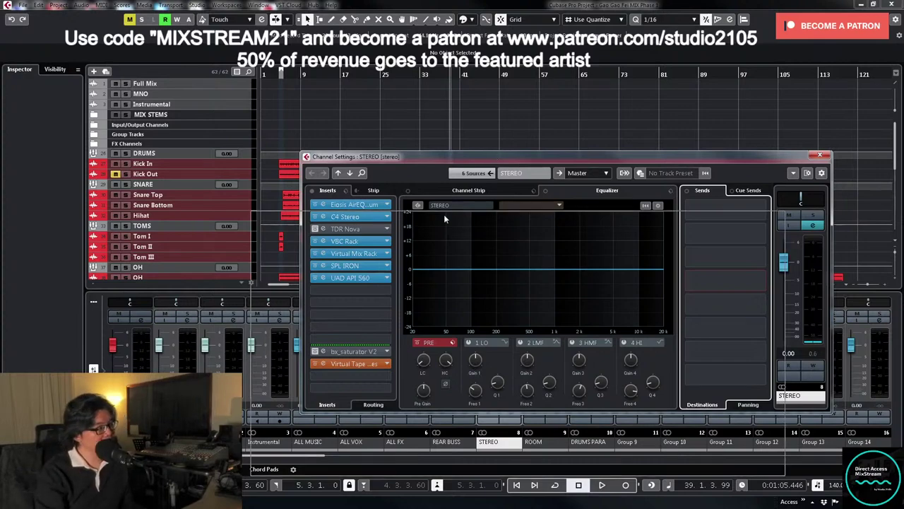
pyautogui.moveTo(507, 154); pyautogui.dragTo(458, 215)
pyautogui.scroll(-4, 490, 164)
pyautogui.scroll(-2, 487, 162)
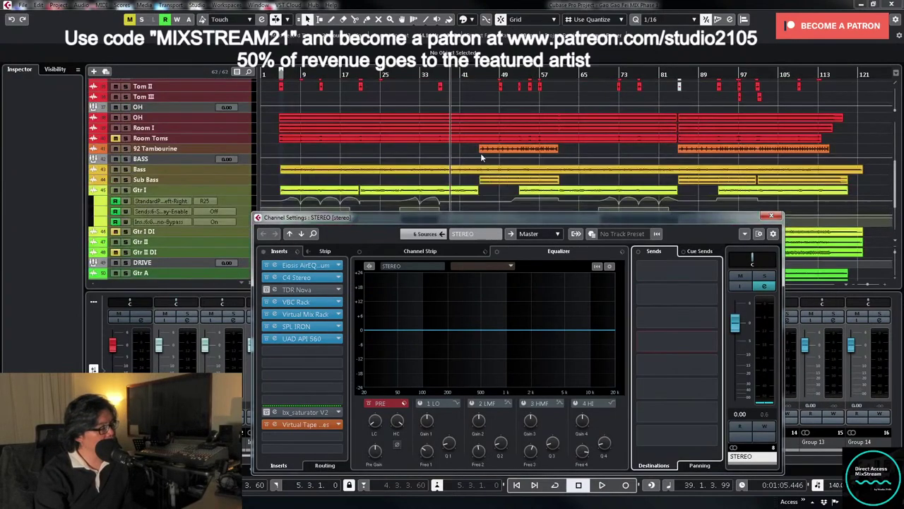
pyautogui.press('space')
pyautogui.moveTo(534, 217); pyautogui.dragTo(523, 117)
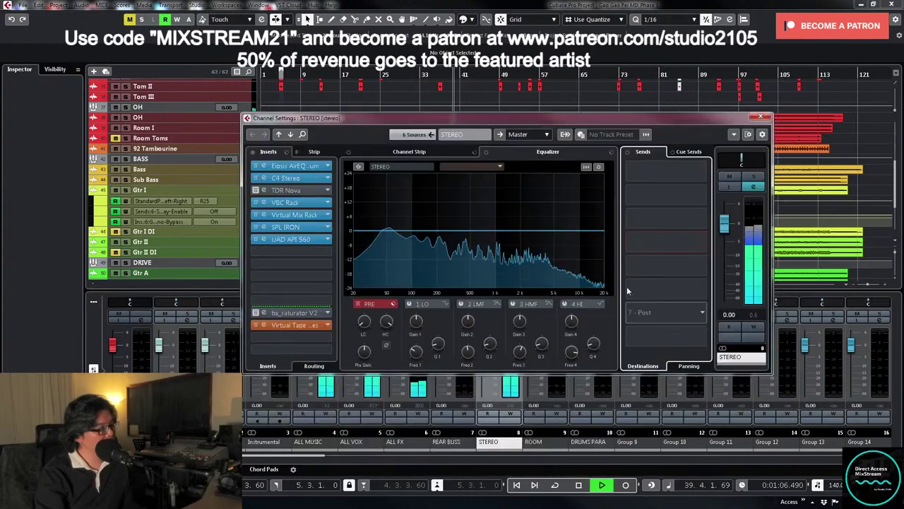
# - Write STEREO volume automation during playback, raising the fader to 0.97 dB around bars 43 to 44, and close the channel settings
pyautogui.click(753, 328)
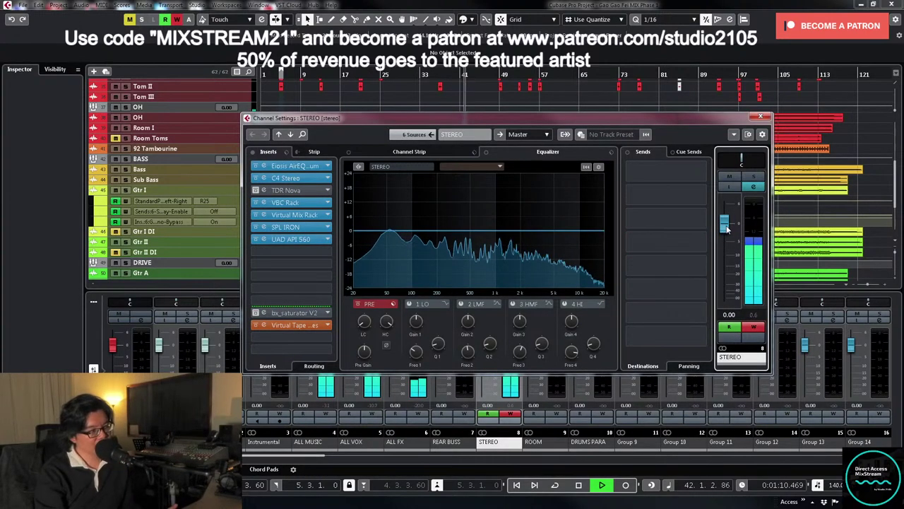
pyautogui.click(726, 228)
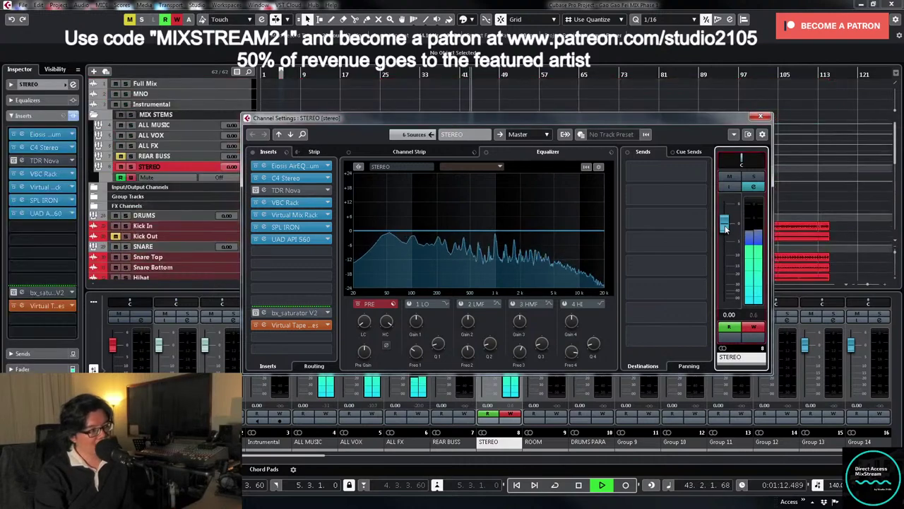
pyautogui.moveTo(725, 226); pyautogui.dragTo(725, 224)
pyautogui.click(753, 326)
pyautogui.press('space')
pyautogui.click(760, 117)
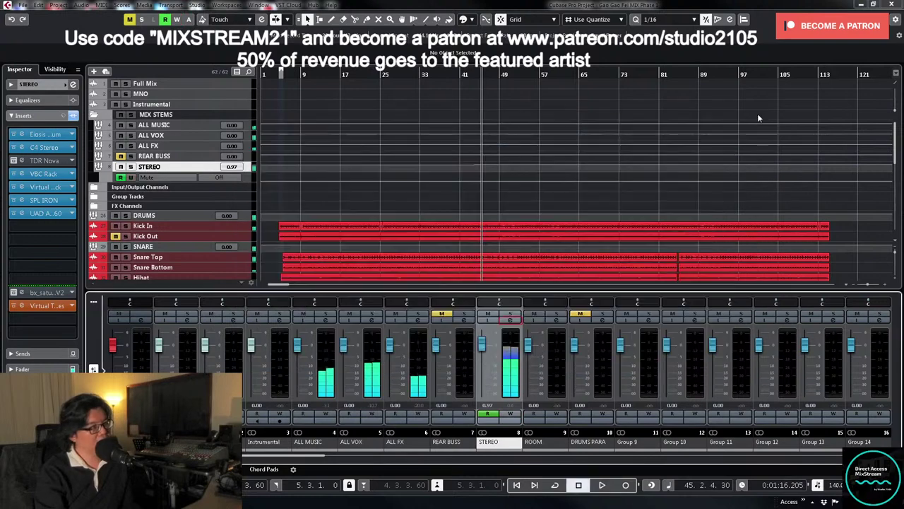
# - Smooth the STEREO volume ramp by deleting its intermediate points after bar 43 and moving its end point to bar 45 at 1.06 dB
pyautogui.press('z')
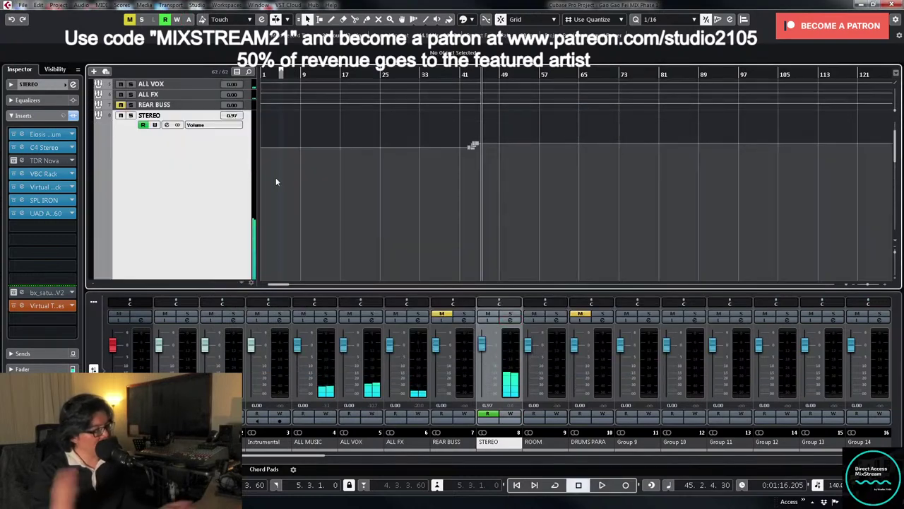
pyautogui.keyDown('ctrl'); pyautogui.scroll(6, 477, 173); pyautogui.keyUp('ctrl')
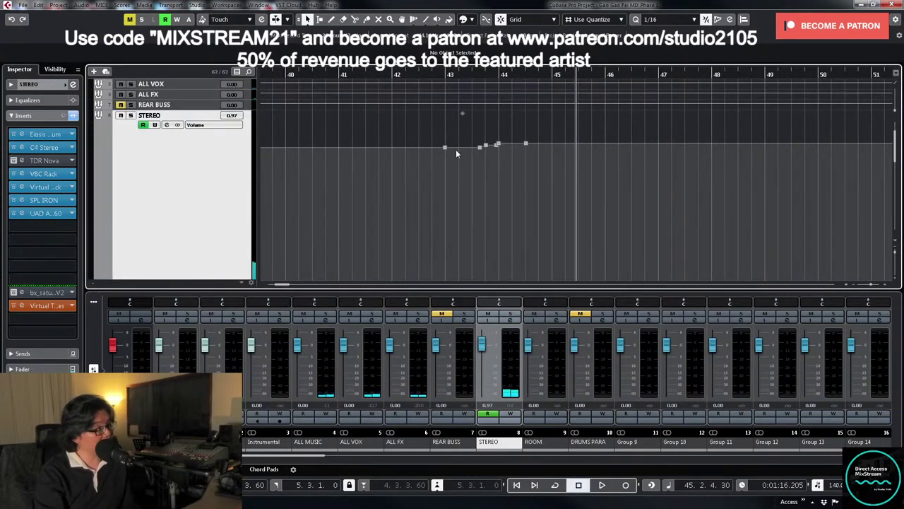
pyautogui.click(446, 150)
pyautogui.moveTo(466, 131); pyautogui.dragTo(513, 171)
pyautogui.press('Delete')
pyautogui.press('space')
pyautogui.moveTo(526, 144); pyautogui.dragTo(551, 144)
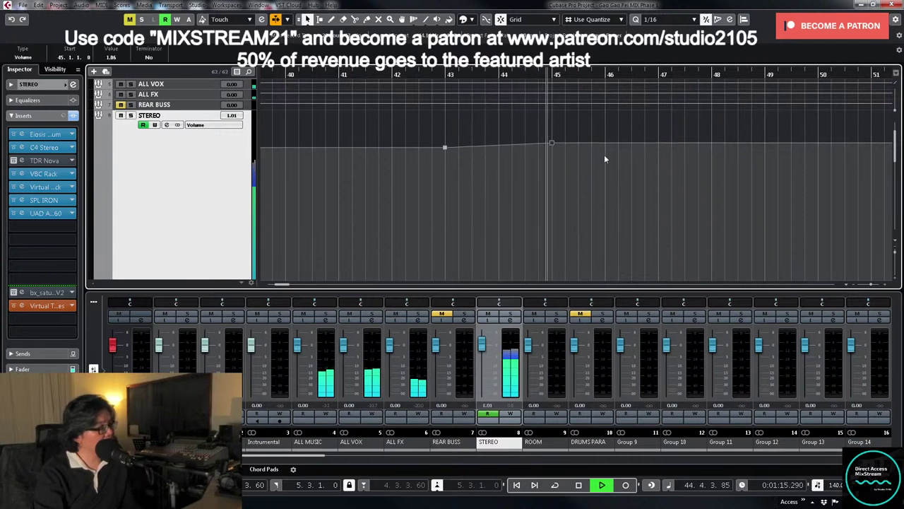
# - Stop playback and set the STEREO volume ramp's end point at bar 45 to 1.00 dB
pyautogui.press('space')
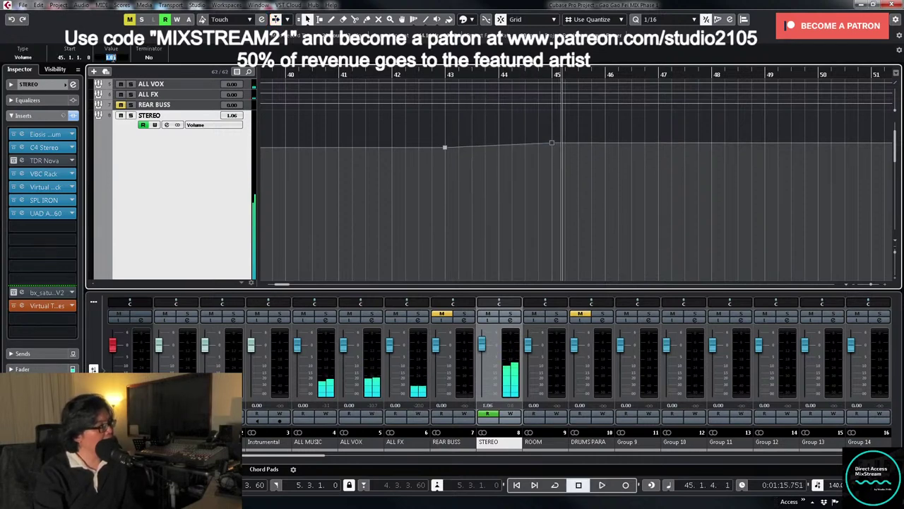
pyautogui.press('g')
pyautogui.press('g')
pyautogui.press('g')
pyautogui.press('g')
pyautogui.press('g')
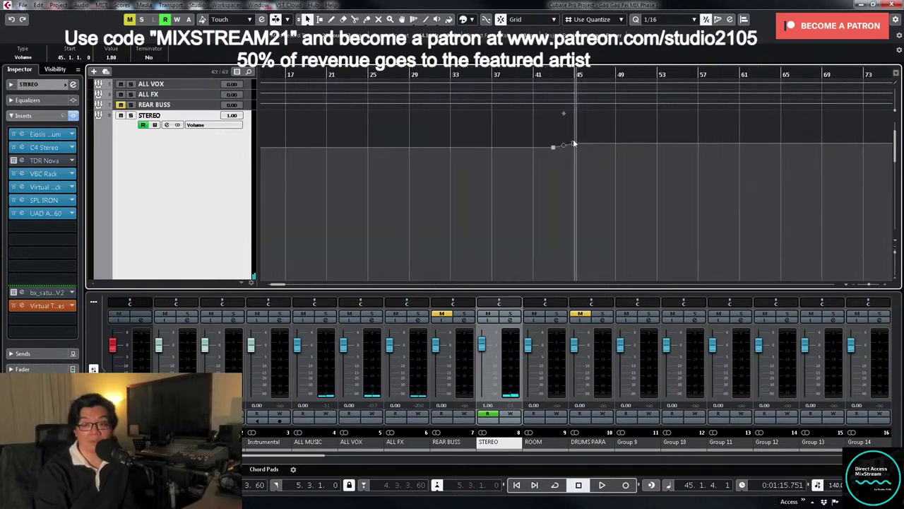
# - Place the playhead at bar 59, shortly before the end of the tambourine section
pyautogui.press('g')
pyautogui.press('g')
pyautogui.press('g')
pyautogui.scroll(-3, 680, 186)
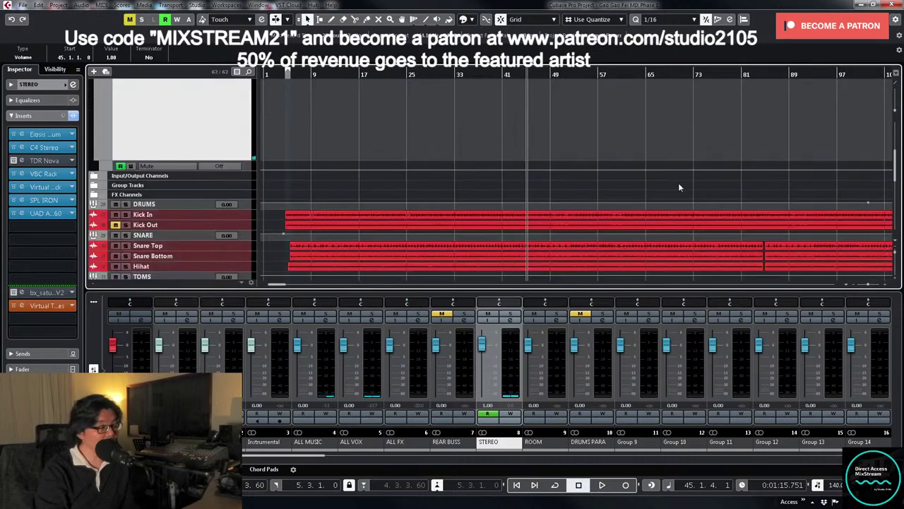
pyautogui.press('g')
pyautogui.press('g')
pyautogui.press('g')
pyautogui.press('g')
pyautogui.scroll(-2, 561, 171)
pyautogui.press('h')
pyautogui.press('h')
pyautogui.press('h')
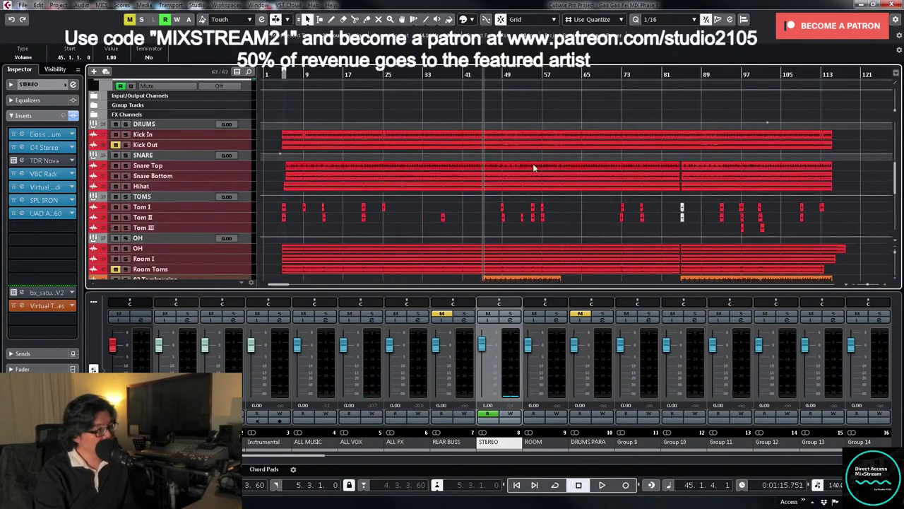
pyautogui.click(555, 74)
pyautogui.press('h')
pyautogui.press('h')
pyautogui.press('h')
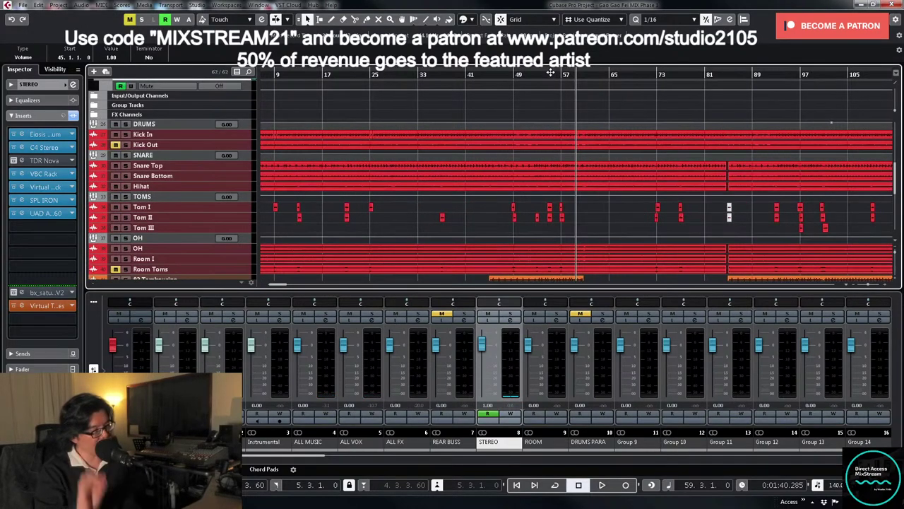
pyautogui.scroll(1, 657, 126)
pyautogui.click(568, 75)
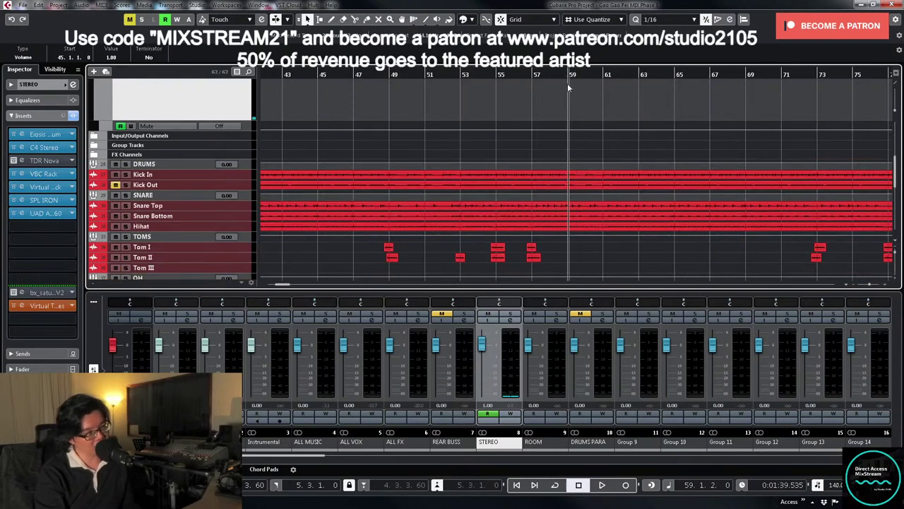
pyautogui.scroll(-4, 566, 113)
# - Write STEREO volume automation during playback, lowering the fader to 0.00 dB around bars 60 to 61, and stop writing
pyautogui.click(511, 414)
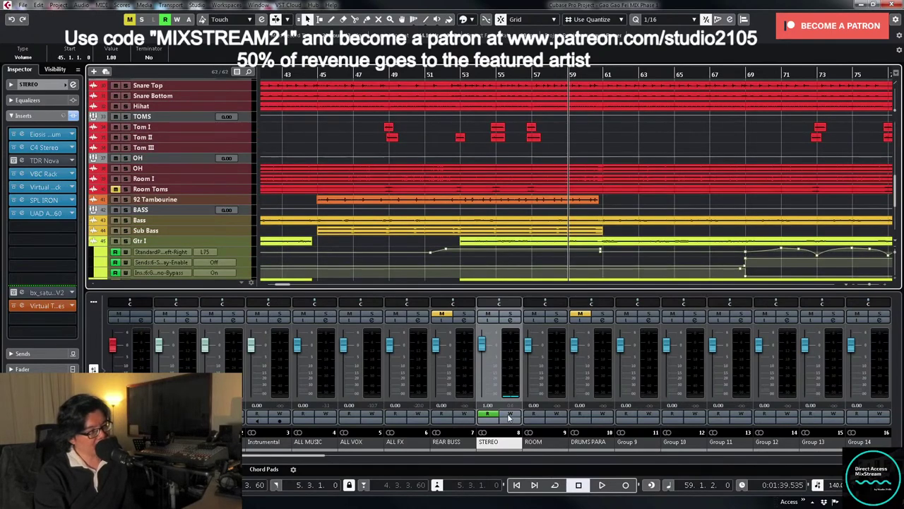
pyautogui.press('space')
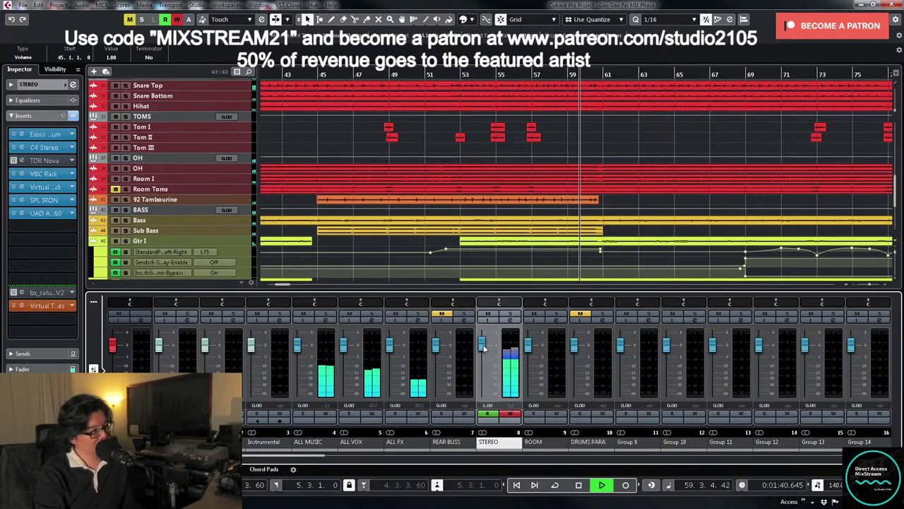
pyautogui.click(485, 348)
pyautogui.moveTo(484, 348); pyautogui.dragTo(485, 350)
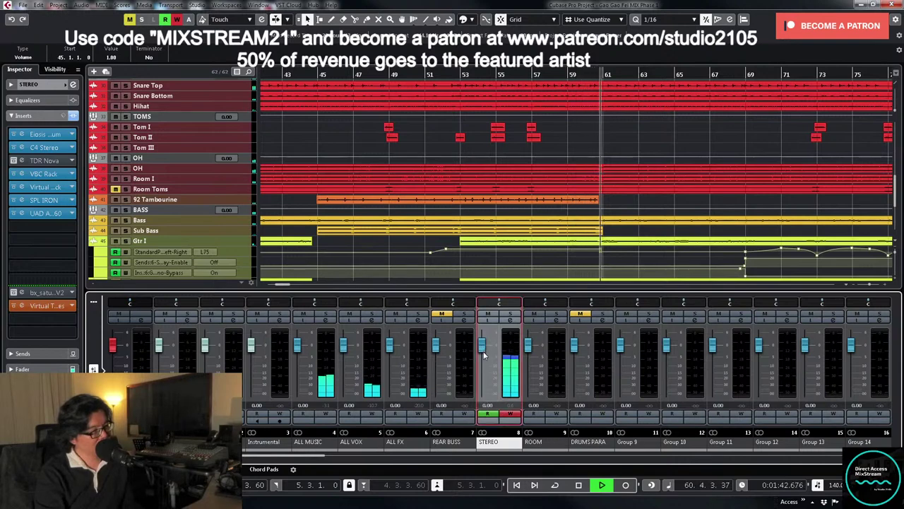
pyautogui.click(510, 413)
pyautogui.scroll(8, 652, 200)
pyautogui.press('space')
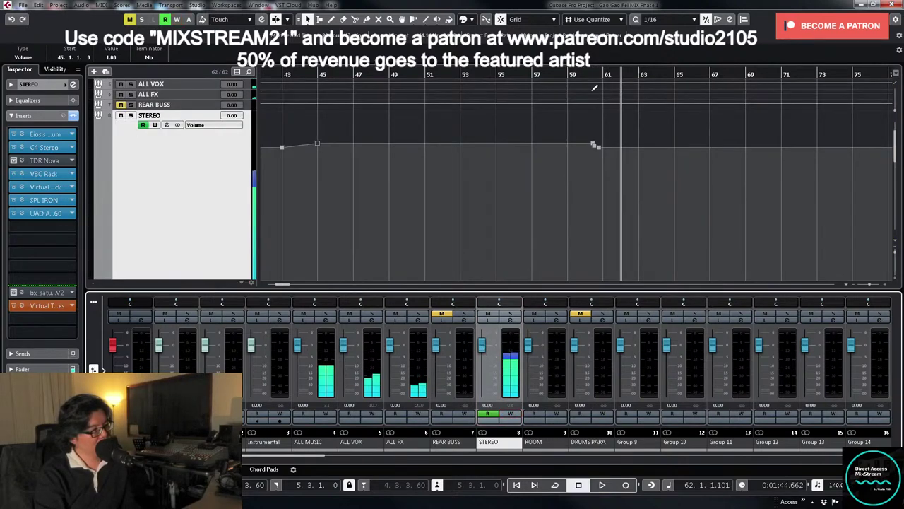
# - Smooth the STEREO volume drop by moving its end point to bar 61 over the intermediate points and setting it to 0.00 dB
pyautogui.moveTo(582, 75); pyautogui.dragTo(577, 82)
pyautogui.press('h')
pyautogui.press('h')
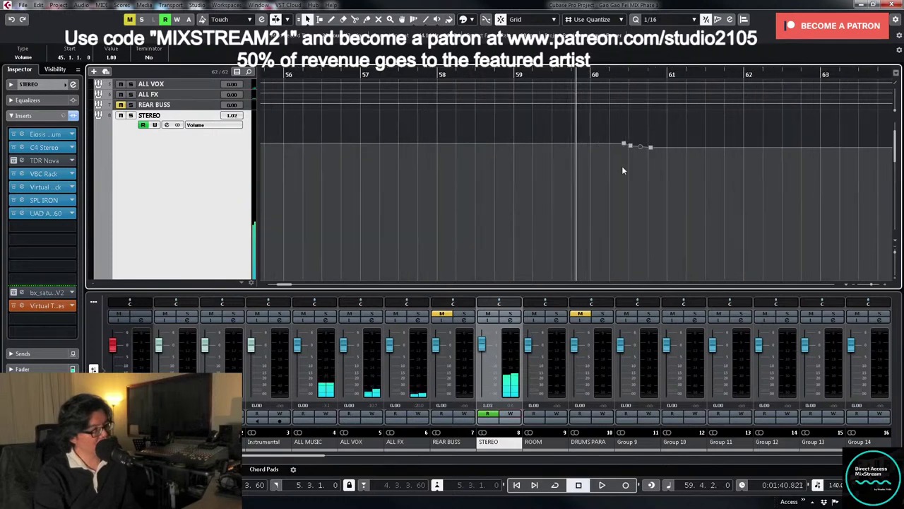
pyautogui.moveTo(652, 152); pyautogui.dragTo(666, 150)
pyautogui.click(112, 57)
pyautogui.write('0')
pyautogui.press('Return')
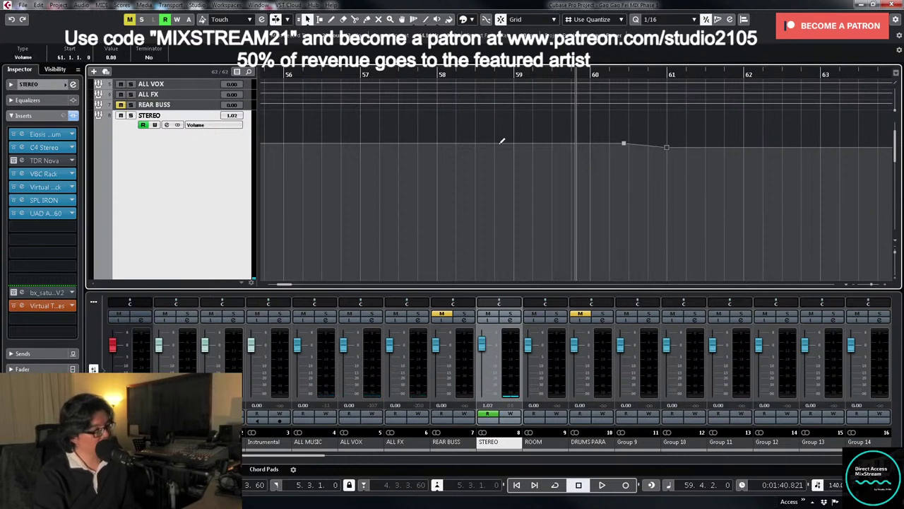
# - Move the start point of the STEREO volume drop to beat 3 of bar 60 and set it to 1.00 dB
pyautogui.moveTo(625, 144); pyautogui.dragTo(628, 144)
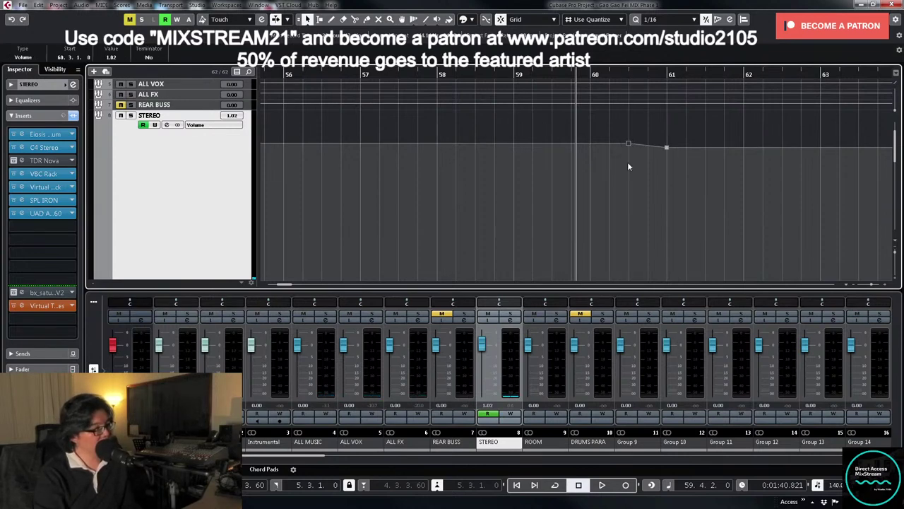
pyautogui.click(110, 58)
pyautogui.write('1')
pyautogui.press('Return')
# - Play the transition into bar 60 and copy the STEREO volume points spanning bars 43 to 61
pyautogui.press('space')
pyautogui.press('g')
pyautogui.press('g')
pyautogui.press('g')
pyautogui.press('g')
pyautogui.press('g')
pyautogui.press('g')
pyautogui.press('g')
pyautogui.press('g')
pyautogui.press('g')
pyautogui.press('g')
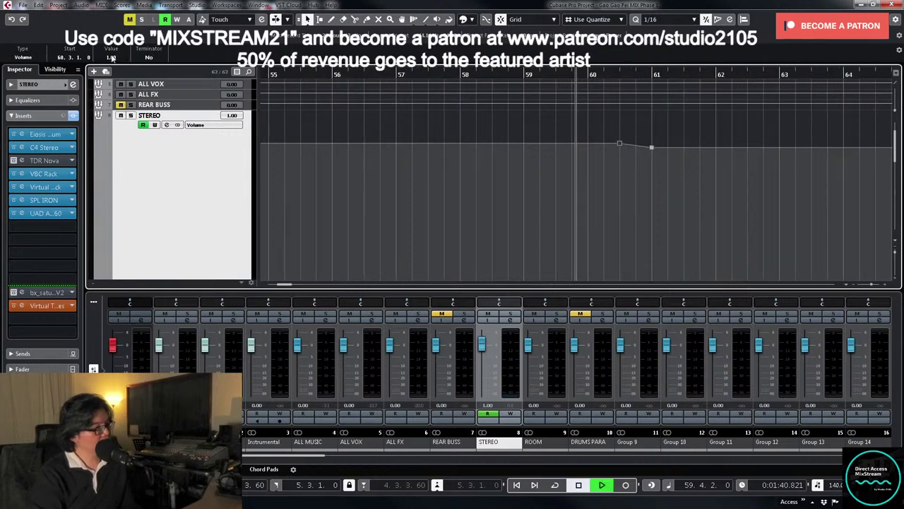
pyautogui.press('g')
pyautogui.press('space')
pyautogui.moveTo(417, 129); pyautogui.dragTo(548, 189)
pyautogui.click(547, 188)
# - Locate the section change after bar 83 by playback and paste the copied STEREO volume points at bar 84
pyautogui.scroll(-3, 720, 152)
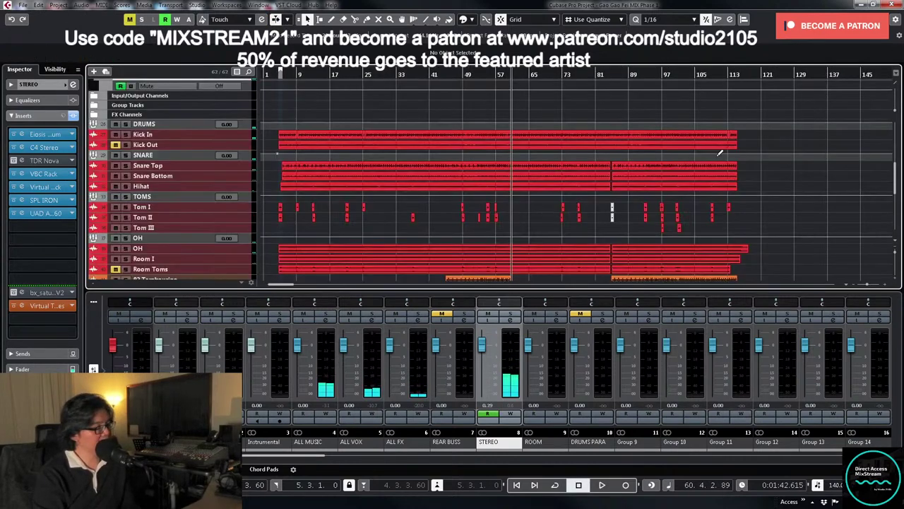
pyautogui.click(609, 74)
pyautogui.press('space')
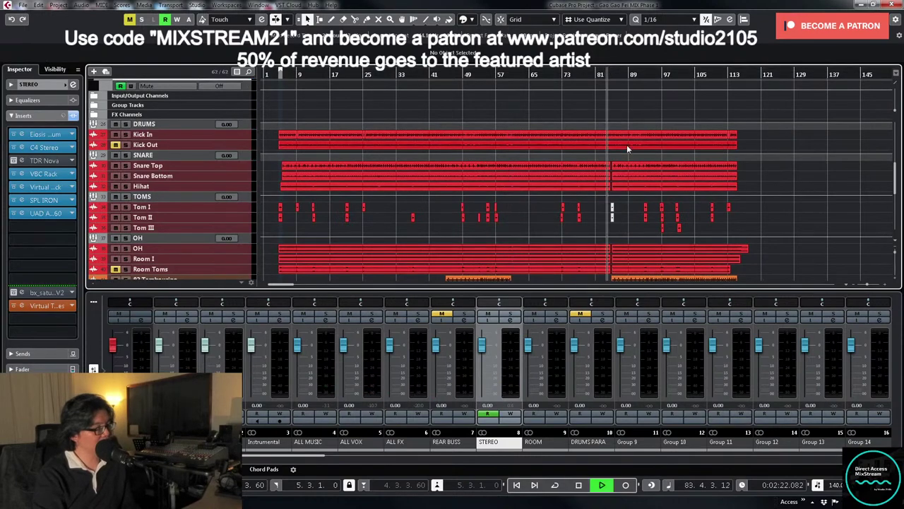
pyautogui.press('h')
pyautogui.press('h')
pyautogui.press('h')
pyautogui.press('h')
pyautogui.press('h')
pyautogui.press('space')
pyautogui.scroll(1, 601, 149)
pyautogui.click(443, 74)
pyautogui.scroll(1, 474, 105)
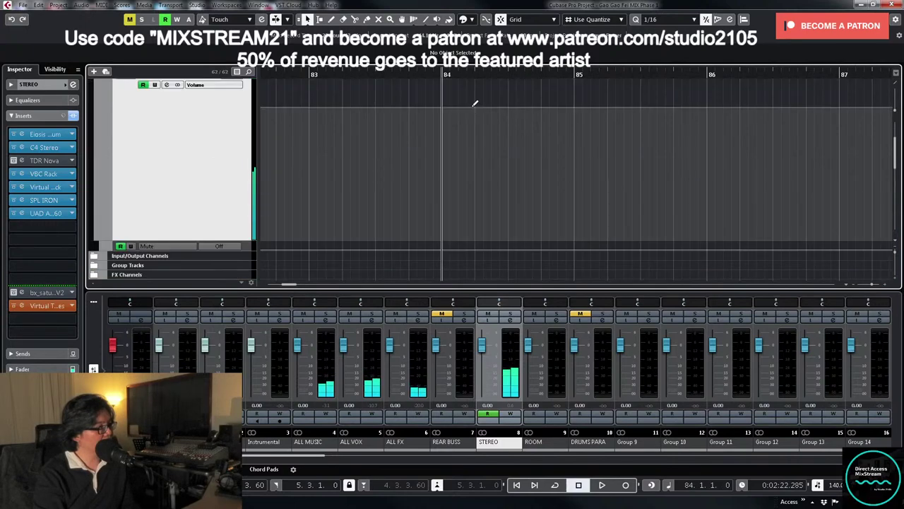
pyautogui.hotkey('ctrl', 'z')
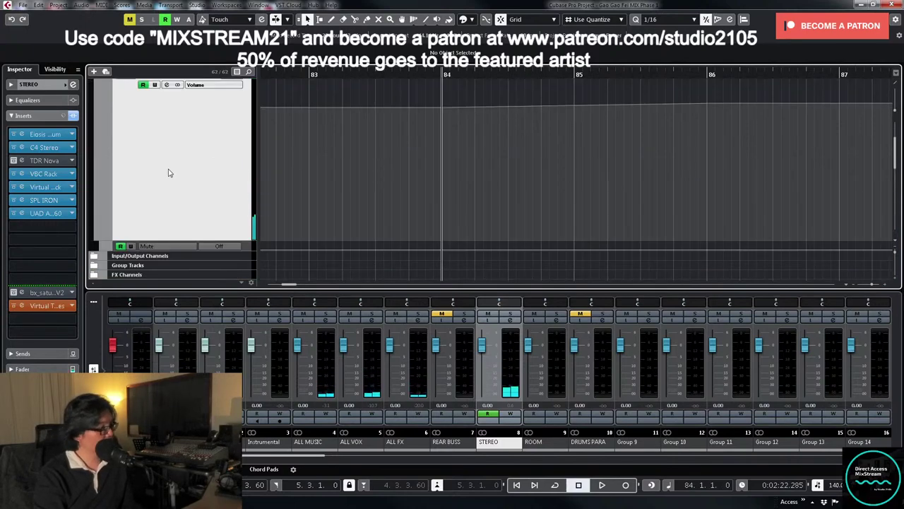
# - Play the passage around bar 84 twice to check the timing of the pasted STEREO volume ramp
pyautogui.press('g')
pyautogui.press('space')
pyautogui.press('g')
pyautogui.press('g')
pyautogui.press('g')
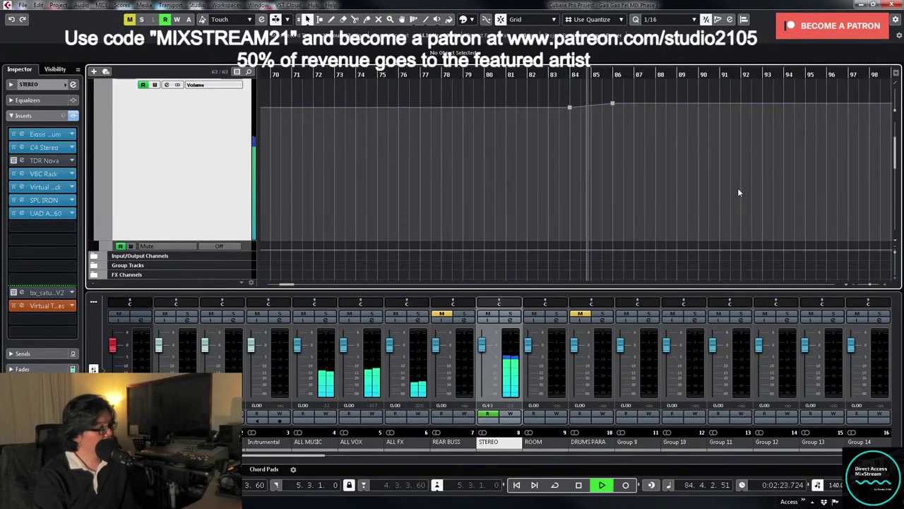
pyautogui.press('space')
pyautogui.click(535, 74)
pyautogui.press('space')
pyautogui.press('h')
pyautogui.press('h')
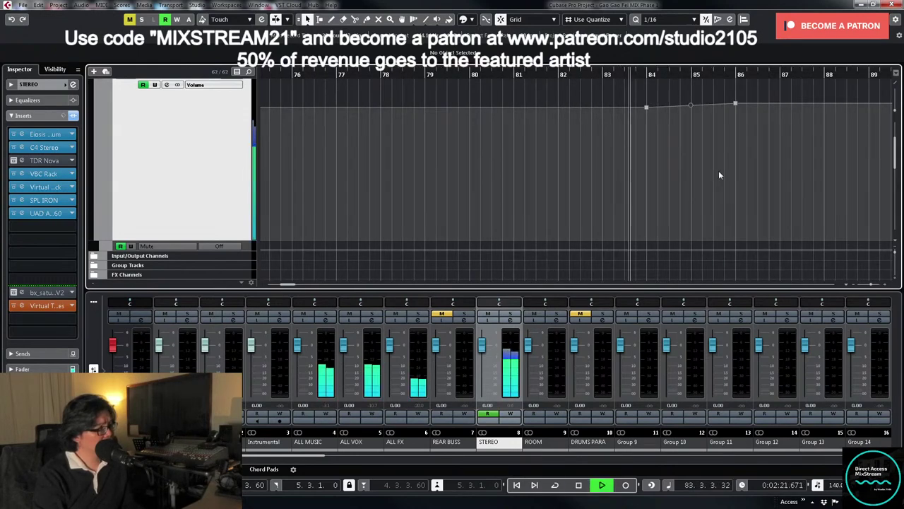
pyautogui.press('space')
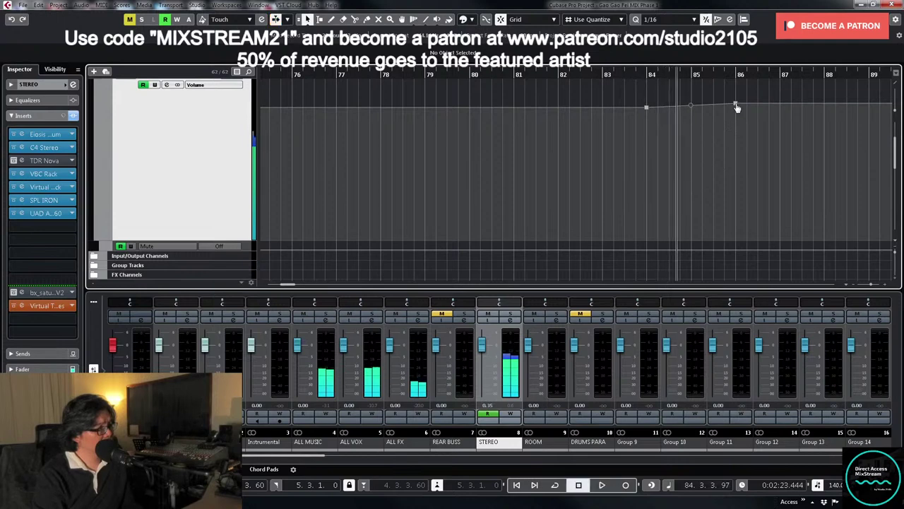
# - Shorten the pasted volume ramp by placing its end point at bar 85 and setting it to 1.00 dB
pyautogui.click(691, 106)
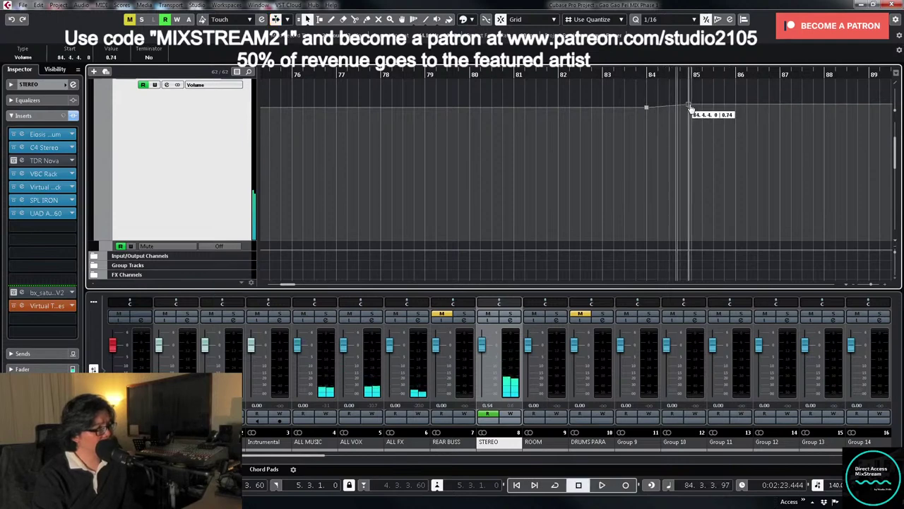
pyautogui.moveTo(684, 98); pyautogui.dragTo(711, 122)
pyautogui.click(111, 57)
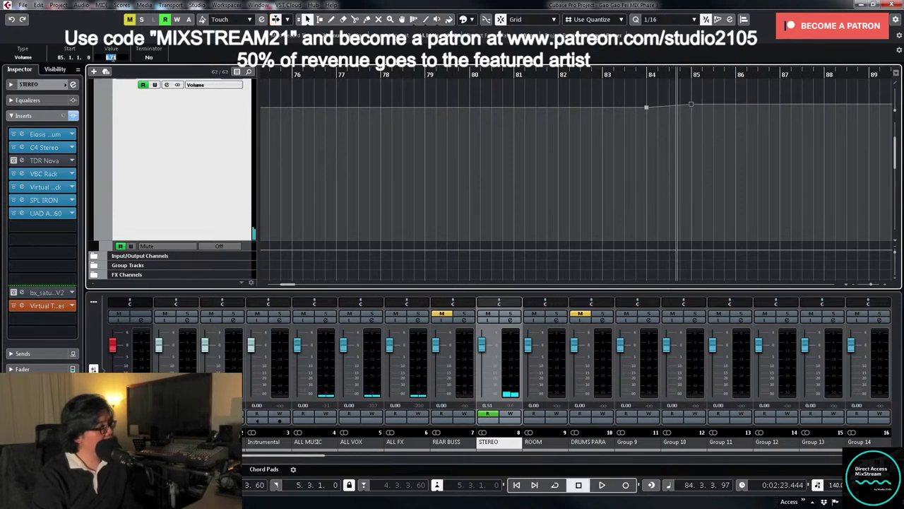
pyautogui.write('1')
pyautogui.press('Return')
# - Delete the two pasted STEREO volume points around bars 101 and 102 that form the drop
pyautogui.press('space')
pyautogui.press('g')
pyautogui.press('g')
pyautogui.press('g')
pyautogui.press('g')
pyautogui.press('g')
pyautogui.press('g')
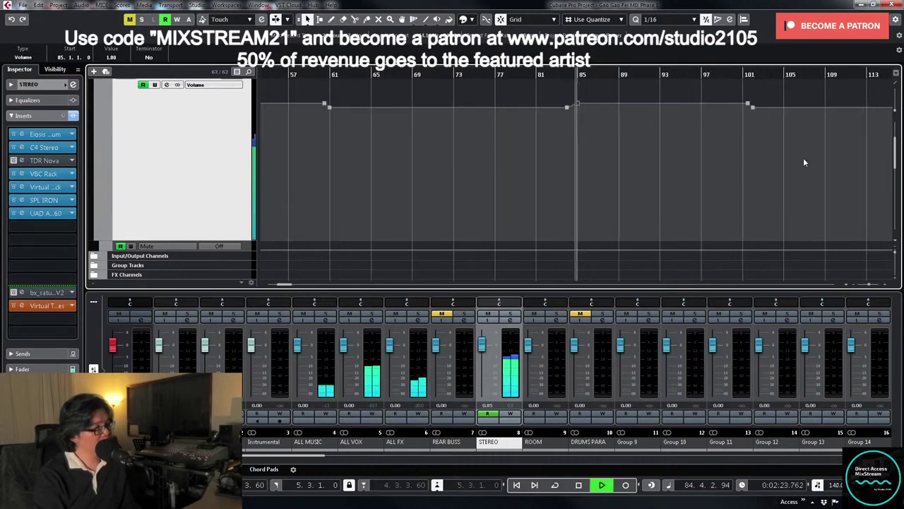
pyautogui.moveTo(666, 144); pyautogui.dragTo(703, 104)
pyautogui.press('Delete')
pyautogui.press('space')
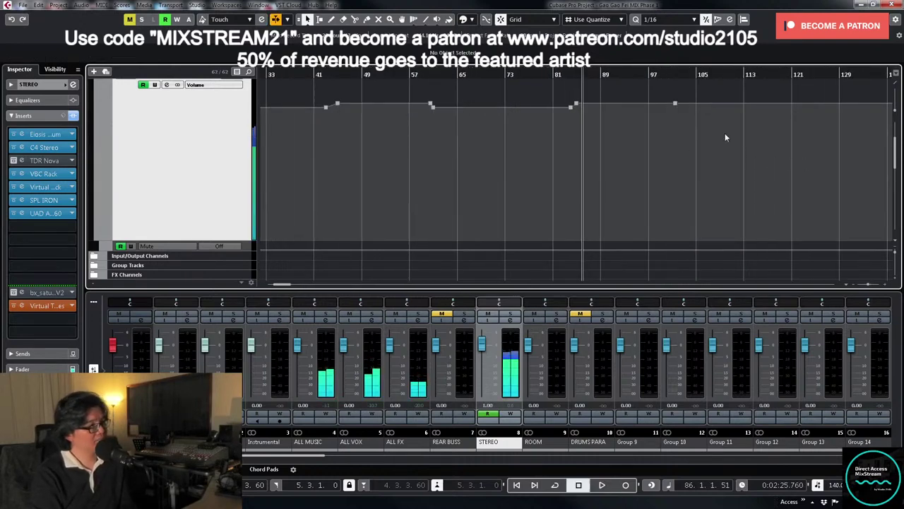
pyautogui.moveTo(664, 143); pyautogui.dragTo(698, 98)
pyautogui.press('Delete')
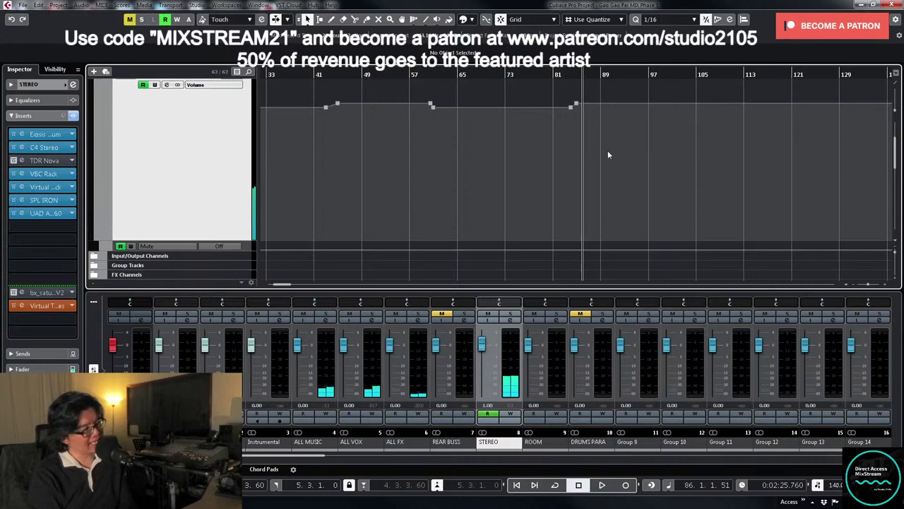
# - Restore the STEREO track to its normal height and collapse the MIX STEMS folder after a short playback check
pyautogui.press('g')
pyautogui.press('z')
pyautogui.scroll(3, 755, 99)
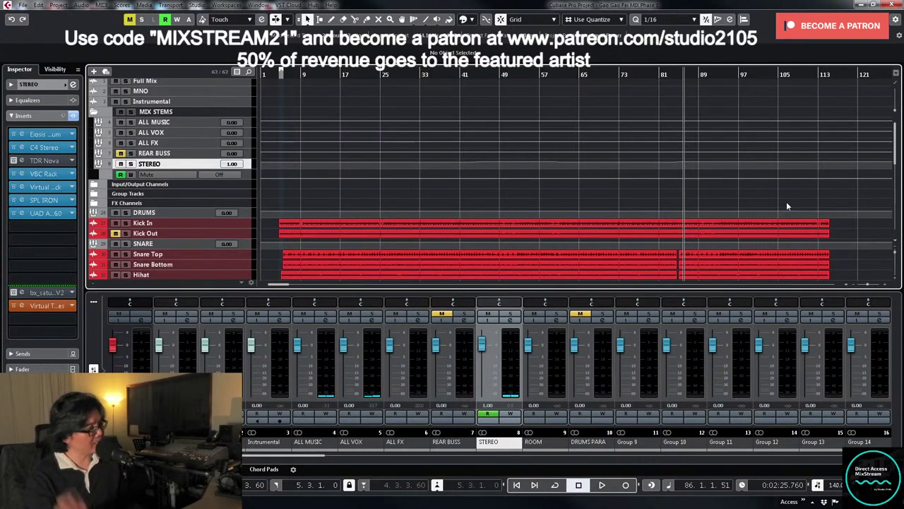
pyautogui.press('space')
pyautogui.press('space')
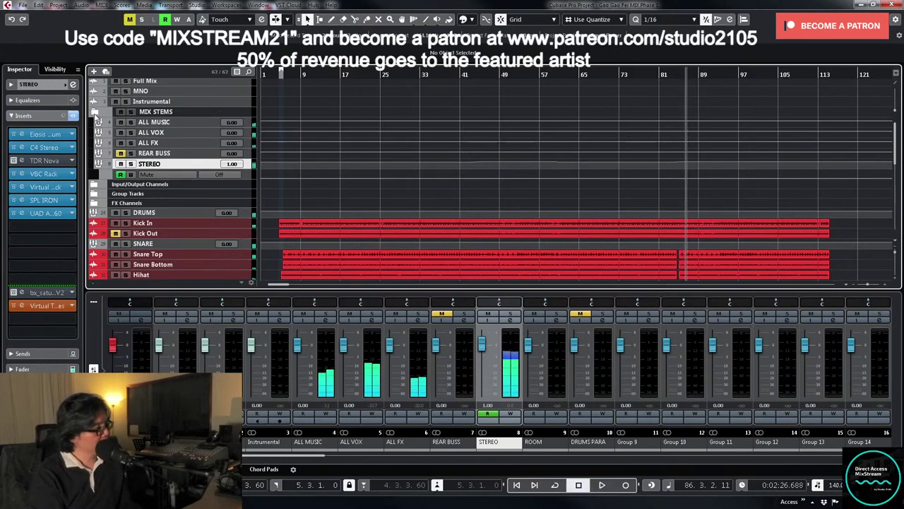
pyautogui.click(95, 113)
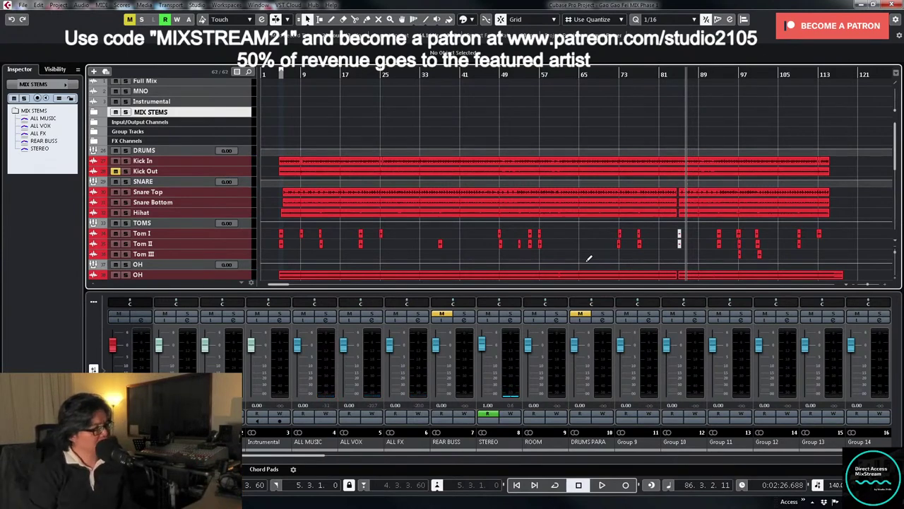
# - Return the playhead to the left locator at bar 4 and play the full mix while looking over the tracks
pyautogui.scroll(-6, 597, 171)
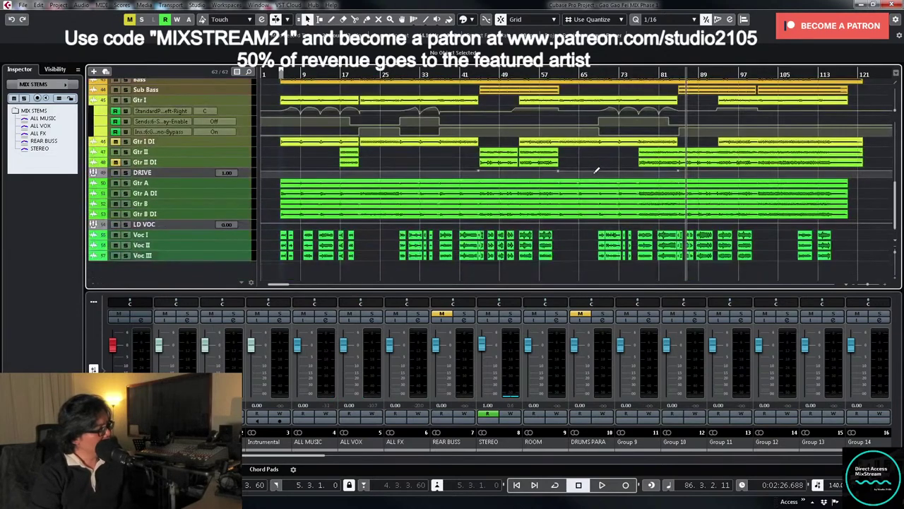
pyautogui.scroll(5, 558, 180)
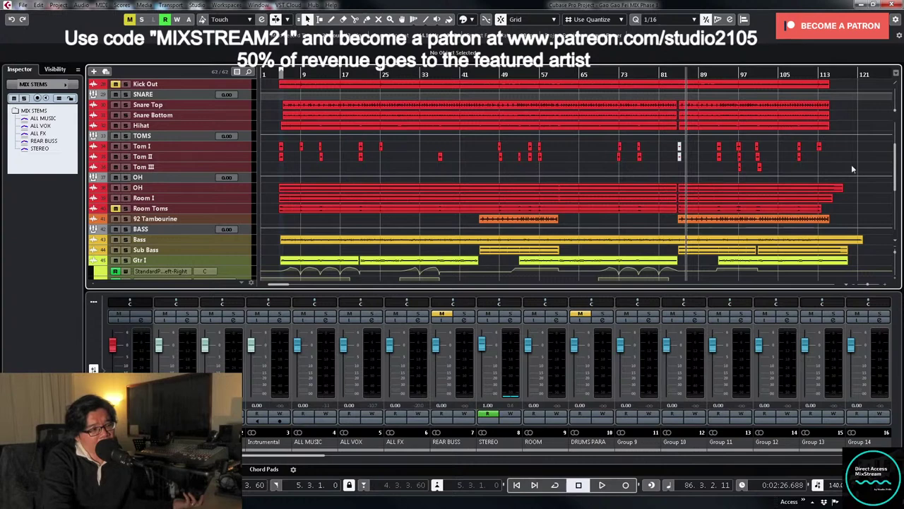
pyautogui.scroll(-5, 878, 167)
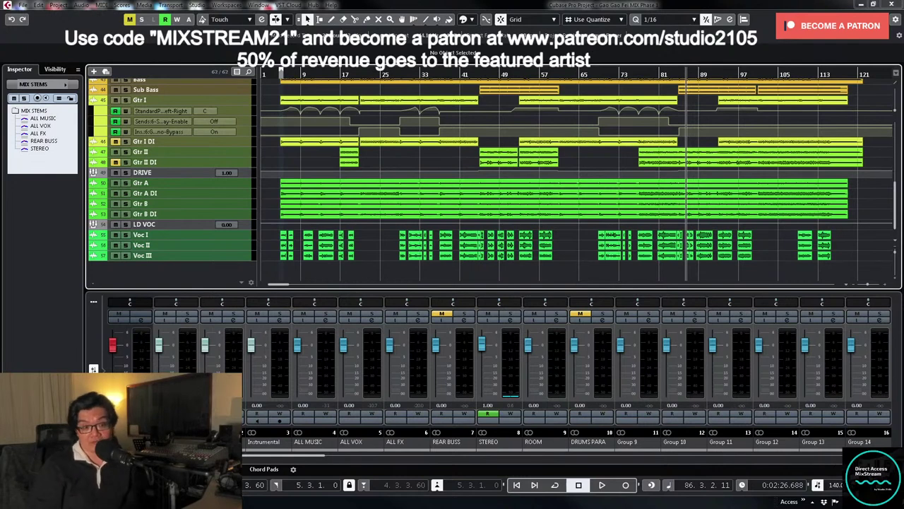
pyautogui.press('KP_1')
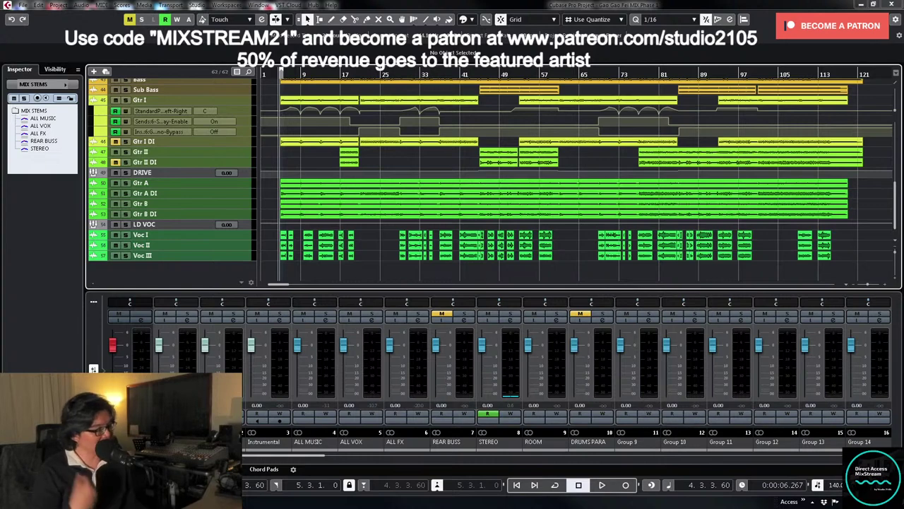
pyautogui.scroll(8, 503, 209)
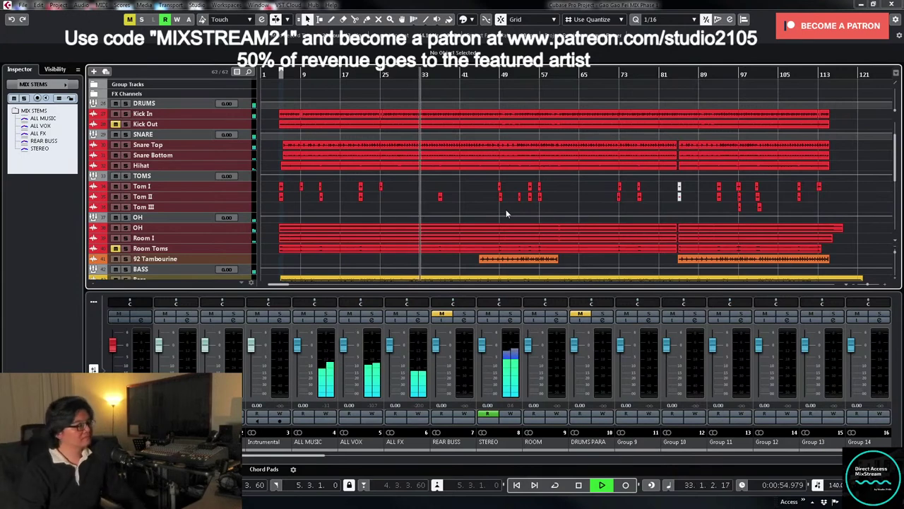
pyautogui.scroll(-5, 520, 206)
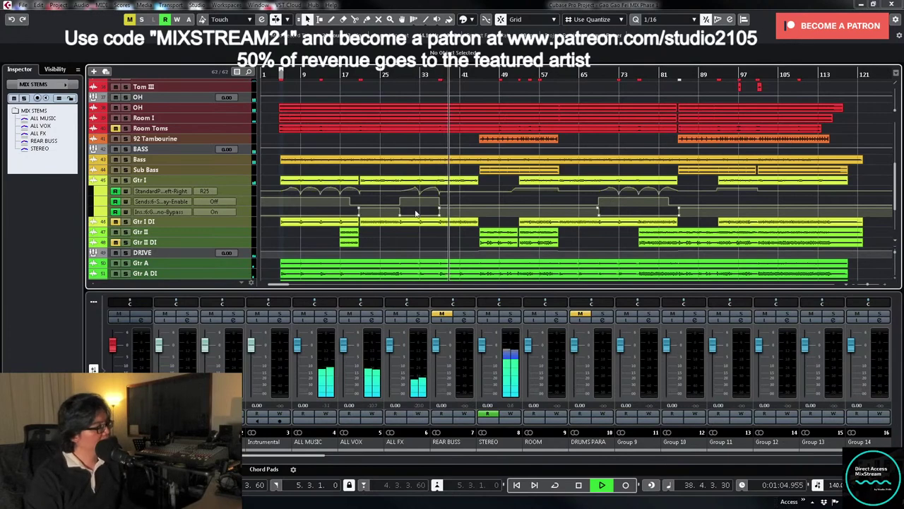
# - Show the Volume automation lane of the Gtr I track and enlarge it to examine the level changes during playback
pyautogui.click(242, 184)
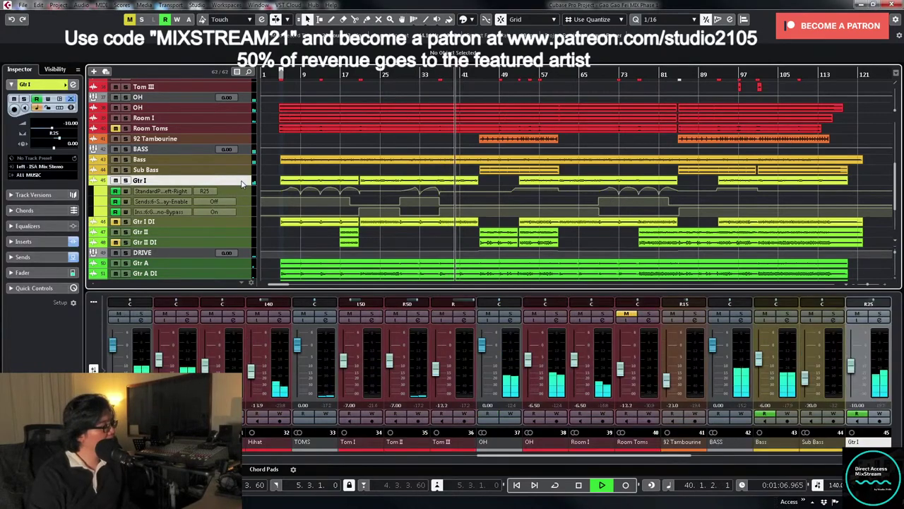
pyautogui.moveTo(244, 185); pyautogui.dragTo(233, 241)
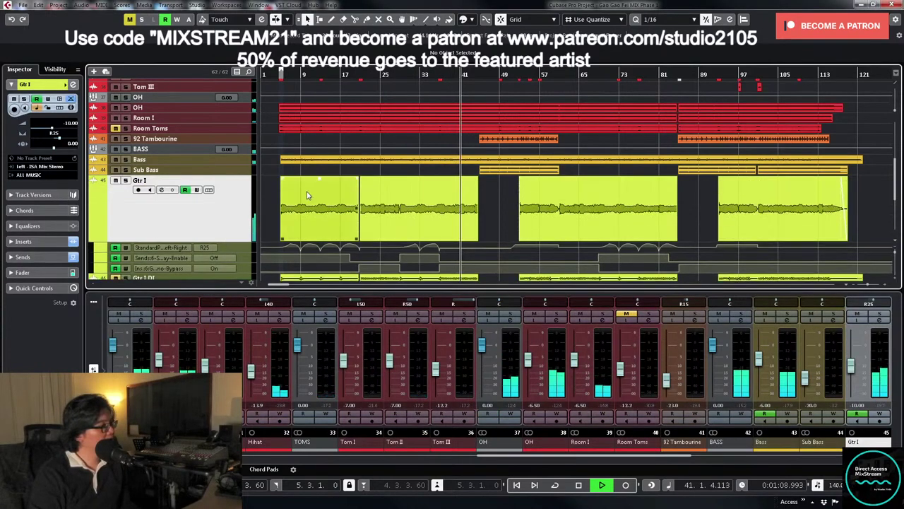
pyautogui.scroll(-1, 306, 196)
pyautogui.click(96, 230)
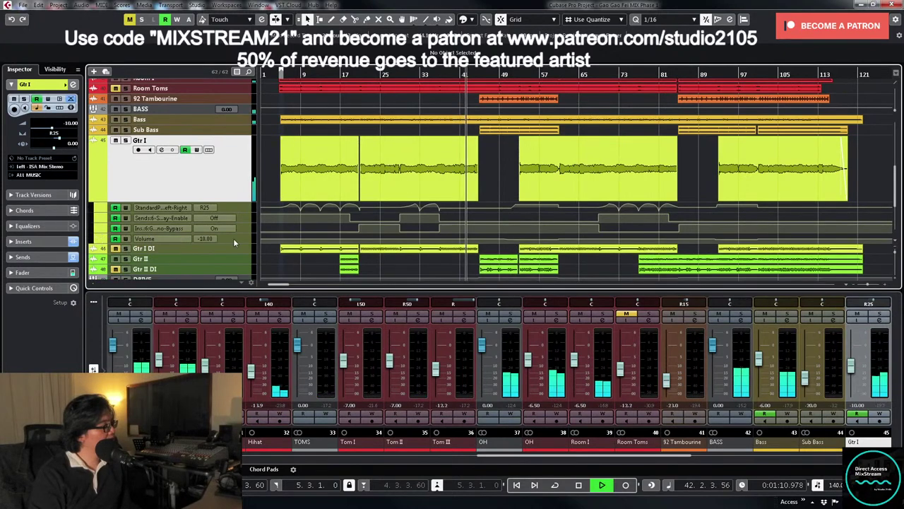
pyautogui.click(235, 238)
pyautogui.press('z')
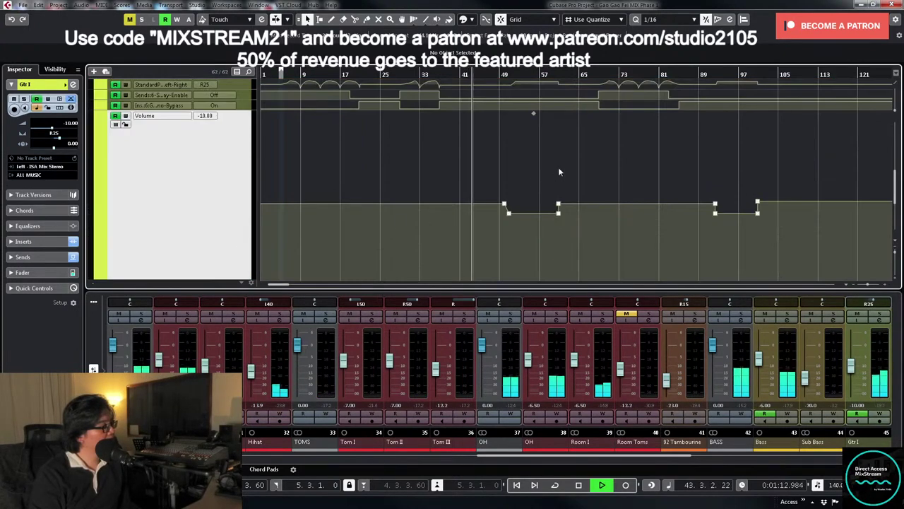
pyautogui.scroll(2, 558, 167)
pyautogui.scroll(6, 550, 171)
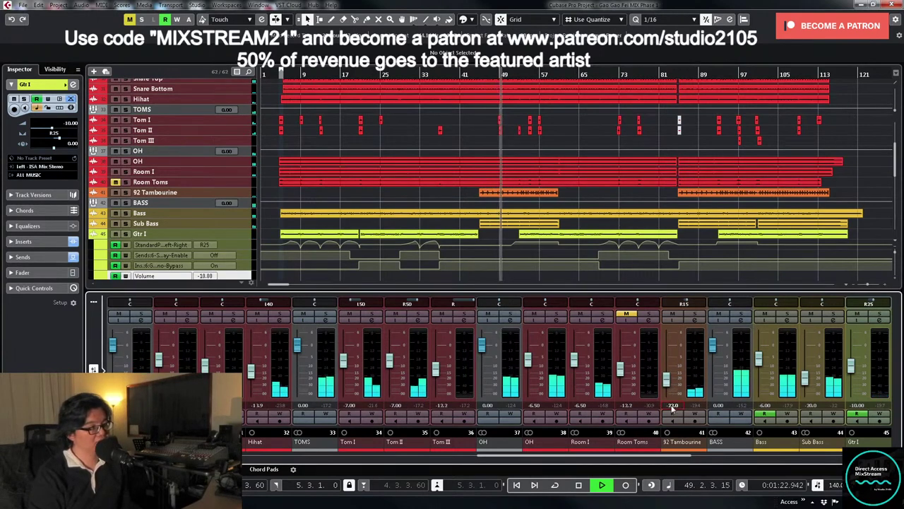
# - Pan the 92 Tambourine channel to R38 while the mix plays
pyautogui.moveTo(691, 303); pyautogui.dragTo(715, 303)
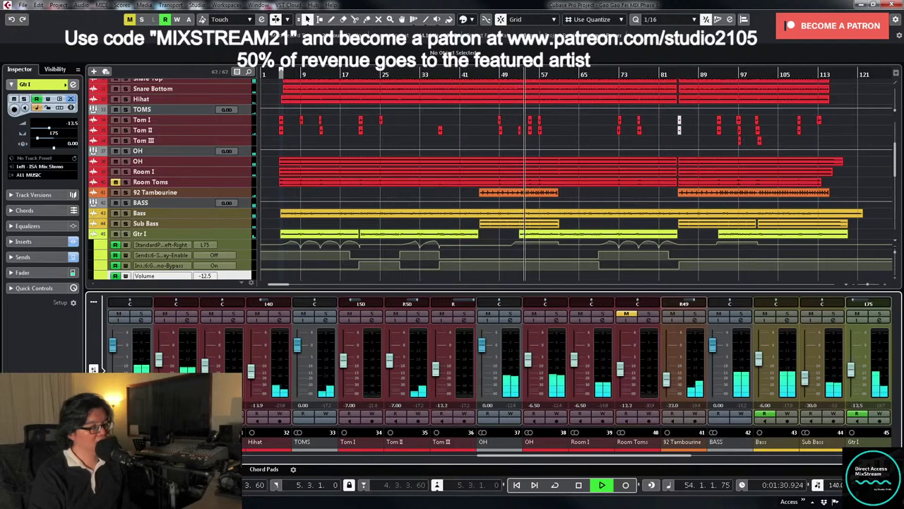
pyautogui.moveTo(690, 303); pyautogui.dragTo(683, 303)
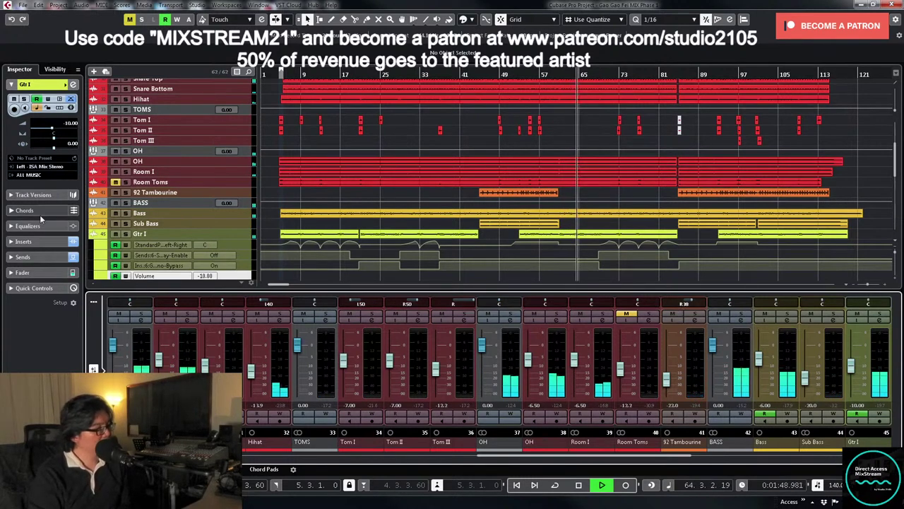
# - Hide the open automation lanes of the Gtr I track
pyautogui.click(97, 246)
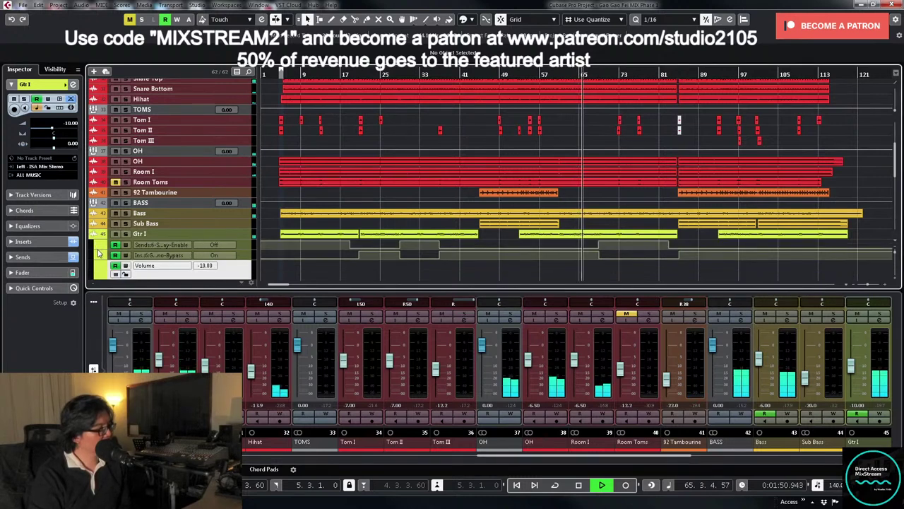
pyautogui.click(97, 254)
pyautogui.click(99, 244)
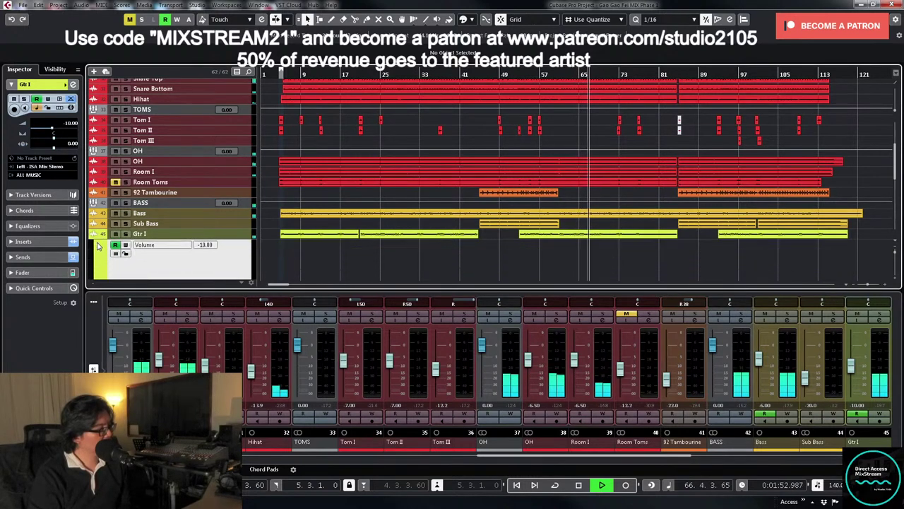
pyautogui.click(98, 244)
# - Look over the drum, bass, guitar and vocal tracks while the mix plays on
pyautogui.scroll(-2, 424, 221)
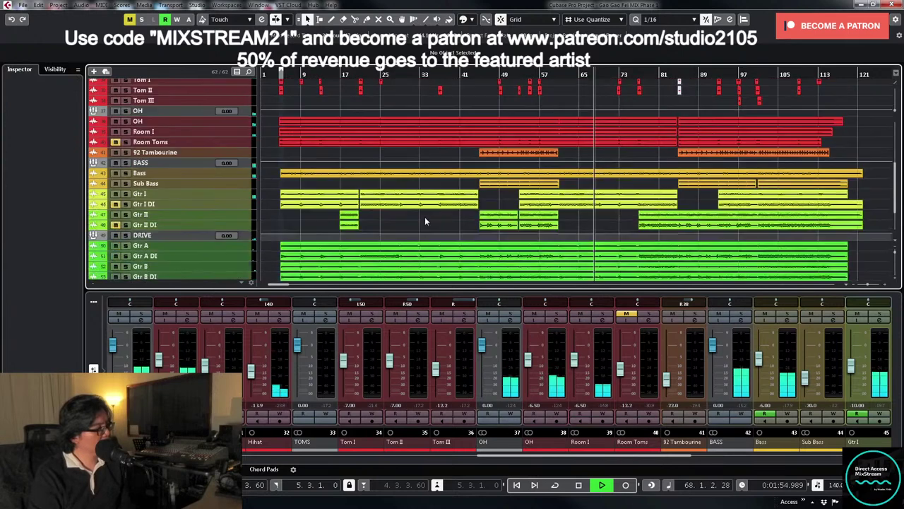
pyautogui.scroll(-3, 510, 206)
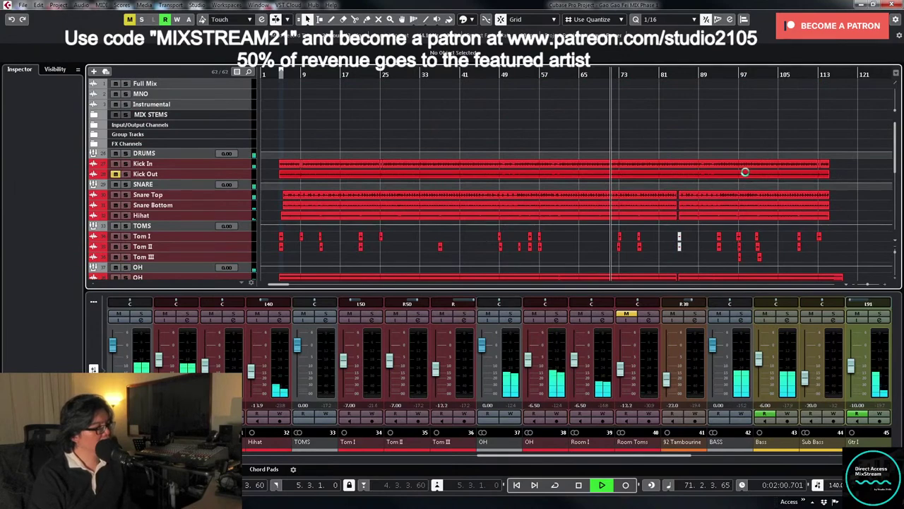
pyautogui.scroll(-10, 745, 175)
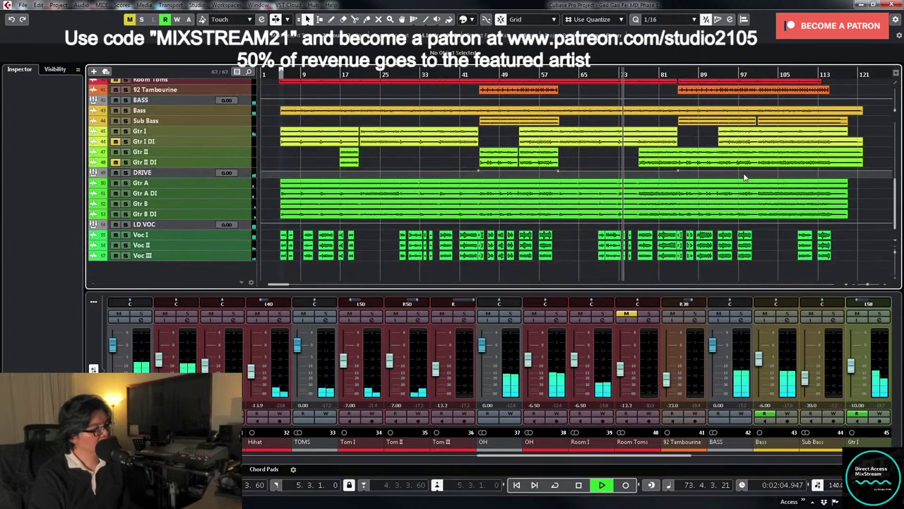
pyautogui.scroll(5, 743, 179)
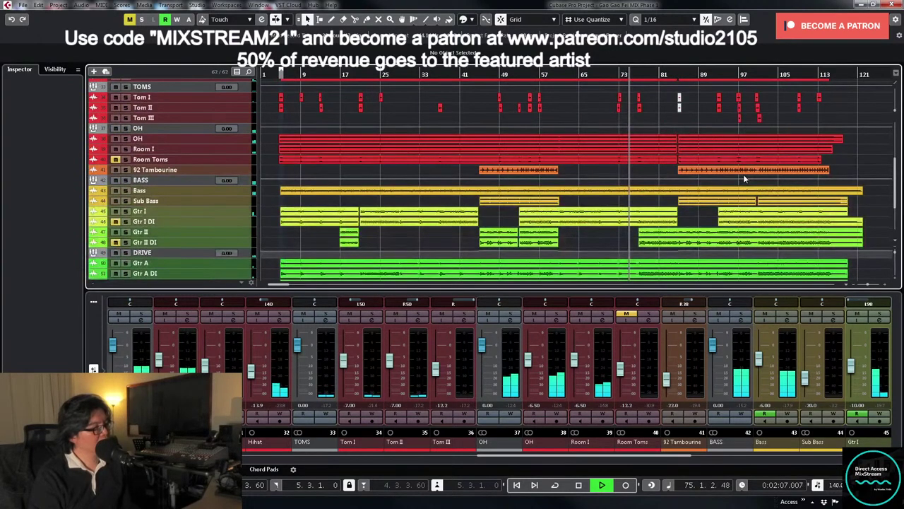
pyautogui.scroll(-5, 743, 178)
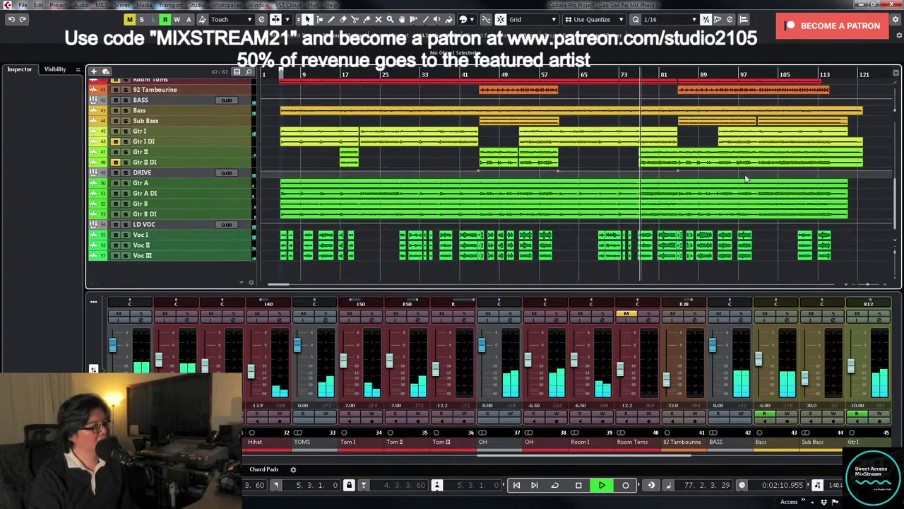
pyautogui.scroll(2, 745, 179)
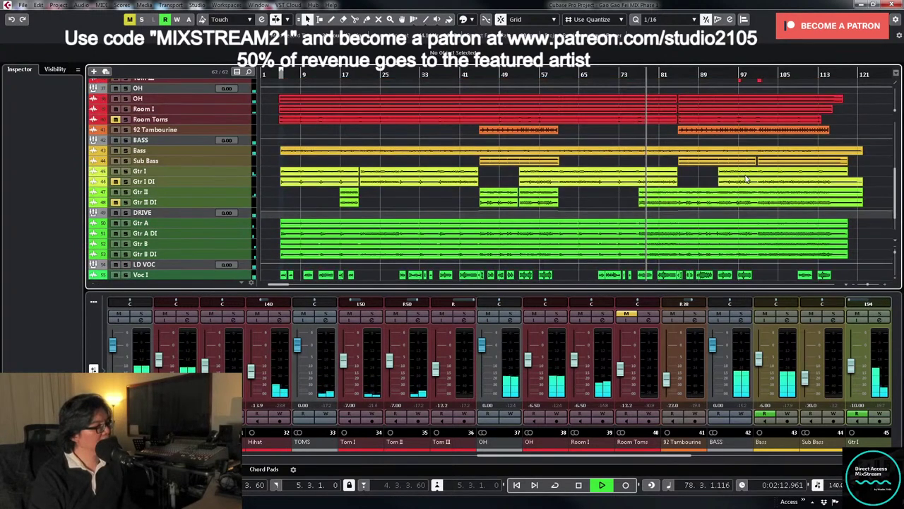
pyautogui.scroll(4, 745, 179)
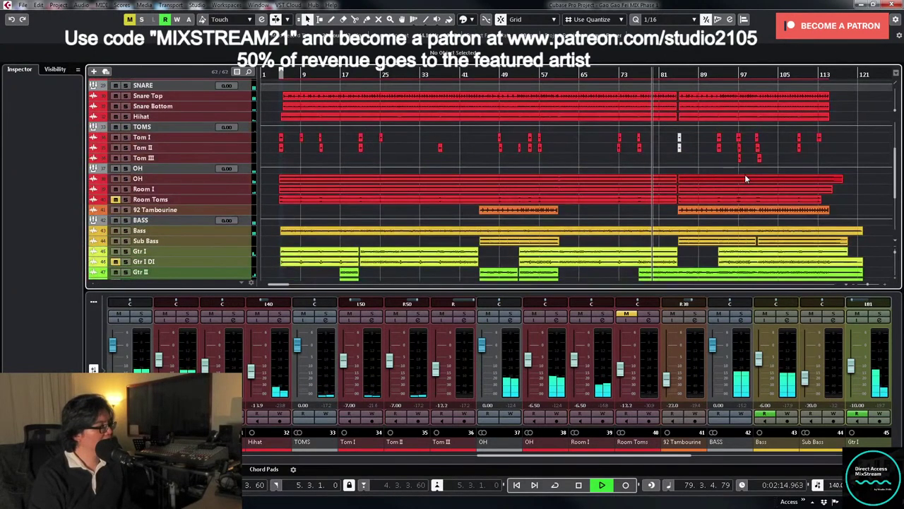
pyautogui.scroll(-4, 395, 212)
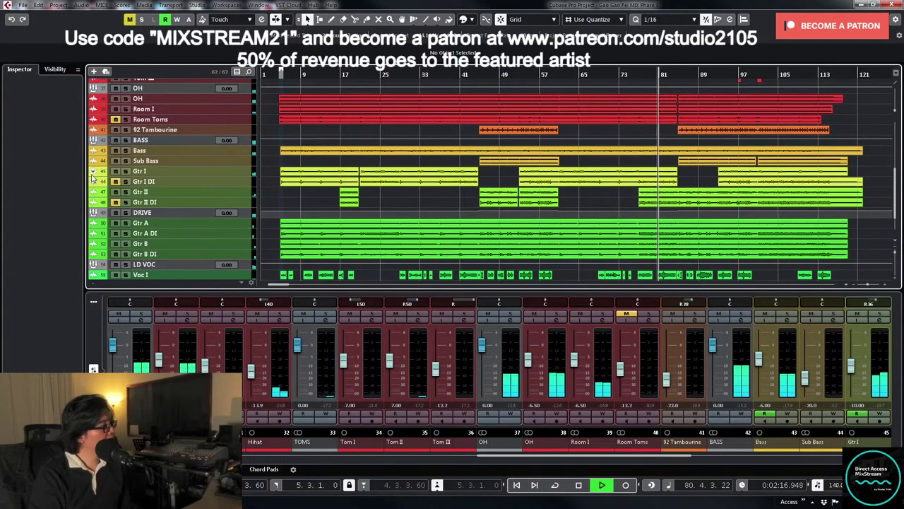
# - Show the Volume, left-right pan and send-enable automation lanes of Gtr I and return the Volume lane to normal height
pyautogui.click(92, 175)
pyautogui.scroll(-4, 305, 201)
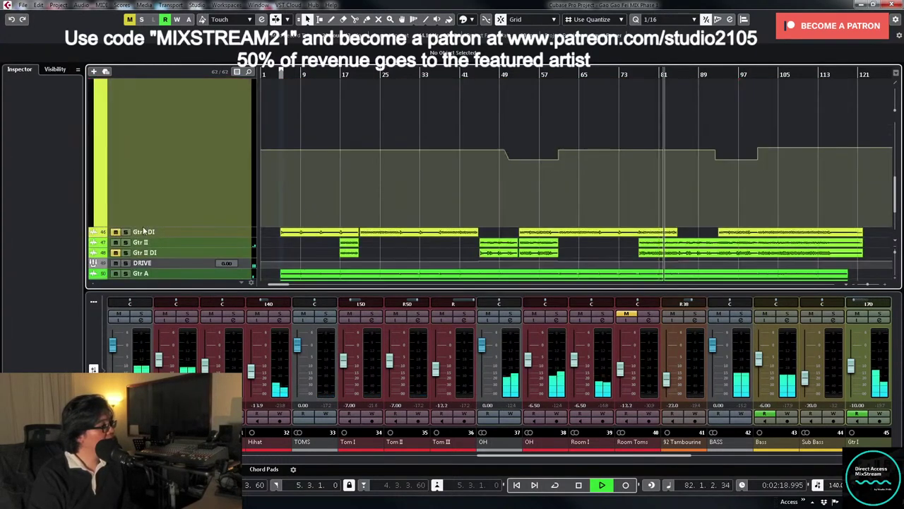
pyautogui.scroll(2, 201, 202)
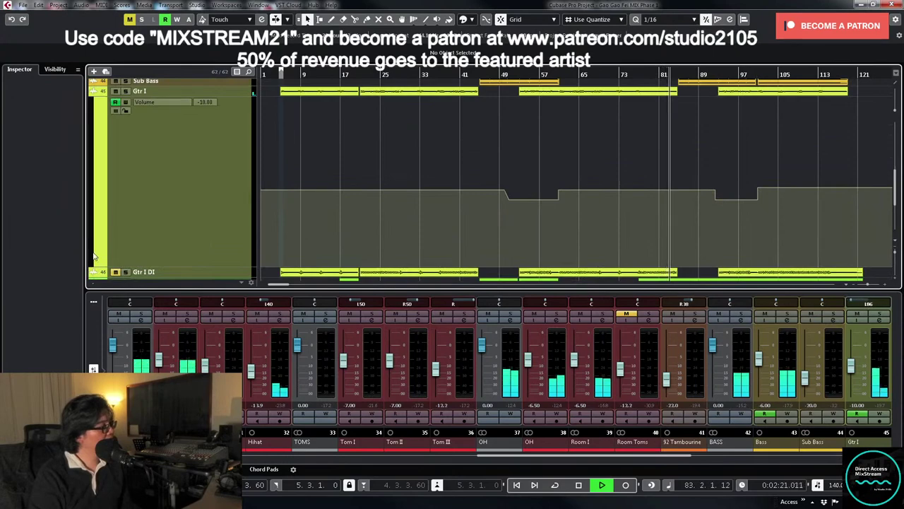
pyautogui.scroll(-3, 101, 262)
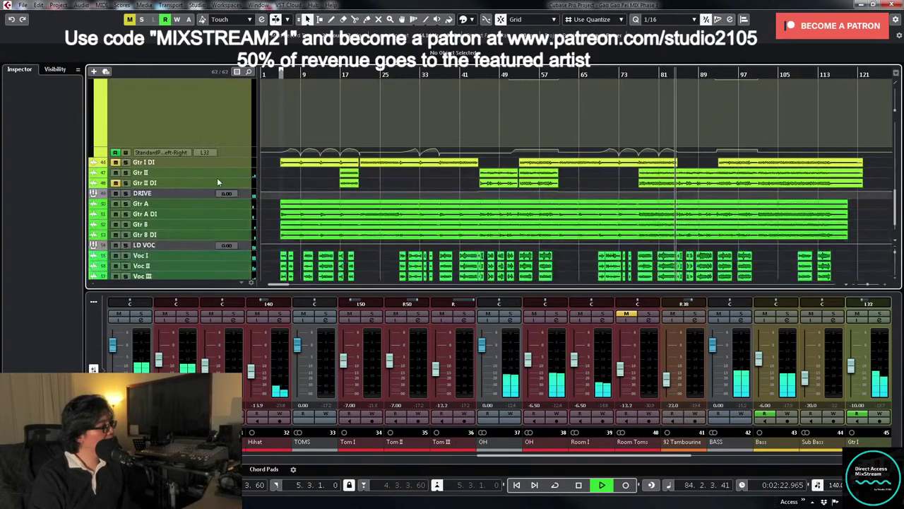
pyautogui.click(104, 152)
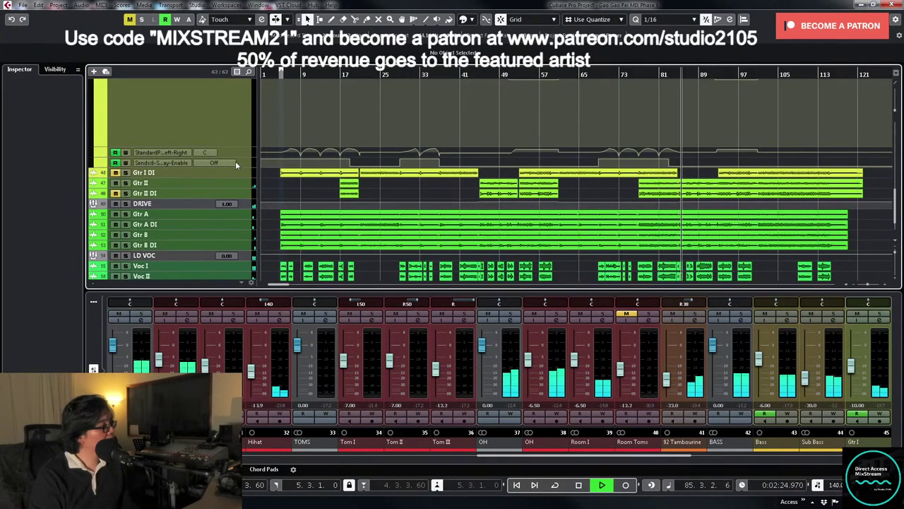
pyautogui.click(242, 163)
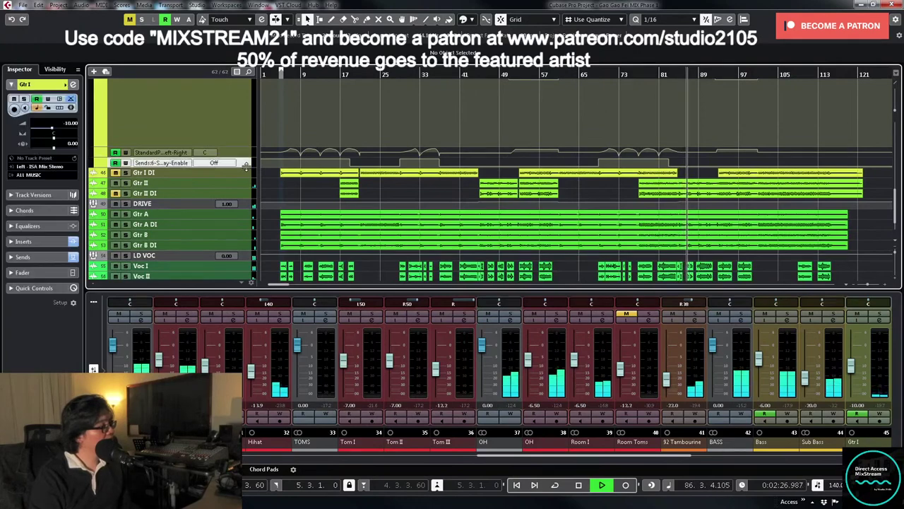
pyautogui.scroll(2, 239, 141)
# - Expand the Group Tracks folder to check its channels, collapse it again, and continue reviewing the tracks during playback
pyautogui.scroll(10, 765, 133)
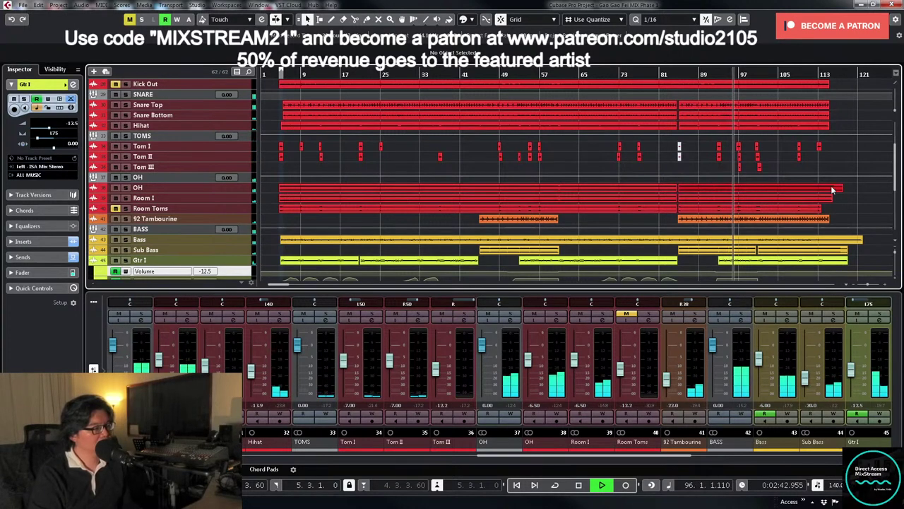
pyautogui.scroll(4, 747, 192)
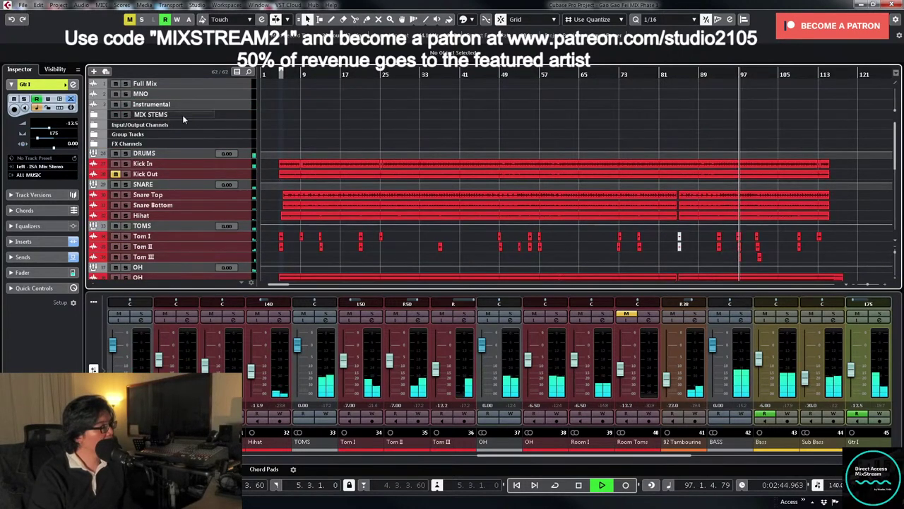
pyautogui.click(93, 135)
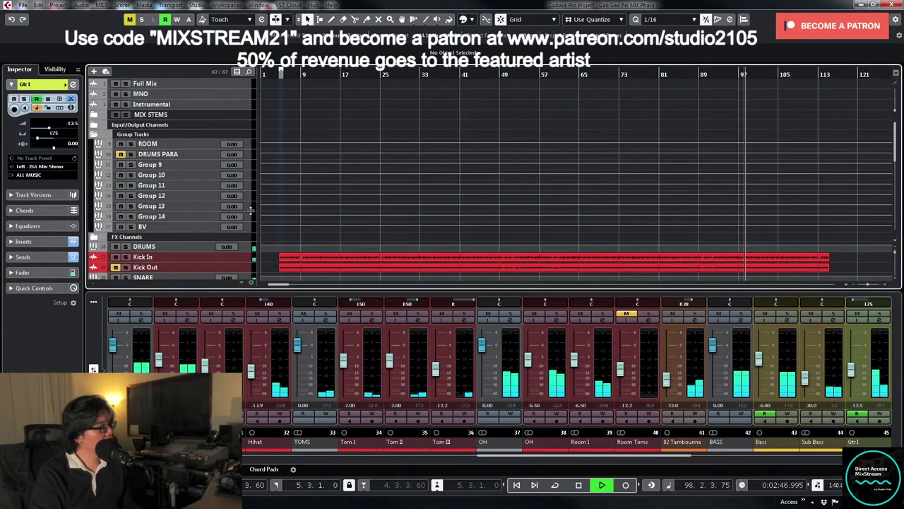
pyautogui.click(94, 138)
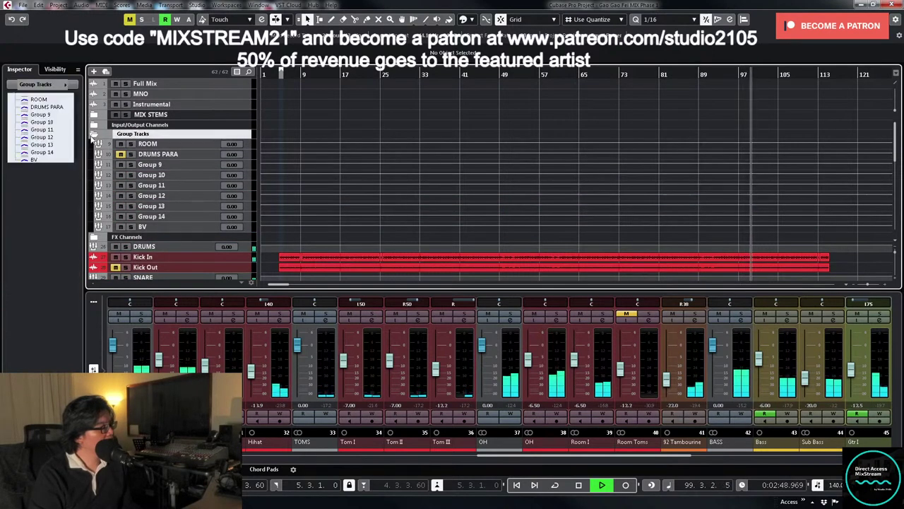
pyautogui.click(93, 134)
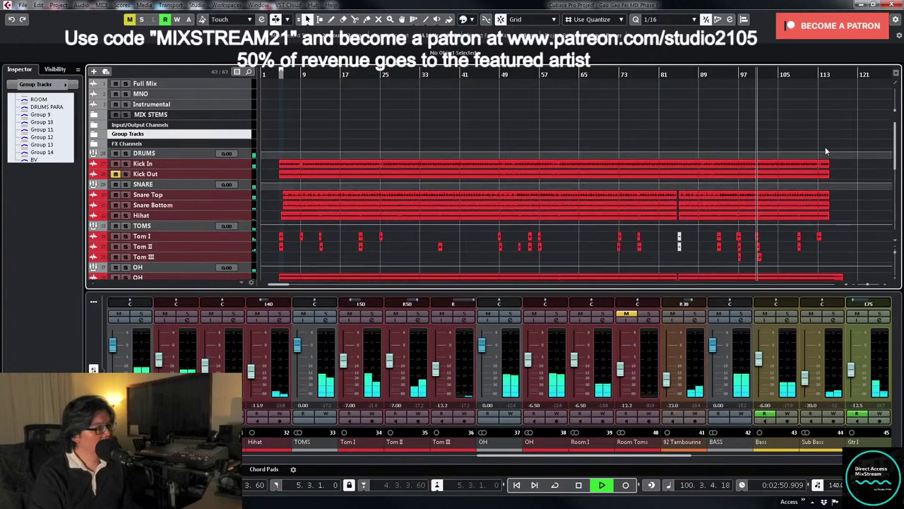
pyautogui.scroll(-4, 826, 148)
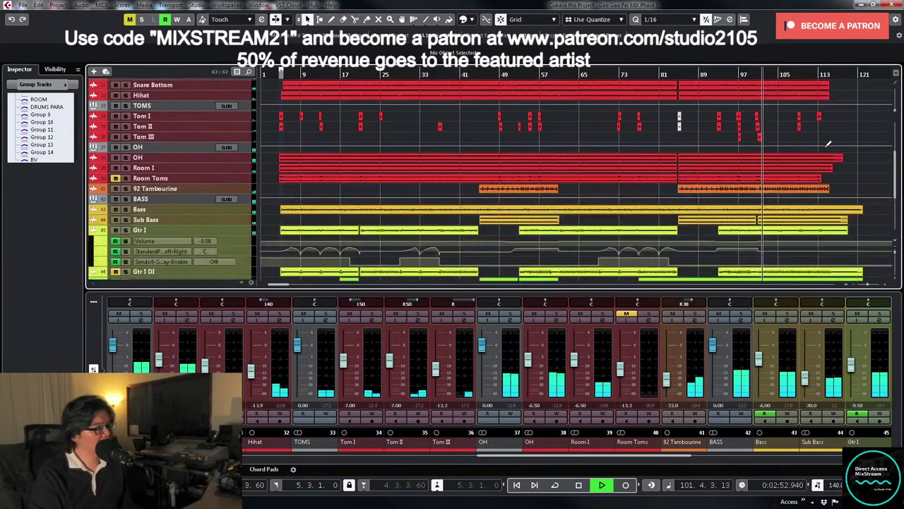